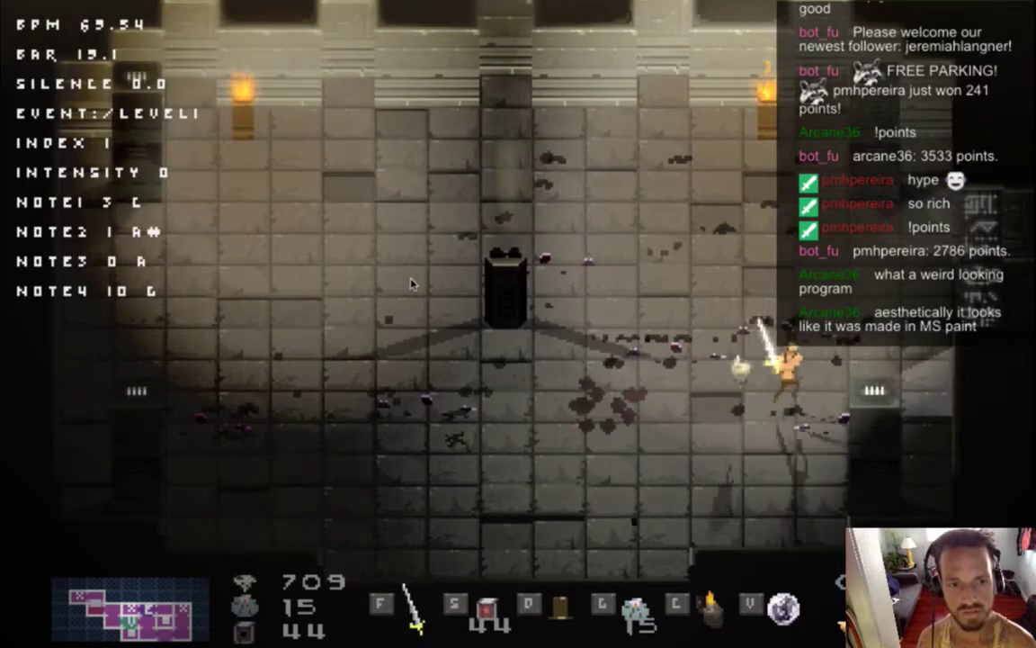
# Step: Walk the character around the coffin room and east into the firelit chamber, raising the system volume to hear the music
pyautogui.press('a')
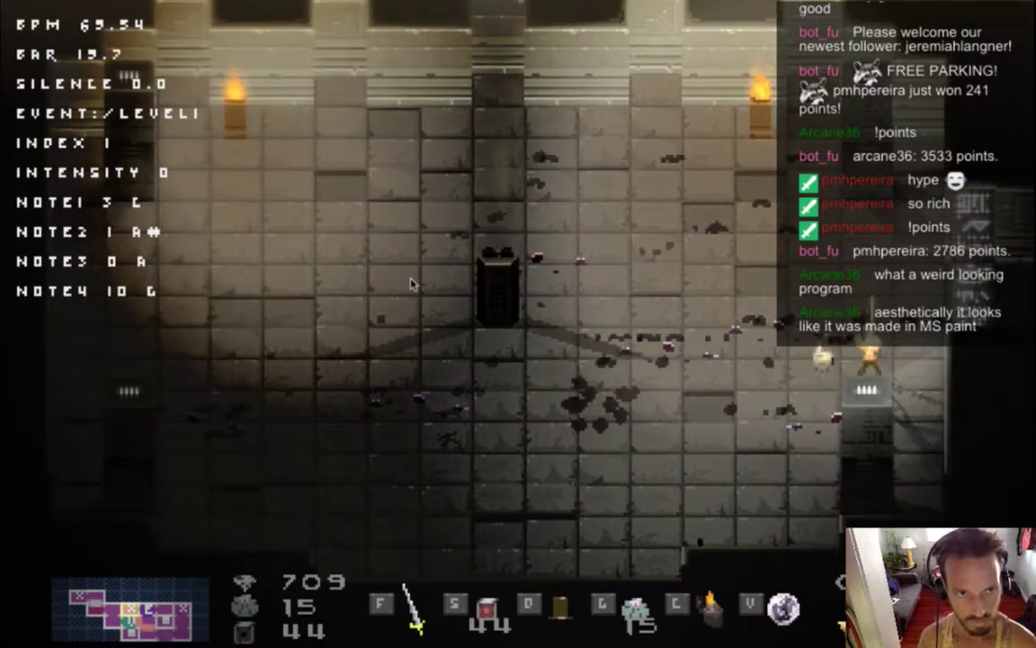
pyautogui.press('Left')
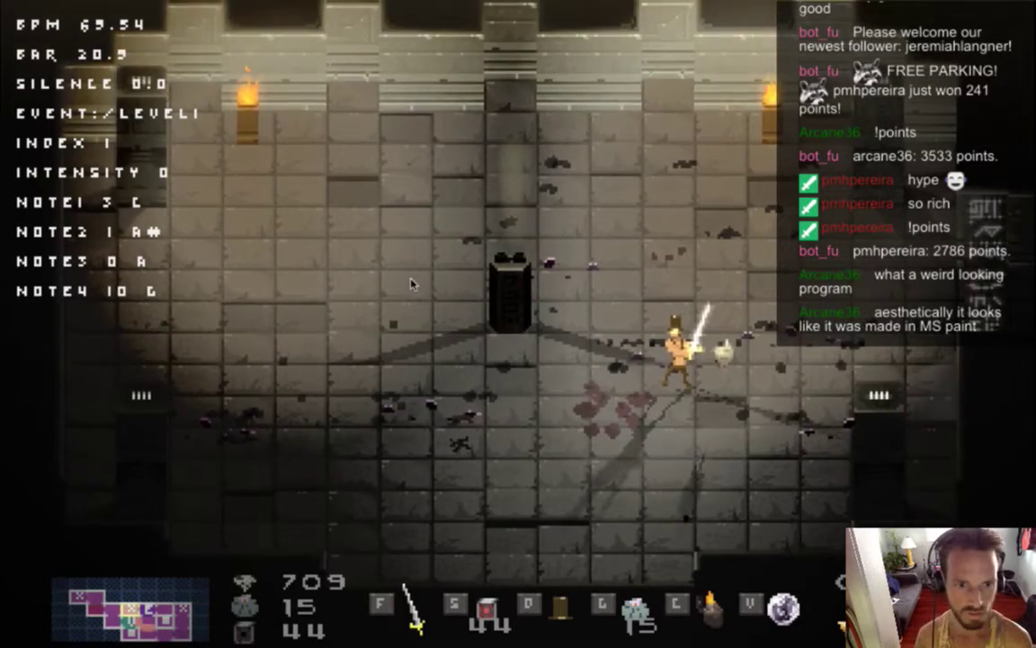
pyautogui.press('Right')
pyautogui.press('d')
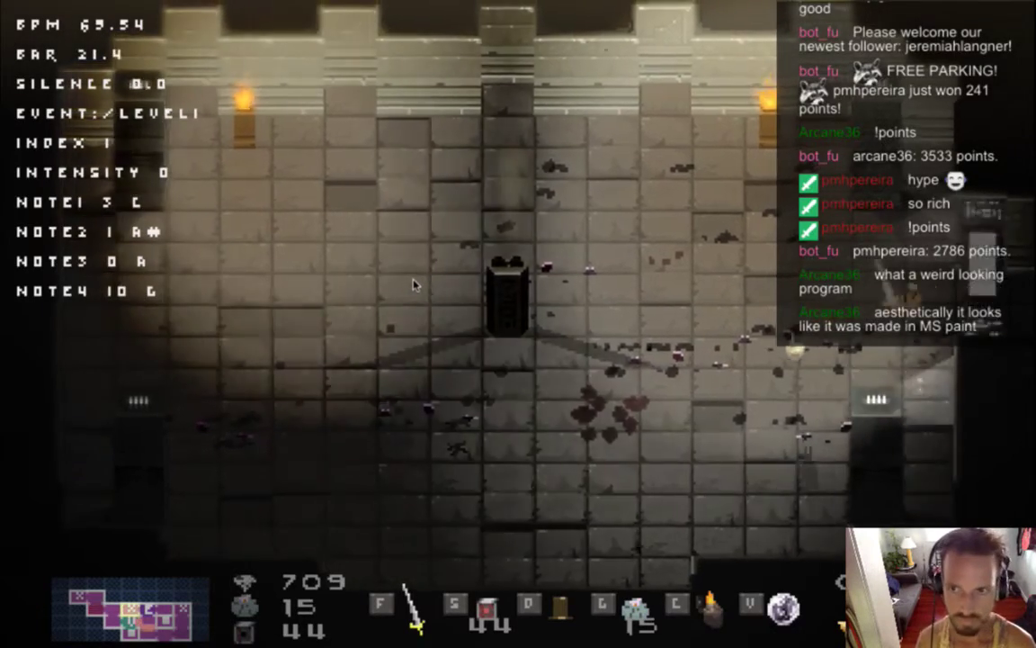
pyautogui.press('d')
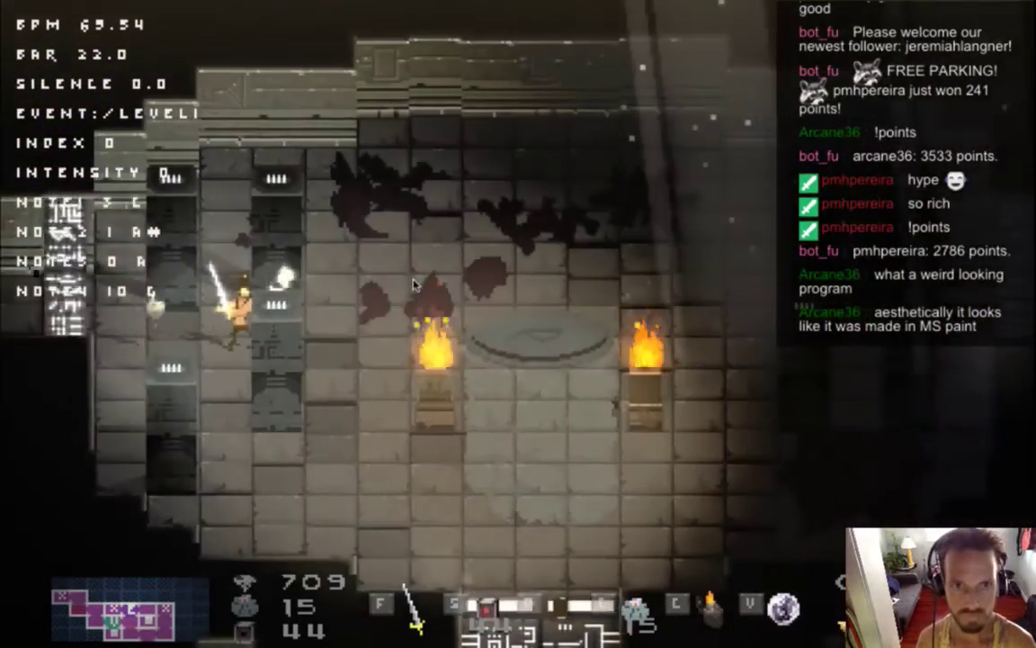
pyautogui.press('XF86AudioRaiseVolume')
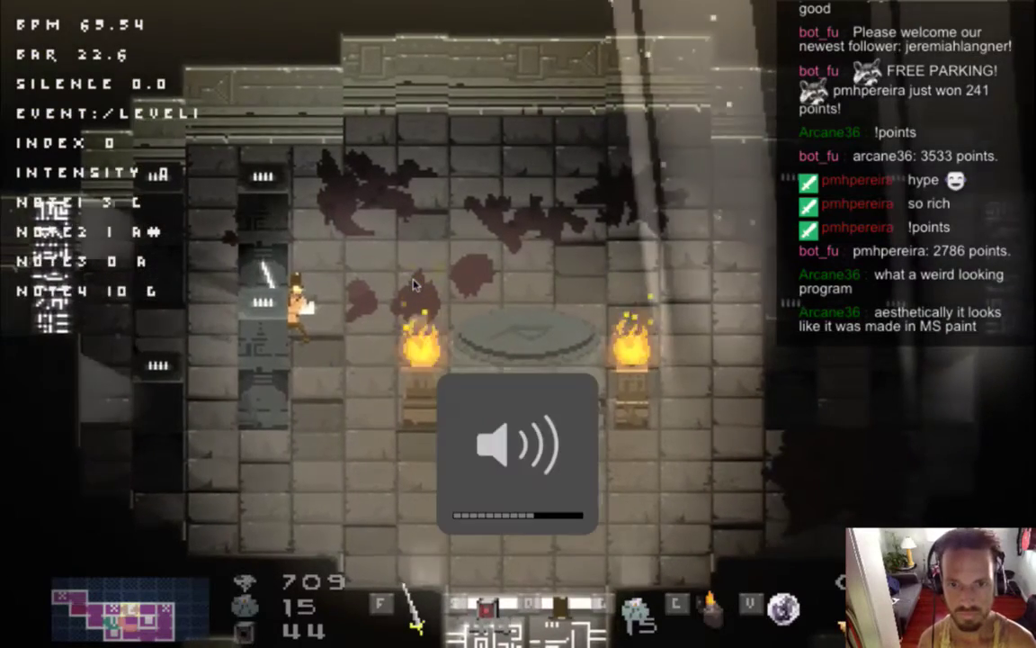
# Step: Lead the character across the firelit chamber into the enemy room to the east to check the adaptive music there
pyautogui.press('Right')
pyautogui.press('Up')
pyautogui.press('d')
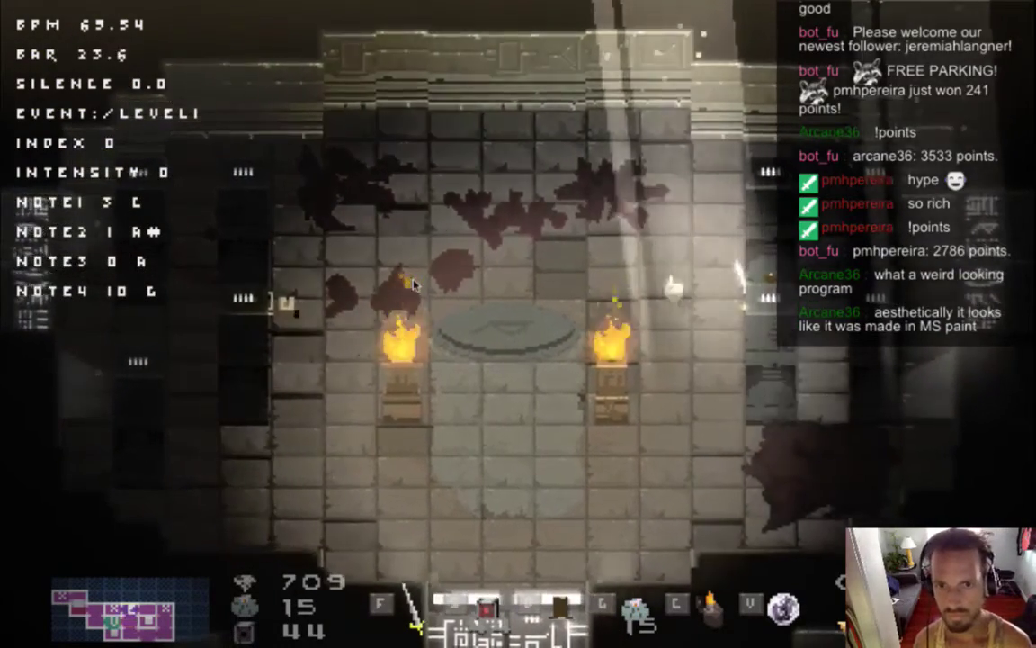
pyautogui.press('d')
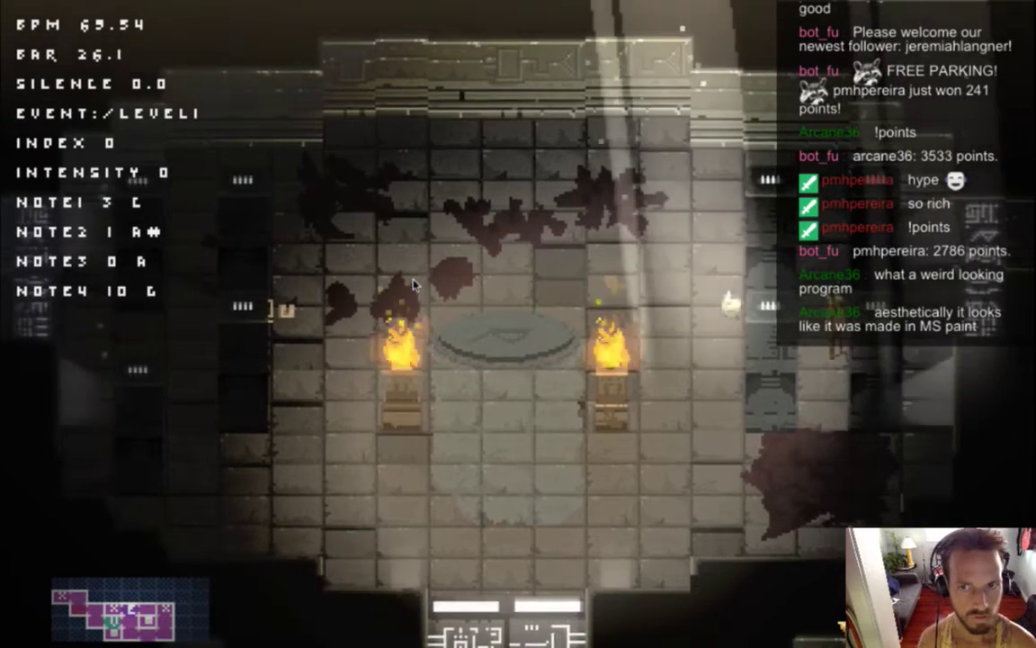
pyautogui.press('d')
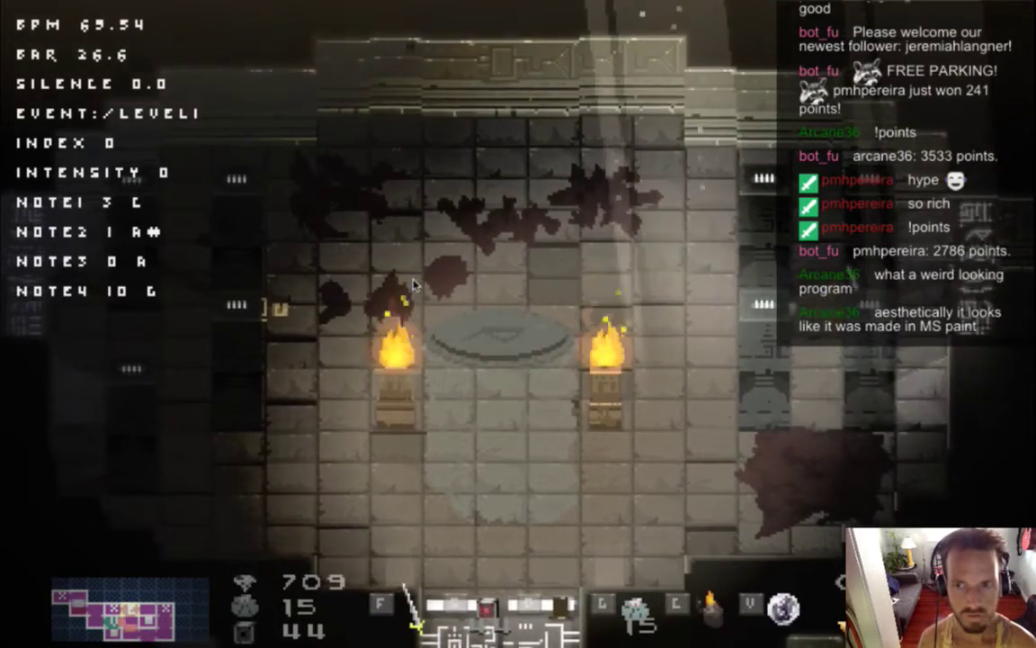
pyautogui.press('Right')
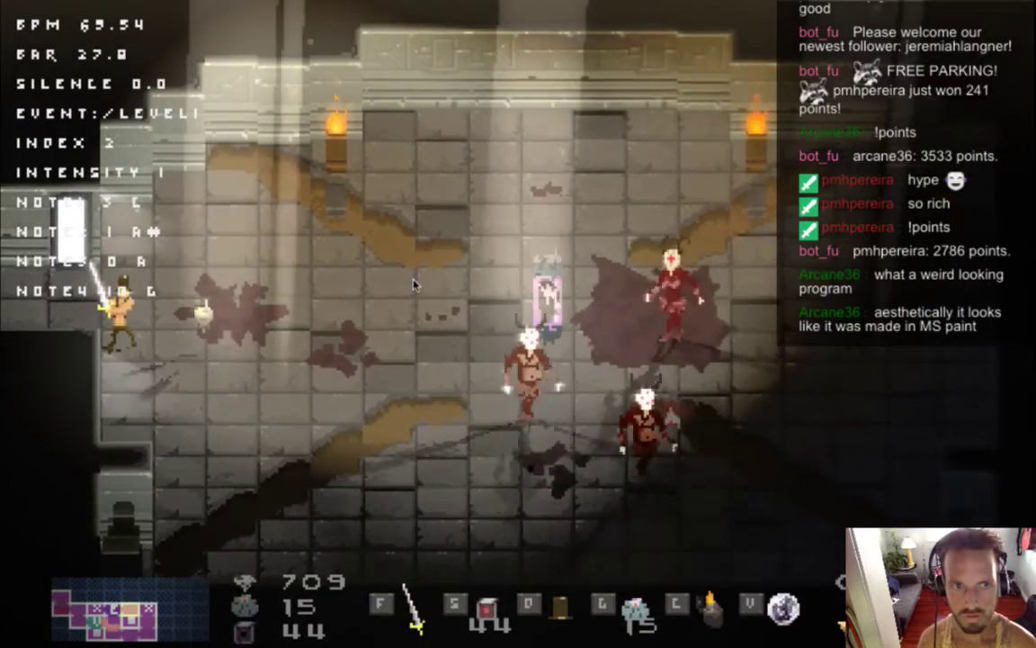
pyautogui.press('d')
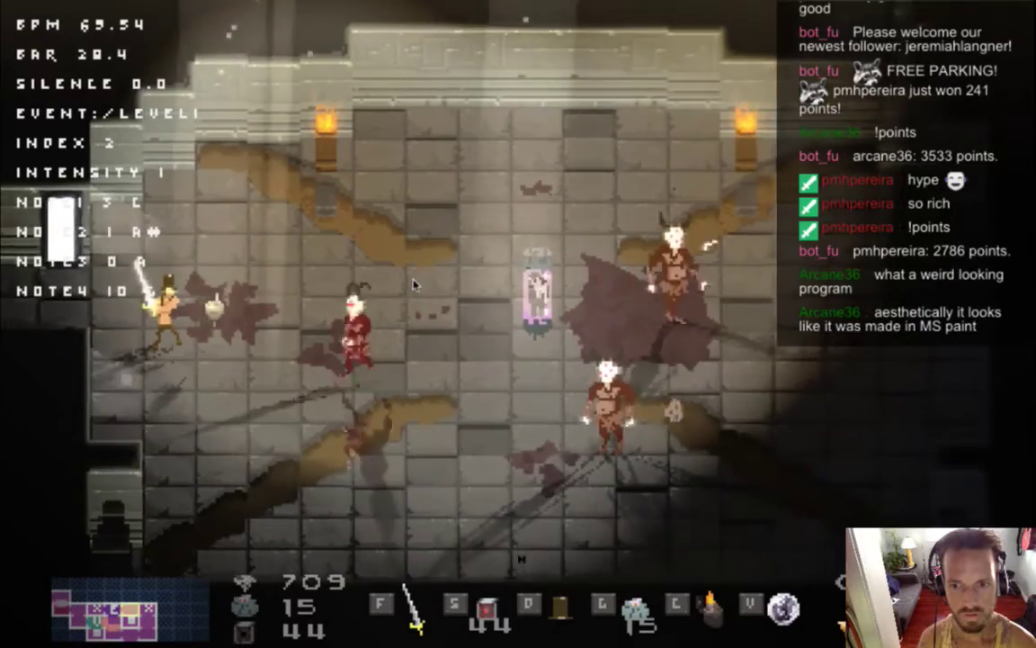
# Step: Retreat west from the enemies into the firelit chamber and listen to the music there
pyautogui.press('Left')
pyautogui.press('Left')
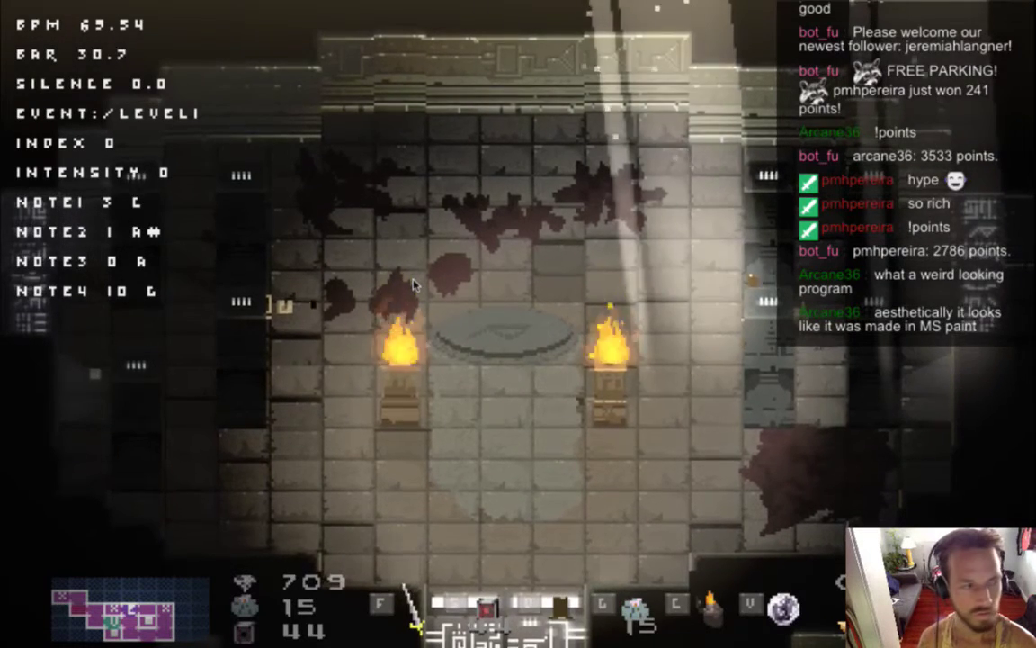
pyautogui.press('Left')
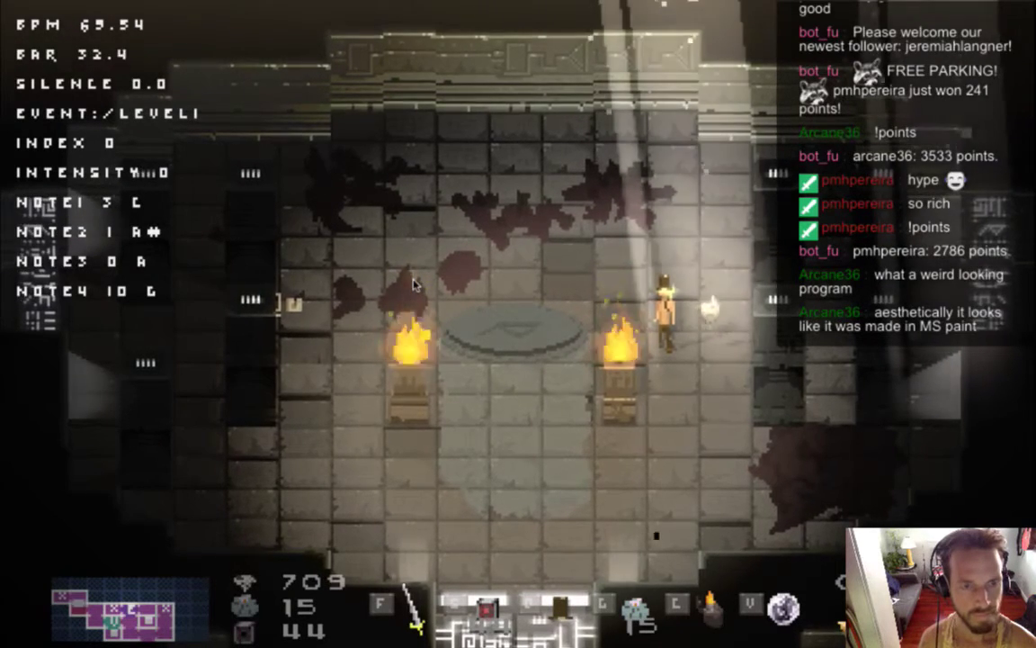
# Step: Switch to FMOD Studio and examine the Level1 event's Bass0 instrument and the referenced events Bass0 through Bass3
pyautogui.press('super+Tab')
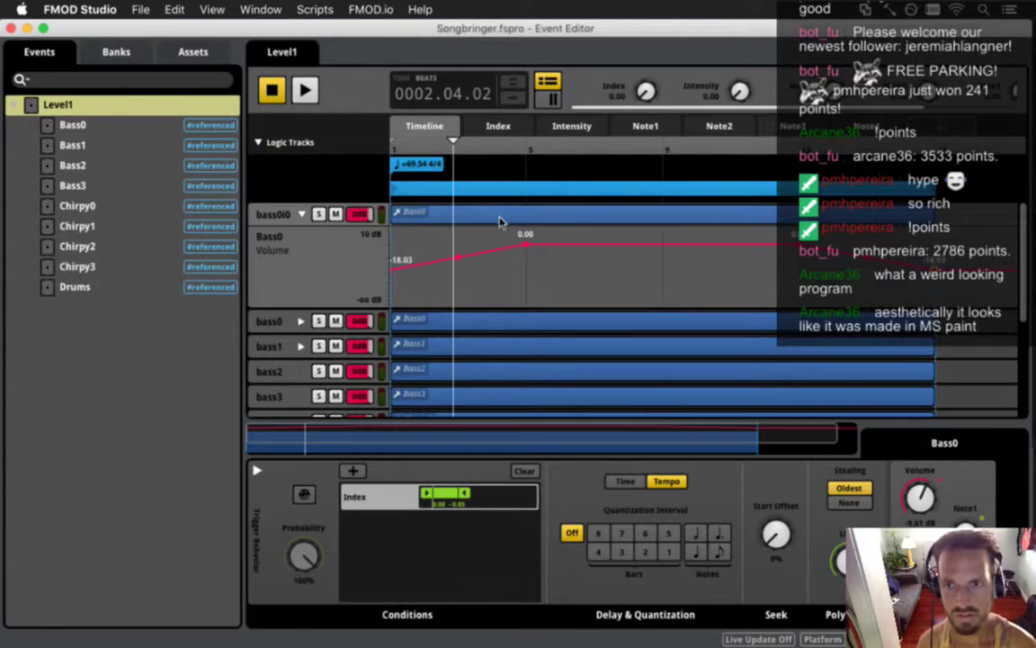
pyautogui.click(555, 219)
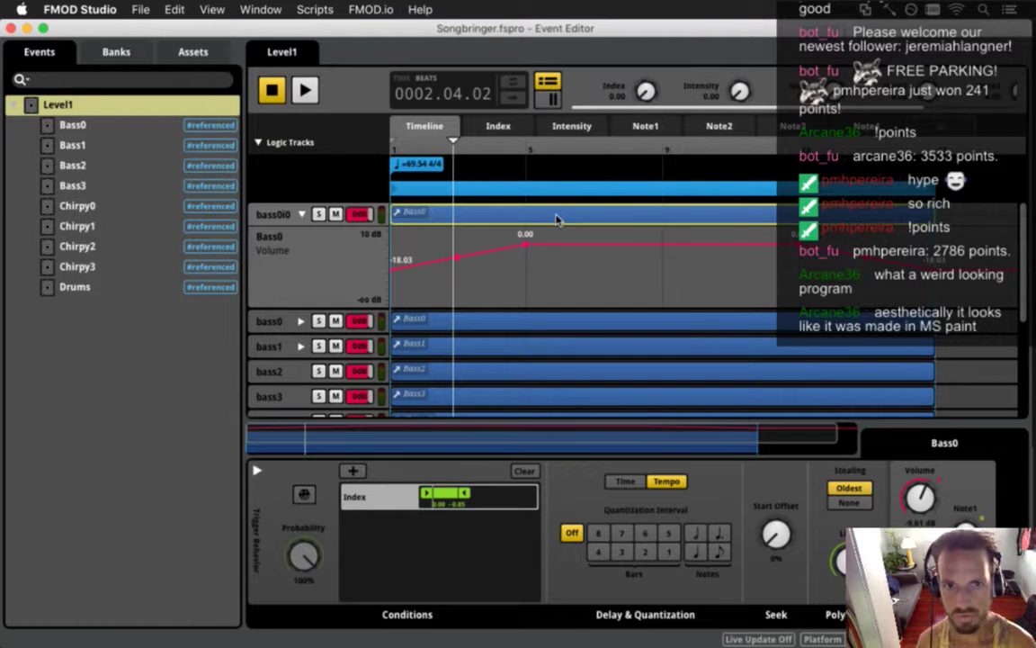
pyautogui.click(89, 127)
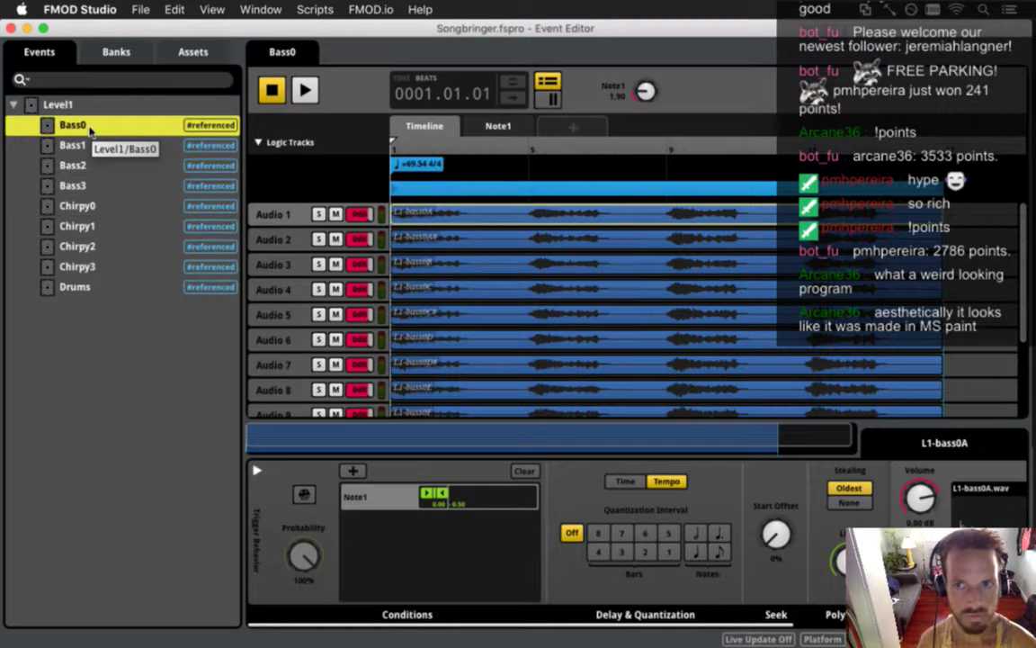
pyautogui.click(82, 147)
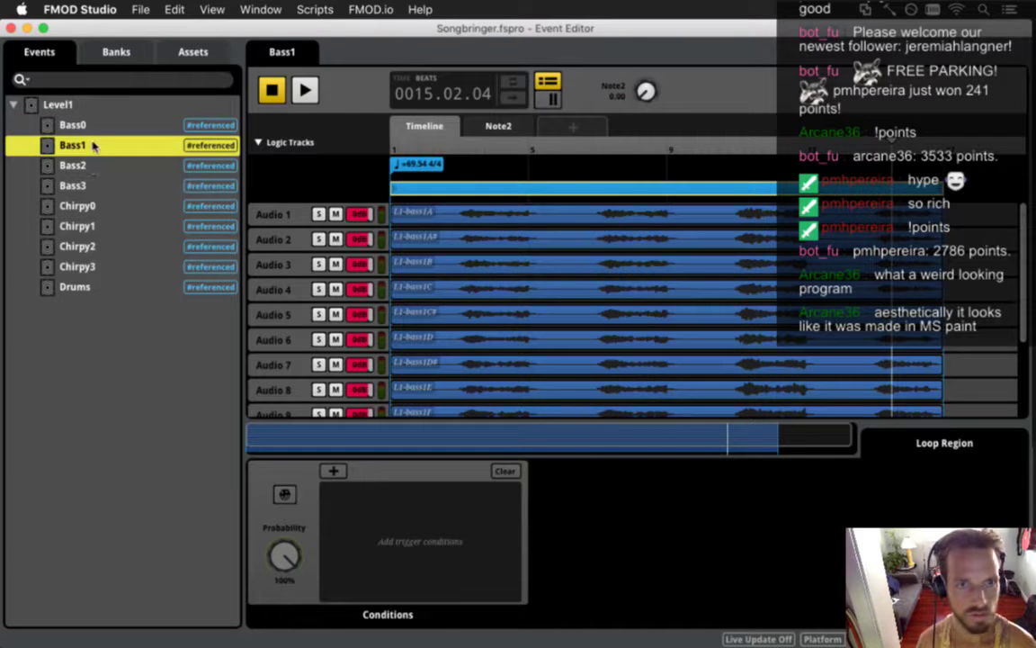
pyautogui.click(93, 128)
pyautogui.click(90, 147)
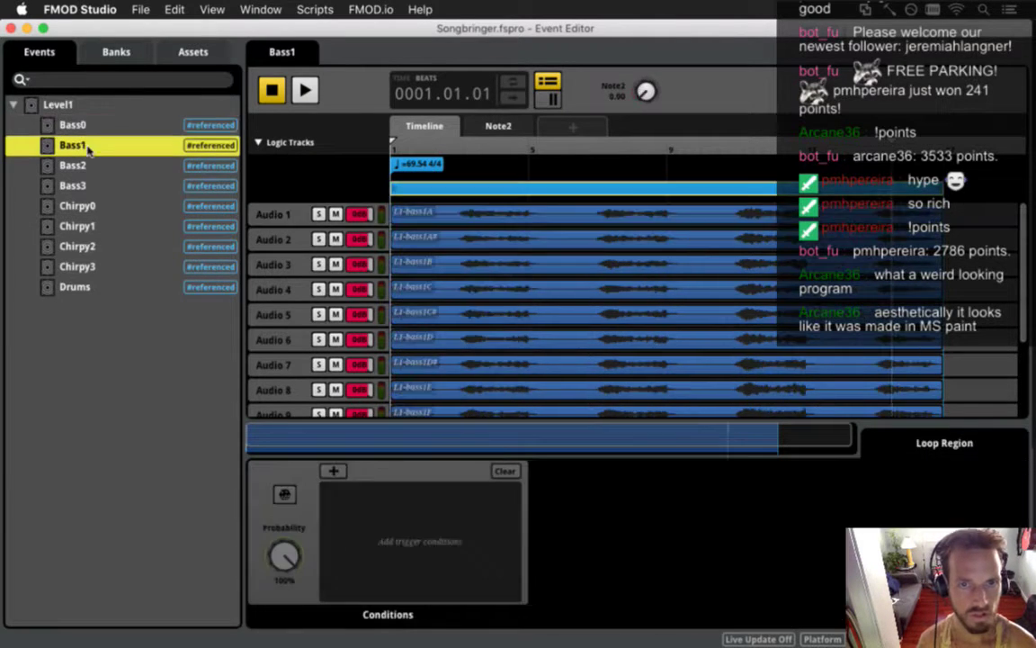
pyautogui.click(88, 174)
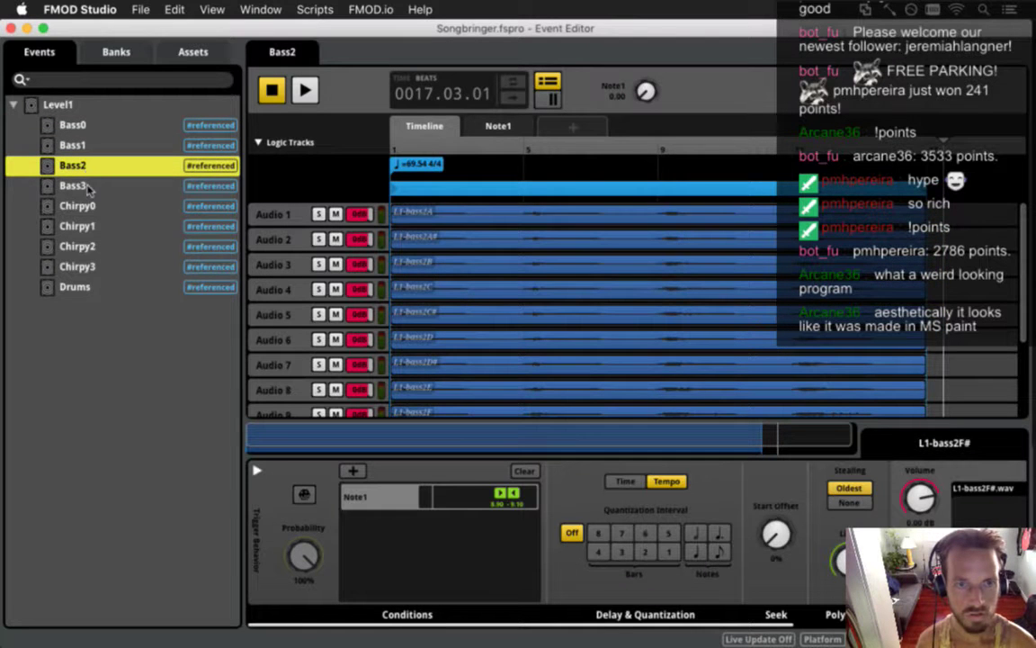
pyautogui.click(87, 188)
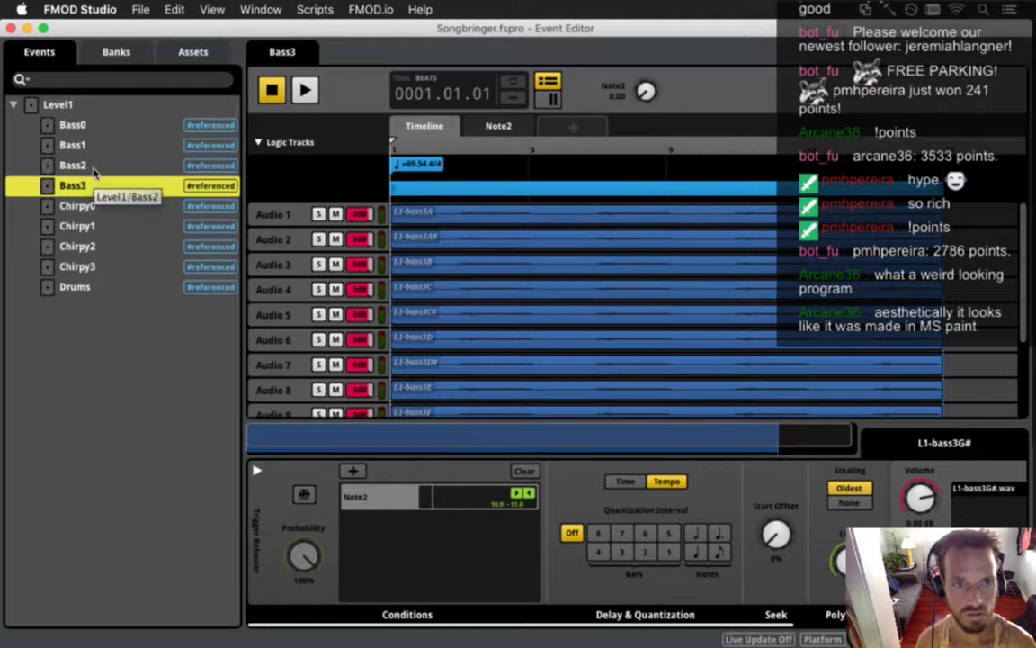
pyautogui.click(93, 171)
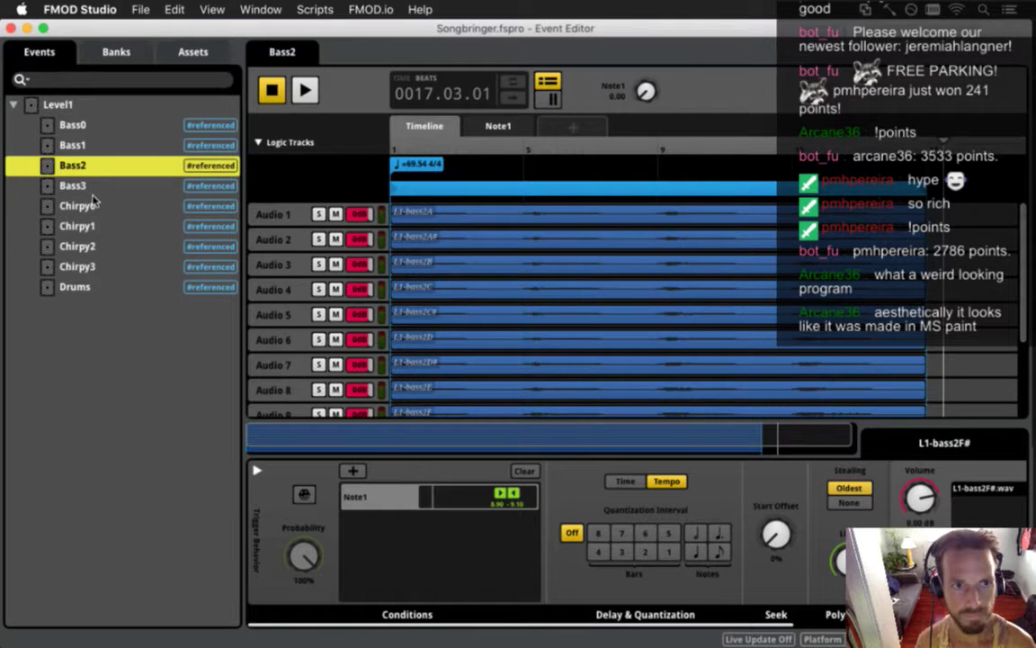
# Step: Look through the referenced events Chirpy0 to Chirpy3 and the Drums event
pyautogui.click(94, 205)
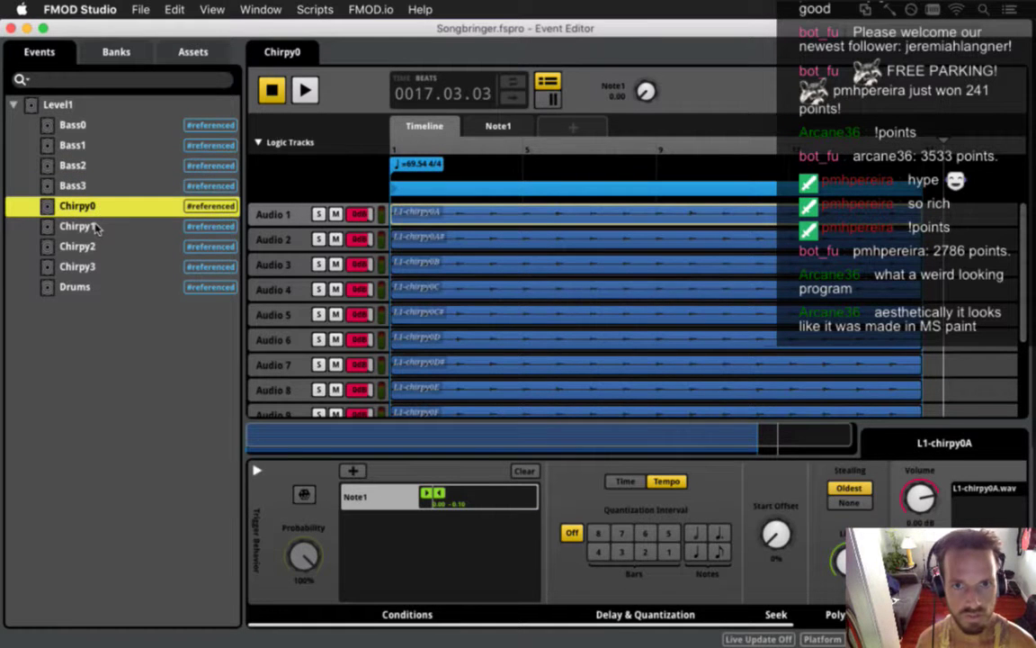
pyautogui.click(97, 228)
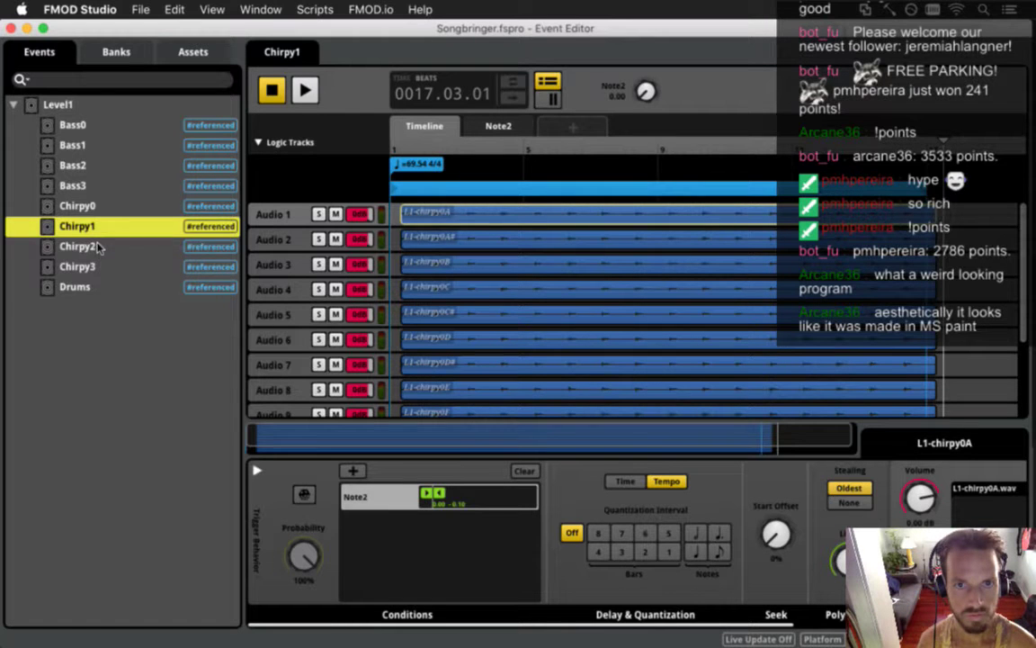
pyautogui.click(99, 246)
pyautogui.click(96, 267)
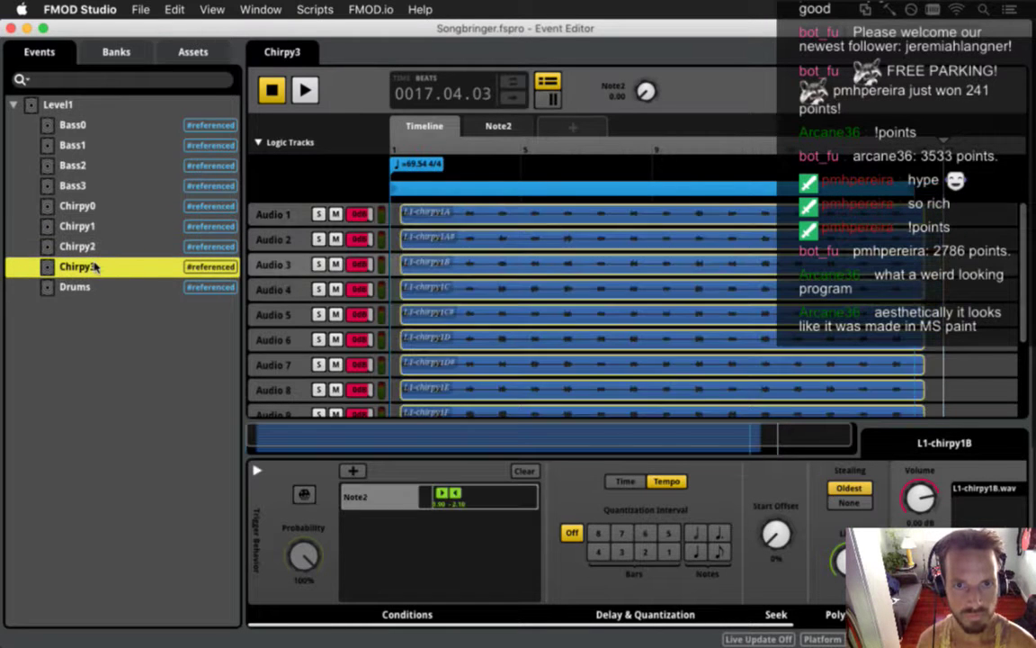
pyautogui.click(96, 287)
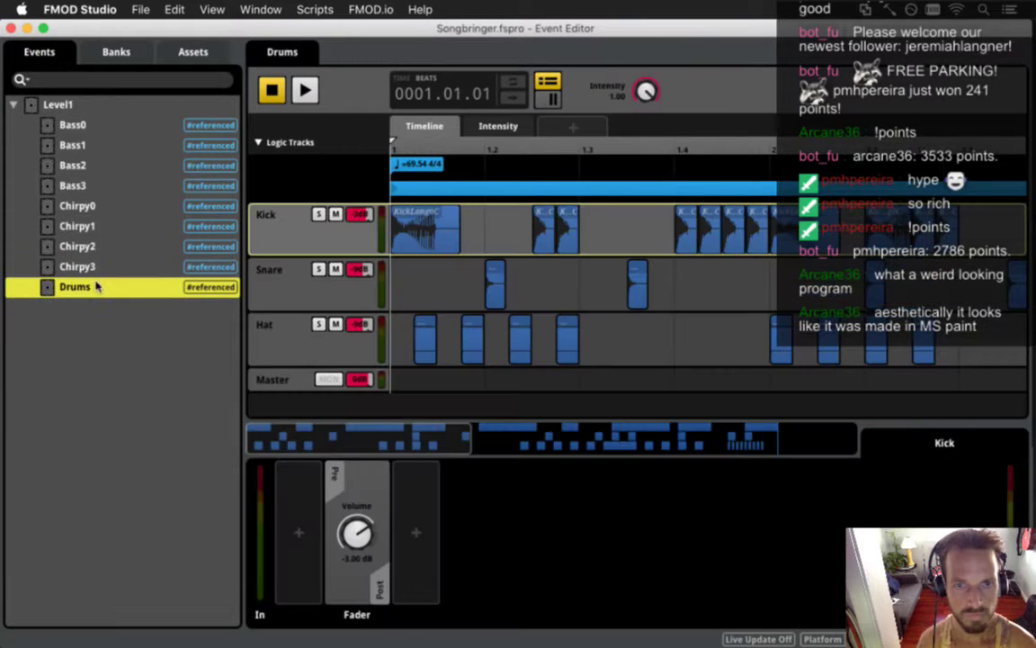
# Step: Reopen the Level1 event and collapse the volume automation of its bass0i0 track
pyautogui.click(88, 128)
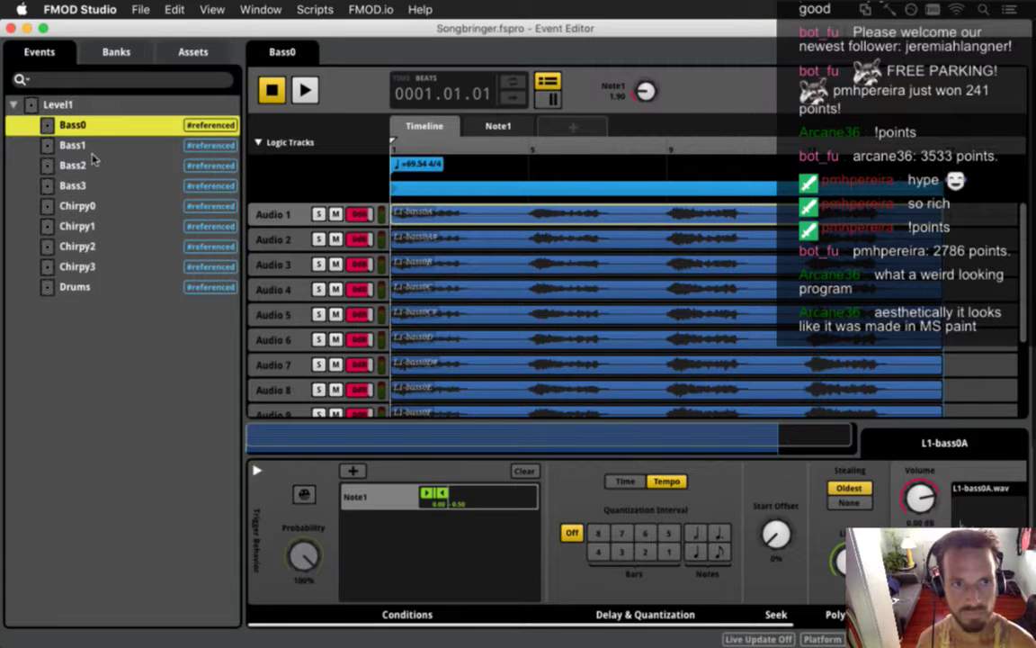
pyautogui.click(80, 106)
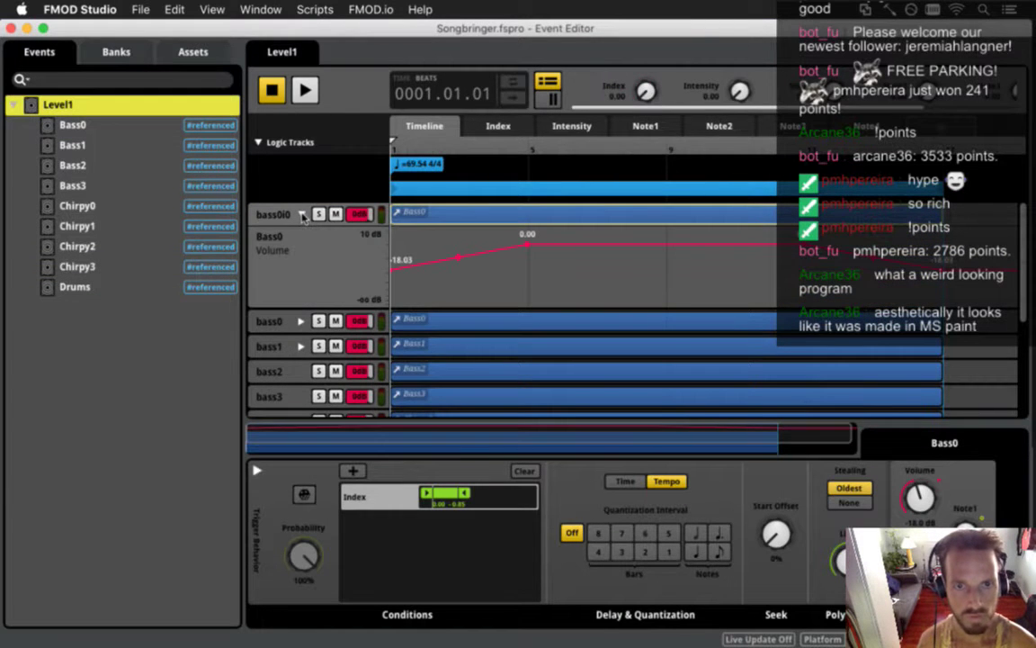
pyautogui.click(302, 215)
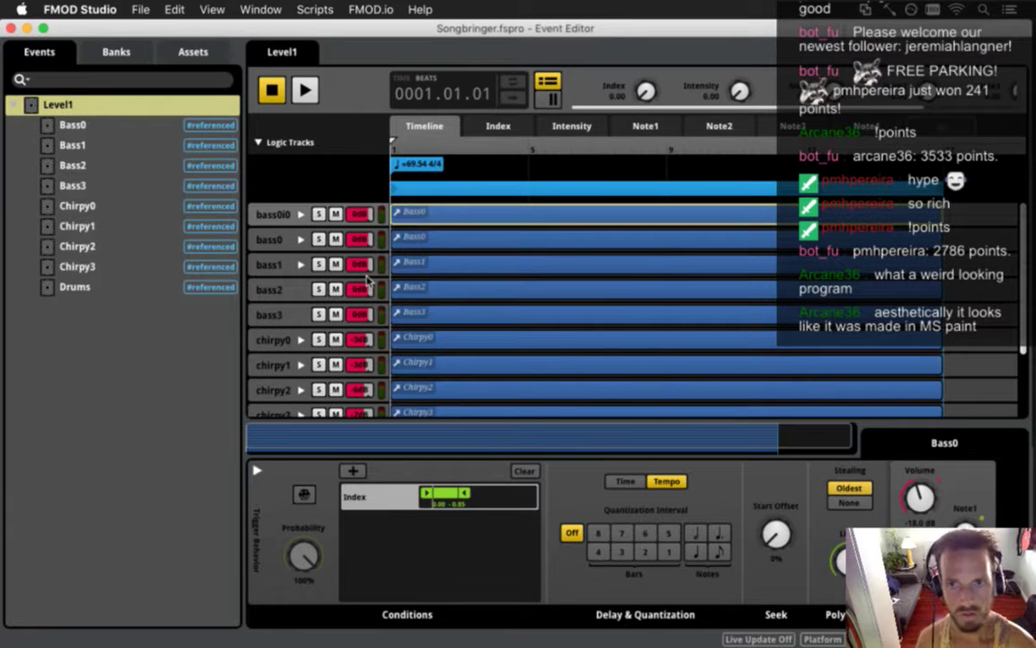
# Step: Examine the kick, snare and hat patterns of the Drums event and the trigger settings of its first kick instrument
pyautogui.click(115, 288)
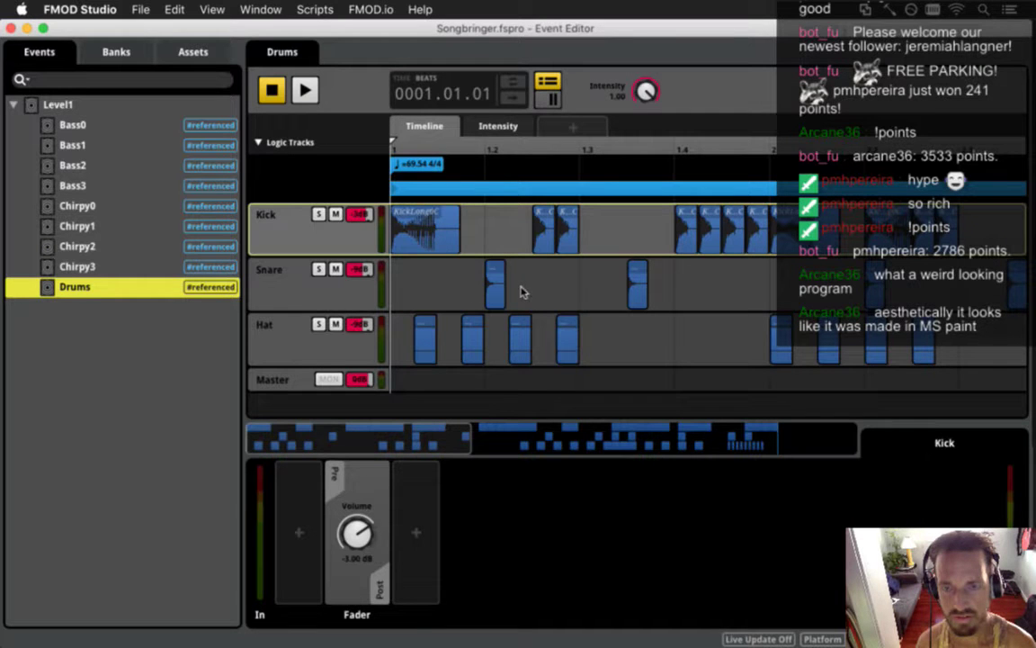
pyautogui.moveTo(473, 441); pyautogui.dragTo(271, 434)
pyautogui.moveTo(468, 445); pyautogui.dragTo(821, 452)
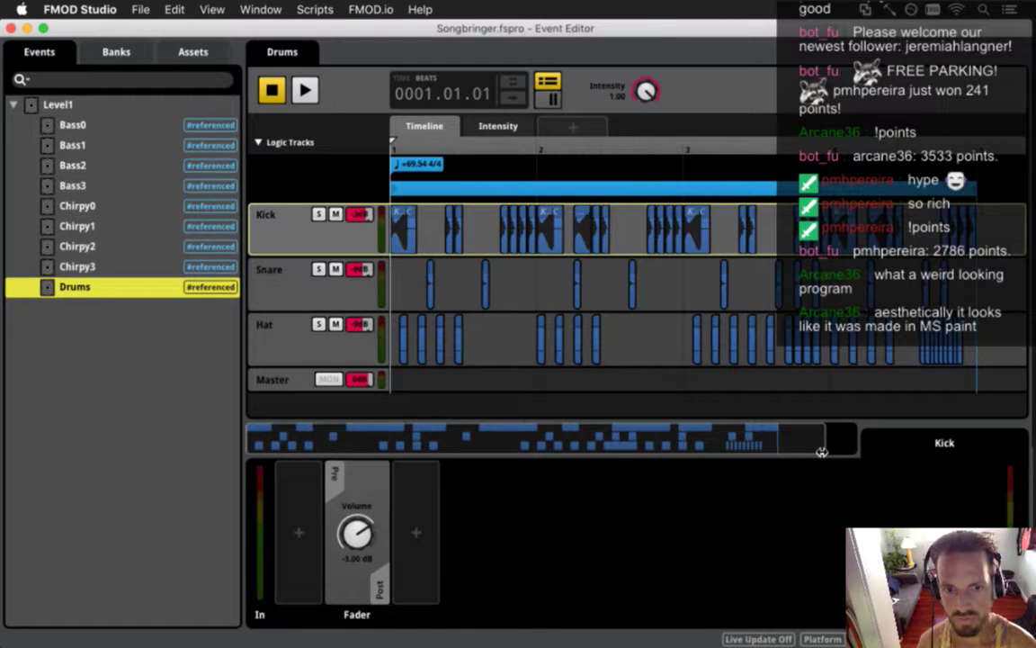
pyautogui.moveTo(821, 451); pyautogui.dragTo(520, 431)
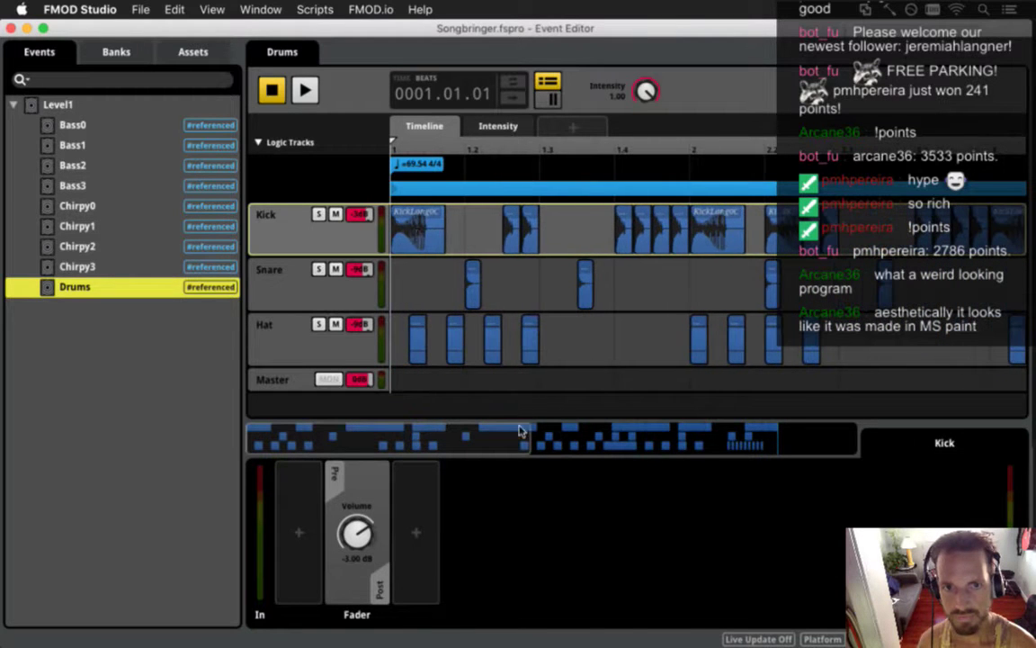
pyautogui.click(420, 237)
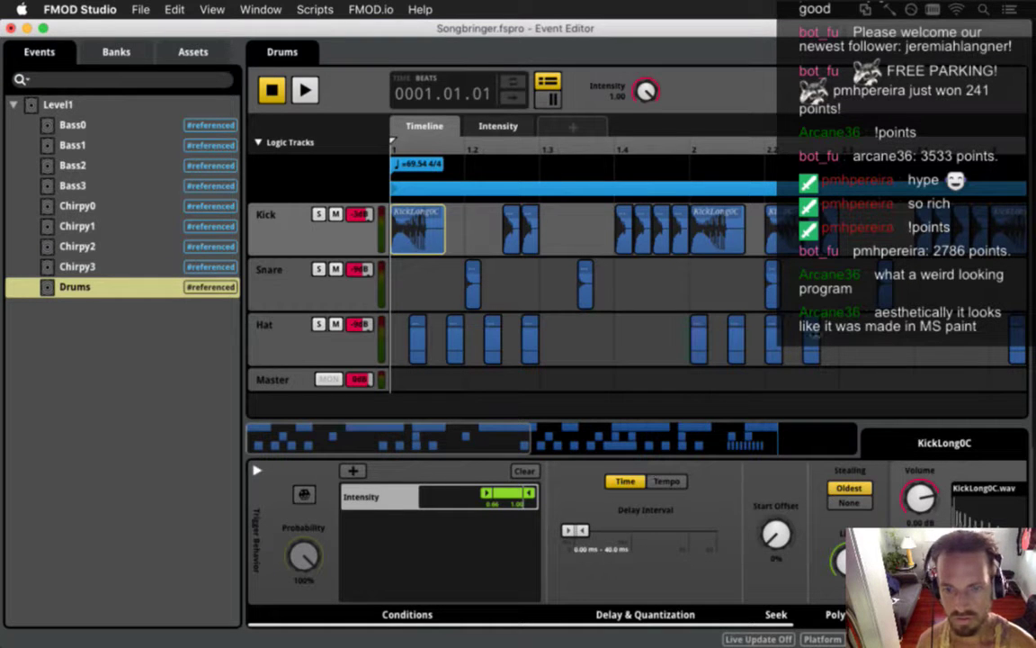
# Step: Switch to Ableton Live and open the recent set Level1e.als from the Songbringer project
pyautogui.moveTo(1034, 261)
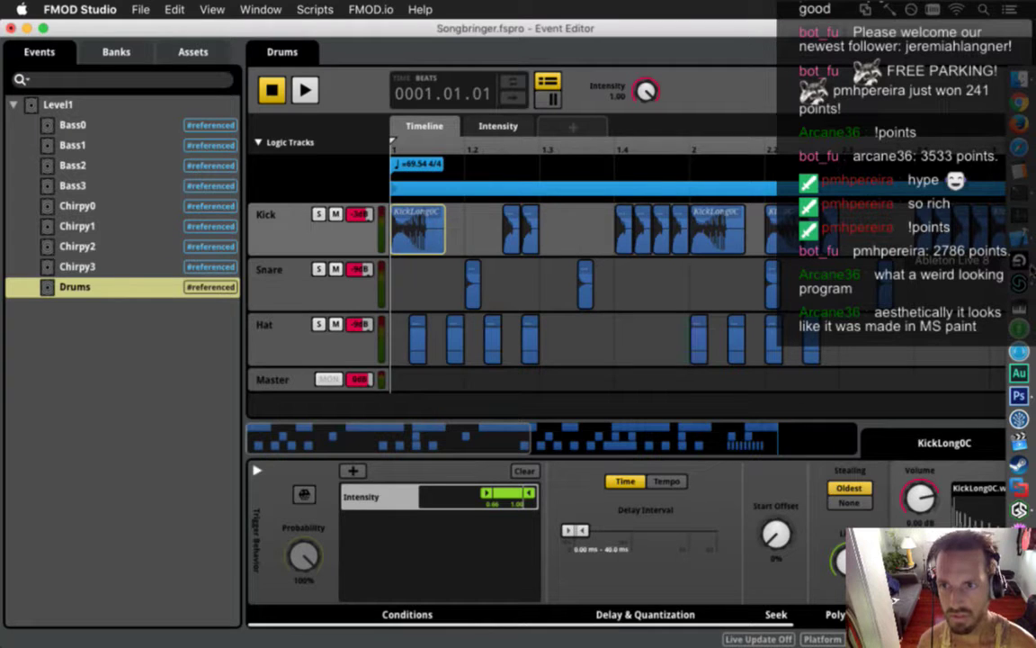
pyautogui.click(1030, 267)
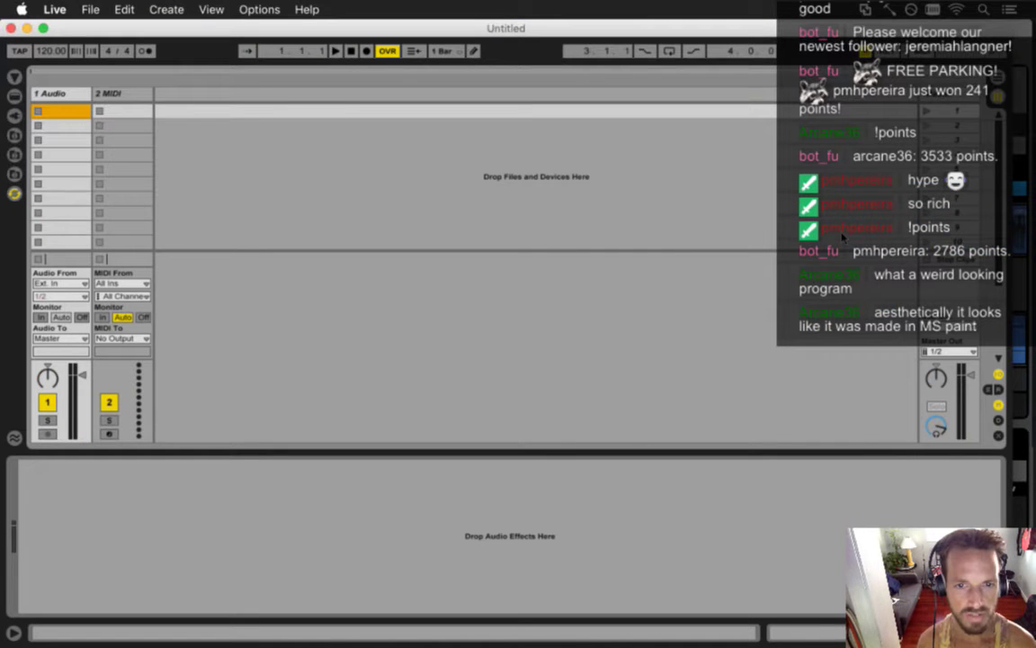
pyautogui.click(90, 9)
pyautogui.moveTo(228, 63)
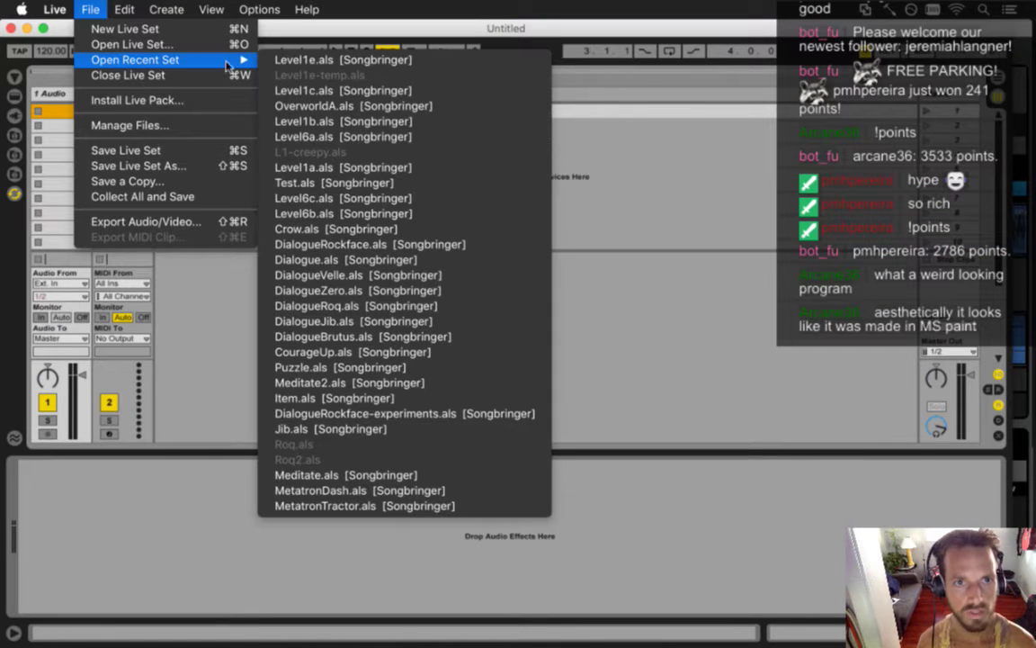
pyautogui.click(316, 91)
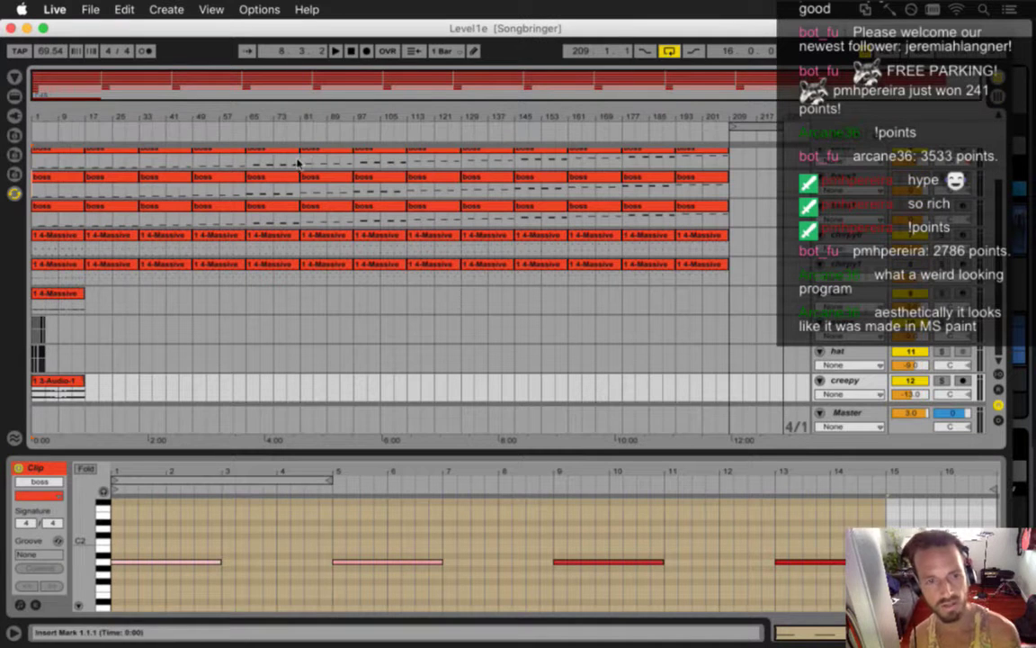
# Step: Open the notes of the lowest 1 4-Massive clip around its first C1 note
pyautogui.moveTo(38, 116)
pyautogui.mouseDown()
pyautogui.moveTo(43, 132)
pyautogui.moveTo(39, 119)
pyautogui.mouseUp()
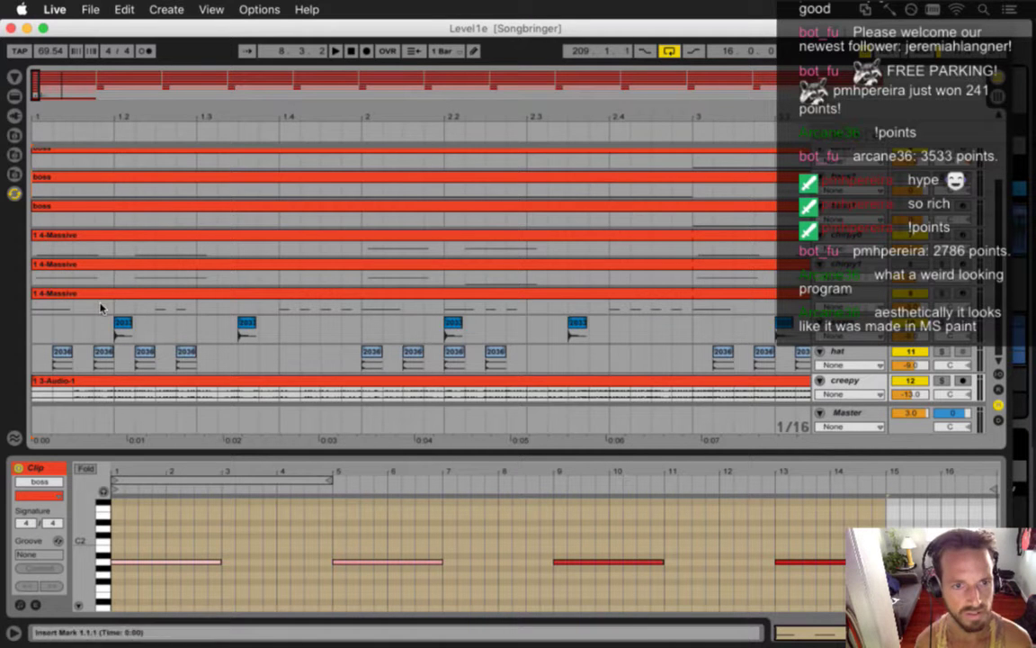
pyautogui.moveTo(41, 115); pyautogui.dragTo(47, 114)
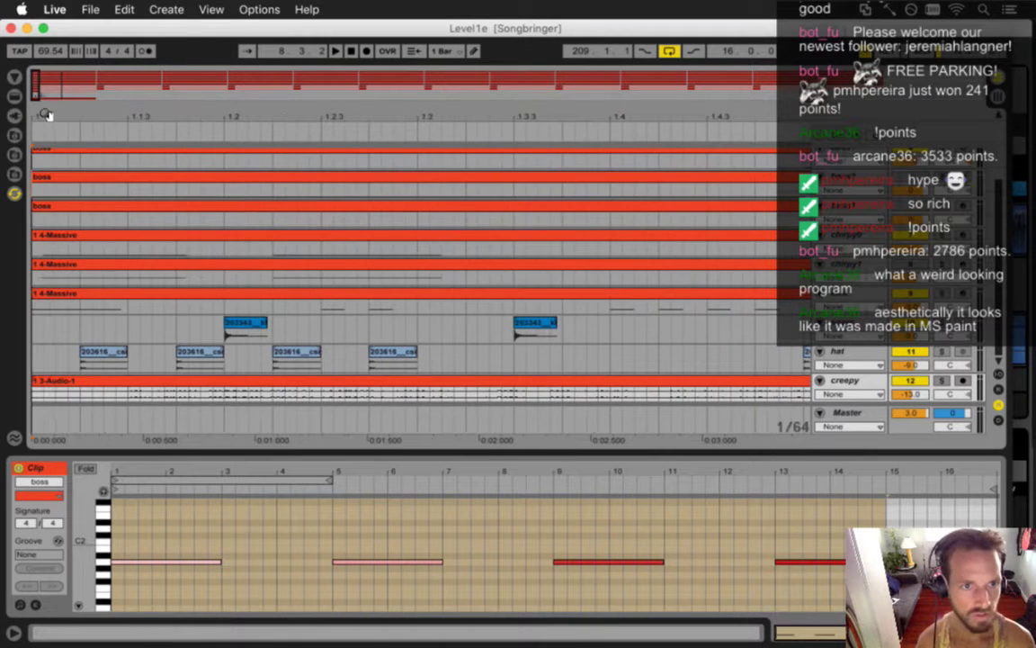
pyautogui.click(65, 302)
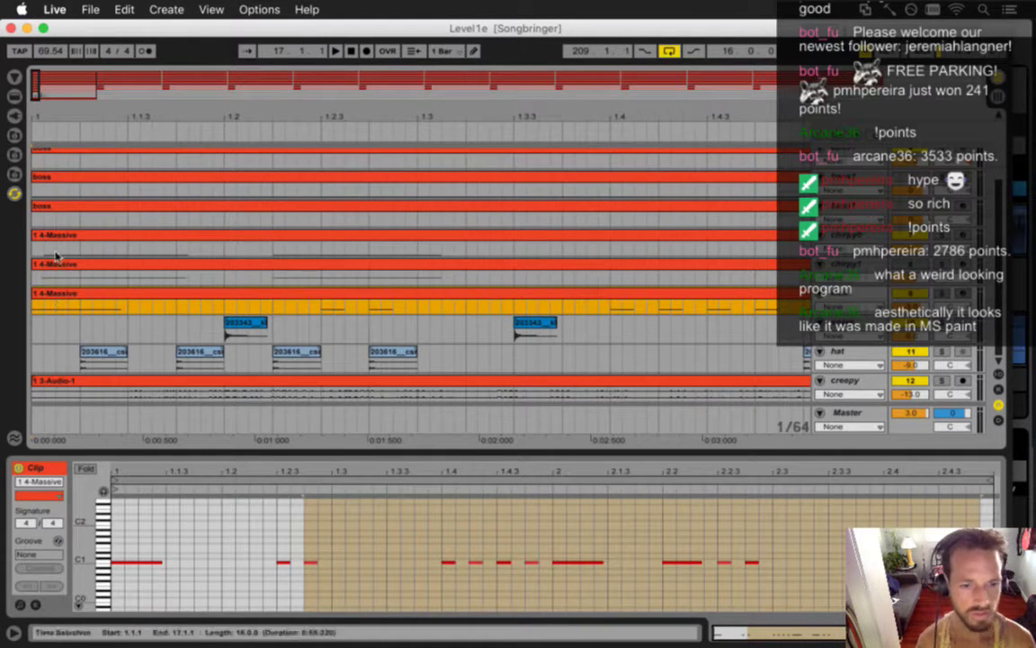
pyautogui.moveTo(121, 474)
pyautogui.mouseDown()
pyautogui.moveTo(128, 485)
pyautogui.moveTo(140, 474)
pyautogui.mouseUp()
pyautogui.click(141, 544)
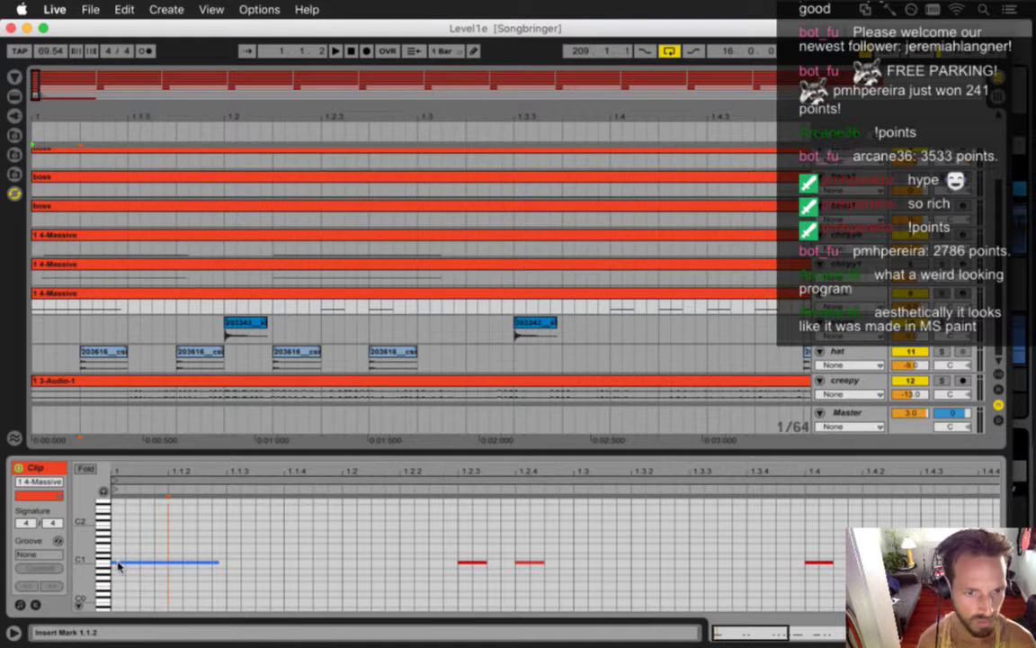
# Step: Nudge the clip's first C1 note slightly later than the start of bar 1
pyautogui.click(119, 563)
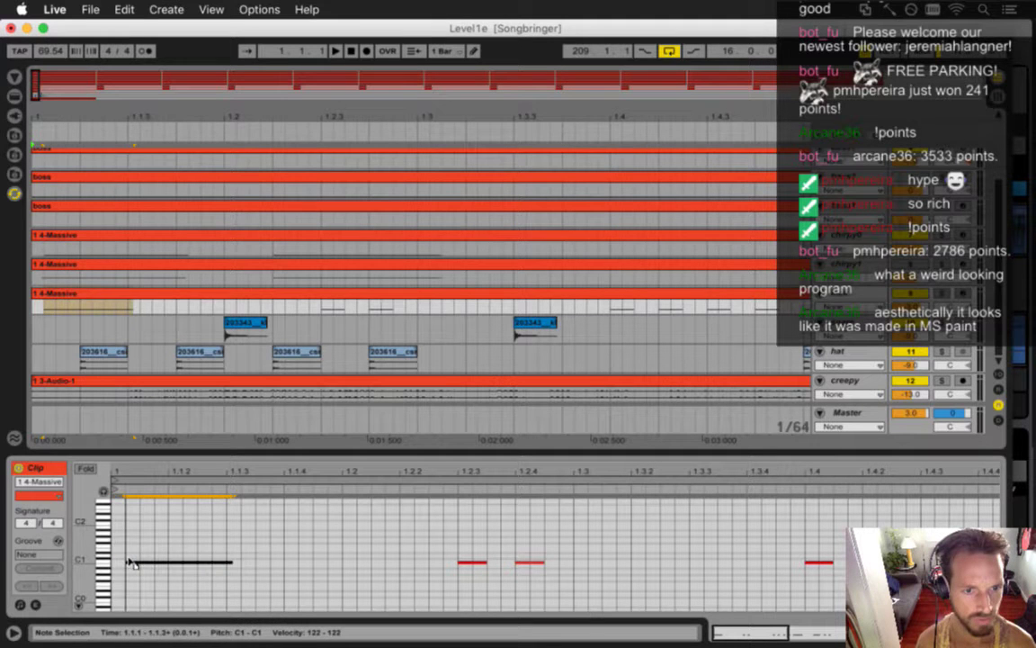
pyautogui.moveTo(124, 563); pyautogui.dragTo(129, 562)
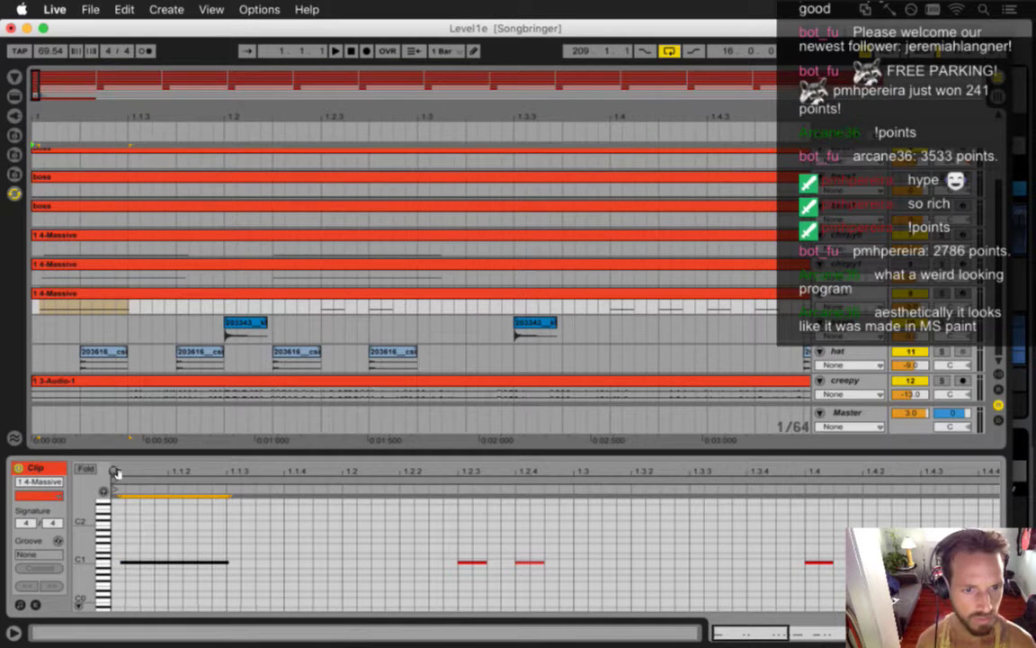
pyautogui.press('z')
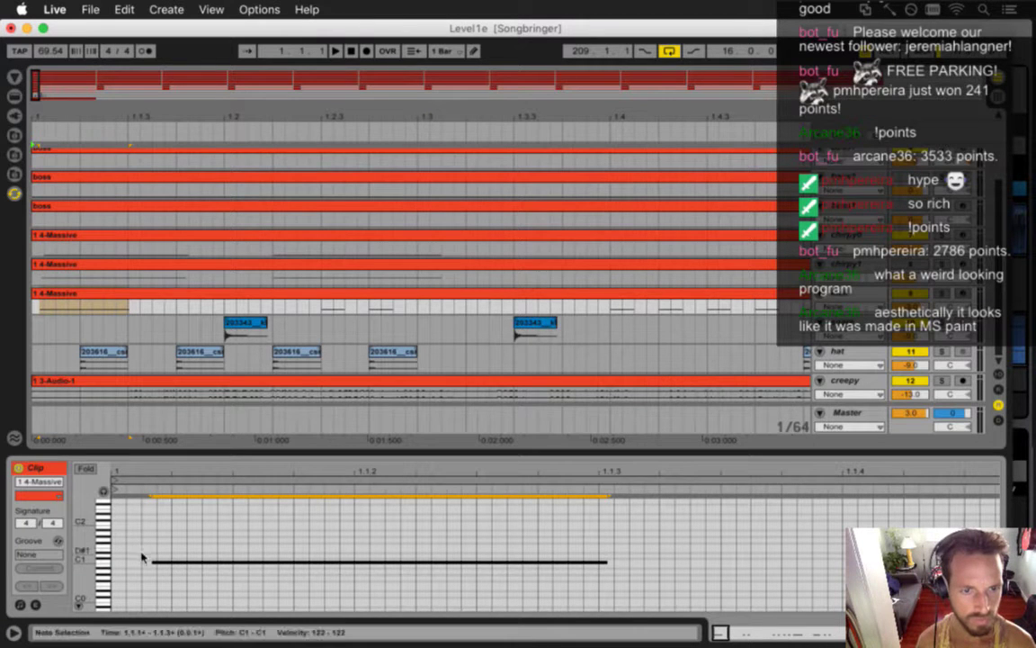
pyautogui.click(149, 550)
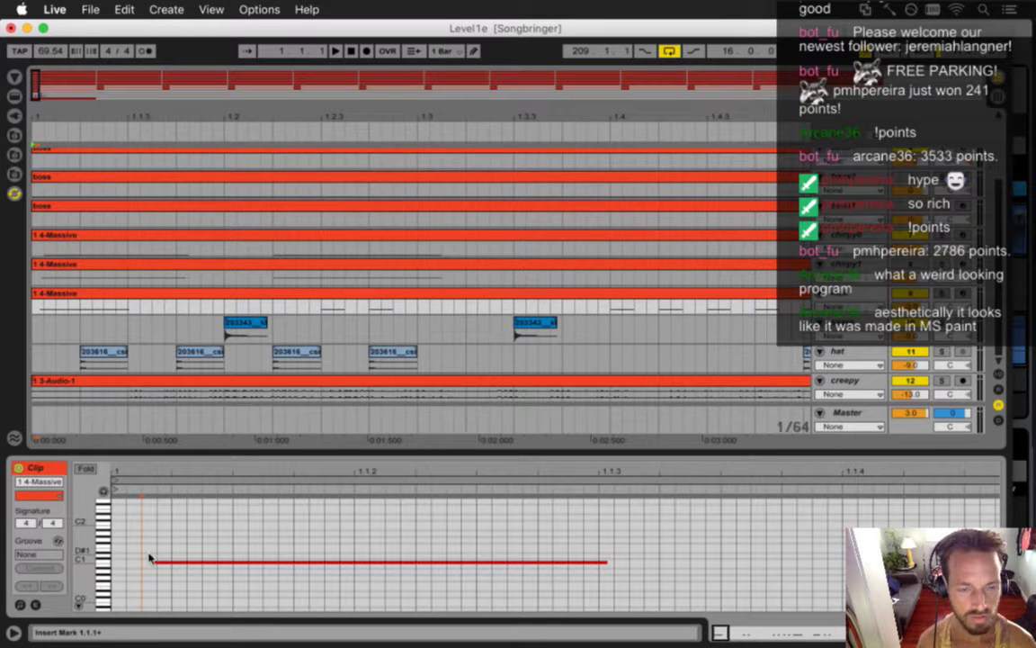
# Step: Move the first C1 note a little later again and place the arrangement insert marker at its start, about 0:00:054
pyautogui.moveTo(34, 115); pyautogui.dragTo(38, 125)
pyautogui.click(105, 310)
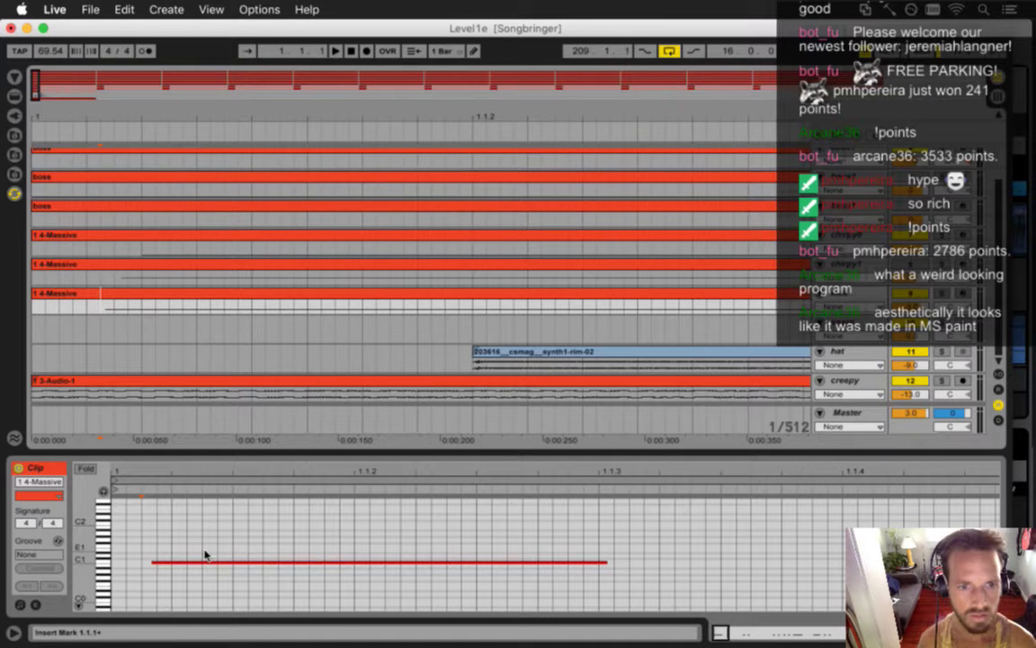
pyautogui.moveTo(157, 563); pyautogui.dragTo(178, 563)
pyautogui.click(141, 303)
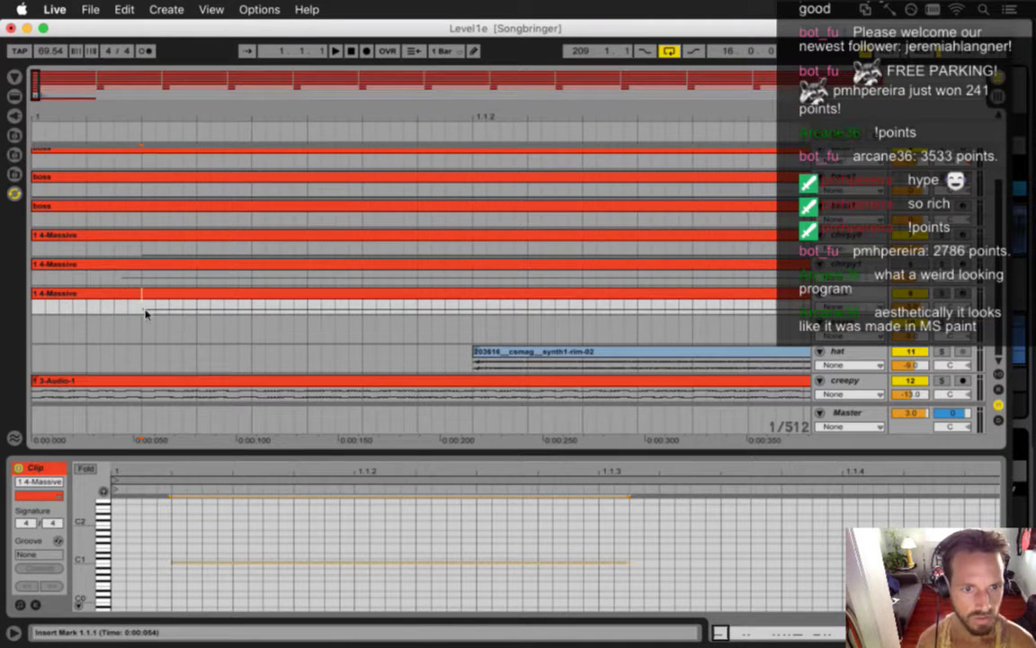
pyautogui.moveTo(1032, 191)
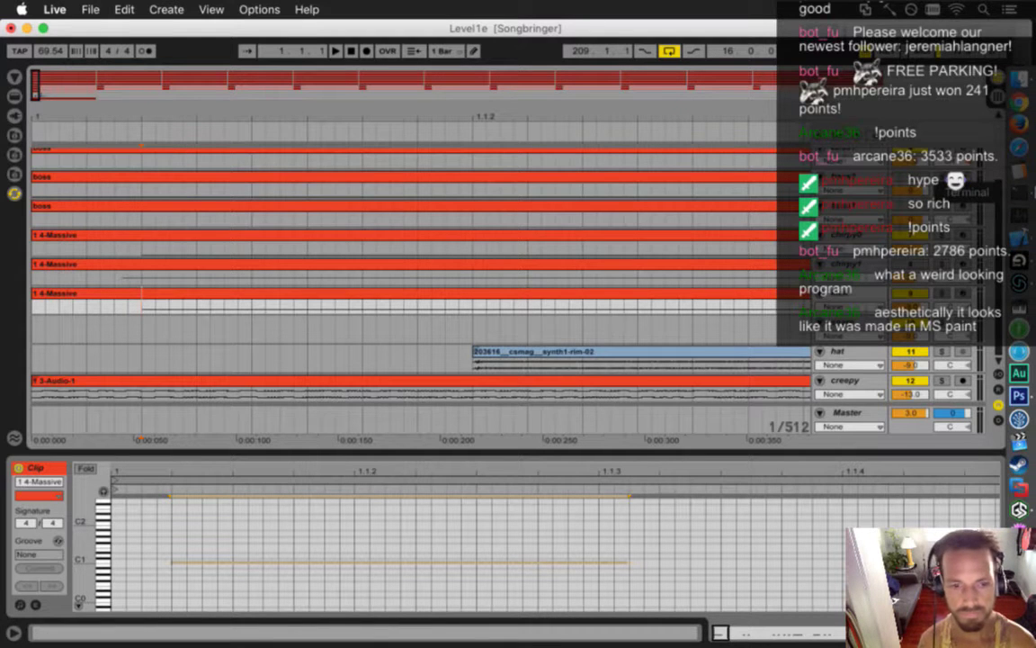
pyautogui.click(291, 562)
pyautogui.click(617, 483)
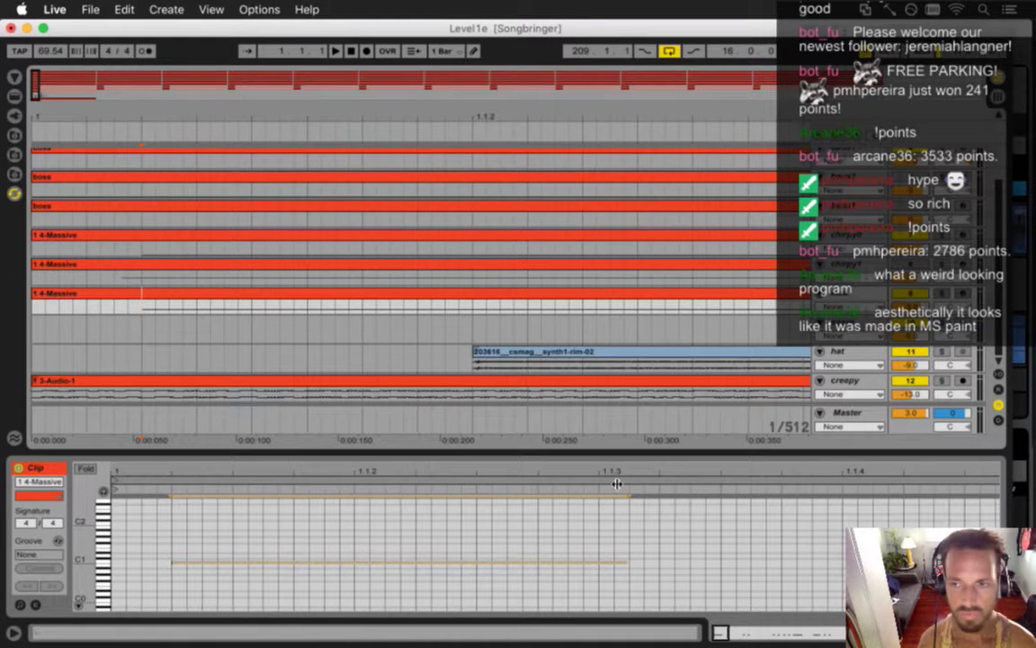
pyautogui.moveTo(1030, 217)
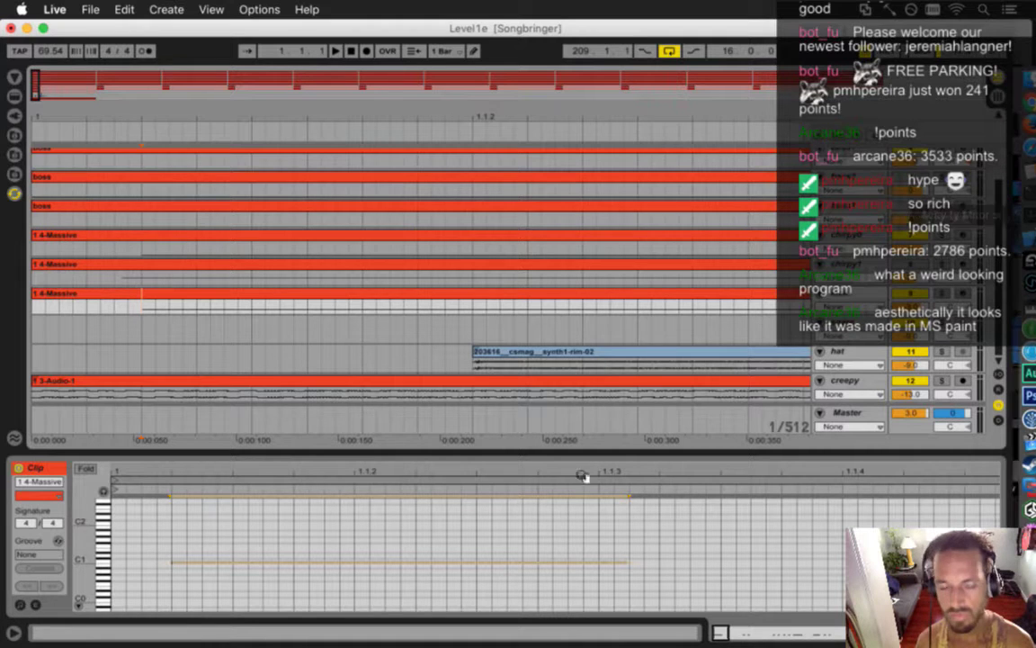
pyautogui.click(139, 321)
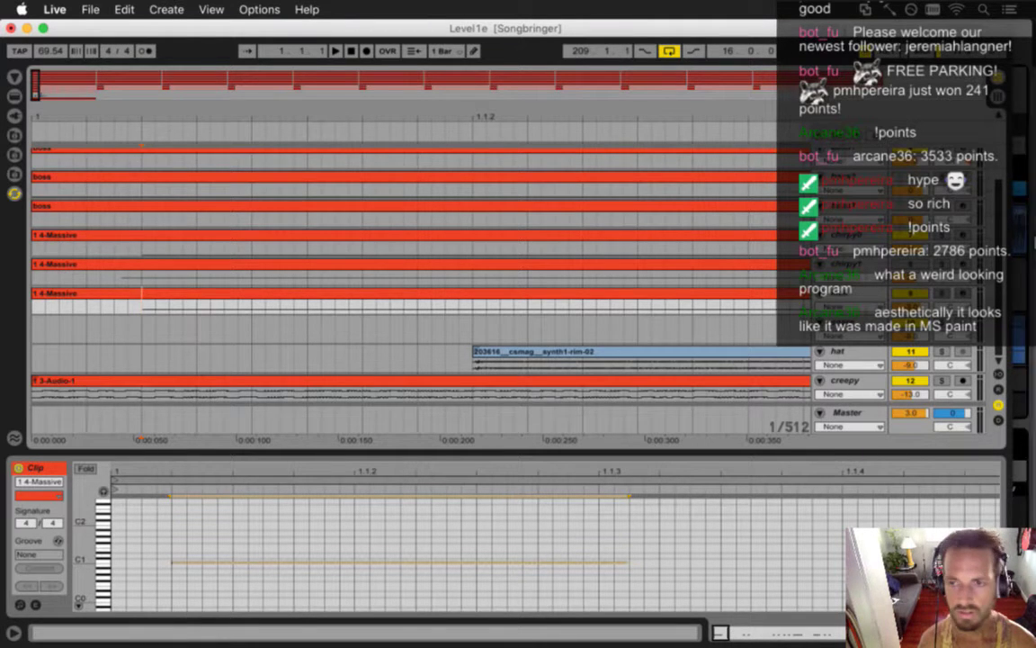
pyautogui.click(1024, 169)
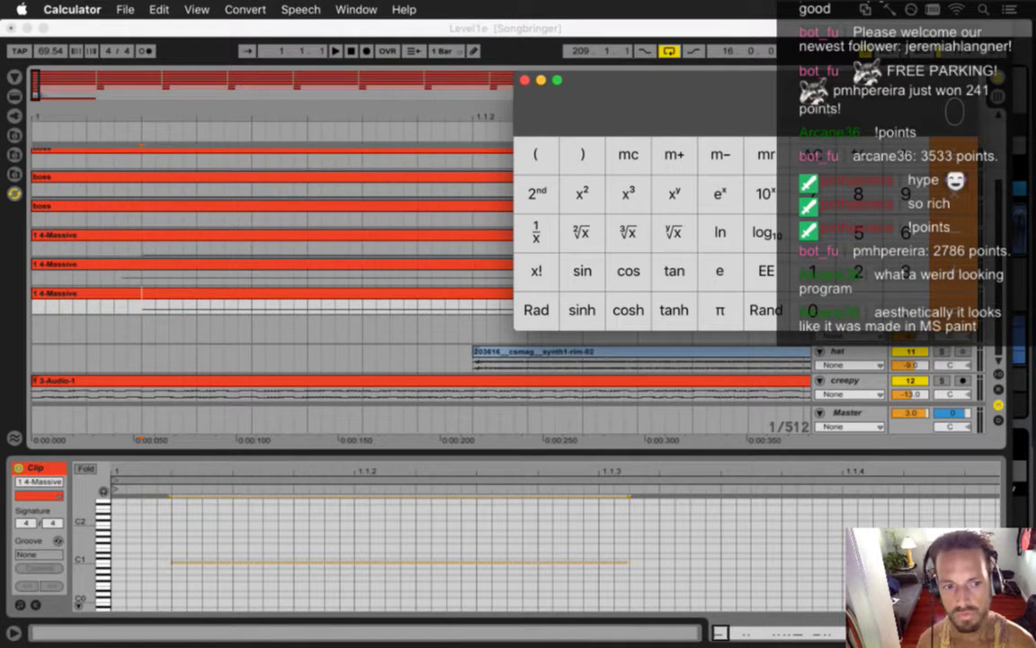
pyautogui.press('super+q')
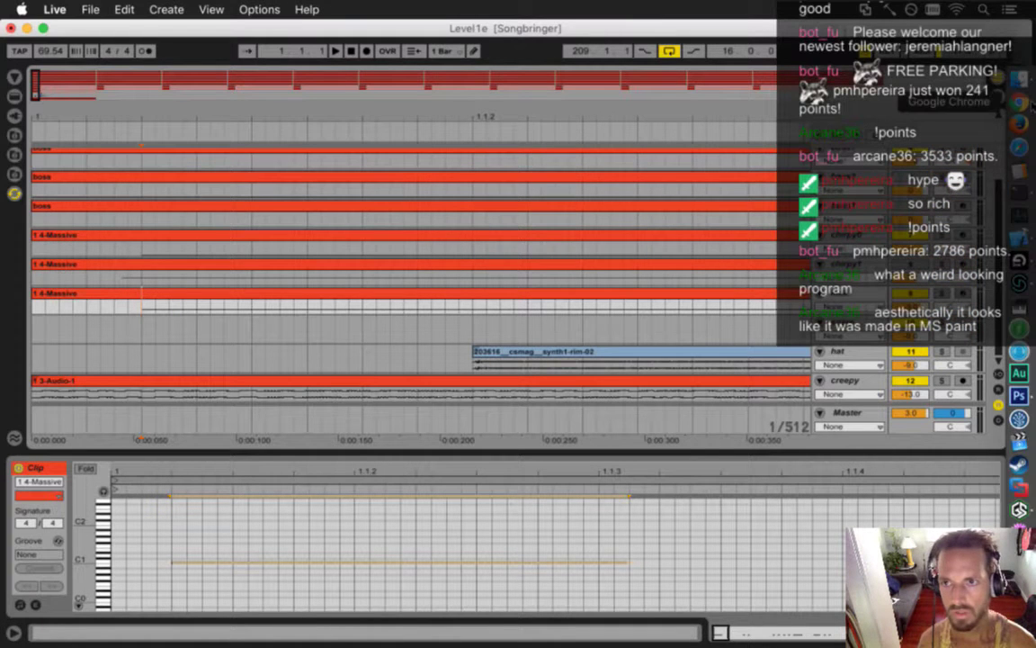
# Step: Switch to Chrome and search the web for "ableton time display minutes seconds"
pyautogui.click(1021, 102)
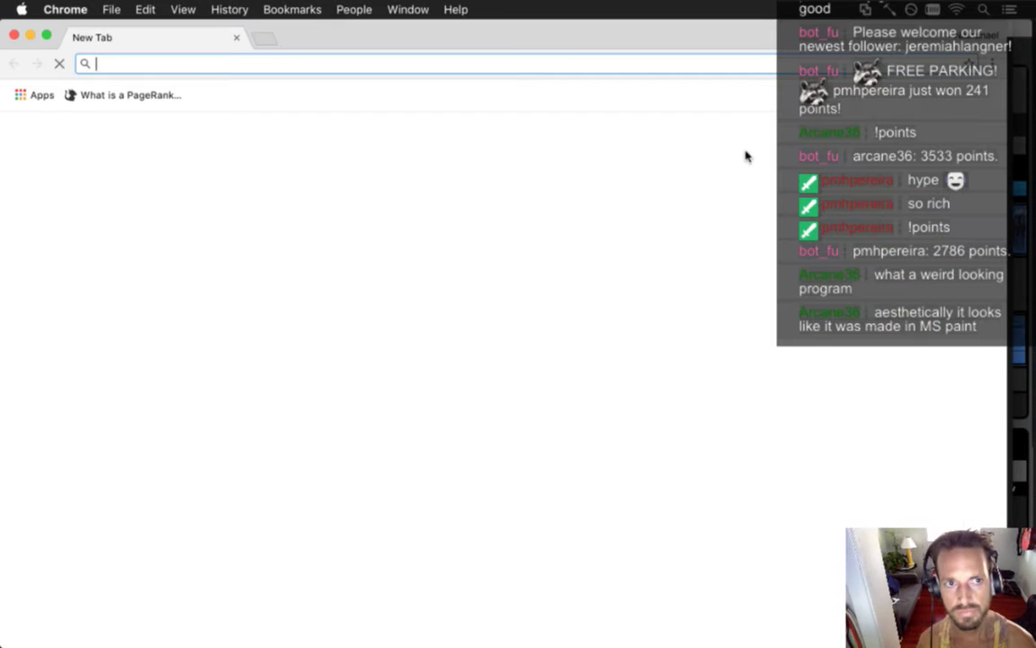
pyautogui.write('ab')
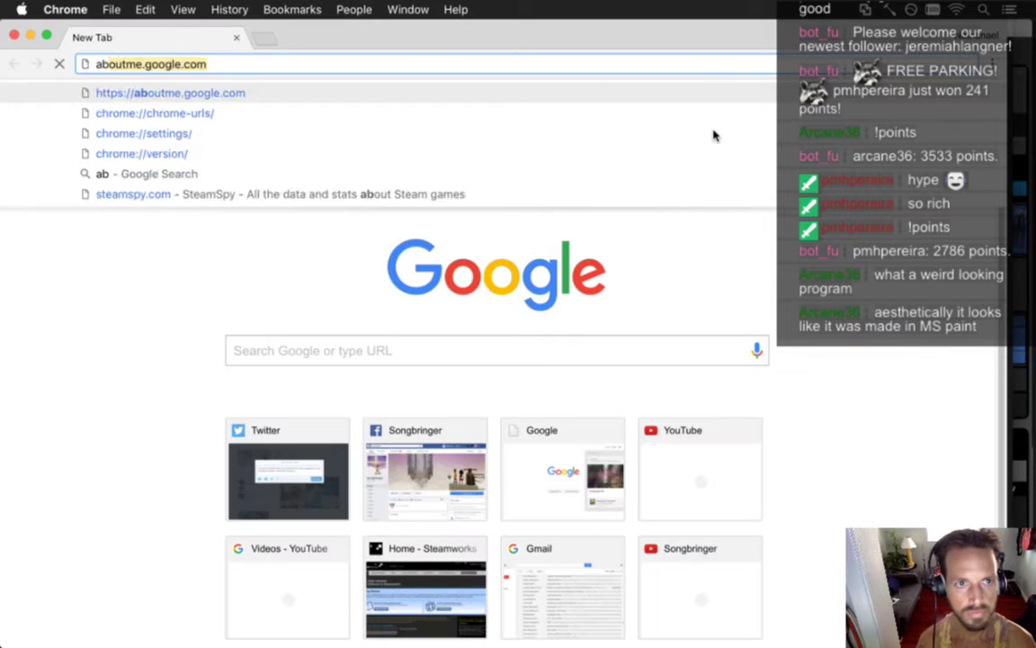
pyautogui.write('leton time ')
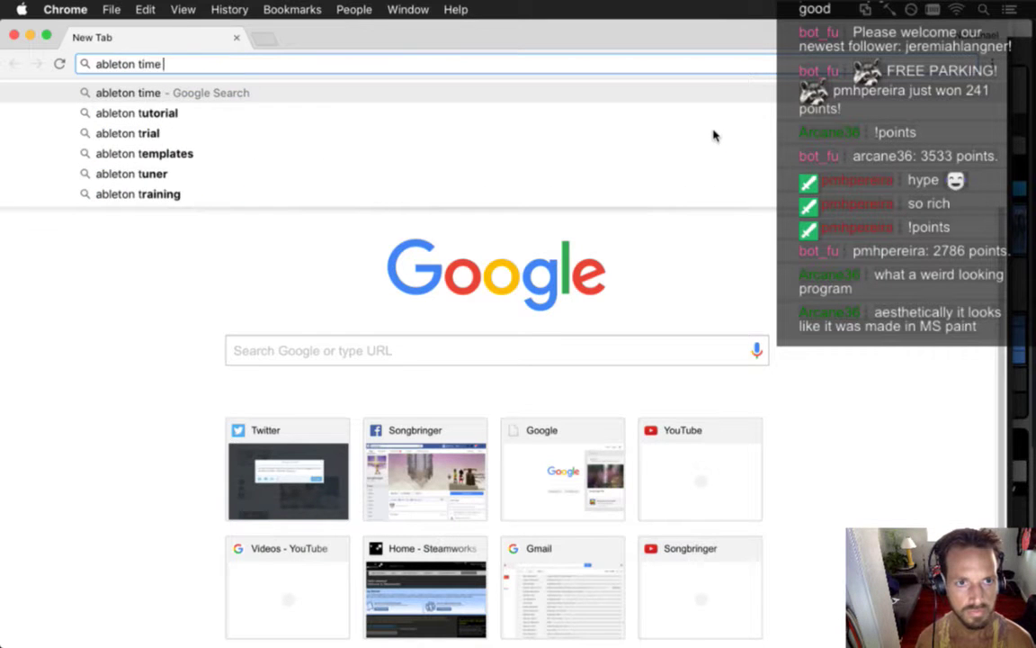
pyautogui.write('display minutes seconds')
pyautogui.press('Return')
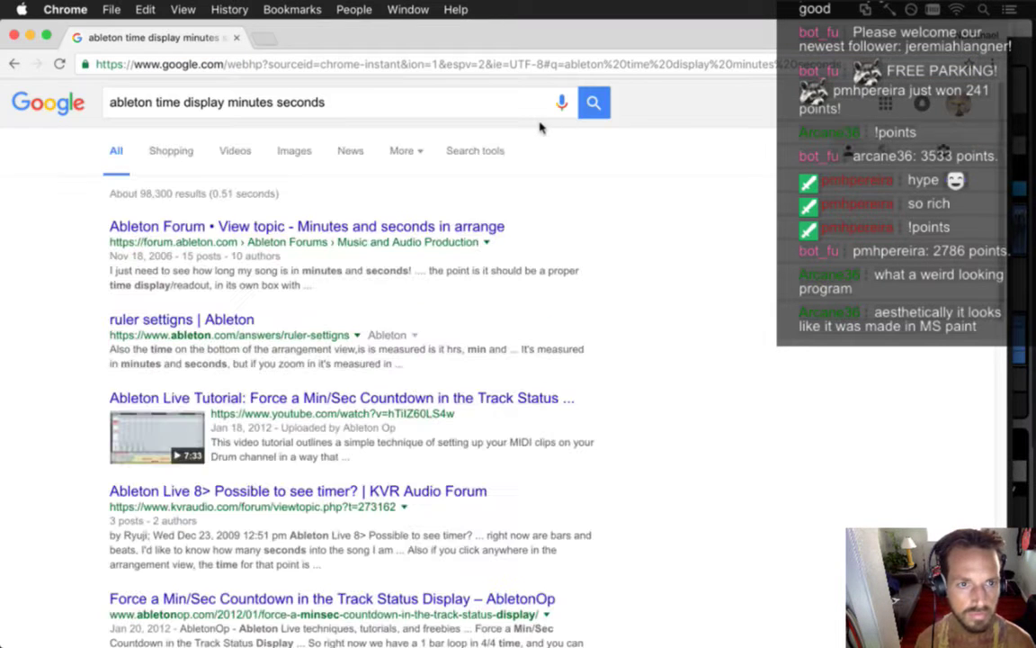
# Step: Open the Ableton Forum topic "Minutes and seconds in arrange" and read its replies for ways to show time
pyautogui.click(437, 231)
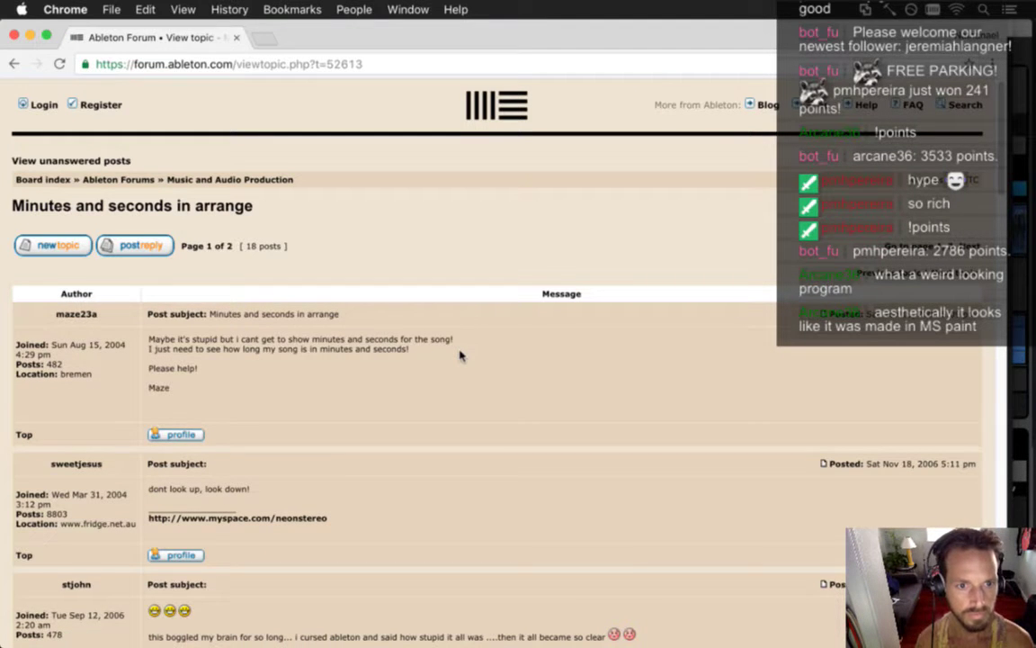
pyautogui.scroll(-1, 458, 354)
pyautogui.scroll(-10, 459, 355)
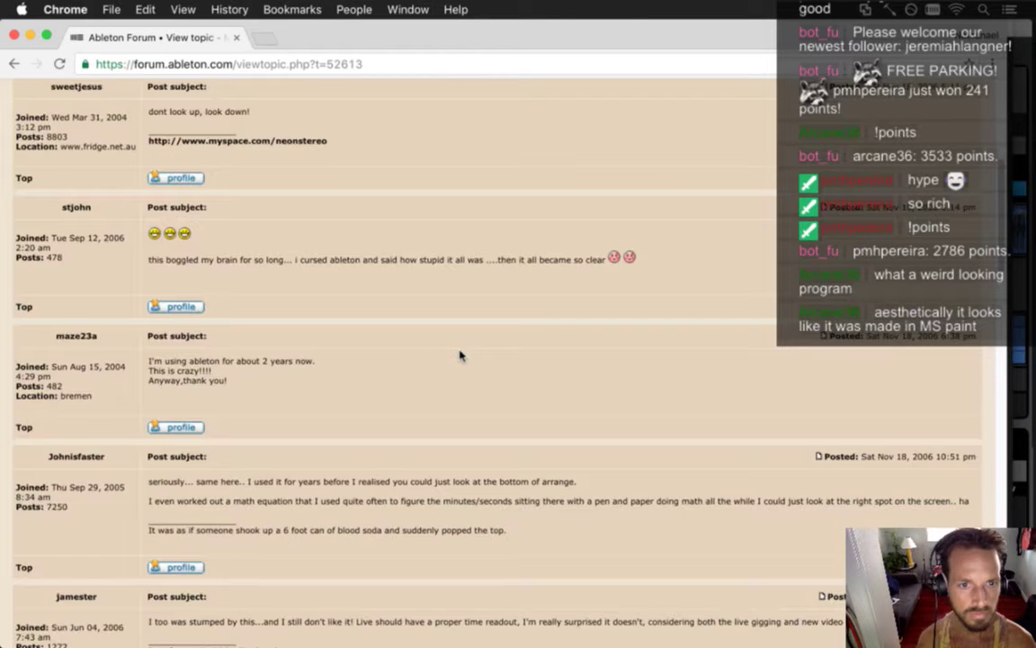
pyautogui.scroll(-7, 458, 354)
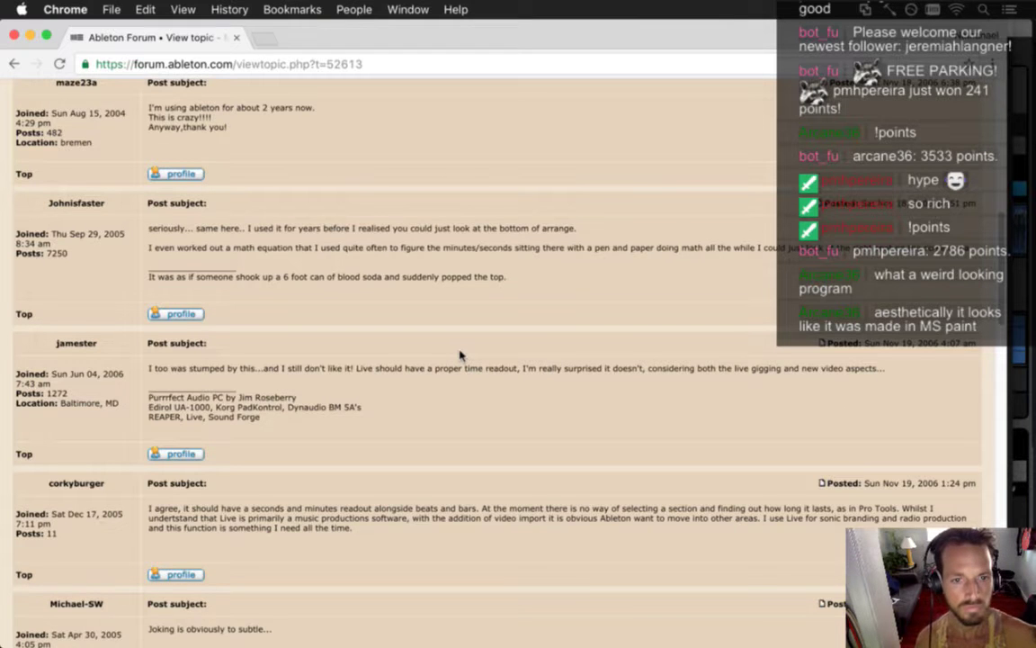
pyautogui.scroll(-6, 459, 354)
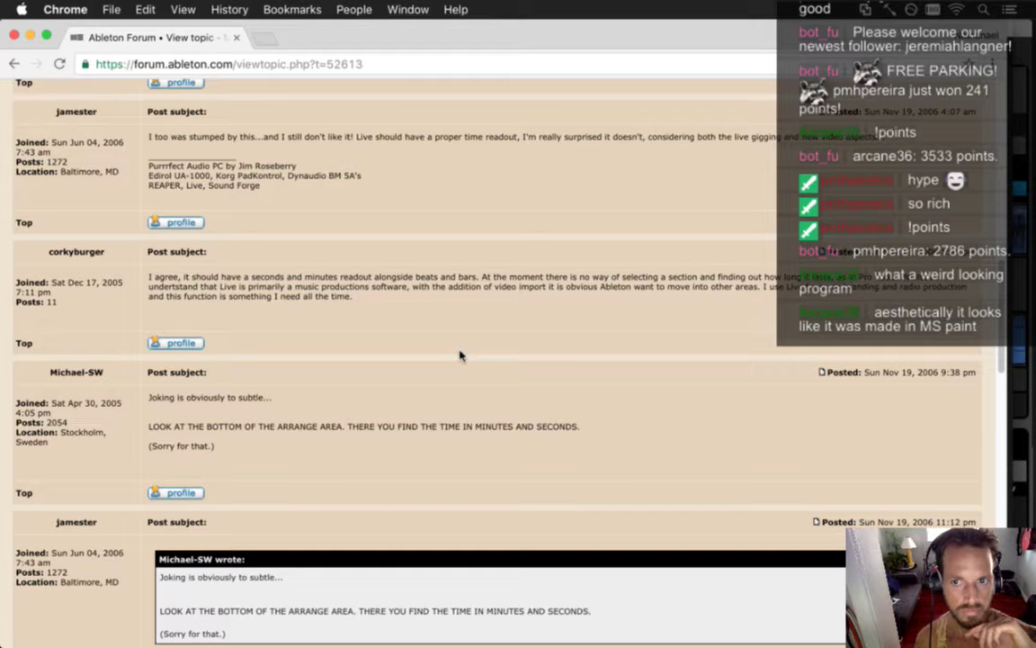
pyautogui.scroll(-7, 459, 354)
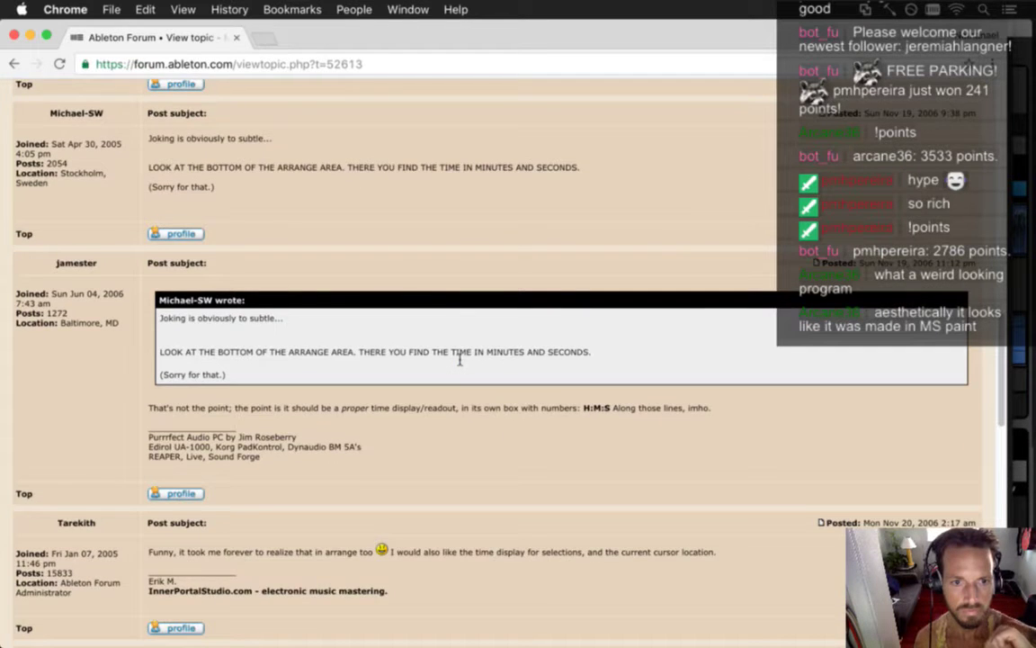
pyautogui.scroll(-3, 459, 358)
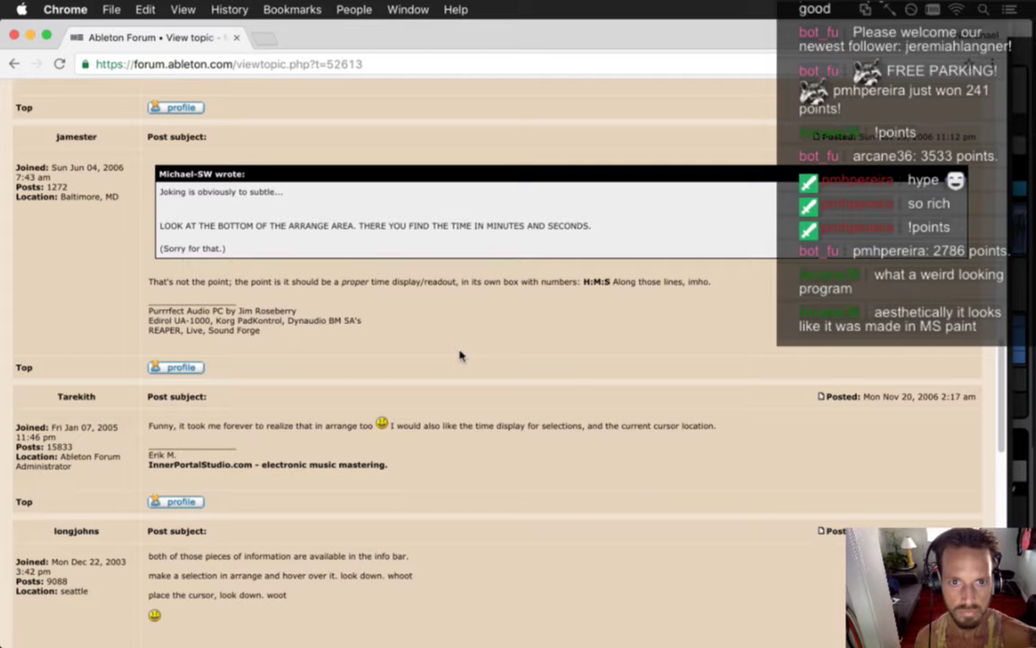
pyautogui.scroll(-3, 458, 354)
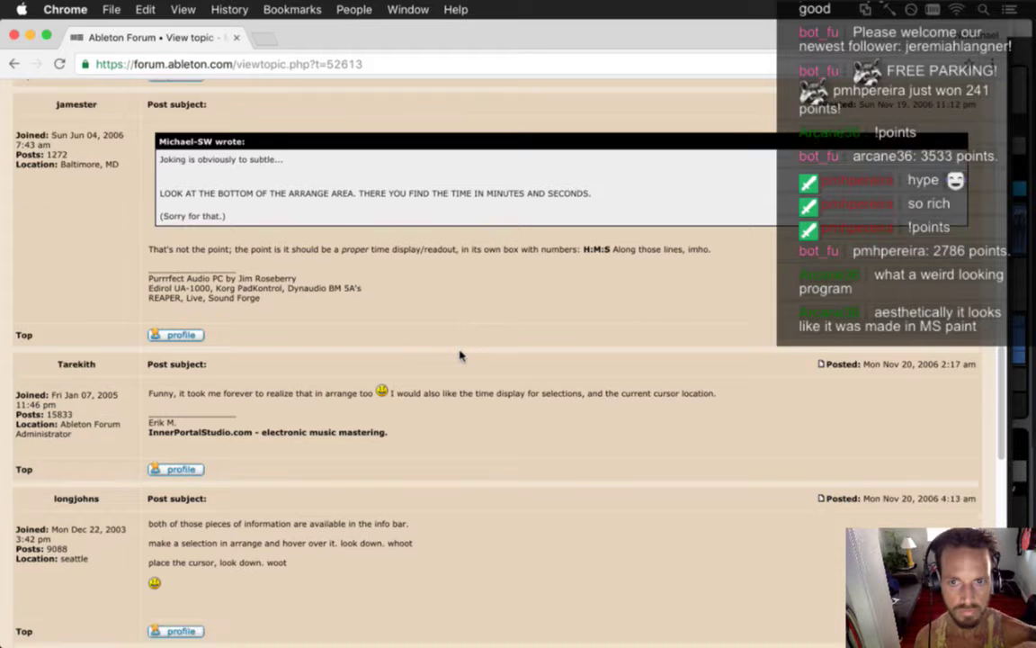
pyautogui.scroll(-11, 458, 354)
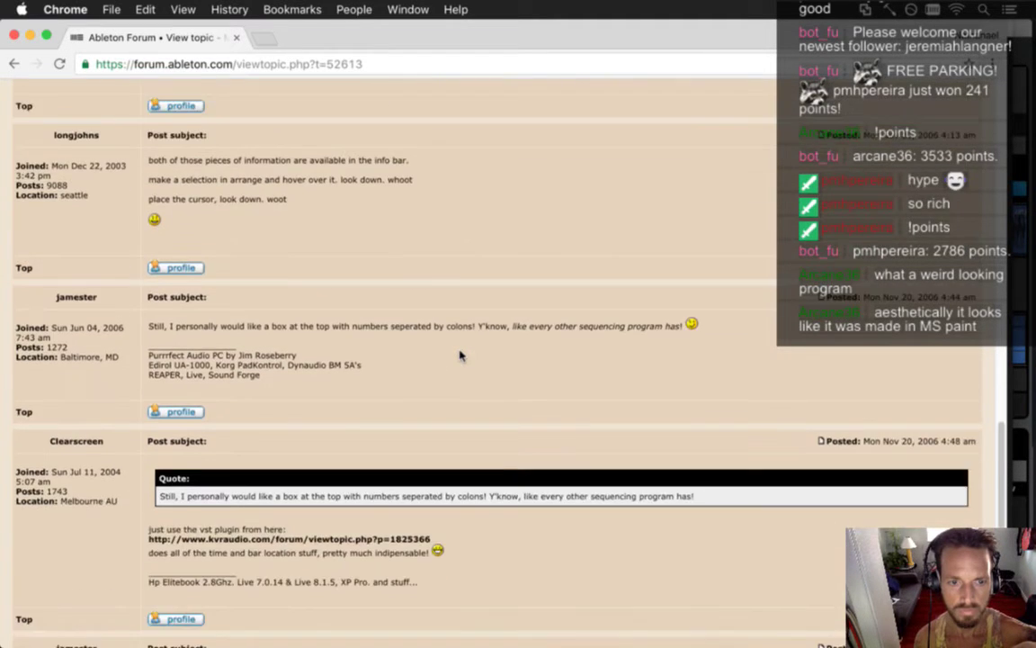
pyautogui.scroll(-5, 459, 354)
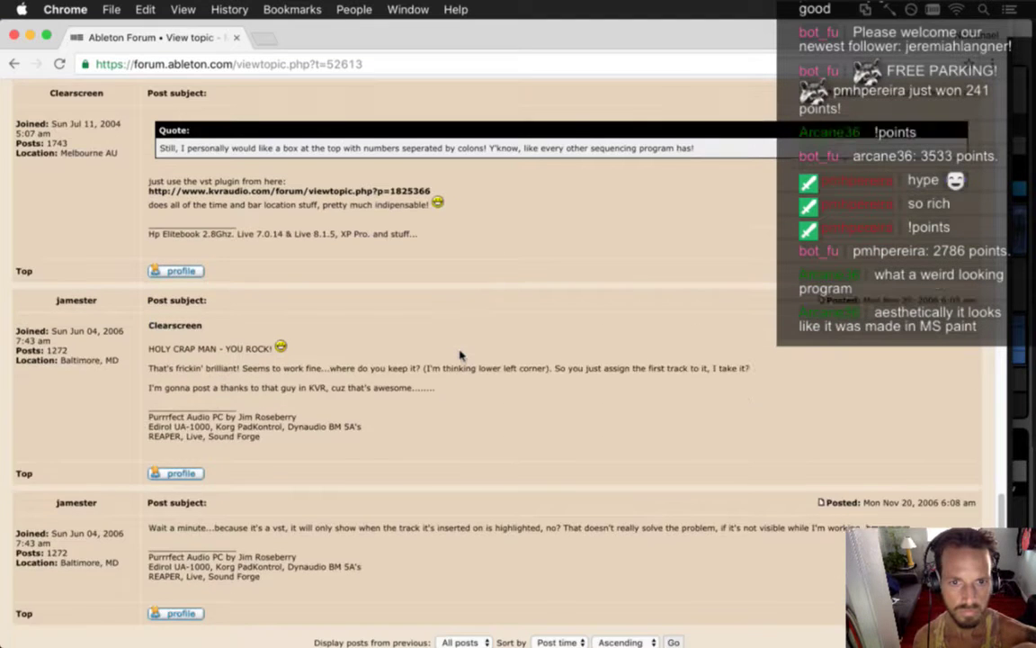
pyautogui.scroll(-4, 459, 355)
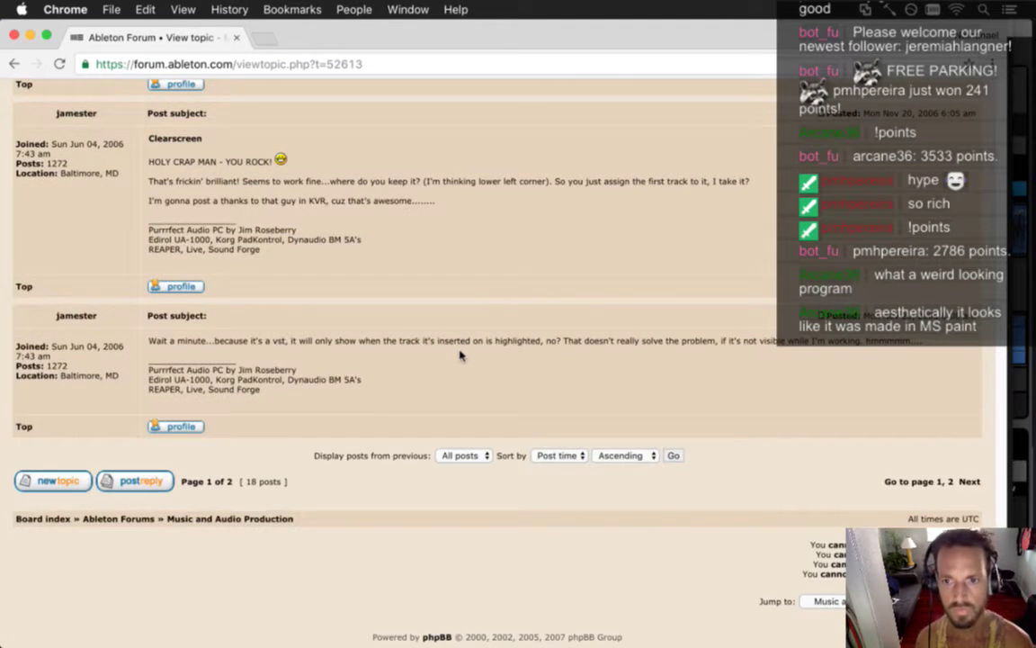
# Step: Return to Ableton Live, switch to Calculator and divide 1000 by 54
pyautogui.press('super+Tab')
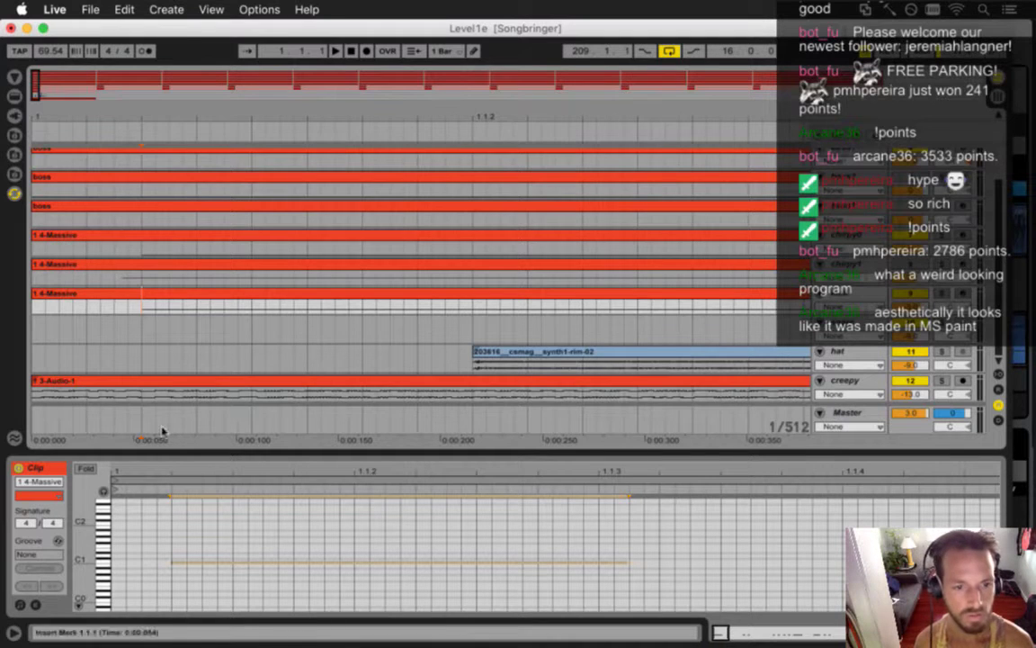
pyautogui.moveTo(1019, 260)
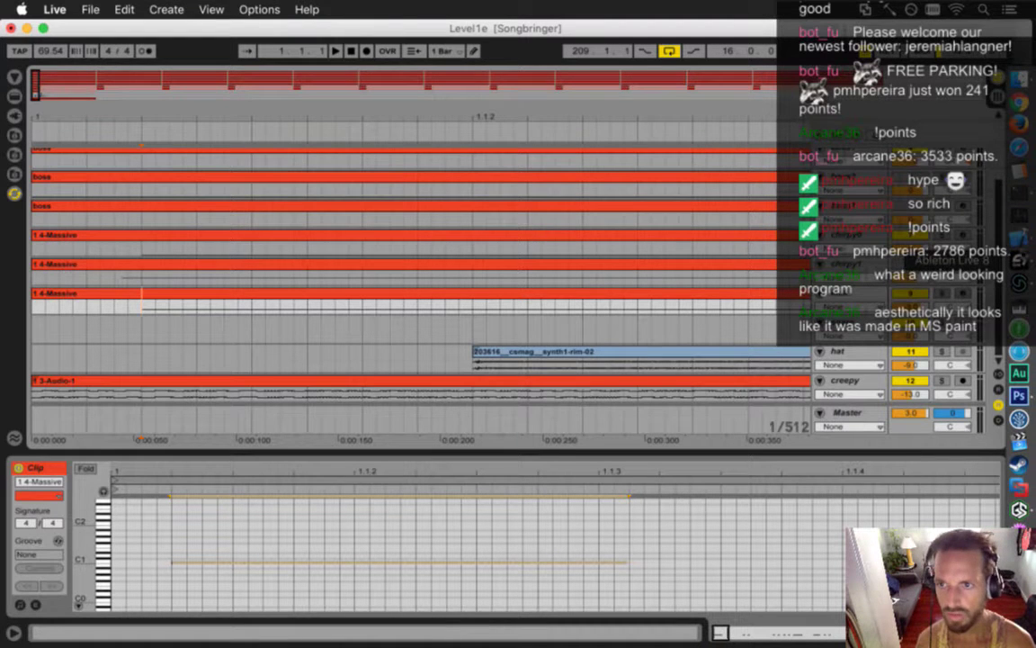
pyautogui.click(1019, 163)
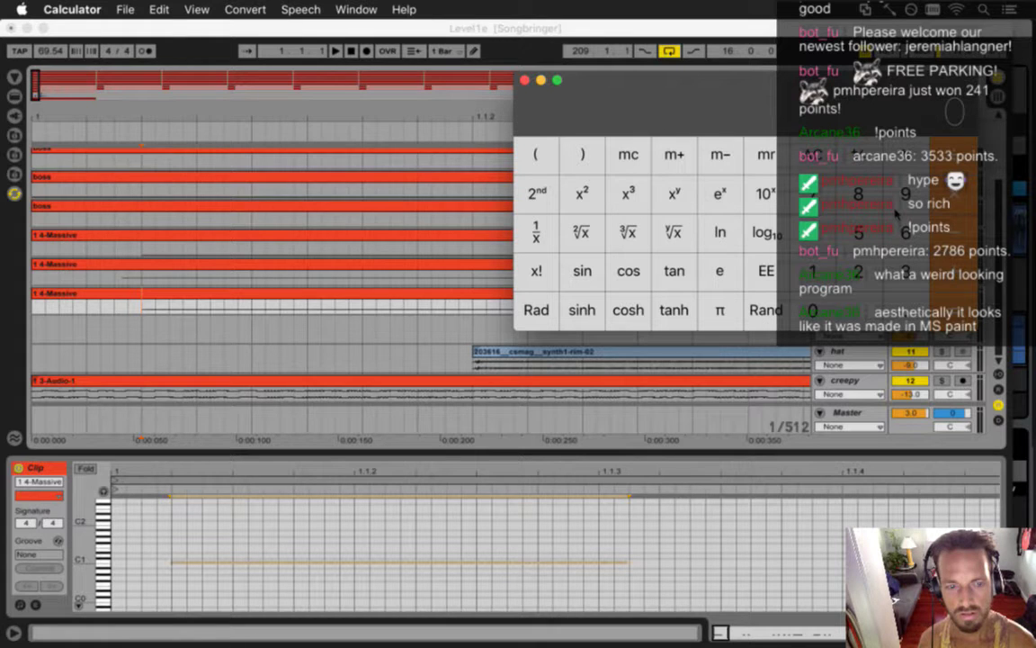
pyautogui.click(824, 308)
pyautogui.click(825, 309)
pyautogui.click(825, 308)
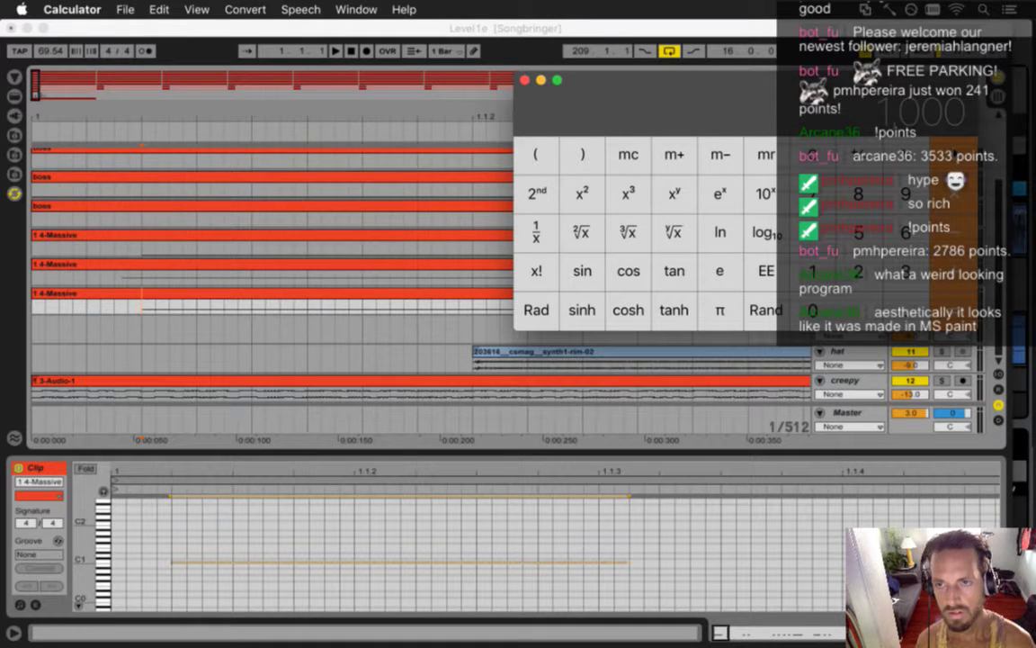
pyautogui.write('/54')
pyautogui.press('Return')
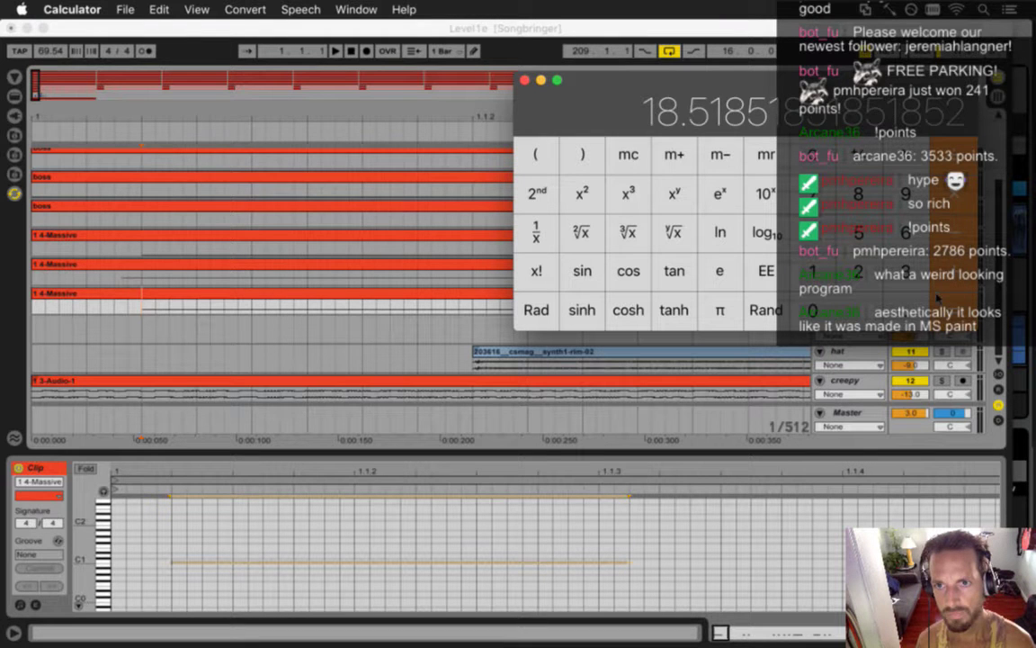
# Step: Multiply 0.054 in Calculator to convert the offset to milliseconds, clear the result and quit Calculator
pyautogui.click(818, 157)
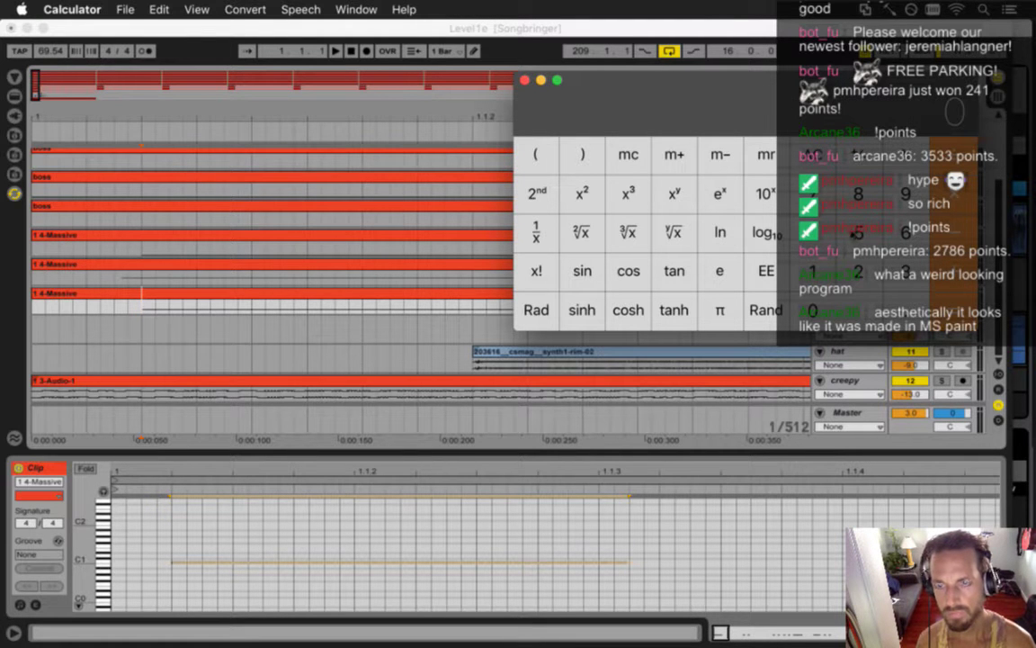
pyautogui.write('0.054')
pyautogui.click(959, 193)
pyautogui.click(829, 279)
pyautogui.doubleClick(837, 310)
pyautogui.press('Return')
pyautogui.click(796, 152)
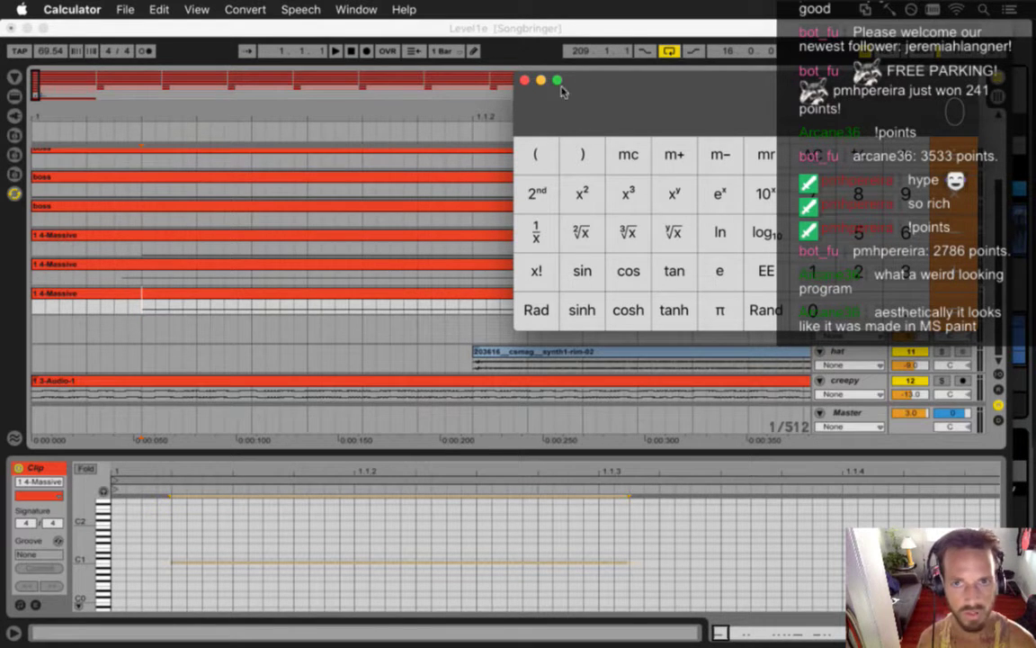
pyautogui.press('super+q')
# Step: Switch to FMOD Studio and select the first KickLong0C instrument on the Drums event's Kick track
pyautogui.press('super+Tab')
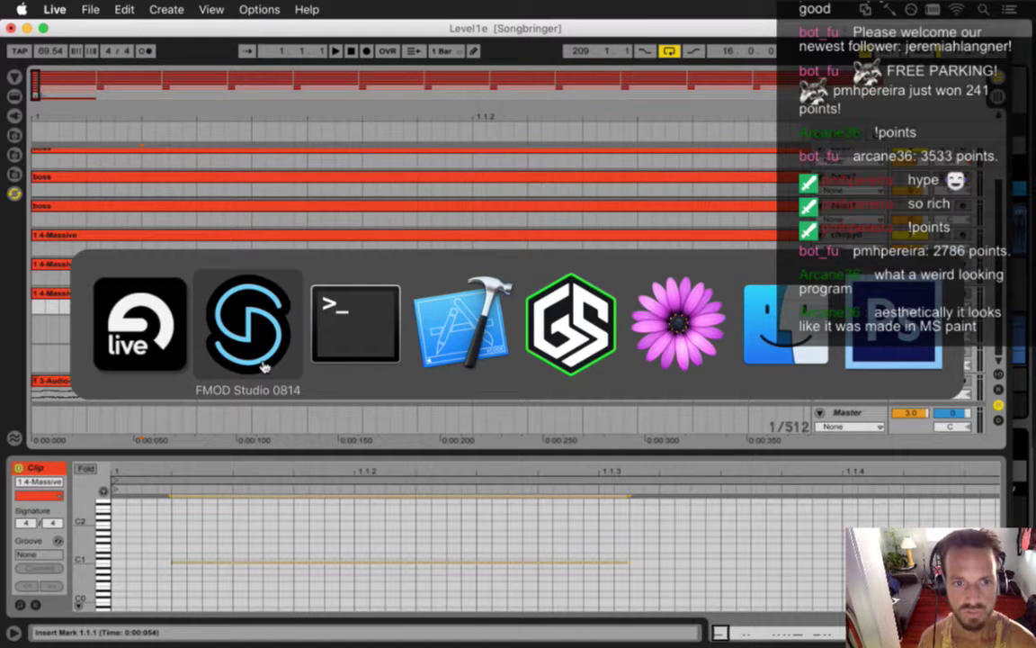
pyautogui.click(239, 329)
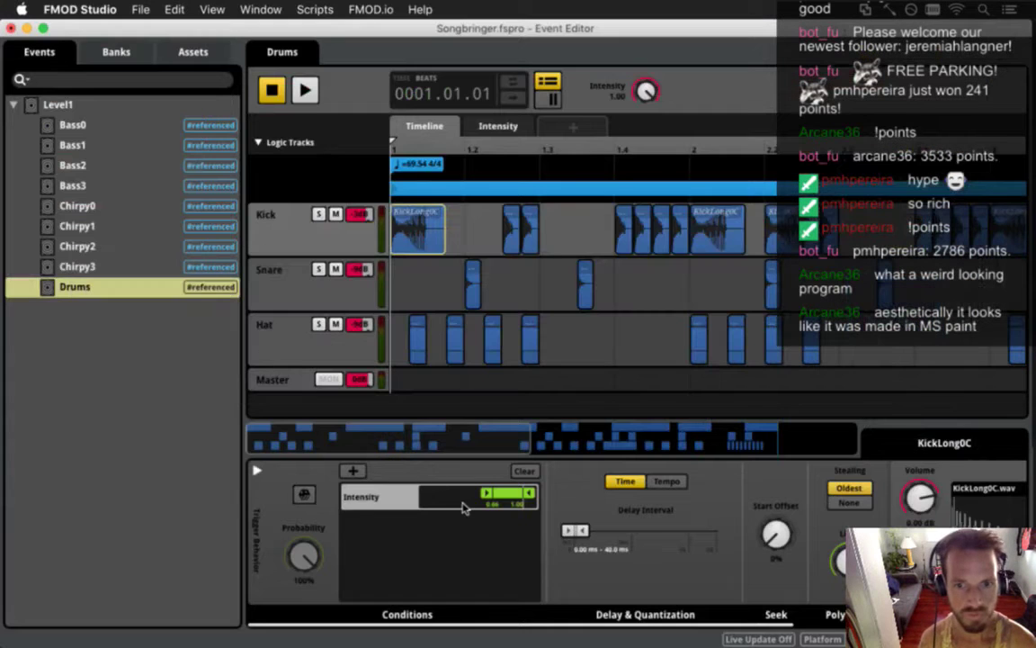
pyautogui.click(454, 229)
pyautogui.click(421, 230)
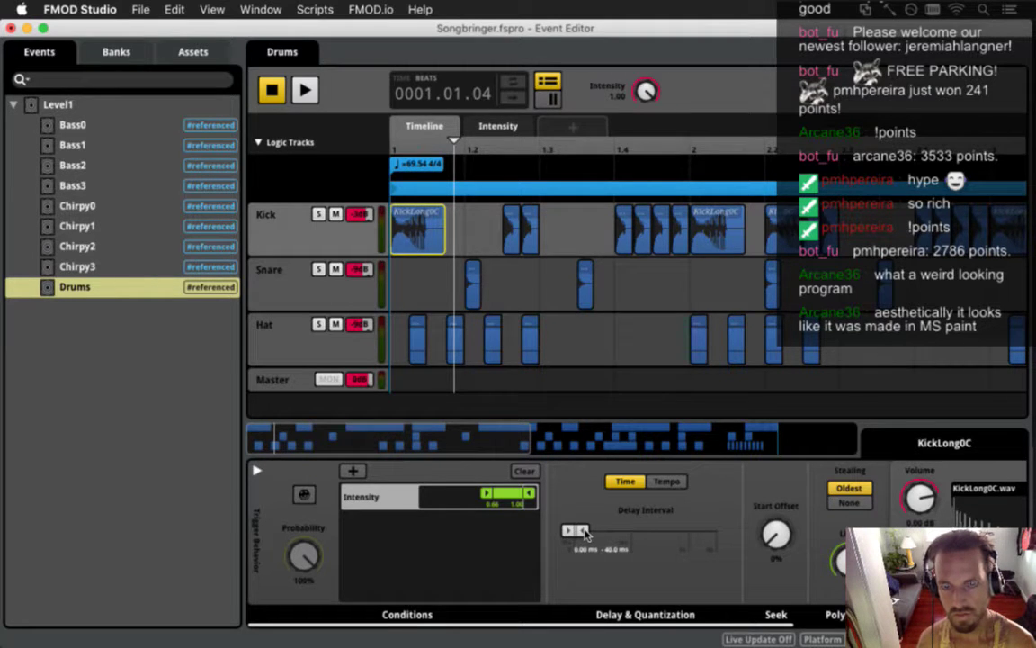
# Step: Set the selected kick's delay interval to 20 ms minimum and 50 ms maximum, and save the project
pyautogui.moveTo(584, 532); pyautogui.dragTo(581, 530)
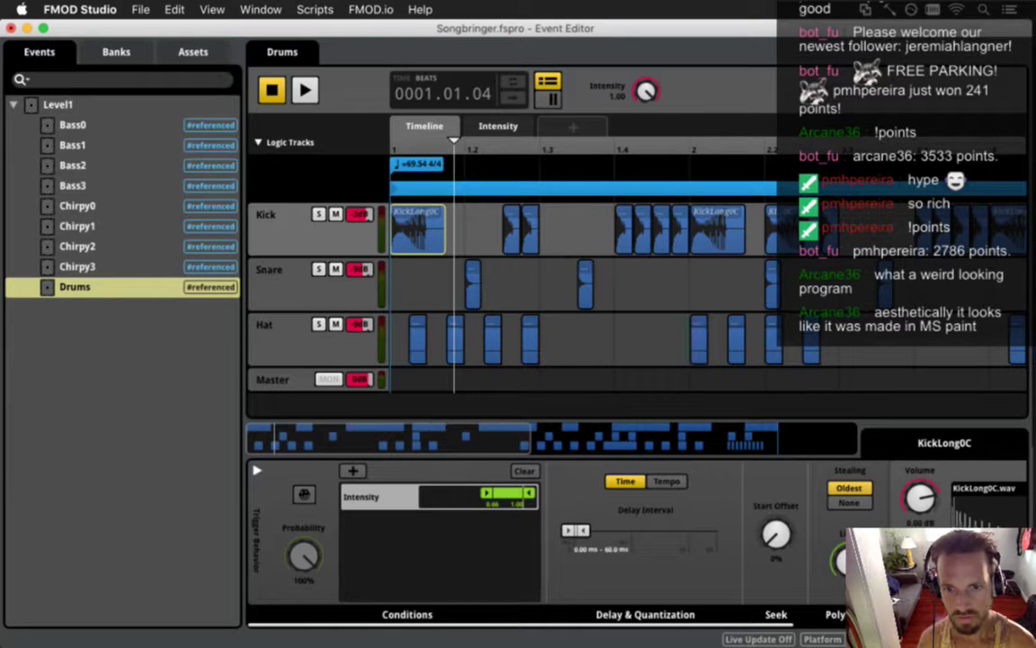
pyautogui.moveTo(582, 531); pyautogui.dragTo(586, 531)
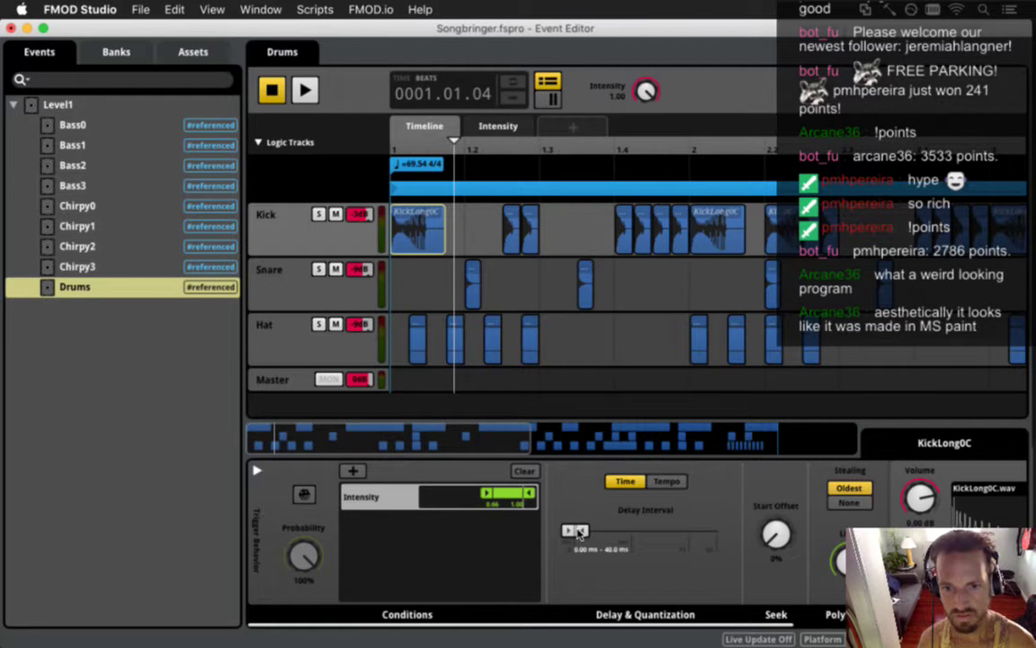
pyautogui.moveTo(569, 531); pyautogui.dragTo(571, 531)
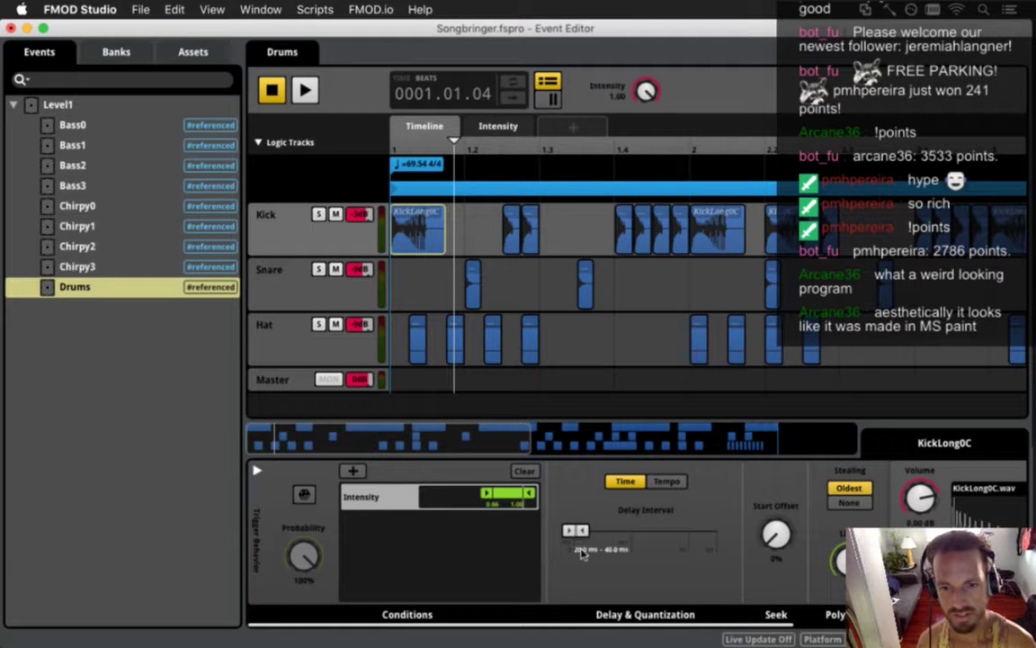
pyautogui.click(614, 550)
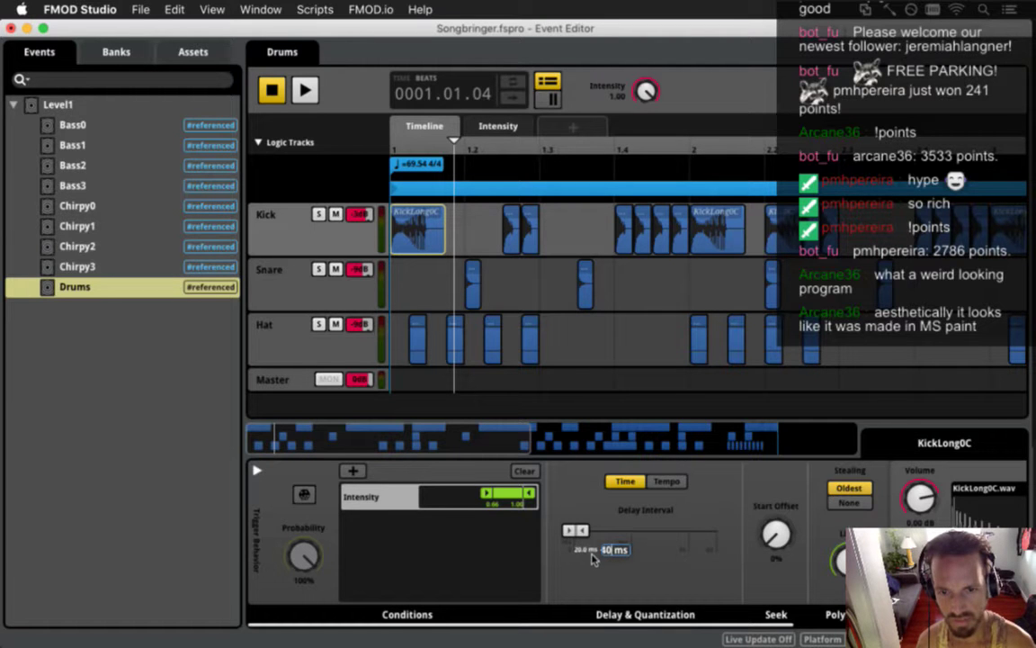
pyautogui.write('50')
pyautogui.press('Return')
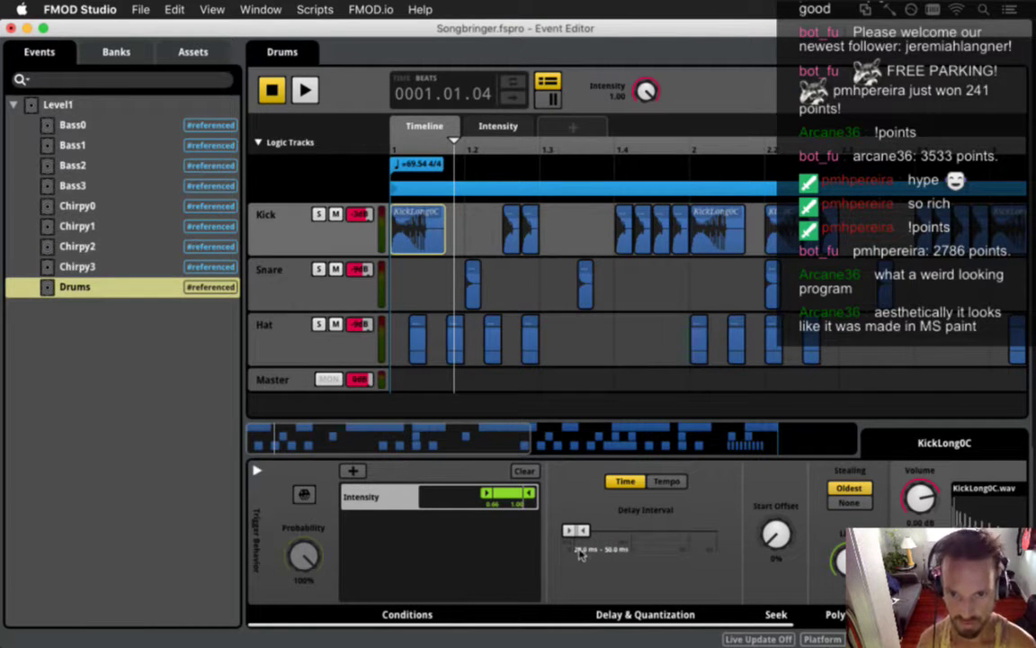
pyautogui.press('super+s')
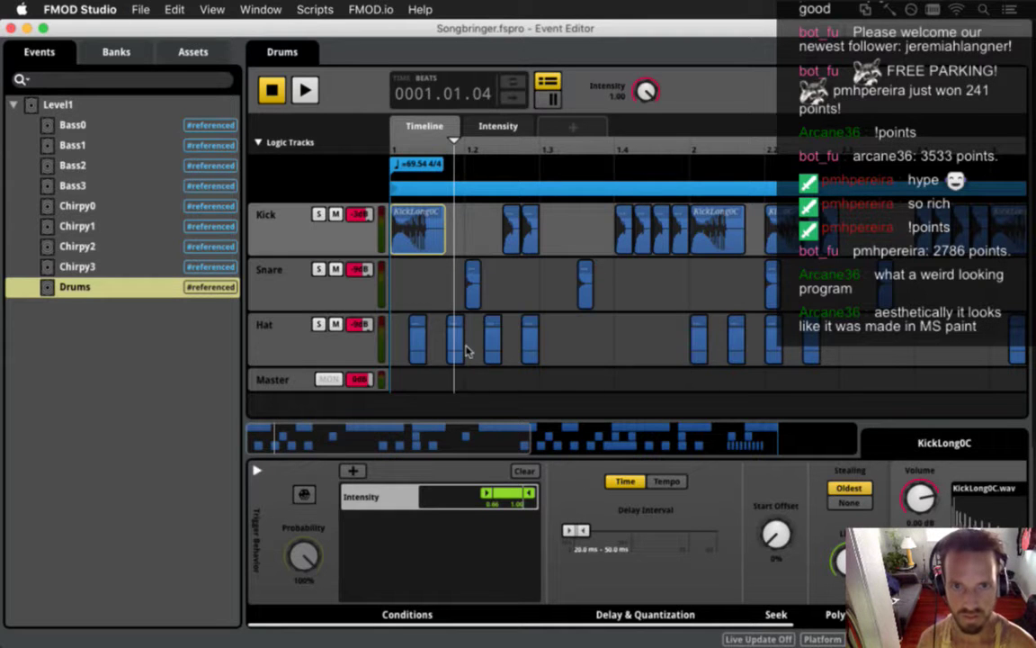
# Step: Play the Drums event to hear the kick's delay, and stop playback in bar 3
pyautogui.moveTo(448, 148); pyautogui.dragTo(442, 146)
pyautogui.press('space')
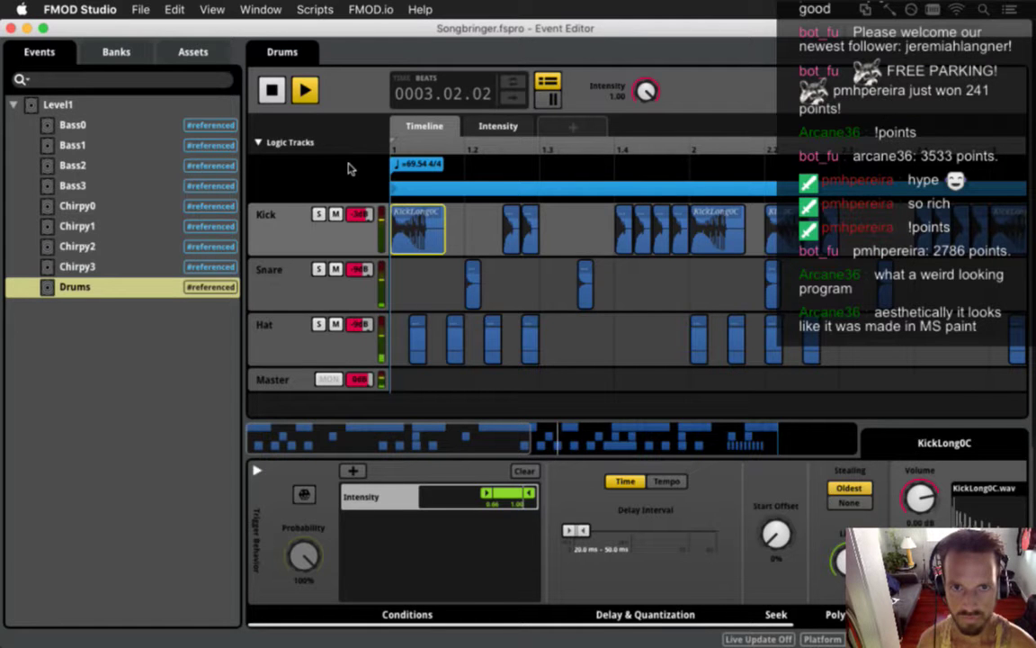
pyautogui.press('space')
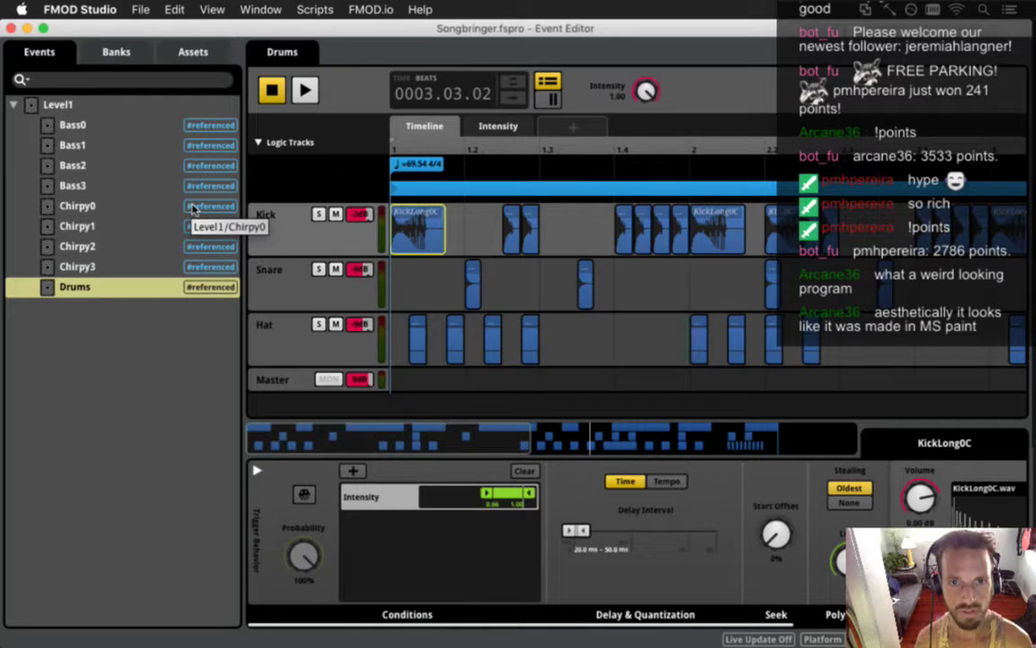
# Step: Switch to Ableton Live, move the first C1 note back to the clip's start at 1.1.1 and save the set
pyautogui.press('super+Tab')
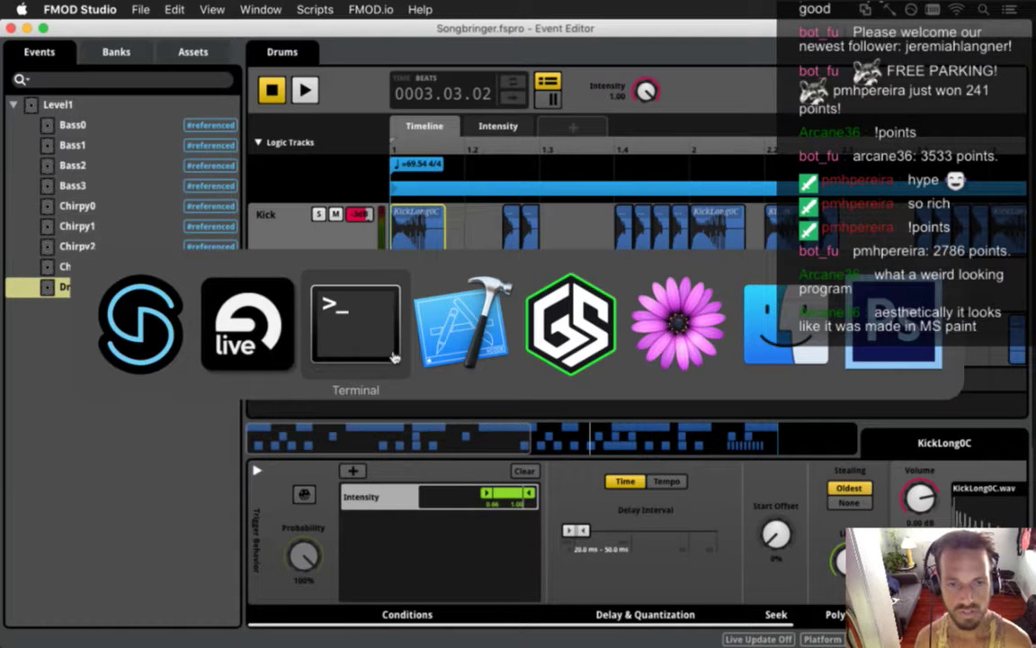
pyautogui.click(254, 352)
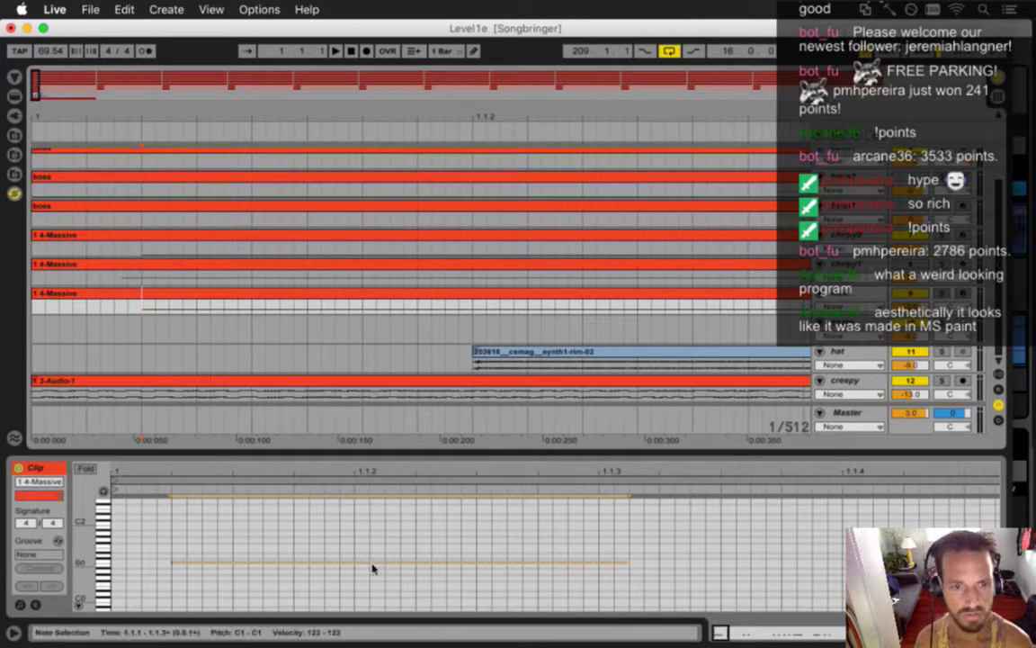
pyautogui.click(200, 551)
pyautogui.press('super+a')
pyautogui.press('Left')
pyautogui.press('Left')
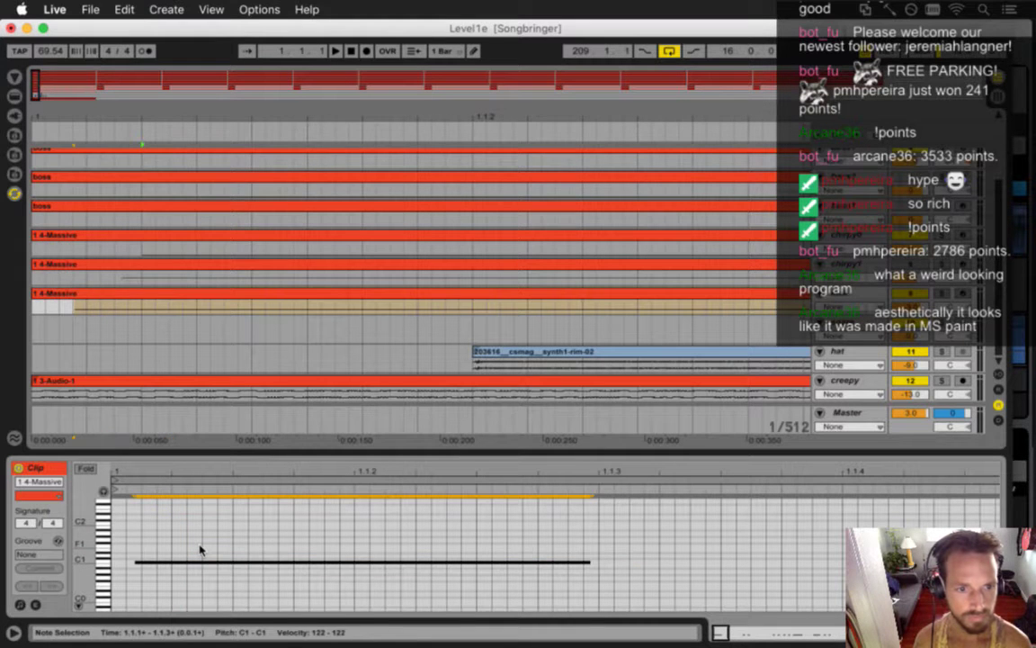
pyautogui.press('Left')
pyautogui.press('super+s')
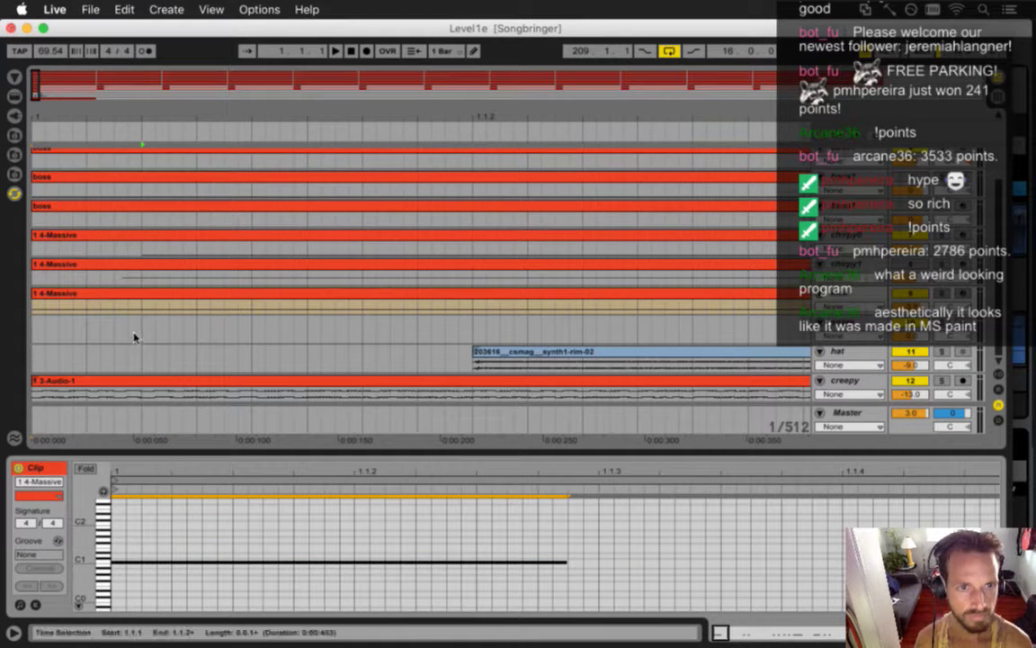
# Step: Solo the track with the edited note and play the opening of the arrangement
pyautogui.click(34, 312)
pyautogui.moveTo(224, 115); pyautogui.dragTo(222, 108)
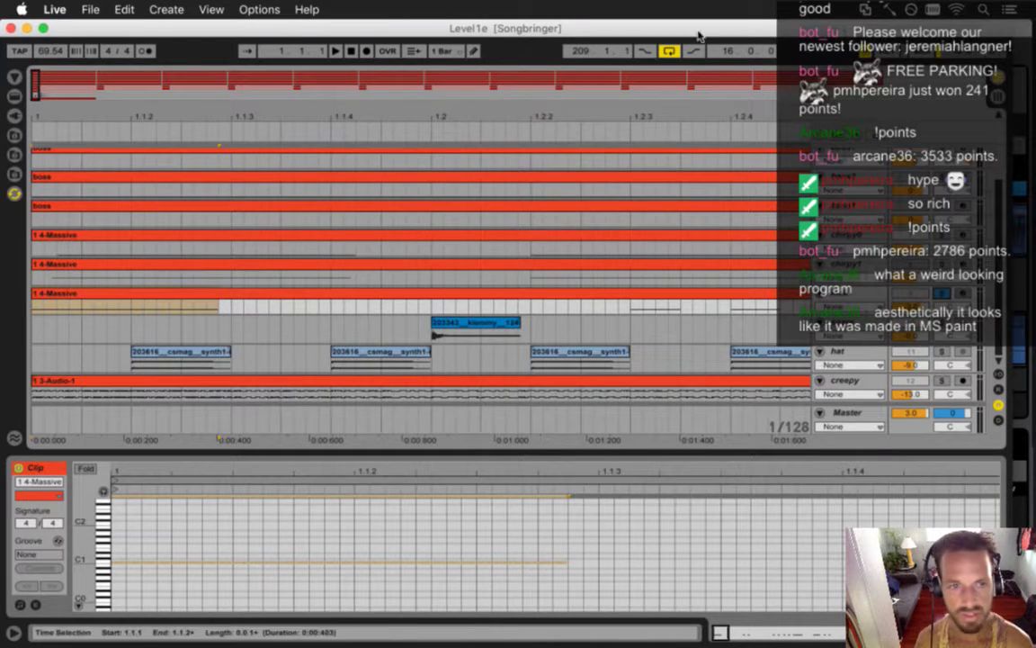
pyautogui.press('space')
pyautogui.press('space')
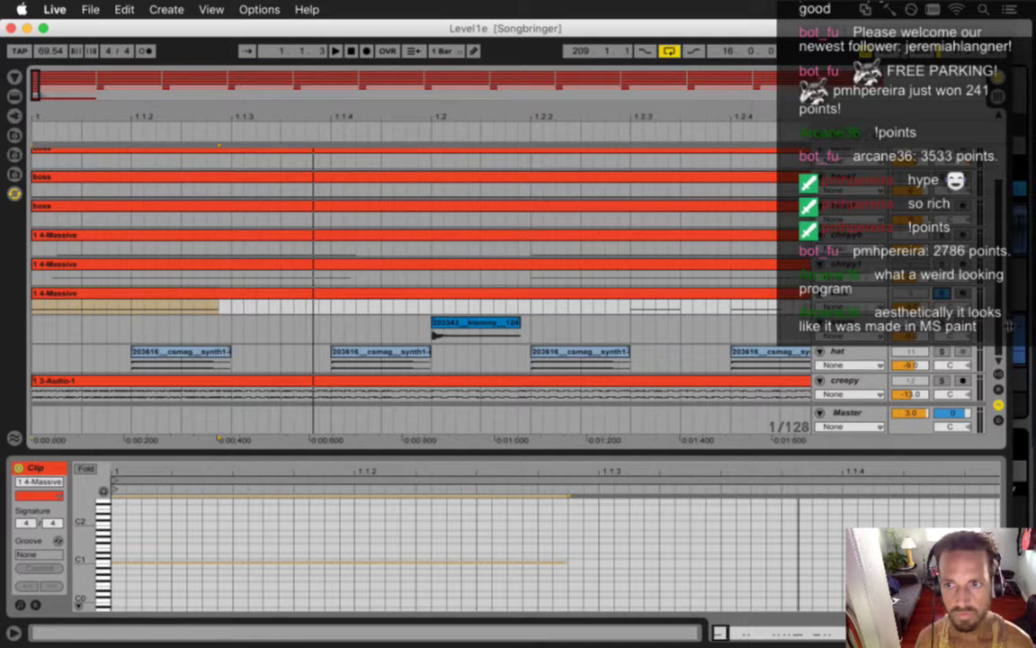
# Step: Raise the clip's first note from C1 to C#1, keeping its start at 1.1.1
pyautogui.moveTo(1034, 327)
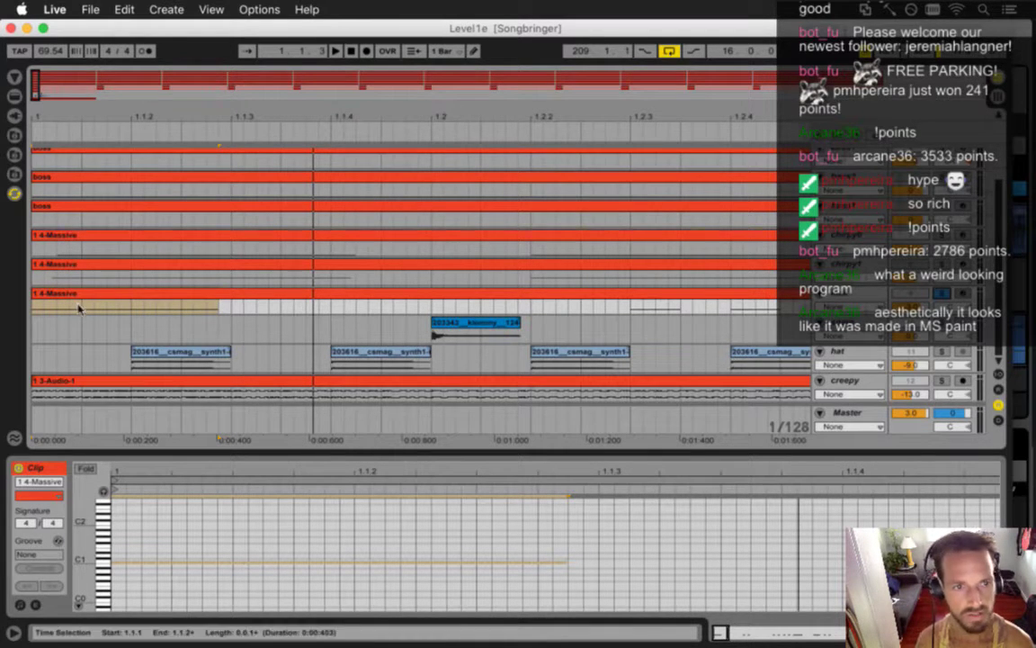
pyautogui.click(120, 548)
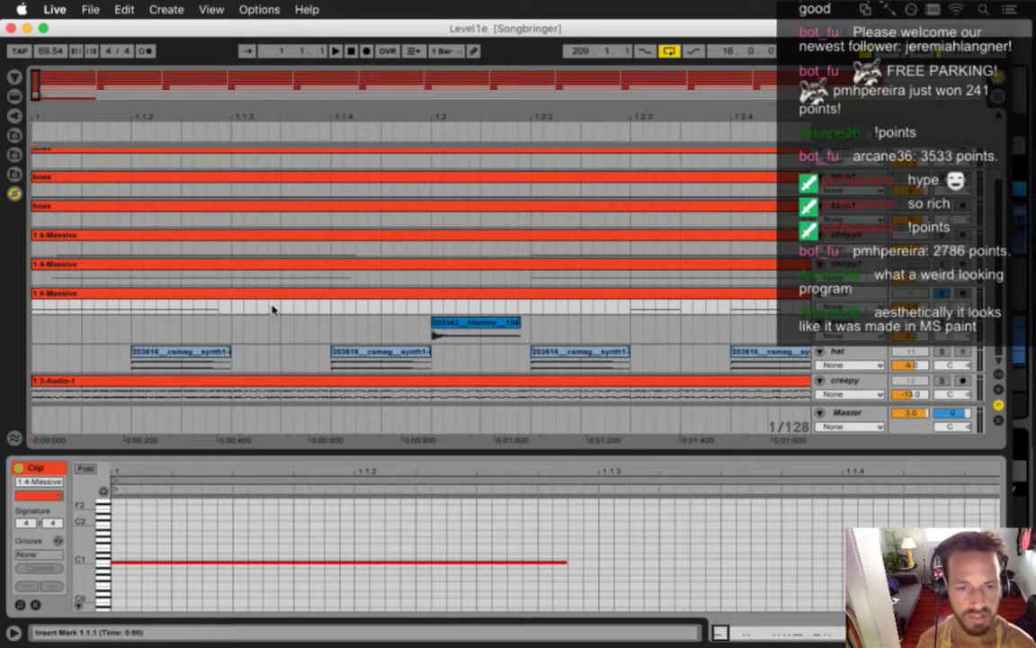
pyautogui.click(130, 564)
pyautogui.moveTo(86, 562); pyautogui.dragTo(83, 561)
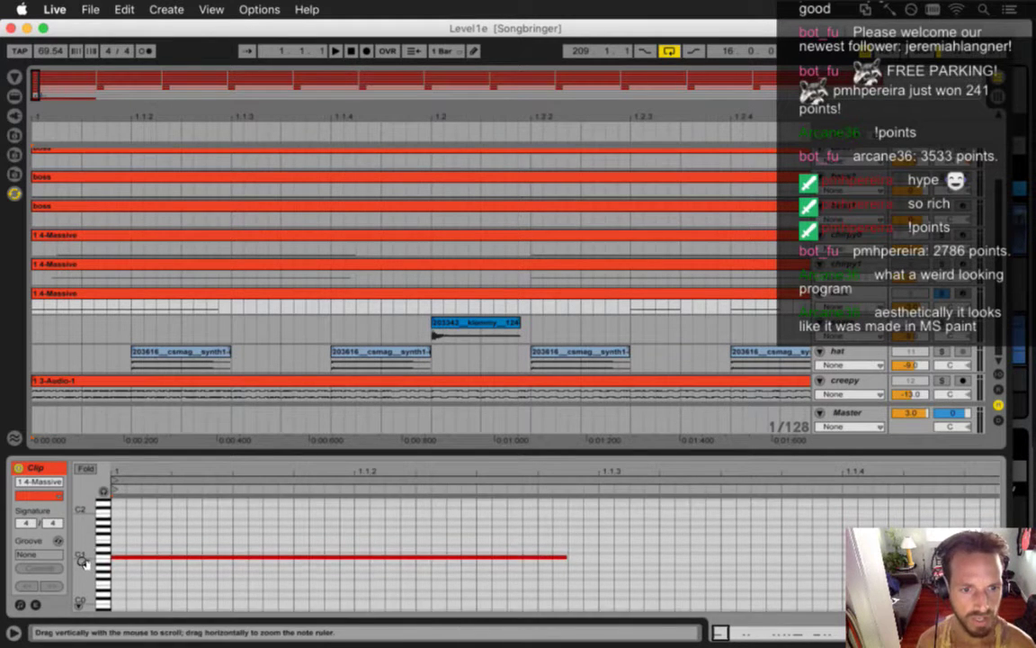
pyautogui.click(121, 559)
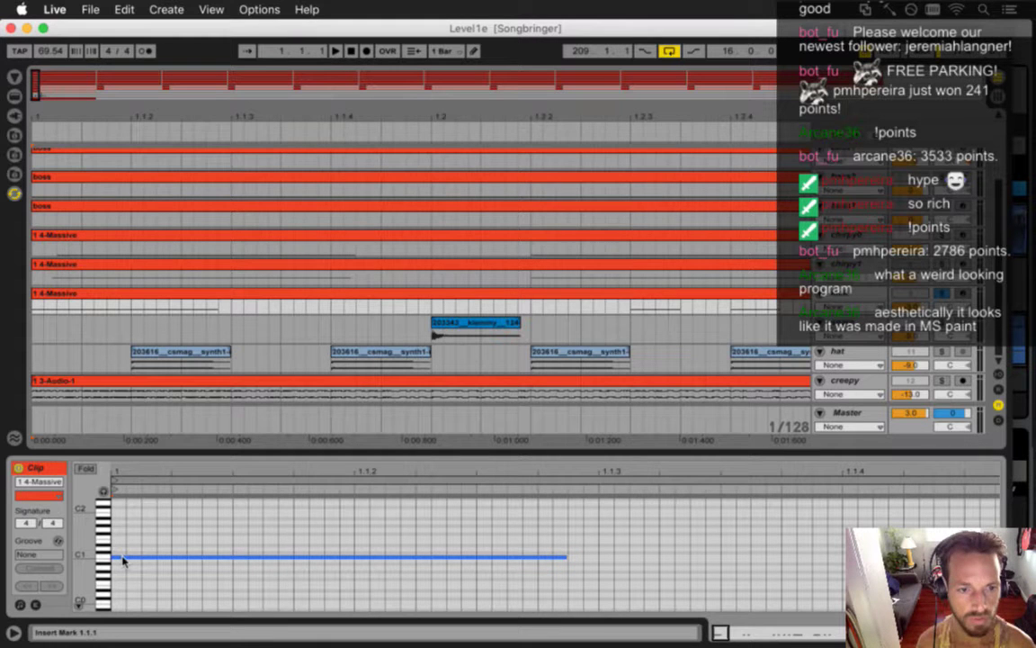
pyautogui.click(126, 551)
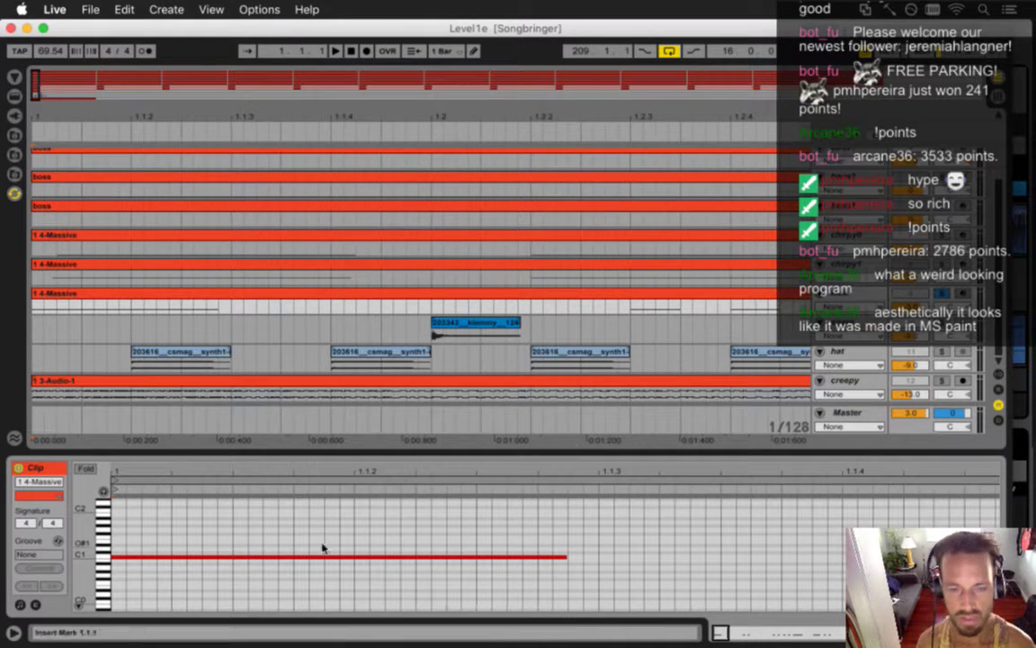
pyautogui.click(143, 558)
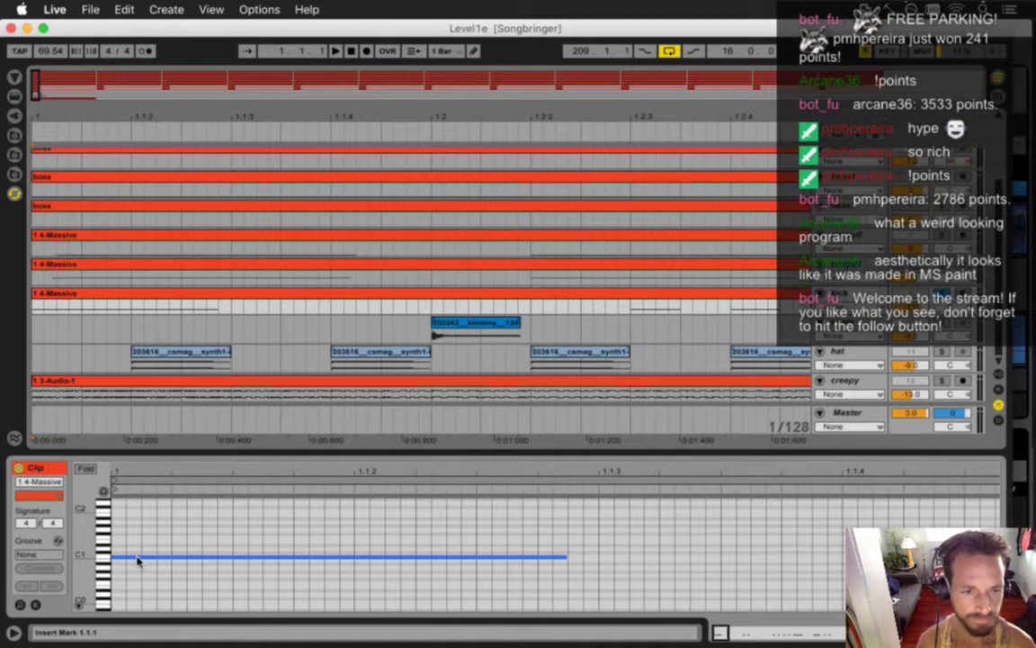
pyautogui.moveTo(138, 558); pyautogui.dragTo(121, 555)
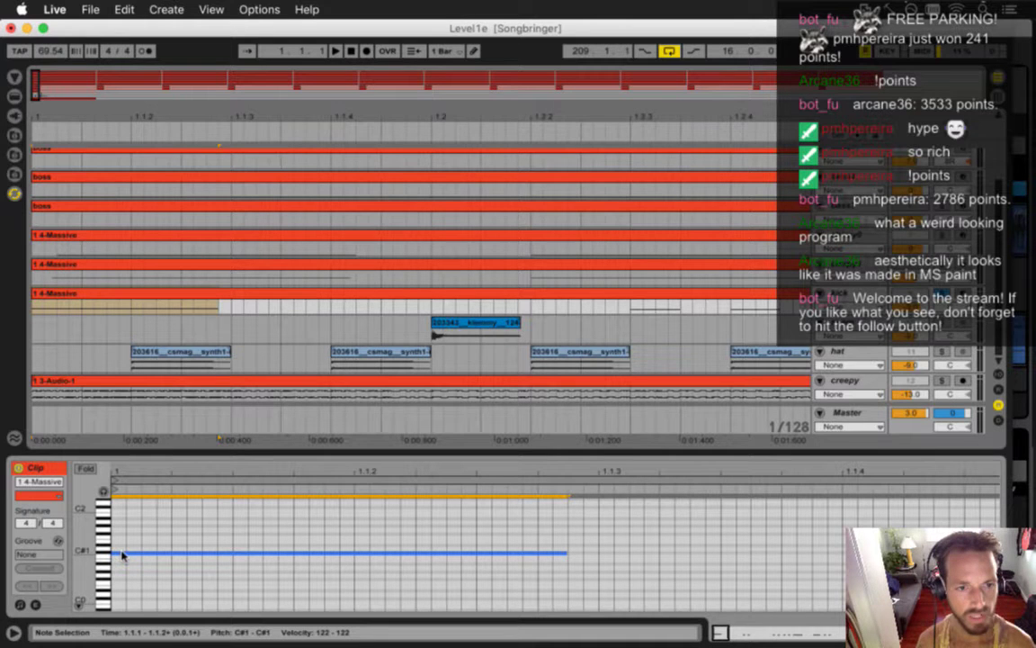
pyautogui.moveTo(121, 555); pyautogui.dragTo(127, 557)
pyautogui.click(123, 561)
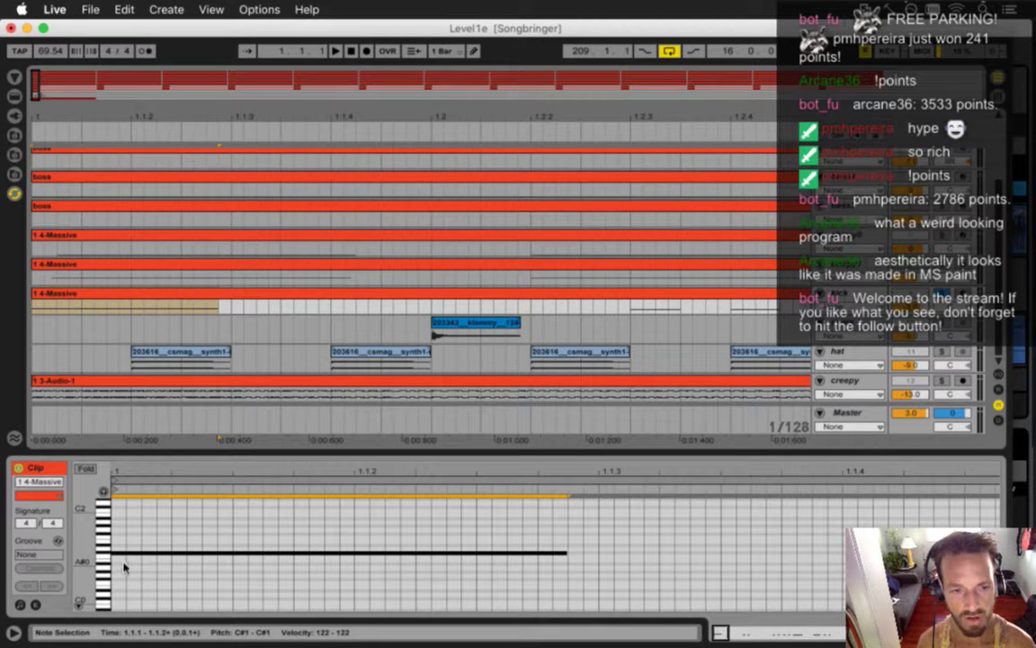
pyautogui.click(124, 554)
pyautogui.click(159, 535)
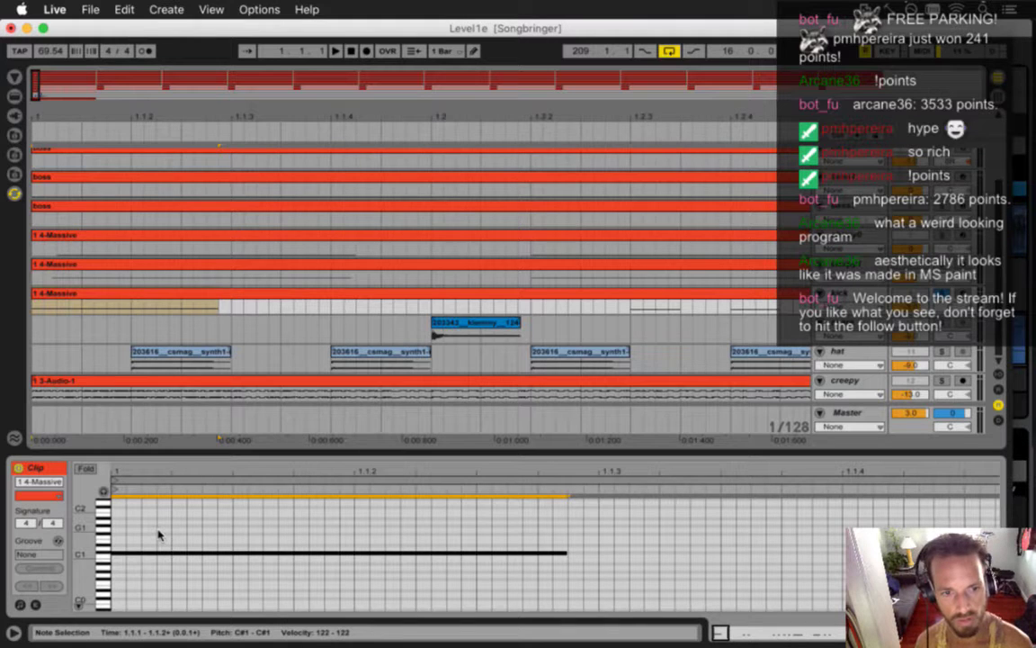
pyautogui.click(117, 554)
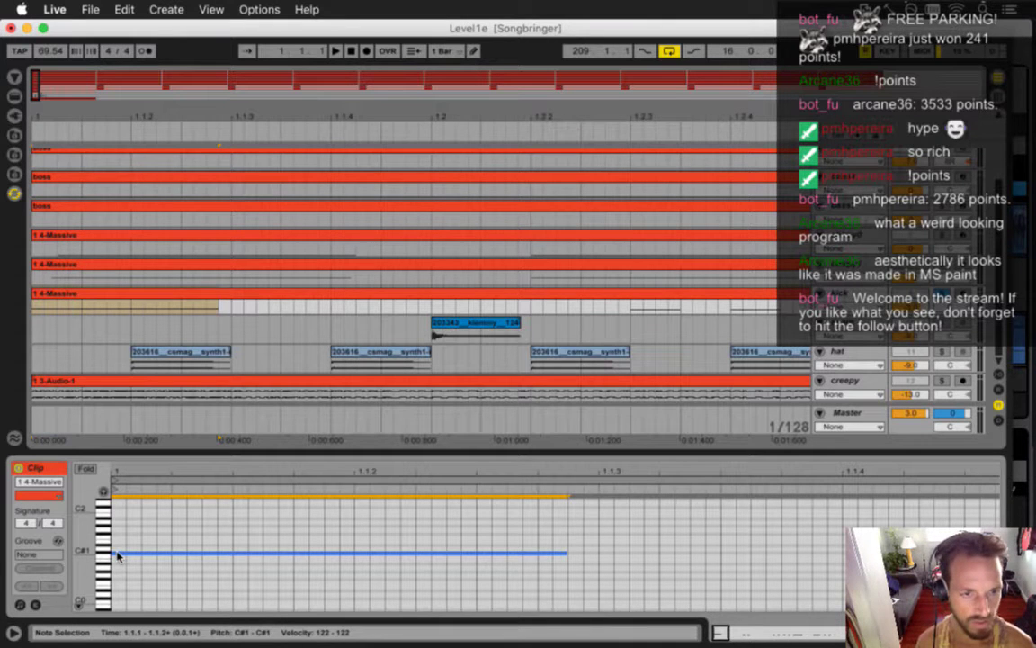
pyautogui.click(120, 555)
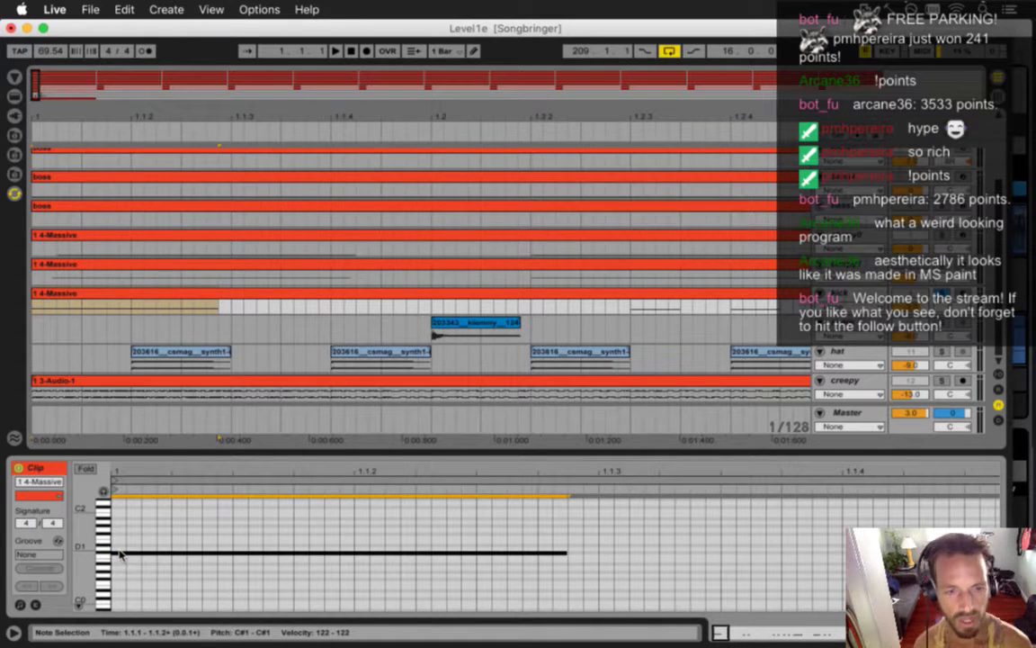
pyautogui.click(121, 555)
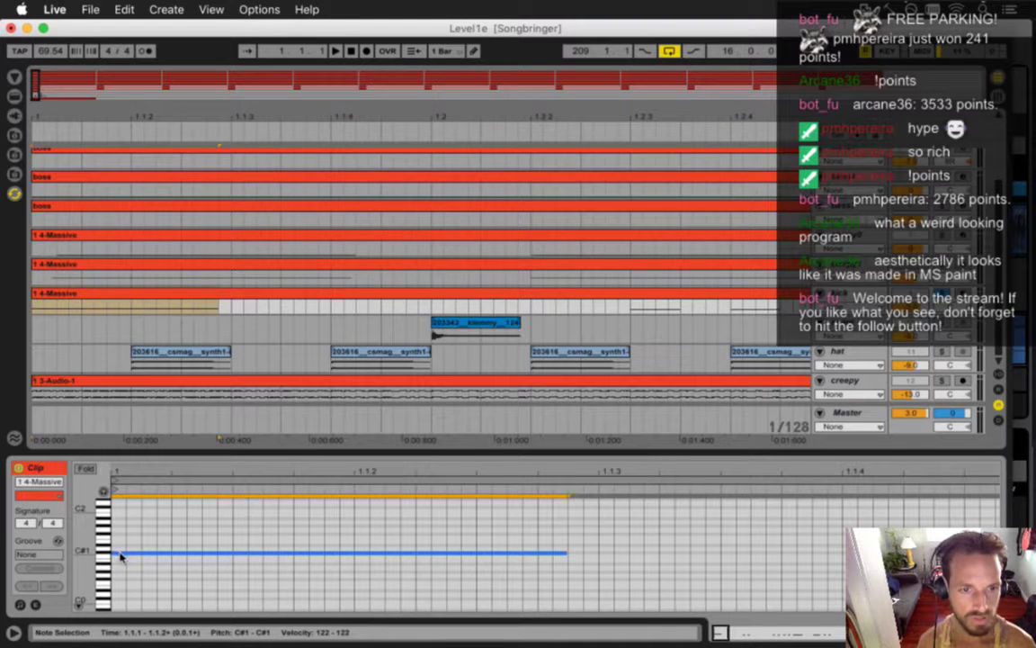
pyautogui.click(123, 556)
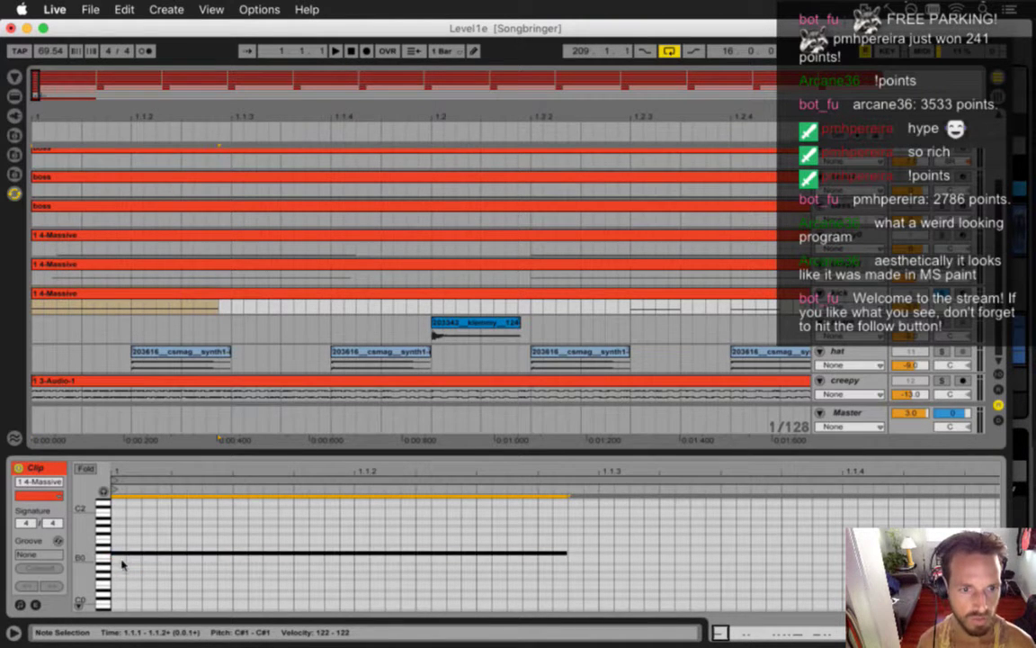
pyautogui.click(127, 553)
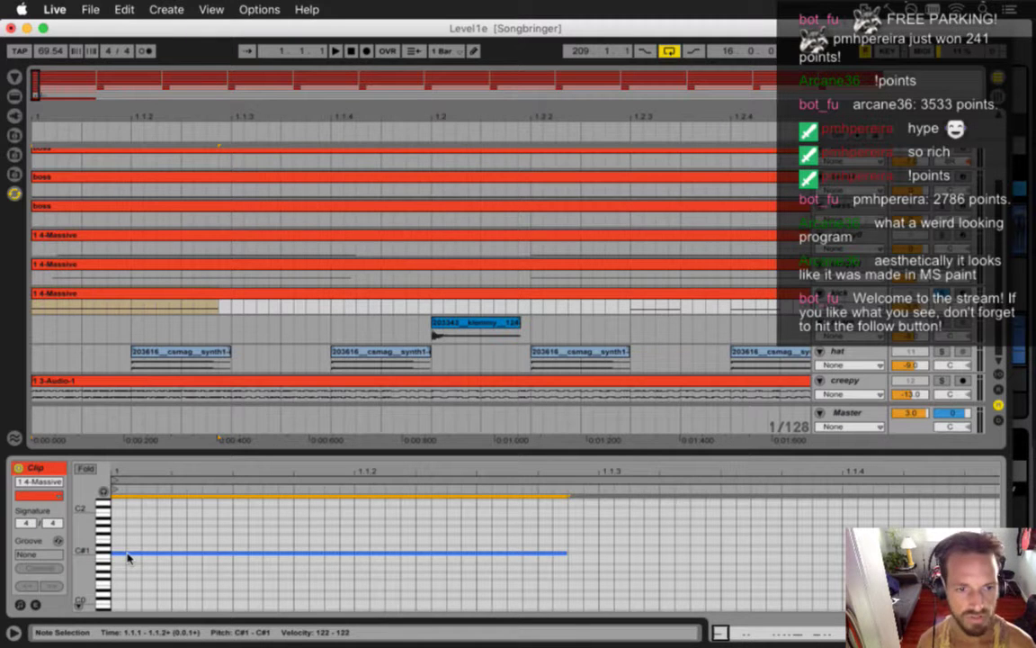
# Step: Switch to Xcode and place the cursor at the end of the first return line in setupGLView()
pyautogui.press('super+Tab')
pyautogui.press('super+Tab')
pyautogui.press('super+Tab')
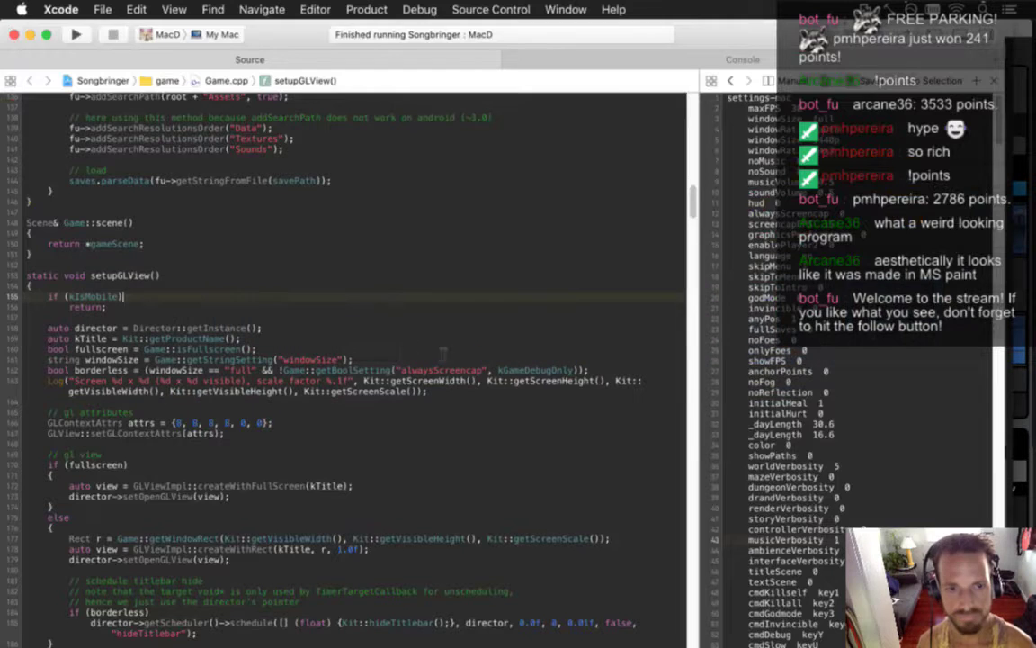
pyautogui.click(391, 315)
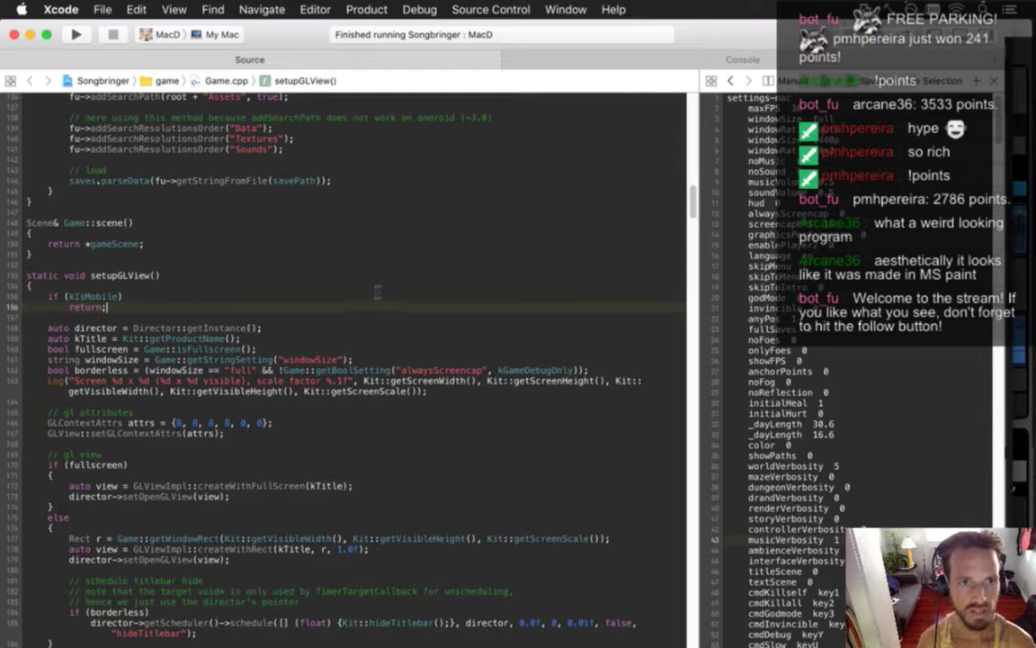
# Step: Open Constants.cpp, find kNoteA and examine the scale notes listed in the comments above kMusicalKeys
pyautogui.press('shift+super+o')
pyautogui.write('constcp')
pyautogui.press('Return')
pyautogui.click(311, 333)
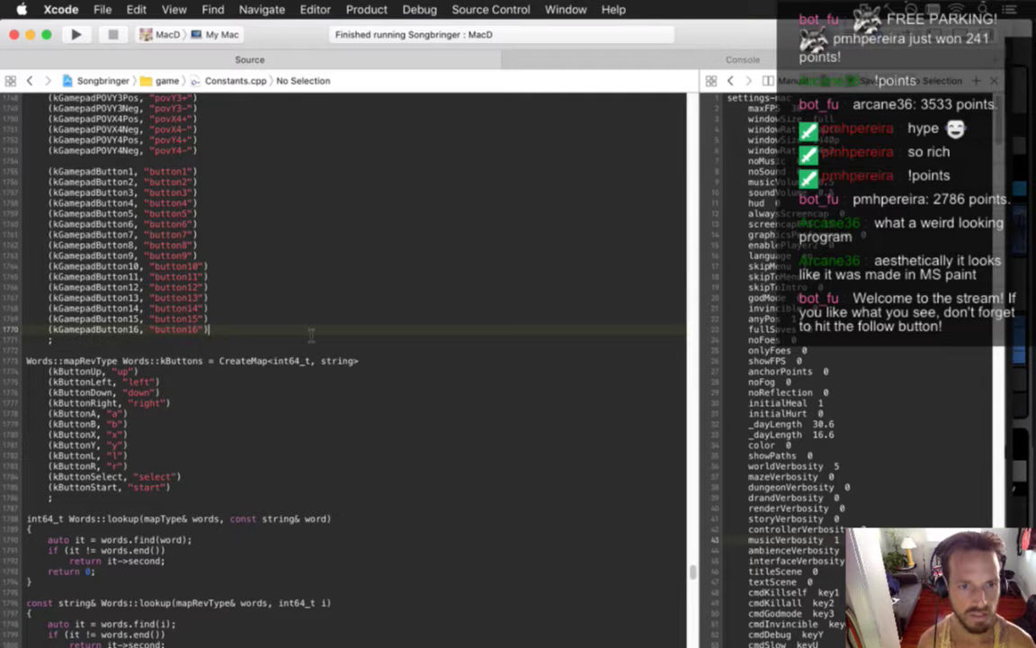
pyautogui.press('super+f')
pyautogui.write('knote')
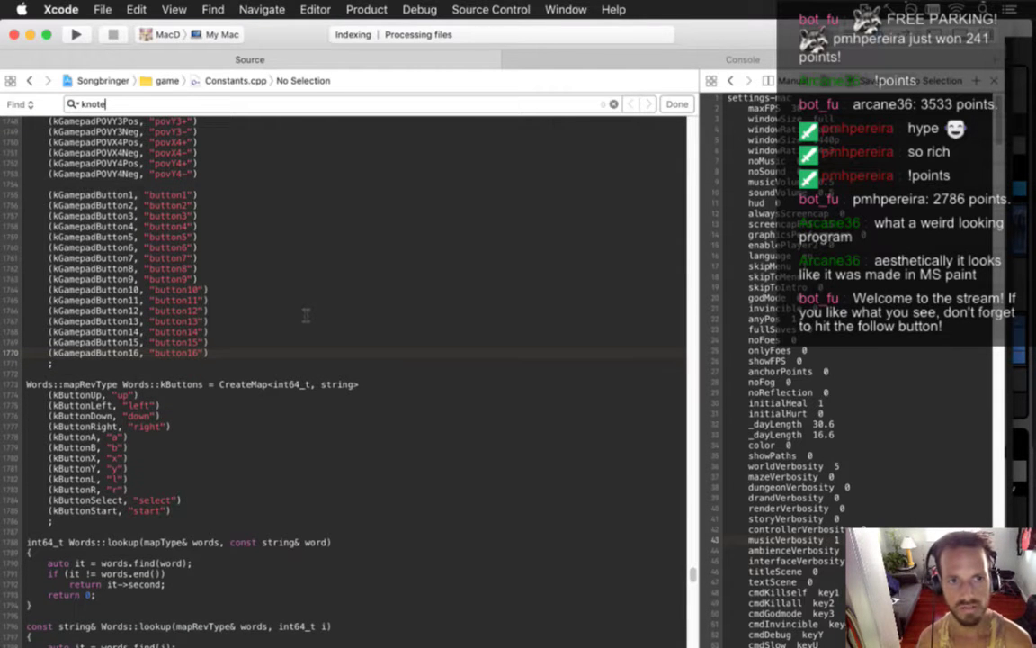
pyautogui.write('a')
pyautogui.press('Escape')
pyautogui.click(272, 307)
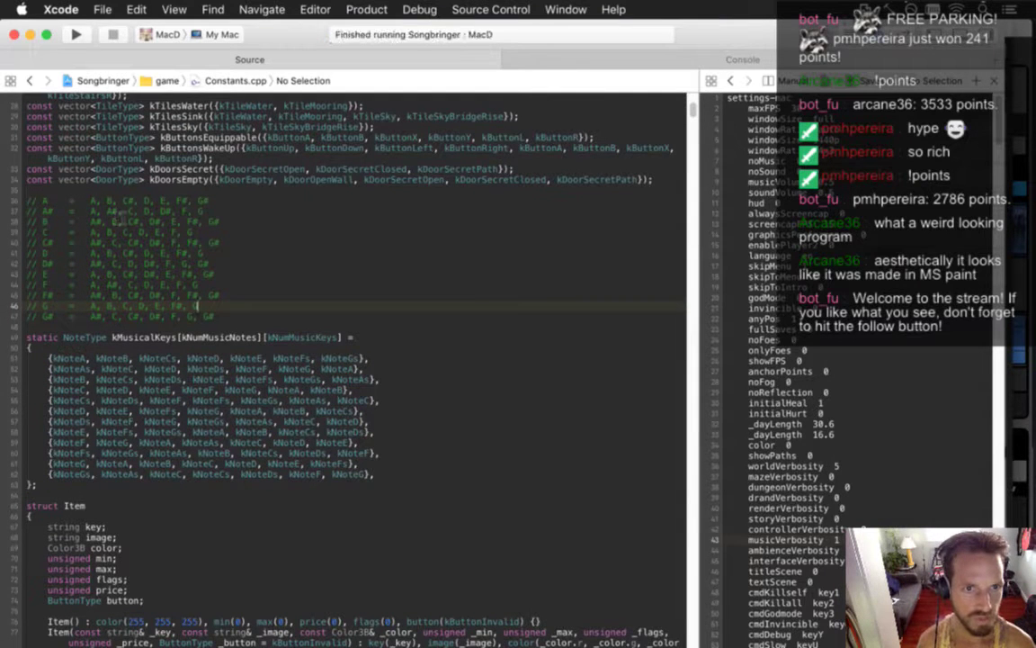
pyautogui.moveTo(118, 206)
pyautogui.mouseDown()
pyautogui.moveTo(138, 214)
pyautogui.moveTo(109, 234)
pyautogui.moveTo(132, 234)
pyautogui.moveTo(138, 246)
pyautogui.moveTo(133, 263)
pyautogui.moveTo(151, 299)
pyautogui.moveTo(134, 307)
pyautogui.moveTo(144, 318)
pyautogui.mouseUp()
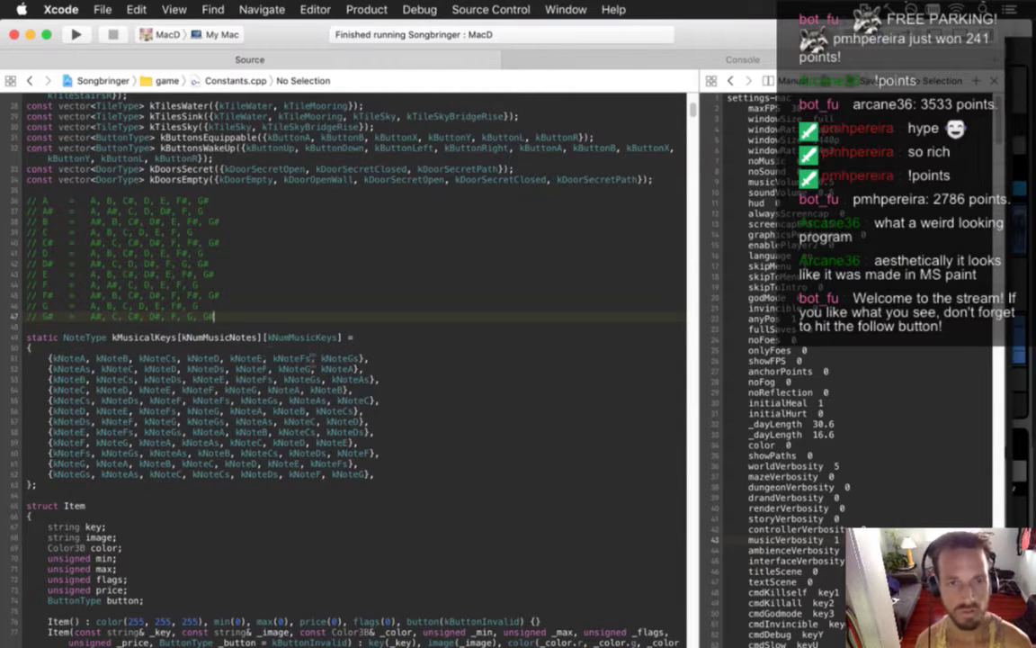
# Step: Switch to Ableton Live, select the range 1.1.1 to 1.1.4 on the kick track and play it
pyautogui.press('super+Tab')
pyautogui.click(124, 554)
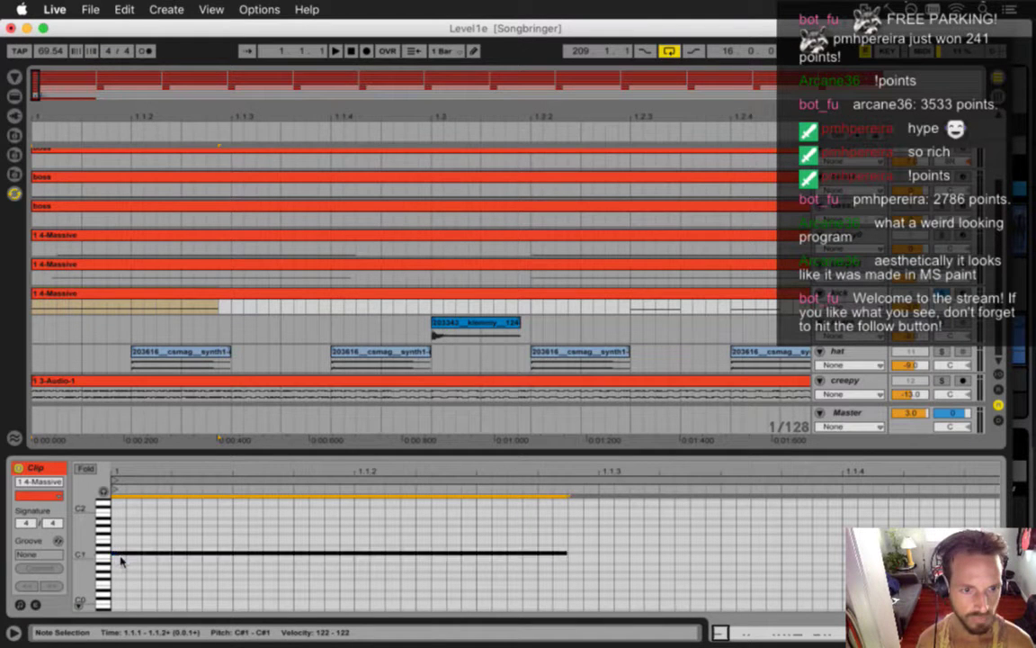
pyautogui.click(110, 495)
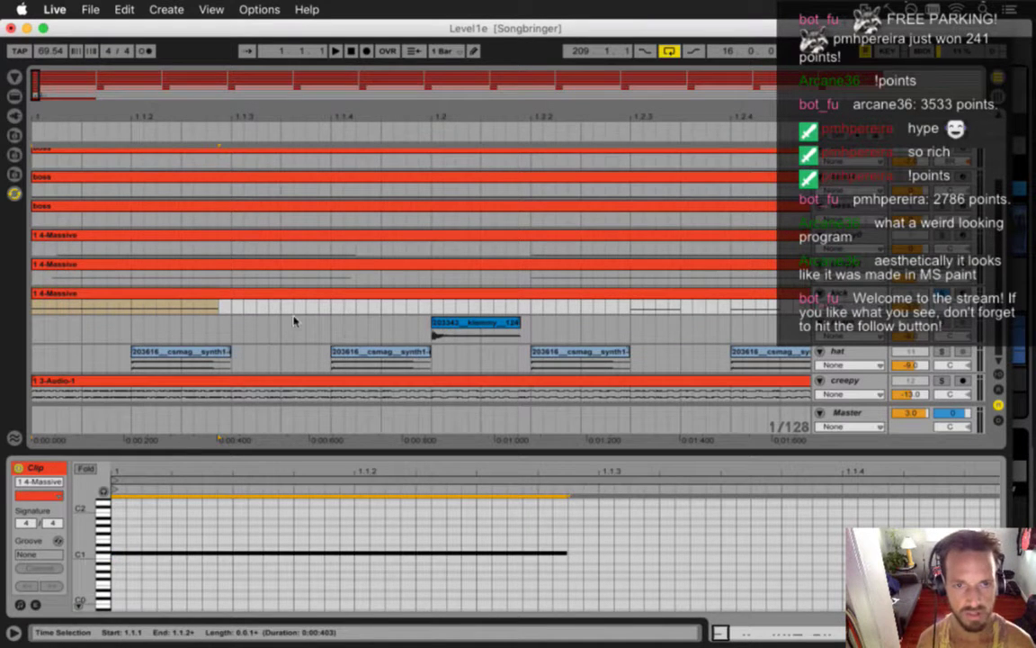
pyautogui.moveTo(259, 113); pyautogui.dragTo(146, 114)
pyautogui.moveTo(182, 309); pyautogui.dragTo(9, 321)
pyautogui.click(148, 307)
pyautogui.click(181, 307)
pyautogui.moveTo(180, 308); pyautogui.dragTo(32, 309)
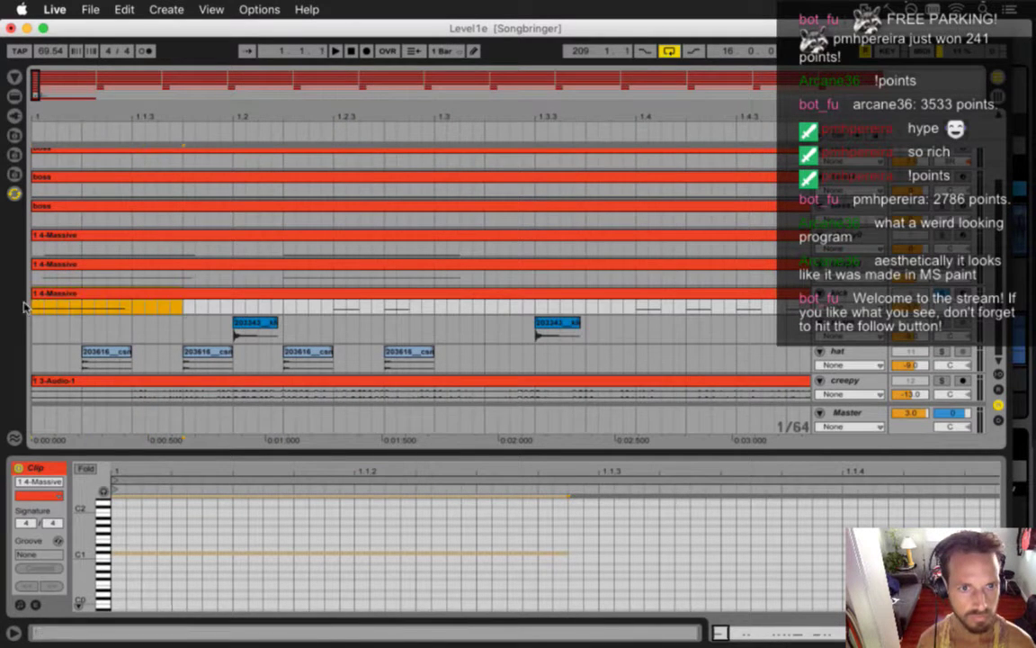
pyautogui.press('space')
pyautogui.press('space')
# Step: Export the selected range from the Master as a mono 48000 Hz, 16-bit WAV named KickLong0C# in the Assets folder
pyautogui.press('super+shift+r')
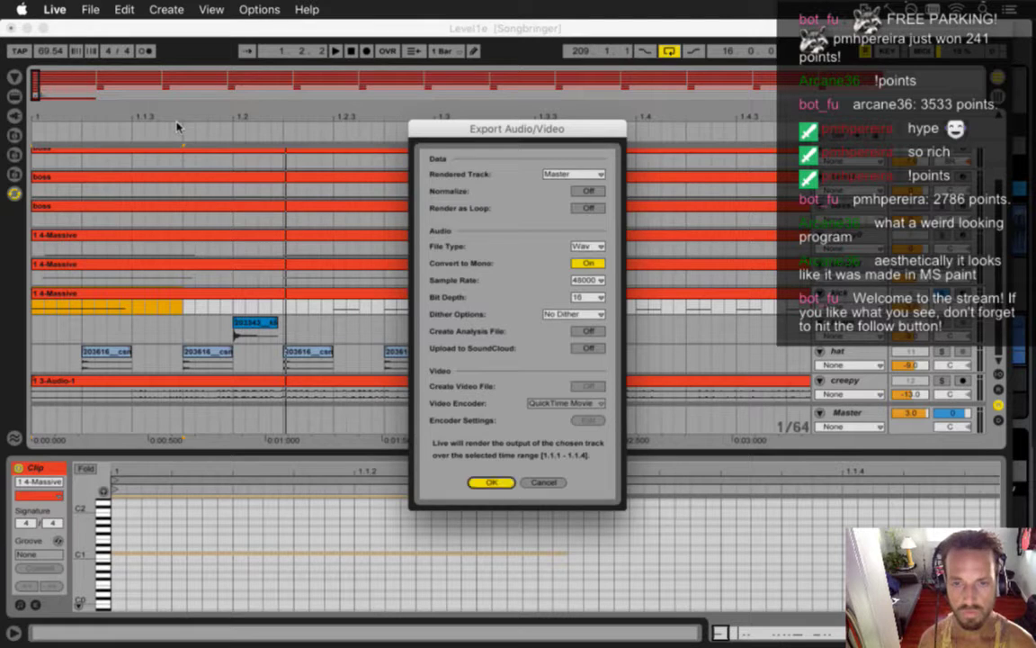
pyautogui.press('Return')
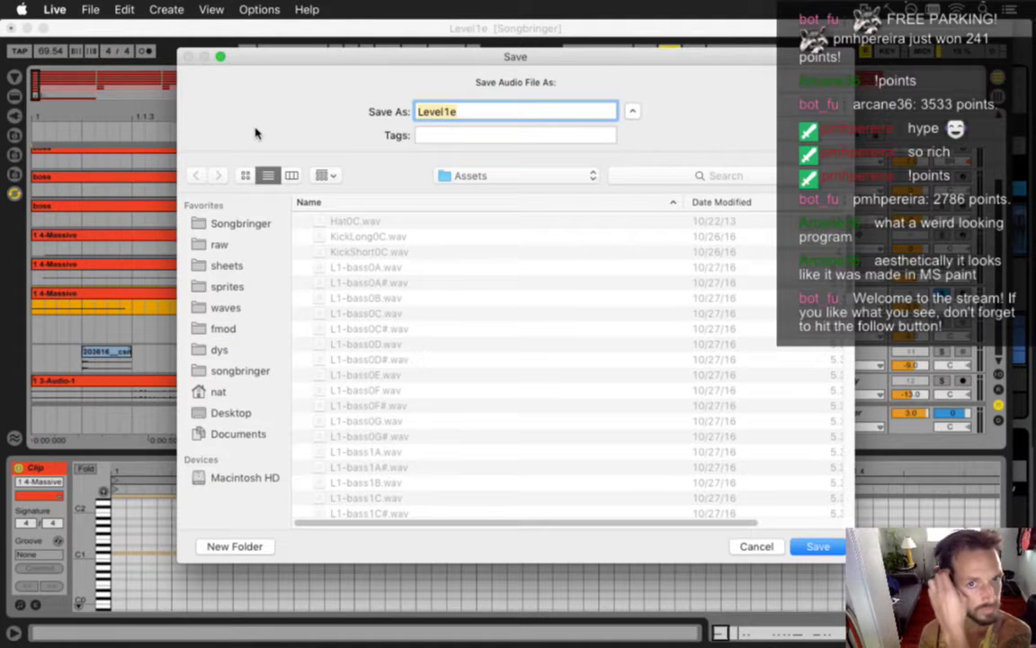
pyautogui.click(454, 175)
pyautogui.click(456, 126)
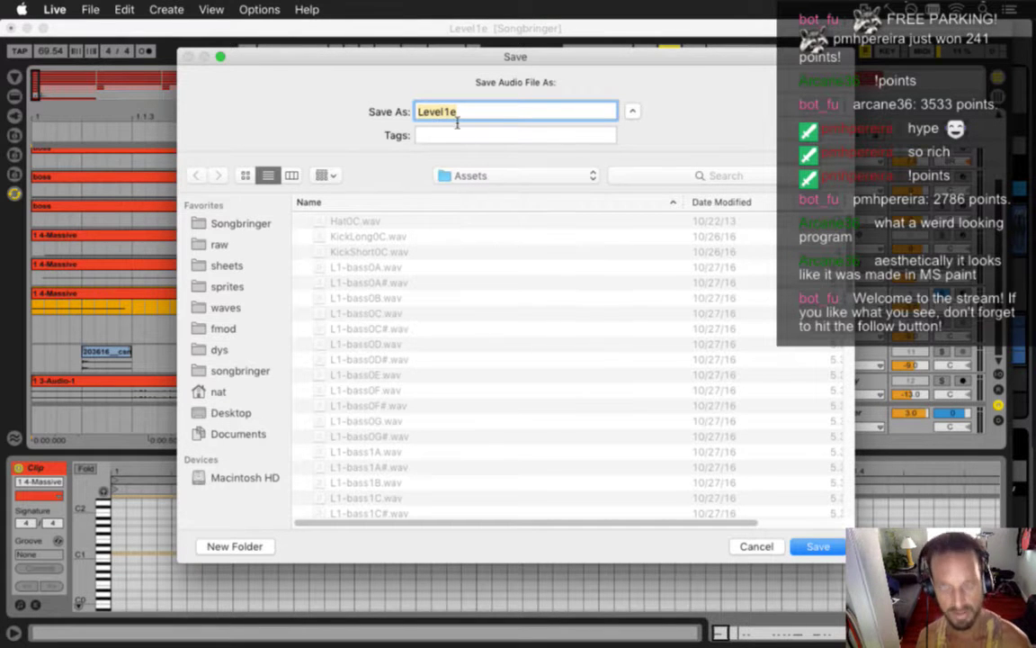
pyautogui.write('KickLong')
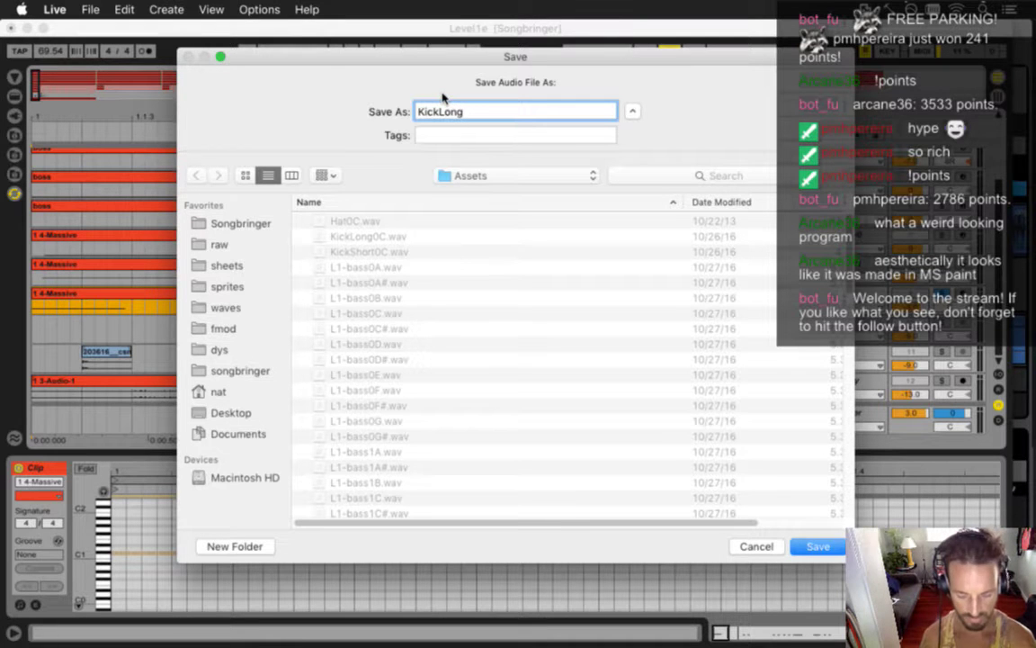
pyautogui.write('0C3')
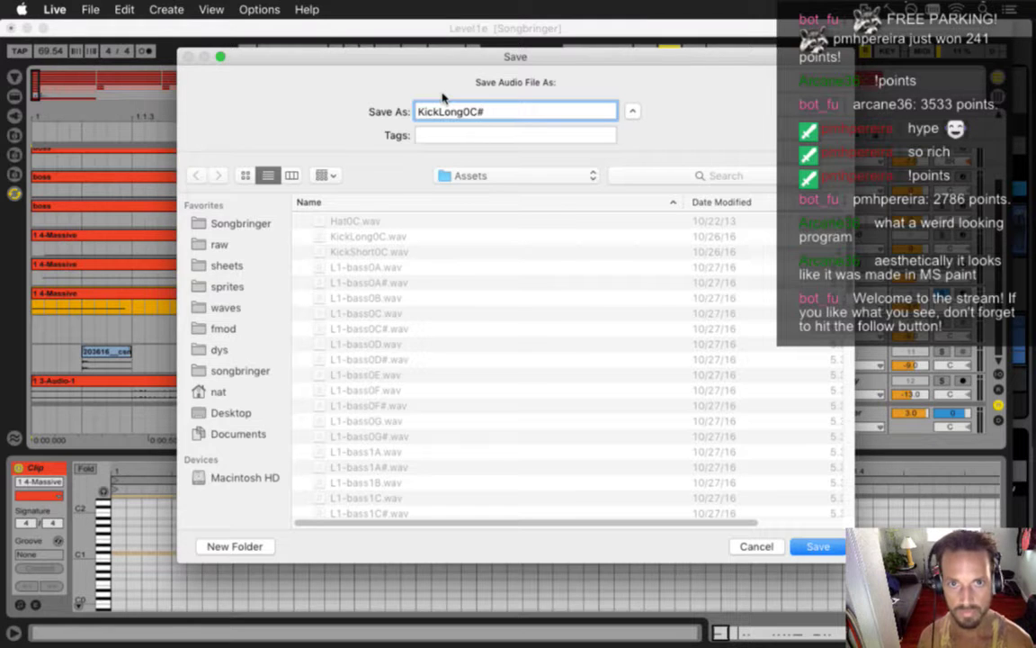
pyautogui.press('Return')
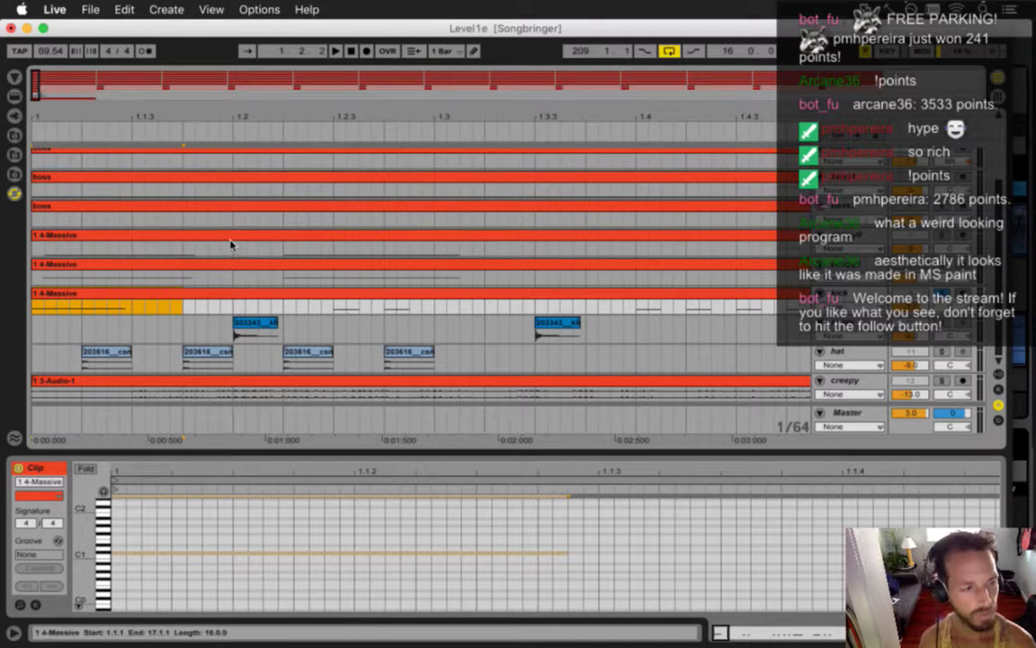
# Step: Switch to FMOD Studio and play the Drums event from its current position and from the start of the timeline
pyautogui.press('super+Tab')
pyautogui.click(325, 321)
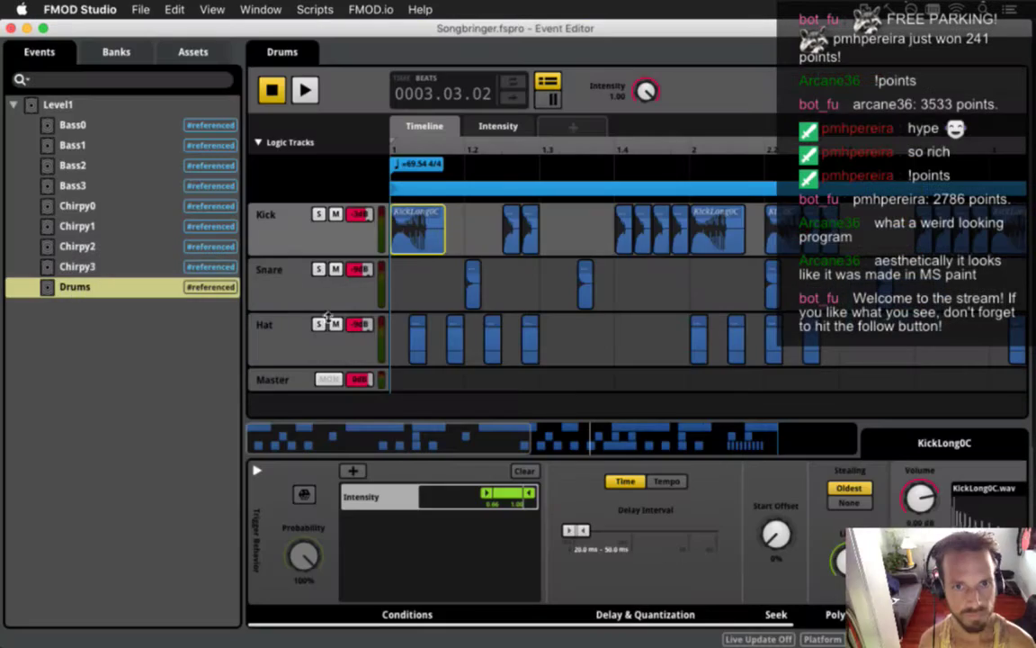
pyautogui.press('space')
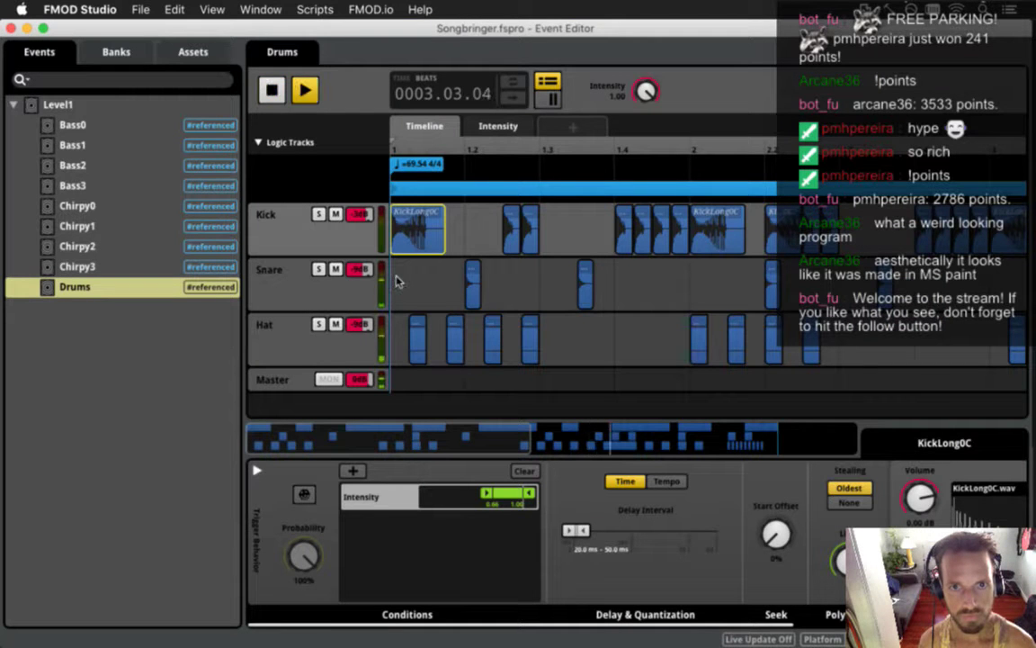
pyautogui.press('space')
pyautogui.click(397, 148)
pyautogui.press('space')
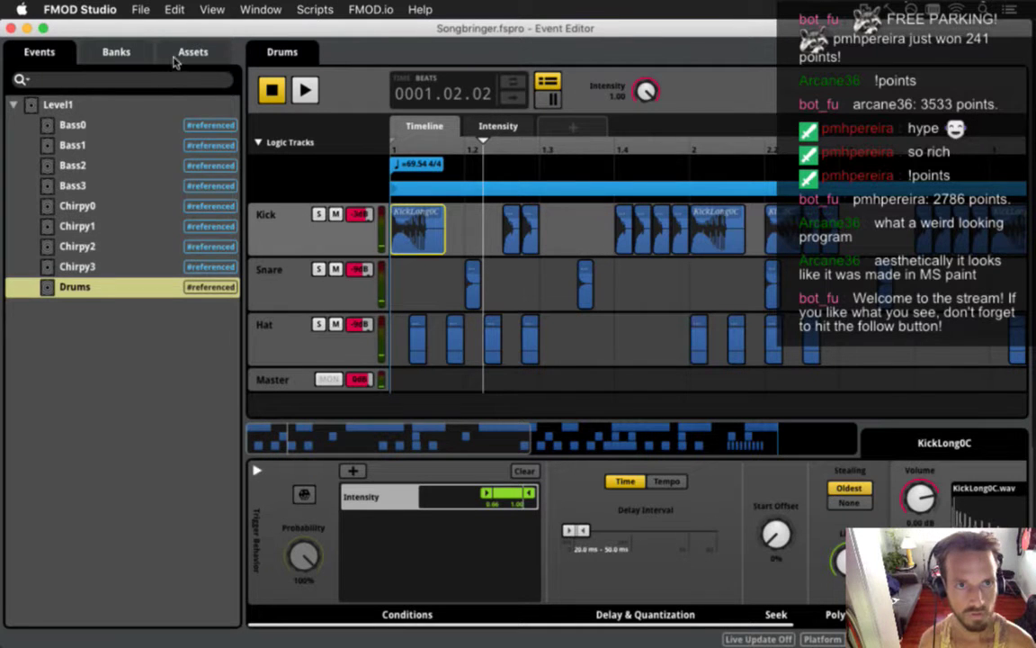
# Step: Place the KickLong0C#.wav asset on the Kick track directly after the first KickLong0C instrument
pyautogui.click(158, 54)
pyautogui.moveTo(142, 124); pyautogui.dragTo(467, 213)
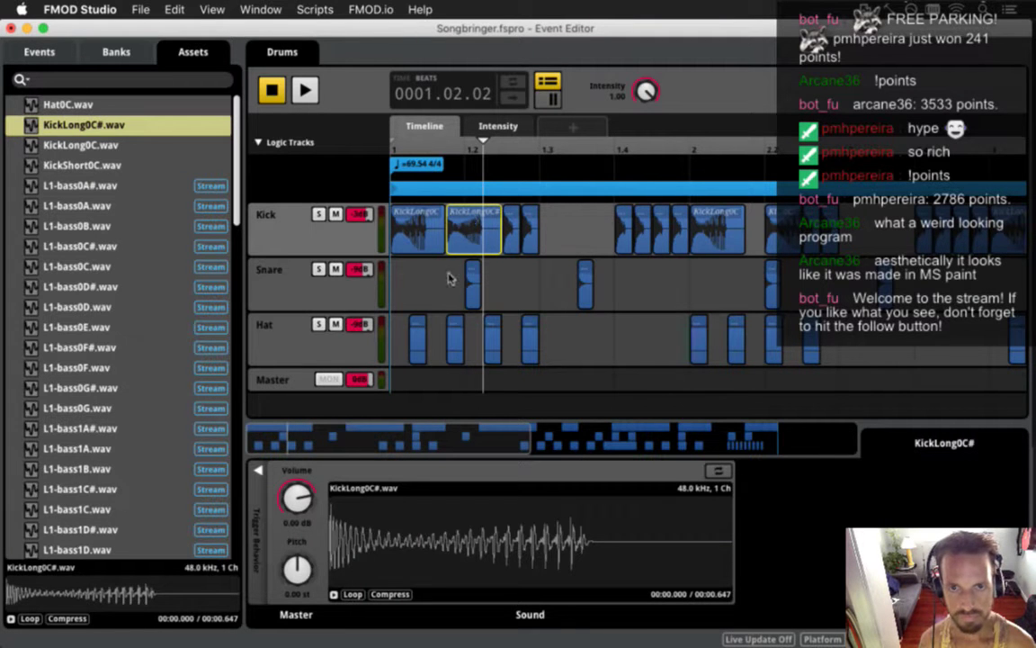
# Step: Resize the Kick track to Largest and compare the waveforms of KickLong0C and KickLong0C#
pyautogui.click(344, 245)
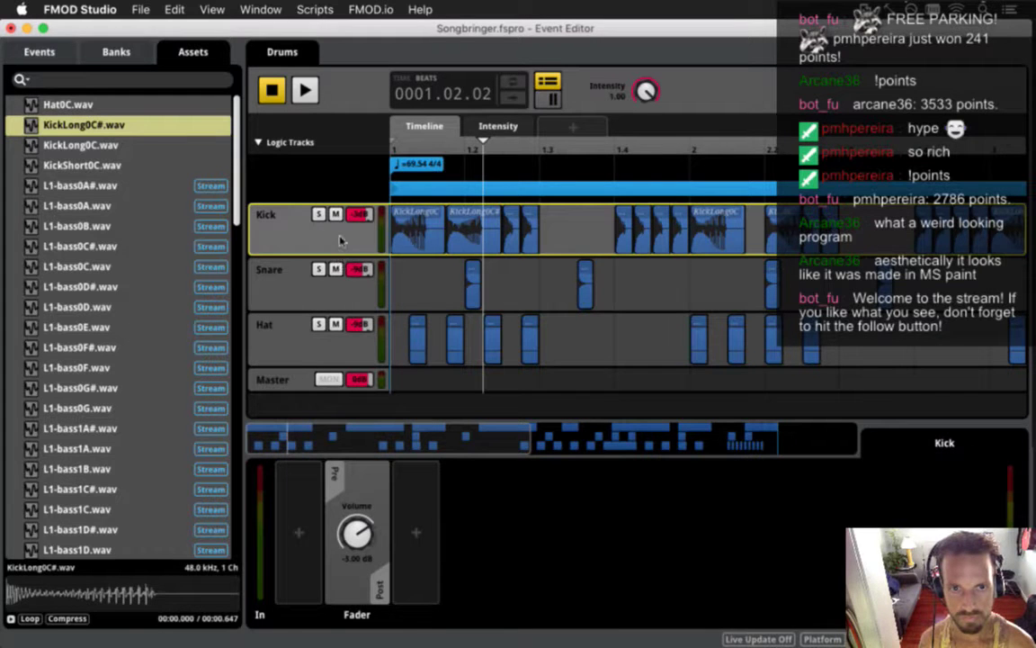
pyautogui.rightClick(341, 239)
pyautogui.moveTo(423, 371)
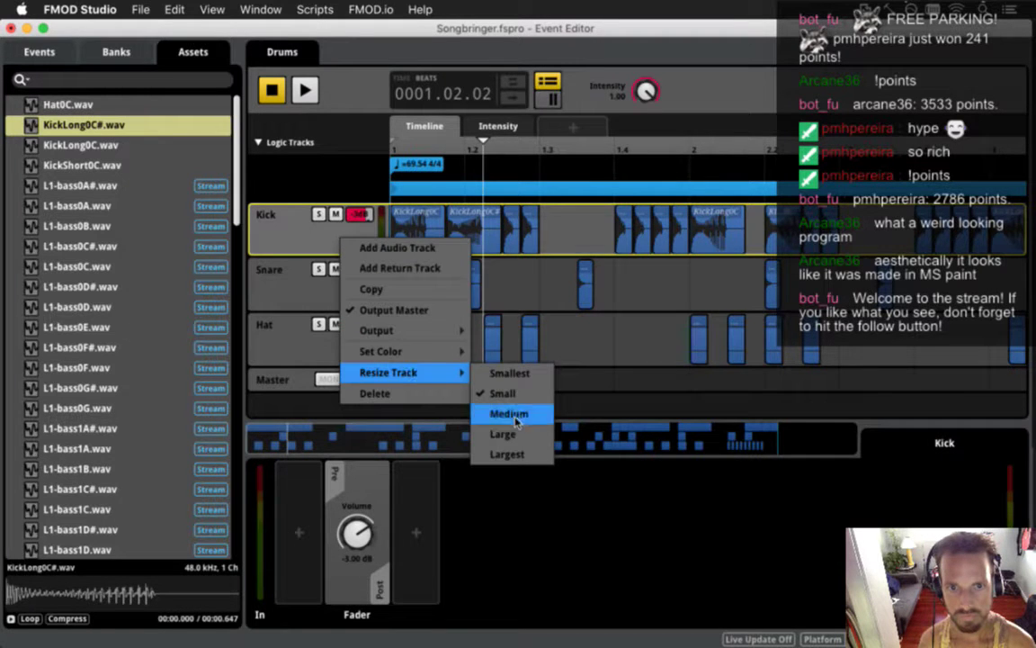
pyautogui.click(509, 453)
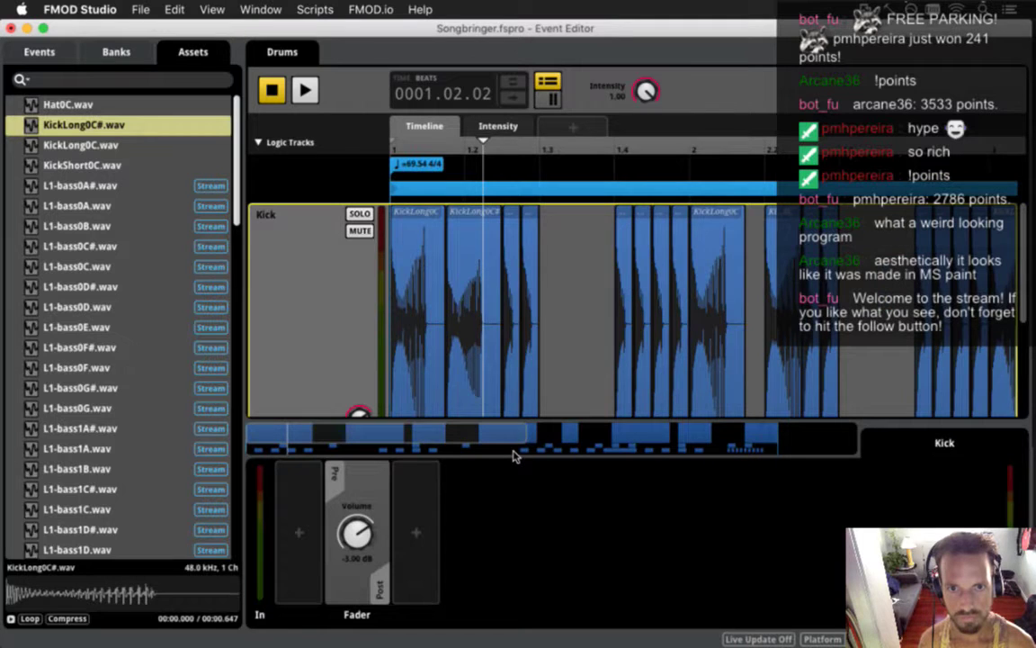
pyautogui.click(558, 316)
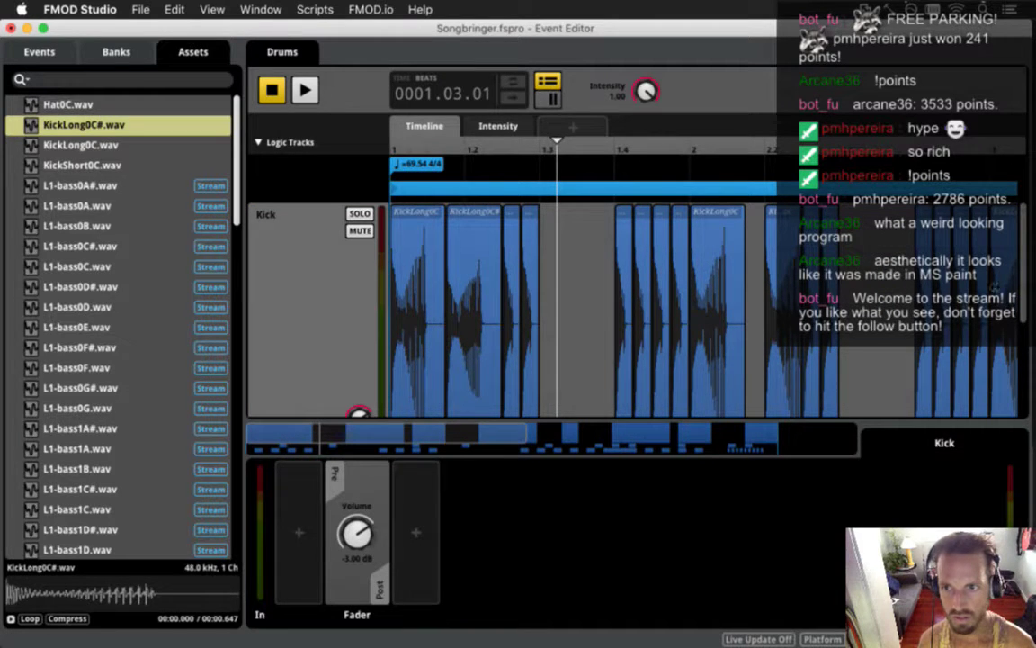
pyautogui.scroll(-5, 994, 286)
pyautogui.scroll(3, 1025, 297)
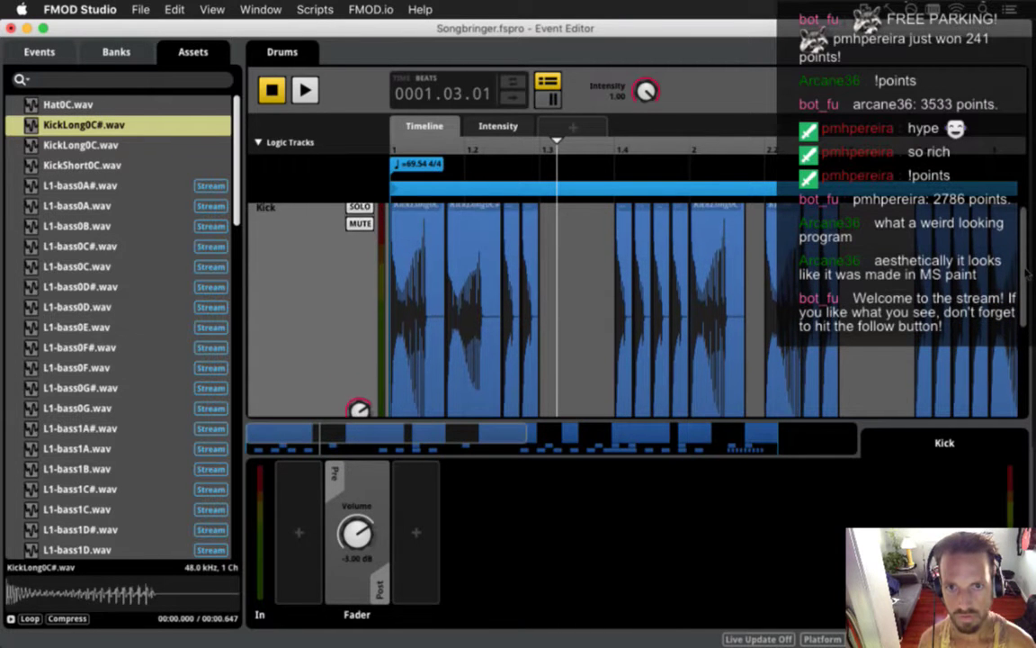
pyautogui.scroll(-2, 1017, 279)
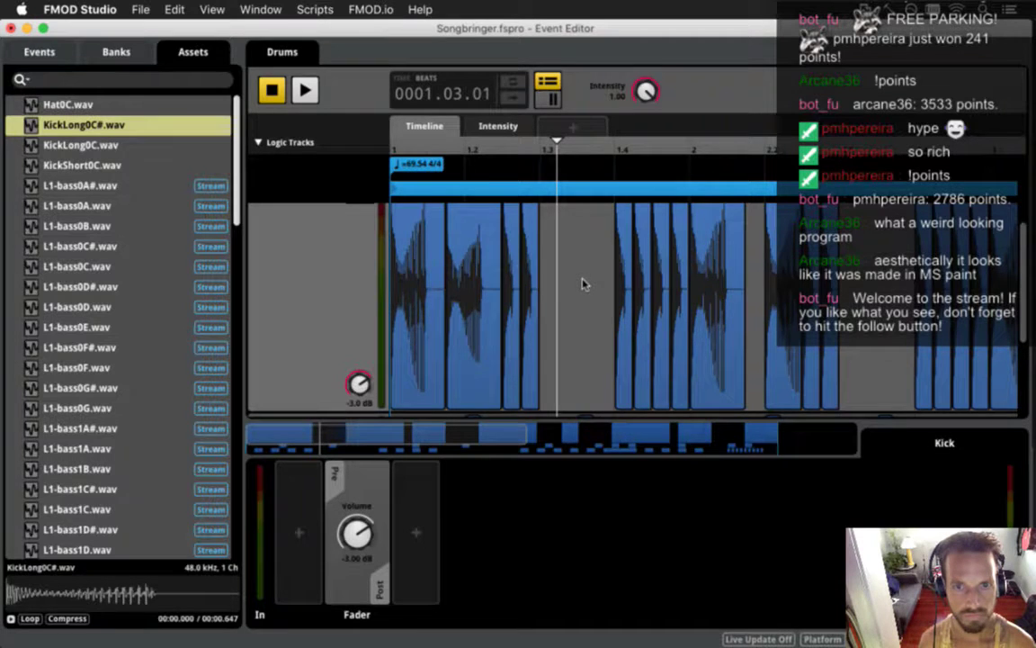
# Step: Delete the KickLong0C# instrument from the Kick track and save the FMOD project
pyautogui.press('super+Tab')
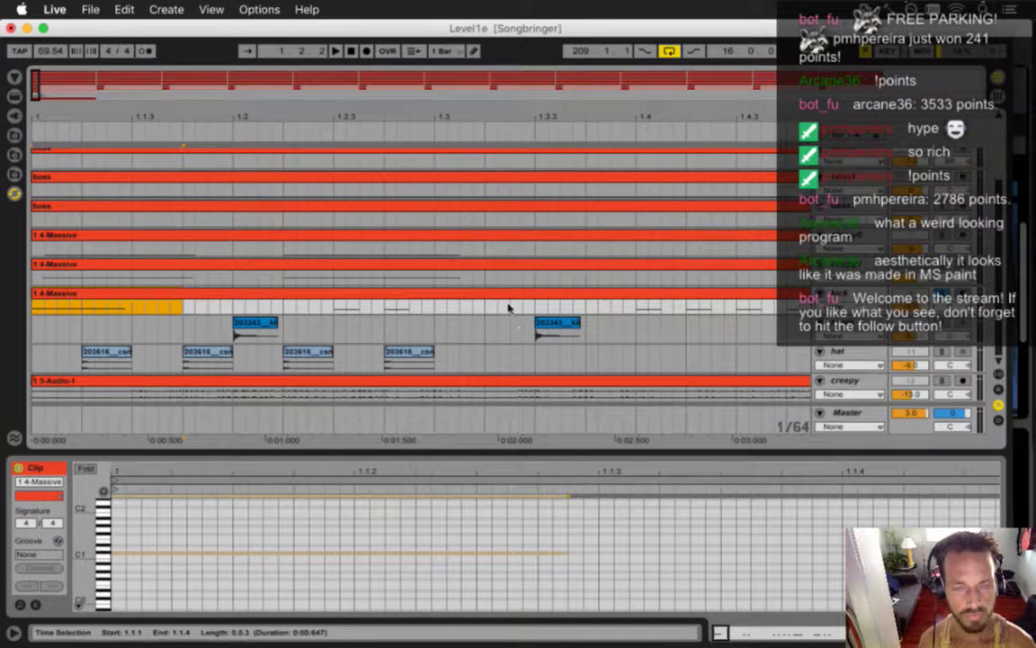
pyautogui.press('super+Tab')
pyautogui.click(477, 232)
pyautogui.press('Delete')
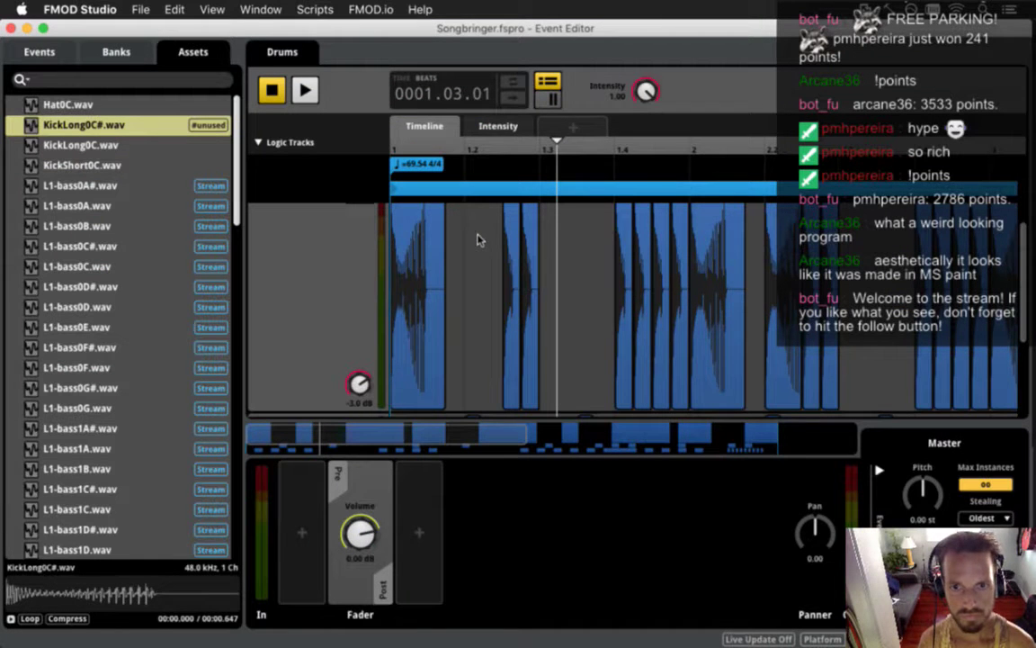
pyautogui.click(334, 252)
pyautogui.press('super+s')
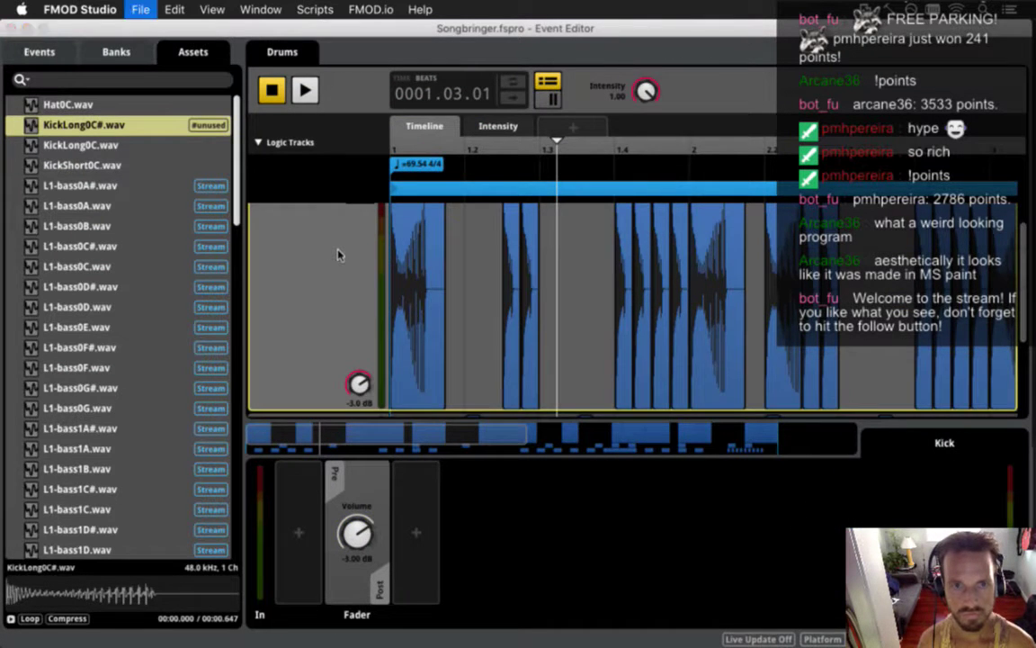
# Step: Switch to Ableton Live, check the kick track's volume and save the set
pyautogui.press('super+Tab')
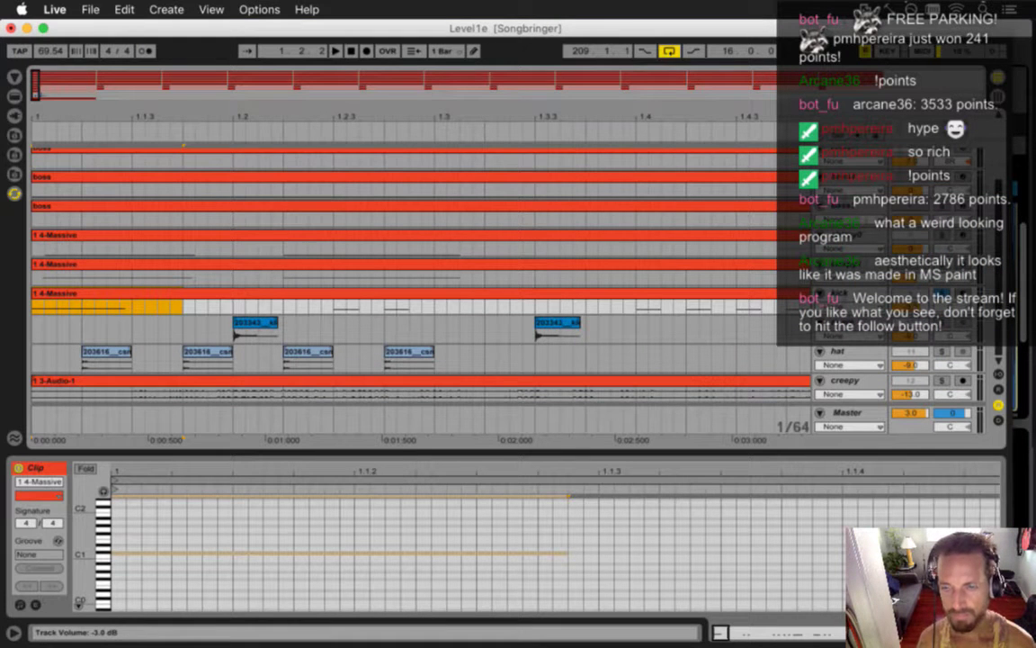
pyautogui.click(912, 307)
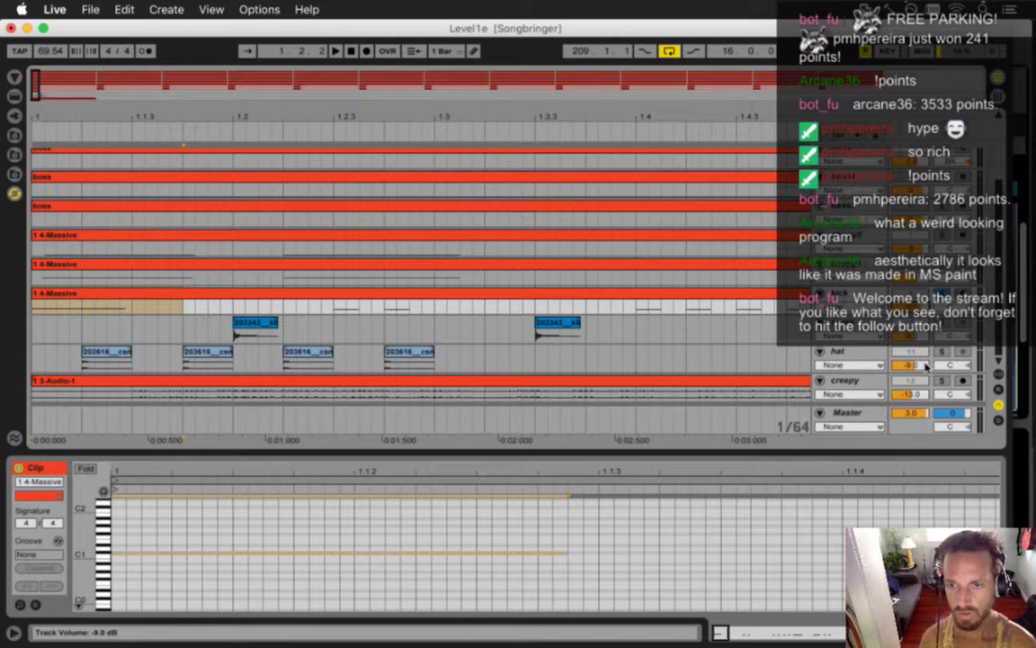
pyautogui.press('super+s')
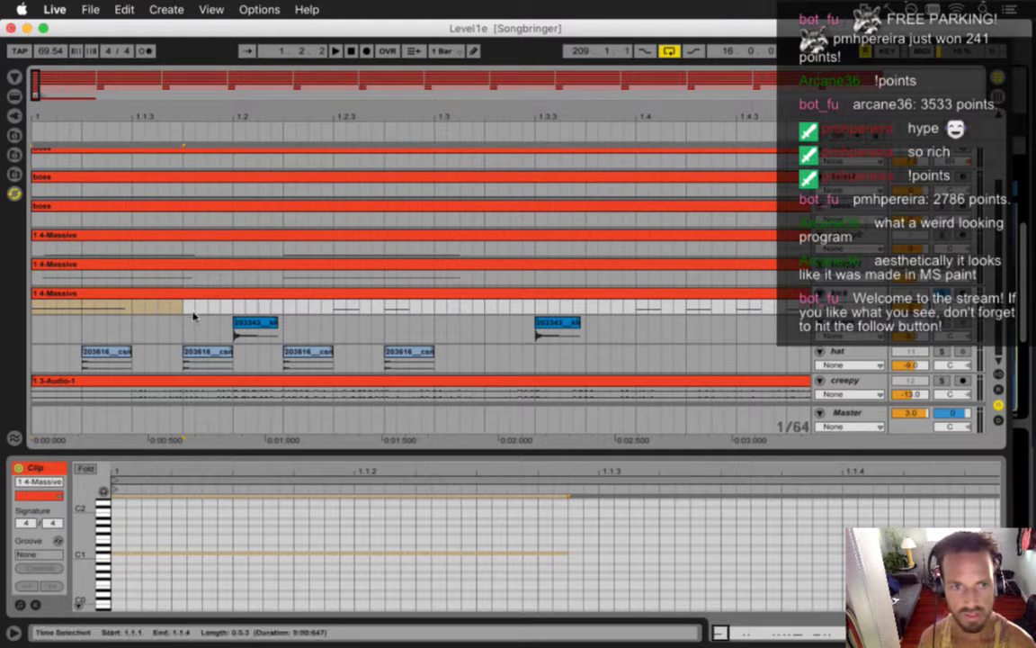
# Step: Reselect 1.1.1 to 1.1.4 on the kick track and export it again, replacing KickLong0C#.wav in Assets
pyautogui.click(150, 298)
pyautogui.moveTo(182, 312); pyautogui.dragTo(10, 319)
pyautogui.click(127, 303)
pyautogui.moveTo(182, 308); pyautogui.dragTo(36, 308)
pyautogui.press('super+shift+r')
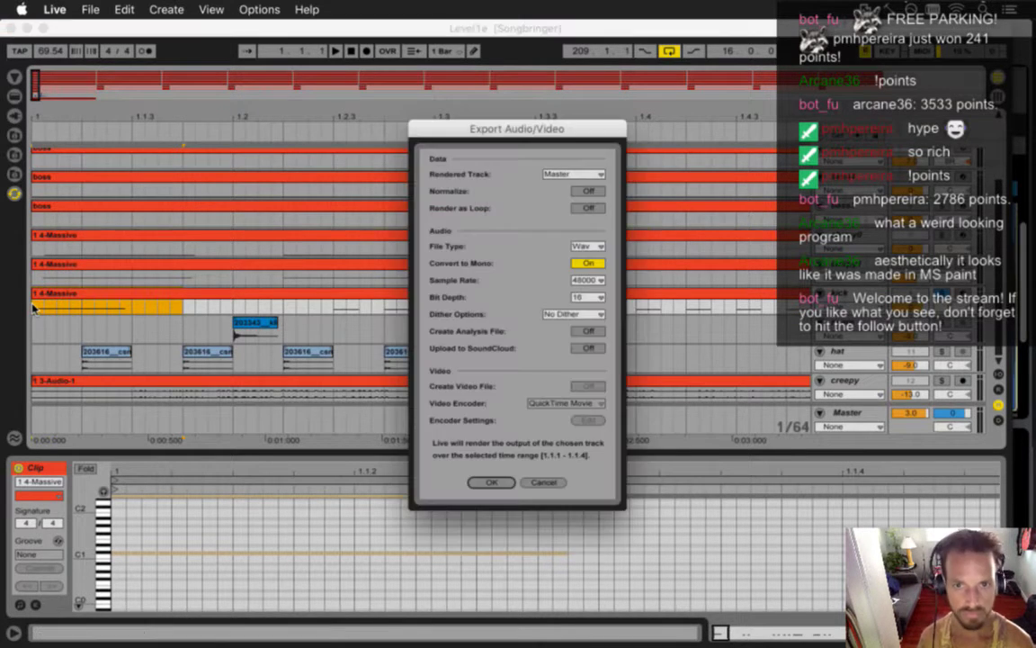
pyautogui.press('Return')
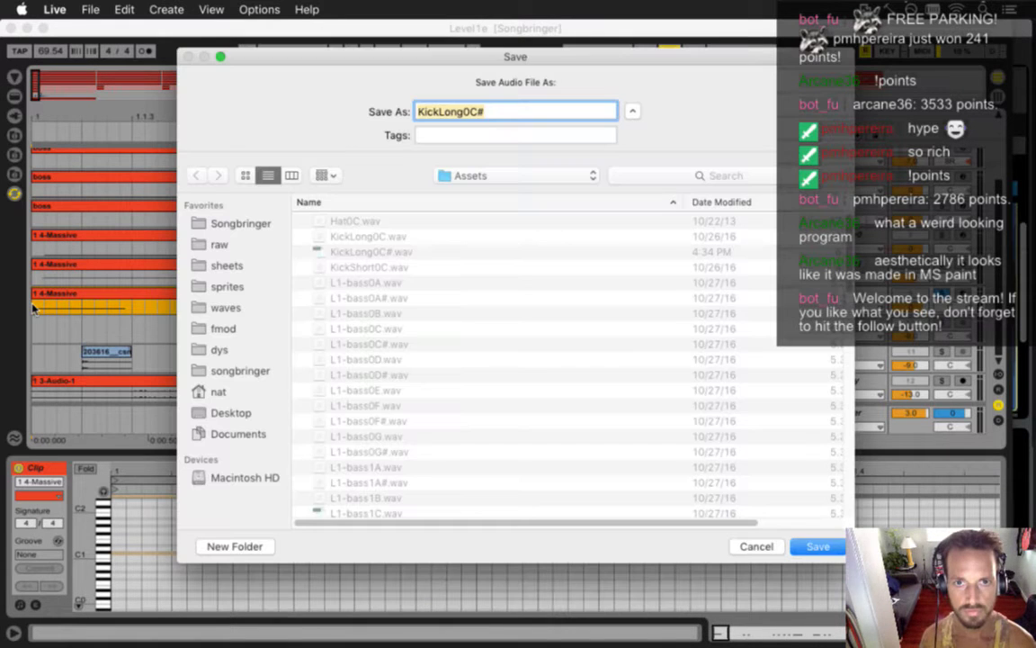
pyautogui.press('Return')
pyautogui.click(635, 163)
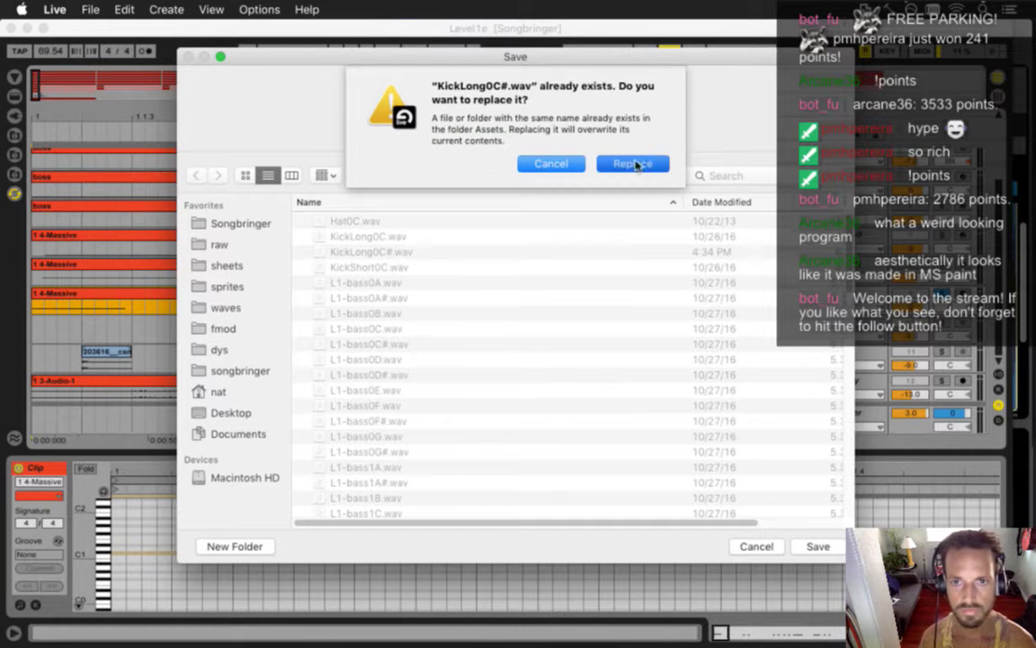
# Step: Switch to FMOD Studio and place the re-exported KickLong0C#.wav after the first KickLong0C on the Kick track
pyautogui.press('super+Tab')
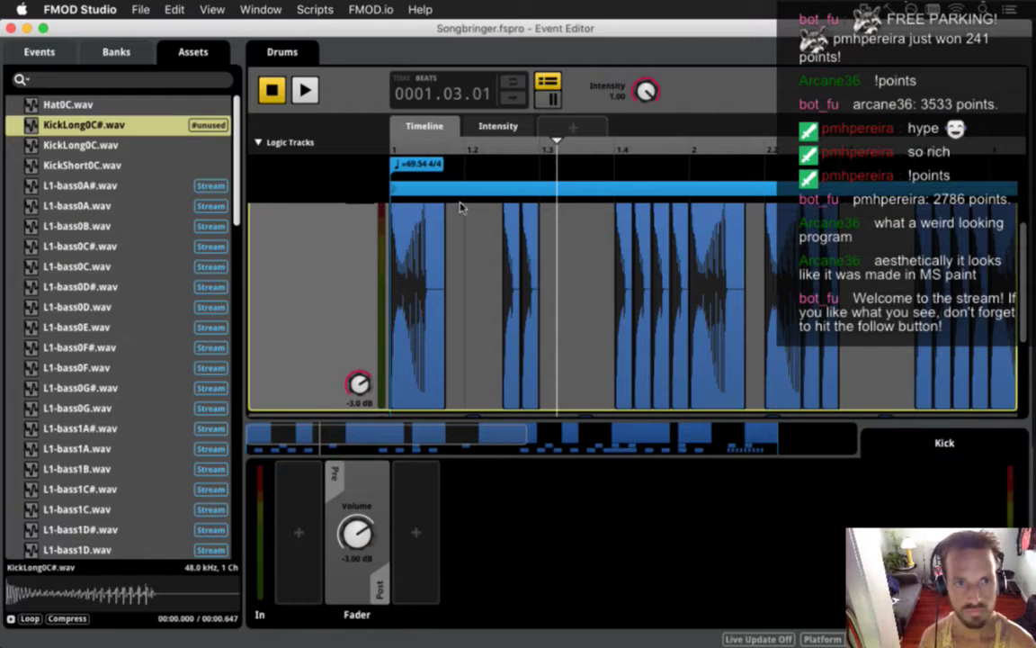
pyautogui.moveTo(90, 125); pyautogui.dragTo(463, 250)
pyautogui.click(468, 250)
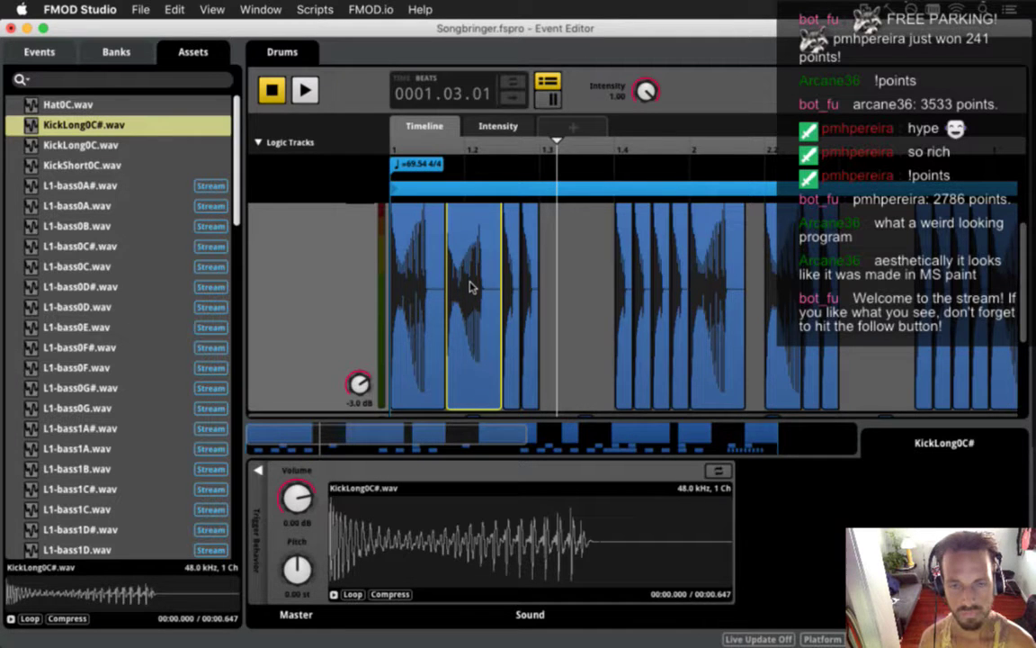
# Step: Remove the re-exported KickLong0C# instrument from the Kick track and save the project
pyautogui.press('Delete')
pyautogui.press('super+s')
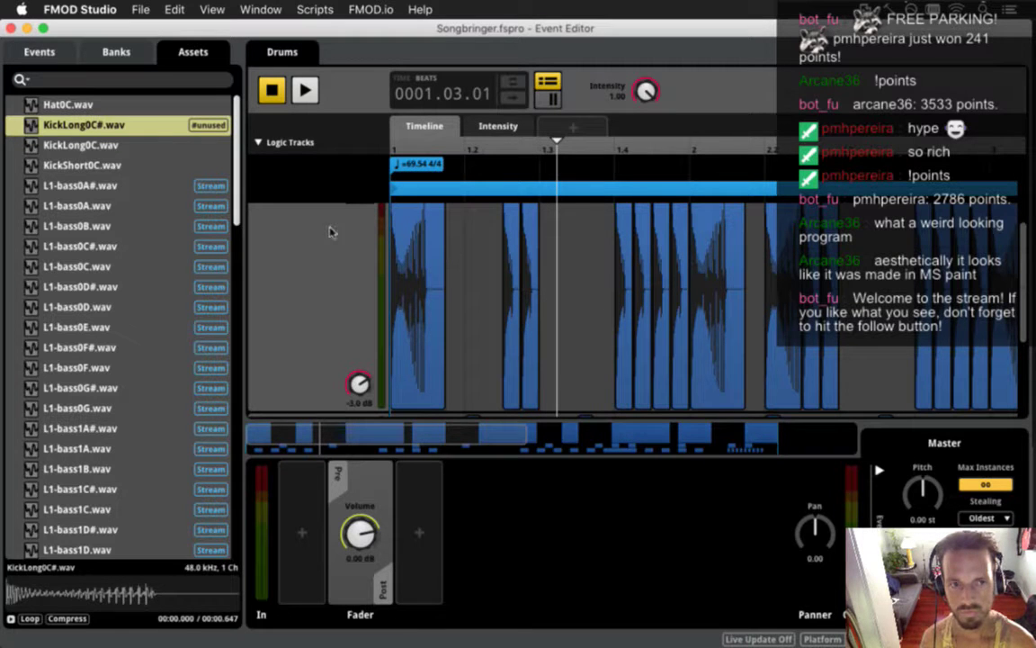
# Step: Compare the KickLong0C.wav and KickLong0C#.wav samples in the project's assets
pyautogui.click(97, 145)
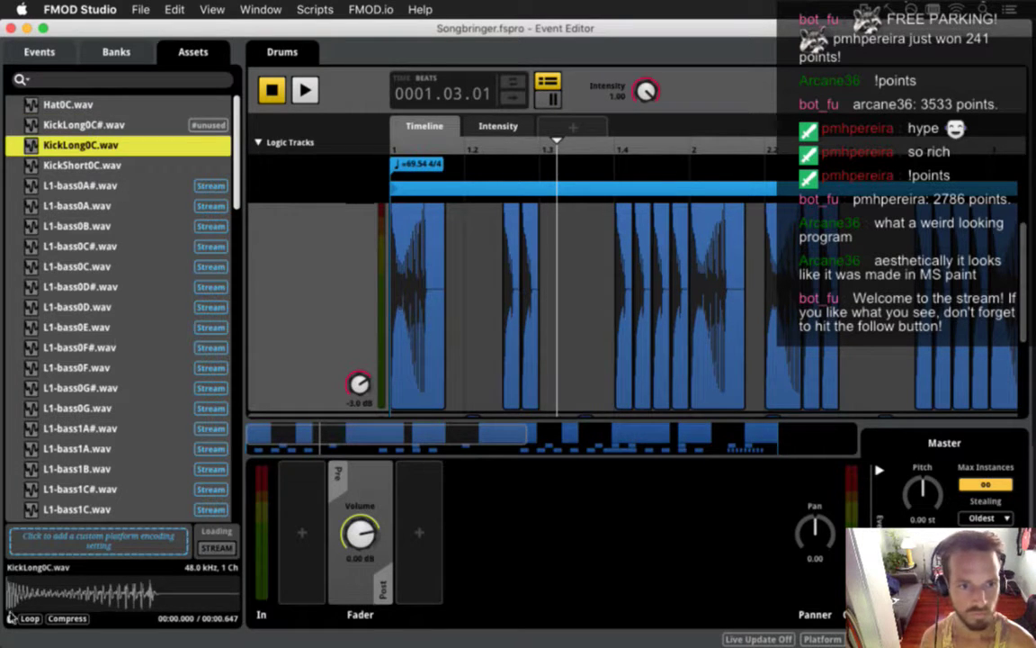
pyautogui.click(68, 121)
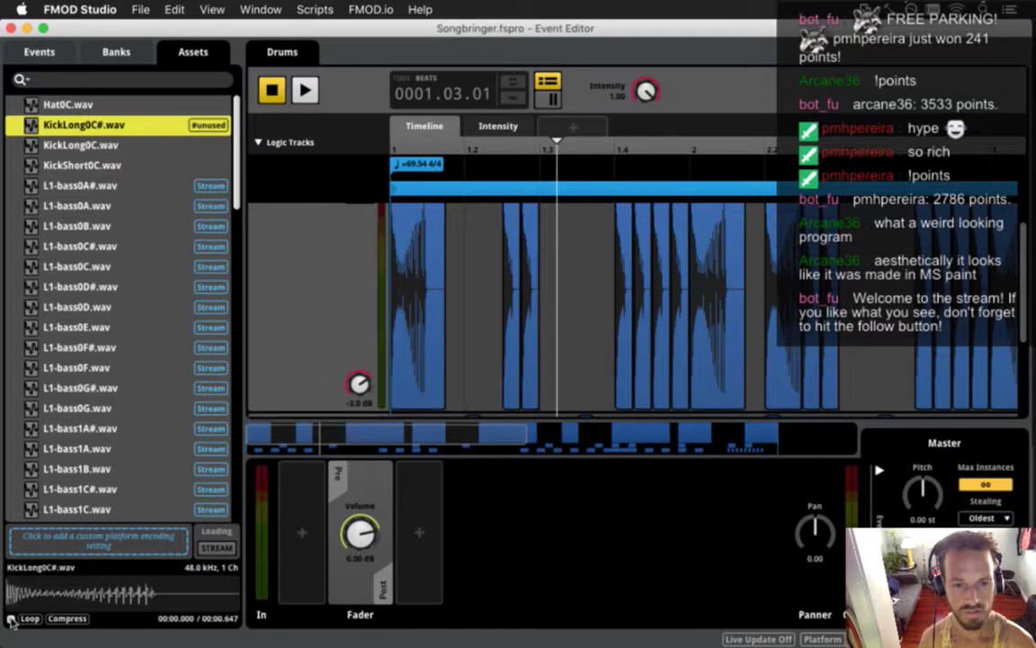
# Step: Relaunch FMOD Studio and reopen the recent project Songbringer.fspro
pyautogui.press('super+Tab')
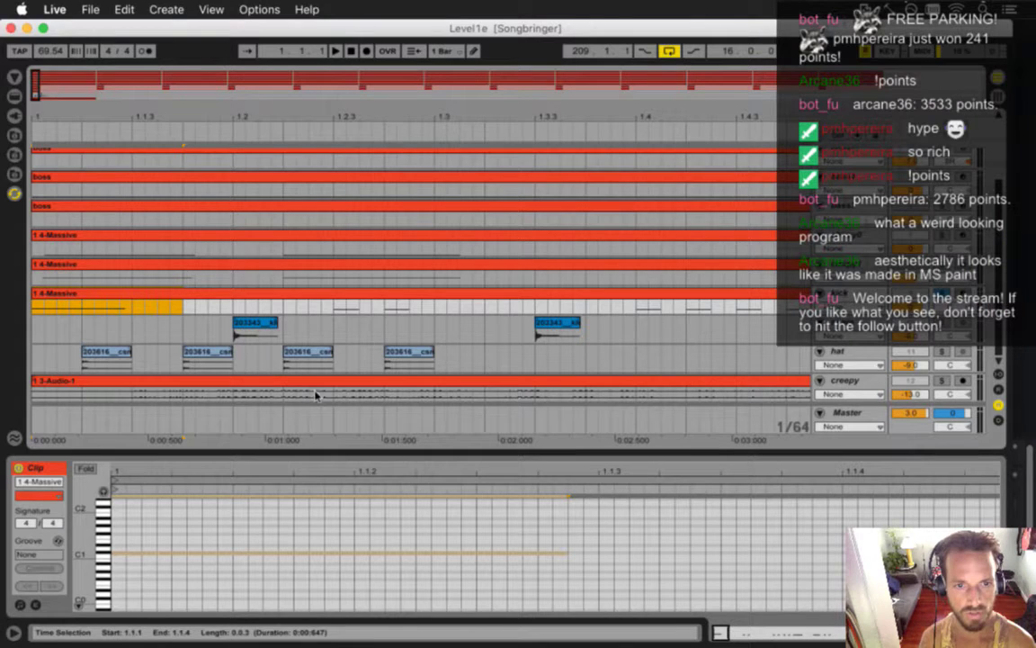
pyautogui.press('super+Tab')
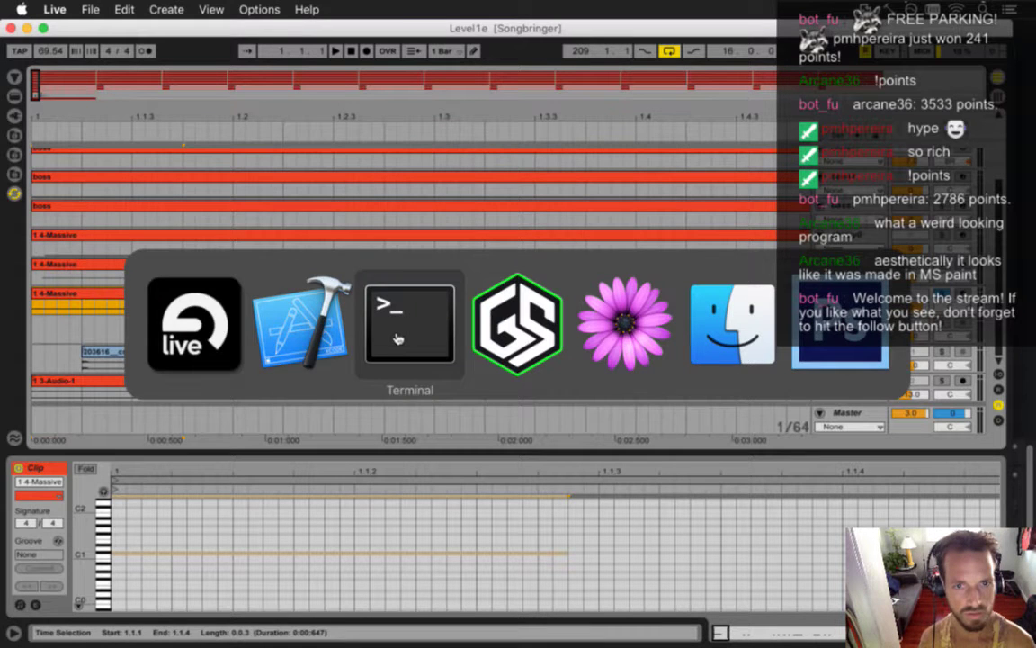
pyautogui.click(200, 344)
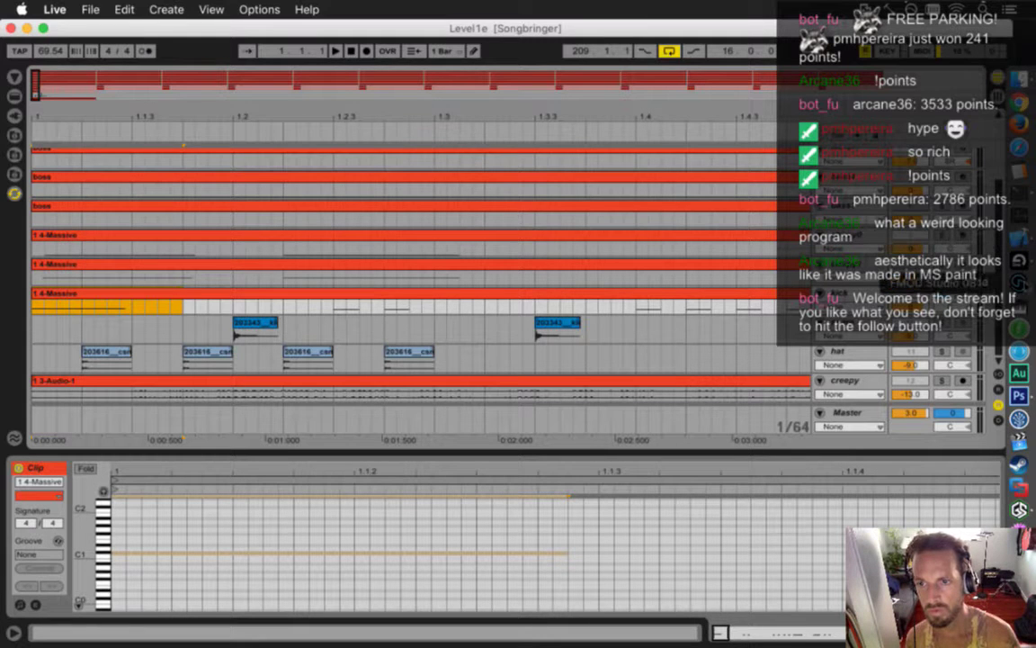
pyautogui.click(1019, 283)
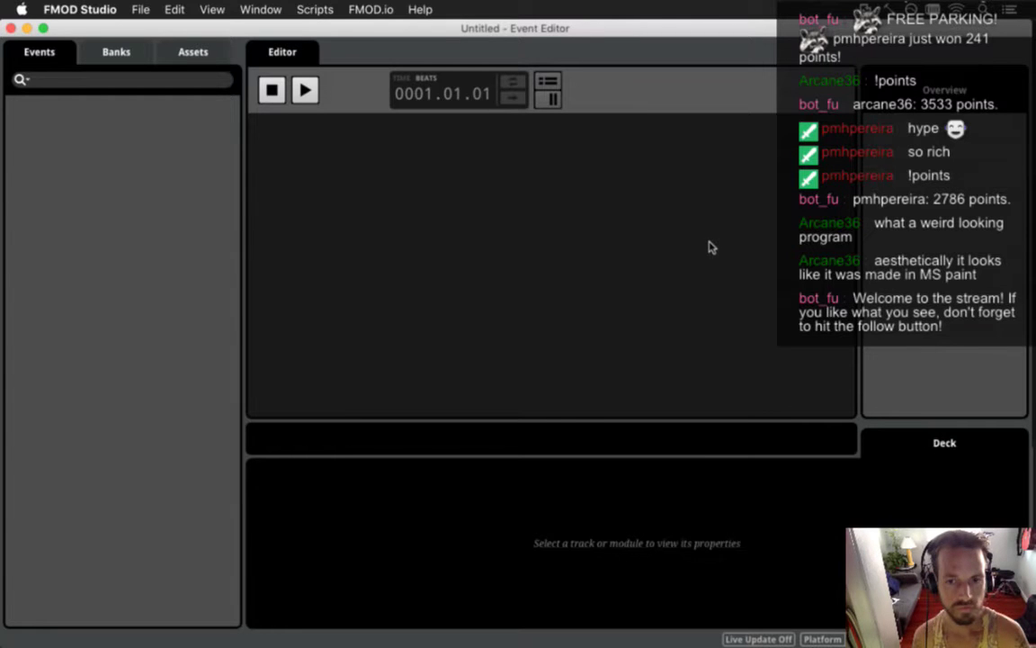
pyautogui.moveTo(1026, 282)
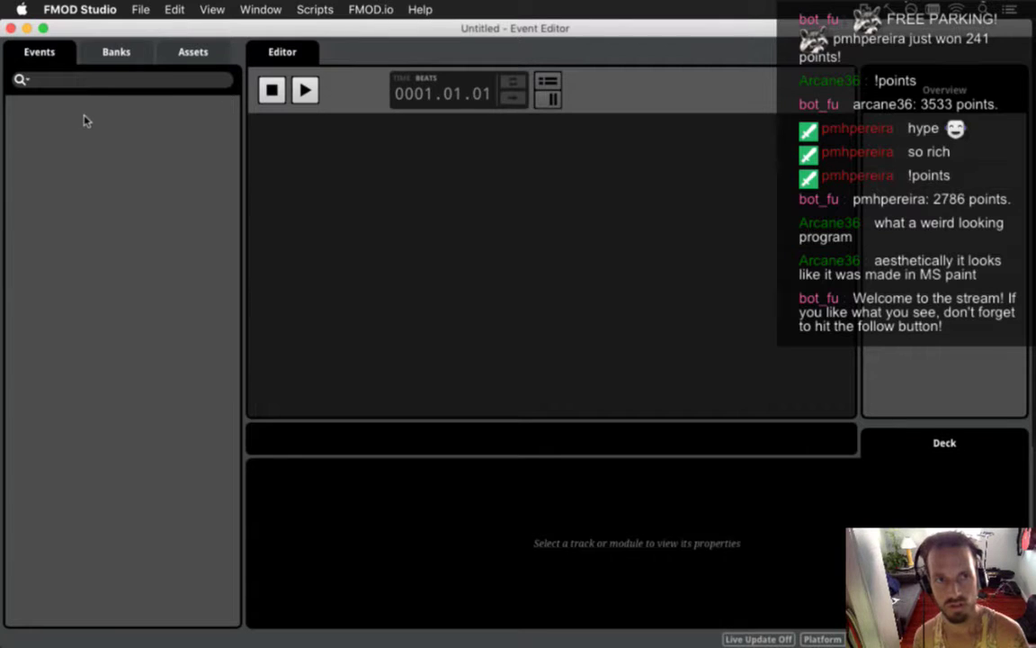
pyautogui.click(135, 9)
pyautogui.moveTo(261, 60)
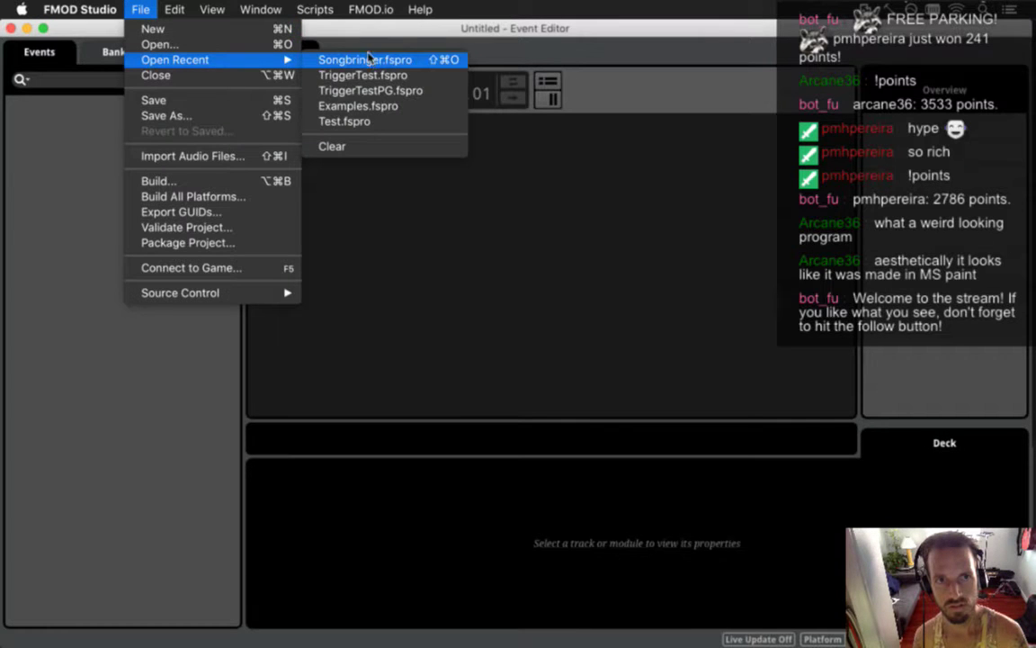
pyautogui.click(371, 59)
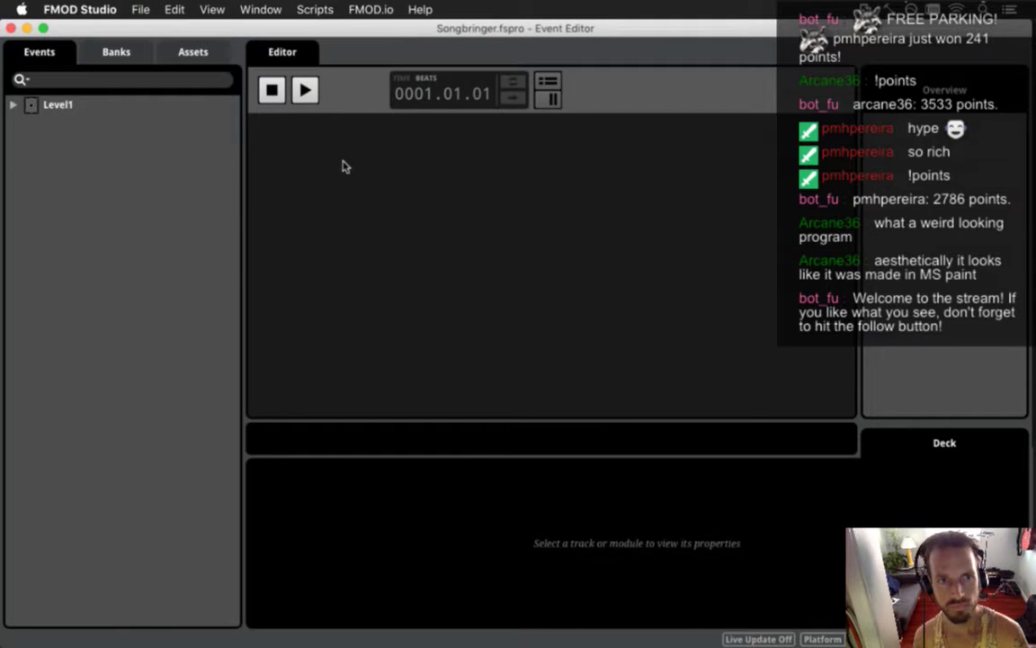
# Step: Open the Drums event under Level1 and place KickLong0C#.wav after the first KickLong0C on the Kick track
pyautogui.click(14, 106)
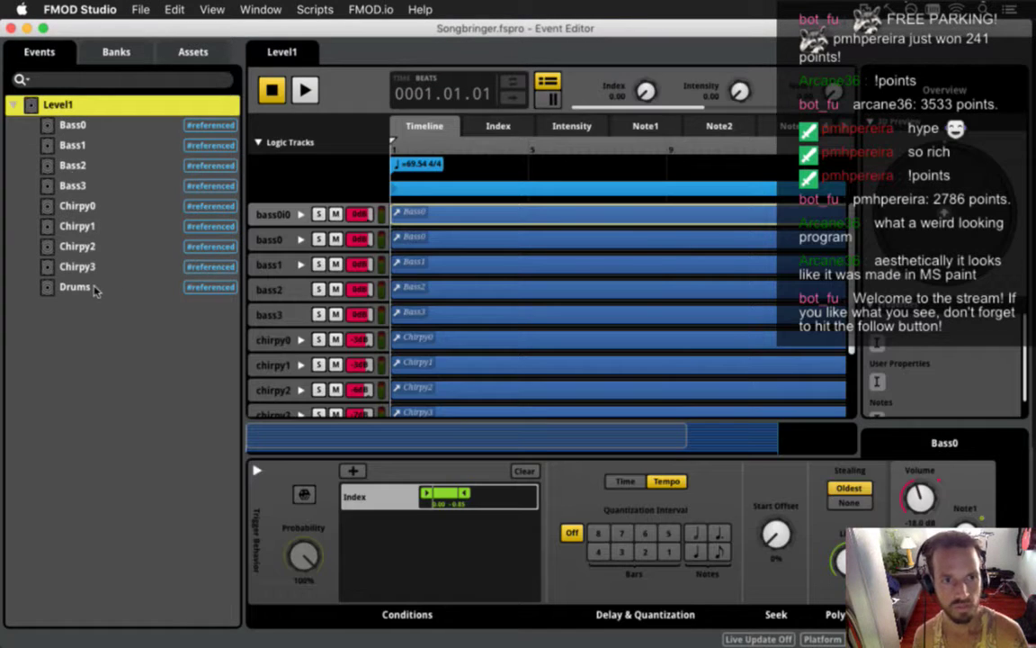
pyautogui.click(90, 286)
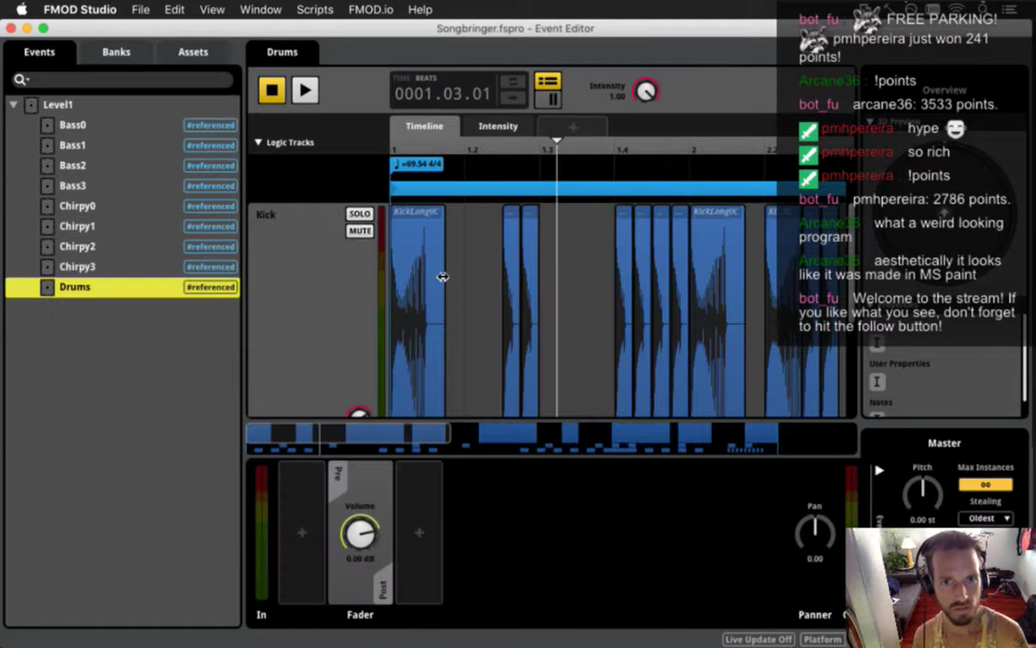
pyautogui.click(167, 52)
pyautogui.moveTo(96, 130); pyautogui.dragTo(469, 278)
pyautogui.moveTo(482, 220); pyautogui.dragTo(467, 320)
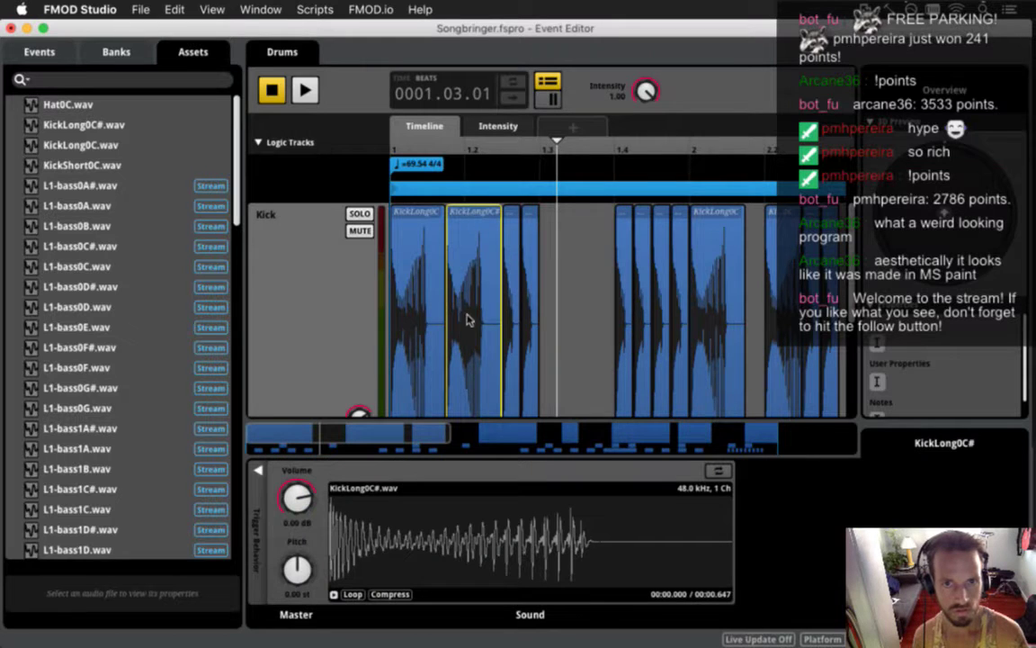
# Step: Delete the newly placed KickLong0C# instrument from the Kick track and save the project
pyautogui.scroll(-3, 466, 320)
pyautogui.scroll(3, 618, 311)
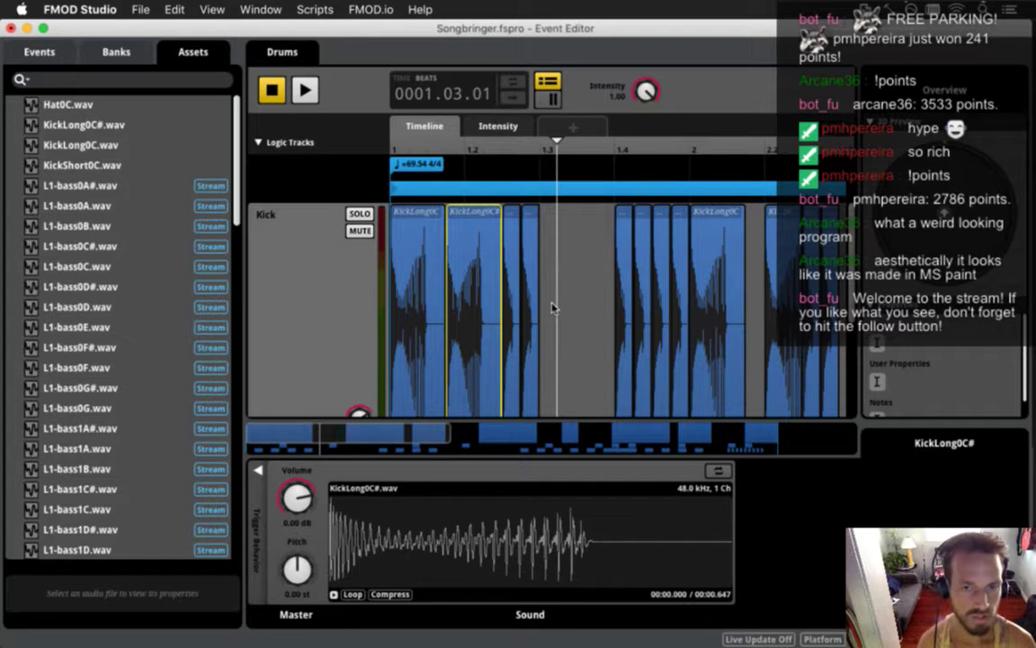
pyautogui.press('Delete')
pyautogui.press('super+s')
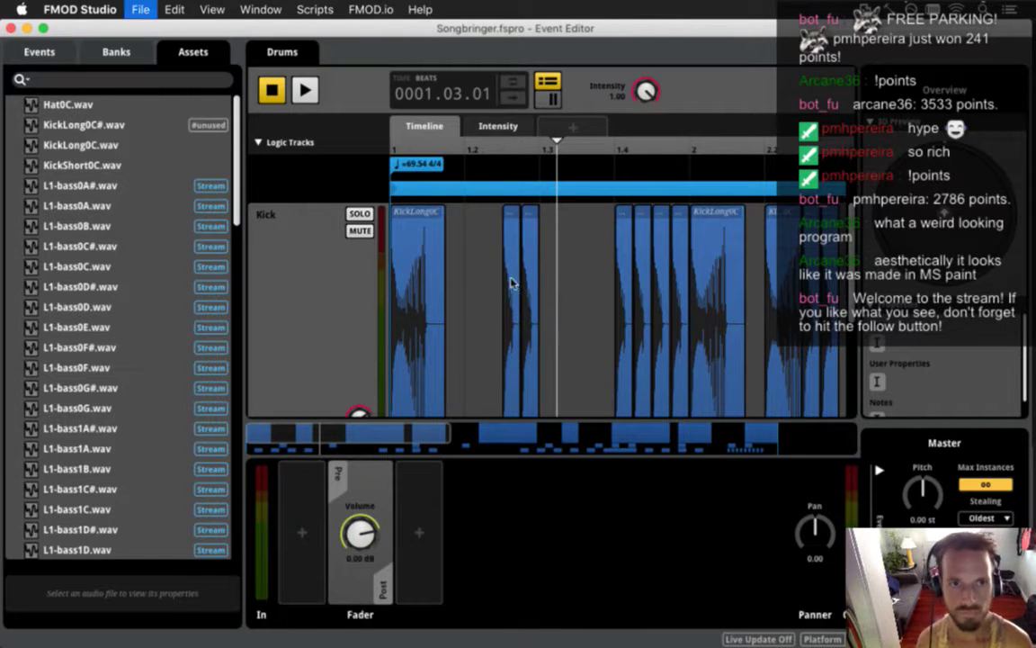
# Step: Switch to Ableton Live and transpose the first note of the kick clip down to B0
pyautogui.press('super+Tab')
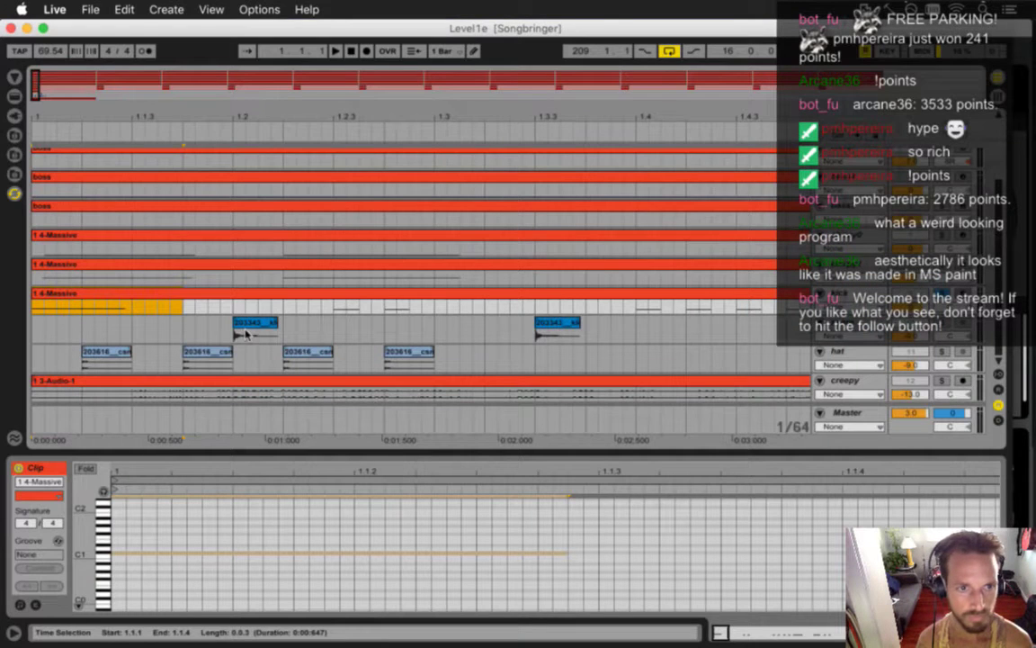
pyautogui.click(143, 535)
pyautogui.moveTo(110, 554); pyautogui.dragTo(127, 564)
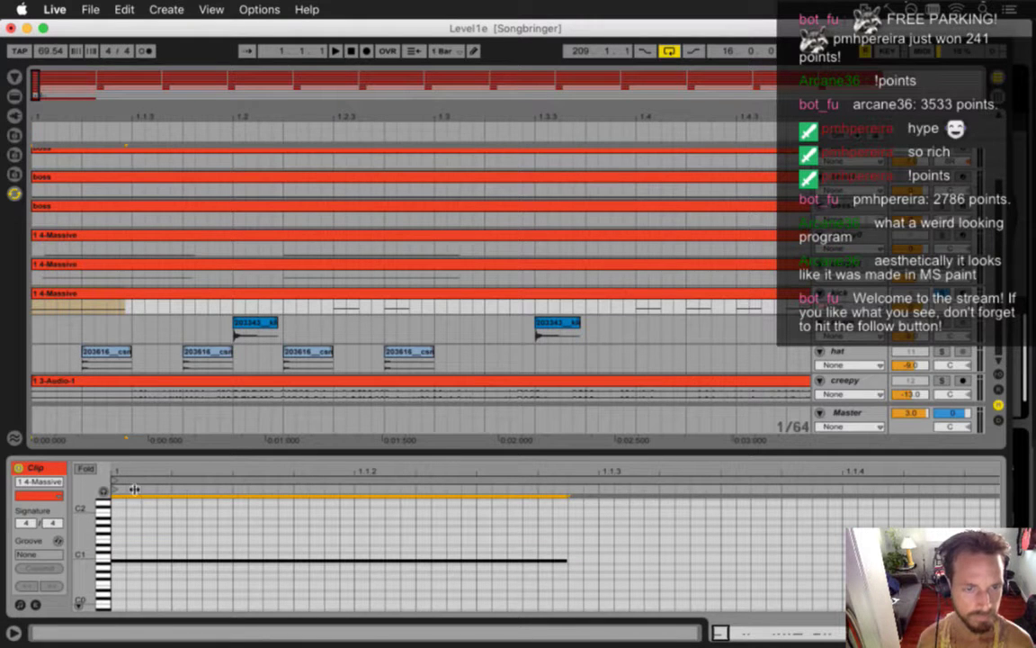
# Step: Select 1.1.1 to 1.1.4 on the kick track and export it to Assets as KickLong0B
pyautogui.click(178, 312)
pyautogui.moveTo(177, 312); pyautogui.dragTo(4, 317)
pyautogui.press('super+shift+r')
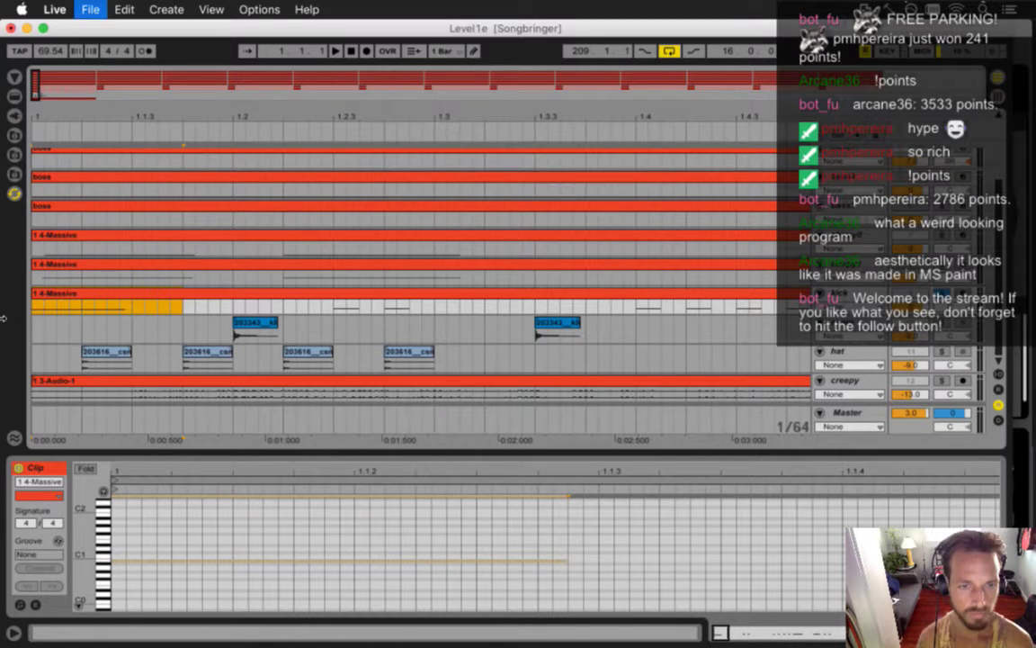
pyautogui.press('Return')
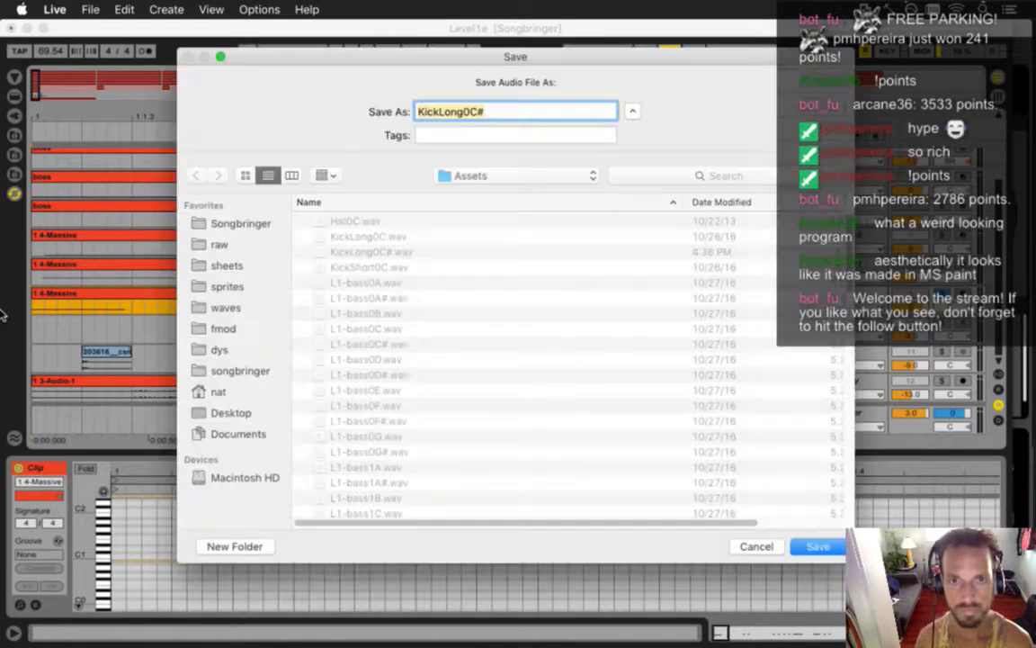
pyautogui.press('Right')
pyautogui.press('BackSpace')
pyautogui.press('BackSpace')
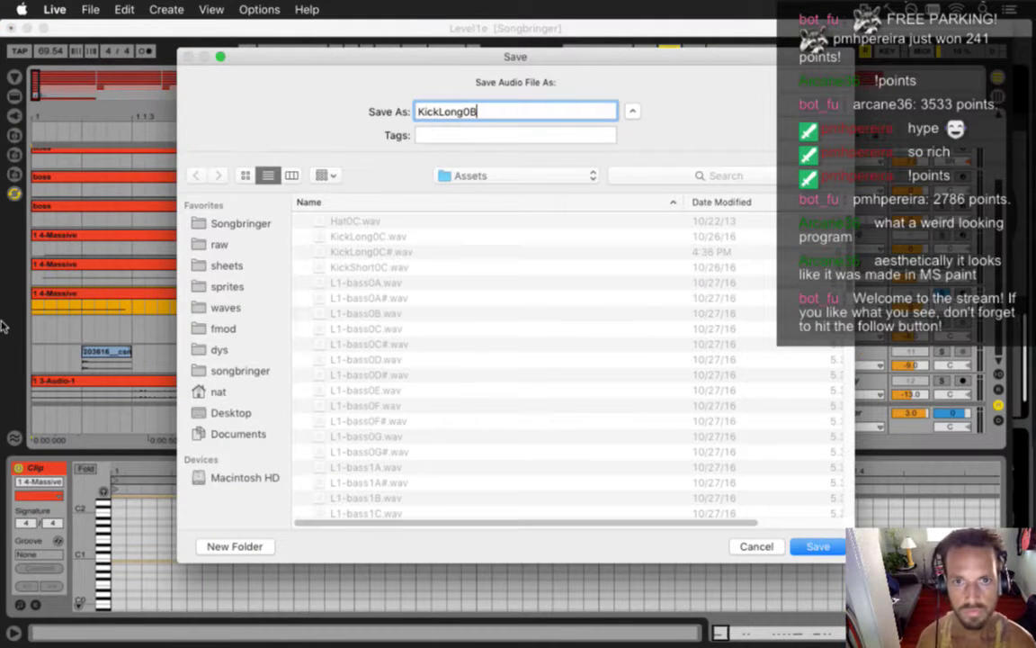
pyautogui.press('Return')
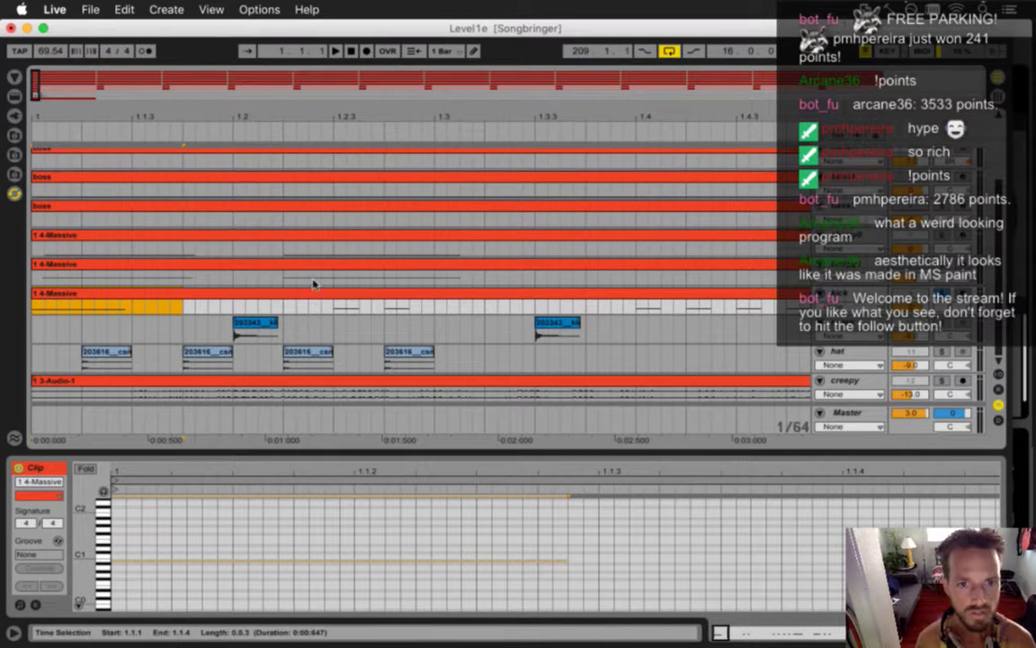
# Step: Move the first note of the kick clip back to C1
pyautogui.moveTo(392, 485); pyautogui.dragTo(395, 472)
pyautogui.click(140, 560)
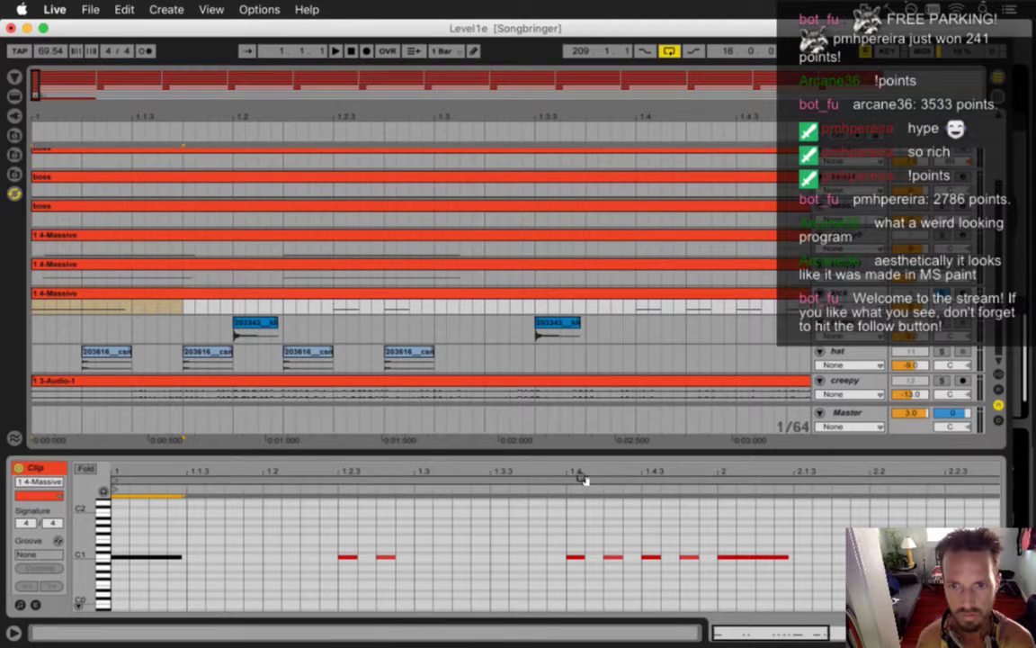
pyautogui.moveTo(583, 472); pyautogui.dragTo(584, 472)
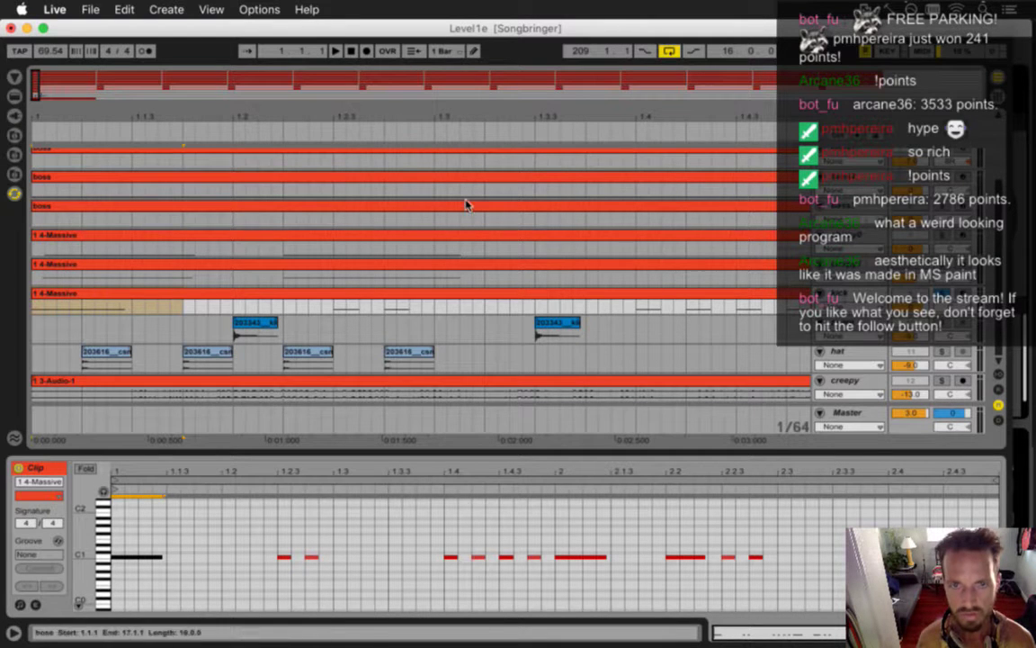
# Step: Transpose the short kick note at 2.2.4 down to B0
pyautogui.moveTo(417, 121); pyautogui.dragTo(409, 120)
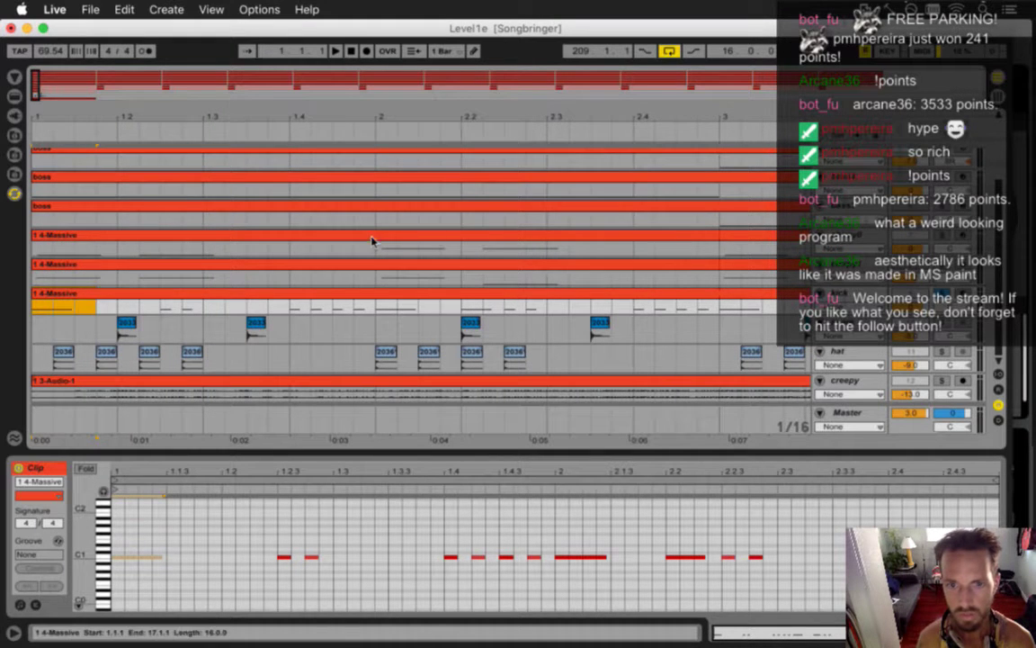
pyautogui.moveTo(528, 308); pyautogui.dragTo(560, 312)
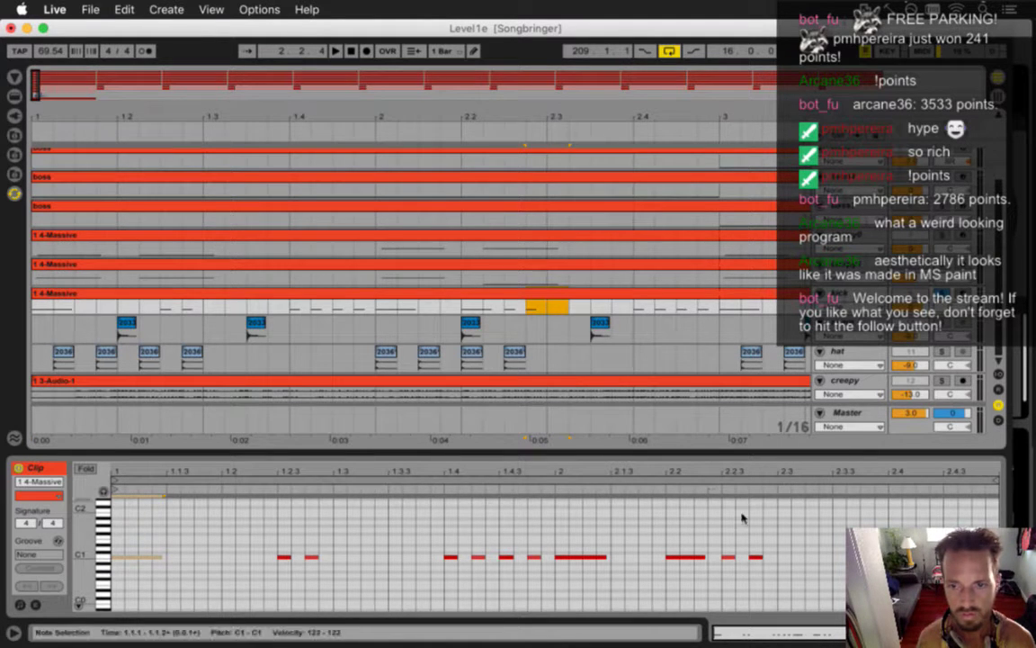
pyautogui.doubleClick(758, 558)
pyautogui.click(758, 559)
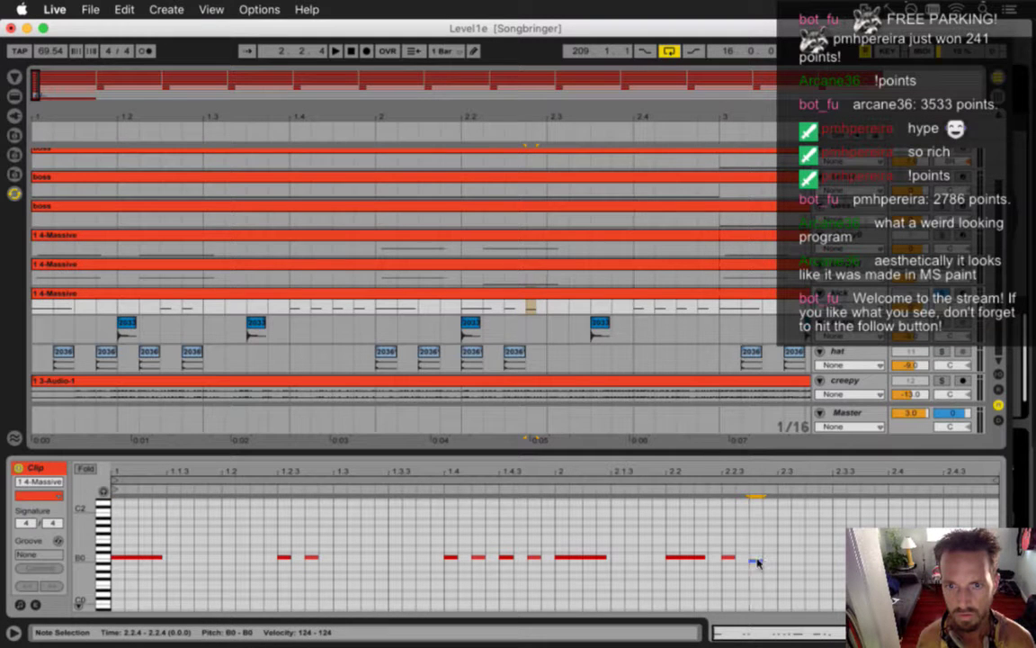
# Step: Select 2.2.4 to 2.3.2 on the kick track, play it and export it to Assets as KickShort0B
pyautogui.click(529, 308)
pyautogui.moveTo(529, 308); pyautogui.dragTo(565, 307)
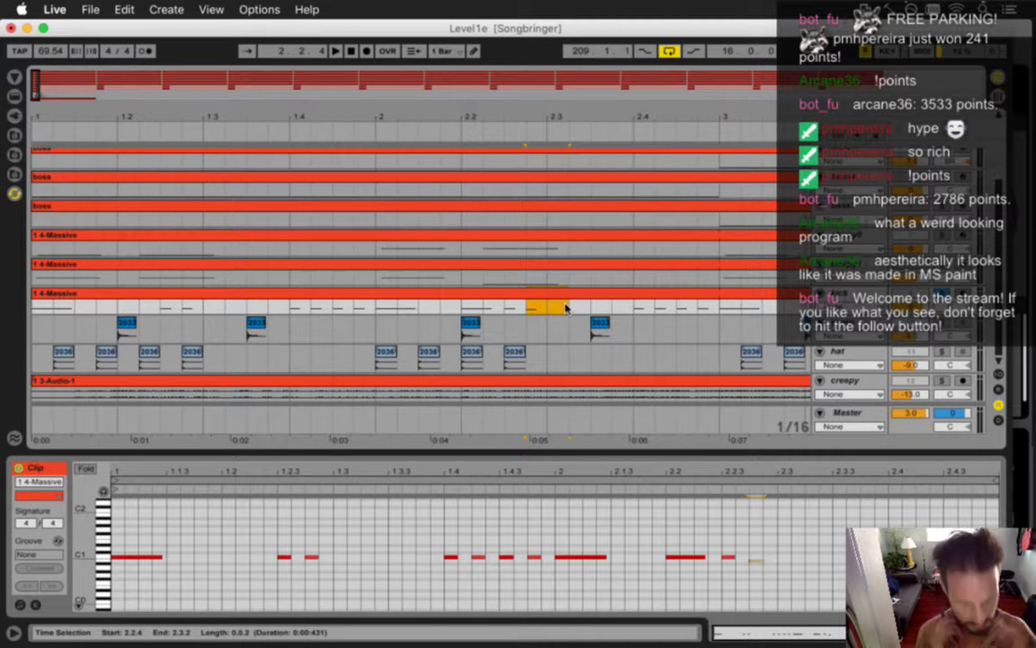
pyautogui.press('space')
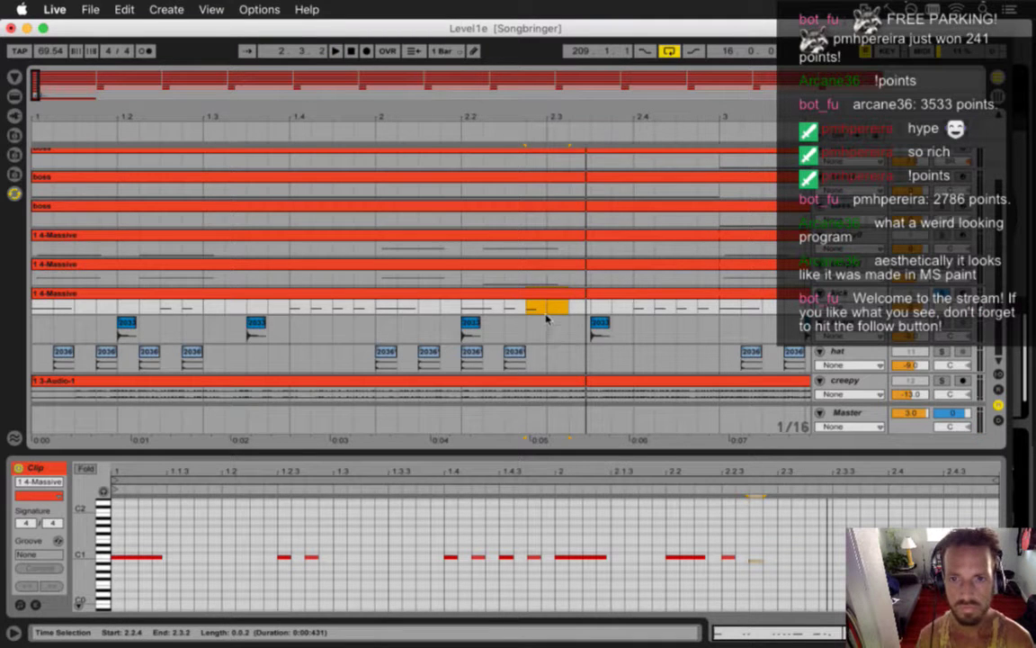
pyautogui.press('super+shift+r')
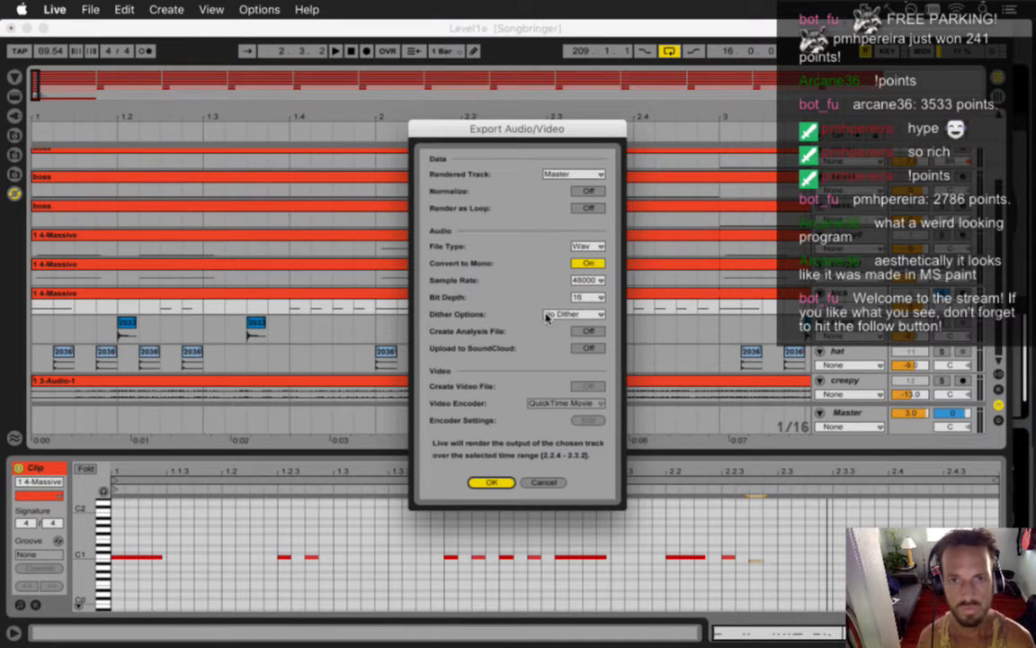
pyautogui.press('Return')
pyautogui.press('Right')
pyautogui.press('Left')
pyautogui.press('Left')
pyautogui.press('BackSpace')
pyautogui.press('BackSpace')
pyautogui.press('BackSpace')
pyautogui.press('BackSpace')
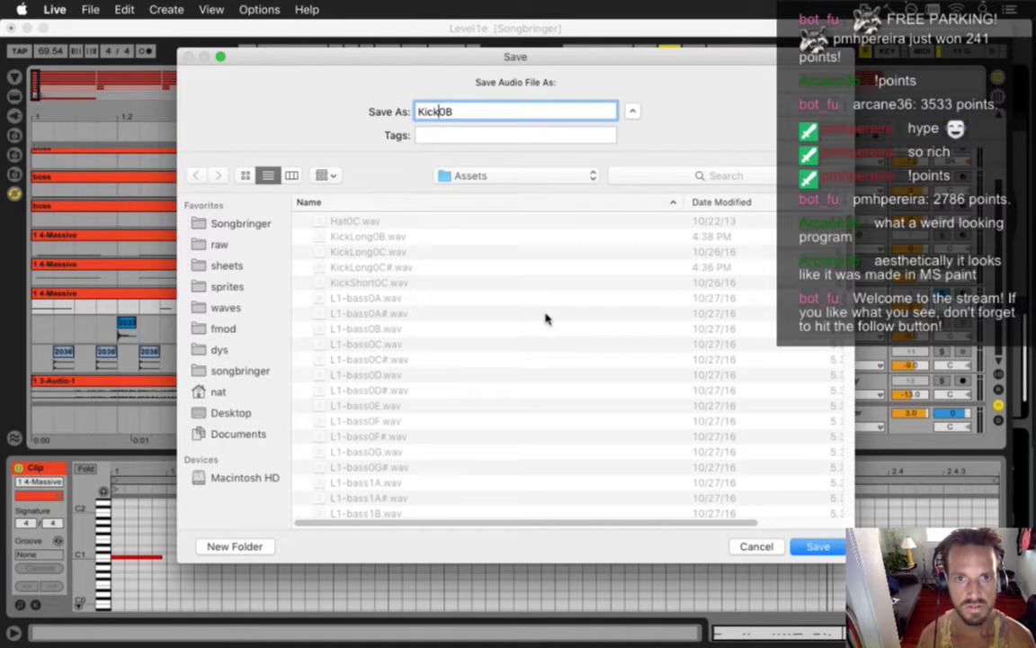
pyautogui.write('Short')
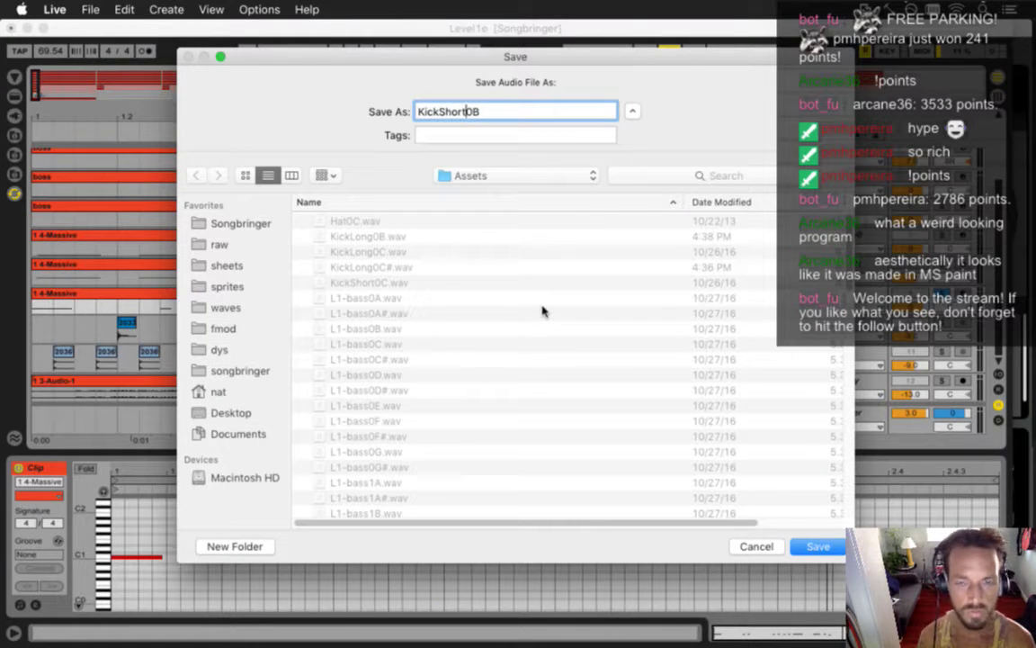
pyautogui.press('Return')
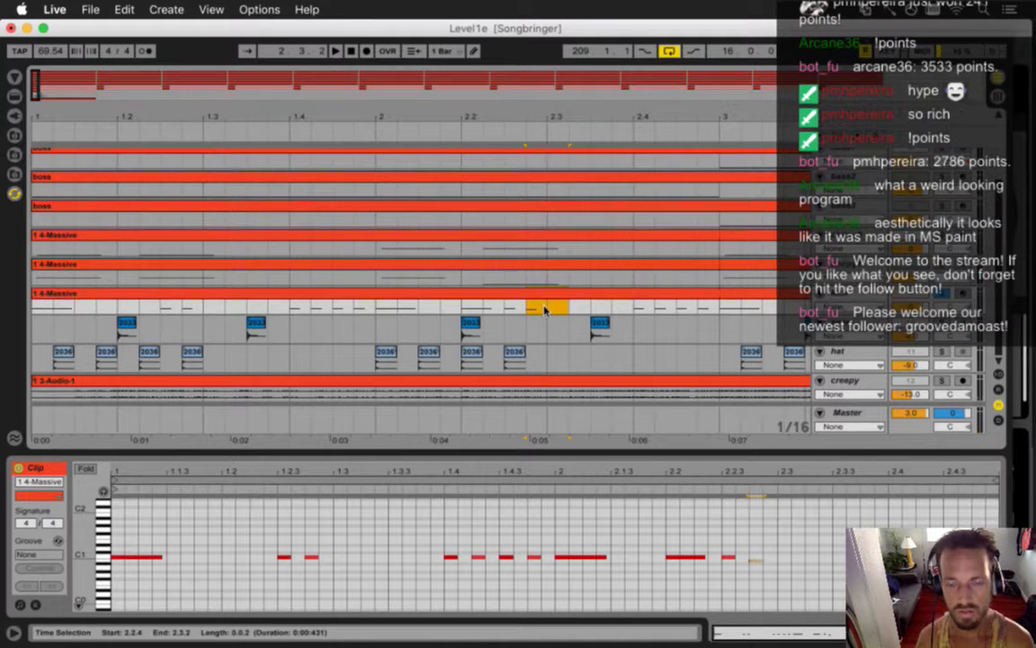
# Step: Transpose the short kick note at 2.2.4 up to C#1 and export 2.2.4 to 2.3.2 to Assets as KickShort0C#
pyautogui.moveTo(760, 561); pyautogui.dragTo(760, 554)
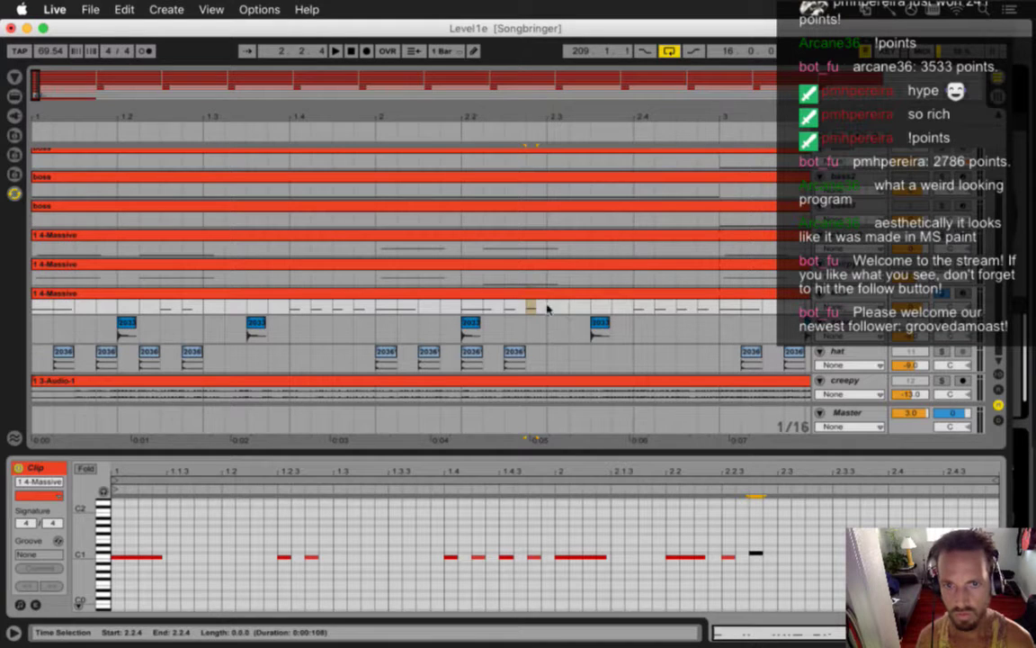
pyautogui.click(569, 309)
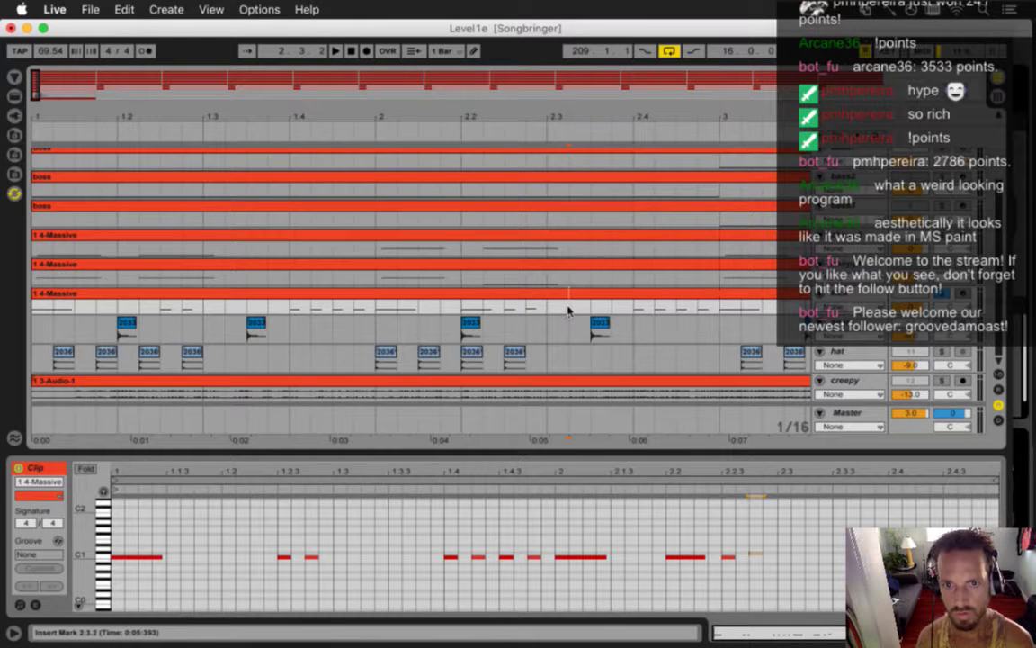
pyautogui.moveTo(569, 309); pyautogui.dragTo(528, 309)
pyautogui.press('super+shift+r')
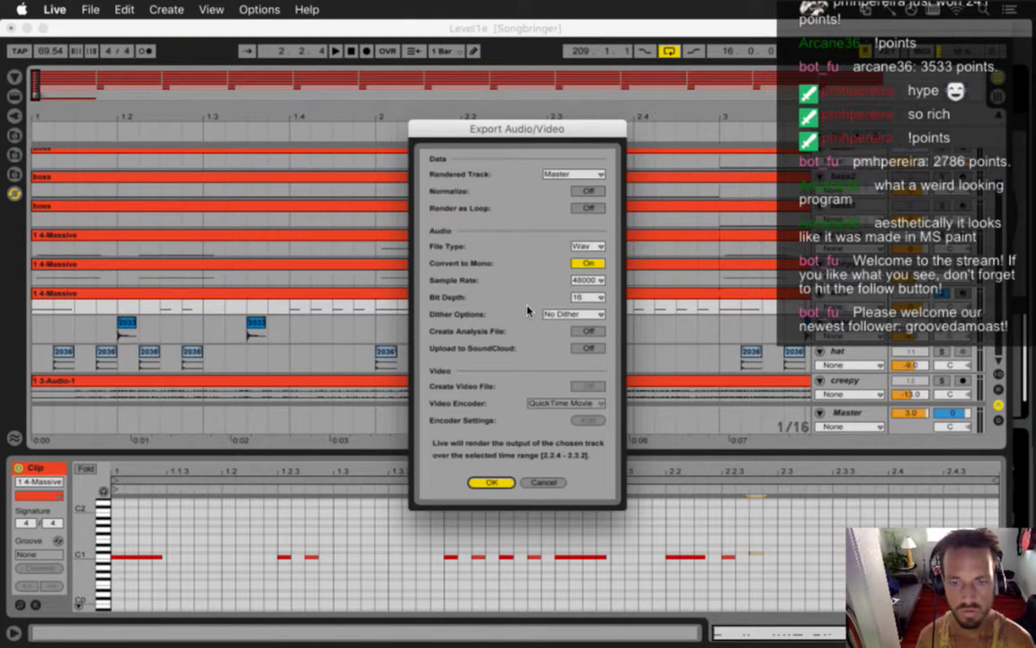
pyautogui.press('Return')
pyautogui.press('Right')
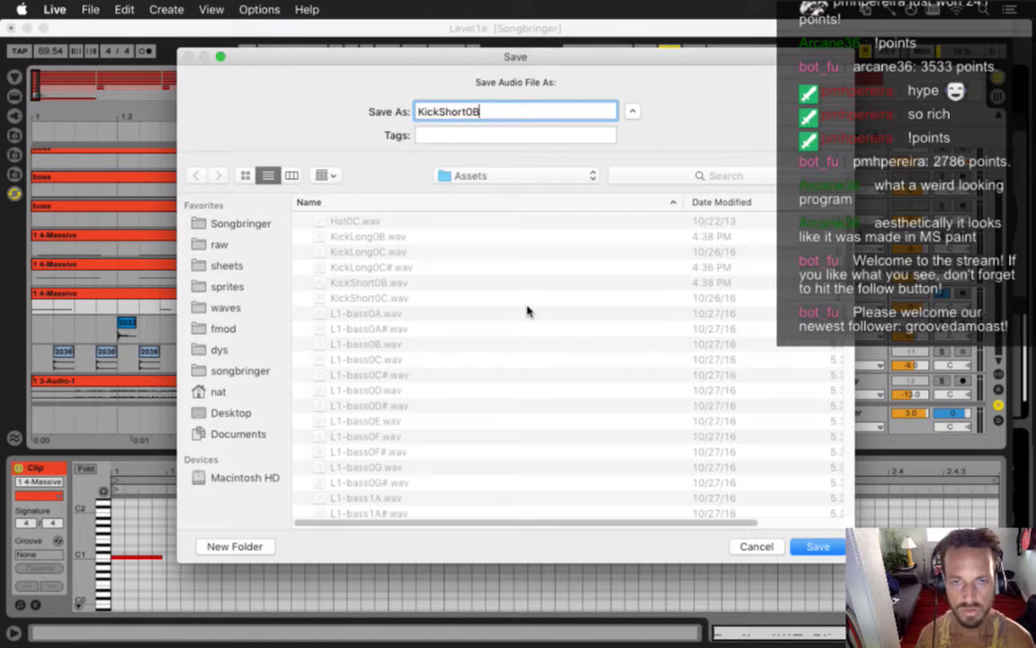
pyautogui.write('C')
pyautogui.press('Return')
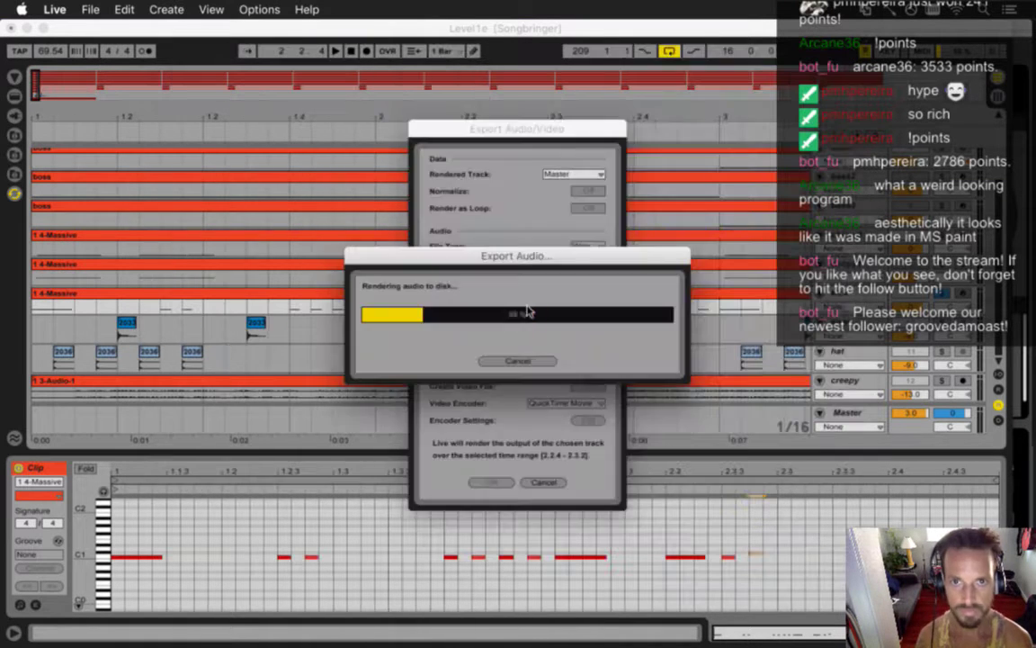
# Step: Switch to Finder, open the Assets folder inside fmod in a new window and select KickShort0C#.wav among the exported kick files
pyautogui.press('super+Tab')
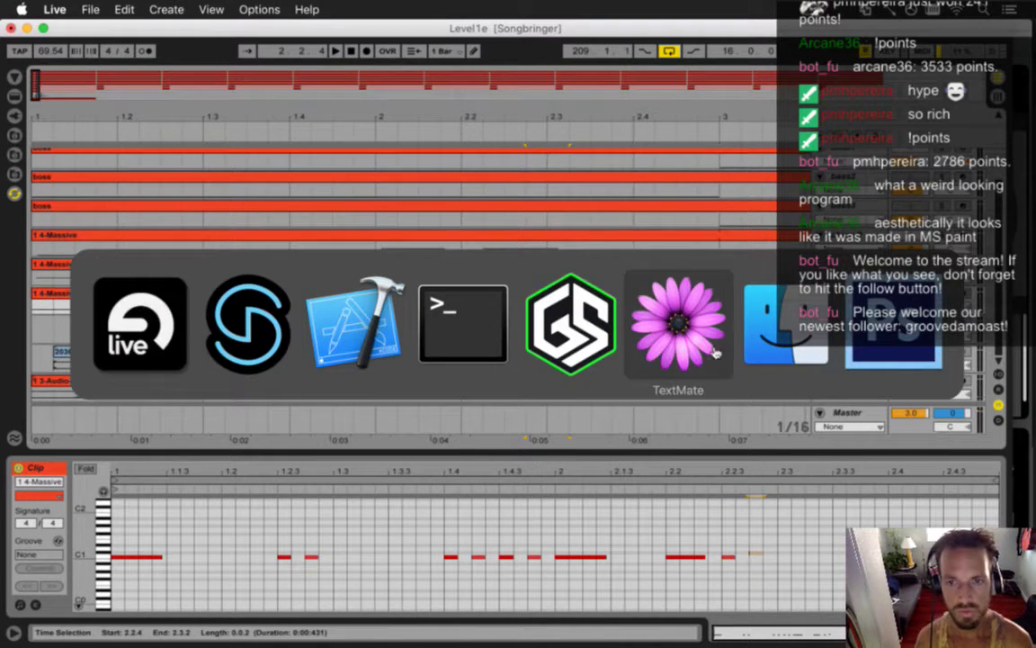
pyautogui.click(754, 340)
pyautogui.press('super+n')
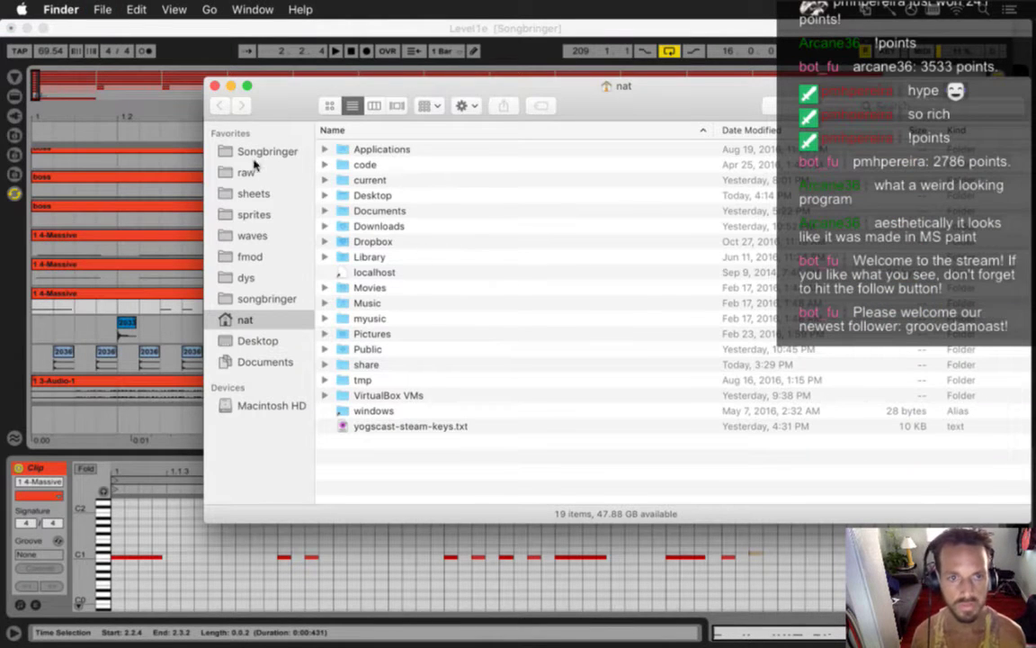
pyautogui.click(256, 153)
pyautogui.click(258, 257)
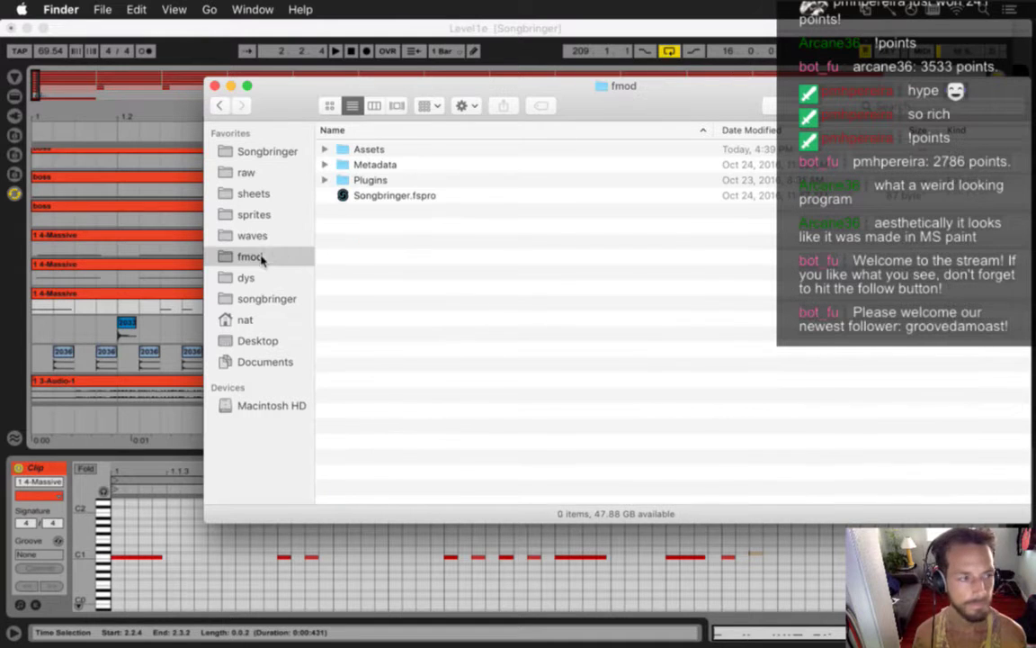
pyautogui.doubleClick(396, 150)
pyautogui.scroll(-5, 396, 154)
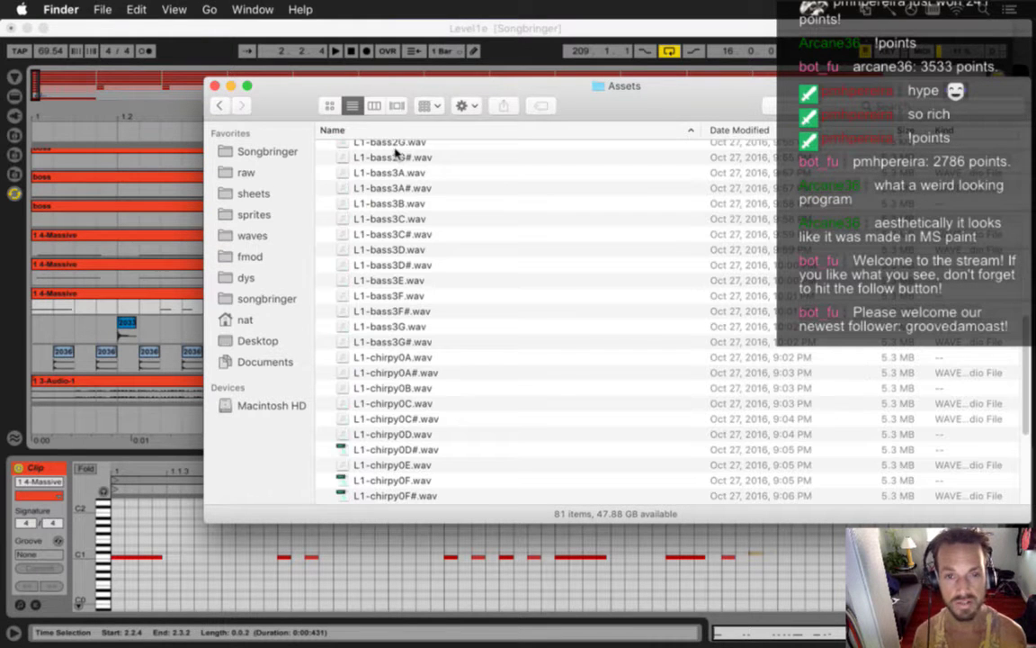
pyautogui.moveTo(763, 97); pyautogui.dragTo(739, 109)
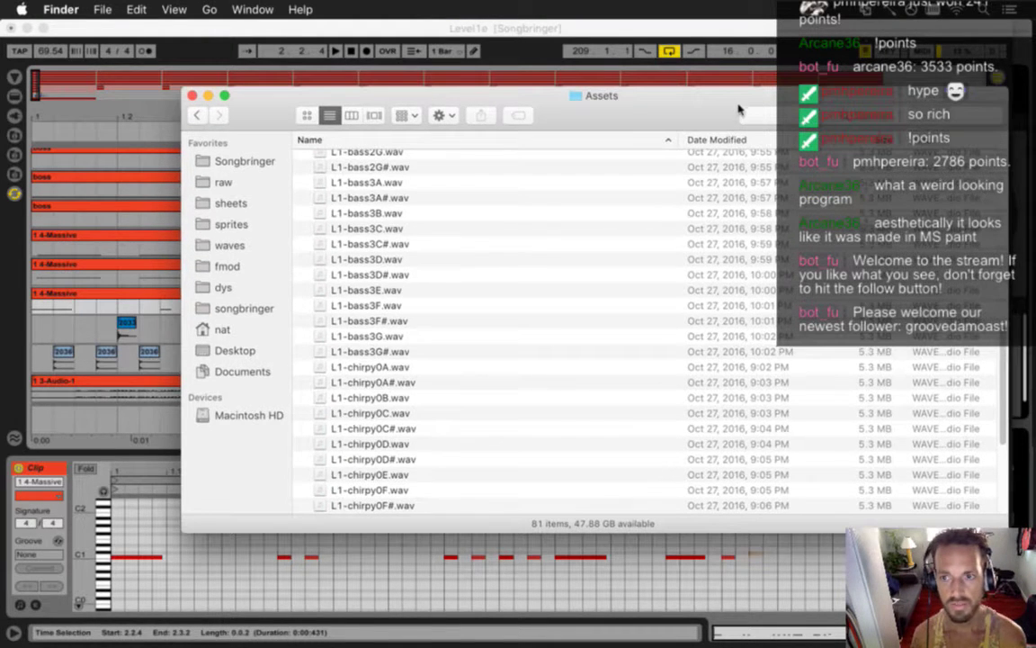
pyautogui.scroll(12, 895, 314)
pyautogui.scroll(1, 647, 311)
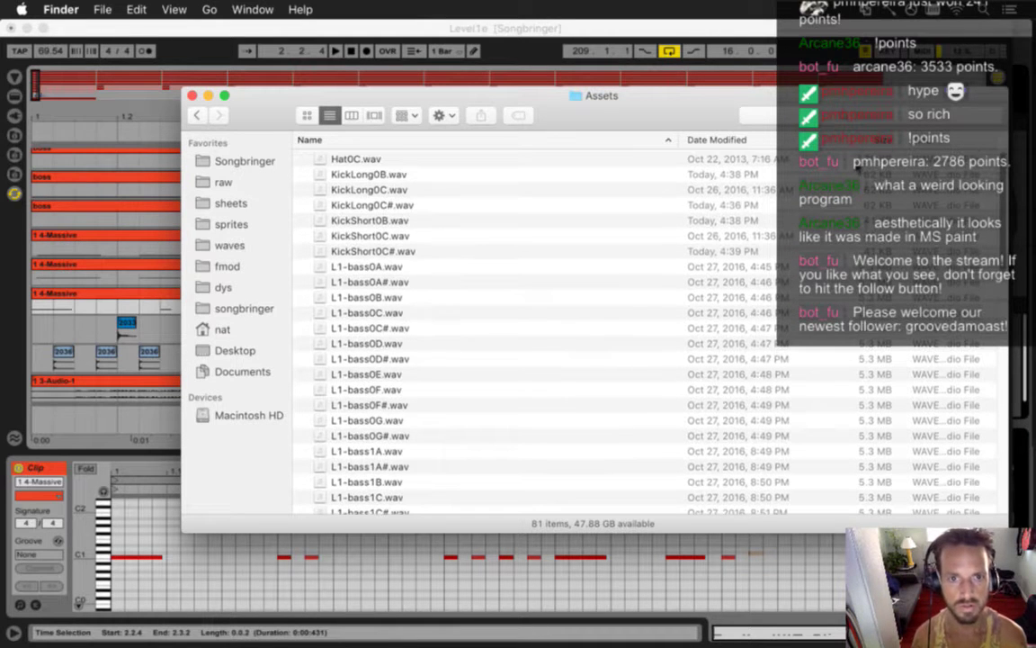
pyautogui.click(436, 249)
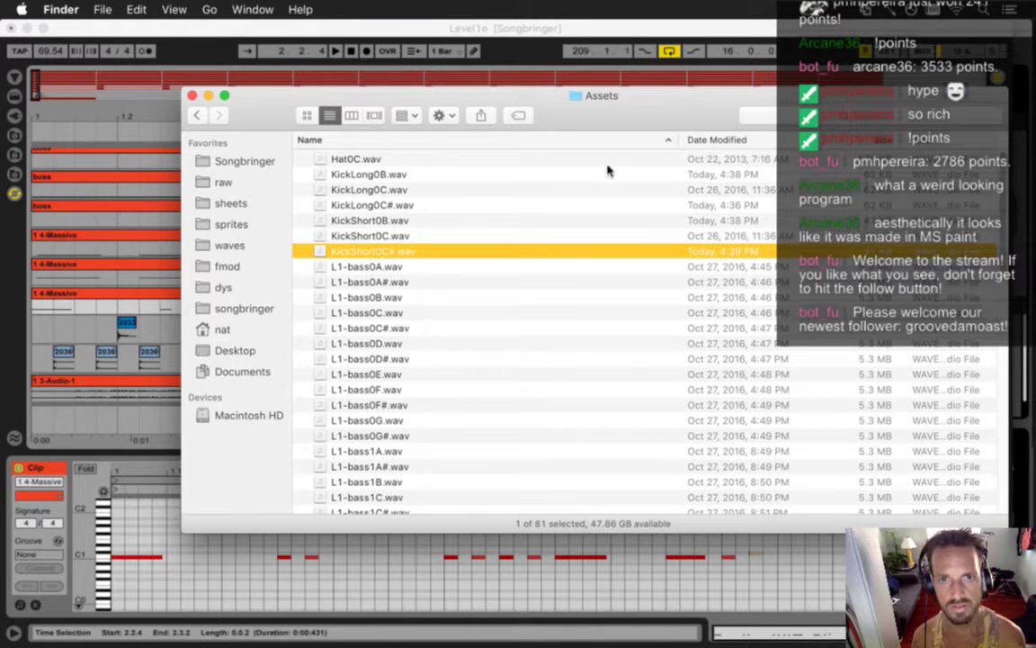
# Step: Switch back to Live, return the short kick note at 2.2.4 to C1, unsolo the kick track and save the set
pyautogui.click(463, 52)
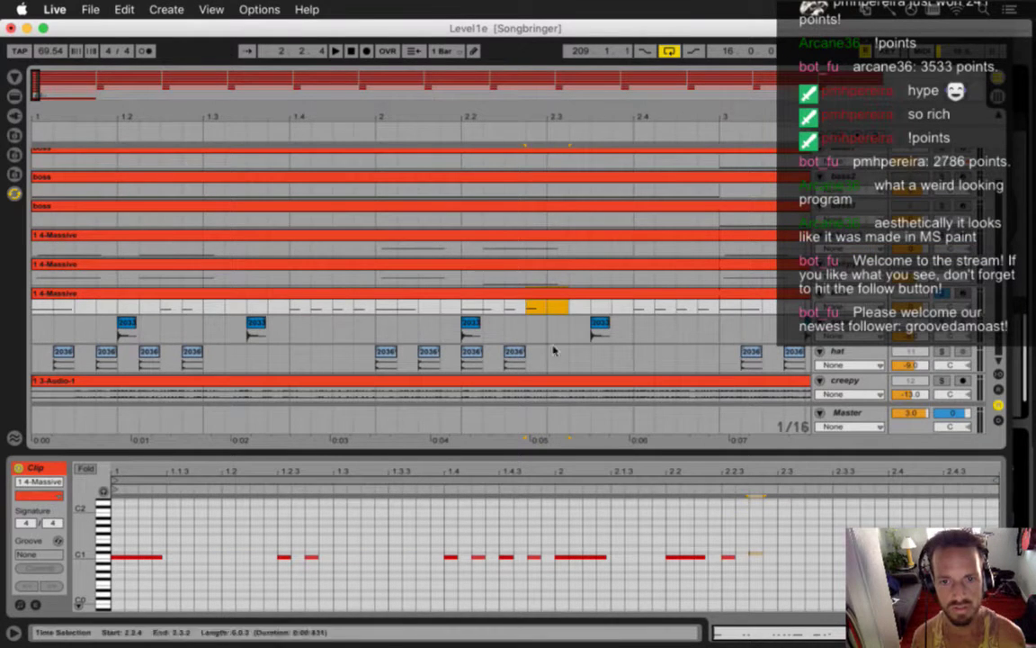
pyautogui.click(755, 554)
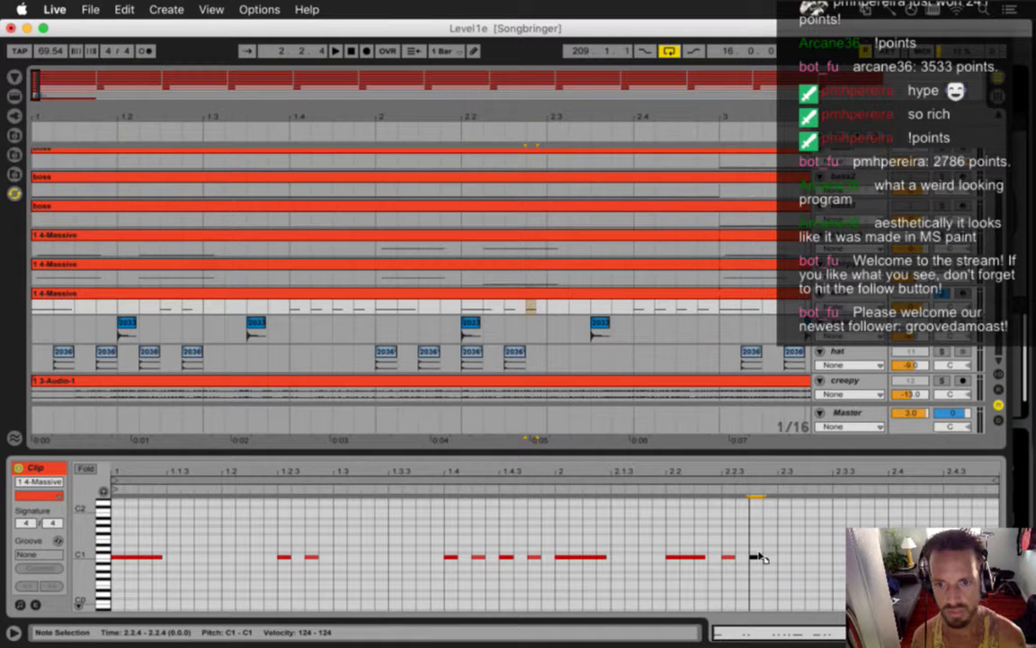
pyautogui.press('super+s')
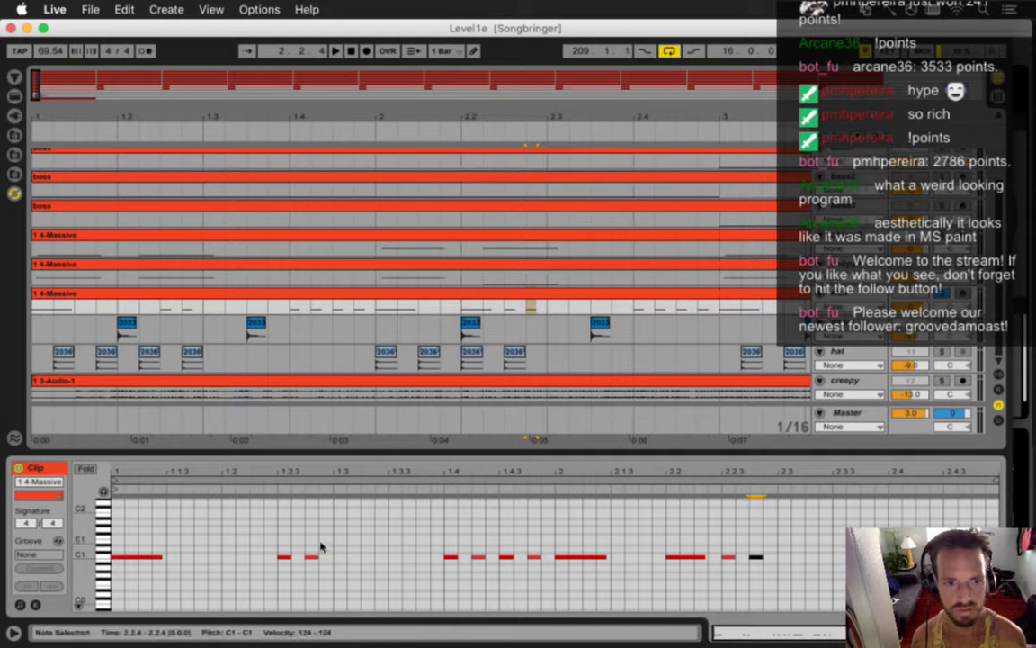
pyautogui.click(916, 308)
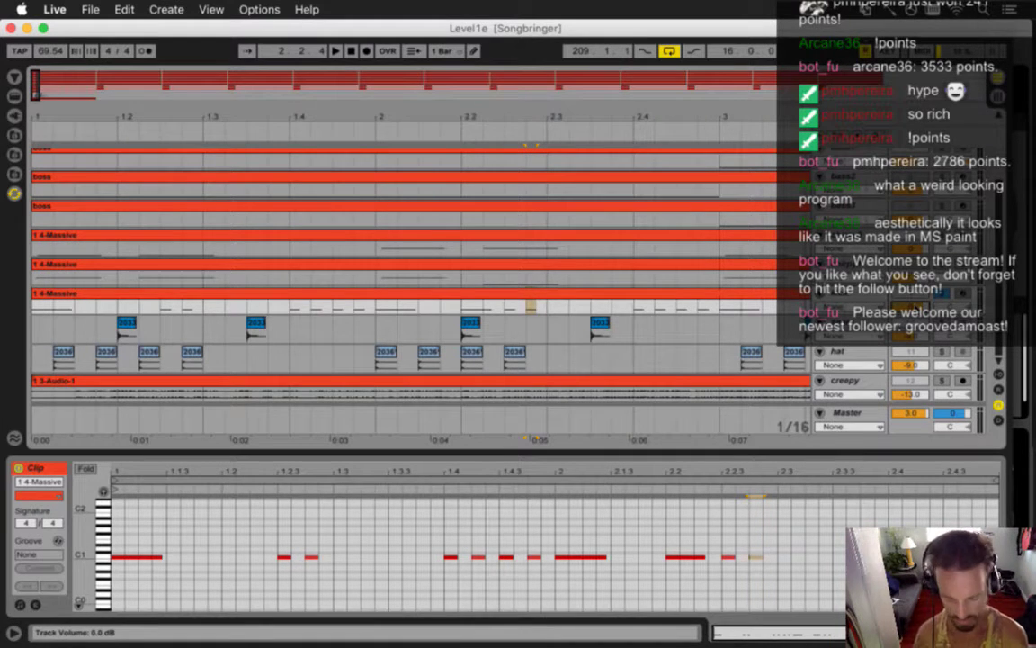
pyautogui.press('super+s')
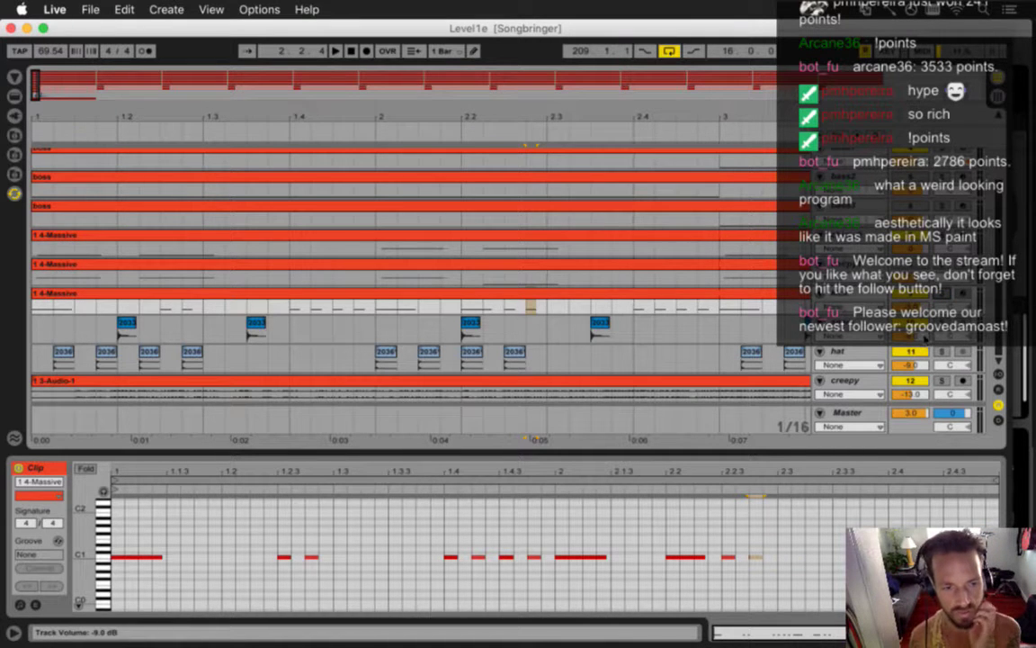
# Step: Return to the Assets folder in Finder and preview the long kick samples KickLong0B, KickLong0C and KickLong0C#
pyautogui.press('super+Tab')
pyautogui.click(333, 334)
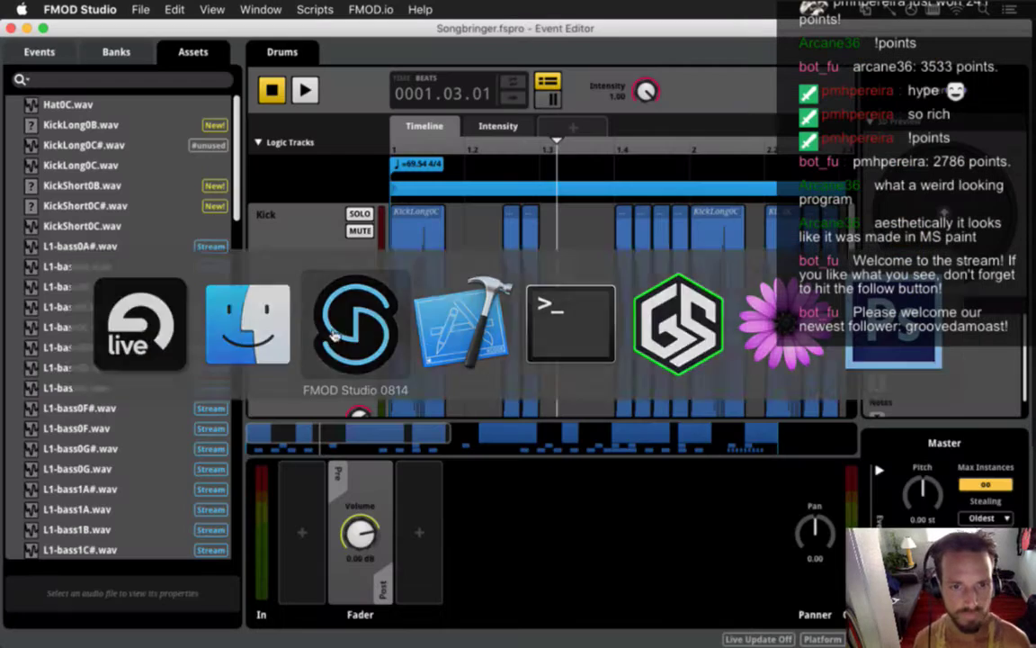
pyautogui.press('super+Tab')
pyautogui.press('Tab')
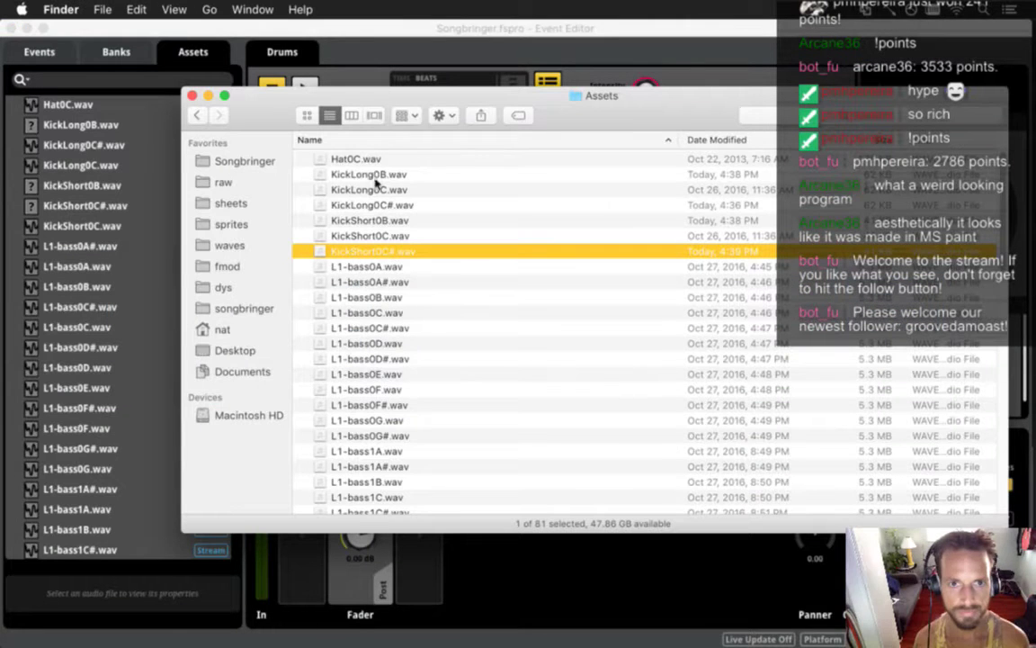
pyautogui.click(376, 176)
pyautogui.press('space')
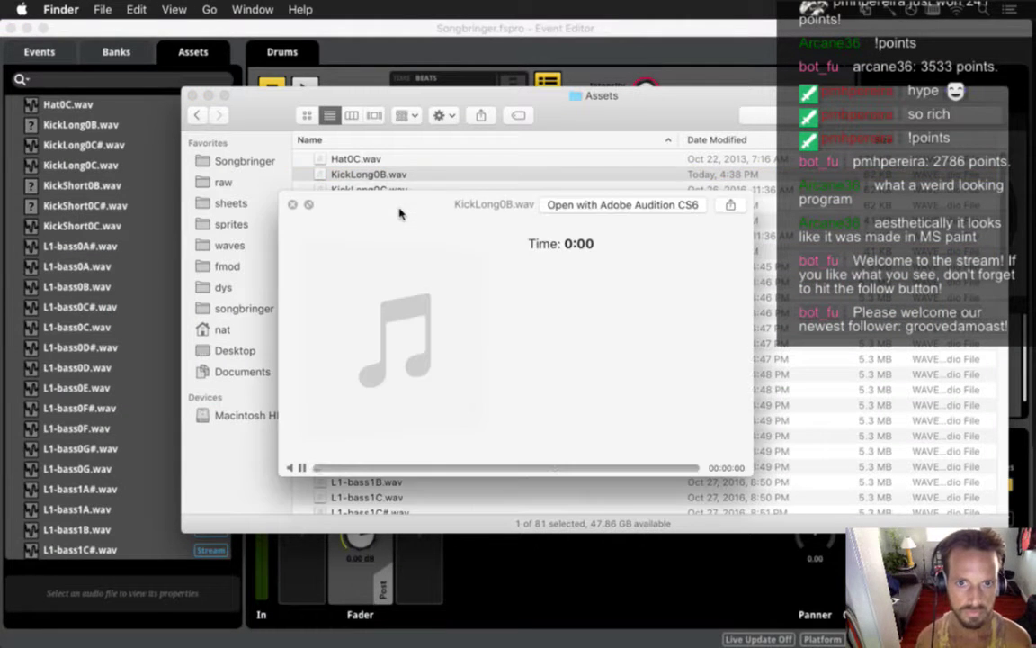
pyautogui.press('Down')
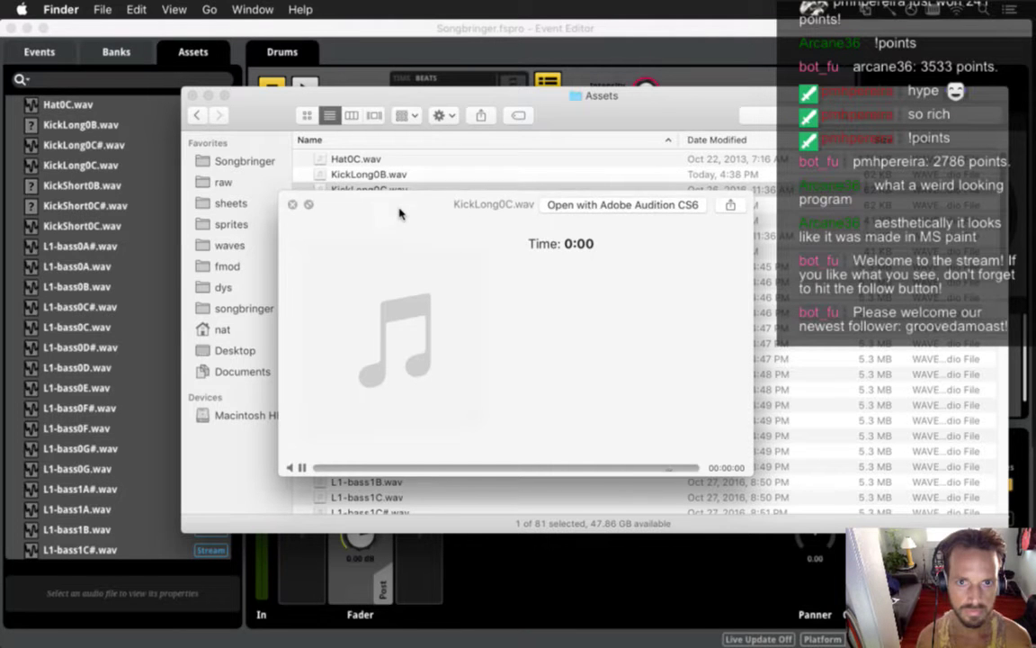
pyautogui.press('Down')
pyautogui.press('space')
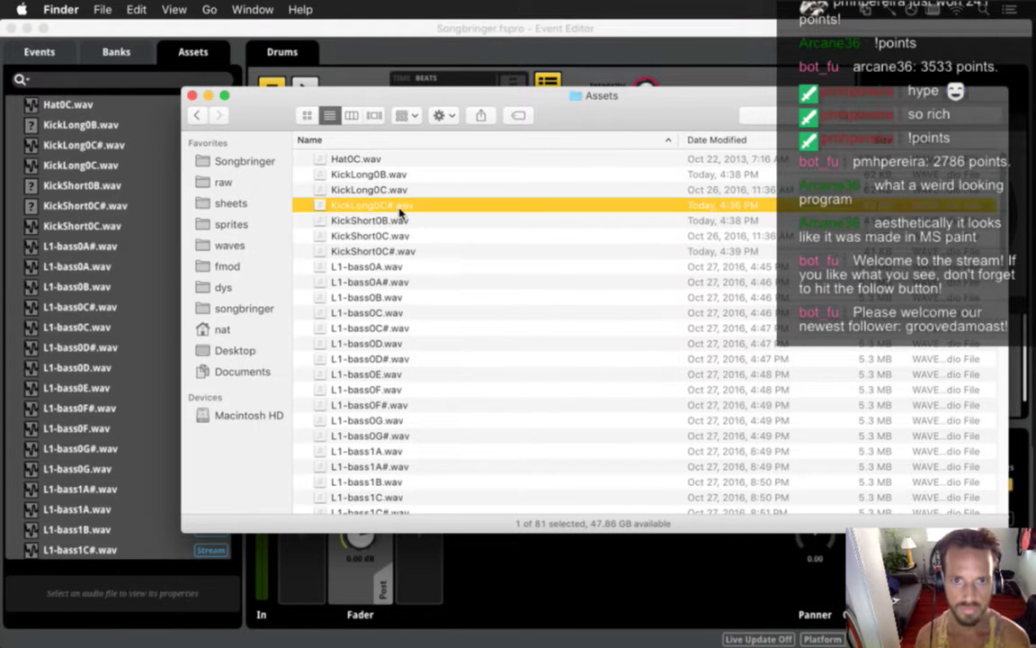
# Step: Preview the short kick samples KickShort0B, KickShort0C and KickShort0C# in the Assets folder
pyautogui.press('Down')
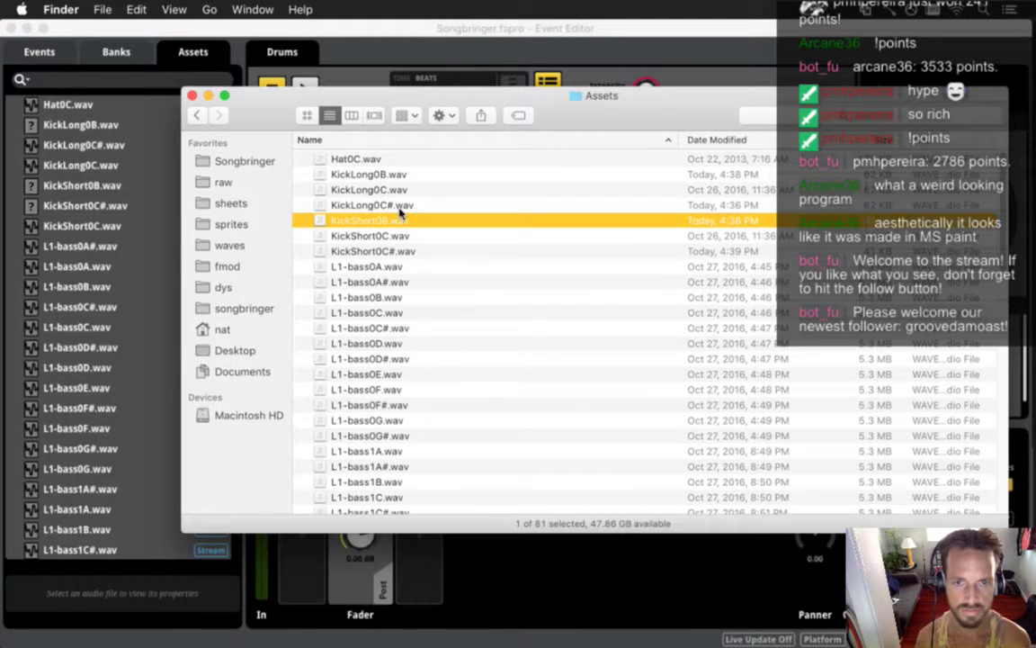
pyautogui.press('space')
pyautogui.press('Down')
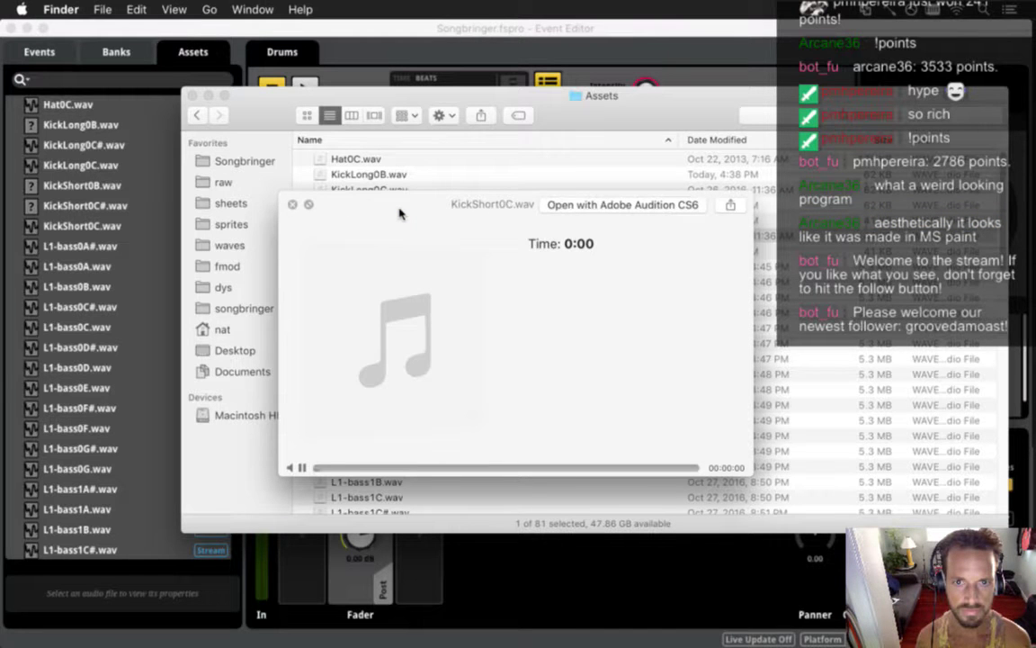
pyautogui.press('Down')
pyautogui.press('space')
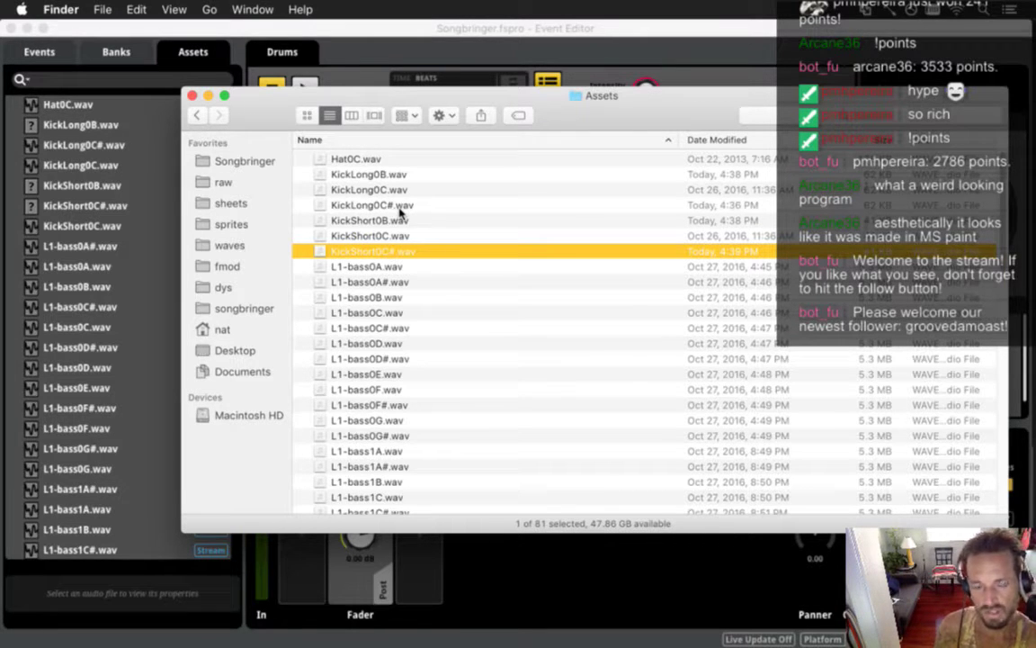
# Step: Switch to Live and solo the snare track just above the hat track
pyautogui.press('super+Tab')
pyautogui.press('super+Tab')
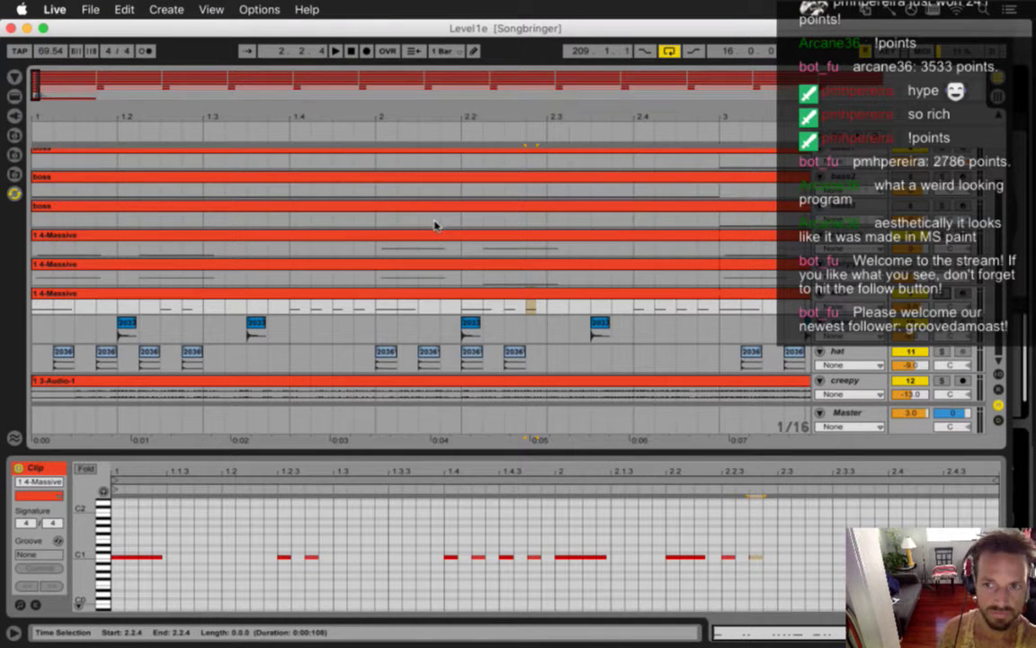
pyautogui.press('super+Tab')
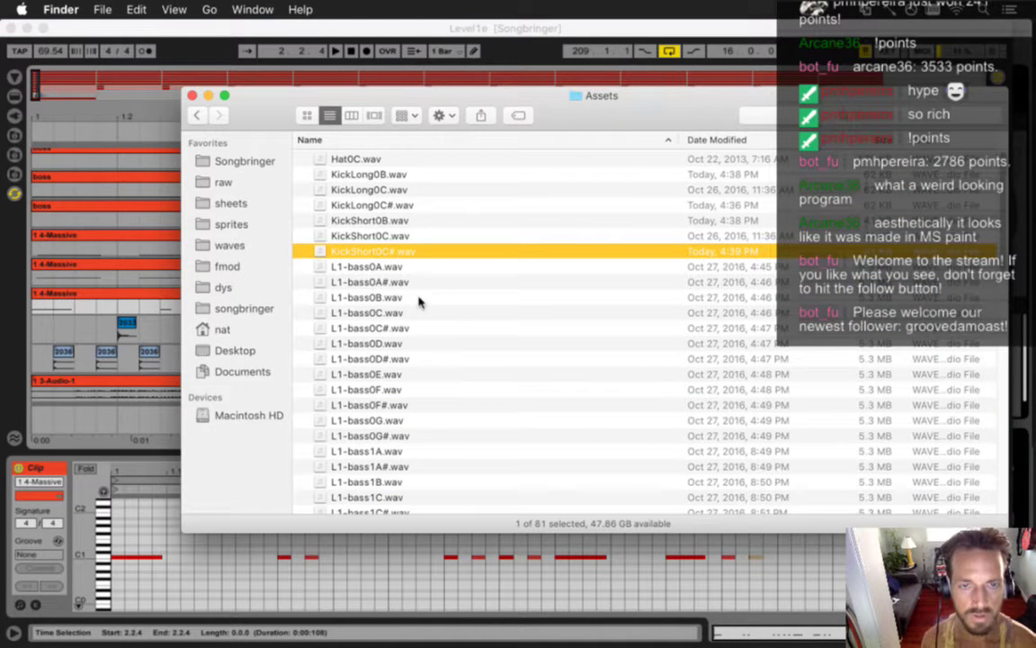
pyautogui.click(151, 29)
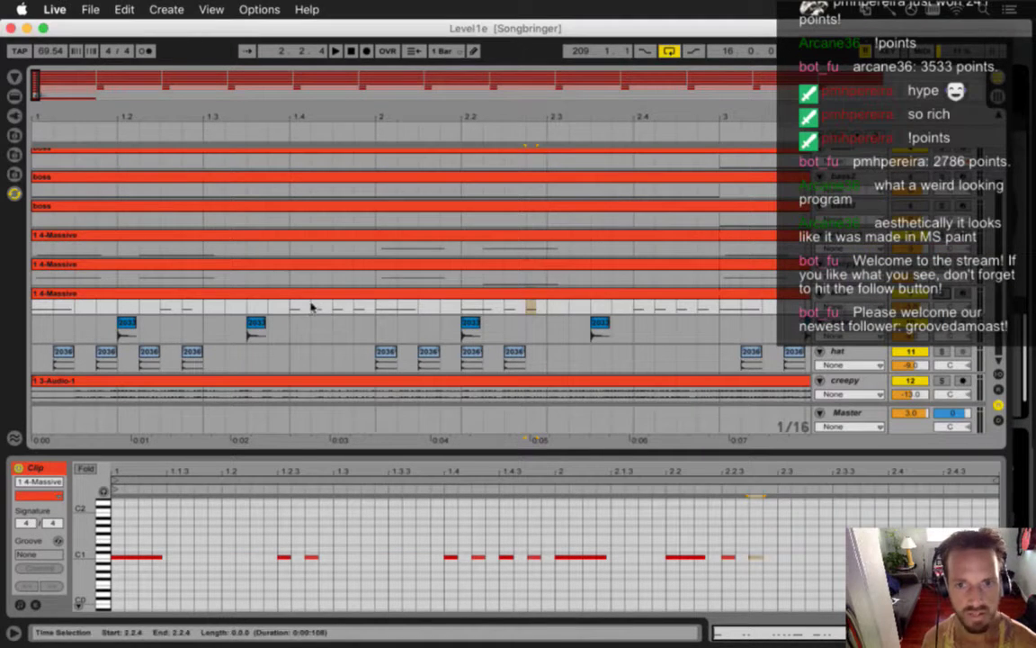
pyautogui.click(700, 340)
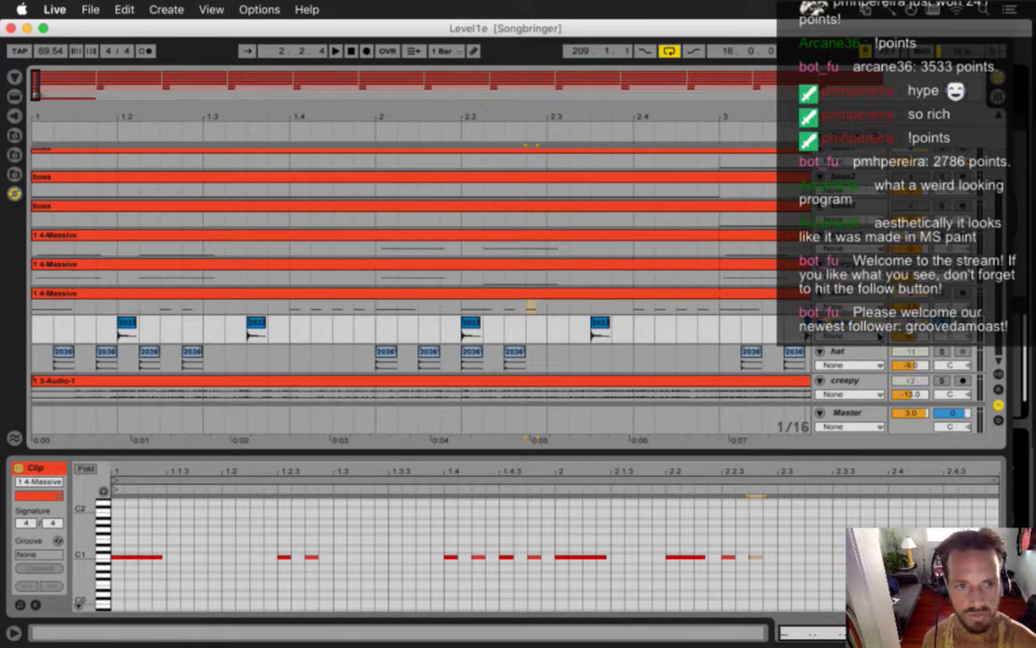
pyautogui.click(571, 357)
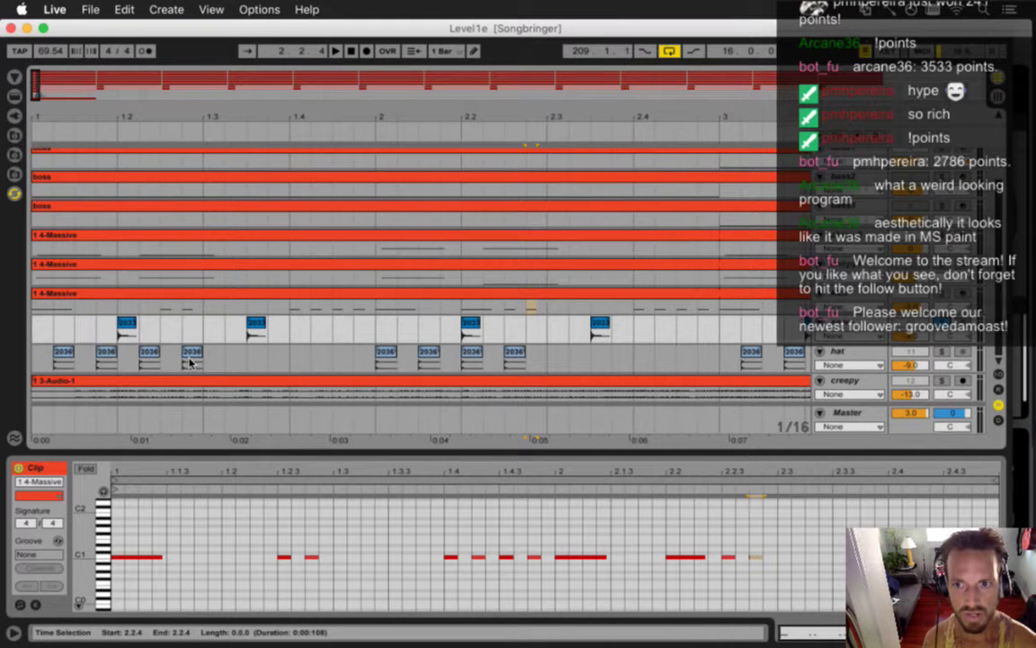
# Step: Switch to FMOD Studio and resize the Kick track of the Drums event to Smallest
pyautogui.press('super+Tab')
pyautogui.press('super+Tab')
pyautogui.press('super+Tab')
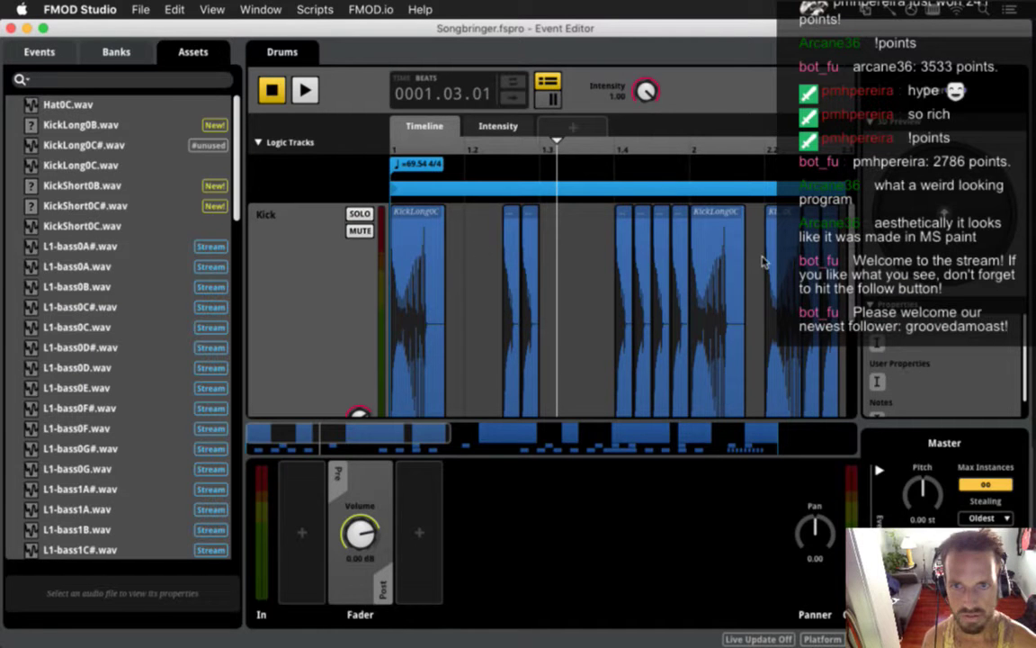
pyautogui.rightClick(301, 222)
pyautogui.moveTo(372, 341)
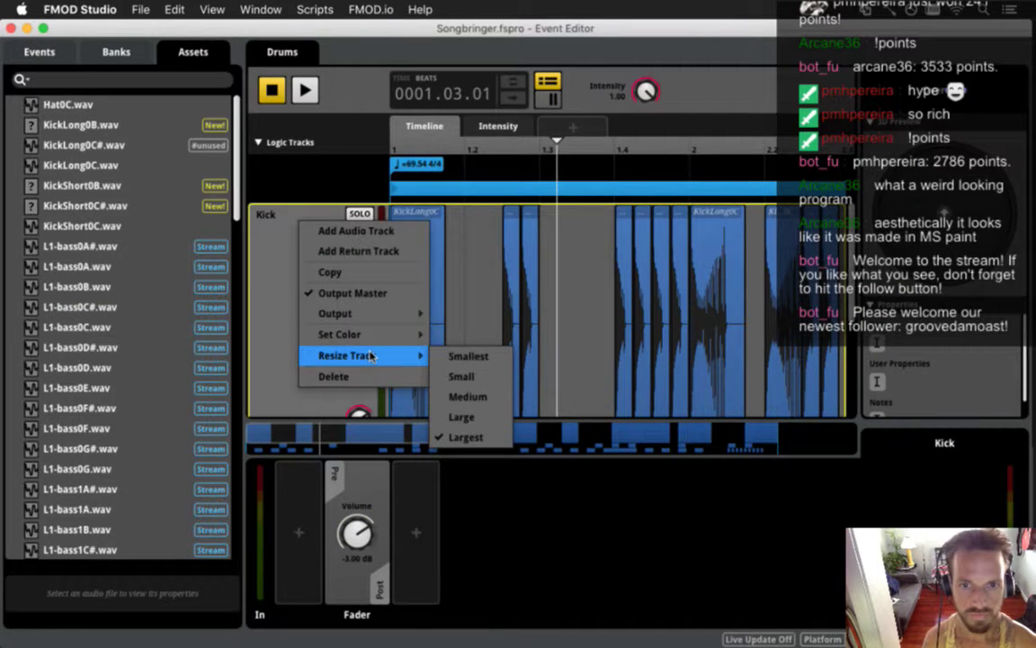
pyautogui.click(456, 357)
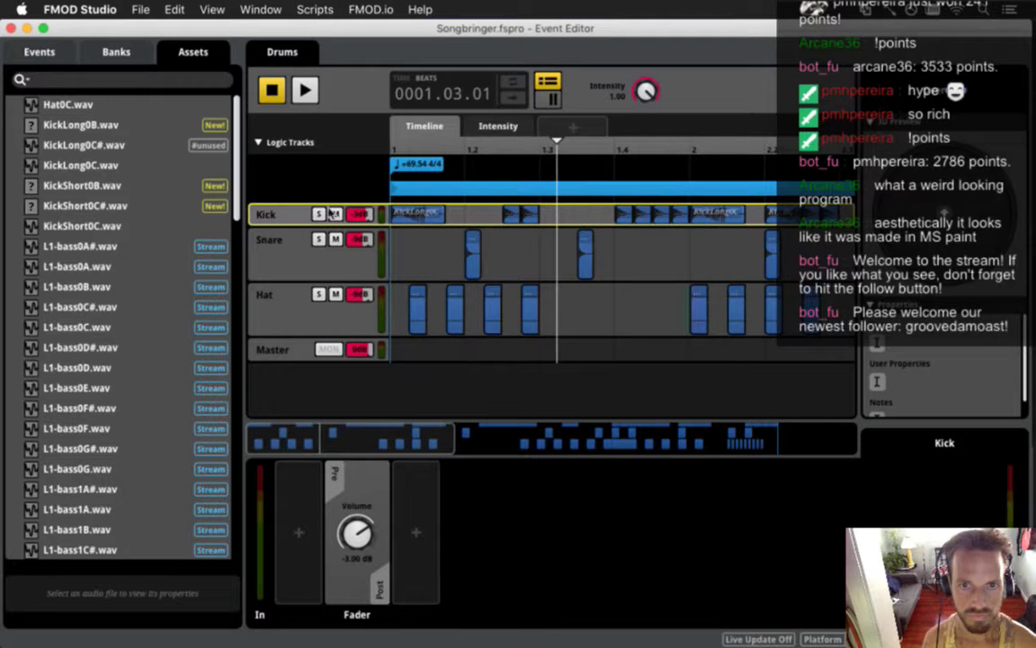
# Step: Resize the Kick track to Small
pyautogui.rightClick(295, 216)
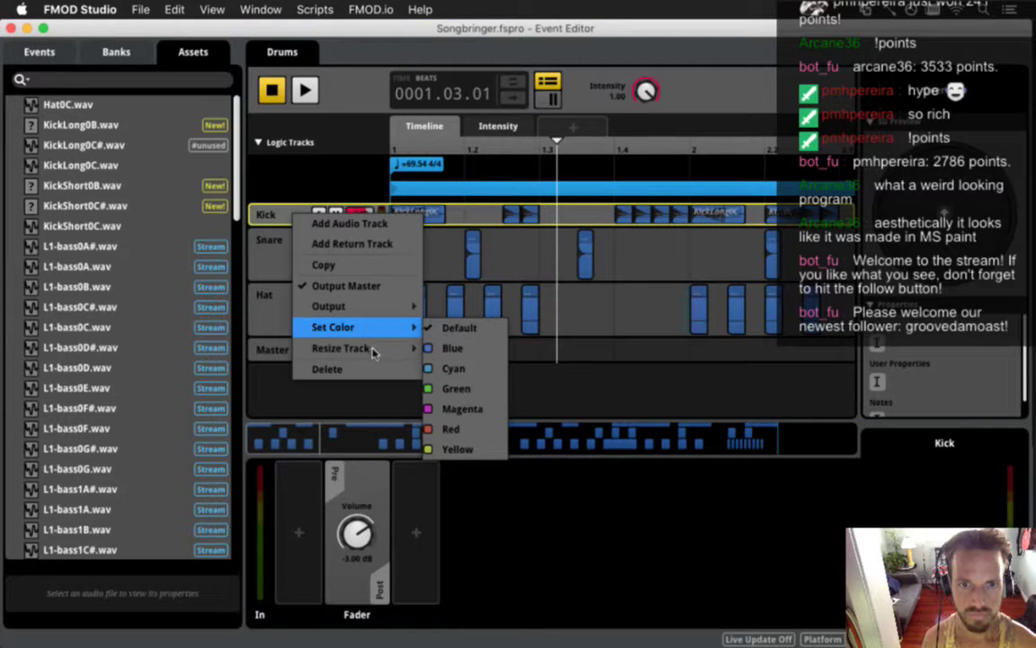
pyautogui.moveTo(377, 350)
pyautogui.click(443, 368)
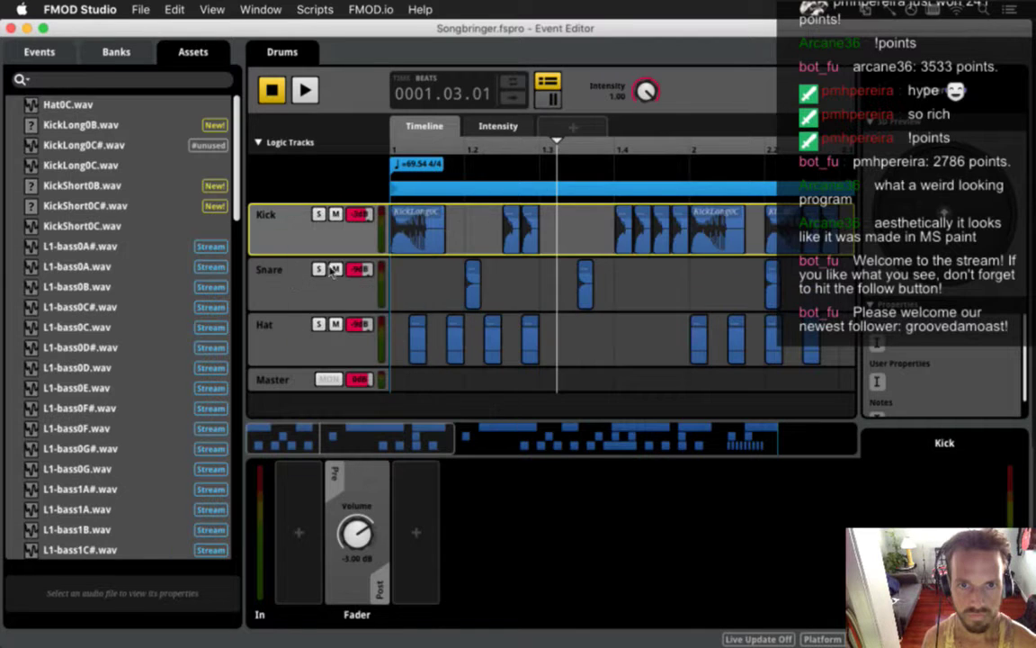
# Step: Select the Snare track of the Drums event, switch to Live and select the first snare hit from 1.2.1 to 1.2.2
pyautogui.click(289, 280)
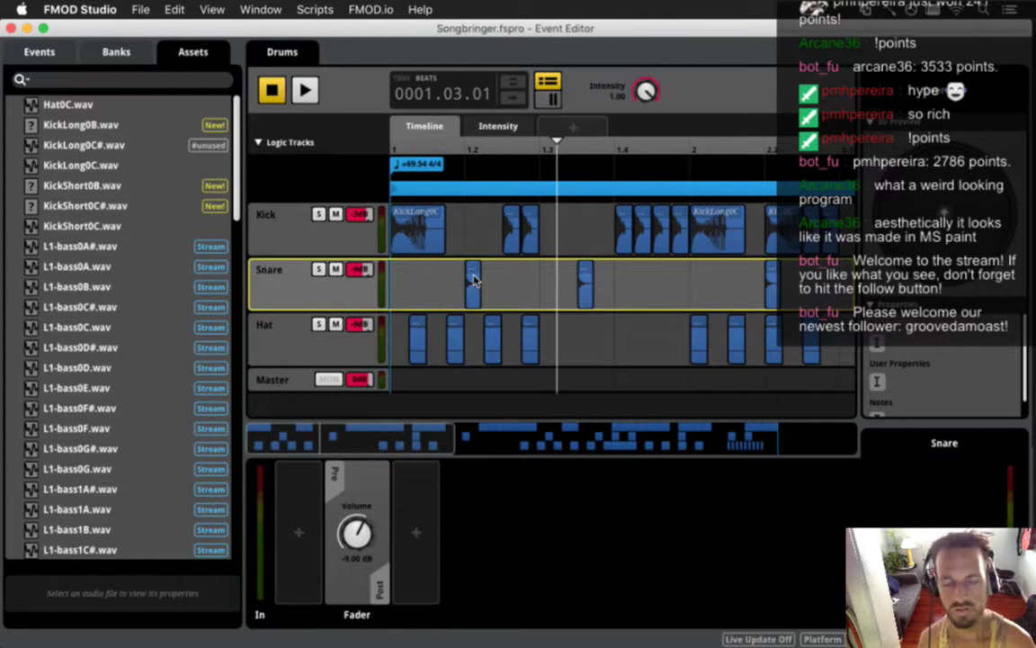
pyautogui.press('super+Tab')
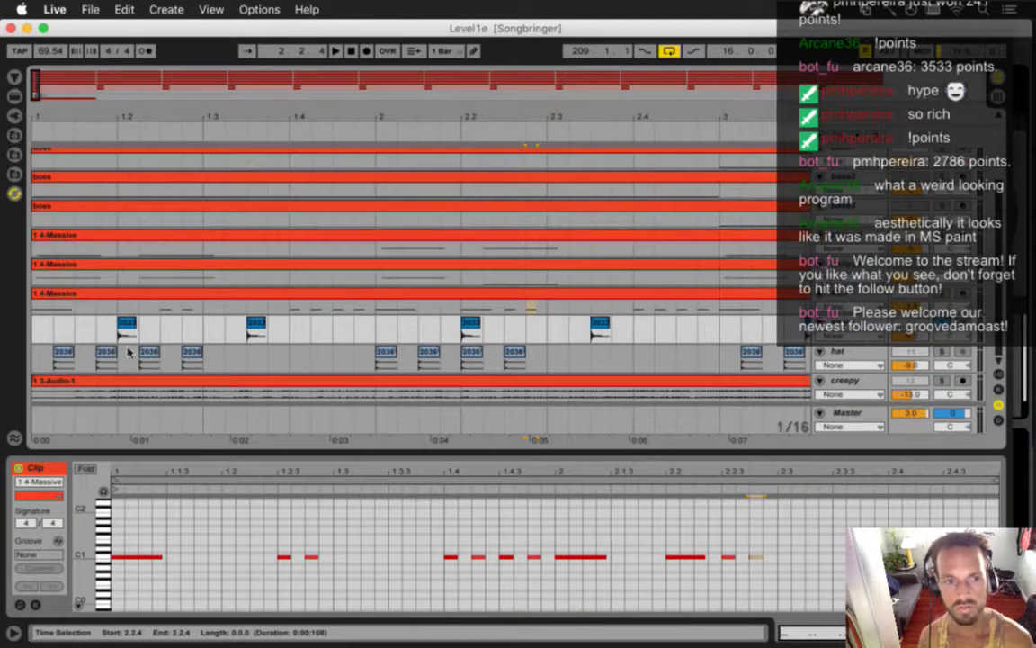
pyautogui.moveTo(913, 339); pyautogui.dragTo(912, 311)
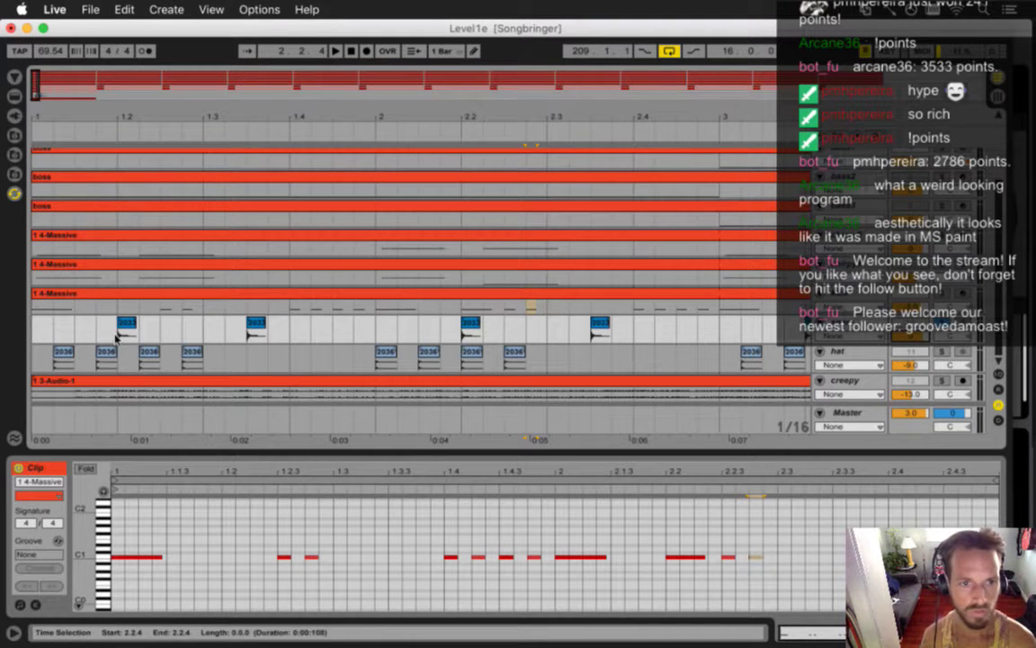
pyautogui.click(155, 332)
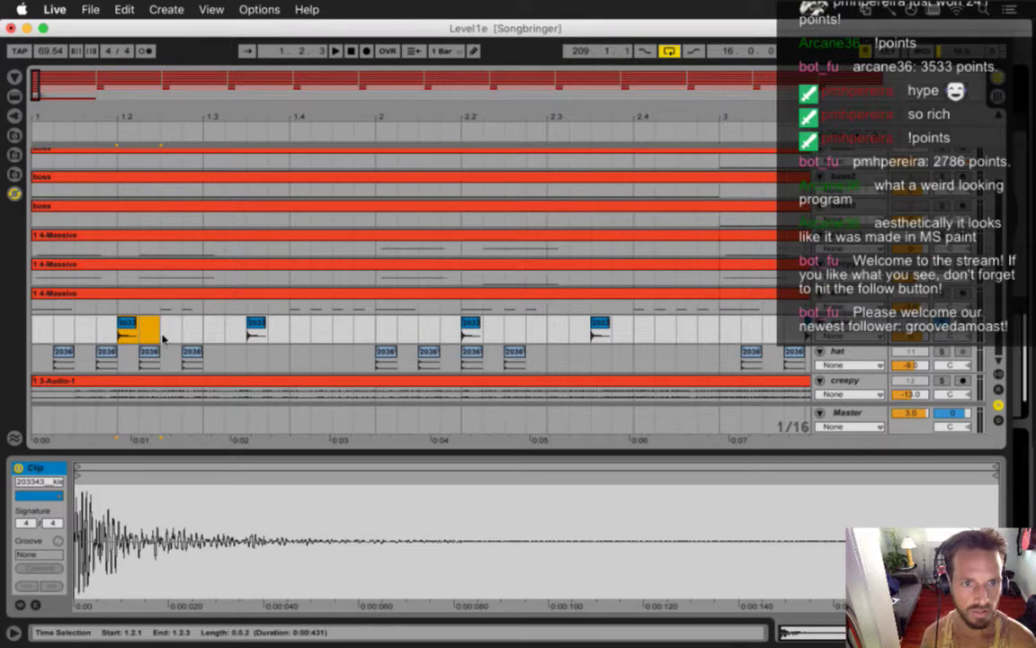
pyautogui.moveTo(163, 338); pyautogui.dragTo(143, 340)
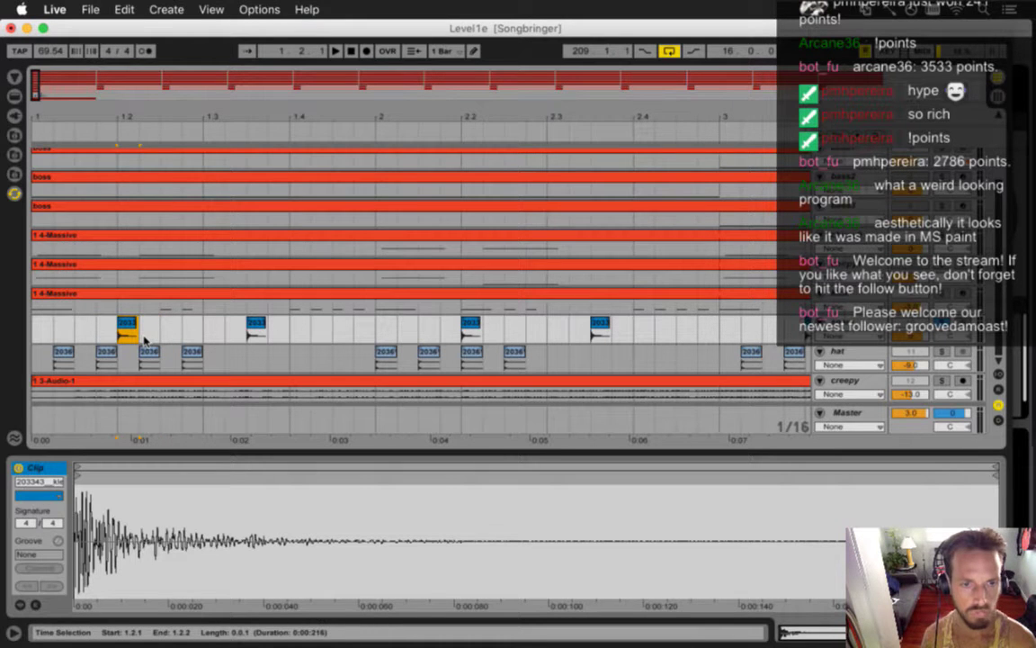
pyautogui.moveTo(121, 116); pyautogui.dragTo(132, 130)
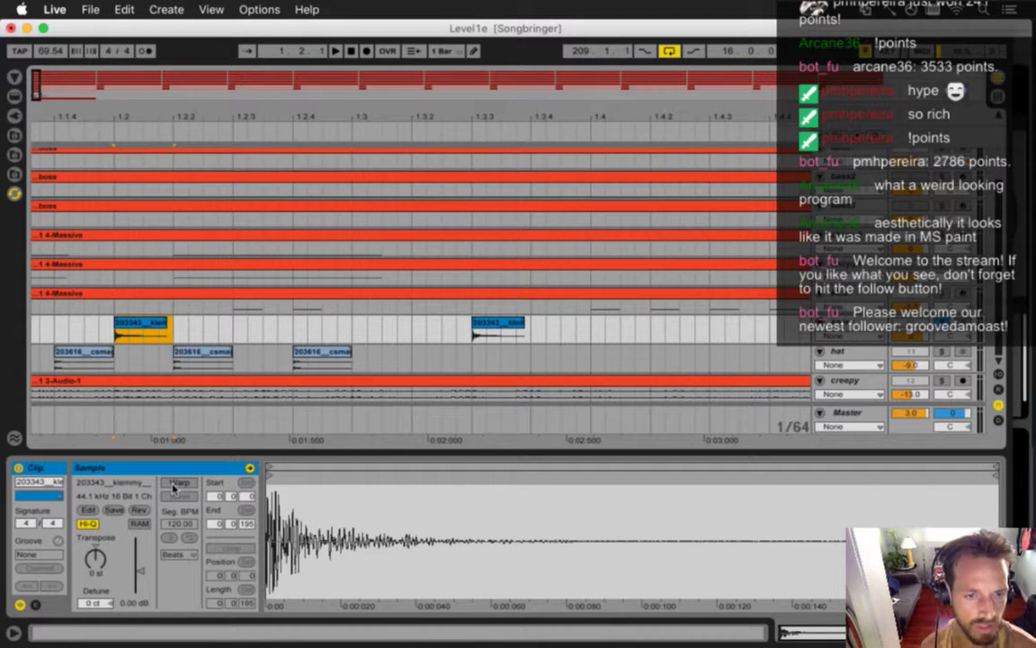
# Step: Try warping the first snare clip, turn Warp back off and reselect the clip
pyautogui.click(177, 483)
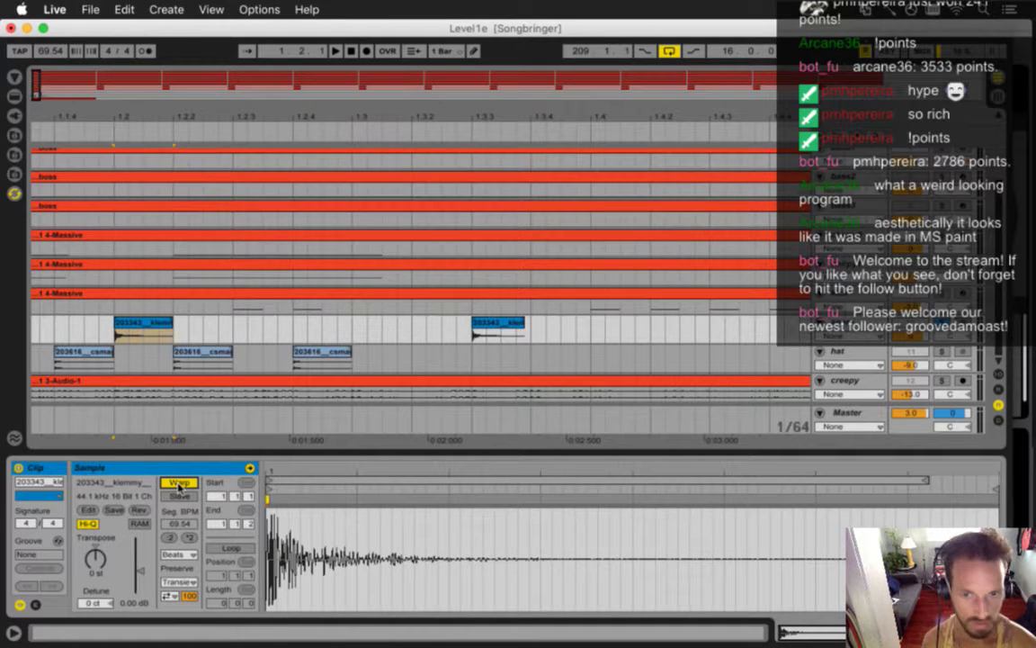
pyautogui.click(178, 484)
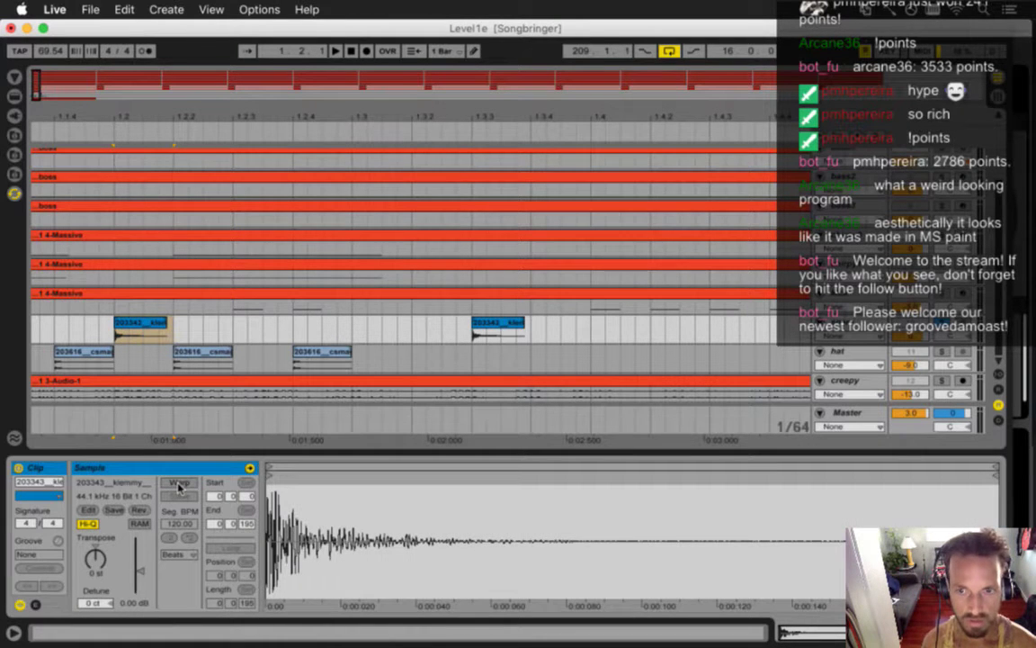
pyautogui.click(151, 333)
pyautogui.click(150, 332)
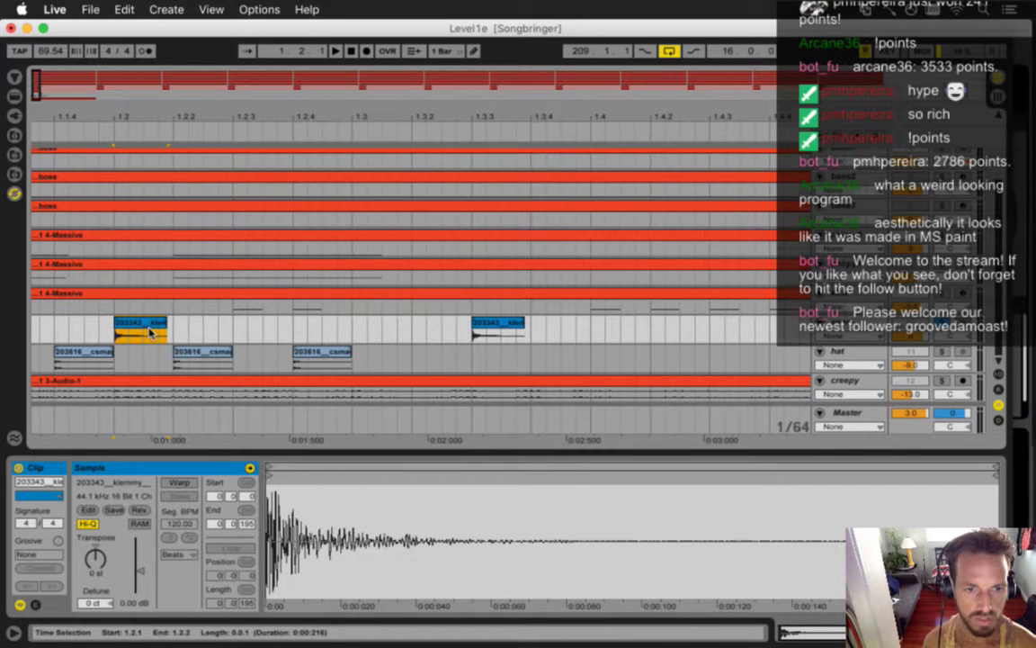
pyautogui.click(151, 333)
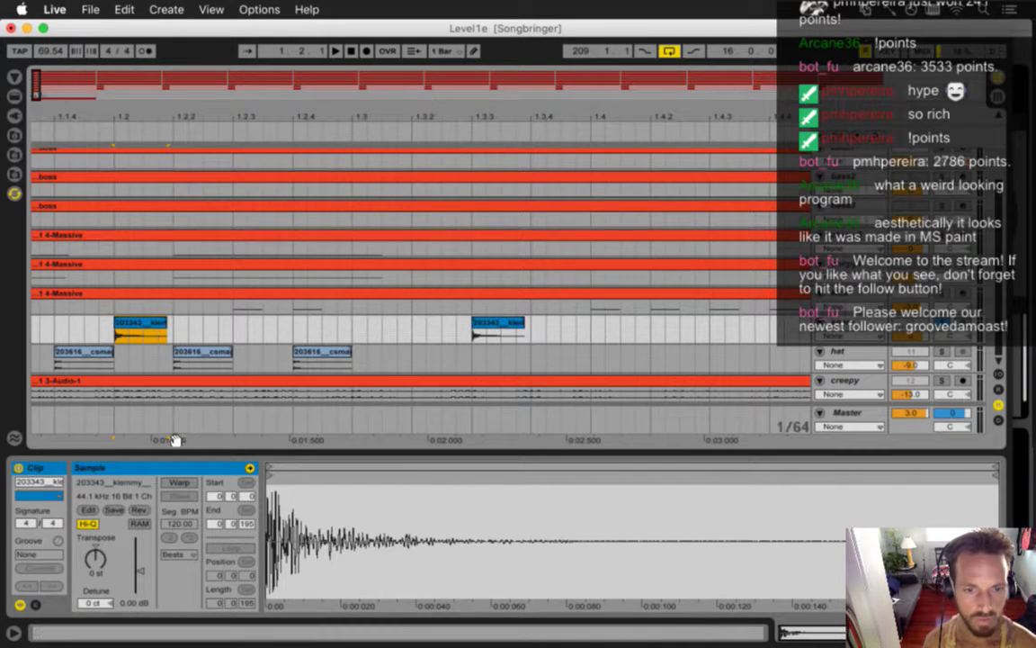
# Step: Play the unwarped first snare hit from 1.2.1 to hear its original sound
pyautogui.moveTo(101, 83); pyautogui.dragTo(123, 143)
pyautogui.click(108, 337)
pyautogui.press('space')
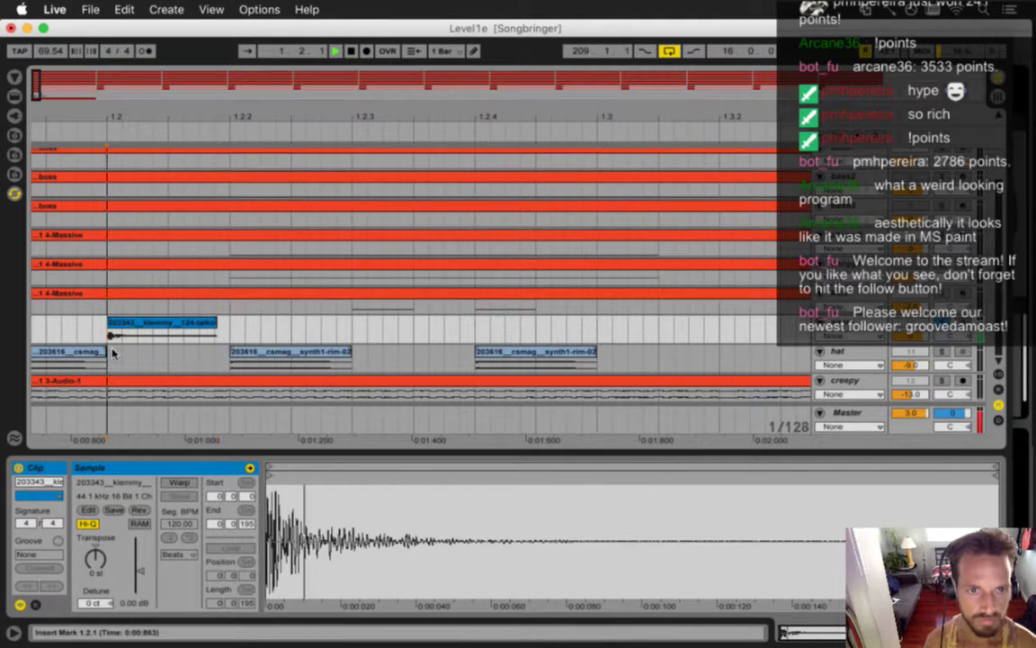
pyautogui.press('space')
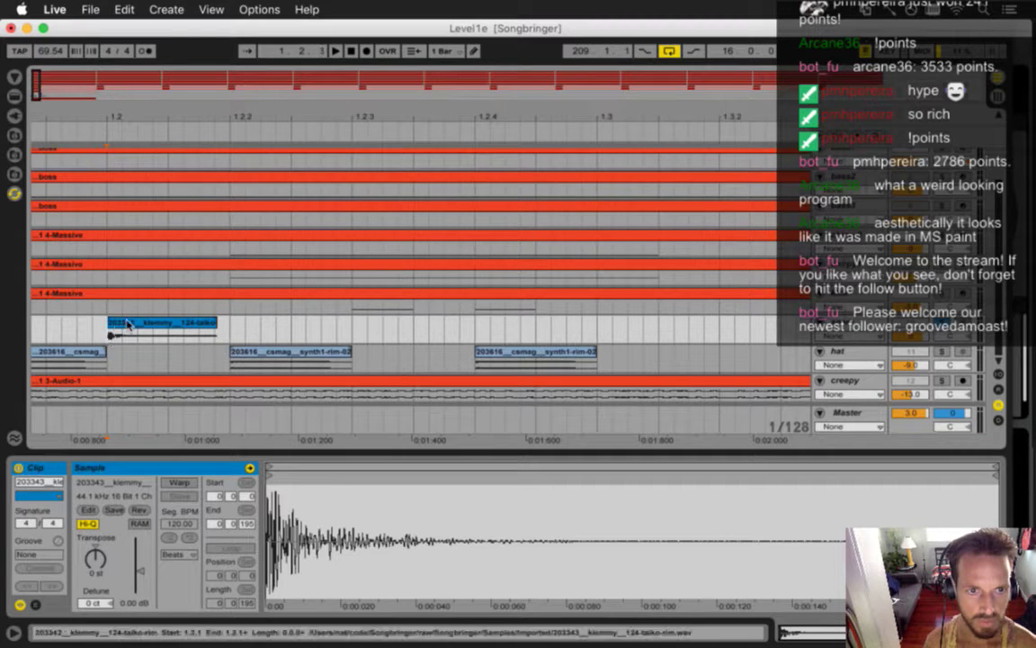
# Step: Try the first snare hit with Warp turned on and undo the warping
pyautogui.click(179, 483)
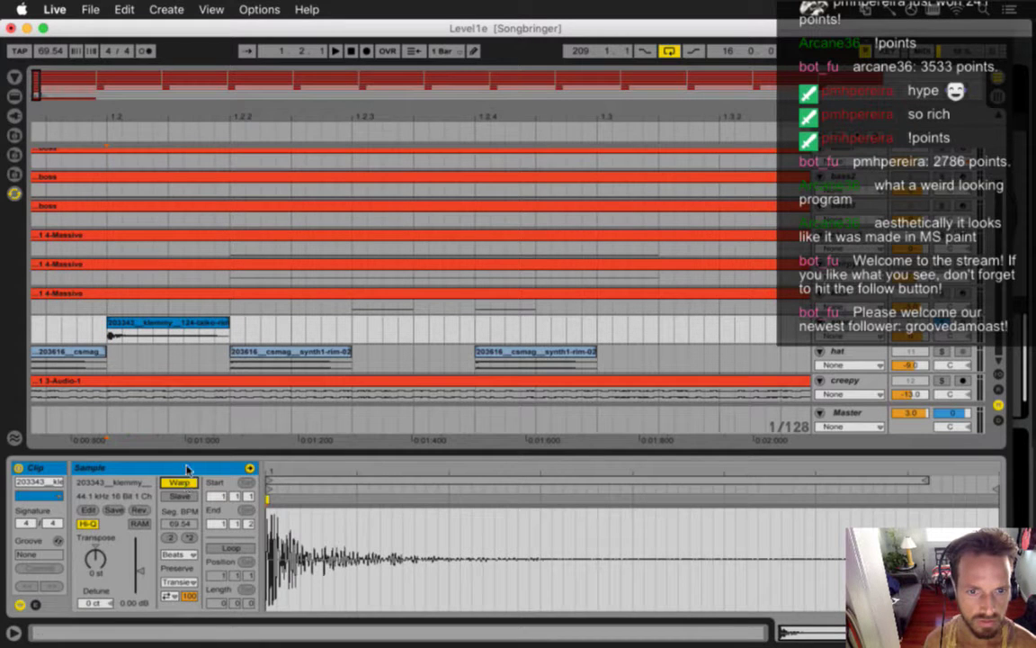
pyautogui.press('space')
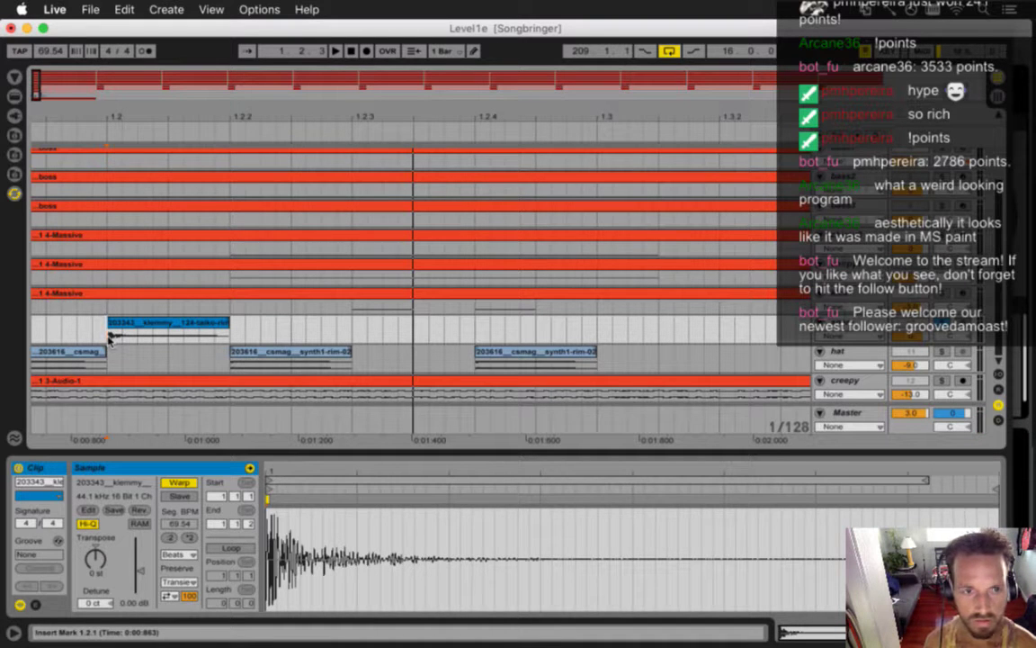
pyautogui.press('super+z')
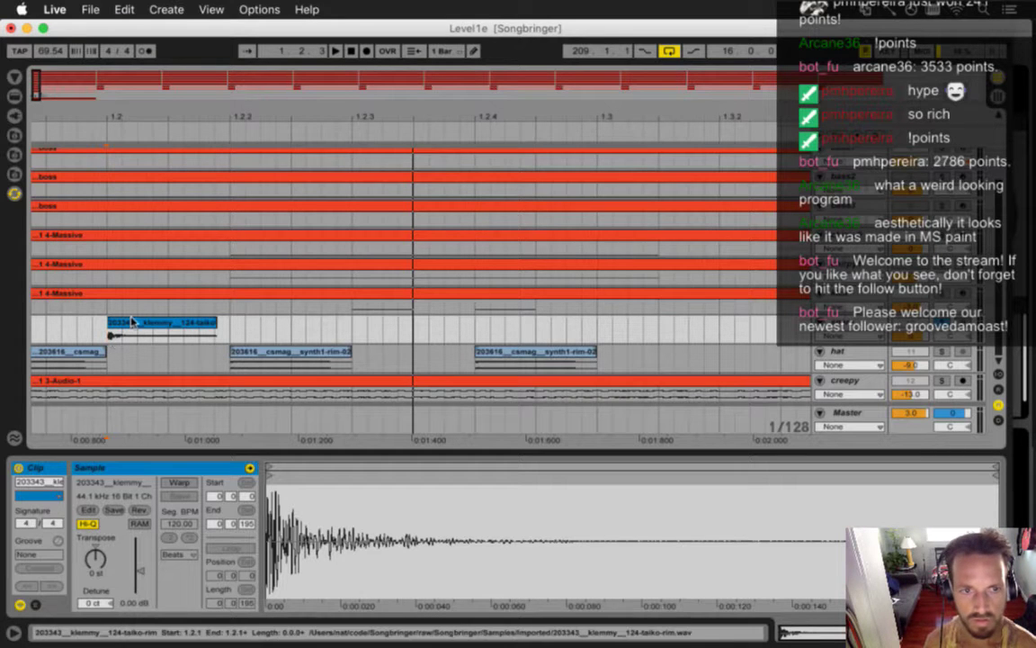
# Step: Select the whole first snare clip, turn on Warp and play it from 1.2.1
pyautogui.click(110, 336)
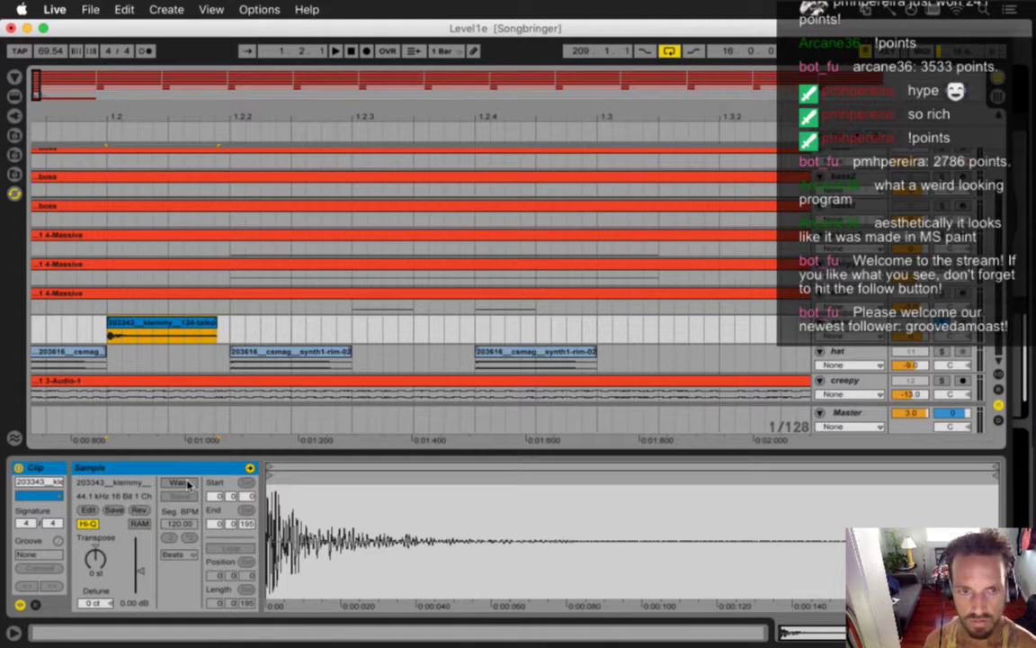
pyautogui.click(218, 343)
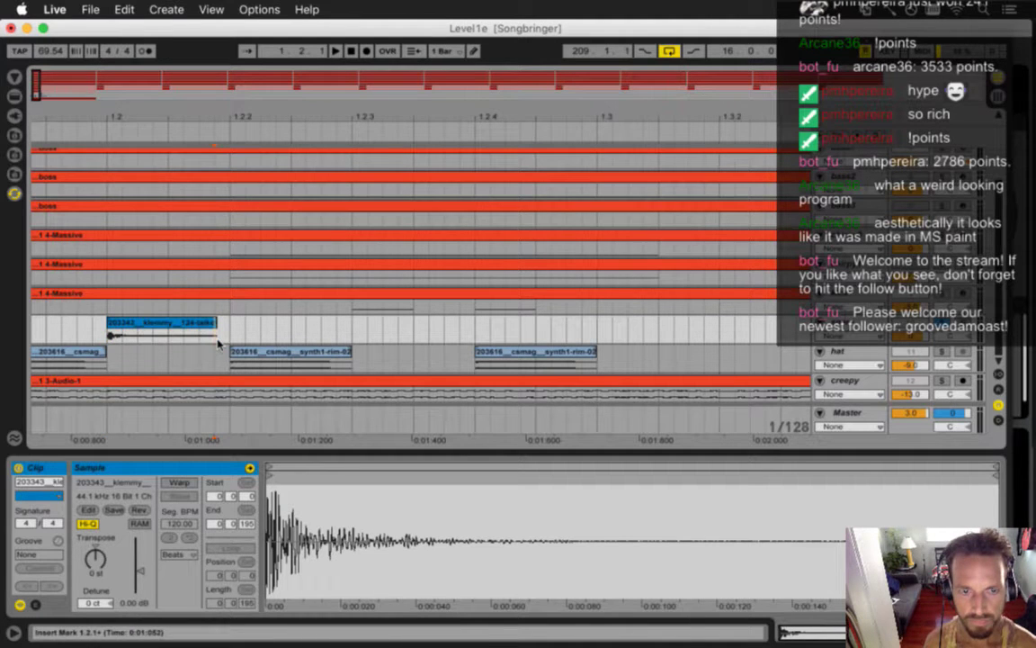
pyautogui.click(212, 323)
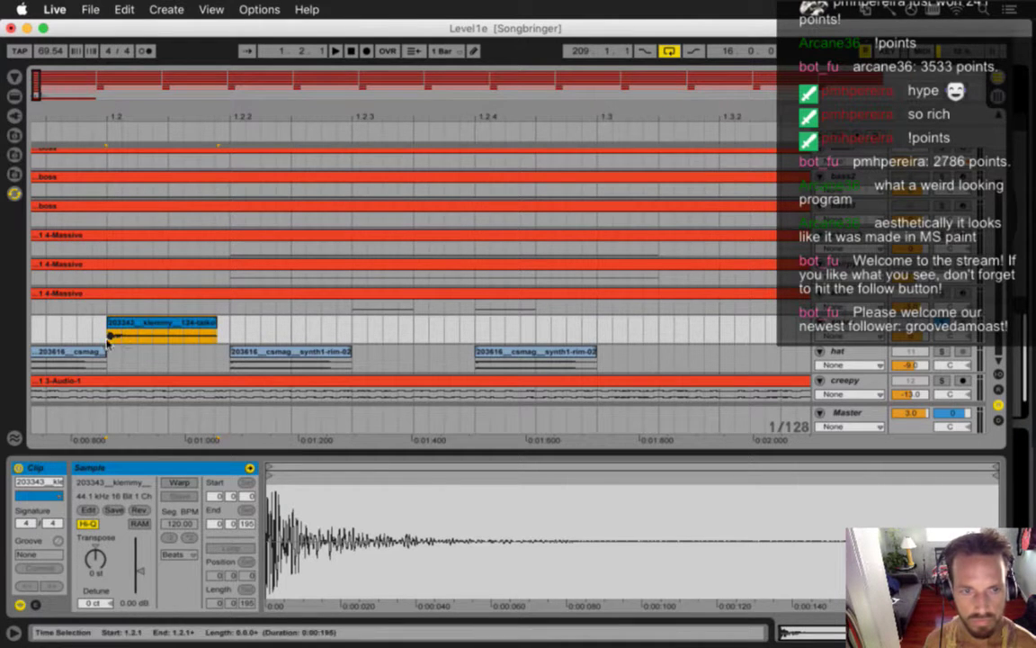
pyautogui.click(183, 484)
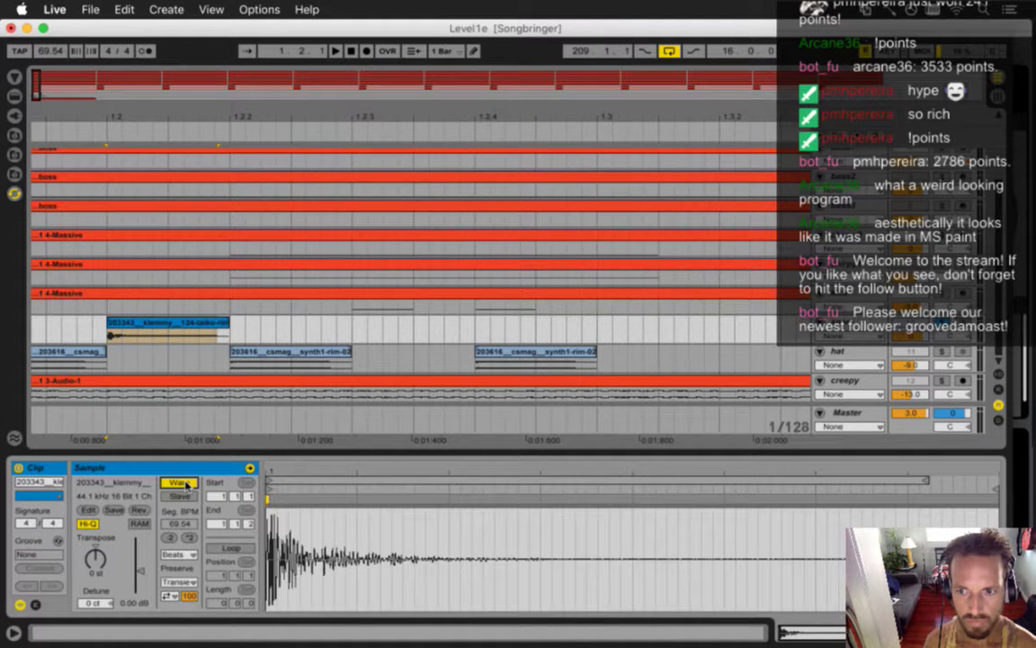
pyautogui.click(108, 336)
pyautogui.press('space')
pyautogui.press('space')
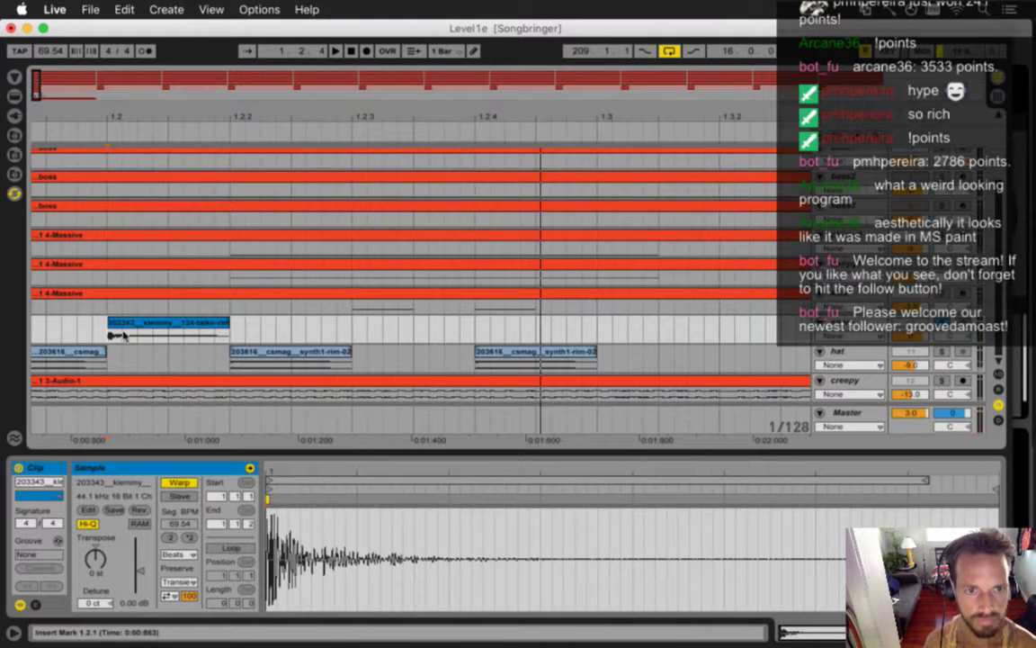
# Step: Compare the Complex, Beats, Tones and Texture warp modes on the first snare clip and set it to Complex
pyautogui.click(131, 326)
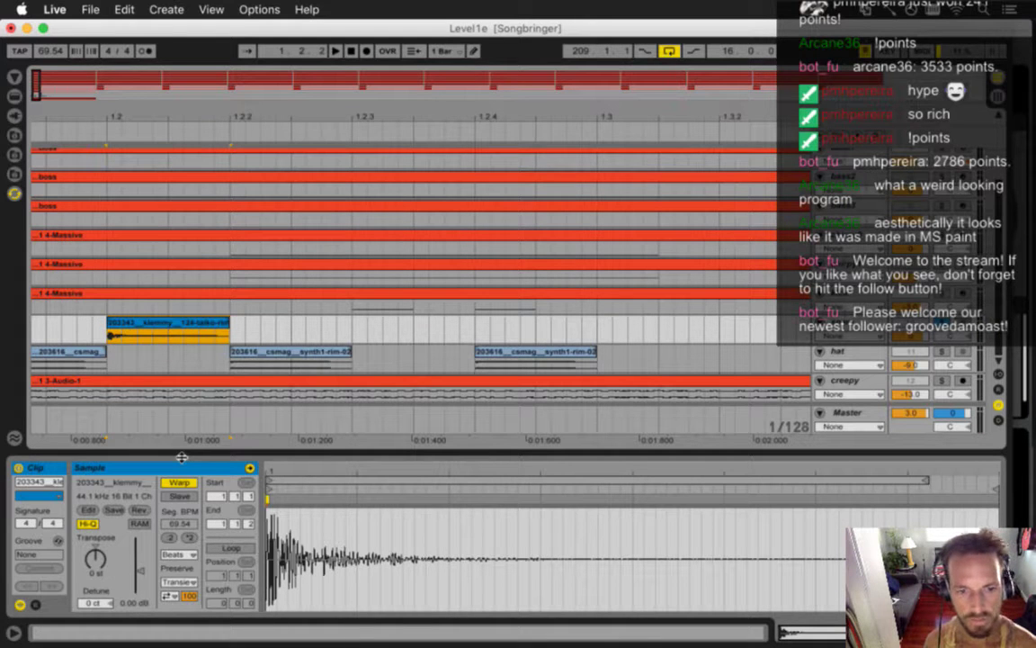
pyautogui.click(178, 554)
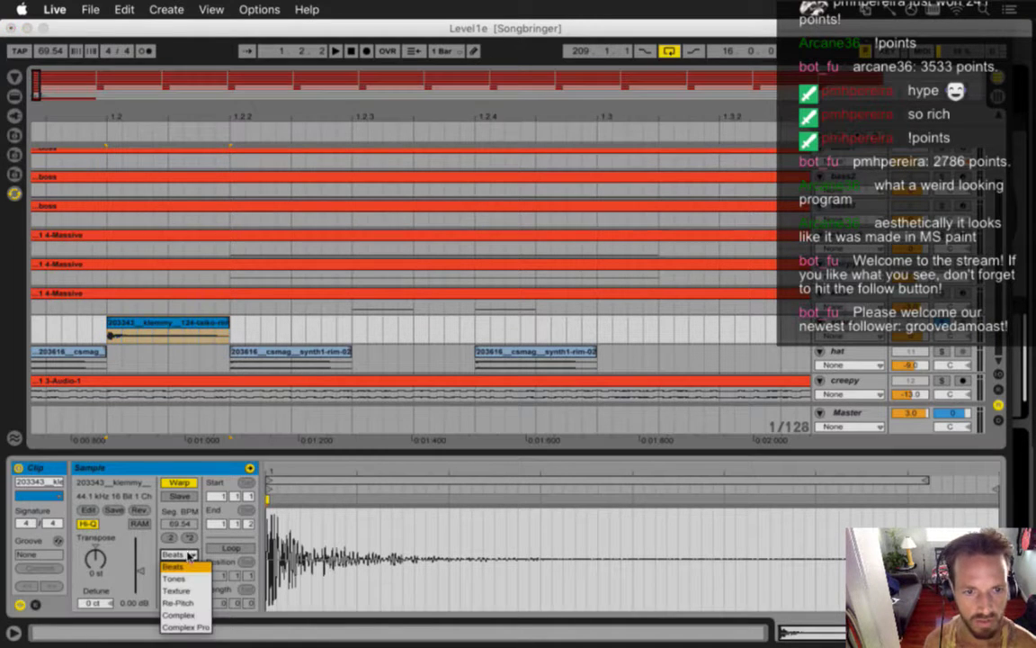
pyautogui.click(192, 616)
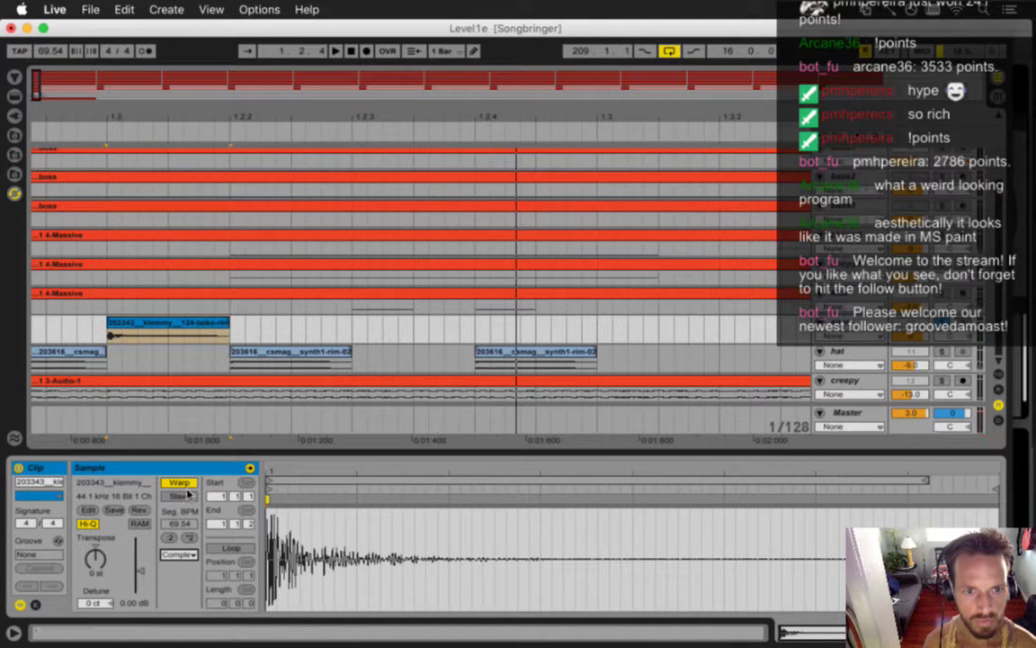
pyautogui.click(178, 554)
pyautogui.click(183, 561)
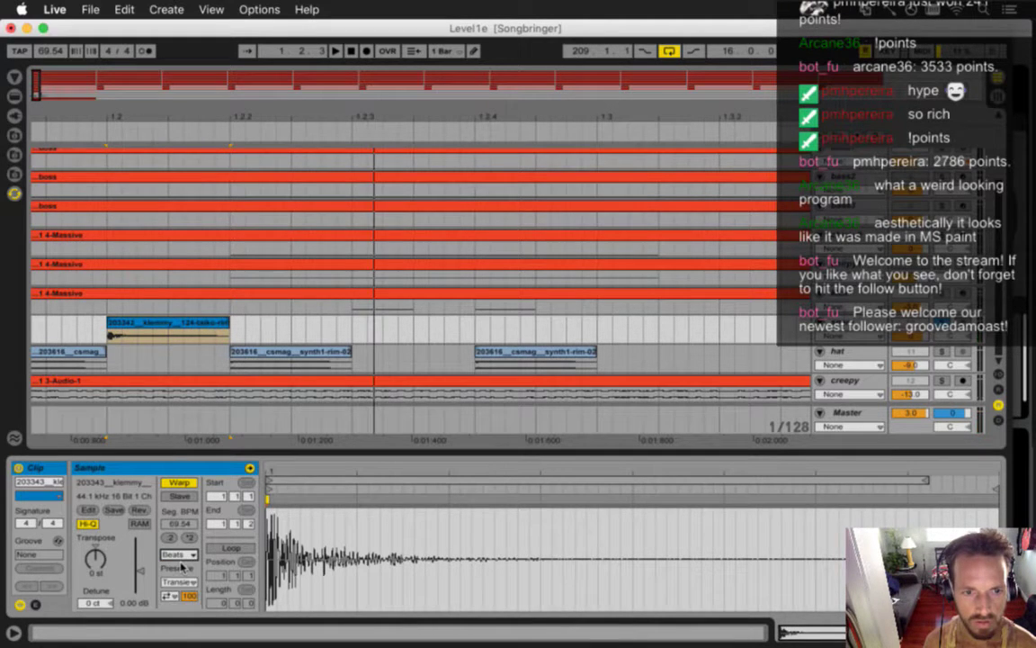
pyautogui.click(178, 554)
pyautogui.click(183, 574)
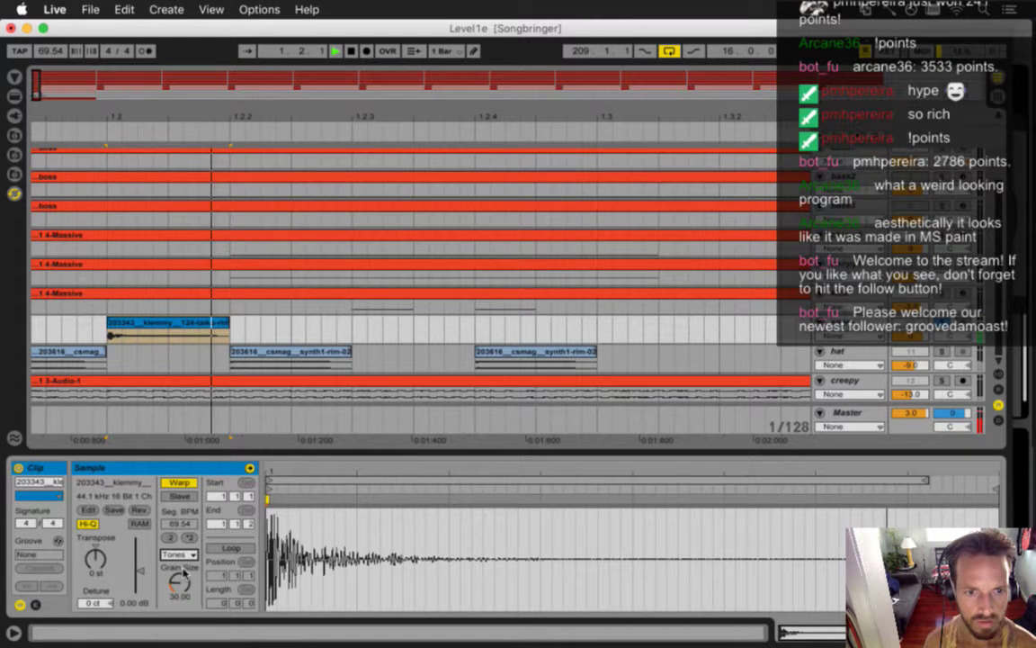
pyautogui.click(178, 554)
pyautogui.click(175, 578)
pyautogui.click(178, 554)
pyautogui.click(184, 591)
pyautogui.click(189, 555)
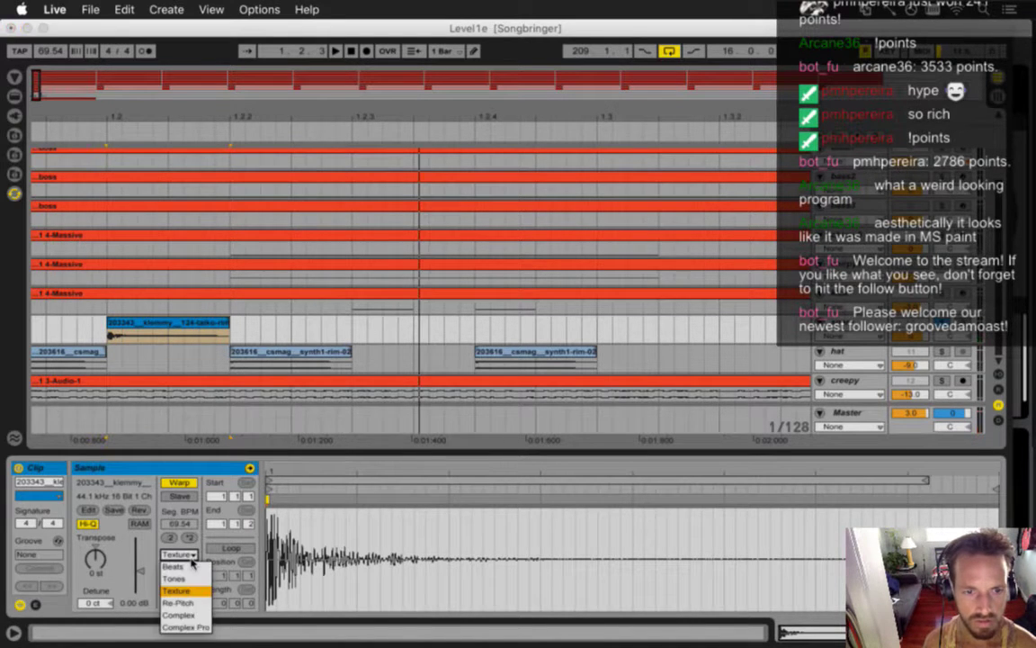
pyautogui.click(184, 615)
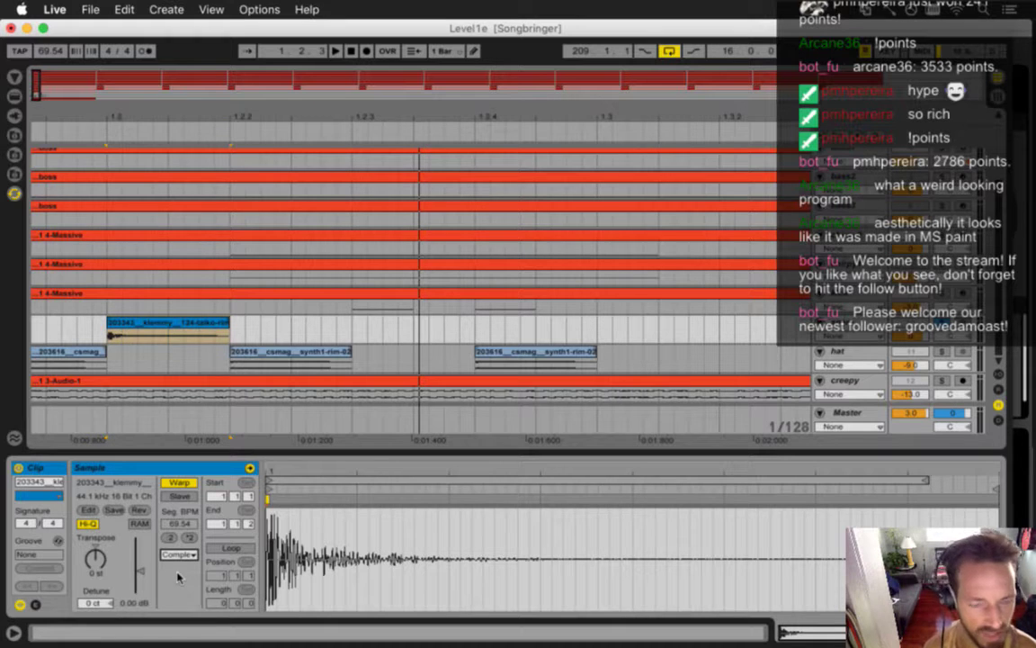
# Step: Lower the system volume and save the Live set
pyautogui.press('XF86AudioLowerVolume')
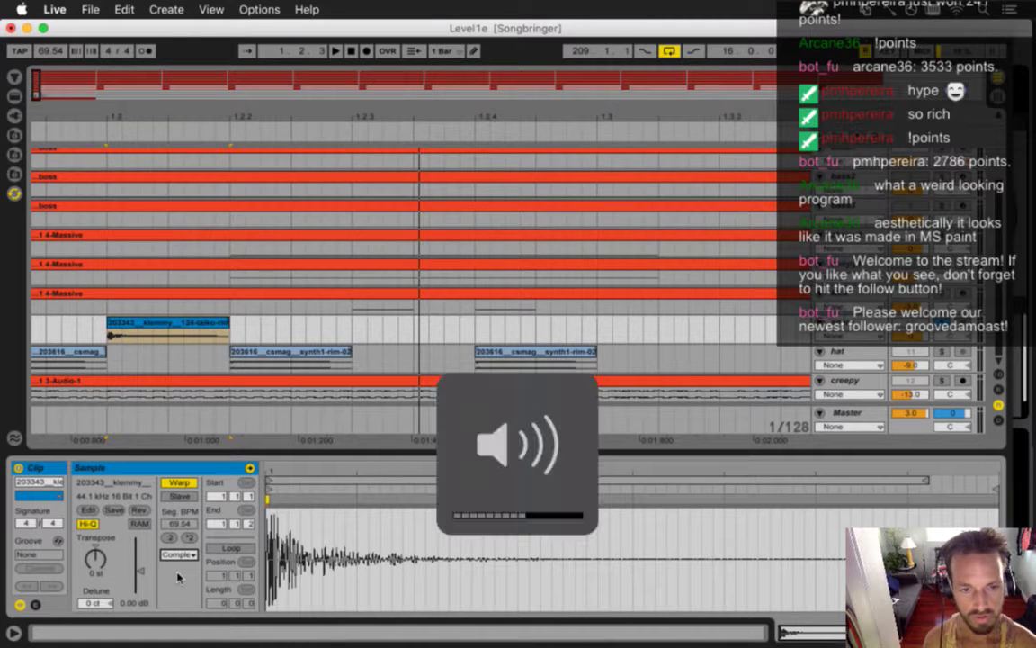
pyautogui.press('super+s')
# Step: Set the first snare clip's transposition to 1 st
pyautogui.click(141, 325)
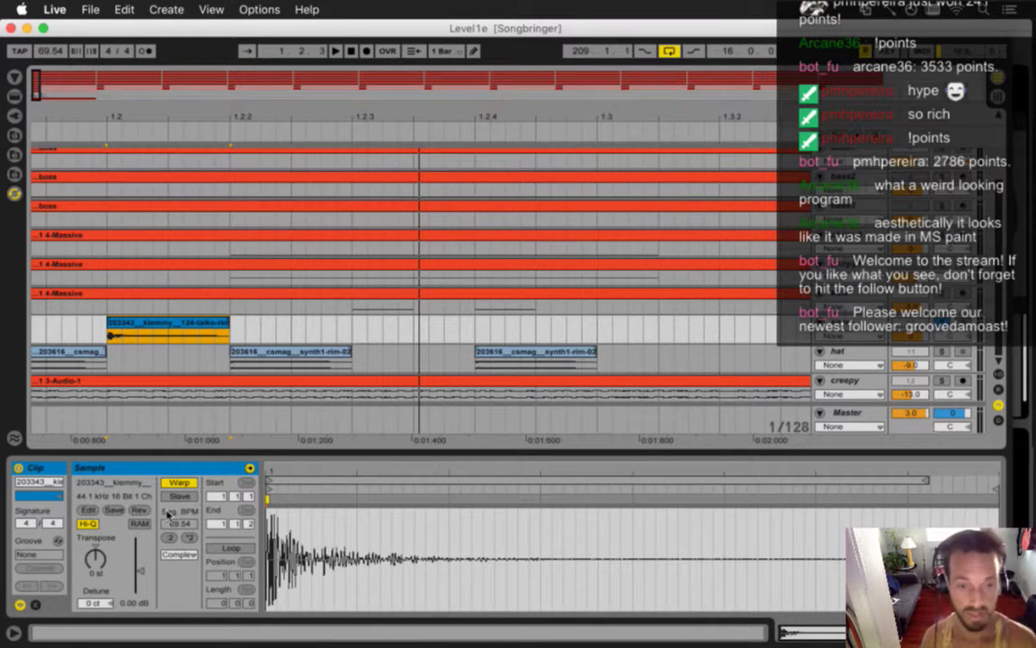
pyautogui.click(96, 559)
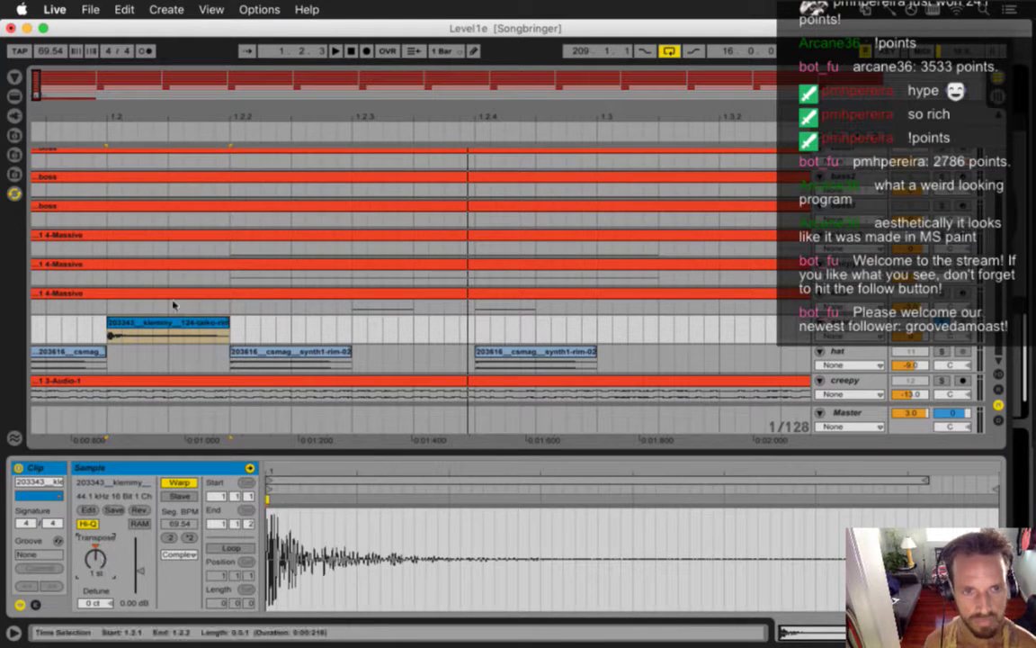
# Step: Export the first snare clip's time range to the Assets folder as SnareLong0C#
pyautogui.click(225, 338)
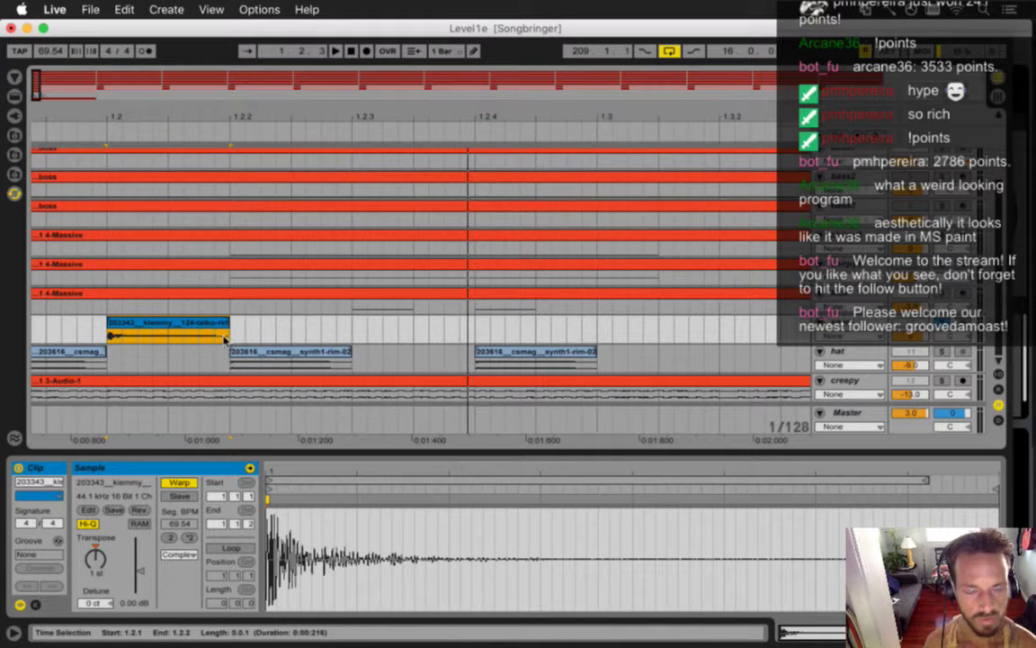
pyautogui.press('super+shift+r')
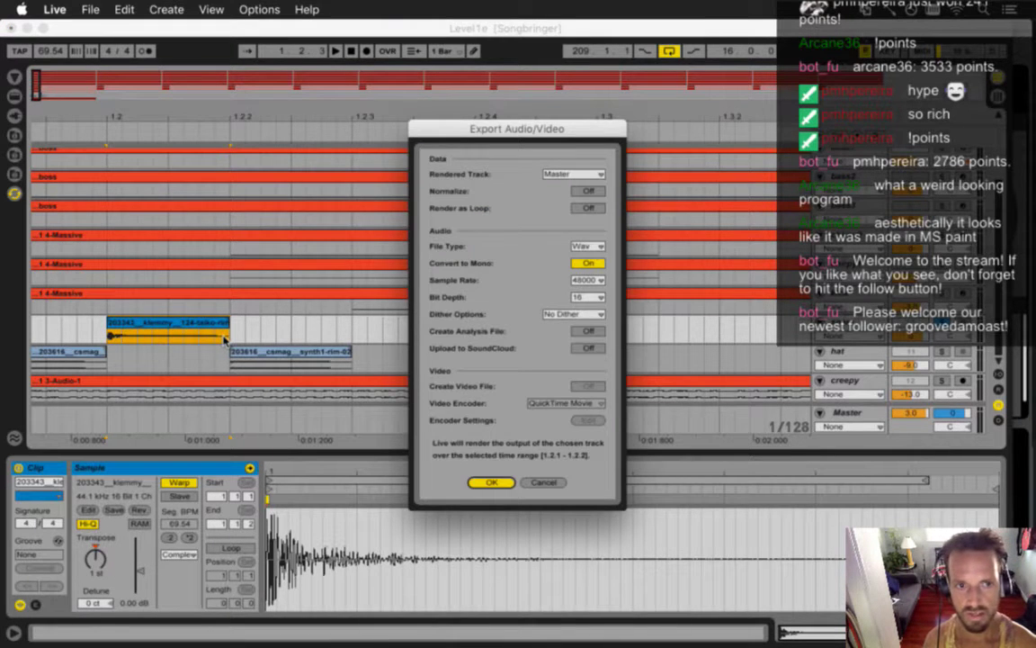
pyautogui.press('Return')
pyautogui.write('Snare0C#')
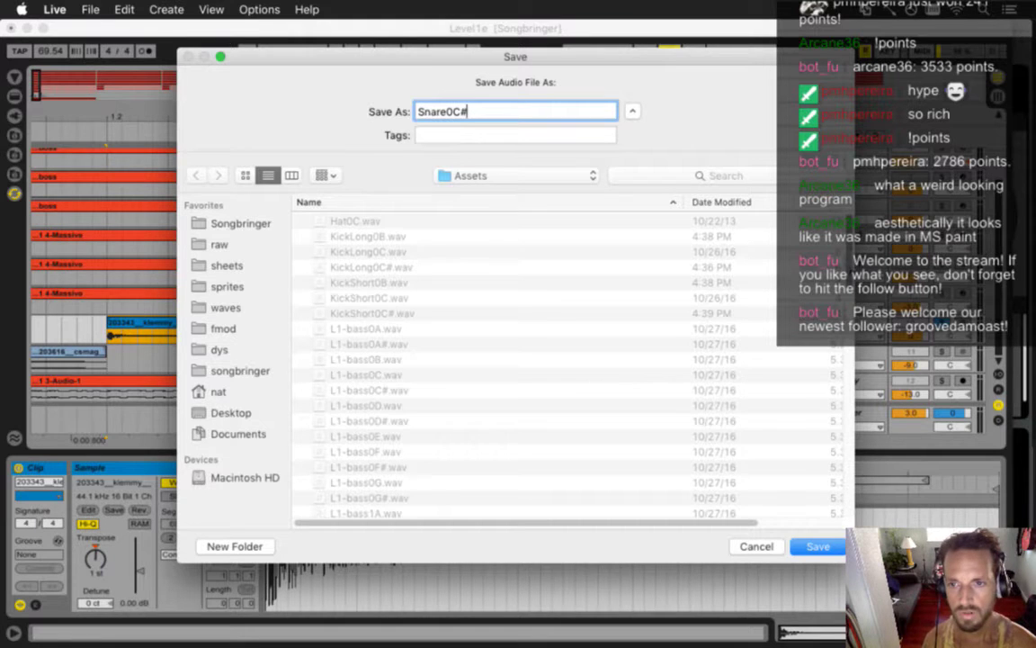
pyautogui.scroll(-10, 843, 510)
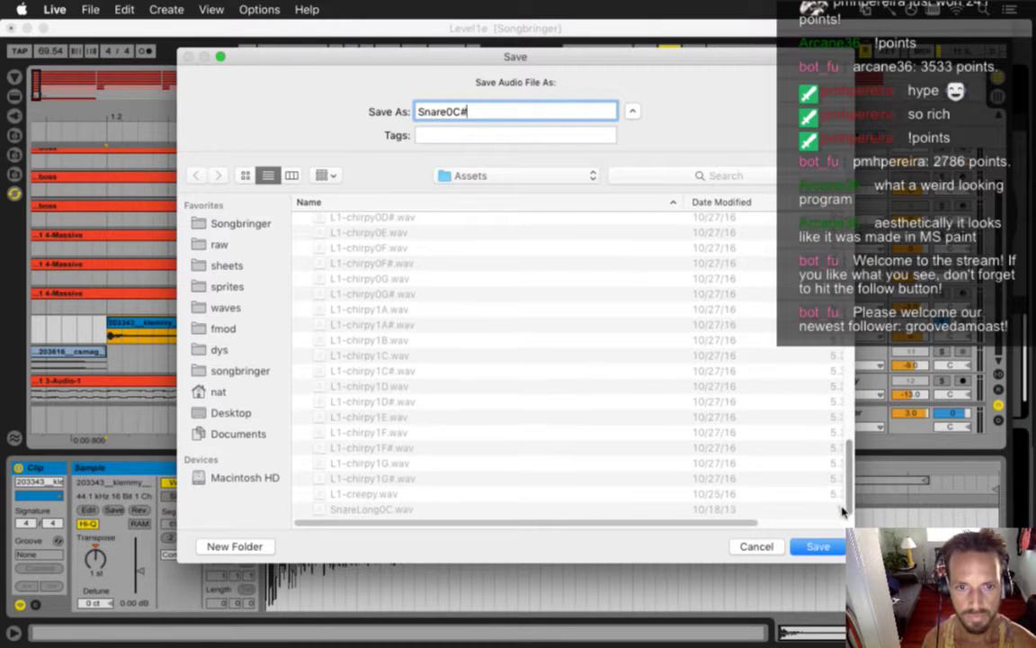
pyautogui.click(443, 111)
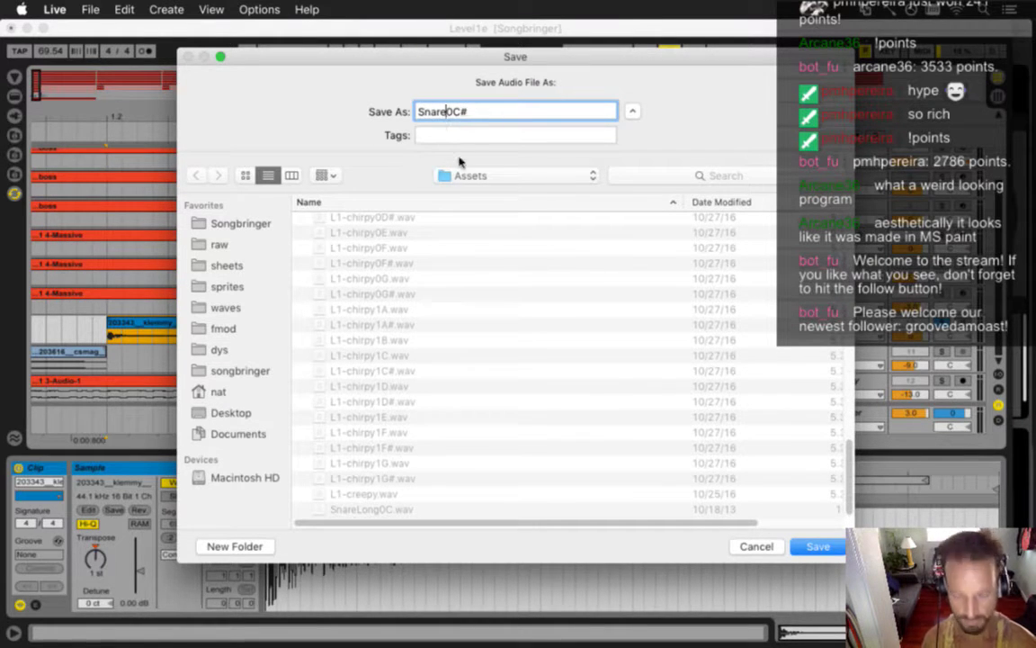
pyautogui.write('Long')
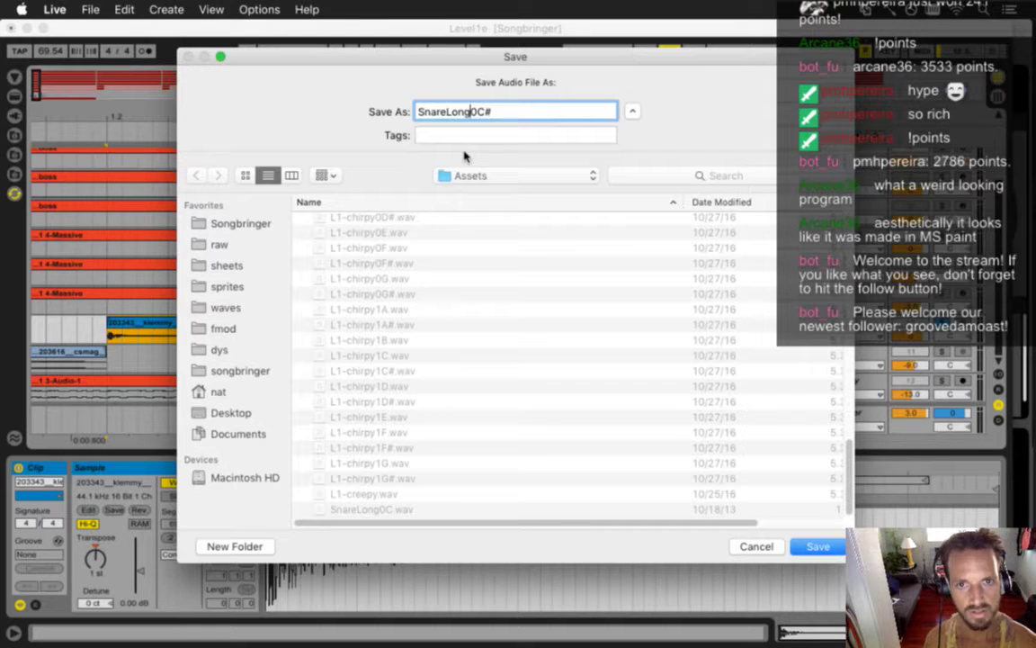
pyautogui.press('Return')
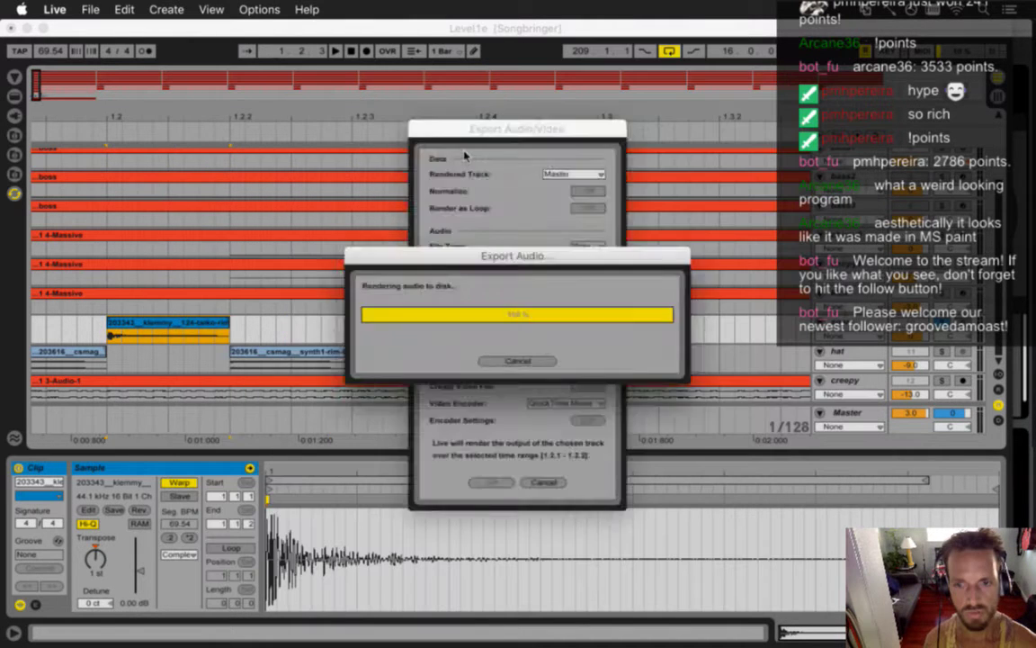
# Step: Compare the exported SnareLong0C#.wav with SnareLong0C.wav in Finder's Assets folder, and return to Live
pyautogui.press('super+Tab')
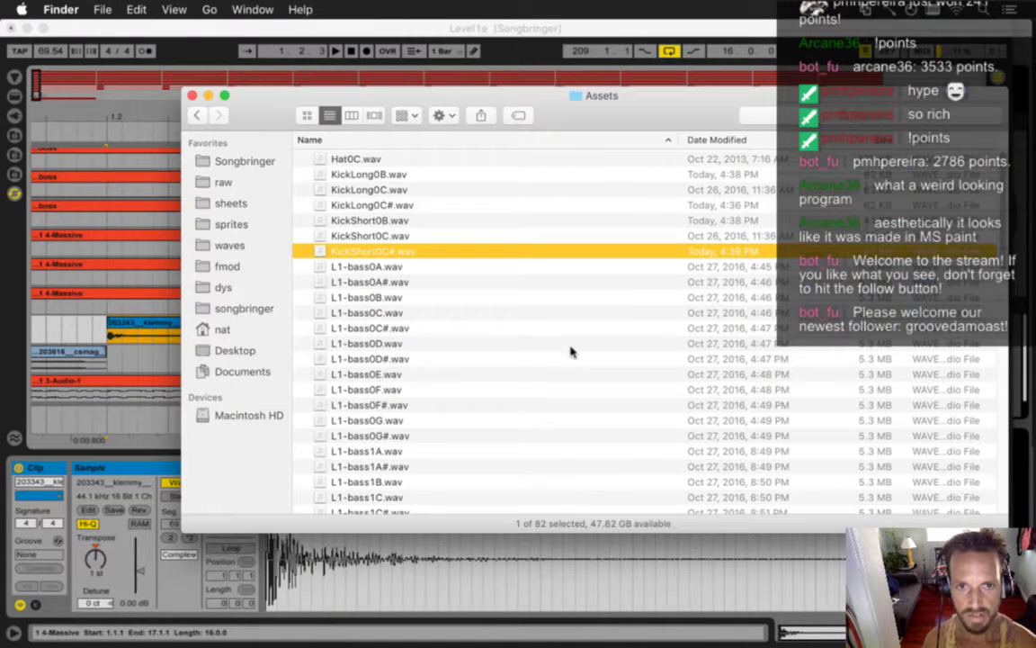
pyautogui.scroll(-15, 994, 490)
pyautogui.scroll(-4, 994, 491)
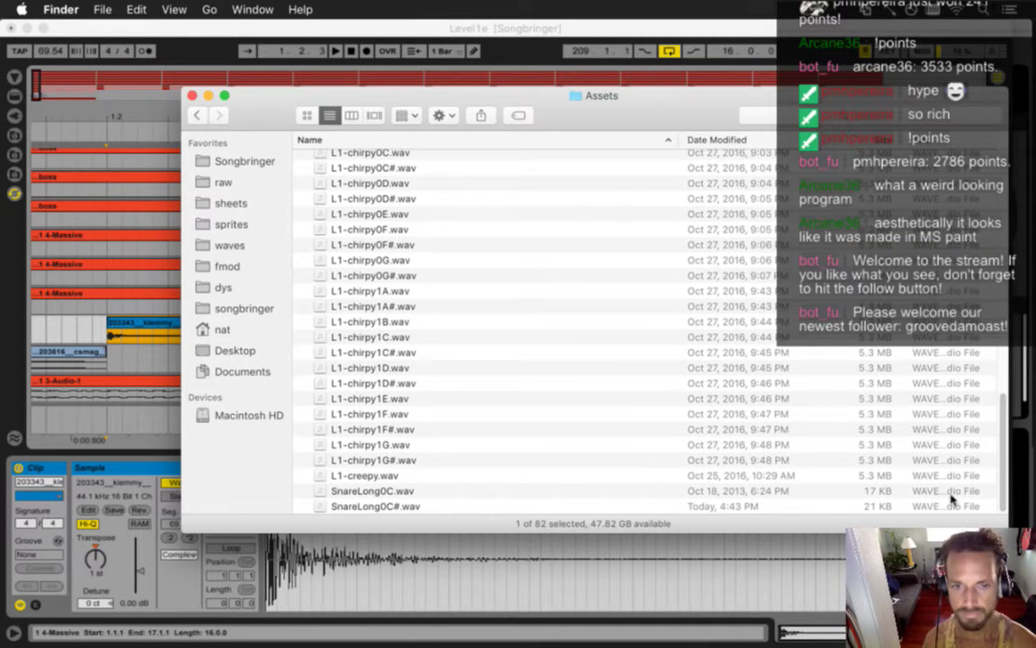
pyautogui.click(415, 508)
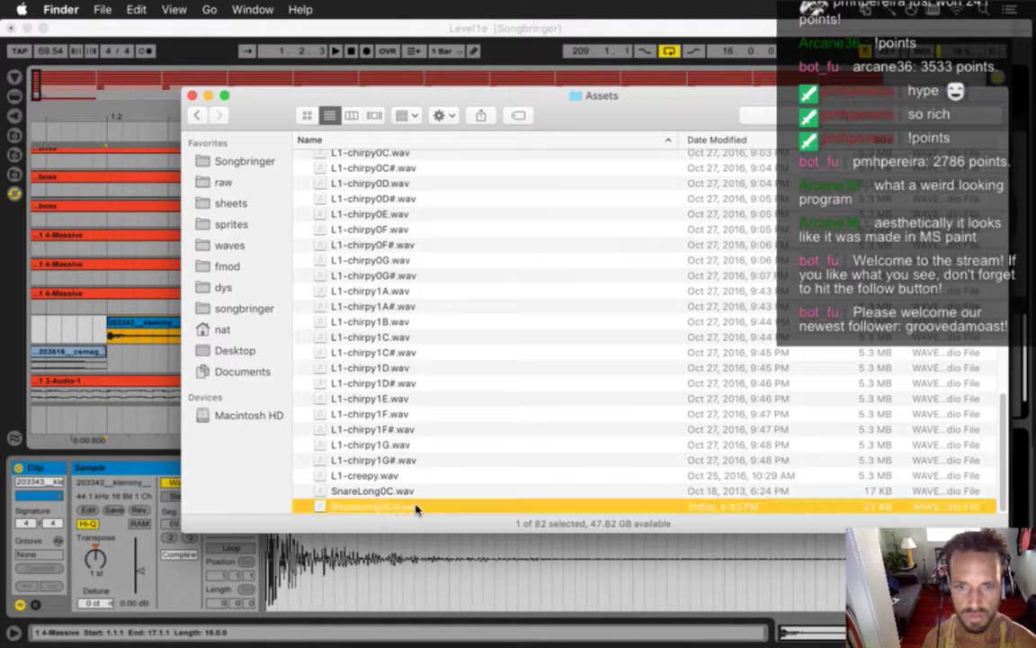
pyautogui.click(421, 493)
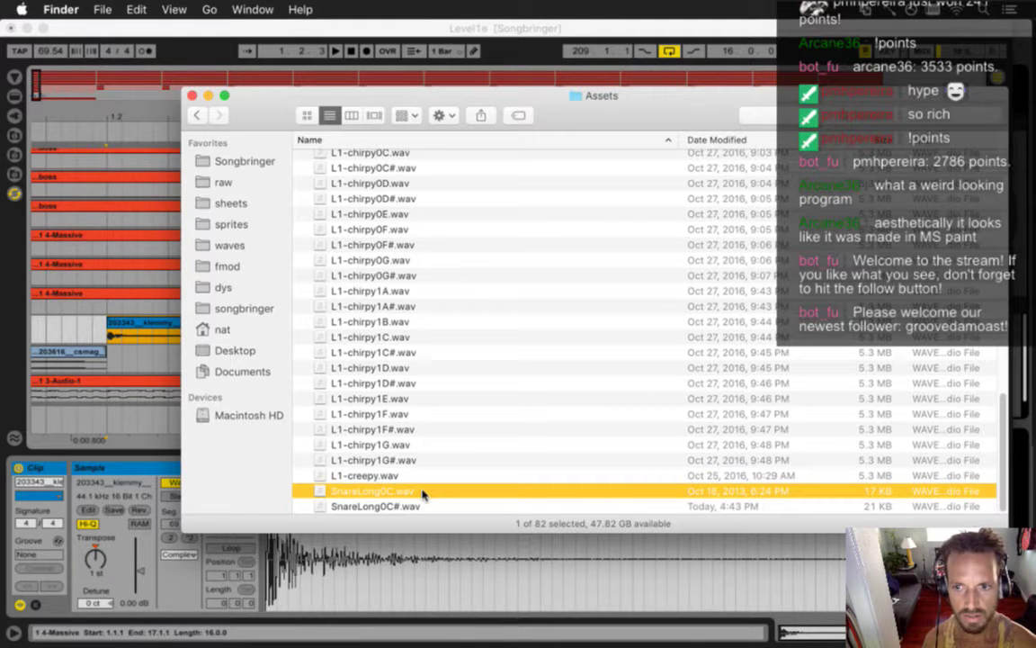
pyautogui.press('super+Tab')
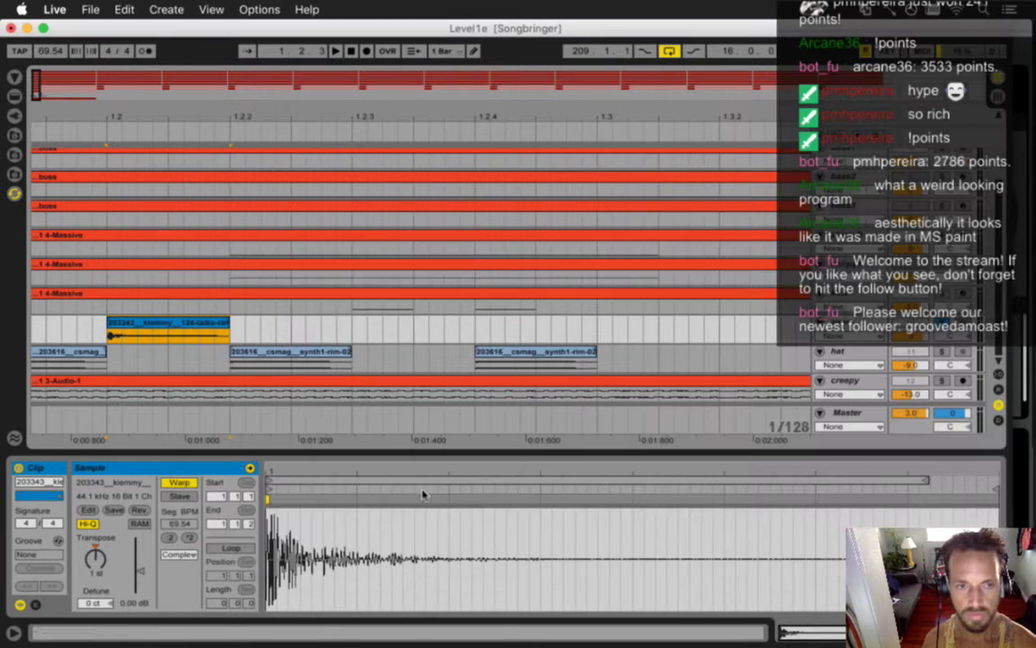
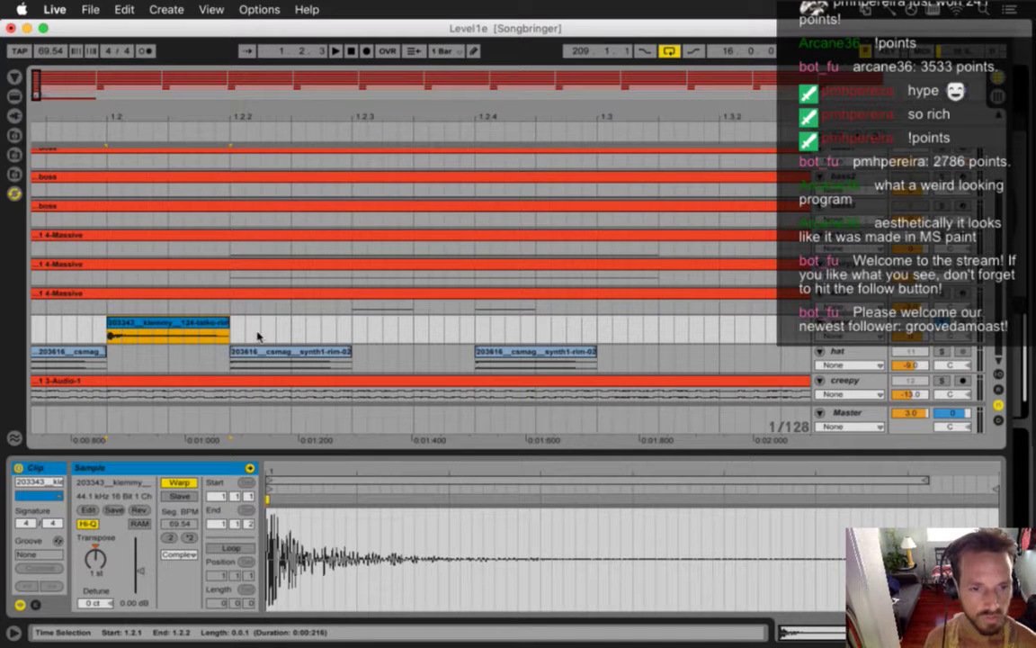
# Step: Set the first snare clip's transposition to 0 st and export it as SnareLong0C, replacing the existing file
pyautogui.click(96, 562)
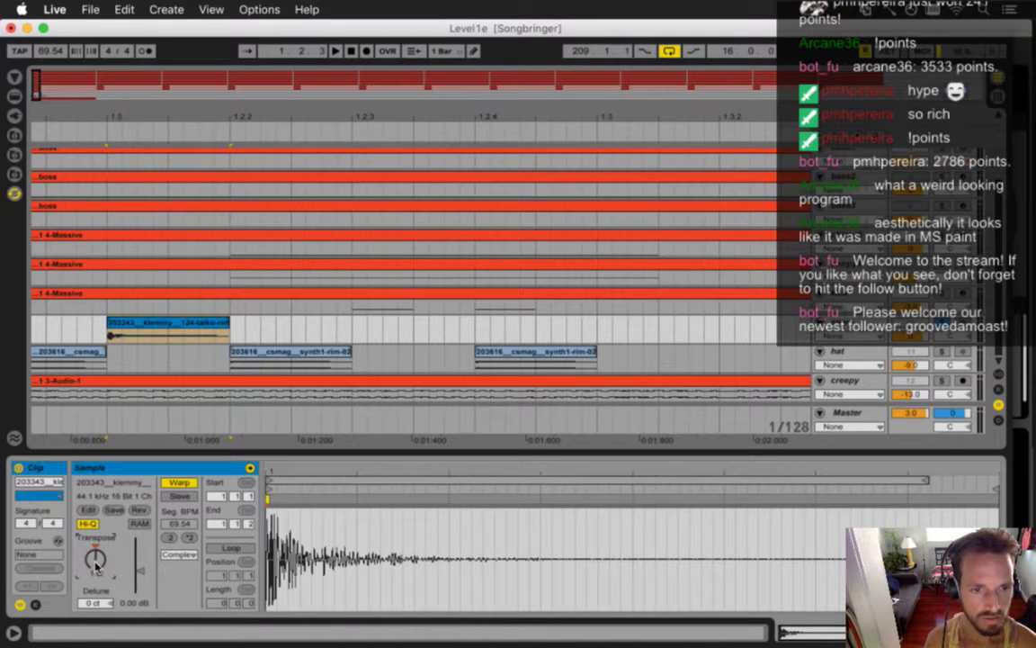
pyautogui.press('super+s')
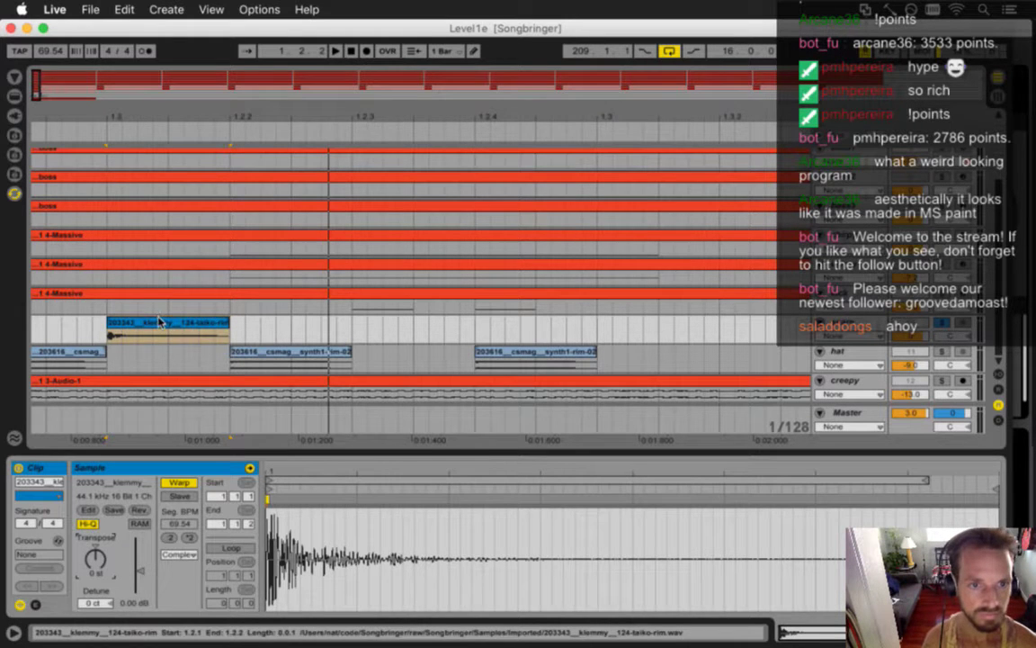
pyautogui.click(162, 325)
pyautogui.press('super+shift+r')
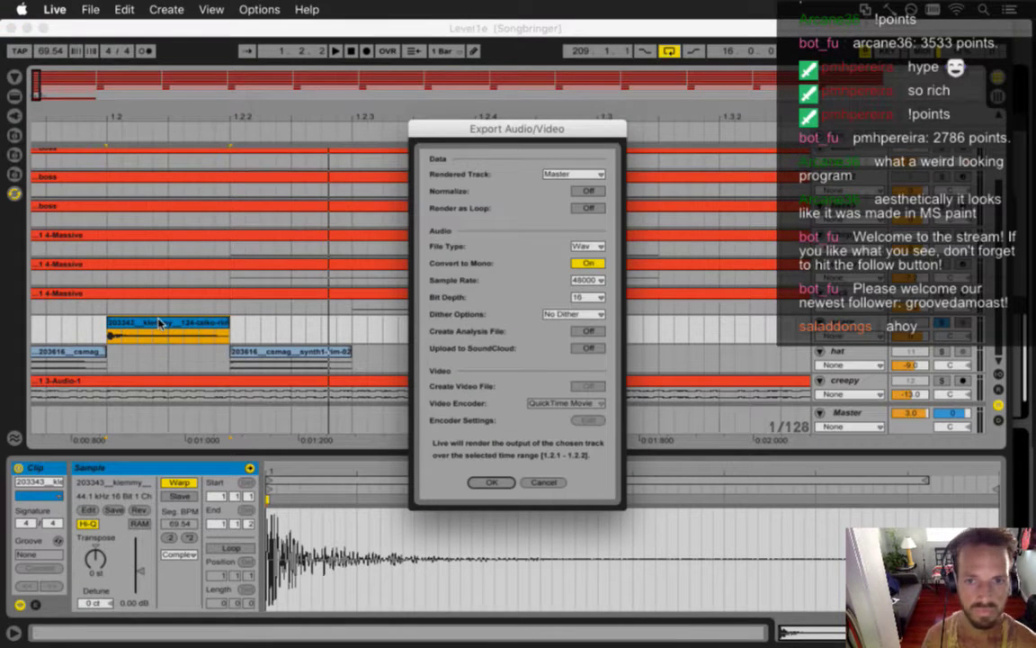
pyautogui.press('Return')
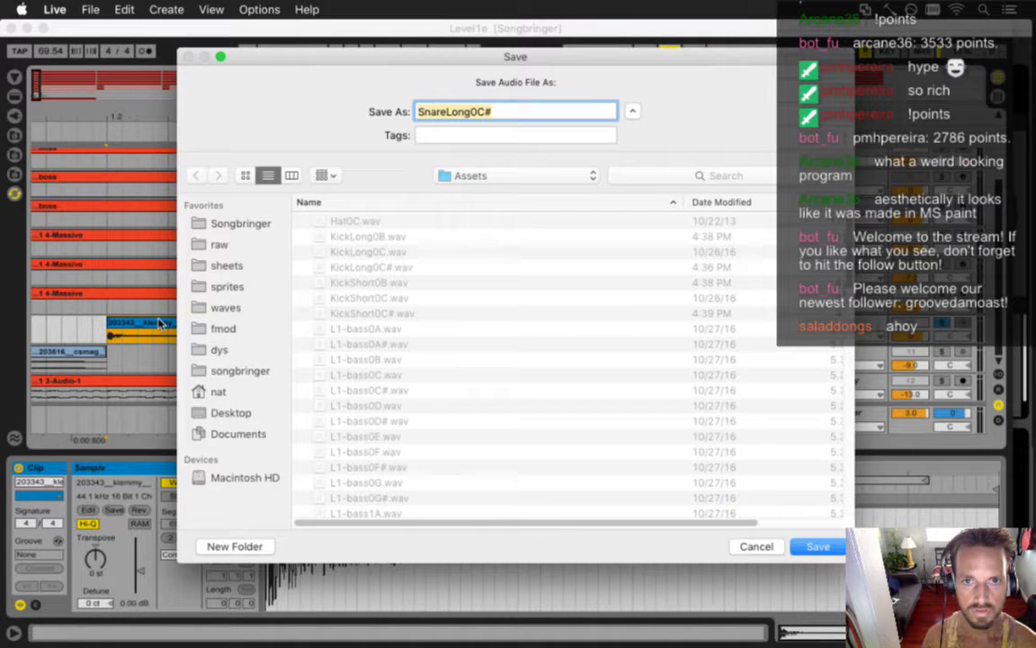
pyautogui.press('BackSpace')
pyautogui.press('Return')
pyautogui.click(630, 162)
# Step: Check the re-exported SnareLong0C.wav in Finder's Assets folder, and return to the snare clip in Live
pyautogui.press('super+Tab')
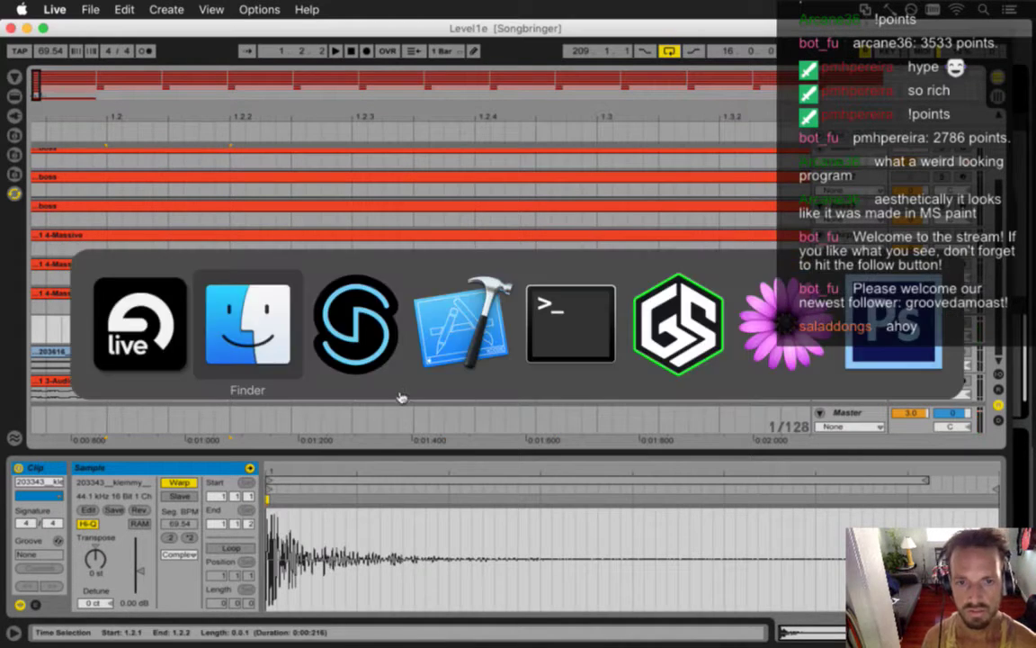
pyautogui.click(243, 334)
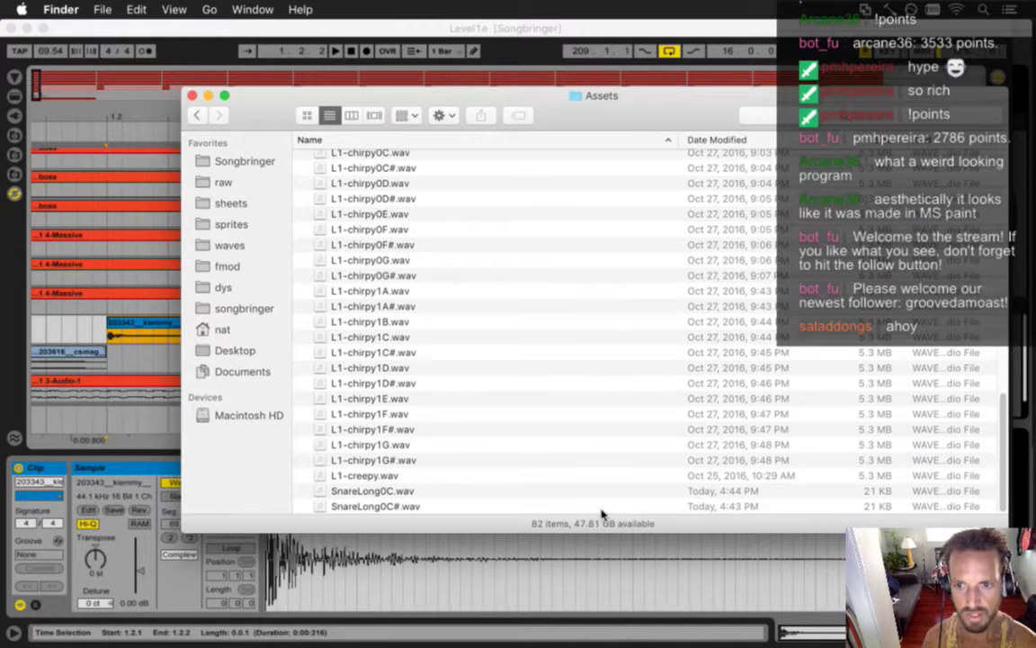
pyautogui.click(134, 340)
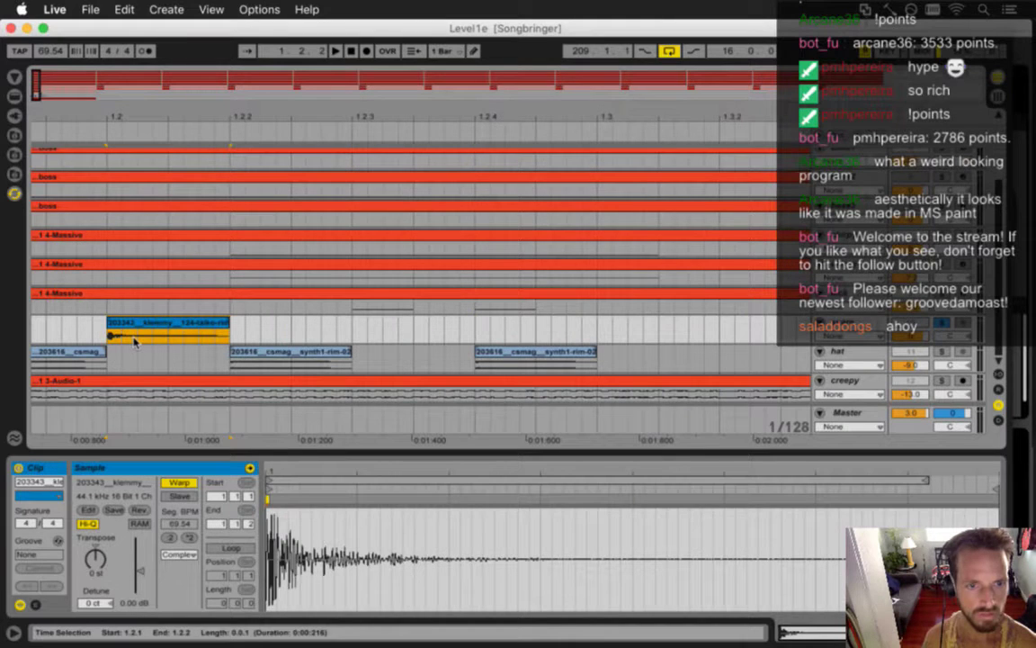
# Step: Set the first snare clip's transposition to -1 st and export it to Assets as SnareLong0B
pyautogui.click(100, 565)
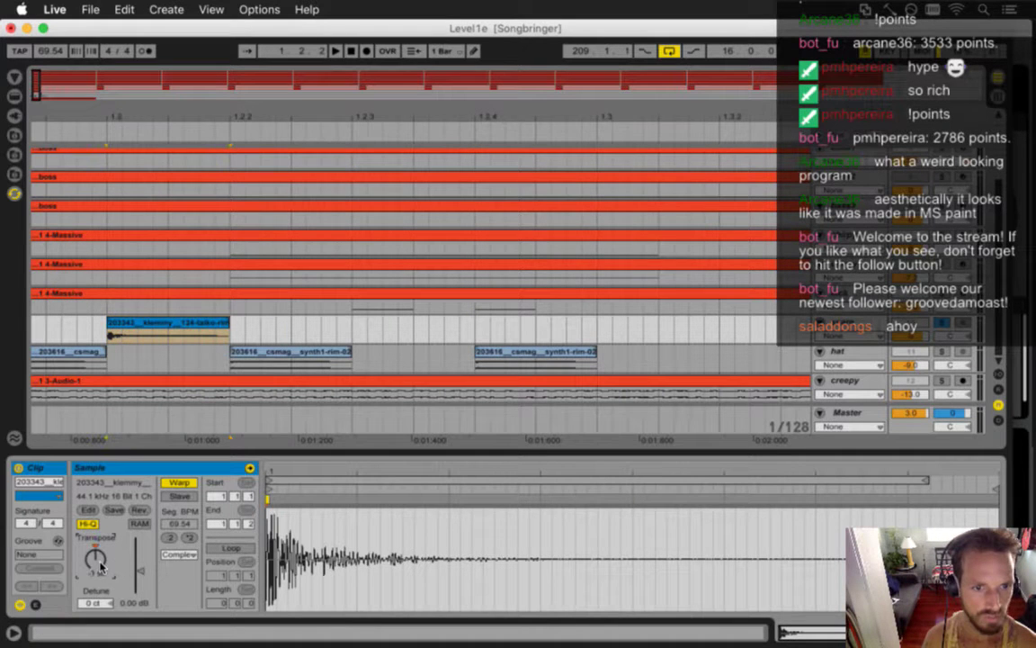
pyautogui.click(178, 325)
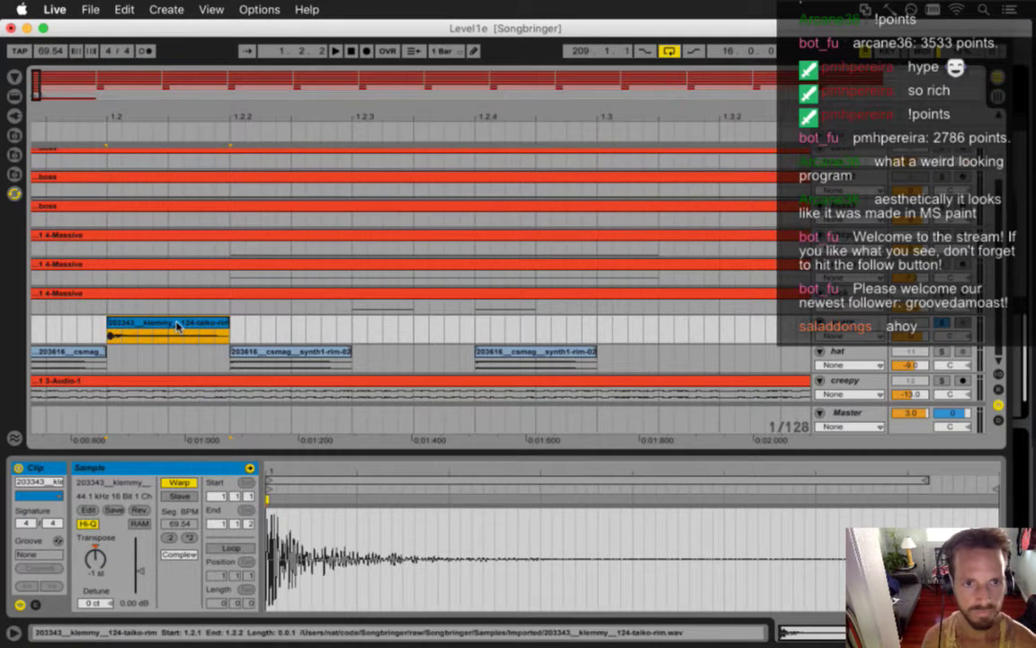
pyautogui.press('super+shift+r')
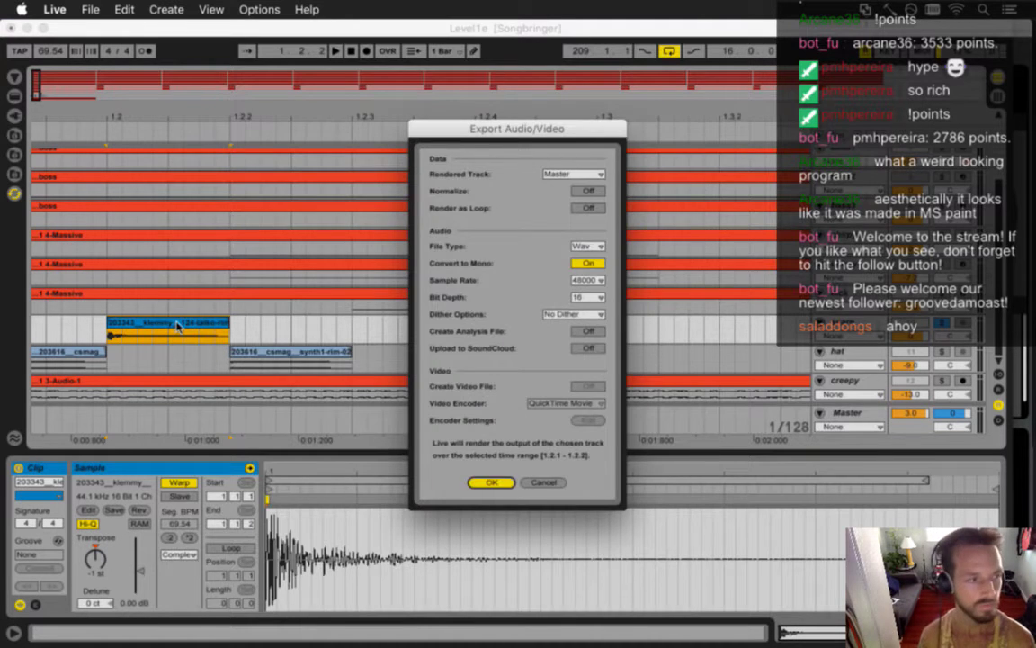
pyautogui.press('Return')
pyautogui.press('Right')
pyautogui.press('BackSpace')
pyautogui.write('B')
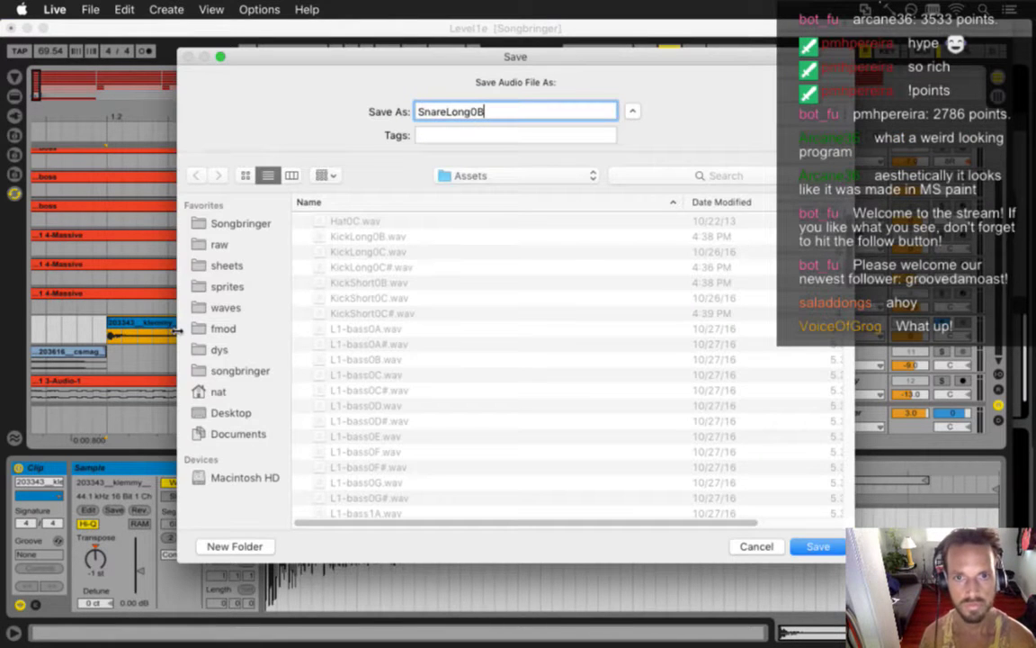
pyautogui.press('Return')
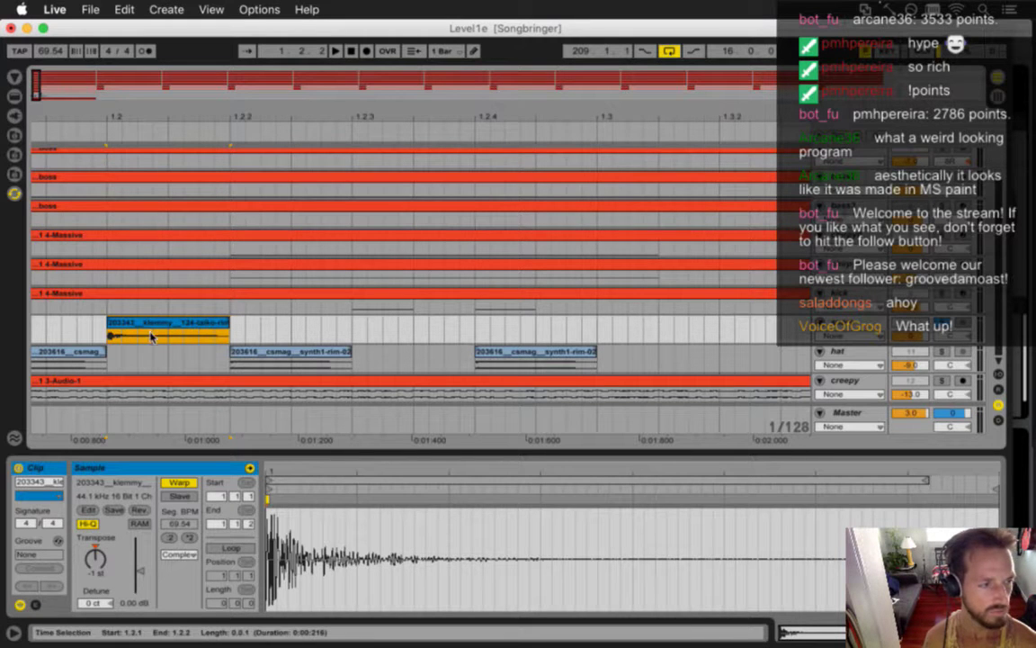
# Step: Switch to Finder and preview the SnareLong samples in the Assets folder, from SnareLong0B.wav through SnareLong0C#.wav
pyautogui.click(109, 336)
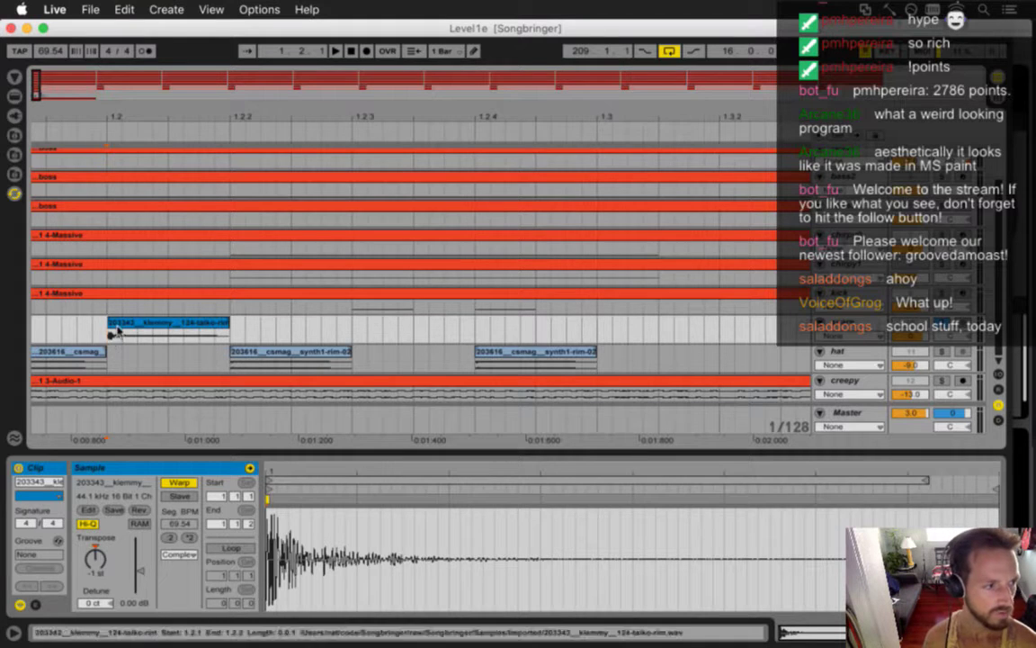
pyautogui.press('super+Tab')
pyautogui.click(270, 297)
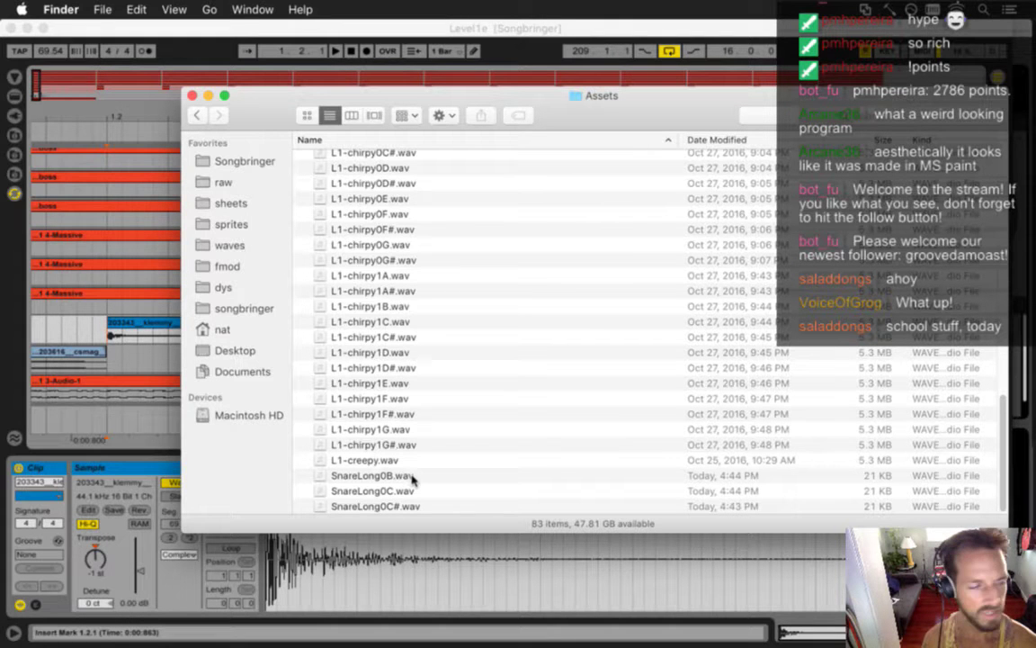
pyautogui.click(415, 476)
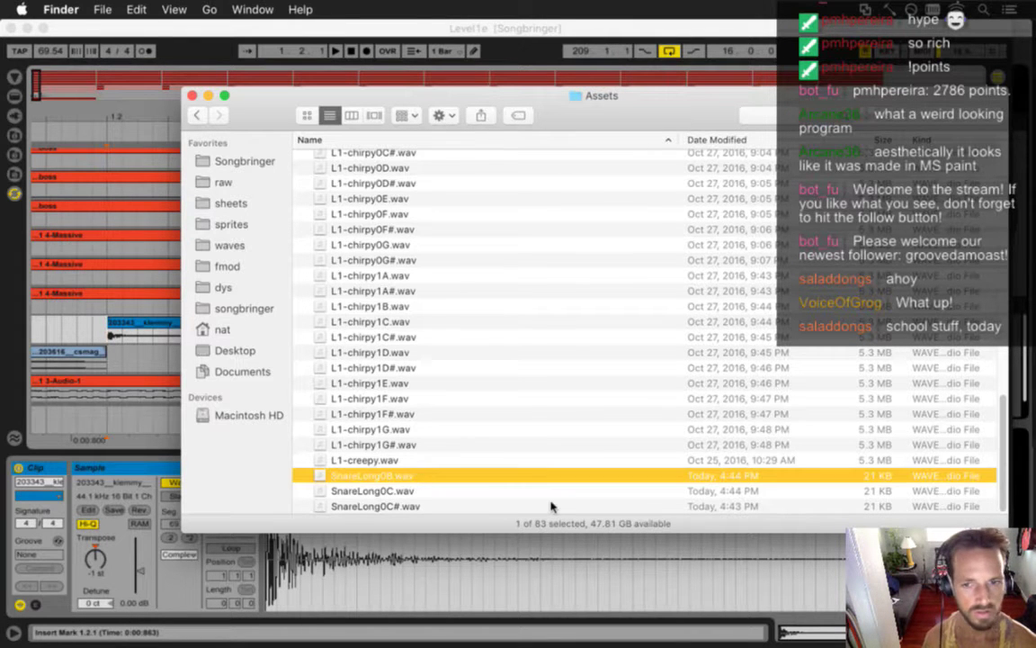
pyautogui.press('space')
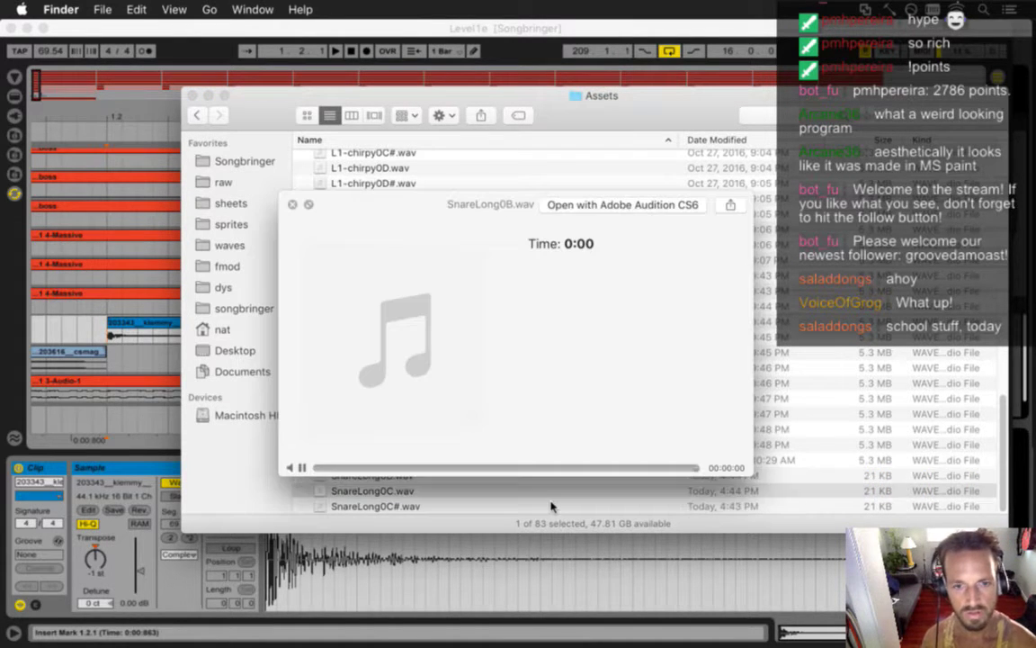
pyautogui.press('Down')
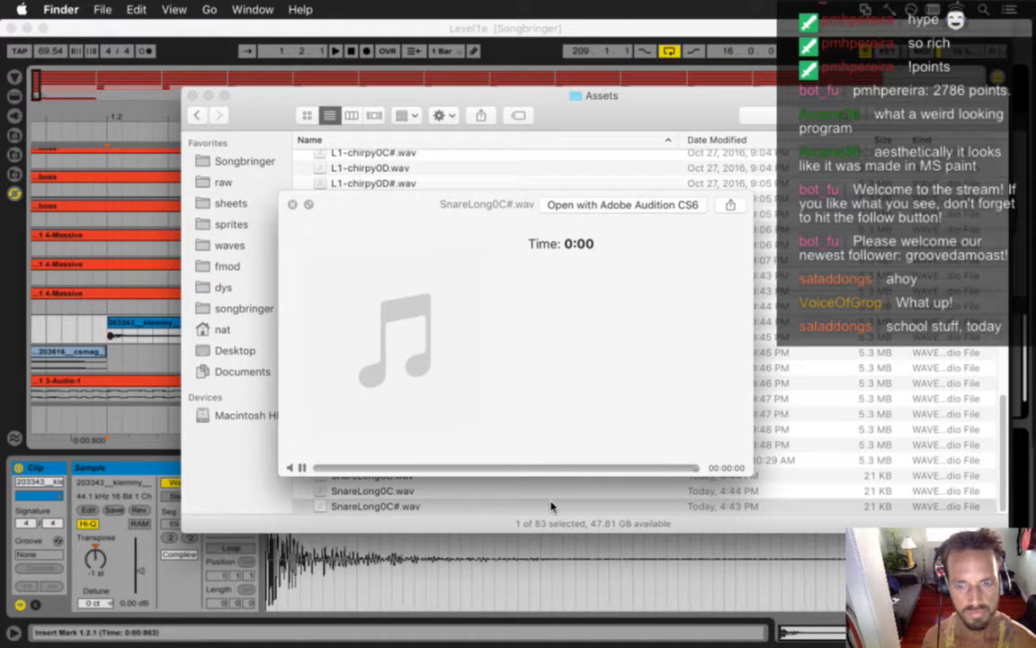
pyautogui.press('space')
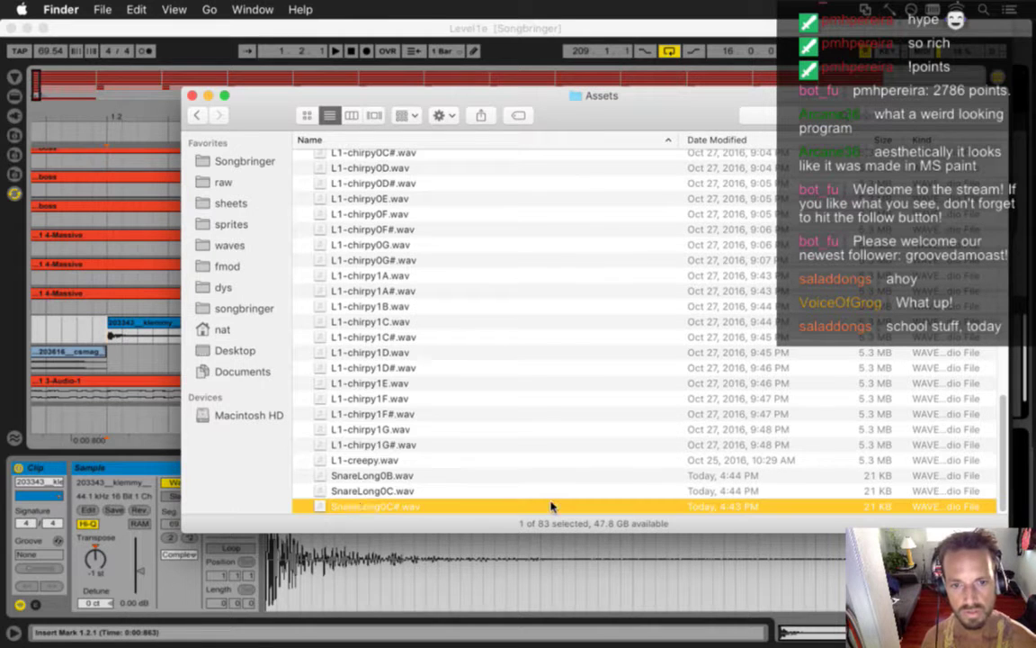
pyautogui.click(389, 475)
# Step: Switch to FMOD Studio and add SnareLong0C#.wav to the Snare track, aligned with the hat hit just before beat 1.3
pyautogui.press('super+Tab')
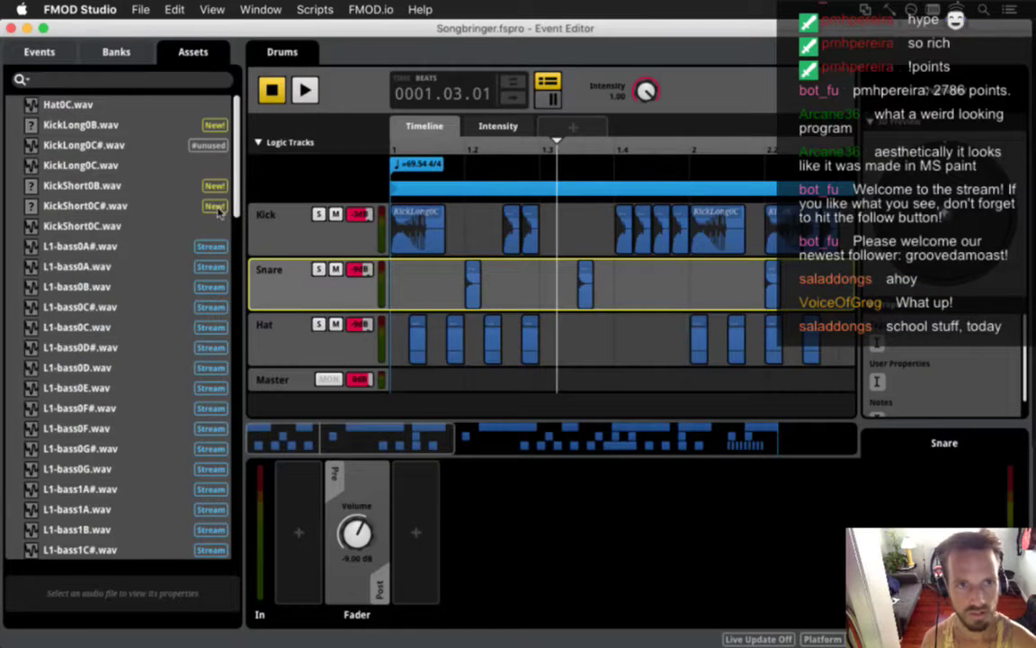
pyautogui.scroll(-15, 218, 474)
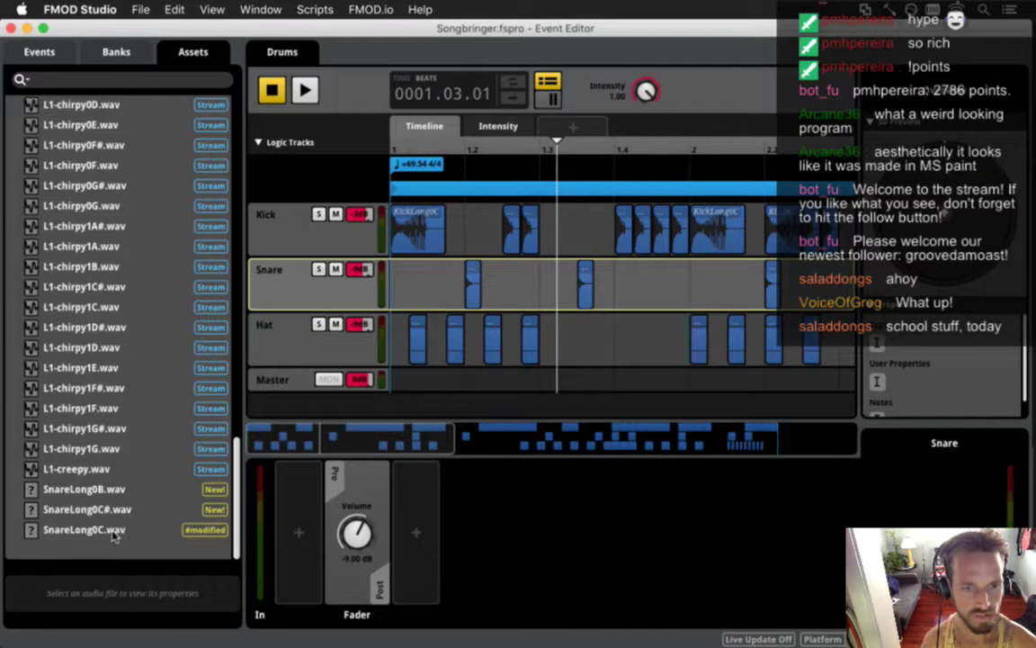
pyautogui.moveTo(104, 510); pyautogui.dragTo(530, 296)
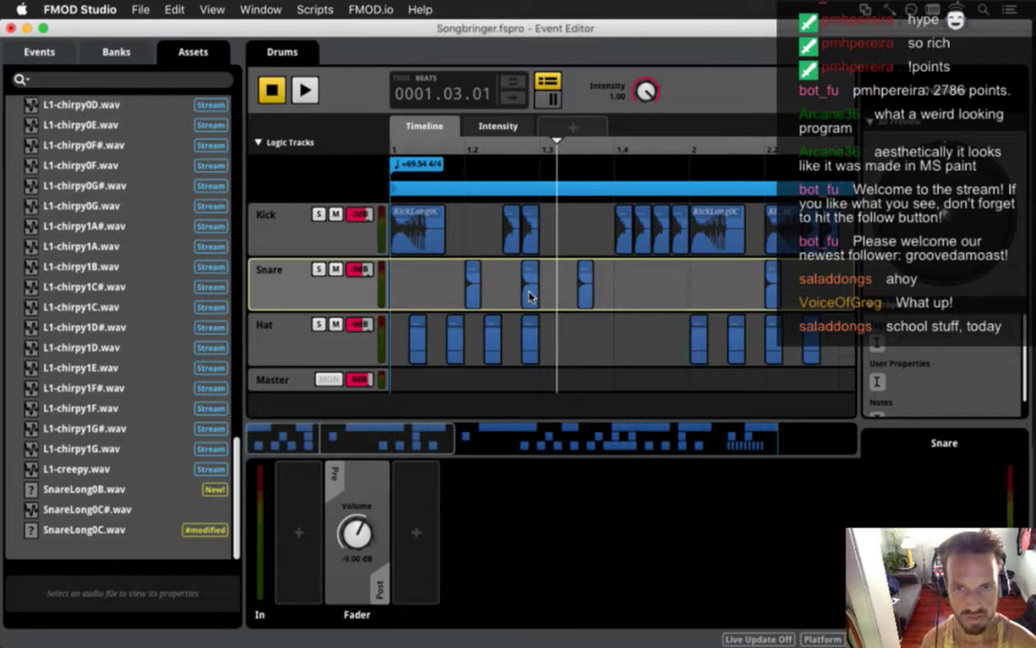
pyautogui.click(530, 290)
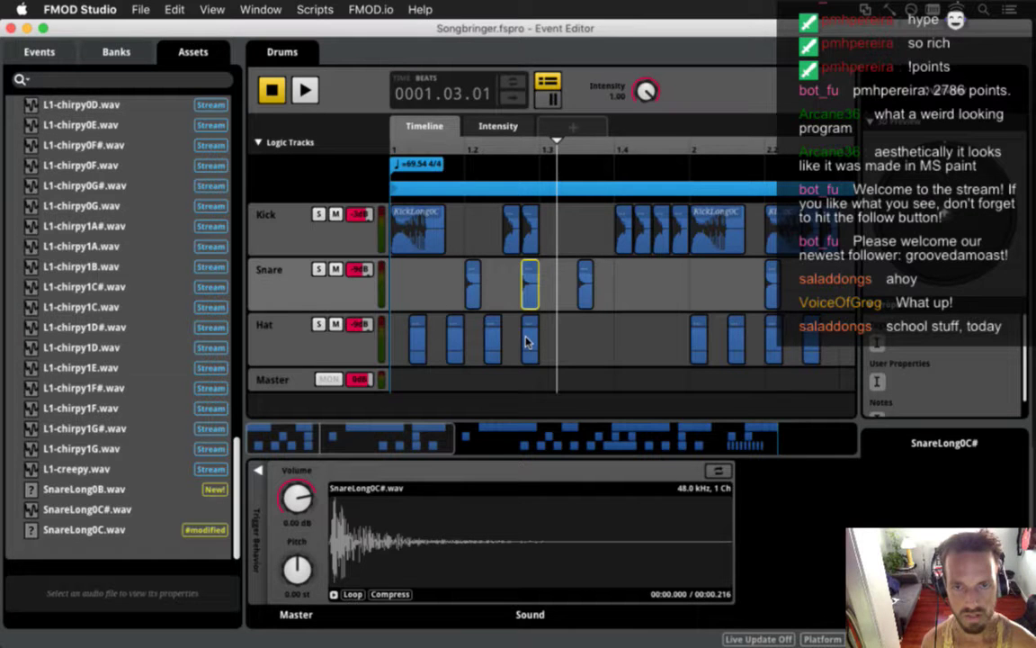
# Step: Delete the SnareLong0C# clip placed just before beat 1.3 on the Snare track
pyautogui.click(508, 288)
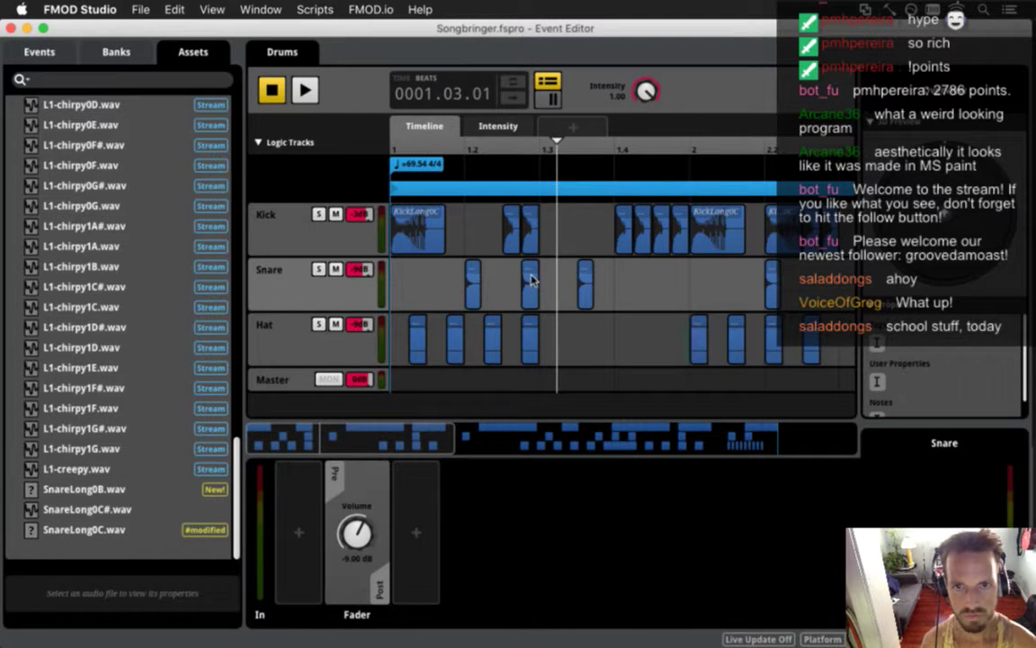
pyautogui.click(531, 279)
pyautogui.click(515, 259)
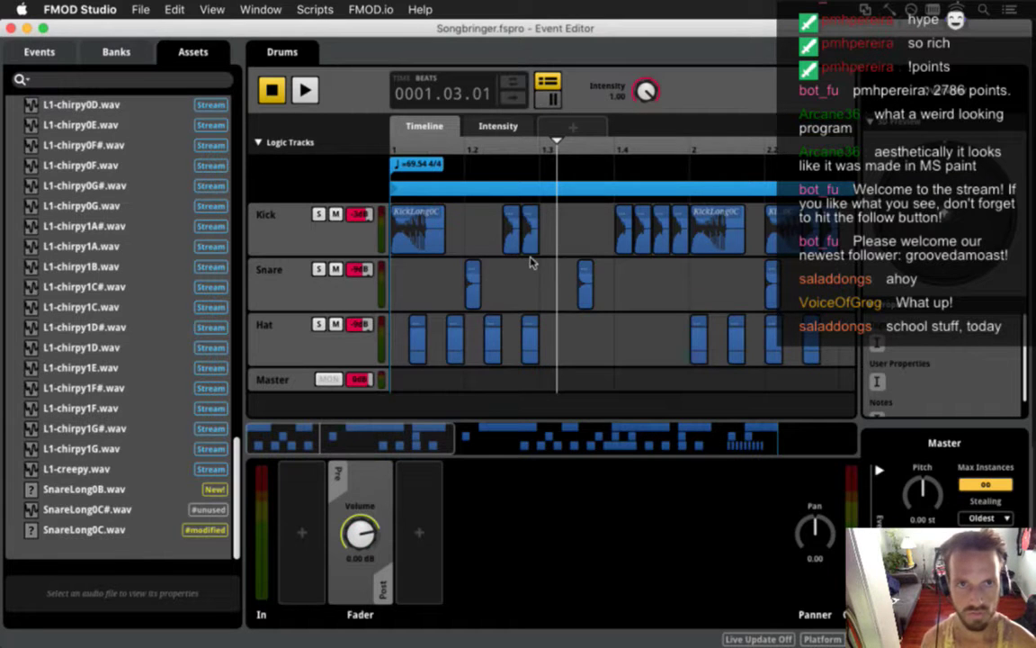
# Step: Switch to Terminal, clear it, and open the raw/fmod/Metadata/ folder in TextMate
pyautogui.press('super+Tab')
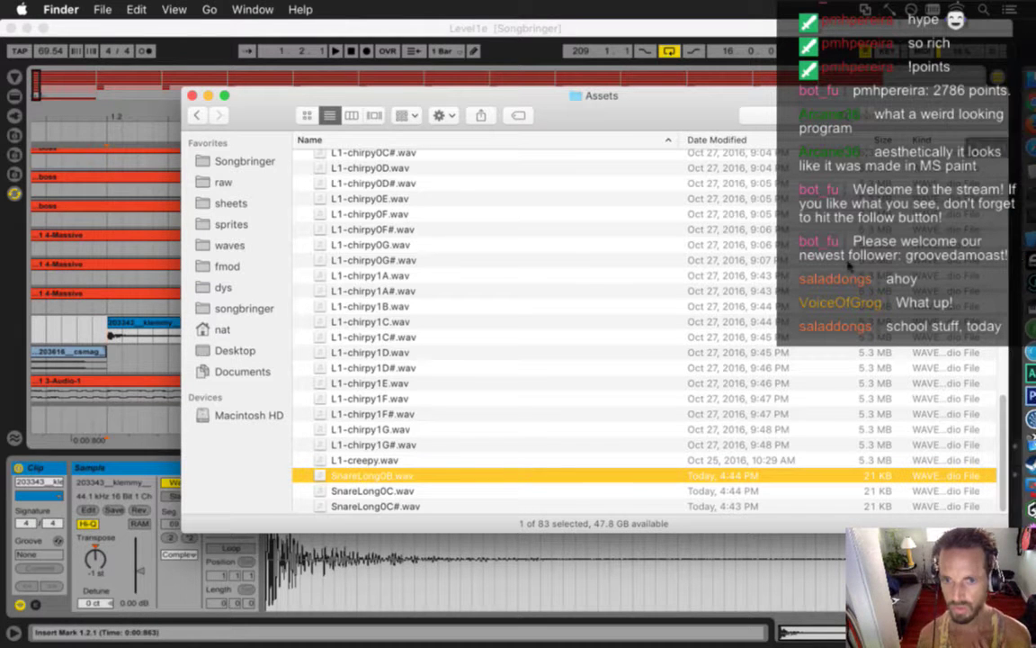
pyautogui.press('super+Tab')
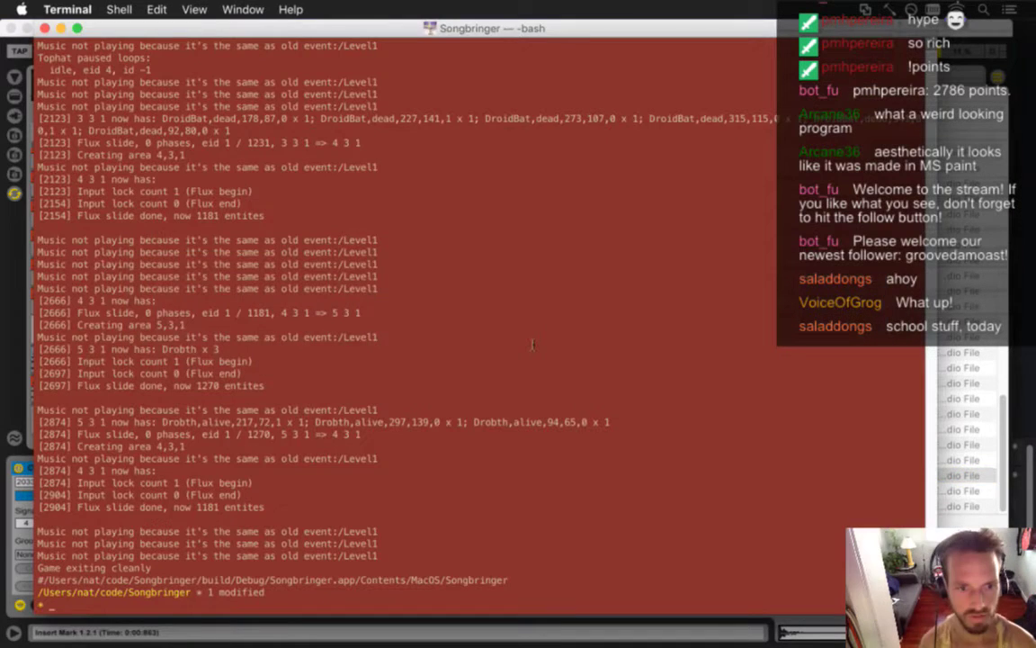
pyautogui.write('lear')
pyautogui.press('Return')
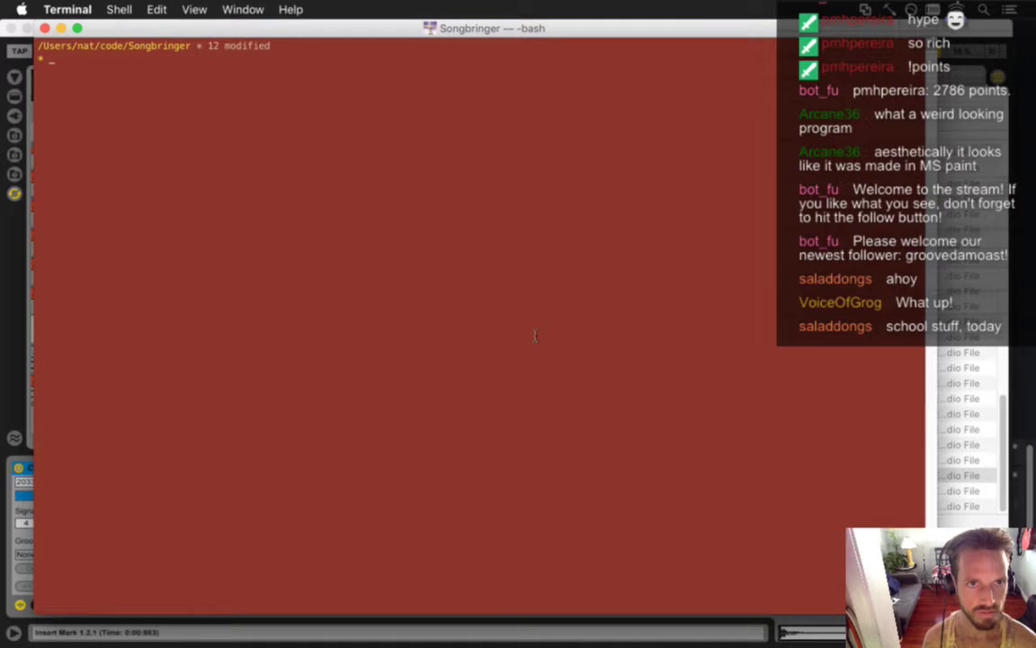
pyautogui.write('mate')
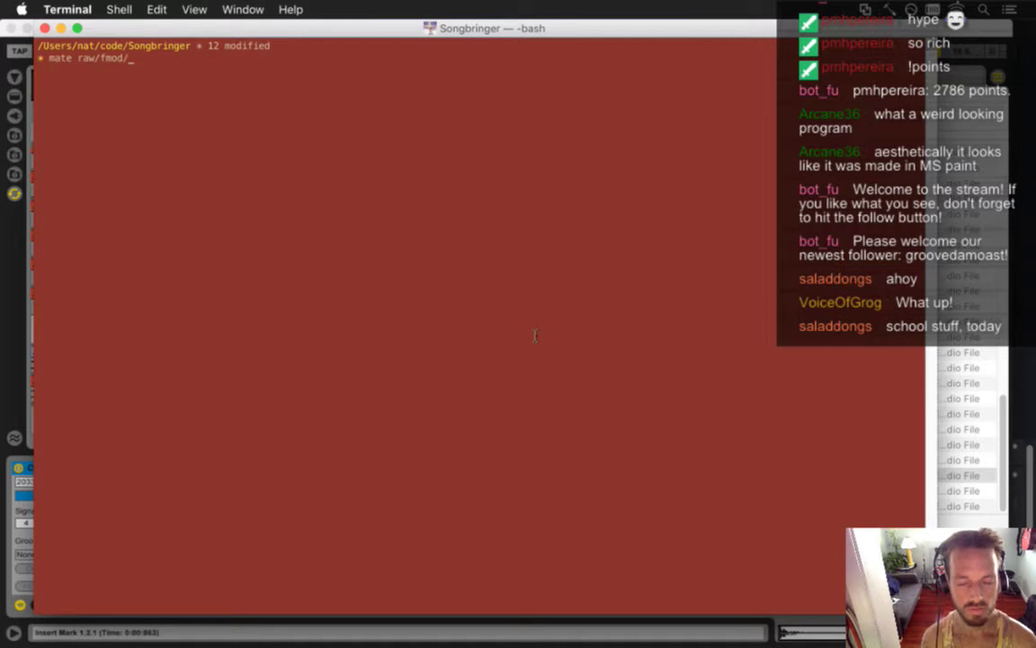
pyautogui.write('raw/fmod/M')
pyautogui.press('Tab')
pyautogui.press('Return')
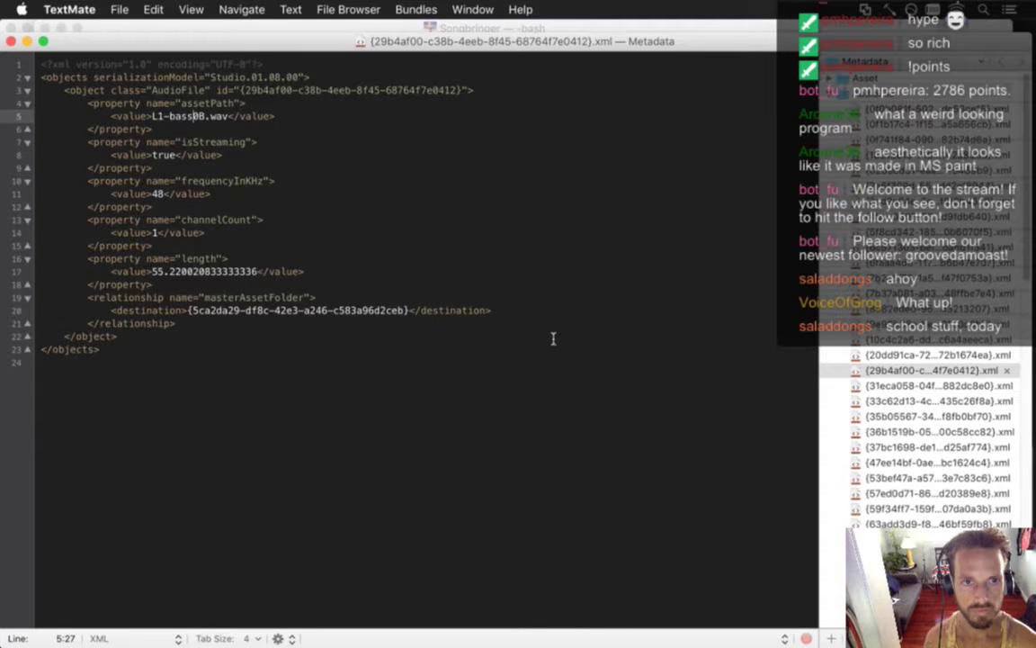
# Step: Search the Metadata folder's files for "snare0c.w", and correct the search to "snarelong0c.w"
pyautogui.click(526, 221)
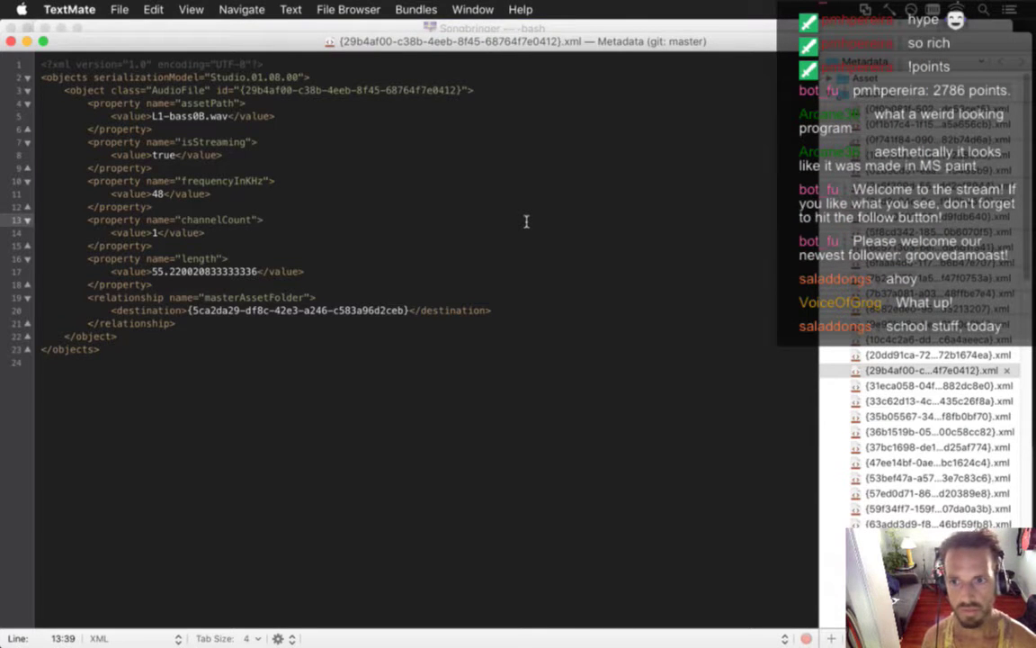
pyautogui.press('super+shift+f')
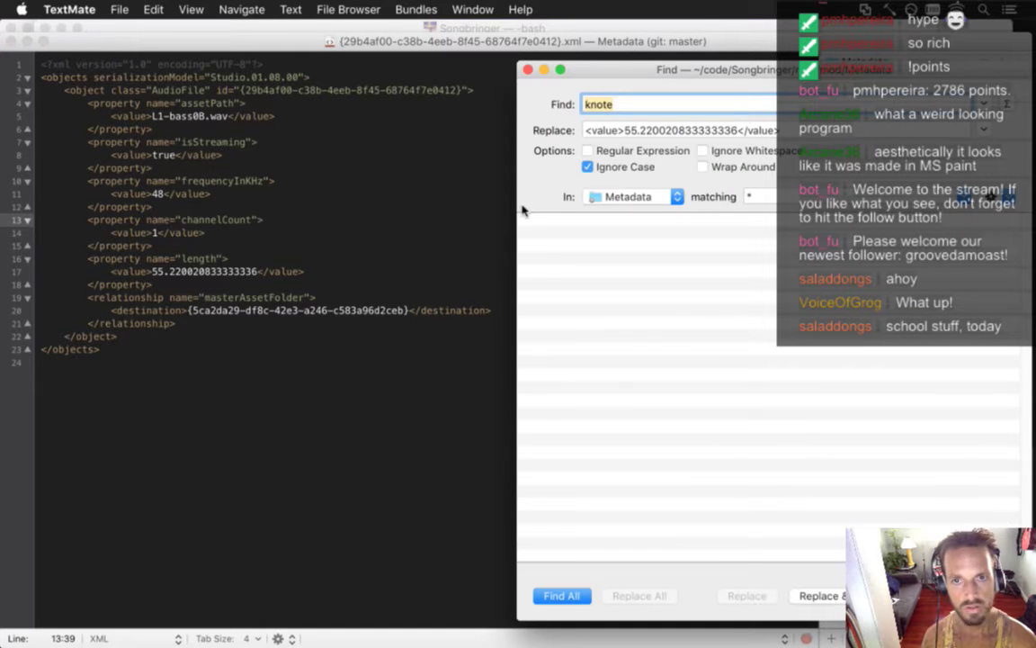
pyautogui.write('snare0')
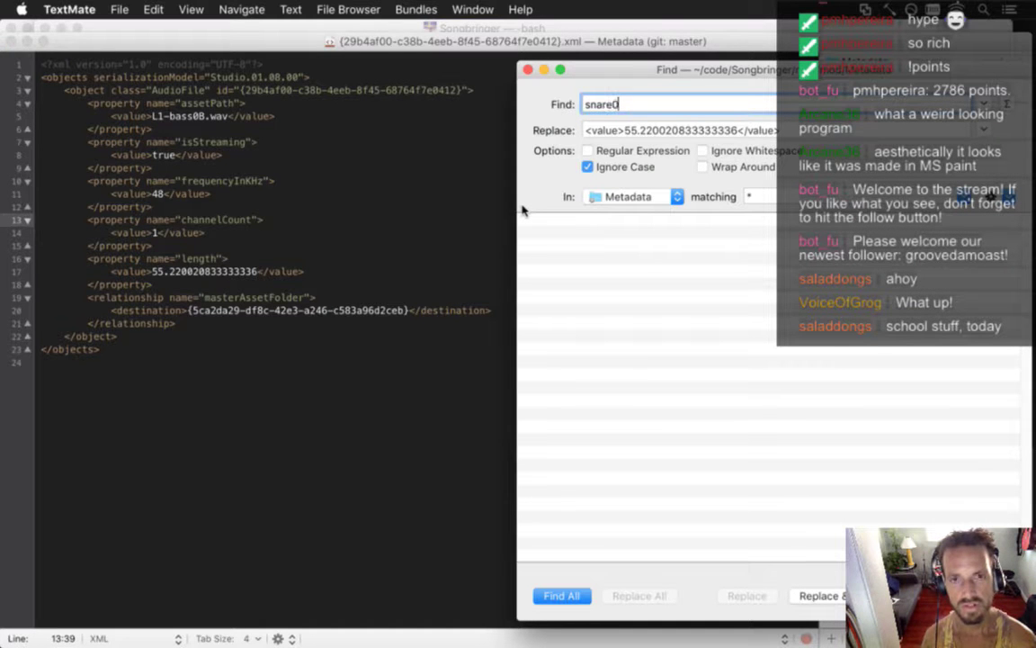
pyautogui.write('c.w')
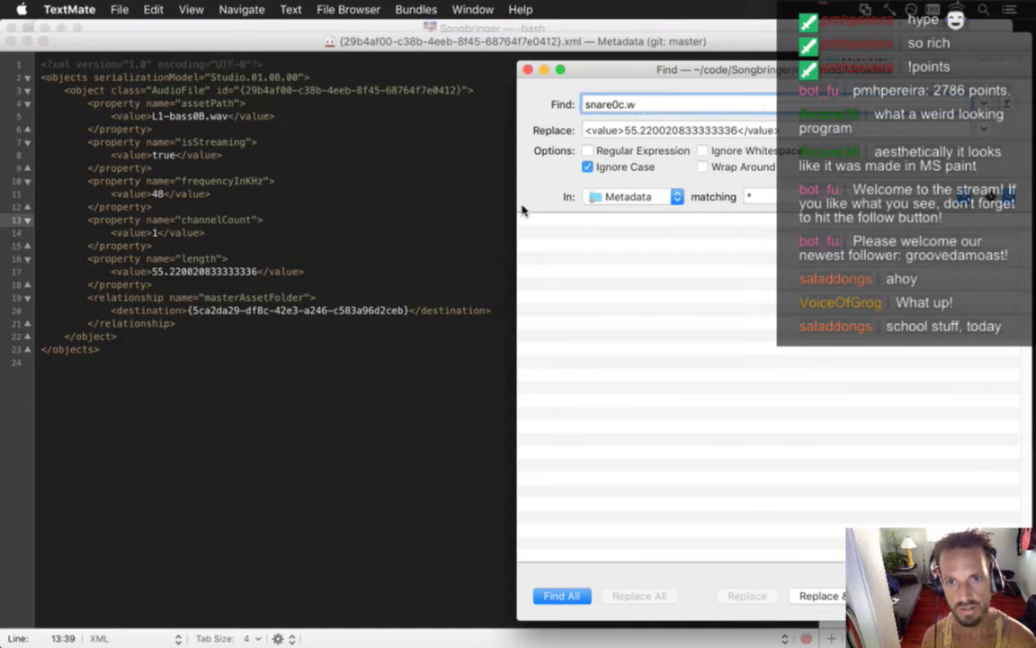
pyautogui.press('Return')
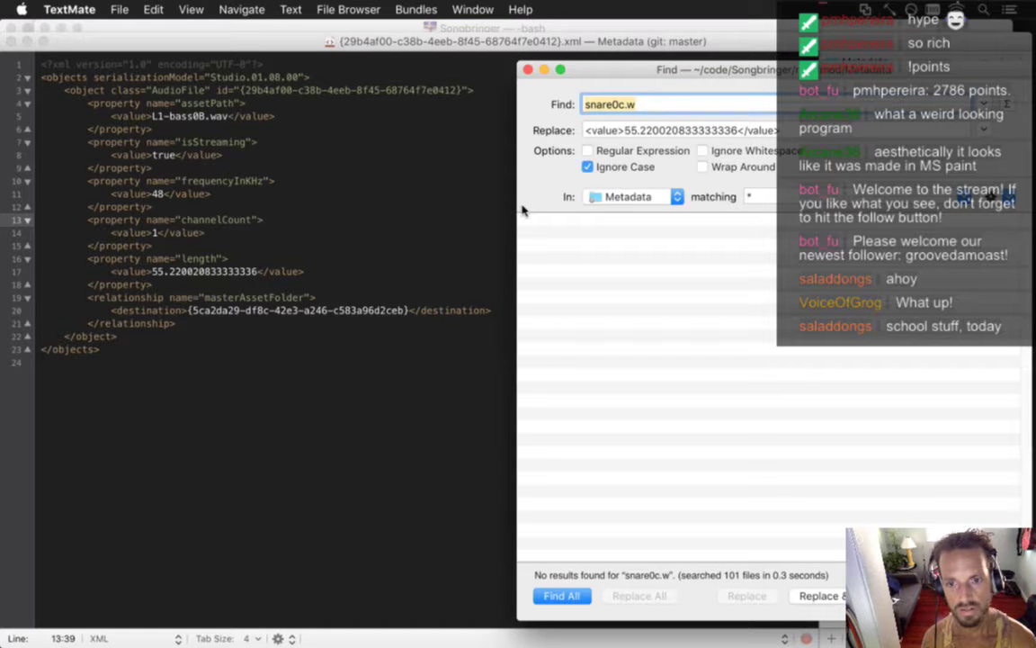
pyautogui.press('super+Tab')
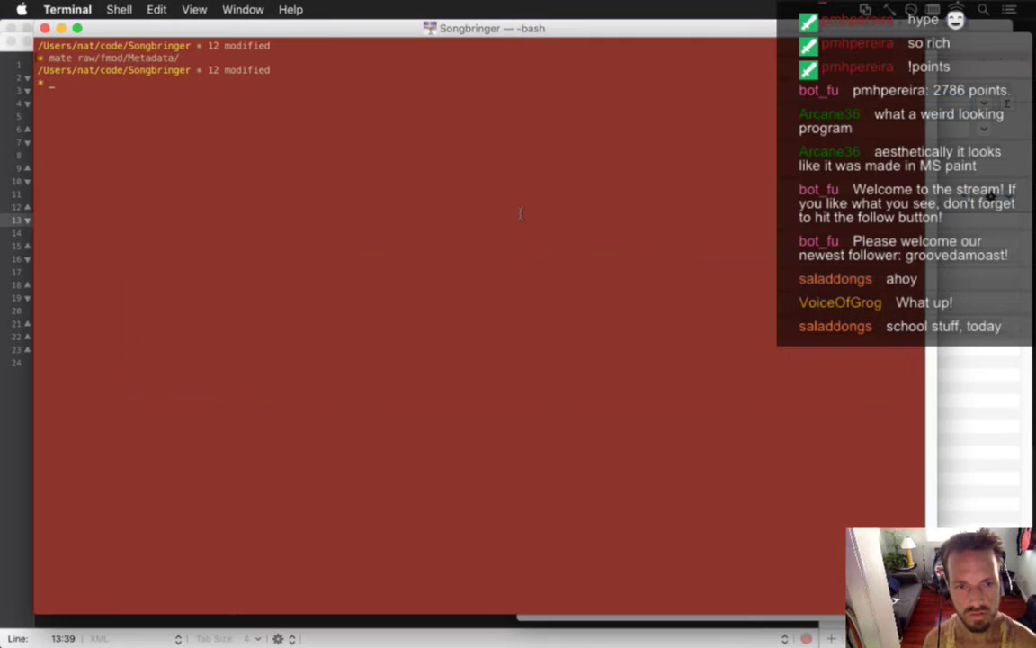
pyautogui.press('super+Tab')
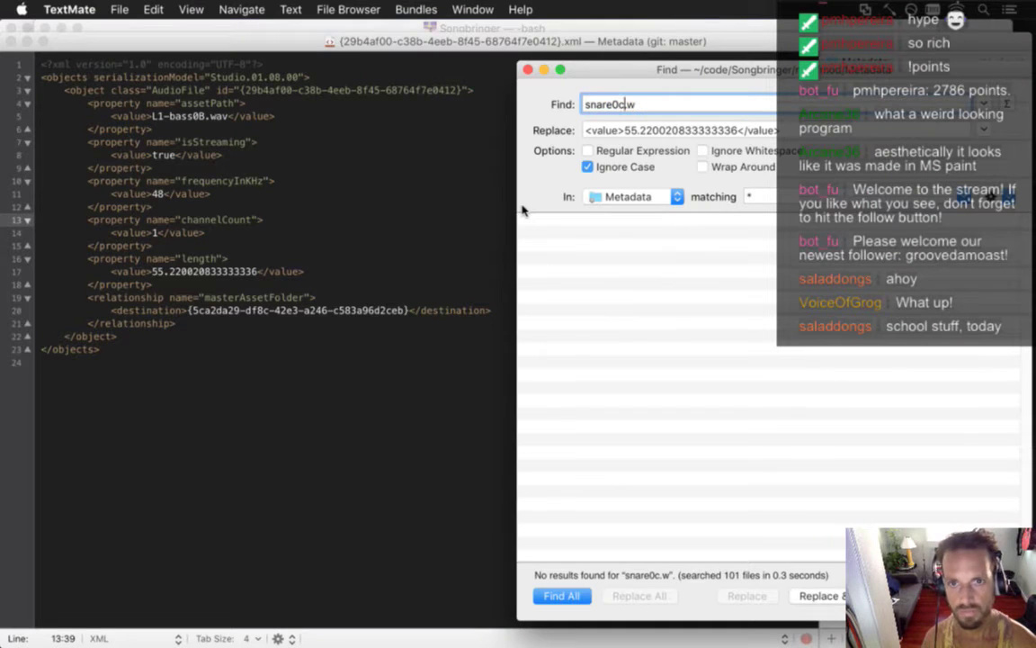
pyautogui.write('long')
pyautogui.press('Return')
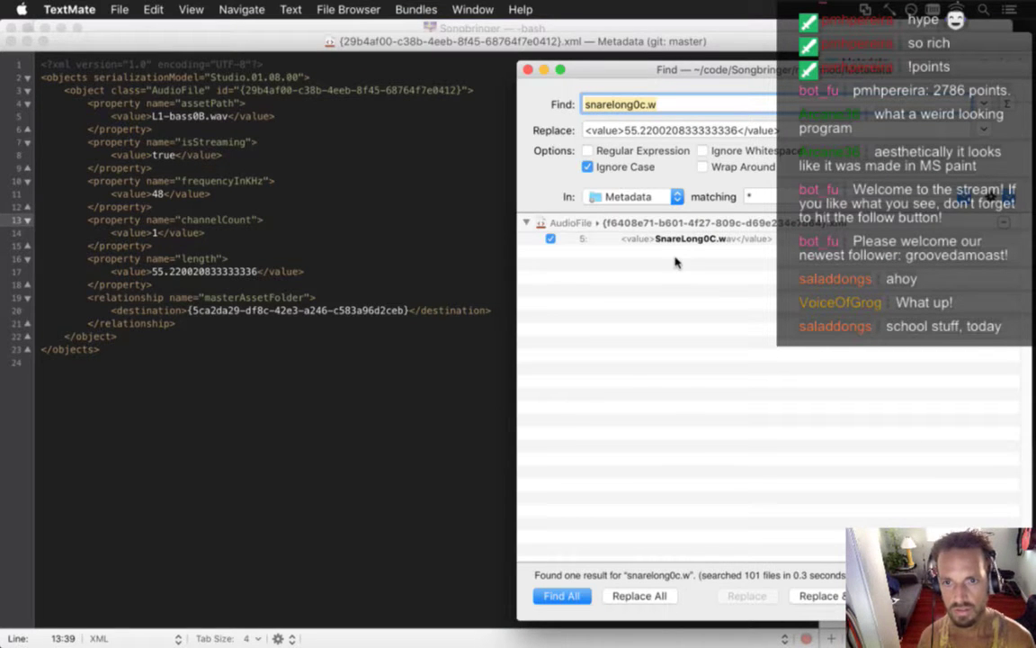
# Step: Broaden the Metadata search to "snarelong0c", and open the SnareLong0C#.wav metadata file to examine its length value
pyautogui.click(647, 107)
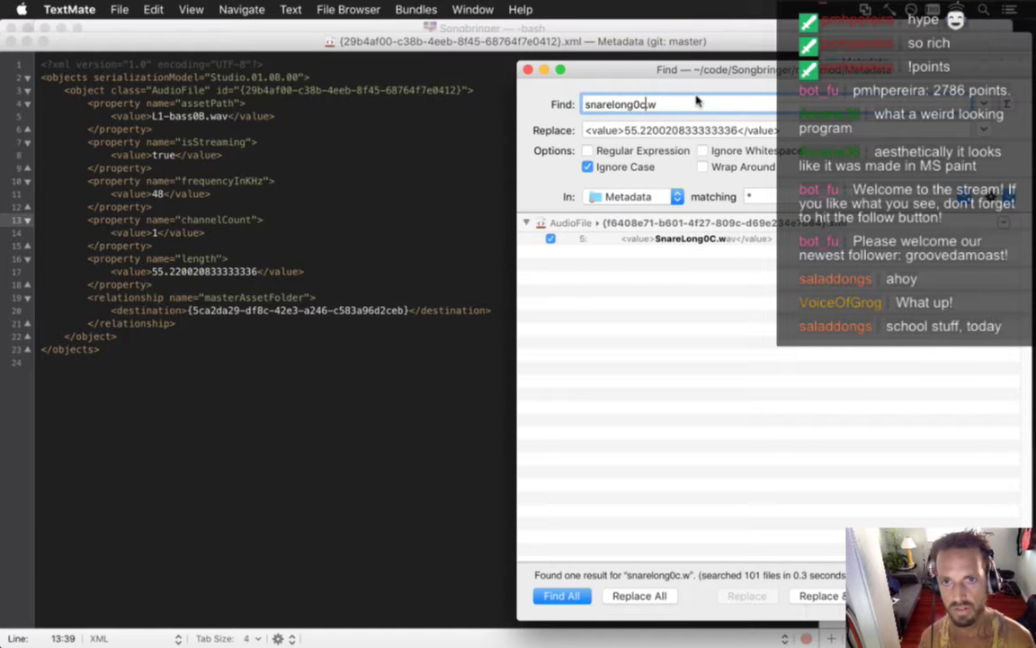
pyautogui.press('Return')
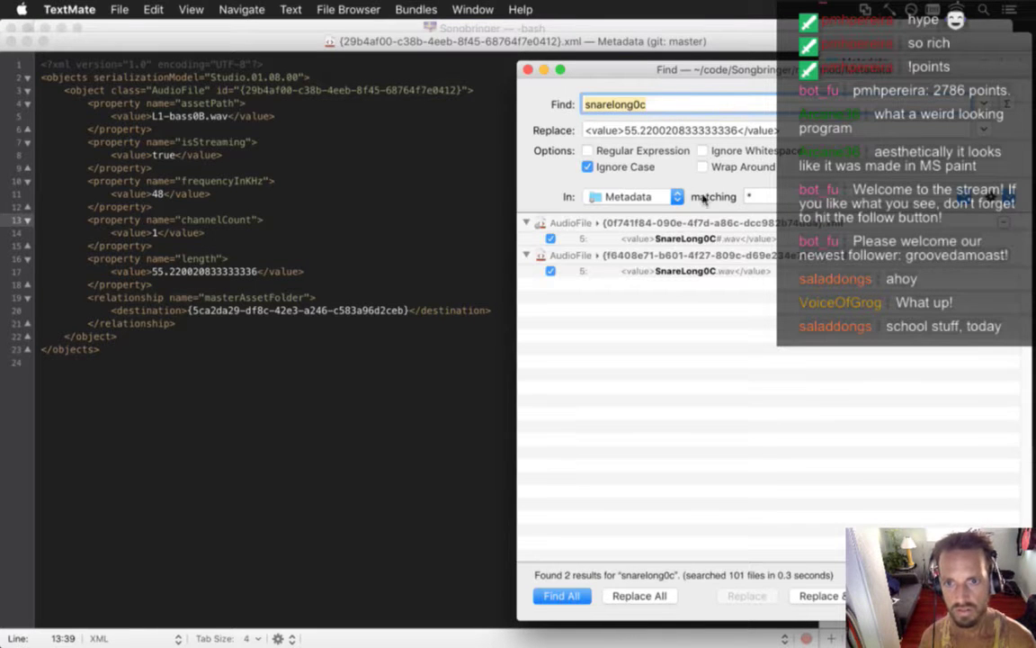
pyautogui.click(711, 239)
pyautogui.click(251, 250)
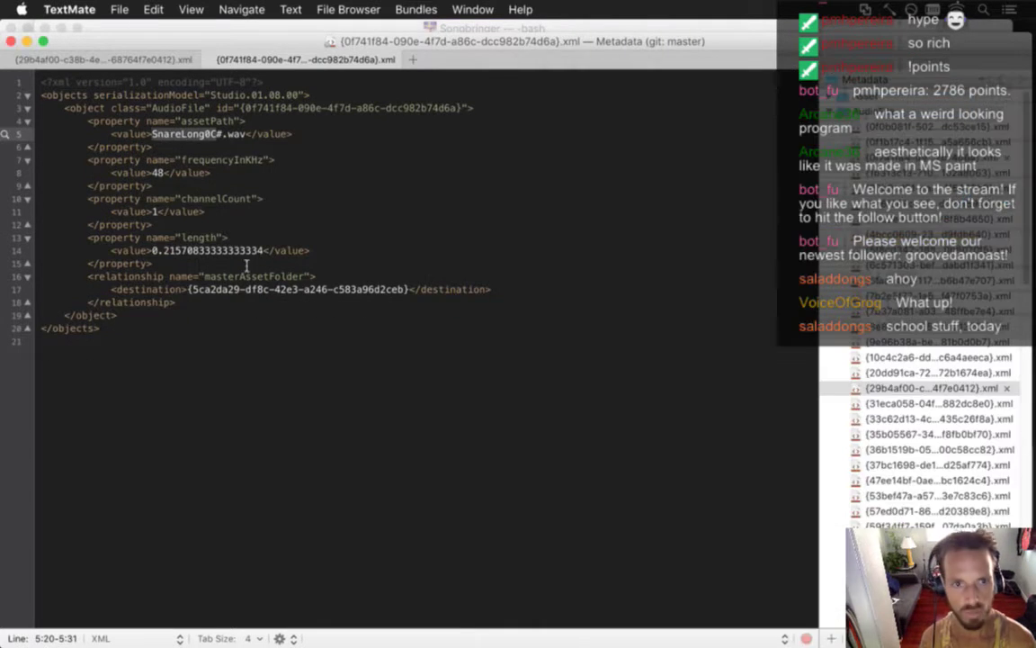
pyautogui.moveTo(152, 251); pyautogui.dragTo(258, 257)
pyautogui.click(229, 235)
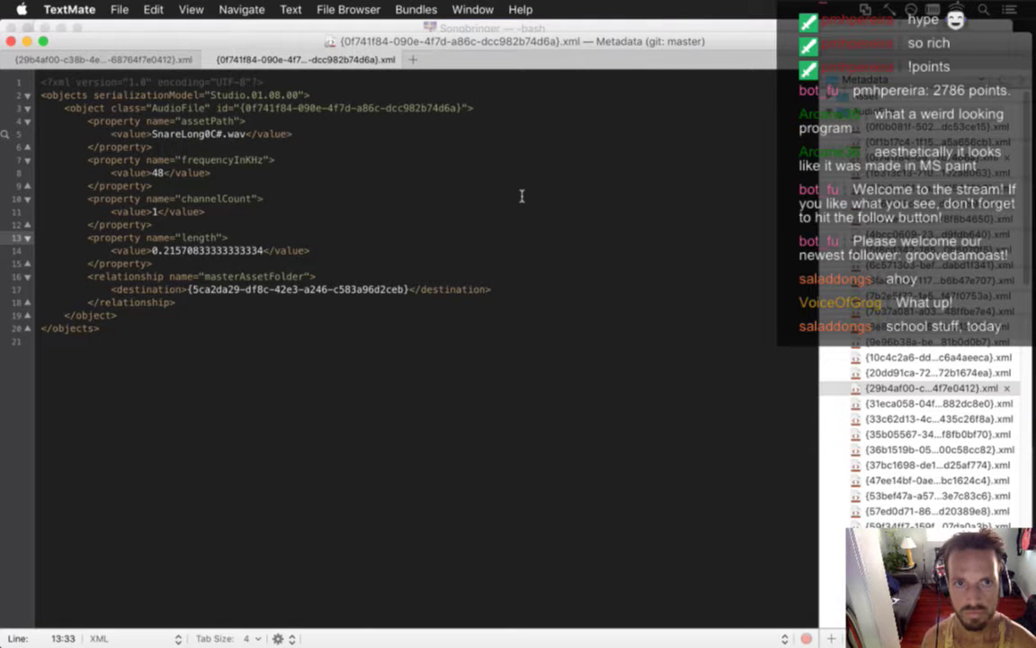
# Step: Open the SnareLong0C.wav metadata file from the search results, and close the L1-bass0B.wav file
pyautogui.press('super+shift+f')
pyautogui.doubleClick(667, 271)
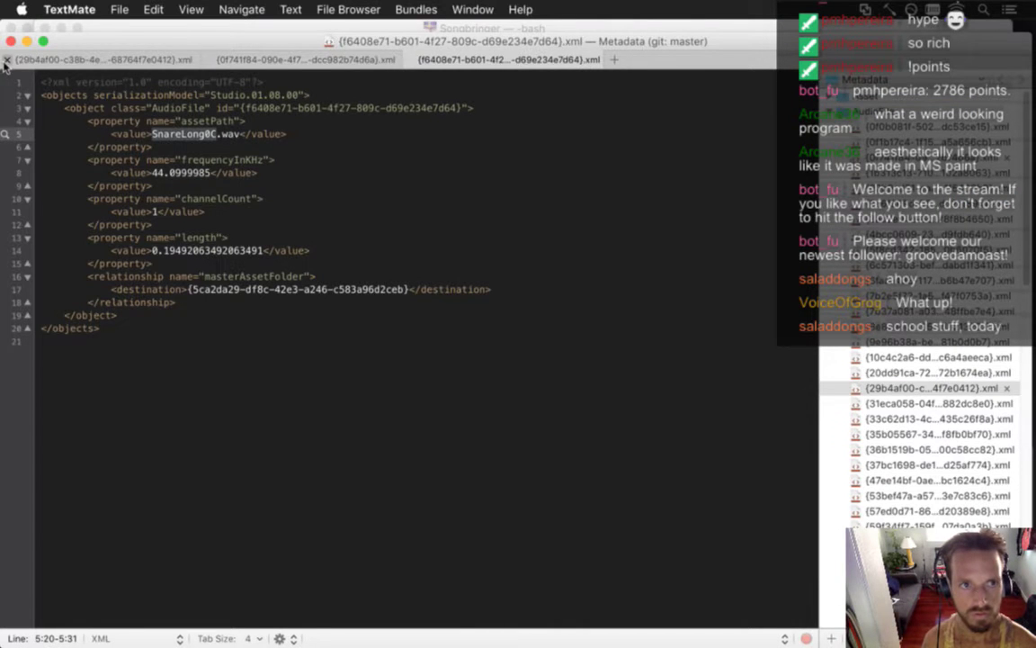
pyautogui.click(5, 60)
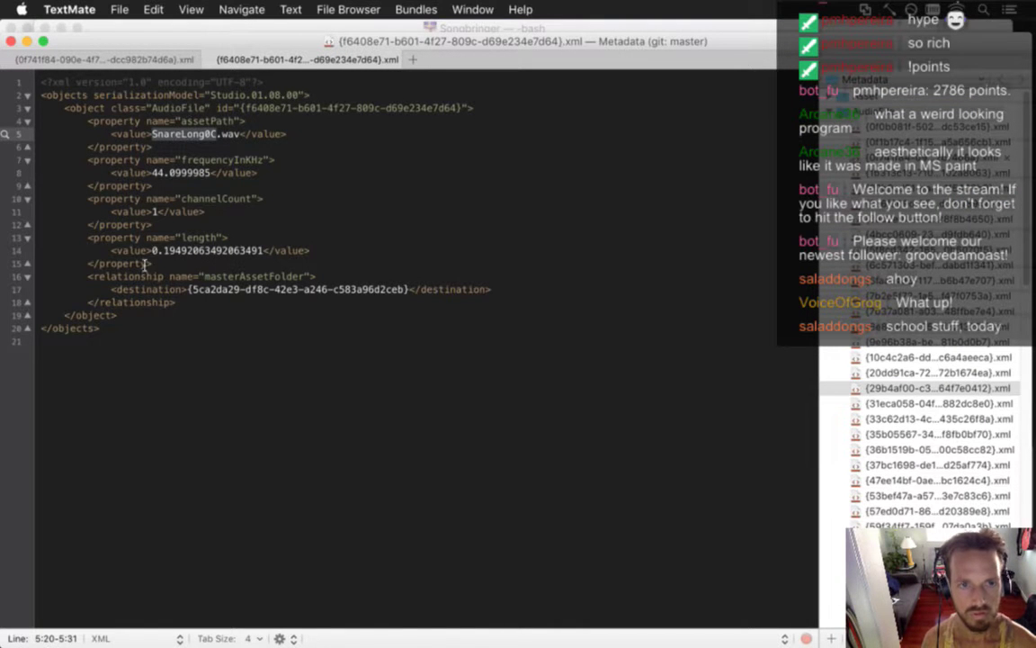
# Step: Copy the length value line from SnareLong0C.wav's metadata and search the Metadata folder for it, closing the search when done
pyautogui.click(105, 253)
pyautogui.press('Right')
pyautogui.press('shift+super+Right')
pyautogui.press('super+c')
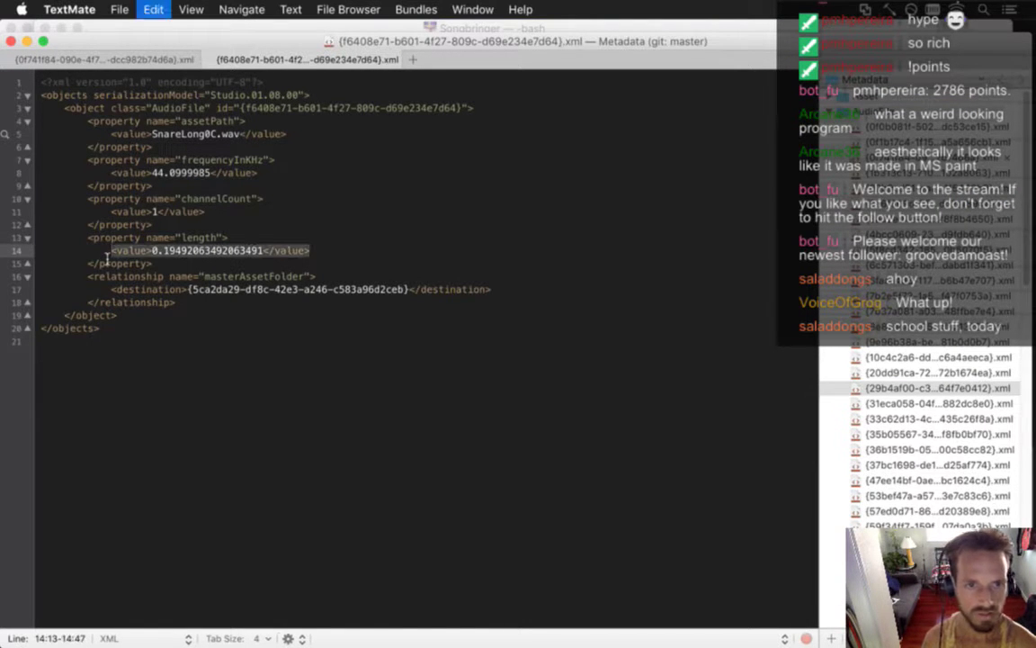
pyautogui.press('shift+super+f')
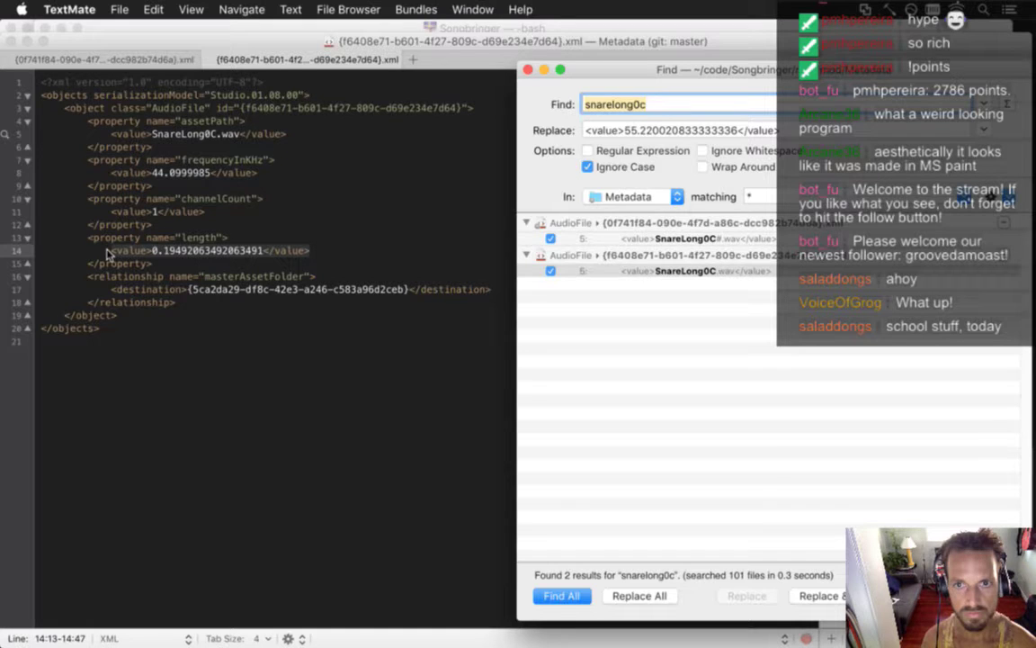
pyautogui.press('super+v')
pyautogui.press('Return')
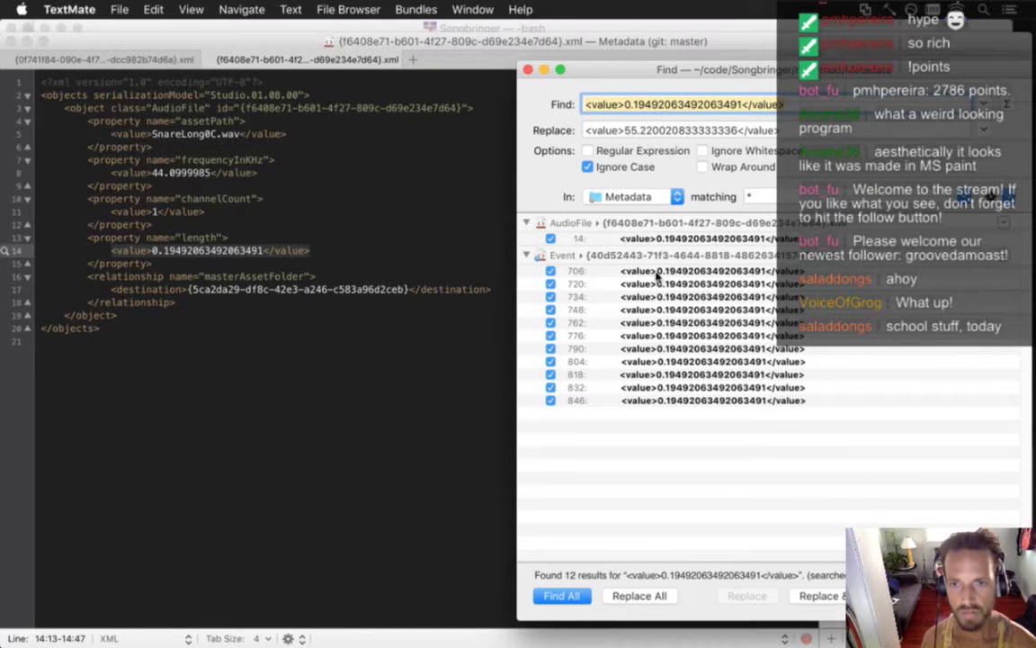
pyautogui.click(527, 70)
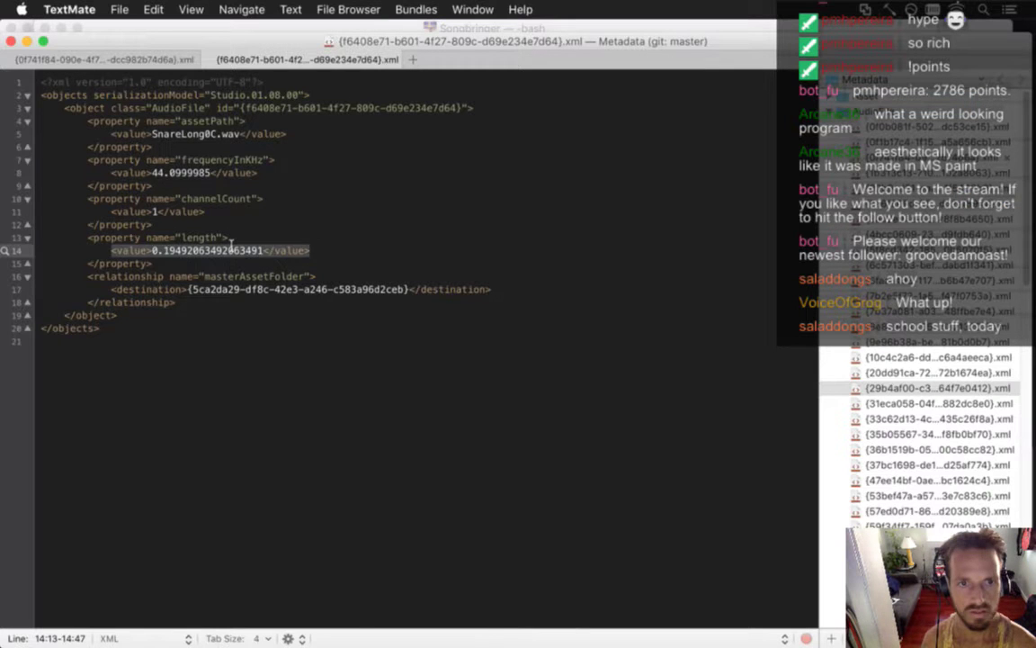
# Step: Replace SnareLong0C.wav's length value with 0.21570833333333334 copied from SnareLong0C#.wav's metadata, and close the project window
pyautogui.click(231, 241)
pyautogui.click(103, 58)
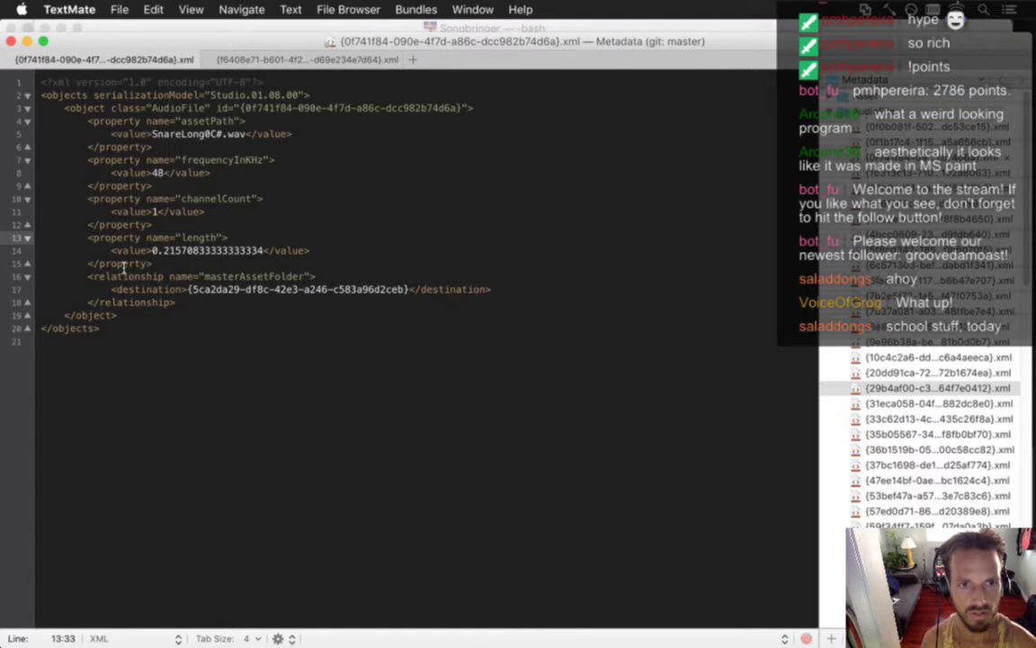
pyautogui.moveTo(110, 250); pyautogui.dragTo(319, 250)
pyautogui.click(293, 59)
pyautogui.moveTo(110, 250); pyautogui.dragTo(308, 259)
pyautogui.press('cmd+v')
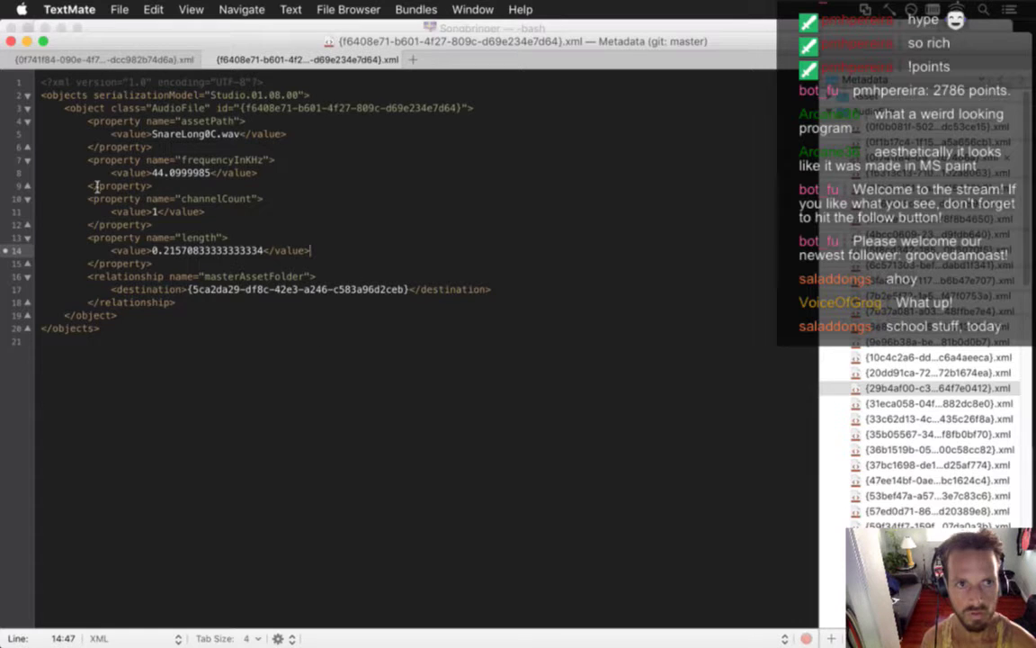
pyautogui.click(11, 41)
pyautogui.click(264, 200)
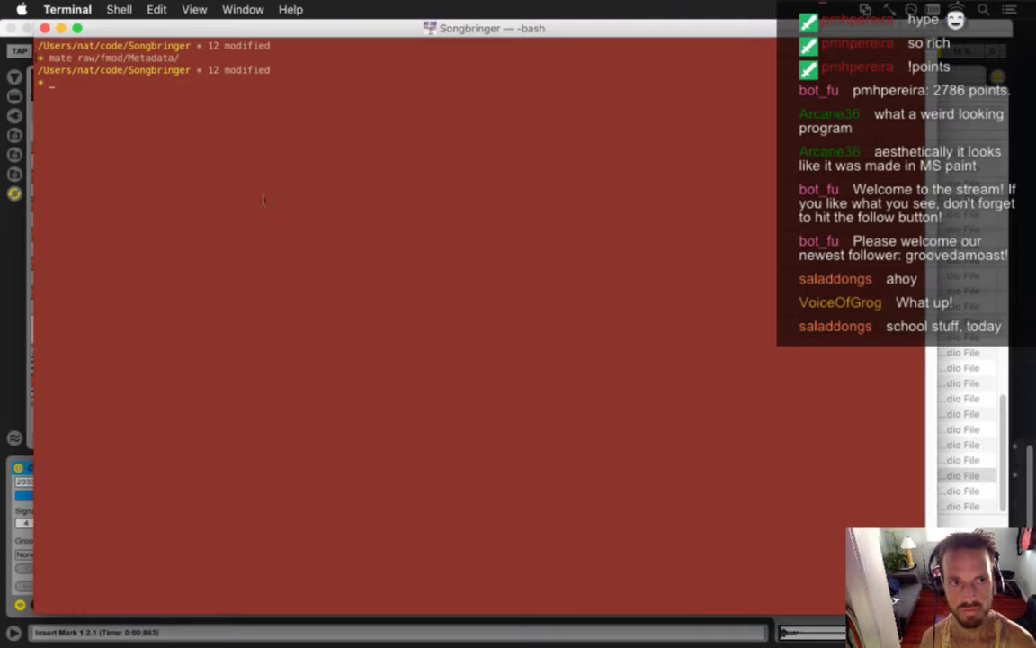
# Step: Launch FMOD Studio and reopen the recent project Songbringer.fspro
pyautogui.moveTo(1032, 321)
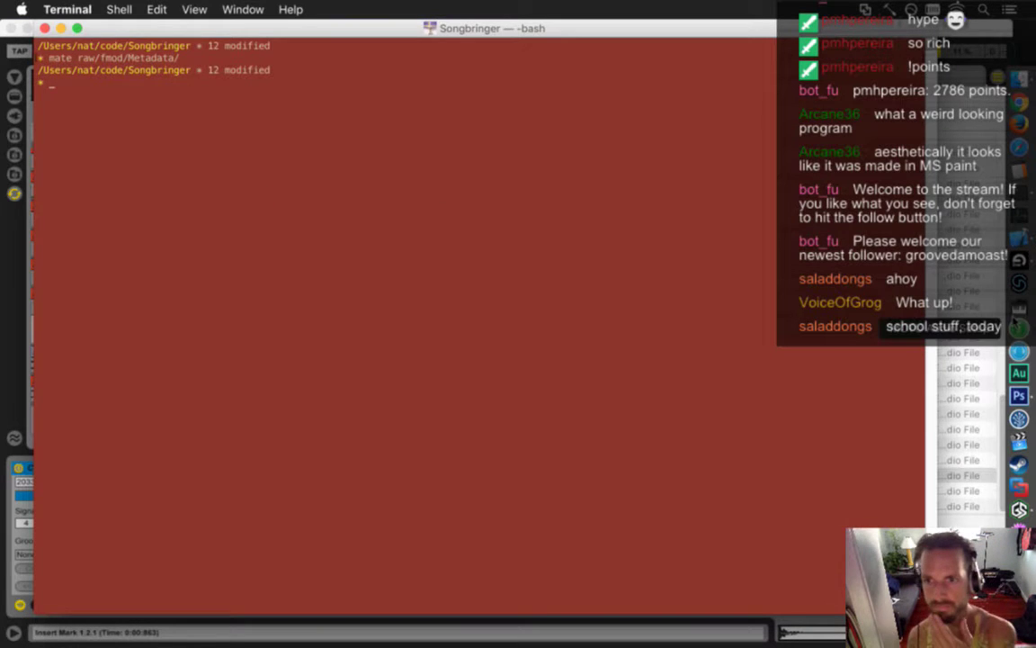
pyautogui.click(1023, 284)
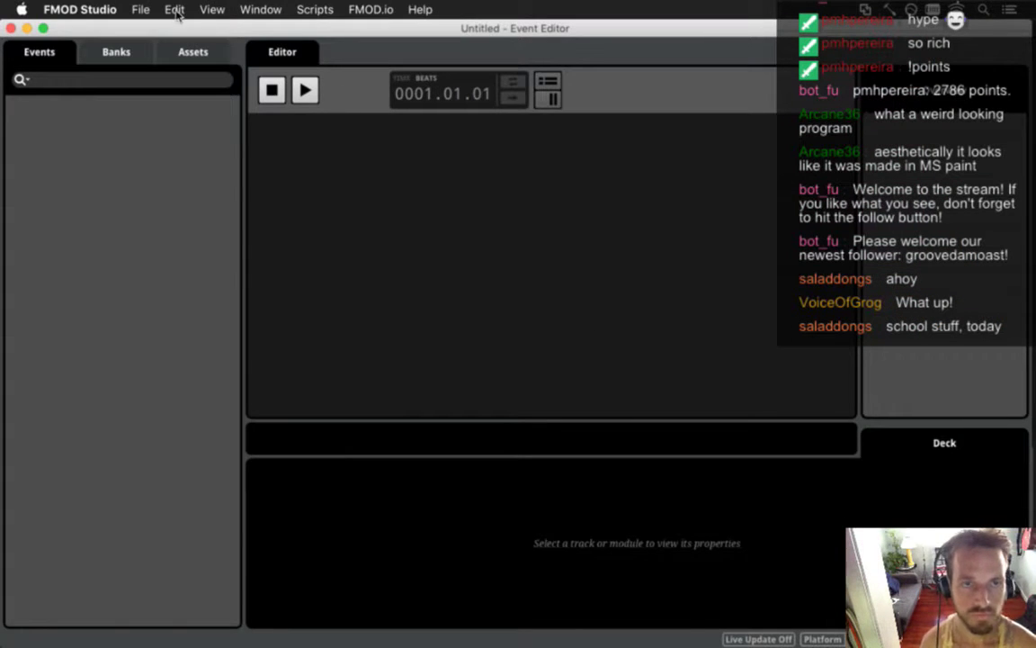
pyautogui.click(137, 9)
pyautogui.moveTo(203, 61)
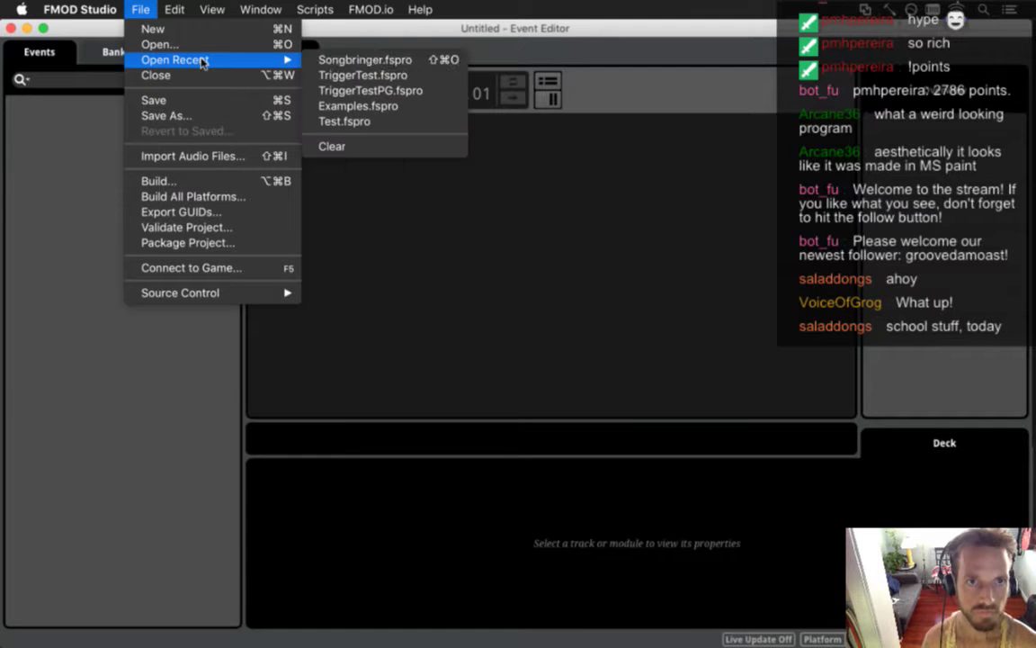
pyautogui.click(334, 61)
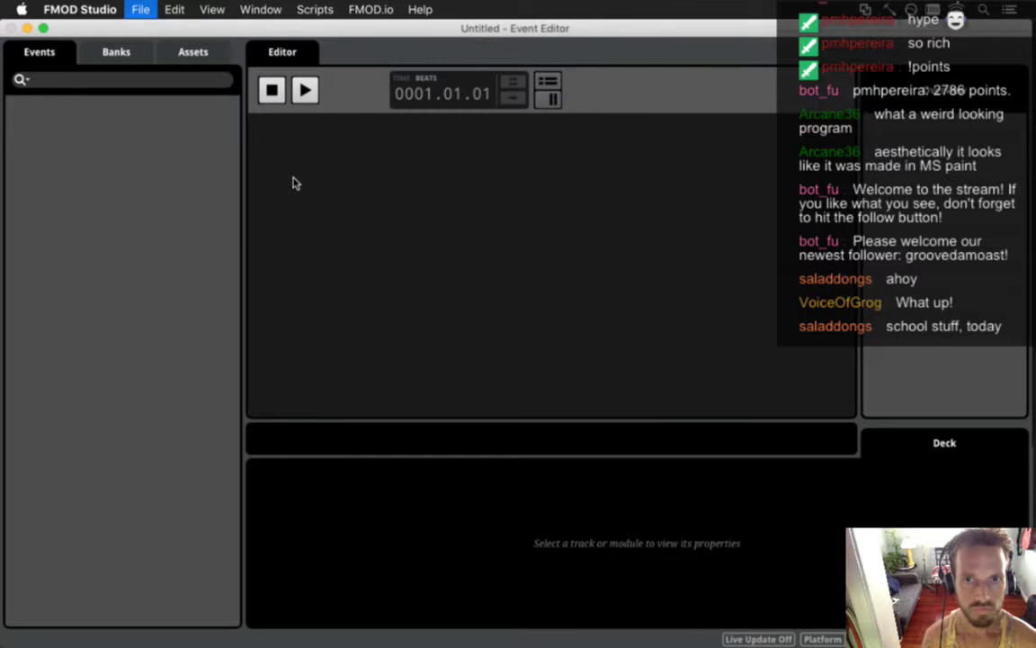
# Step: Open the Drums event under Level1 and play it from about beat 1.2
pyautogui.click(14, 104)
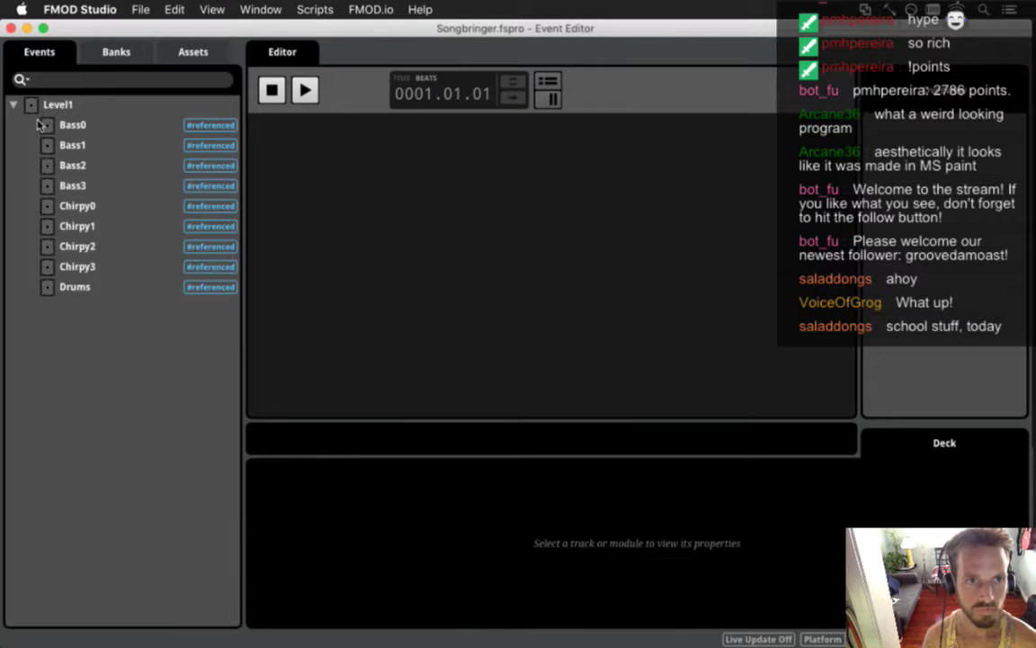
pyautogui.click(76, 286)
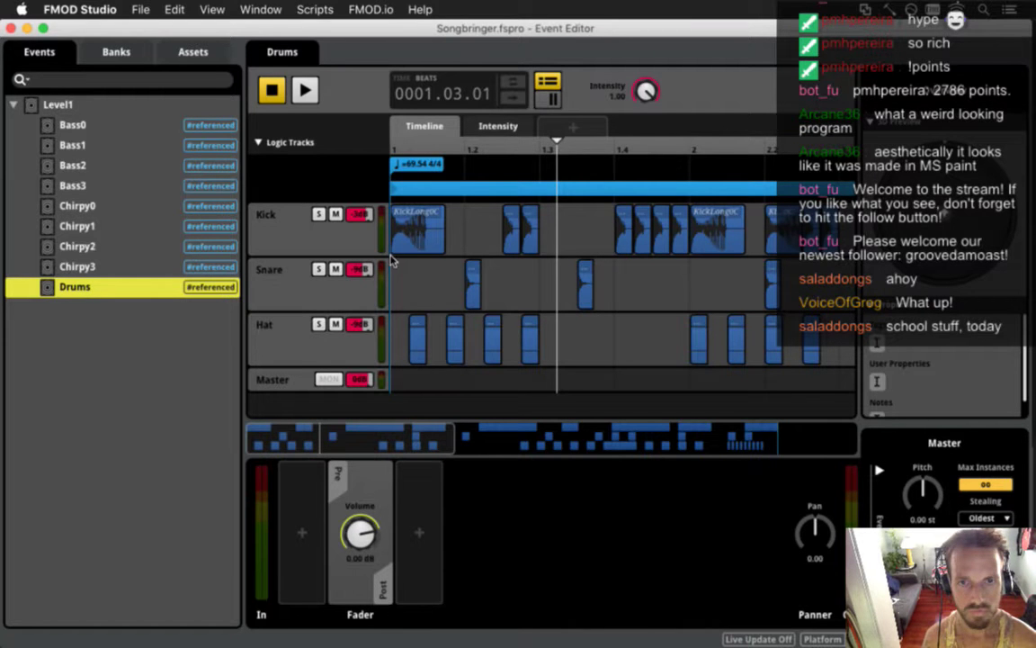
pyautogui.click(468, 148)
pyautogui.press('space')
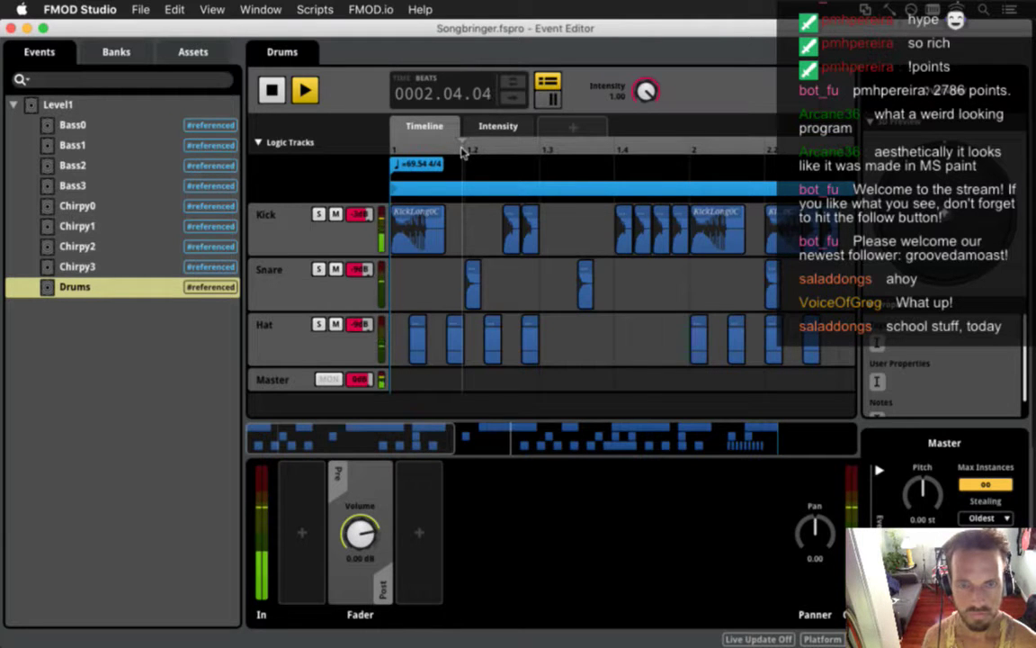
# Step: Stop playback, switch to Live, turn off the snare track's solo, and save the set with the snare clip's transpose at 0 st
pyautogui.press('space')
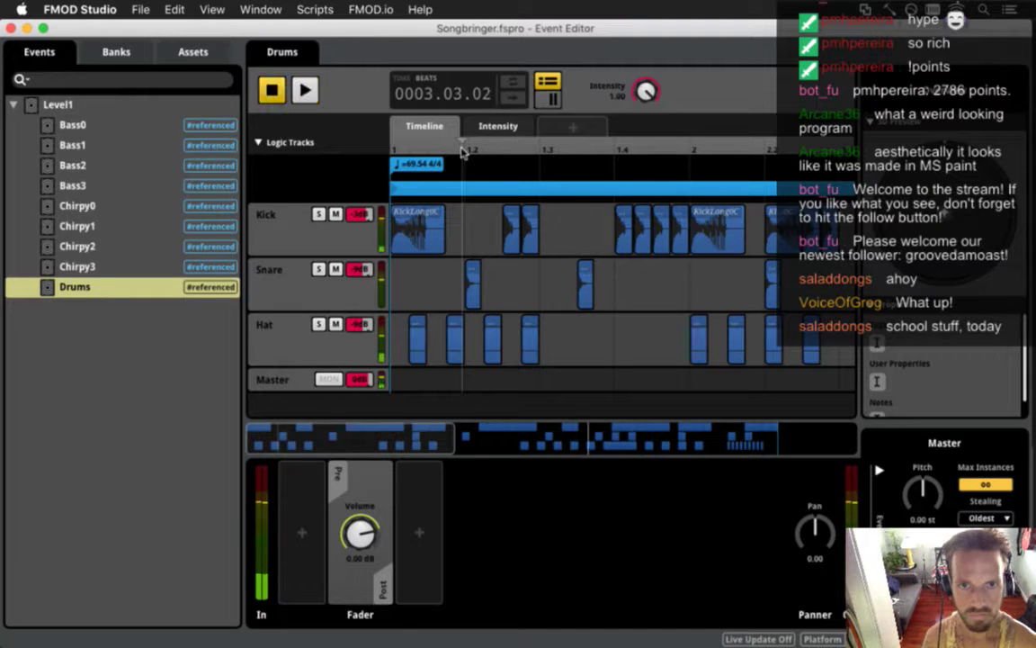
pyautogui.press('super+Tab')
pyautogui.press('super+Tab')
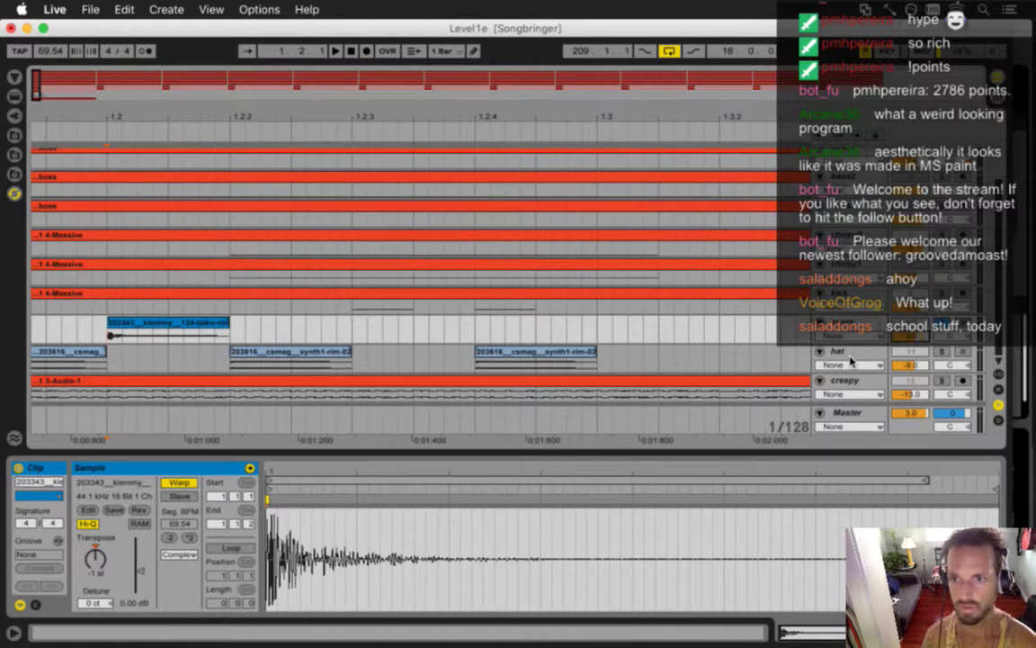
pyautogui.click(942, 322)
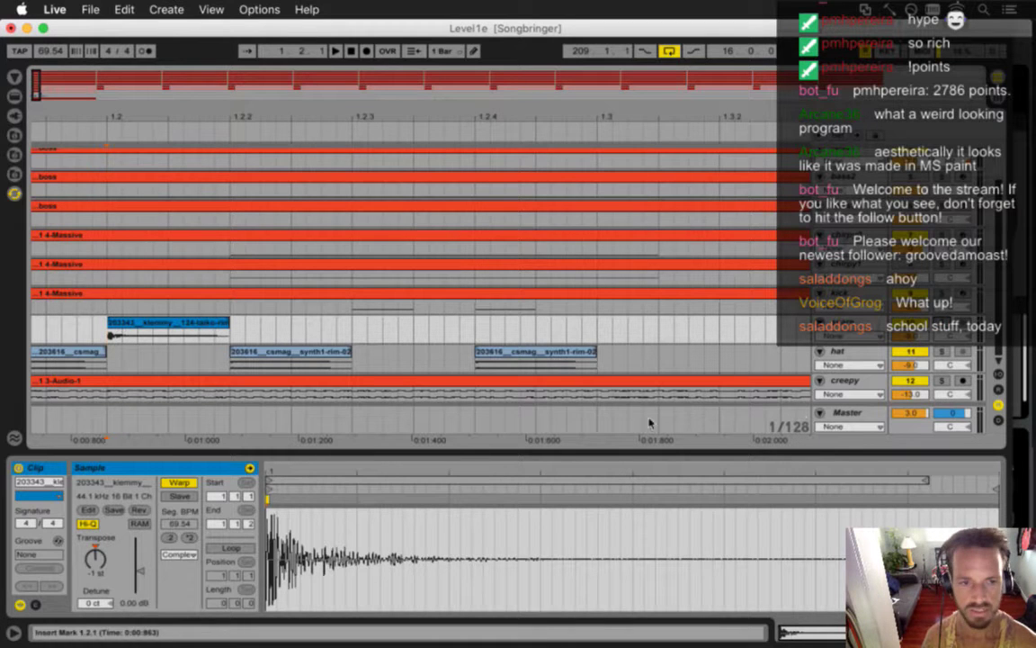
pyautogui.press('super+s')
# Step: Select the first hat clip at 1.1.2, enable warping on it, and set its warp mode to Complex
pyautogui.moveTo(51, 121); pyautogui.dragTo(80, 120)
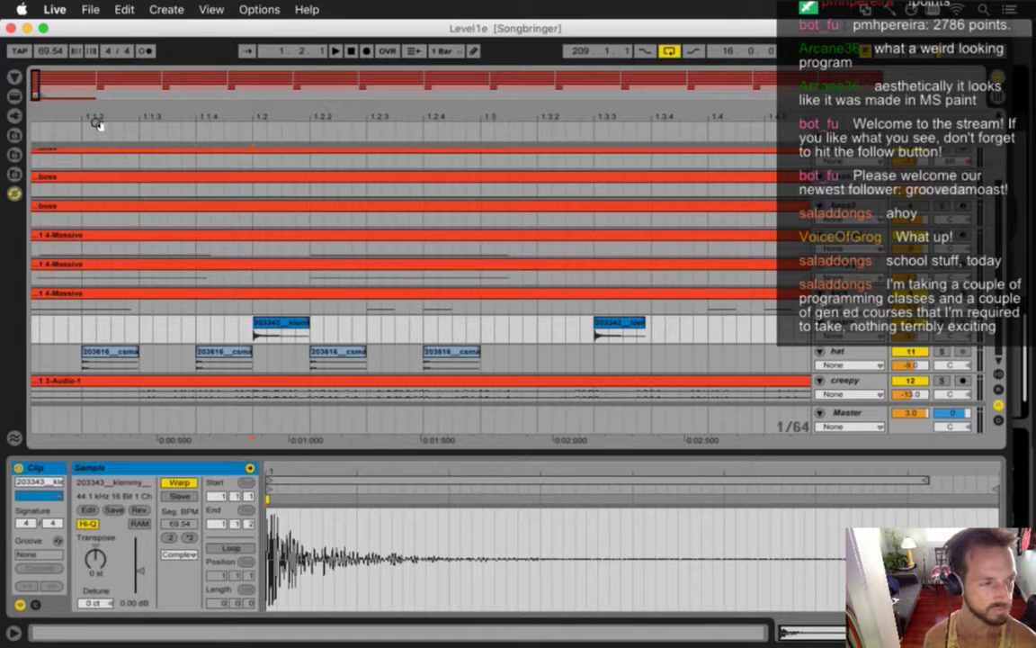
pyautogui.click(87, 365)
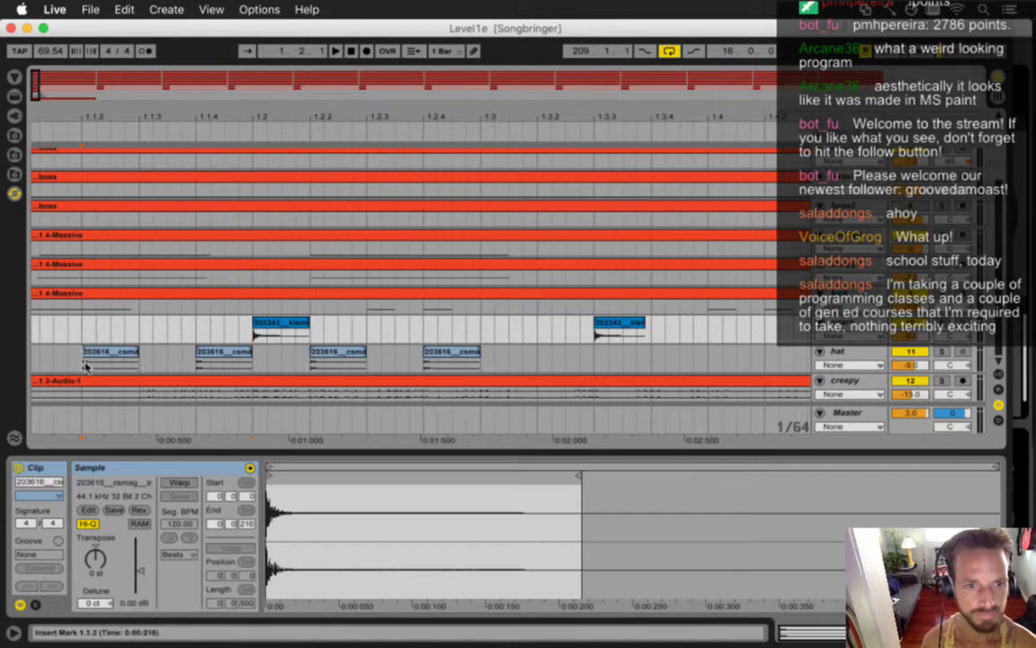
pyautogui.click(93, 354)
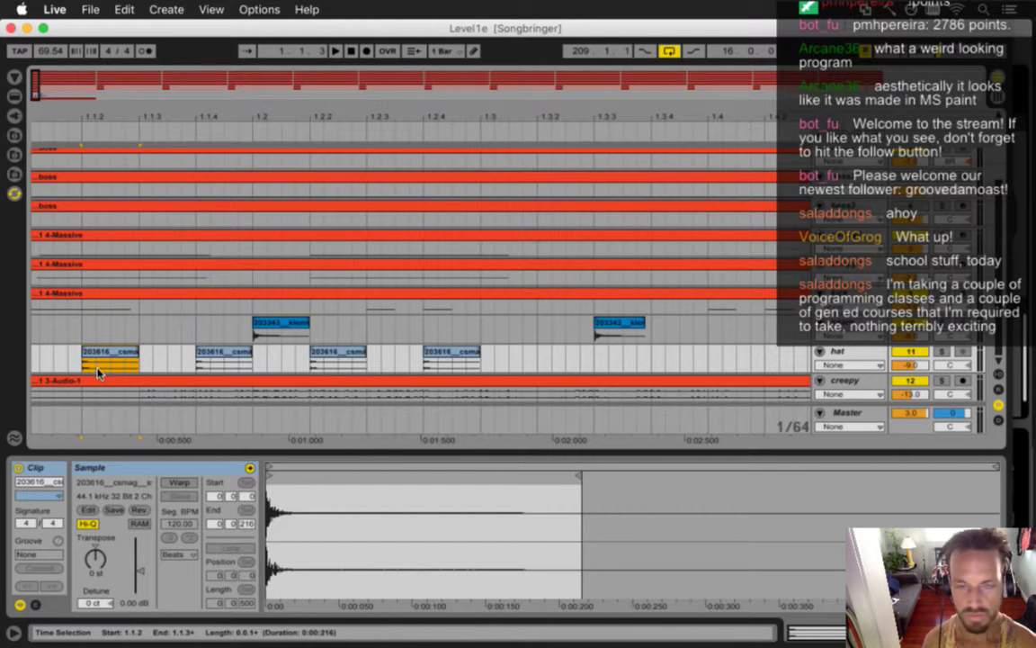
pyautogui.moveTo(87, 118); pyautogui.dragTo(144, 146)
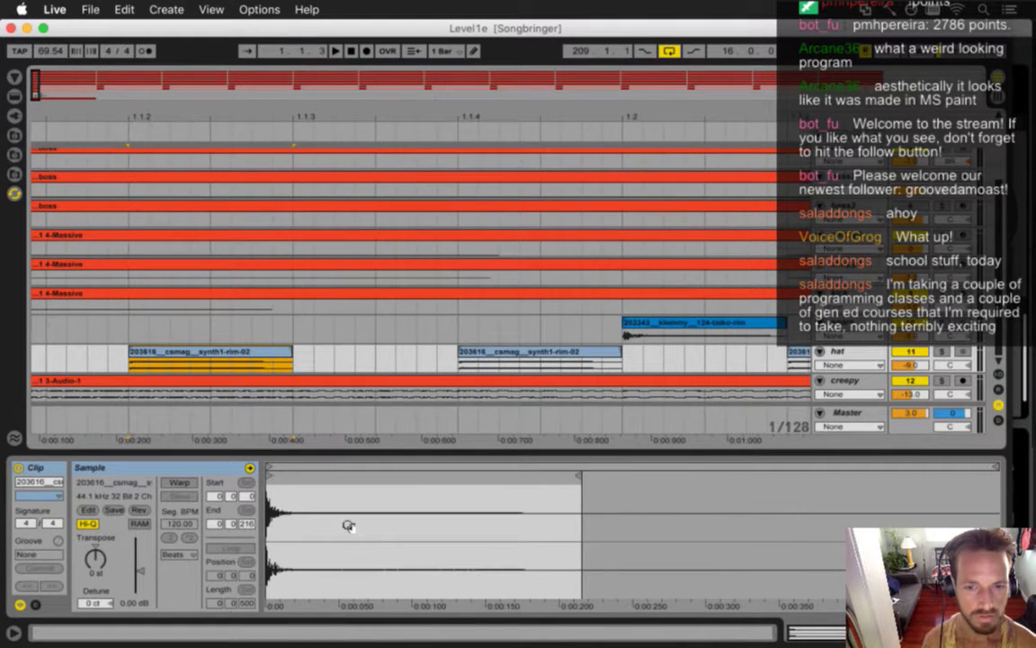
pyautogui.click(175, 483)
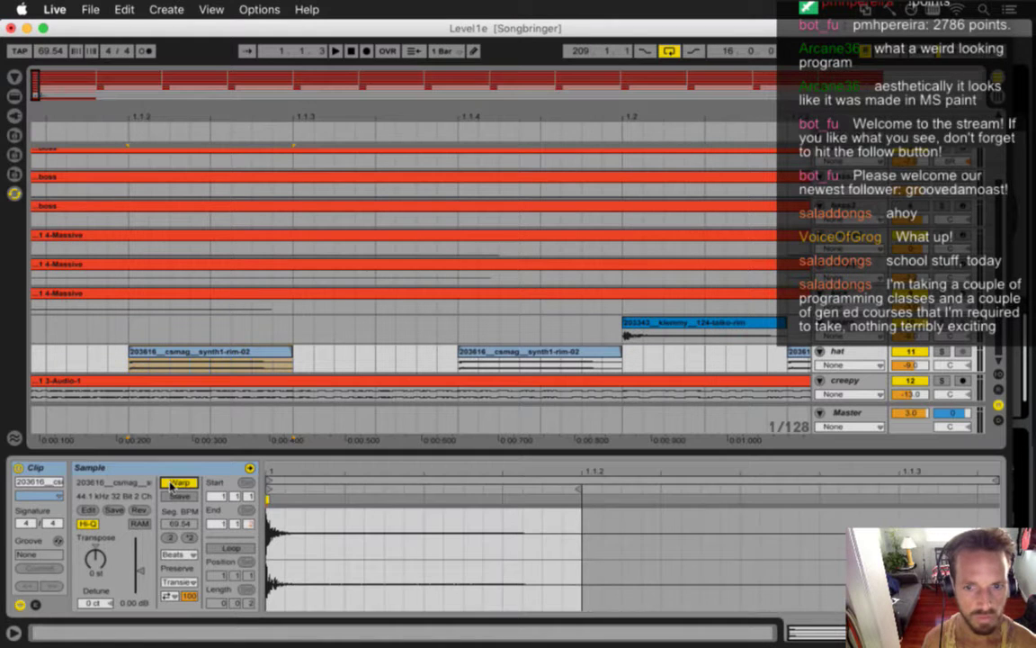
pyautogui.click(179, 554)
pyautogui.click(189, 617)
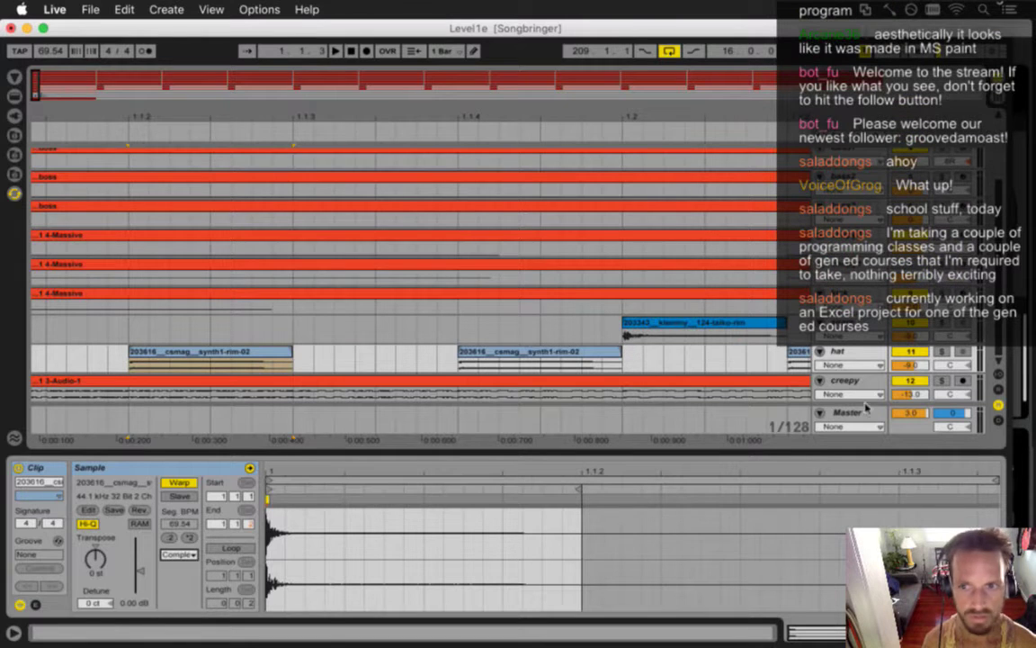
# Step: Set the hat track's volume to 0 and solo it, reselect the first hat clip's range, and save the set
pyautogui.click(926, 366)
pyautogui.write('-6')
pyautogui.click(940, 351)
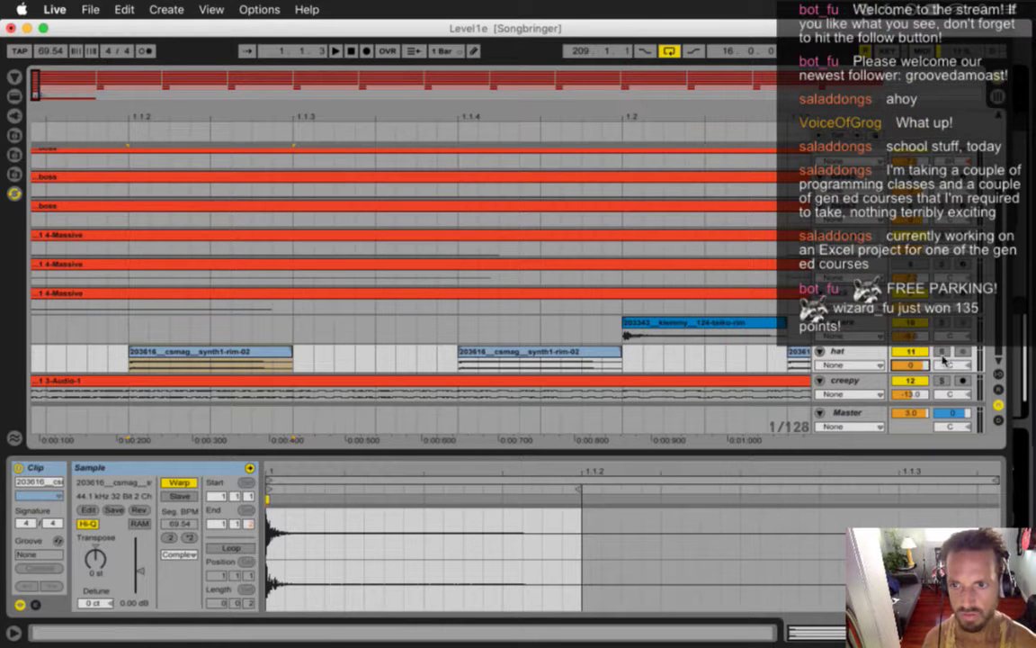
pyautogui.click(150, 367)
pyautogui.moveTo(130, 367); pyautogui.dragTo(301, 355)
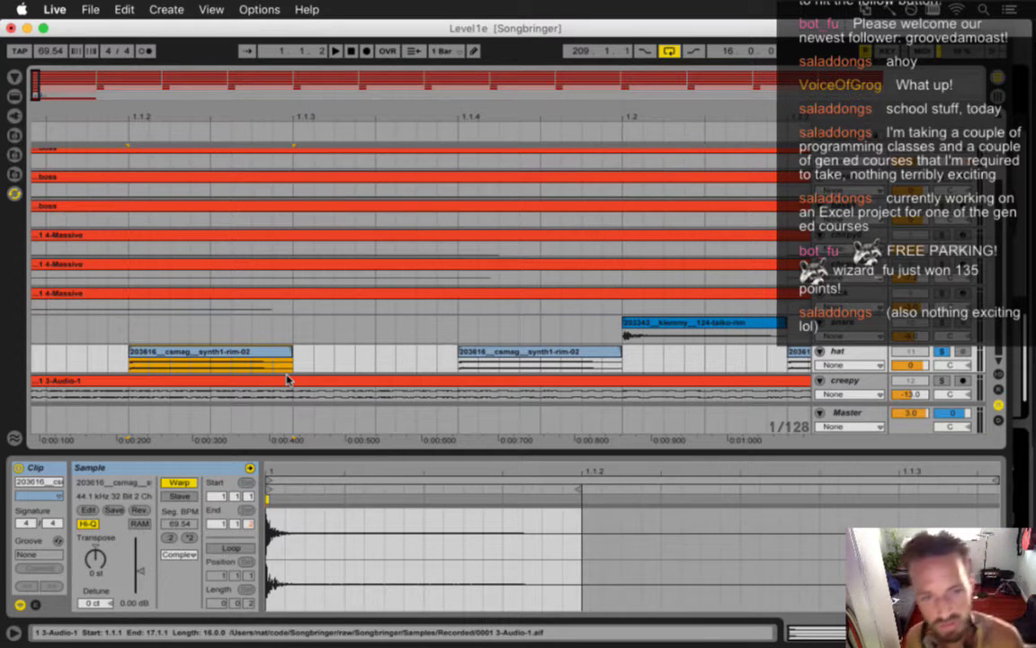
pyautogui.press('super+s')
# Step: Audition the soloed hat by playing from the first hat clip at 1.1.2
pyautogui.moveTo(1032, 491)
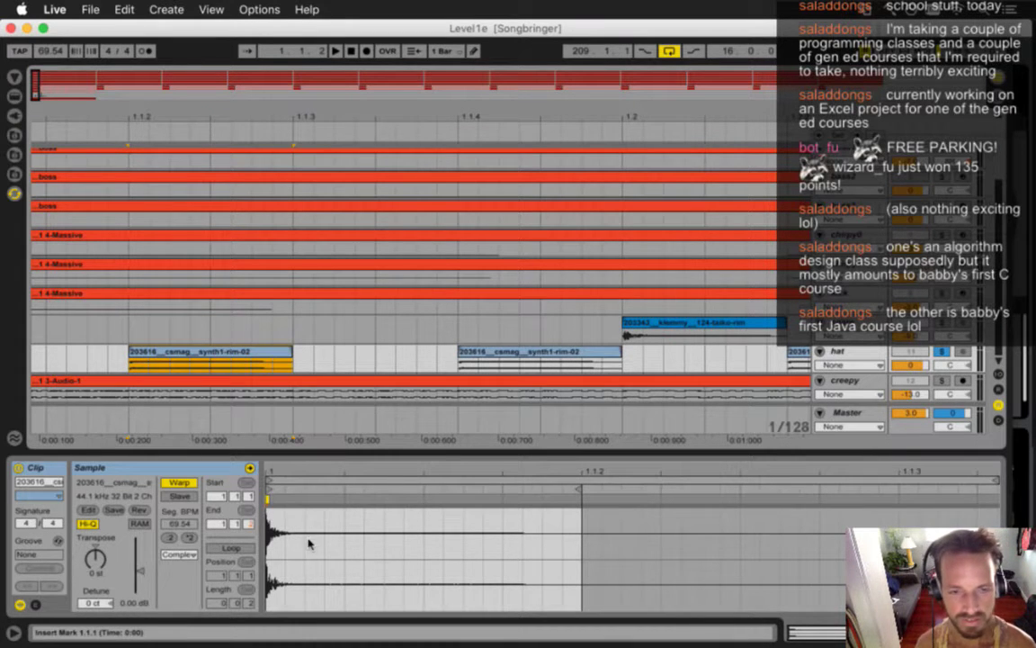
pyautogui.click(130, 382)
pyautogui.press('space')
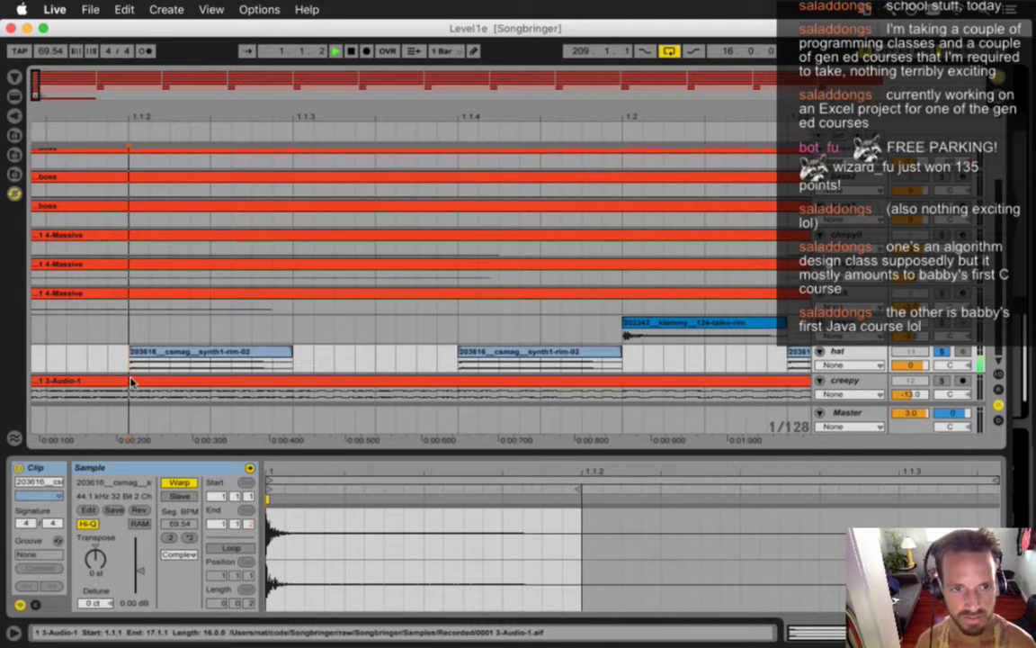
pyautogui.click(148, 364)
pyautogui.press('space')
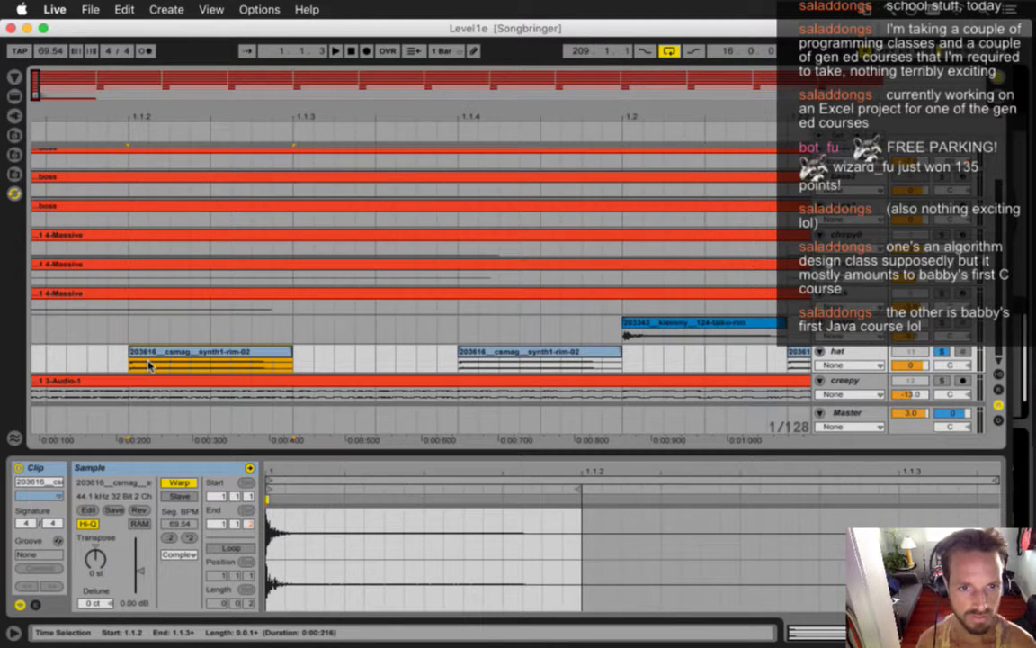
pyautogui.press('space')
pyautogui.press('space')
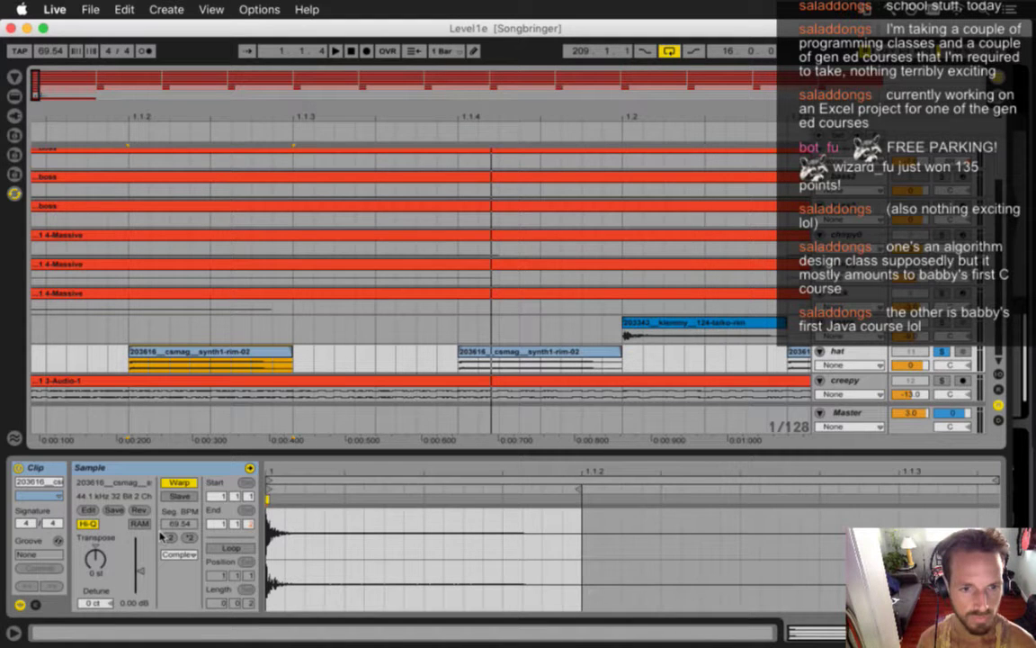
# Step: Transpose the first hat clip to 1 st and export its time range to the Assets folder as Hat0C#
pyautogui.click(96, 558)
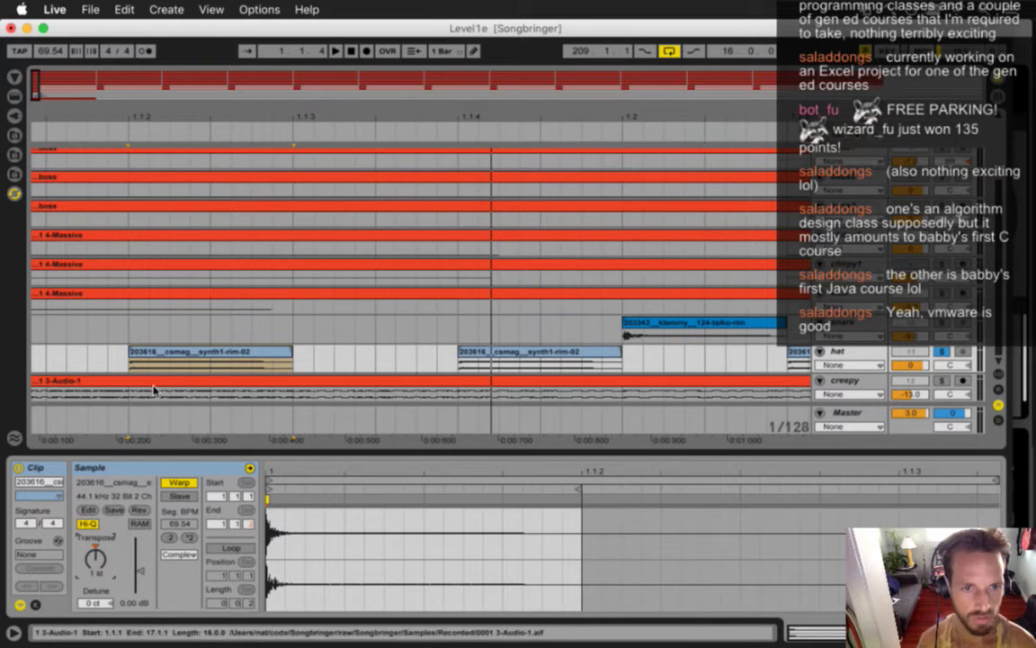
pyautogui.click(169, 355)
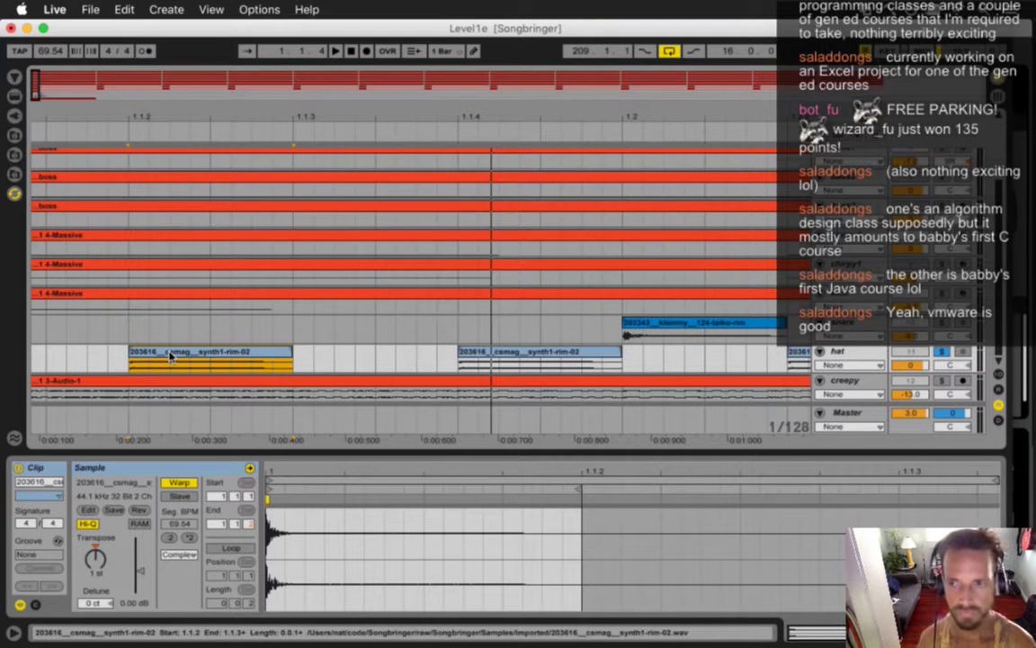
pyautogui.press('super+shift+r')
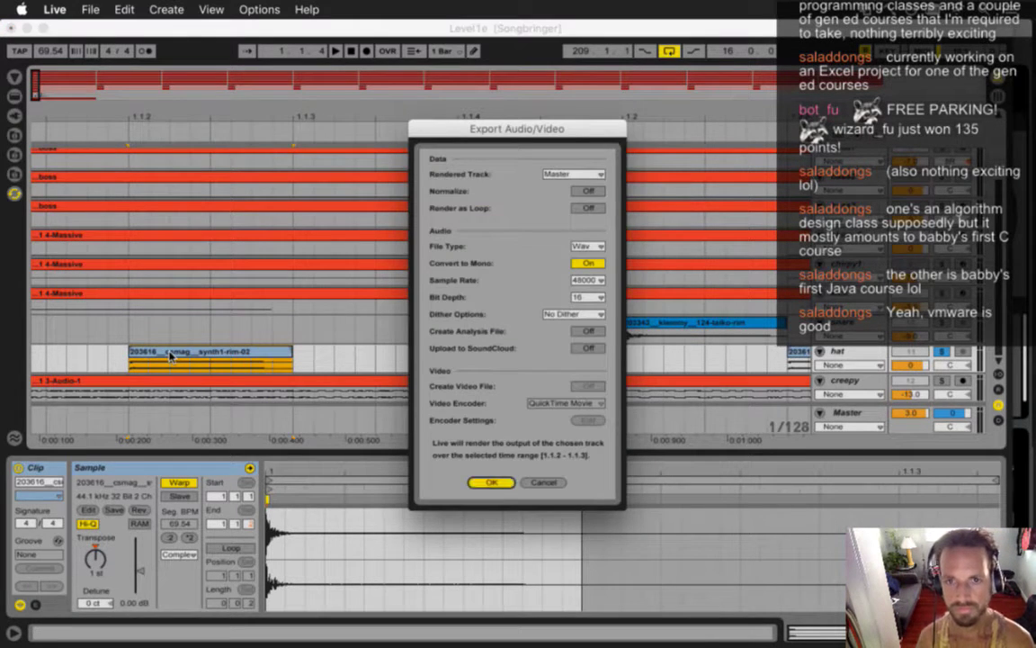
pyautogui.press('Return')
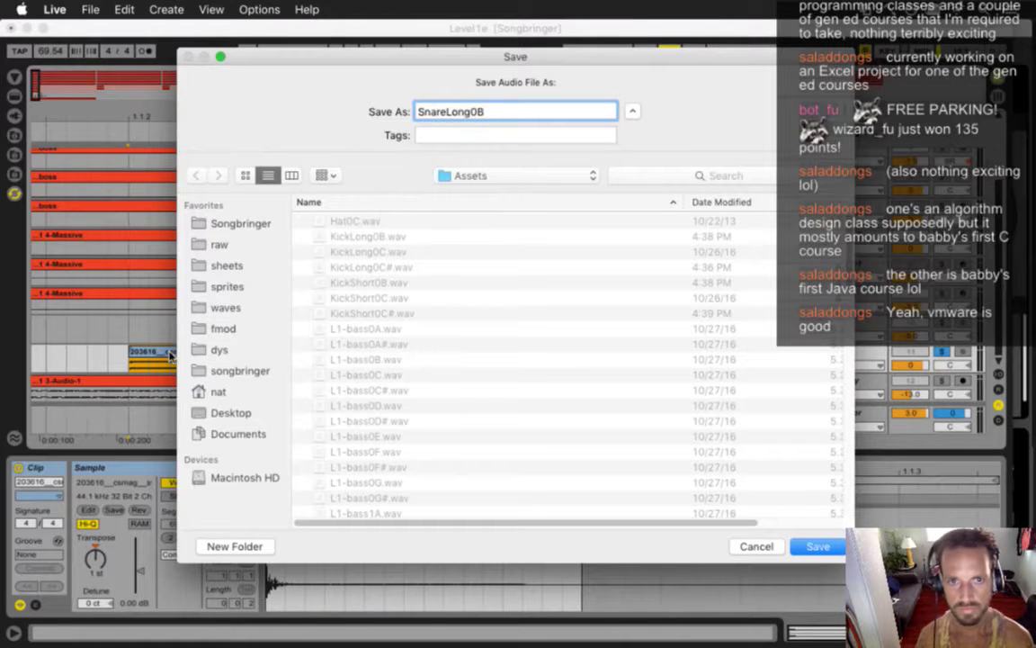
pyautogui.press('BackSpace')
pyautogui.press('BackSpace')
pyautogui.press('BackSpace')
pyautogui.press('BackSpace')
pyautogui.press('BackSpace')
pyautogui.press('BackSpace')
pyautogui.press('BackSpace')
pyautogui.press('BackSpace')
pyautogui.press('BackSpace')
pyautogui.press('BackSpace')
pyautogui.press('BackSpace')
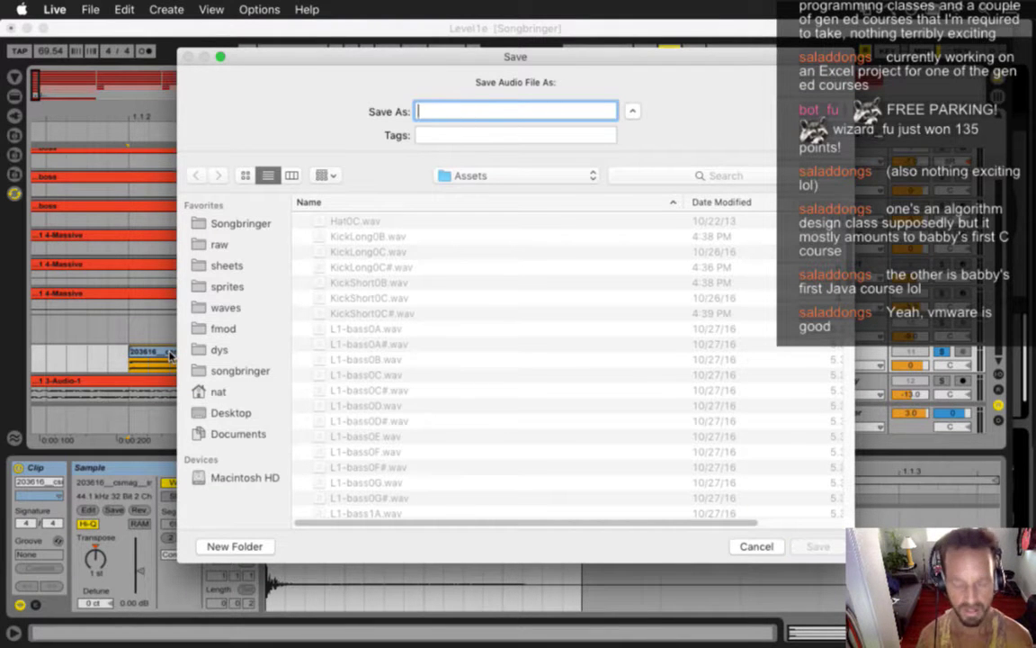
pyautogui.write('Hat0C#')
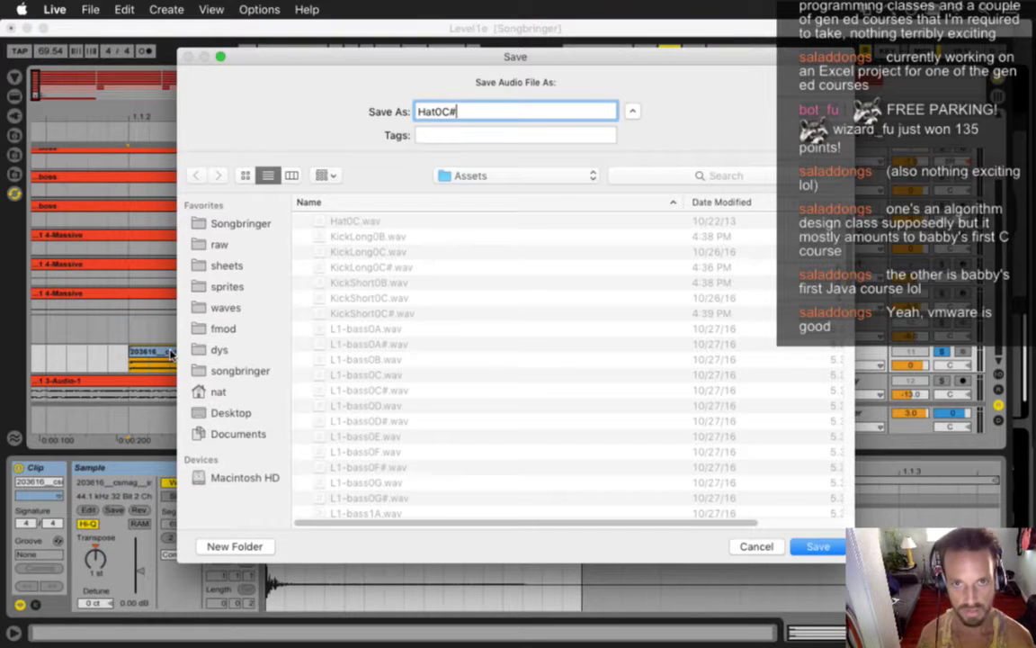
pyautogui.press('Return')
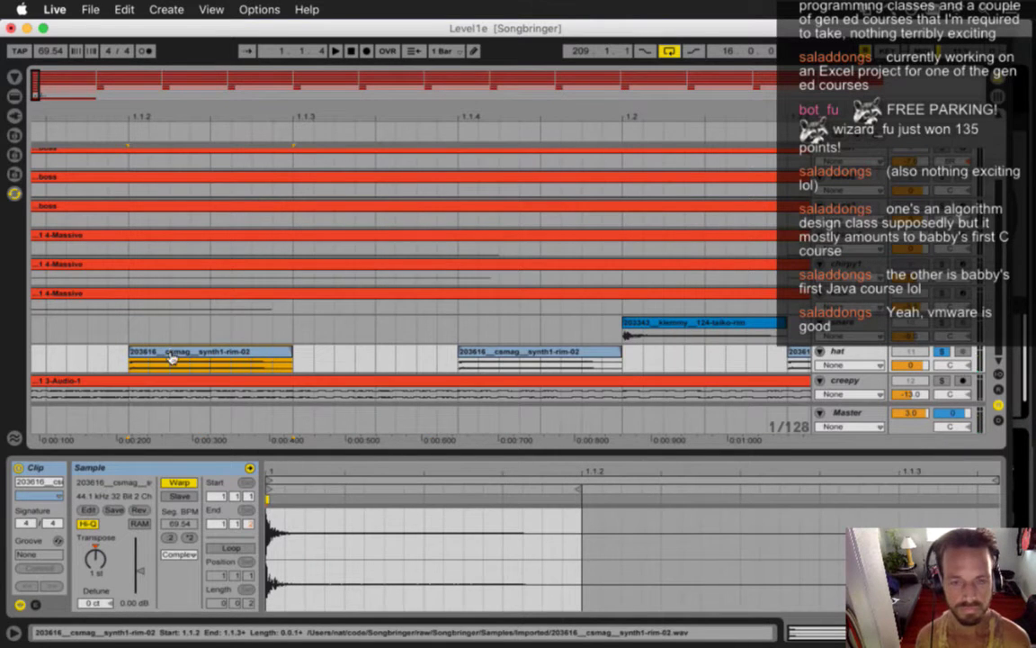
# Step: Switch to the Assets folder in Finder and compare the original Hat0C.wav with the exported Hat0C#.wav
pyautogui.press('super+Tab')
pyautogui.press('super+Tab')
pyautogui.press('super+Tab')
pyautogui.press('super+Tab')
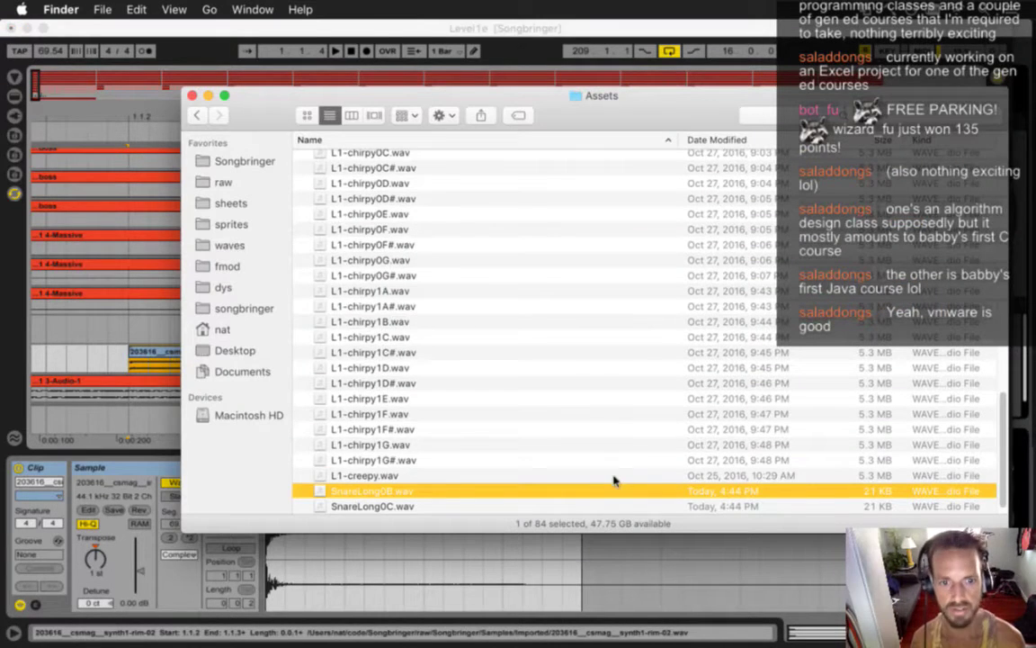
pyautogui.scroll(20, 899, 373)
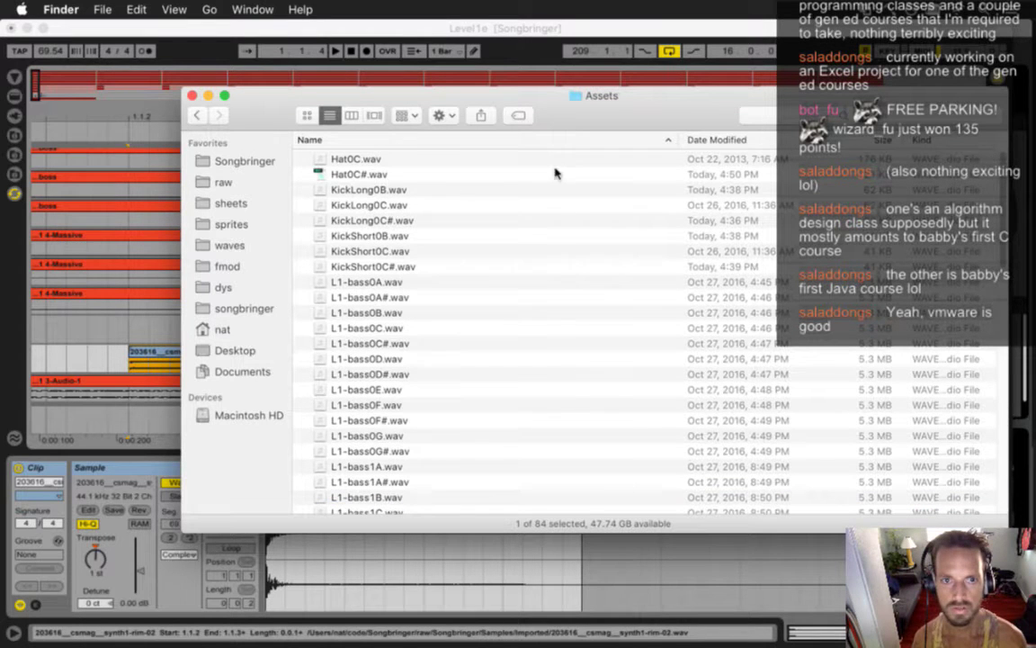
pyautogui.click(448, 164)
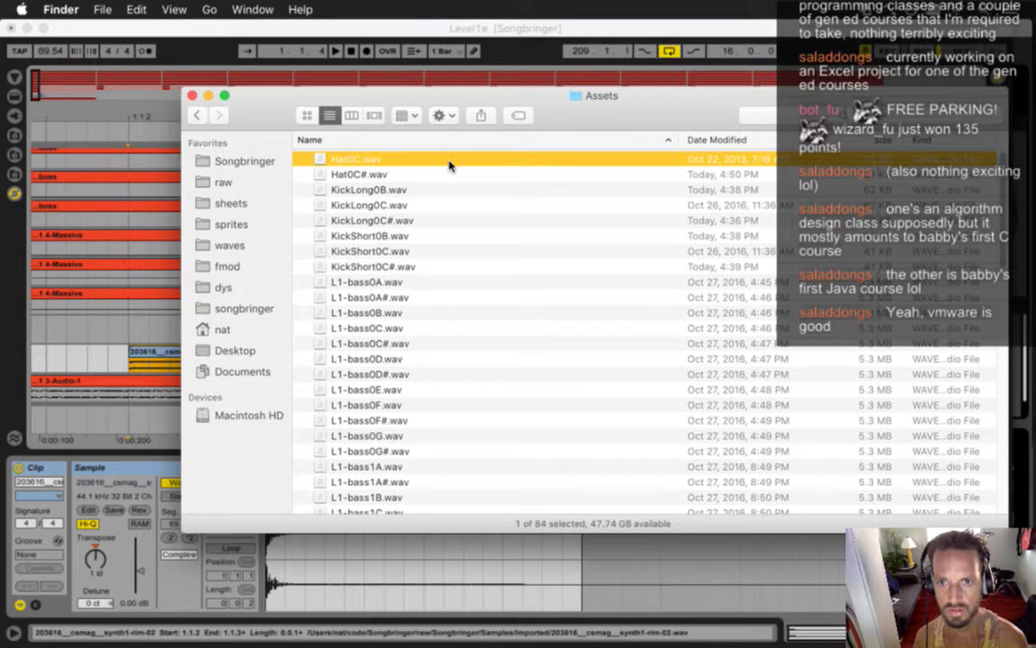
# Step: Return to Live, set the first hat clip's transpose to 0 st, and export it over Hat0C.wav in Assets, returning to Finder
pyautogui.press('super+Tab')
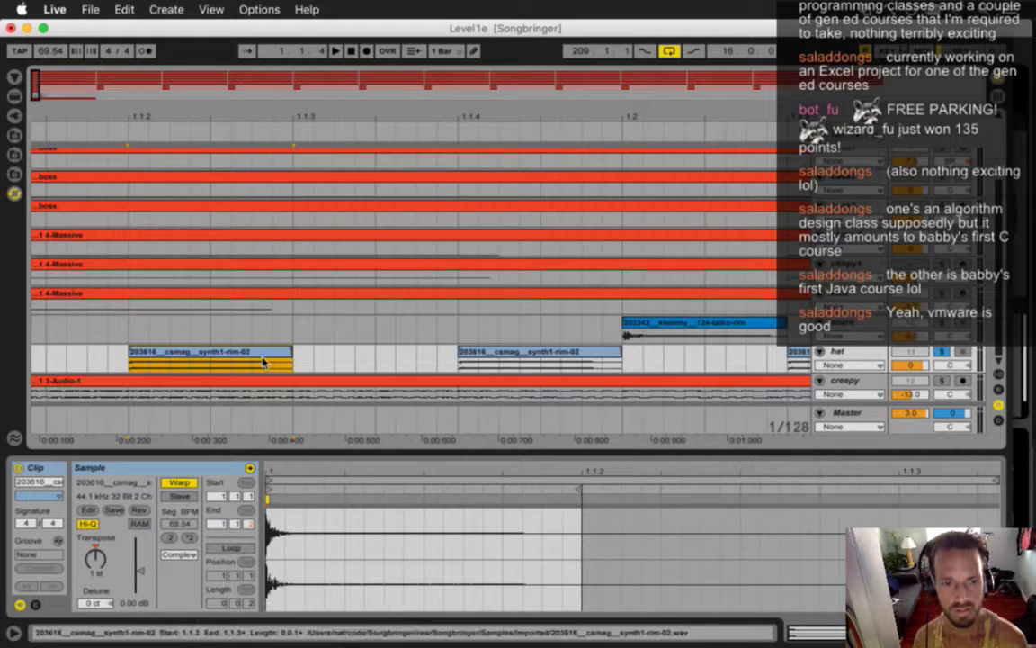
pyautogui.click(96, 560)
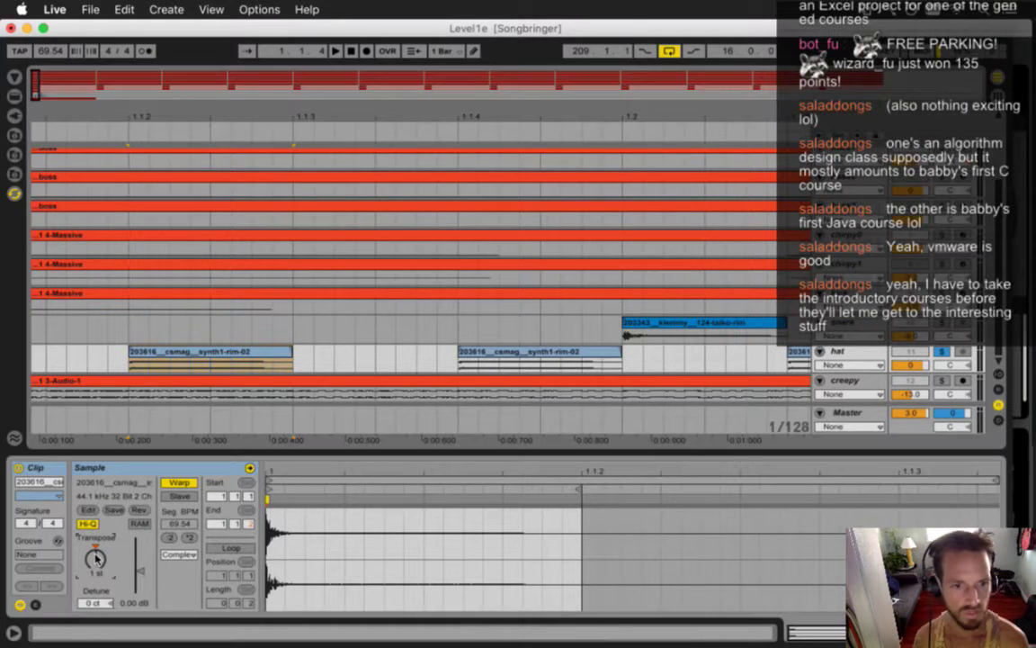
pyautogui.click(222, 353)
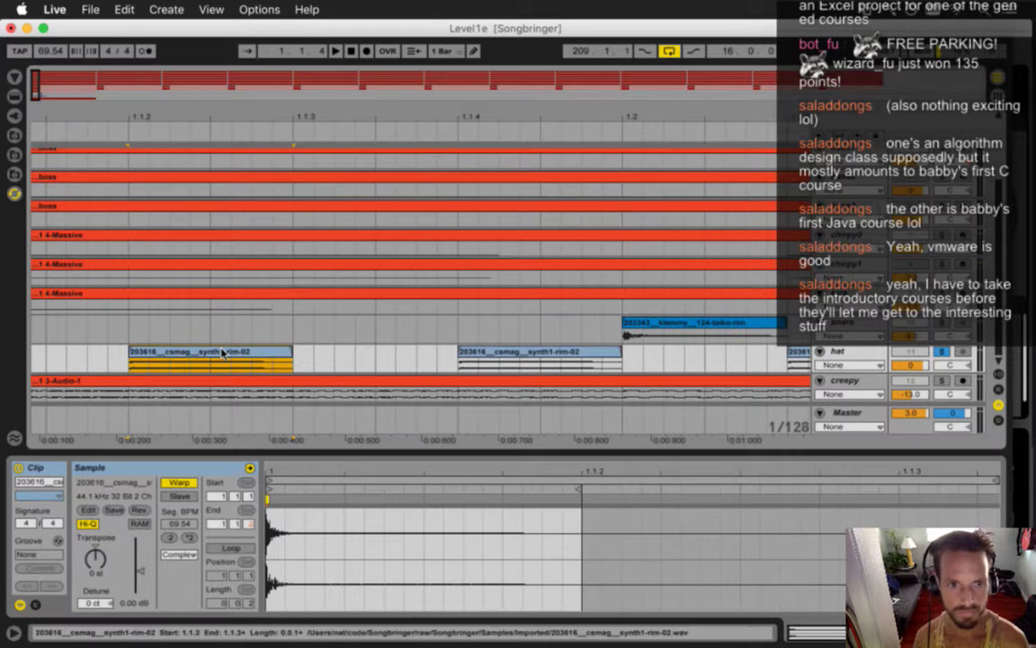
pyautogui.press('super+shift+r')
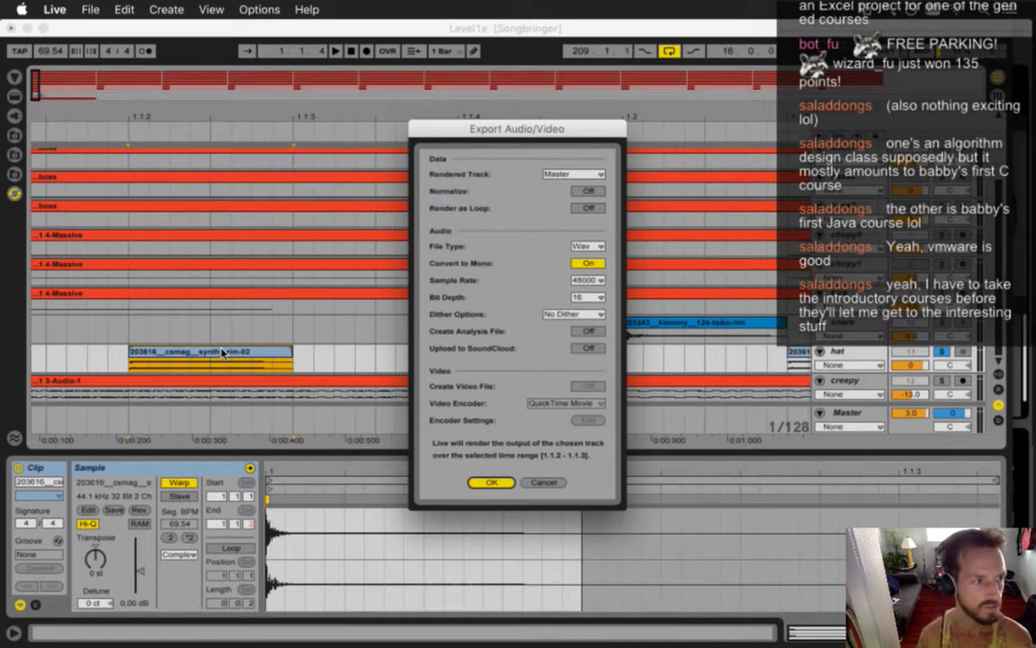
pyautogui.press('Return')
pyautogui.press('Right')
pyautogui.press('BackSpace')
pyautogui.press('Return')
pyautogui.click(654, 166)
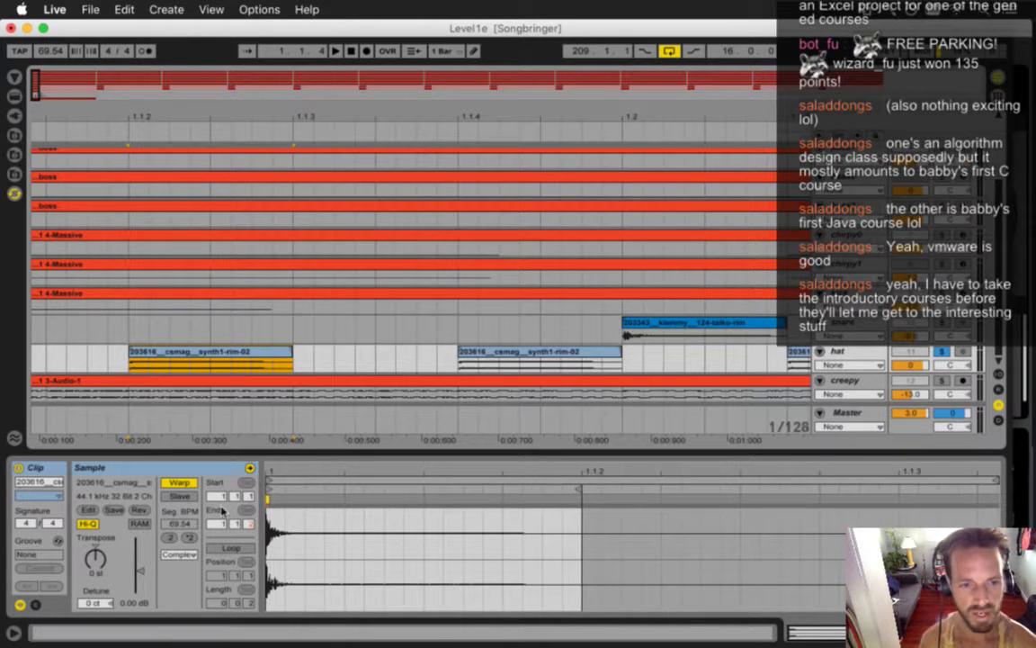
pyautogui.press('super+Tab')
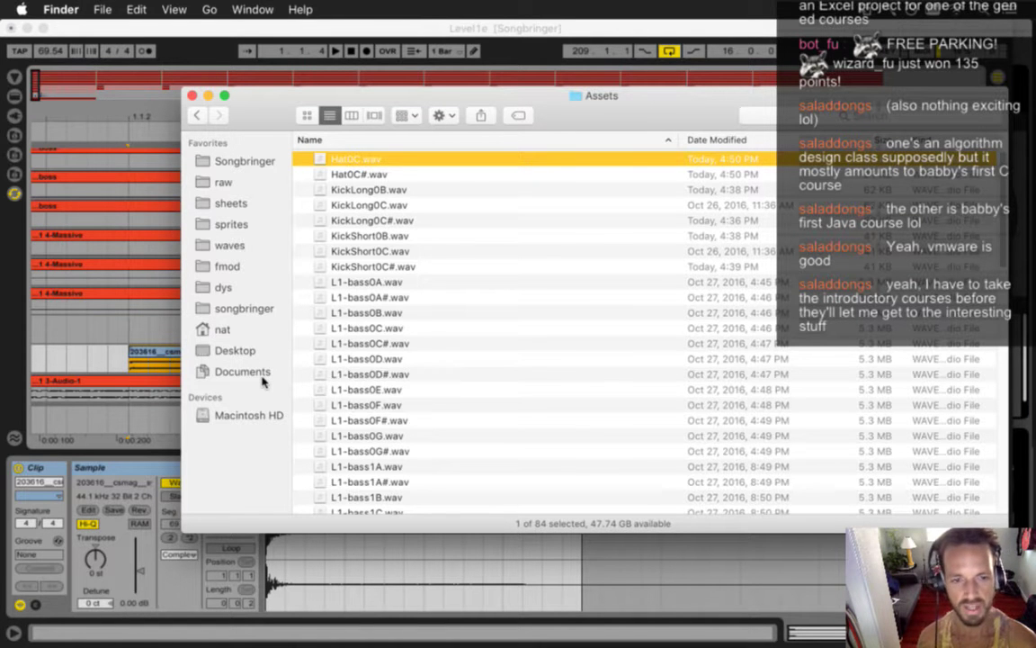
# Step: Switch to Ableton Live, set the hat clip's transpose to -1 st, and export the clip as Hat0B.wav in Assets
pyautogui.click(171, 434)
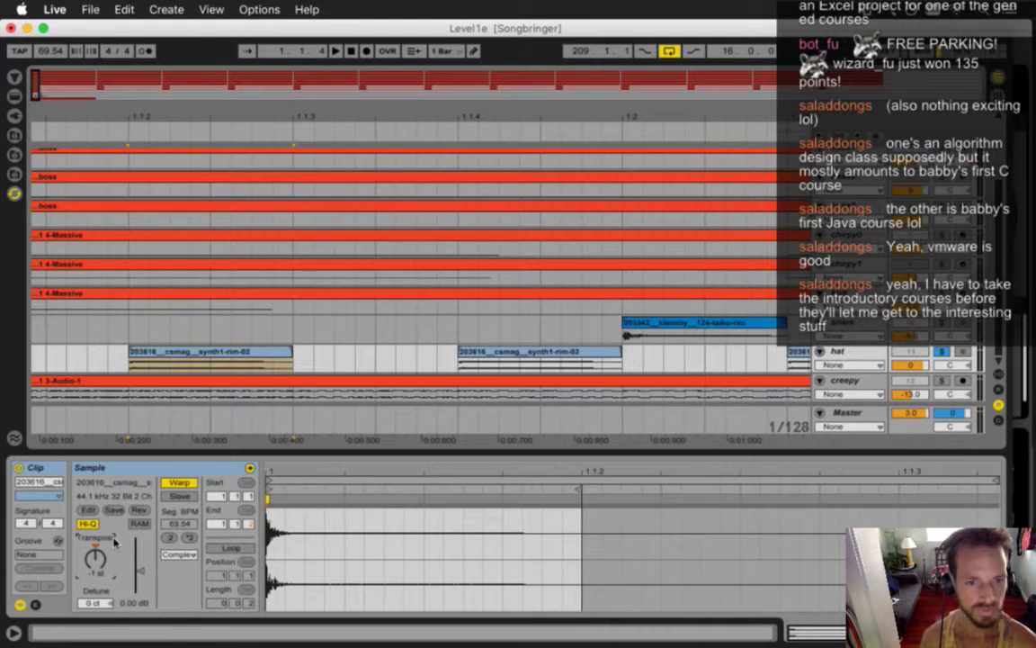
pyautogui.click(225, 356)
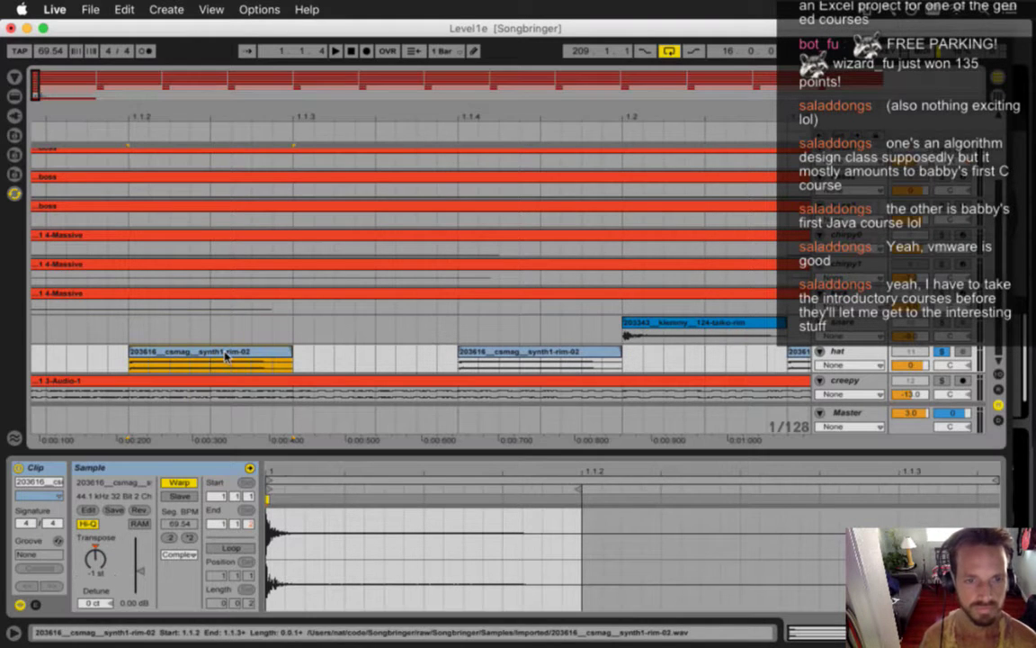
pyautogui.press('super+shift+r')
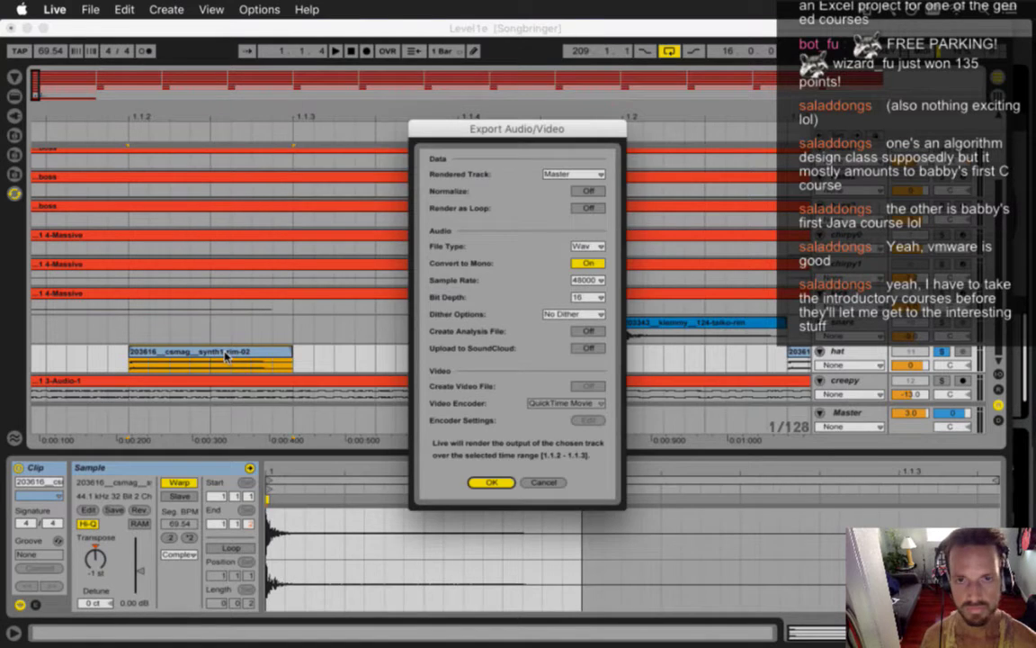
pyautogui.press('Return')
pyautogui.press('BackSpace')
pyautogui.write('B')
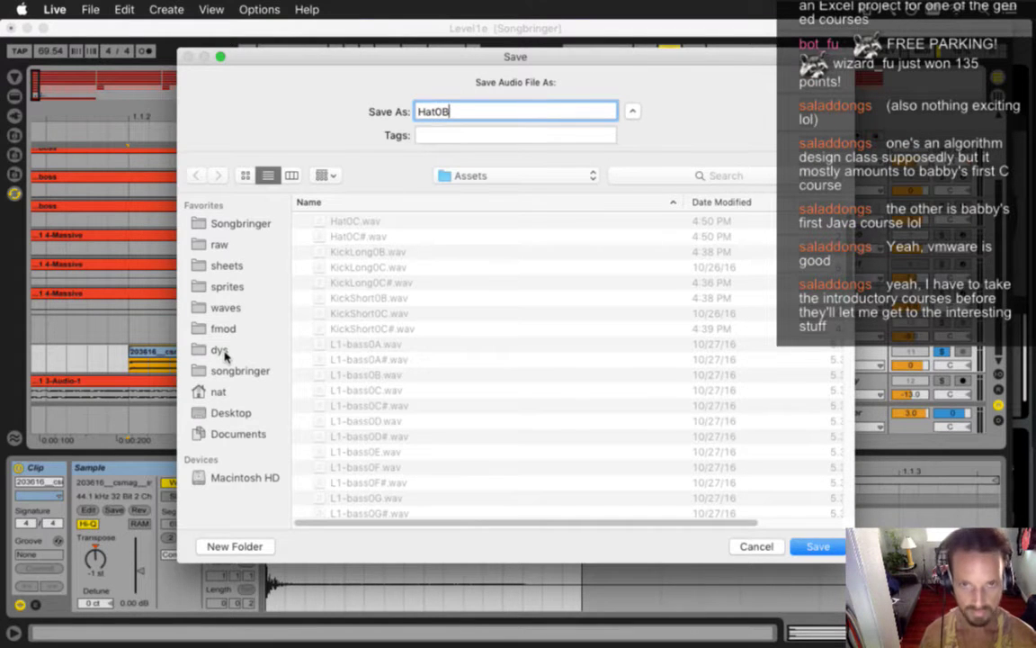
pyautogui.press('Return')
# Step: Switch to Finder and preview the Hat0B.wav, Hat0C.wav and Hat0C#.wav sounds in the Assets folder
pyautogui.press('super+Tab')
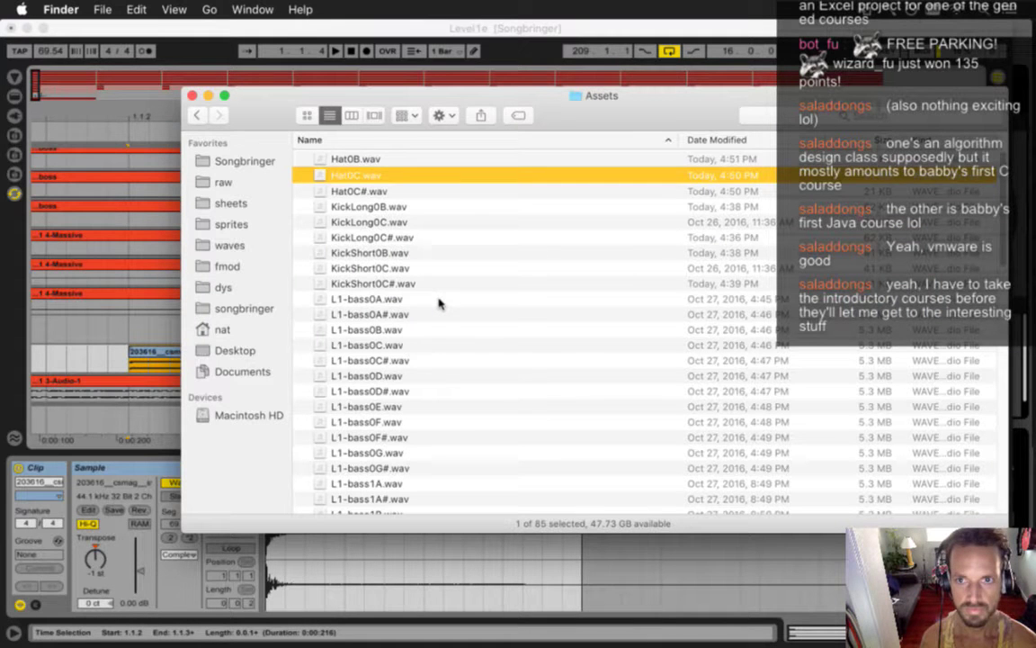
pyautogui.press('Up')
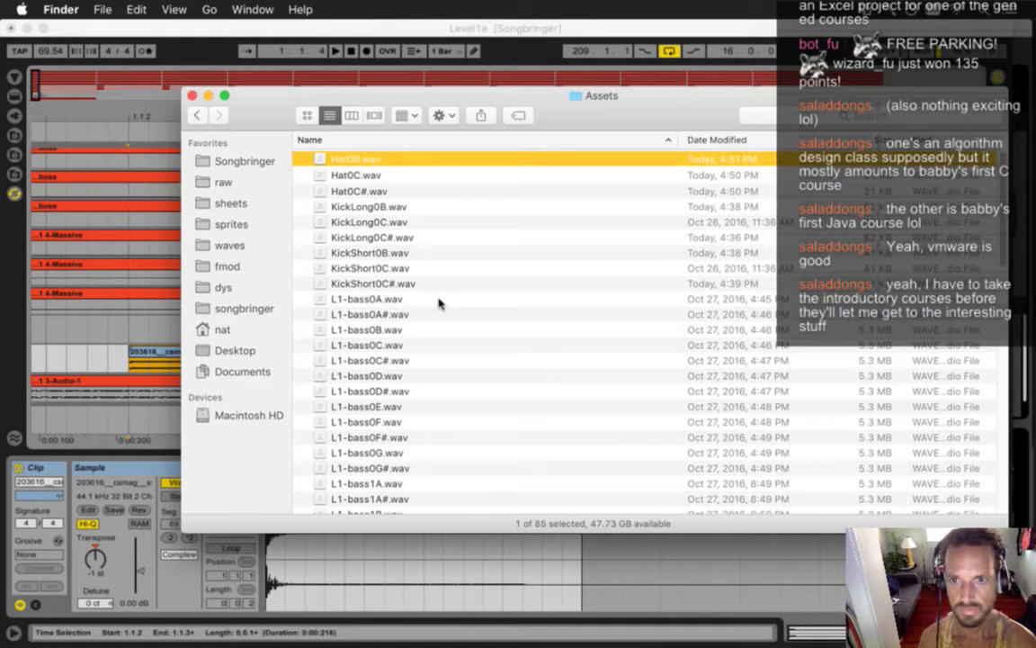
pyautogui.press('space')
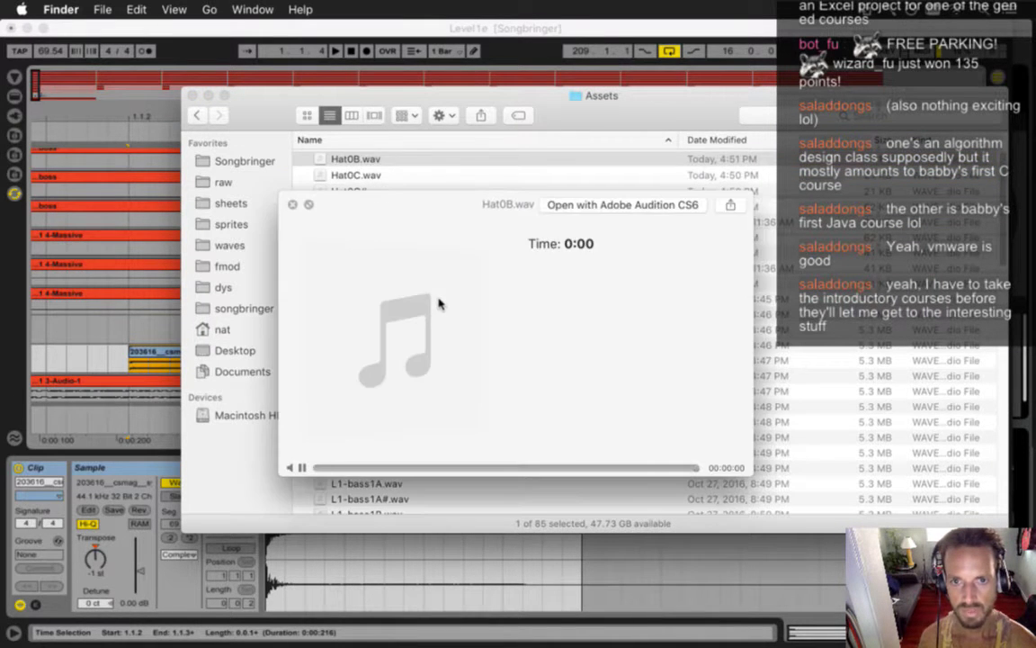
pyautogui.press('Down')
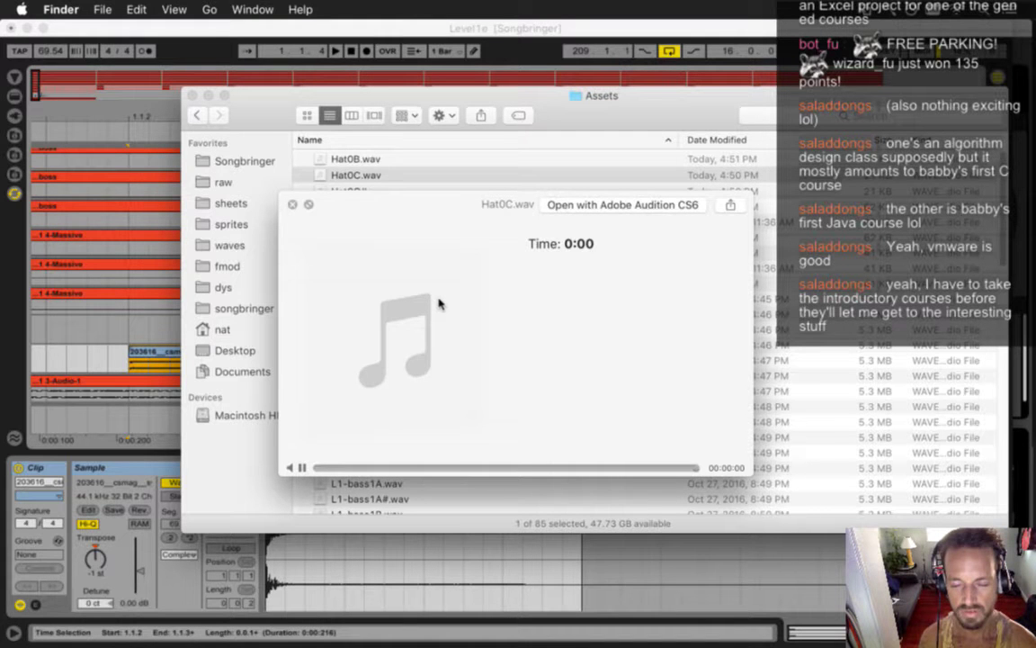
pyautogui.press('Down')
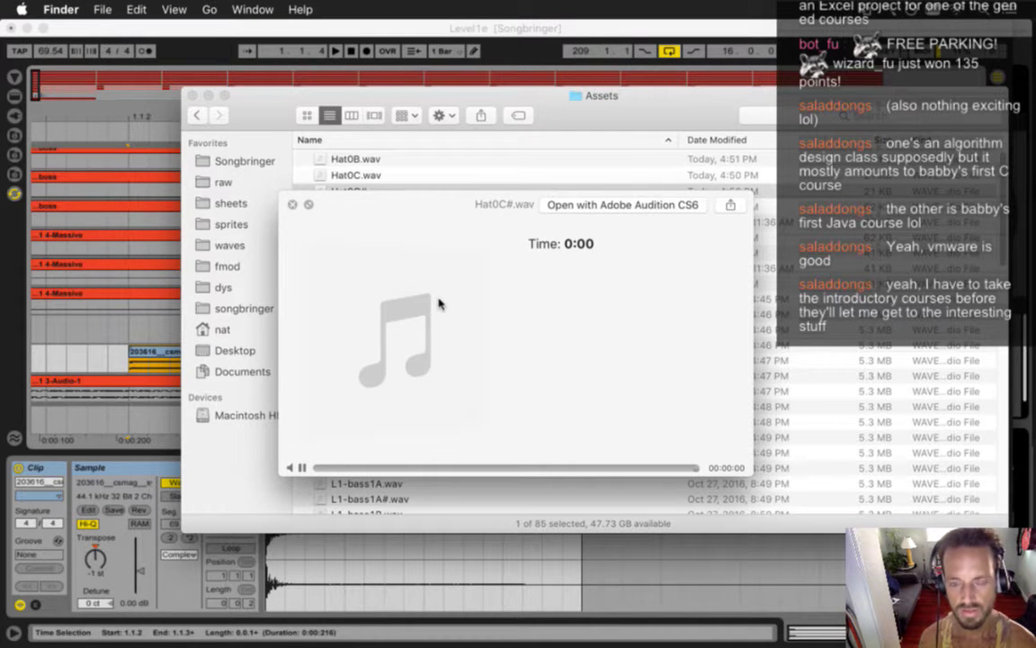
pyautogui.press('space')
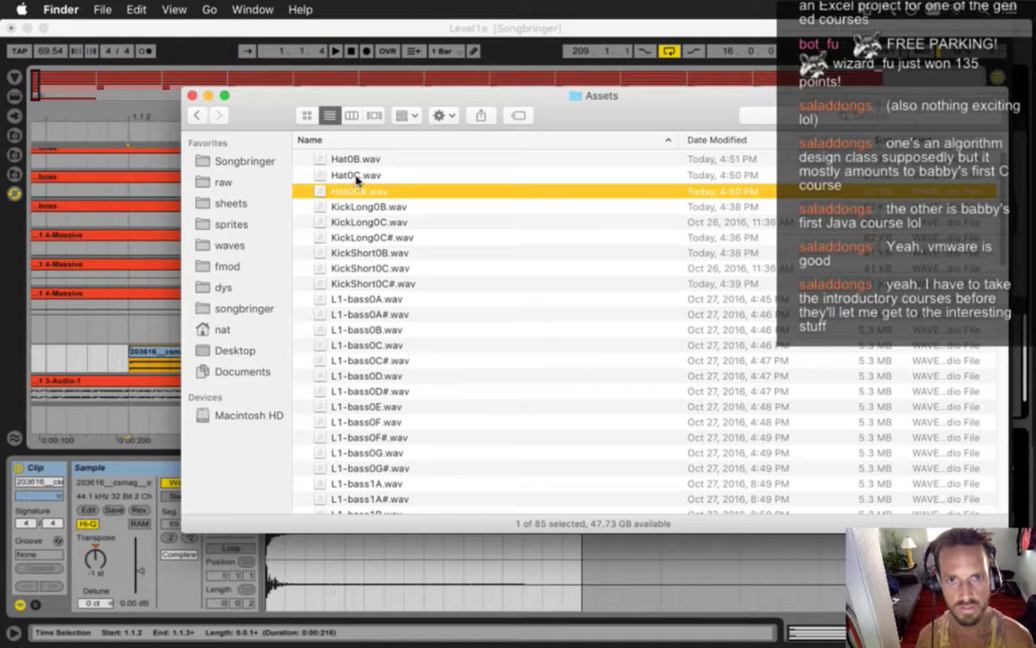
# Step: Switch to Ableton Live, set the hat track's volume to -9 dB, unsolo it, and return the clip's transpose to 0 st
pyautogui.click(461, 43)
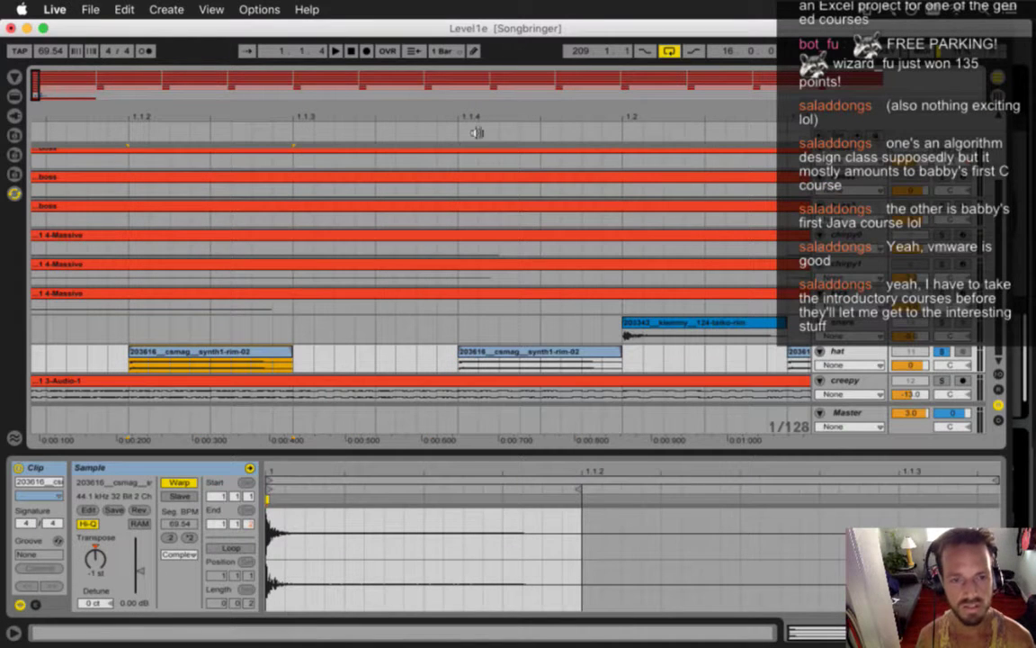
pyautogui.click(910, 365)
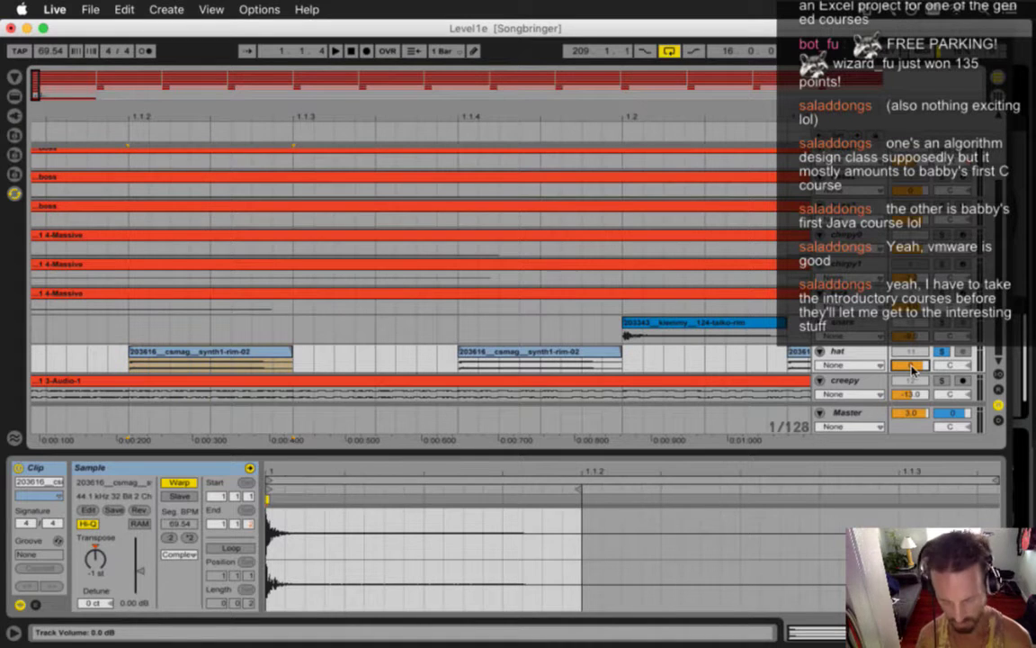
pyautogui.write('-9')
pyautogui.press('Return')
pyautogui.click(943, 353)
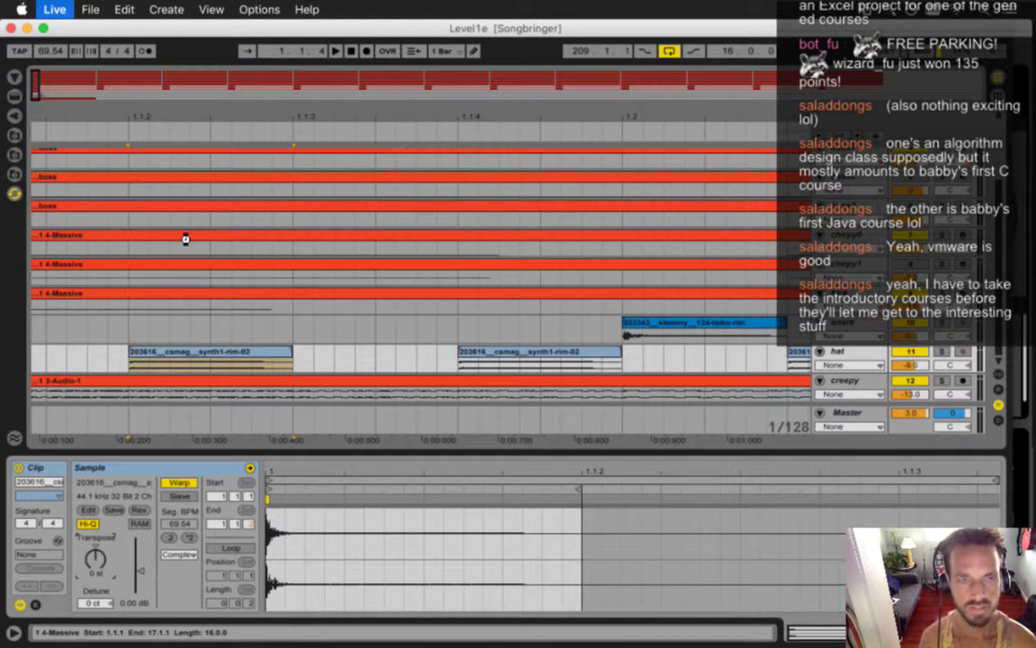
# Step: Switch to FMOD Studio and close the Songbringer project window
pyautogui.press('super+Tab')
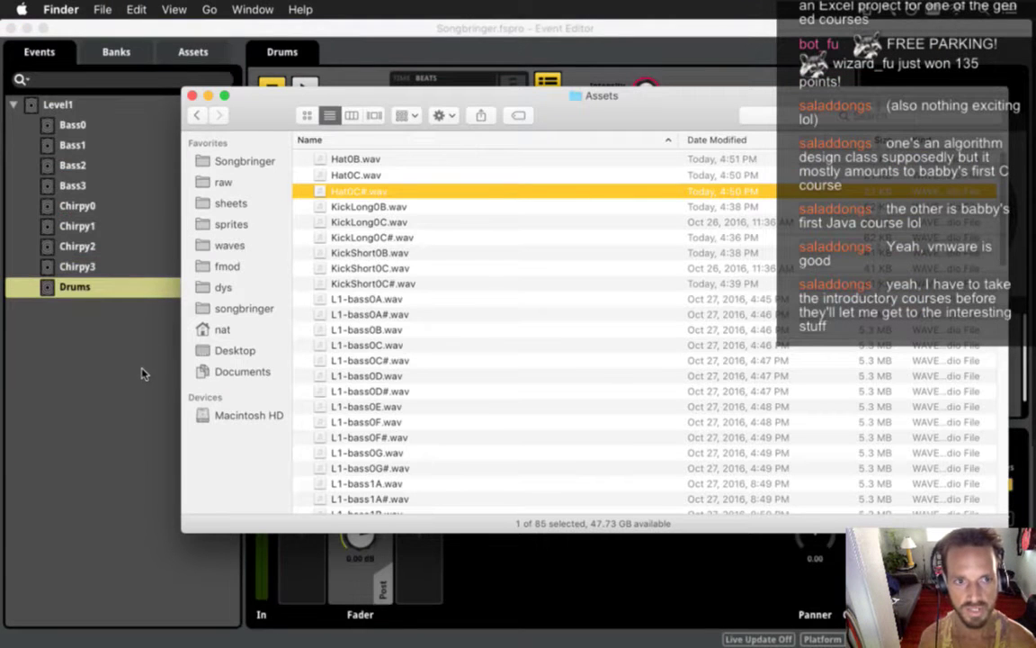
pyautogui.click(135, 371)
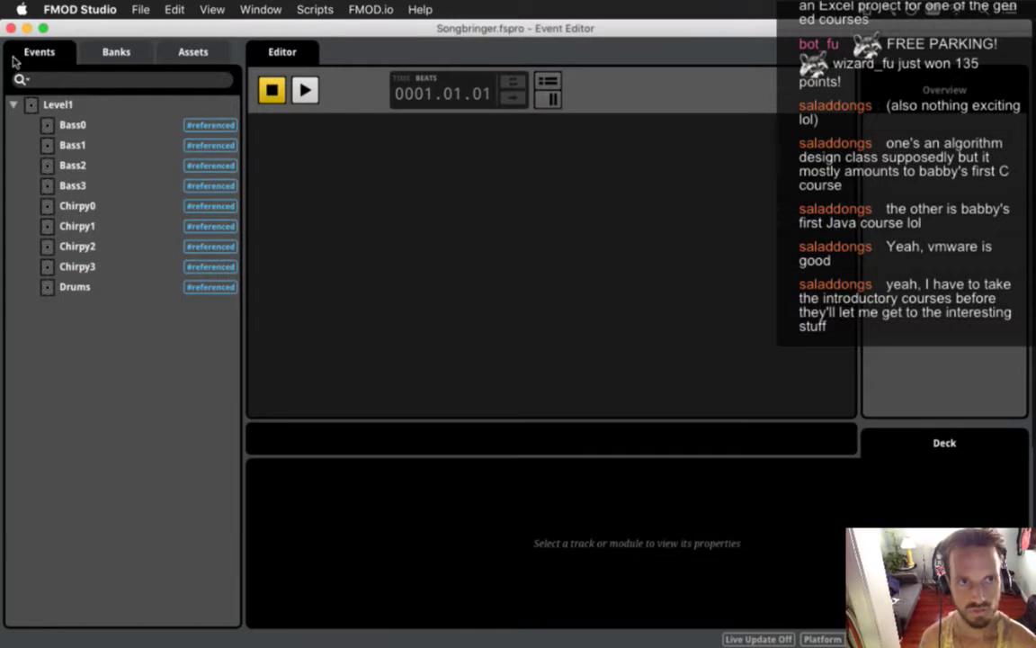
pyautogui.click(11, 28)
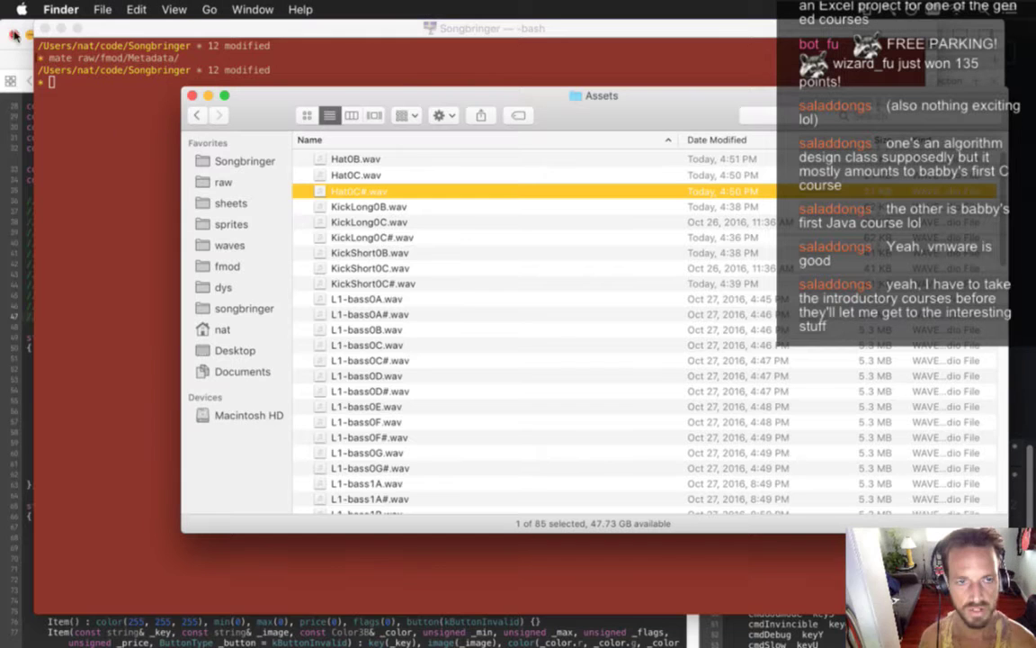
# Step: From Terminal, rerun mate raw/fmod/Metadata/ to open the folder in TextMate, and close the two XML files already open there
pyautogui.click(117, 133)
pyautogui.press('Up')
pyautogui.press('Return')
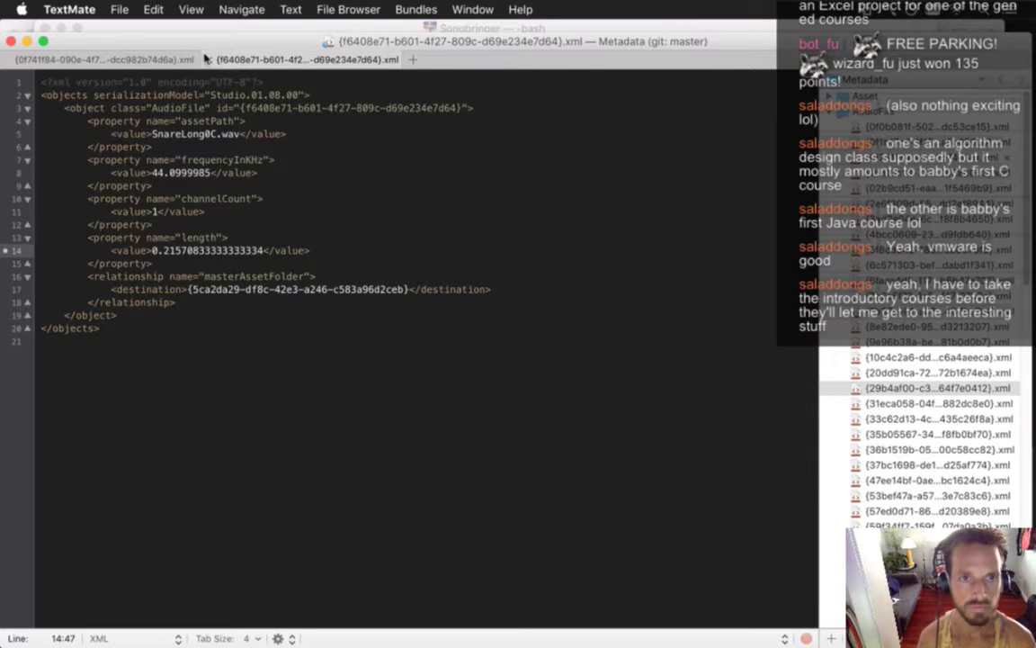
pyautogui.press('super+w')
pyautogui.click(8, 59)
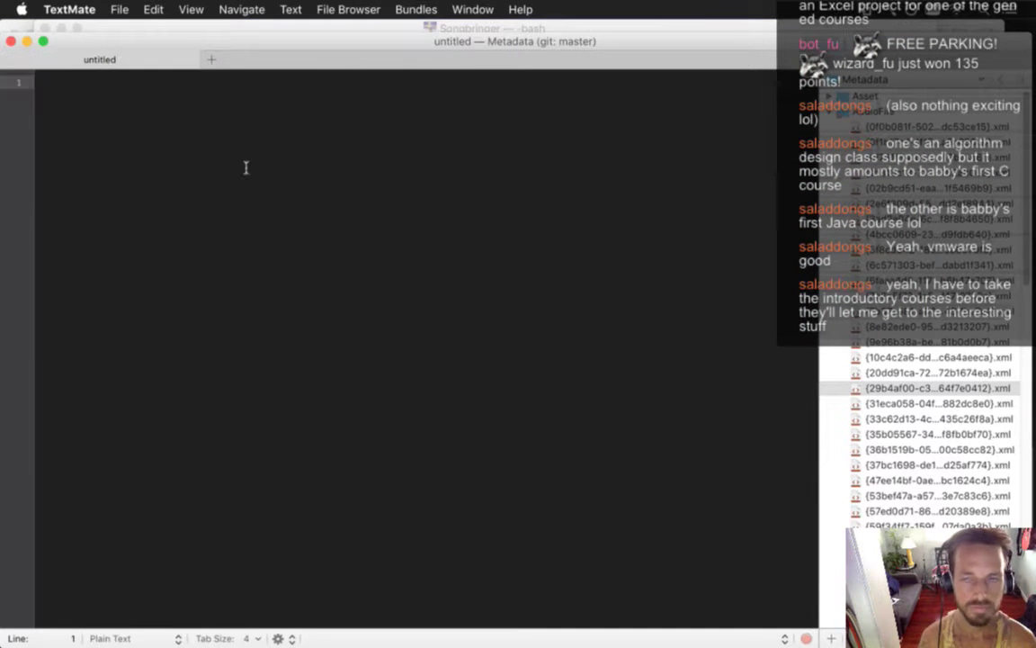
# Step: Search the Metadata folder for hat0c
pyautogui.press('super+shift+f')
pyautogui.write('hat')
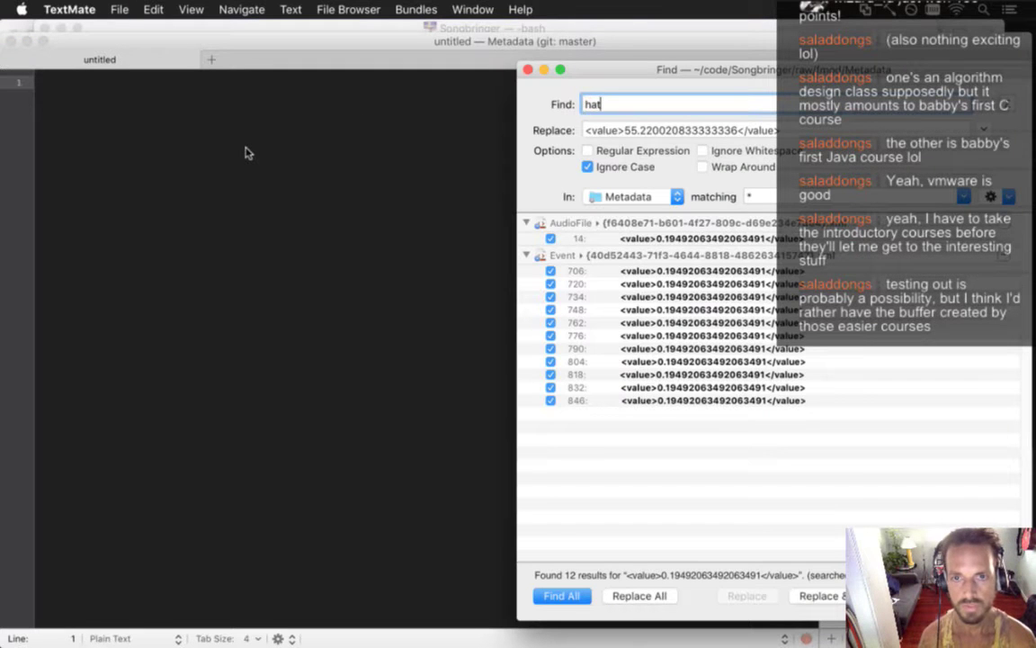
pyautogui.write('0c')
pyautogui.press('Return')
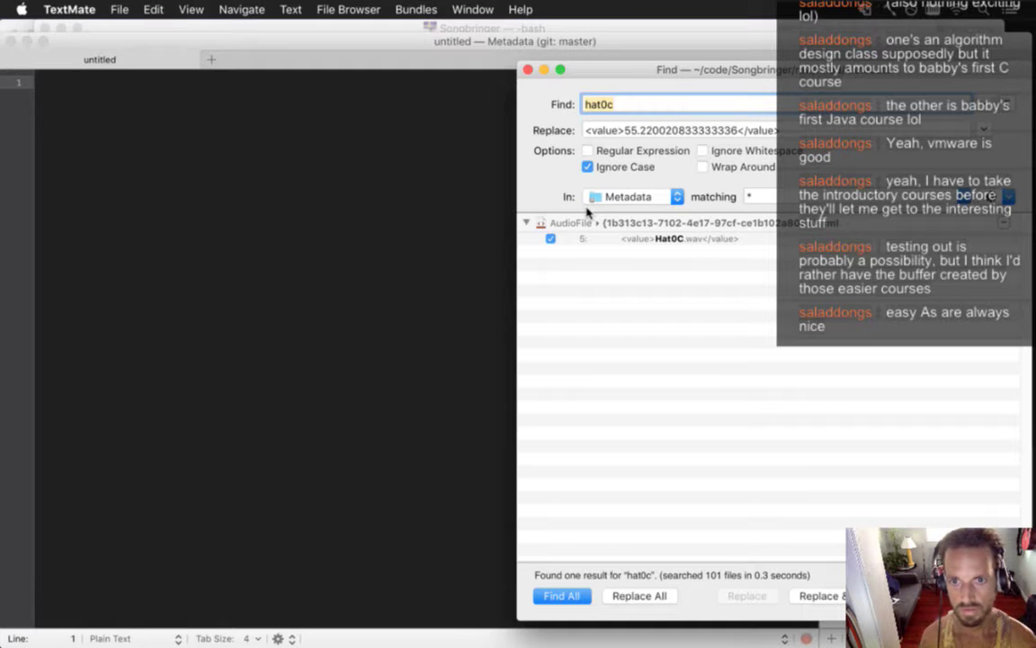
# Step: Relaunch FMOD Studio and reopen the recent project Songbringer.fspro
pyautogui.moveTo(1019, 216)
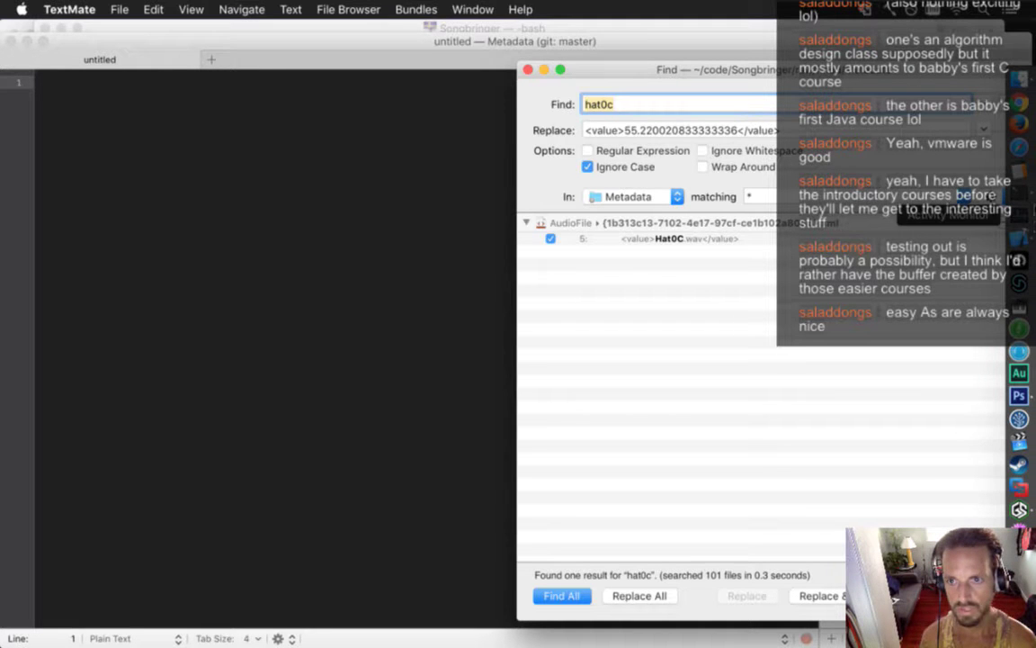
pyautogui.click(1025, 288)
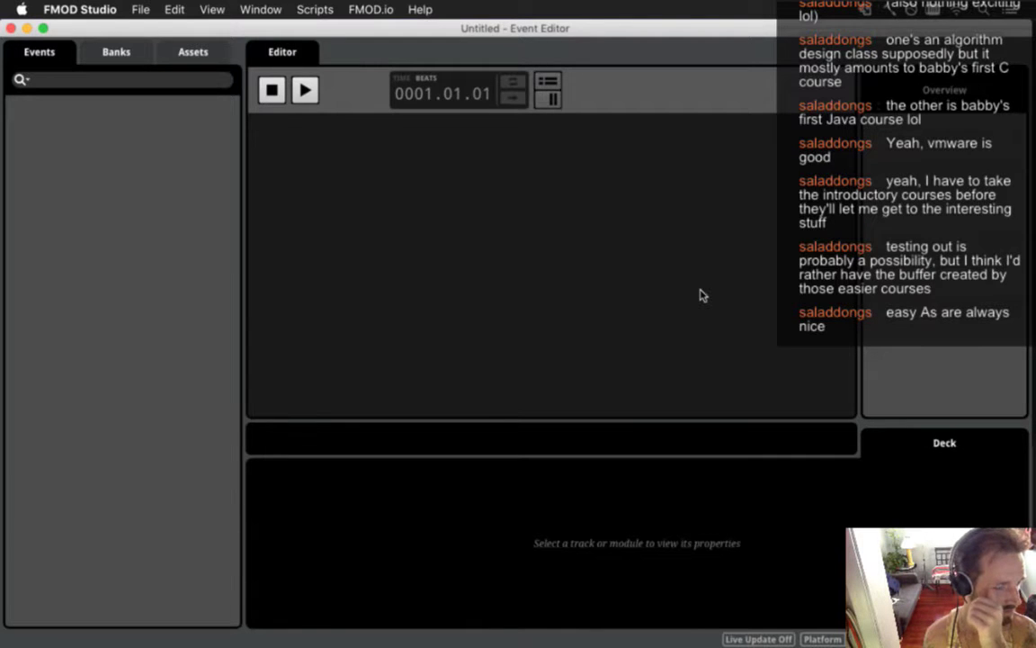
pyautogui.click(144, 7)
pyautogui.moveTo(145, 58)
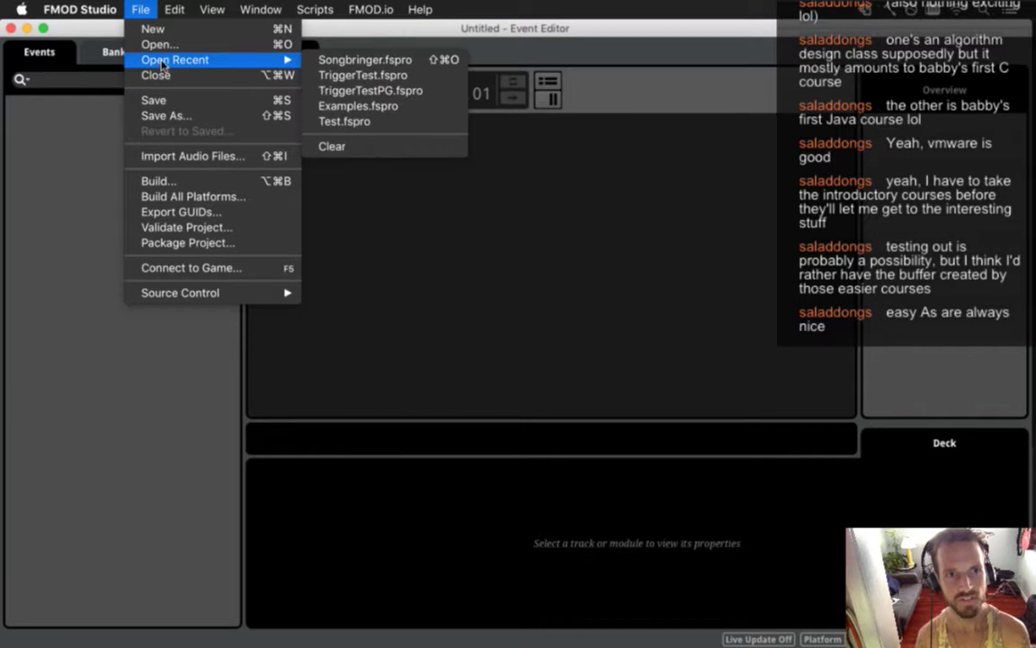
pyautogui.click(349, 61)
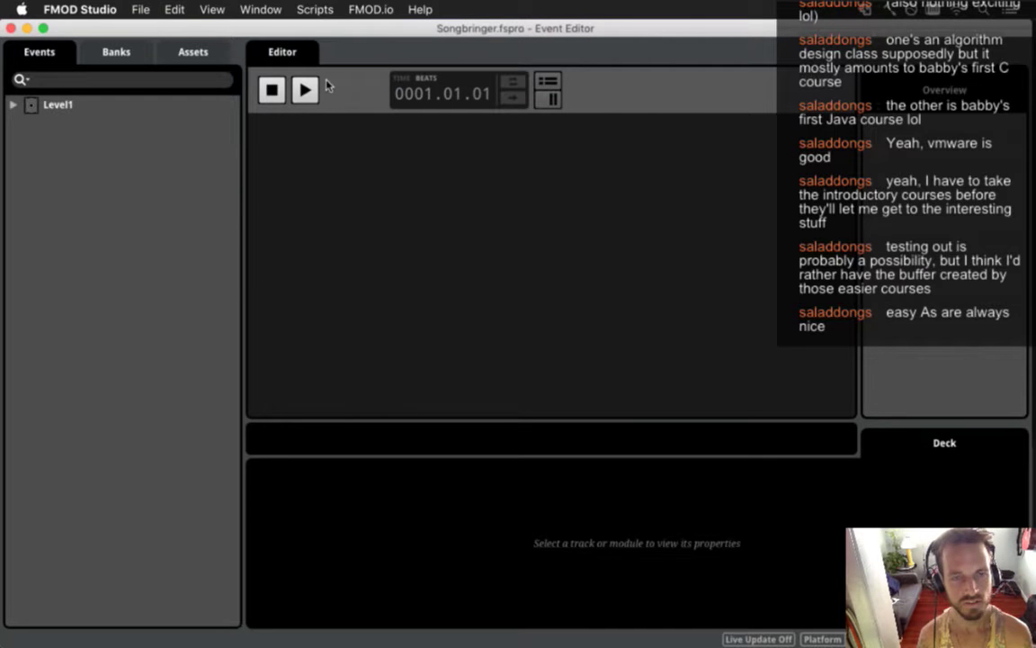
# Step: Expand the Level1 event and open its nested Drums event
pyautogui.click(13, 105)
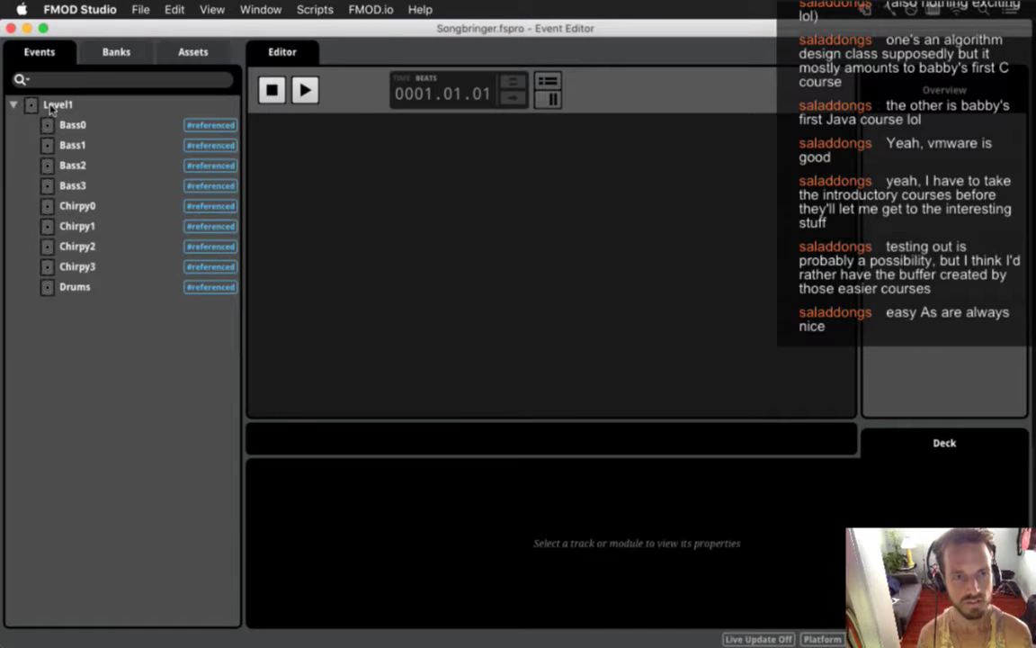
pyautogui.click(52, 106)
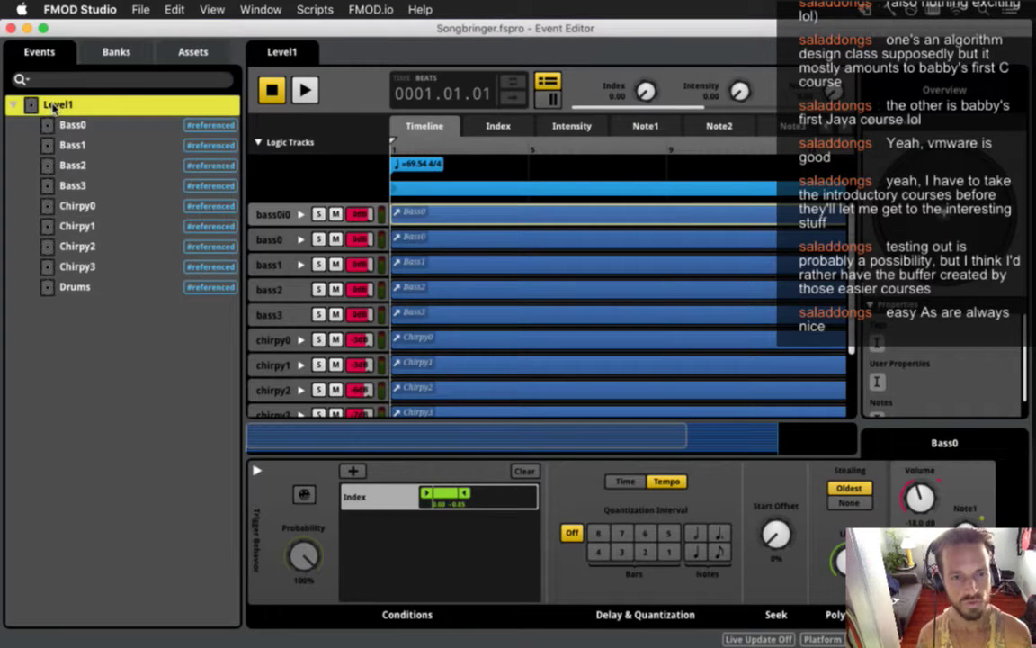
pyautogui.click(92, 286)
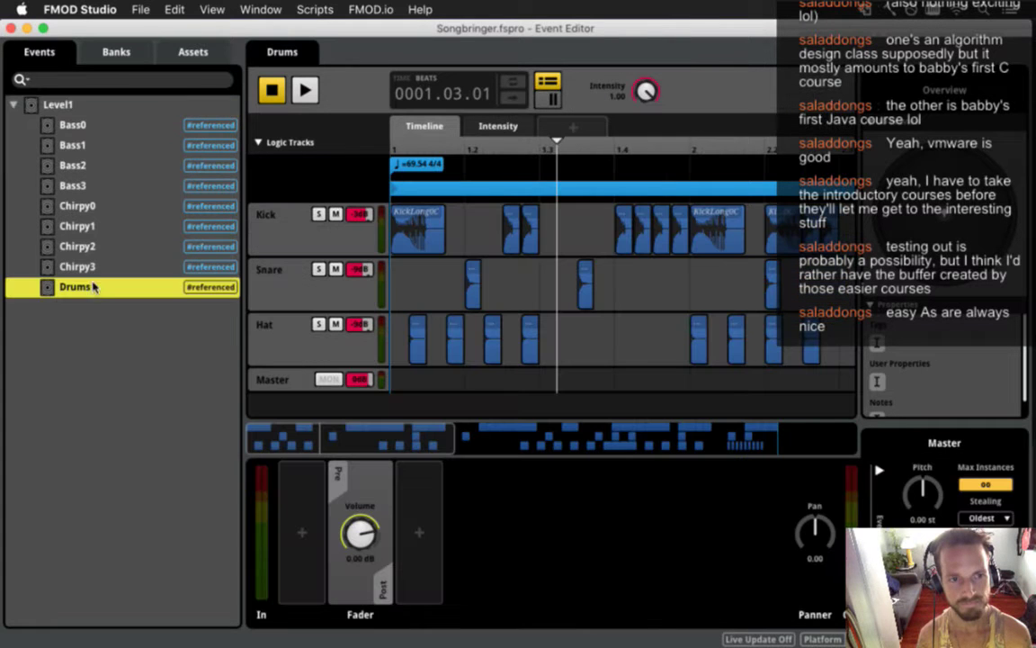
# Step: Bring the Hat0C#.wav asset into the Hat track at beat 1.4 and delete the placed instance
pyautogui.click(179, 54)
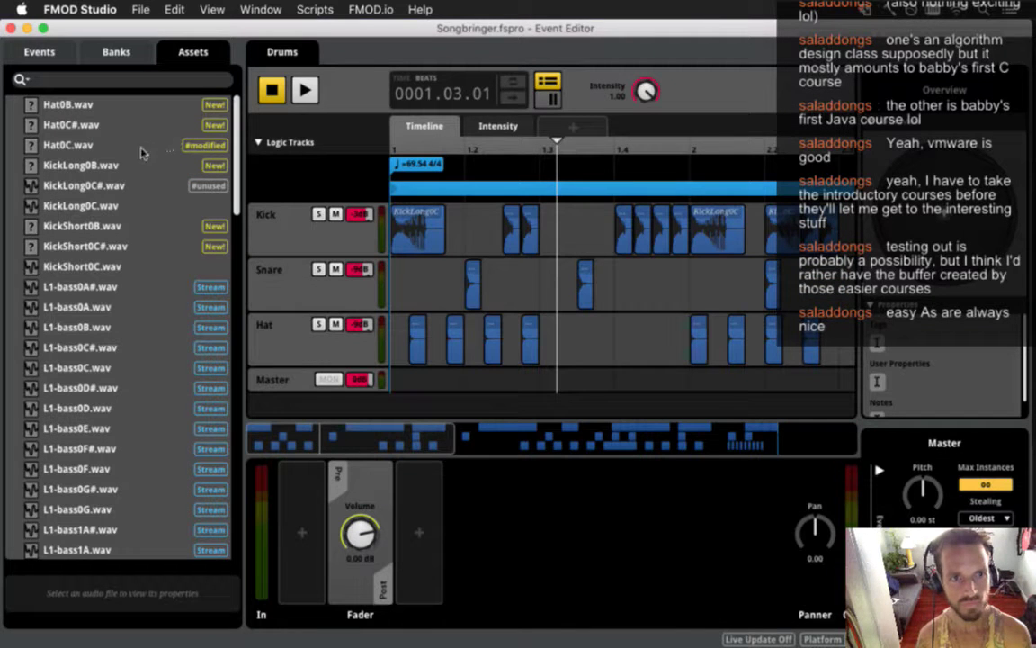
pyautogui.moveTo(61, 117); pyautogui.dragTo(614, 345)
pyautogui.click(624, 339)
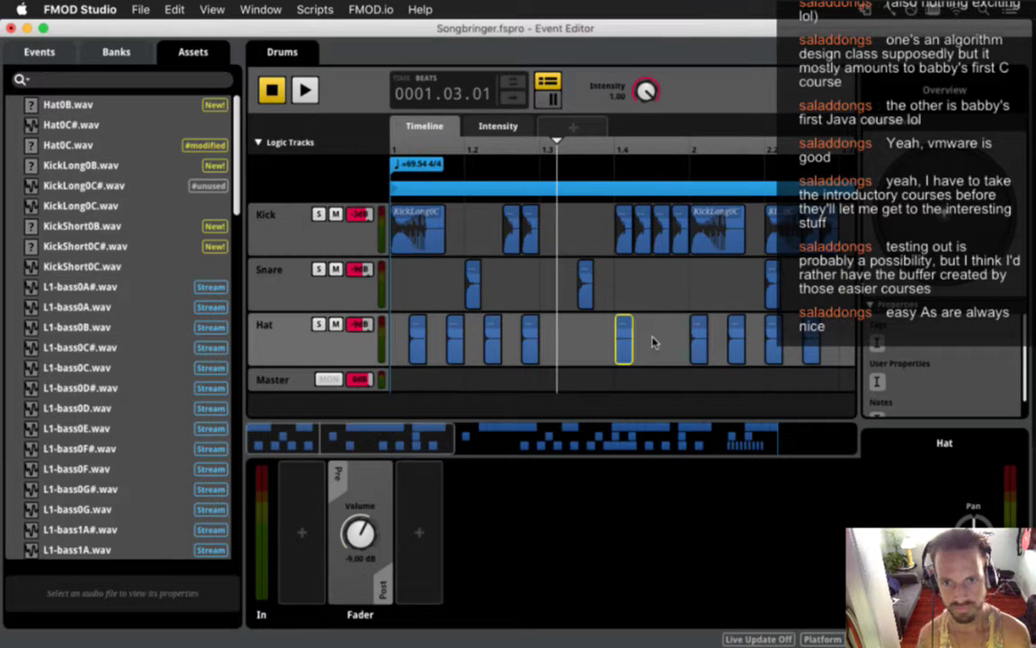
pyautogui.press('Delete')
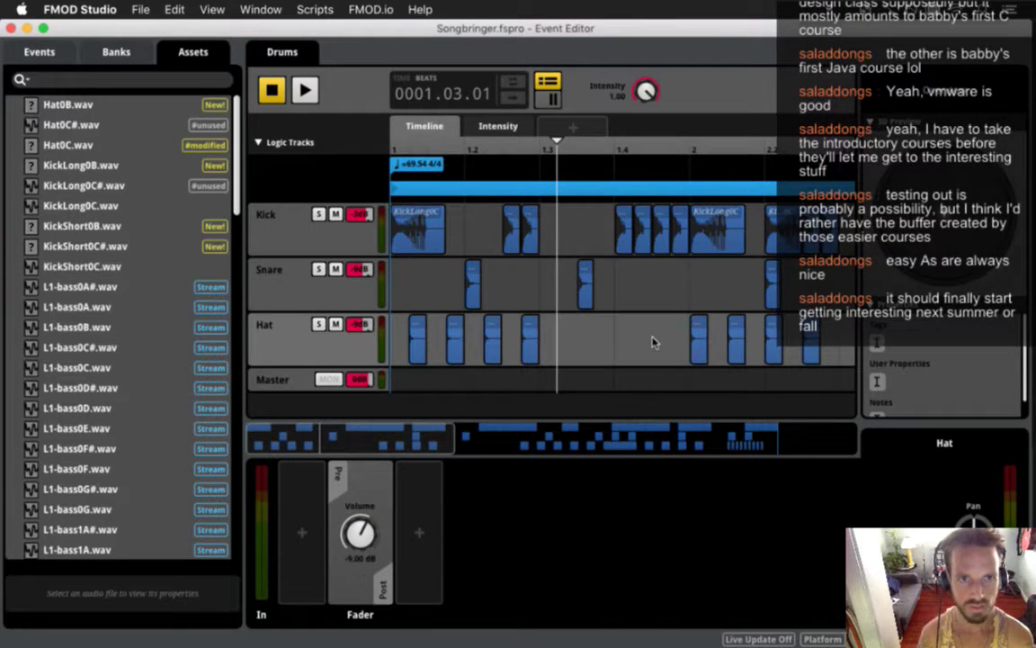
# Step: Switch to TextMate, repeat the hat0c search, open the Hat0C#.wav metadata file, and copy its length value
pyautogui.press('super+Tab')
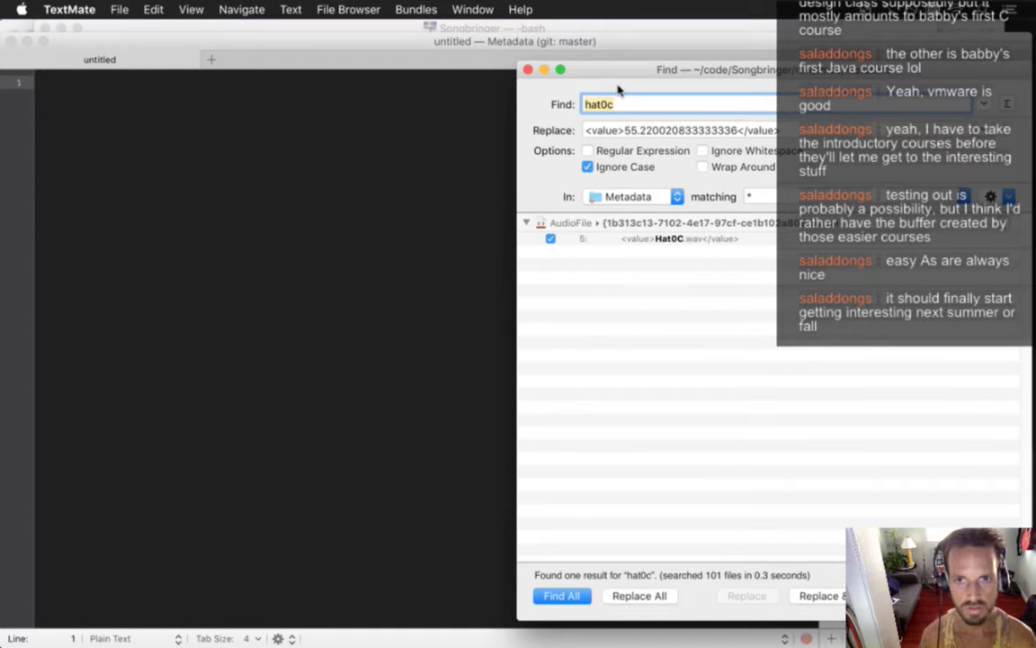
pyautogui.press('Return')
pyautogui.doubleClick(696, 270)
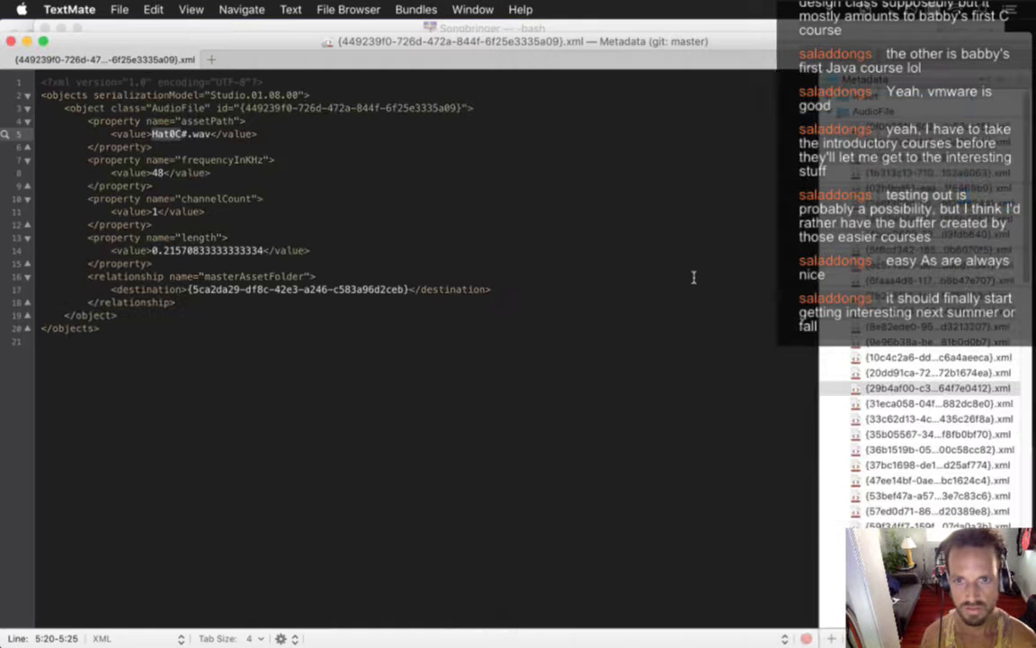
pyautogui.moveTo(150, 251); pyautogui.dragTo(264, 256)
pyautogui.press('super+c')
# Step: Set the length in the Hat0C.wav metadata file to 0.21570833333333334, save the file, and close both XML files
pyautogui.press('super+shift+f')
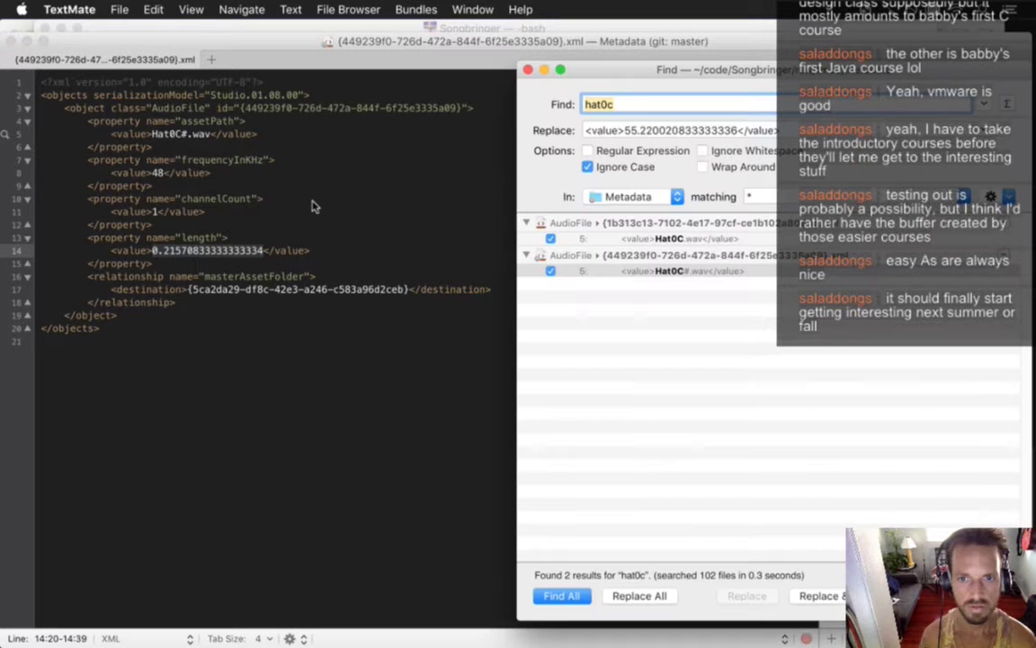
pyautogui.click(608, 240)
pyautogui.doubleClick(609, 245)
pyautogui.moveTo(151, 251); pyautogui.dragTo(168, 257)
pyautogui.press('super+v')
pyautogui.press('super+s')
pyautogui.press('super+w')
pyautogui.press('super+w')
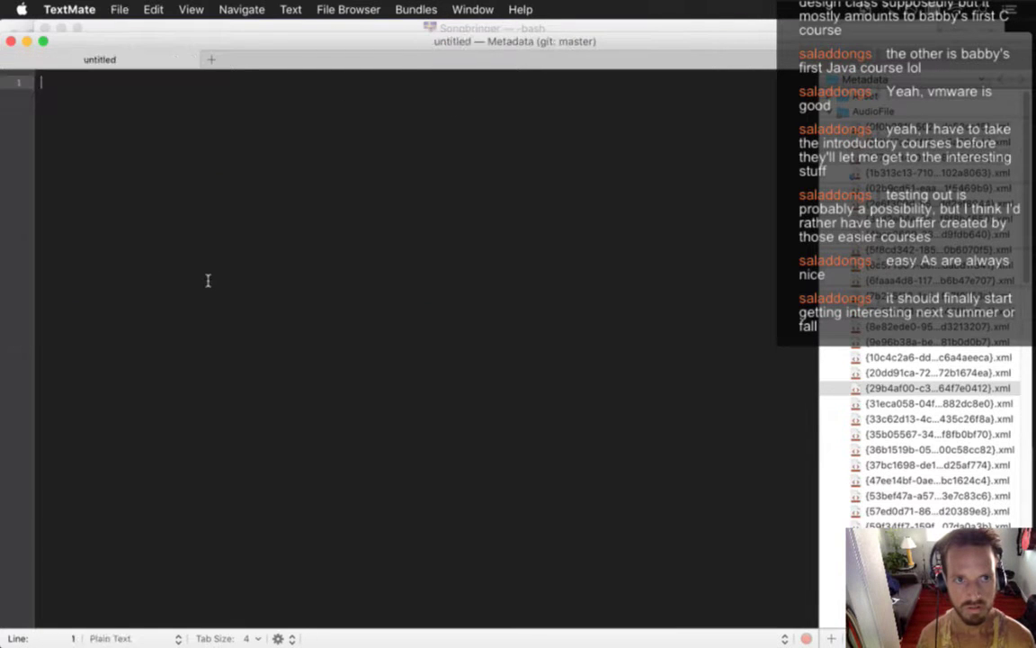
# Step: Switch to FMOD Studio and reopen the recent Songbringer.fspro project
pyautogui.press('super+Tab')
pyautogui.press('super+Tab')
pyautogui.press('super+shift+Tab')
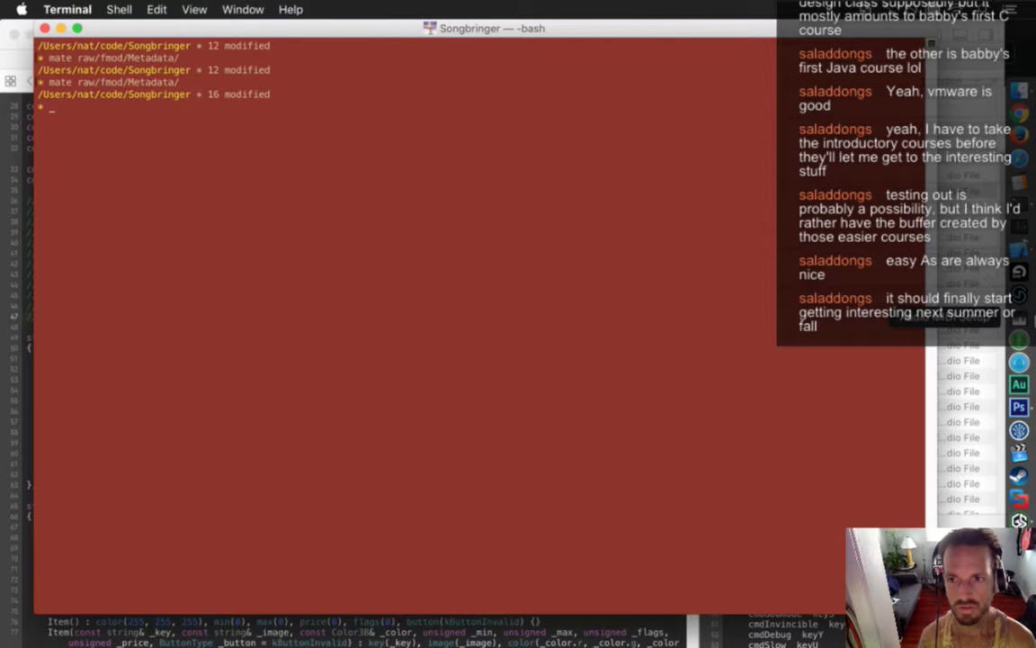
pyautogui.click(1027, 297)
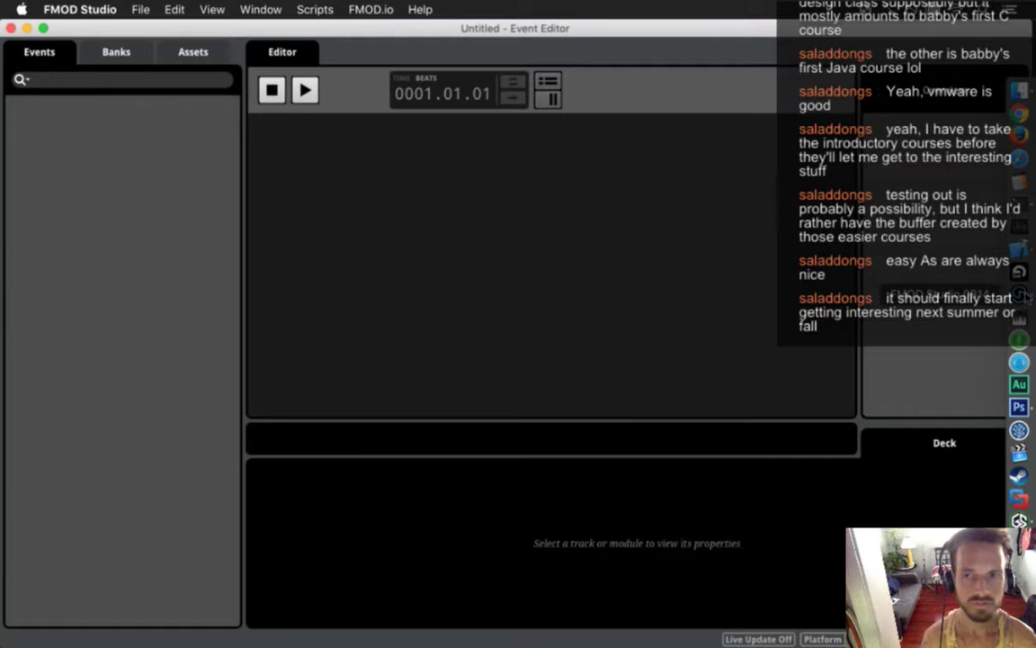
pyautogui.click(141, 10)
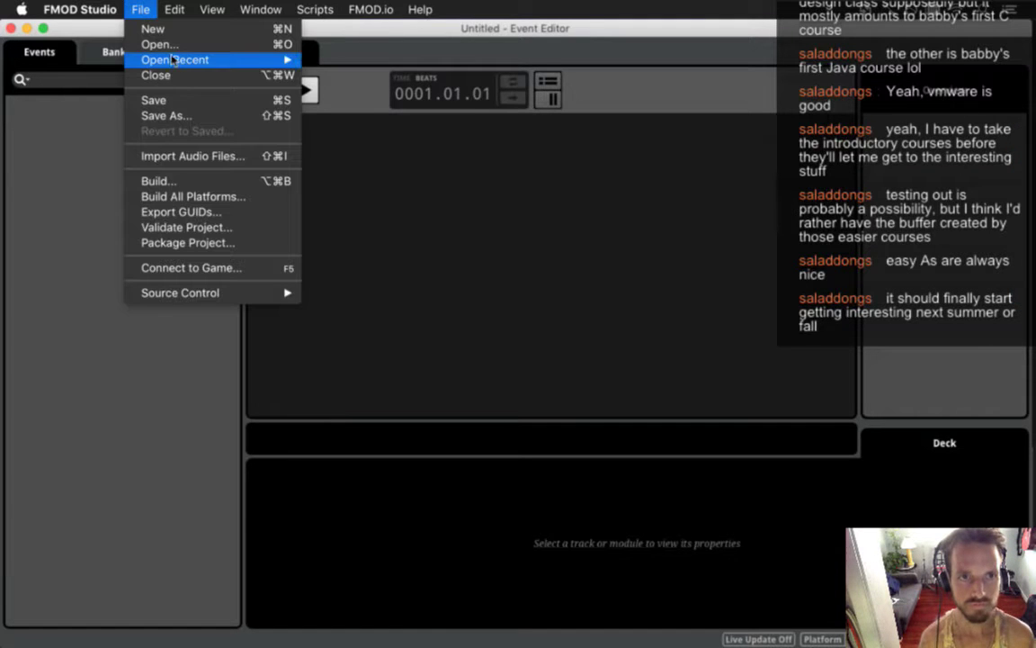
pyautogui.moveTo(173, 59)
pyautogui.click(351, 57)
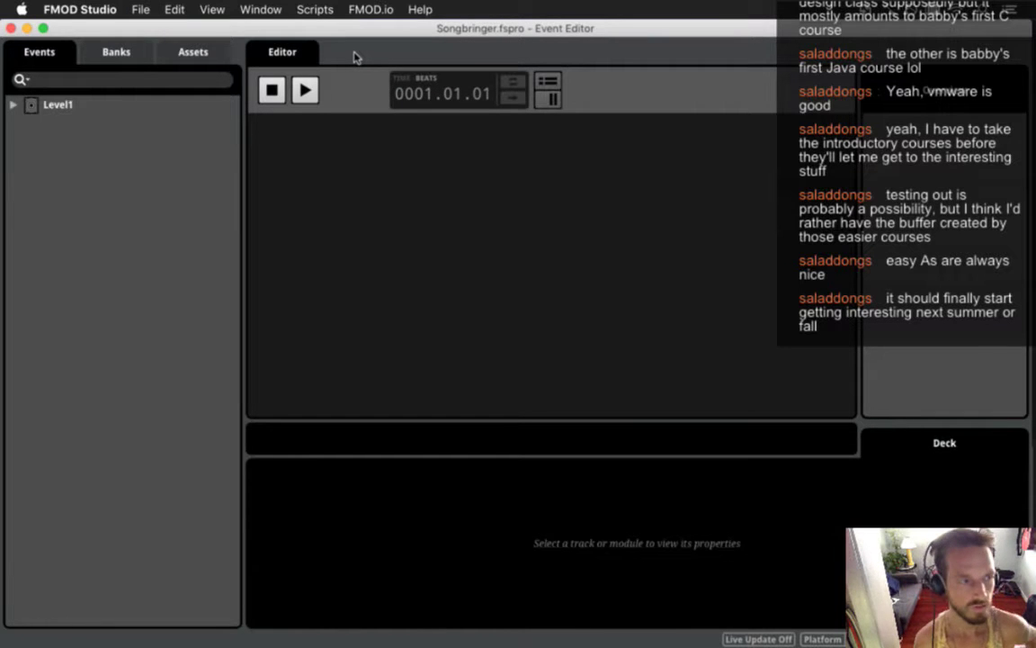
# Step: Open the Drums event inside Level1, hide the overview beside its tracks, and show the first bar in detail
pyautogui.click(14, 105)
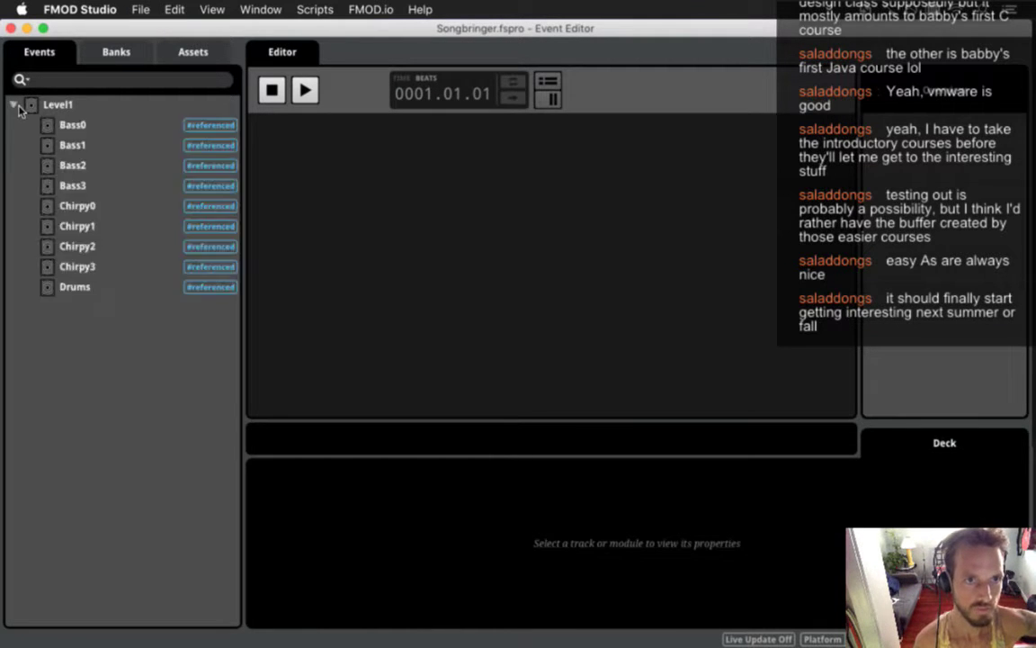
pyautogui.click(76, 286)
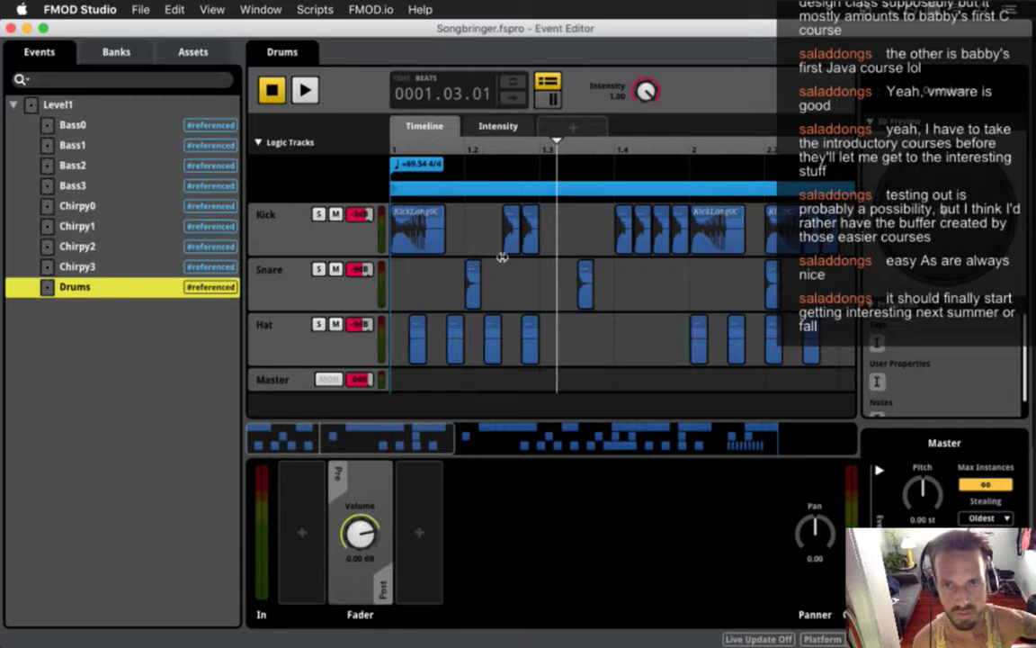
pyautogui.click(859, 230)
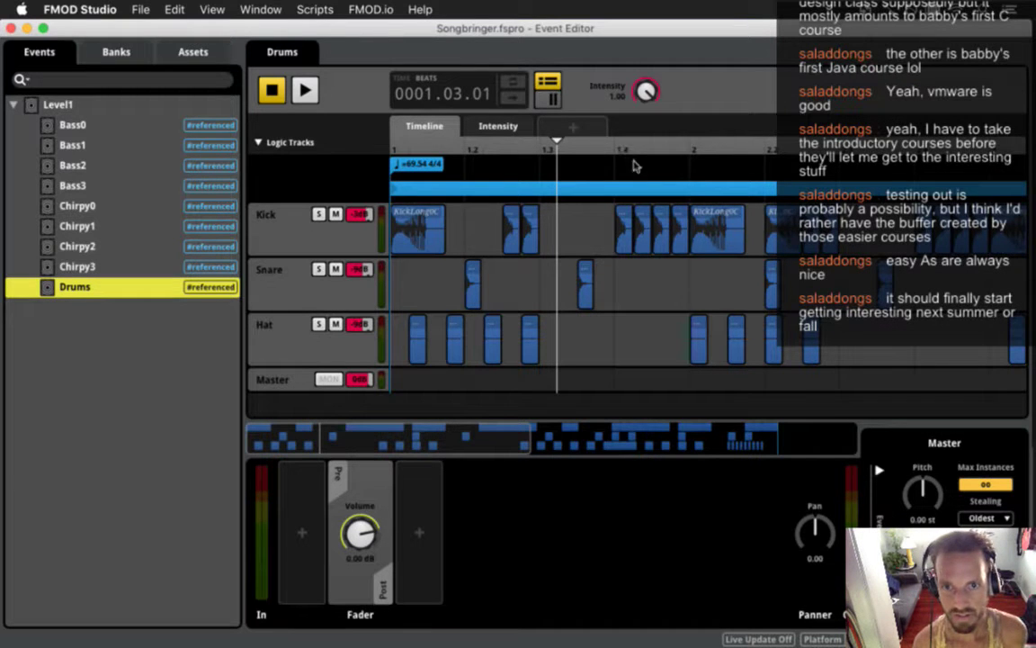
pyautogui.click(531, 444)
pyautogui.moveTo(392, 449); pyautogui.dragTo(227, 453)
pyautogui.moveTo(673, 444); pyautogui.dragTo(778, 444)
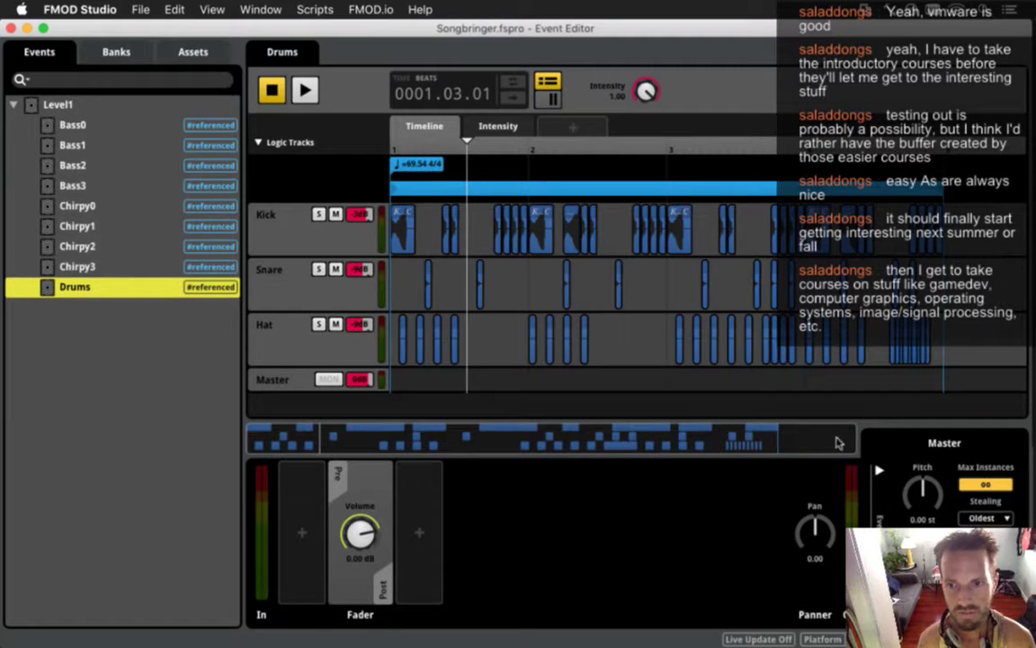
pyautogui.moveTo(856, 449); pyautogui.dragTo(410, 445)
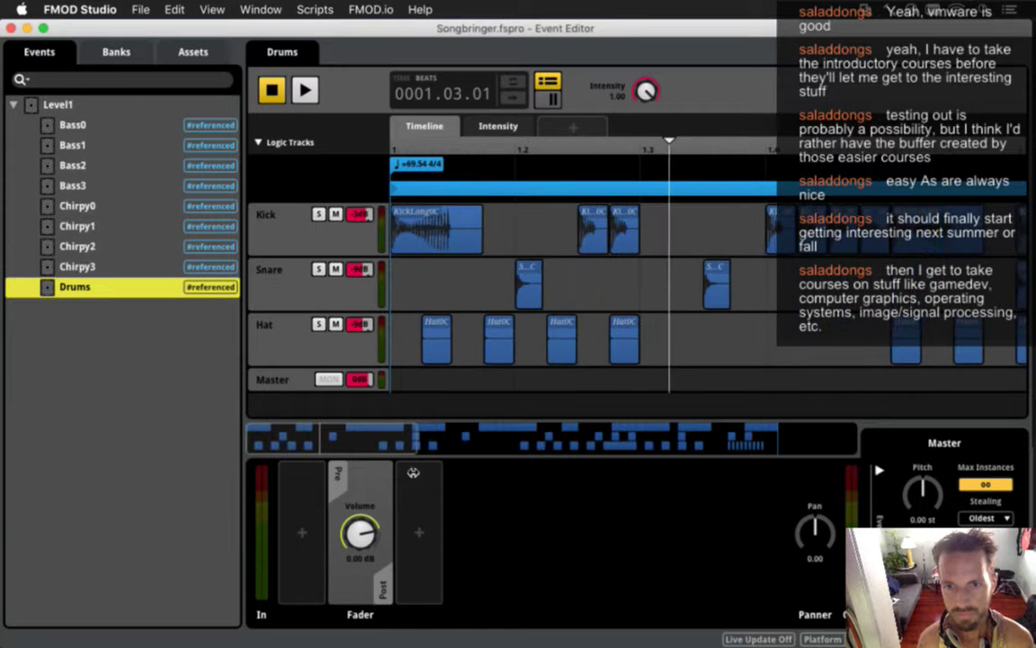
# Step: Add an event sound to the Kick track right after the first KickLong0C clip and rename the nested event Kick
pyautogui.click(498, 220)
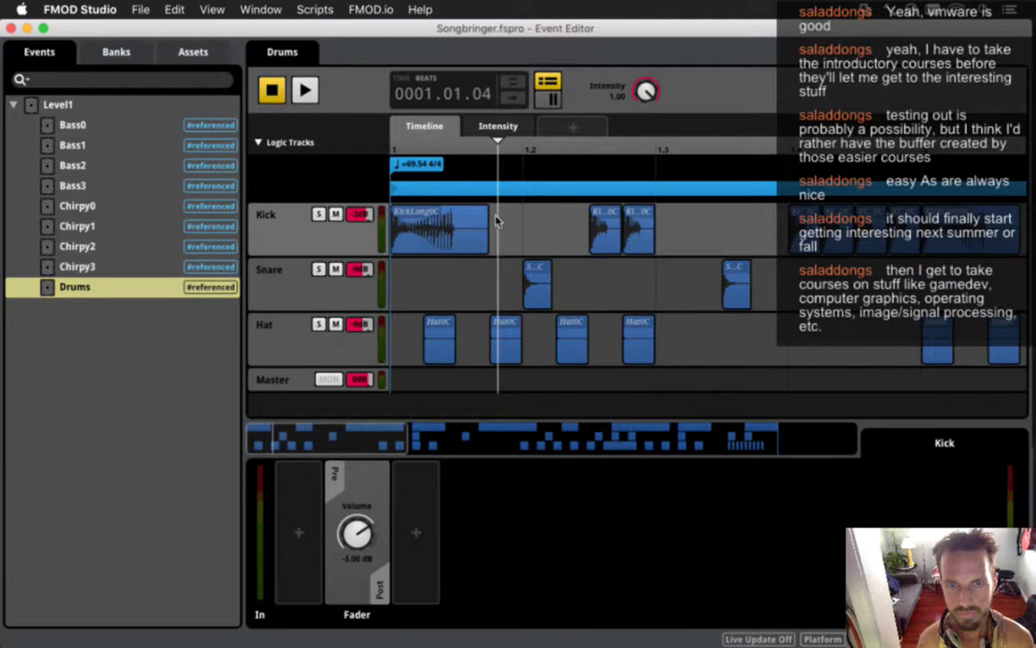
pyautogui.rightClick(497, 220)
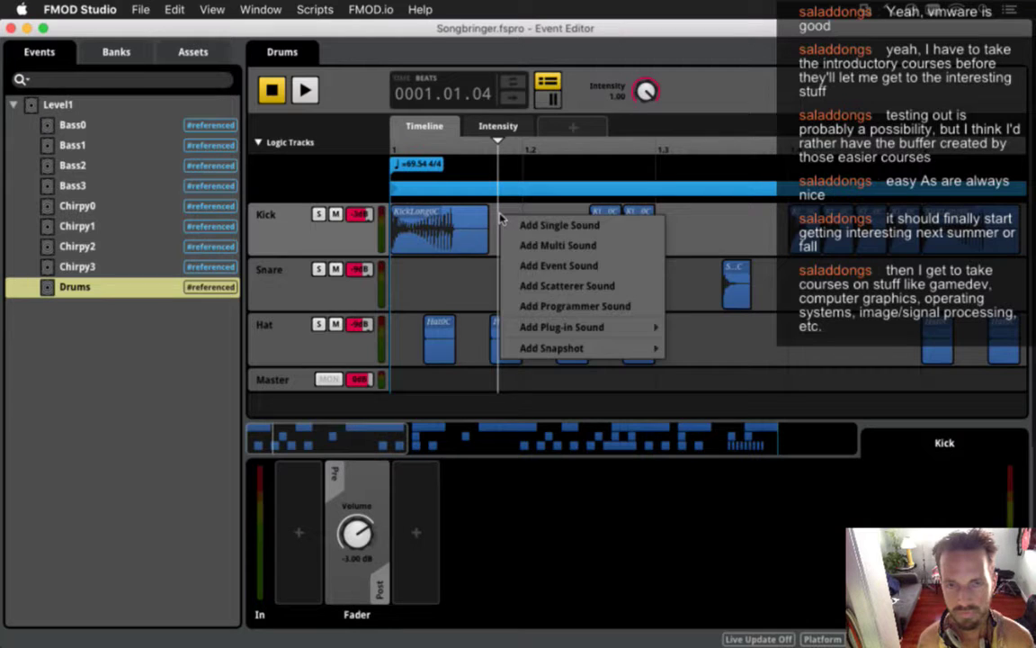
pyautogui.click(526, 268)
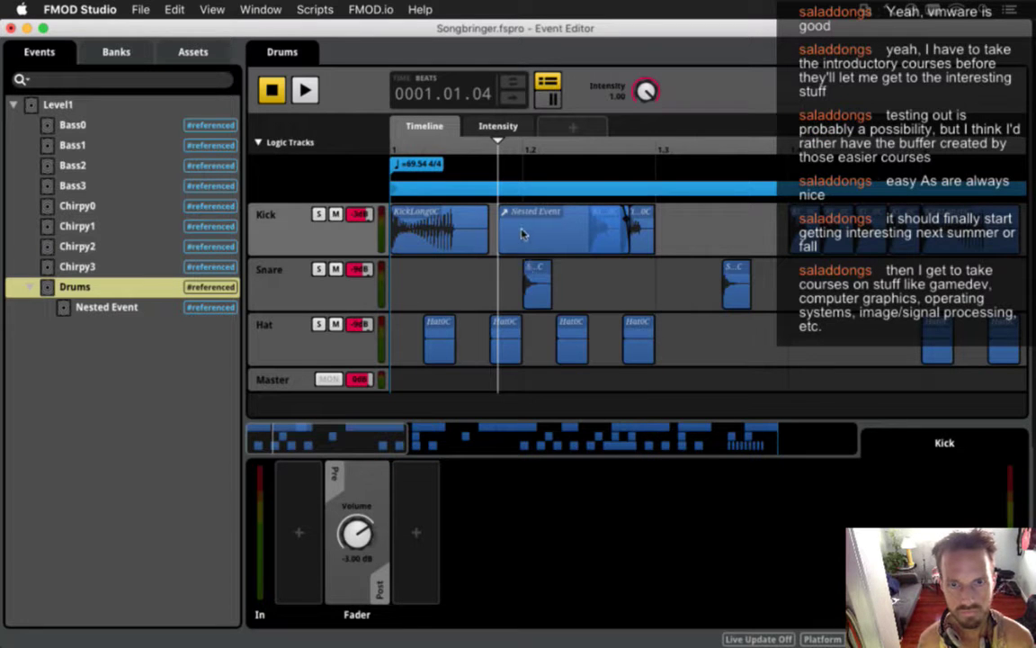
pyautogui.doubleClick(101, 307)
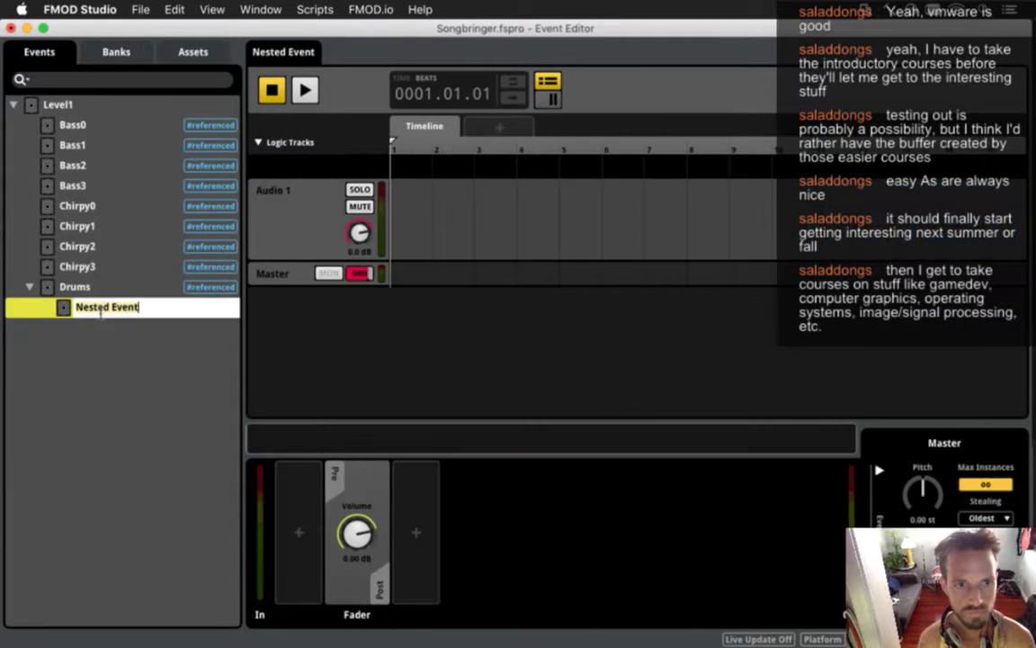
pyautogui.write('Kick')
pyautogui.press('Return')
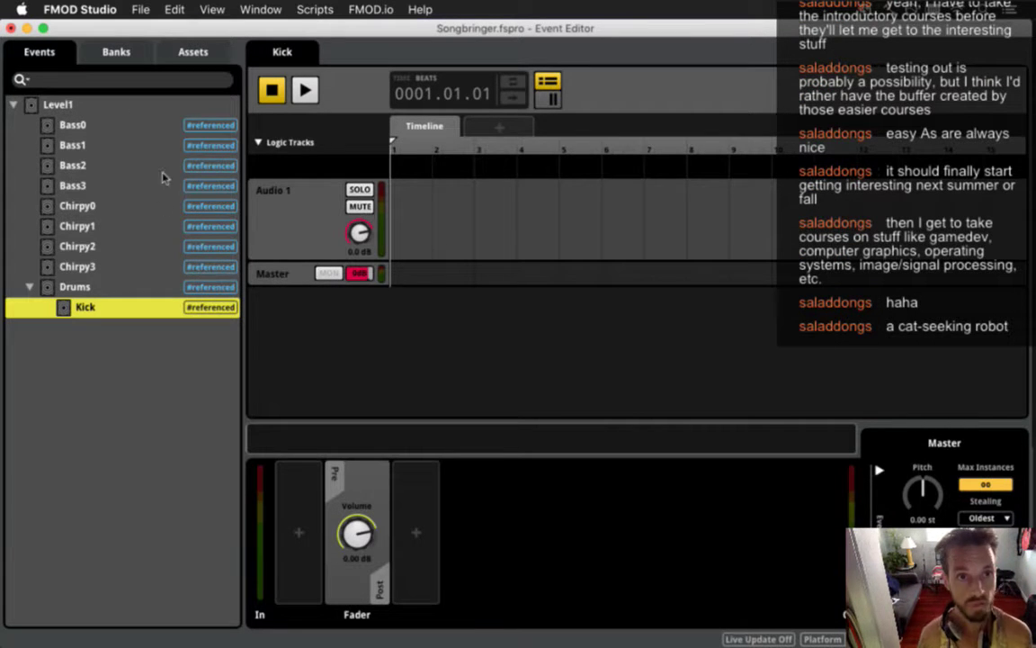
# Step: Start a new custom parameter on the Level1 event and name it DrumNote
pyautogui.click(91, 108)
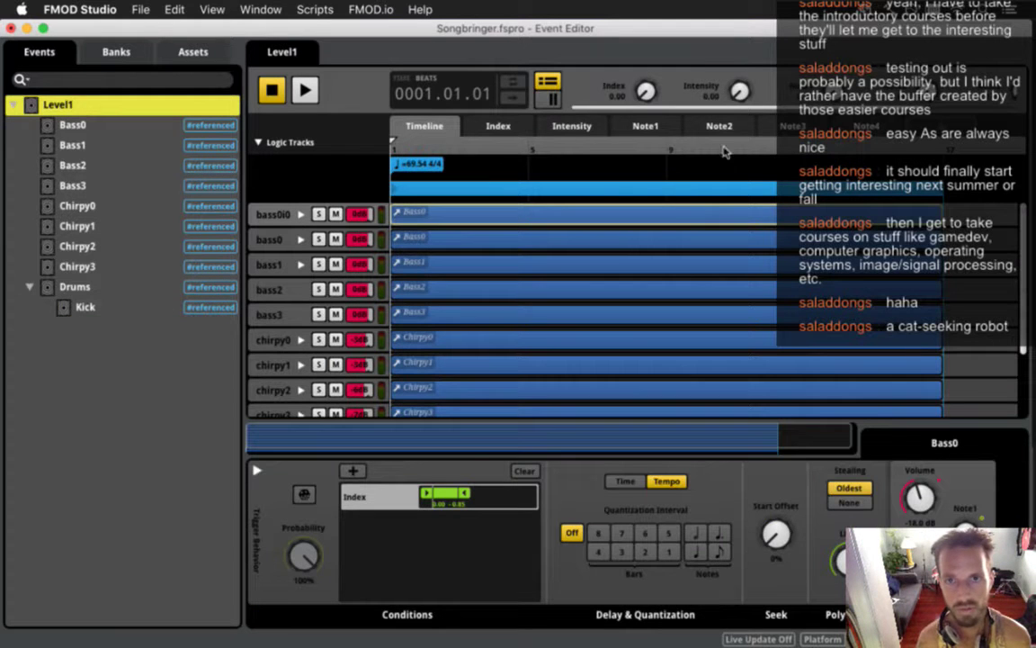
pyautogui.click(595, 108)
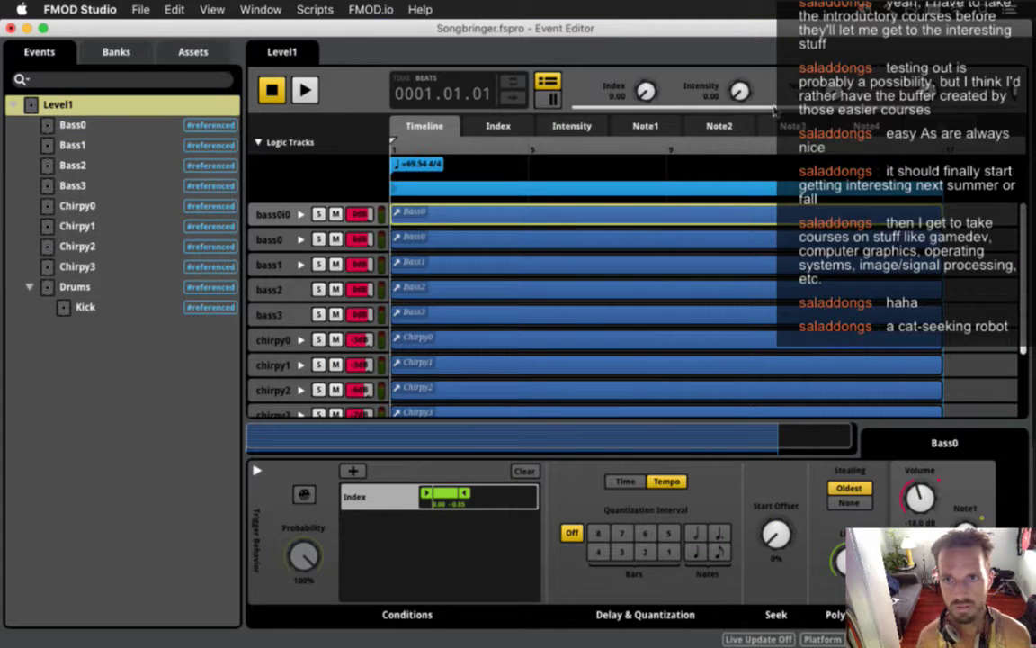
pyautogui.click(930, 127)
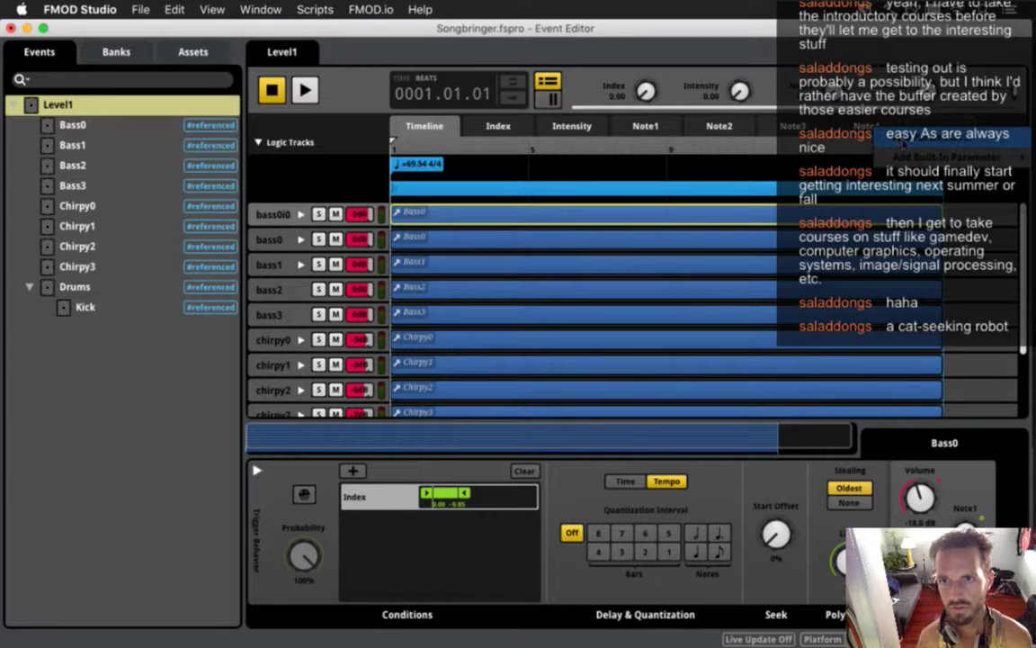
pyautogui.click(907, 141)
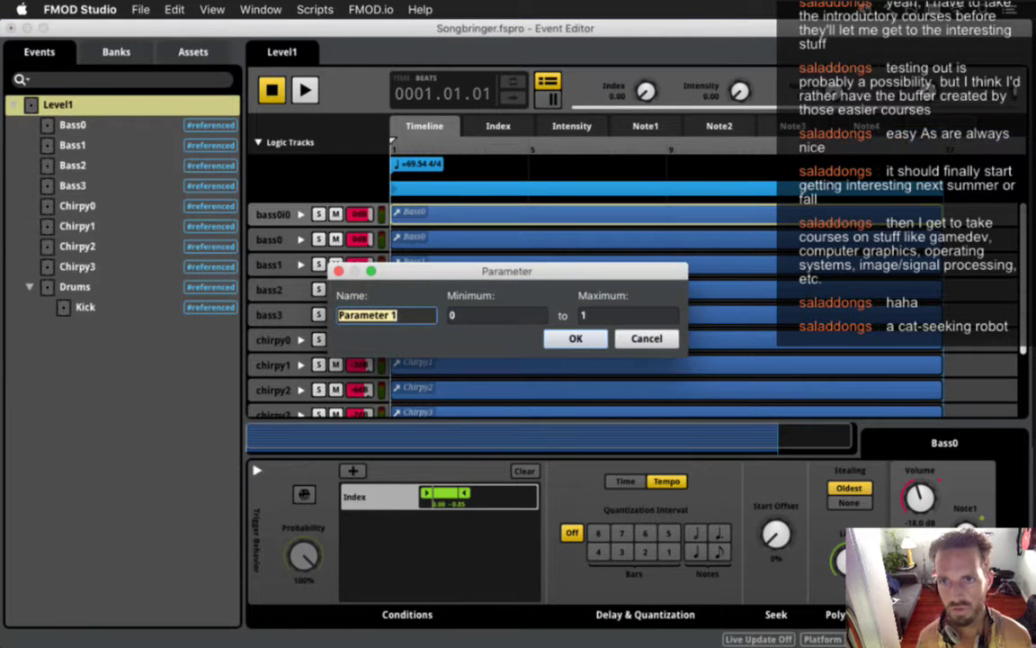
pyautogui.write('Drum')
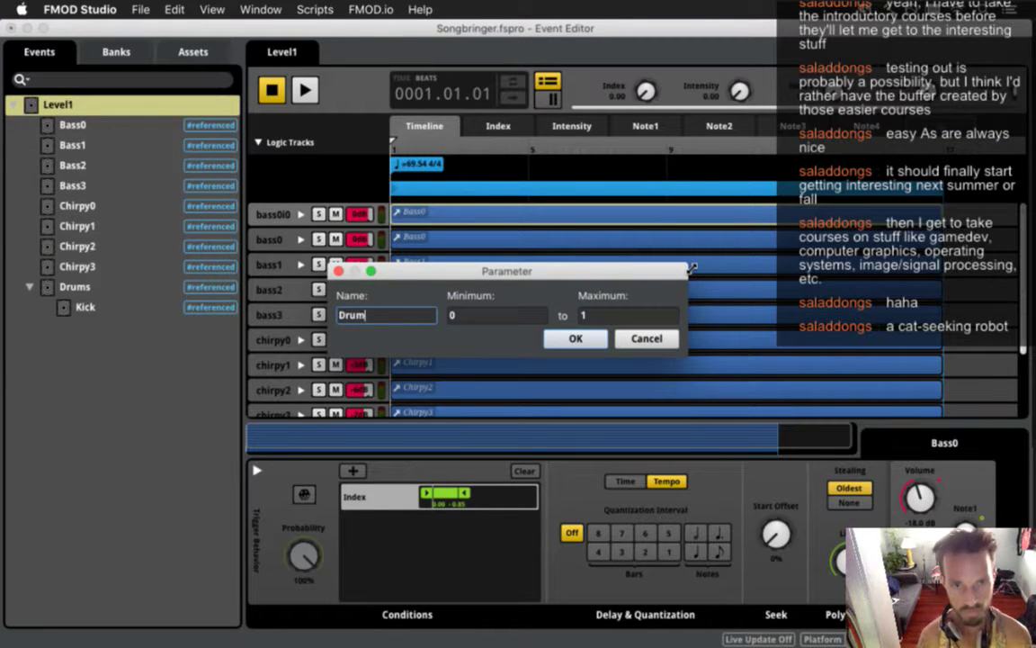
pyautogui.write('Note')
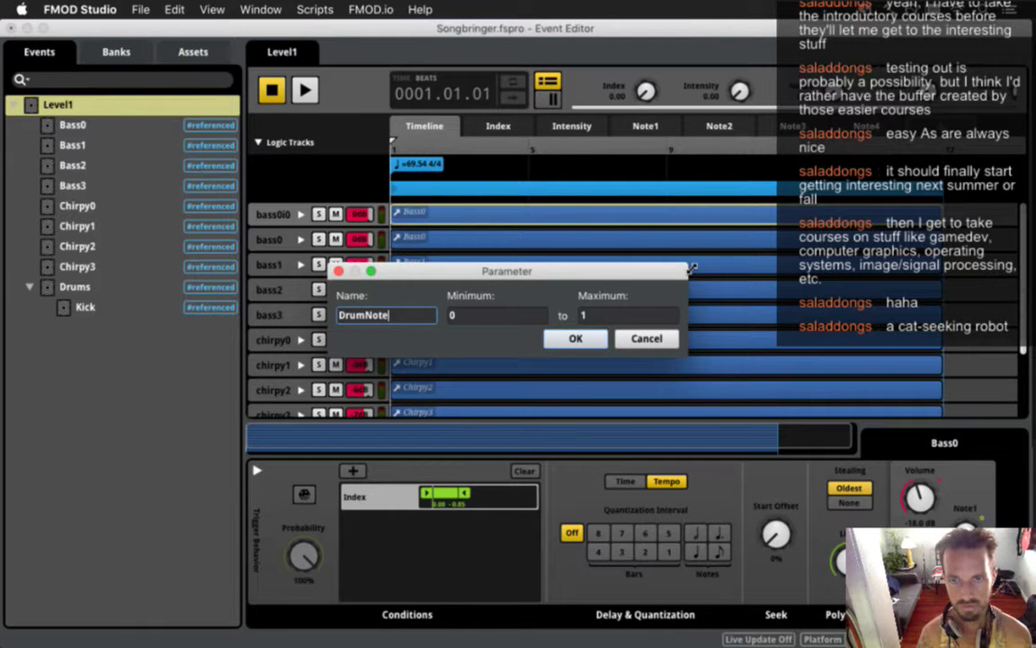
# Step: Set the DrumNote parameter's maximum to 11, create it, and return to the Level1 timeline
pyautogui.click(630, 315)
pyautogui.write('1')
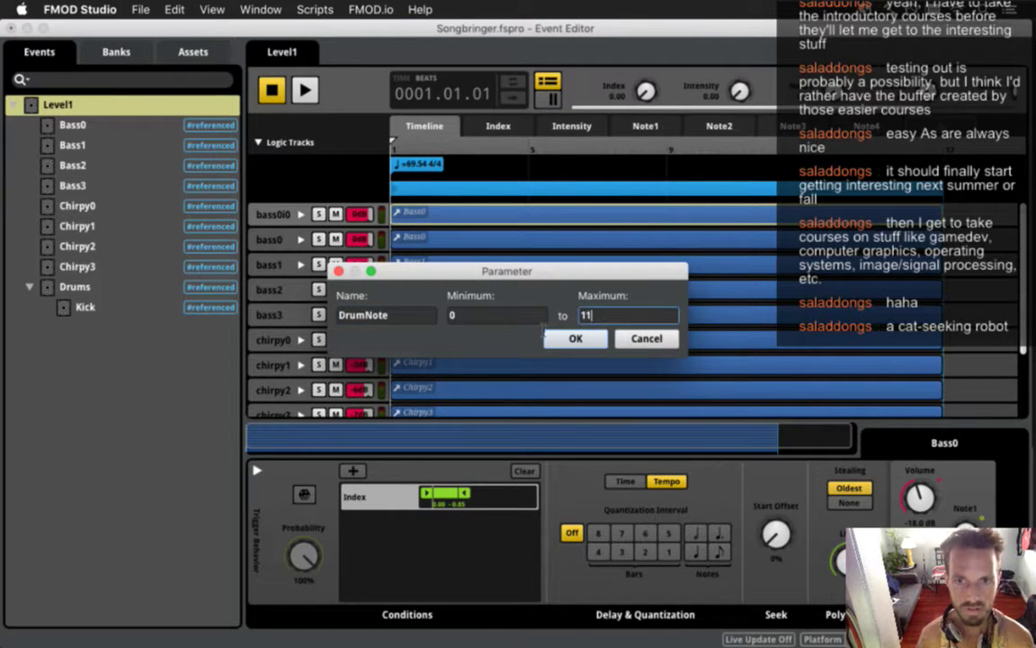
pyautogui.moveTo(610, 318); pyautogui.dragTo(562, 318)
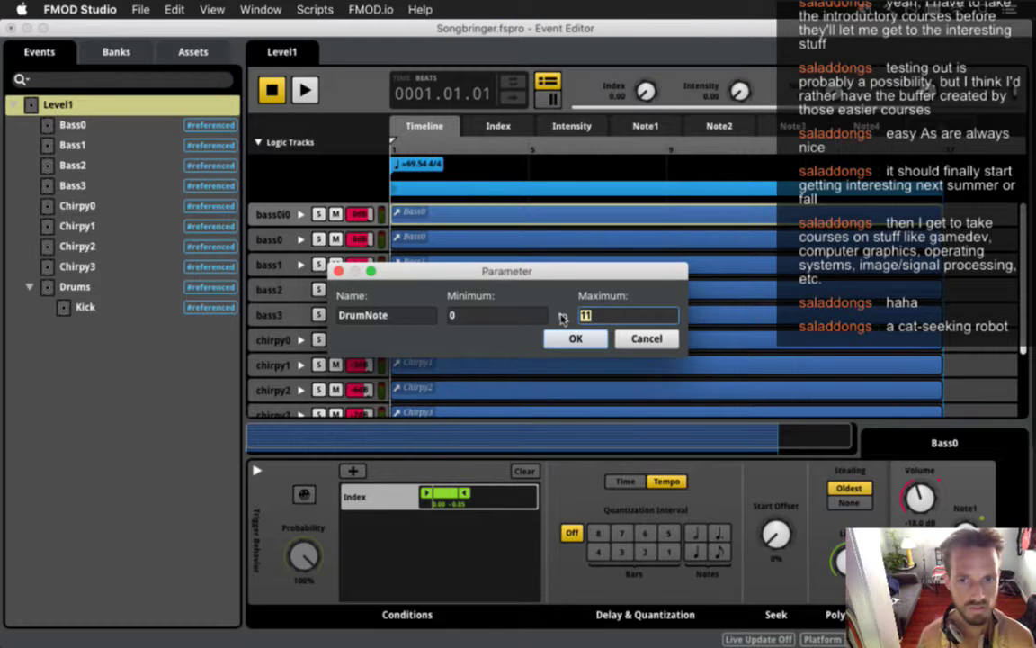
pyautogui.write('2')
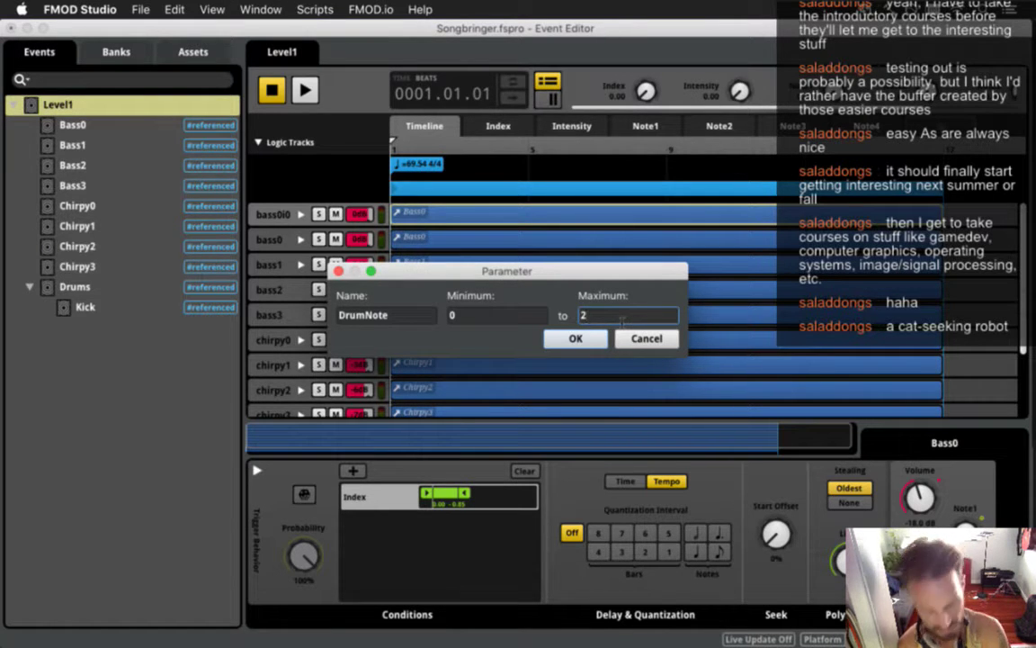
pyautogui.press('BackSpace')
pyautogui.write('11')
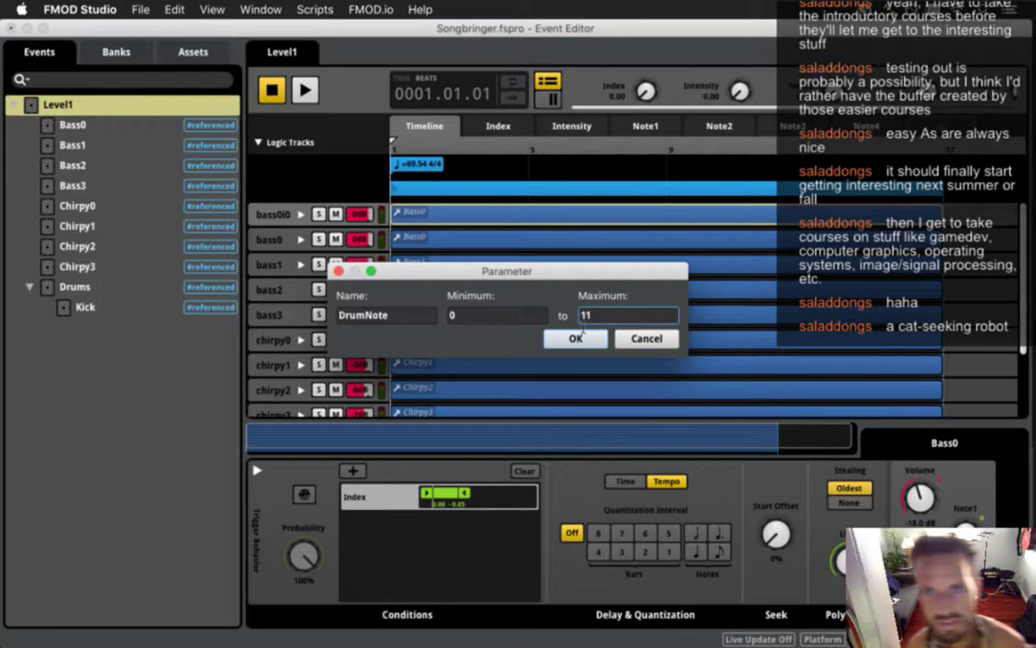
pyautogui.click(577, 339)
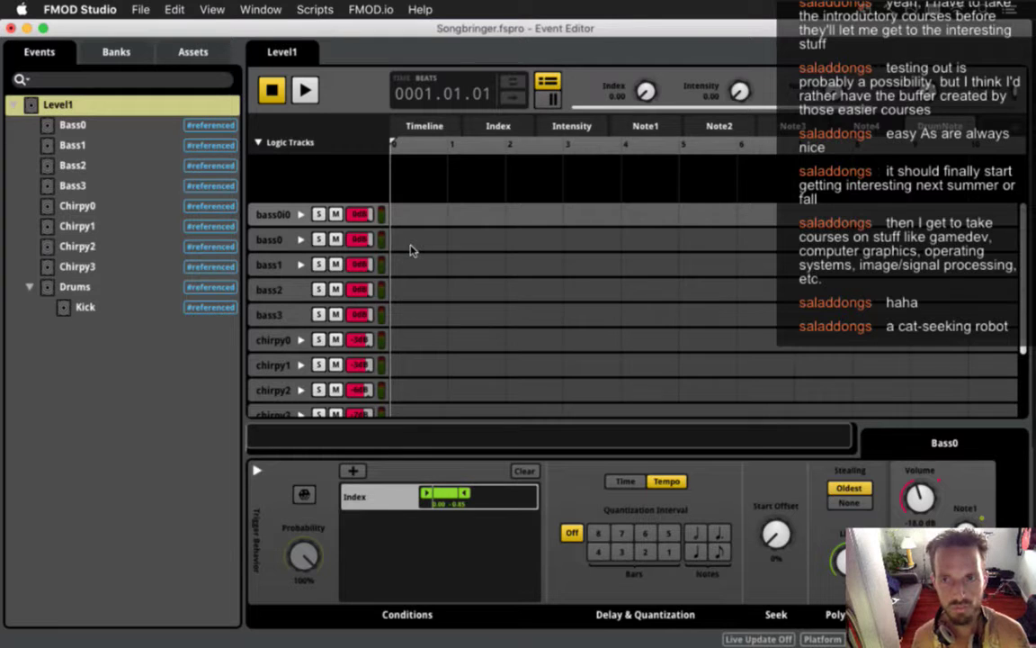
pyautogui.click(382, 125)
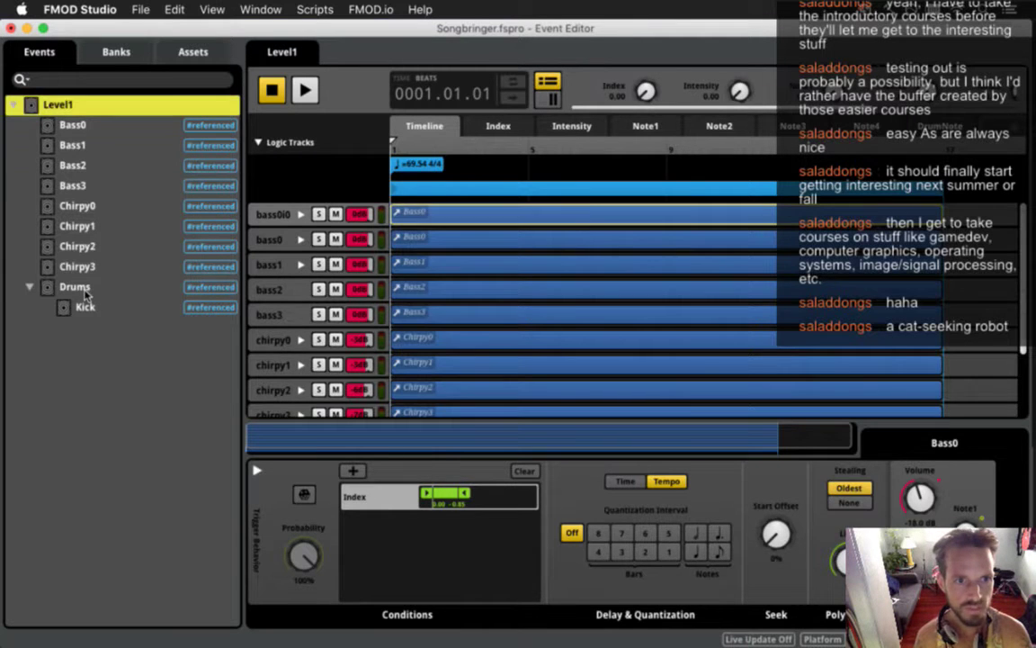
# Step: Add a DrumNote parameter ranging from 0 to 11 to the Drums event and return to its timeline
pyautogui.click(81, 287)
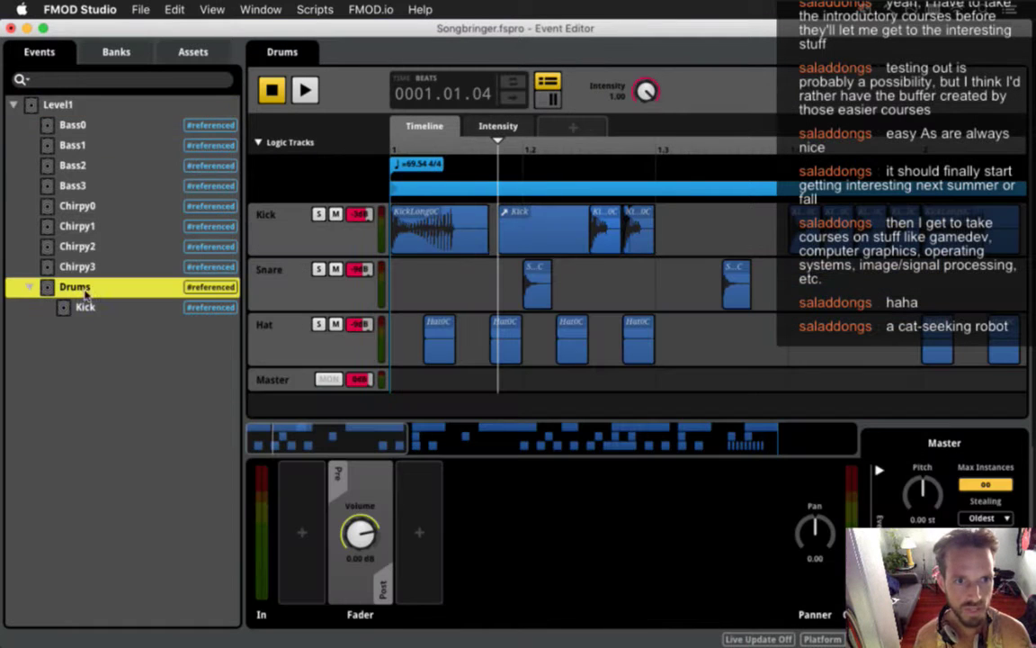
pyautogui.click(572, 131)
pyautogui.click(554, 133)
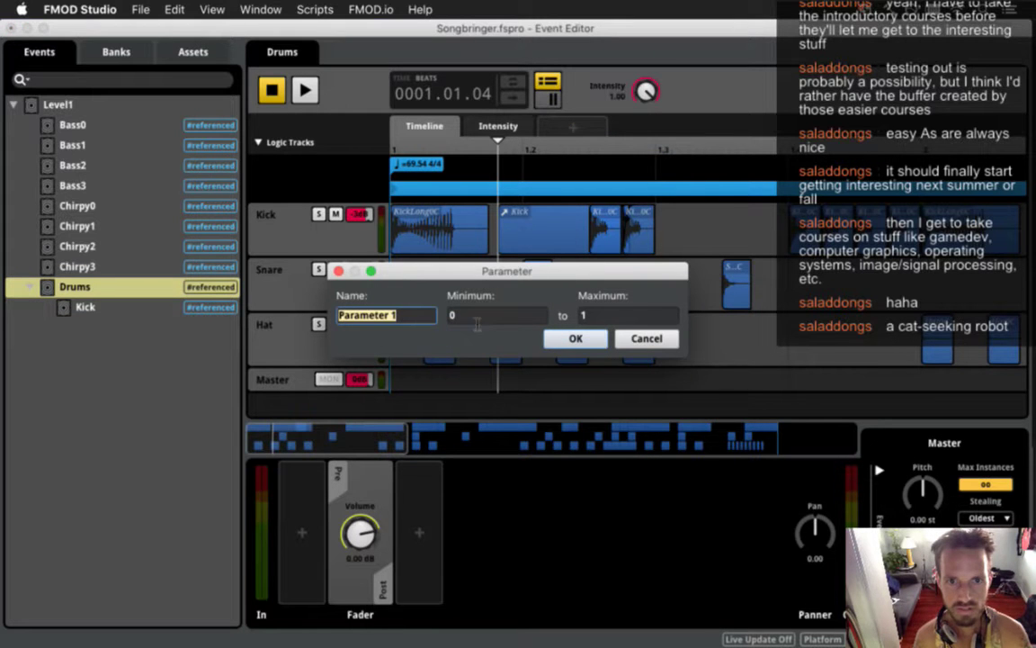
pyautogui.write('Drum')
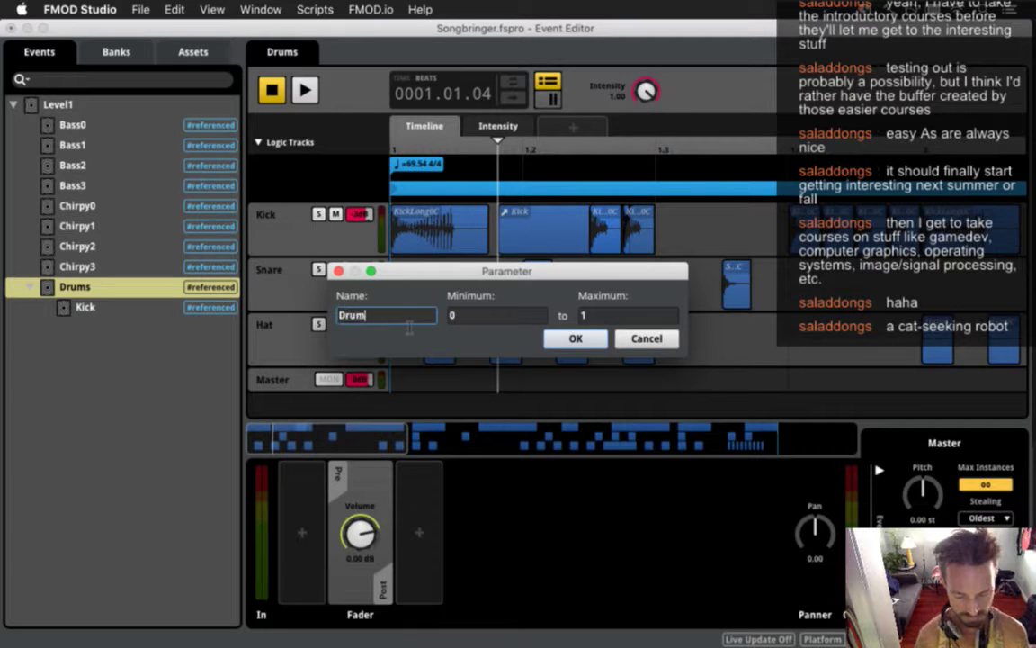
pyautogui.write('Note')
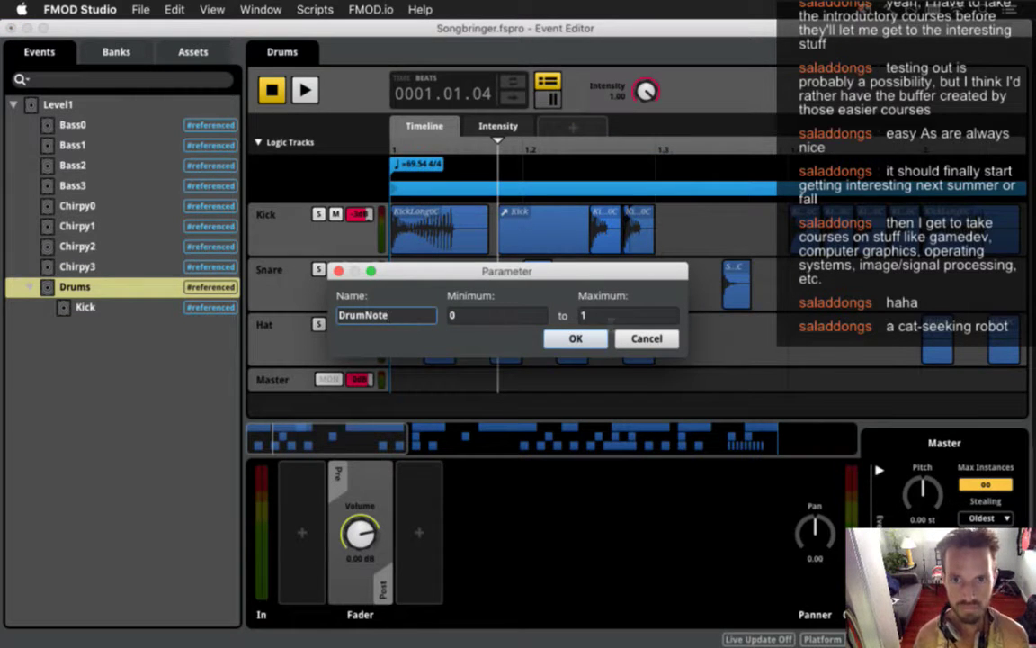
pyautogui.click(576, 339)
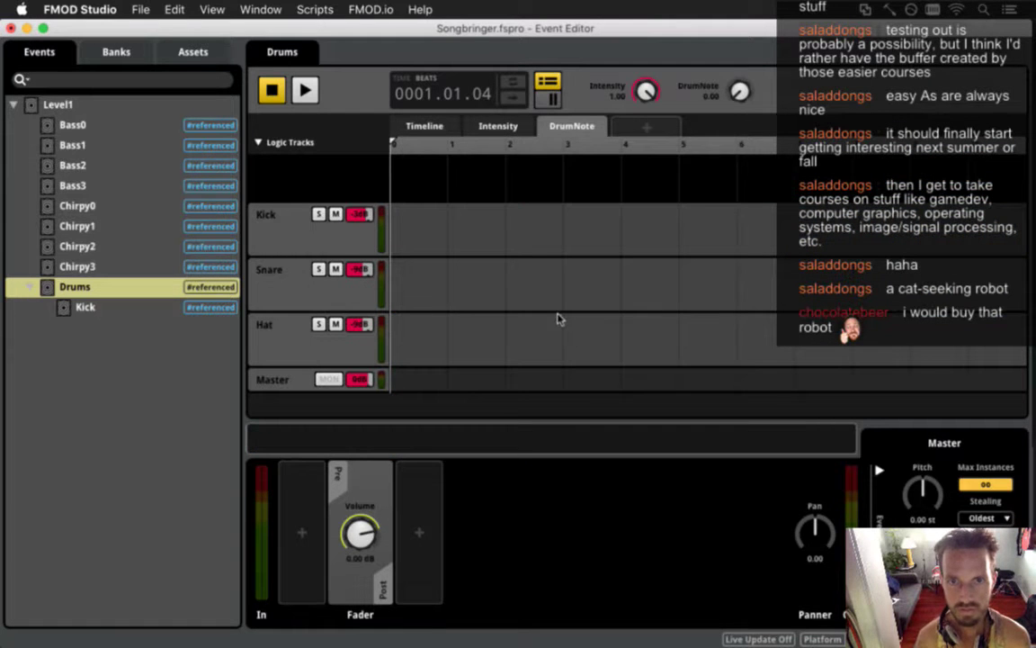
pyautogui.click(424, 126)
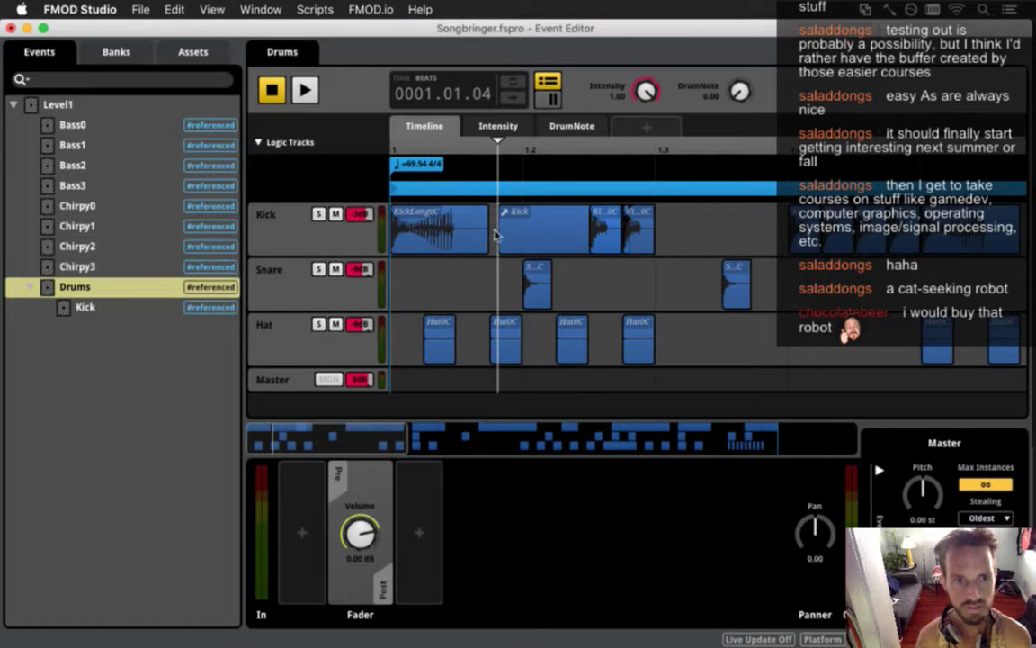
# Step: Add a DrumNote parameter ranging from 0 to 11 to the Kick event nested under Drums
pyautogui.click(132, 304)
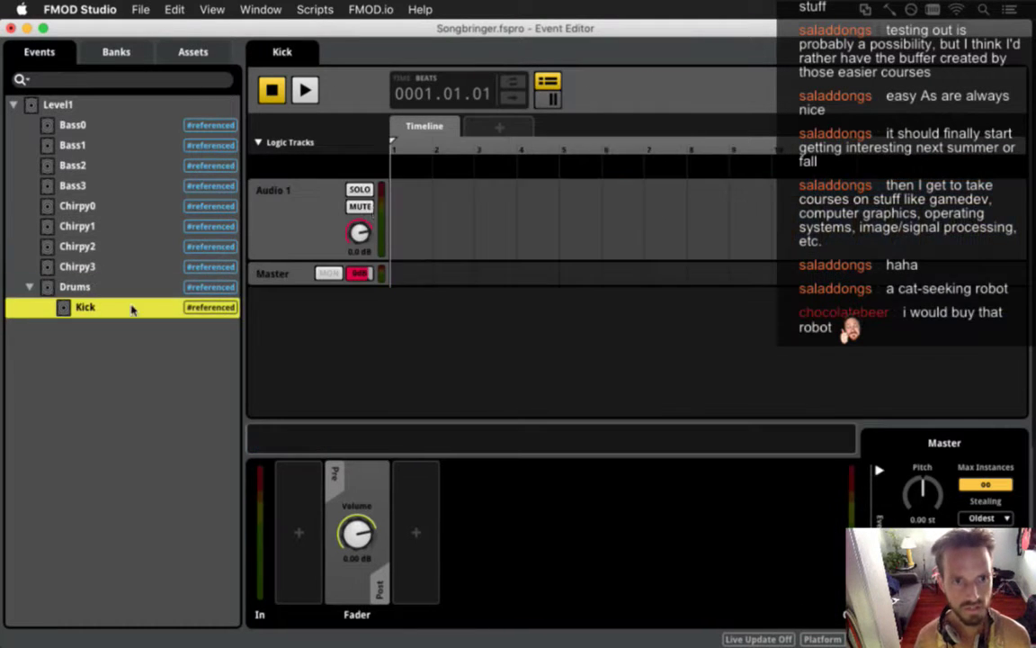
pyautogui.click(486, 130)
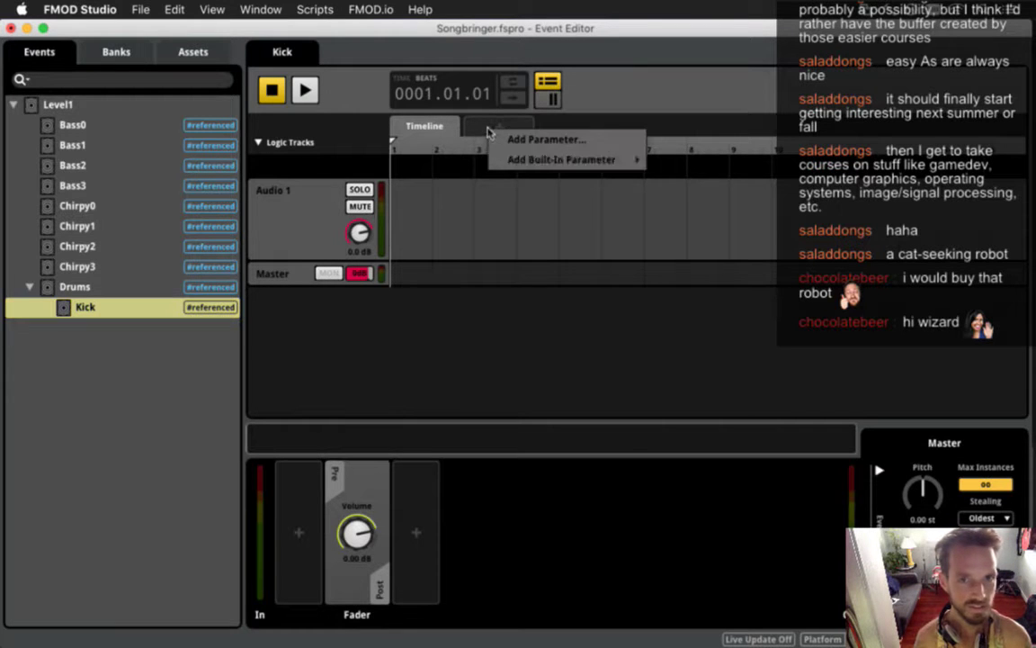
pyautogui.click(536, 141)
pyautogui.write('DrumNote')
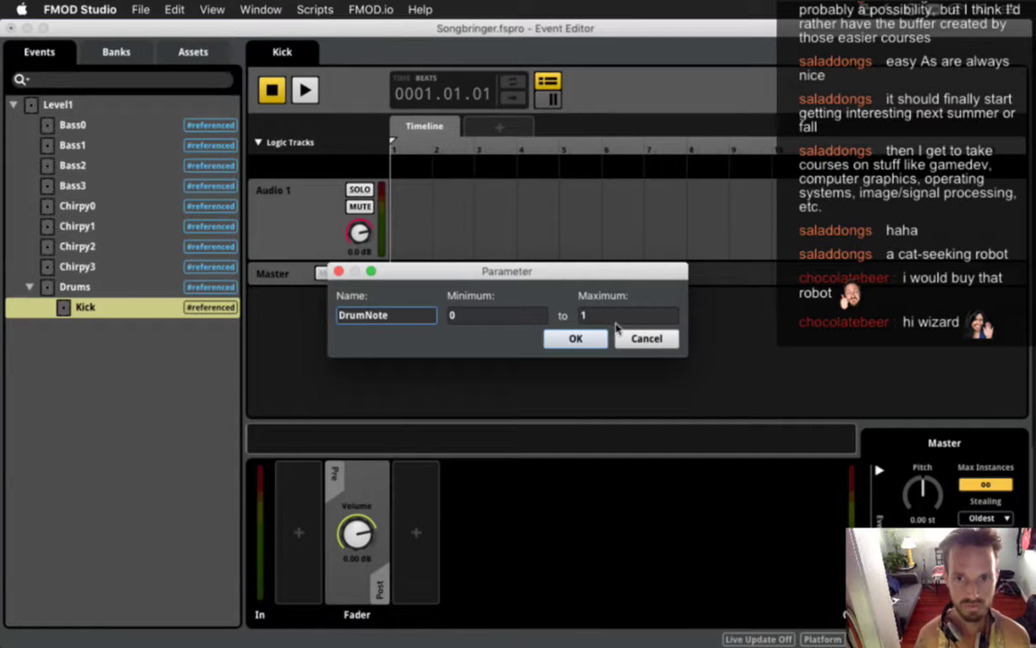
pyautogui.click(575, 338)
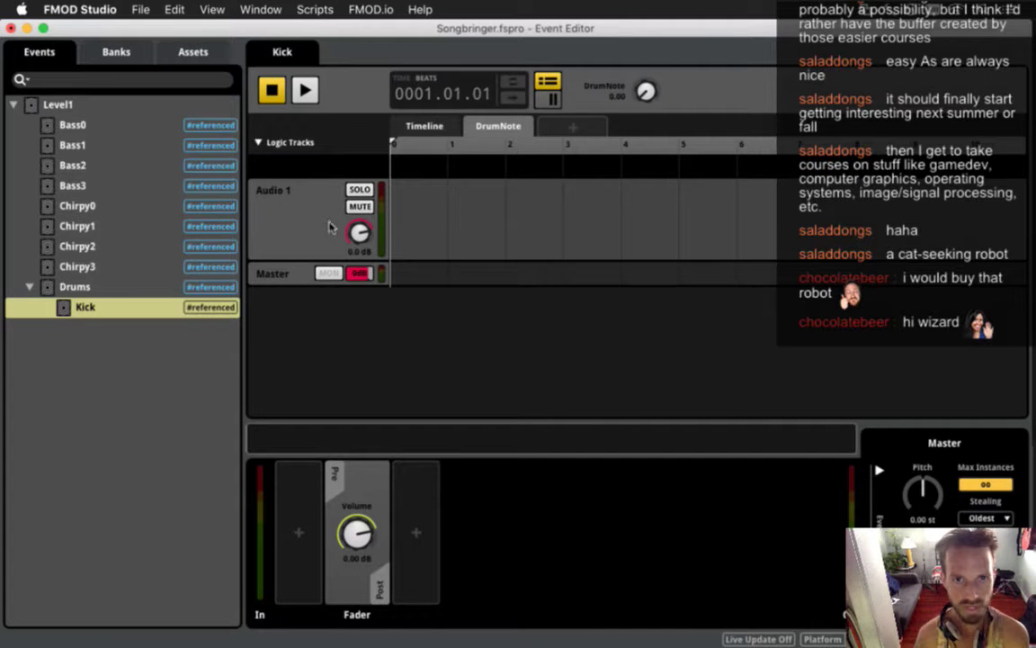
# Step: Add two more audio tracks to the Kick event, below Audio 1
pyautogui.click(94, 285)
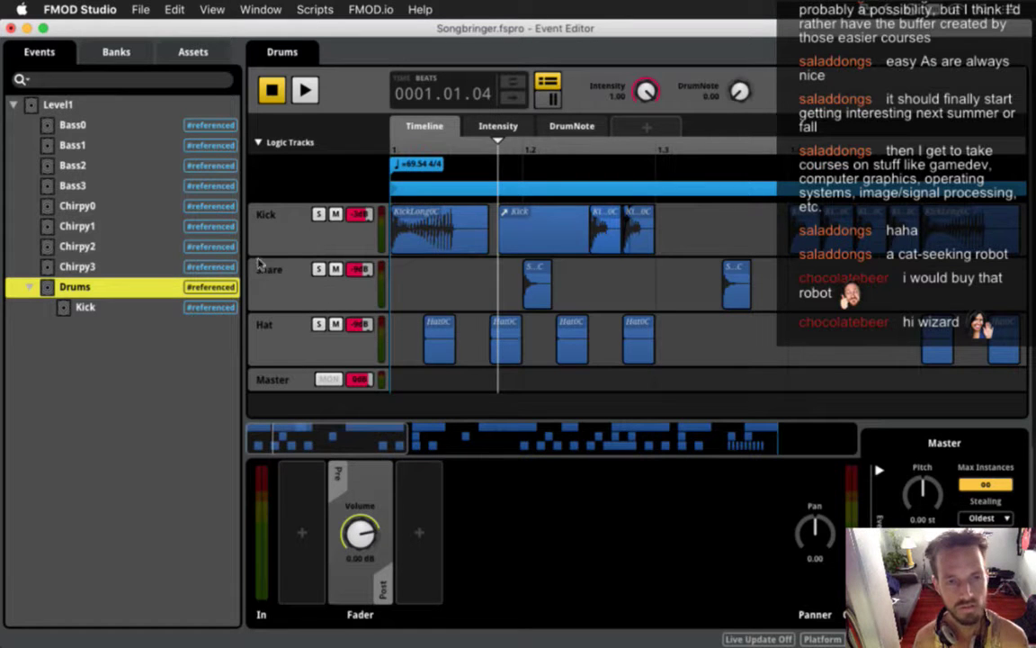
pyautogui.click(157, 310)
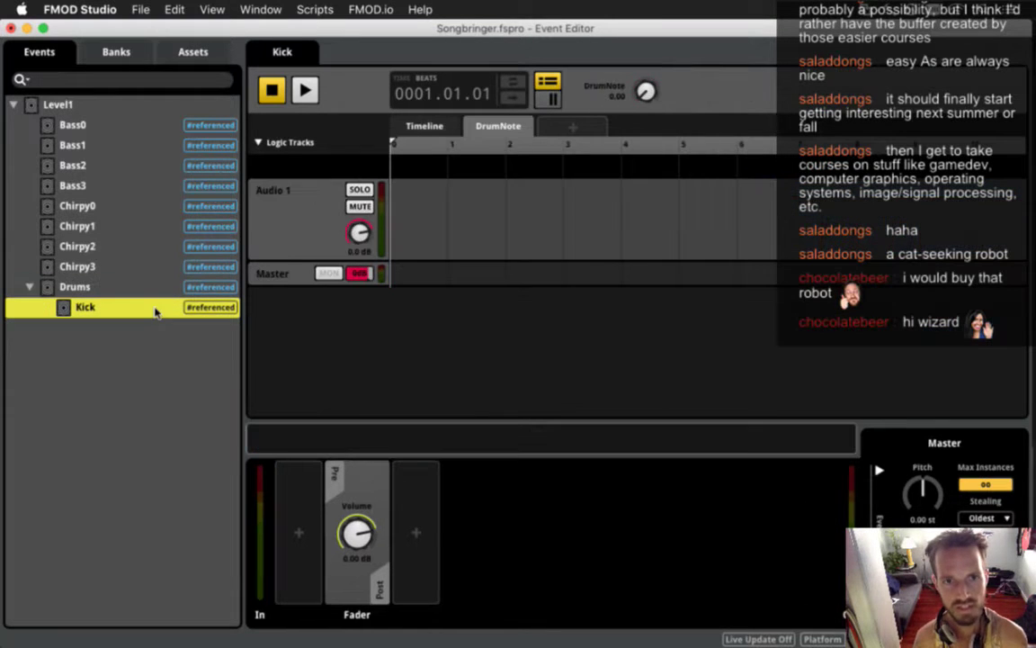
pyautogui.rightClick(285, 199)
pyautogui.click(329, 210)
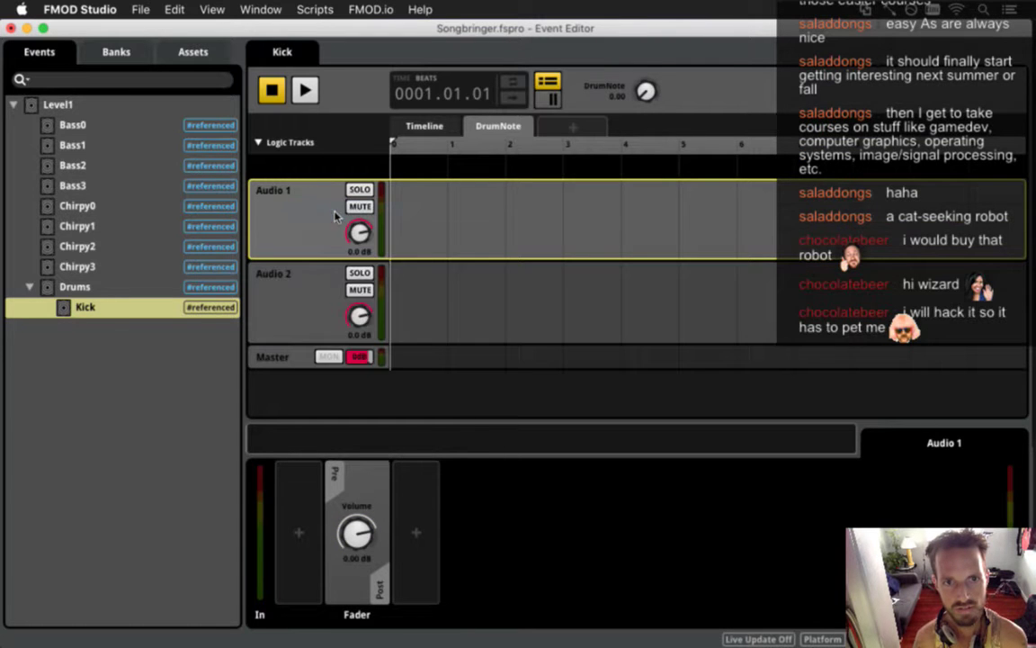
pyautogui.rightClick(300, 308)
pyautogui.click(327, 315)
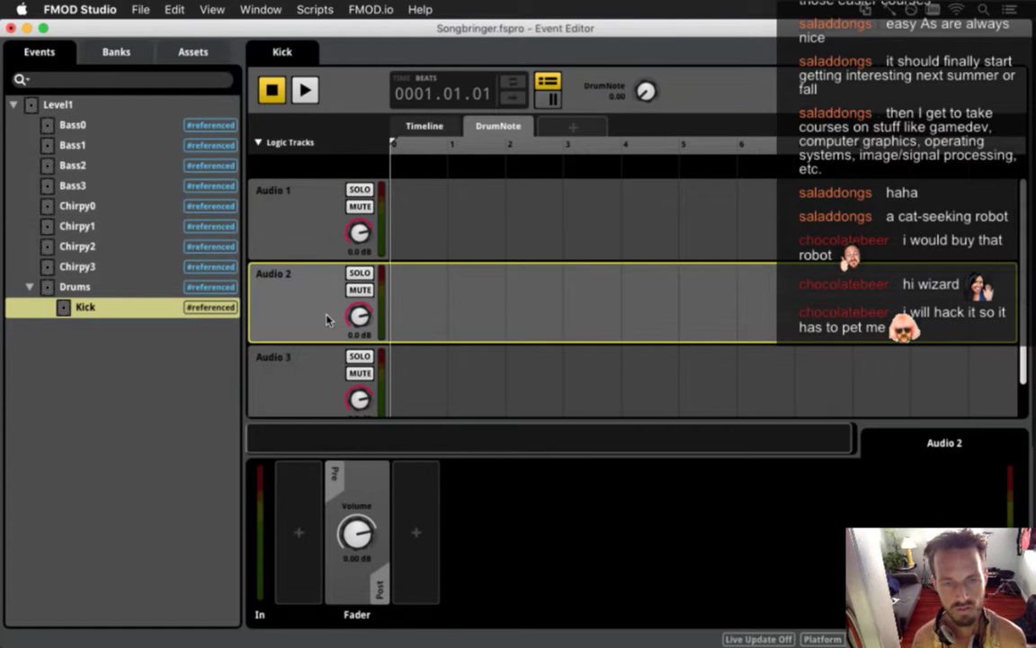
# Step: Resize all three audio tracks of the Kick event together to a smaller height
pyautogui.click(270, 224)
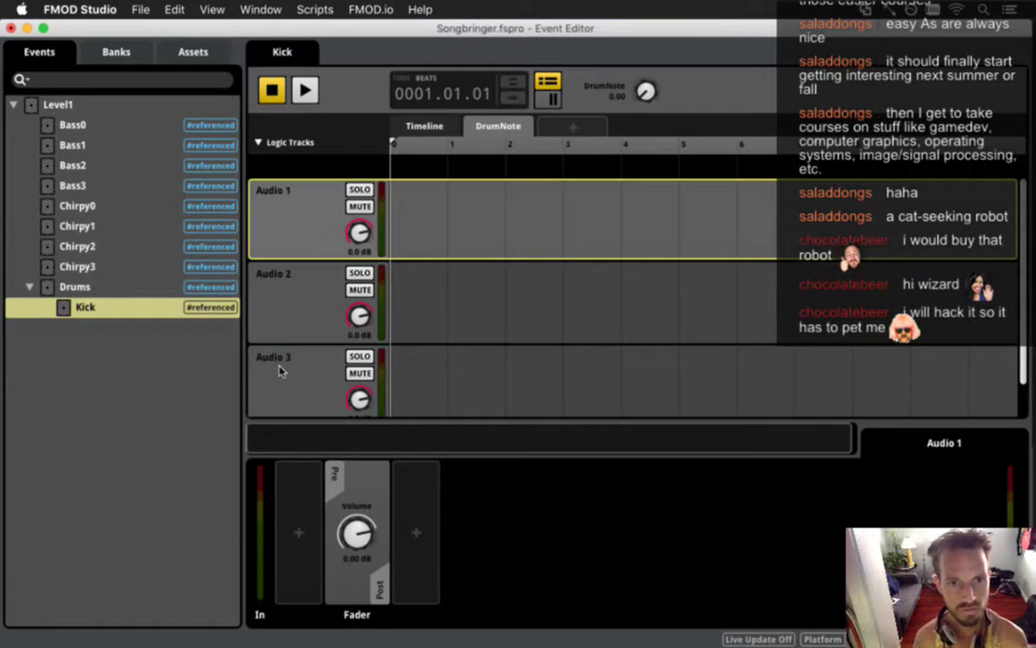
pyautogui.keyDown('shift'); pyautogui.click(310, 369); pyautogui.keyUp('shift')
pyautogui.rightClick(311, 303)
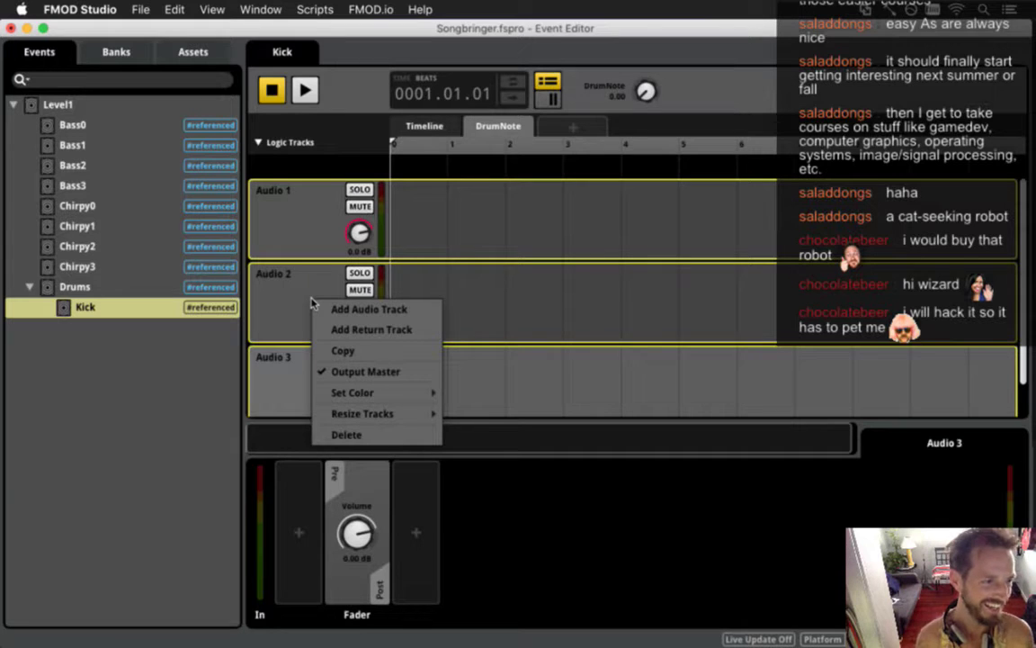
pyautogui.moveTo(377, 414)
pyautogui.click(493, 434)
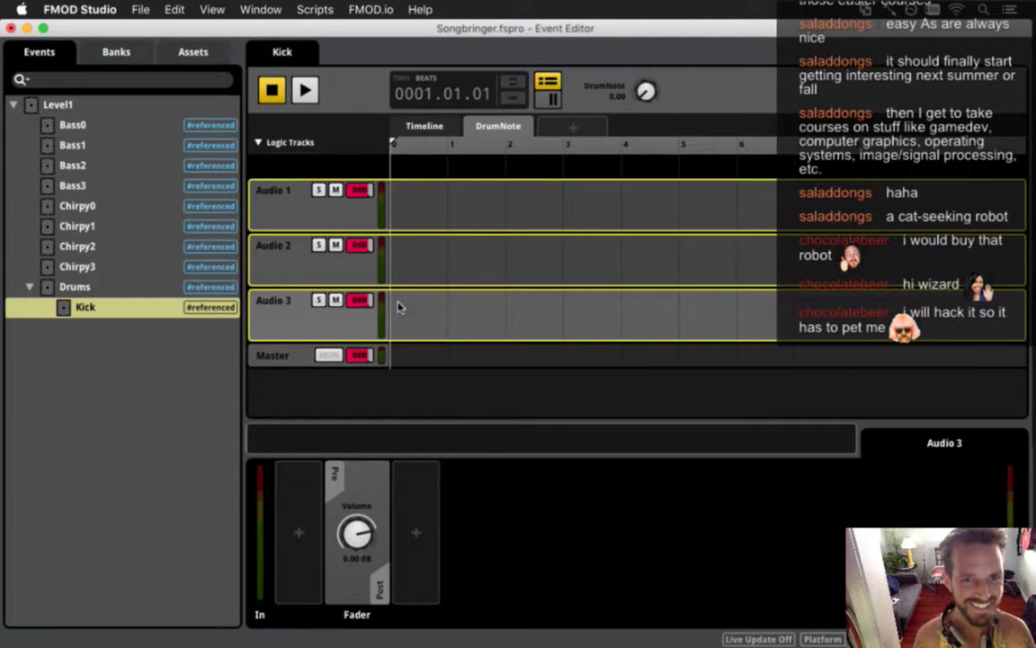
pyautogui.click(405, 213)
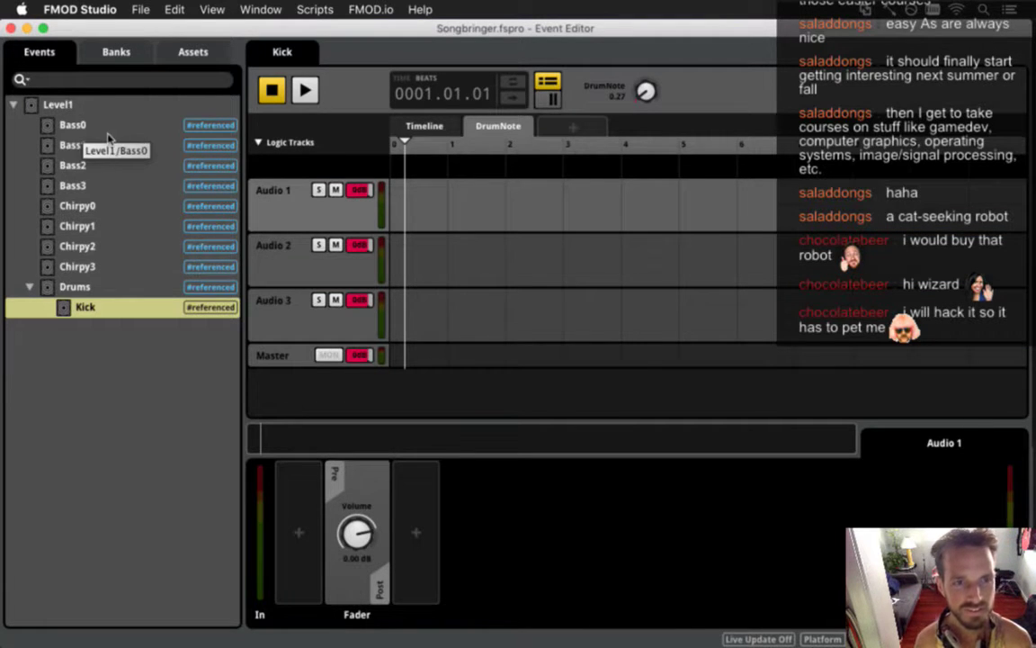
# Step: Rename the nested Kick event to KickLong
pyautogui.click(189, 52)
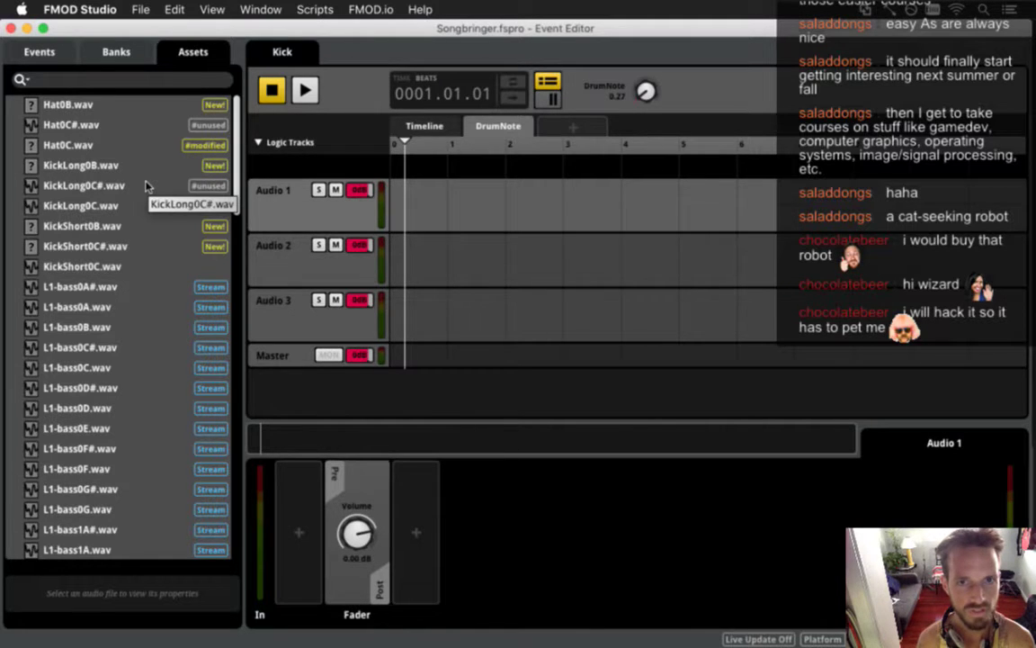
pyautogui.click(50, 57)
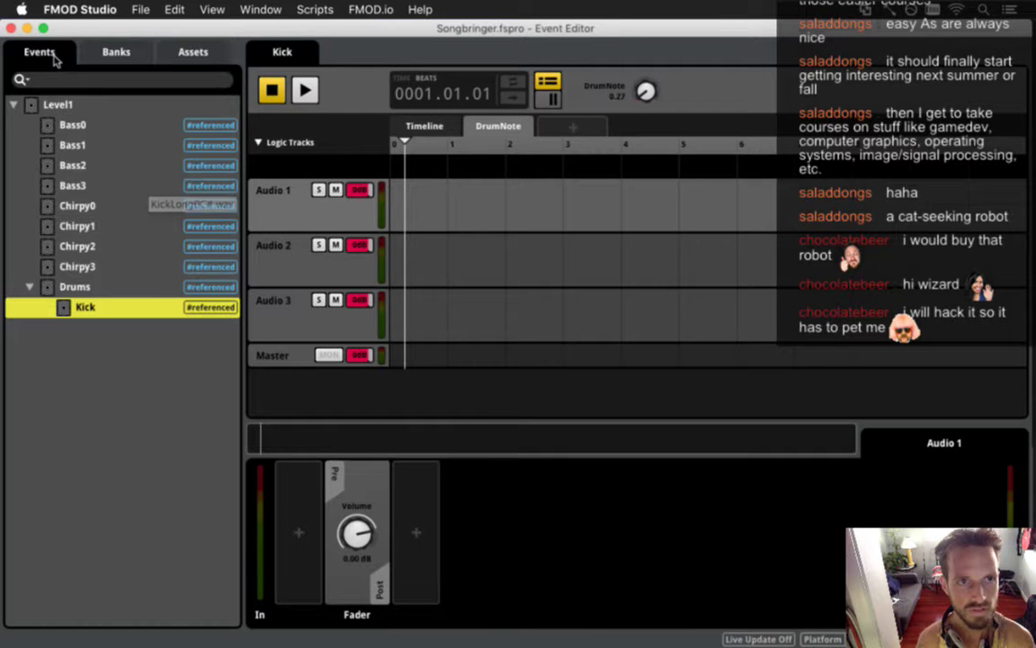
pyautogui.click(86, 309)
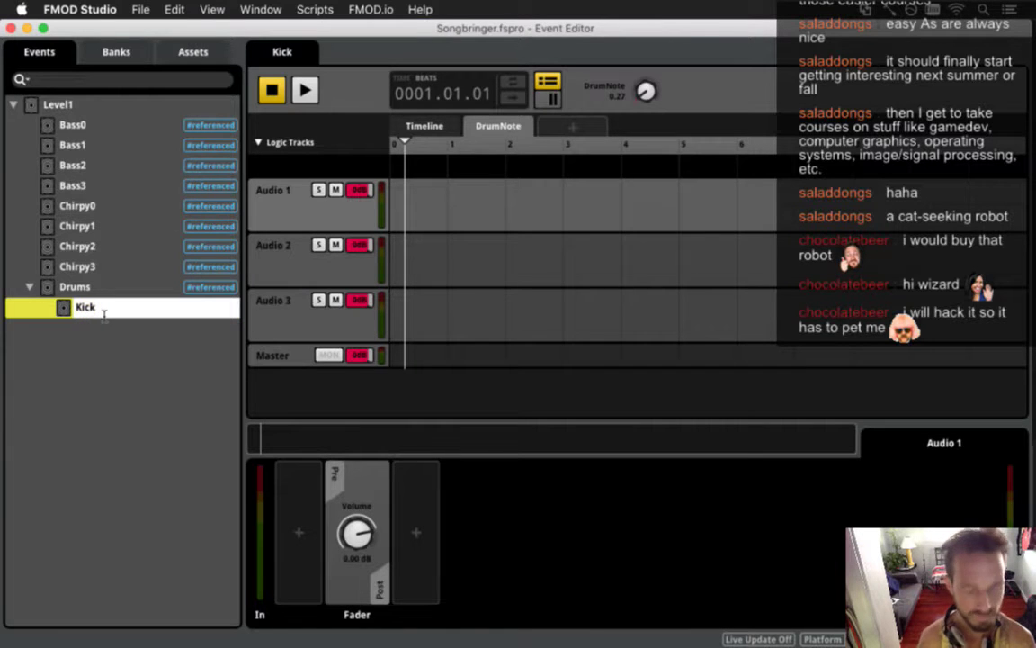
pyautogui.write('Long')
pyautogui.press('Return')
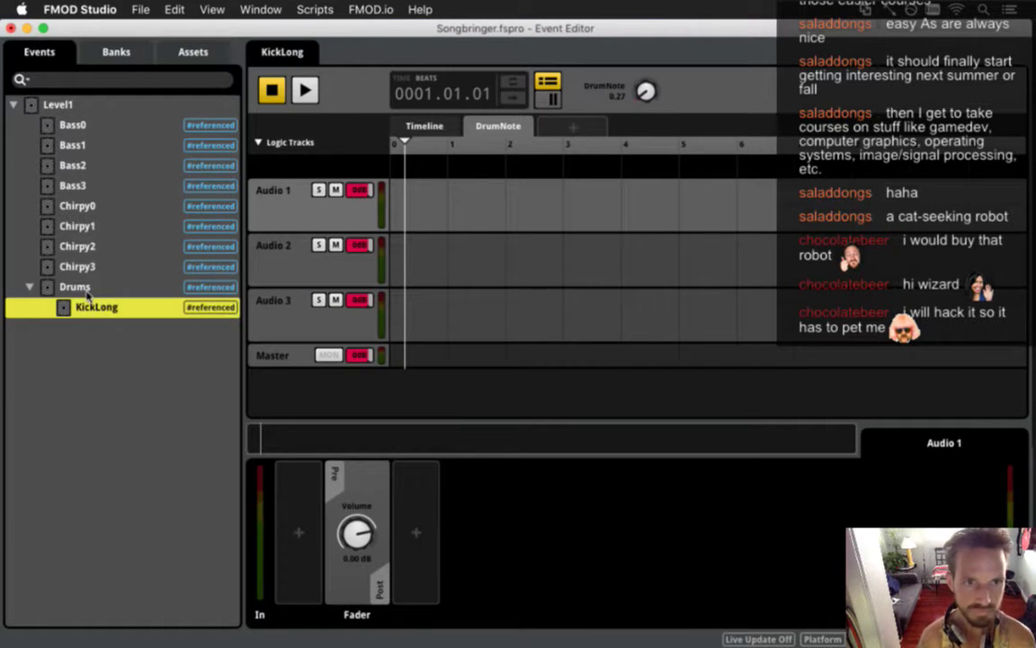
# Step: Place KickLong0B.wav on Audio 1, KickLong0C.wav on Audio 2 and KickLong0C#.wav on Audio 3, each spanning DrumNote 0 to 1
pyautogui.click(192, 54)
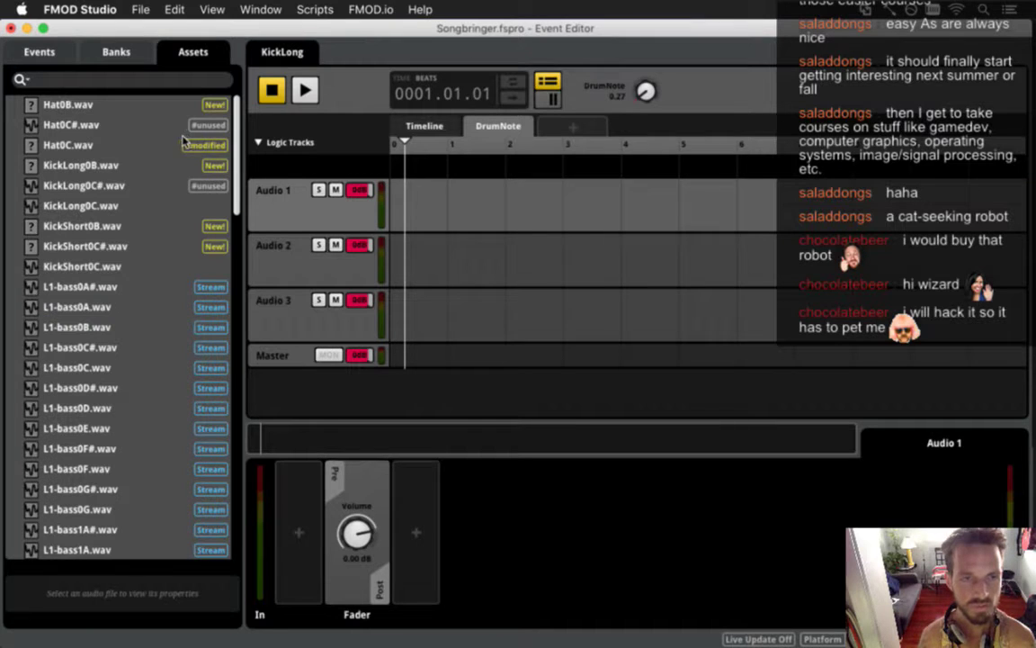
pyautogui.moveTo(72, 164); pyautogui.dragTo(414, 198)
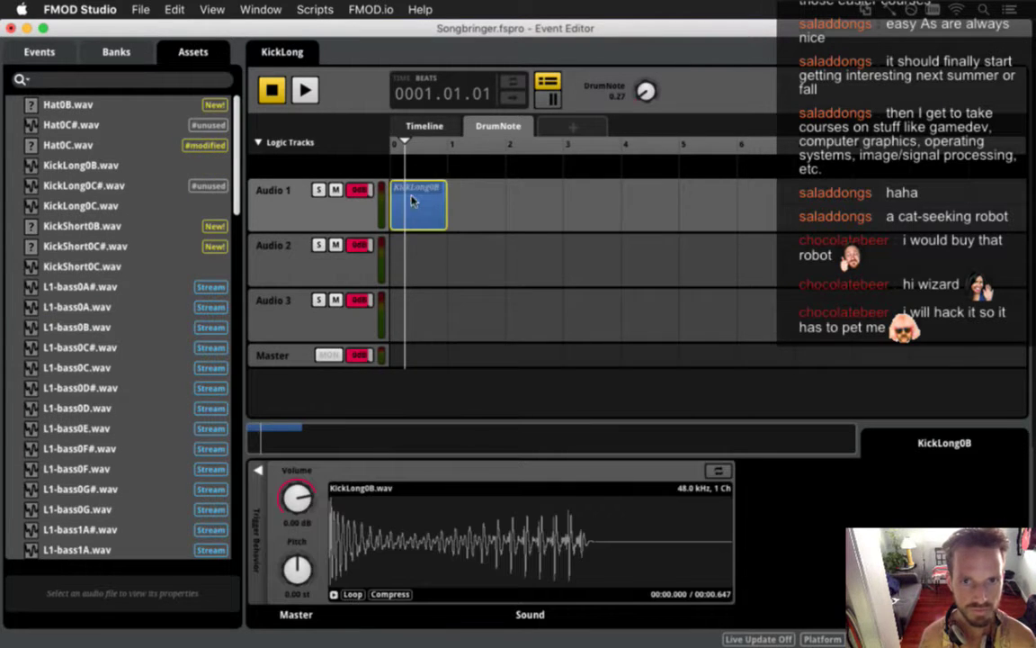
pyautogui.moveTo(86, 186); pyautogui.dragTo(359, 225)
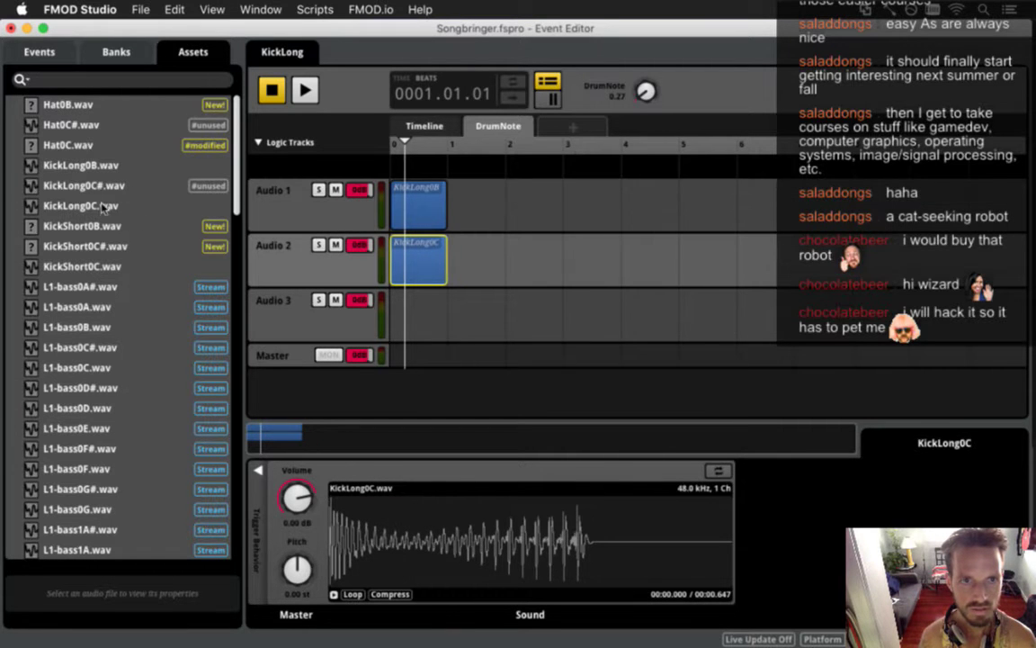
pyautogui.moveTo(86, 186); pyautogui.dragTo(388, 330)
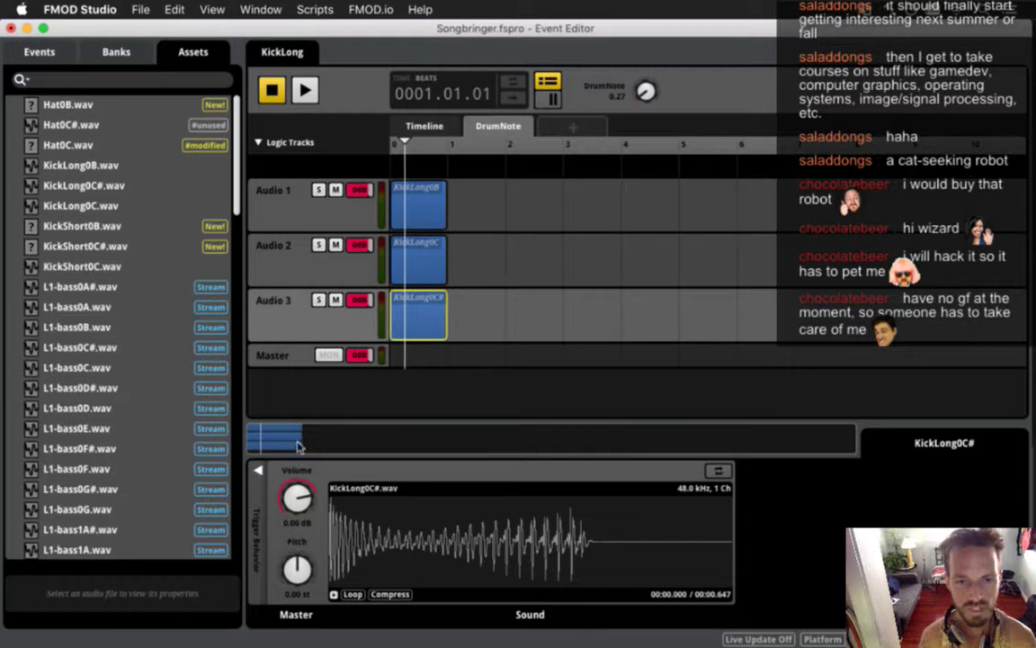
# Step: Give the KickLong0C# clip on Audio 3 a time-based trigger delay interval of 10 to 50 ms
pyautogui.click(259, 473)
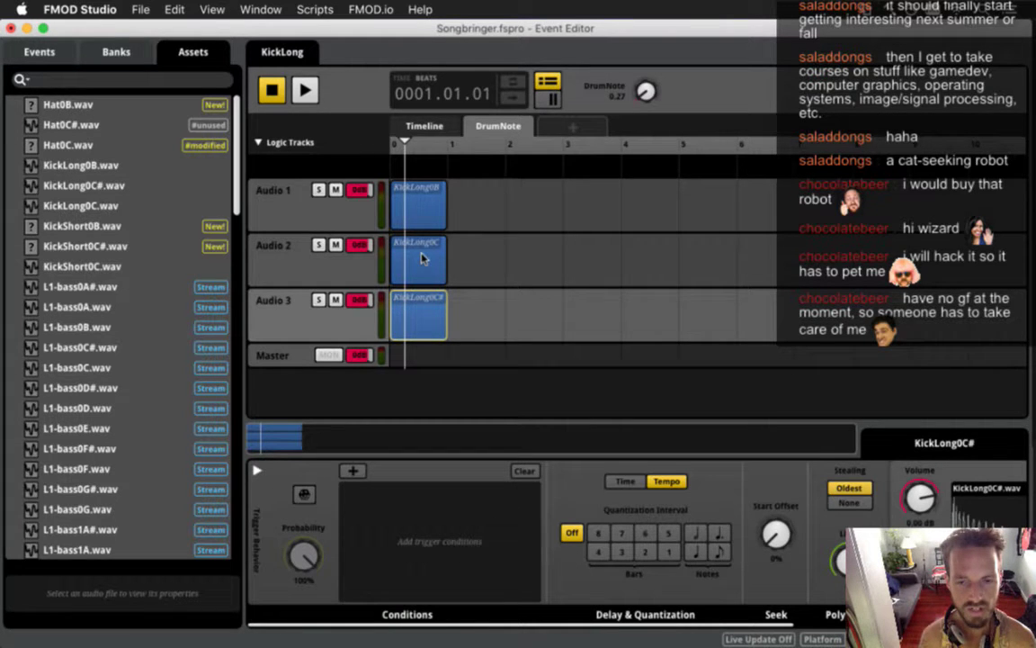
pyautogui.click(627, 484)
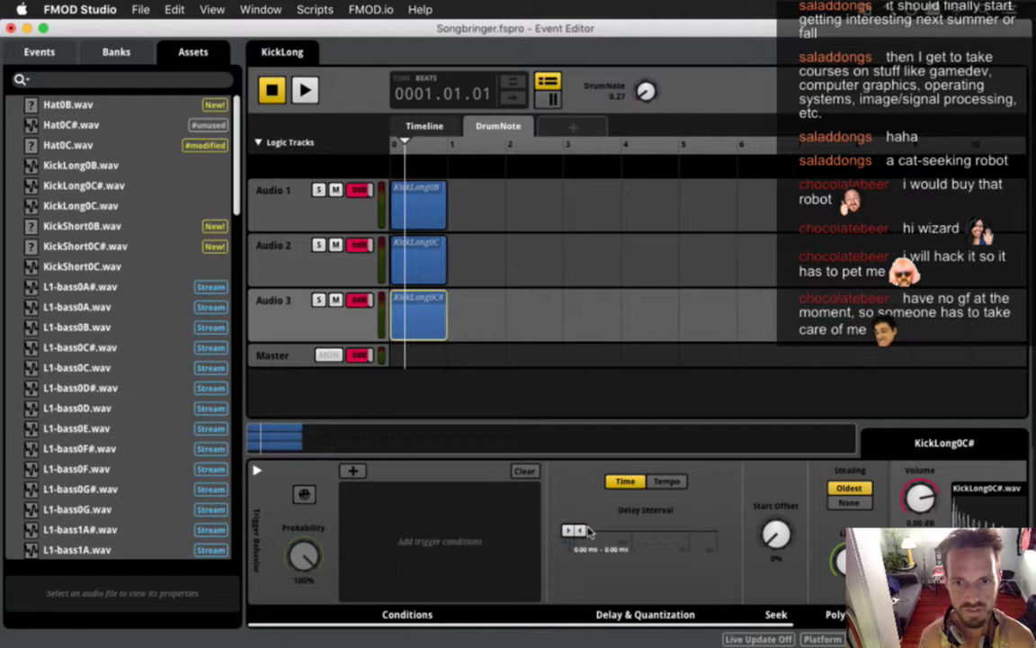
pyautogui.moveTo(580, 530); pyautogui.dragTo(585, 530)
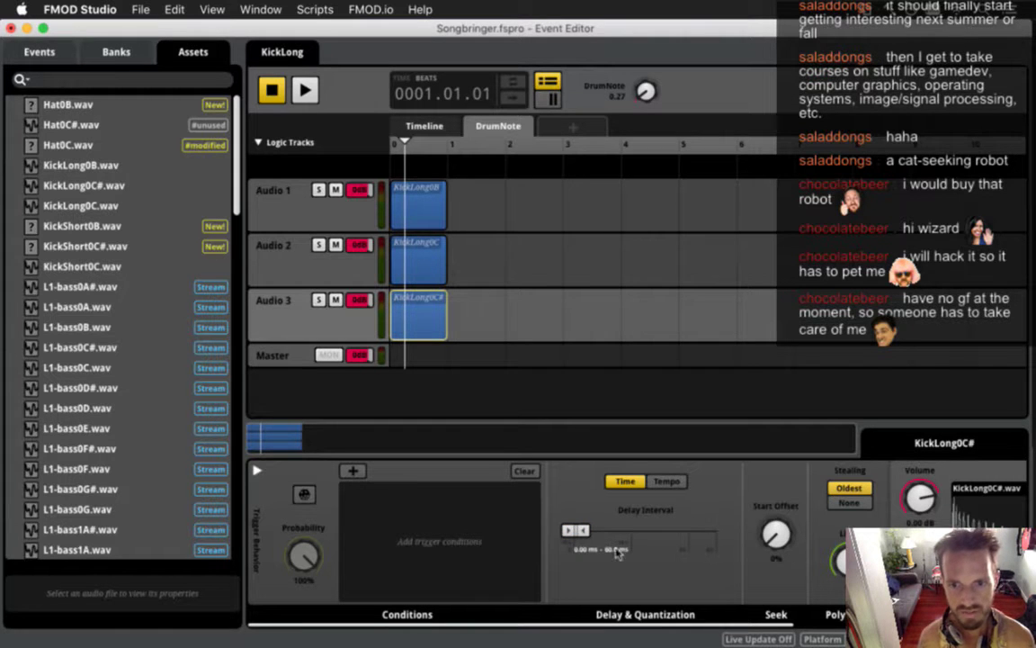
pyautogui.click(617, 550)
pyautogui.write('50')
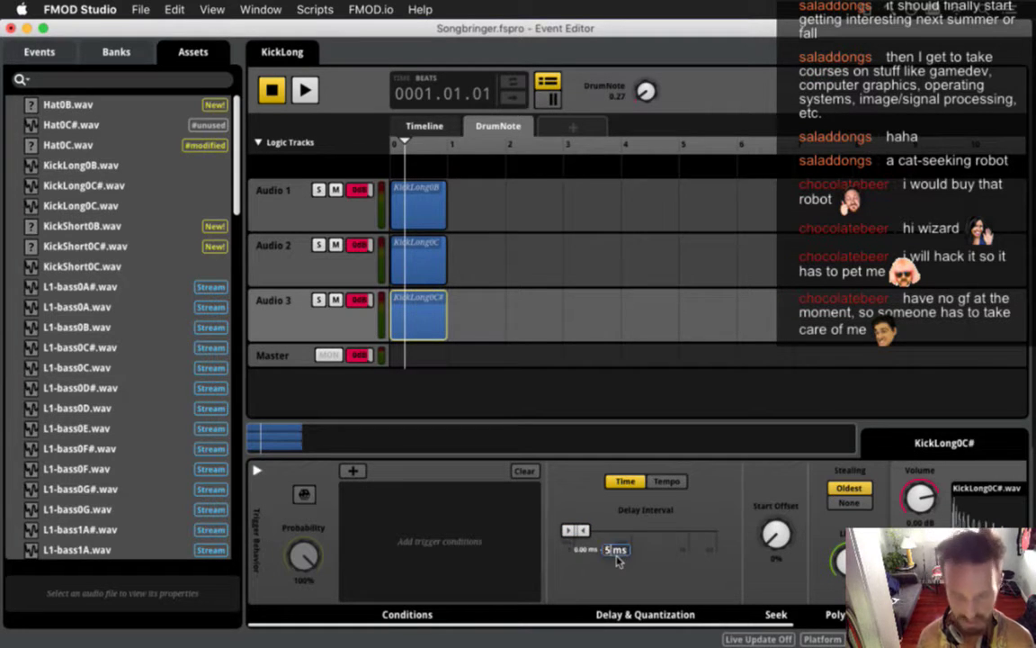
pyautogui.doubleClick(583, 550)
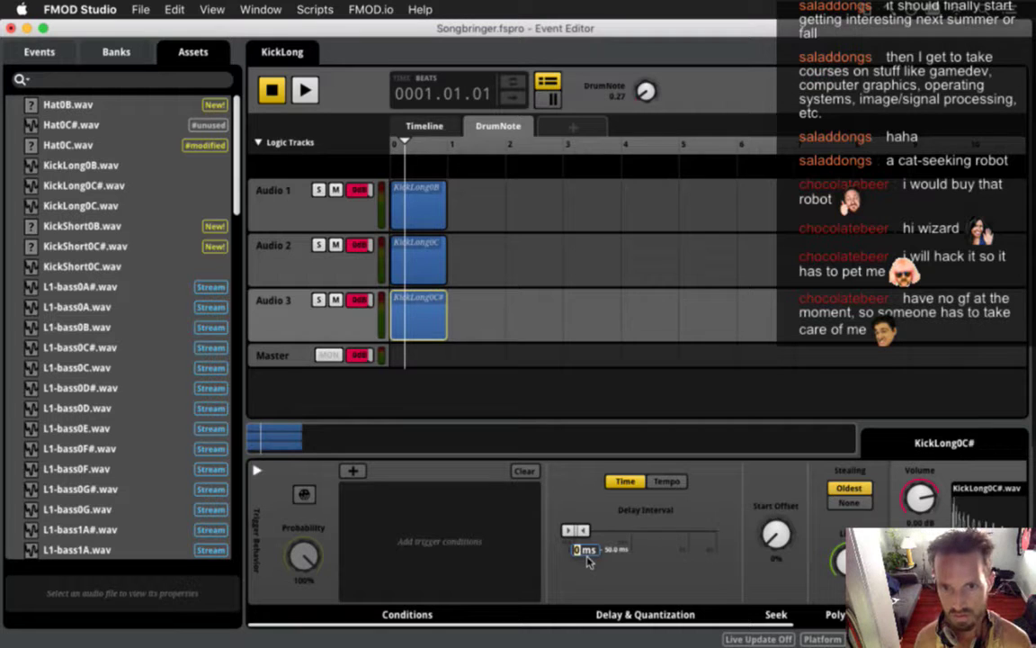
pyautogui.write('10')
pyautogui.press('Return')
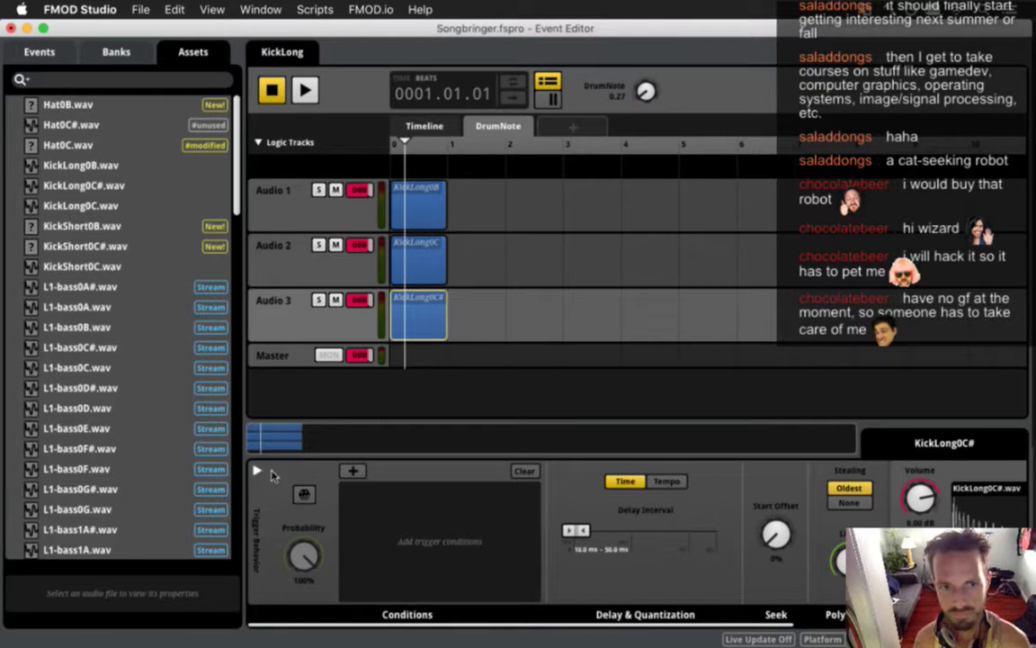
pyautogui.click(257, 471)
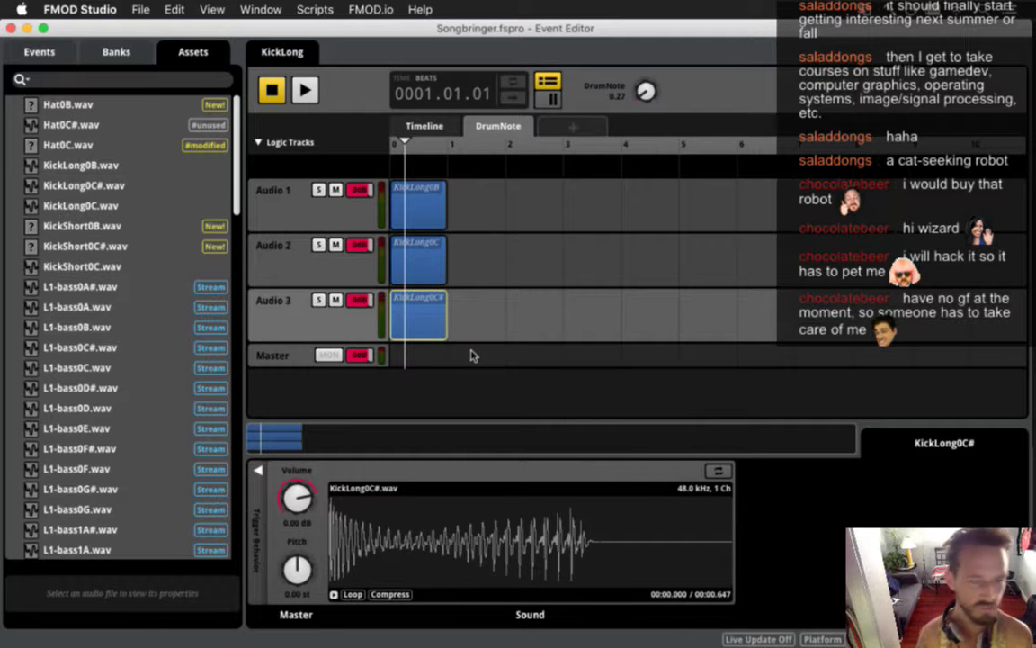
# Step: Give the KickLong0C clip on Audio 2 a time-based trigger delay interval of 10 to 50 ms
pyautogui.click(396, 240)
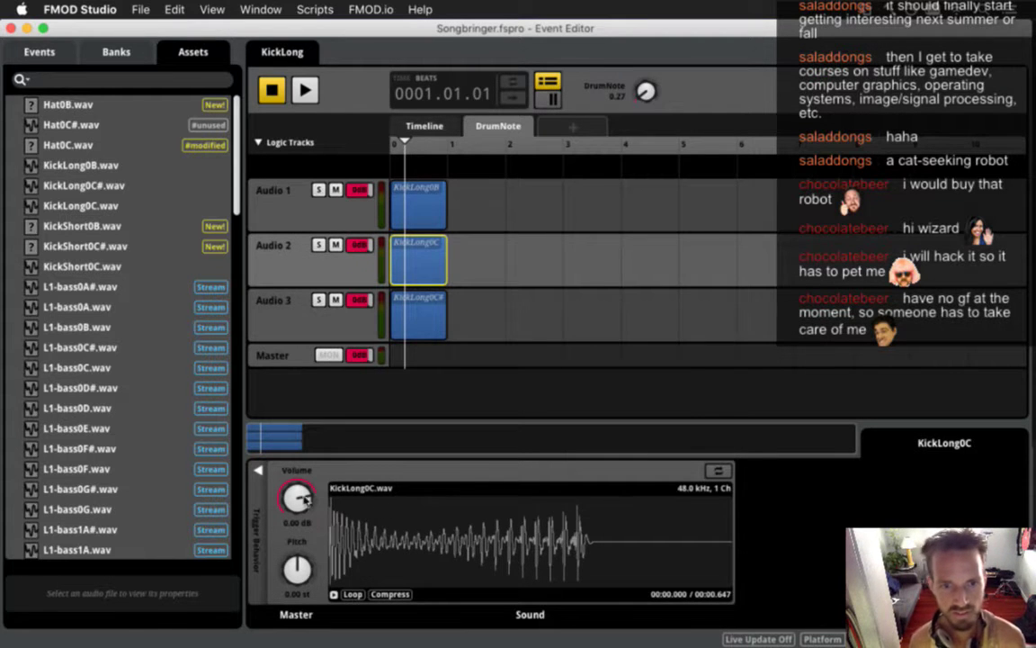
pyautogui.click(258, 469)
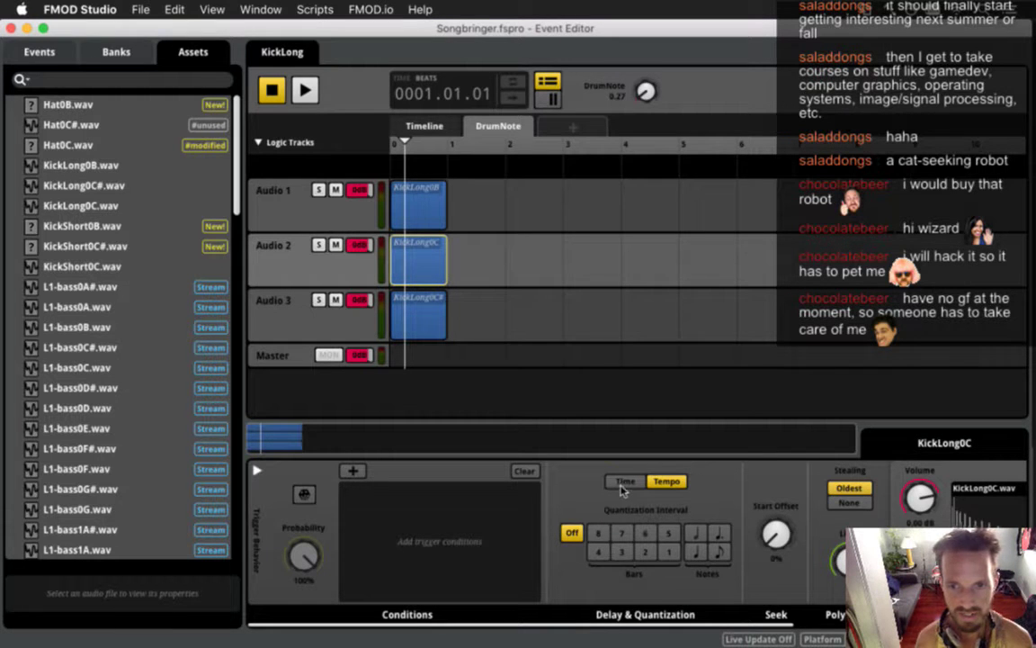
pyautogui.click(624, 481)
pyautogui.click(583, 549)
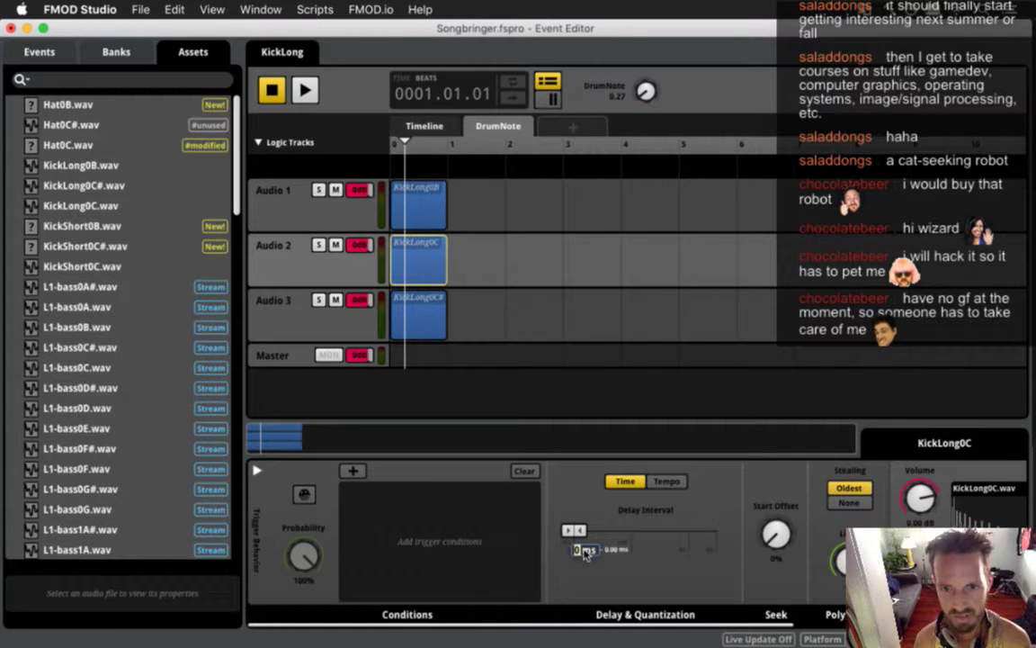
pyautogui.write('10')
pyautogui.press('Return')
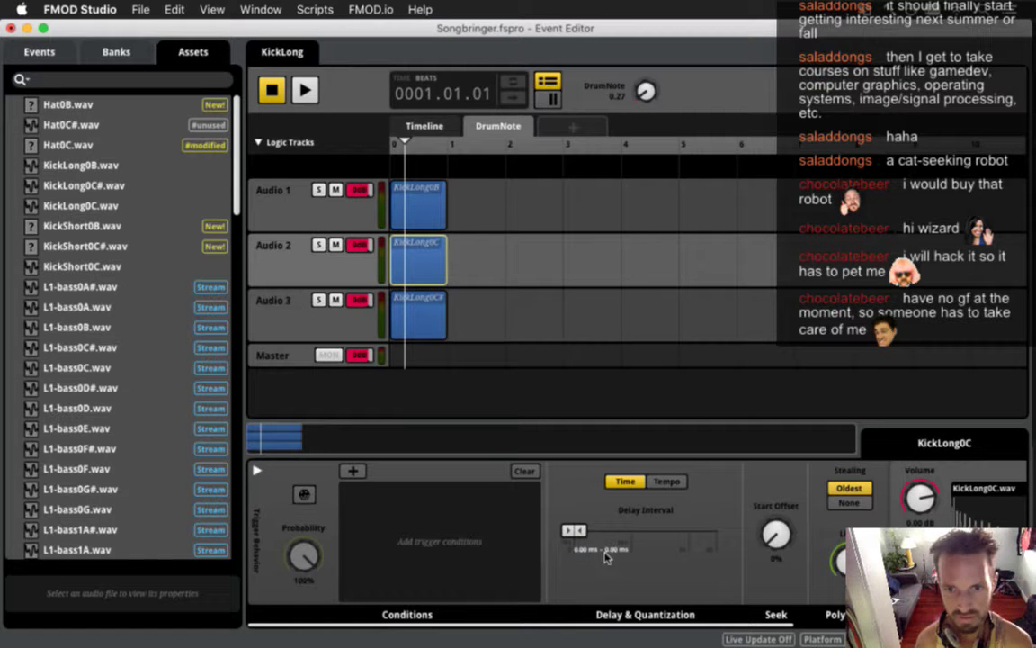
pyautogui.click(608, 549)
pyautogui.write('0')
pyautogui.write('50')
pyautogui.press('Return')
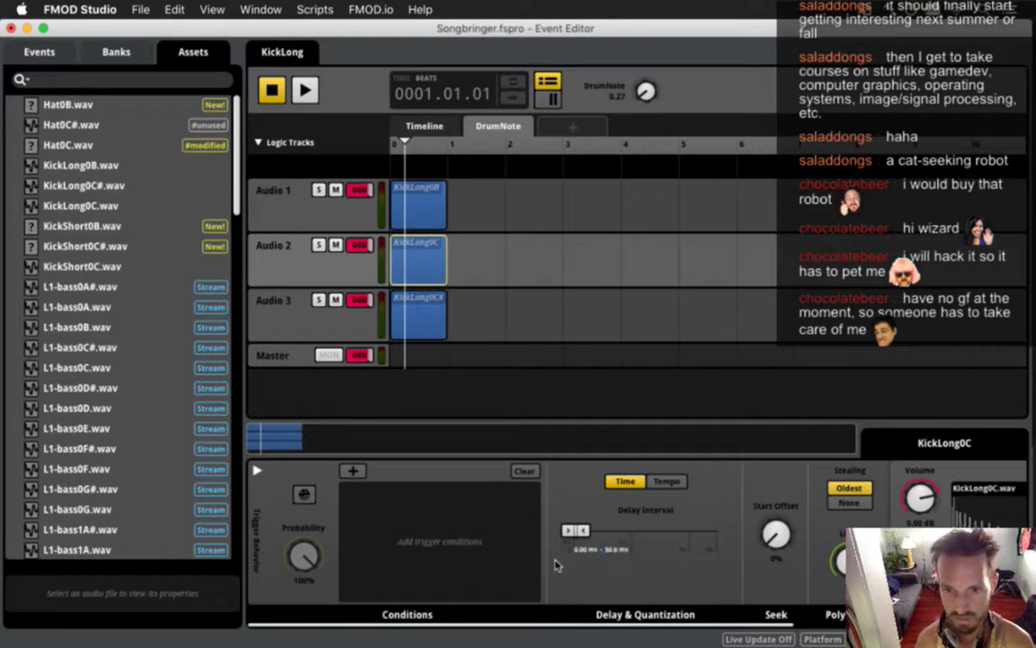
pyautogui.click(584, 551)
pyautogui.write('10')
pyautogui.press('Return')
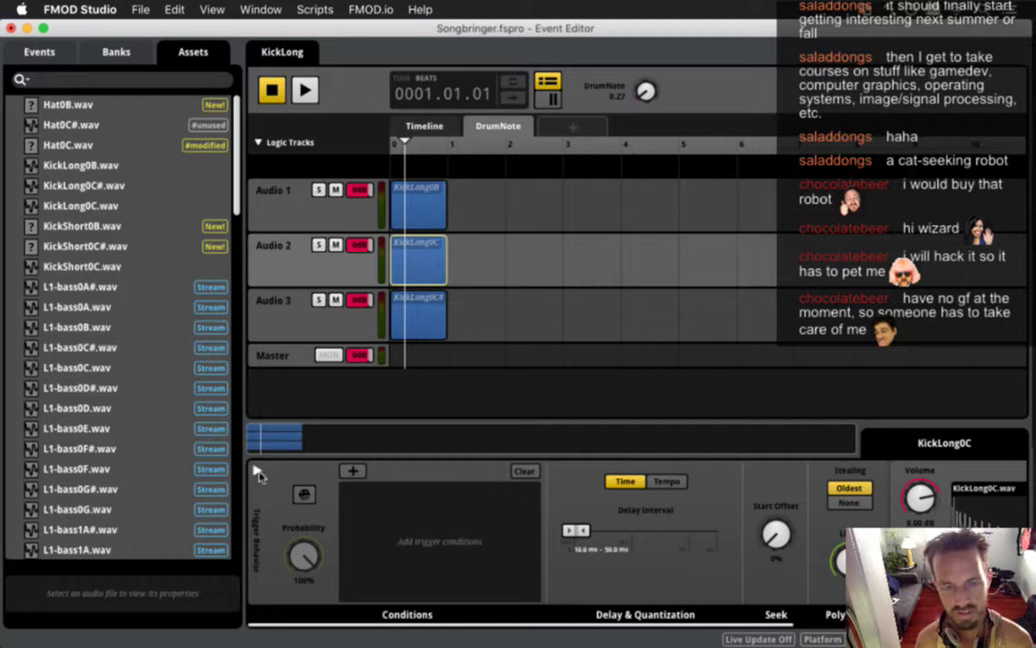
pyautogui.click(257, 471)
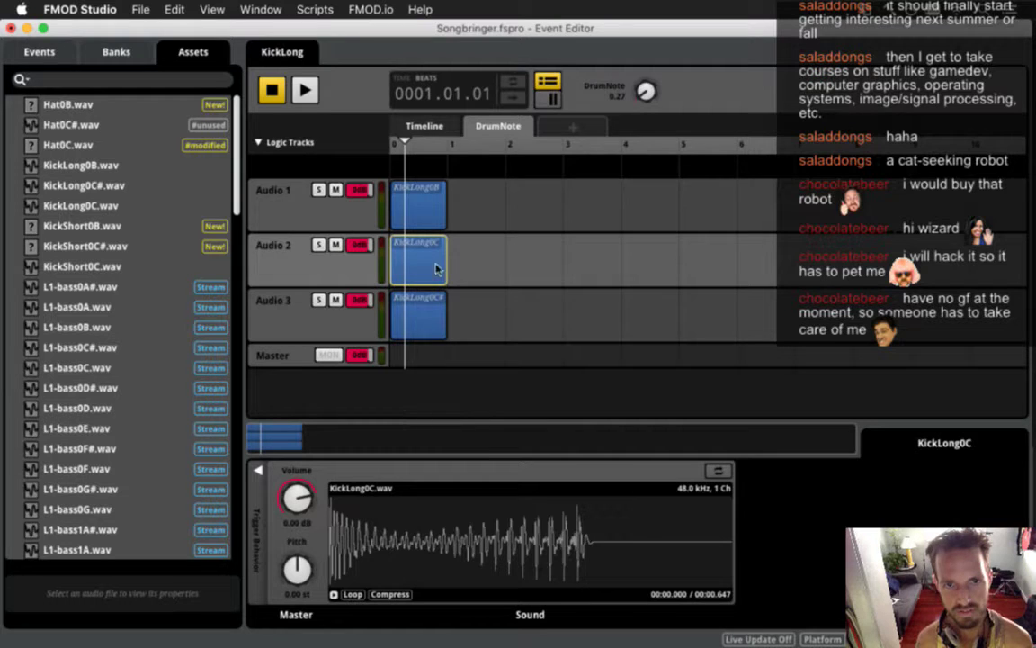
# Step: Give the KickLong0B clip on Audio 1 a time-based trigger delay interval of 10 to 50 ms
pyautogui.click(407, 208)
pyautogui.click(257, 470)
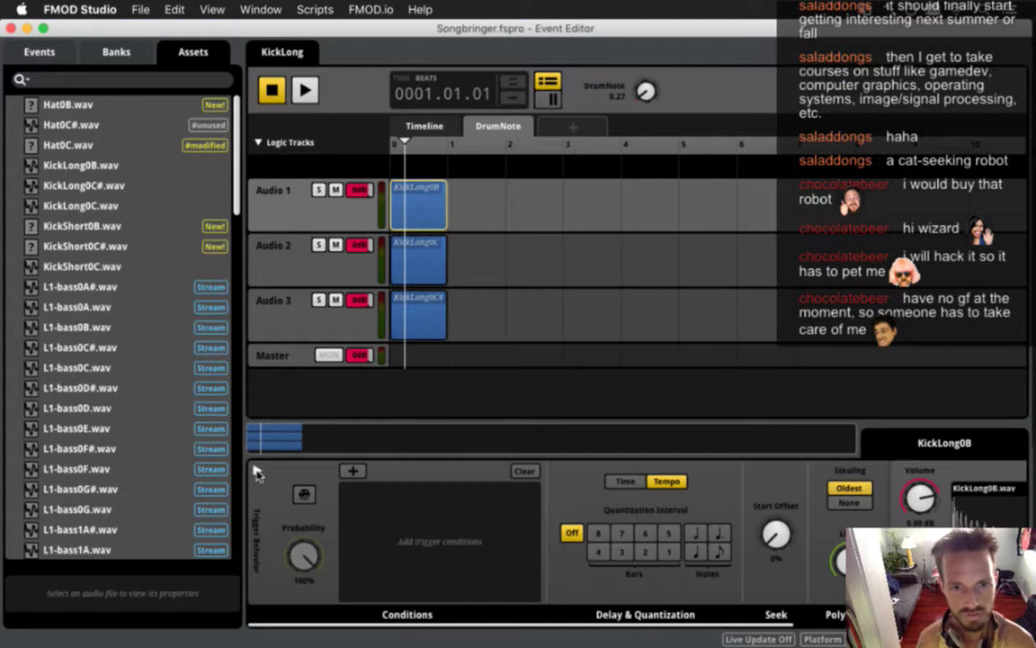
pyautogui.click(625, 481)
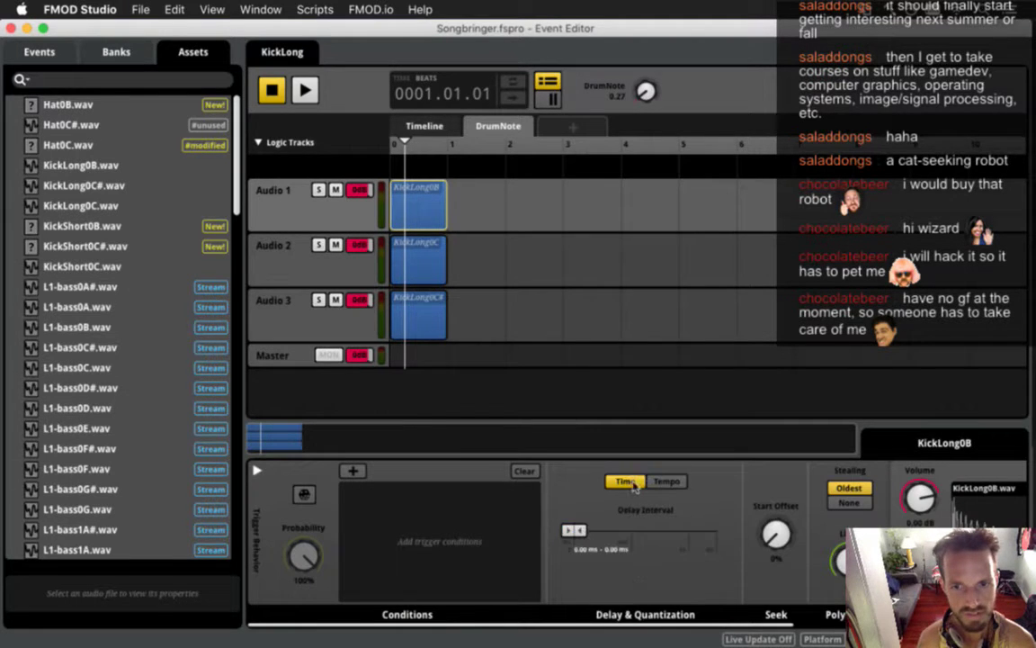
pyautogui.click(617, 549)
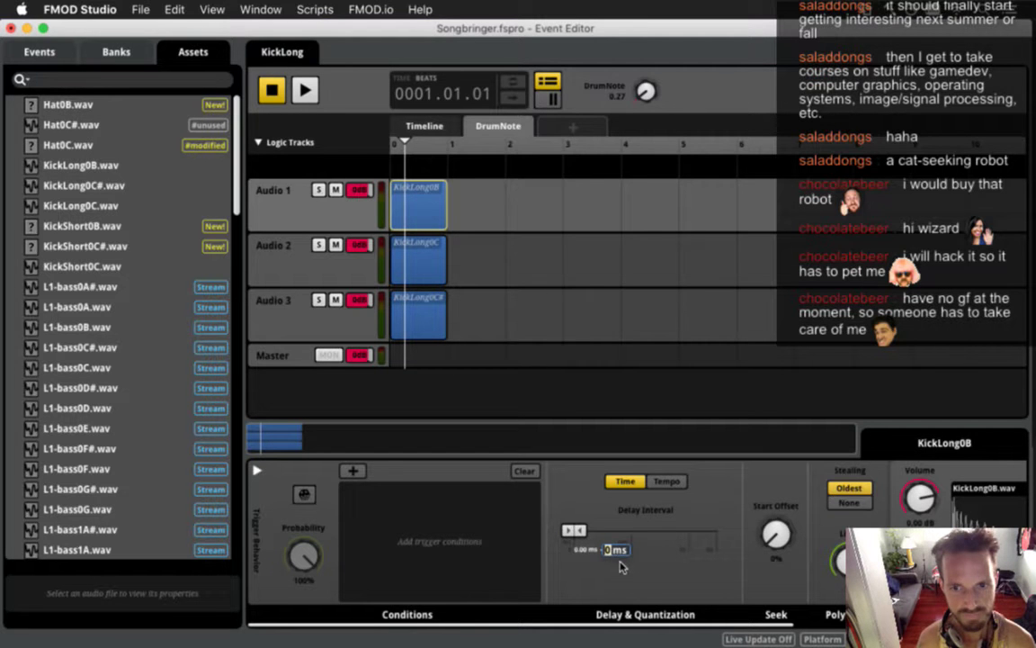
pyautogui.write('50')
pyautogui.press('Return')
pyautogui.click(586, 552)
pyautogui.write('10')
pyautogui.press('Return')
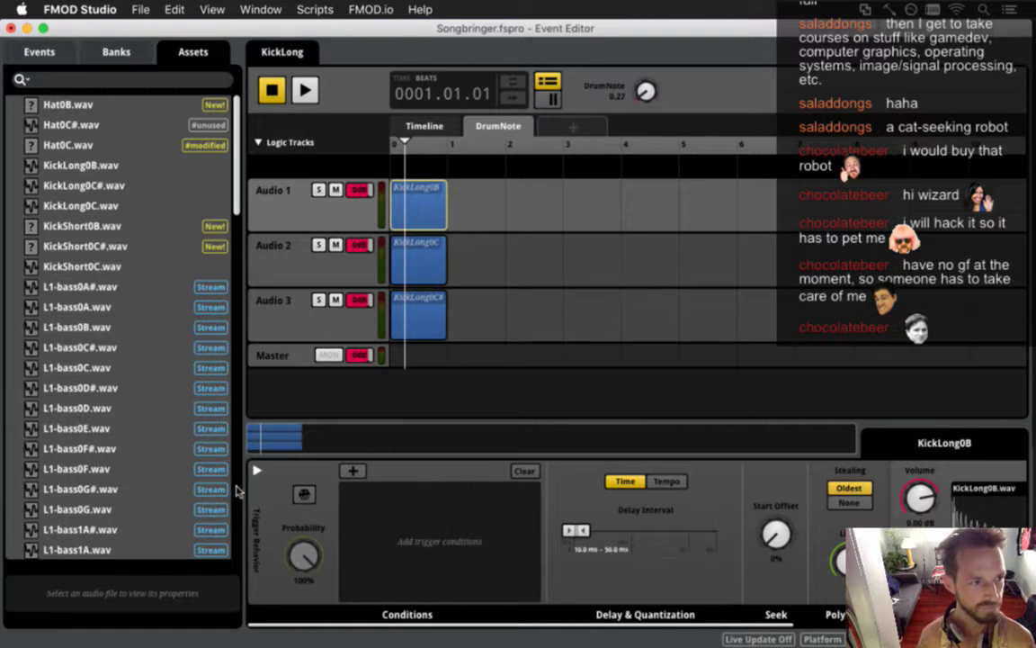
pyautogui.click(257, 471)
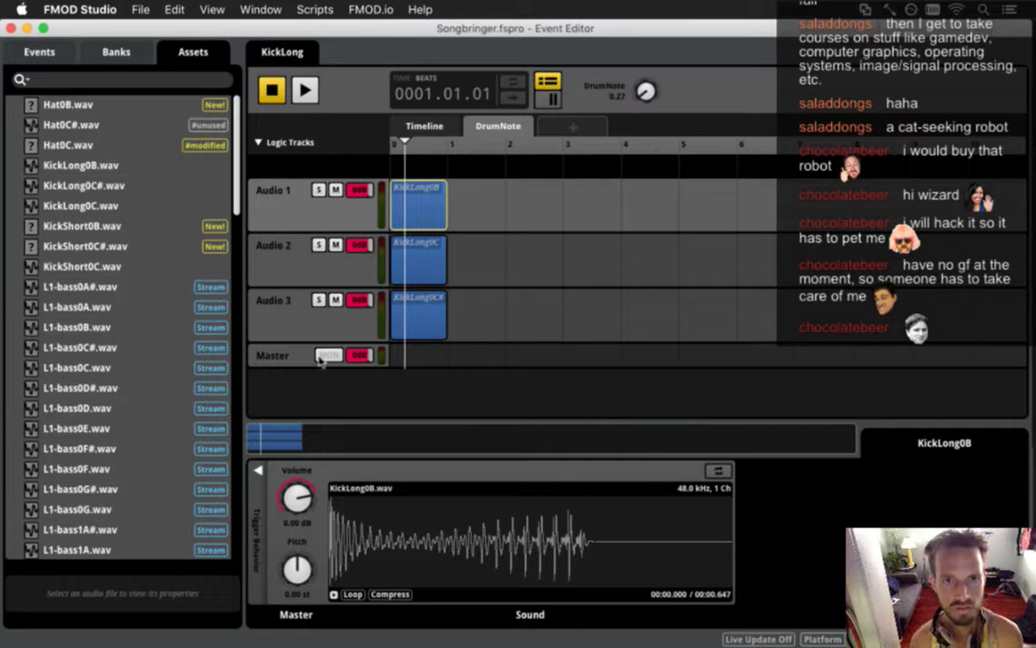
pyautogui.click(429, 130)
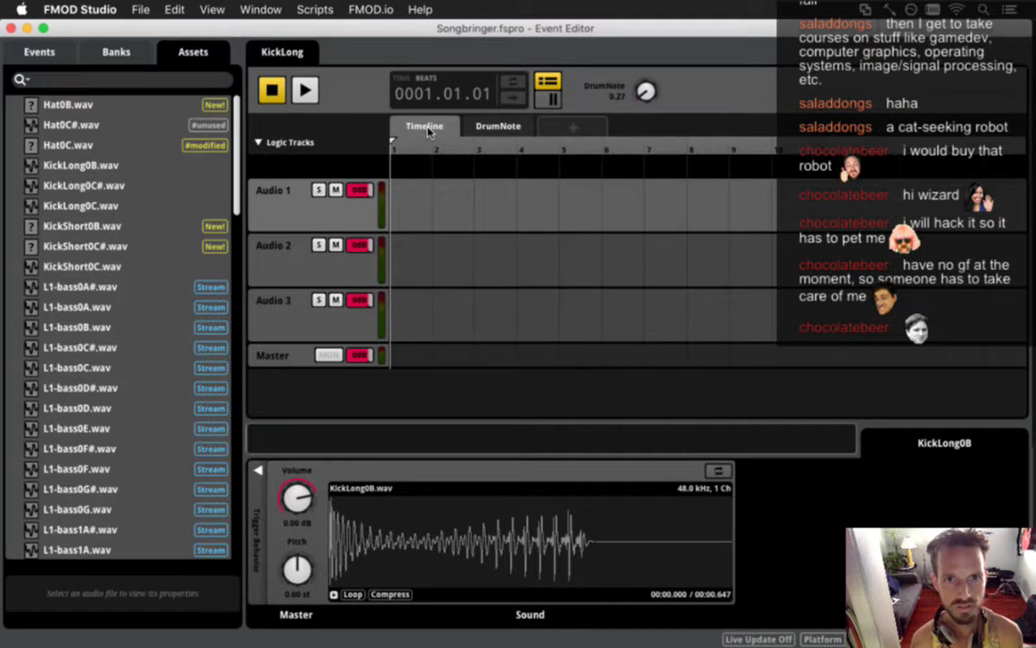
pyautogui.click(500, 126)
pyautogui.click(448, 230)
pyautogui.moveTo(448, 232); pyautogui.dragTo(411, 314)
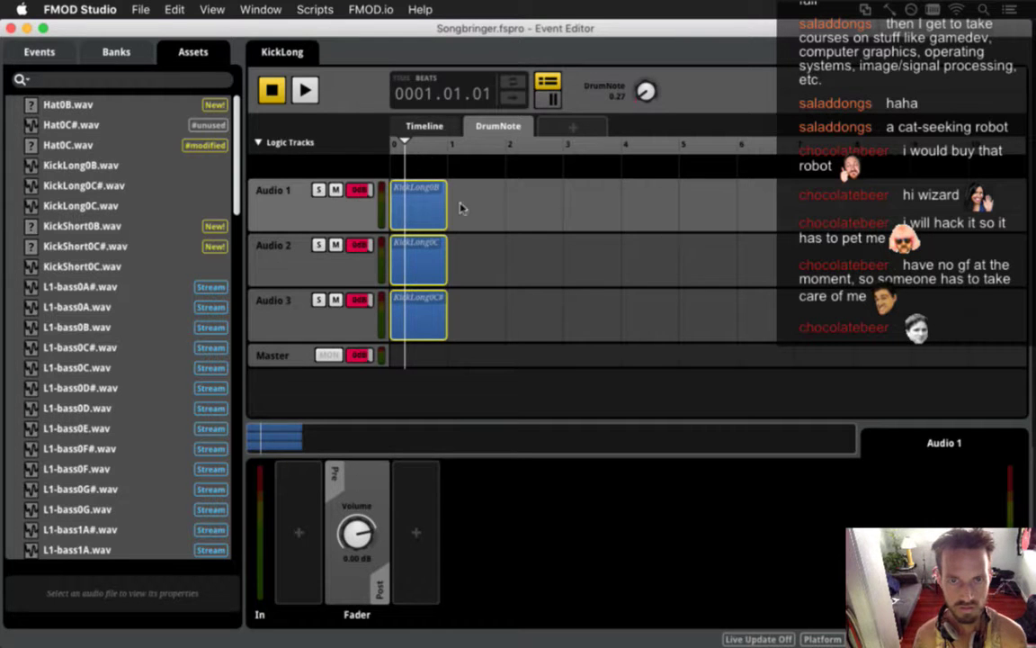
pyautogui.click(467, 213)
pyautogui.click(421, 204)
pyautogui.rightClick(420, 203)
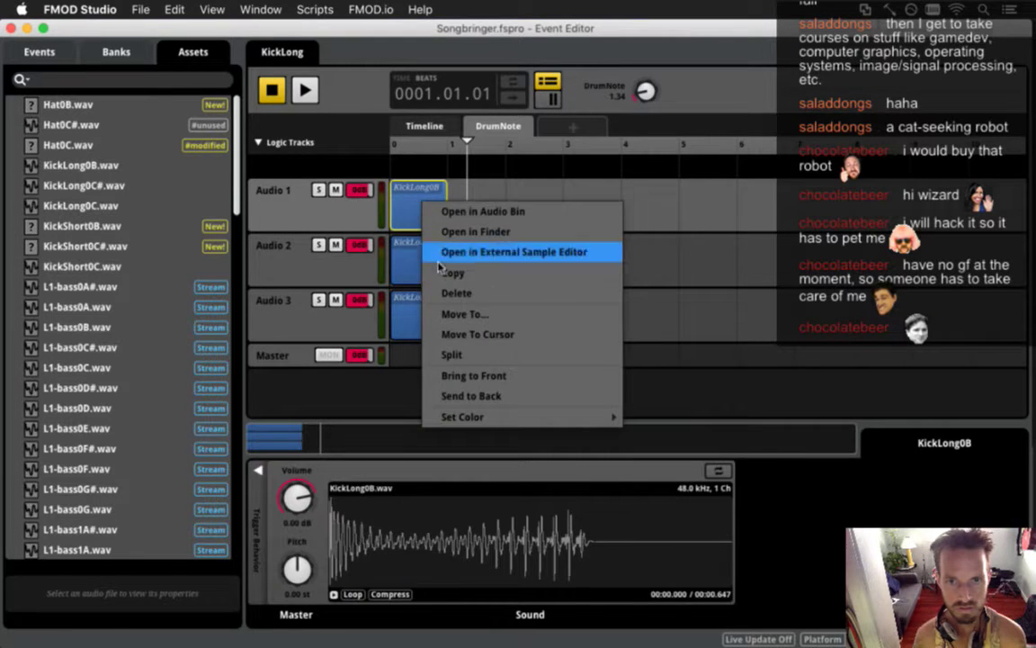
pyautogui.click(445, 272)
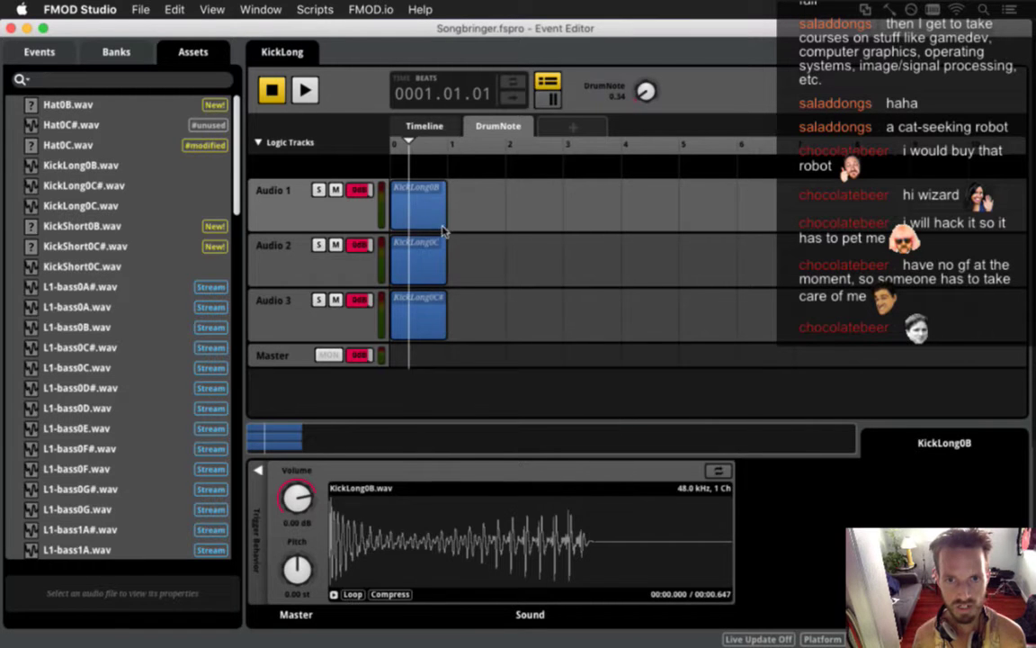
pyautogui.click(474, 212)
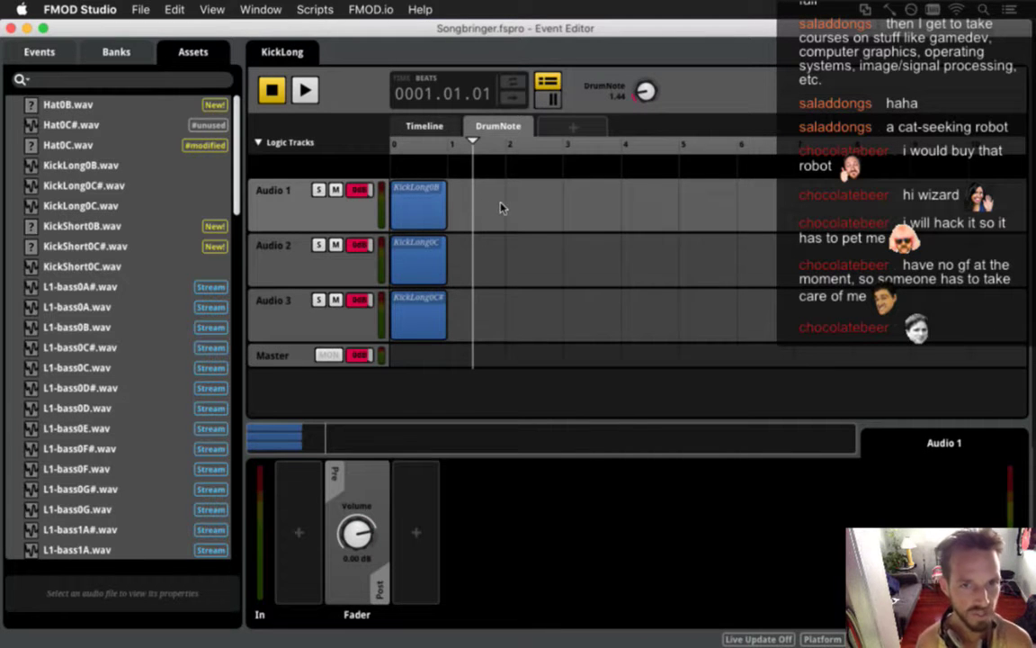
# Step: Copy all three KickLong clips from the DrumNote parameter sheet and paste them onto Audio 1 near the timeline's start
pyautogui.moveTo(472, 184); pyautogui.dragTo(417, 324)
pyautogui.rightClick(415, 218)
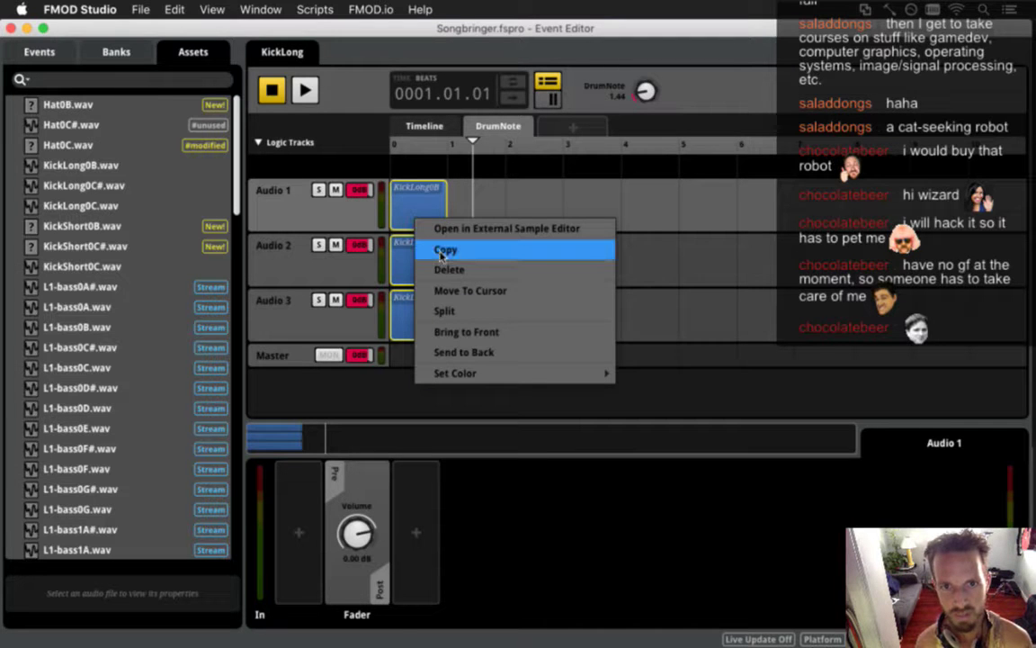
pyautogui.click(441, 252)
pyautogui.click(424, 126)
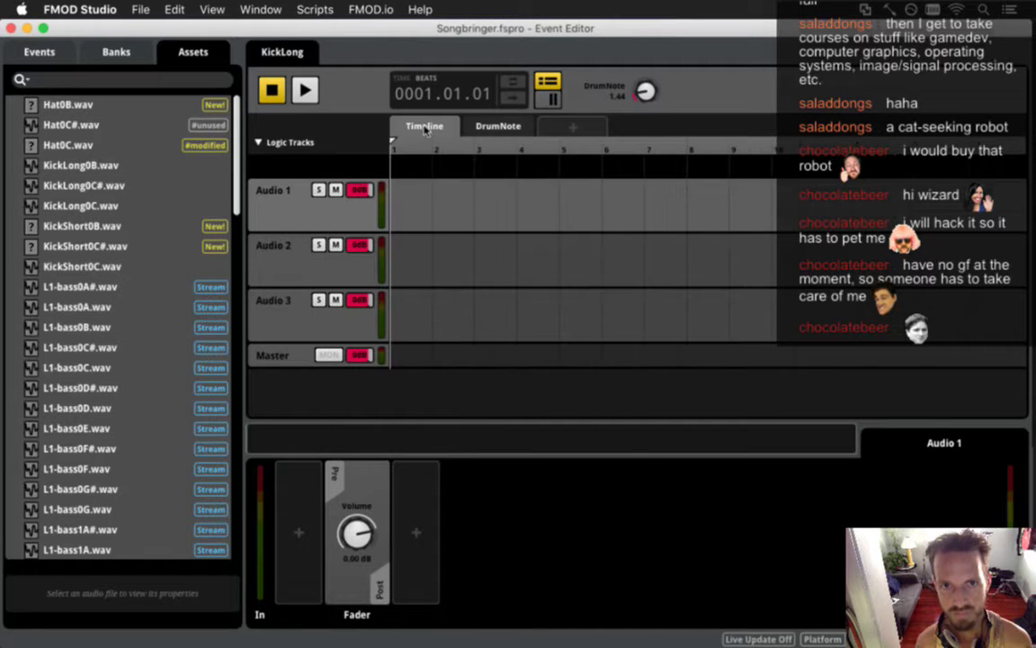
pyautogui.click(393, 193)
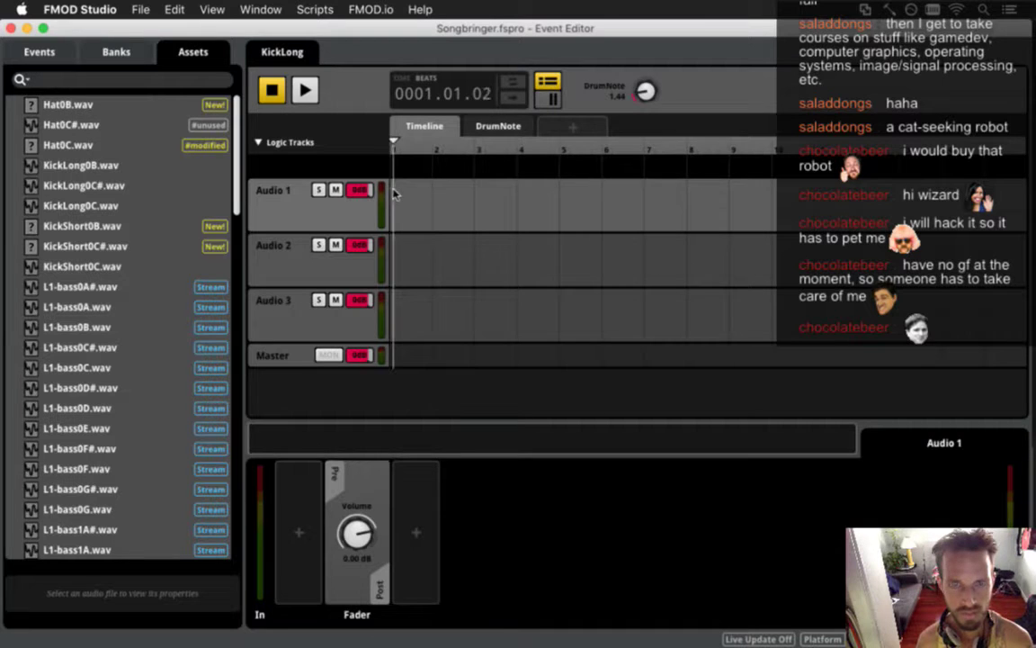
pyautogui.press('super+v')
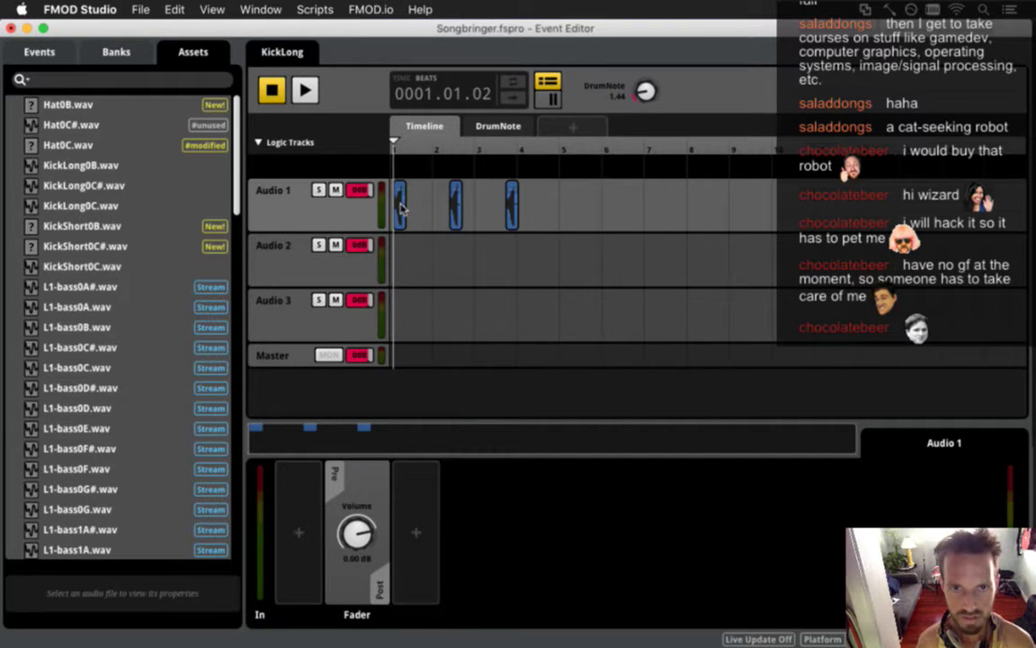
# Step: Align the pasted clips at the timeline's start, with KickLong0C# on Audio 1, KickLong0C on Audio 2 and KickLong0B on Audio 3
pyautogui.click(401, 207)
pyautogui.moveTo(456, 207); pyautogui.dragTo(395, 252)
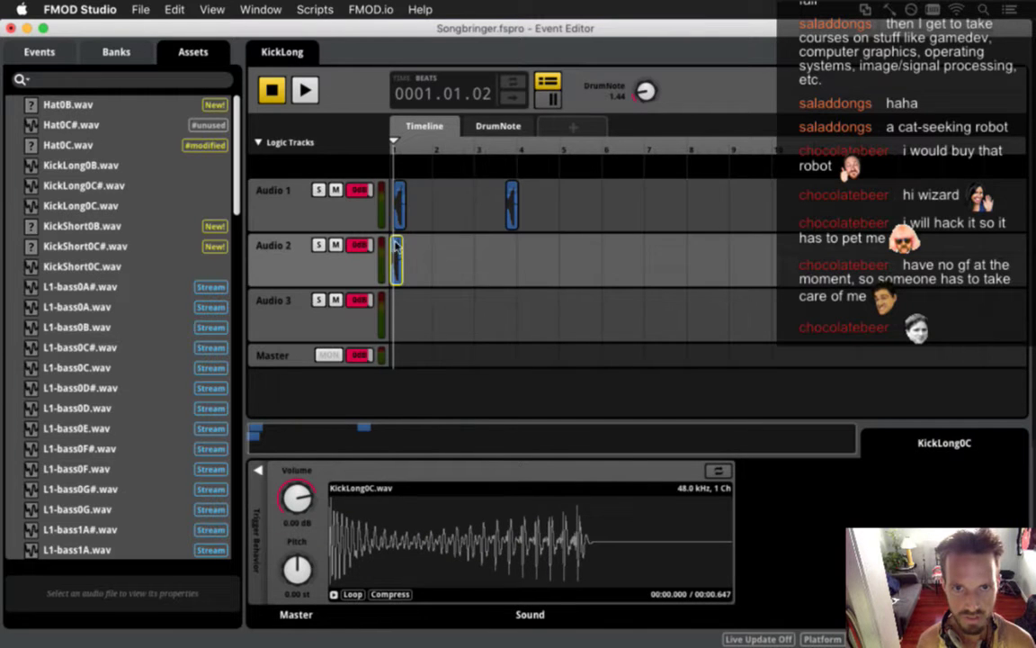
pyautogui.click(398, 205)
pyautogui.click(510, 205)
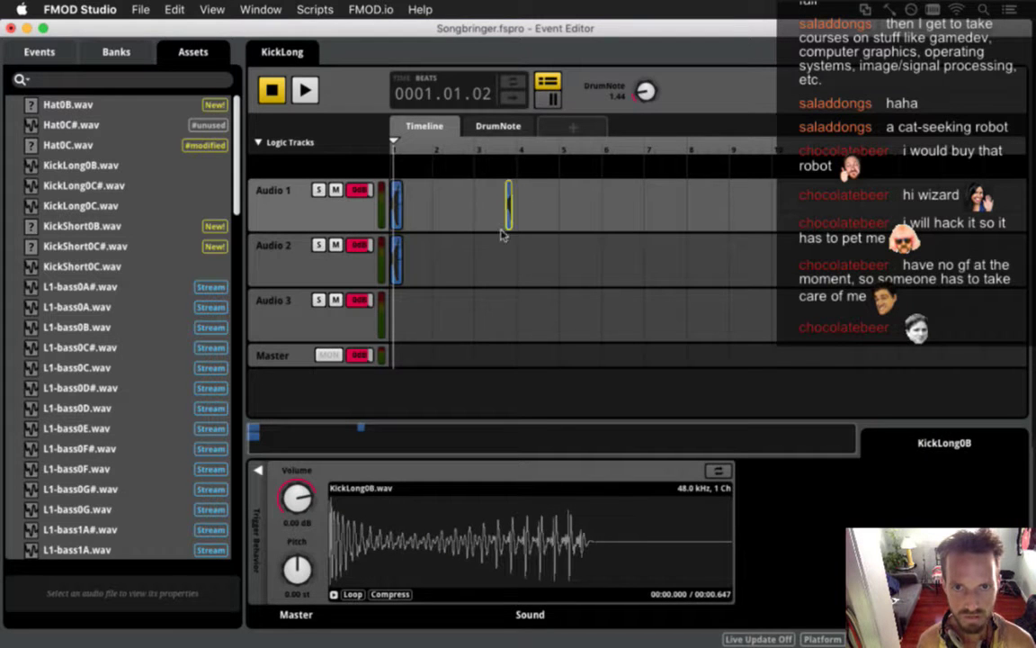
pyautogui.press('super+c')
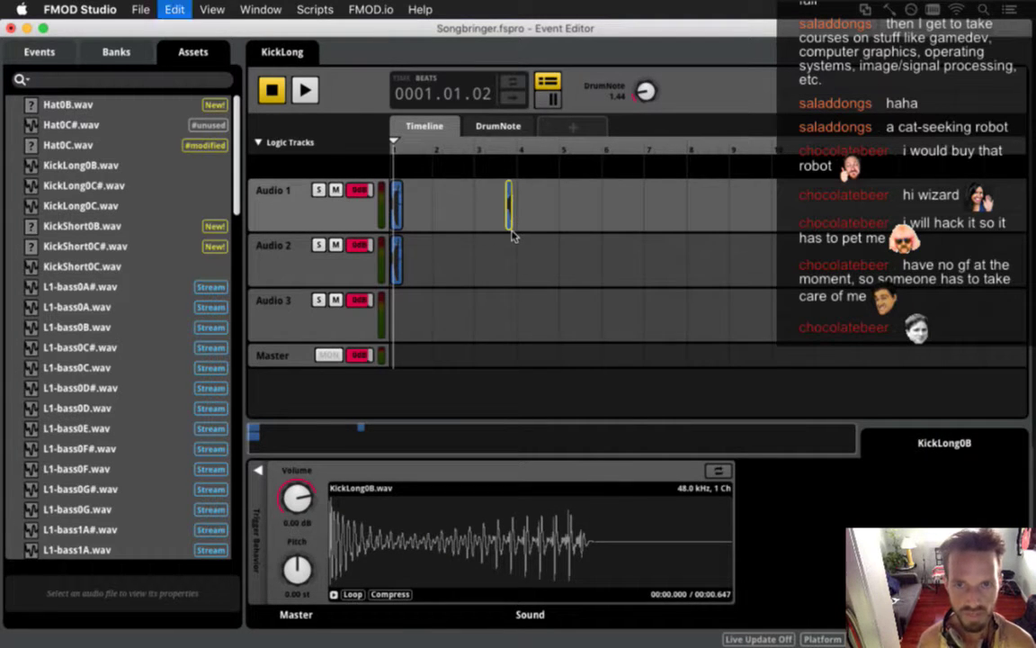
pyautogui.moveTo(512, 205); pyautogui.dragTo(376, 301)
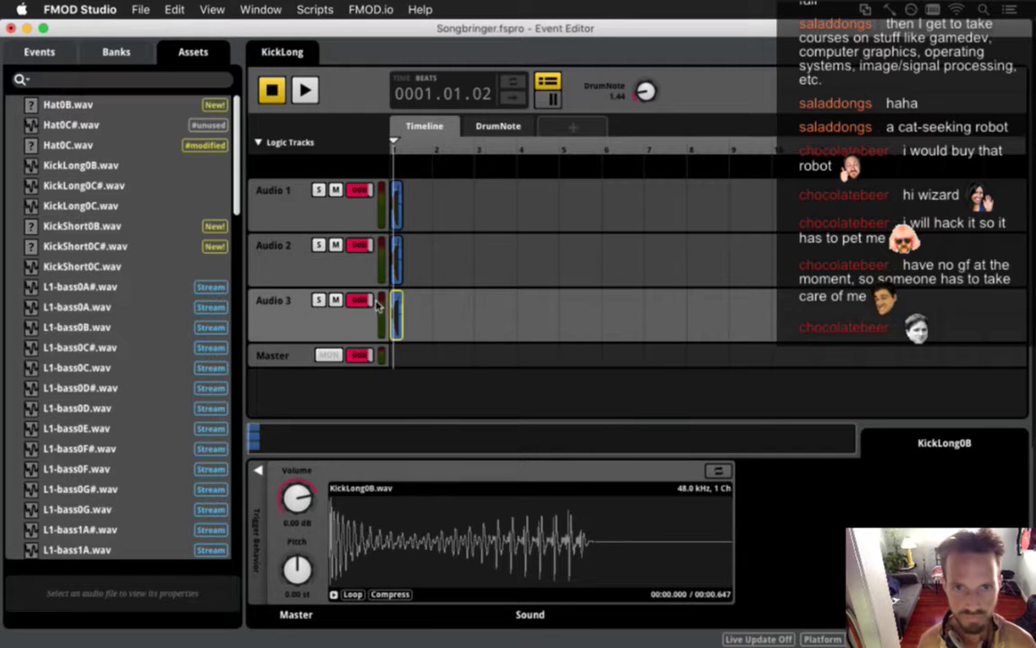
# Step: Delete the three original KickLong clips from the DrumNote parameter sheet
pyautogui.click(488, 126)
pyautogui.moveTo(490, 211); pyautogui.dragTo(394, 328)
pyautogui.press('Delete')
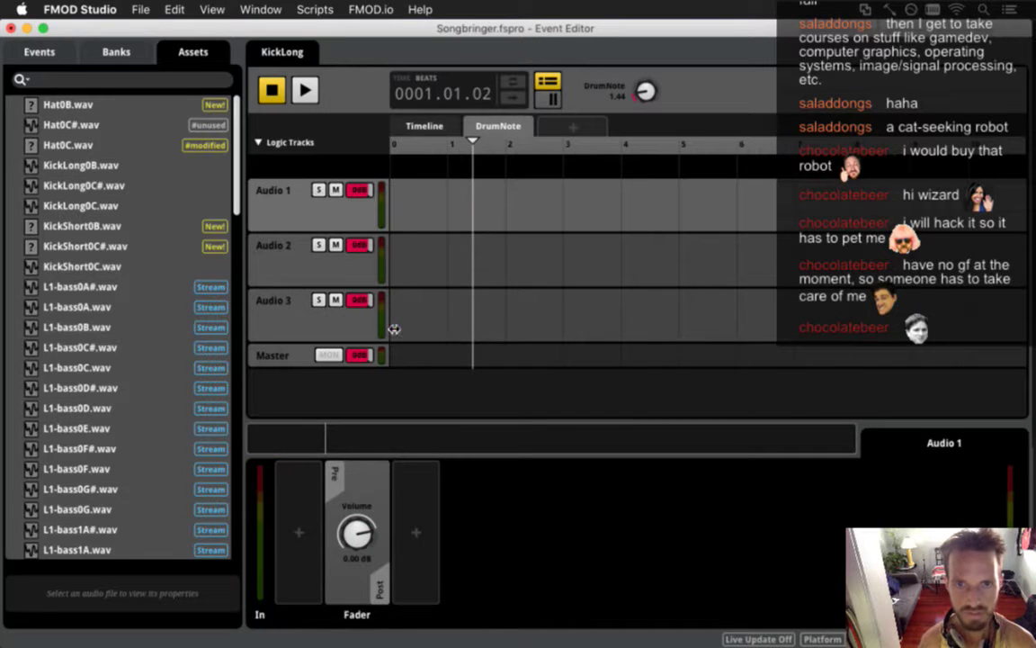
# Step: Swap the timeline clips so KickLong0B sits on Audio 1 and KickLong0C# on Audio 3, both starting at bar 1
pyautogui.click(418, 125)
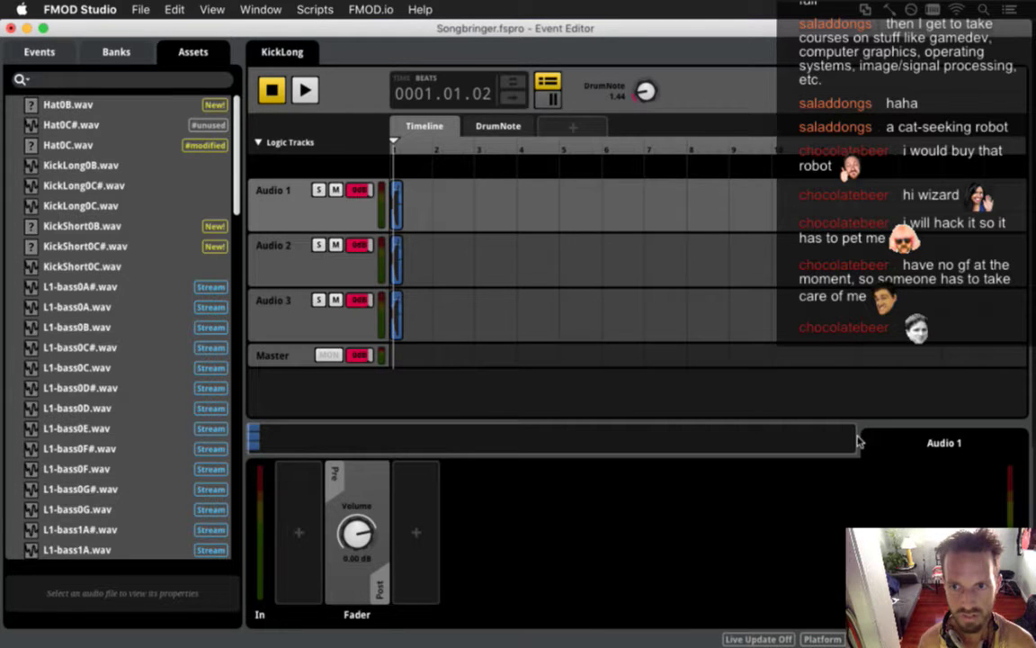
pyautogui.moveTo(854, 442); pyautogui.dragTo(283, 441)
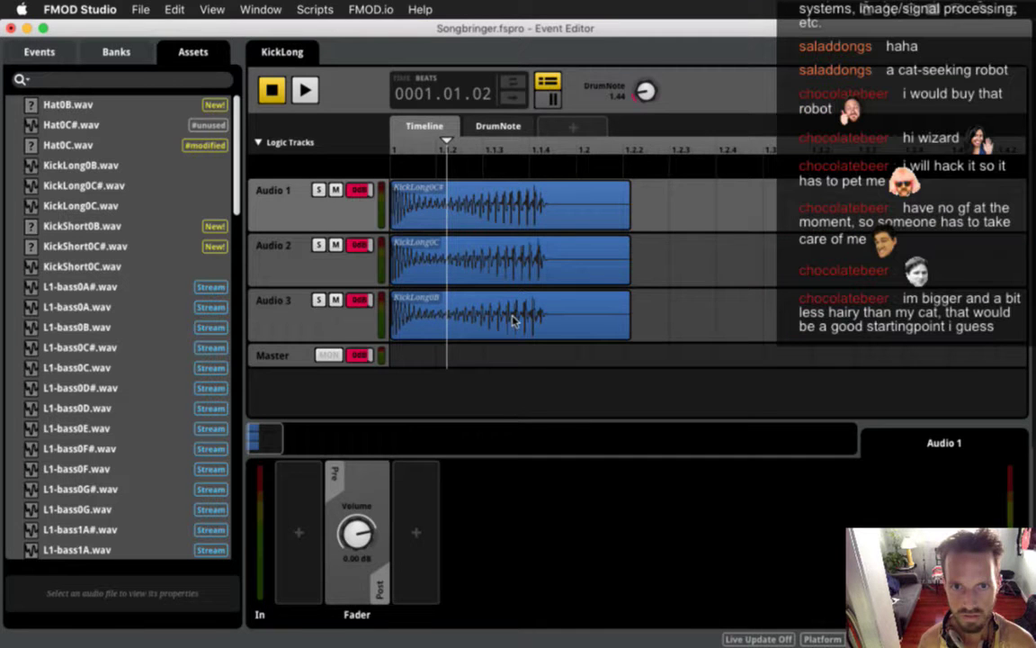
pyautogui.moveTo(472, 324); pyautogui.dragTo(740, 205)
pyautogui.moveTo(553, 206); pyautogui.dragTo(546, 324)
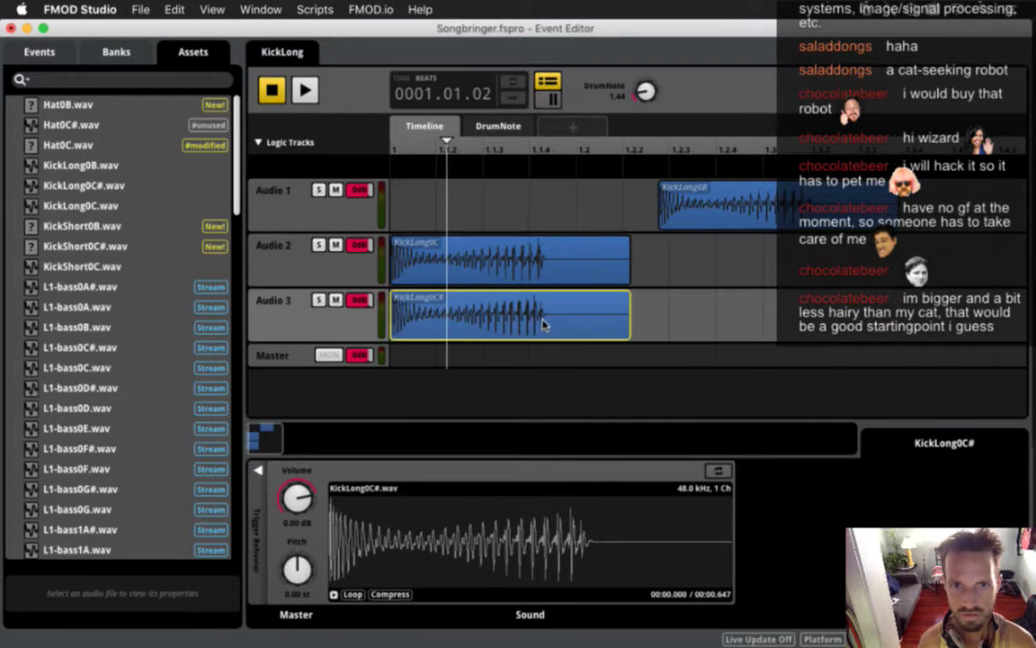
pyautogui.moveTo(709, 214); pyautogui.dragTo(439, 214)
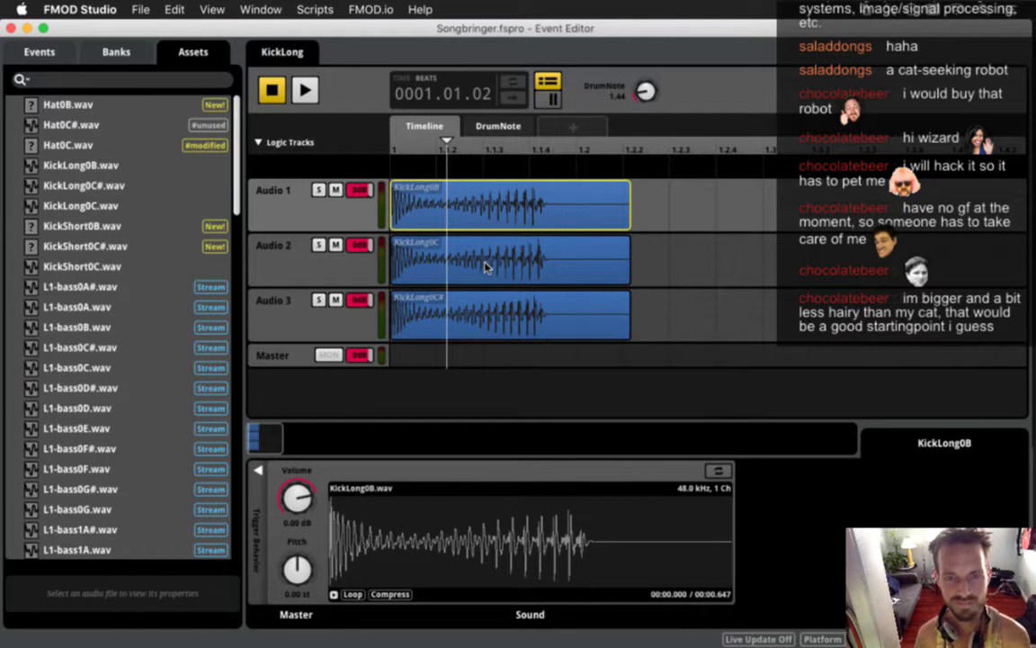
# Step: Check the trigger delay settings of the KickLong0B, KickLong0C and KickLong0C# clips on the timeline
pyautogui.click(259, 472)
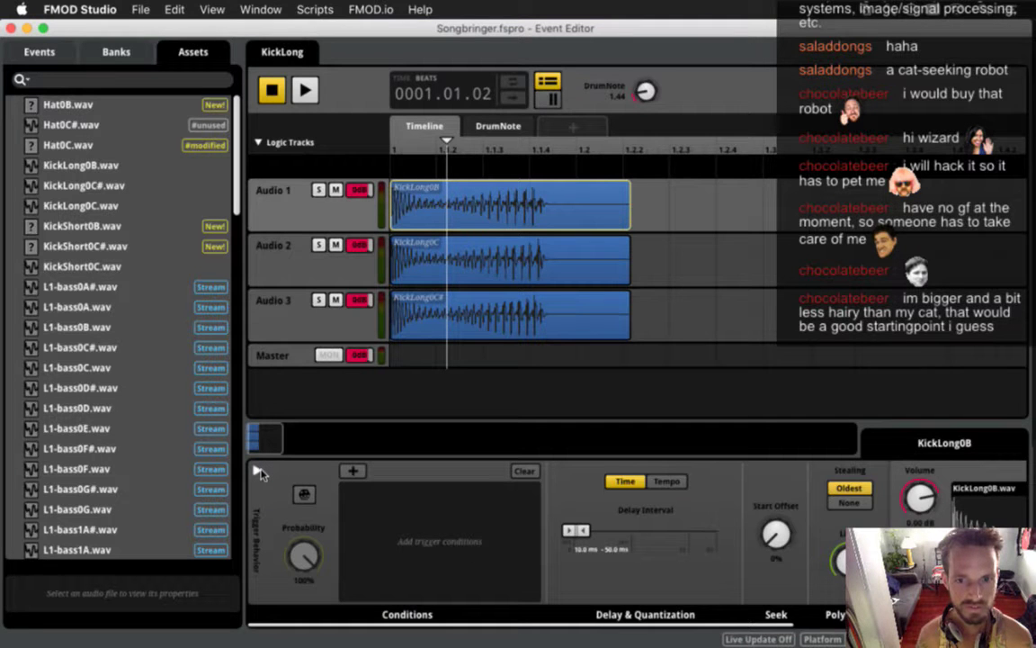
pyautogui.click(259, 472)
pyautogui.click(424, 249)
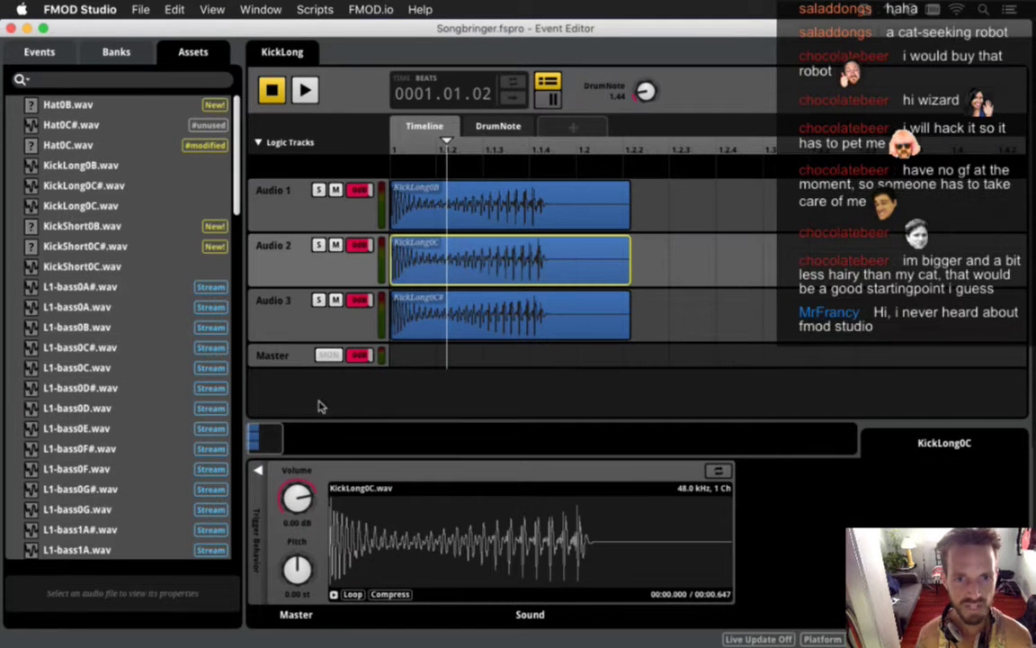
pyautogui.click(259, 471)
pyautogui.click(259, 470)
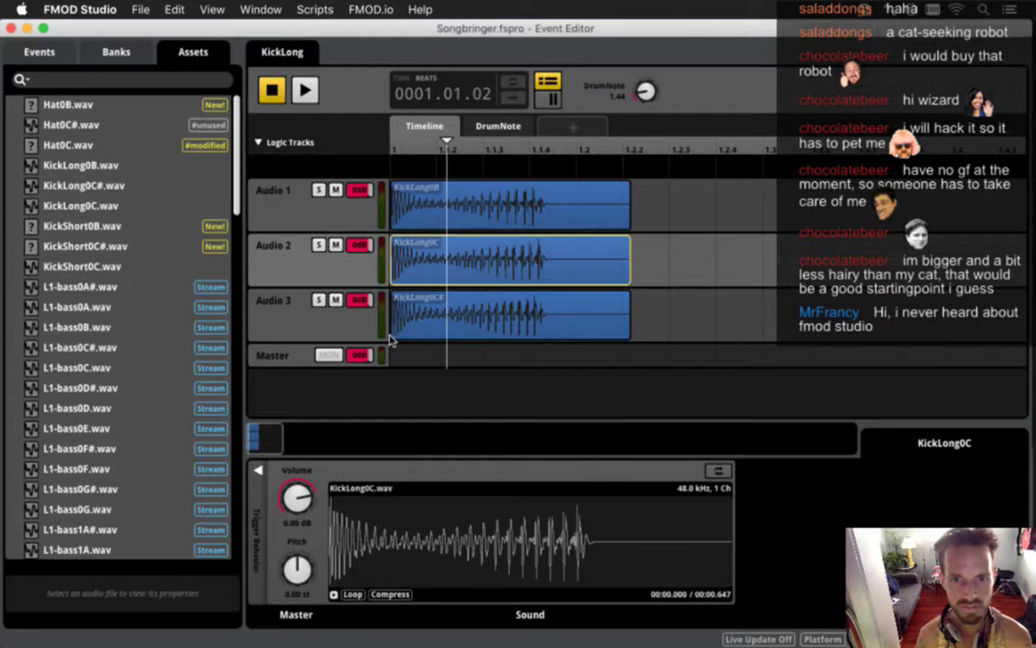
pyautogui.click(436, 305)
pyautogui.click(259, 472)
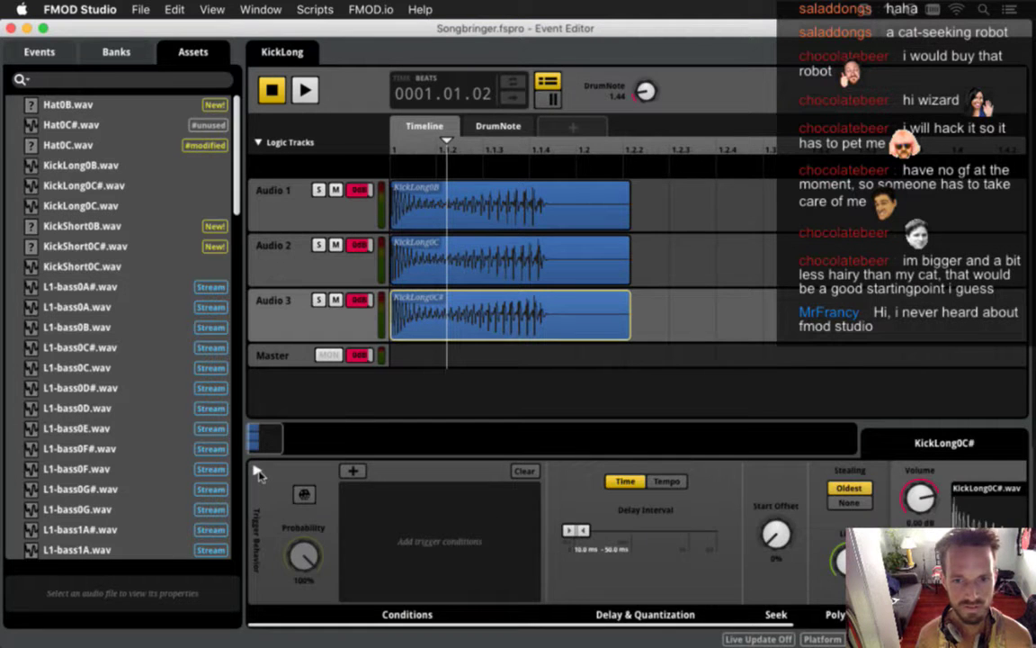
pyautogui.click(259, 472)
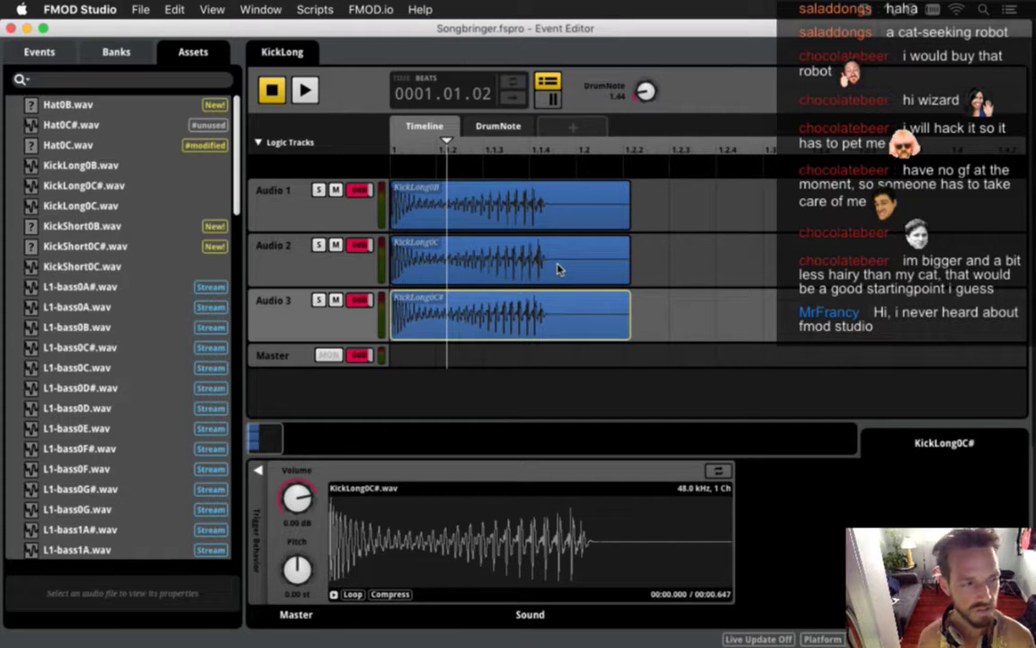
# Step: Open the Level1 event from the event list and look over its parameter dials
pyautogui.moveTo(1033, 218)
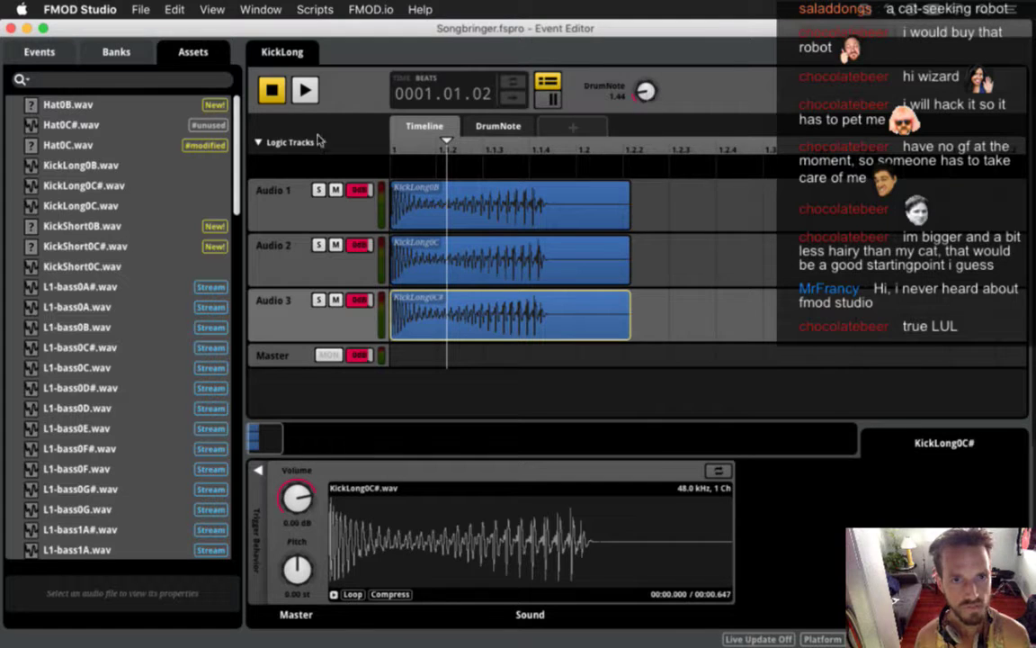
pyautogui.click(40, 52)
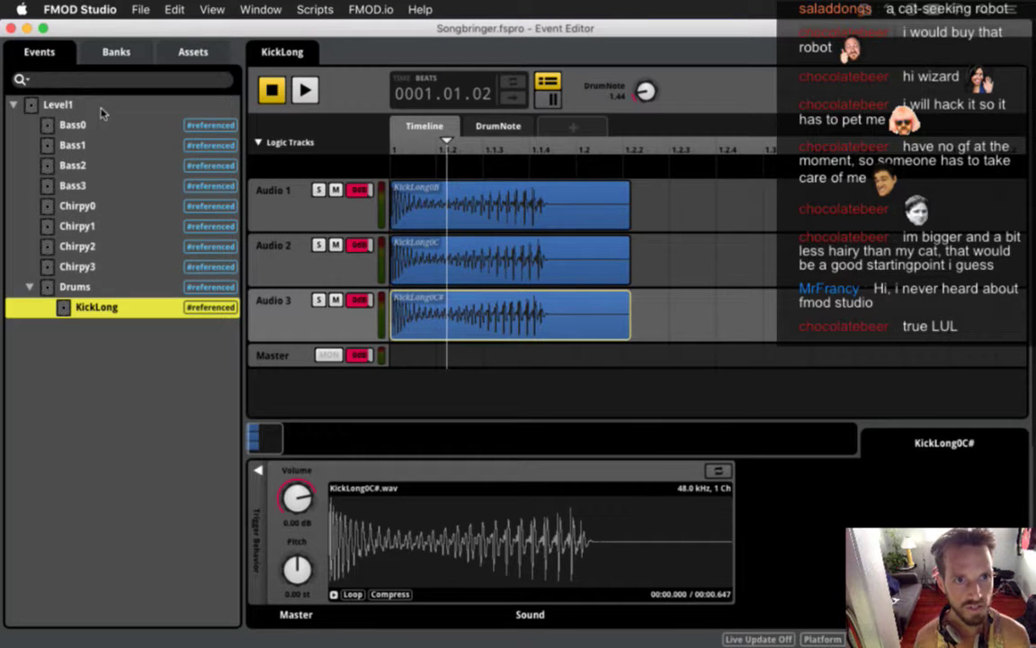
pyautogui.click(67, 105)
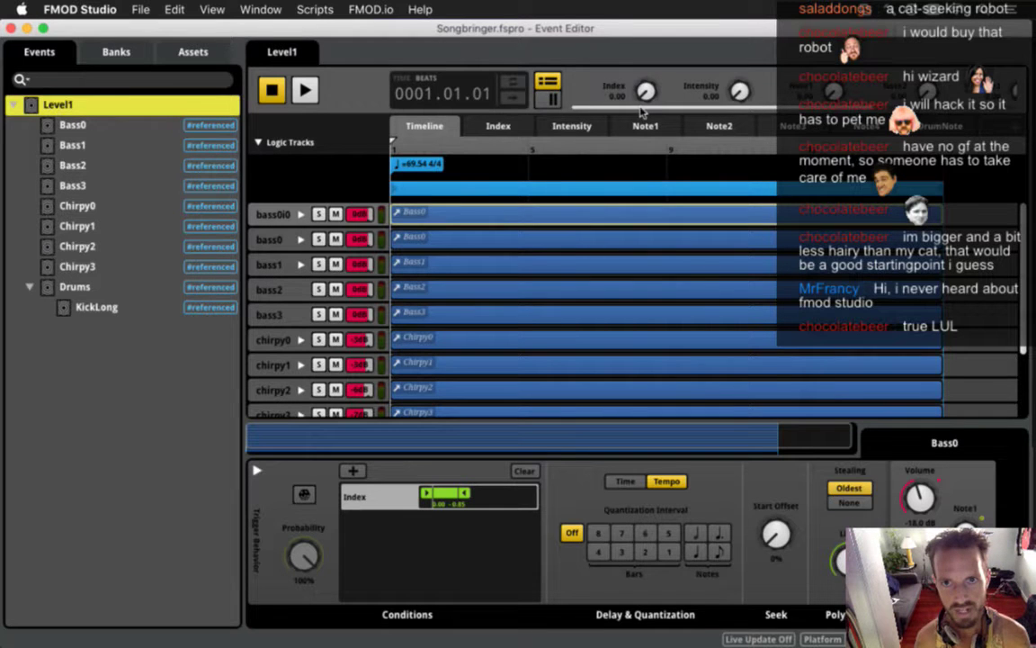
pyautogui.moveTo(640, 107); pyautogui.dragTo(658, 108)
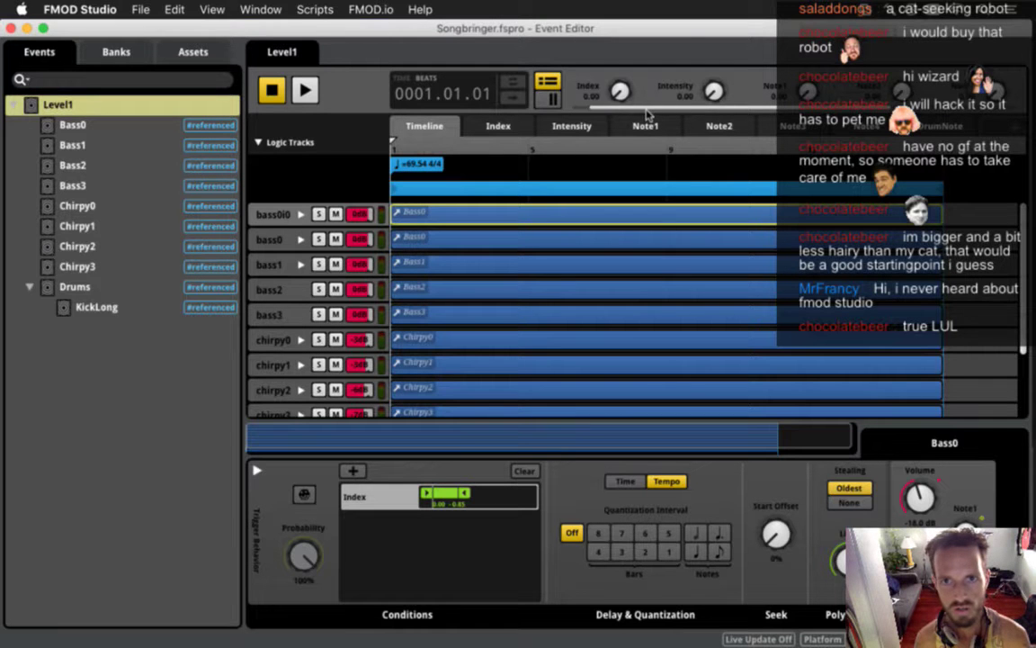
pyautogui.moveTo(651, 111); pyautogui.dragTo(632, 109)
# Step: Switch to Xcode, run the game build and walk the character around the starting room
pyautogui.press('super+Tab')
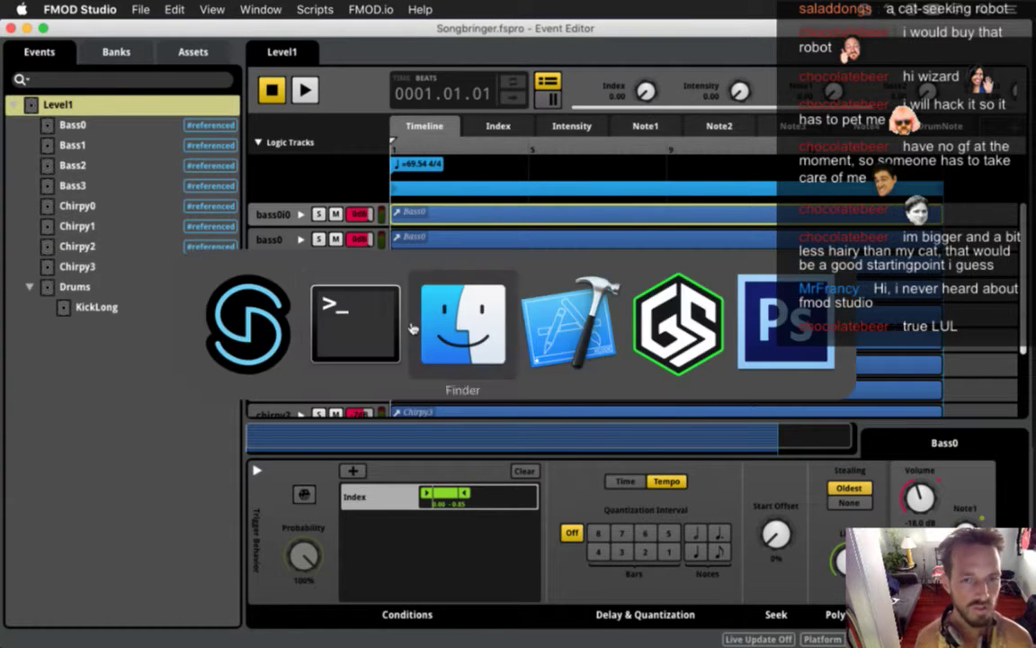
pyautogui.click(567, 338)
pyautogui.press('super+r')
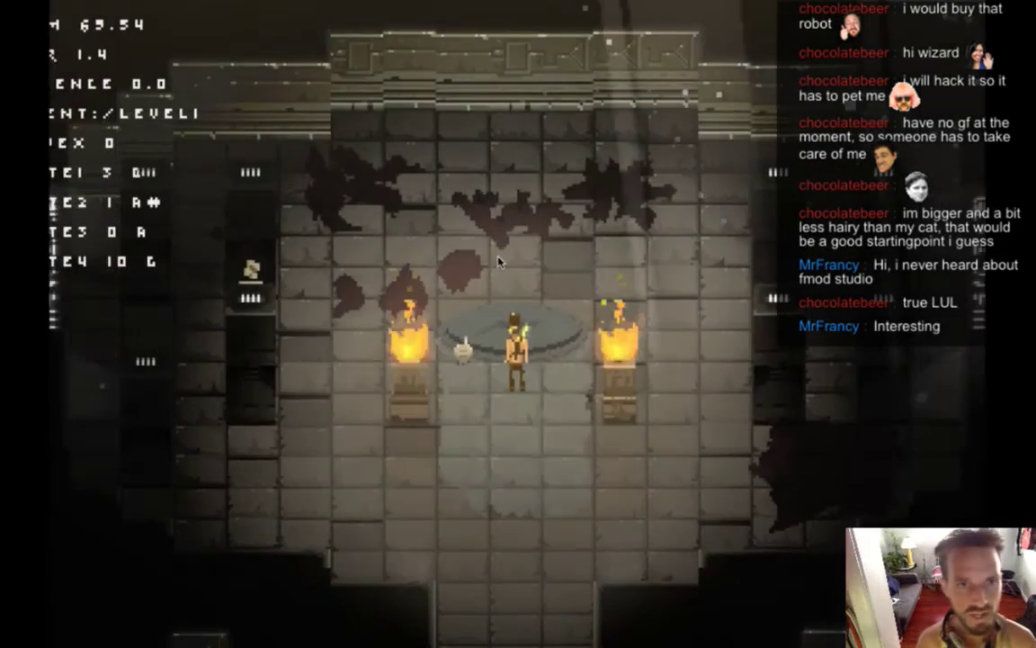
pyautogui.press('s')
pyautogui.press('d')
pyautogui.press('w')
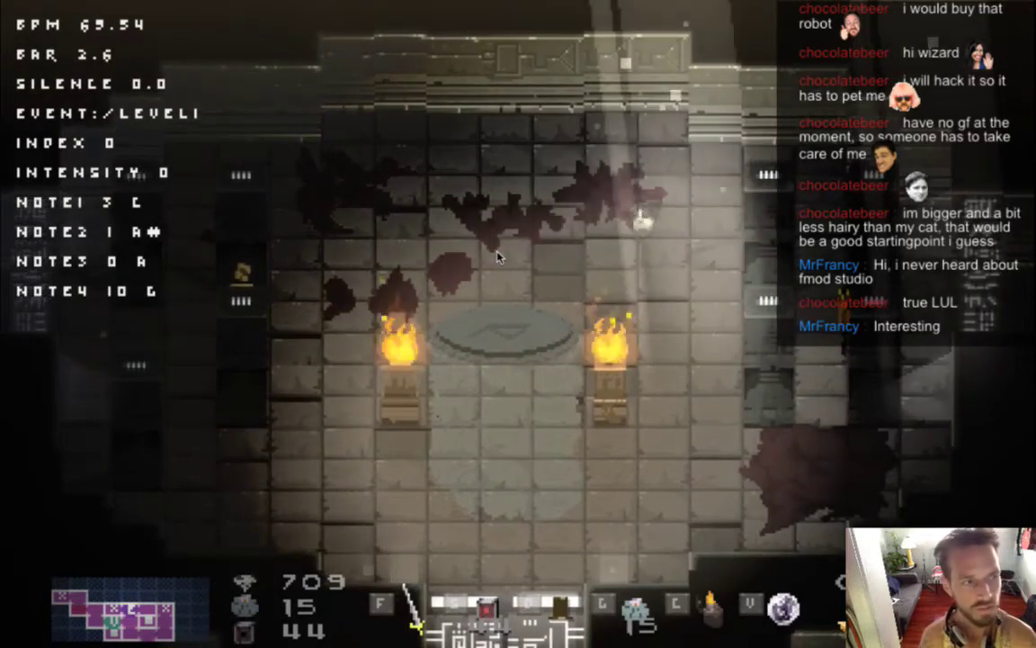
# Step: Walk the character into the room east of the starting room and fight the three red enemies with the sword
pyautogui.press('d')
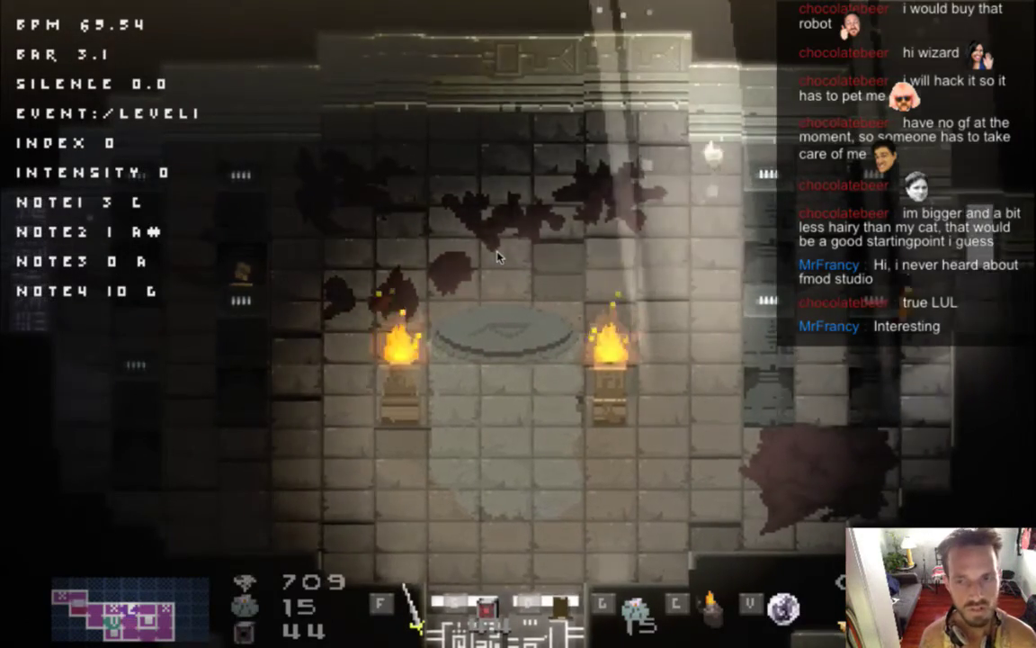
pyautogui.press('Right')
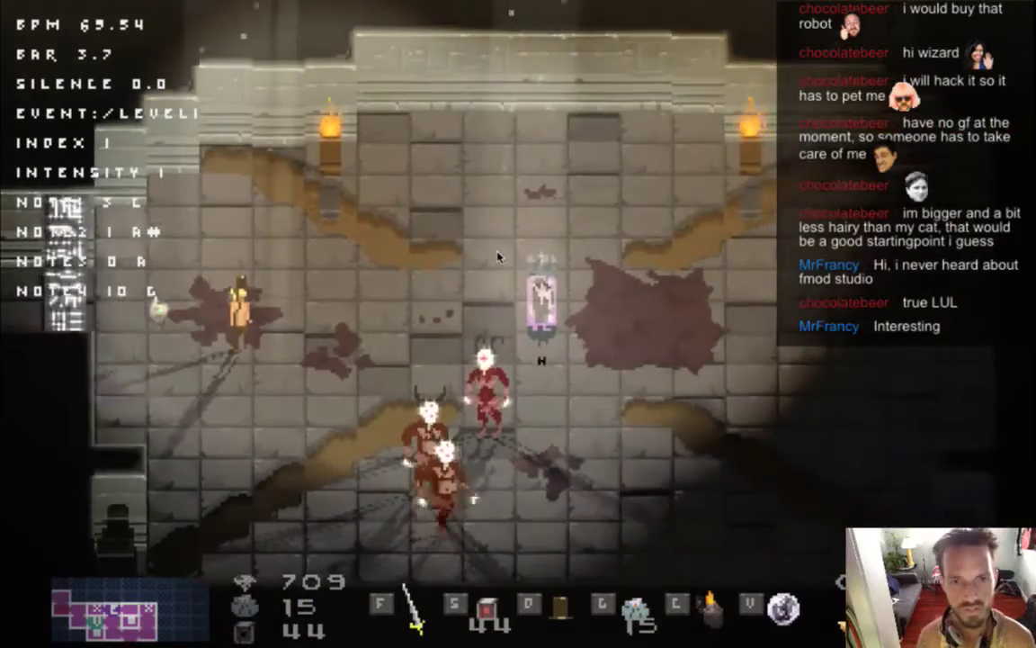
pyautogui.press('f')
pyautogui.press('Right')
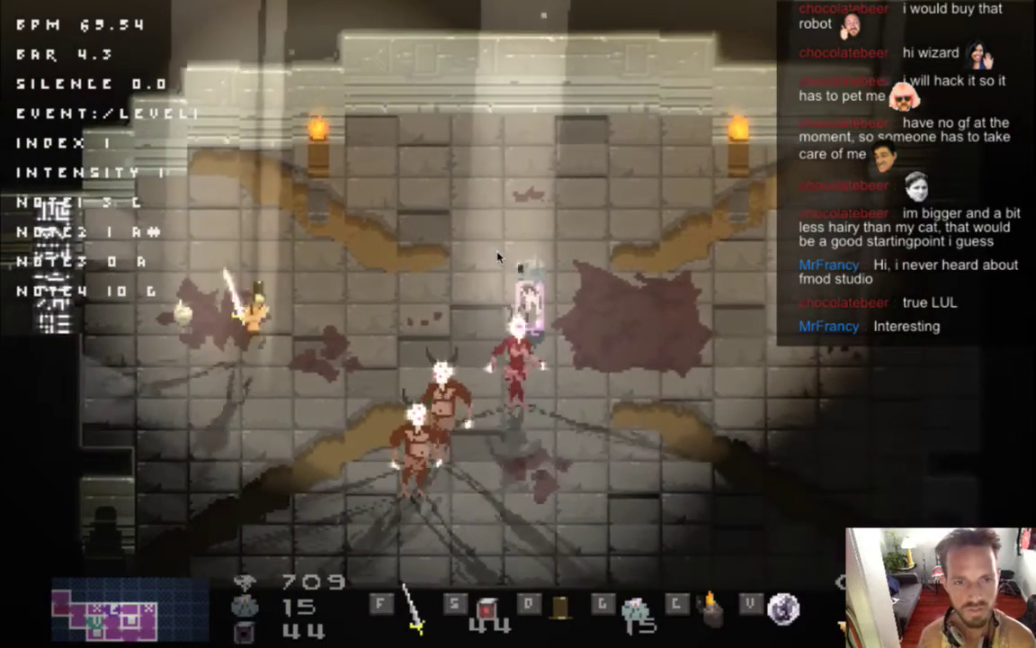
pyautogui.press('d')
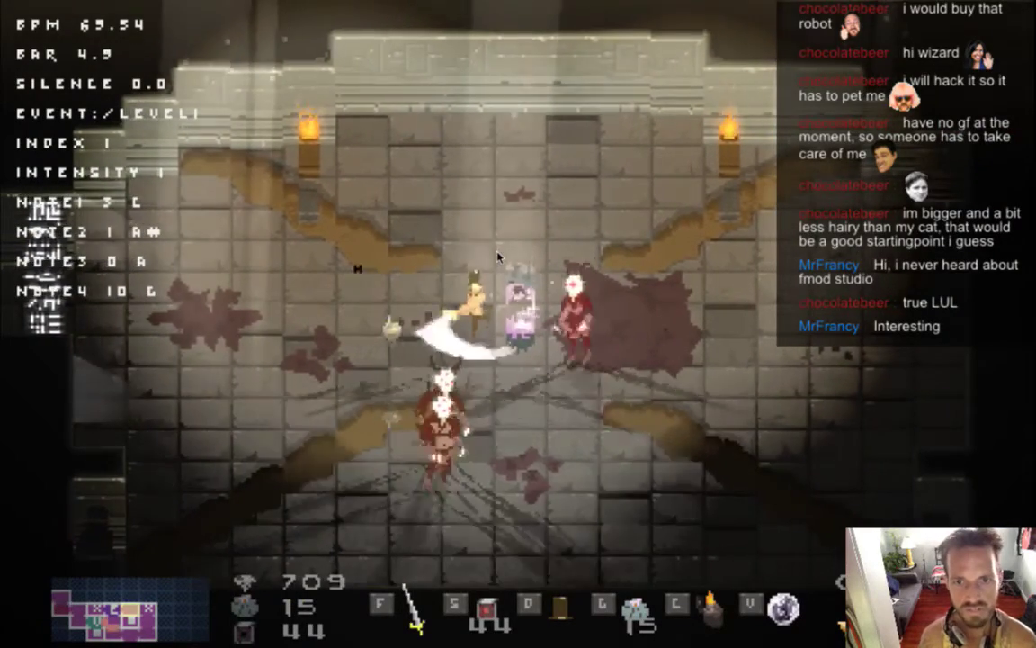
pyautogui.press('f')
pyautogui.press('Down')
pyautogui.press('f')
pyautogui.press('Right')
pyautogui.press('f')
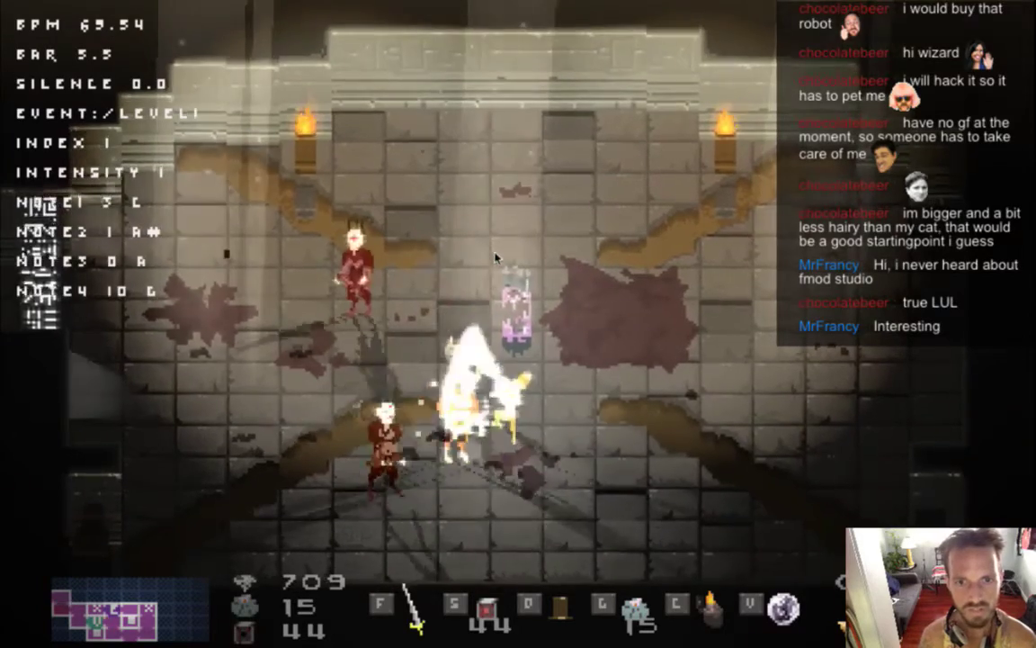
pyautogui.press('f')
pyautogui.press('Up')
pyautogui.press('Left')
pyautogui.press('Up')
pyautogui.press('Left')
pyautogui.press('f')
pyautogui.press('Down')
pyautogui.press('Up')
pyautogui.press('Left')
pyautogui.press('f')
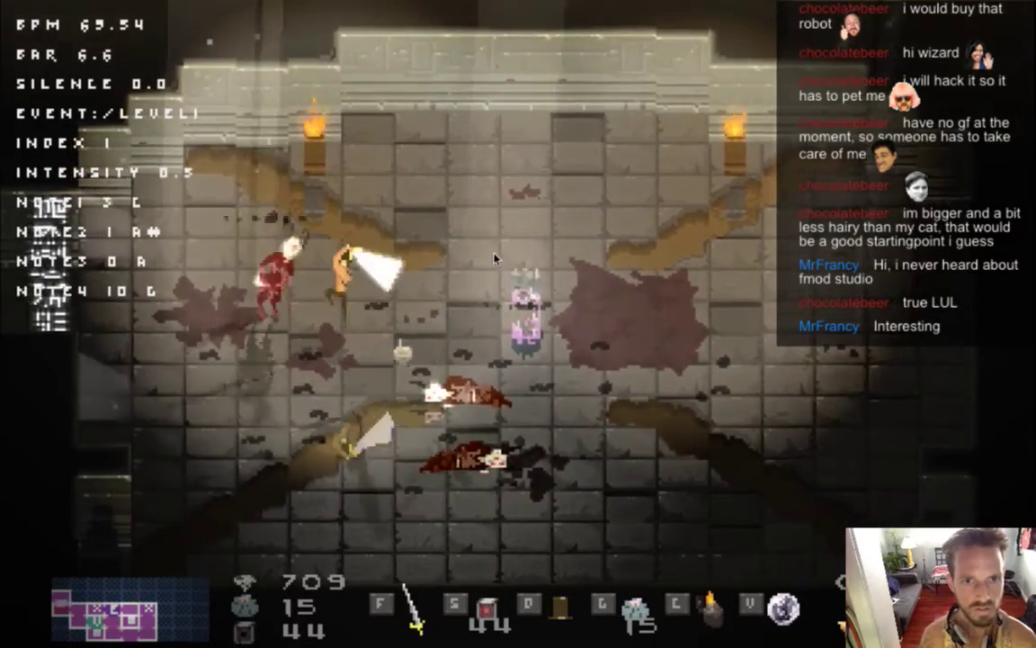
pyautogui.press('Left')
pyautogui.press('f')
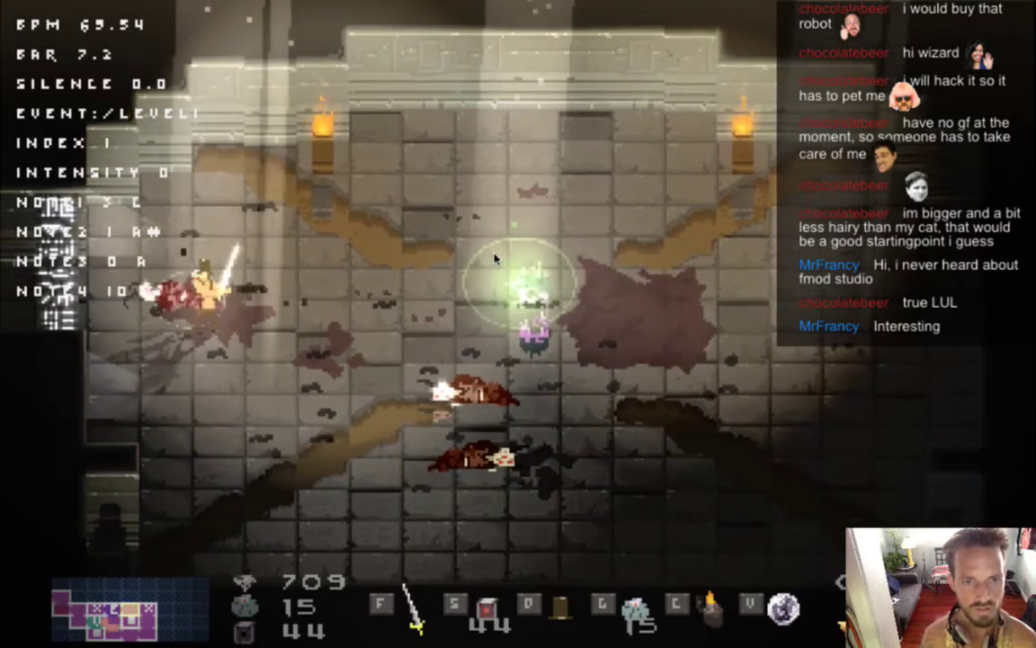
# Step: Collect the dropped loot and walk the character back into the starting room
pyautogui.press('Right')
pyautogui.press('Left')
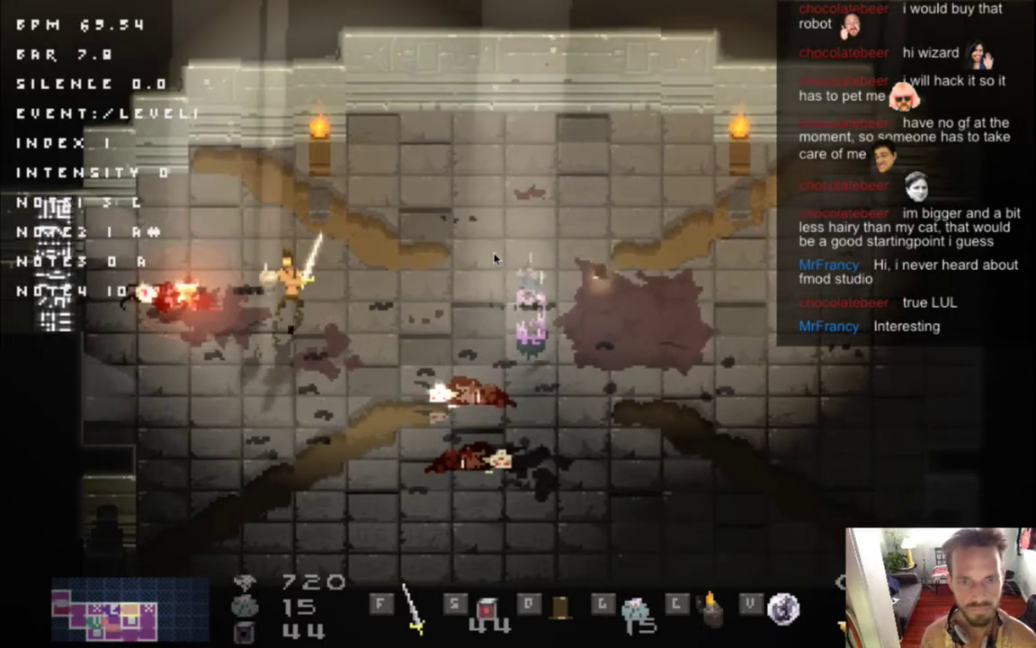
pyautogui.press('Up')
pyautogui.press('Left')
pyautogui.press('Right')
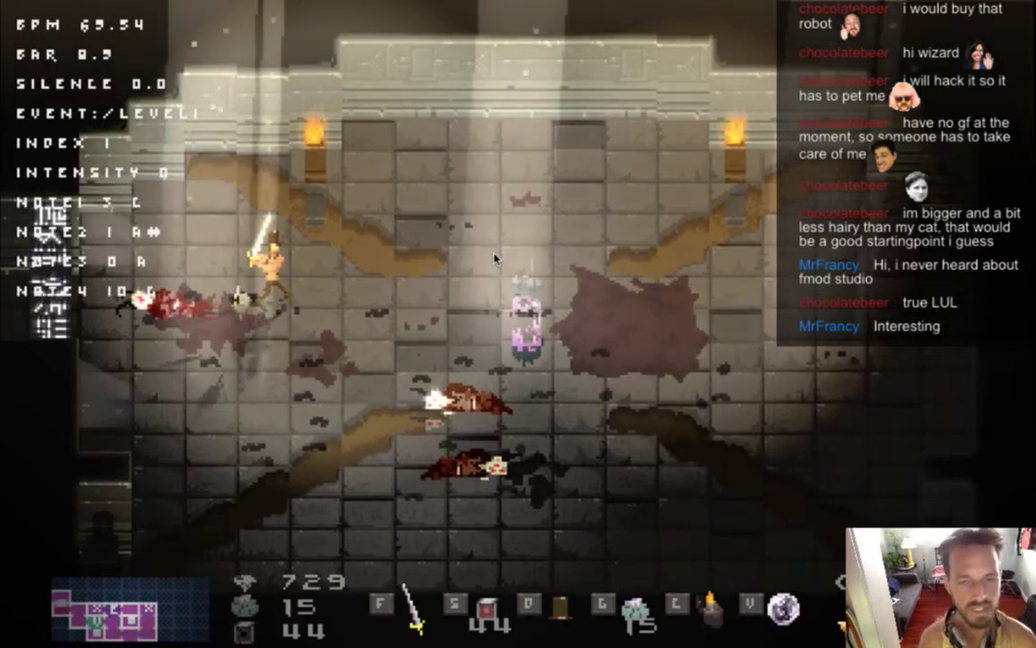
pyautogui.press('Down')
pyautogui.press('Right')
pyautogui.press('Left')
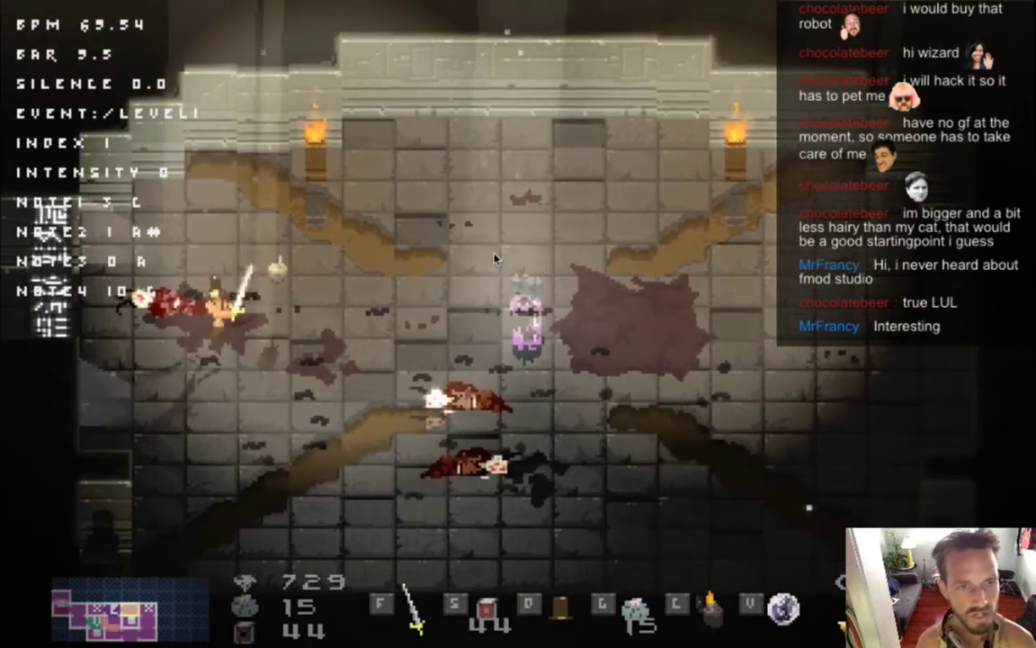
pyautogui.press('Left')
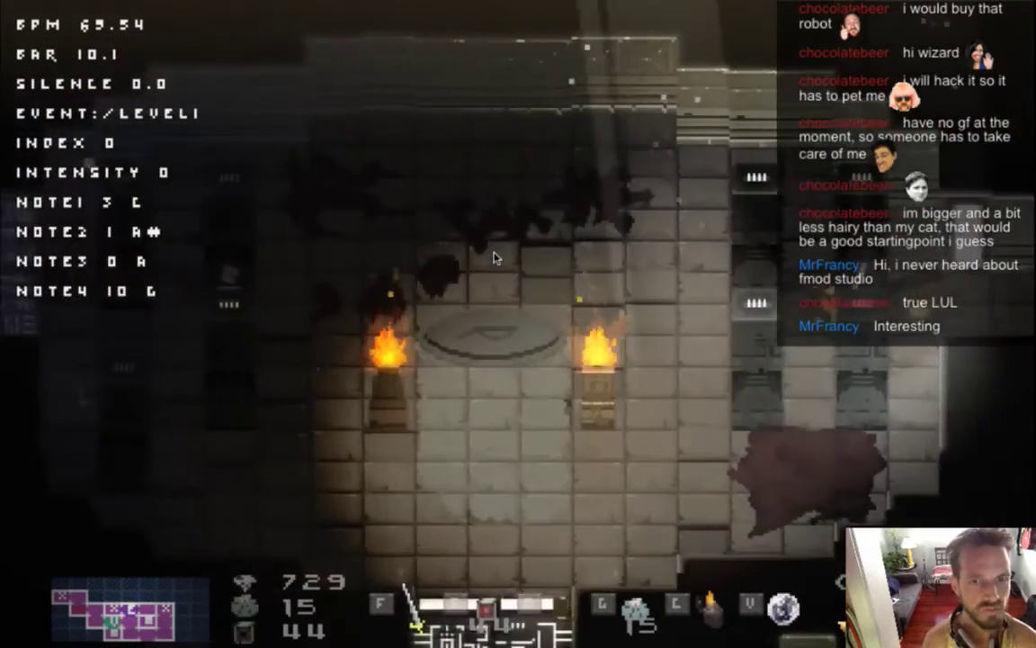
pyautogui.press('a')
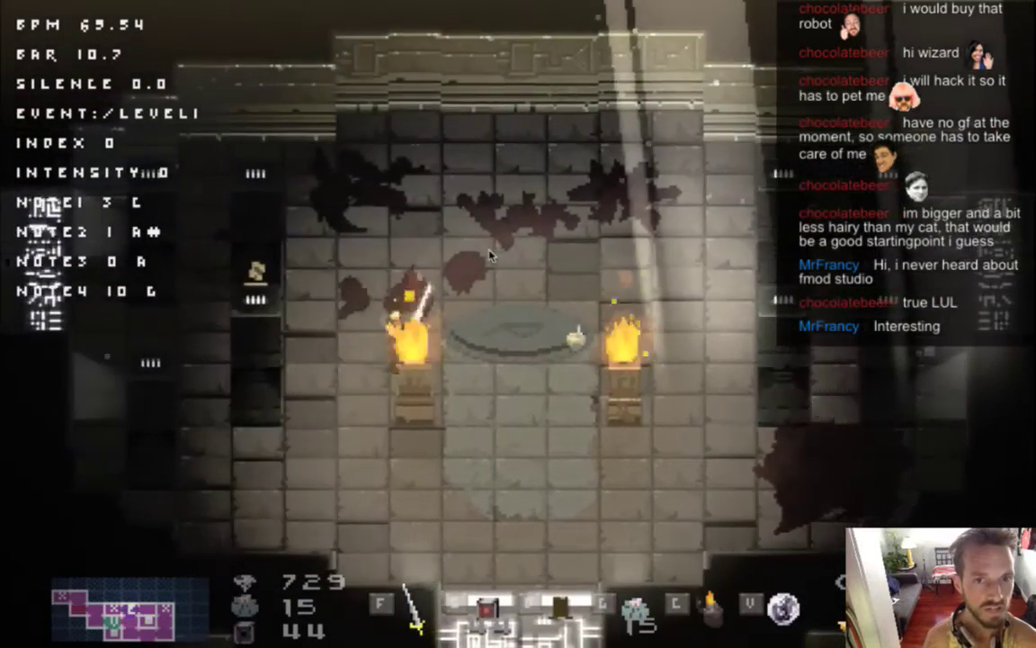
pyautogui.press('a')
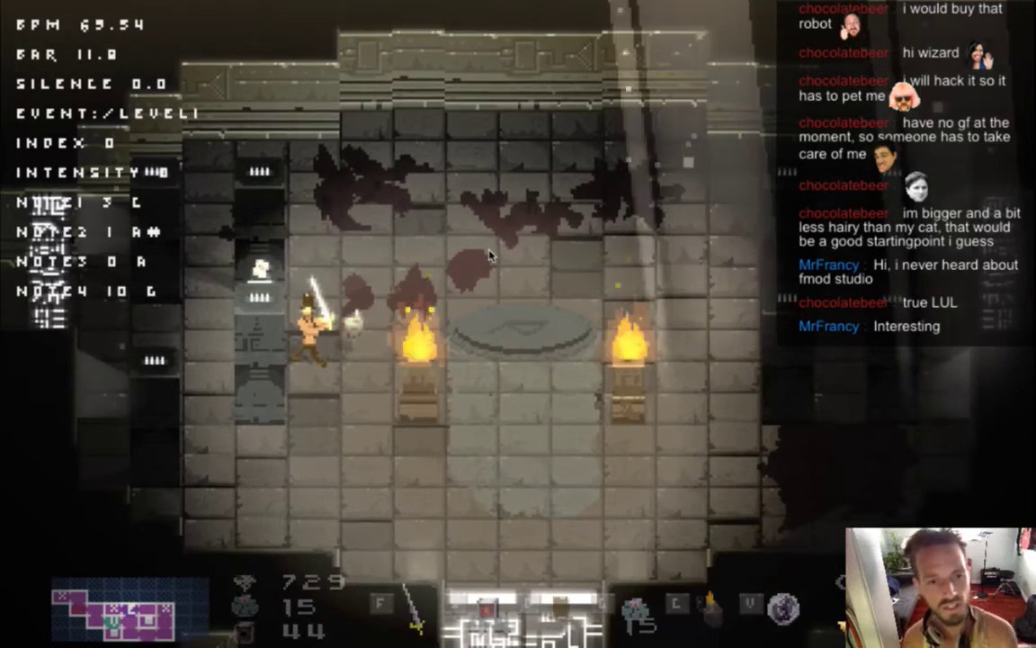
# Step: Walk the character south into the next room and attack the group of green enemies with the sword
pyautogui.press('d')
pyautogui.press('s')
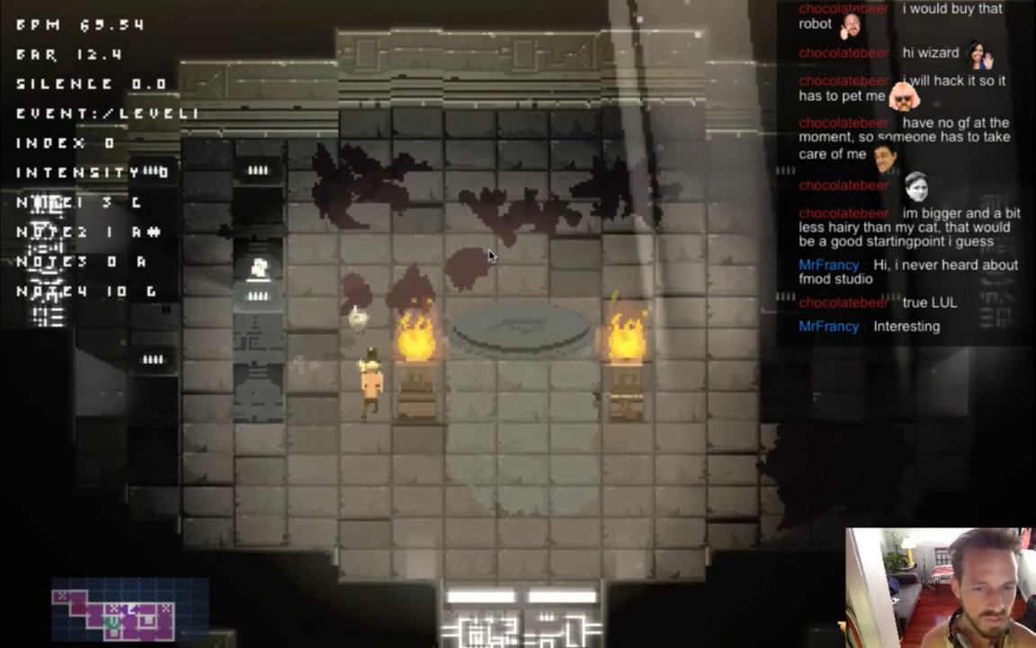
pyautogui.press('d')
pyautogui.press('s')
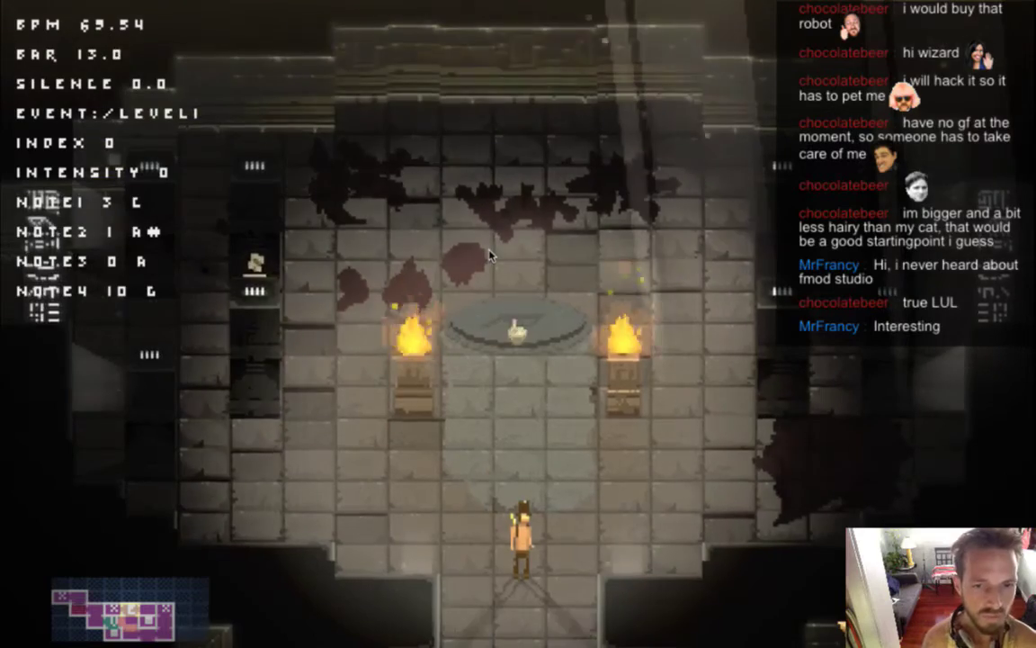
pyautogui.press('s')
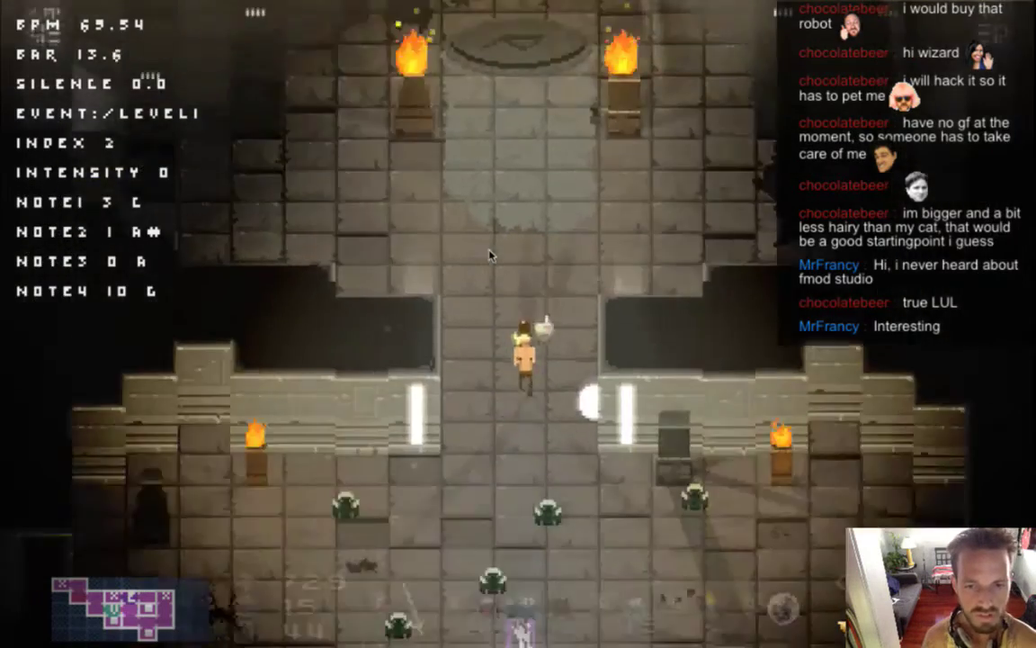
pyautogui.press('Down')
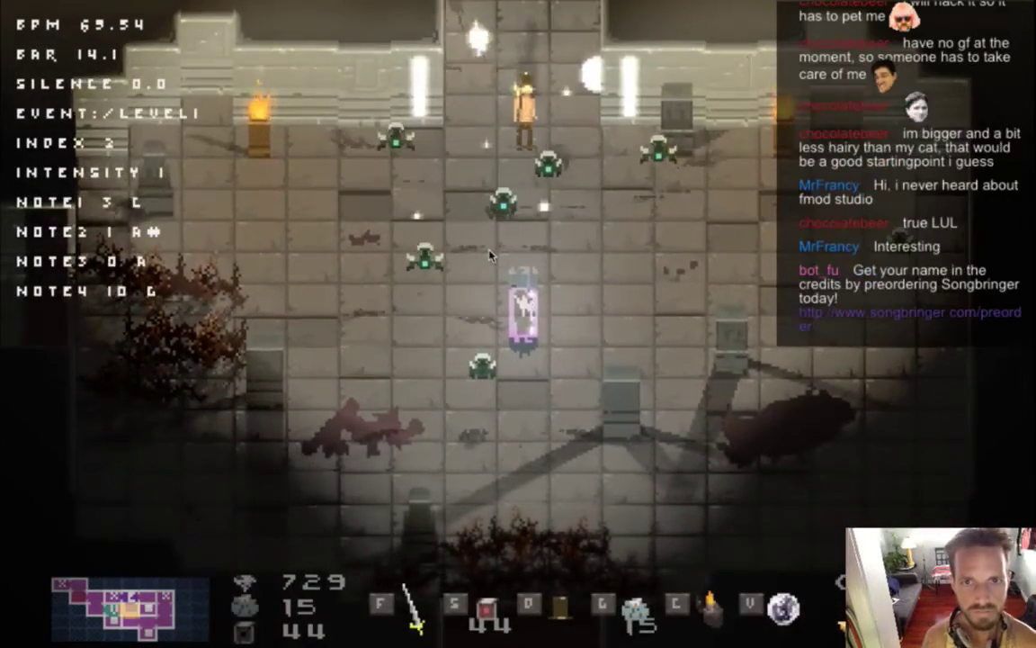
pyautogui.press('f')
pyautogui.press('f')
pyautogui.press('Right')
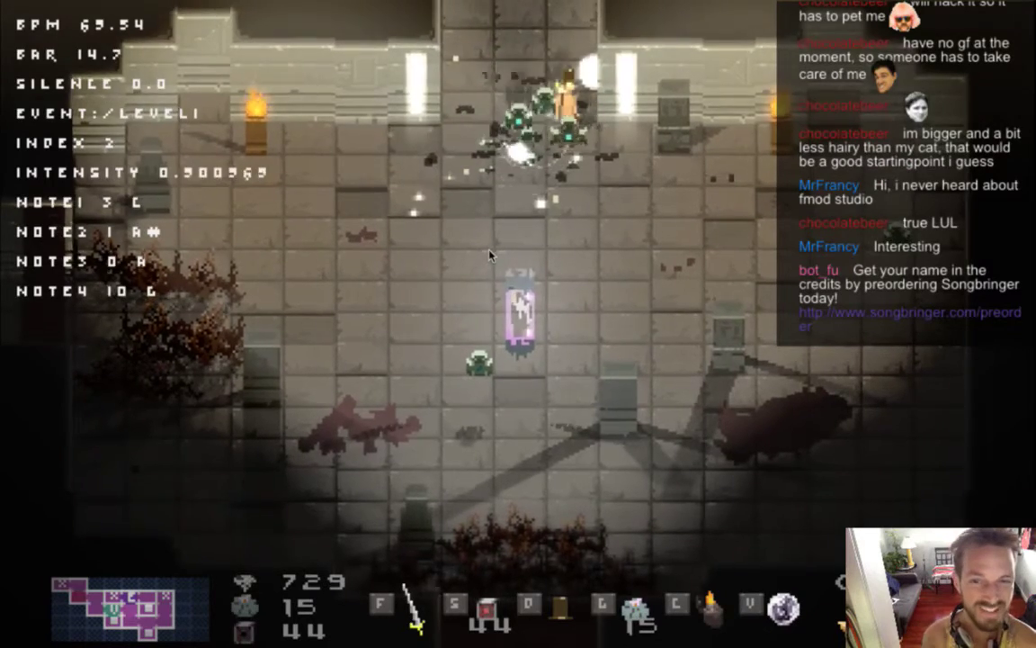
pyautogui.press('f')
pyautogui.press('f')
pyautogui.press('Right')
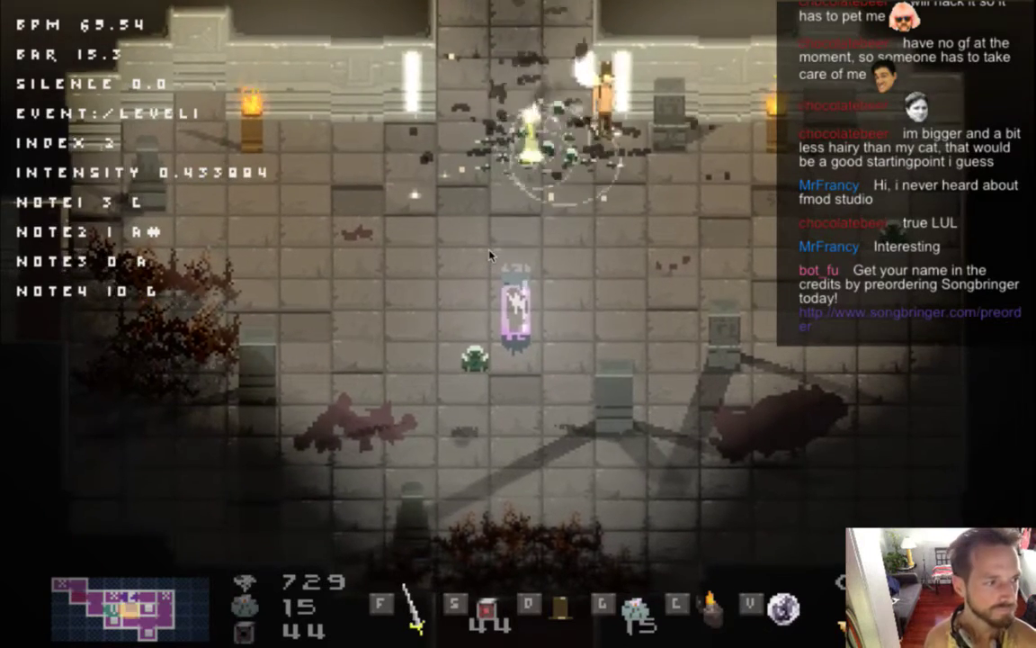
# Step: Quit the game, switch back to FMOD Studio and open the KickLong event
pyautogui.press('super+q')
pyautogui.press('super+Tab')
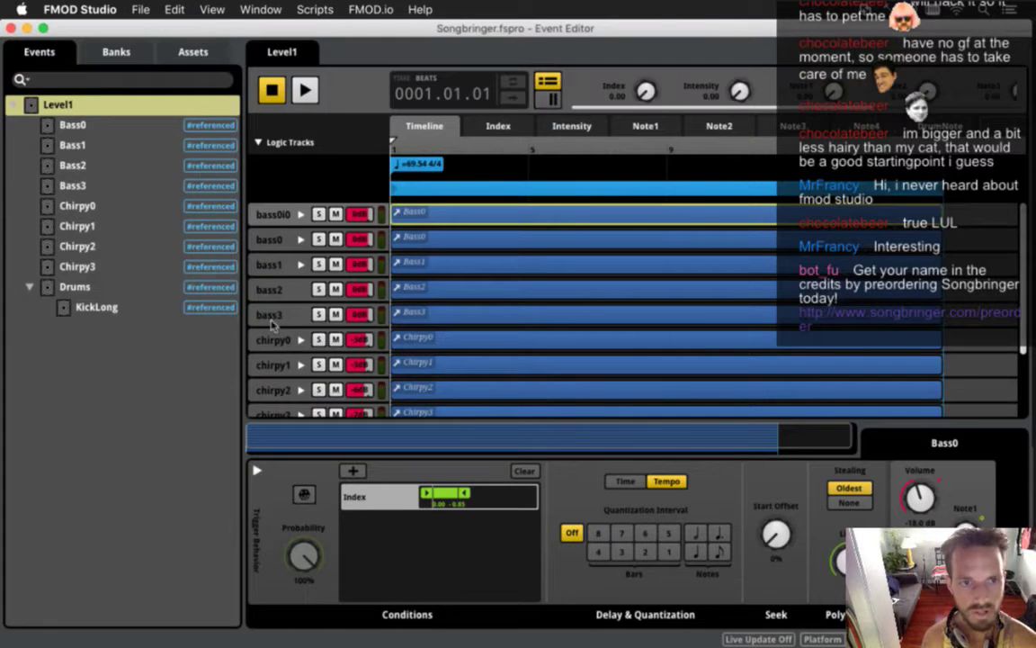
pyautogui.click(140, 306)
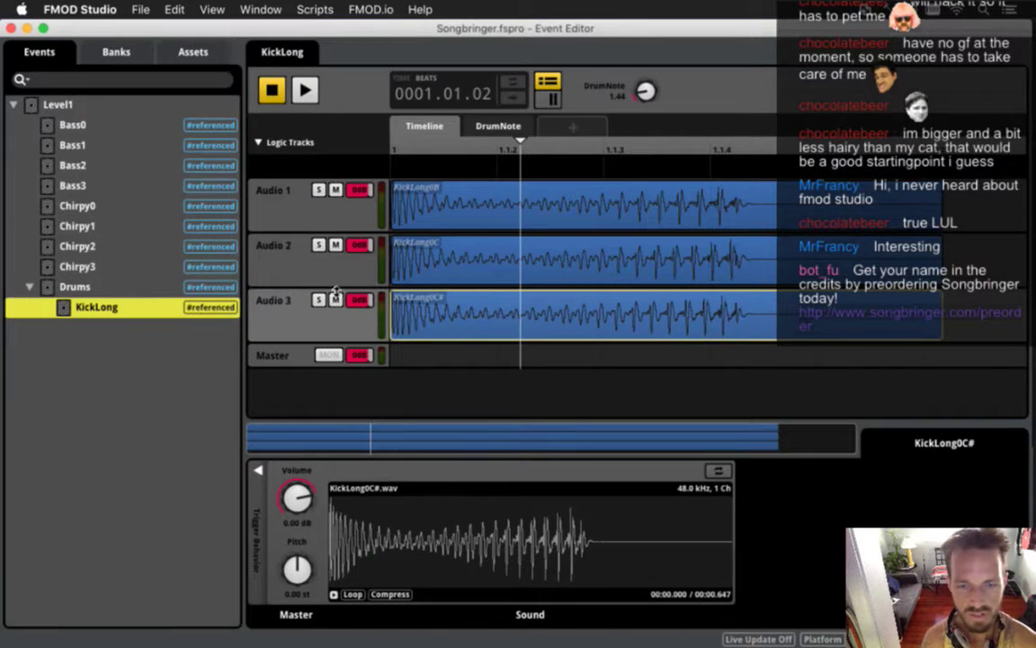
# Step: Check the trigger behavior and delay interval of the KickLong0C#, KickLong0C and KickLong0B clips
pyautogui.click(257, 469)
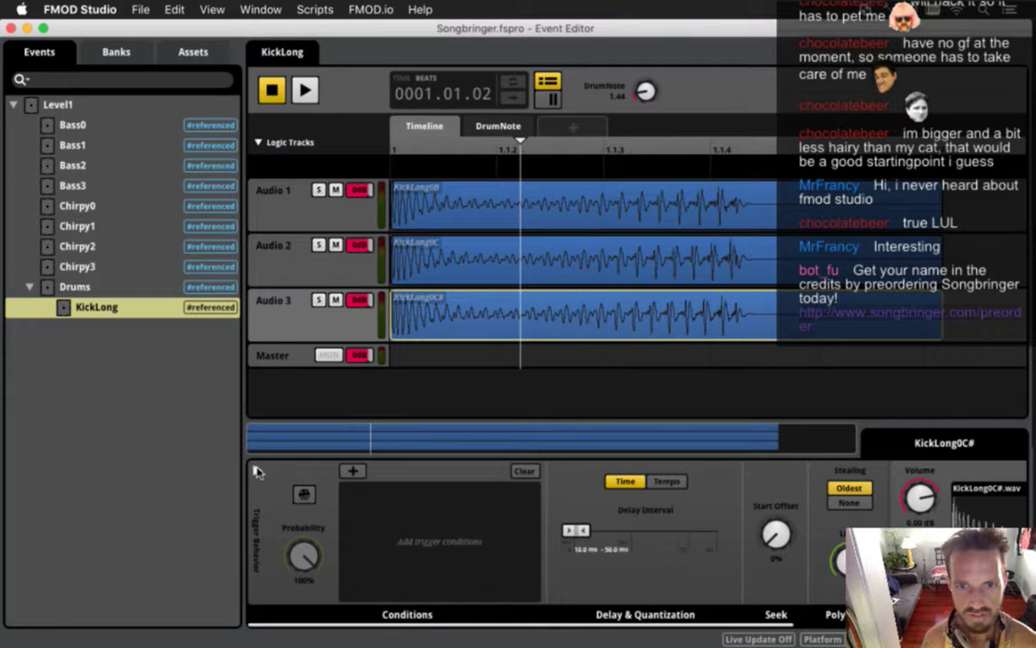
pyautogui.click(393, 244)
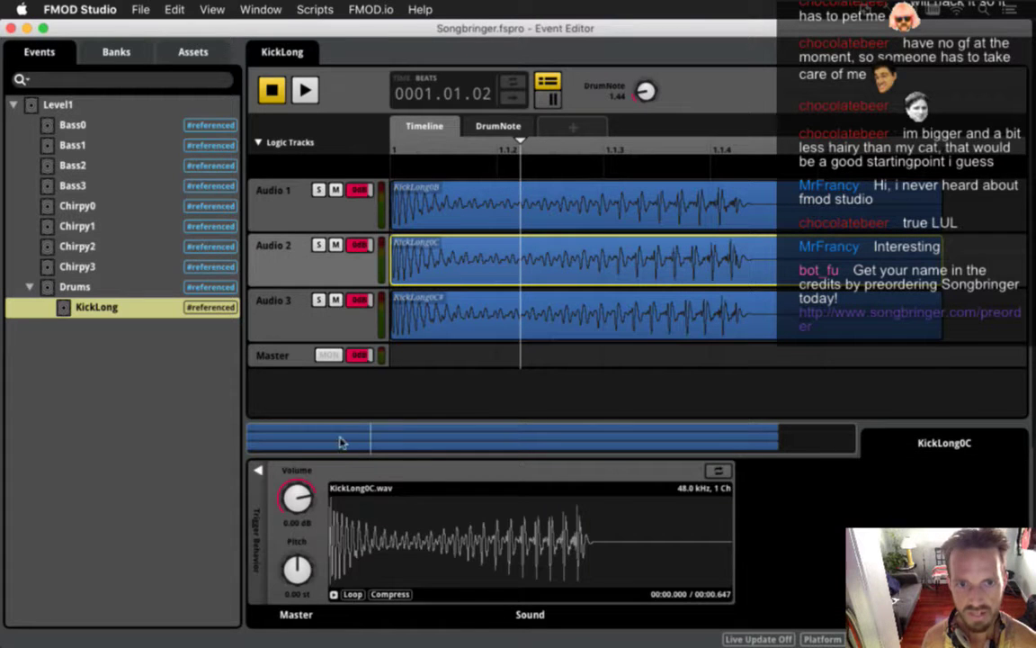
pyautogui.click(257, 469)
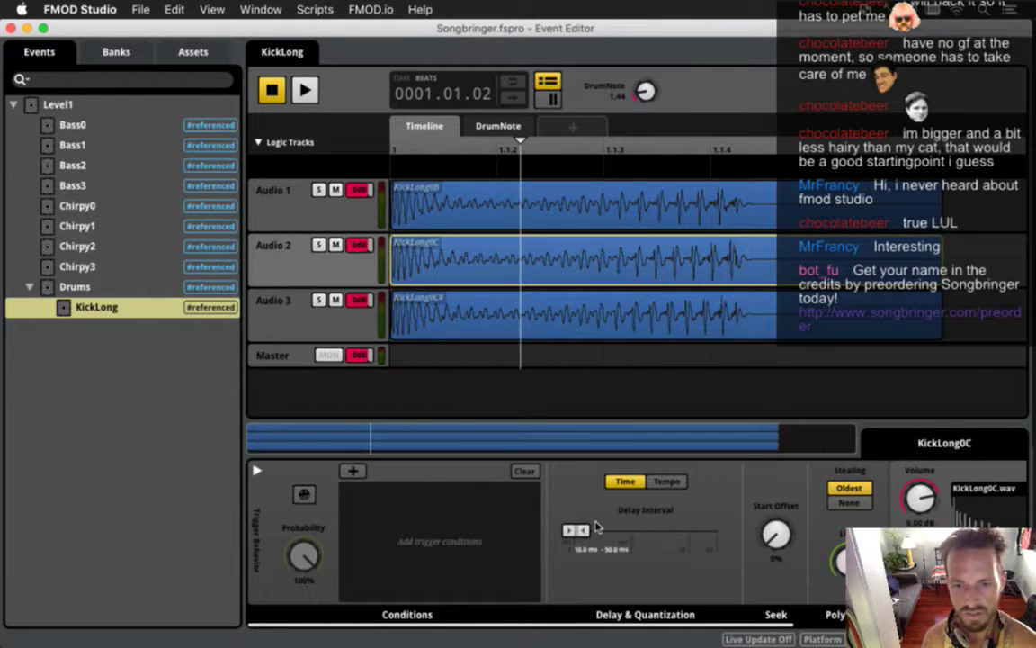
pyautogui.click(416, 198)
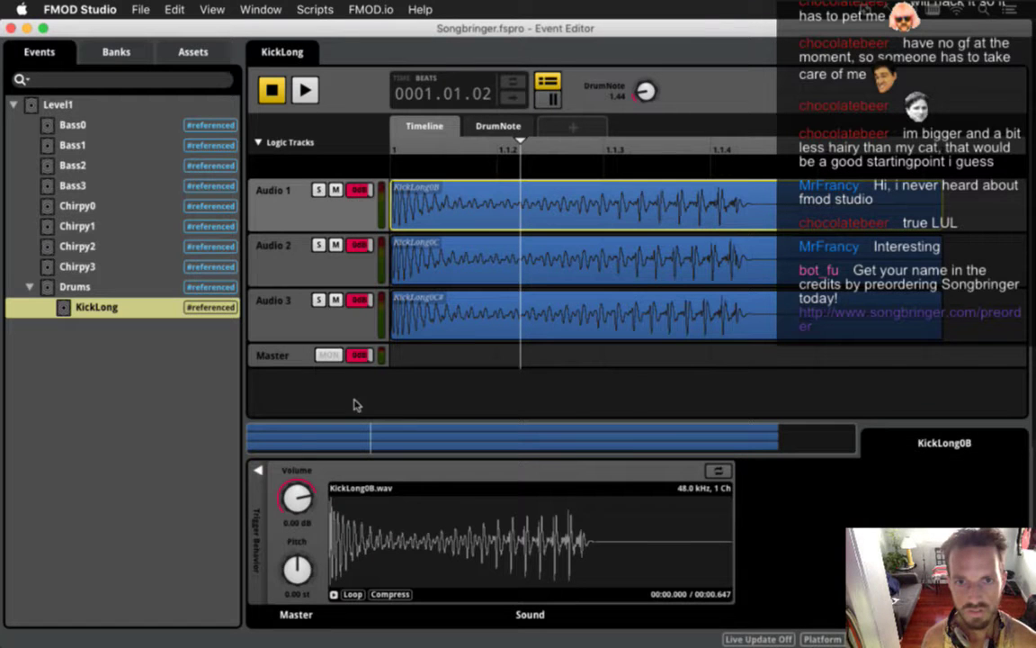
pyautogui.click(258, 471)
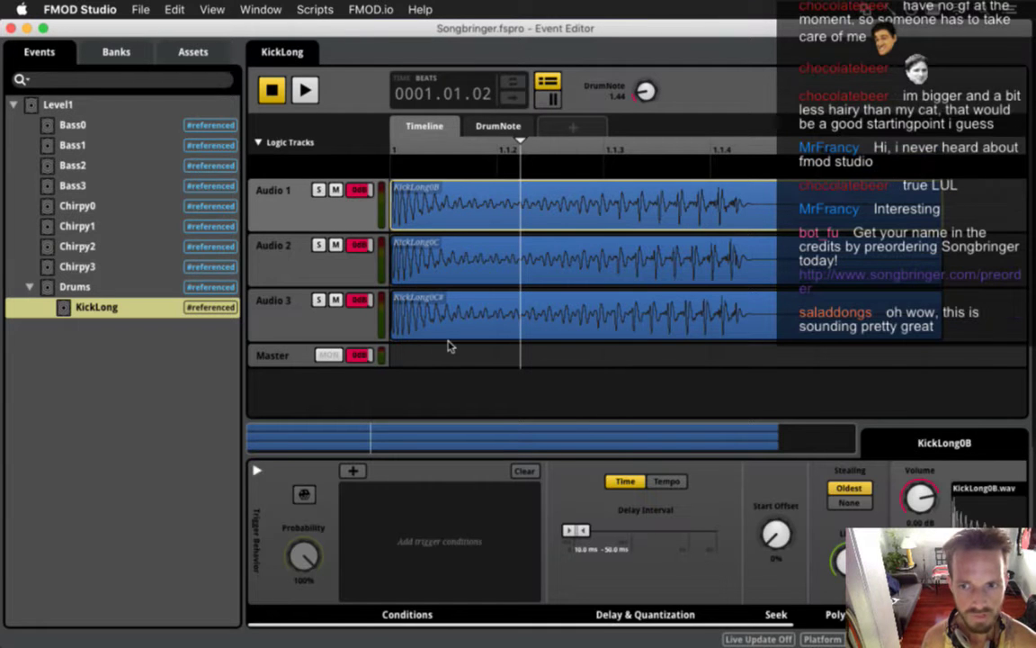
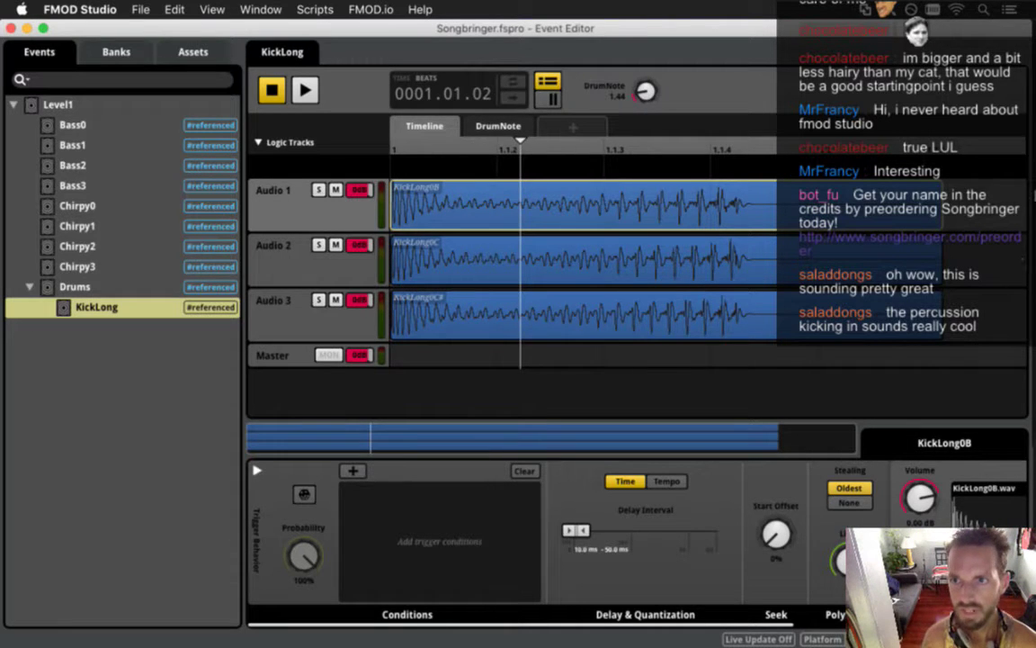
# Step: Add a DrumNote trigger condition to the KickLong0B clip and set its range to 0.00–2.50
pyautogui.moveTo(1034, 193)
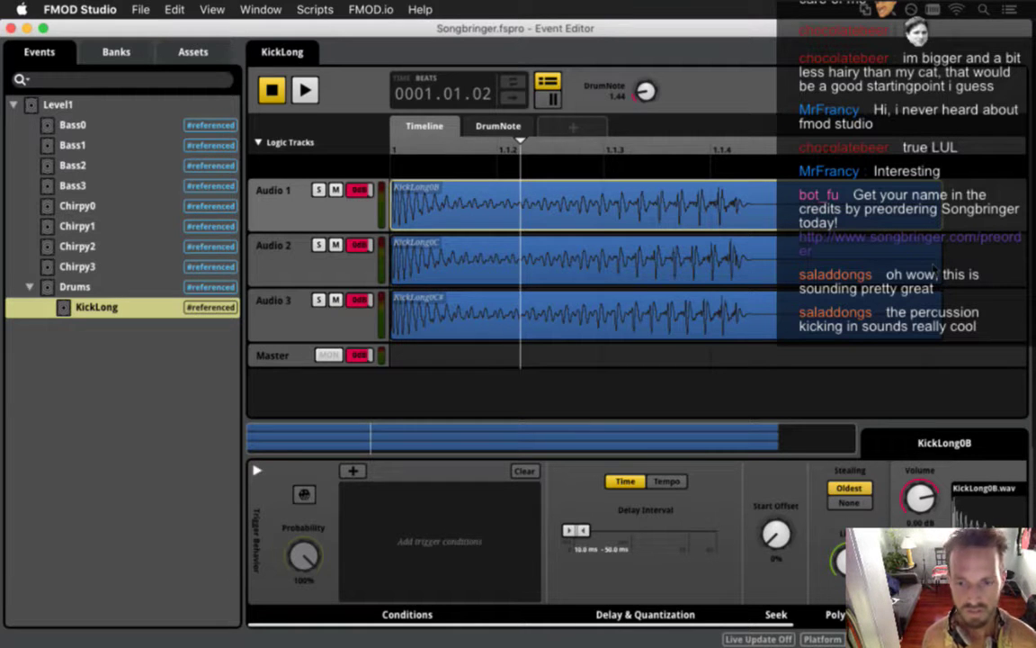
pyautogui.click(411, 150)
pyautogui.click(429, 226)
pyautogui.click(353, 470)
pyautogui.moveTo(450, 489)
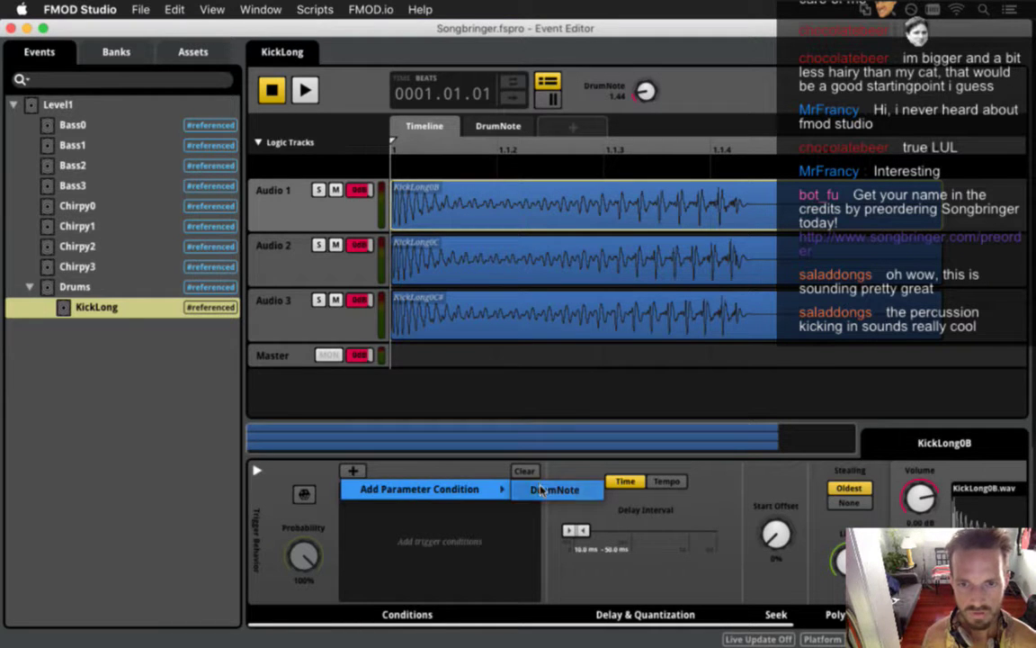
pyautogui.click(544, 489)
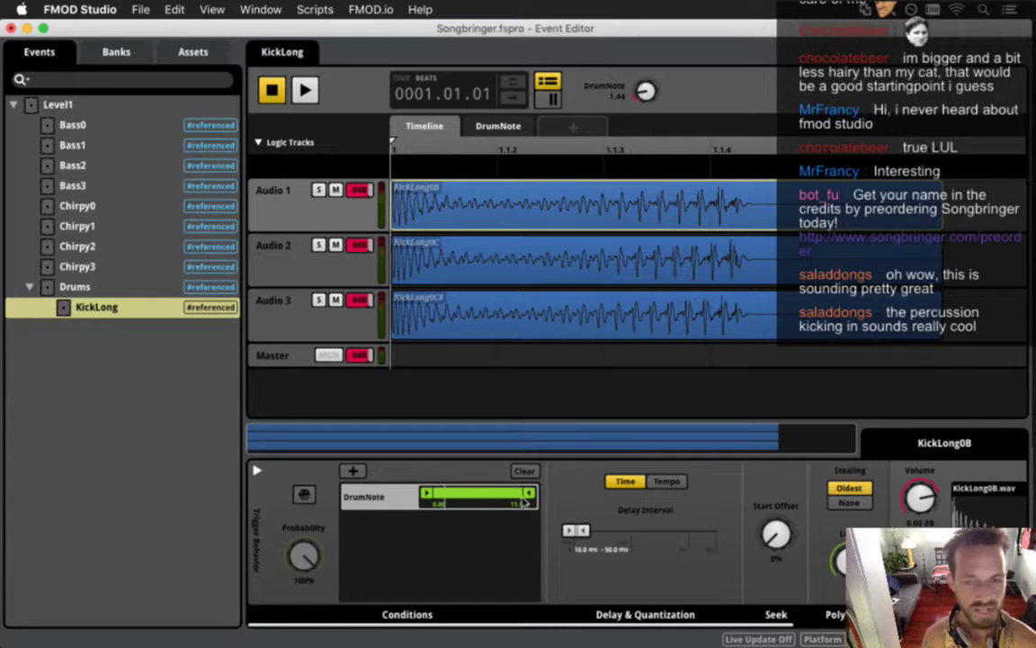
pyautogui.moveTo(529, 493); pyautogui.dragTo(461, 493)
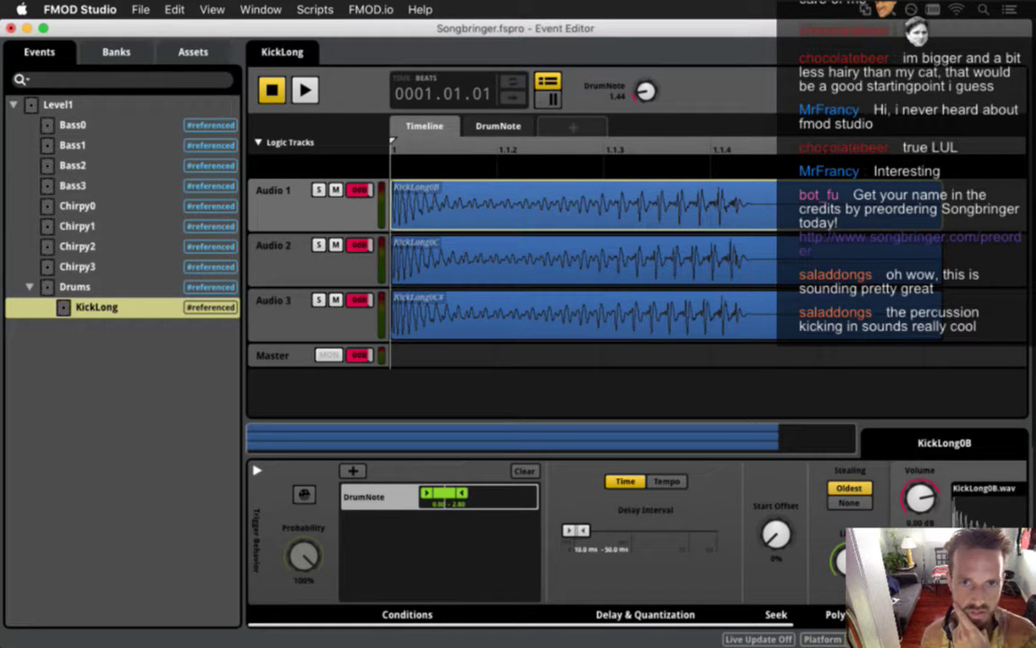
pyautogui.moveTo(462, 493); pyautogui.dragTo(452, 493)
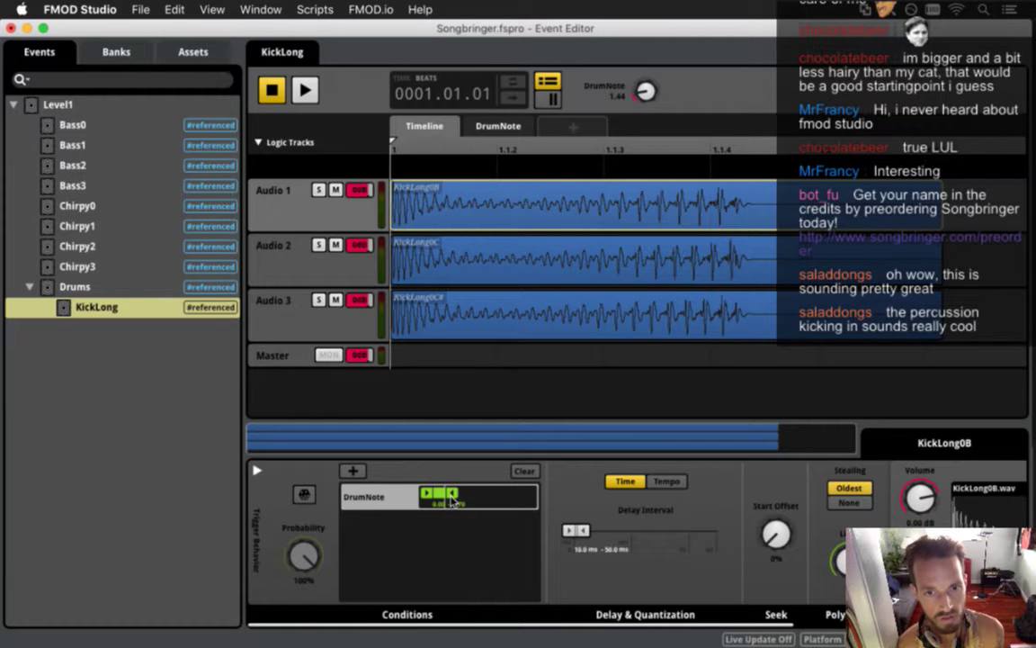
pyautogui.moveTo(453, 496)
pyautogui.mouseDown()
pyautogui.moveTo(466, 495)
pyautogui.moveTo(458, 492)
pyautogui.mouseUp()
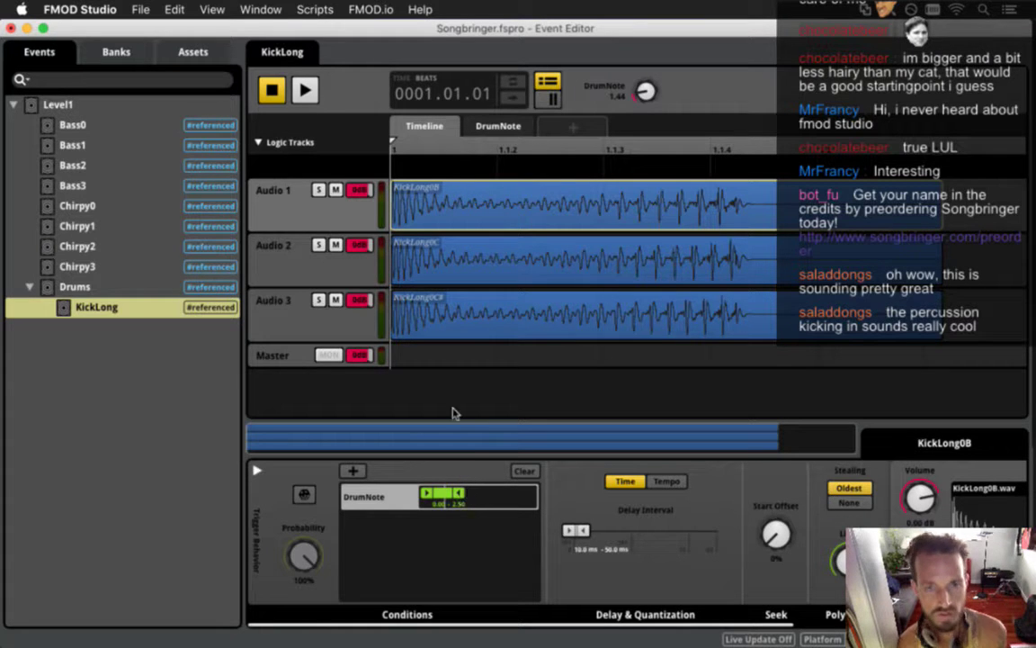
# Step: Add a DrumNote trigger condition to the KickLong0C clip, set its range to 2.60–3.50 and save the project
pyautogui.click(476, 275)
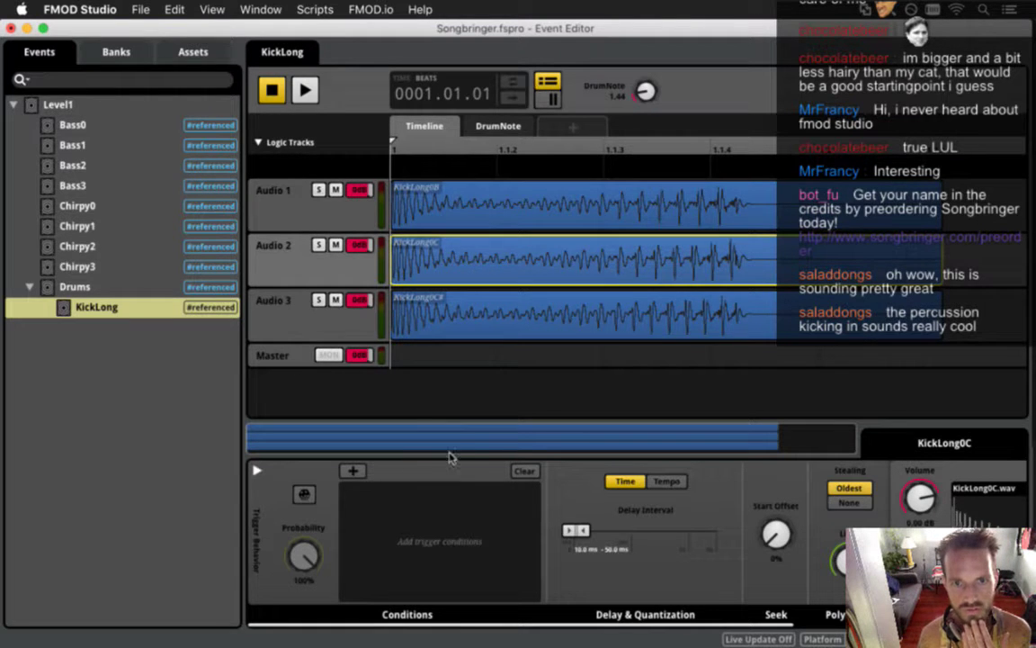
pyautogui.click(352, 470)
pyautogui.moveTo(432, 489)
pyautogui.click(537, 490)
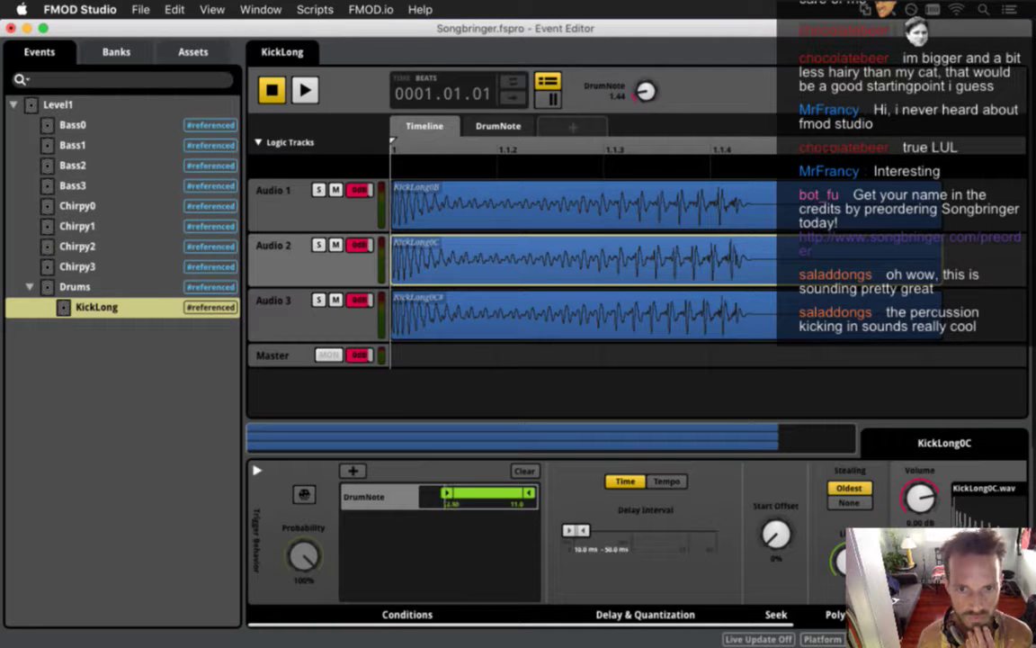
pyautogui.moveTo(530, 493); pyautogui.dragTo(469, 493)
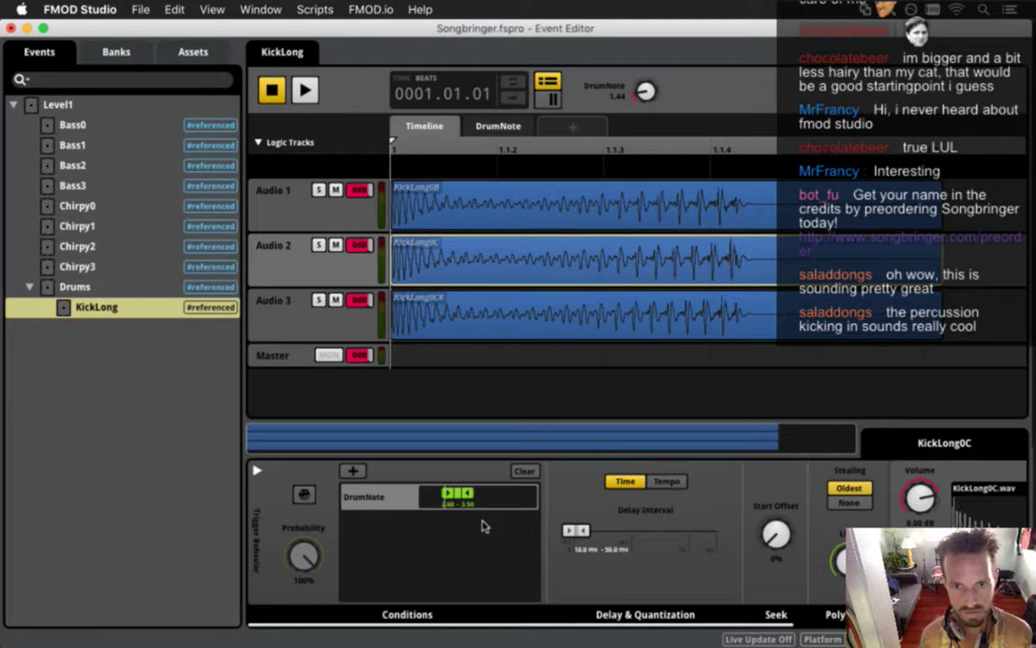
pyautogui.press('super+s')
# Step: Add a DrumNote trigger condition to the KickLong0C# clip with a range of 3.60–11.0 and save the project
pyautogui.click(470, 313)
pyautogui.click(352, 471)
pyautogui.moveTo(462, 495)
pyautogui.click(558, 489)
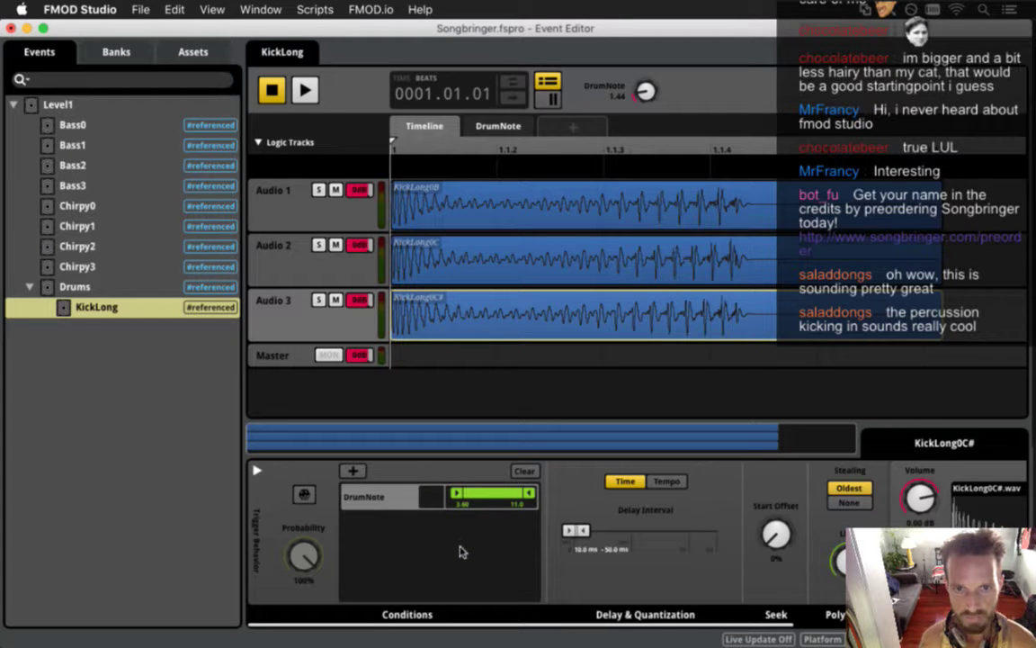
pyautogui.press('super+s')
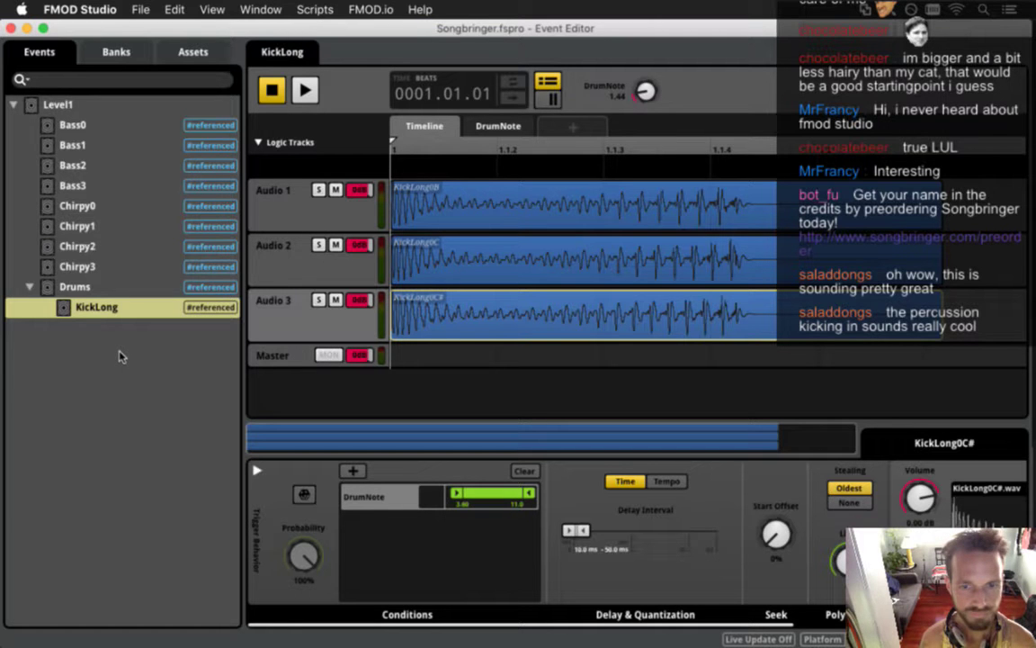
# Step: In the Drums event, replace the KickLong0C clip at the Kick track's start with the nested KickLong event, shorten it and save
pyautogui.click(79, 286)
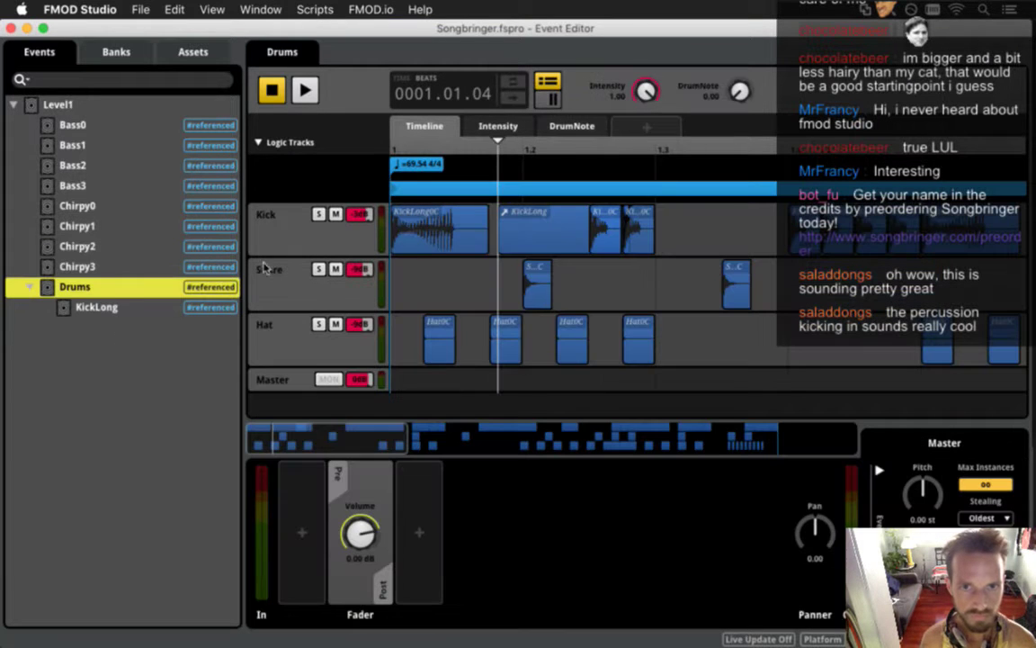
pyautogui.moveTo(407, 241); pyautogui.dragTo(407, 297)
pyautogui.moveTo(517, 220); pyautogui.dragTo(413, 240)
pyautogui.moveTo(517, 243); pyautogui.dragTo(463, 252)
pyautogui.click(466, 294)
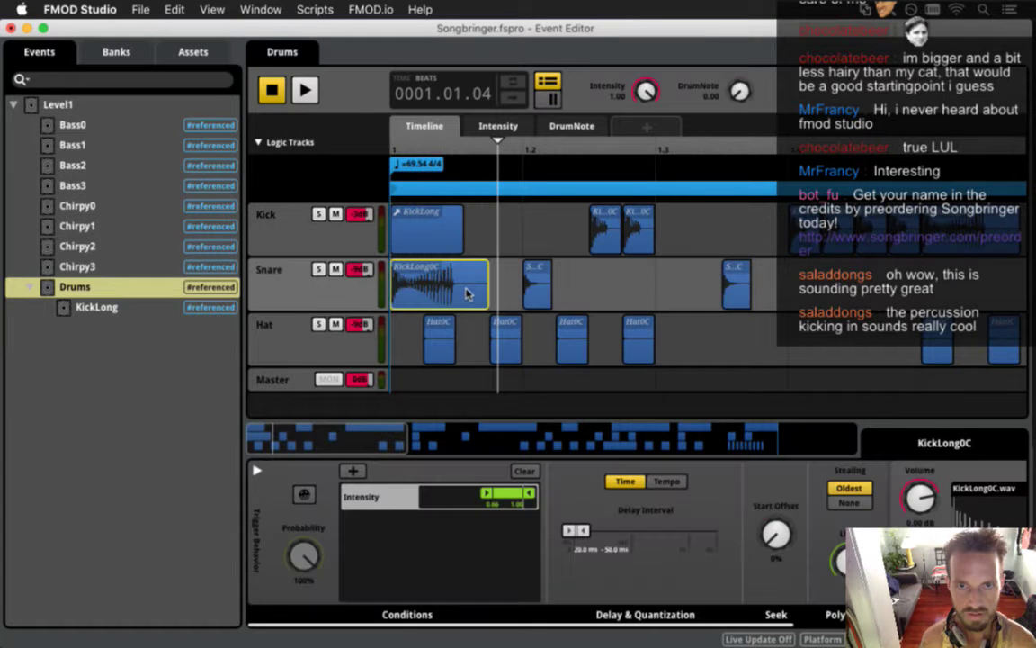
pyautogui.press('Delete')
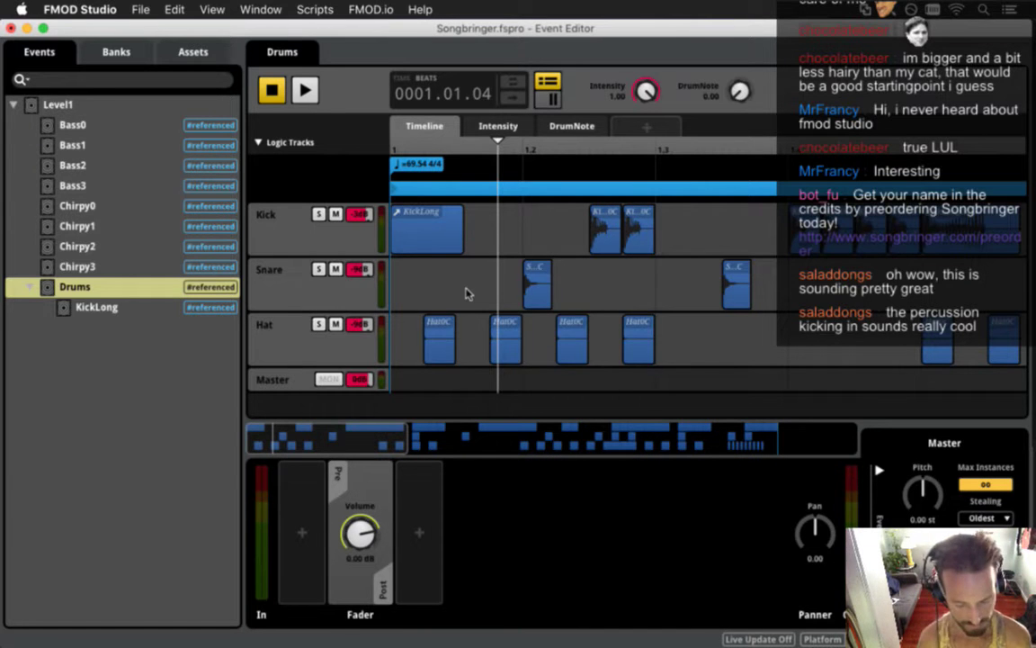
pyautogui.press('super+s')
# Step: Play back the Drums event briefly and check the trigger behavior of the first KickShort0C clip on the Kick track
pyautogui.press('space')
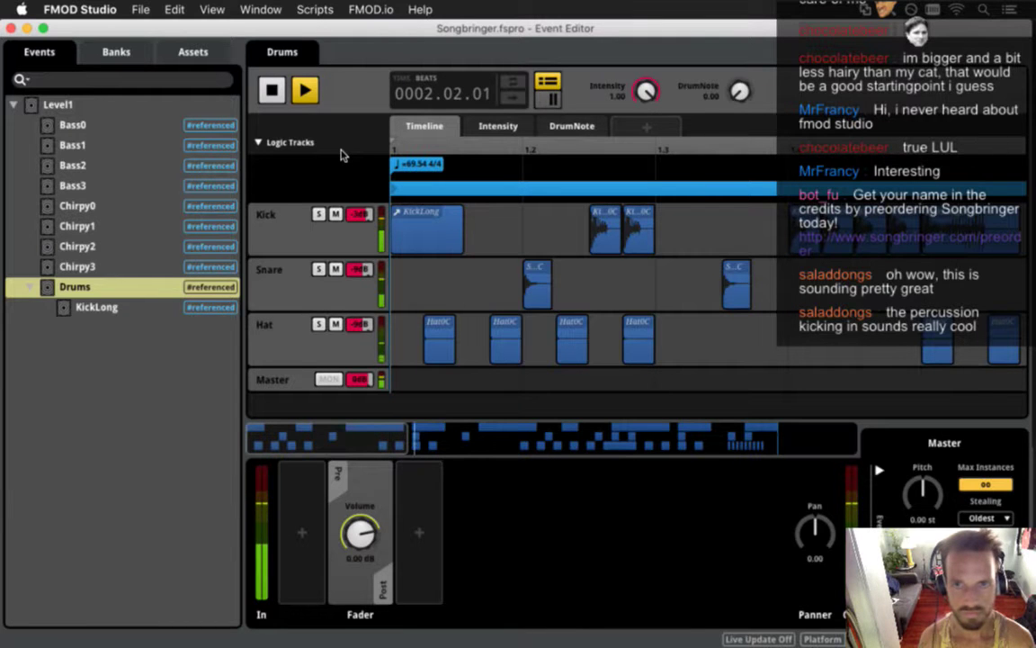
pyautogui.press('space')
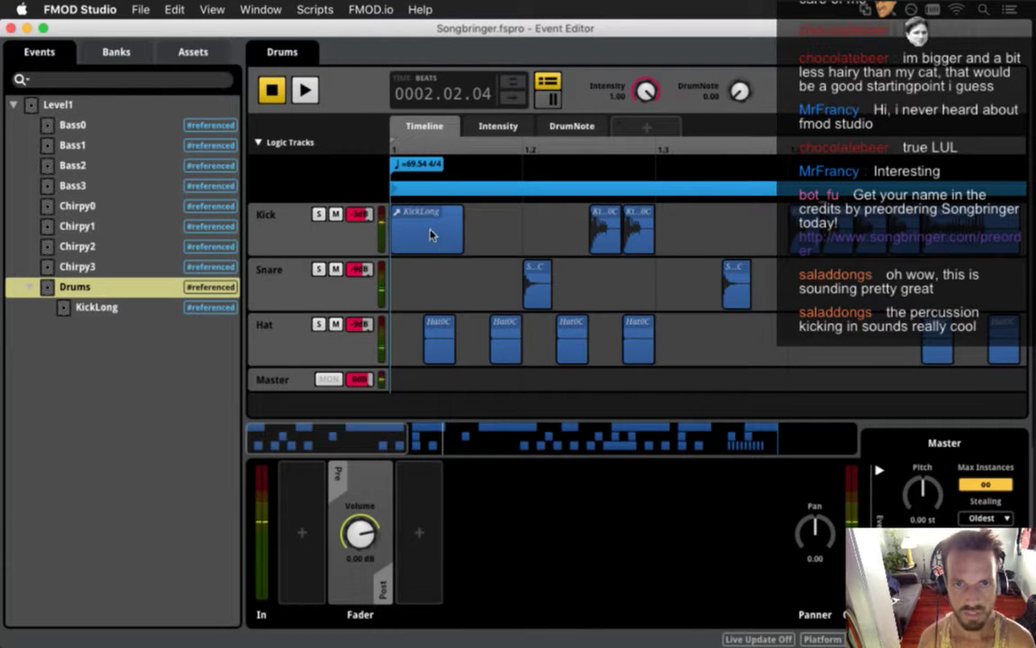
pyautogui.click(602, 236)
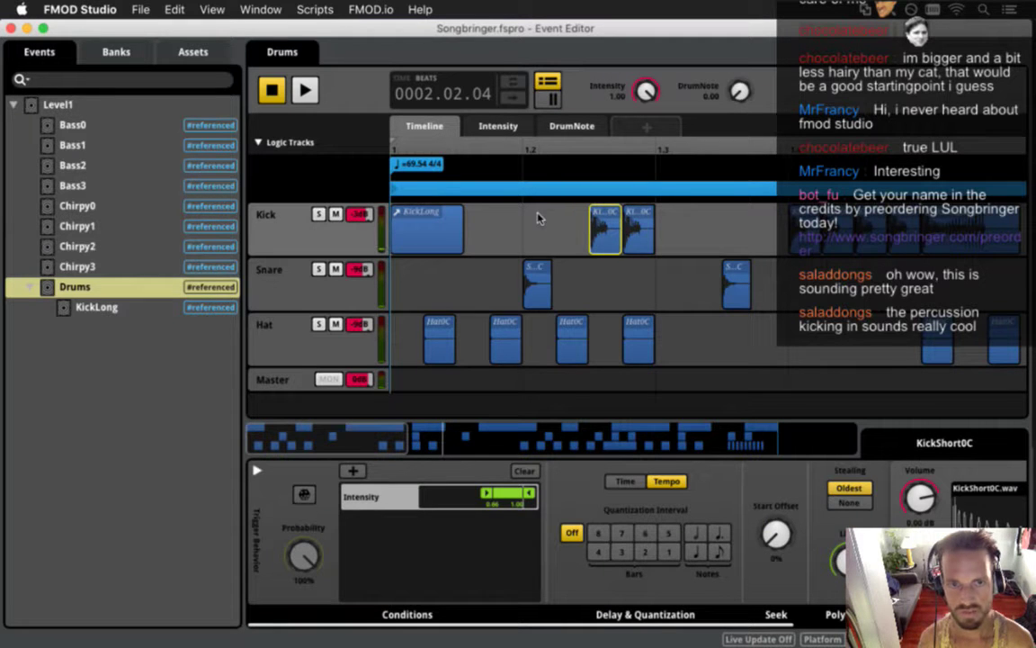
# Step: Add an event sound to the Kick track between the KickLong and KickShort clips and name the nested event KickShort
pyautogui.click(513, 225)
pyautogui.rightClick(512, 223)
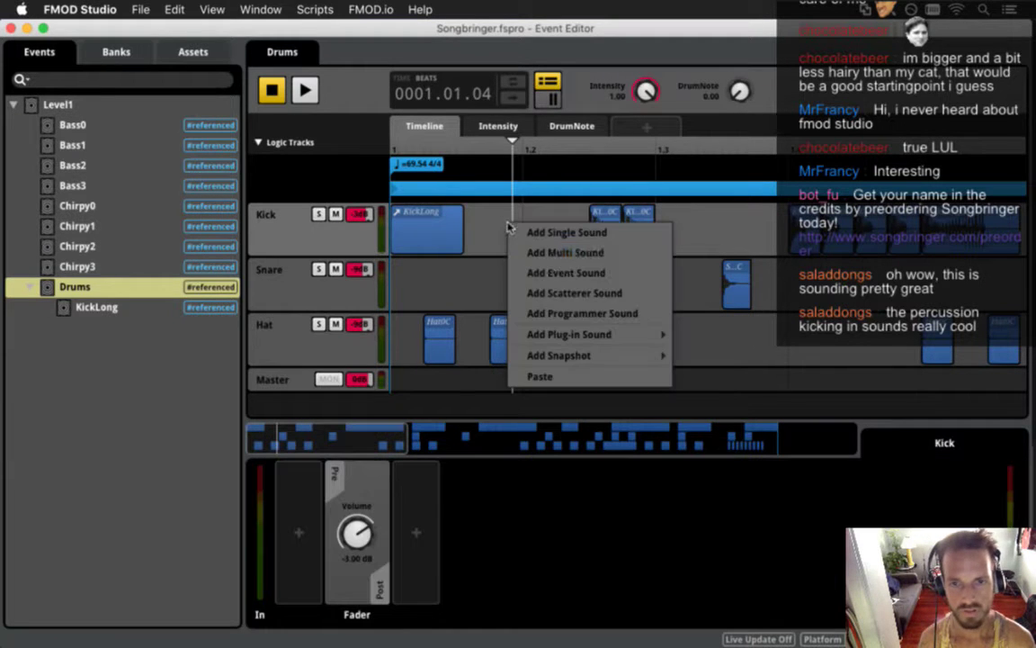
pyautogui.click(560, 276)
pyautogui.moveTo(533, 228); pyautogui.dragTo(512, 230)
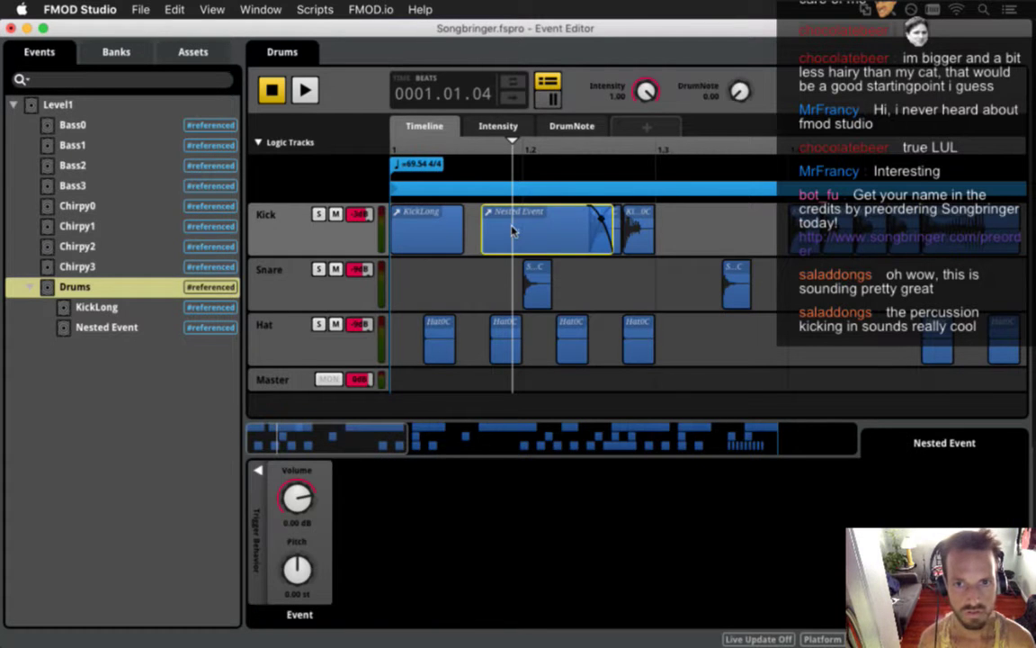
pyautogui.doubleClick(108, 327)
pyautogui.write('KickShort')
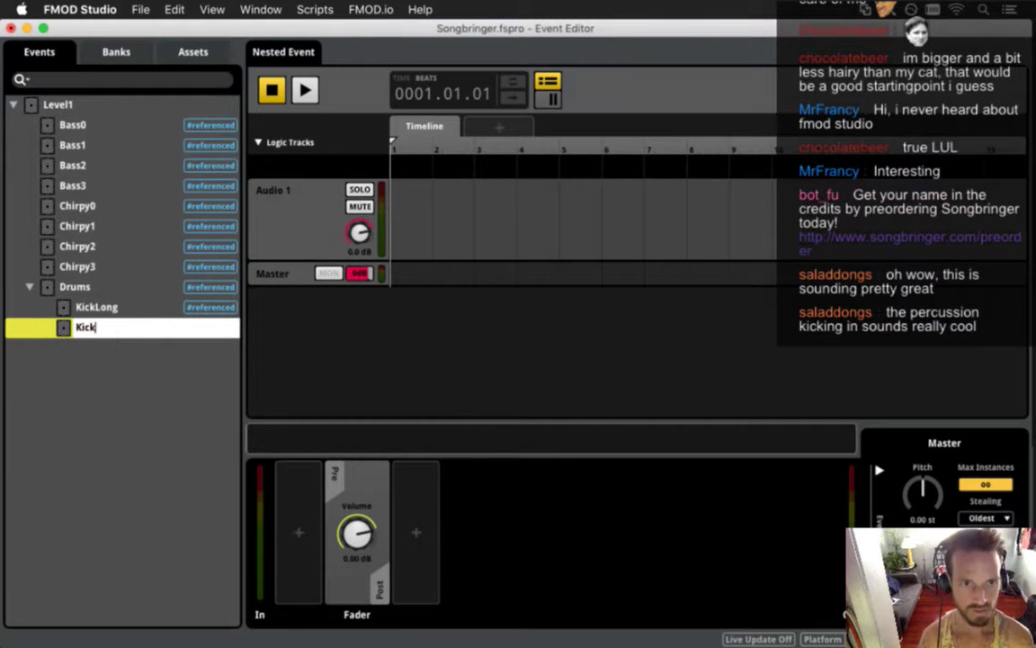
pyautogui.press('Return')
# Step: Add a parameter named DrumNote with a range of 0 to 11 to the KickShort event
pyautogui.click(497, 126)
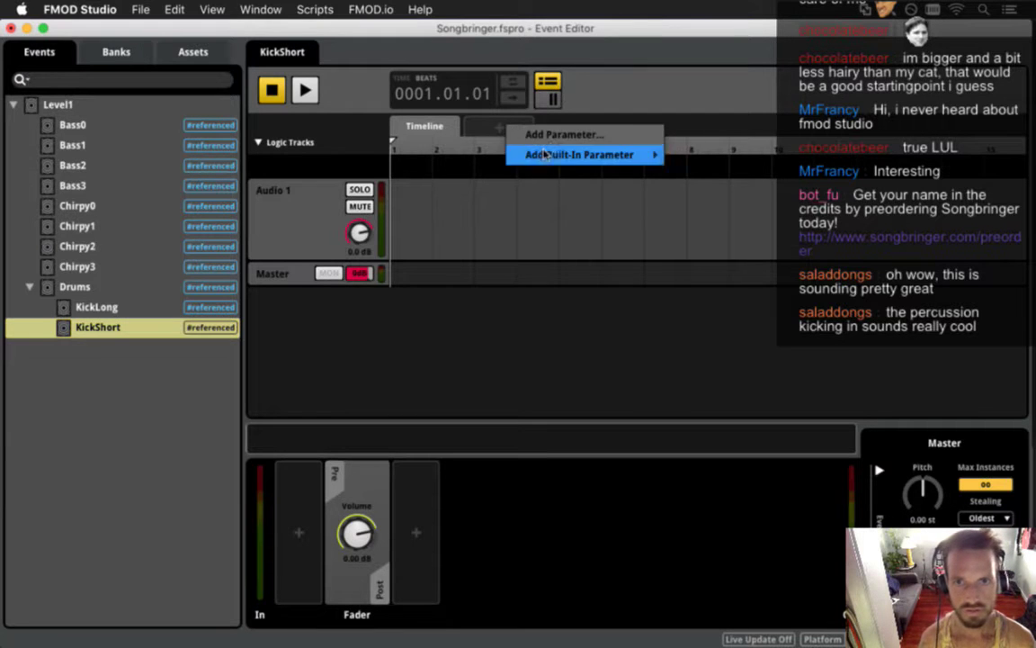
pyautogui.click(565, 136)
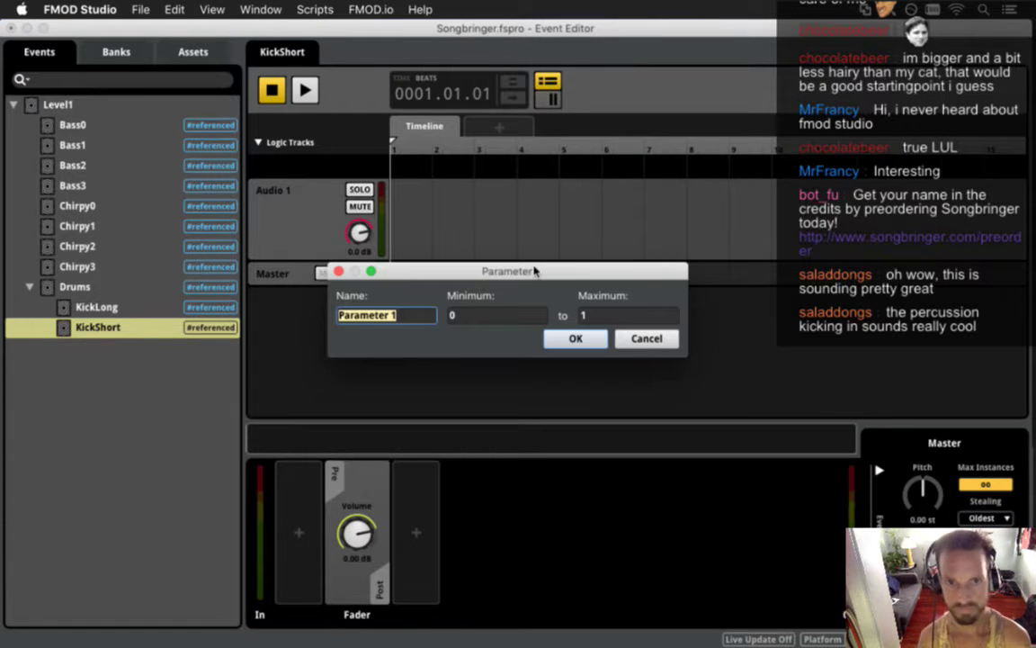
pyautogui.write('DrumNote')
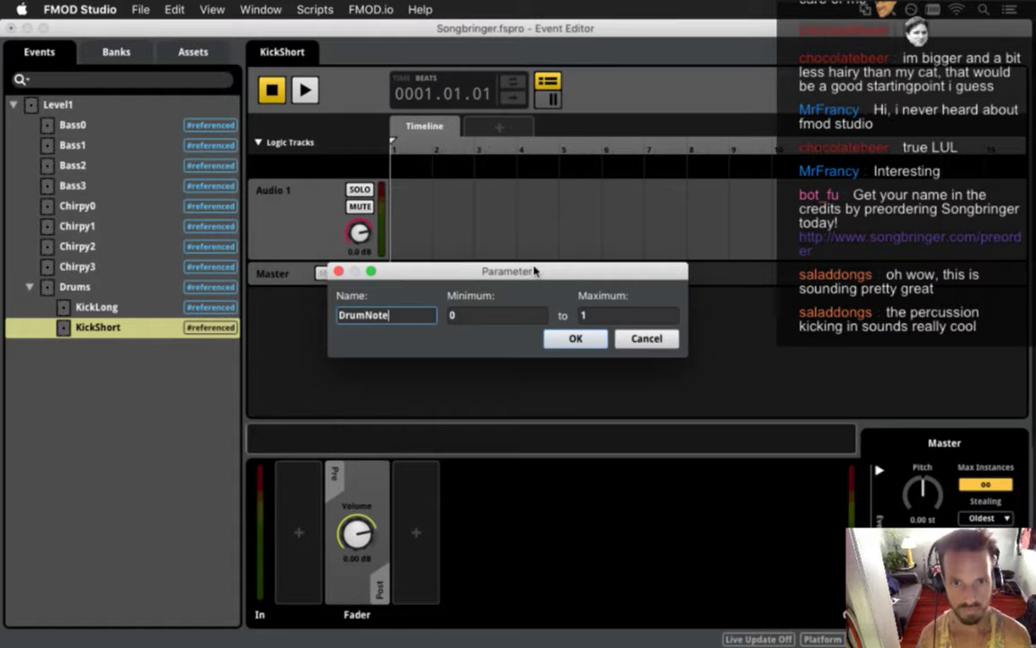
pyautogui.moveTo(604, 316); pyautogui.dragTo(557, 316)
pyautogui.write('11')
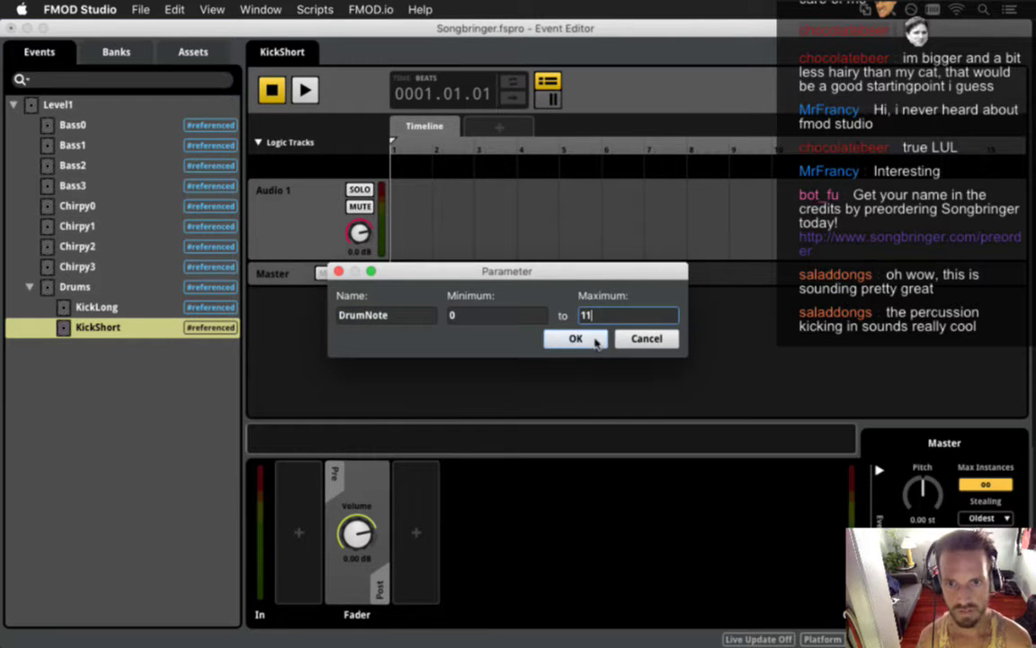
pyautogui.click(593, 340)
# Step: Add two more audio tracks to the KickShort event's timeline
pyautogui.click(398, 130)
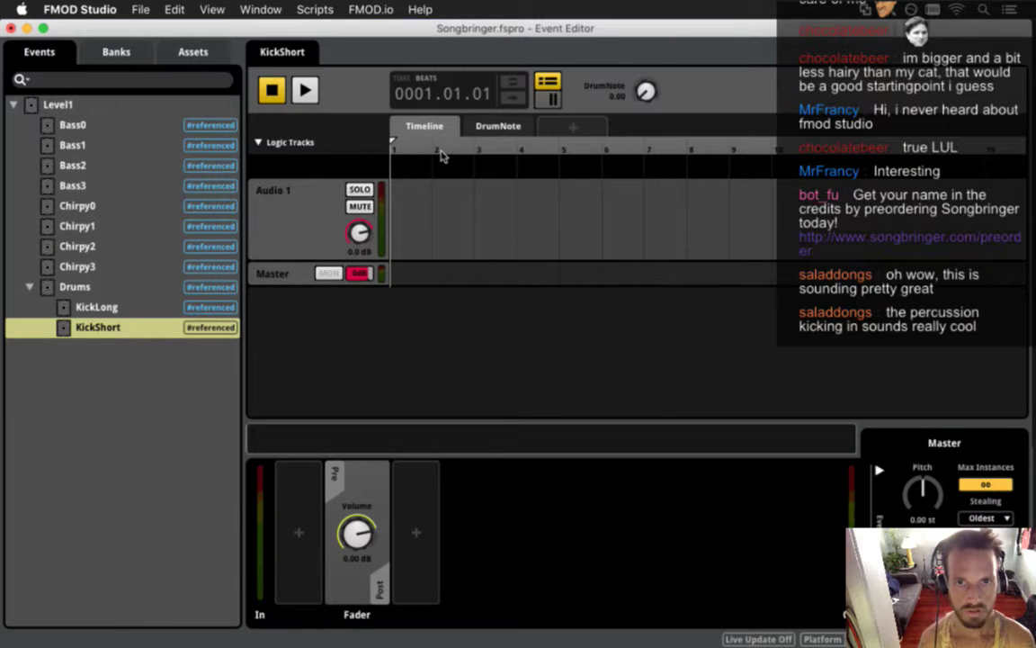
pyautogui.click(283, 191)
pyautogui.rightClick(286, 194)
pyautogui.click(324, 206)
pyautogui.rightClick(297, 286)
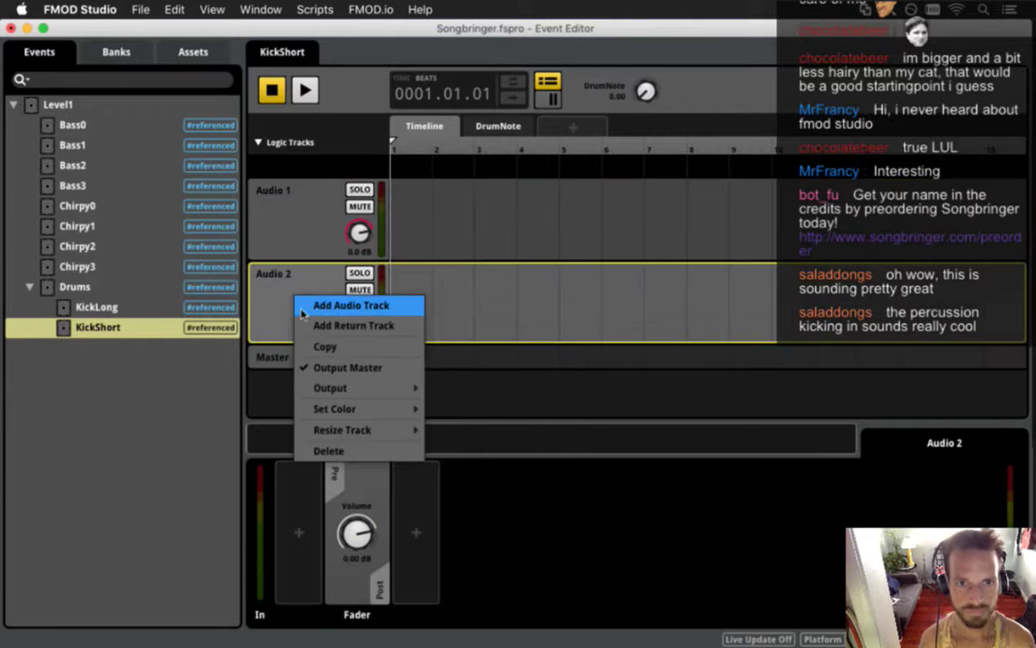
pyautogui.click(304, 304)
pyautogui.click(301, 250)
pyautogui.click(287, 377)
# Step: Resize all three KickShort audio tracks to a smaller height
pyautogui.click(305, 245)
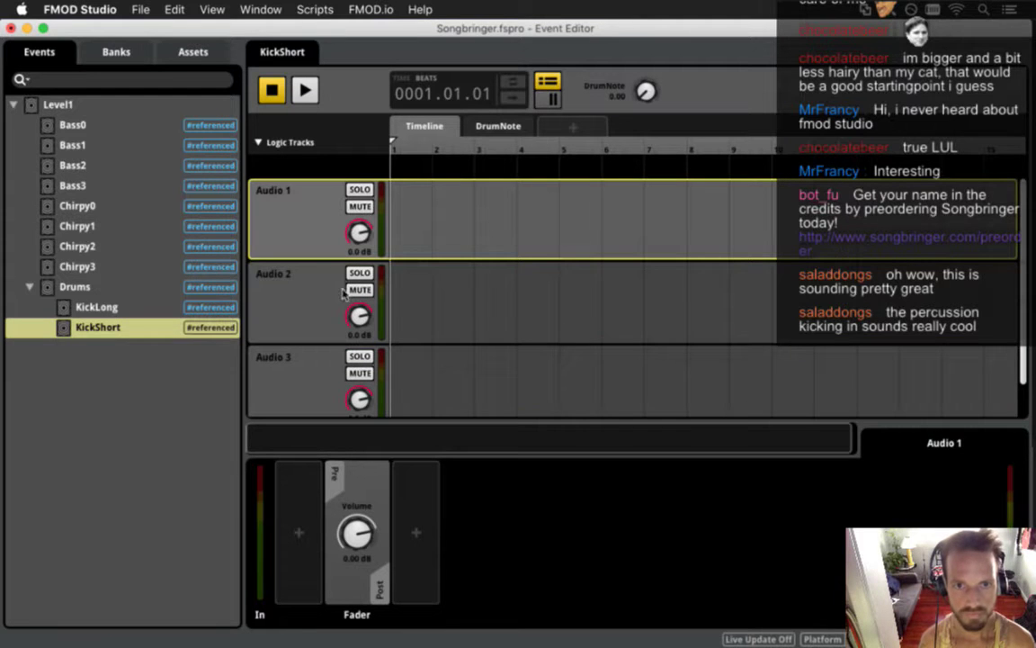
pyautogui.keyDown('shift'); pyautogui.click(310, 374); pyautogui.keyUp('shift')
pyautogui.rightClick(313, 393)
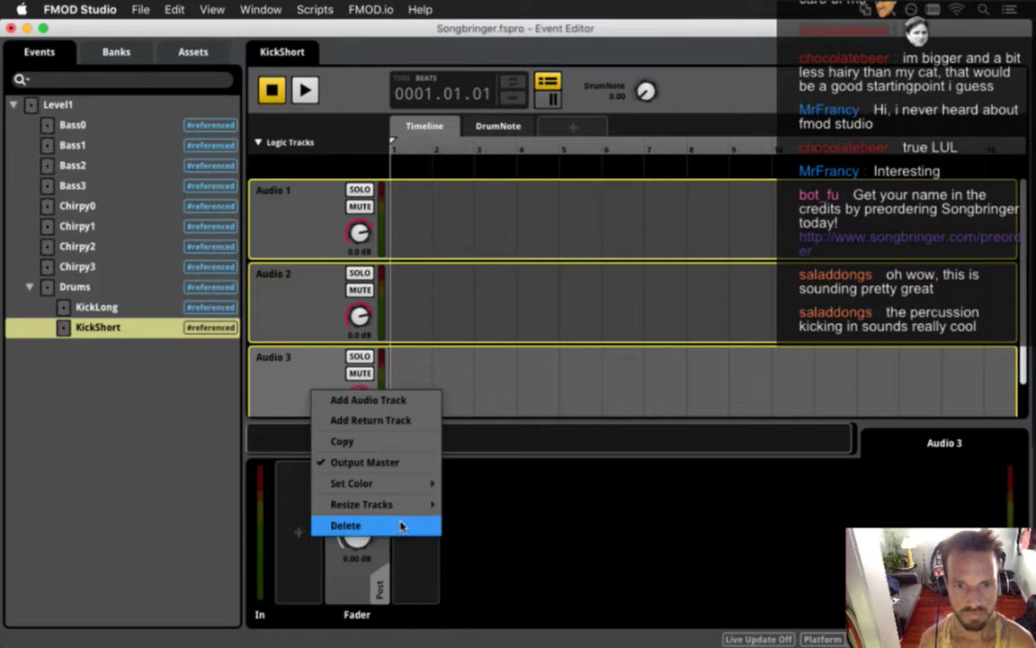
pyautogui.click(480, 526)
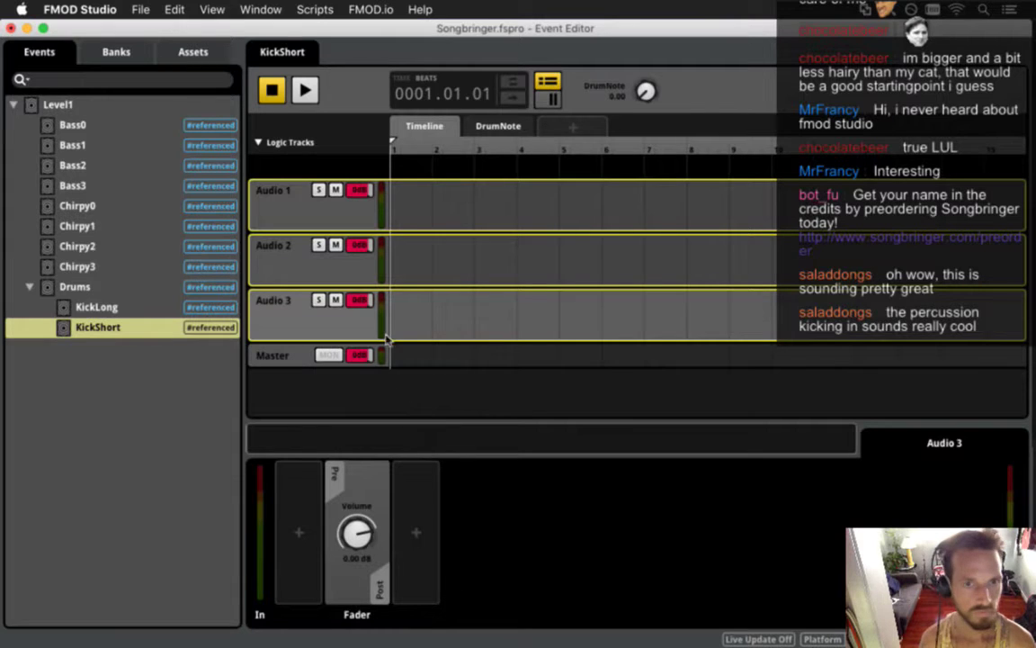
pyautogui.click(382, 396)
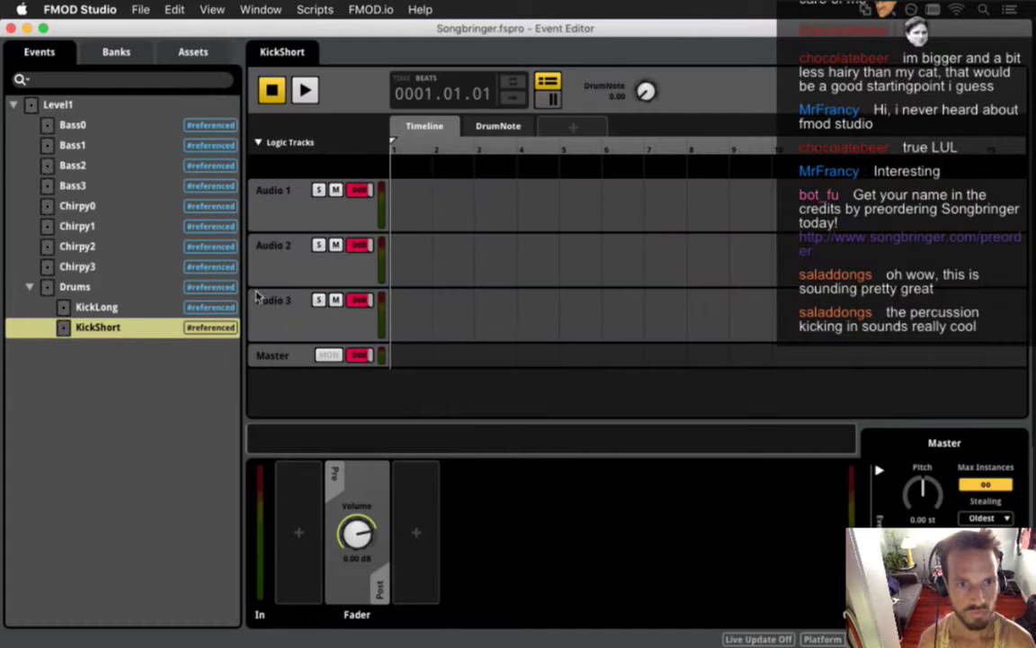
# Step: Place the KickShort0B, KickShort0C and KickShort0C# samples on the Audio 1, Audio 2 and Audio 3 tracks
pyautogui.click(191, 52)
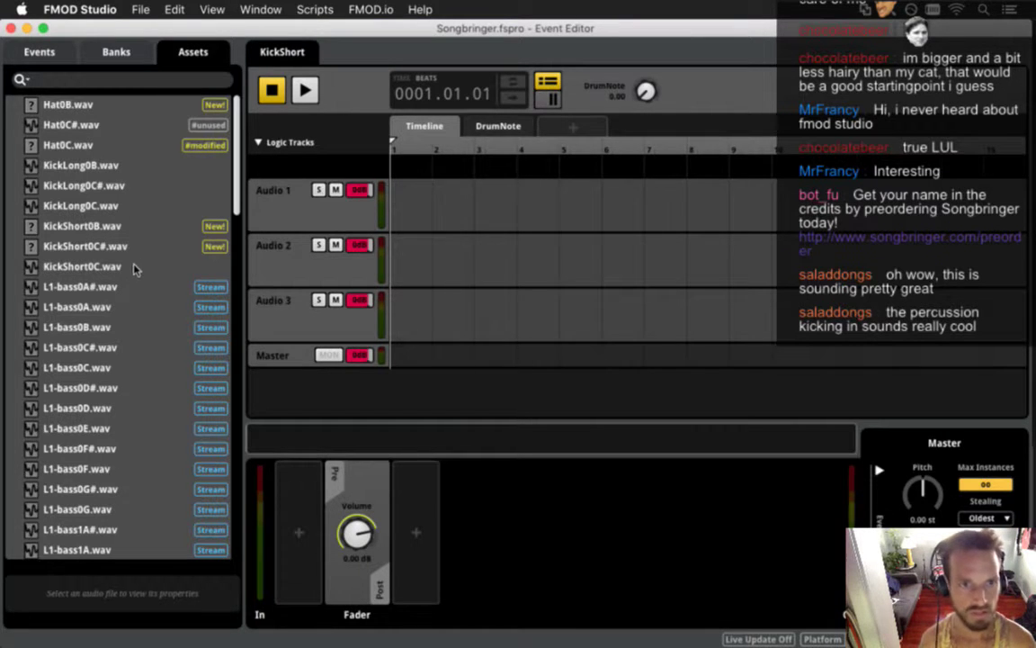
pyautogui.moveTo(73, 207); pyautogui.dragTo(404, 212)
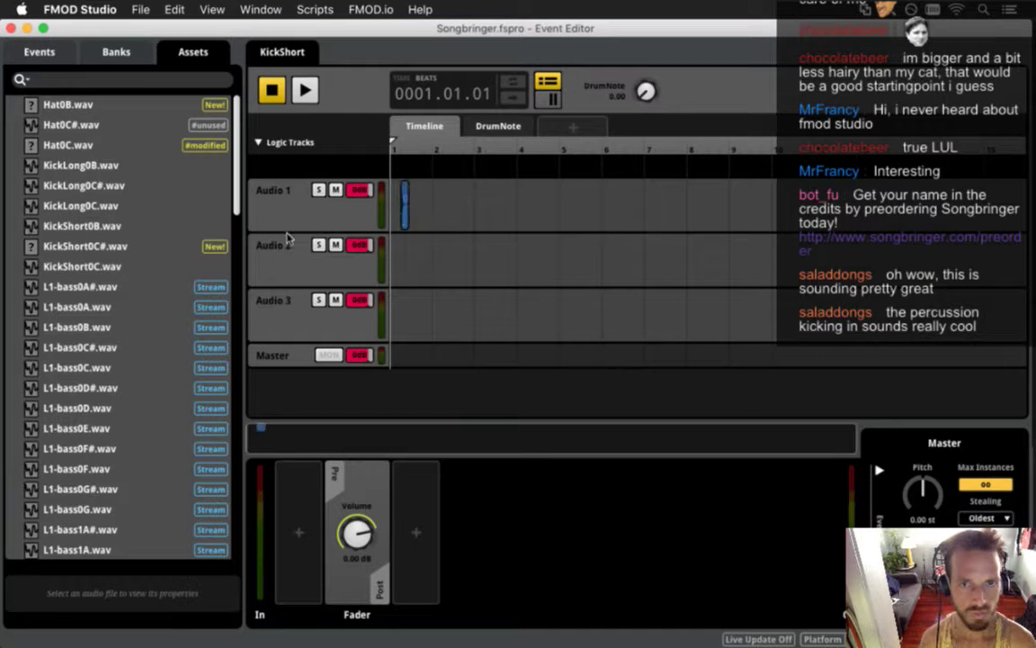
pyautogui.moveTo(75, 243); pyautogui.dragTo(404, 251)
pyautogui.moveTo(86, 226); pyautogui.dragTo(397, 306)
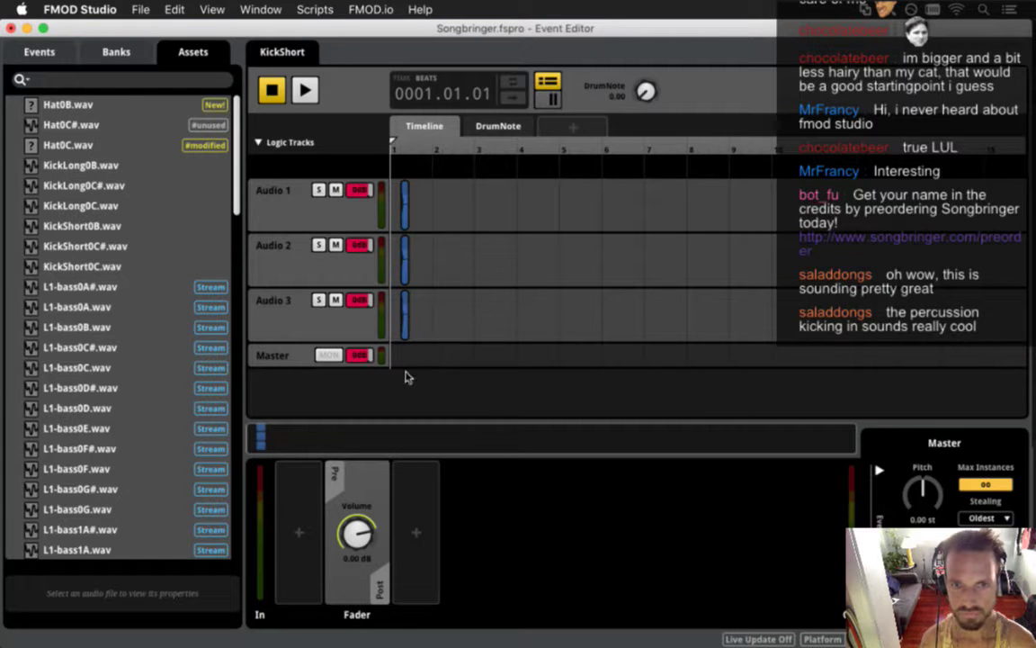
# Step: Move the three KickShort clips to the very start of the timeline
pyautogui.moveTo(854, 446); pyautogui.dragTo(288, 447)
pyautogui.click(611, 207)
pyautogui.moveTo(611, 207); pyautogui.dragTo(487, 212)
pyautogui.moveTo(602, 261); pyautogui.dragTo(429, 261)
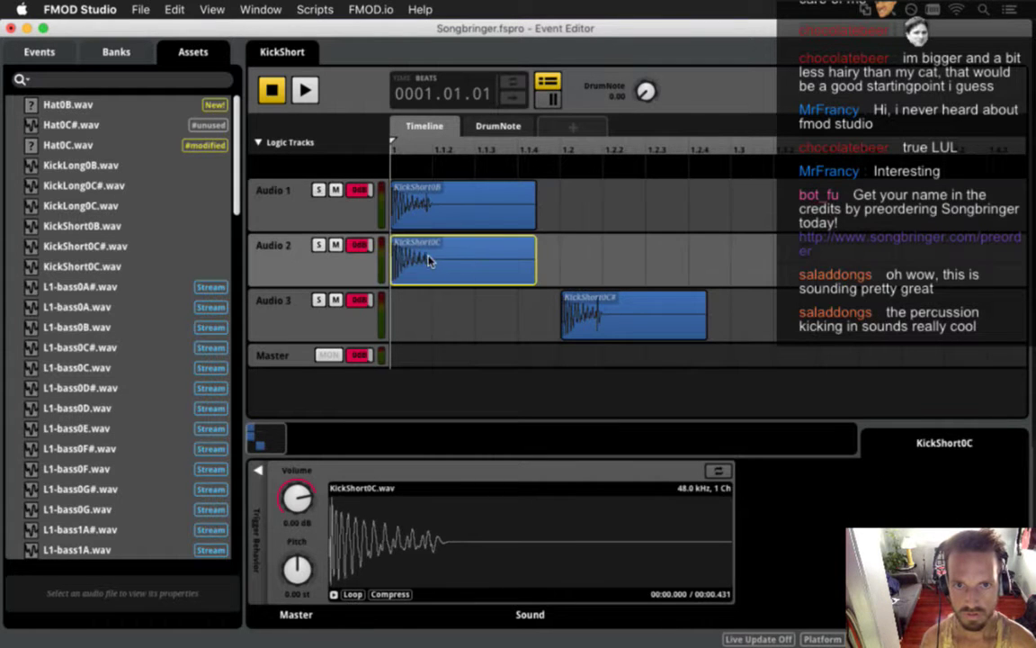
pyautogui.moveTo(565, 296); pyautogui.dragTo(394, 295)
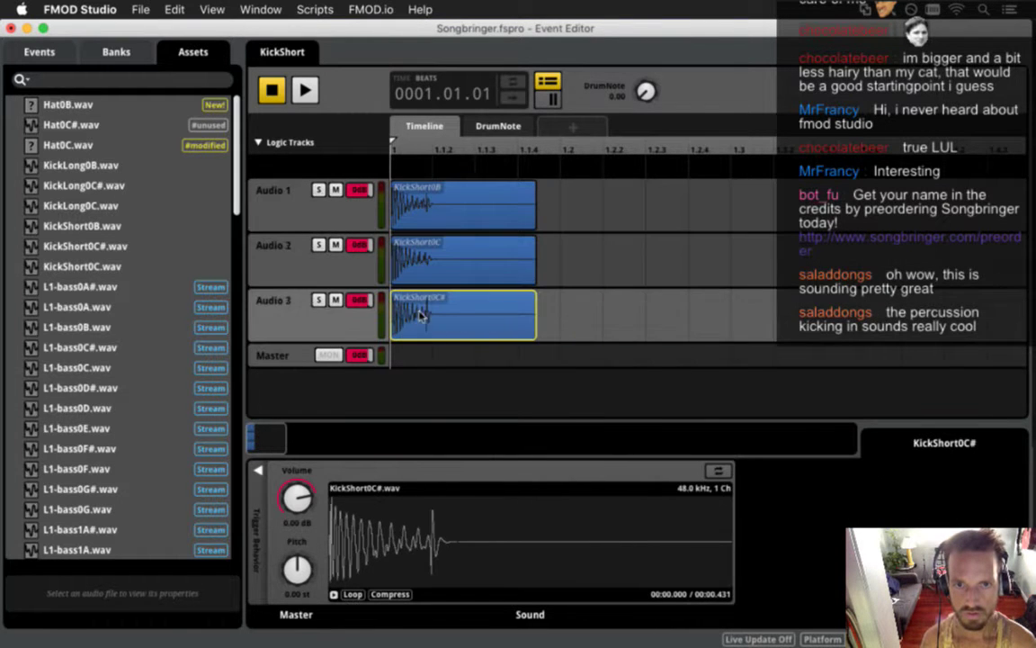
# Step: Give the KickShort0B clip on Audio 1 a time-based trigger delay interval of 10 to 50 ms
pyautogui.click(259, 472)
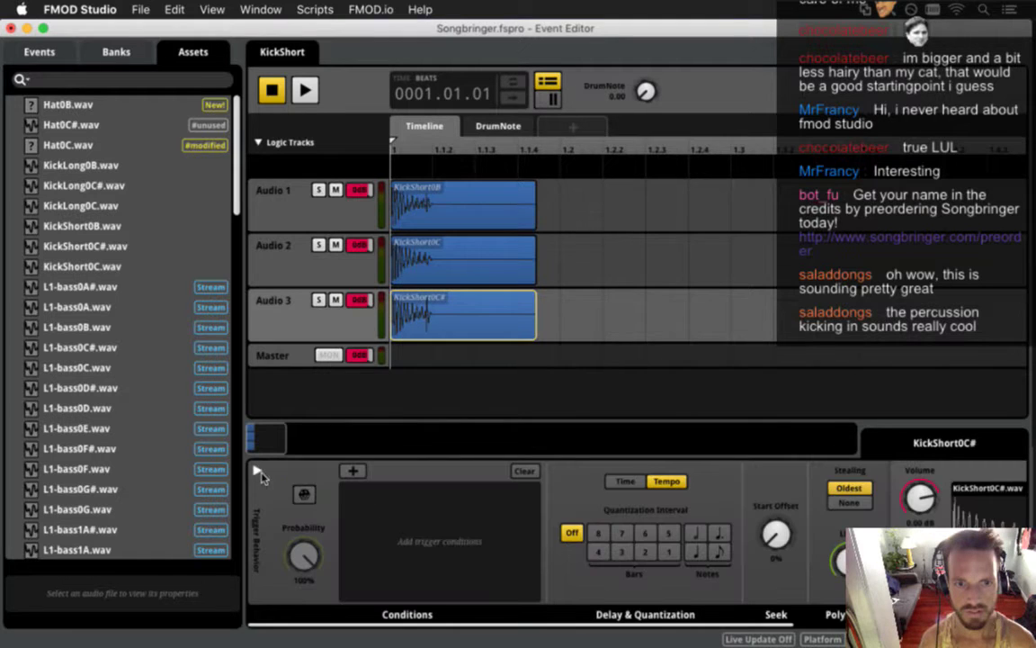
pyautogui.click(430, 190)
pyautogui.click(259, 471)
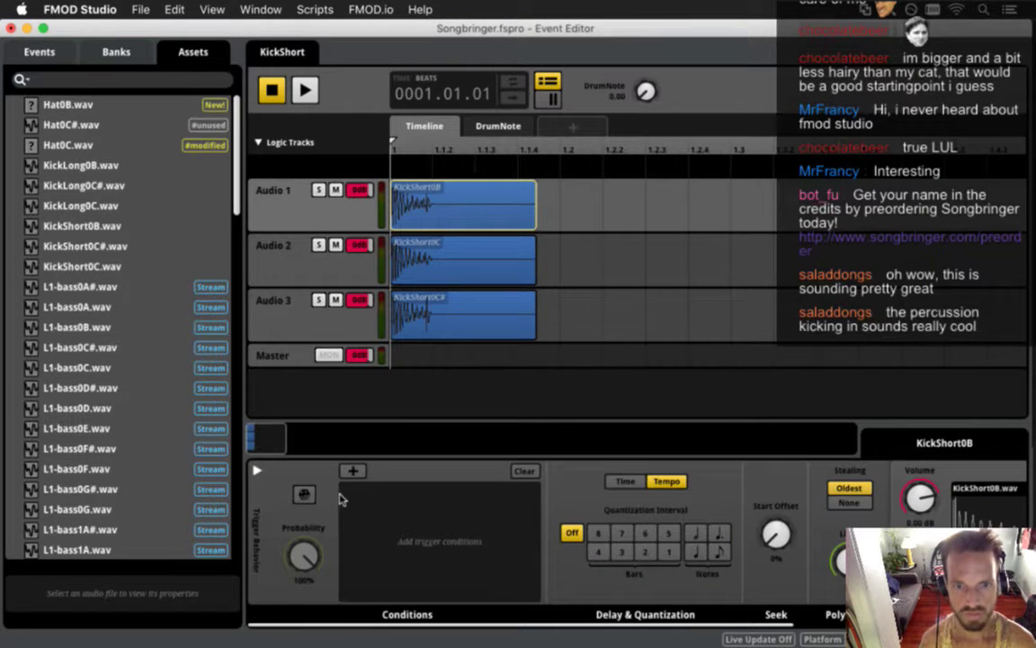
pyautogui.click(625, 481)
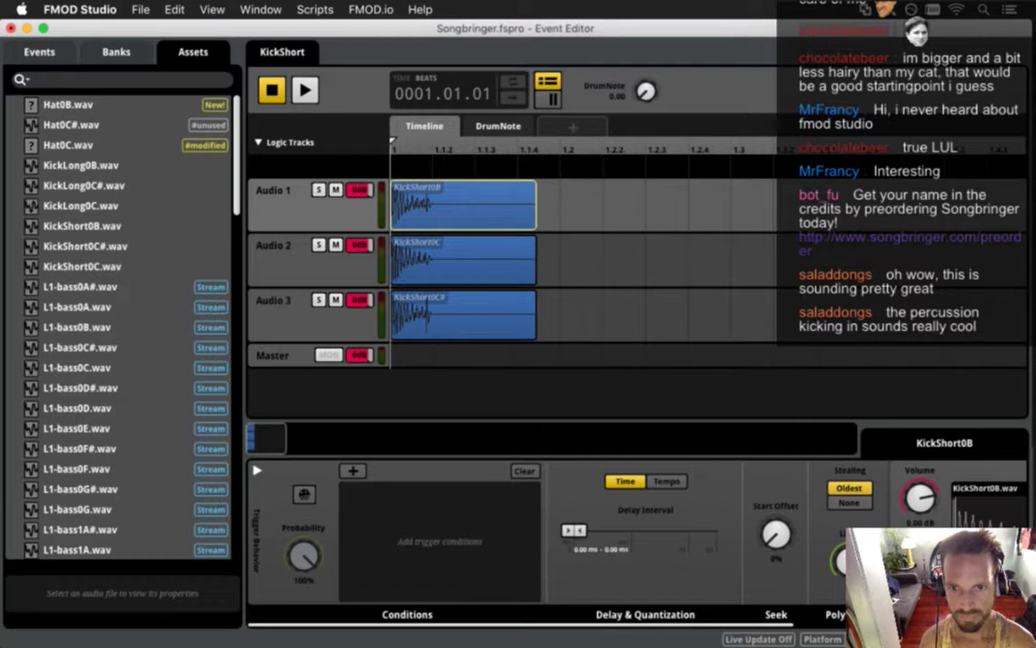
pyautogui.moveTo(580, 530); pyautogui.dragTo(586, 531)
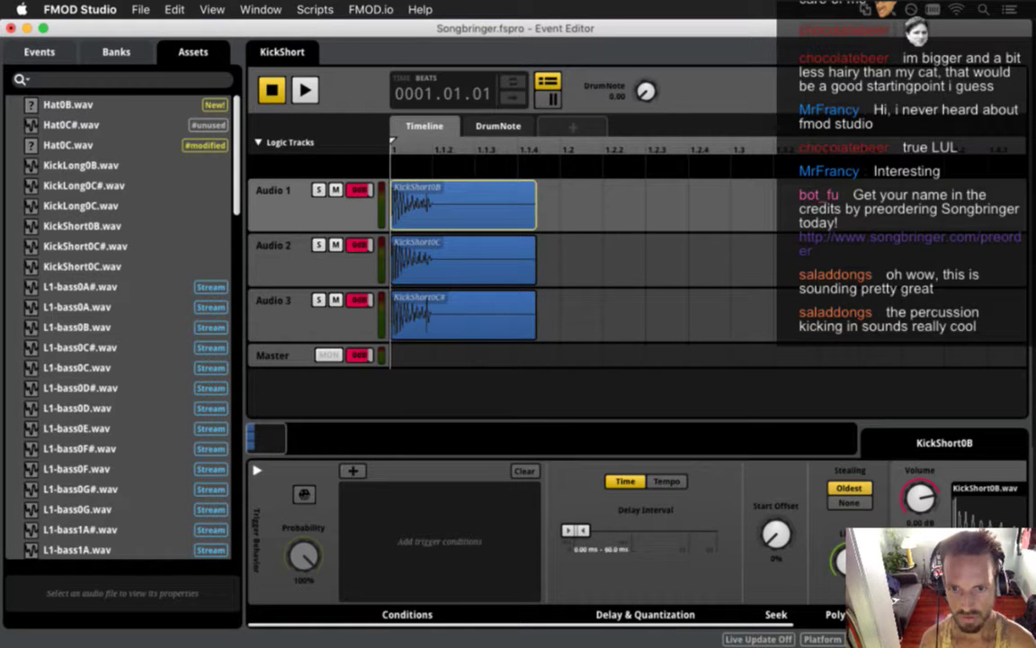
pyautogui.click(586, 550)
pyautogui.write('10')
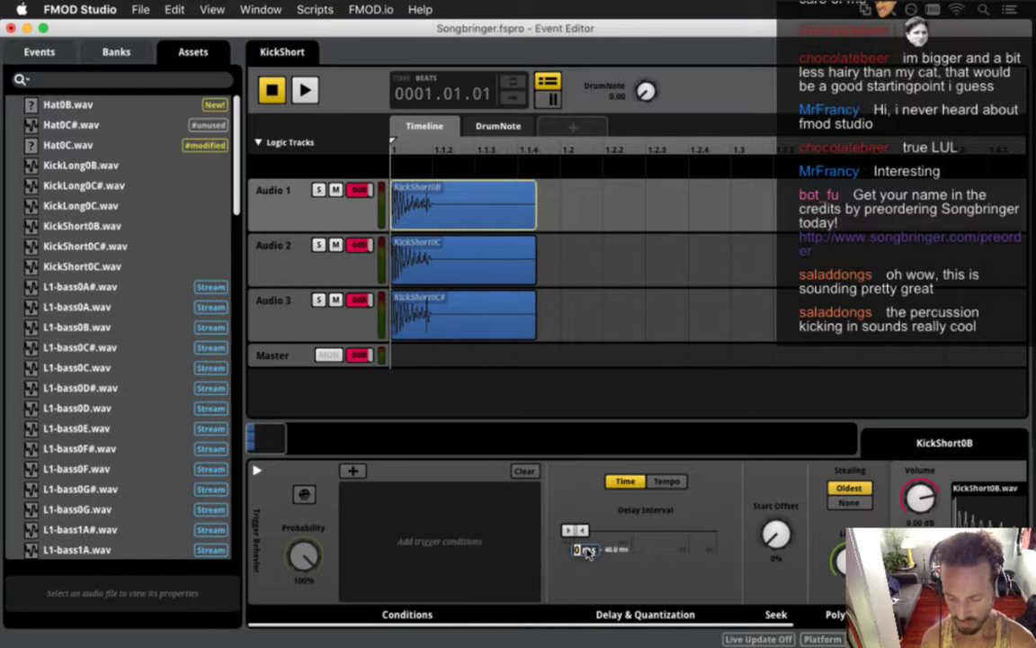
pyautogui.press('Return')
pyautogui.click(613, 552)
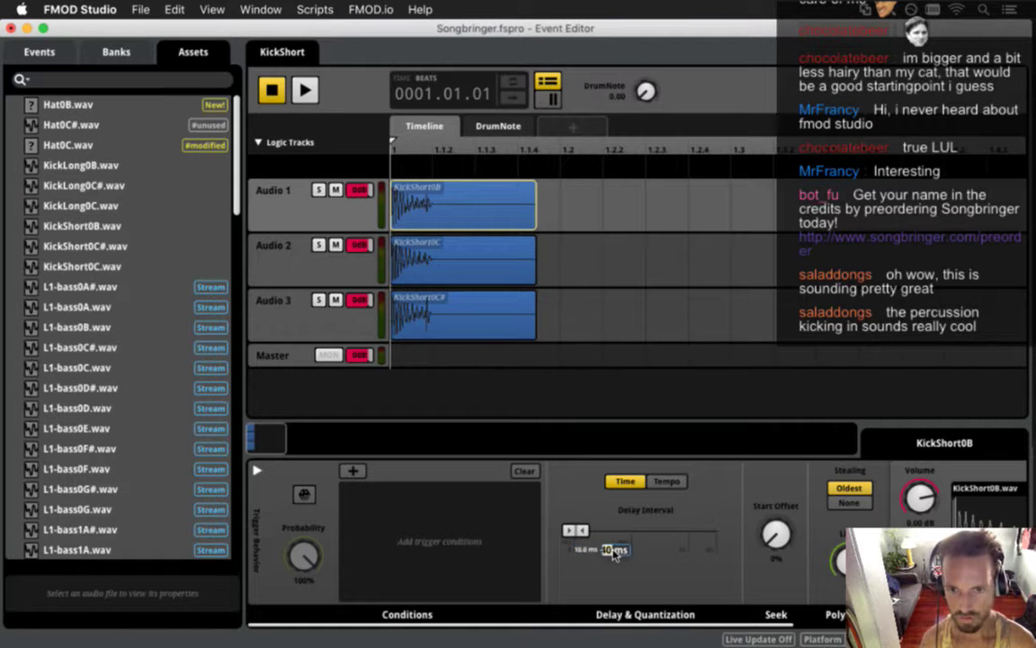
pyautogui.write('50')
pyautogui.press('Return')
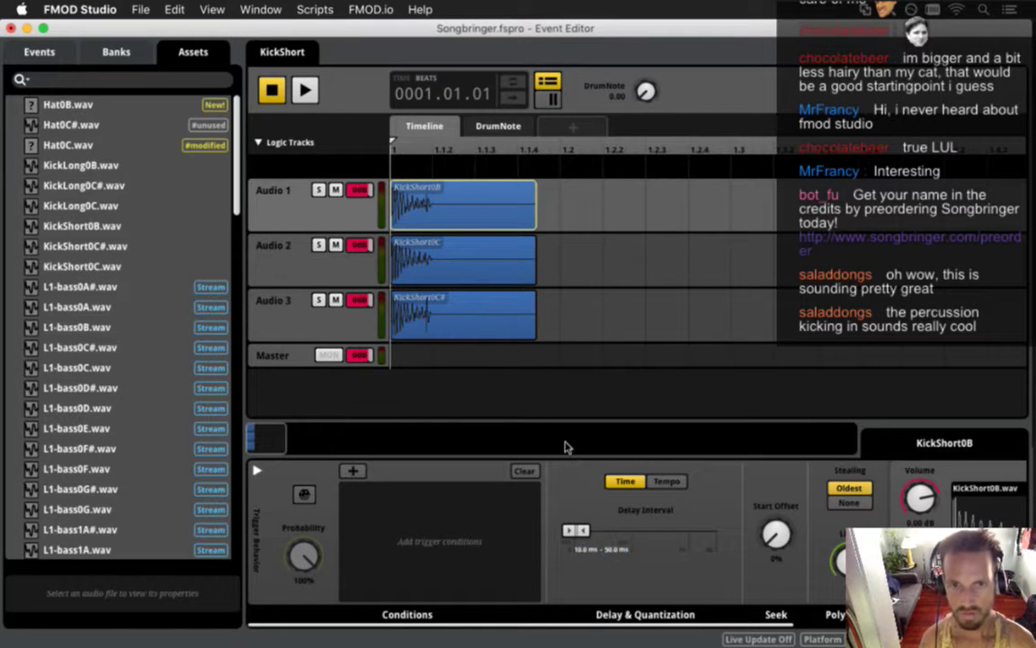
# Step: Add a DrumNote trigger condition to the KickShort0B clip with a range of 0.00 to 2.50
pyautogui.click(353, 471)
pyautogui.moveTo(423, 489)
pyautogui.click(553, 490)
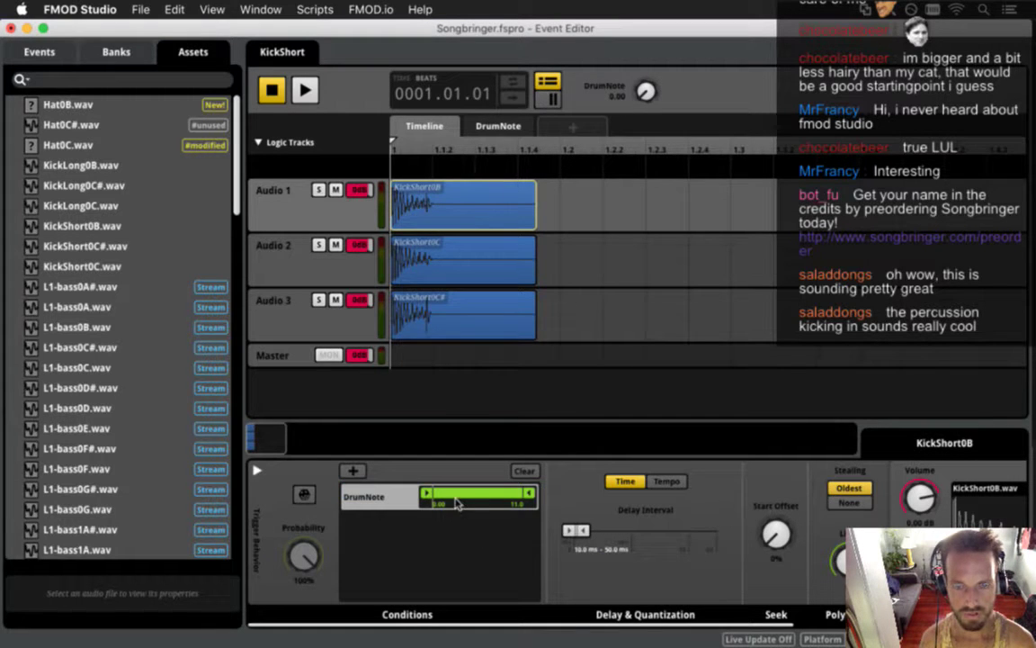
pyautogui.moveTo(520, 493); pyautogui.dragTo(458, 492)
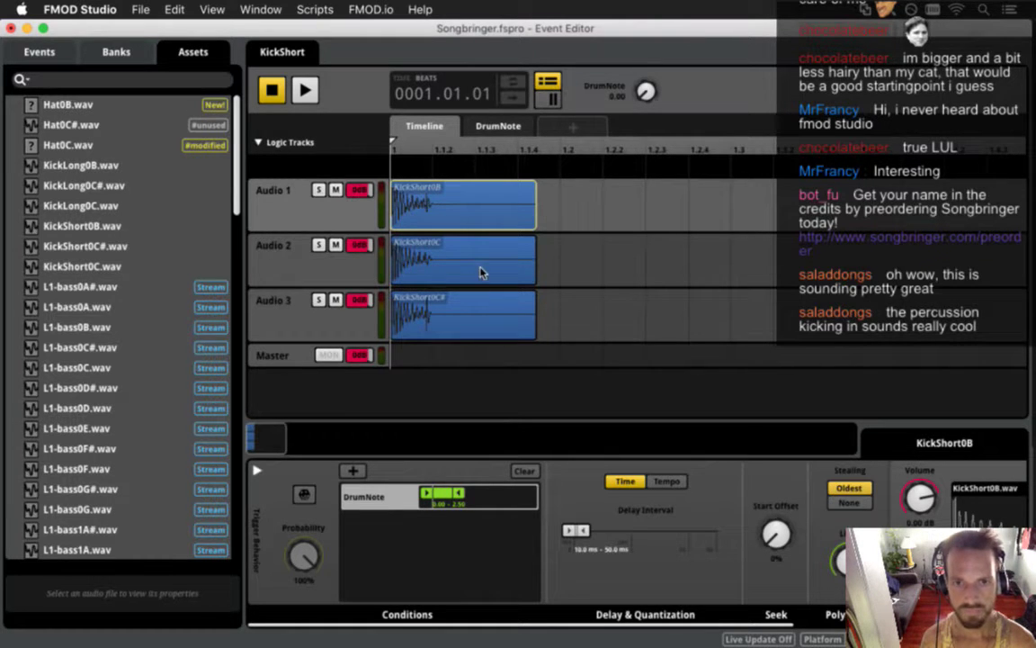
# Step: Give the KickShort0C clip on Audio 2 a time-based trigger delay interval of 10 to 50 ms
pyautogui.click(434, 243)
pyautogui.click(256, 469)
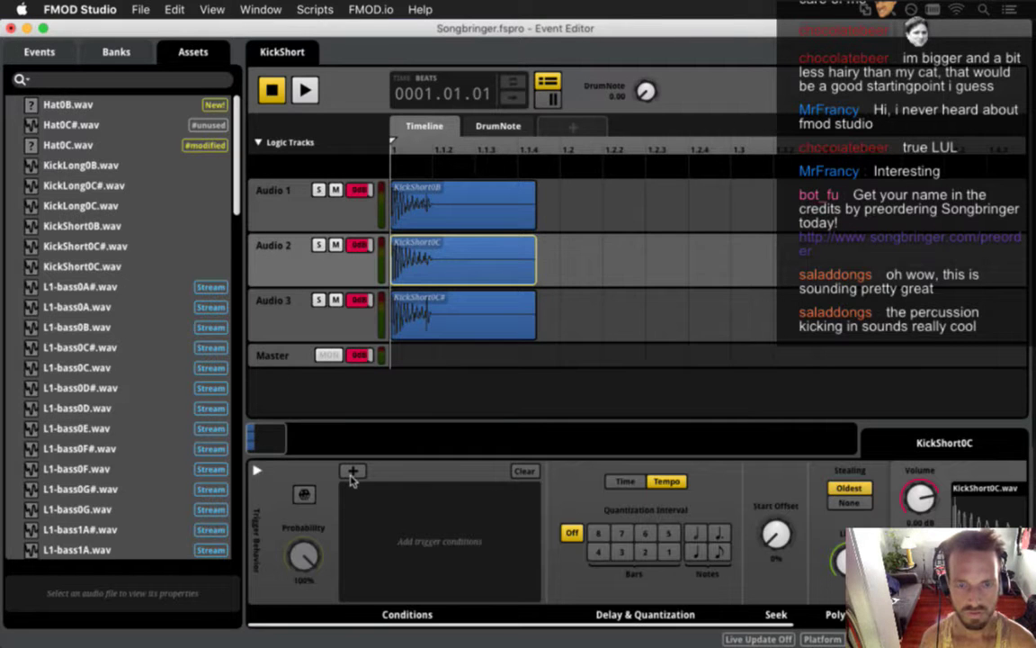
pyautogui.click(622, 482)
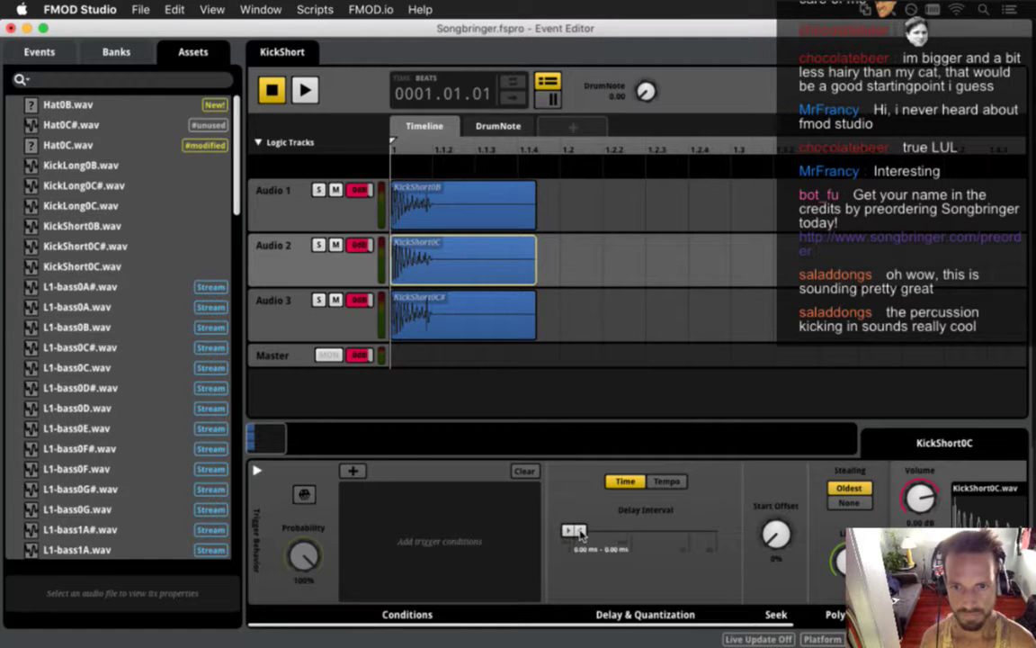
pyautogui.moveTo(590, 531); pyautogui.dragTo(586, 530)
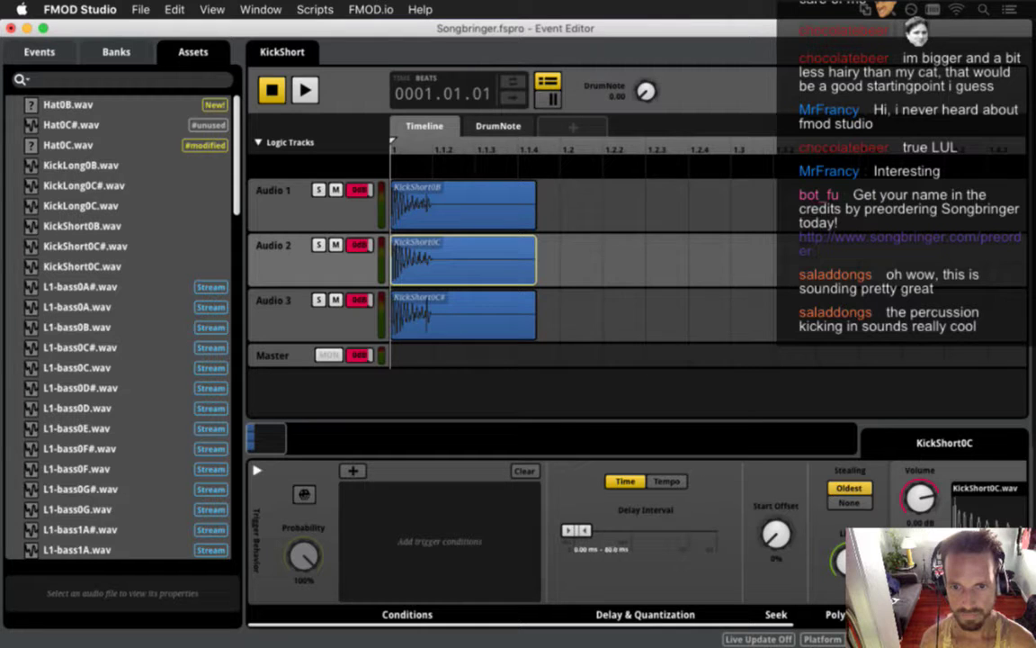
pyautogui.doubleClick(614, 549)
pyautogui.write('50')
pyautogui.press('Return')
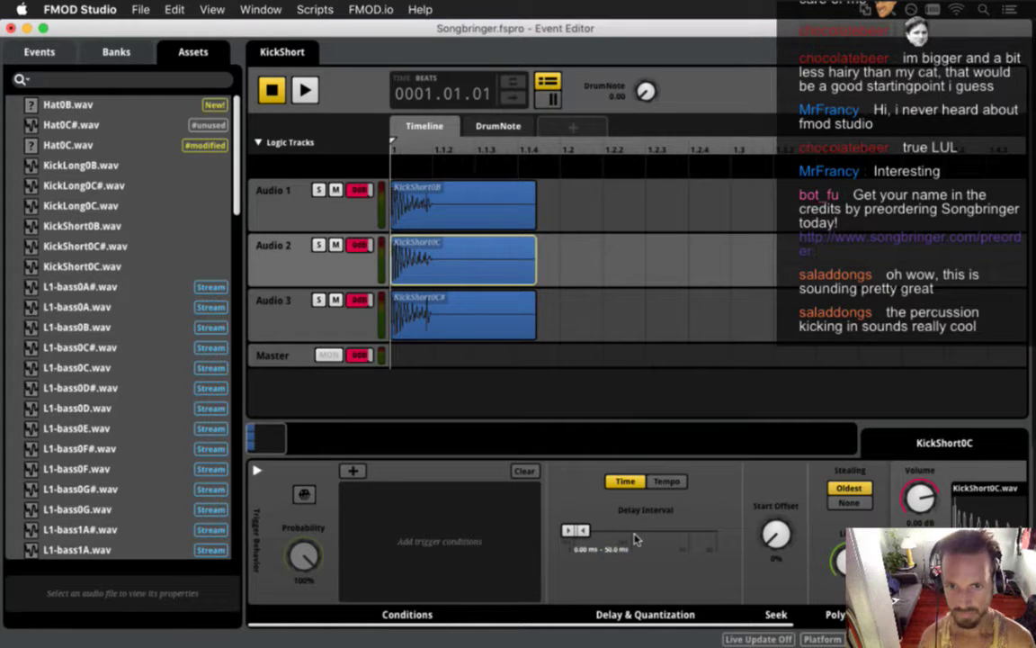
pyautogui.doubleClick(583, 551)
pyautogui.write('10')
pyautogui.press('Return')
pyautogui.write('10')
pyautogui.press('Return')
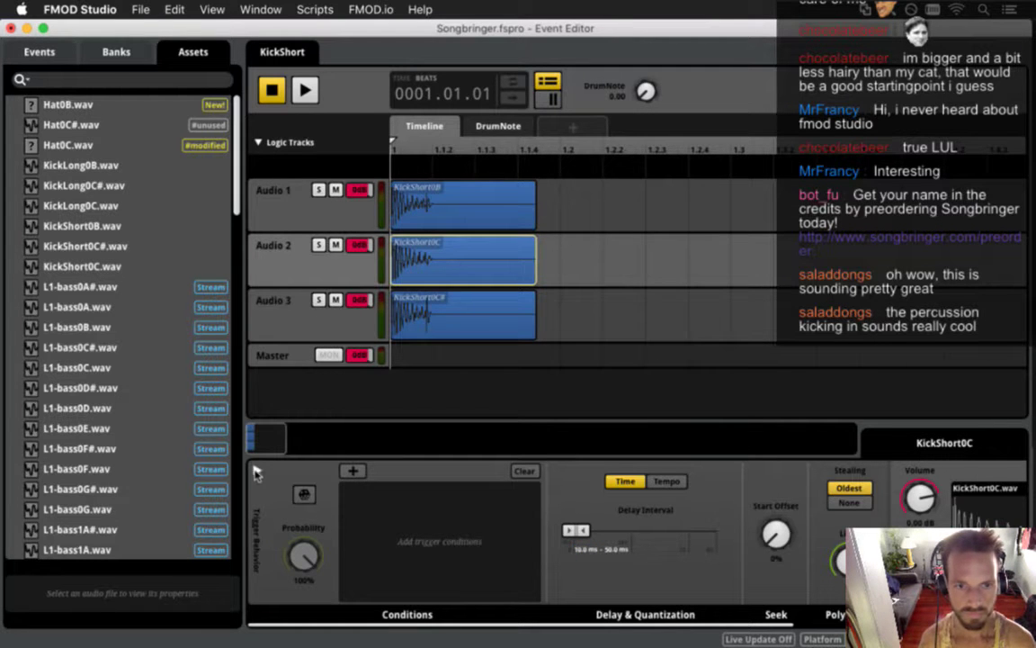
# Step: Add a DrumNote trigger condition to the KickShort0C clip with a range of 2.60 to 3.50
pyautogui.click(351, 470)
pyautogui.moveTo(476, 487)
pyautogui.click(544, 487)
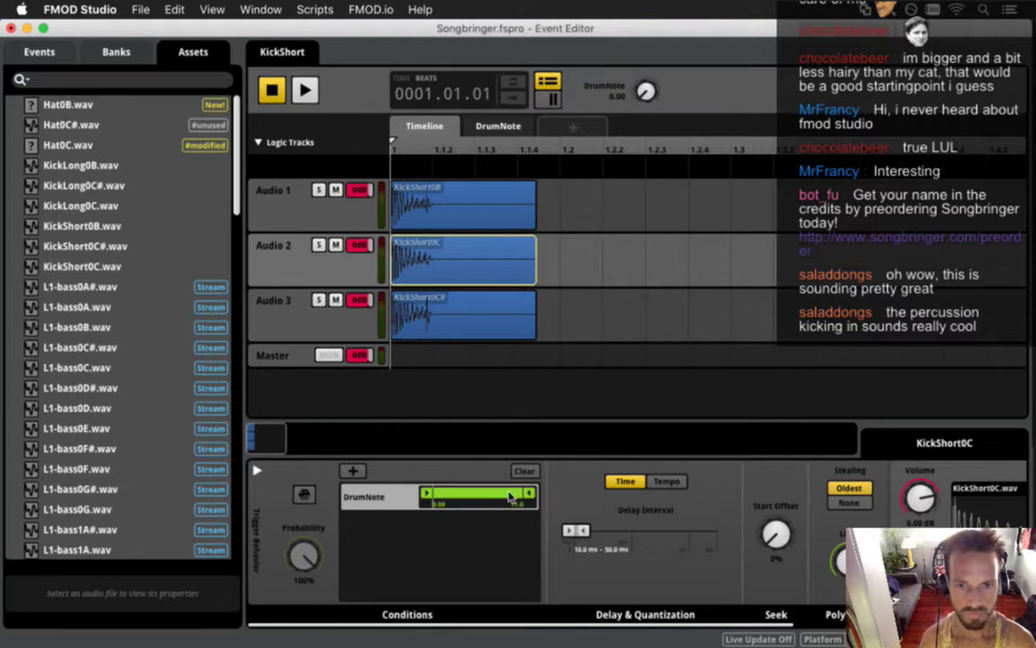
pyautogui.moveTo(436, 499); pyautogui.dragTo(456, 499)
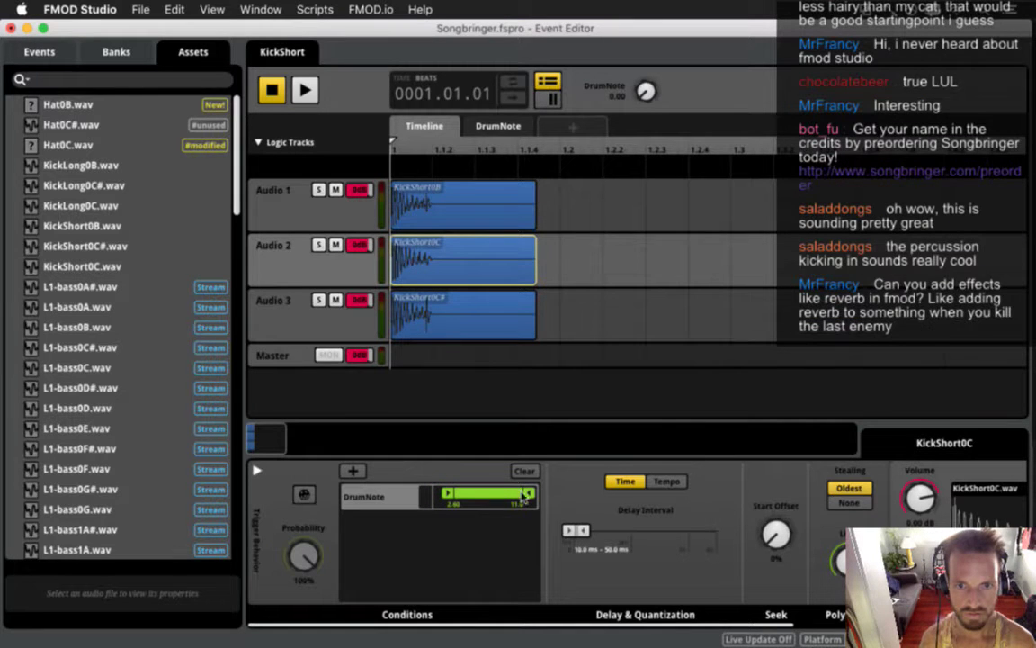
pyautogui.moveTo(530, 494); pyautogui.dragTo(467, 494)
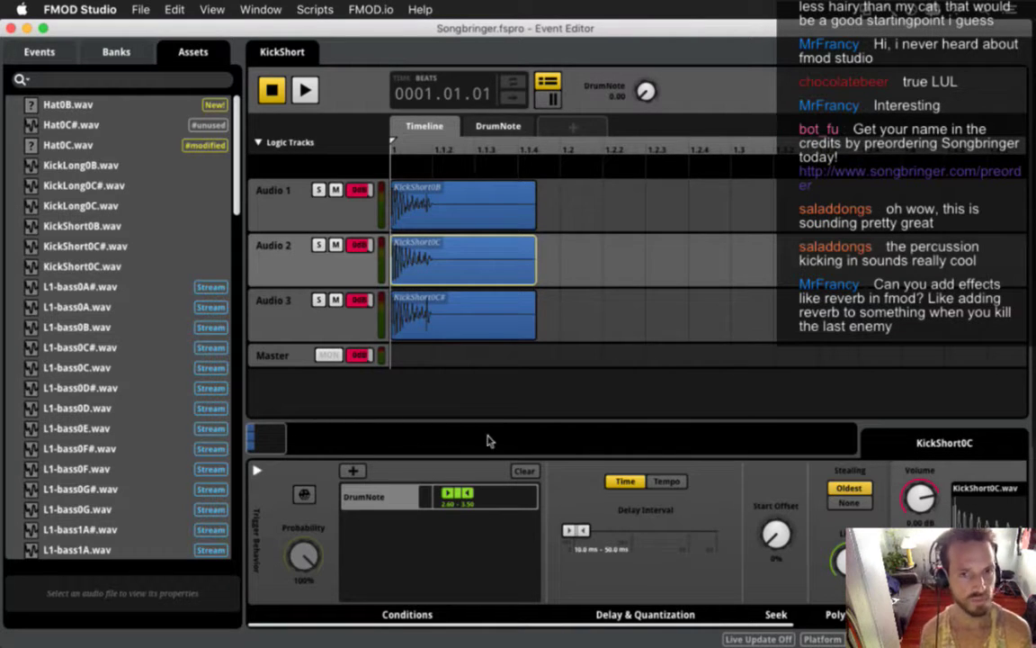
# Step: Look through the effects available for the KickShort event's Master track without adding any
pyautogui.moveTo(1022, 158)
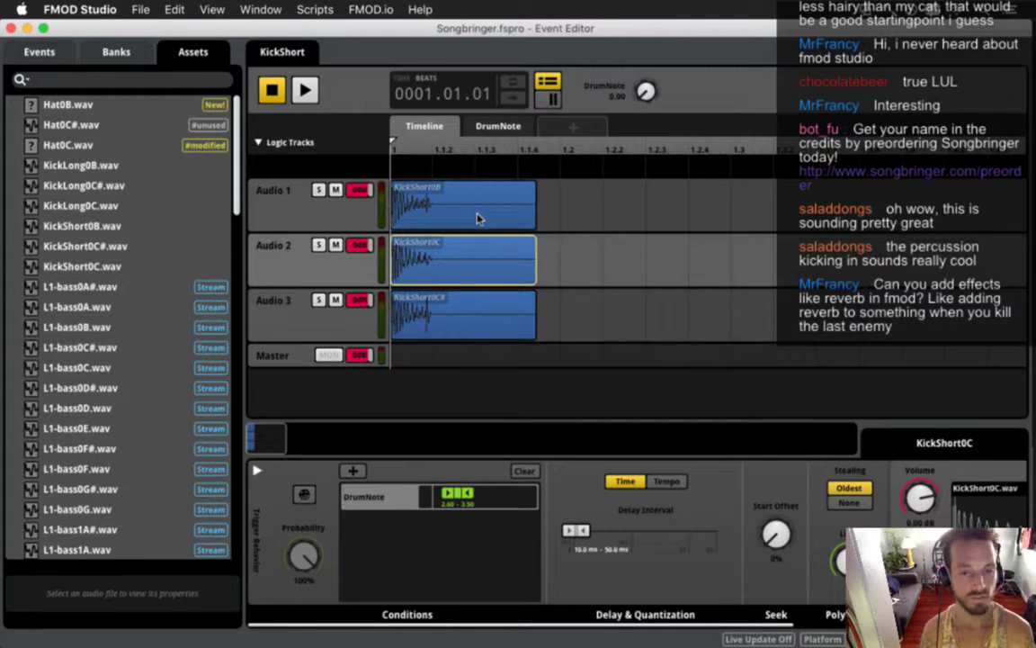
pyautogui.click(269, 356)
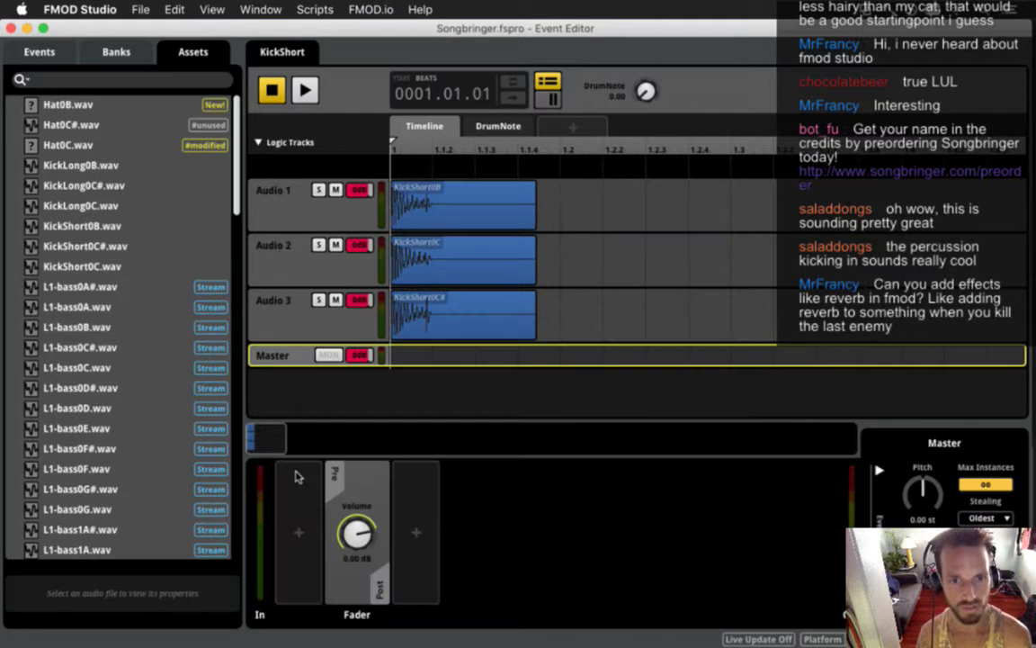
pyautogui.rightClick(425, 520)
pyautogui.moveTo(453, 529)
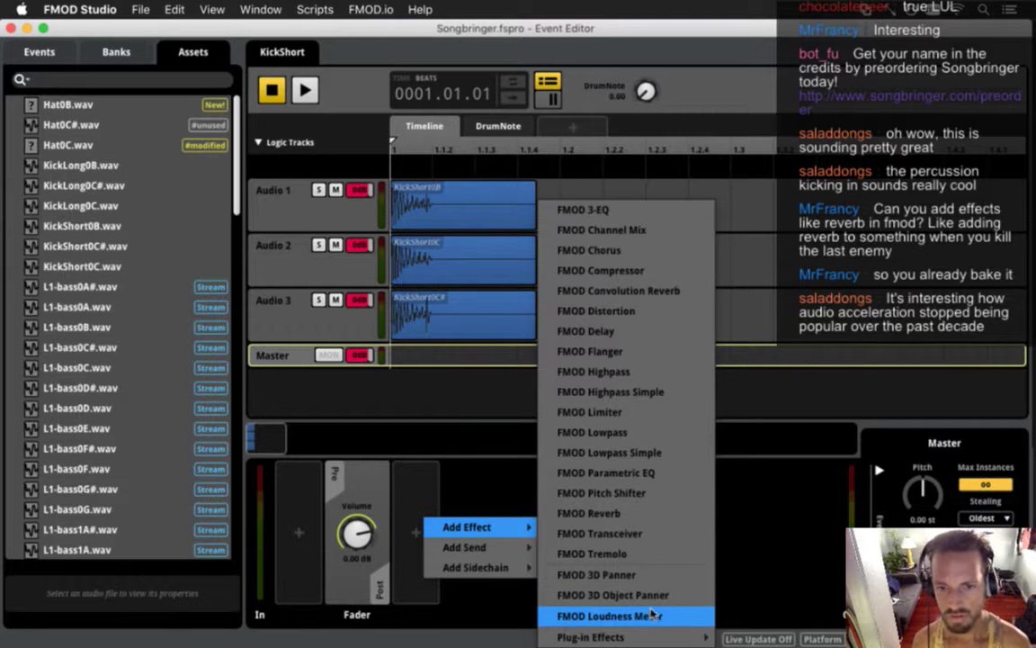
pyautogui.click(519, 496)
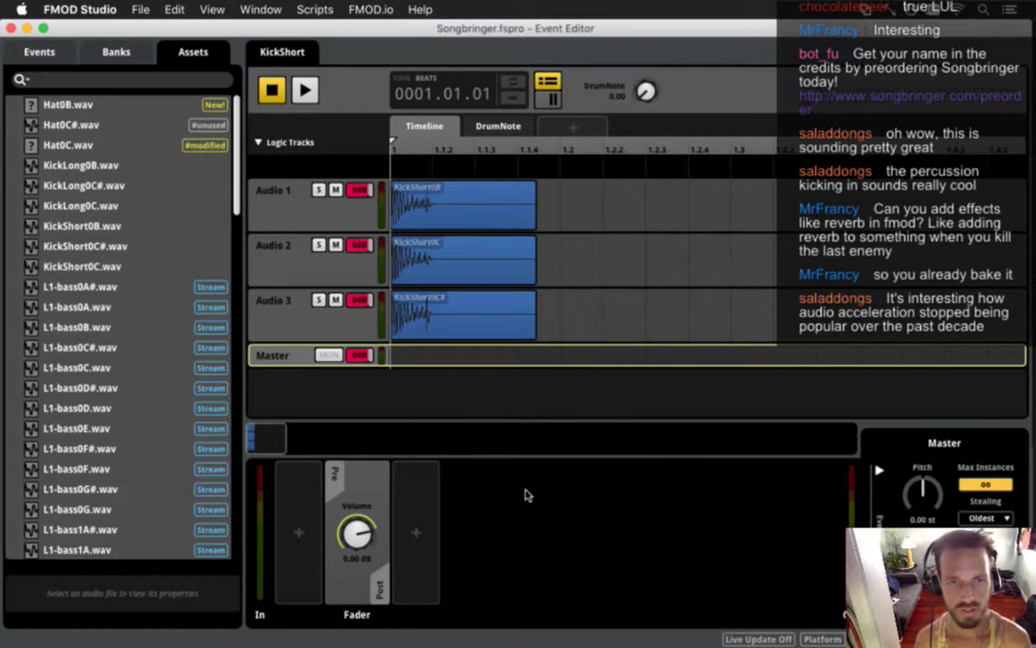
# Step: Give the KickShort0C# clip on Audio 3 a time-based trigger delay interval of 10 to 50 ms
pyautogui.click(423, 220)
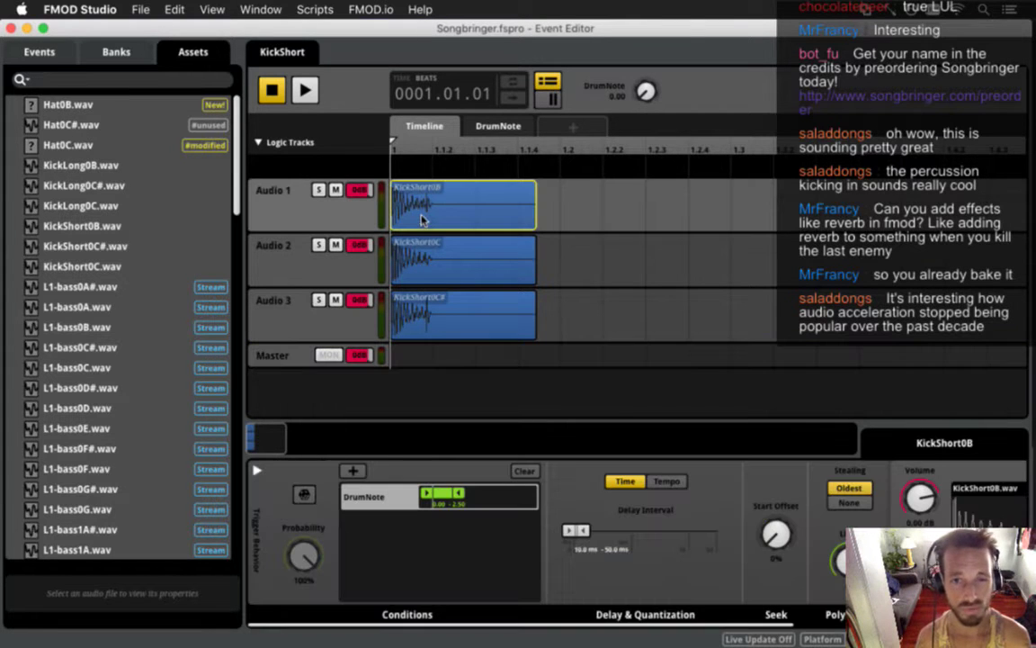
pyautogui.click(451, 261)
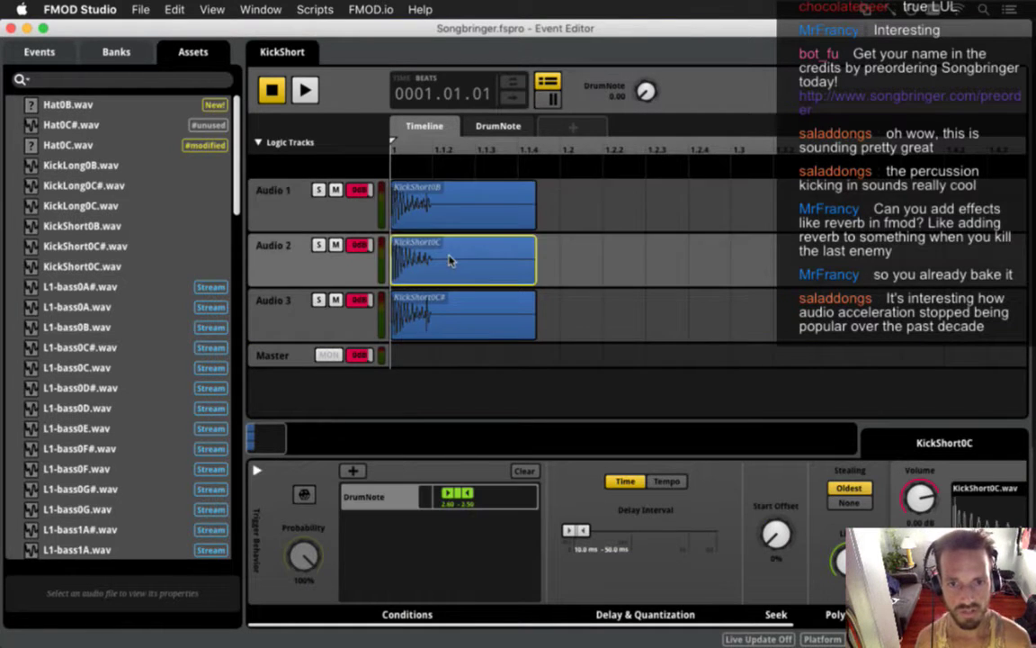
pyautogui.click(468, 313)
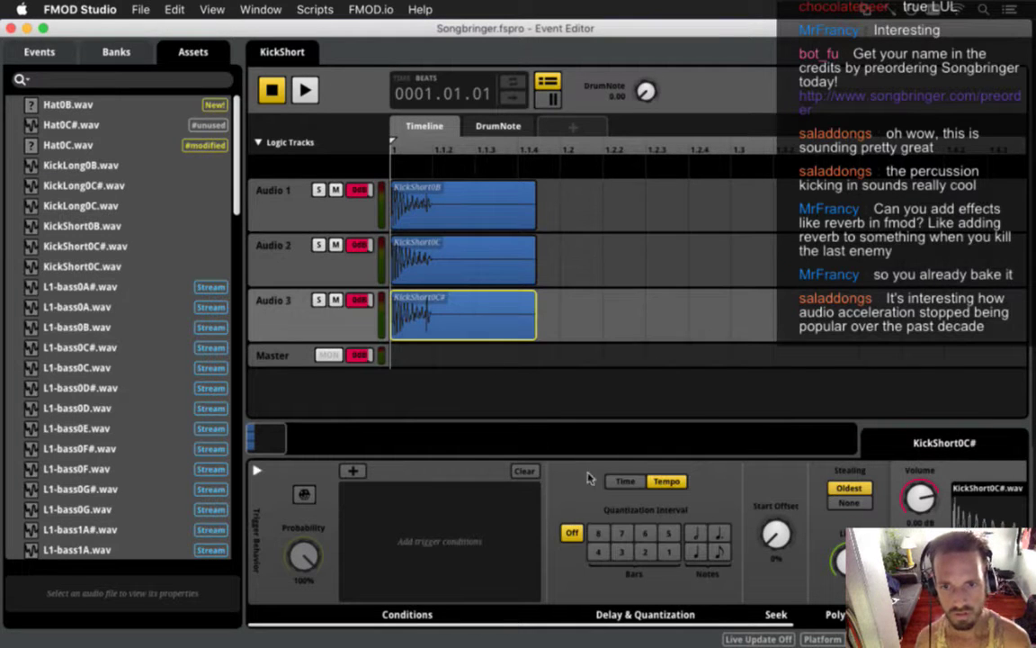
pyautogui.click(622, 481)
pyautogui.click(611, 549)
pyautogui.write('50')
pyautogui.press('Return')
pyautogui.click(580, 550)
pyautogui.write('10 ms')
pyautogui.press('Return')
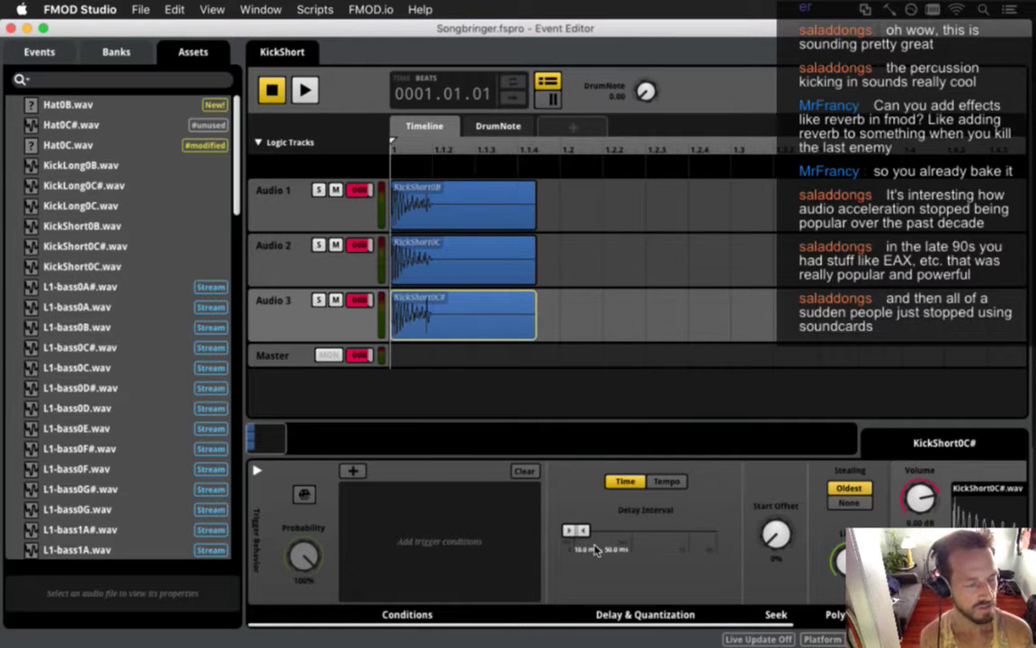
# Step: Add a DrumNote trigger condition to the KickShort0C# clip with a range of 3.60 to 11.0
pyautogui.click(354, 471)
pyautogui.moveTo(422, 489)
pyautogui.click(550, 488)
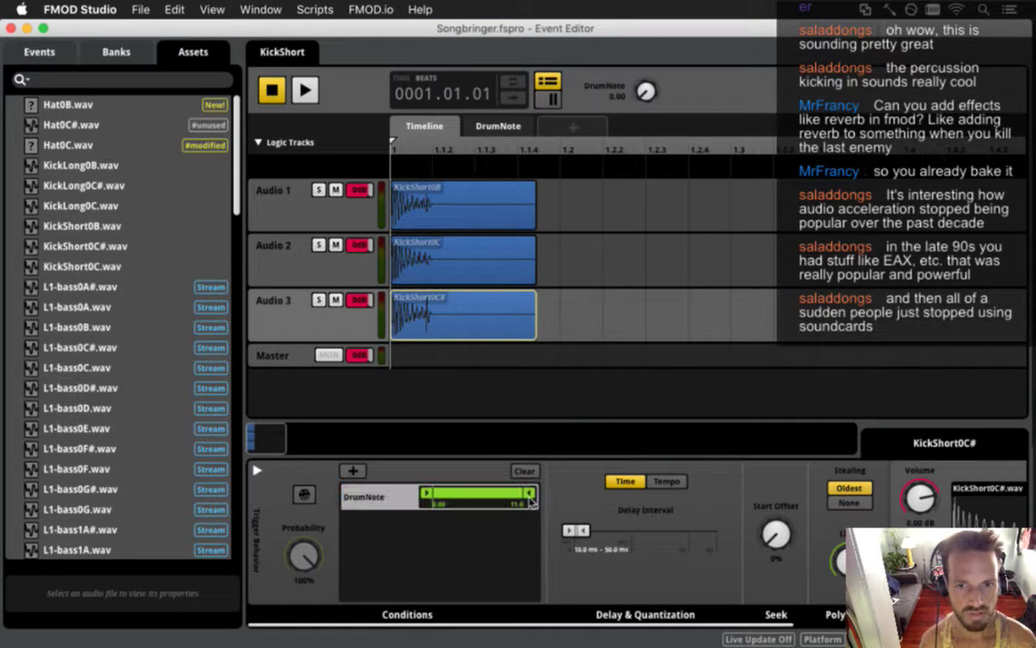
pyautogui.moveTo(428, 493); pyautogui.dragTo(457, 493)
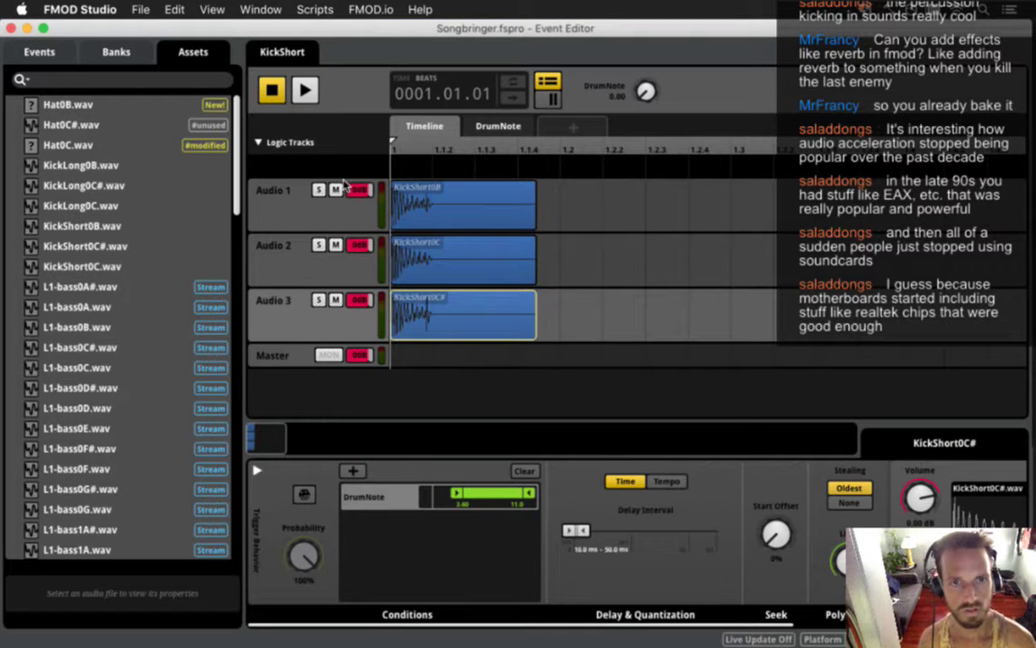
# Step: Compare the DrumNote conditions and delay intervals of the KickLong event's clips with those of the KickShort event's clips
pyautogui.click(55, 53)
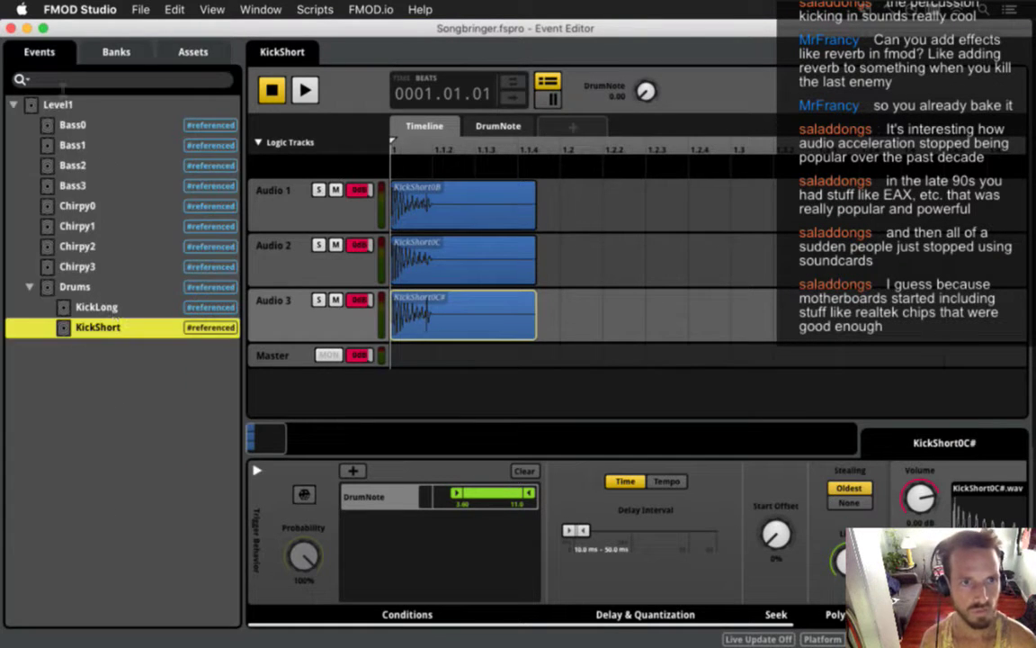
pyautogui.click(112, 309)
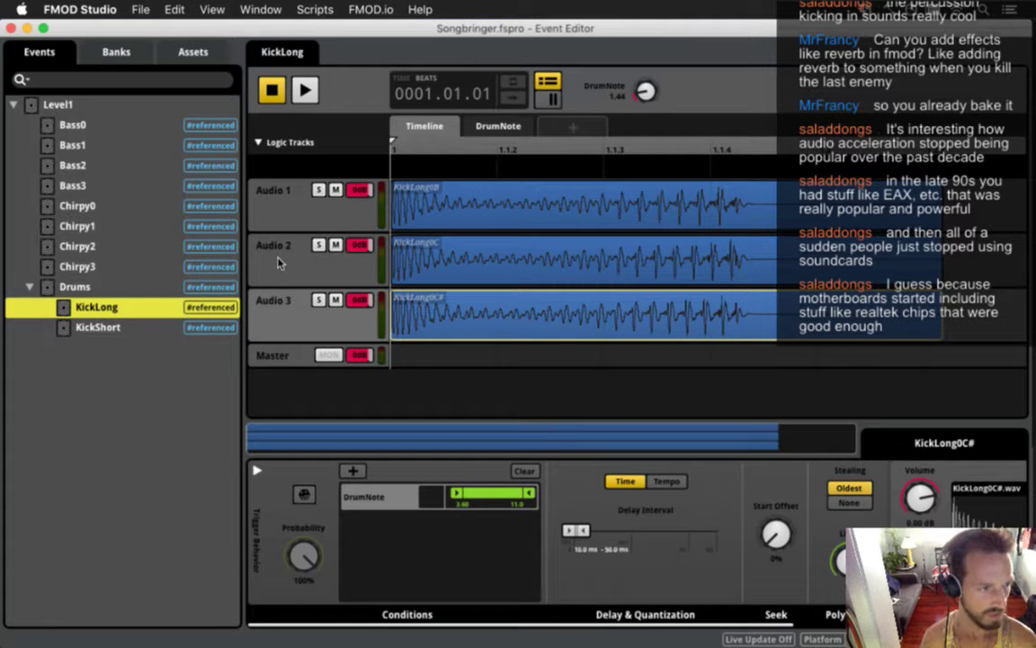
pyautogui.click(486, 268)
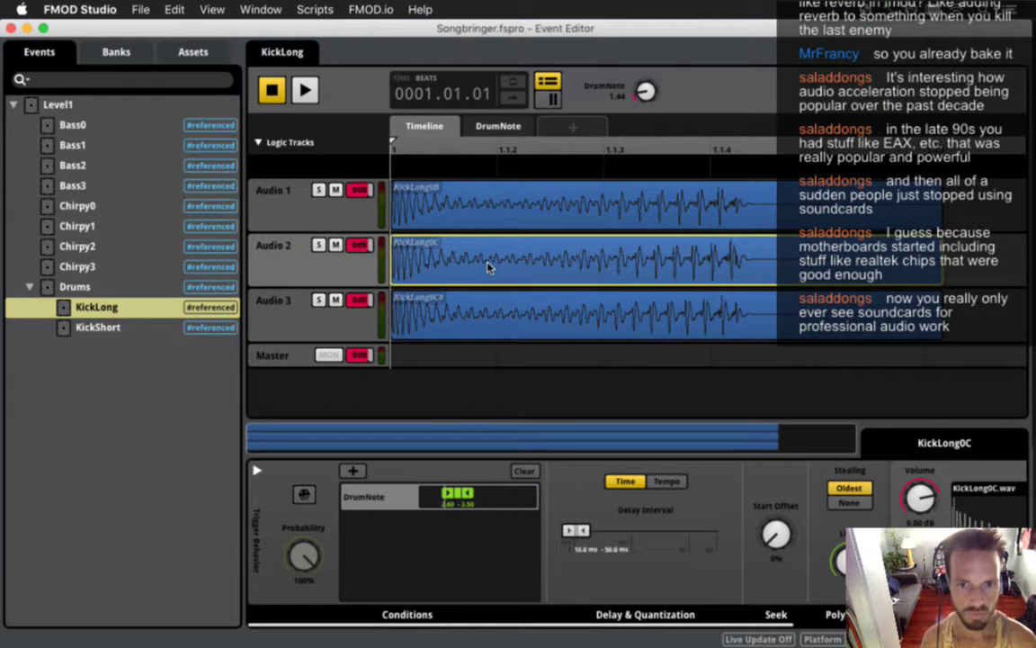
pyautogui.click(488, 219)
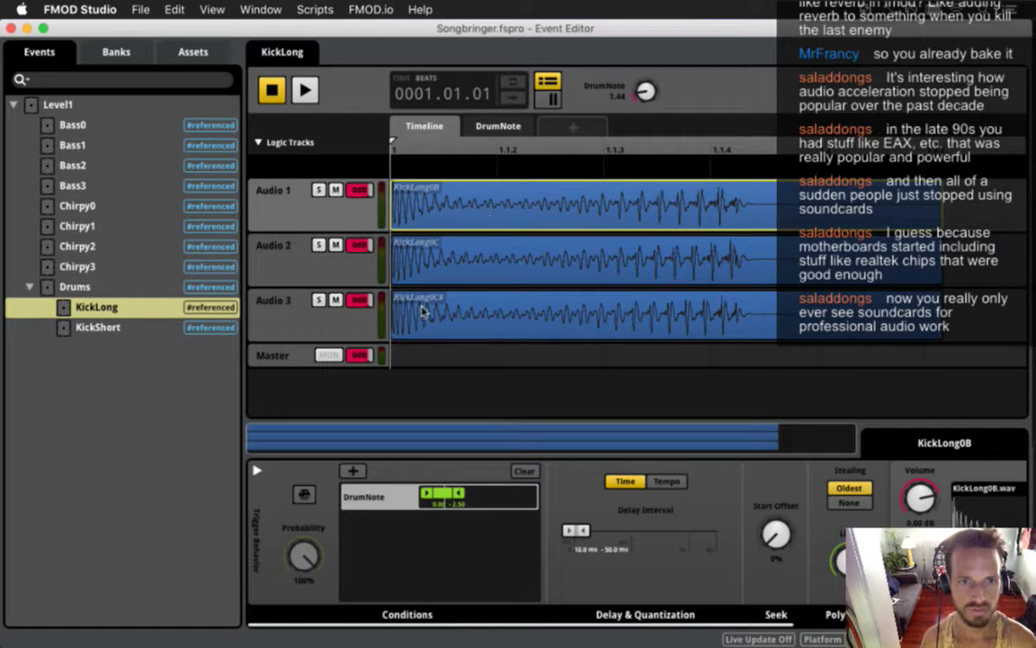
pyautogui.click(421, 306)
pyautogui.click(97, 328)
pyautogui.click(477, 223)
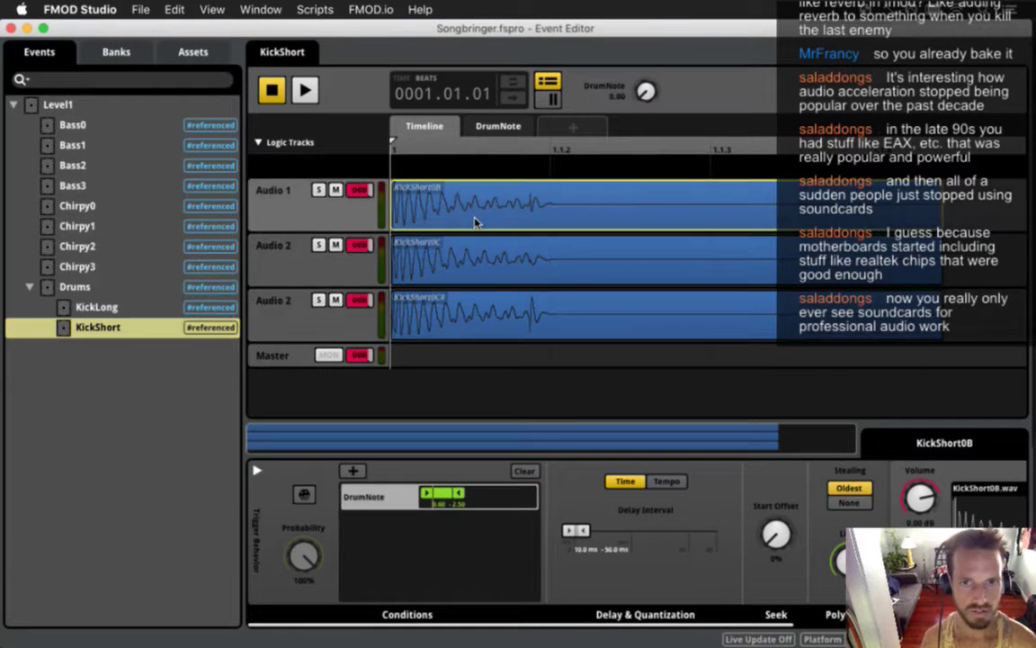
pyautogui.click(474, 258)
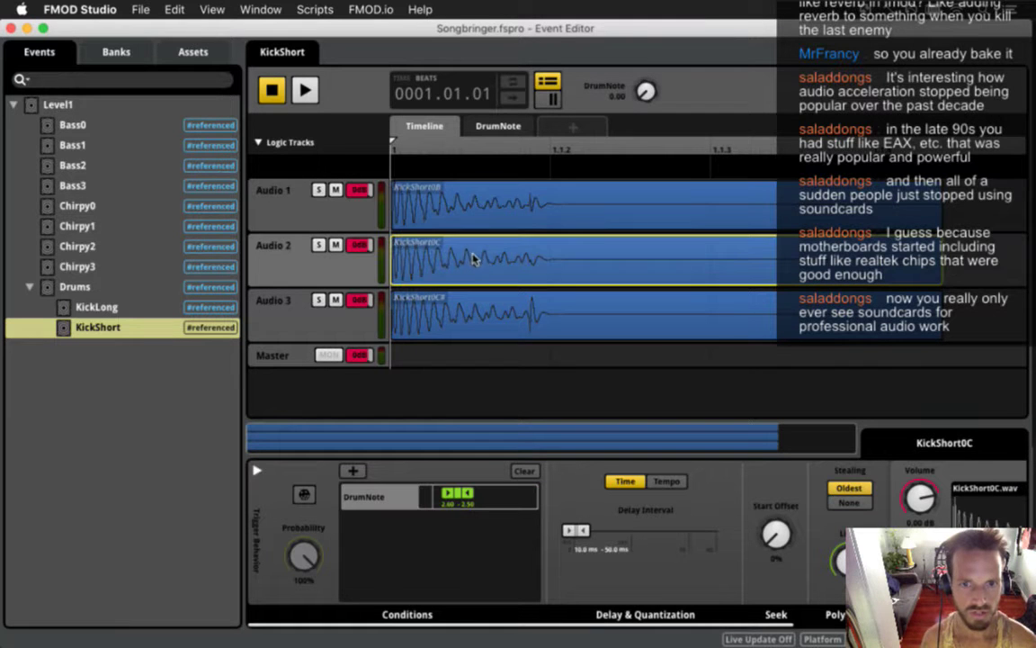
pyautogui.click(478, 300)
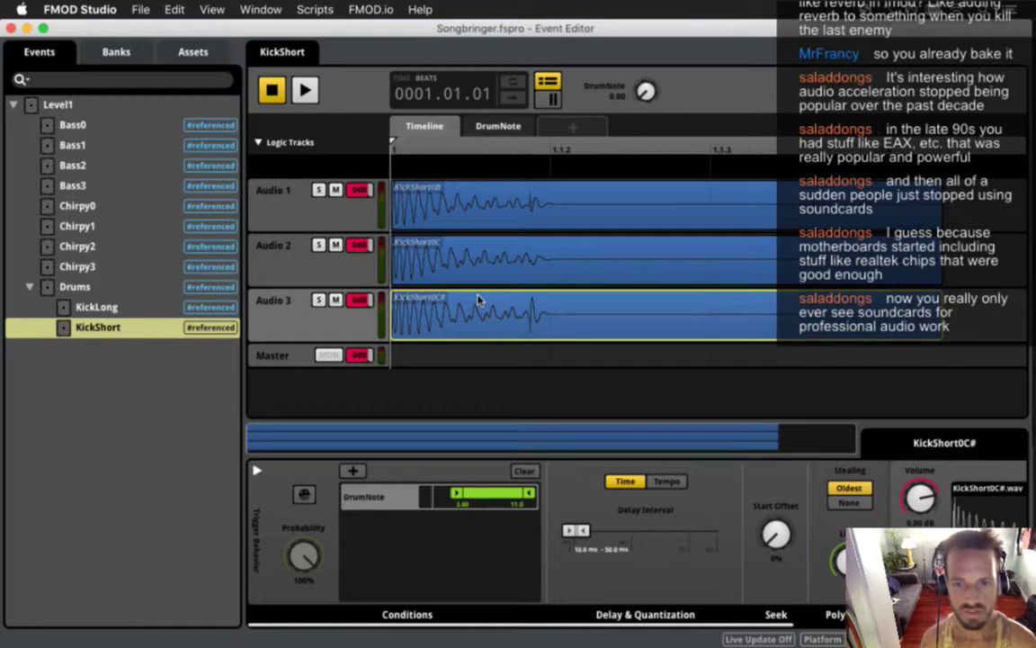
pyautogui.click(484, 244)
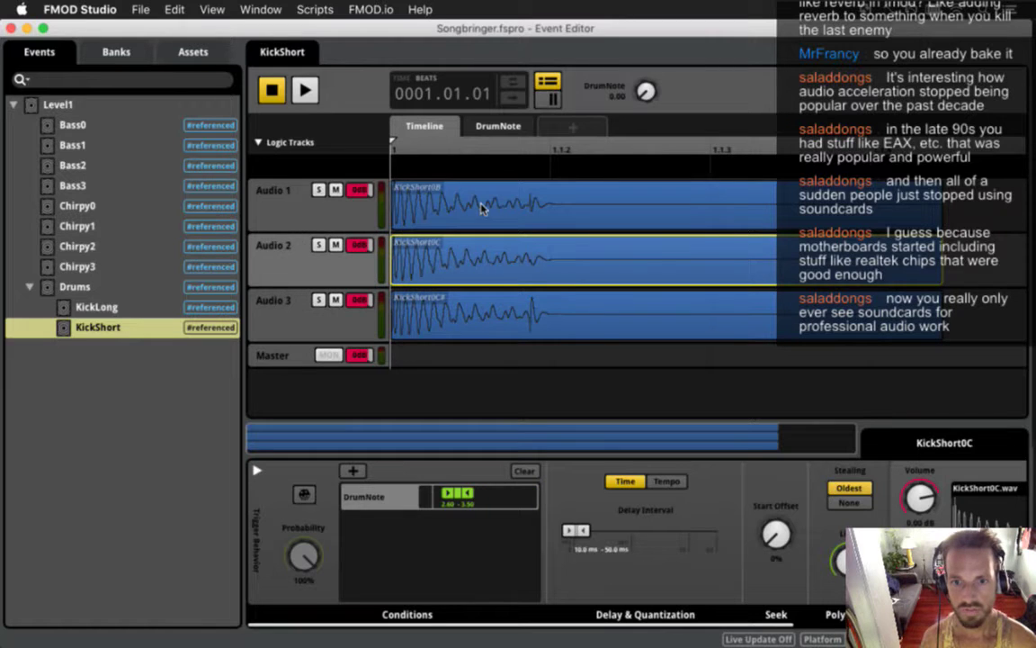
# Step: In the Drums event, move the KickShort nested event onto the Snare track, aligned under the first KickShort0C clip, and shorten it to that clip's length
pyautogui.click(482, 207)
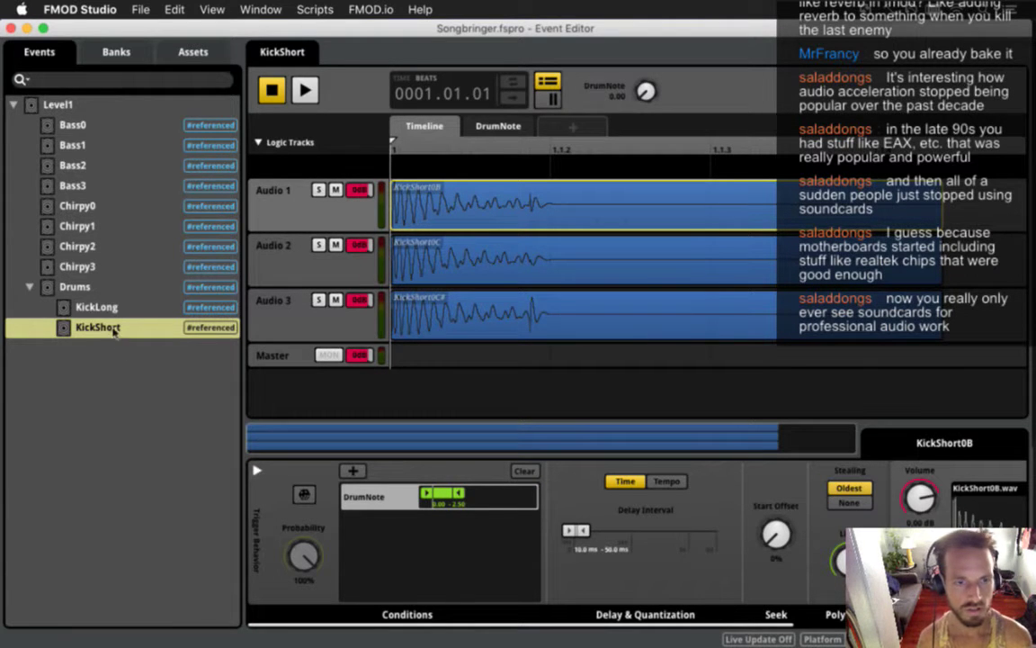
pyautogui.click(76, 286)
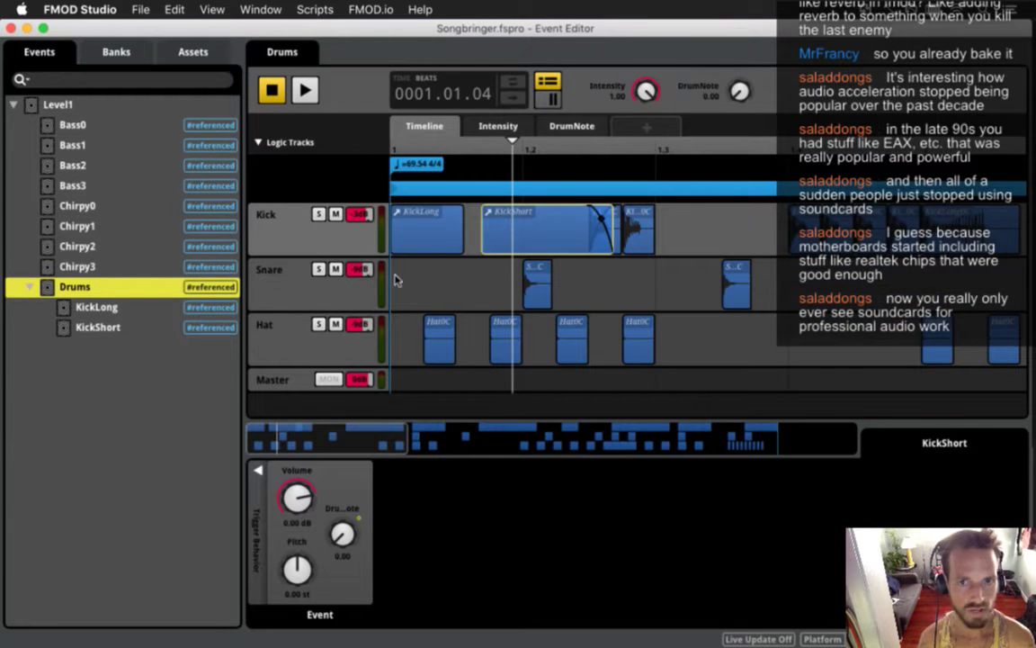
pyautogui.moveTo(518, 235); pyautogui.dragTo(649, 295)
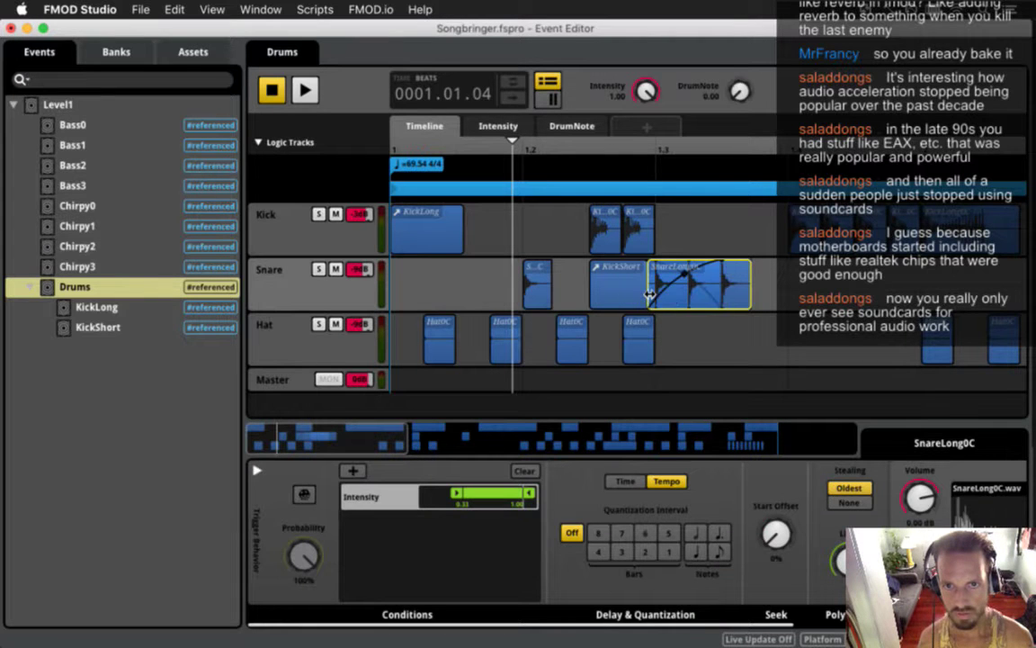
pyautogui.press('super+z')
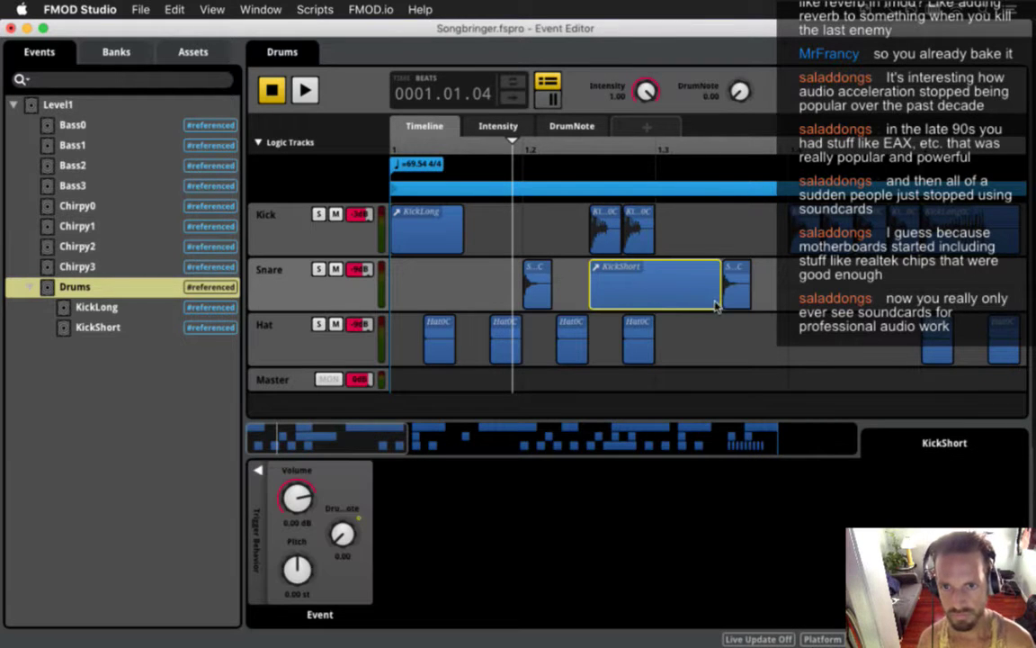
pyautogui.moveTo(717, 307); pyautogui.dragTo(618, 311)
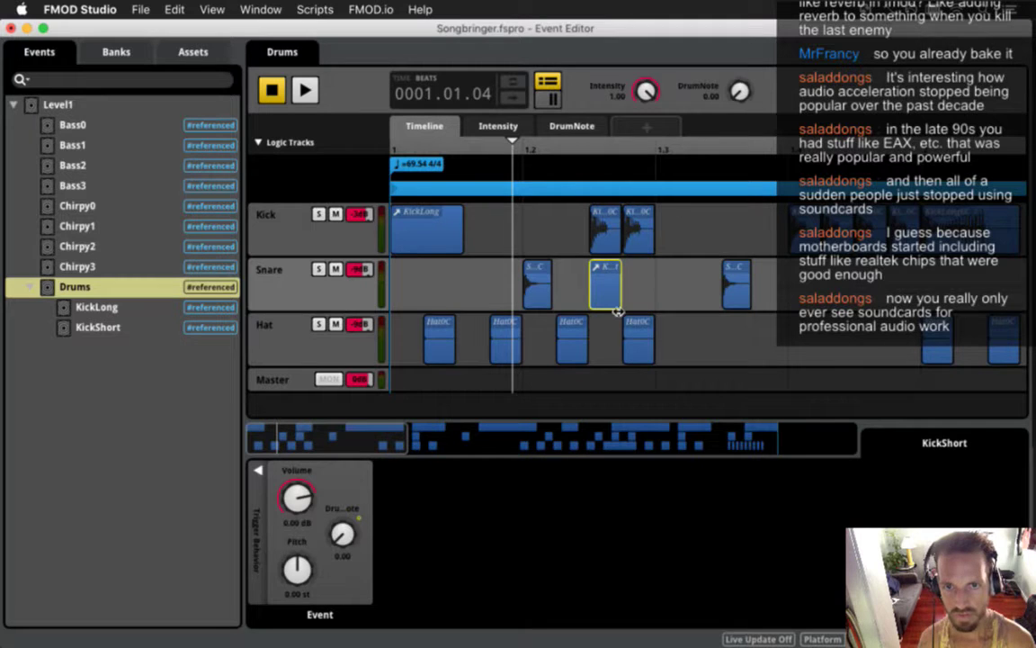
# Step: Replace the first KickShort0C clip on the Kick track with the shortened KickShort nested event and save the project
pyautogui.click(607, 241)
pyautogui.press('Delete')
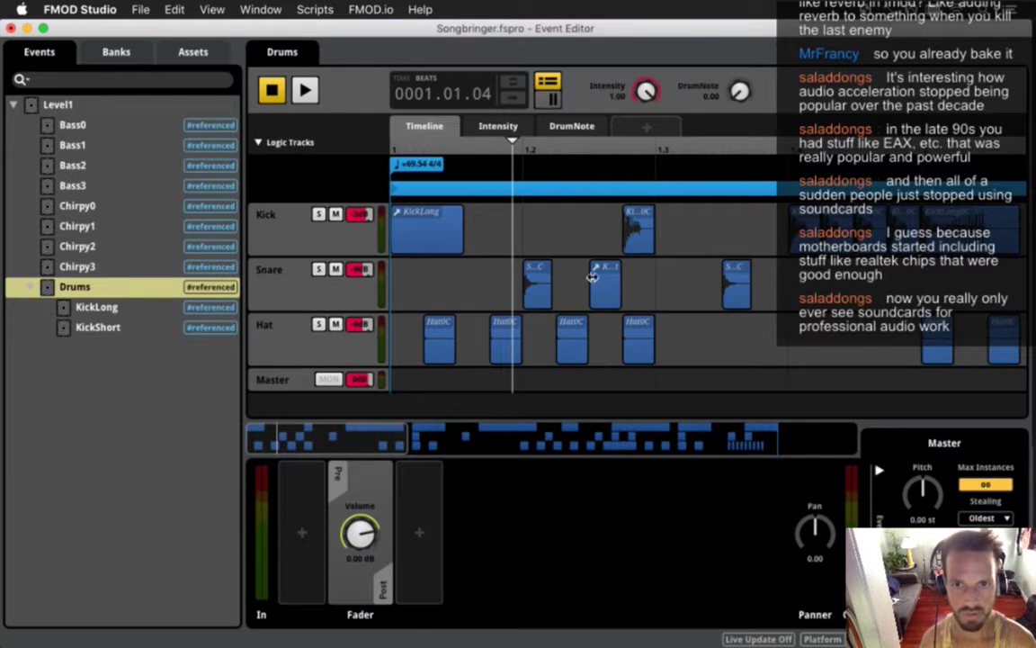
pyautogui.moveTo(604, 286); pyautogui.dragTo(603, 250)
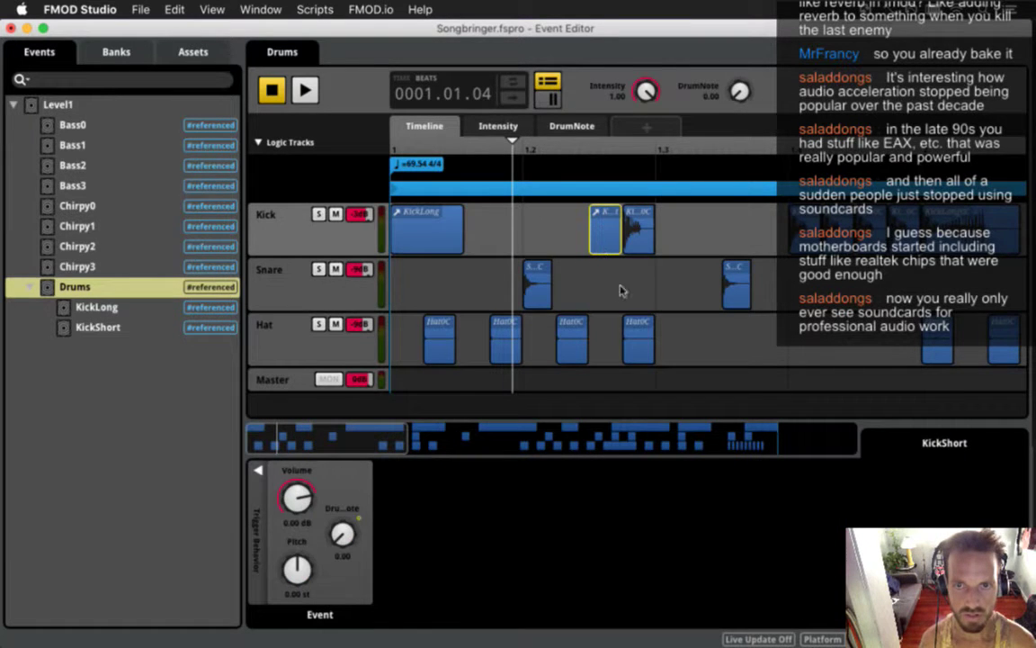
pyautogui.press('super+s')
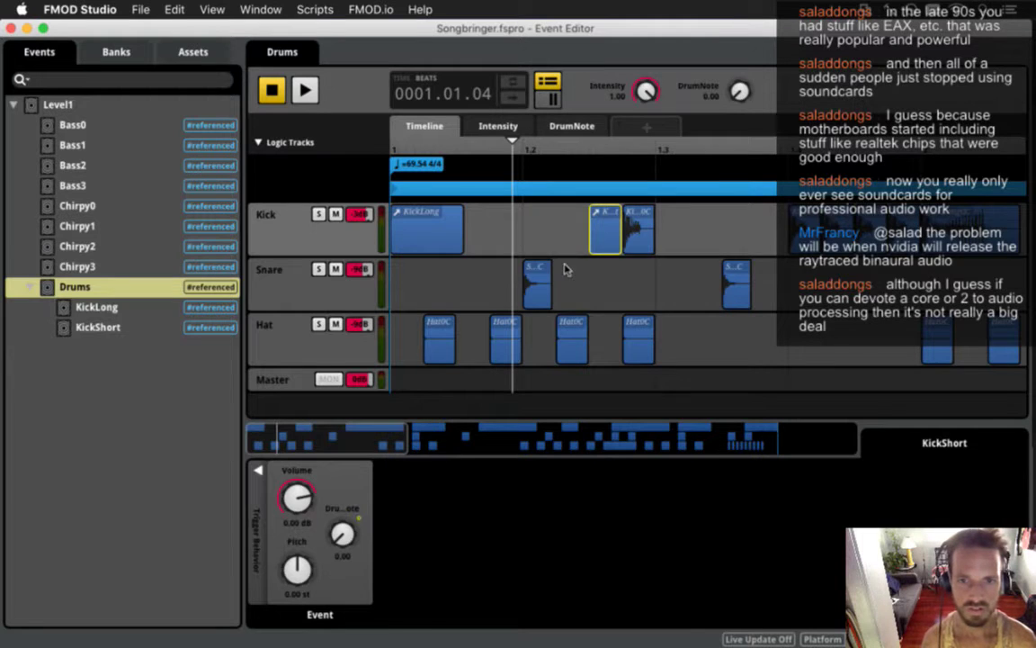
# Step: Add an Intensity trigger condition to the KickLong nested event, raising its lower bound to match the KickLong0C clip and ending at 1.00
pyautogui.click(536, 284)
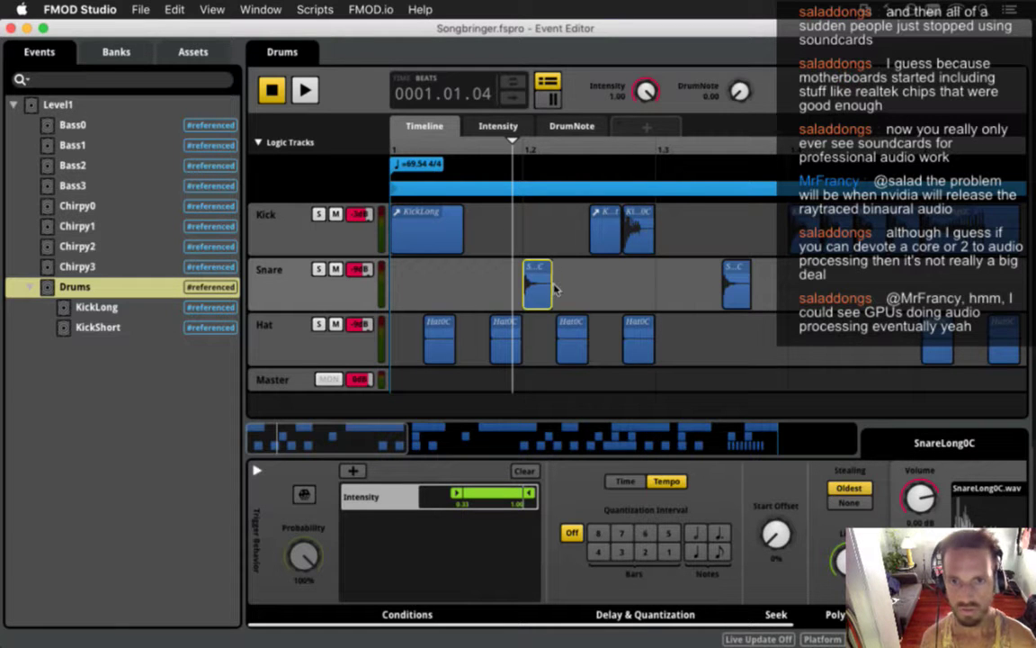
pyautogui.click(896, 211)
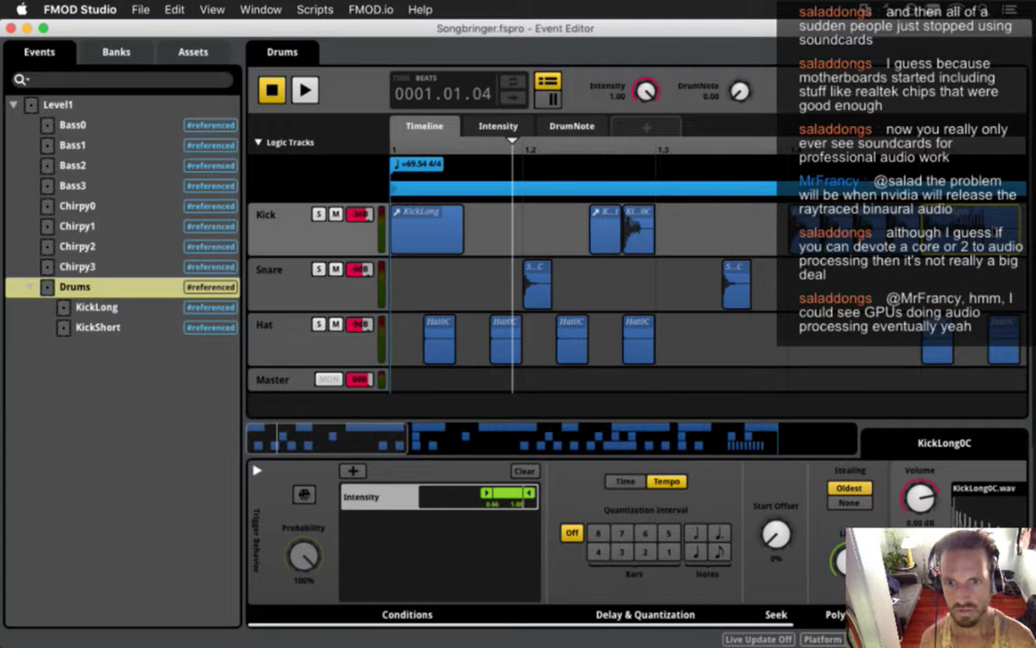
pyautogui.click(430, 233)
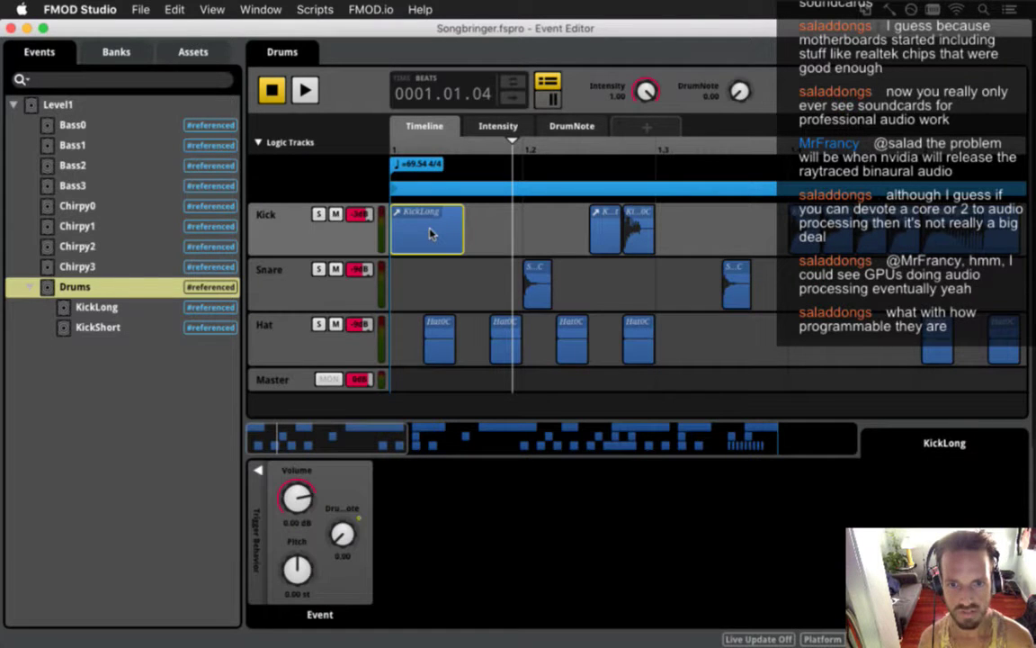
pyautogui.click(258, 470)
pyautogui.click(353, 470)
pyautogui.moveTo(486, 488)
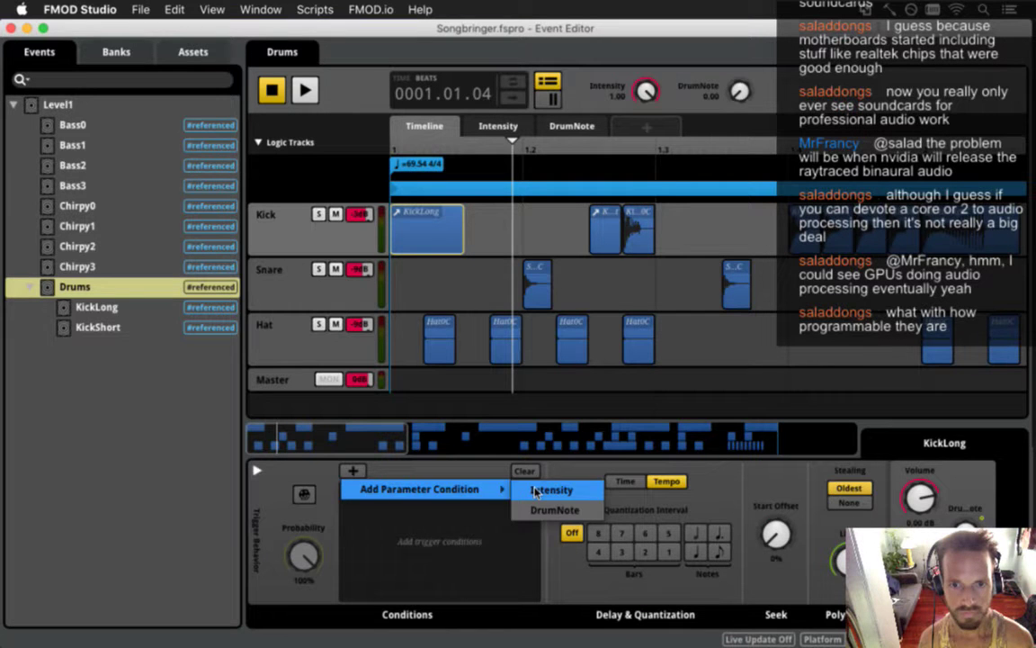
pyautogui.click(536, 490)
pyautogui.moveTo(465, 492); pyautogui.dragTo(486, 493)
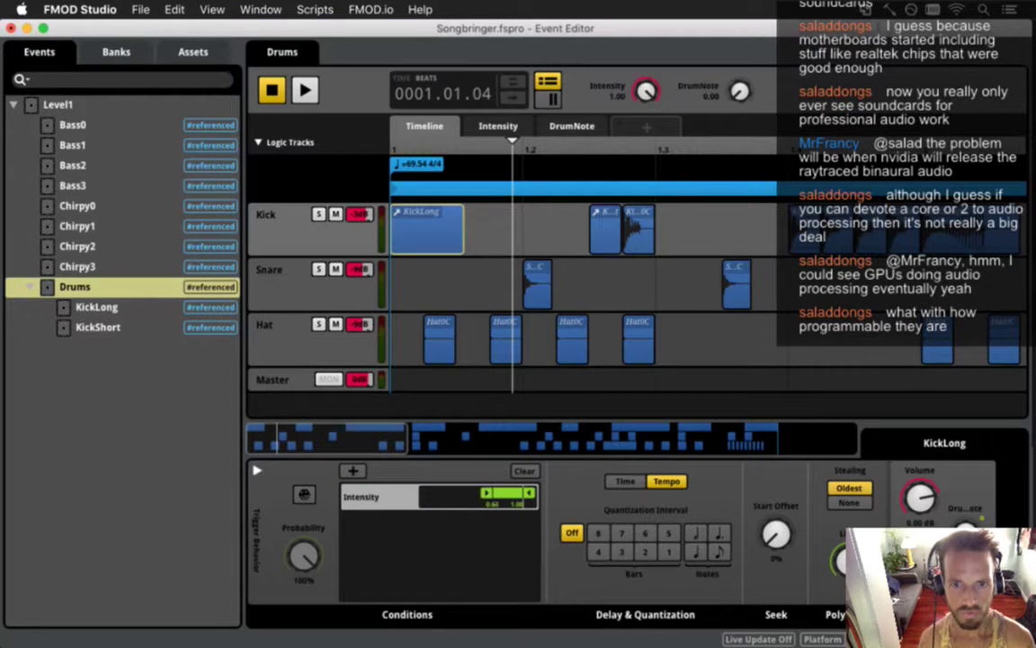
# Step: Add an Intensity trigger condition with a range of 0.66 to 1.00 to the KickShort nested event on the Kick track
pyautogui.click(611, 230)
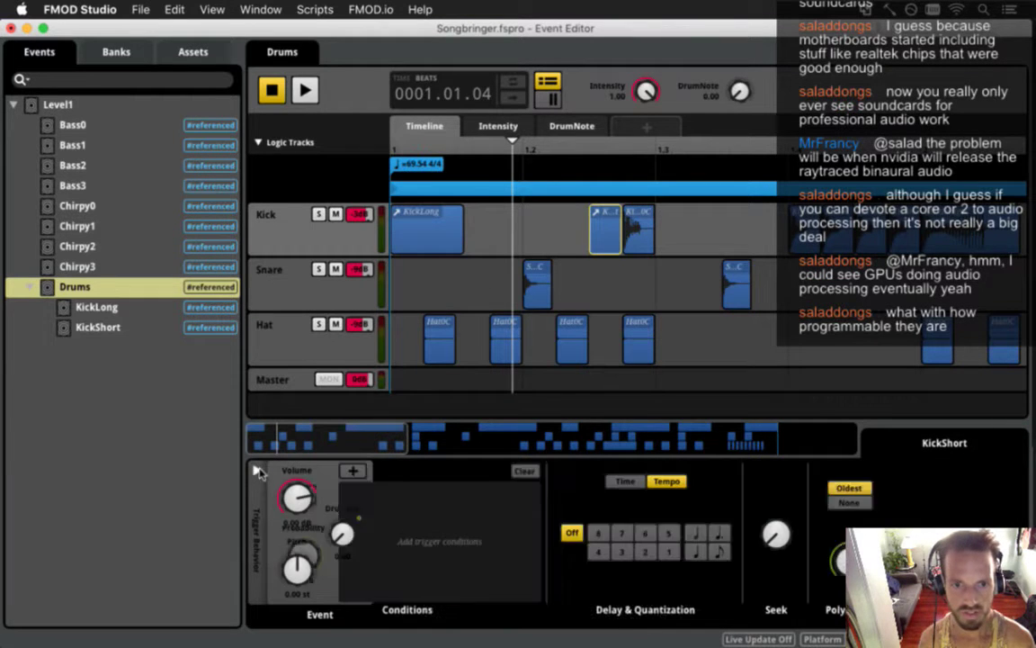
pyautogui.click(257, 472)
pyautogui.click(352, 470)
pyautogui.moveTo(494, 489)
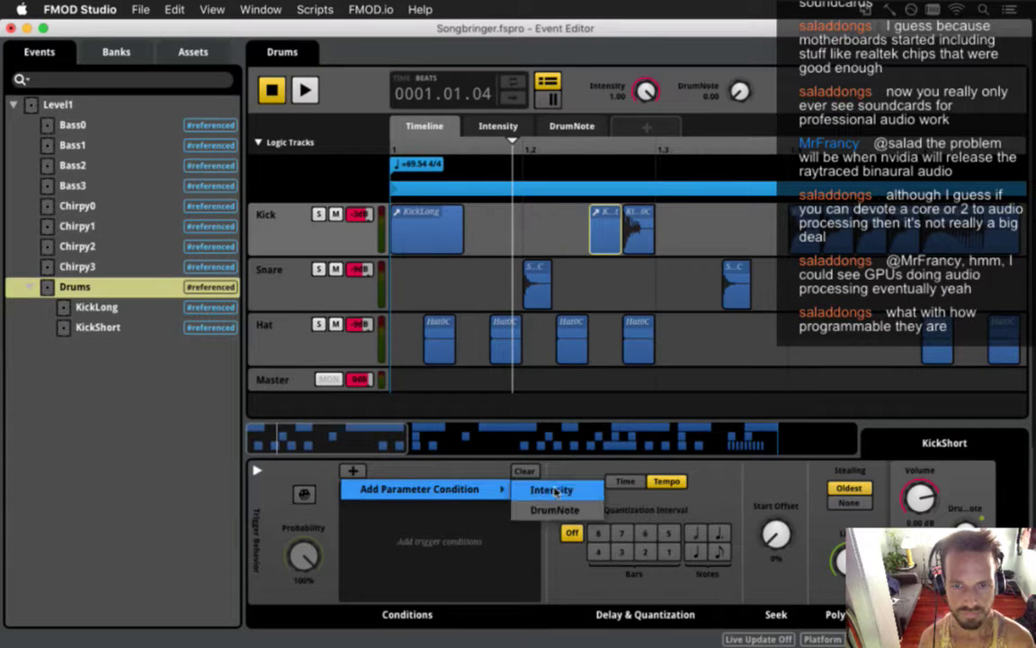
pyautogui.click(552, 491)
pyautogui.moveTo(482, 493); pyautogui.dragTo(487, 493)
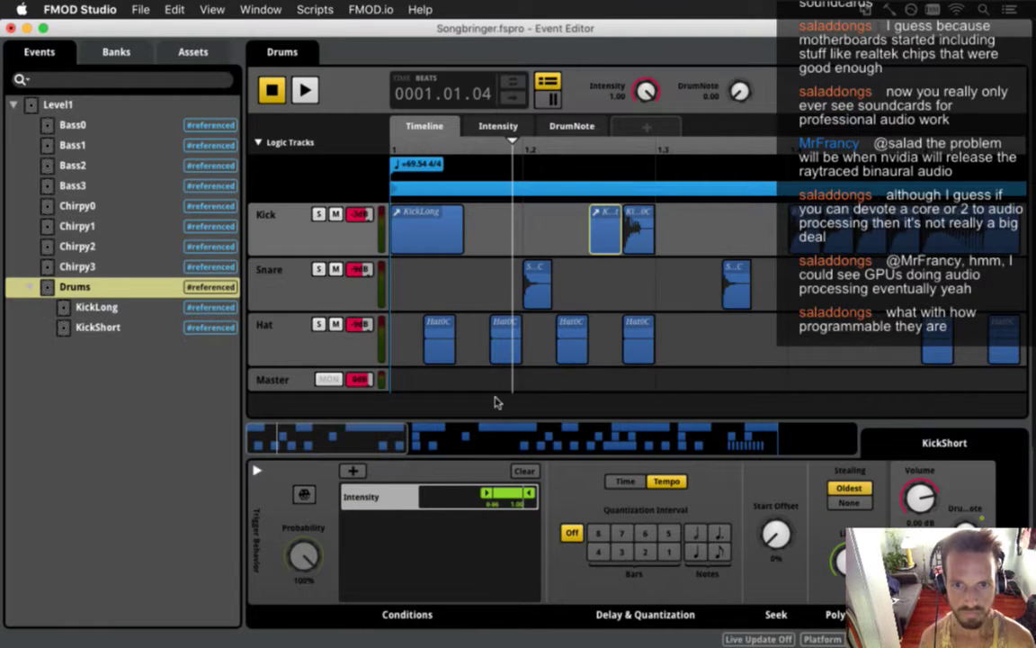
# Step: Check the Intensity conditions of the remaining KickShort0C and KickLong0C clips and review the KickShort event's contents
pyautogui.click(640, 231)
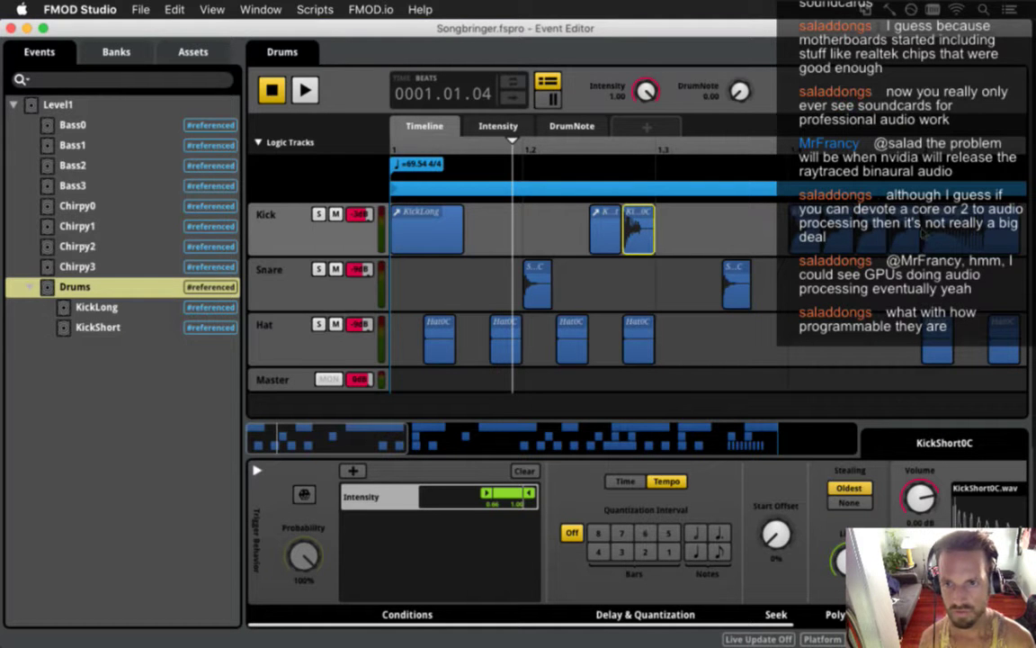
pyautogui.click(946, 235)
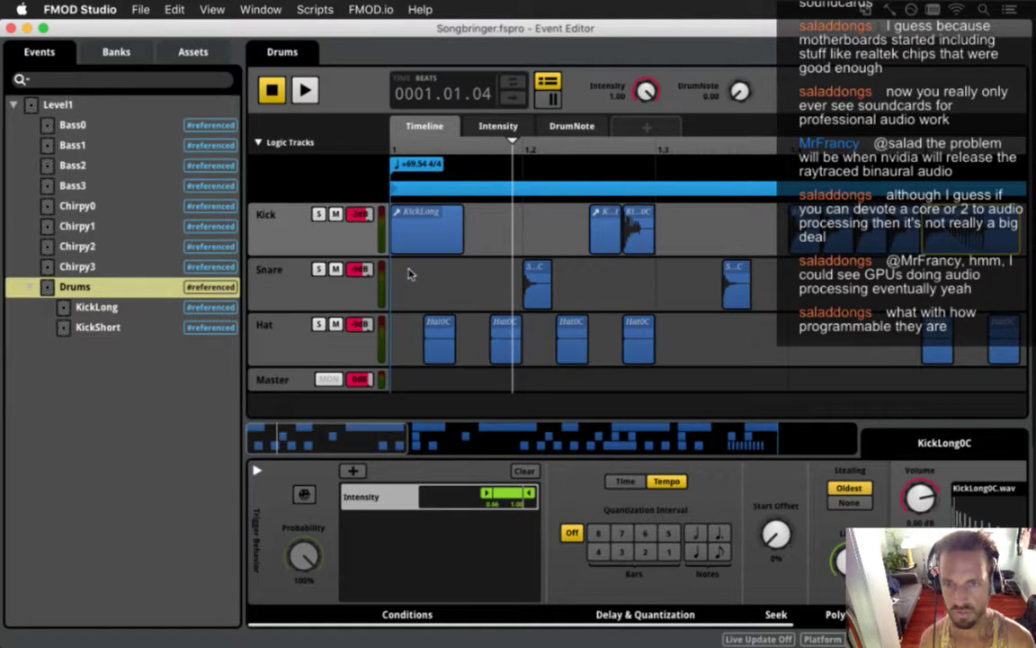
pyautogui.click(550, 235)
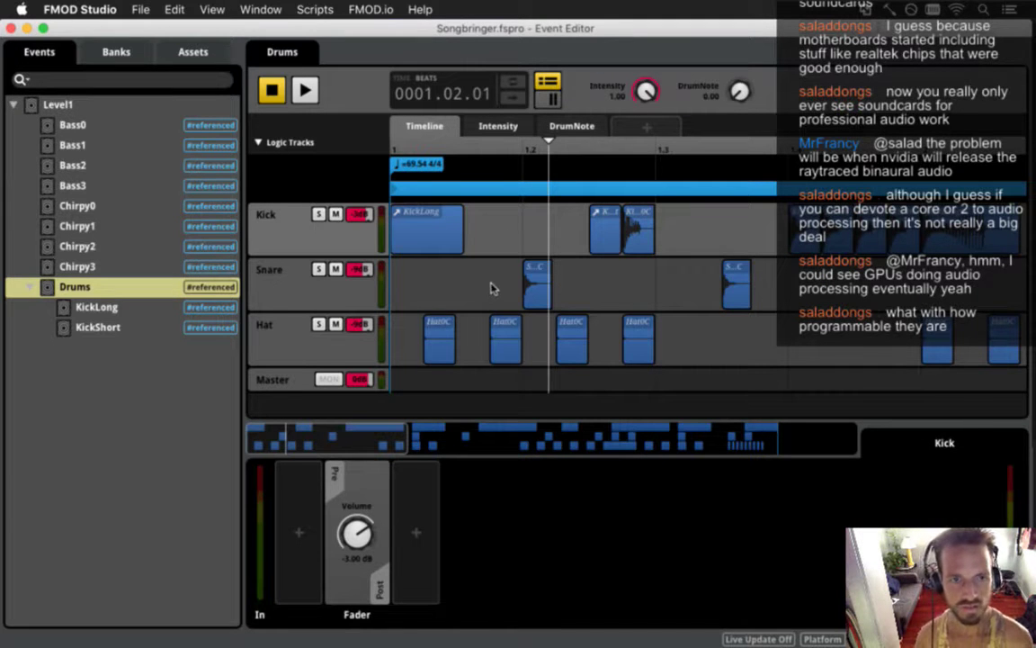
pyautogui.click(94, 327)
pyautogui.click(94, 329)
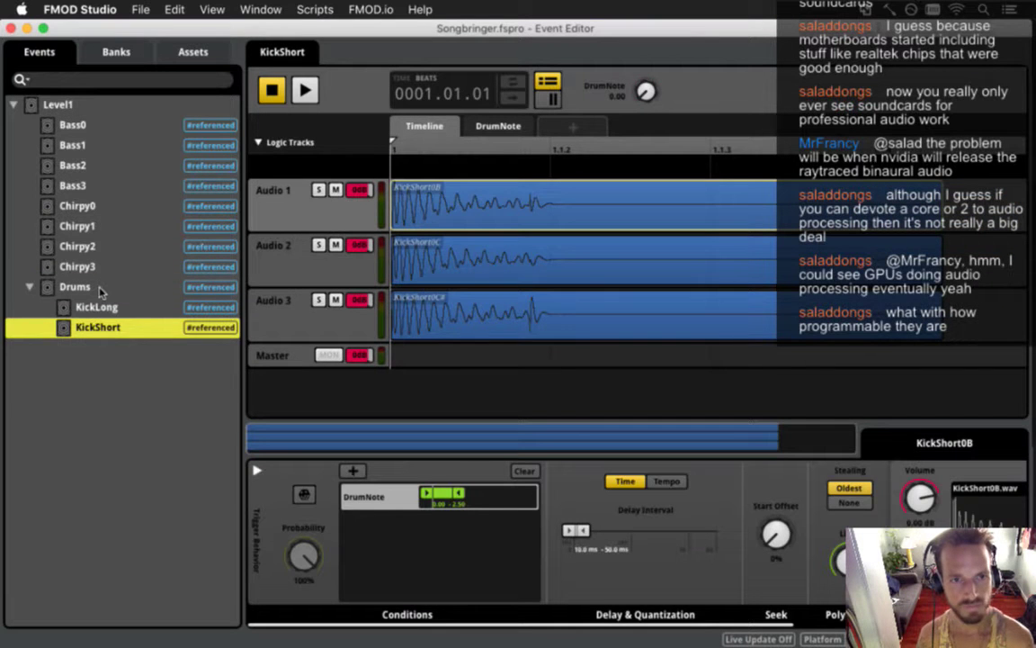
pyautogui.click(100, 290)
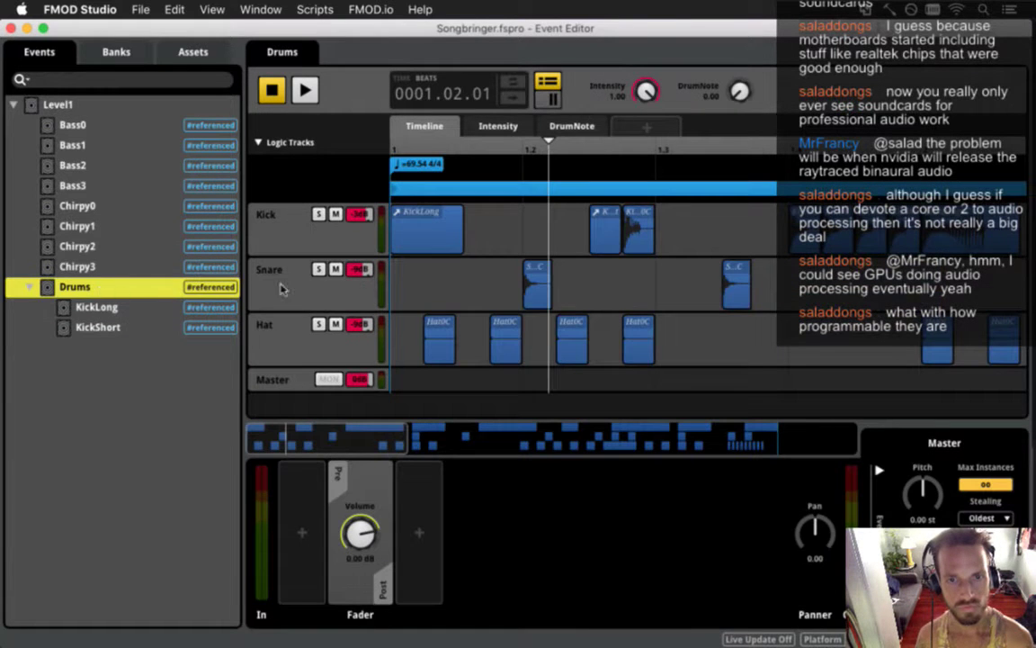
# Step: Add a nested event to the Drums event's Snare track, aligned with the first hat clip and shortened to that clip's length
pyautogui.click(427, 279)
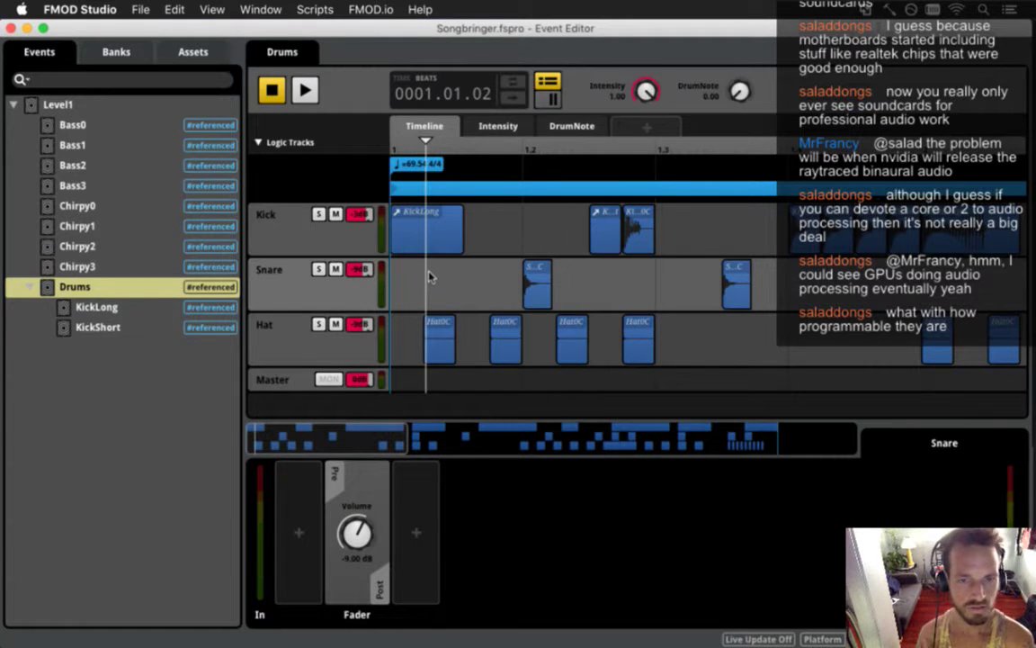
pyautogui.rightClick(430, 277)
pyautogui.click(456, 321)
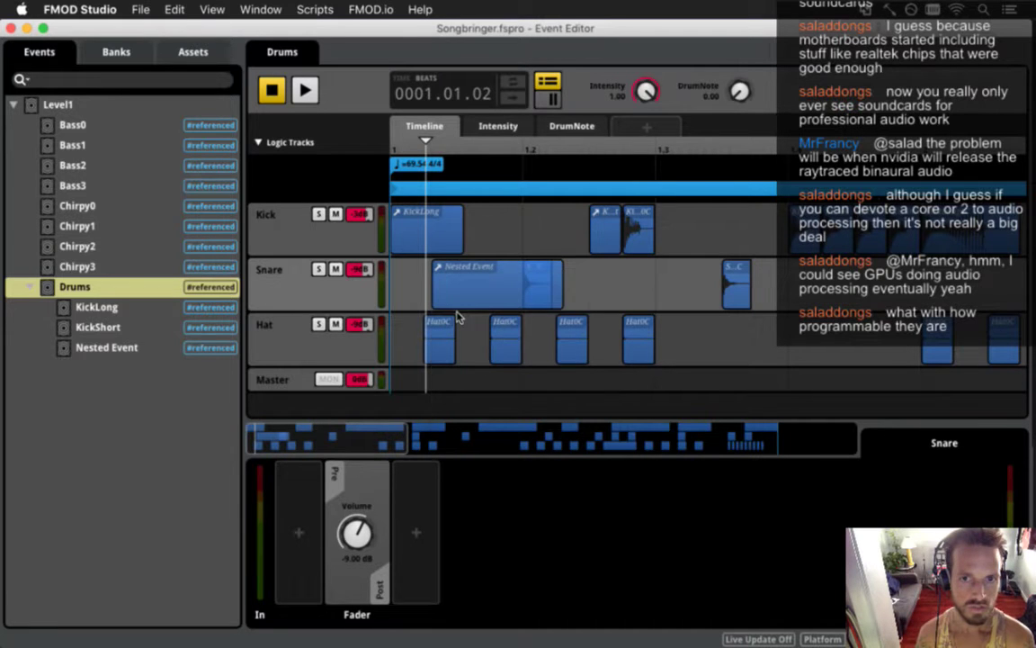
pyautogui.moveTo(561, 306); pyautogui.dragTo(455, 300)
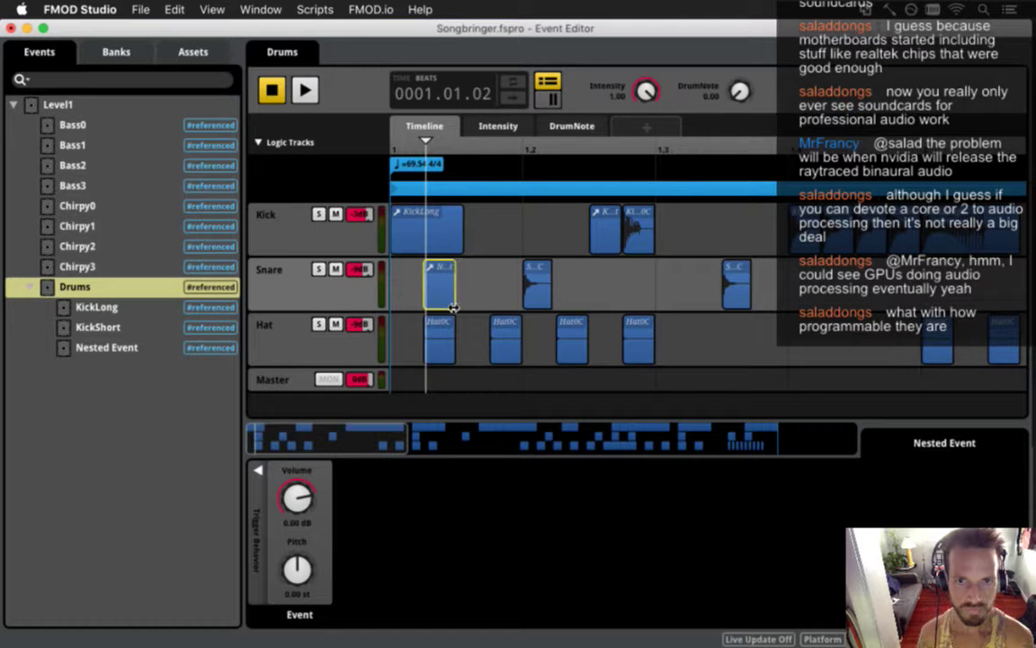
# Step: Rename the new nested event under Drums as Snare
pyautogui.click(106, 347)
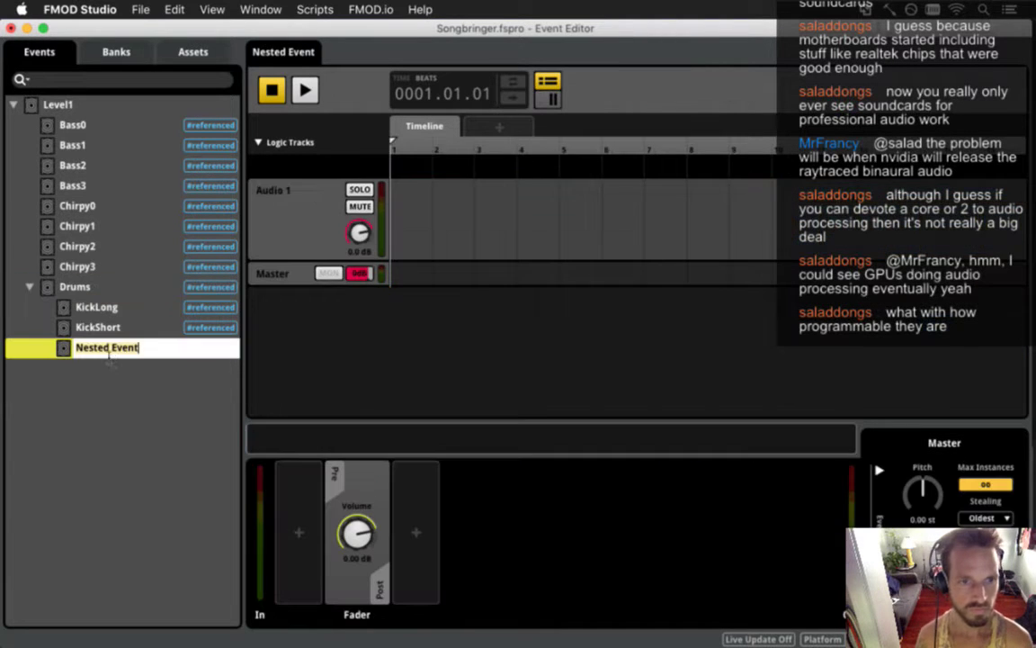
pyautogui.click(111, 347)
pyautogui.write('Snare')
pyautogui.press('Return')
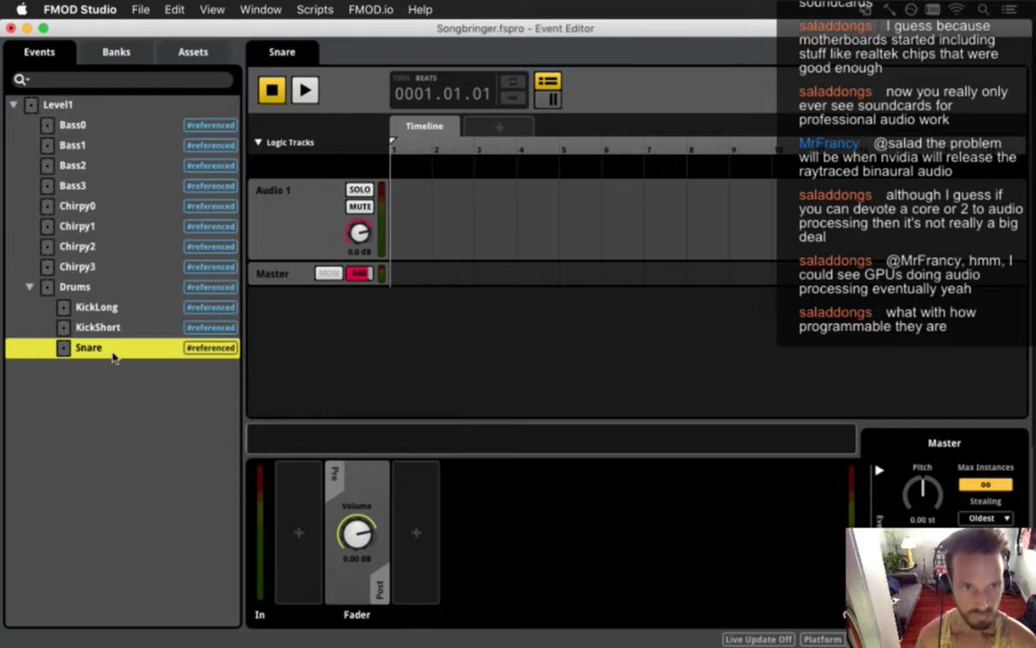
# Step: Give the Snare nested event an Intensity trigger condition of 0.33 to 1.00, checking it against the SnareLong0C clip's condition
pyautogui.click(129, 292)
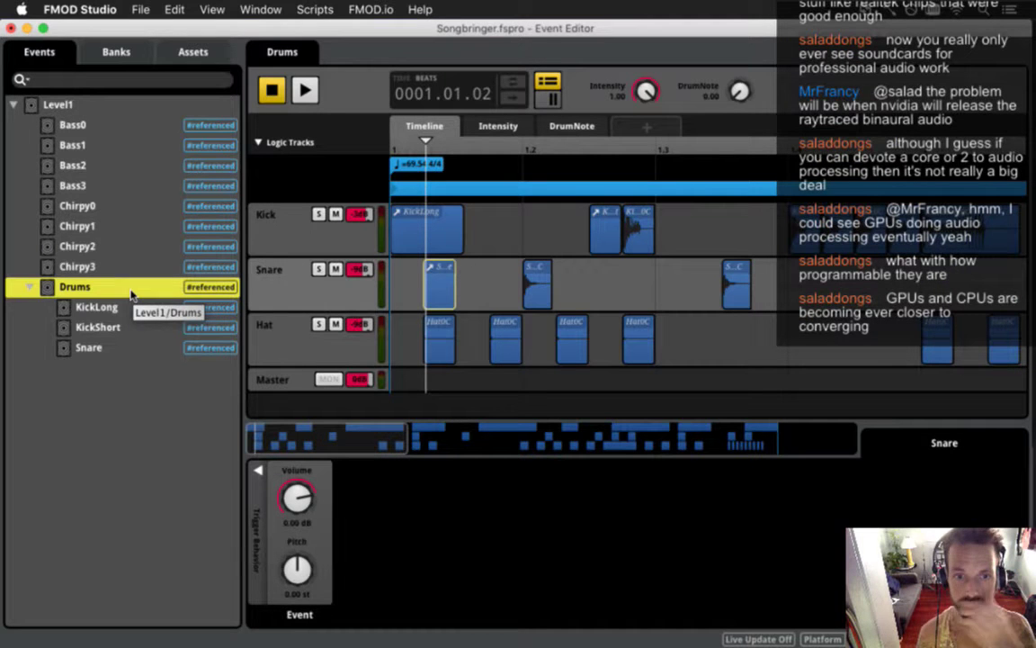
pyautogui.click(257, 469)
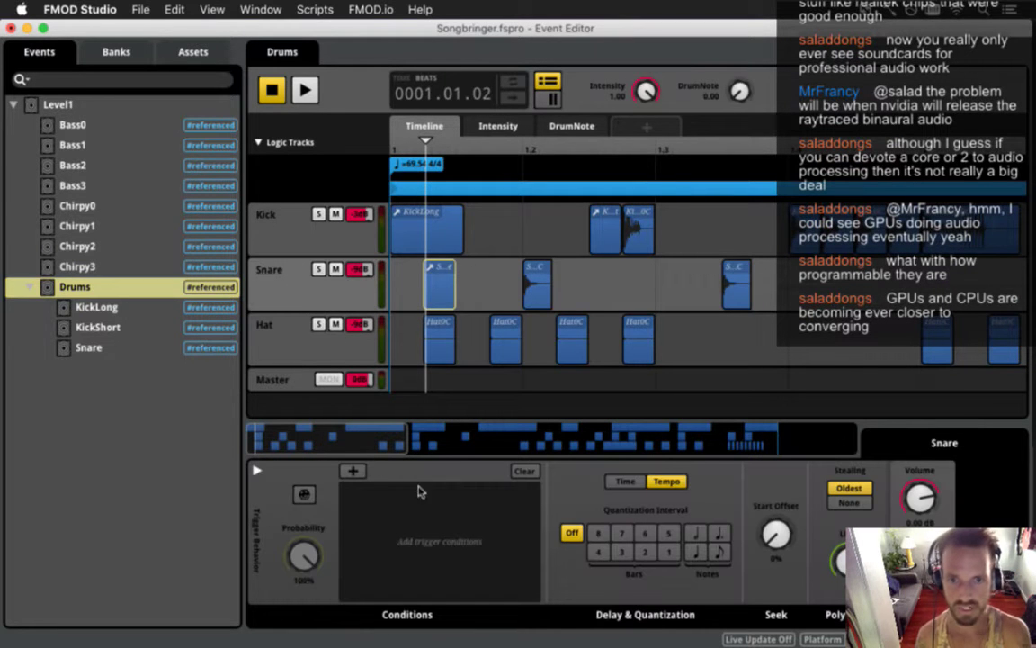
pyautogui.click(353, 470)
pyautogui.moveTo(486, 488)
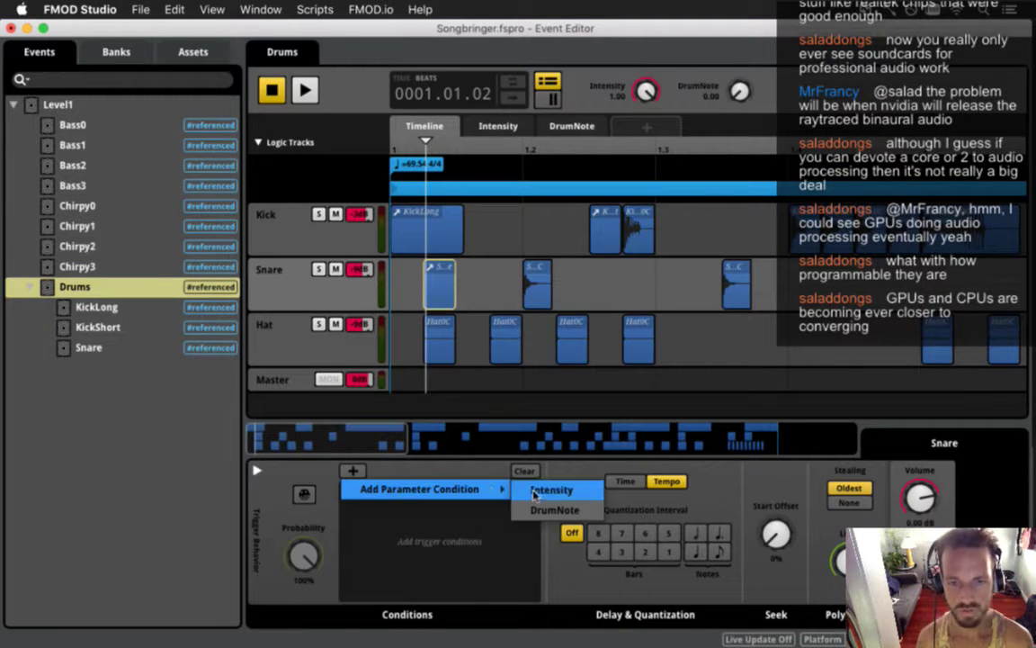
pyautogui.click(534, 493)
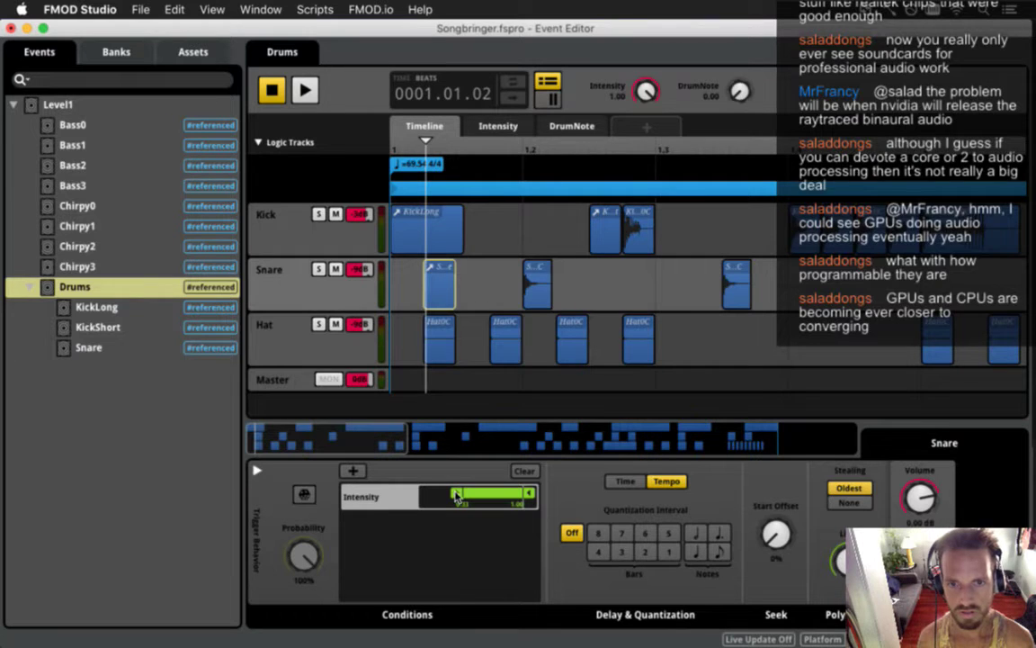
pyautogui.click(535, 286)
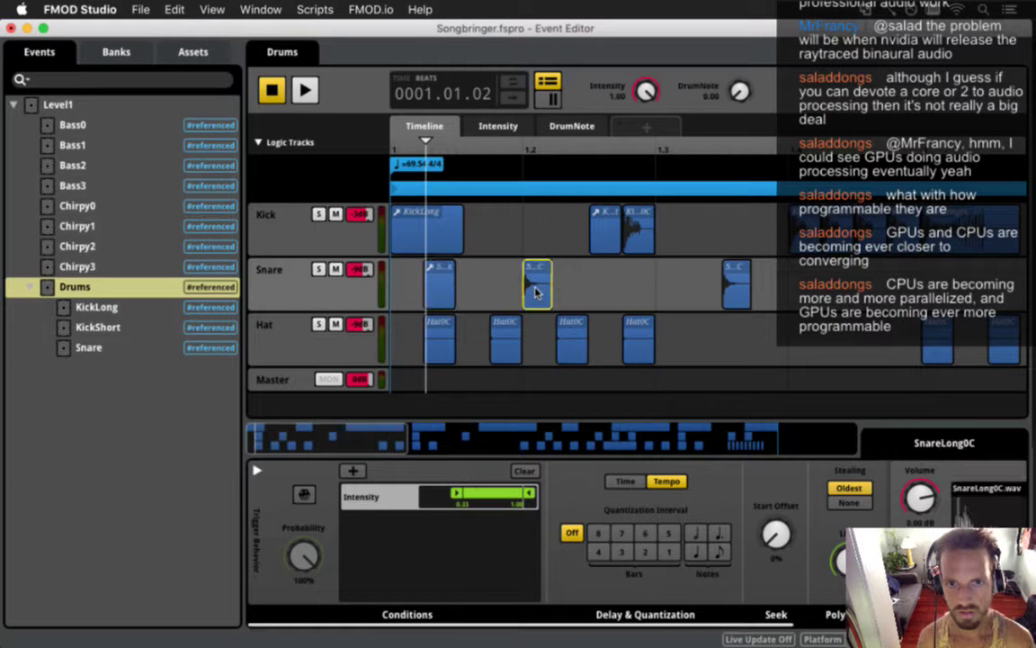
pyautogui.click(450, 289)
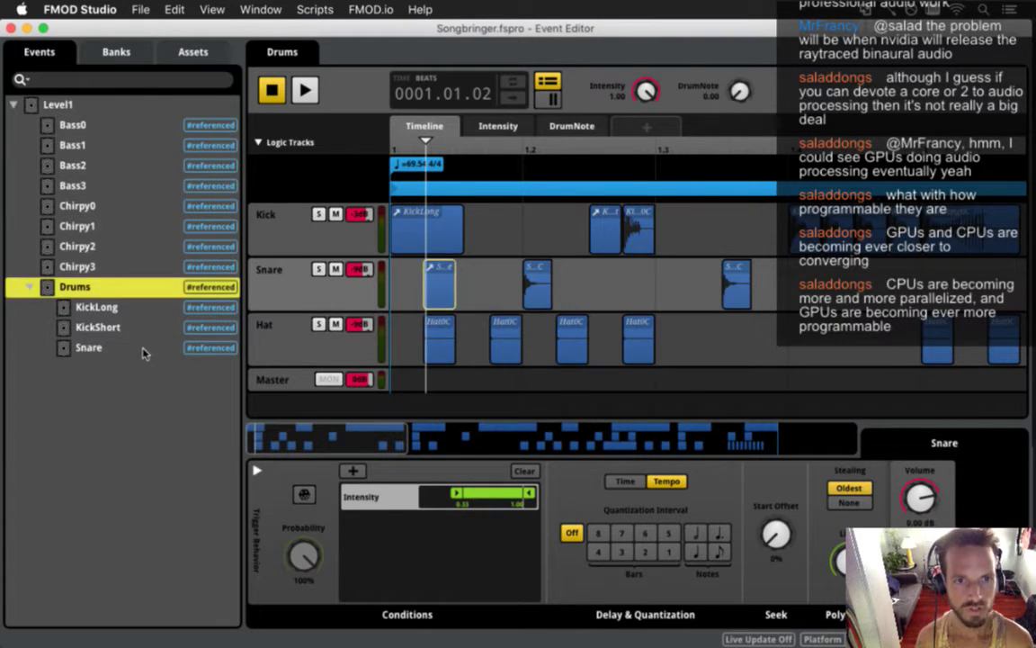
# Step: Add a DrumNote parameter ranging from 0 to 11 to the Snare event
pyautogui.click(140, 349)
pyautogui.click(496, 127)
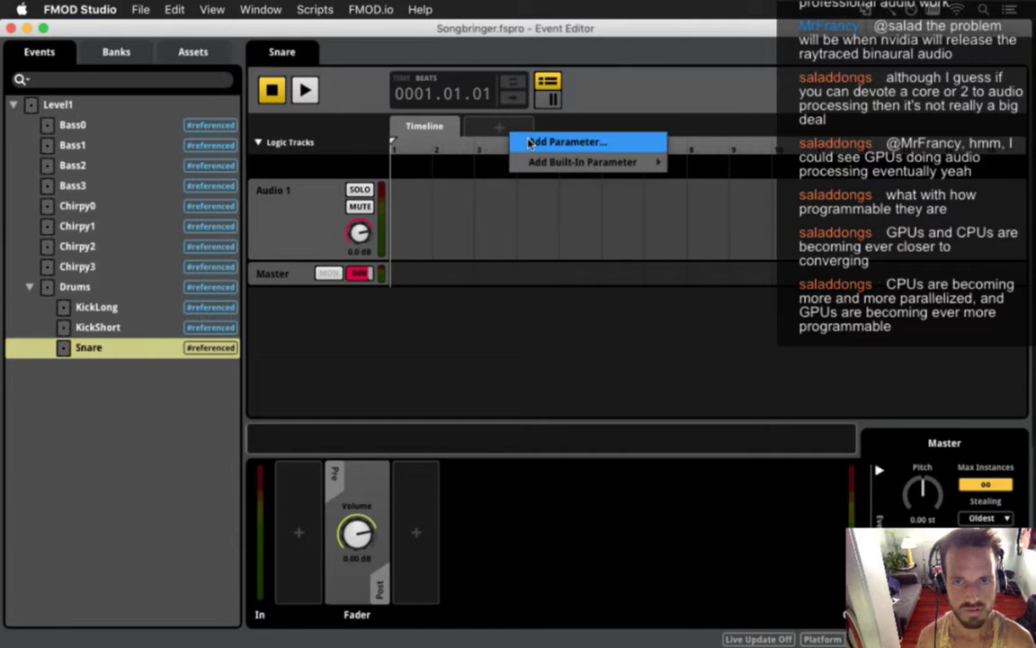
pyautogui.click(538, 143)
pyautogui.write('Dr')
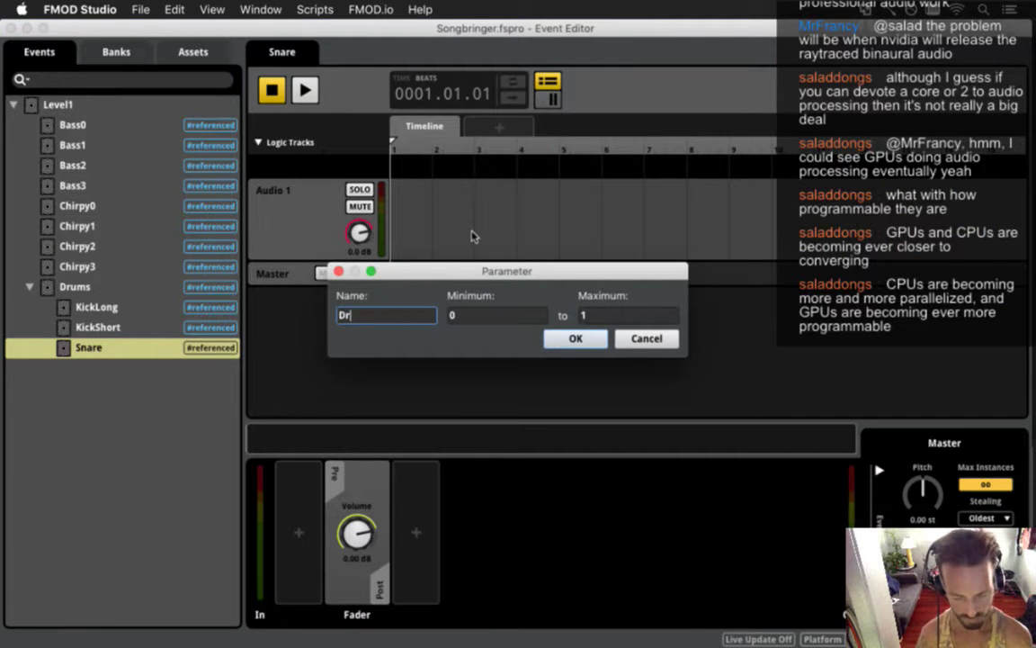
pyautogui.write('umNote')
pyautogui.click(580, 314)
pyautogui.write('1')
pyautogui.click(583, 337)
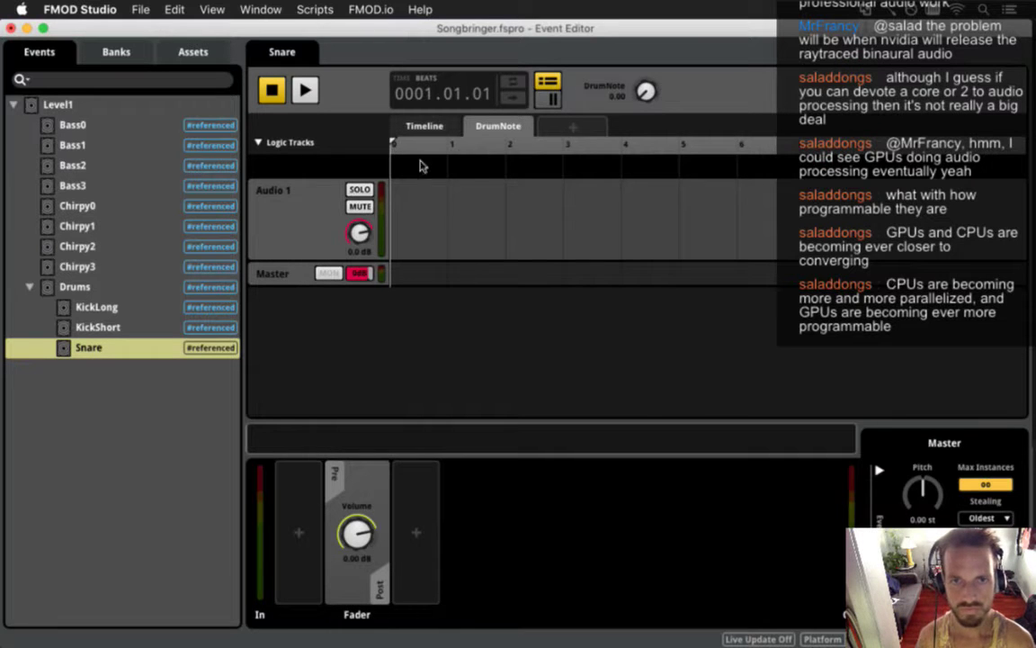
# Step: Add the SnareLong0B.wav asset to the Audio 1 track on the Snare event's timeline
pyautogui.click(427, 128)
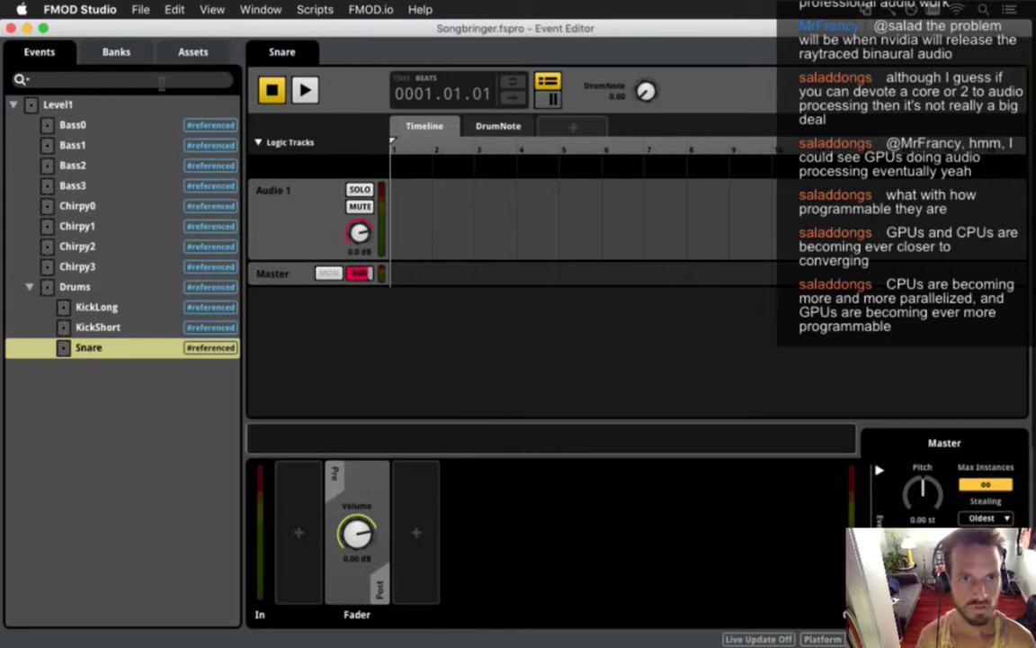
pyautogui.click(182, 59)
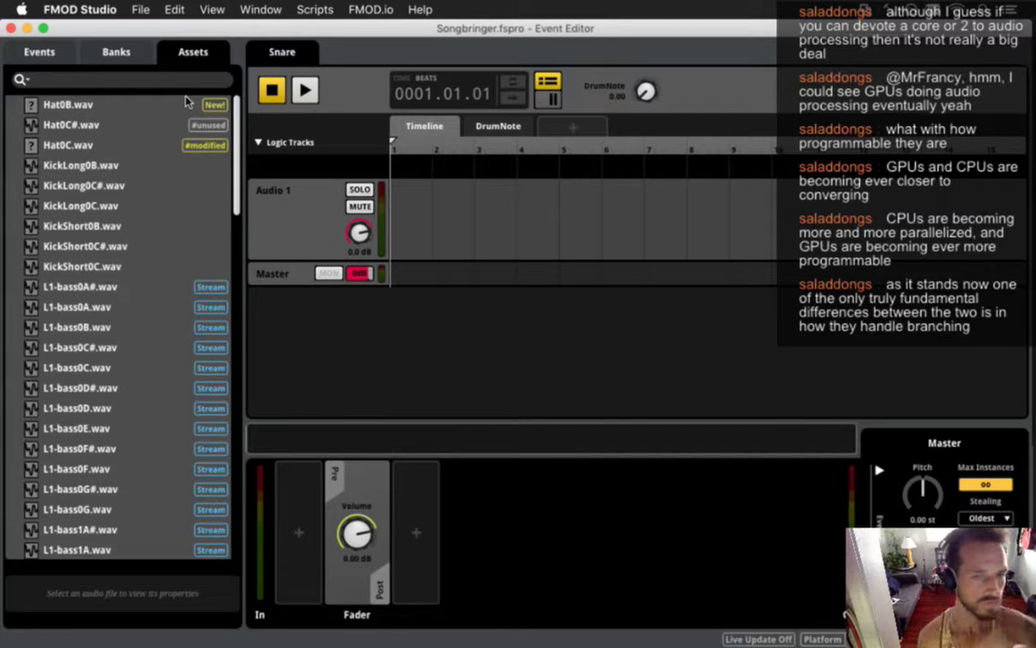
pyautogui.moveTo(236, 167); pyautogui.dragTo(209, 485)
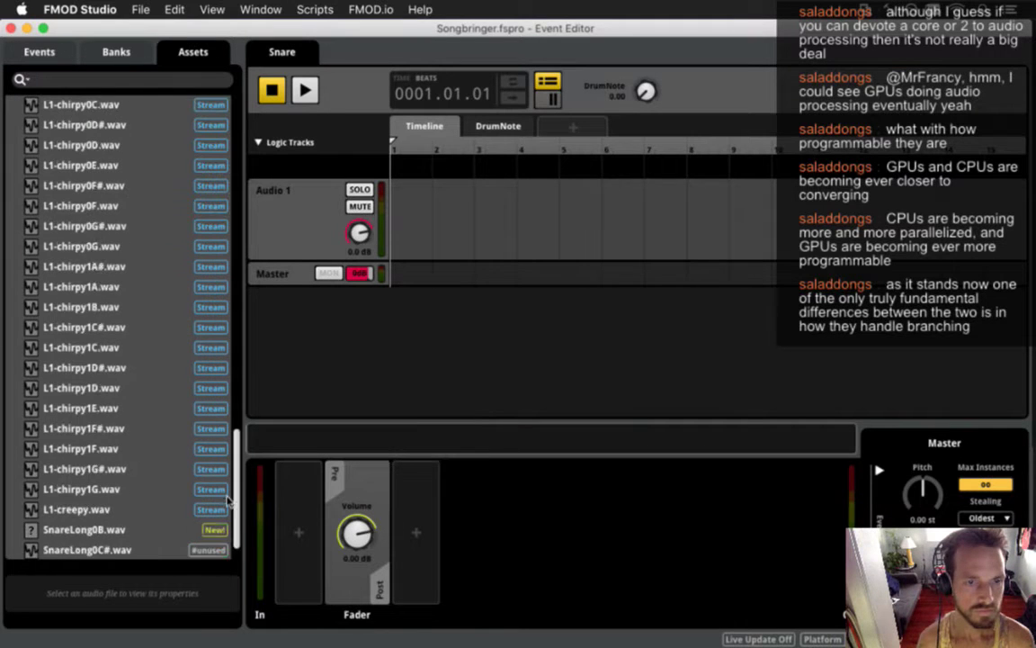
pyautogui.moveTo(86, 488); pyautogui.dragTo(415, 246)
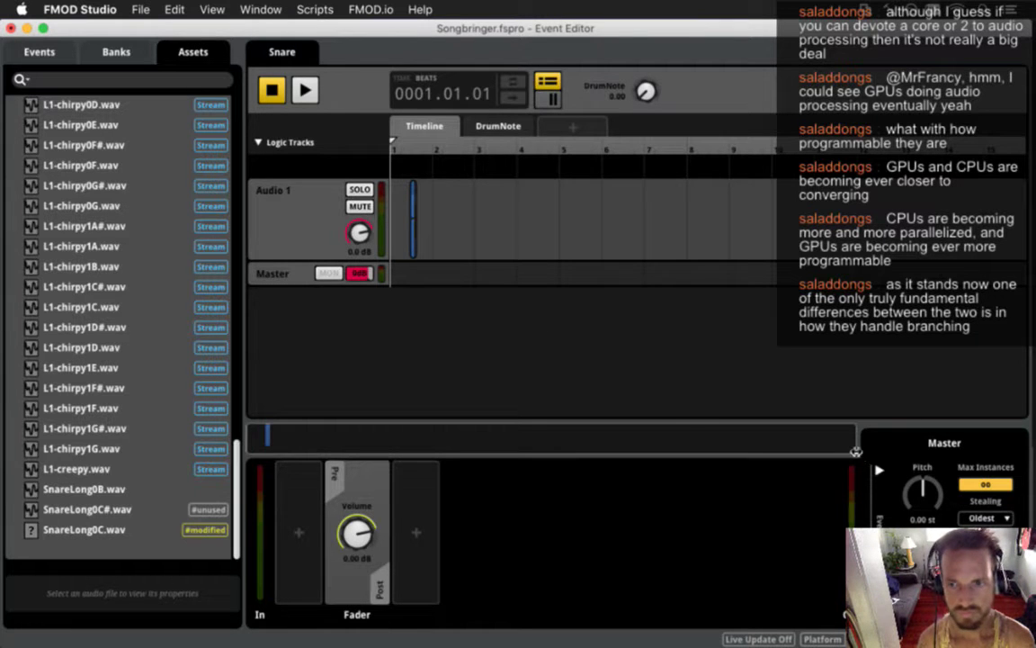
pyautogui.moveTo(778, 438); pyautogui.dragTo(291, 453)
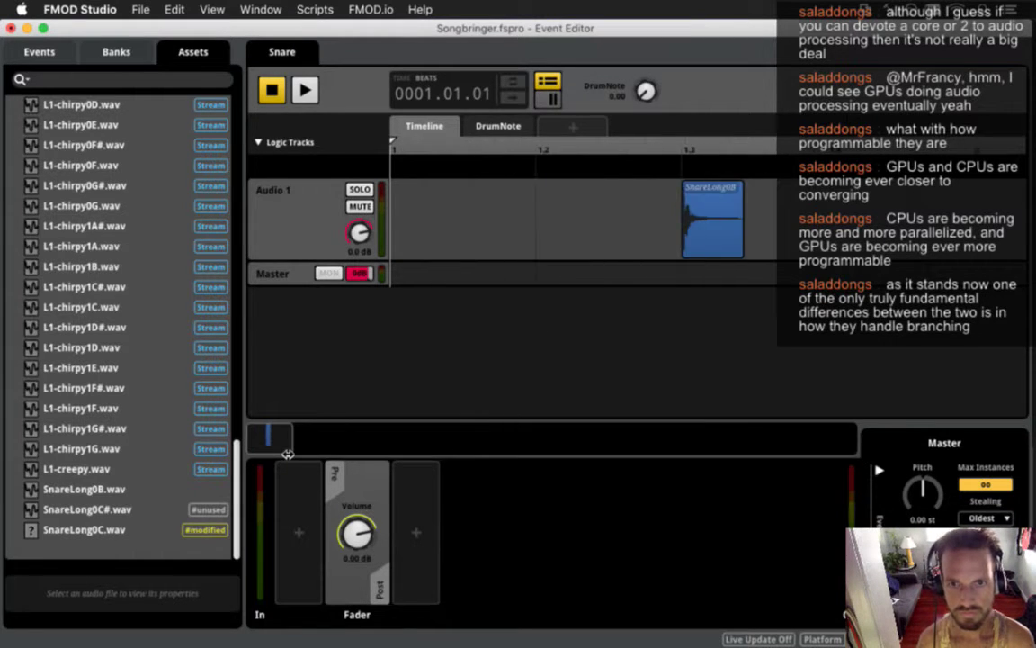
# Step: Add two more audio tracks below Audio 1 in the Snare event
pyautogui.click(277, 220)
pyautogui.rightClick(279, 221)
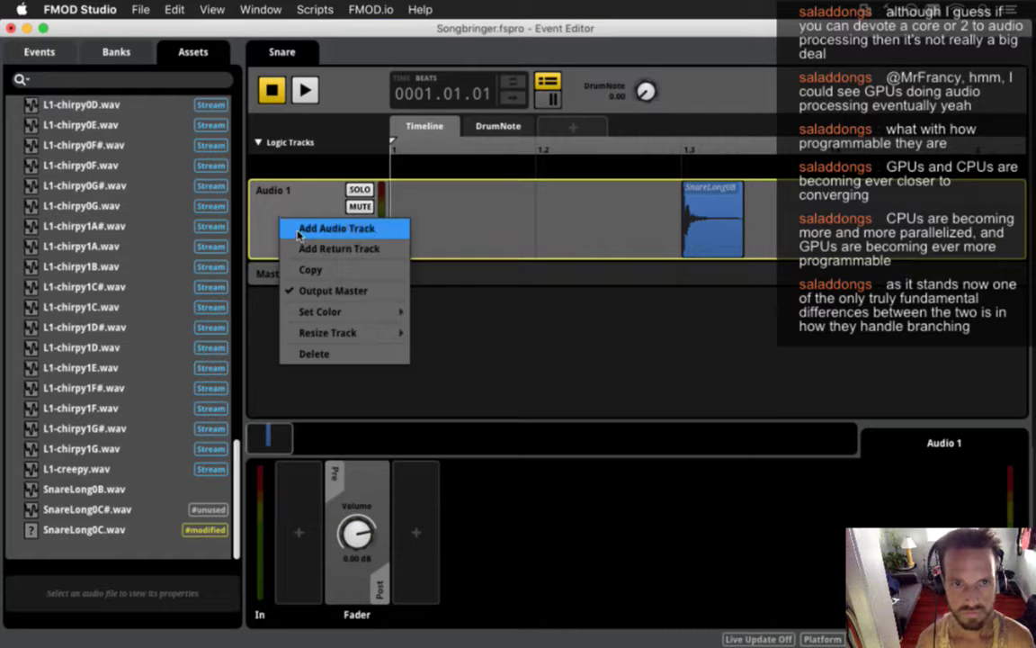
pyautogui.click(289, 227)
pyautogui.rightClick(284, 281)
pyautogui.click(302, 294)
# Step: Resize all three audio tracks together to a shorter height so they fit in the editor
pyautogui.click(299, 238)
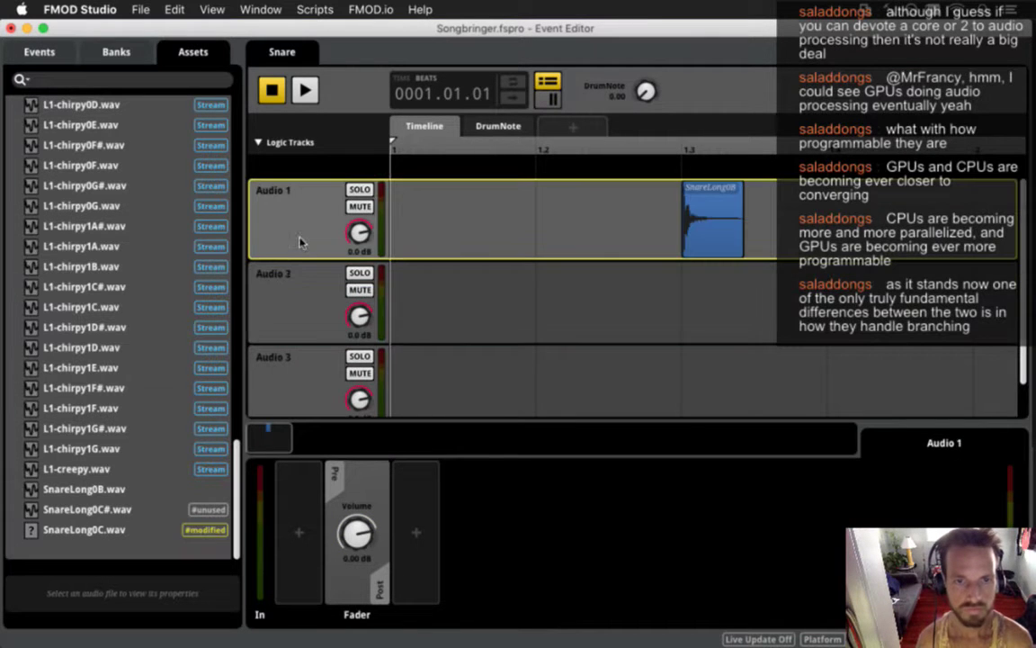
pyautogui.keyDown('shift'); pyautogui.click(289, 368); pyautogui.keyUp('shift')
pyautogui.rightClick(295, 376)
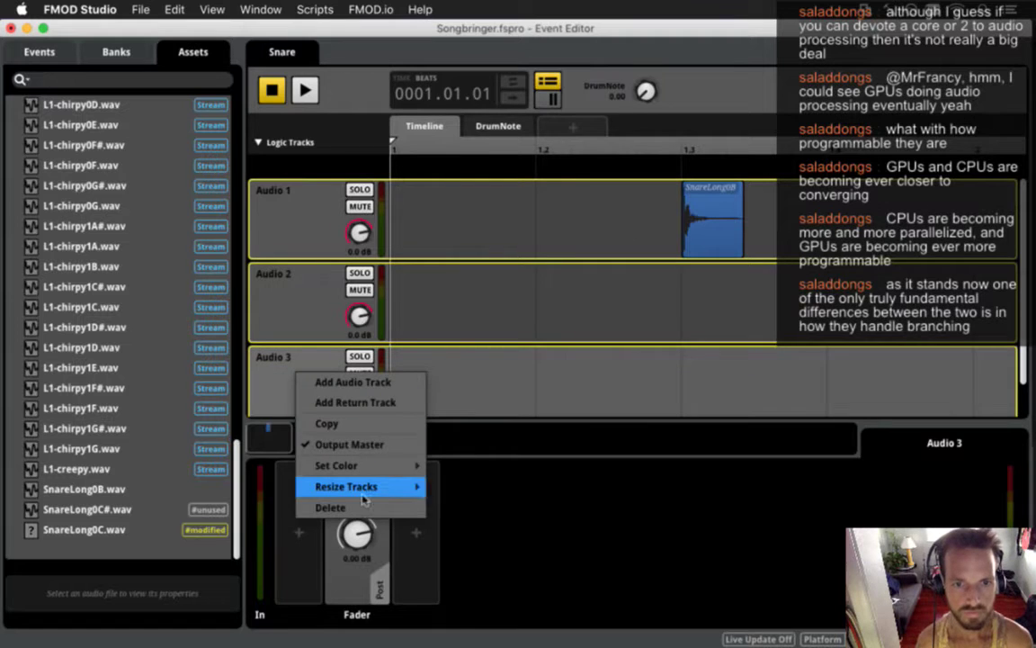
pyautogui.moveTo(414, 486)
pyautogui.click(459, 506)
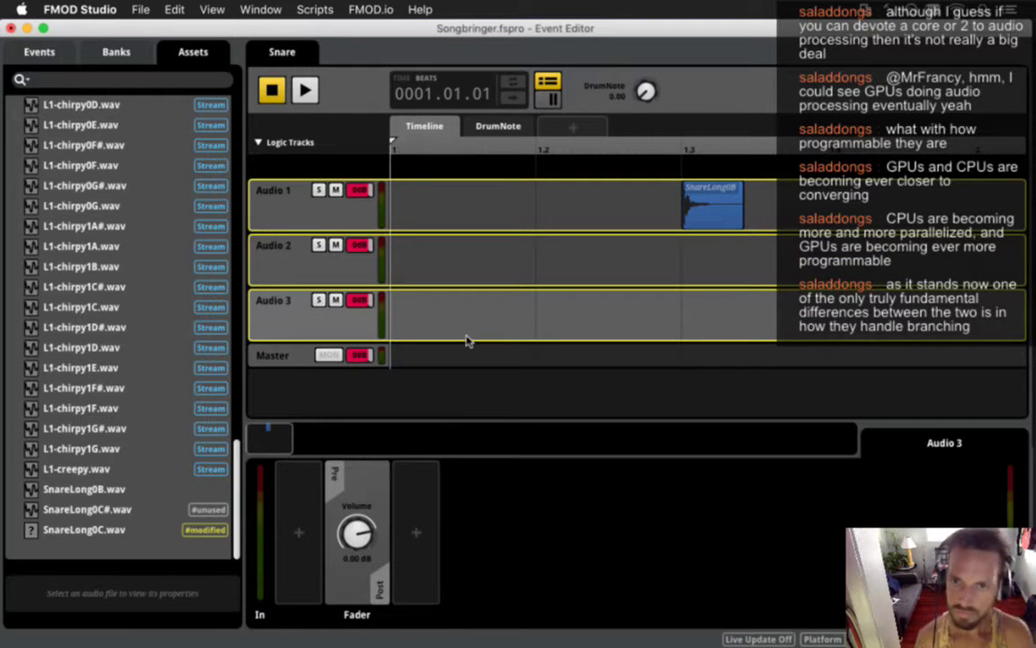
# Step: Move SnareLong0B to the timeline start, and place SnareLong0C on Audio 2 and SnareLong0C# on Audio 3, both aligned with it
pyautogui.click(667, 208)
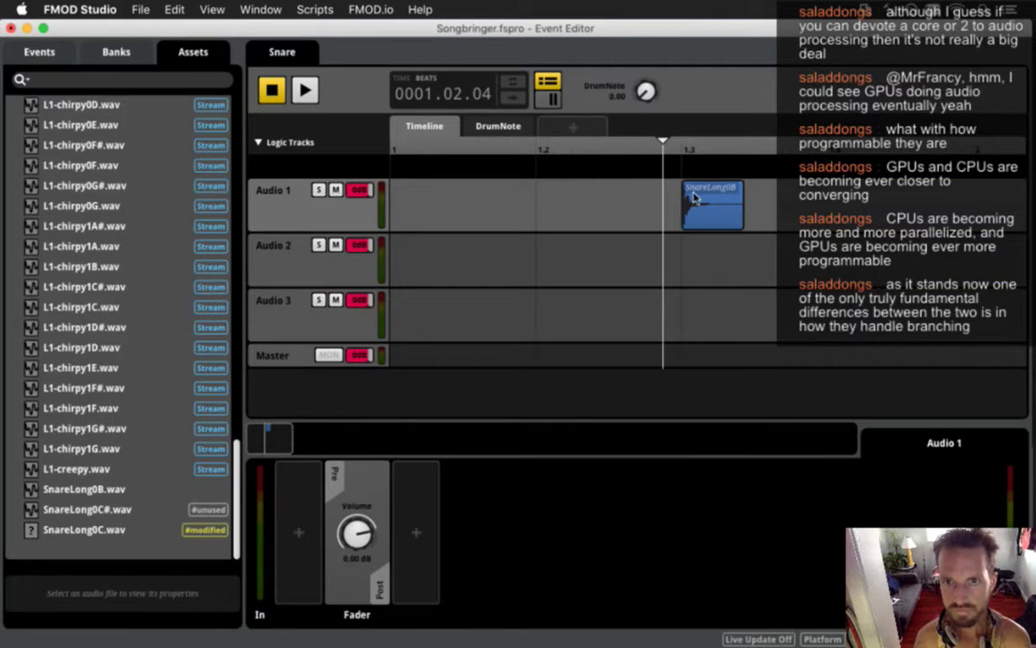
pyautogui.click(700, 203)
pyautogui.moveTo(699, 203); pyautogui.dragTo(410, 203)
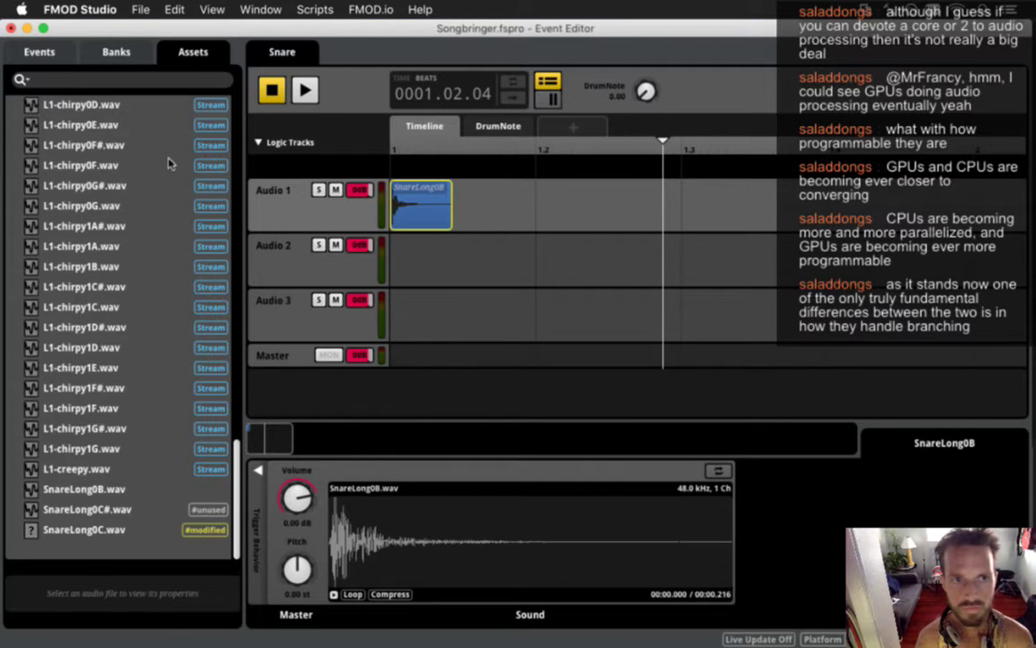
pyautogui.moveTo(90, 529); pyautogui.dragTo(420, 274)
pyautogui.moveTo(118, 509); pyautogui.dragTo(400, 303)
pyautogui.moveTo(419, 244); pyautogui.dragTo(349, 244)
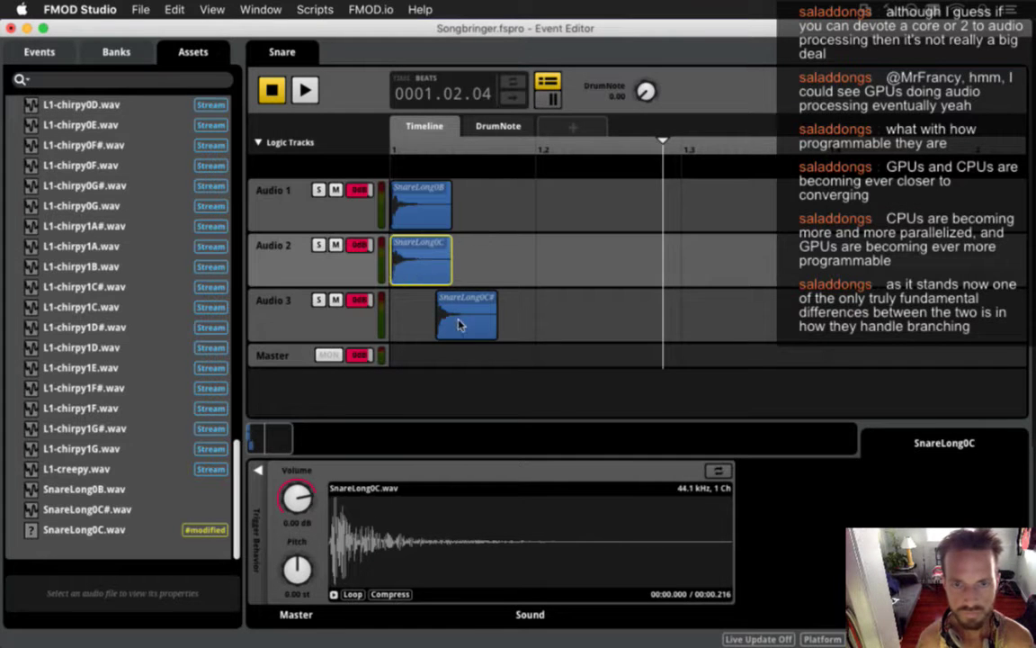
pyautogui.click(412, 298)
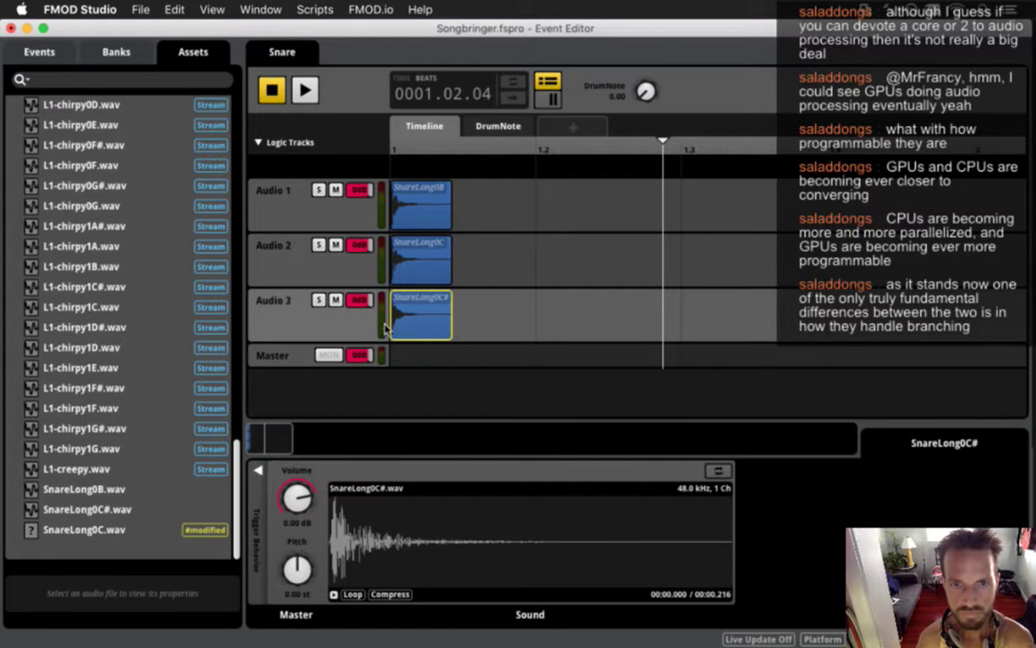
# Step: Give the SnareLong0C# clip a DrumNote trigger condition of 3.60 to 11.0
pyautogui.click(257, 469)
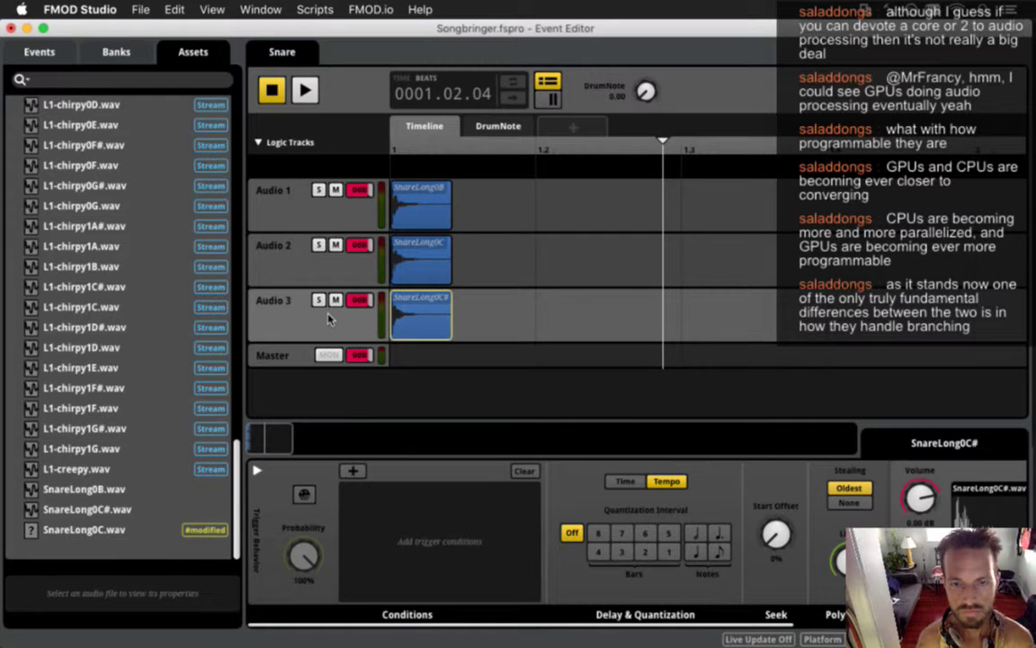
pyautogui.click(352, 471)
pyautogui.moveTo(431, 490)
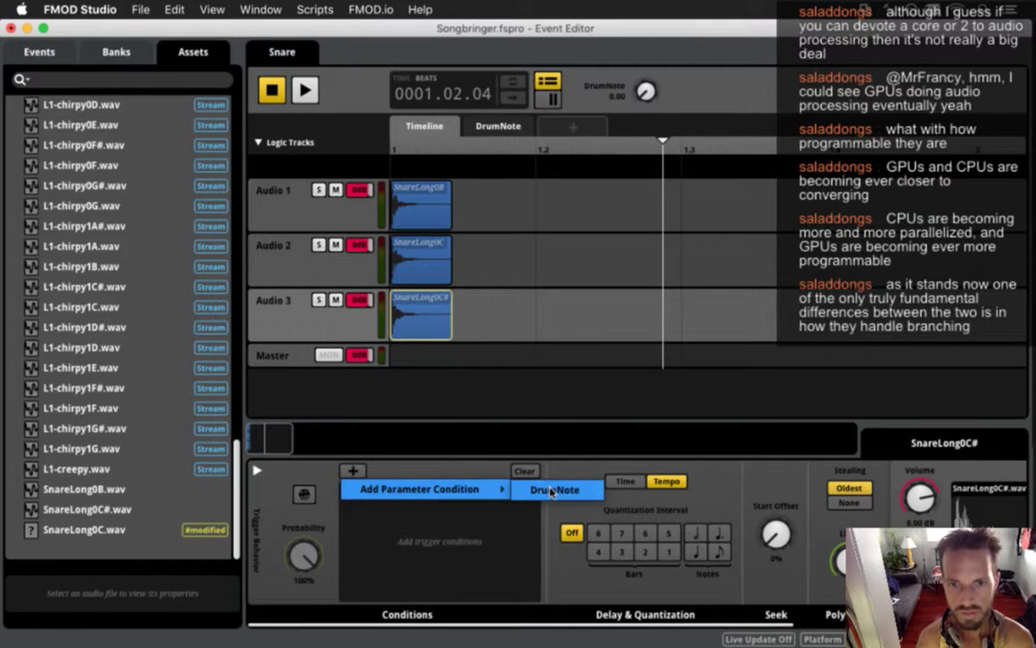
pyautogui.click(551, 491)
pyautogui.moveTo(451, 493); pyautogui.dragTo(456, 493)
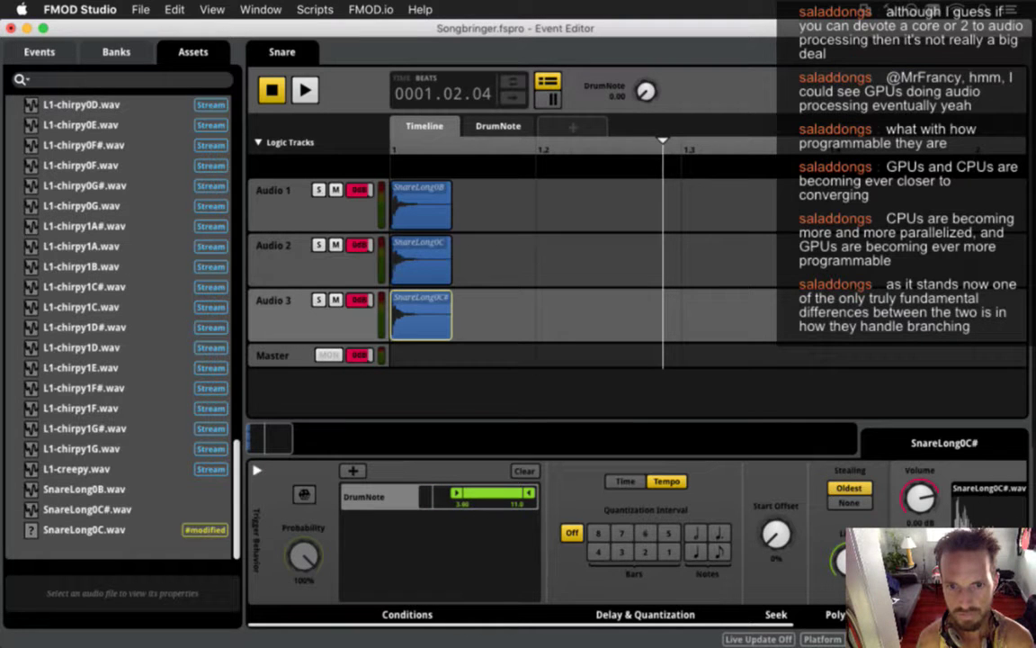
# Step: Switch the SnareLong0C# clip's delay to time-based and set its delay interval to 10–50 ms
pyautogui.click(620, 489)
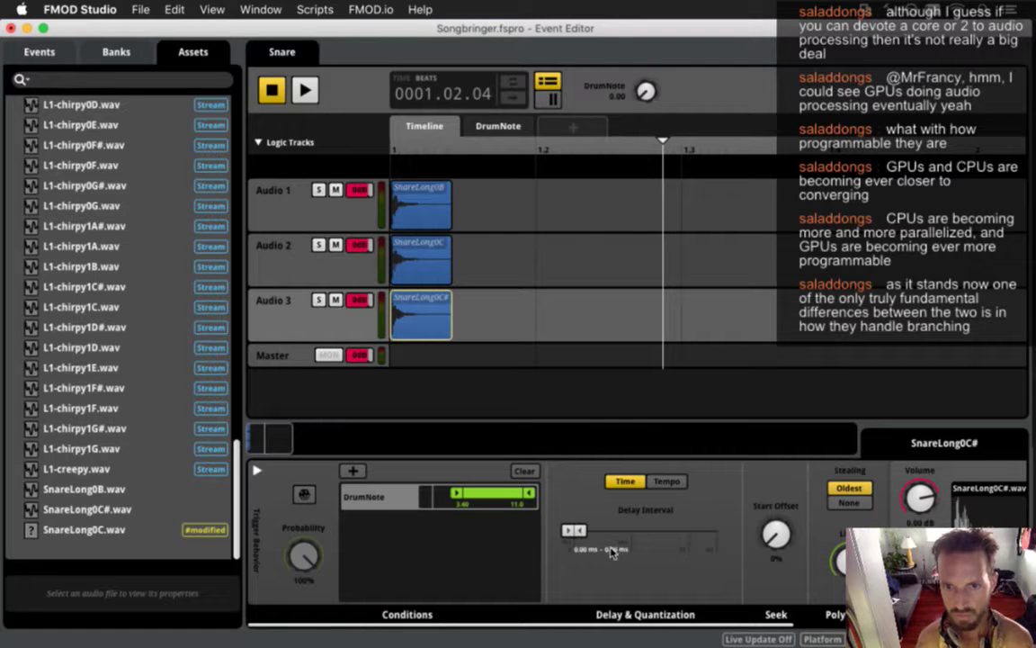
pyautogui.moveTo(580, 532); pyautogui.dragTo(585, 532)
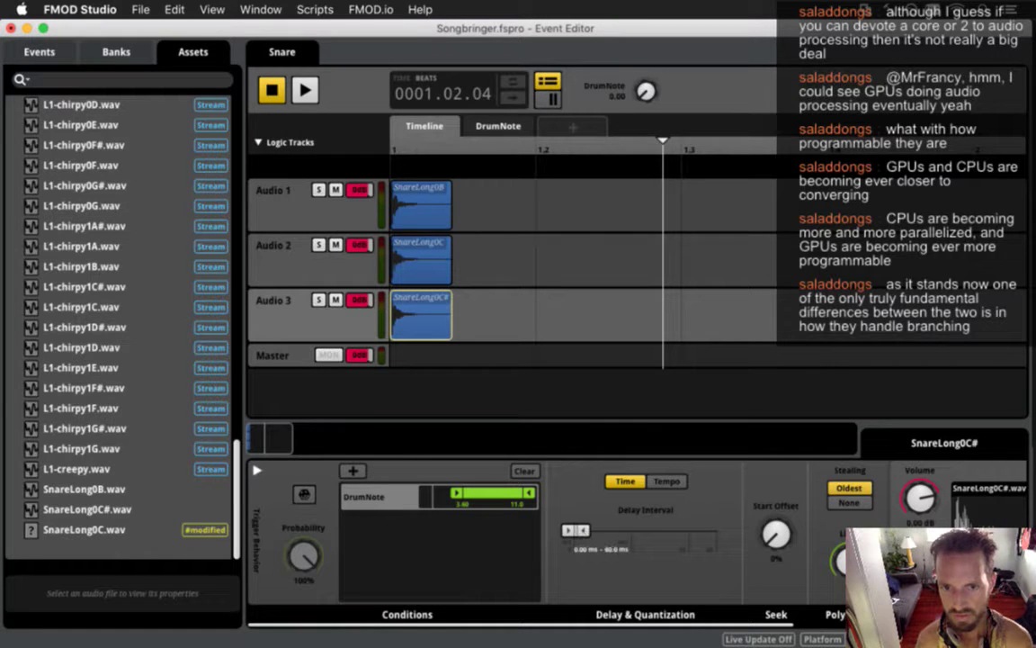
pyautogui.doubleClick(613, 550)
pyautogui.write('50')
pyautogui.press('Return')
pyautogui.doubleClick(590, 551)
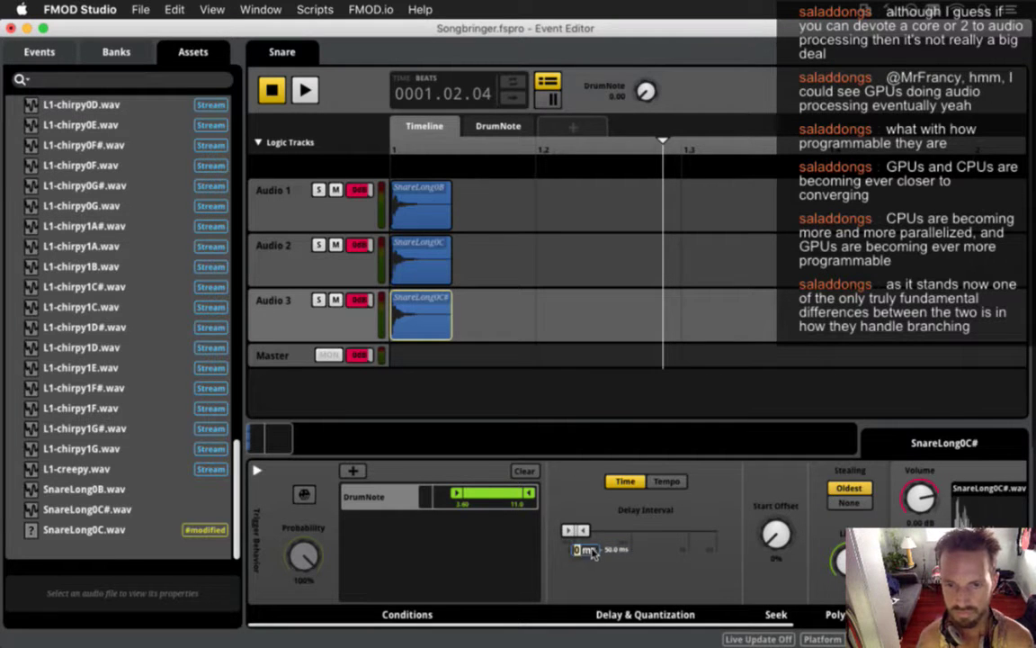
pyautogui.write('10.')
pyautogui.press('Return')
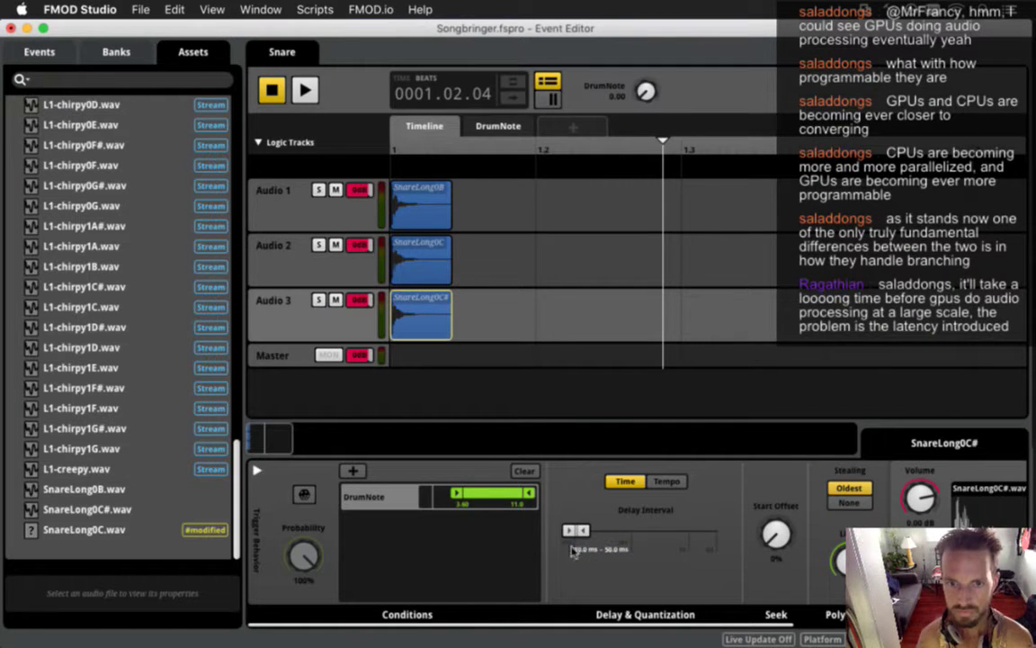
# Step: Give the SnareLong0C clip on Audio 2 a DrumNote trigger condition of 2.60 to 3.50
pyautogui.click(431, 267)
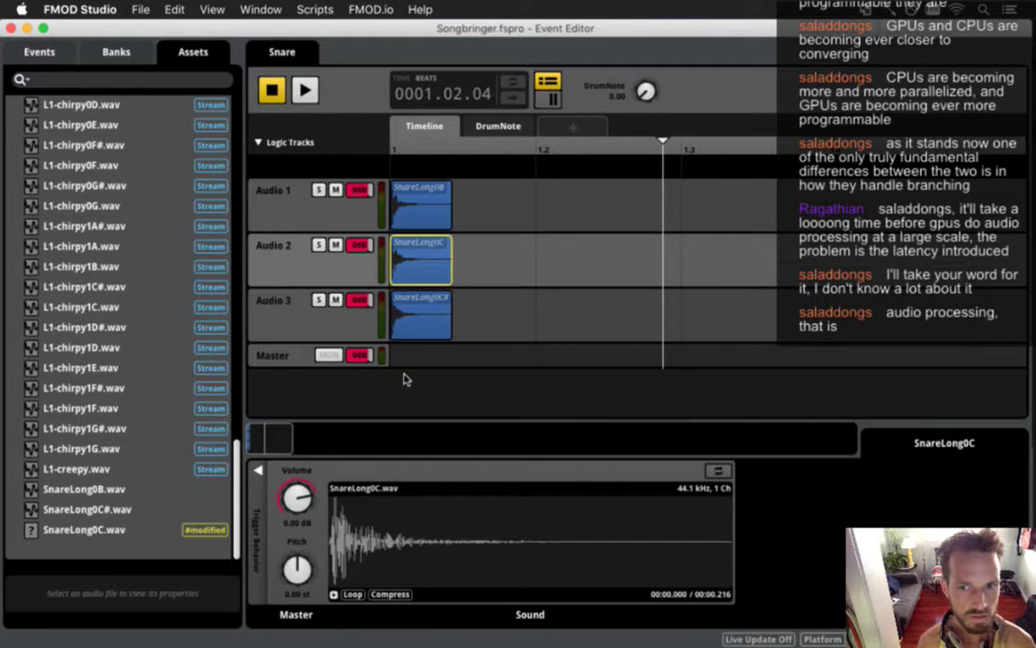
pyautogui.click(258, 470)
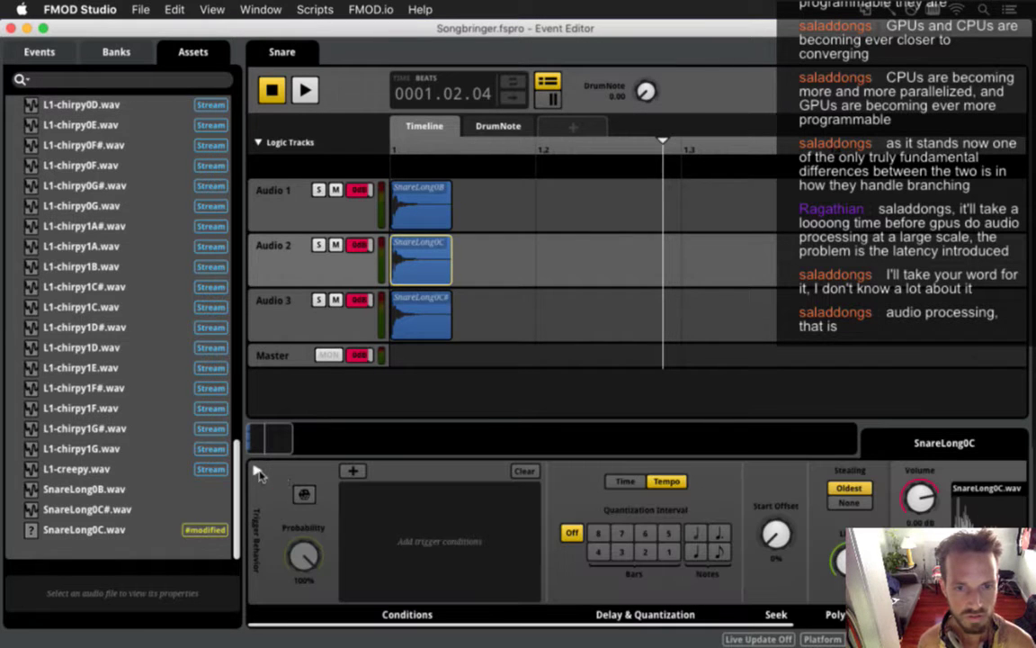
pyautogui.click(351, 474)
pyautogui.moveTo(485, 490)
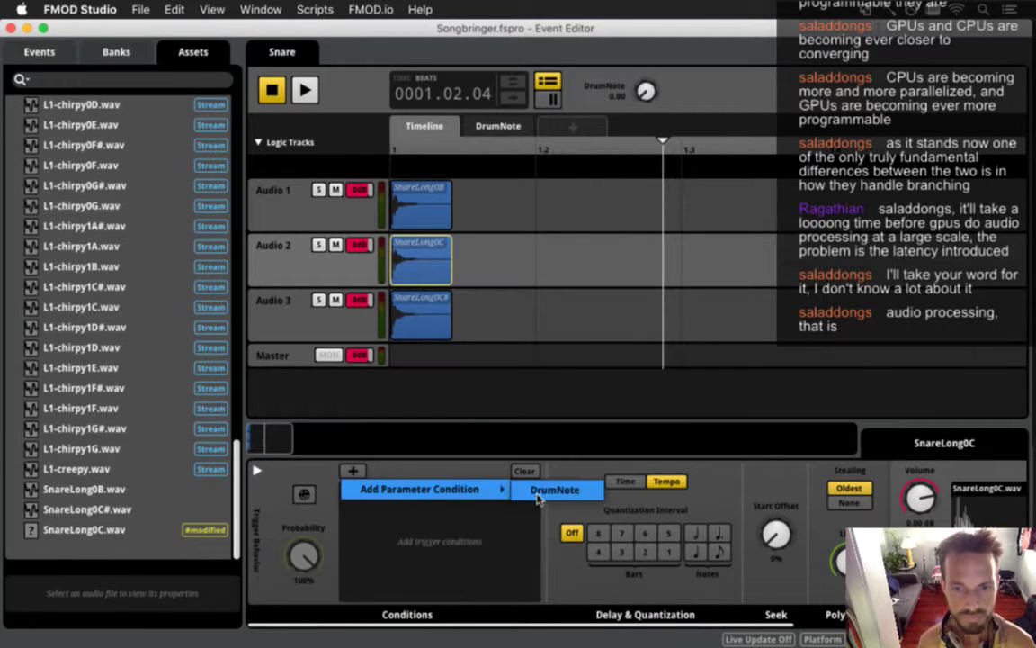
pyautogui.click(537, 493)
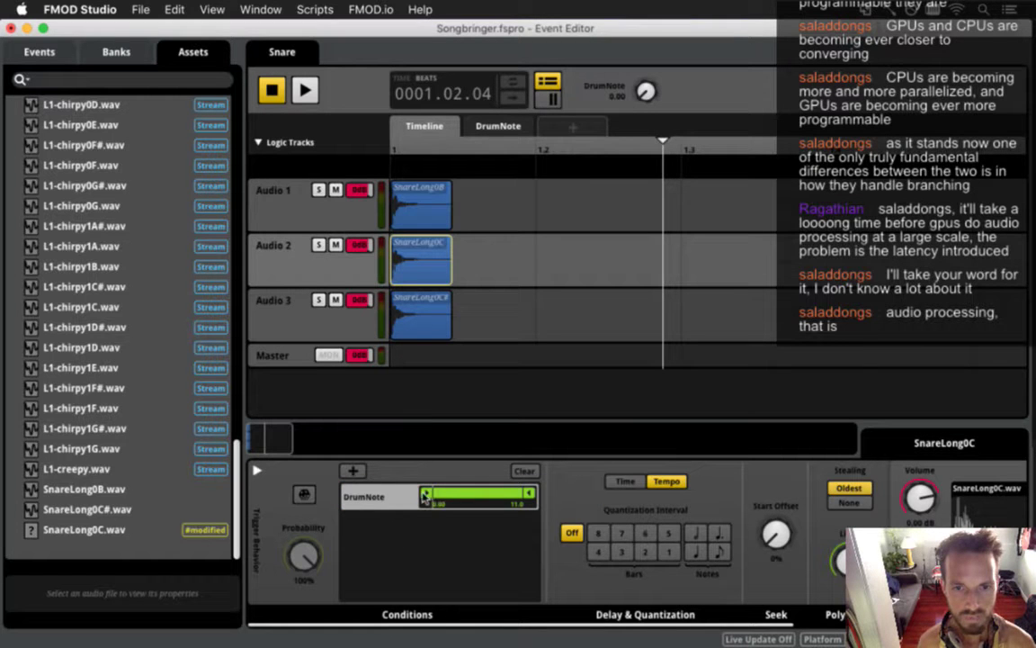
pyautogui.moveTo(424, 495); pyautogui.dragTo(441, 495)
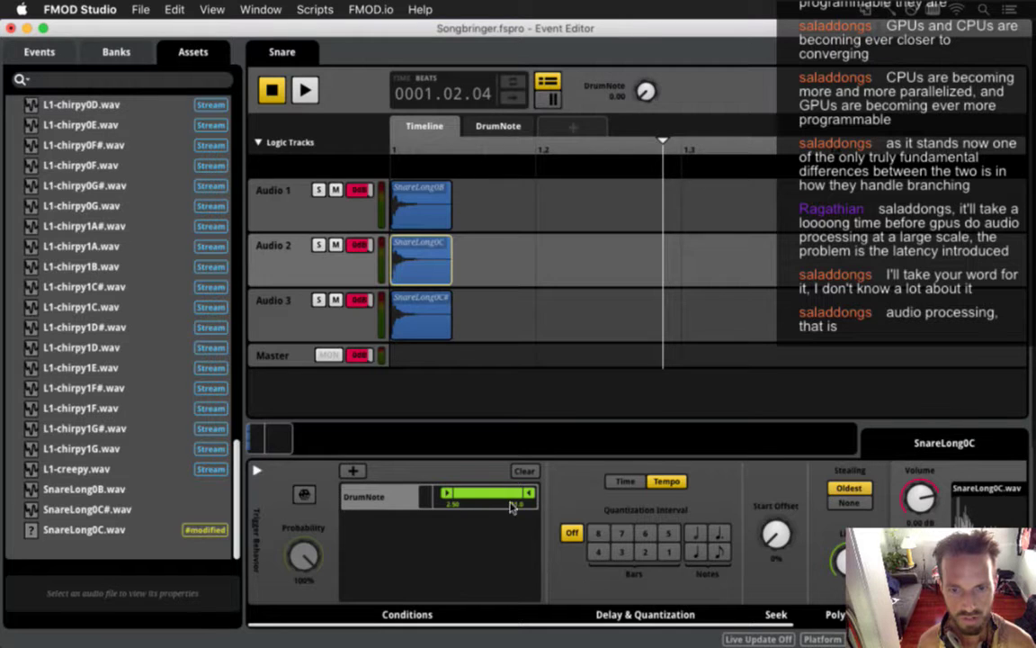
pyautogui.moveTo(529, 494); pyautogui.dragTo(465, 494)
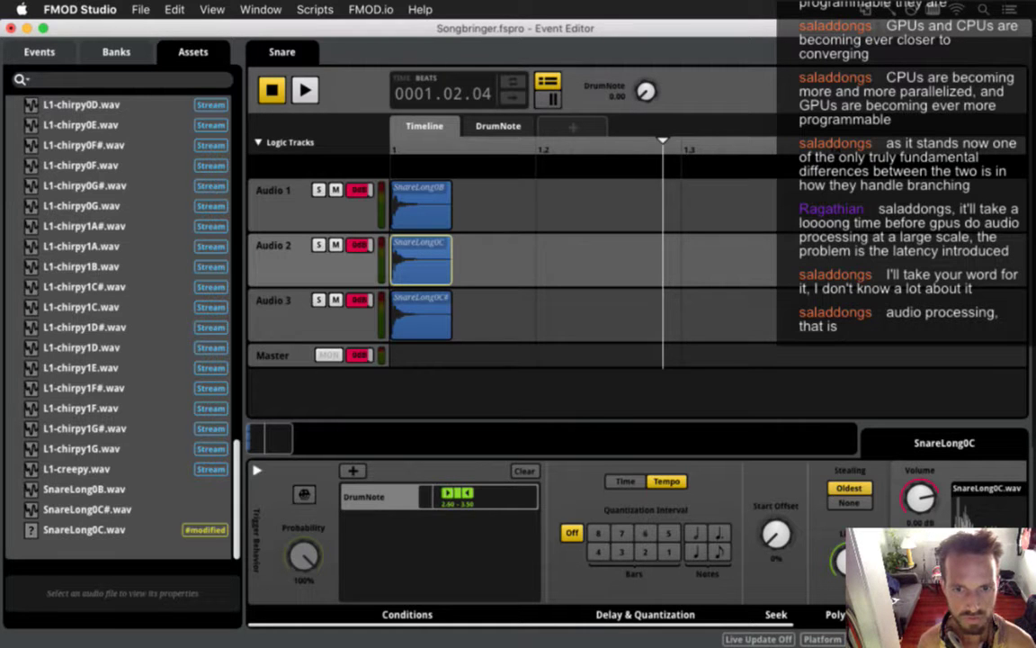
# Step: Set a time-based delay interval of 10–50 ms on the SnareLong0C clip, and save the project
pyautogui.click(614, 485)
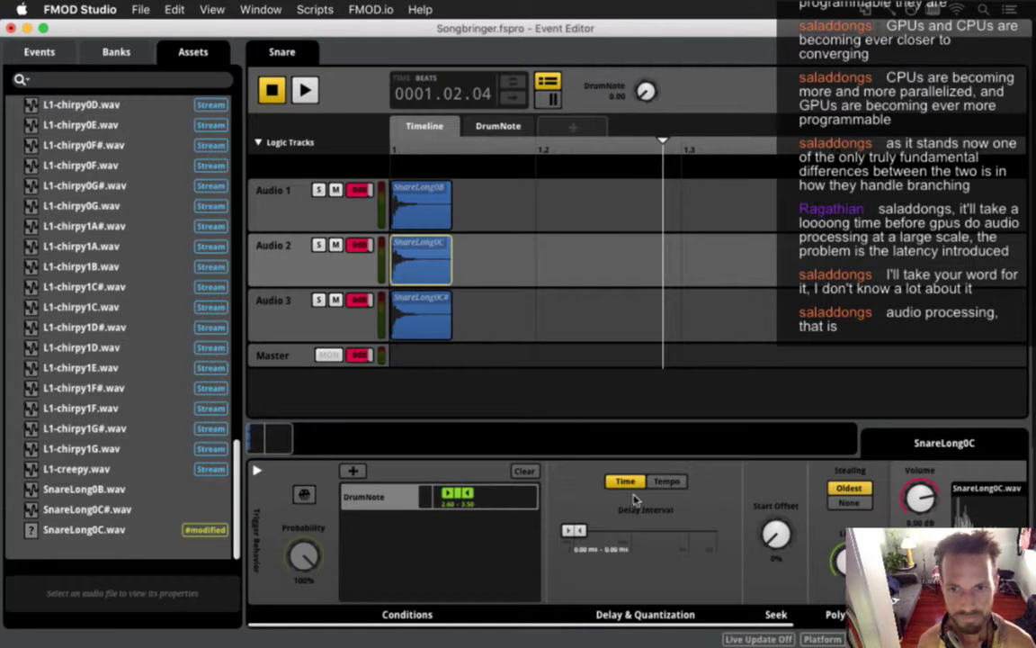
pyautogui.moveTo(580, 531); pyautogui.dragTo(582, 531)
pyautogui.doubleClick(620, 553)
pyautogui.press('Return')
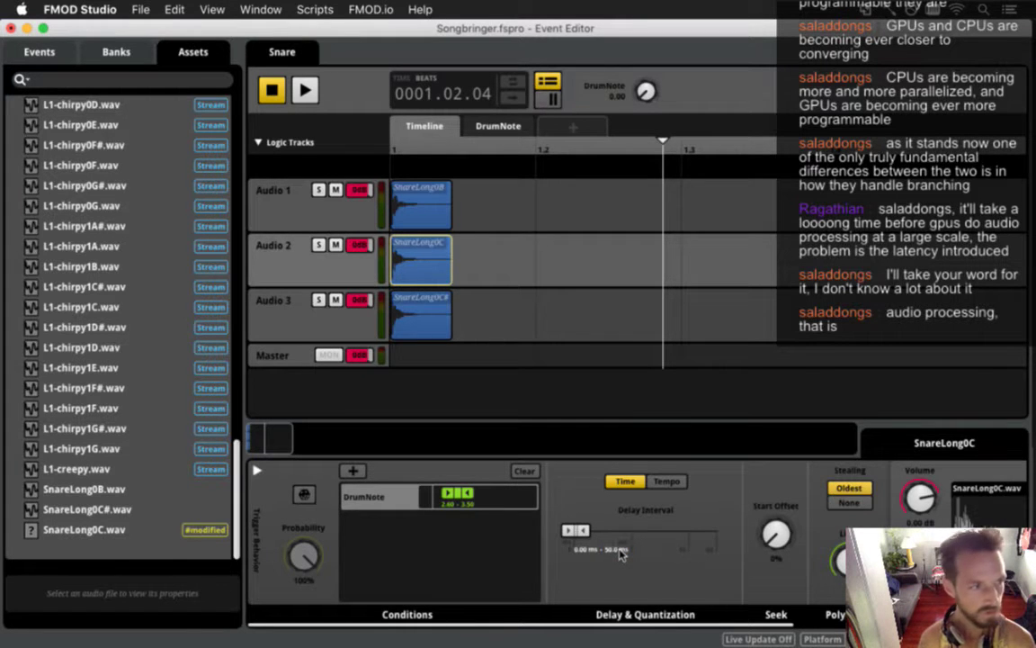
pyautogui.click(585, 549)
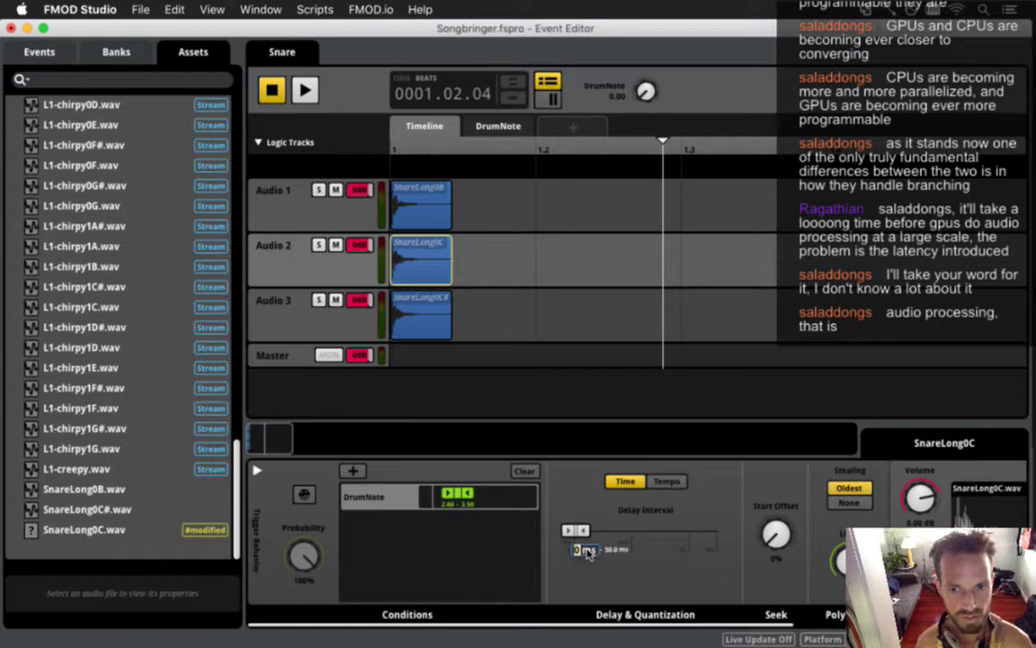
pyautogui.write('10')
pyautogui.press('Return')
pyautogui.press('super+s')
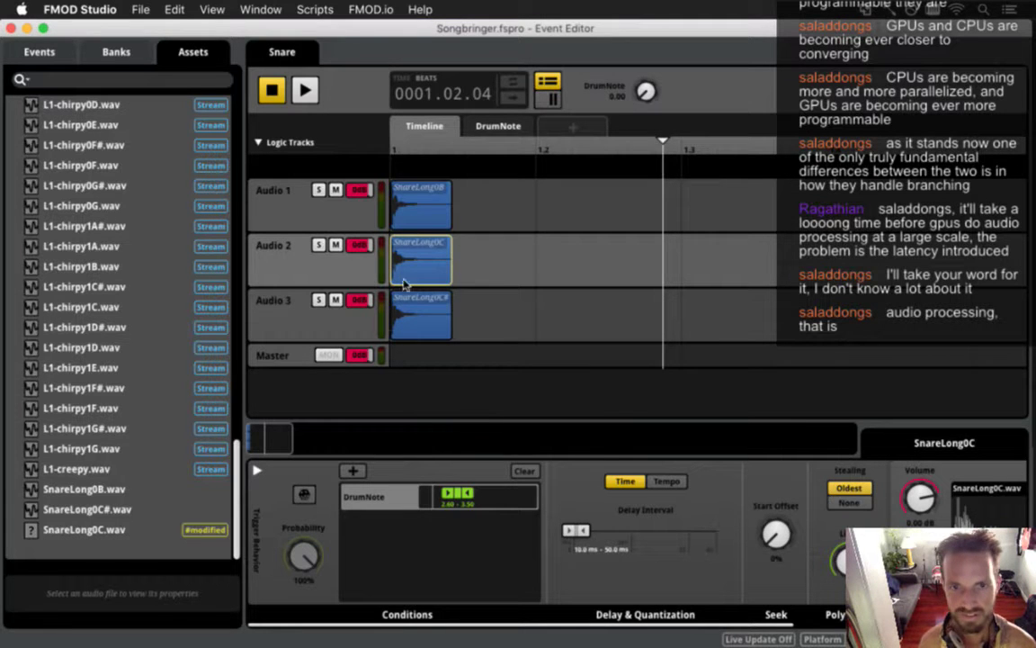
# Step: Open the SnareLong0B clip's trigger behavior settings, switch to Calculator to compute 1/60, and clear the calculation
pyautogui.click(417, 198)
pyautogui.click(257, 471)
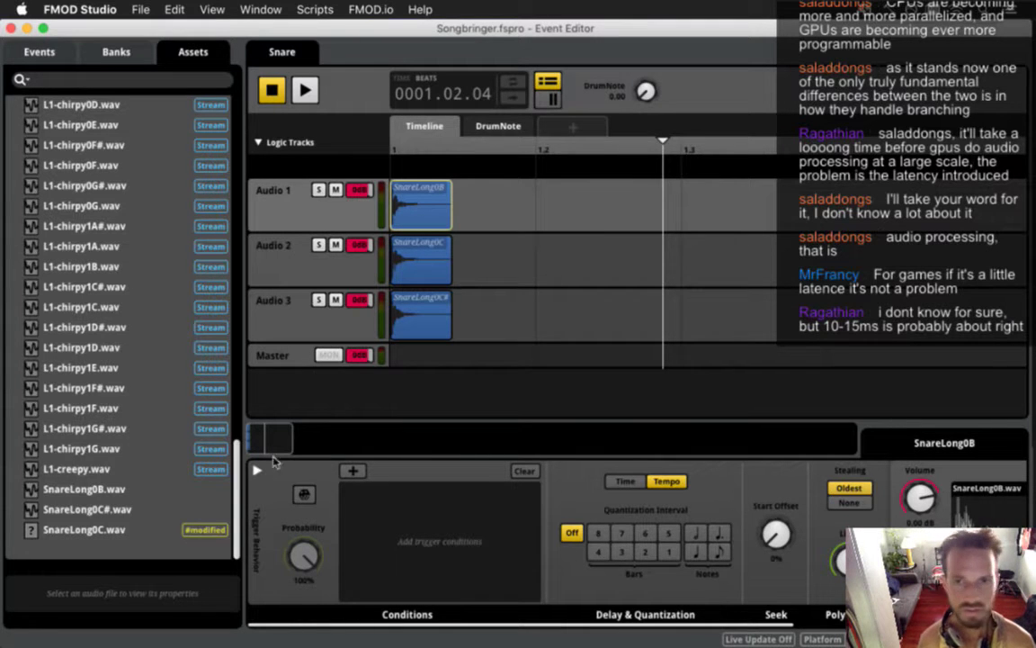
pyautogui.click(1025, 180)
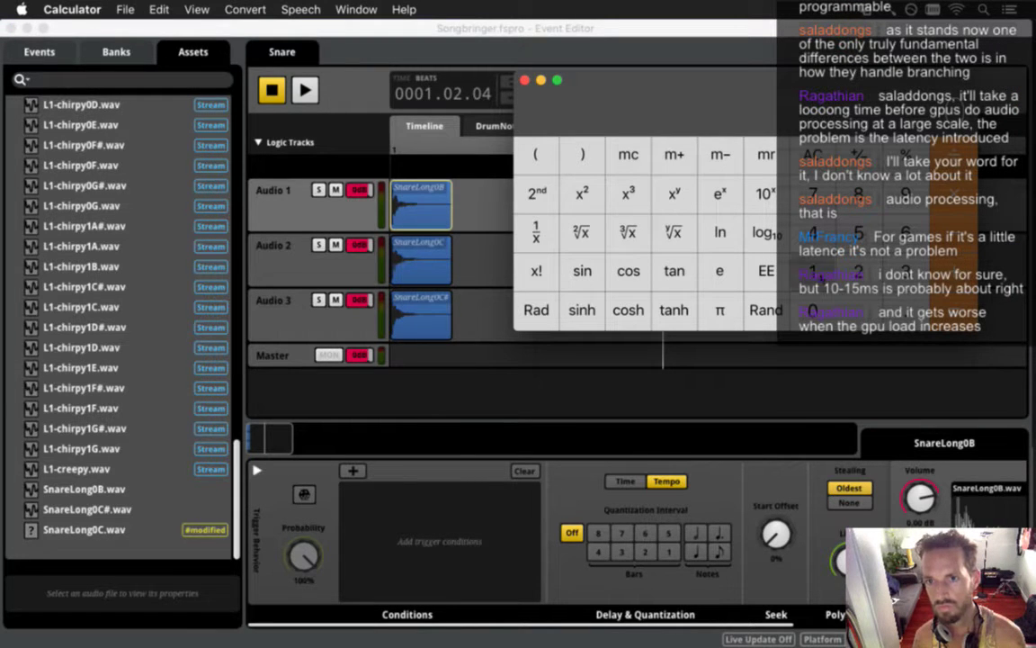
pyautogui.write('1/60')
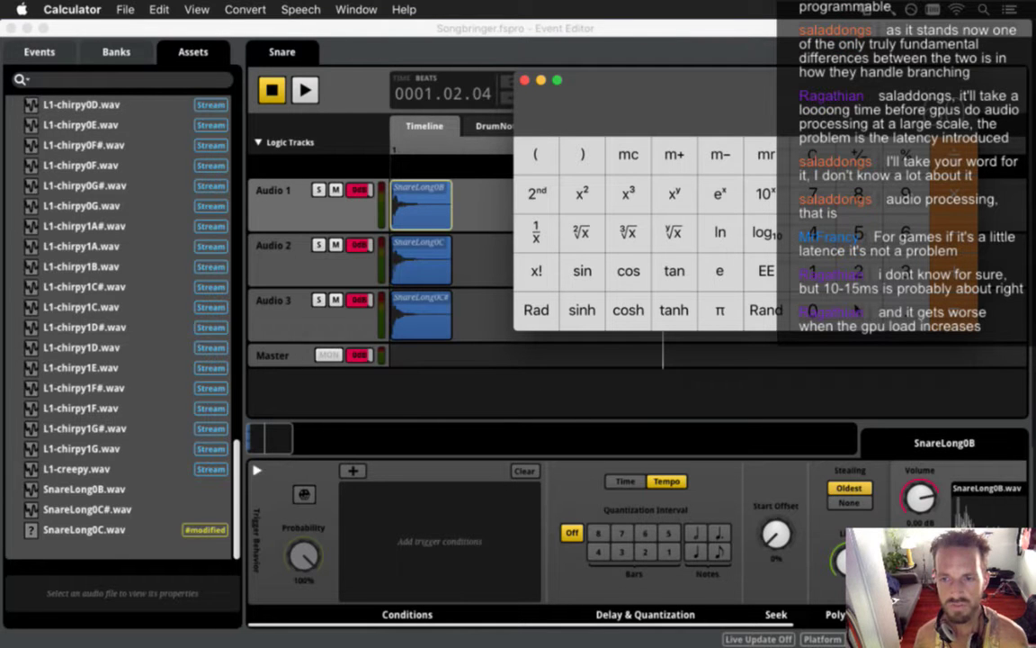
pyautogui.press('Return')
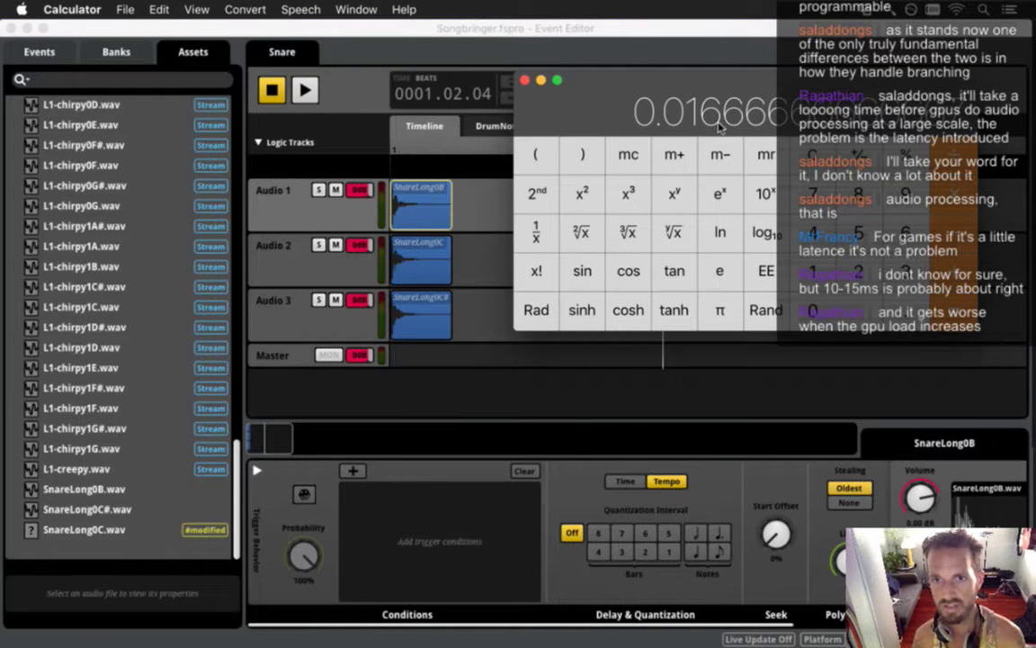
pyautogui.click(817, 154)
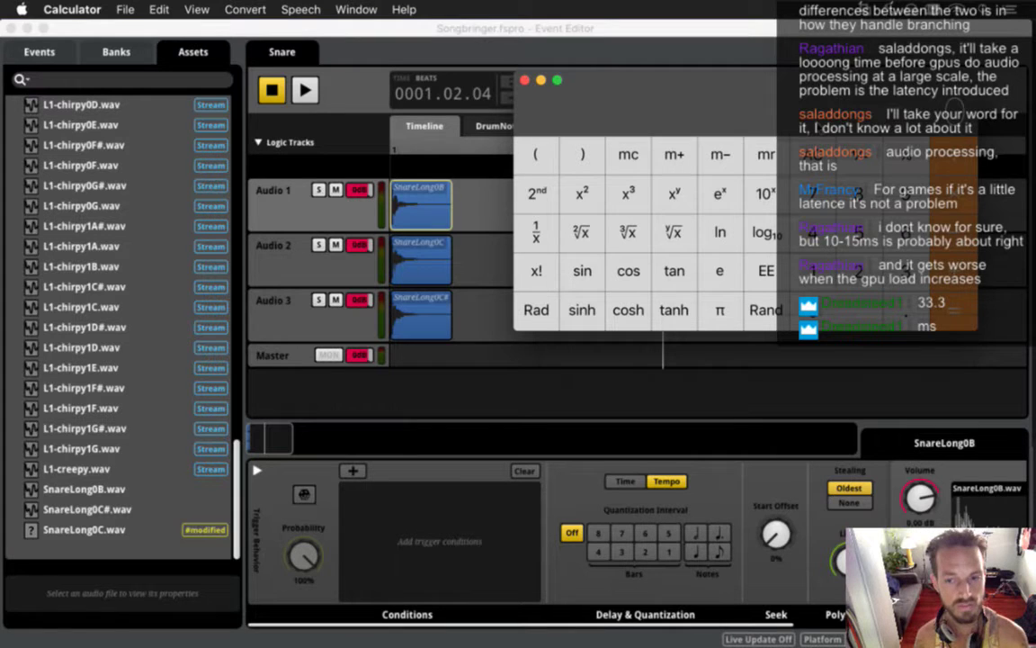
# Step: Compute 1/30 in Calculator, clear the result and close it to return to FMOD Studio
pyautogui.click(524, 80)
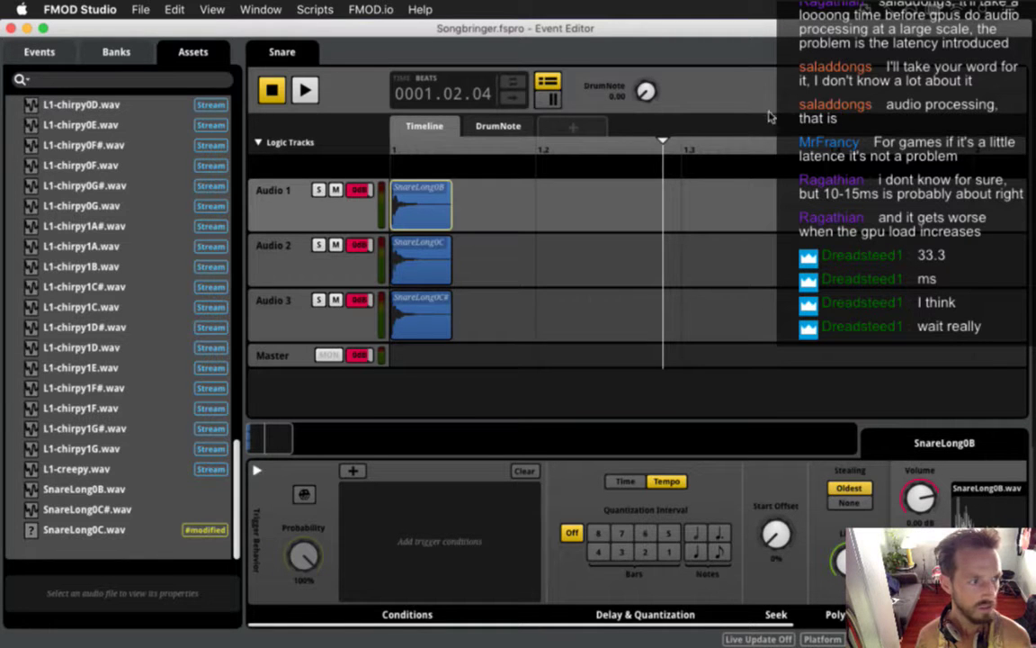
pyautogui.moveTo(1031, 132)
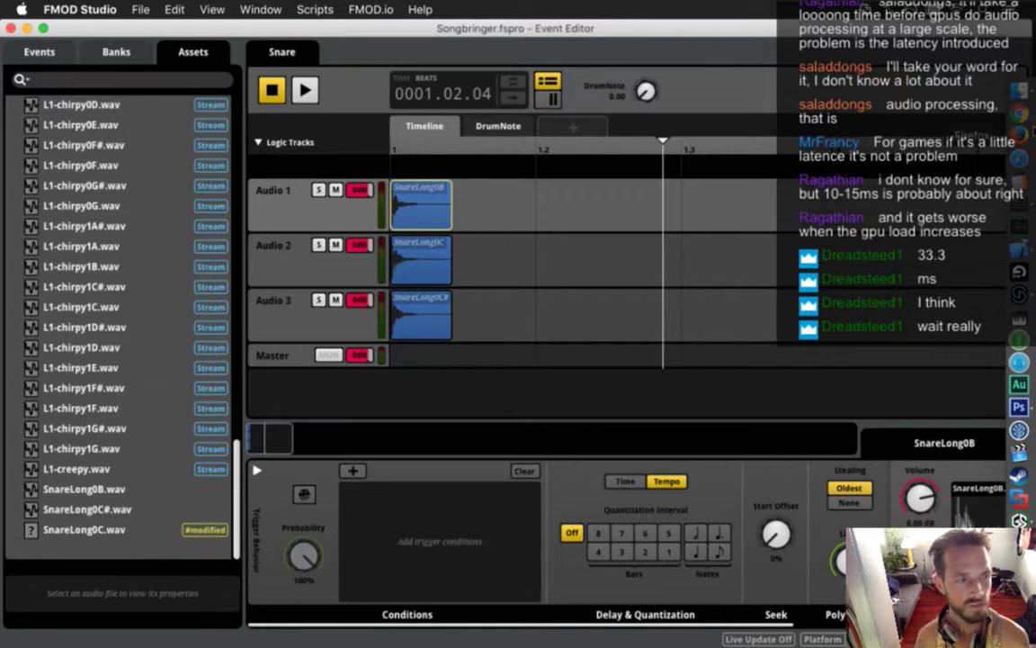
pyautogui.click(1021, 183)
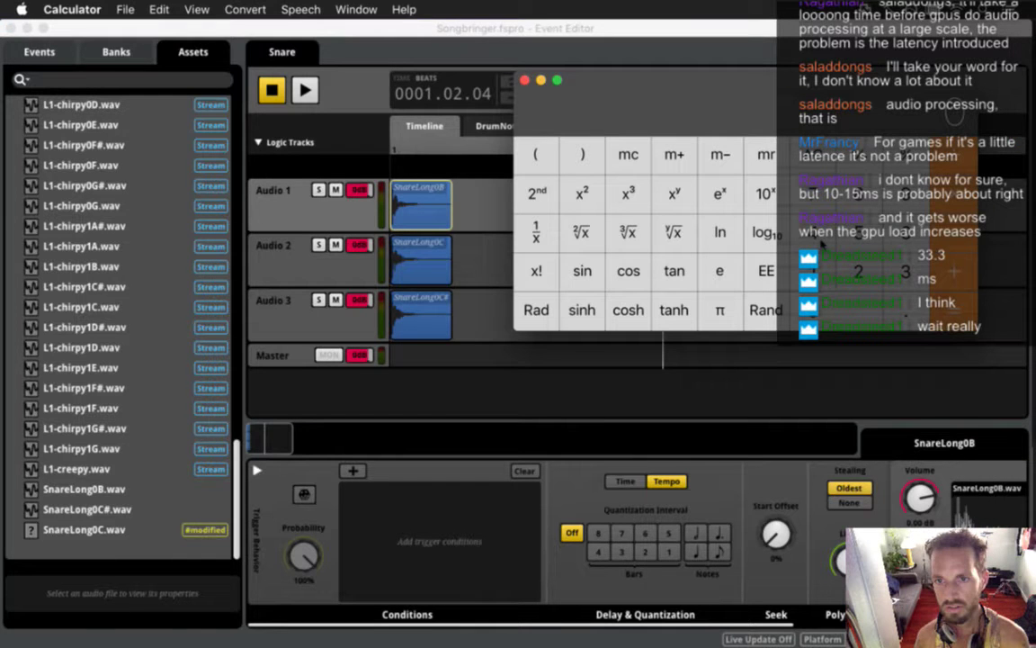
pyautogui.click(819, 281)
pyautogui.click(952, 147)
pyautogui.click(903, 273)
pyautogui.click(863, 302)
pyautogui.click(941, 307)
pyautogui.press('Return')
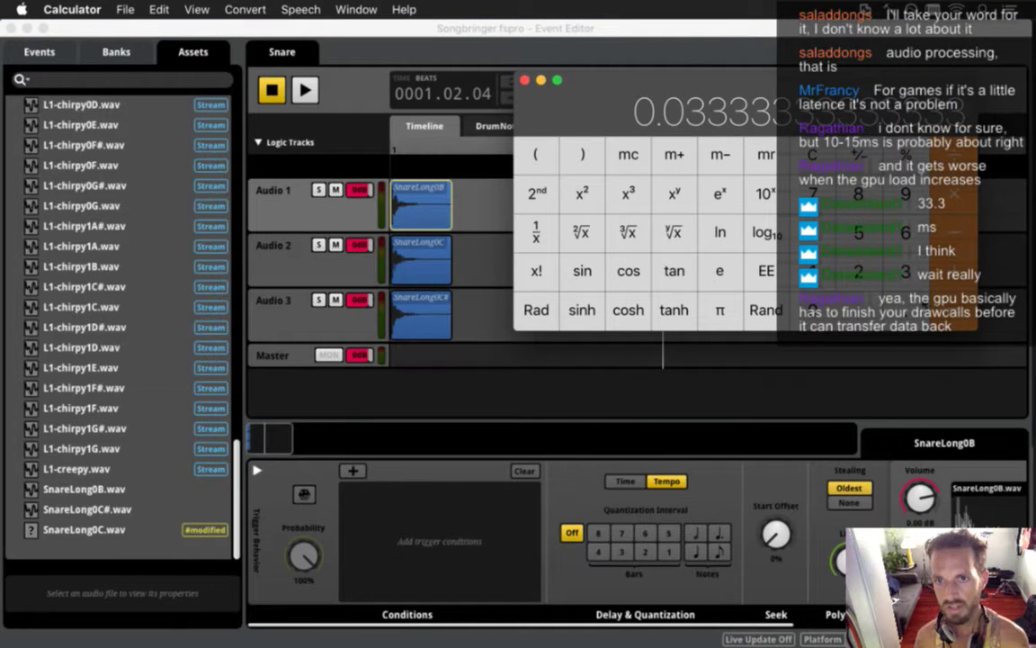
pyautogui.press('Escape')
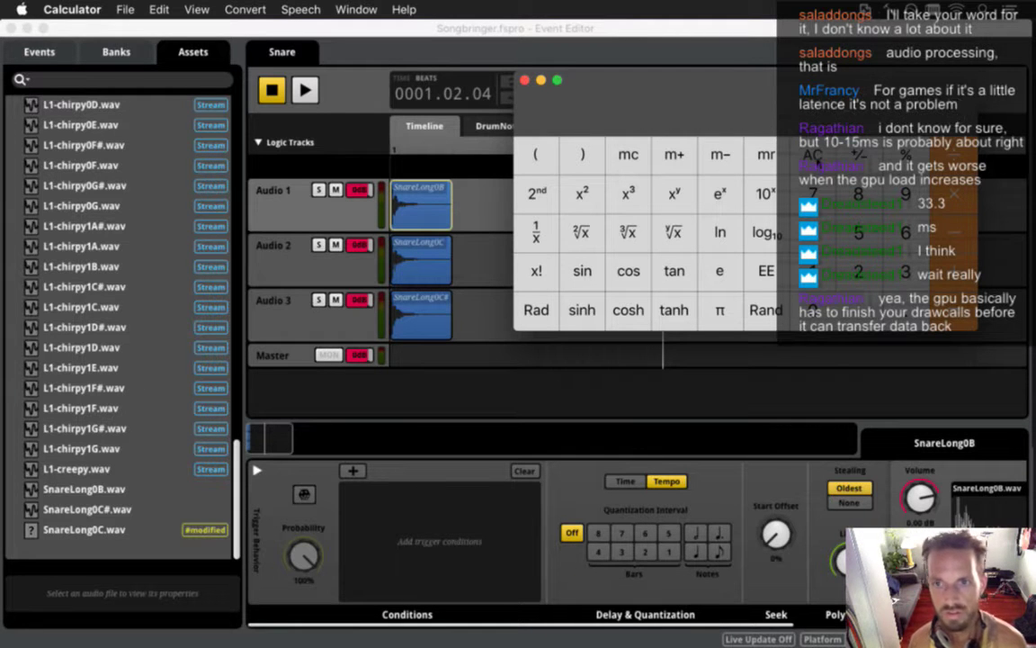
pyautogui.click(525, 80)
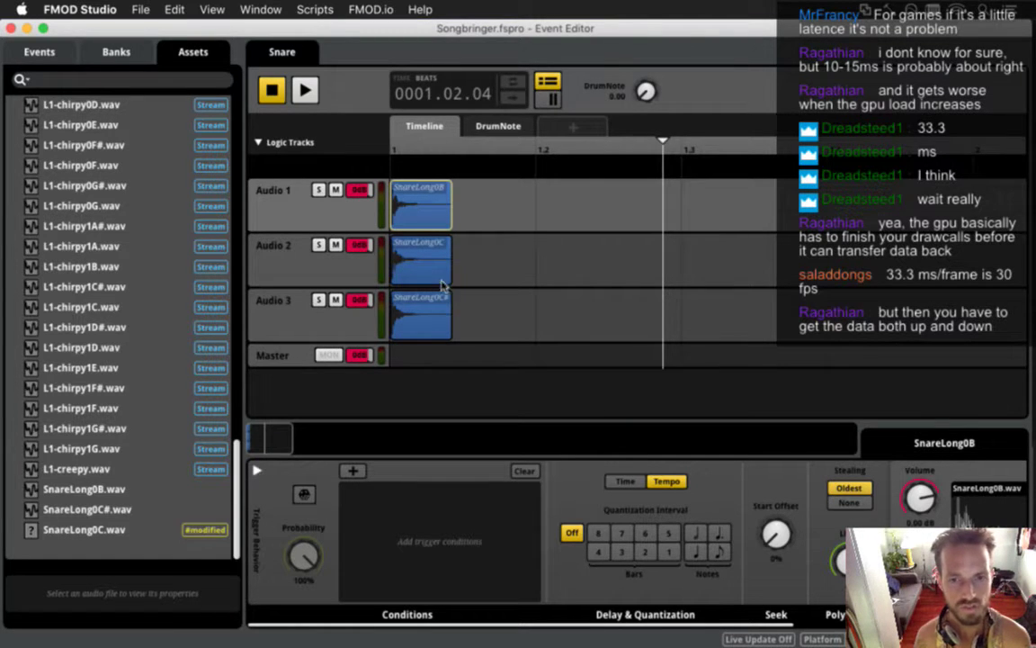
# Step: Give the SnareLong0B clip on Audio 1 a DrumNote trigger condition of 0.00 to 2.50
pyautogui.click(427, 307)
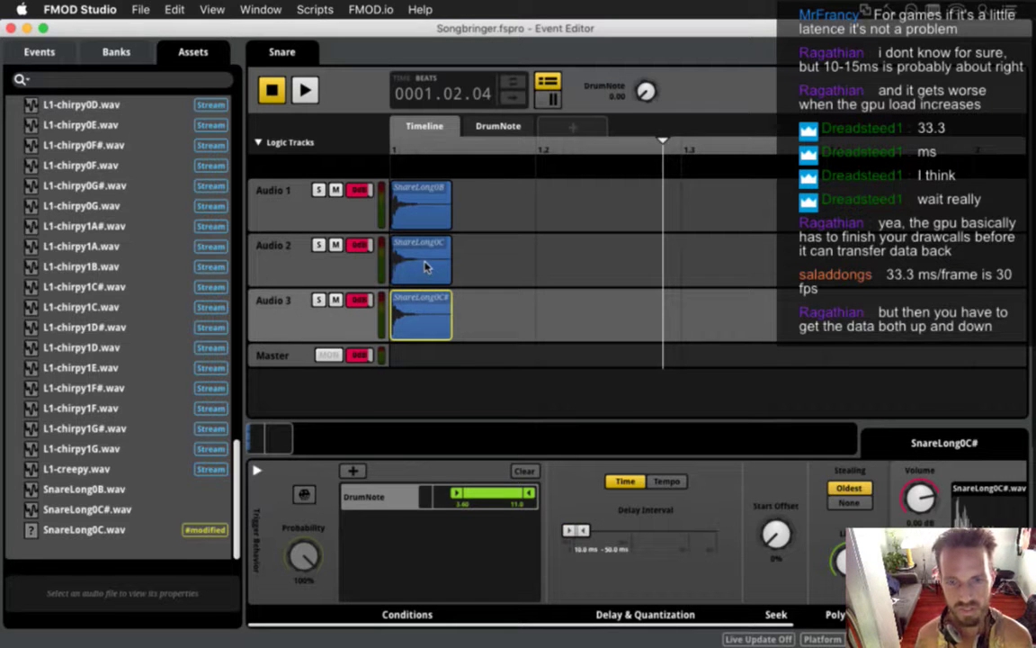
pyautogui.click(427, 265)
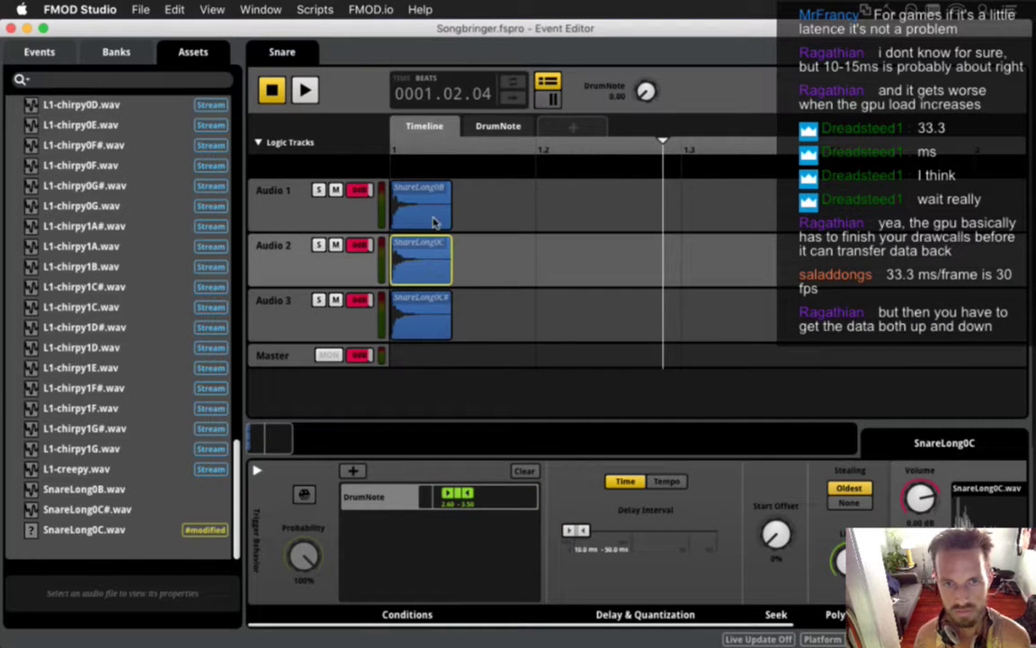
pyautogui.click(393, 194)
pyautogui.click(360, 478)
pyautogui.moveTo(440, 491)
pyautogui.click(578, 492)
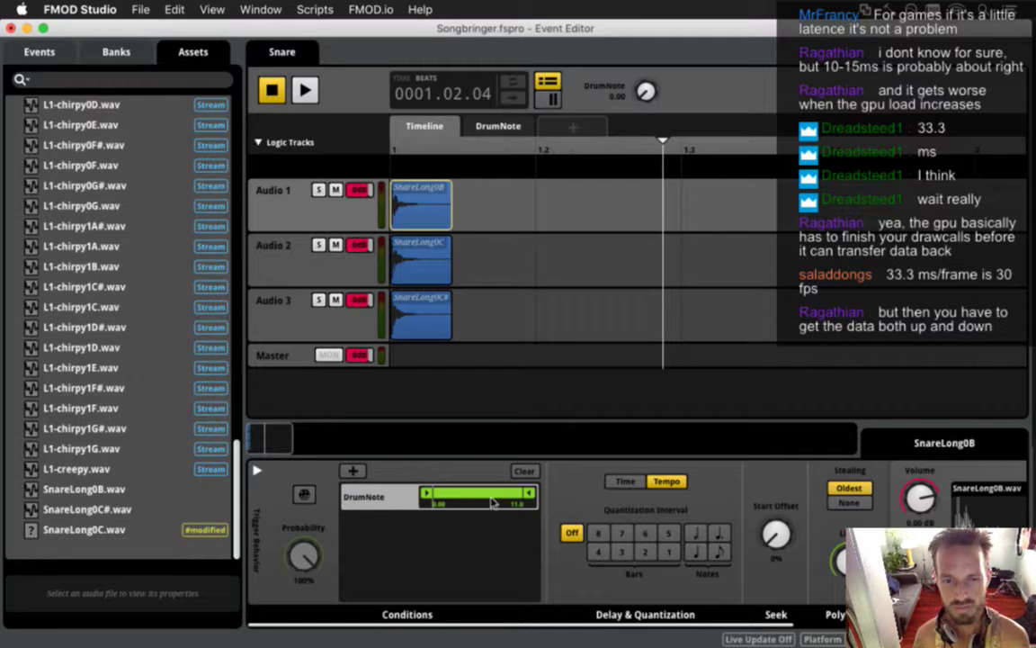
pyautogui.moveTo(530, 494); pyautogui.dragTo(456, 494)
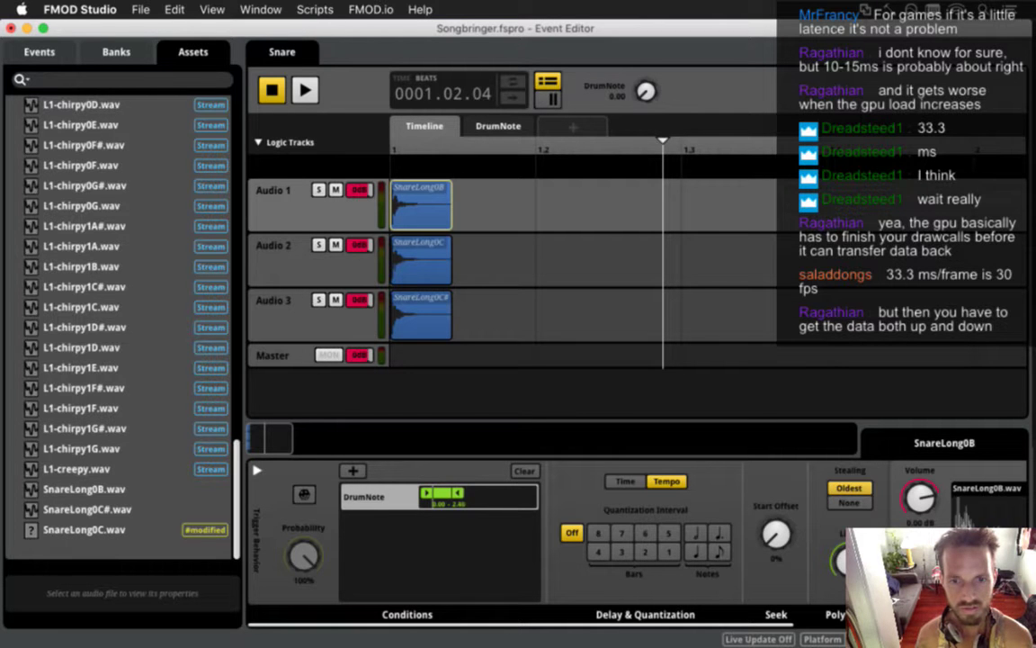
# Step: Switch the SnareLong0B clip's delay to time-based with an interval of 10–50 ms, and save the project
pyautogui.click(625, 481)
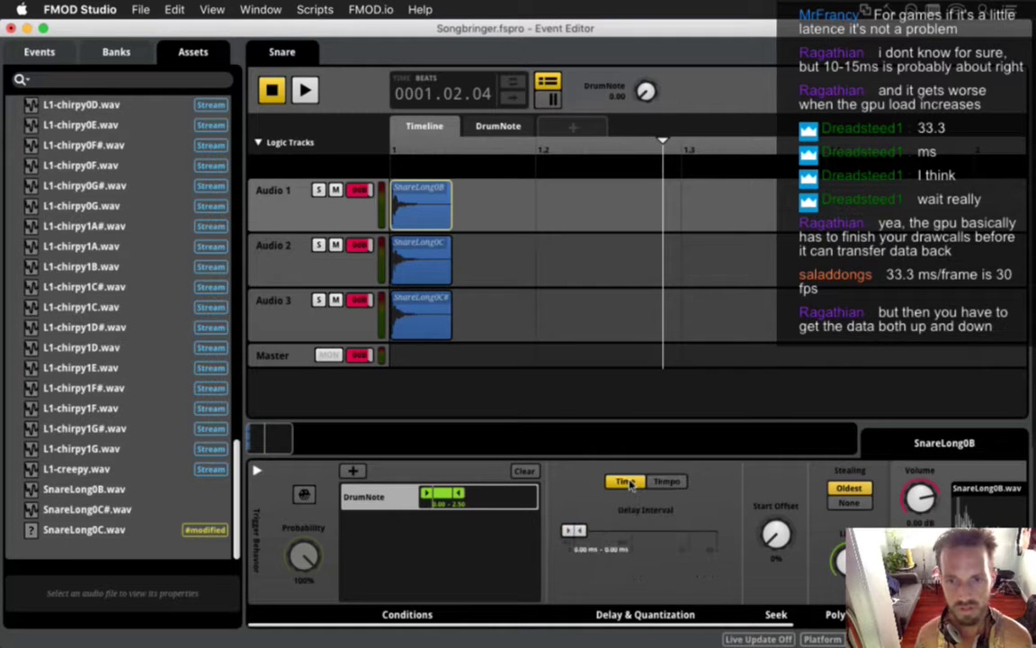
pyautogui.moveTo(580, 530); pyautogui.dragTo(582, 530)
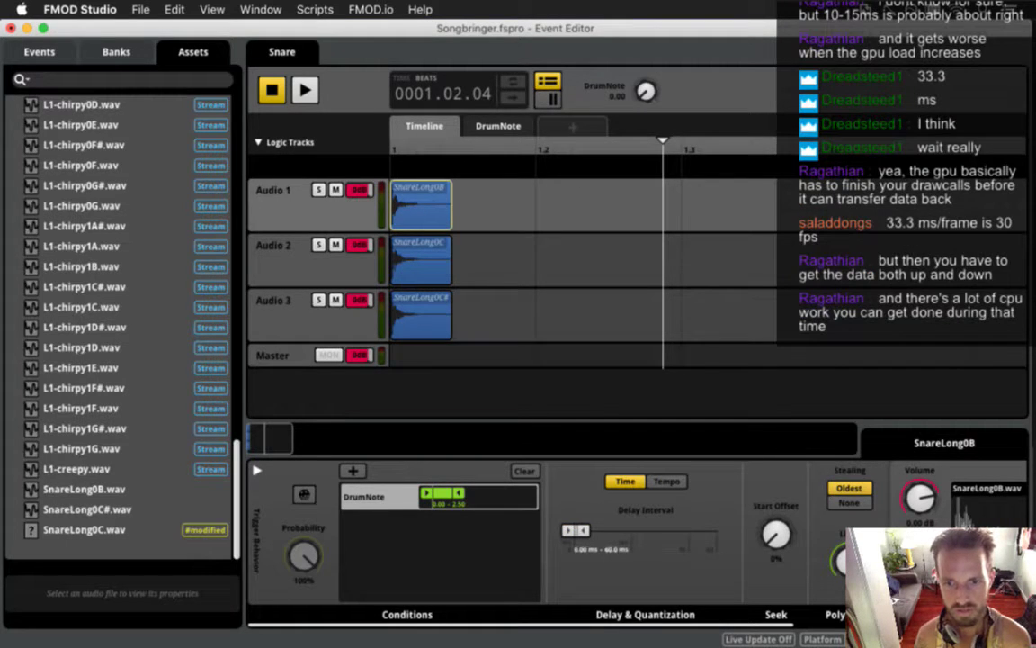
pyautogui.doubleClick(615, 550)
pyautogui.write('50')
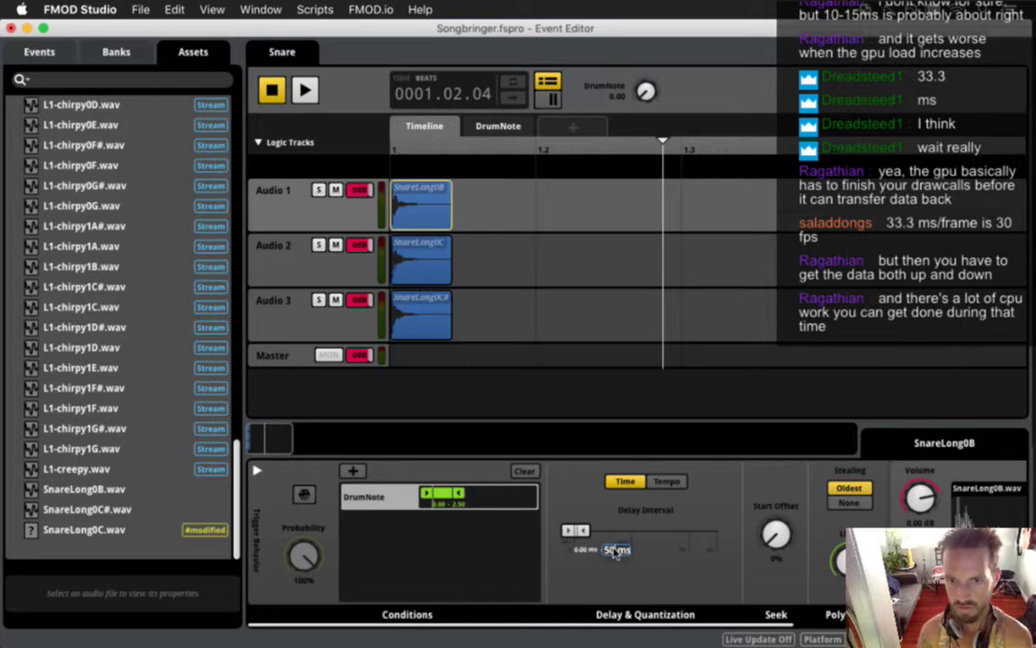
pyautogui.press('Return')
pyautogui.doubleClick(583, 550)
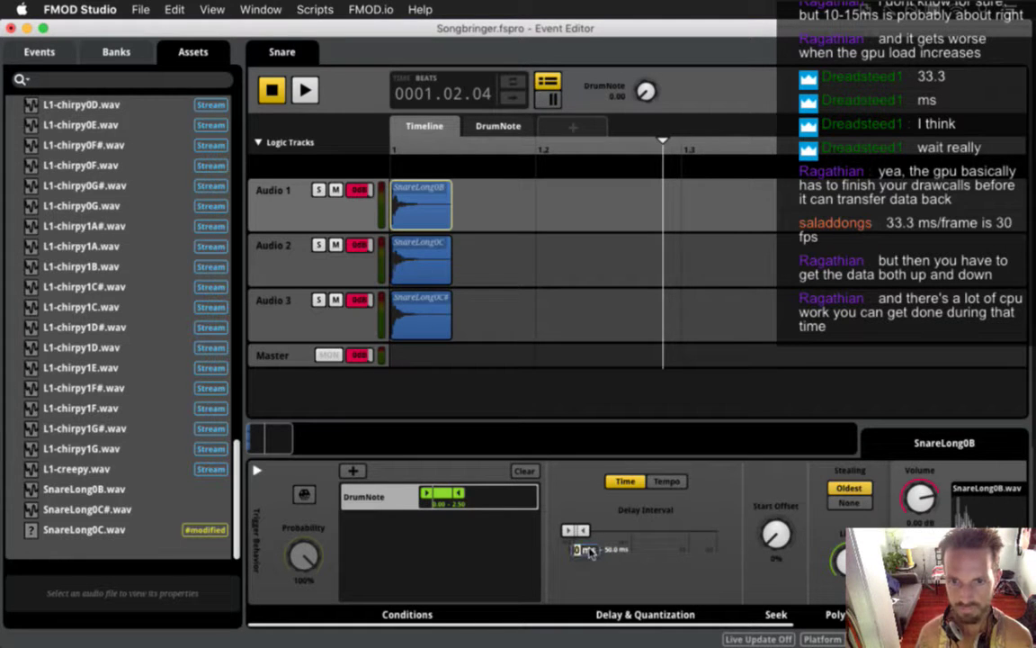
pyautogui.write('10')
pyautogui.press('Return')
pyautogui.press('super+s')
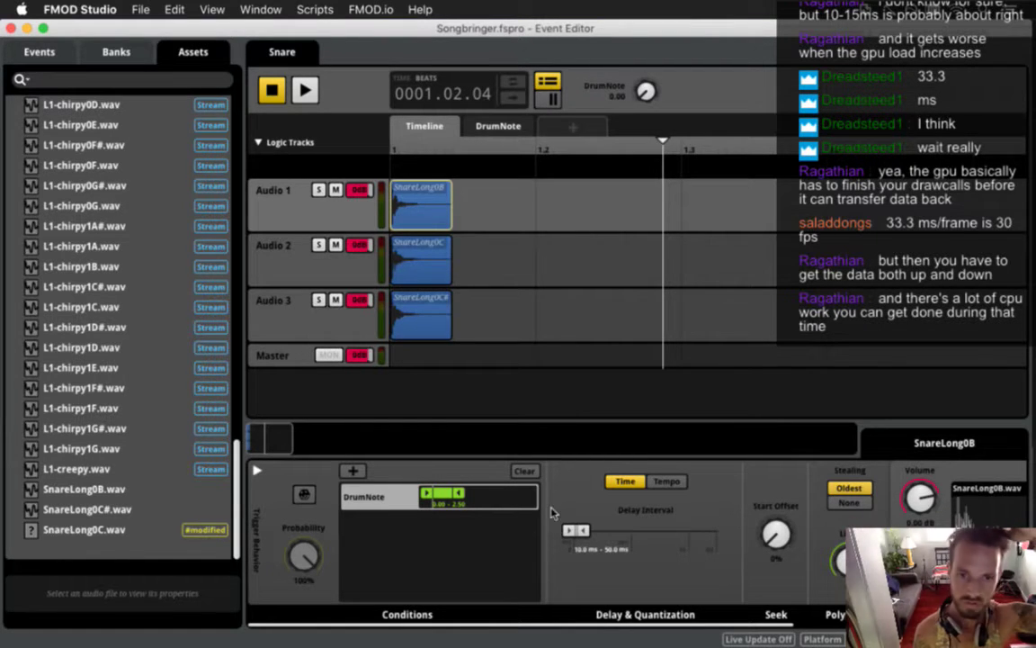
# Step: Review the DrumNote conditions and delay intervals of the three snare clips
pyautogui.click(420, 265)
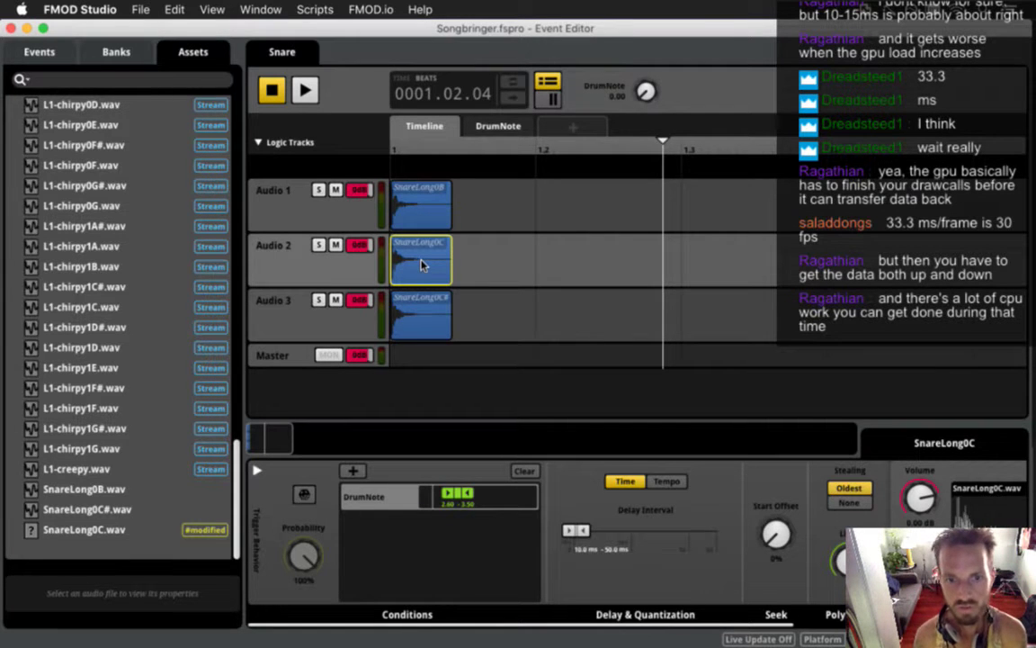
pyautogui.click(420, 304)
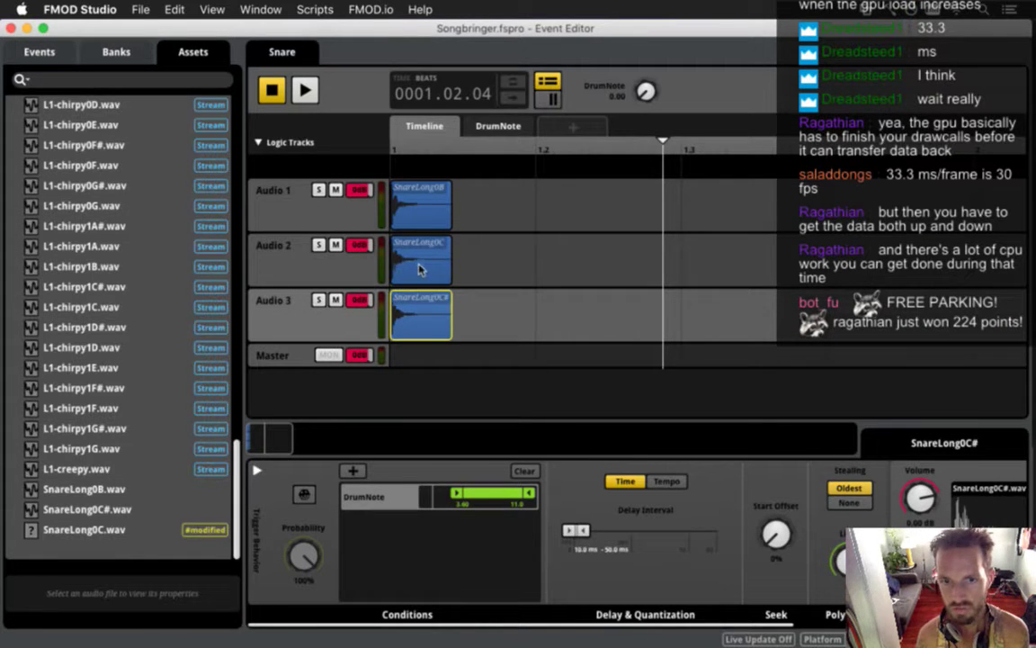
pyautogui.click(420, 268)
pyautogui.click(420, 202)
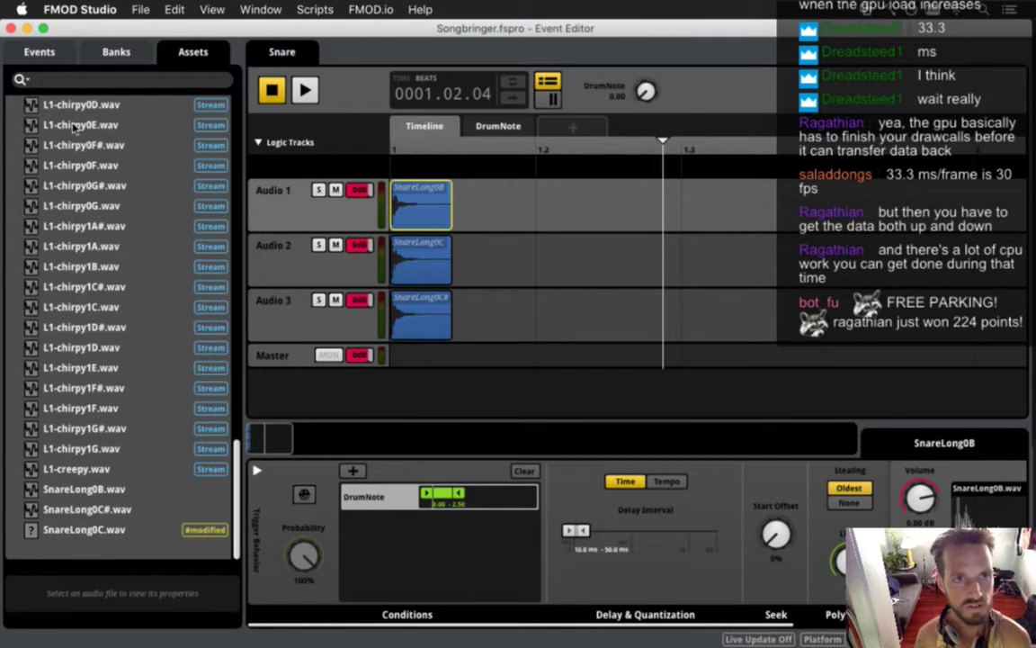
# Step: Open the Drums event and delete the first Hat0C clip on the Hat track
pyautogui.click(43, 55)
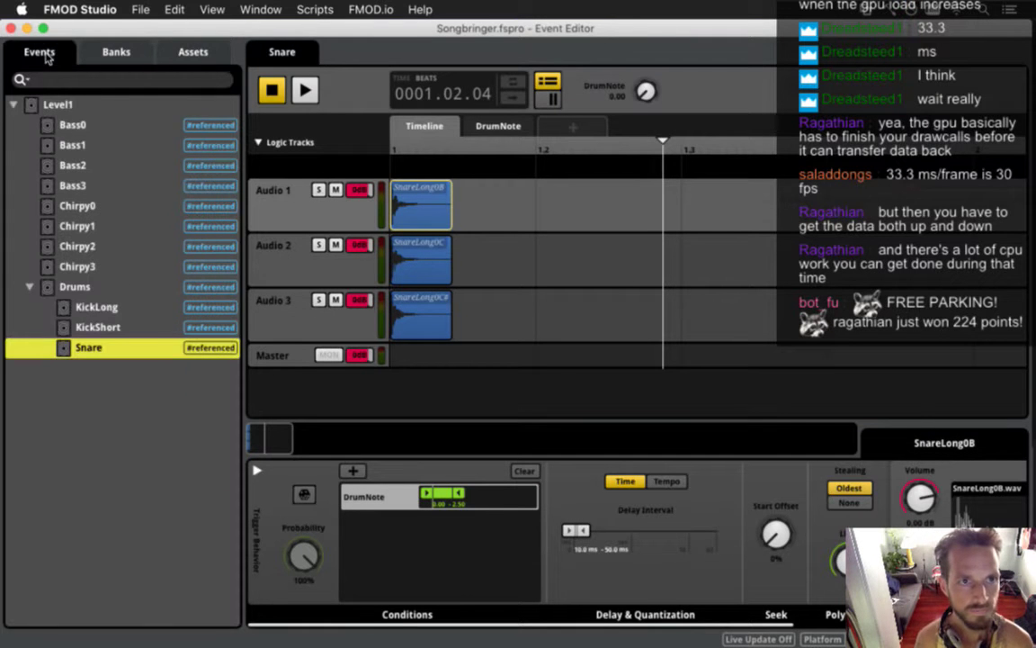
pyautogui.click(101, 288)
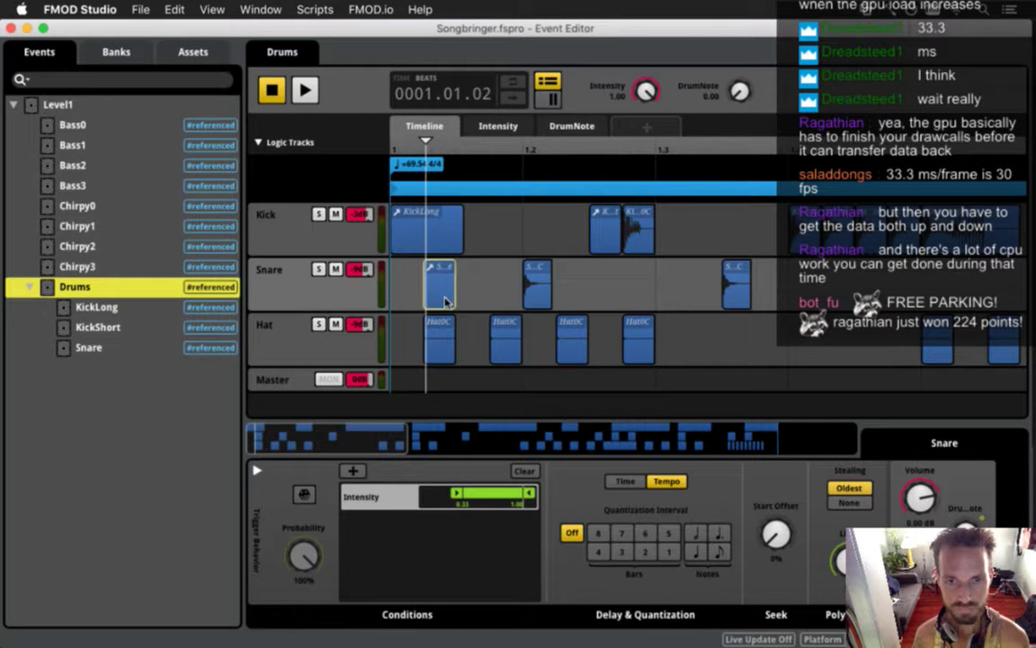
pyautogui.click(503, 341)
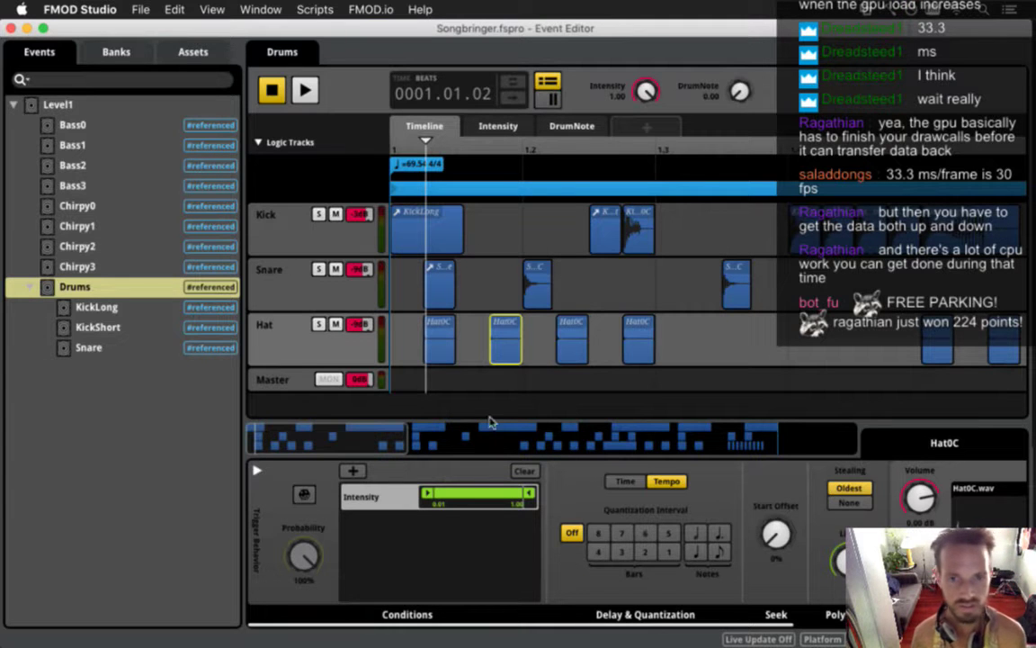
pyautogui.click(439, 345)
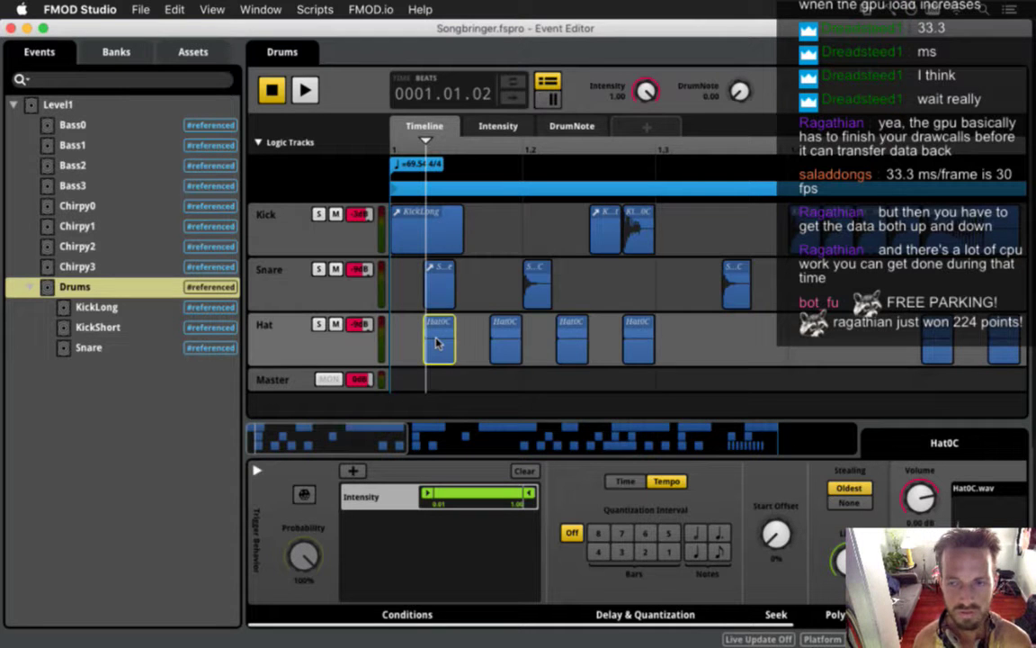
pyautogui.press('Delete')
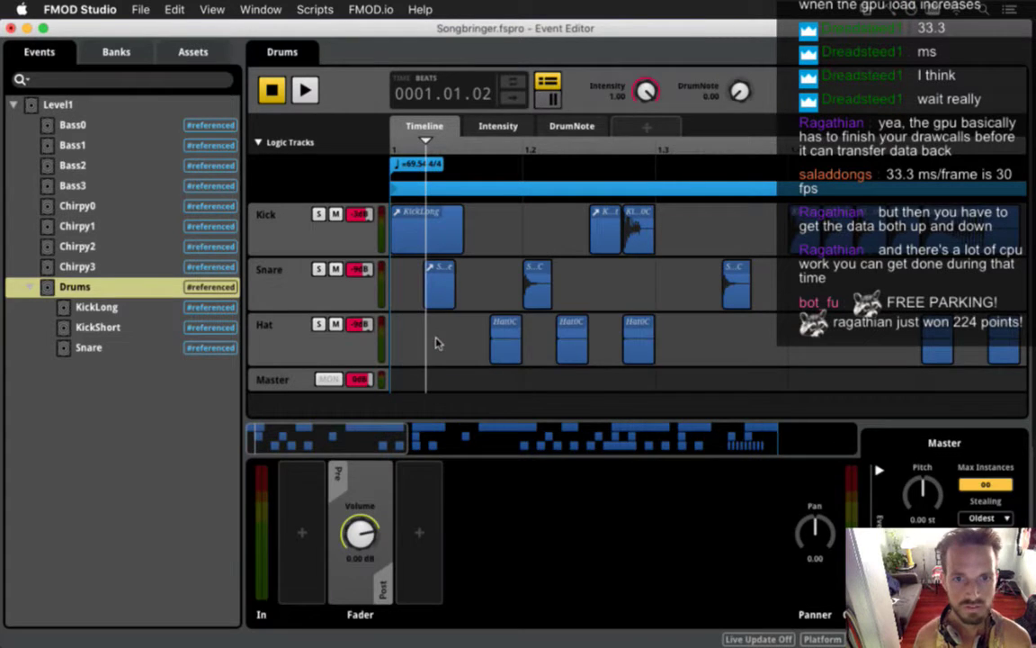
# Step: Add a nested event to the Hat track and fit it to the slot of the deleted first hat clip
pyautogui.rightClick(435, 343)
pyautogui.click(456, 390)
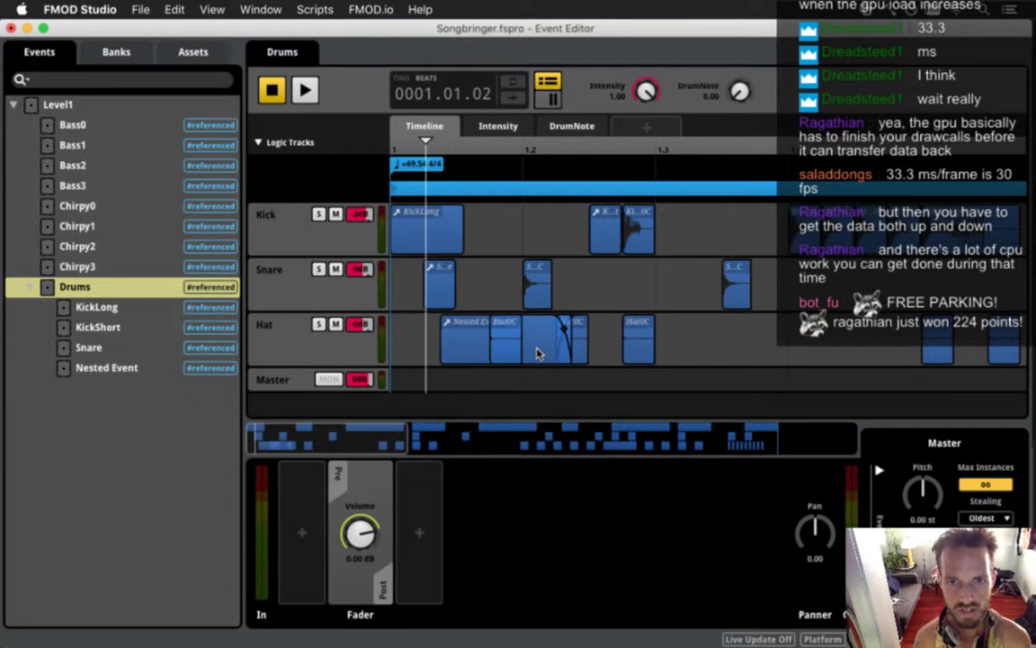
pyautogui.moveTo(450, 340); pyautogui.dragTo(402, 340)
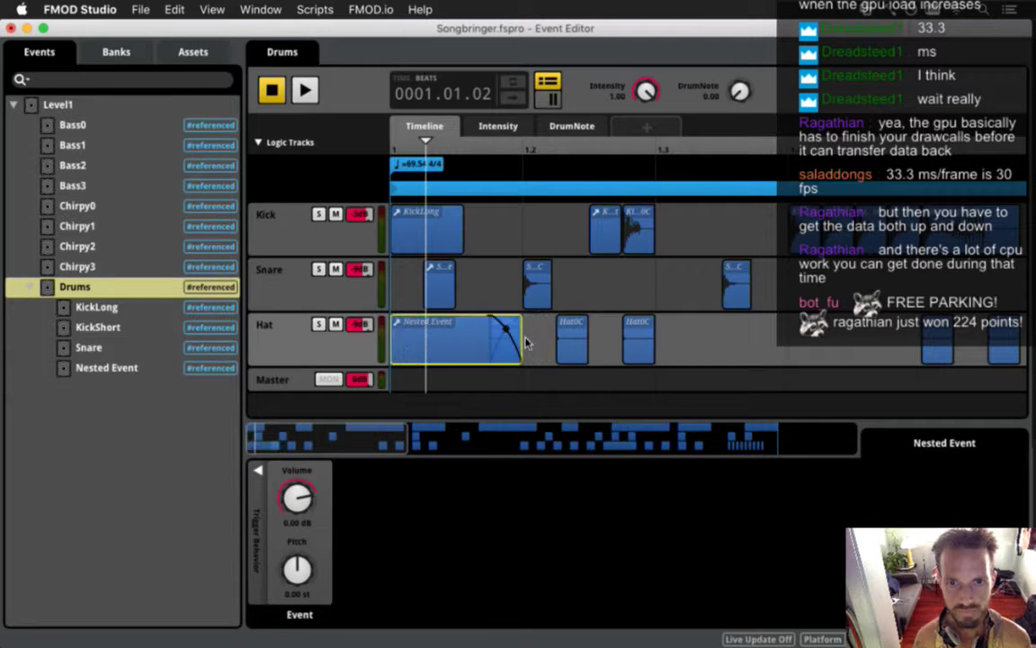
pyautogui.moveTo(518, 347); pyautogui.dragTo(453, 355)
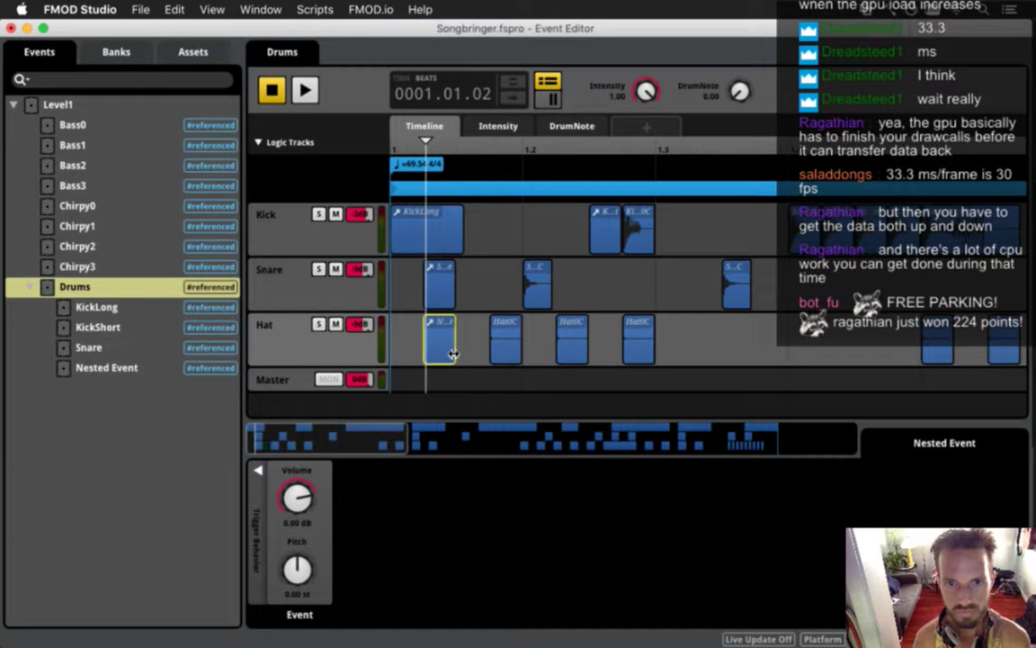
# Step: Open the new nested event under Drums and rename it Hat
pyautogui.click(121, 369)
pyautogui.click(122, 374)
pyautogui.write('Hat')
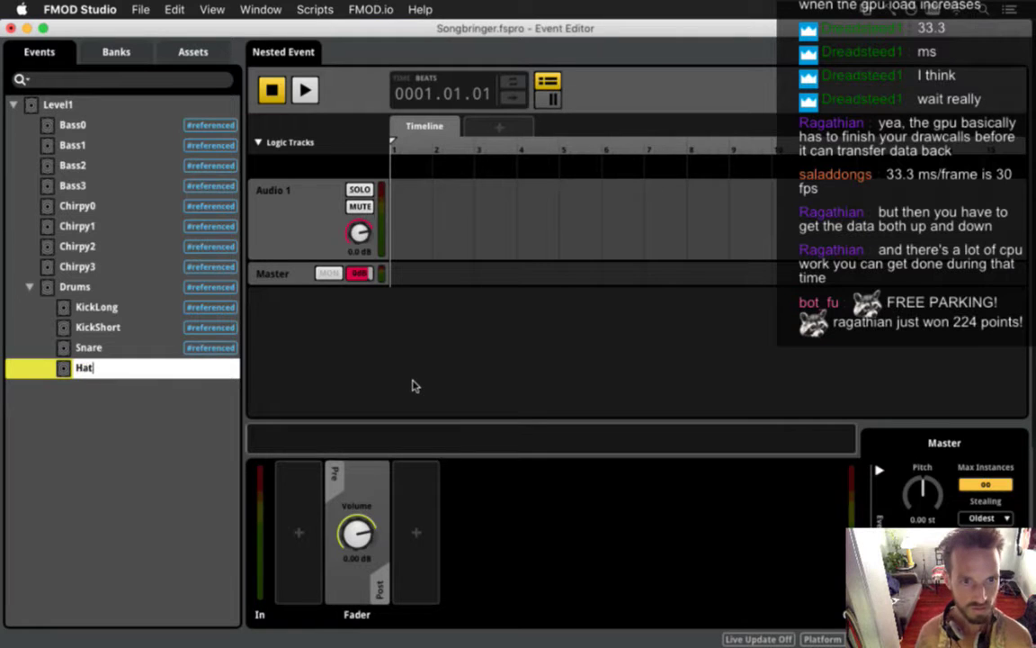
pyautogui.press('Return')
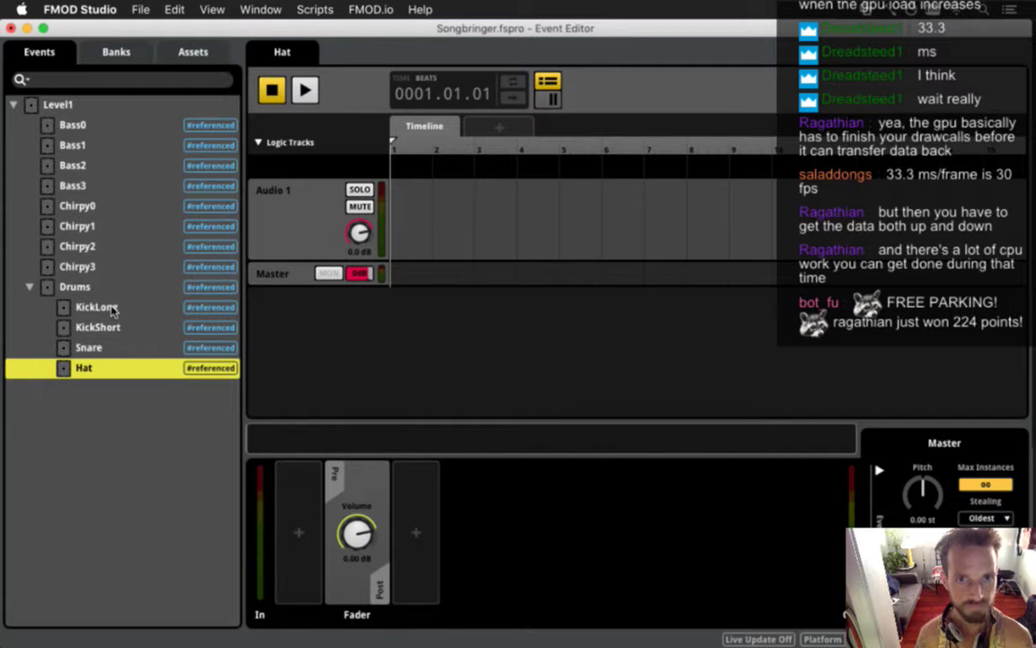
# Step: Add a parameter named DrumNote to the Hat event, setting its range maximum, and return to the timeline
pyautogui.click(490, 131)
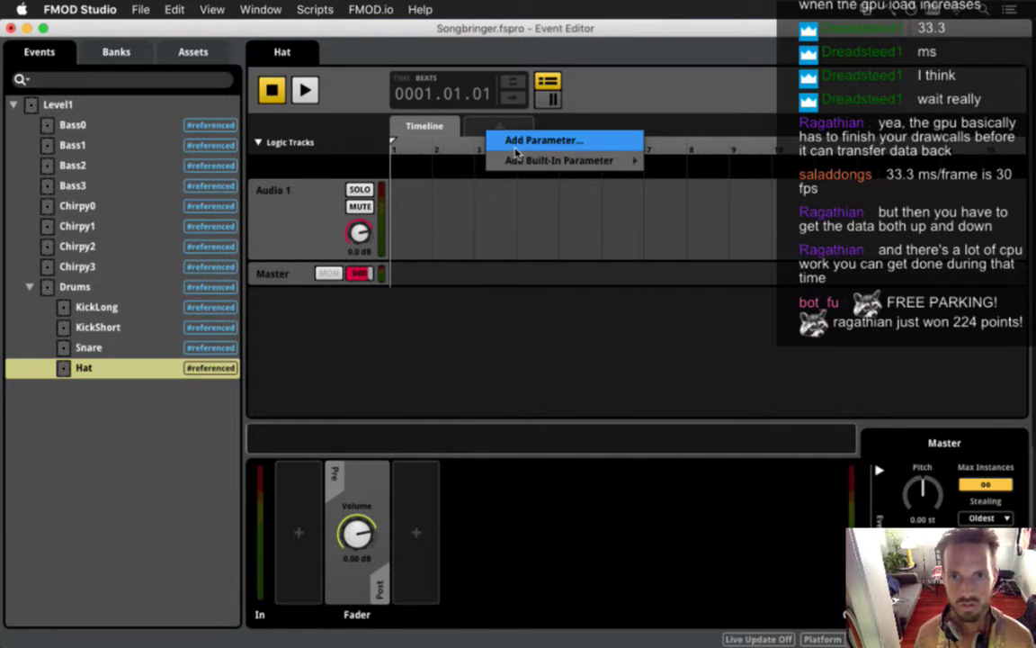
pyautogui.click(516, 147)
pyautogui.write('DrumNote')
pyautogui.click(583, 315)
pyautogui.write('1')
pyautogui.click(587, 343)
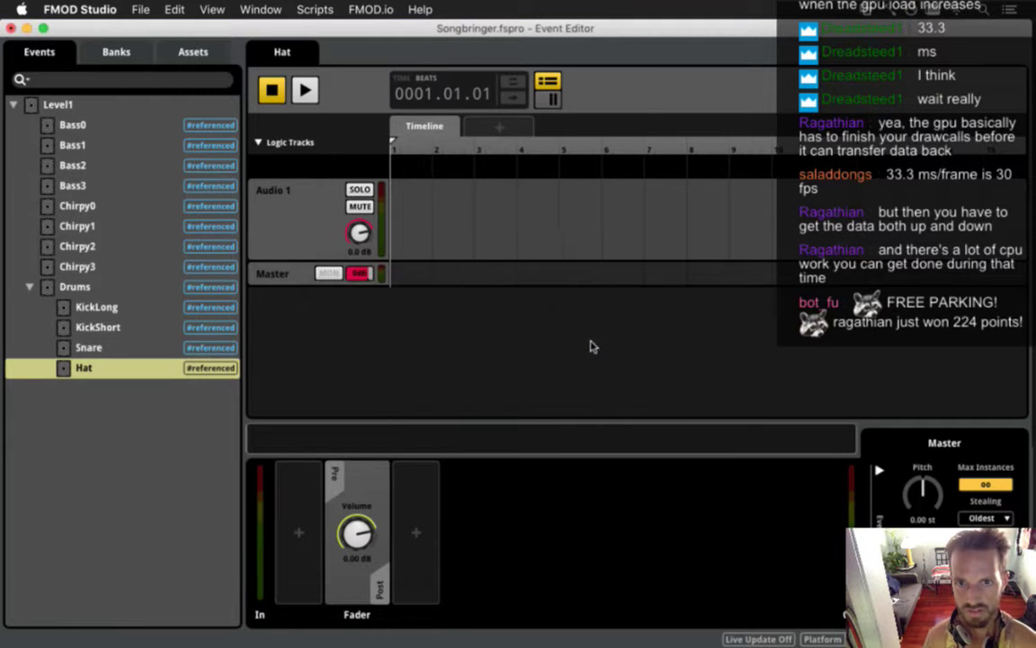
pyautogui.click(418, 126)
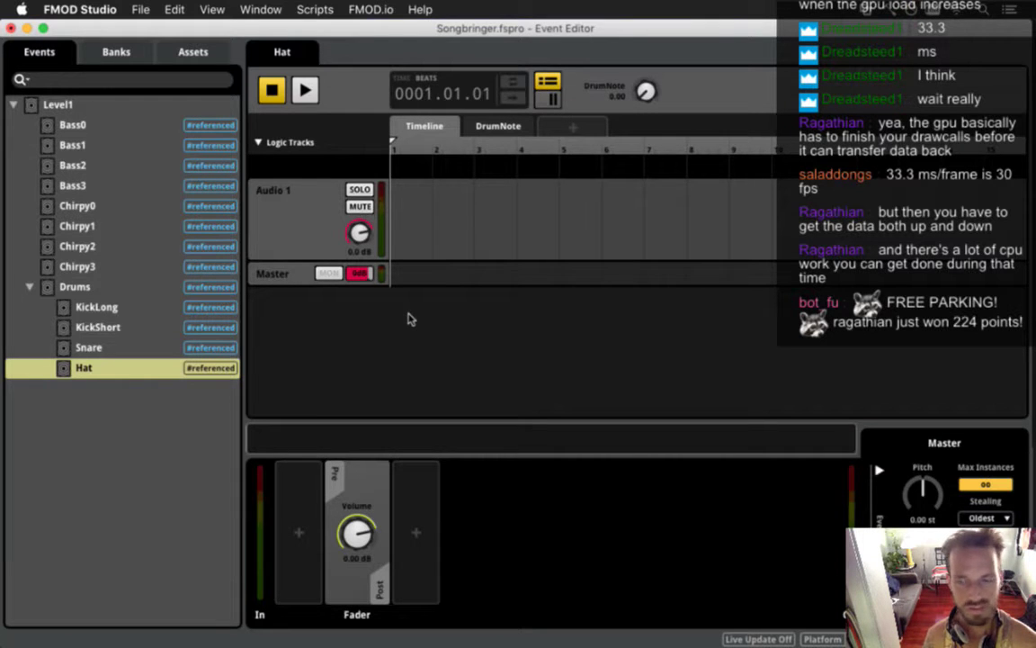
# Step: Place the Hat0B.wav asset on the Audio 1 track of the Hat event's timeline
pyautogui.click(293, 202)
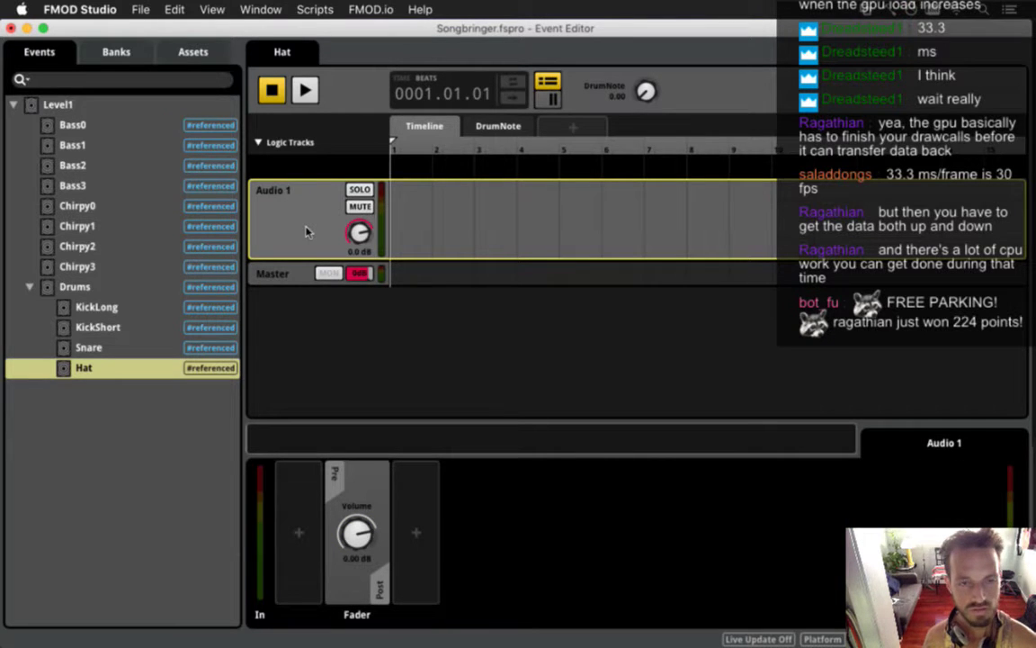
pyautogui.click(178, 53)
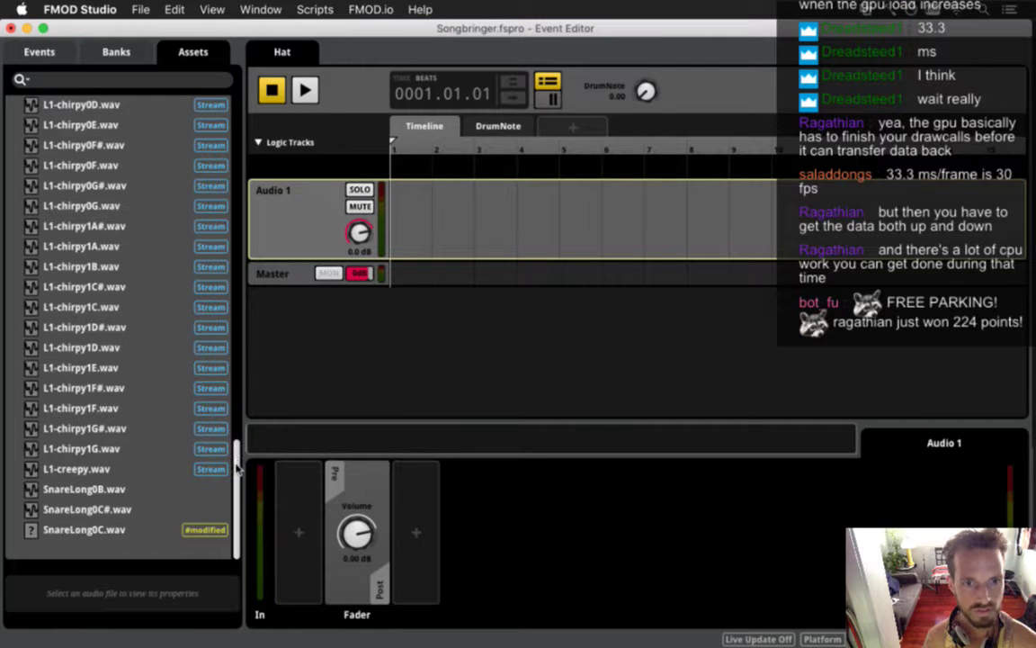
pyautogui.moveTo(235, 468); pyautogui.dragTo(236, 117)
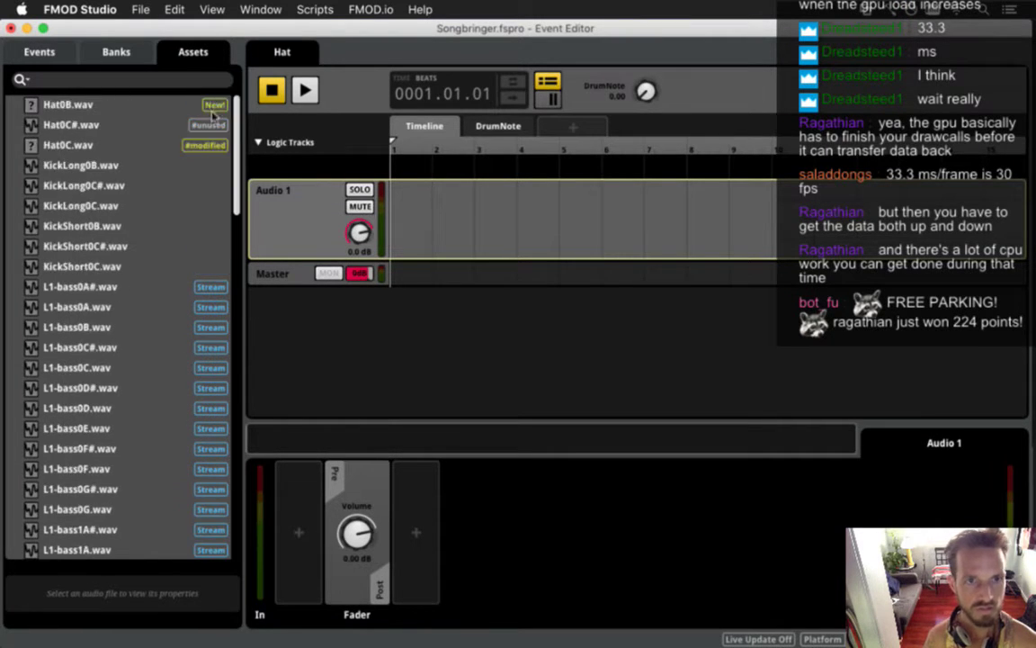
pyautogui.moveTo(75, 104); pyautogui.dragTo(410, 229)
pyautogui.moveTo(855, 445); pyautogui.dragTo(289, 455)
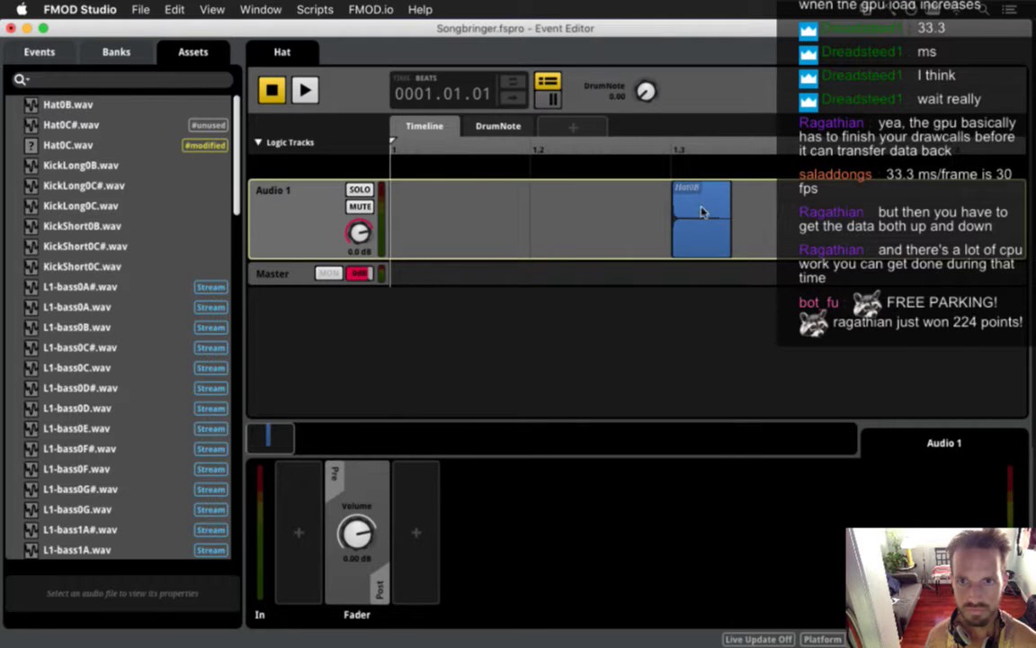
# Step: Move the Hat0B clip to the start of the timeline and add two more audio tracks to the Hat event
pyautogui.moveTo(662, 185); pyautogui.dragTo(360, 193)
pyautogui.rightClick(288, 198)
pyautogui.click(302, 206)
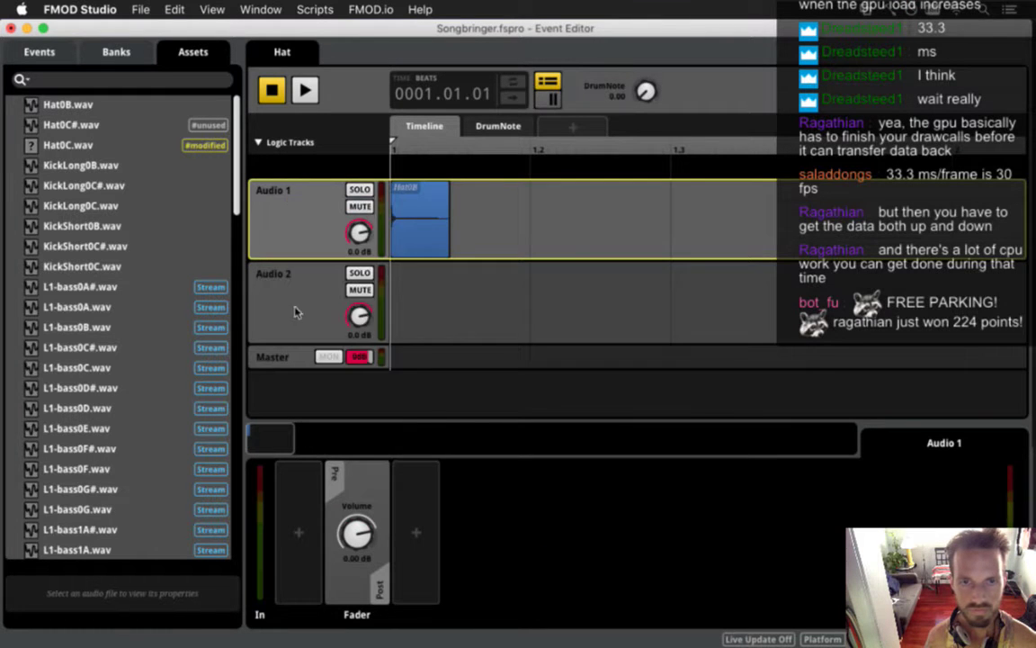
pyautogui.rightClick(290, 307)
pyautogui.click(311, 315)
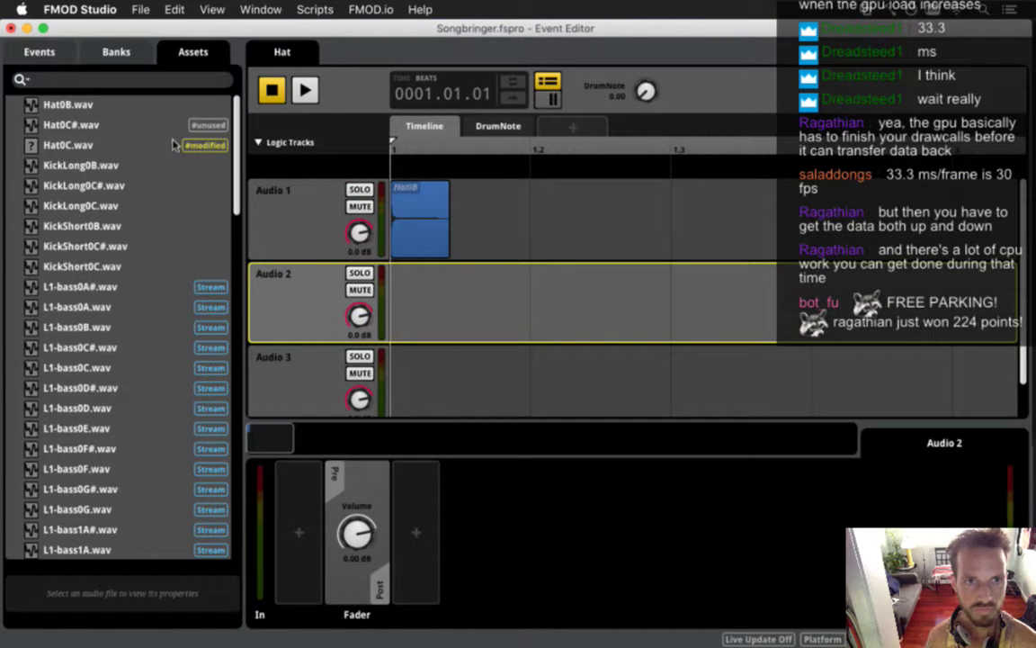
# Step: Place Hat0C.wav on Audio 2 and Hat0C#.wav on Audio 3, both aligned to the start of the timeline
pyautogui.moveTo(321, 250); pyautogui.dragTo(409, 297)
pyautogui.moveTo(127, 133); pyautogui.dragTo(443, 364)
pyautogui.moveTo(410, 326); pyautogui.dragTo(392, 327)
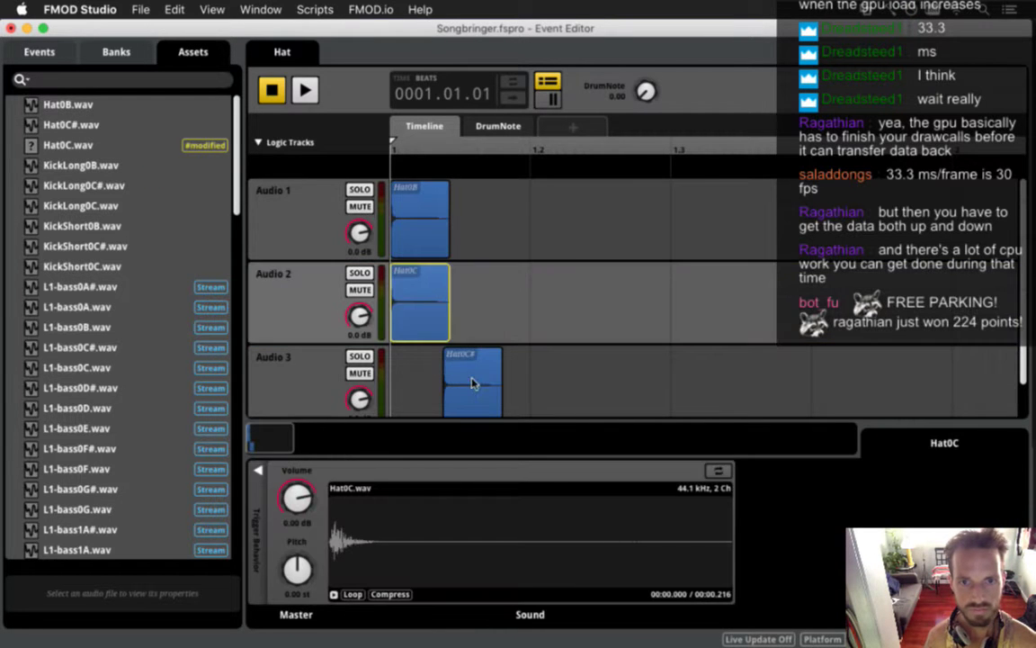
pyautogui.moveTo(446, 360); pyautogui.dragTo(393, 360)
# Step: Resize all three audio tracks to a smaller height
pyautogui.click(301, 207)
pyautogui.keyDown('shift'); pyautogui.click(307, 358); pyautogui.keyUp('shift')
pyautogui.rightClick(314, 380)
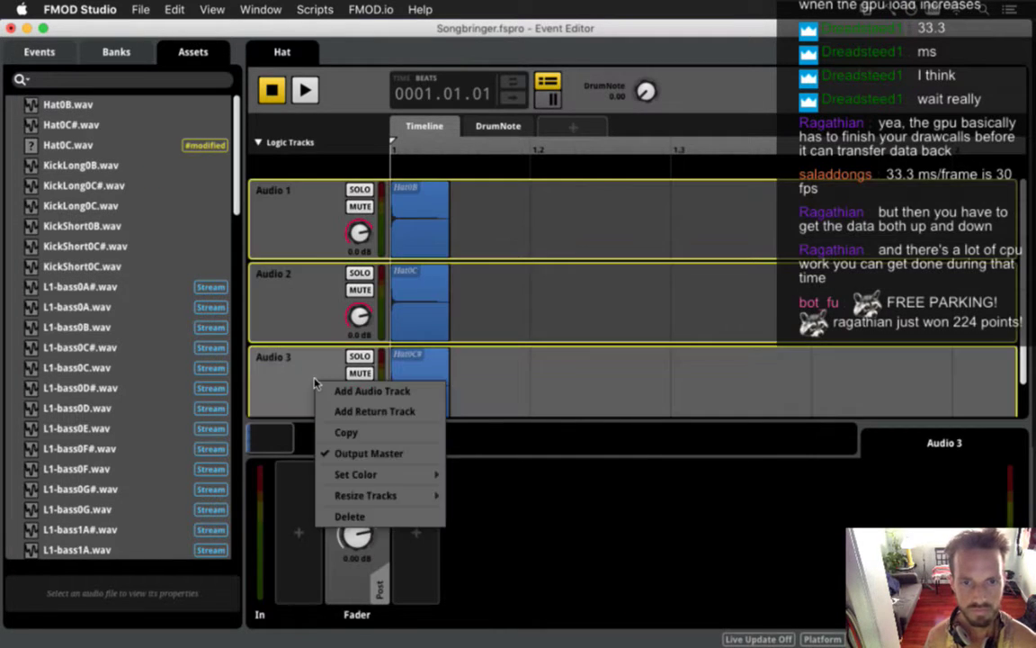
pyautogui.moveTo(391, 502)
pyautogui.click(476, 517)
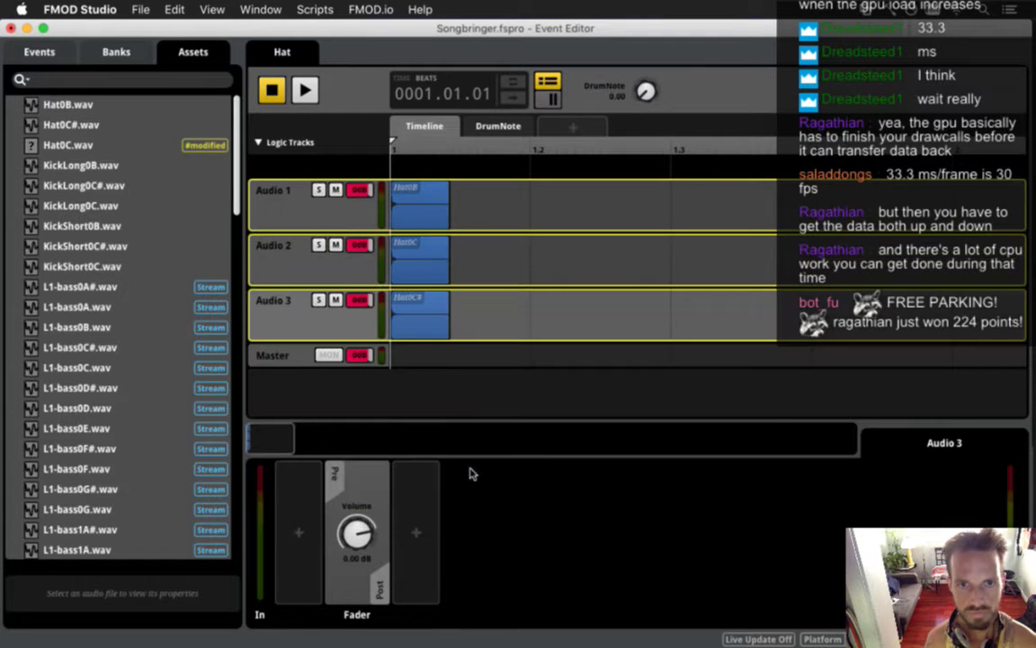
# Step: Select the Hat0B clip on Audio 1 and save the project
pyautogui.click(262, 182)
pyautogui.click(420, 196)
pyautogui.press('super+s')
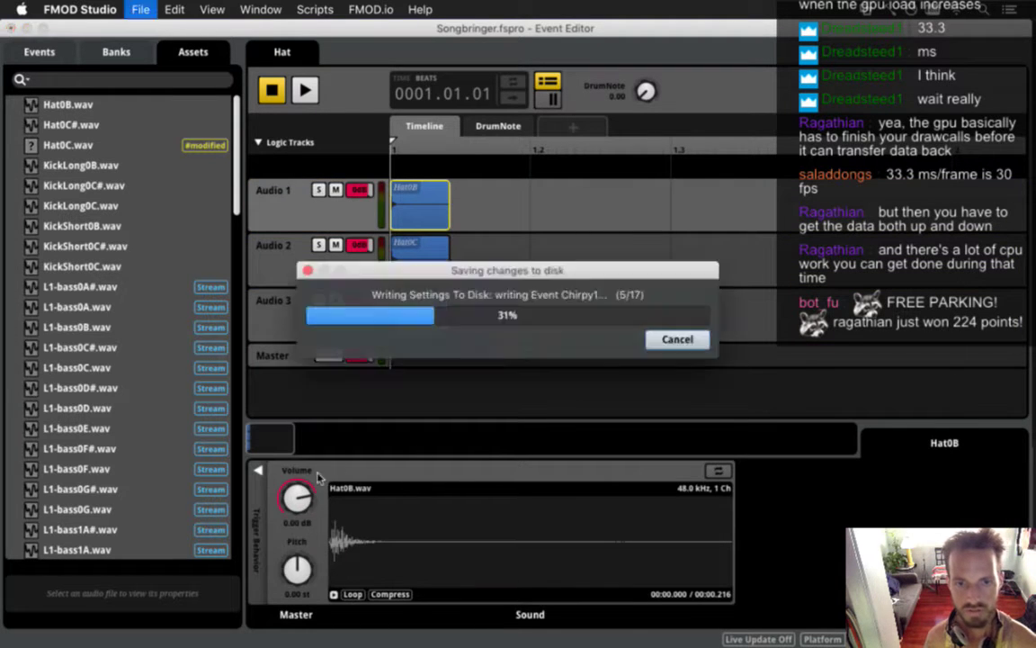
# Step: Add a DrumNote trigger condition to the Hat0B clip with a range of 0.00 to 2.50
pyautogui.click(353, 470)
pyautogui.moveTo(393, 488)
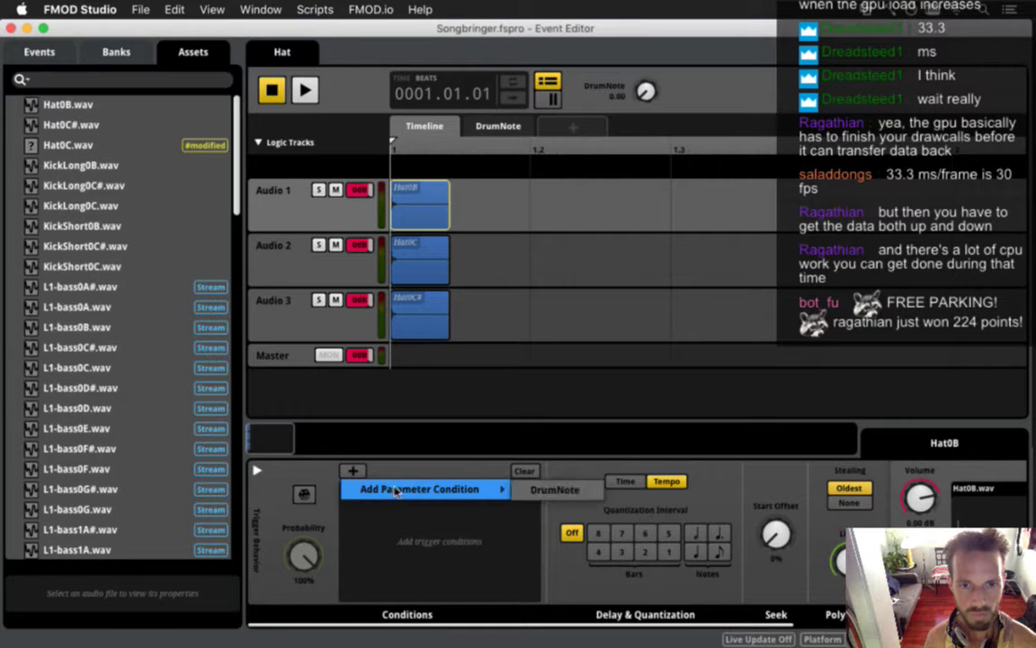
pyautogui.click(555, 489)
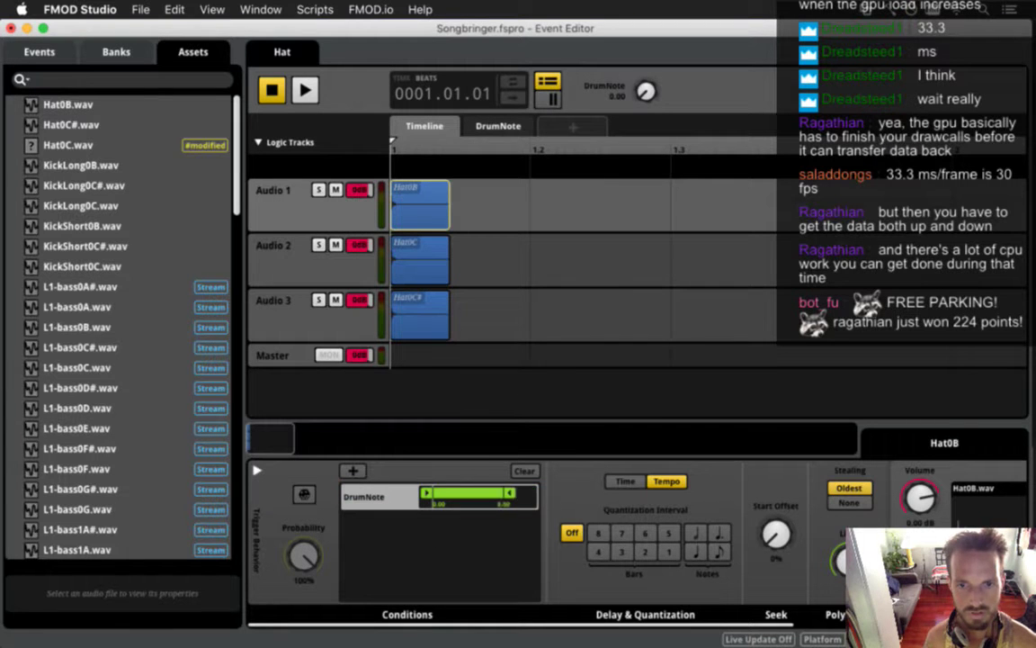
pyautogui.moveTo(529, 493); pyautogui.dragTo(459, 493)
# Step: Switch the Hat0B clip's delay to time and set its delay interval to 10–50 ms
pyautogui.click(625, 481)
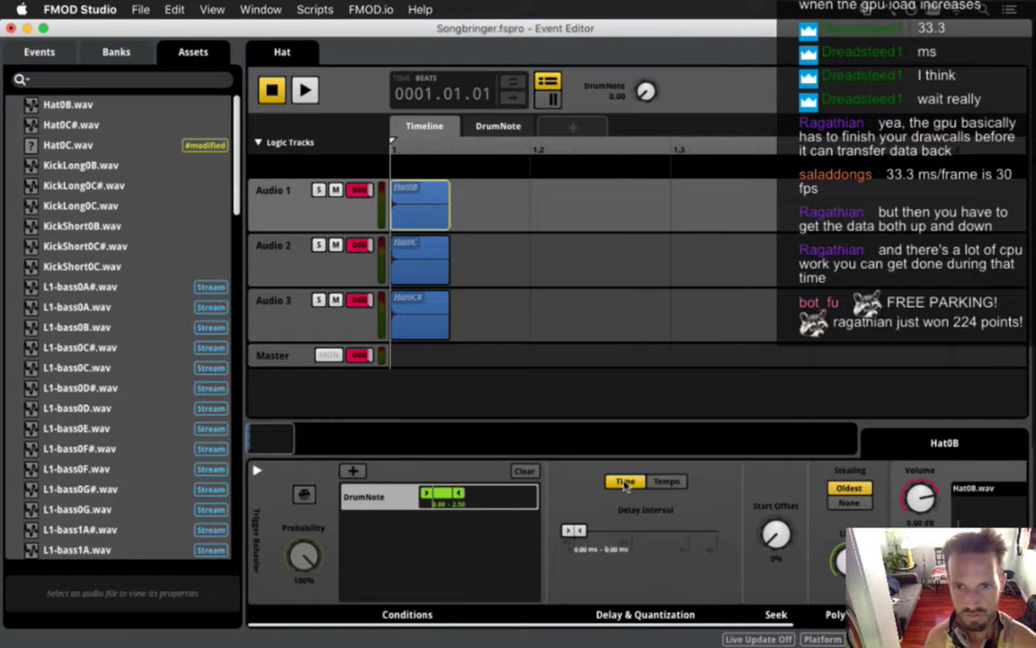
pyautogui.doubleClick(611, 549)
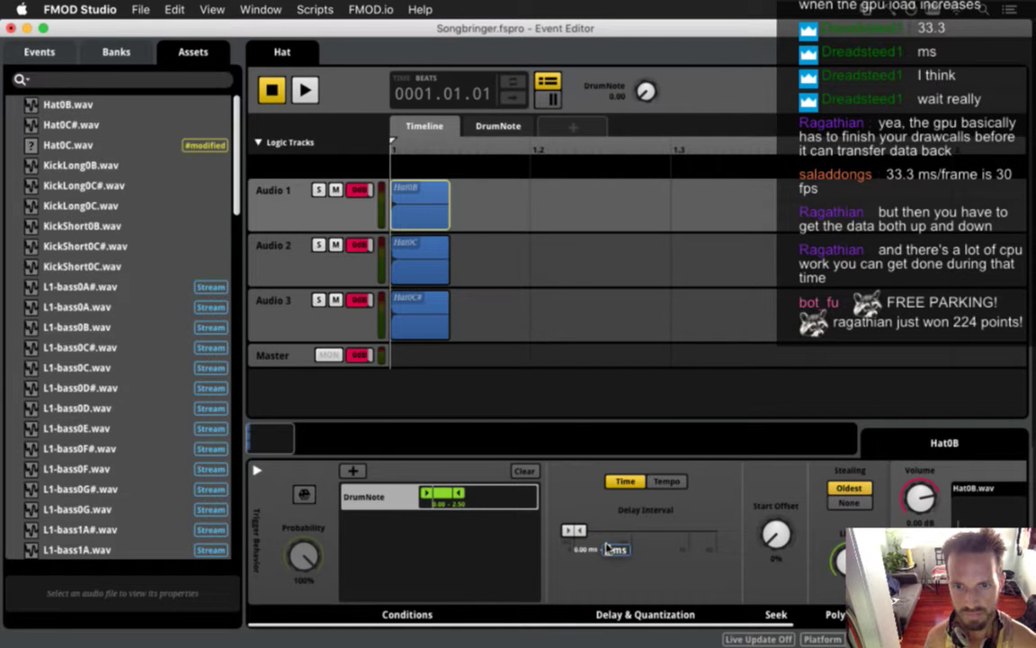
pyautogui.write('50')
pyautogui.press('Return')
pyautogui.click(583, 549)
pyautogui.write('1')
pyautogui.press('Return')
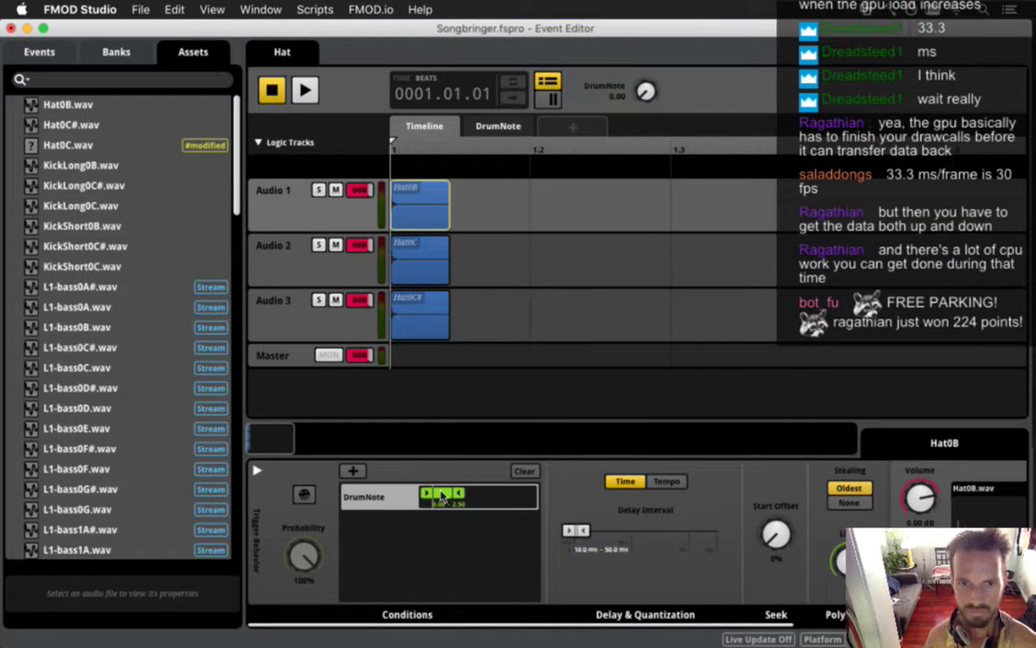
# Step: Give the Hat0C clip a DrumNote condition of 2.60 to 3.50 and a time-based delay interval of 10–50 ms
pyautogui.click(416, 266)
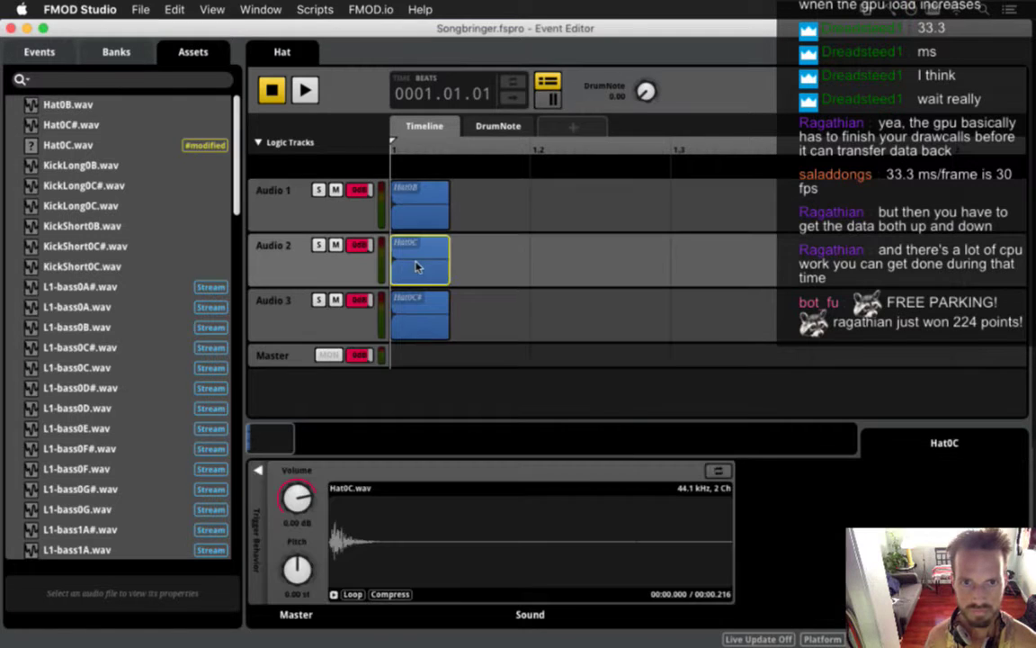
pyautogui.click(259, 472)
pyautogui.click(353, 471)
pyautogui.moveTo(450, 488)
pyautogui.click(555, 488)
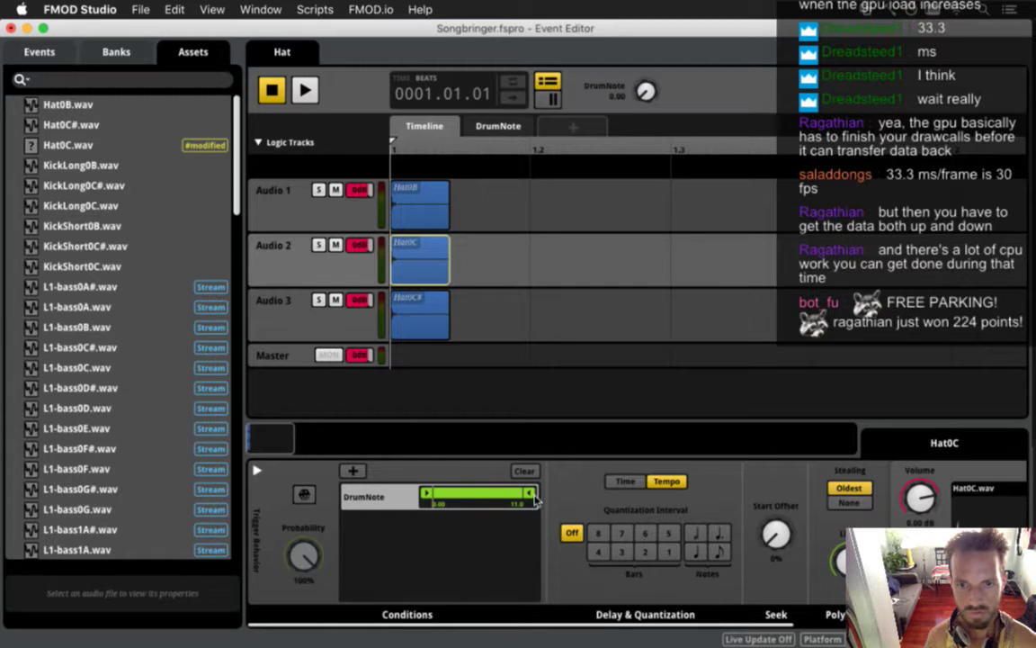
pyautogui.moveTo(427, 496); pyautogui.dragTo(447, 493)
pyautogui.moveTo(528, 493); pyautogui.dragTo(470, 493)
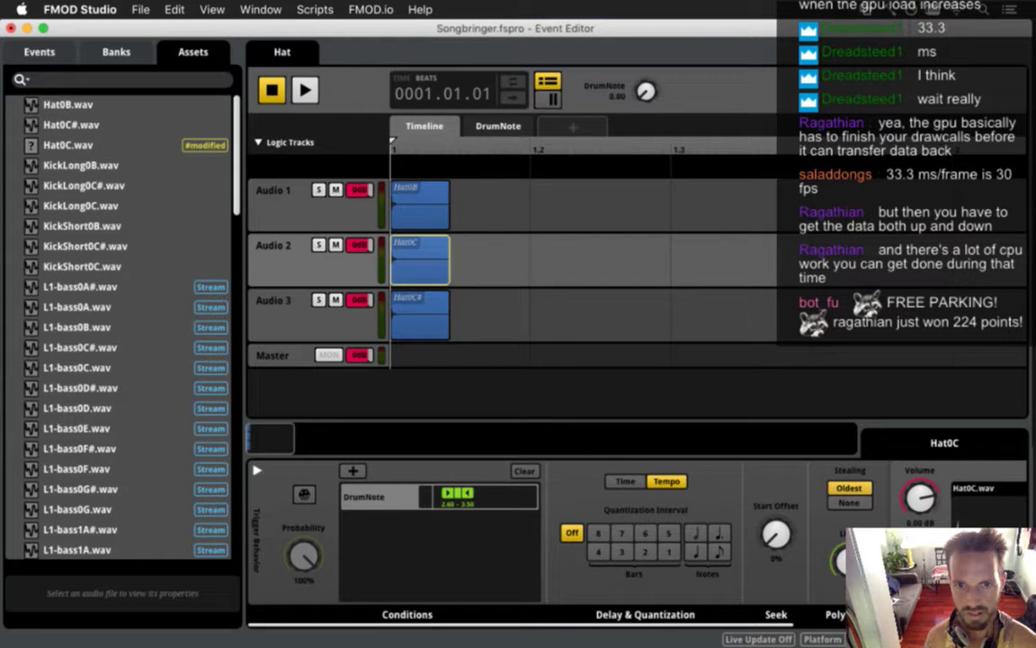
pyautogui.click(625, 481)
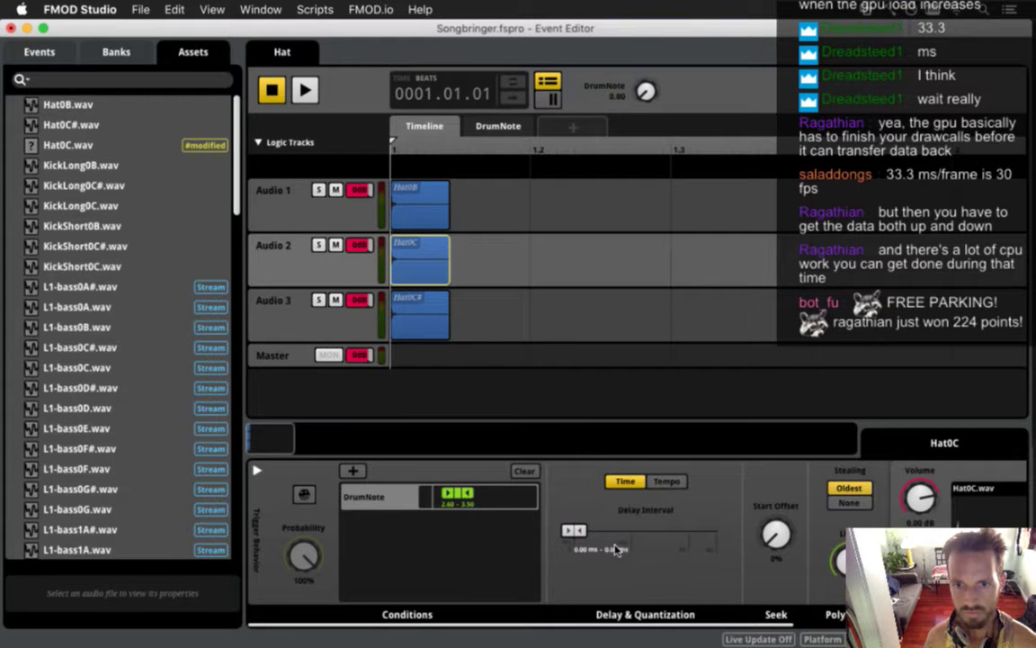
pyautogui.moveTo(617, 551); pyautogui.dragTo(586, 555)
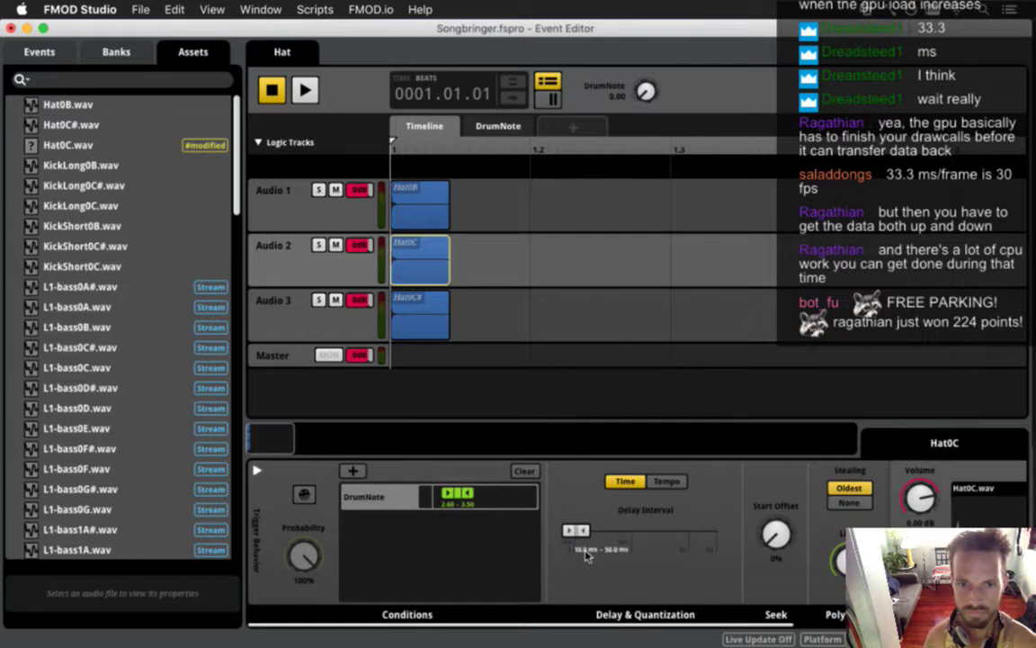
# Step: Add a DrumNote trigger condition to the Hat0C# clip with a range of 3.60 to 11.0
pyautogui.click(420, 315)
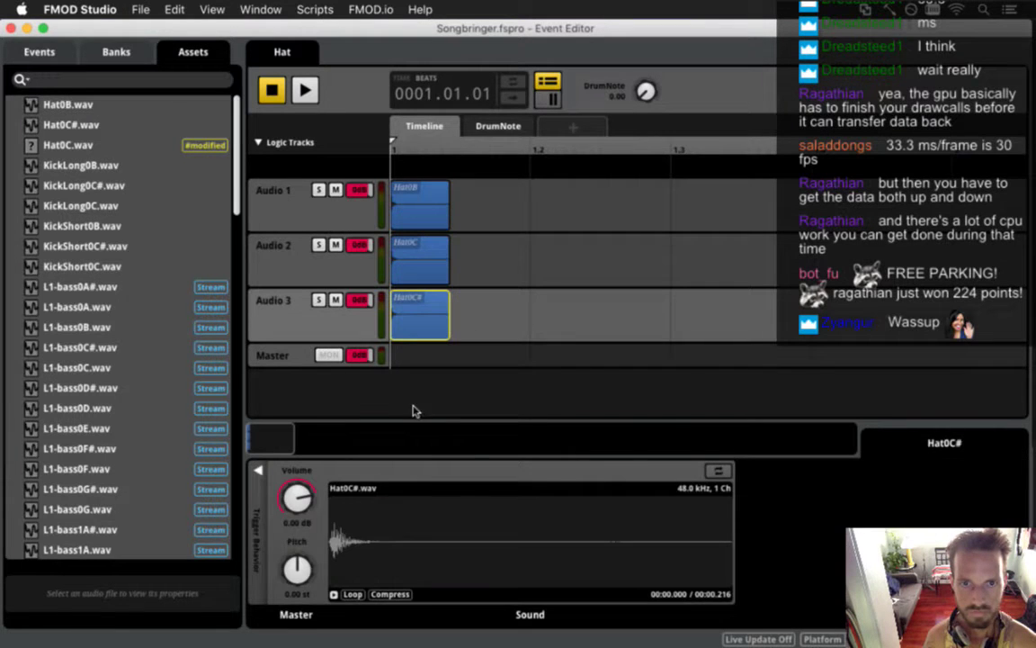
pyautogui.click(258, 470)
pyautogui.click(352, 470)
pyautogui.moveTo(423, 490)
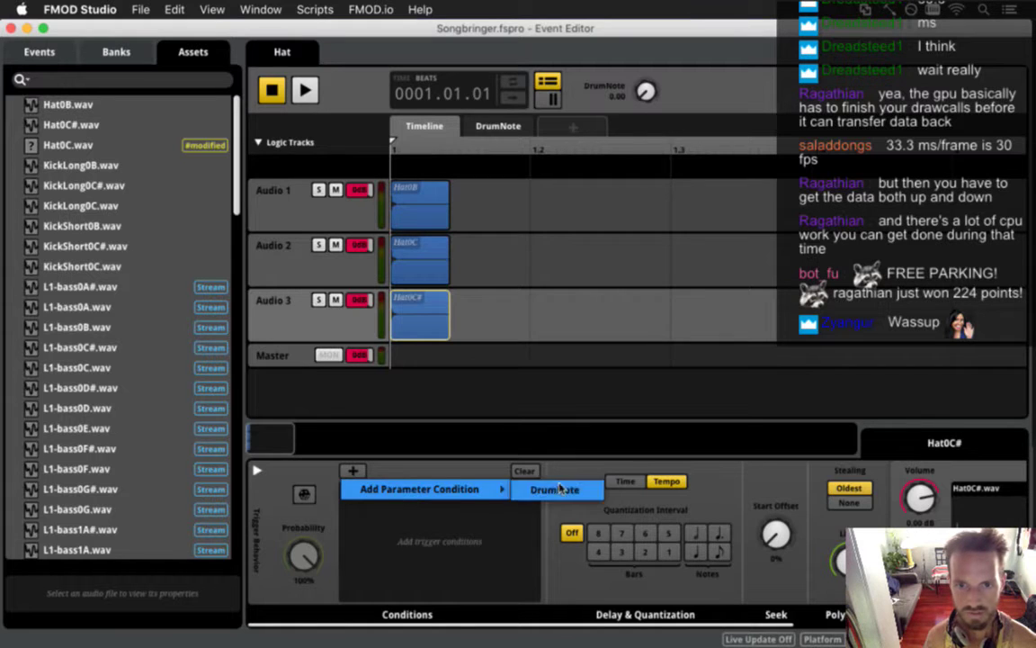
pyautogui.click(539, 489)
pyautogui.moveTo(440, 493); pyautogui.dragTo(448, 493)
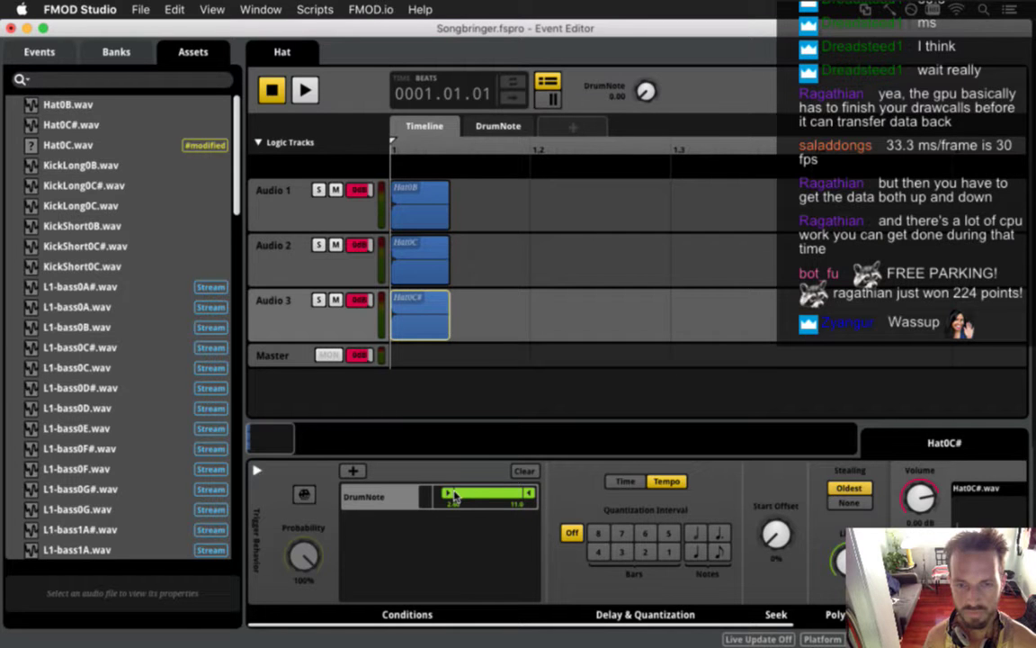
pyautogui.click(428, 313)
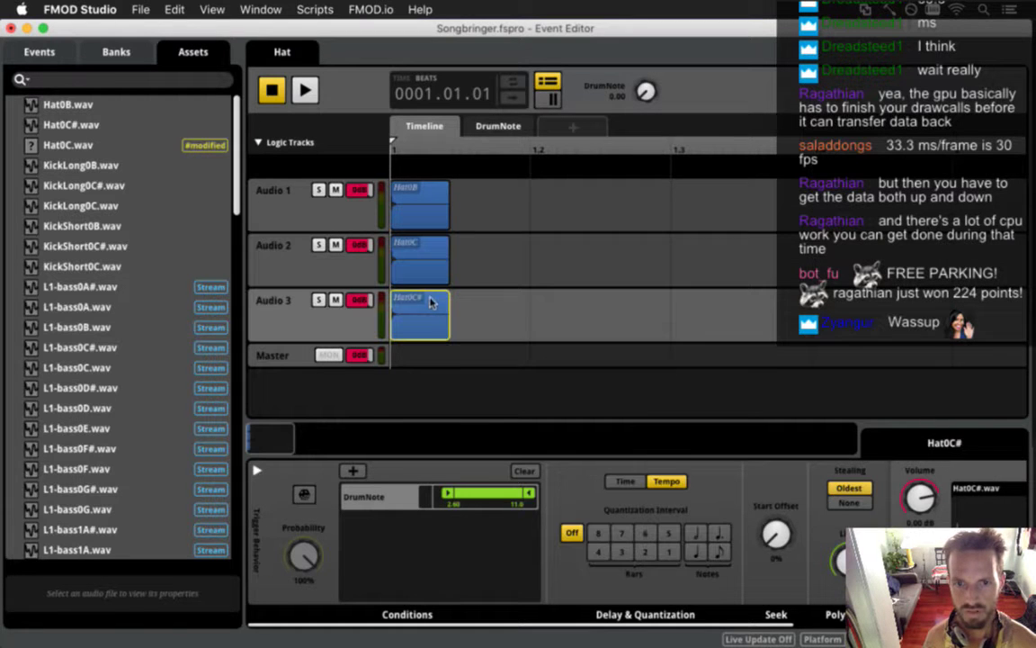
pyautogui.moveTo(452, 493); pyautogui.dragTo(455, 493)
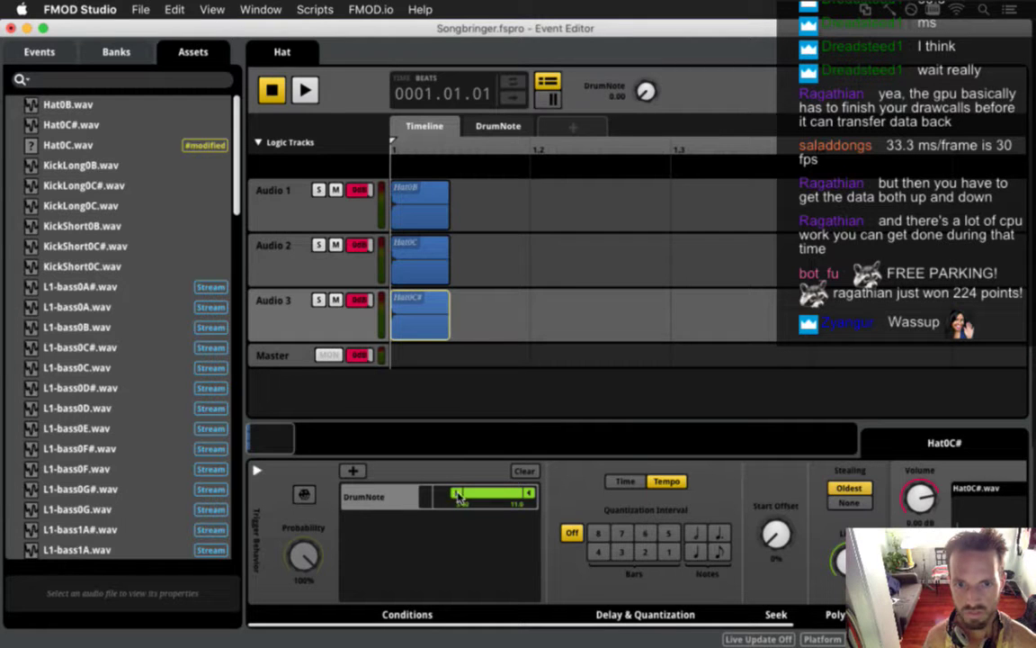
# Step: Switch the Hat0C# clip's delay to time and set its delay interval to 10–50 ms
pyautogui.click(623, 482)
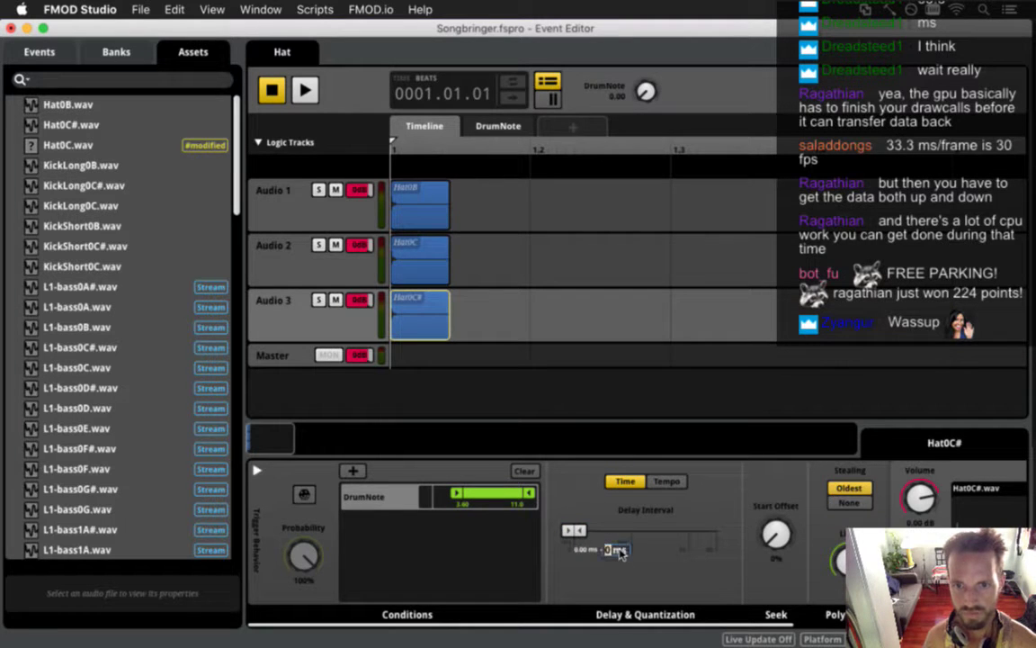
pyautogui.press('Return')
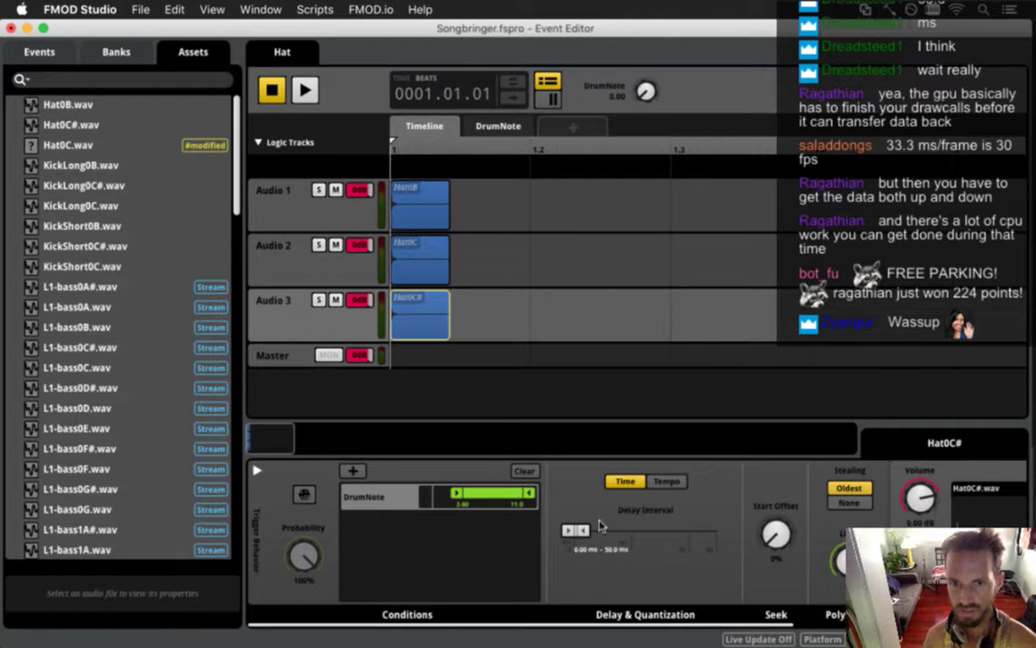
pyautogui.doubleClick(594, 548)
pyautogui.write('10')
pyautogui.press('Return')
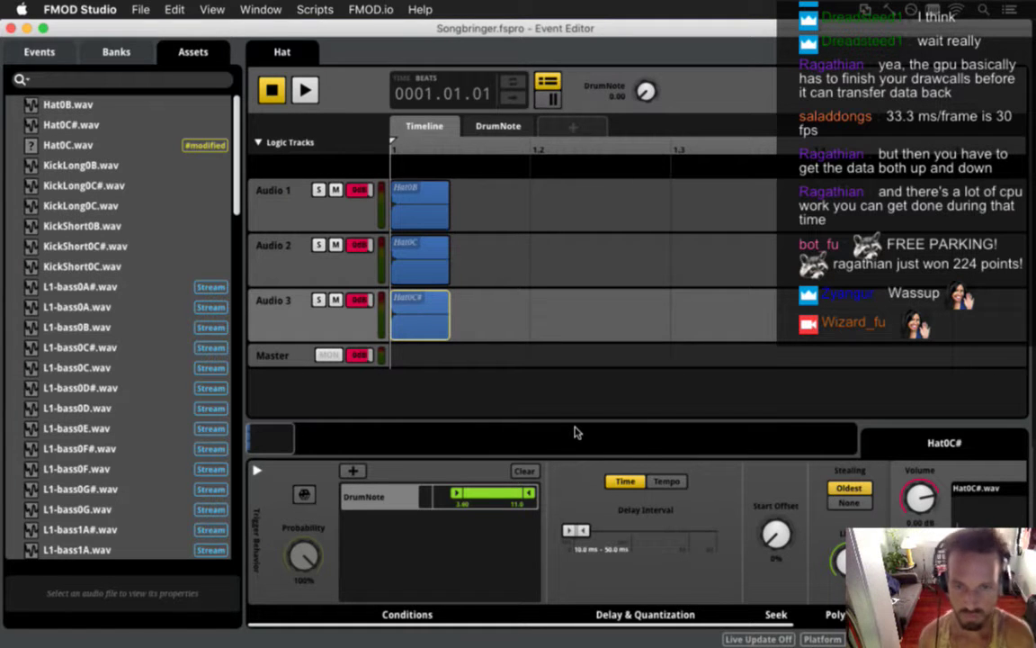
# Step: Recheck the trigger settings of the Hat0C and Hat0B clips and save the project
pyautogui.click(421, 259)
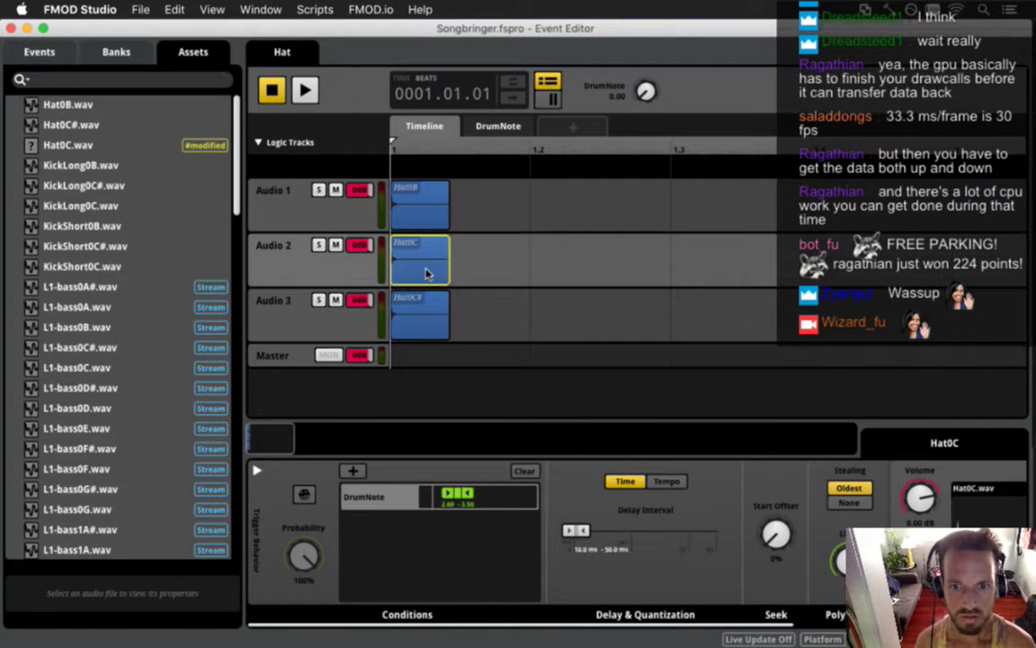
pyautogui.click(427, 203)
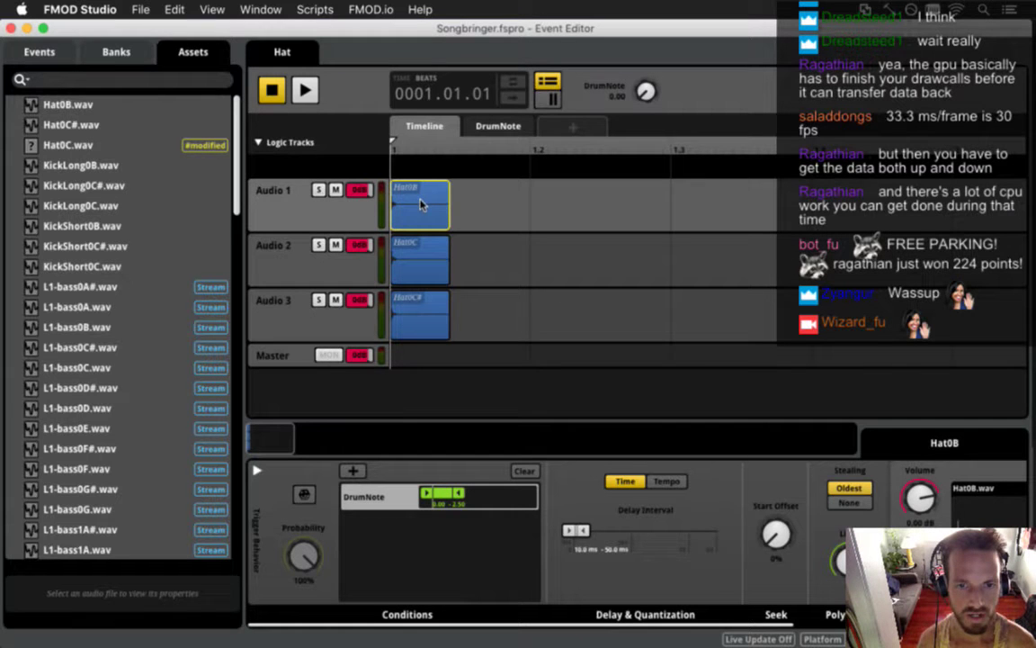
pyautogui.click(41, 52)
pyautogui.press('super+s')
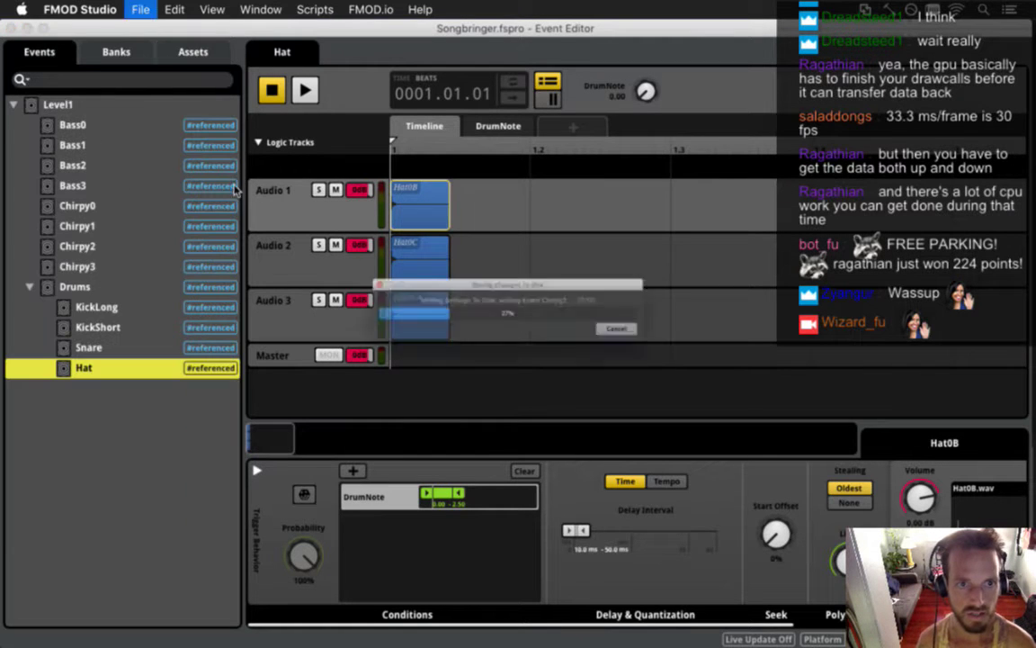
# Step: Open the Drums event and add an Intensity trigger condition to the first Hat instrument on the Hat track
pyautogui.click(88, 286)
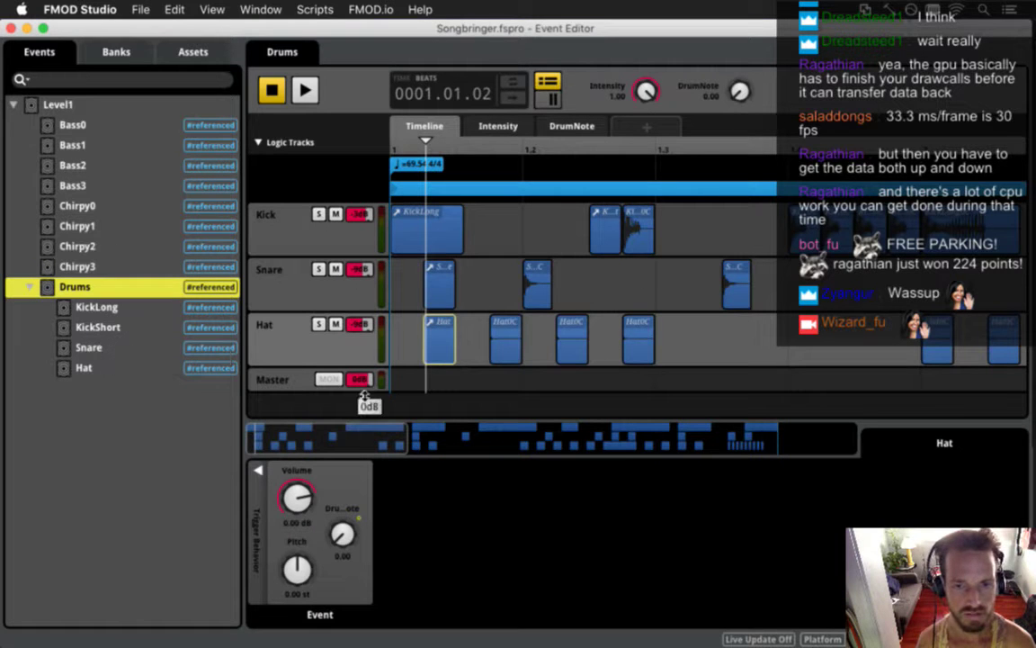
pyautogui.click(259, 470)
pyautogui.click(352, 471)
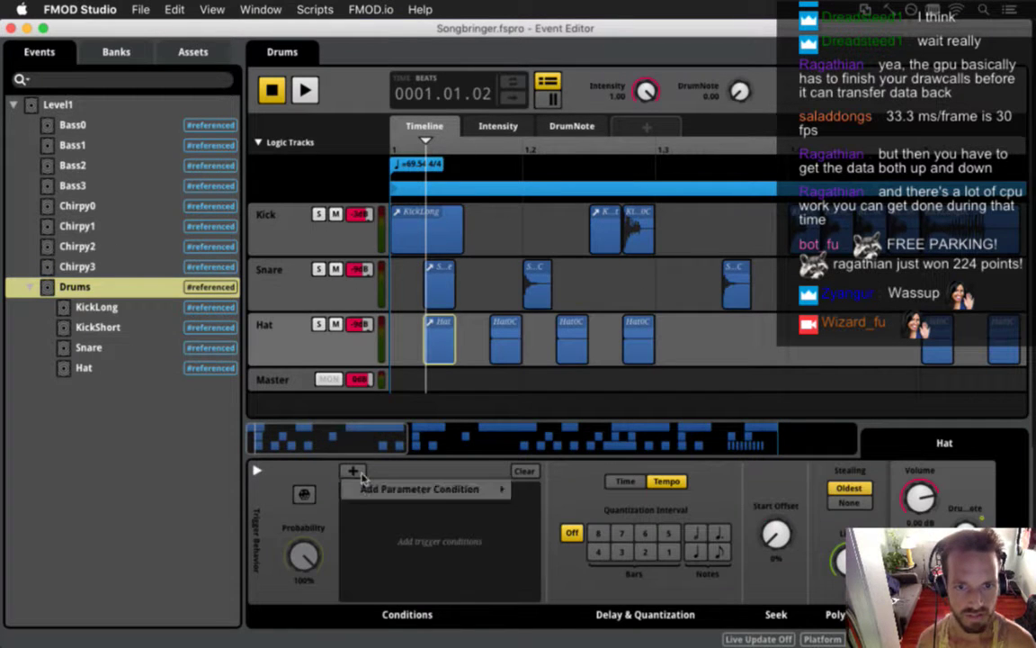
pyautogui.moveTo(388, 490)
pyautogui.click(552, 491)
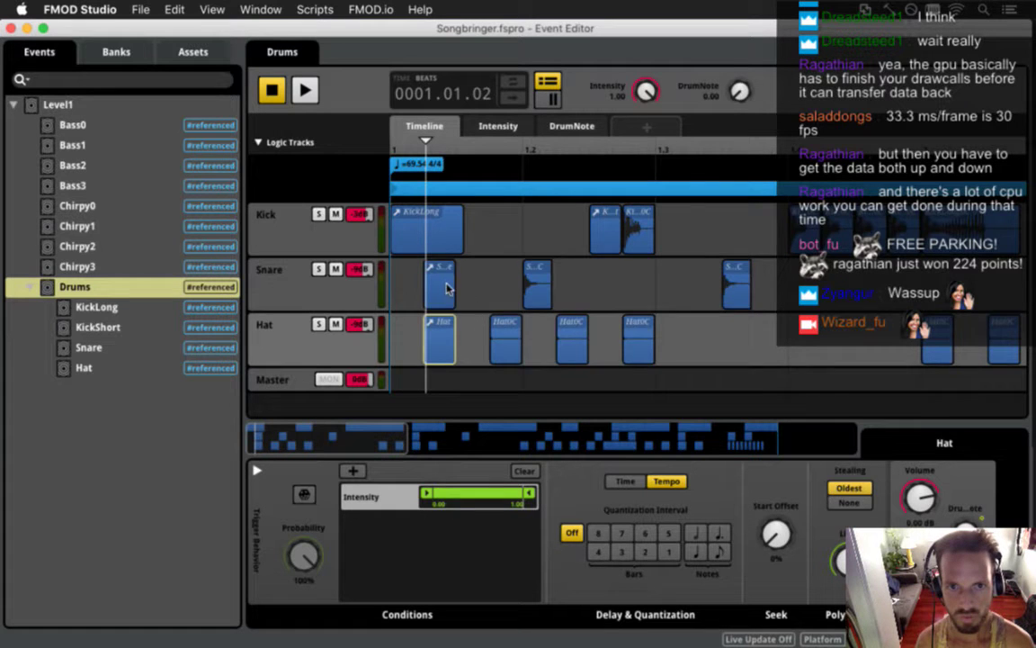
# Step: Delete the three Hat0C clips that follow the first Hat instrument on the Hat track
pyautogui.click(447, 287)
pyautogui.moveTo(442, 337); pyautogui.dragTo(442, 337)
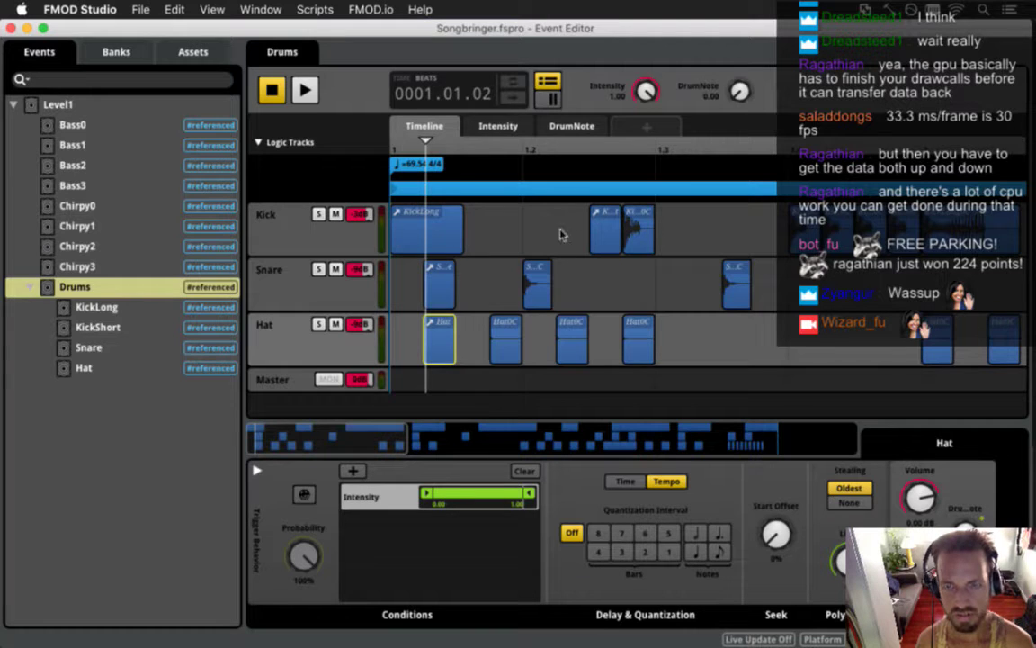
pyautogui.moveTo(409, 443); pyautogui.dragTo(462, 445)
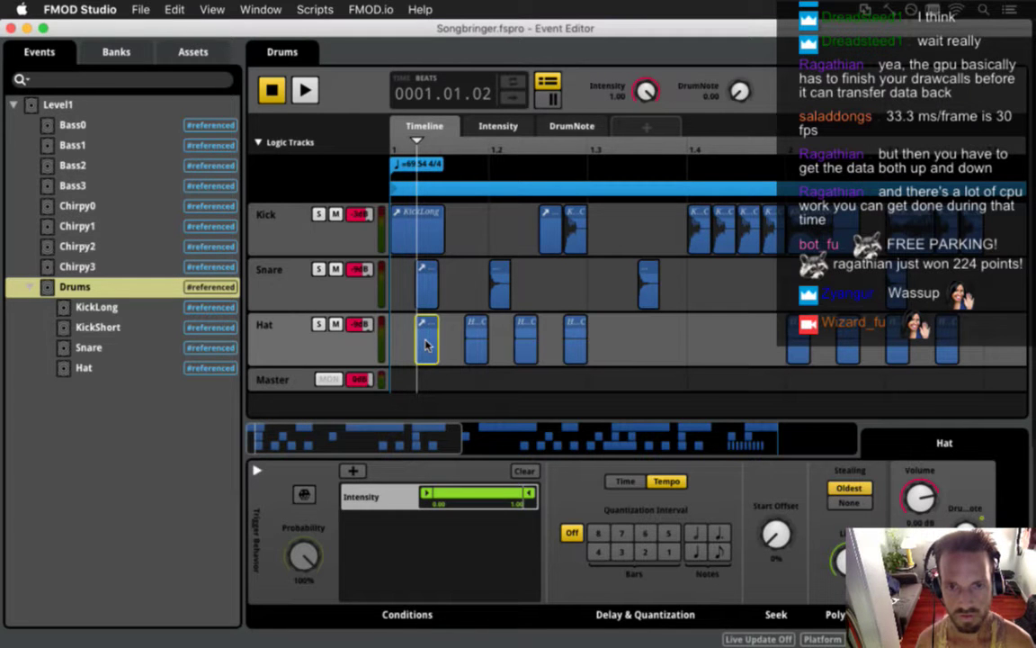
pyautogui.moveTo(617, 347); pyautogui.dragTo(472, 344)
pyautogui.press('Delete')
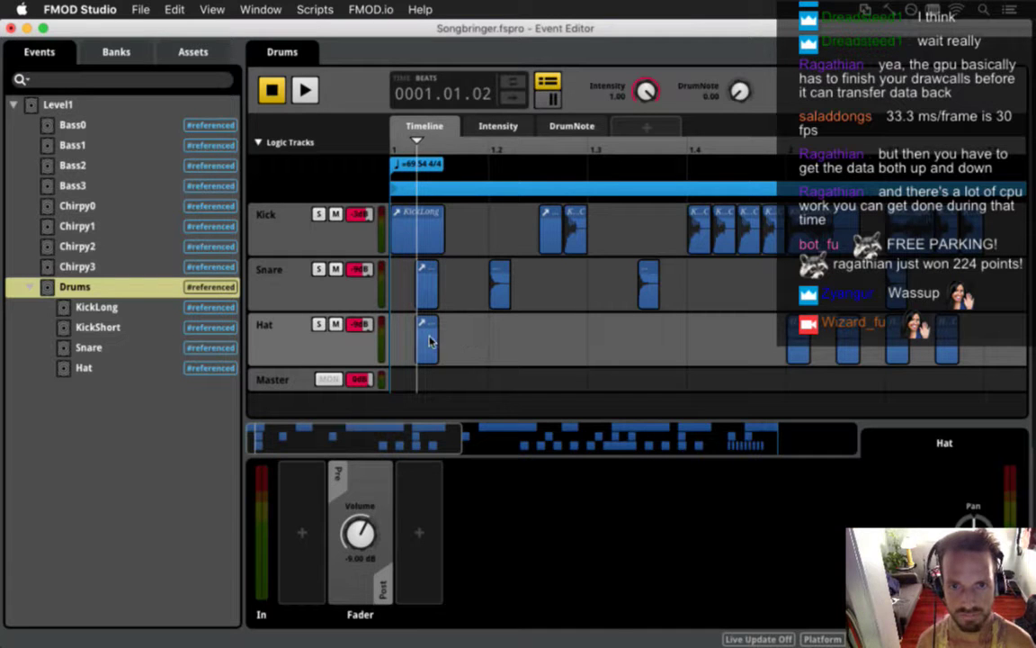
# Step: Paste three copies of the Hat instrument after the original on the Hat track, starting half a beat apart from each other
pyautogui.click(429, 339)
pyautogui.moveTo(418, 144); pyautogui.dragTo(453, 142)
pyautogui.hotkey('ctrl', 'v')
pyautogui.click(518, 144)
pyautogui.hotkey('ctrl', 'v')
pyautogui.click(578, 144)
pyautogui.hotkey('ctrl', 'v')
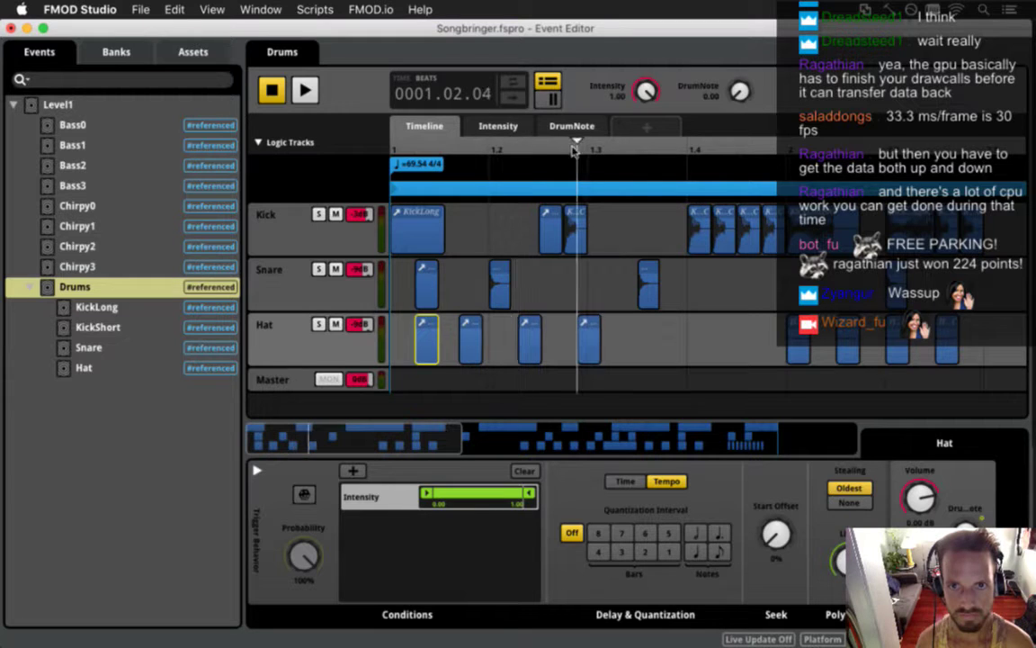
pyautogui.moveTo(481, 349); pyautogui.dragTo(526, 344)
pyautogui.moveTo(589, 347)
pyautogui.mouseDown()
pyautogui.moveTo(559, 347)
pyautogui.moveTo(576, 344)
pyautogui.mouseUp()
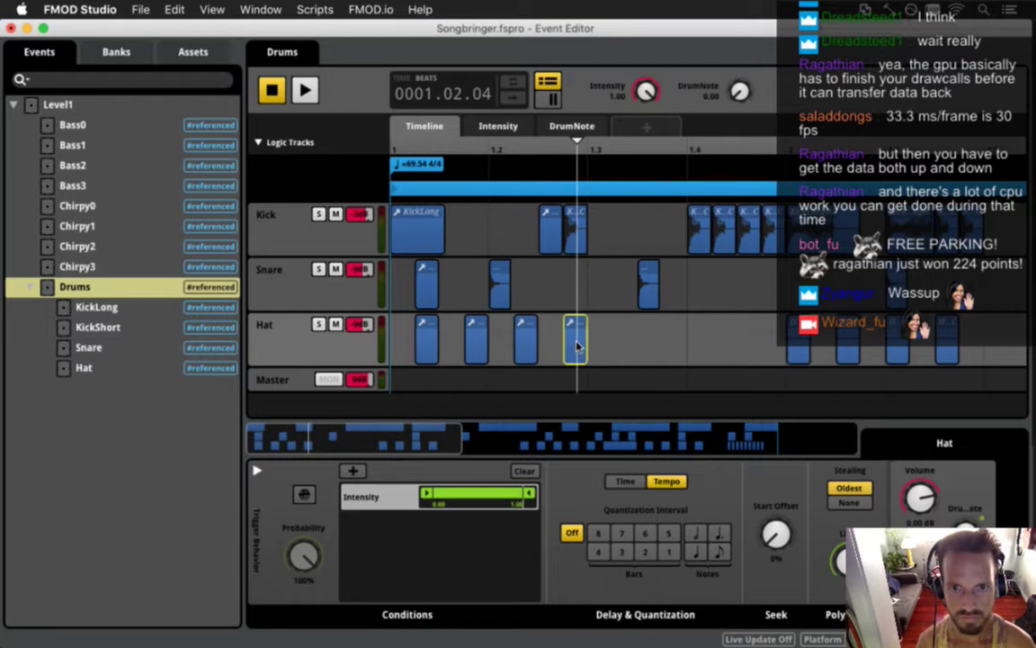
# Step: Move the Snare instrument to beat 1.2 on the Snare track in place of the SnareLong0C clip there, and delete that clip
pyautogui.click(627, 346)
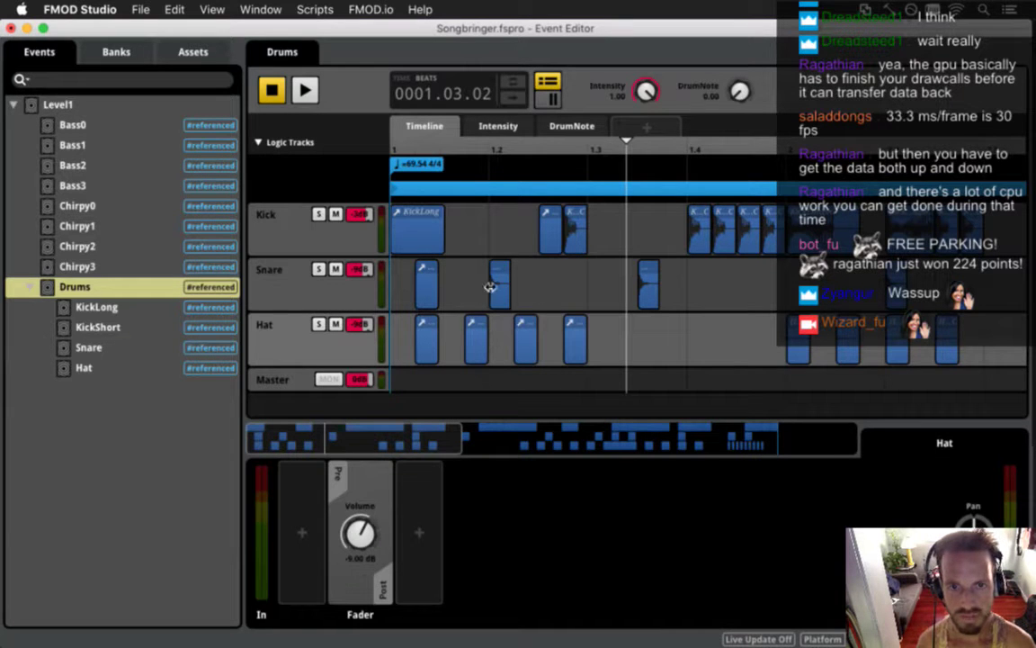
pyautogui.moveTo(494, 288); pyautogui.dragTo(531, 286)
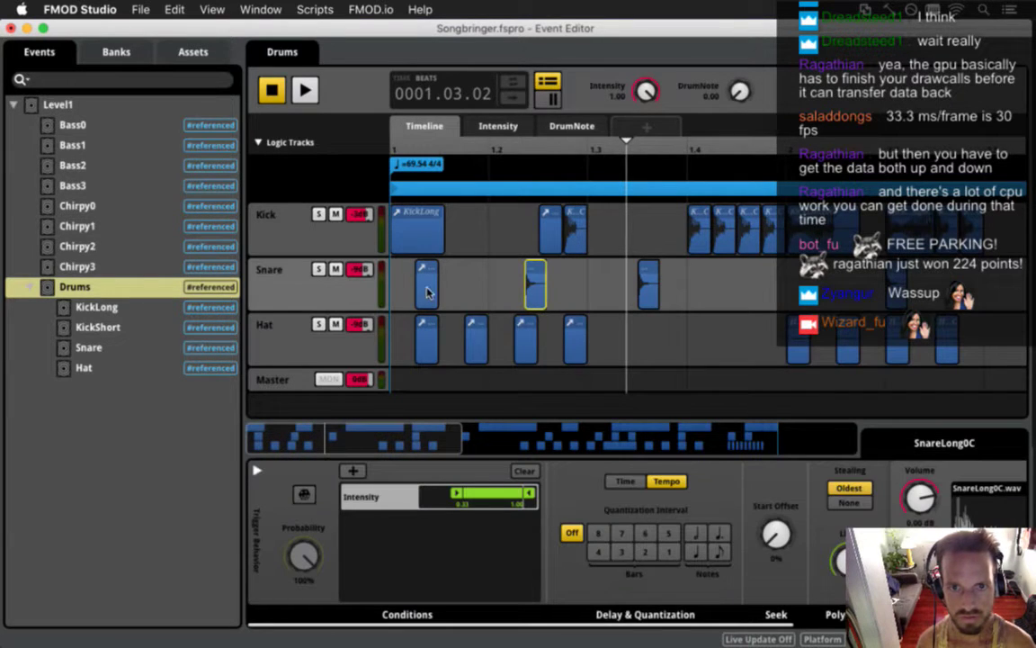
pyautogui.moveTo(428, 293); pyautogui.dragTo(504, 292)
pyautogui.click(532, 286)
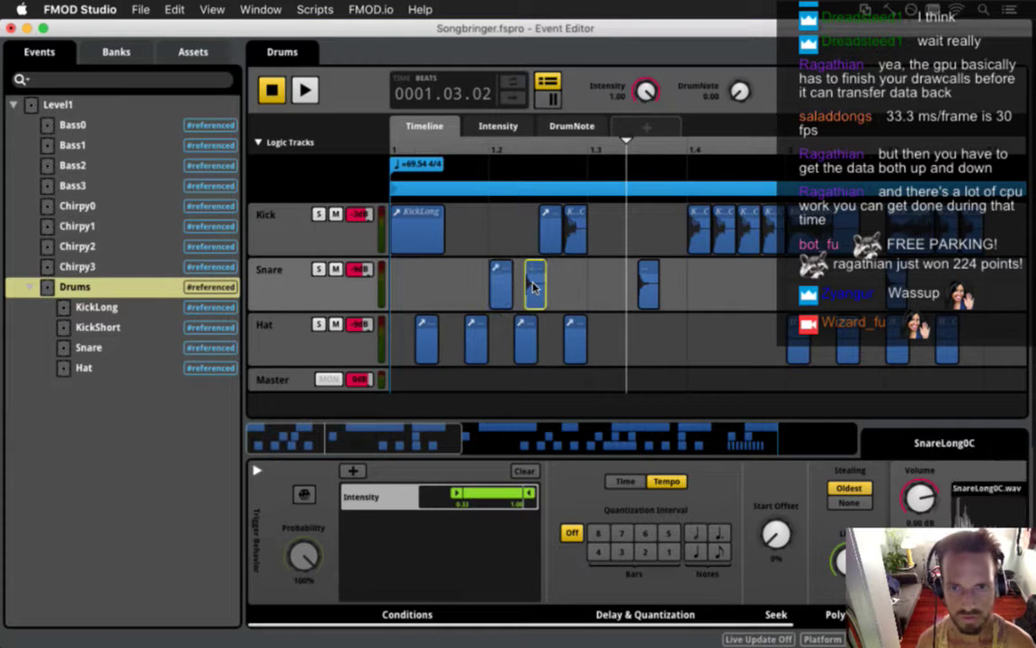
pyautogui.press('Delete')
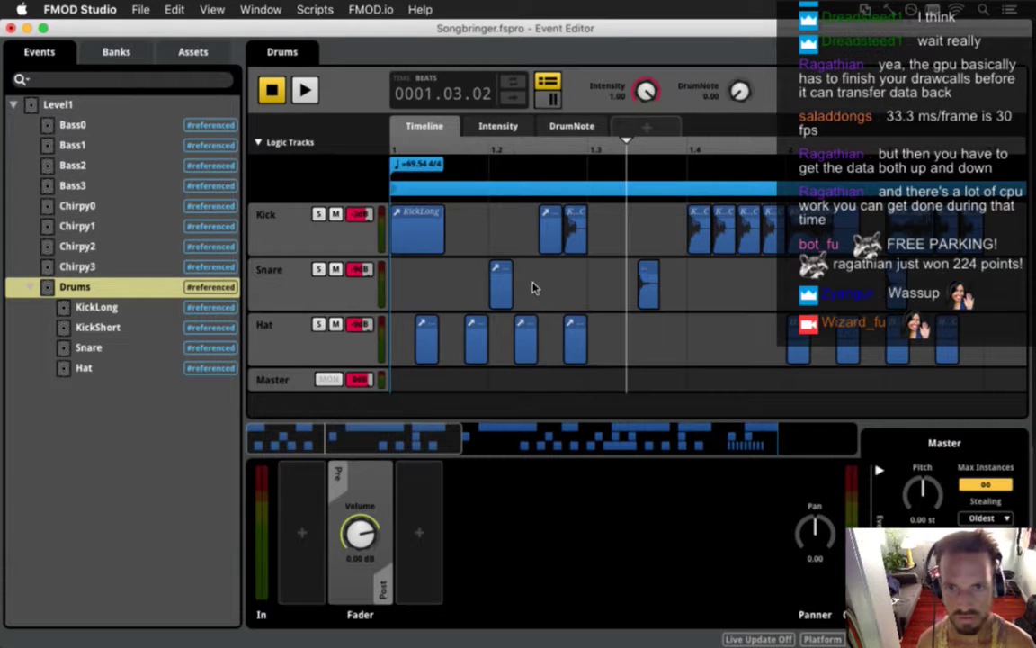
# Step: Replace the raw kick clip right after the first KickShort instrument on the Kick track with a copy of that instrument
pyautogui.click(573, 232)
pyautogui.press('Delete')
pyautogui.click(547, 234)
pyautogui.press('super+c')
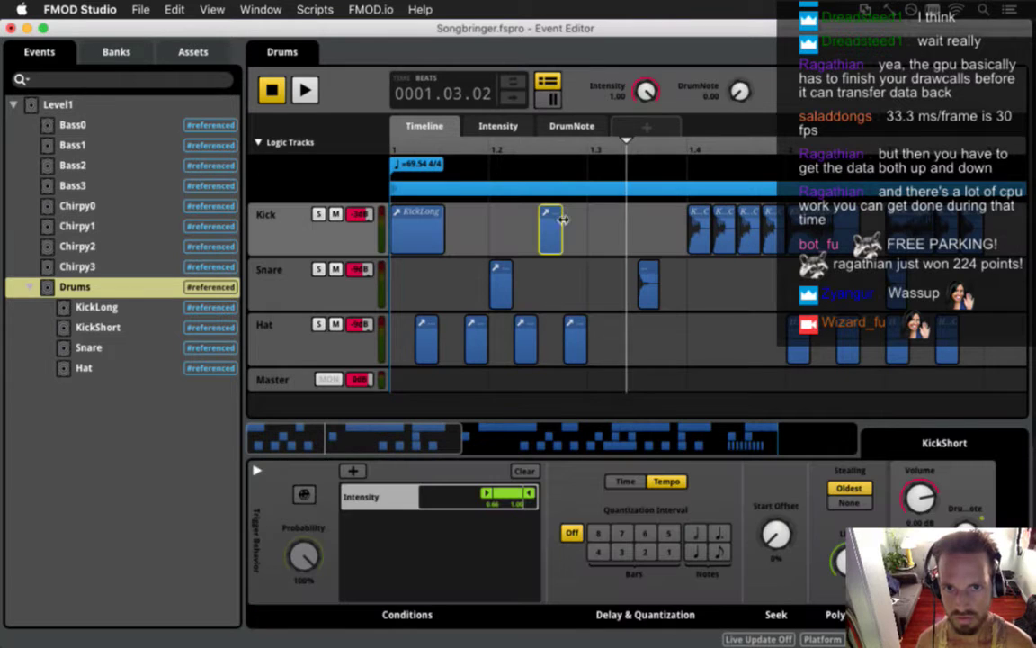
pyautogui.click(579, 147)
pyautogui.press('super+v')
pyautogui.moveTo(587, 235); pyautogui.dragTo(580, 238)
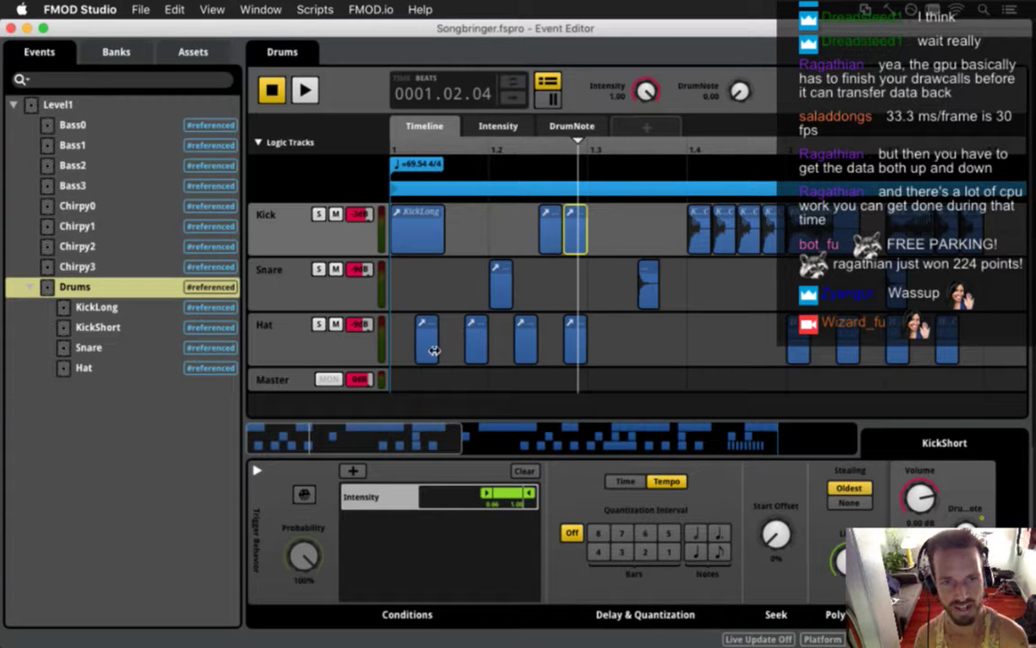
# Step: Play the Drums event several times to hear the replaced instruments, lowering the system volume between playbacks
pyautogui.click(252, 270)
pyautogui.click(276, 349)
pyautogui.click(261, 220)
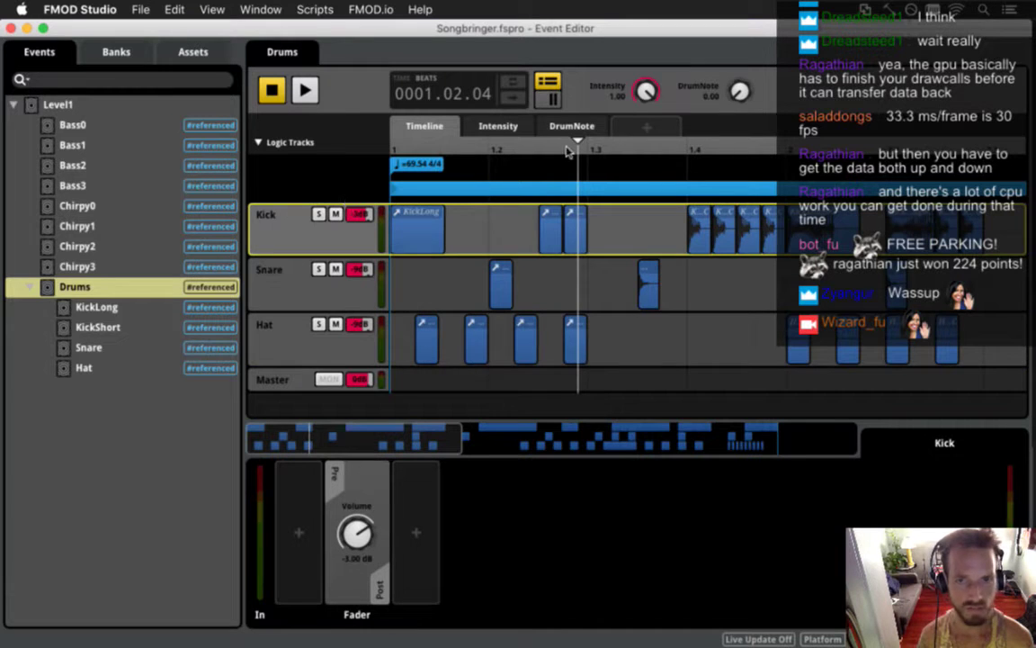
pyautogui.moveTo(566, 150); pyautogui.dragTo(346, 156)
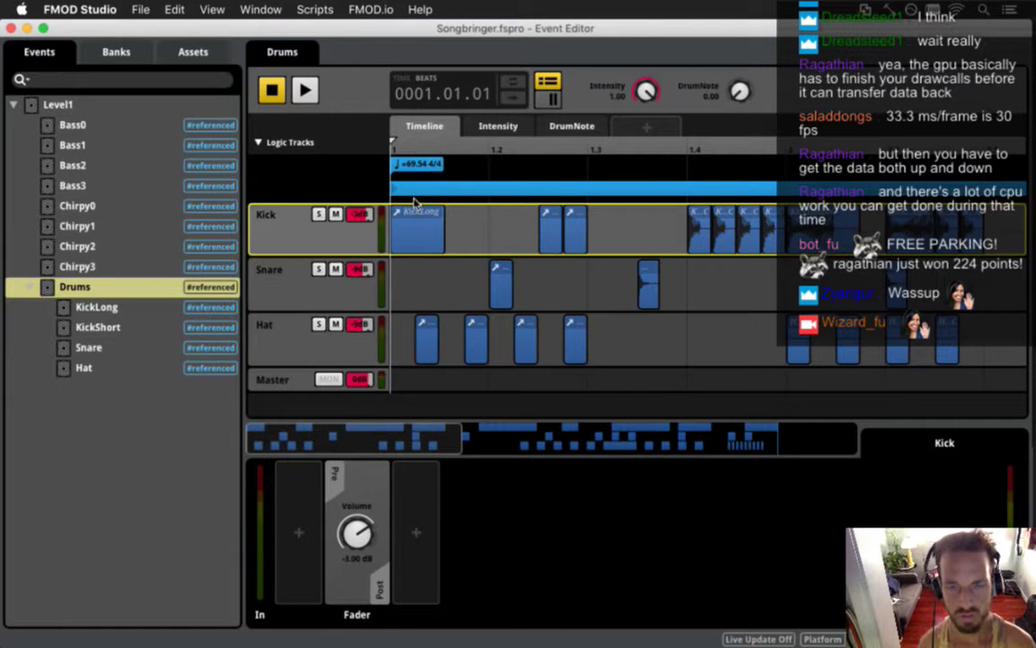
pyautogui.press('space')
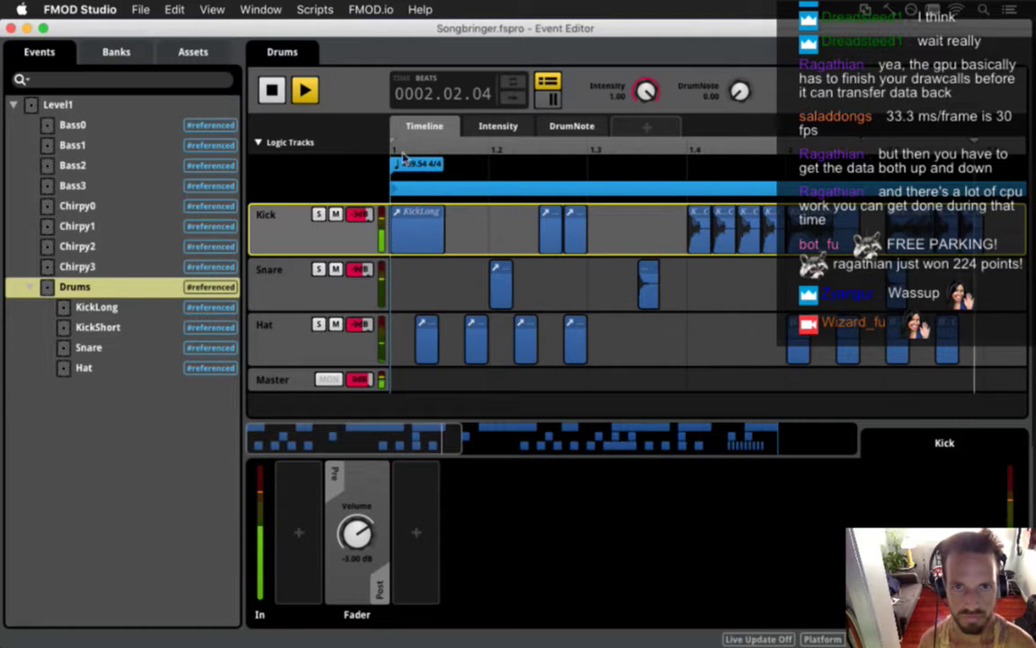
pyautogui.press('space')
pyautogui.press('XF86AudioLowerVolume')
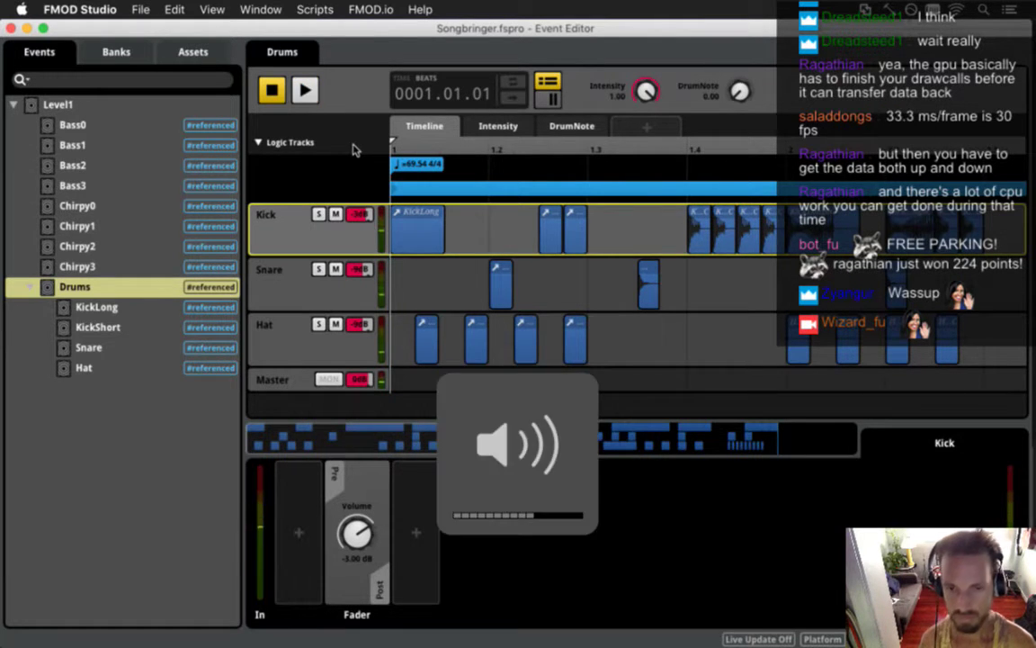
pyautogui.press('space')
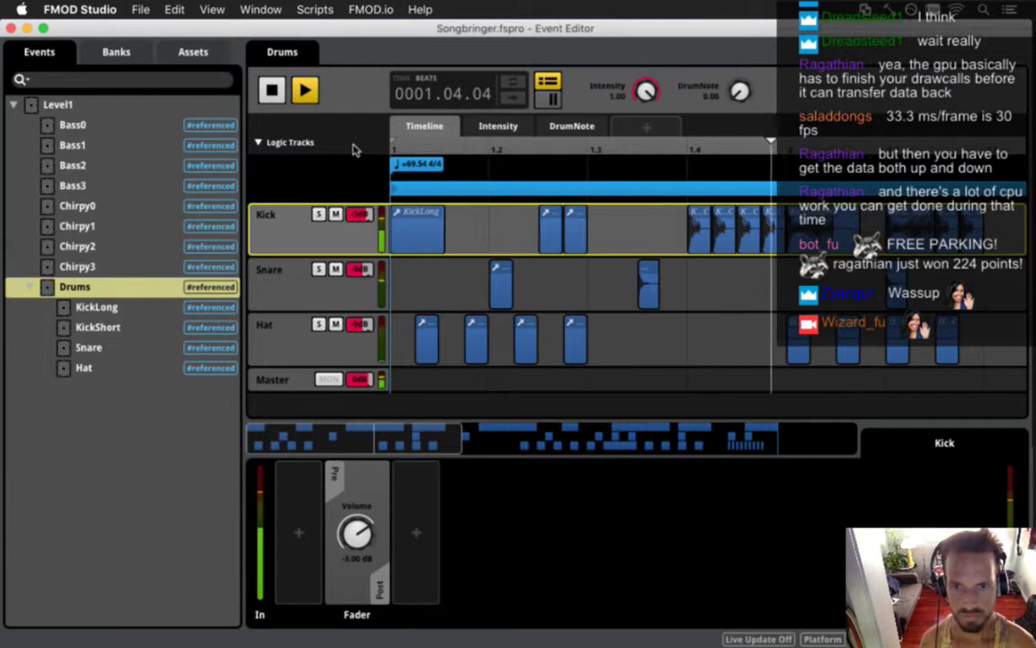
pyautogui.press('space')
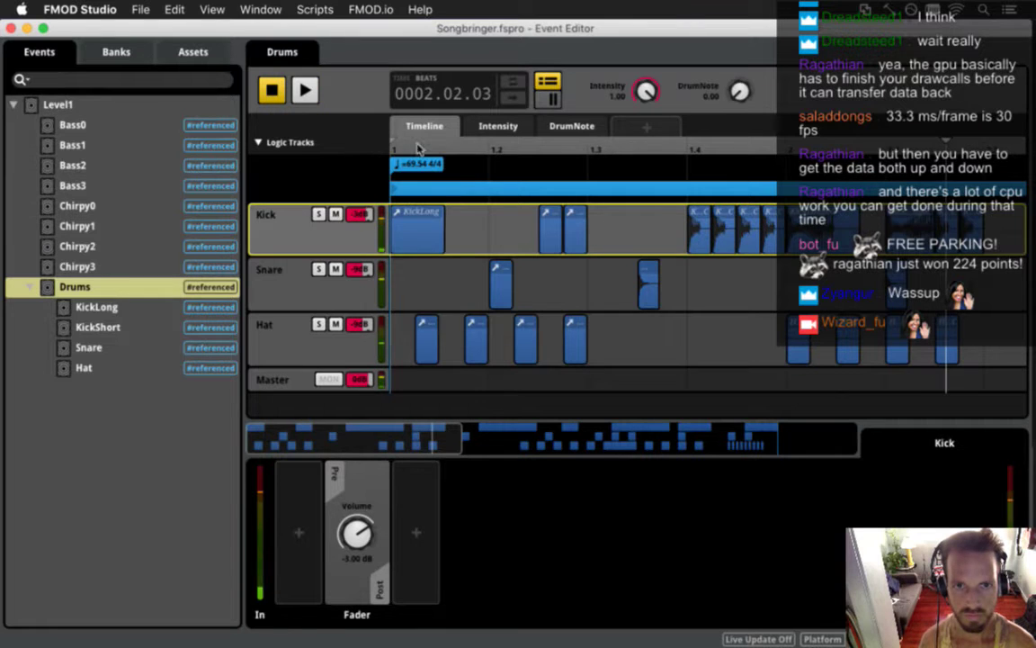
pyautogui.press('space')
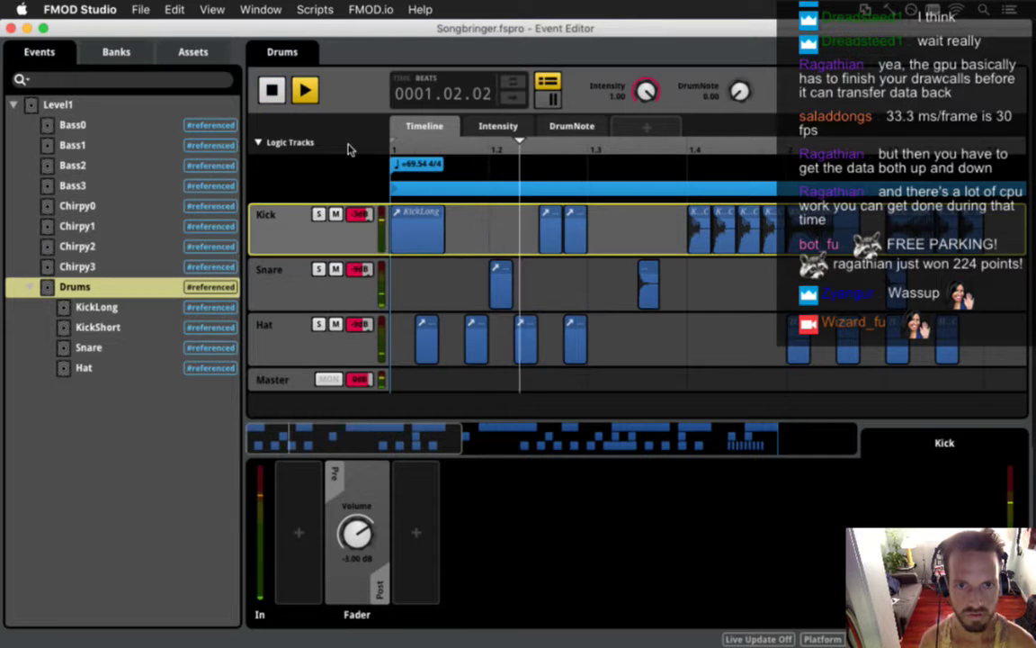
pyautogui.press('space')
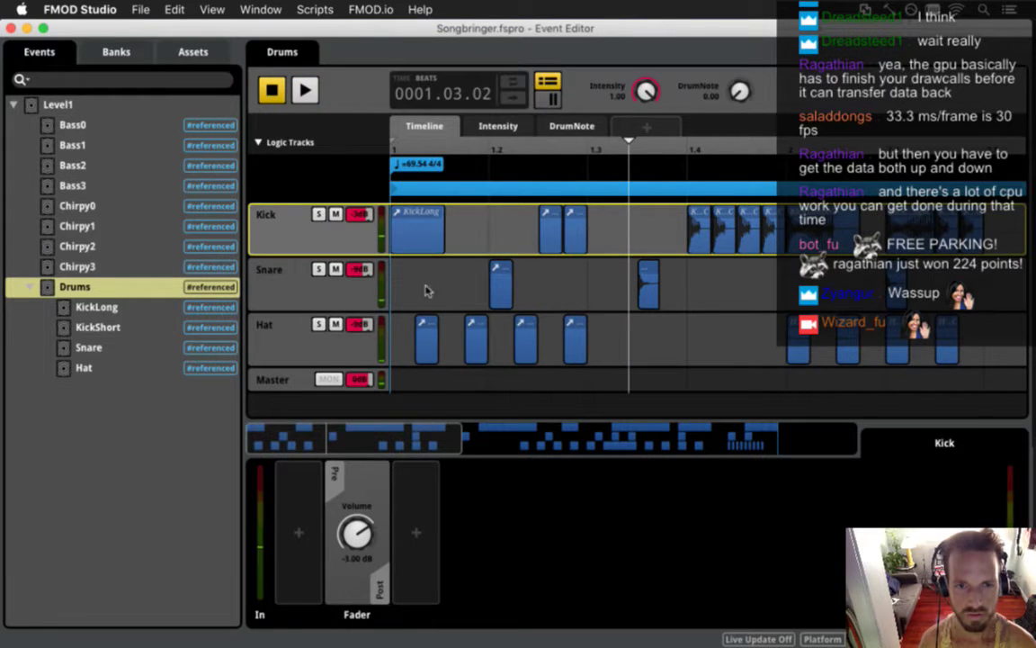
# Step: Open the Hat event and preview Hat0B.wav, Hat0C.wav and Hat0C#.wav from the Assets folder in Finder
pyautogui.click(328, 346)
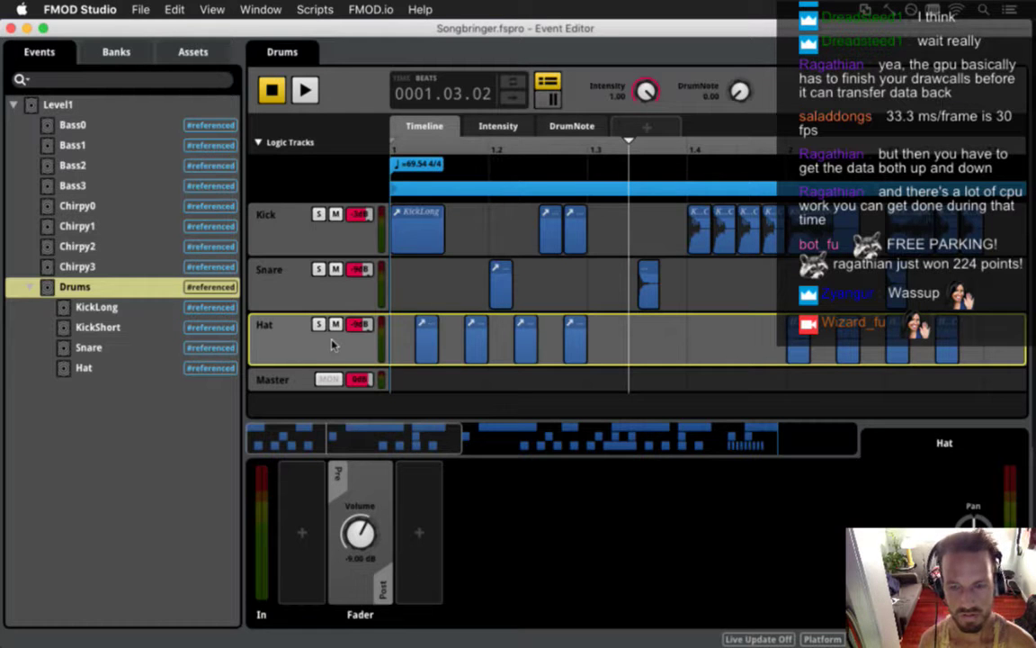
pyautogui.click(85, 368)
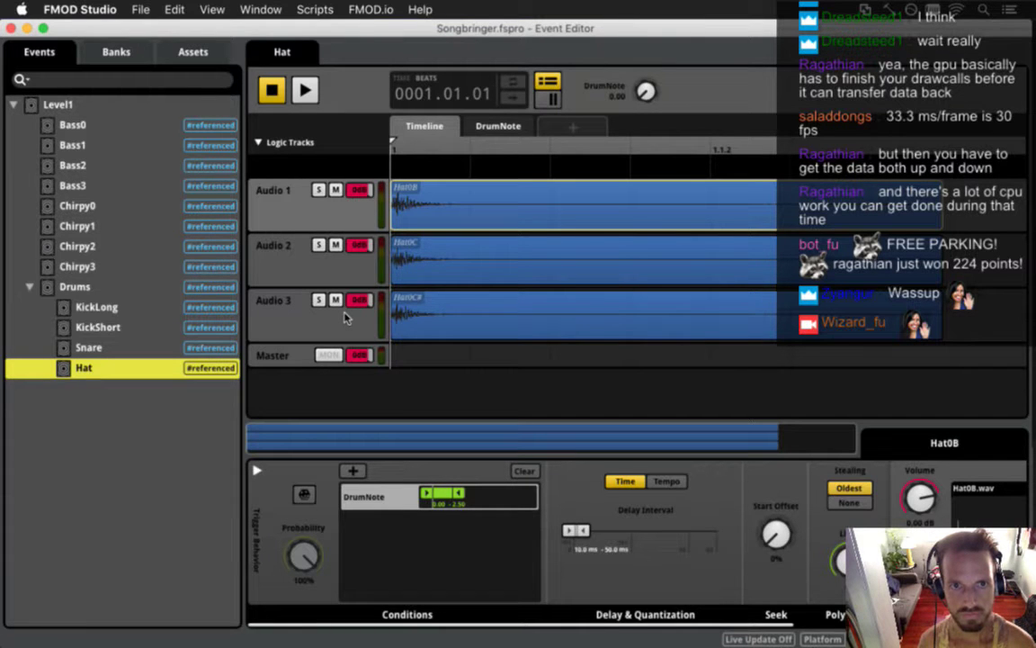
pyautogui.press('super+Tab')
pyautogui.press('super+Tab')
pyautogui.press('super+Tab')
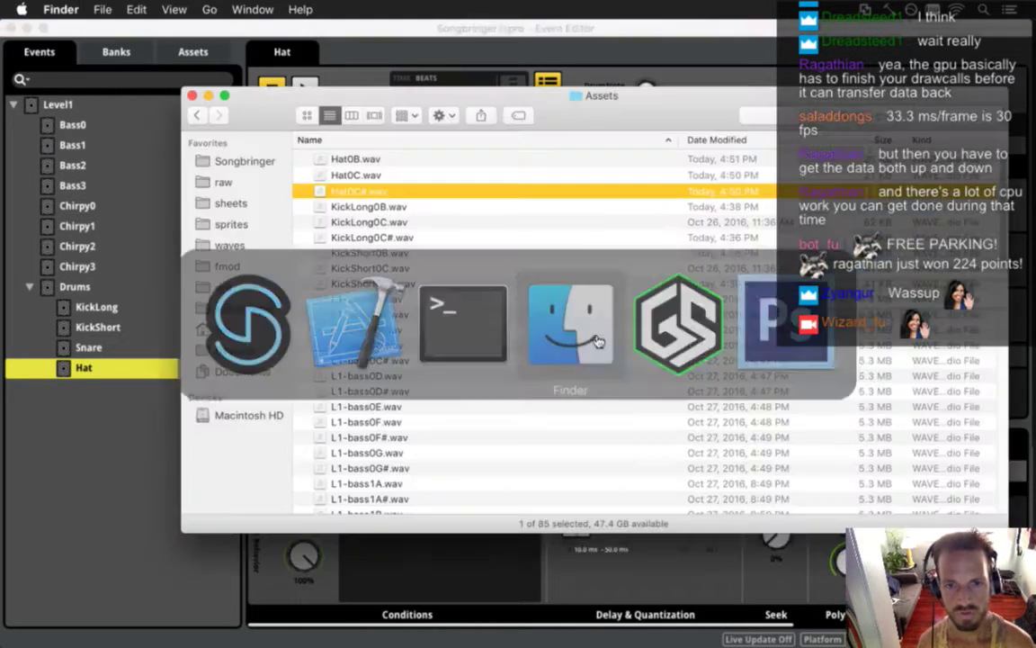
pyautogui.click(383, 160)
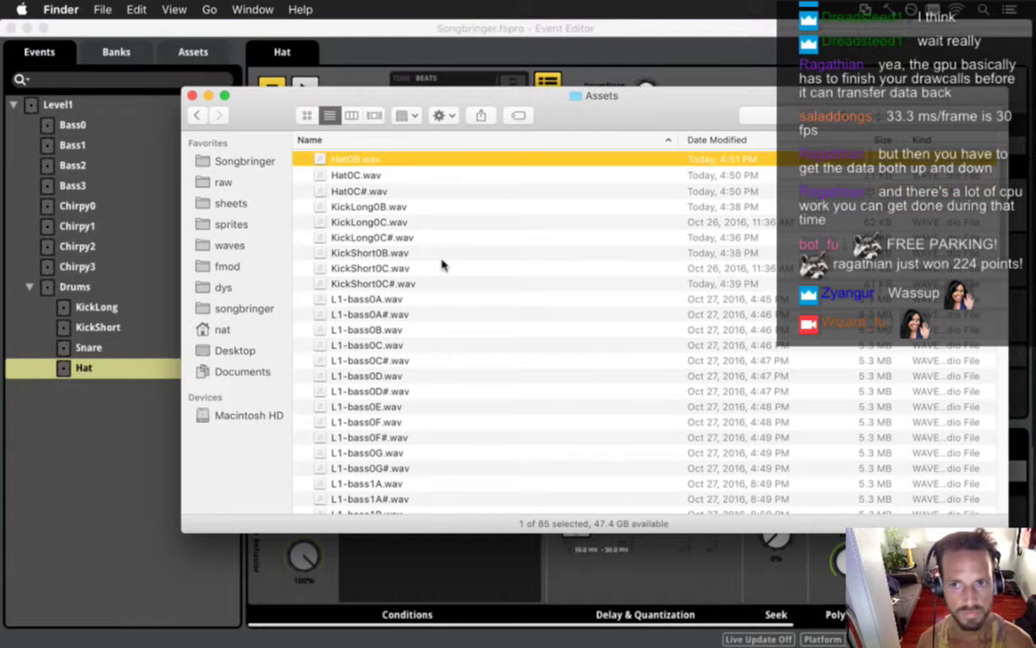
pyautogui.press('space')
pyautogui.press('Down')
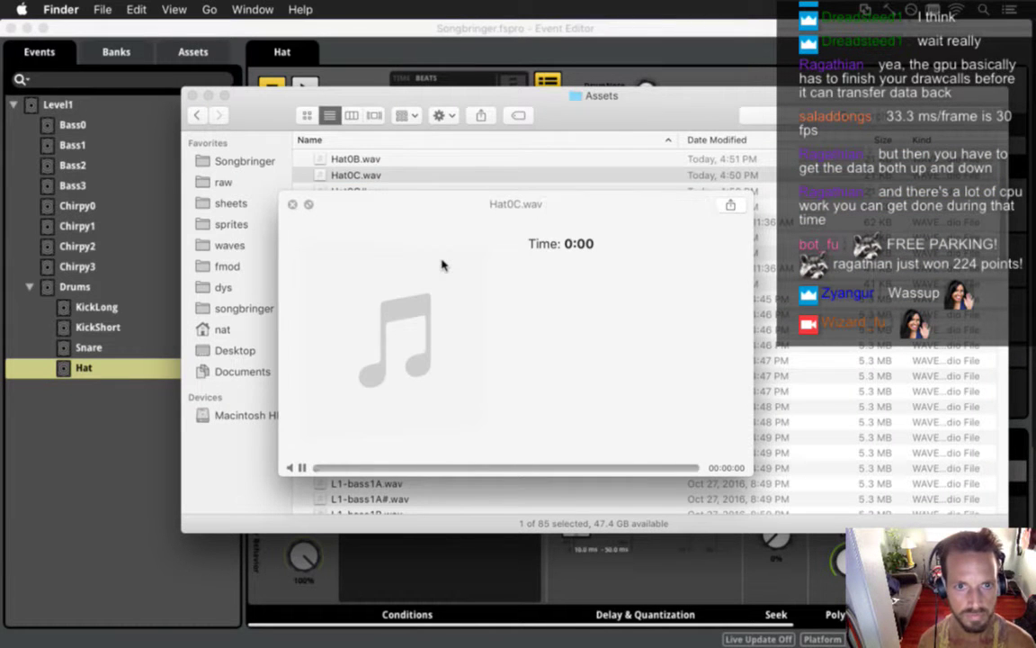
pyautogui.press('Down')
pyautogui.press('space')
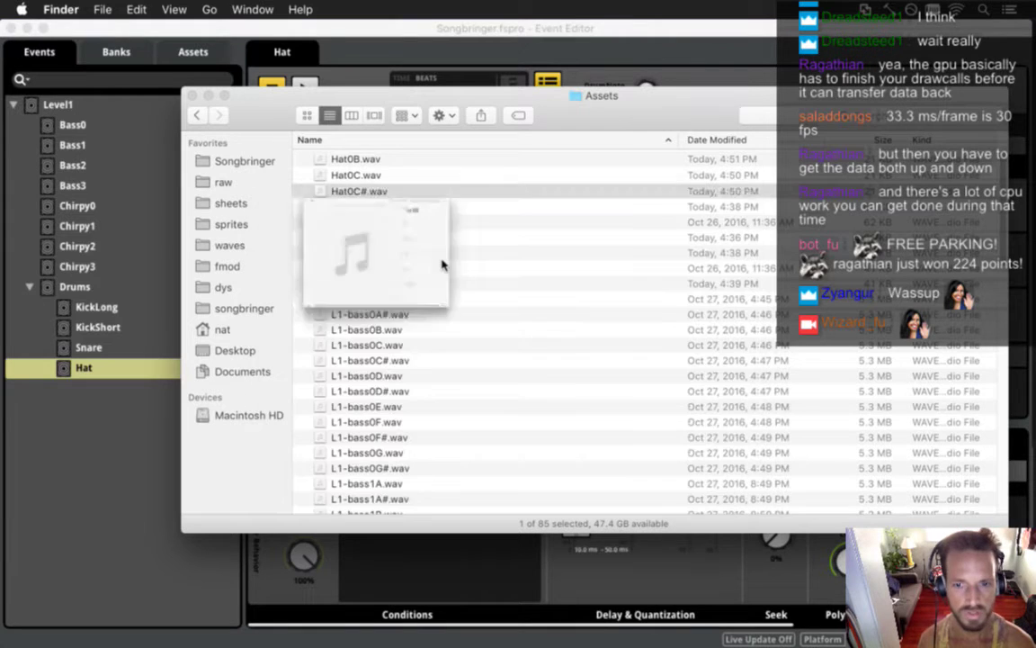
pyautogui.click(425, 44)
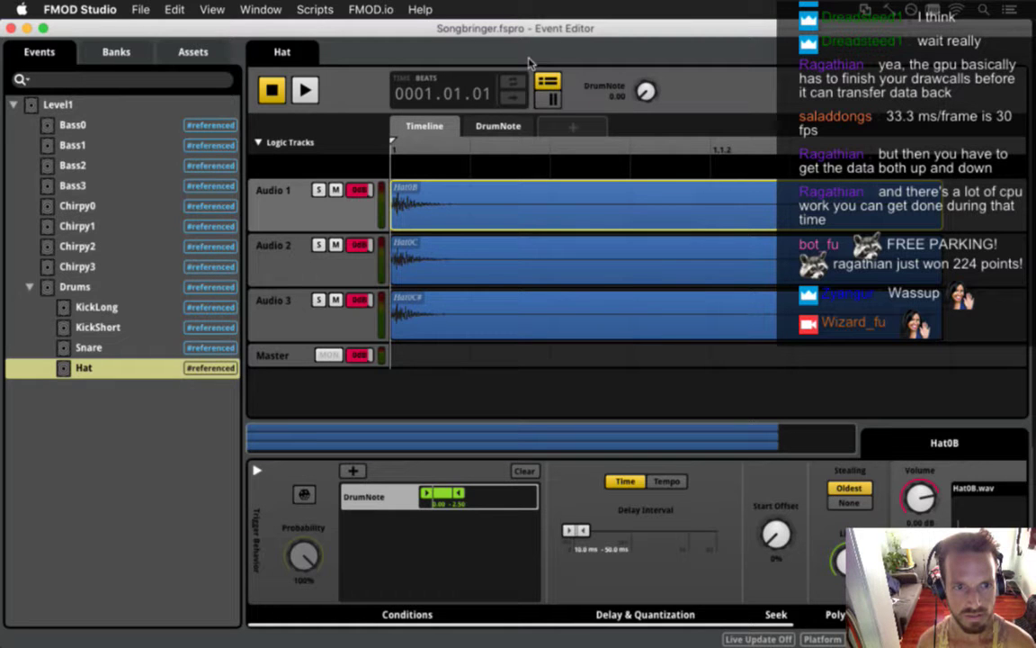
# Step: Reopen the Drums event, check its Intensity parameter sheet, and play the timeline from the start
pyautogui.click(153, 288)
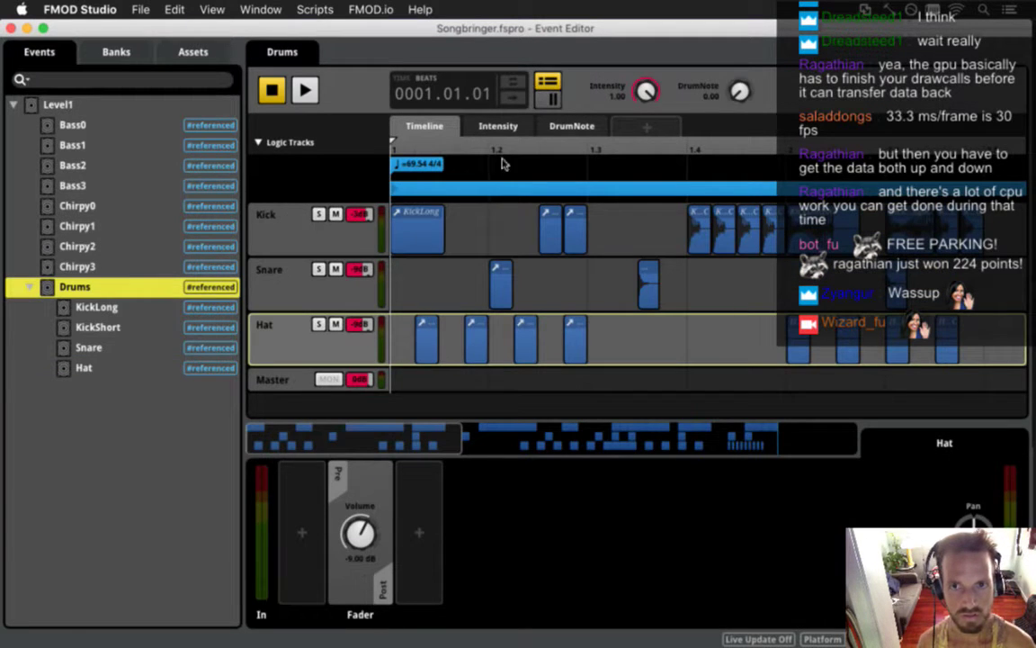
pyautogui.click(501, 128)
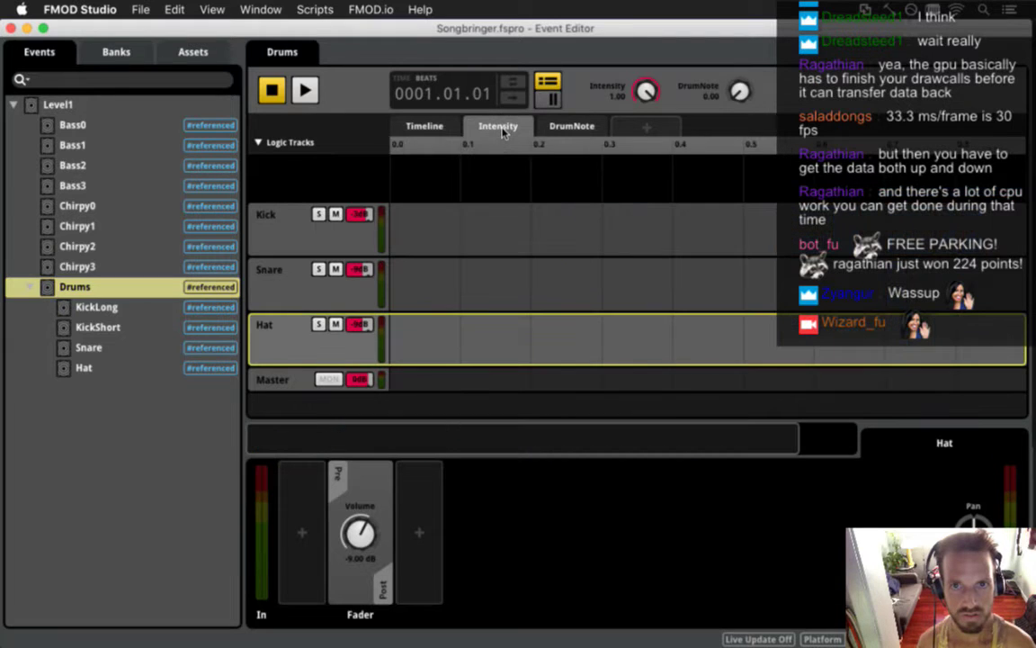
pyautogui.click(449, 130)
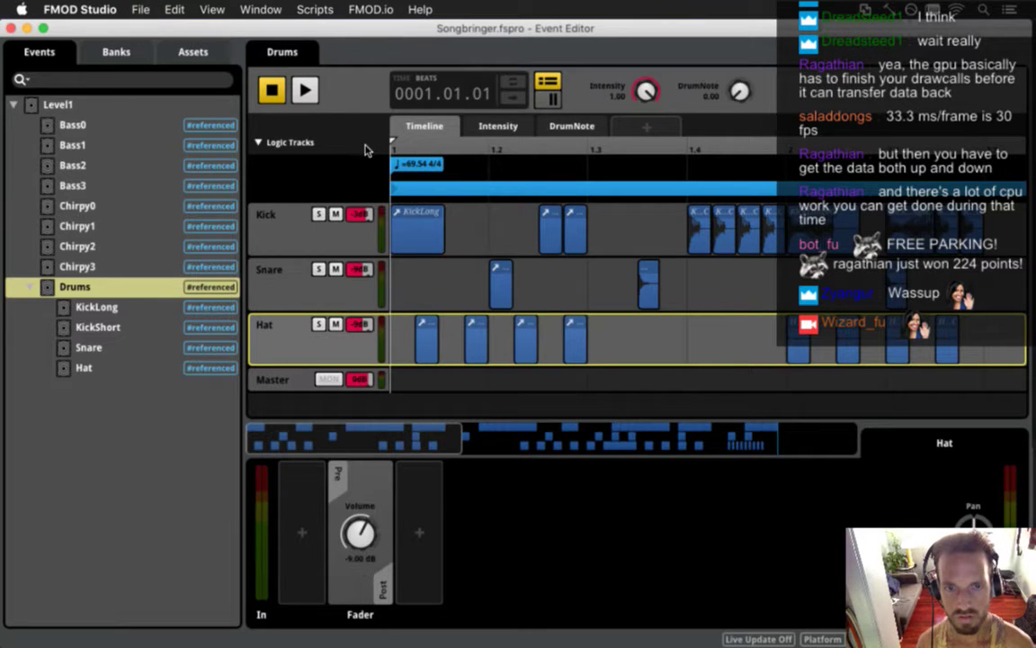
pyautogui.press('space')
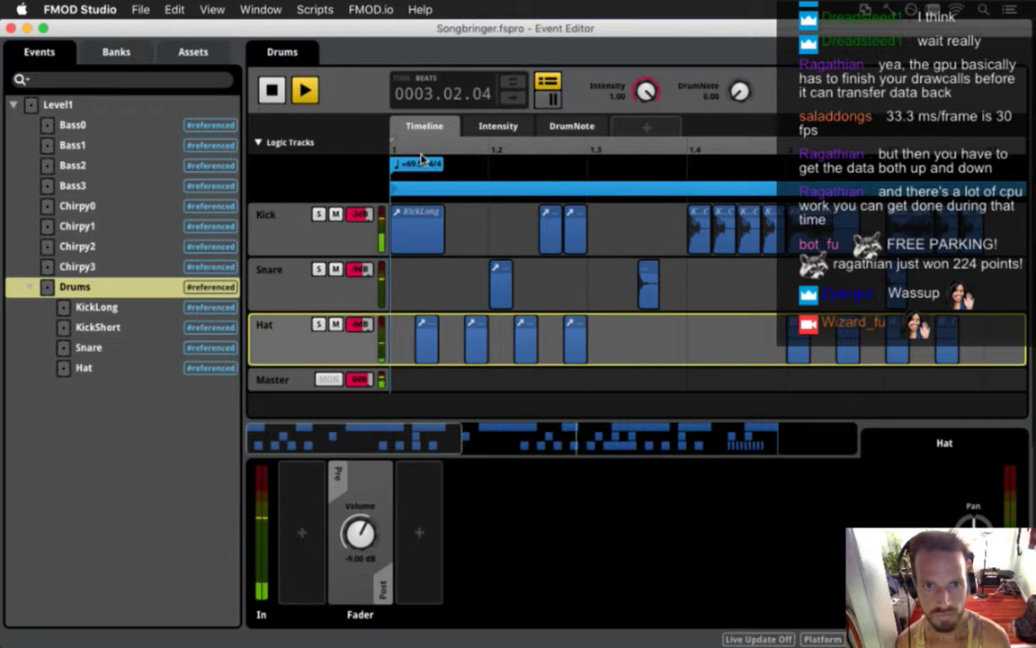
pyautogui.press('space')
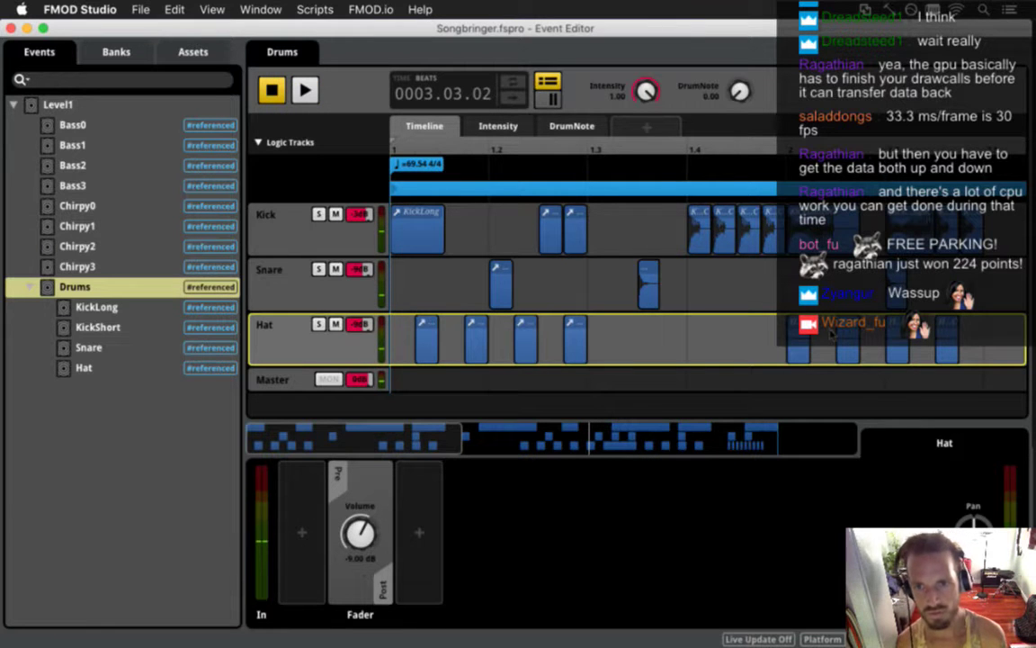
# Step: Set the Hat track's volume to 0 dB in the Drums event
pyautogui.click(425, 346)
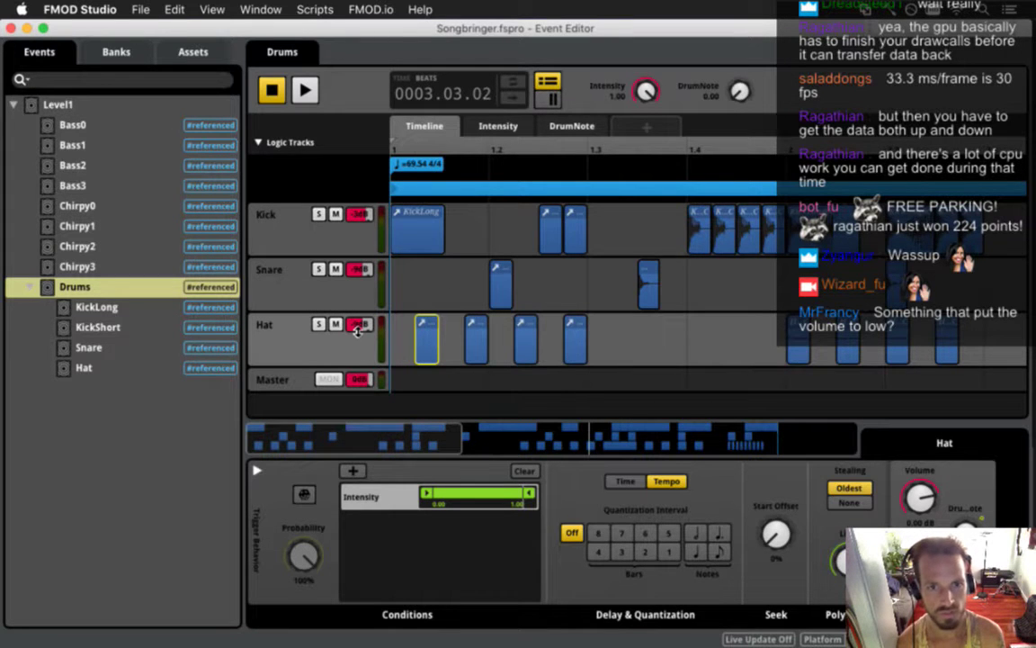
pyautogui.moveTo(357, 331)
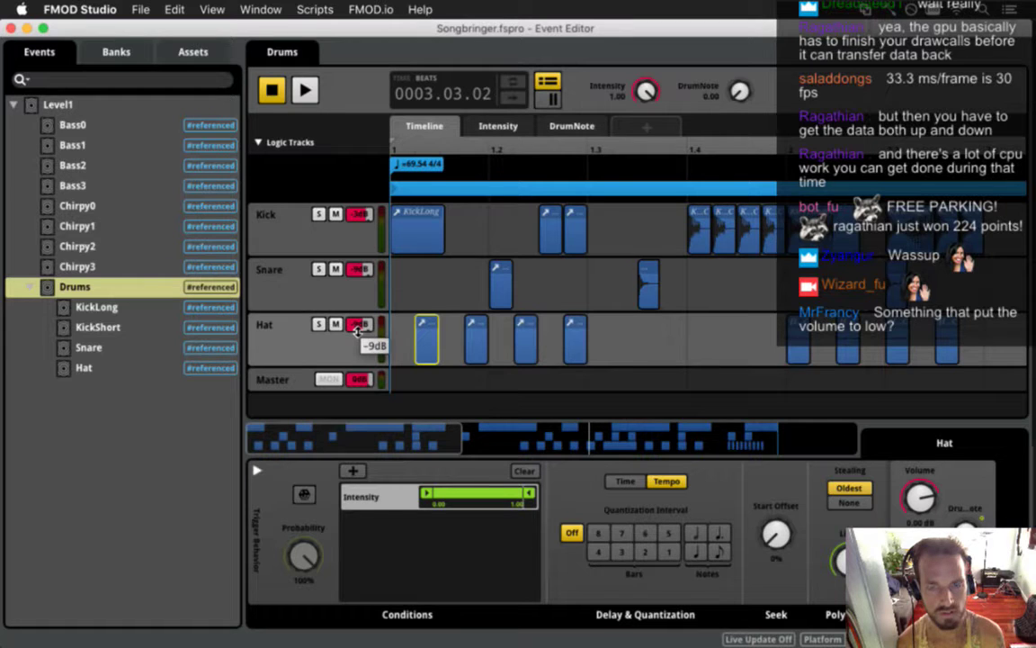
pyautogui.doubleClick(358, 326)
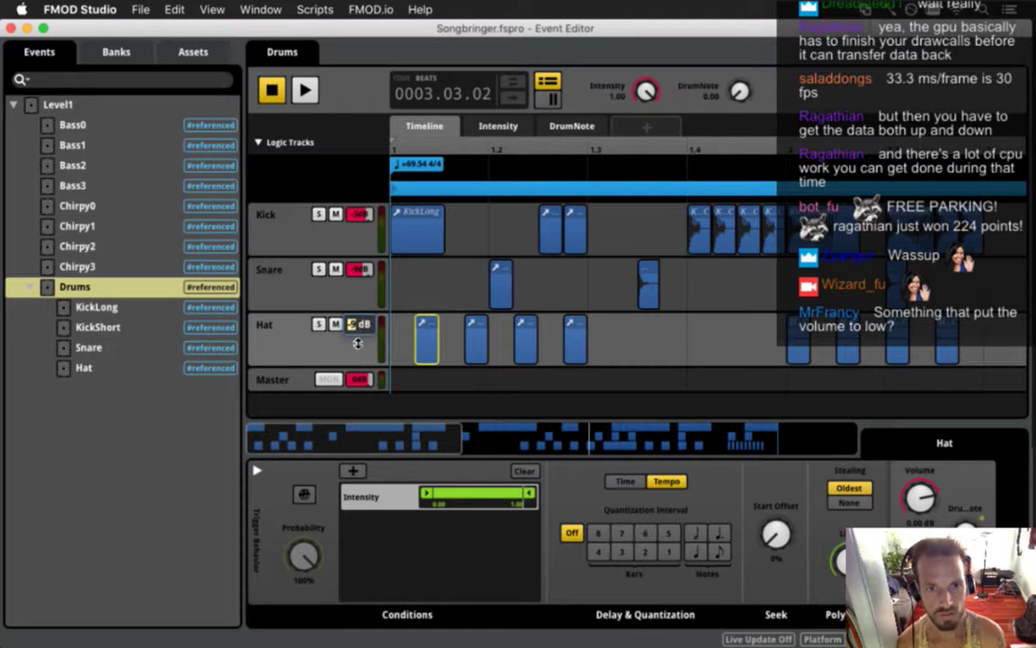
pyautogui.write('0')
pyautogui.press('Return')
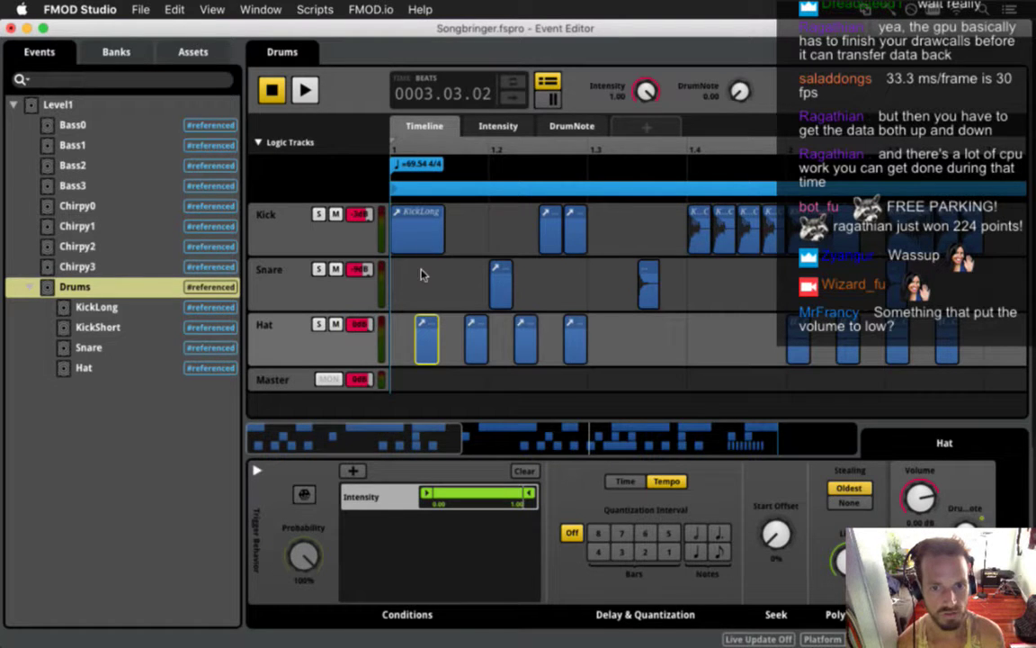
# Step: Play the opening of the Drums event and inspect the Hat and Master track settings
pyautogui.press('space')
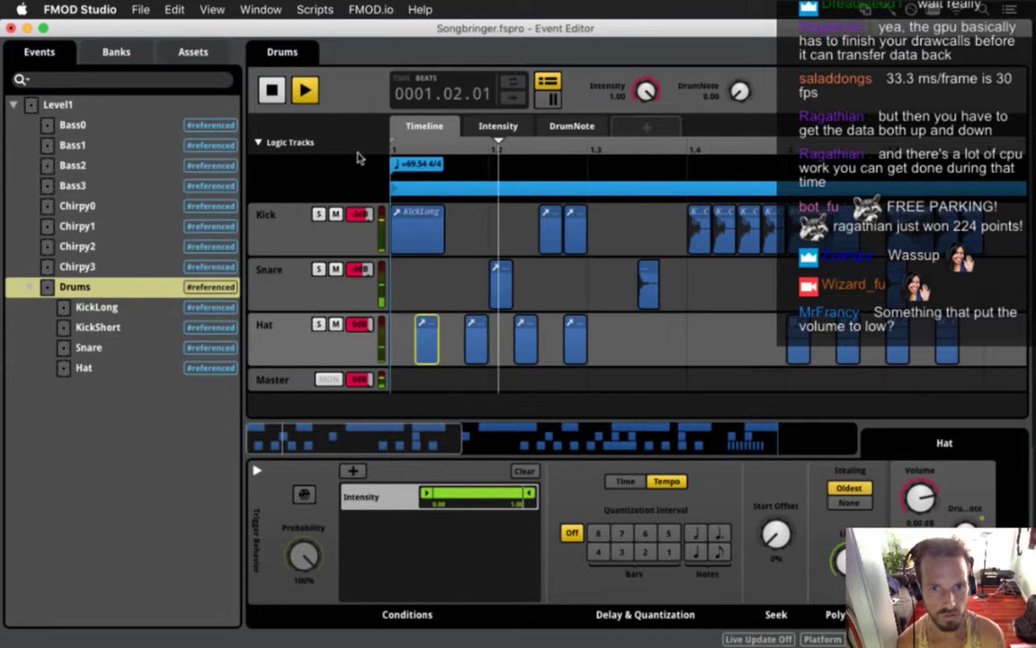
pyautogui.press('space')
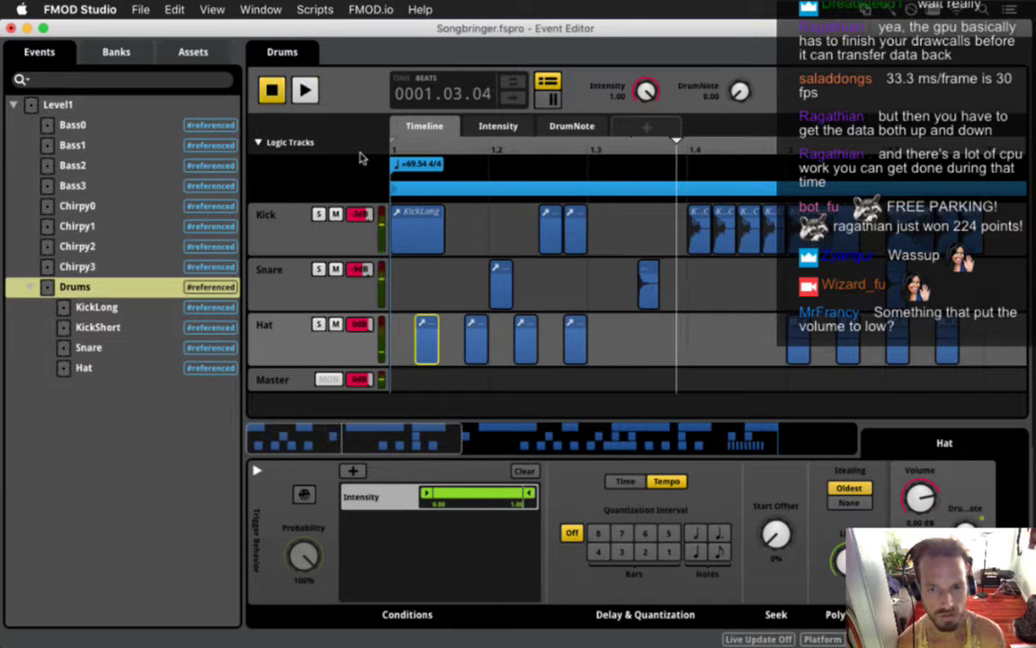
pyautogui.click(290, 351)
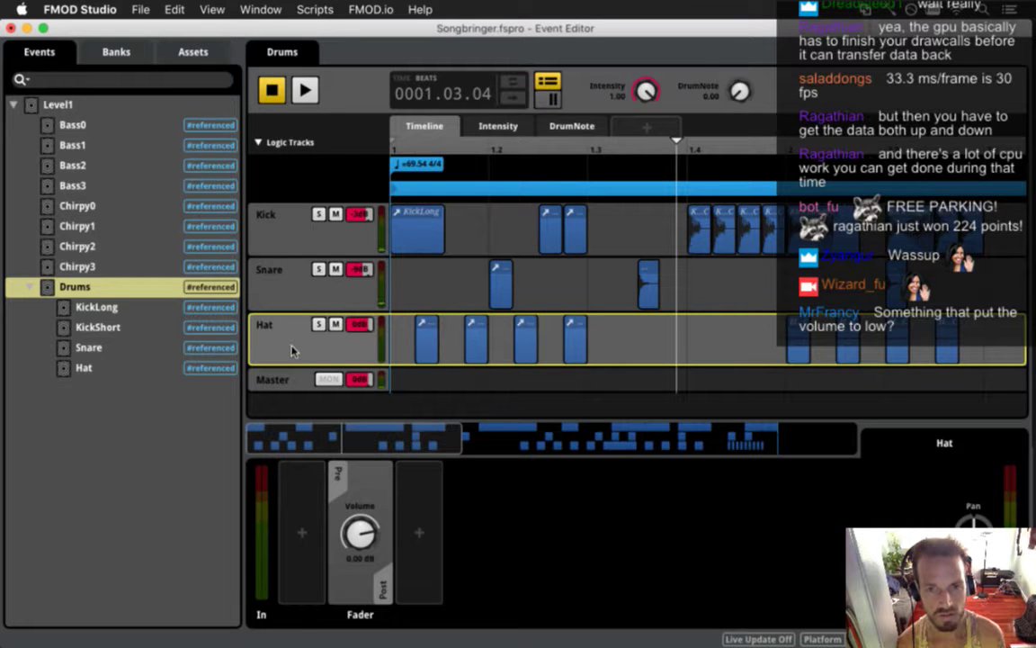
pyautogui.click(288, 381)
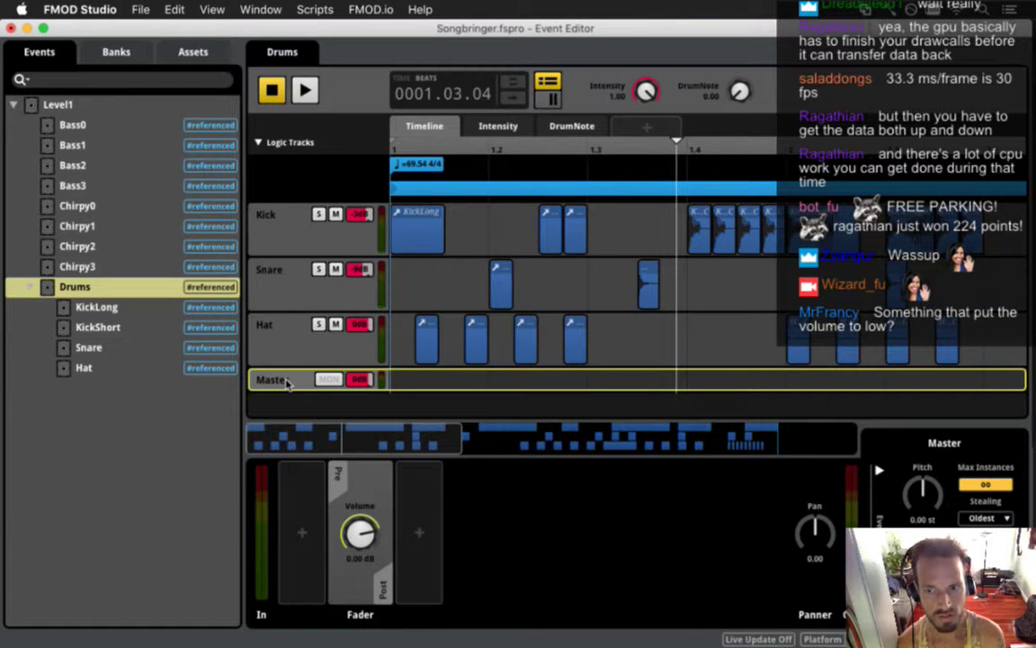
pyautogui.click(291, 355)
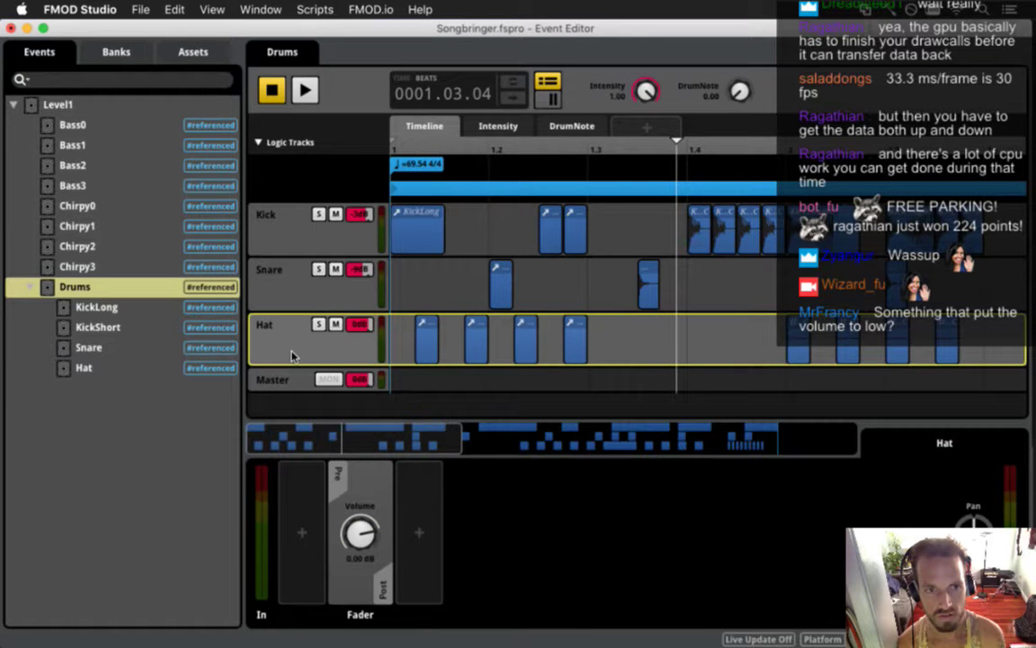
# Step: Open the Hat event and inspect the Audio 1 track and the trigger settings of Hat0B, Hat0C and Hat0C#
pyautogui.click(151, 372)
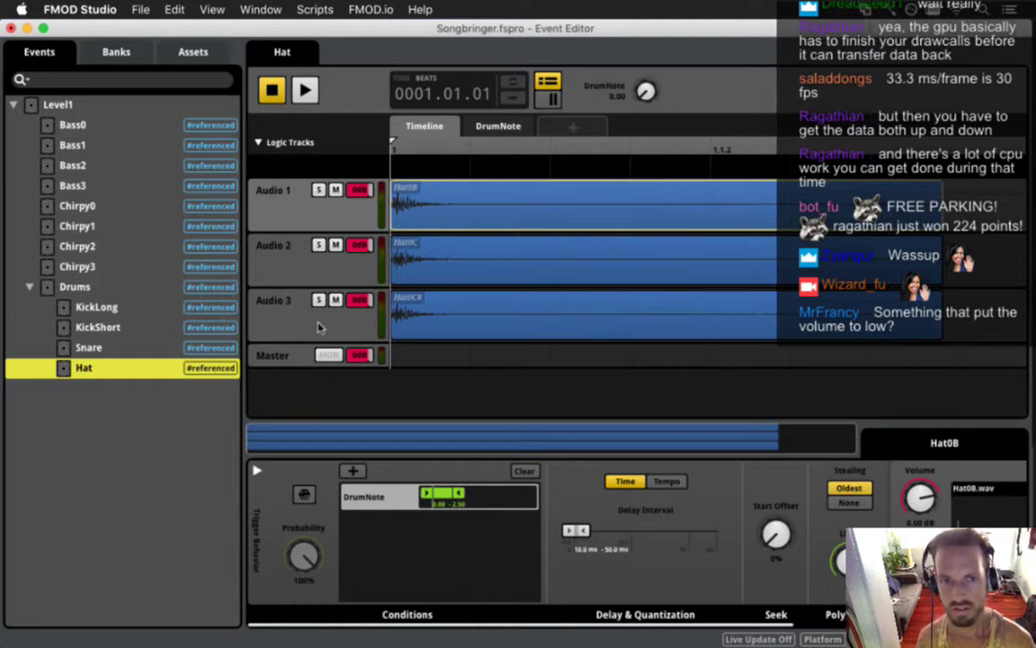
pyautogui.click(303, 213)
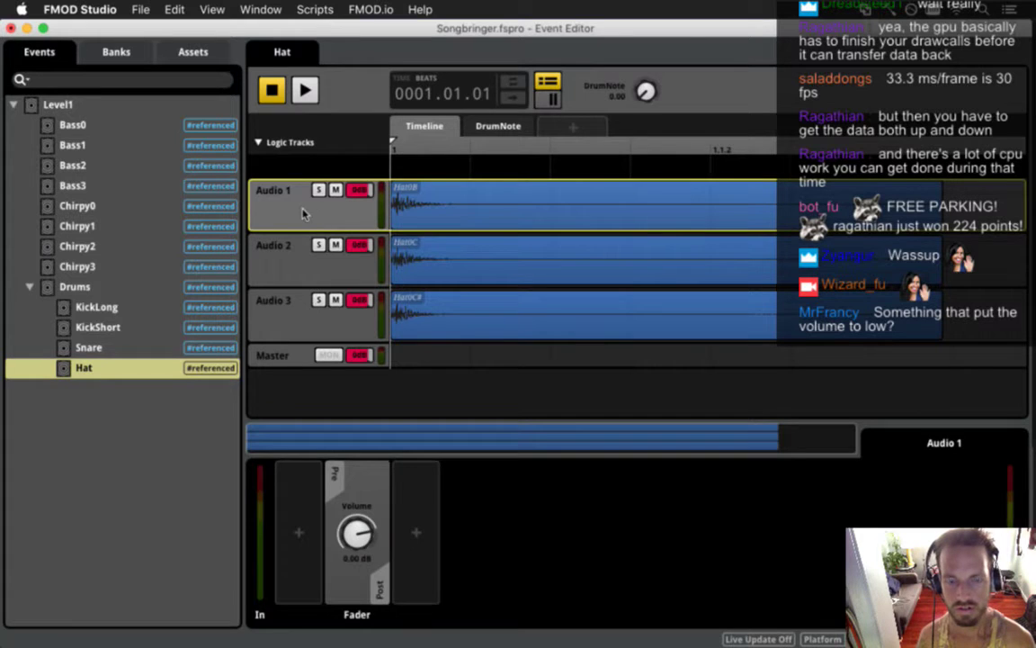
pyautogui.click(447, 207)
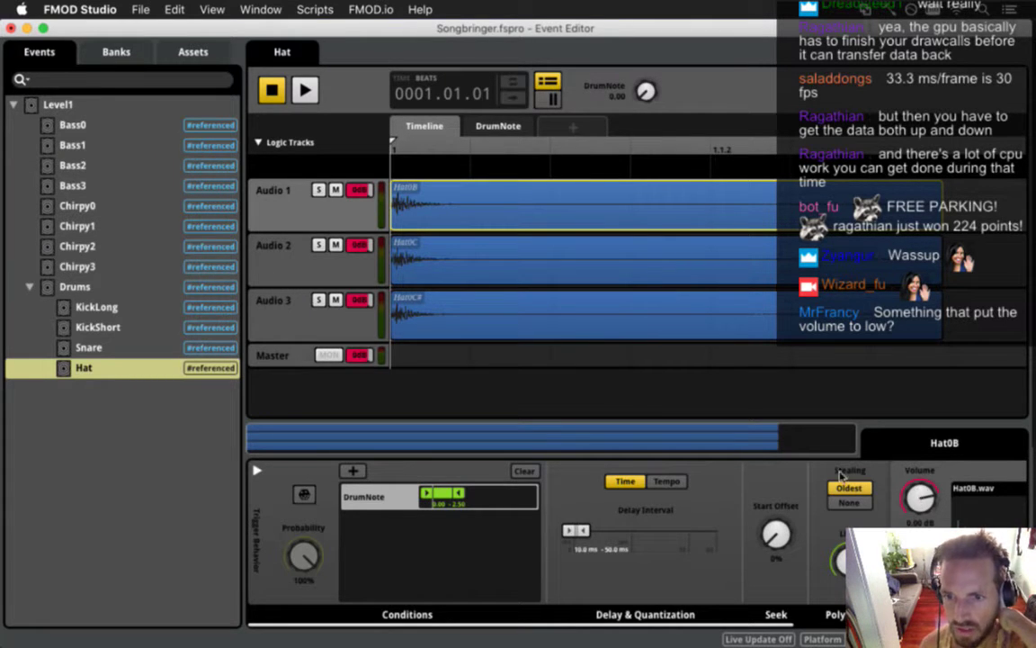
pyautogui.click(418, 266)
pyautogui.click(422, 295)
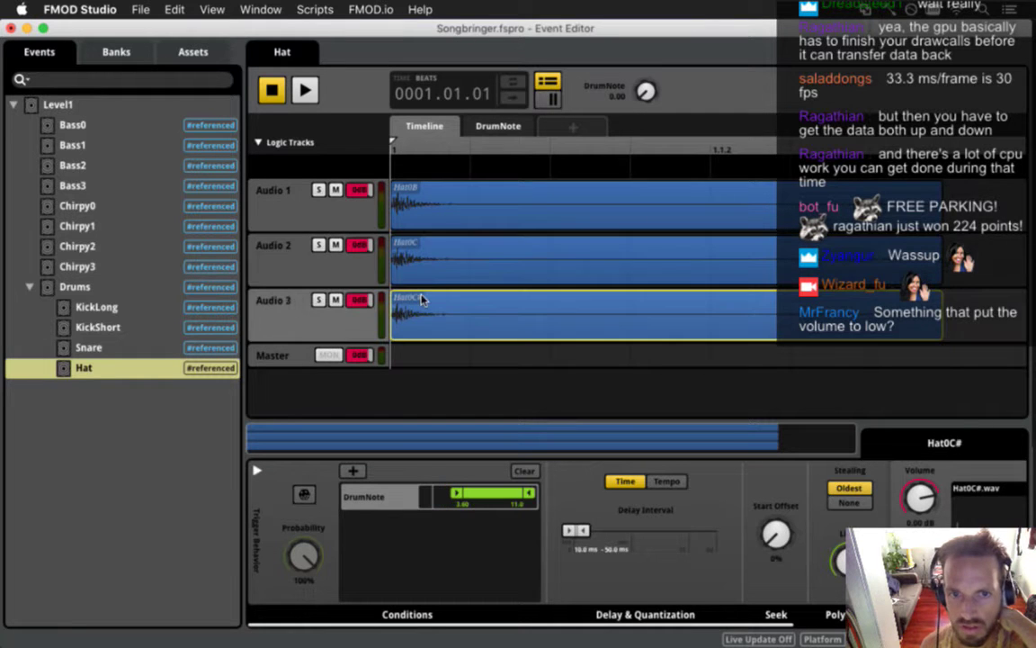
pyautogui.click(443, 266)
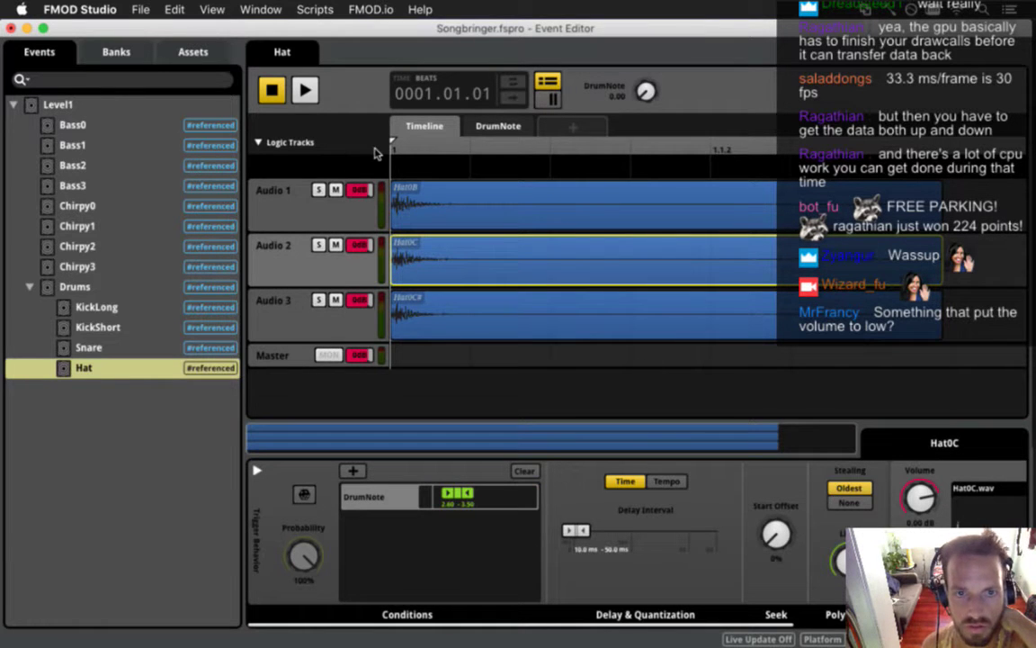
# Step: Play the Hat event twice from the start of its timeline
pyautogui.press('space')
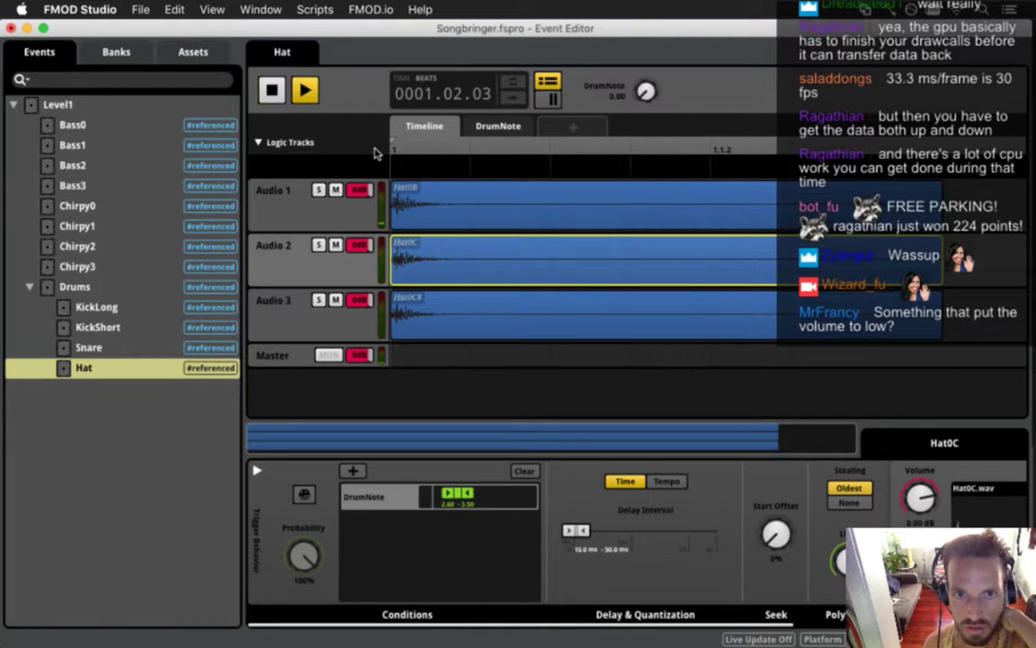
pyautogui.press('space')
pyautogui.moveTo(409, 144); pyautogui.dragTo(364, 150)
pyautogui.press('space')
pyautogui.press('space')
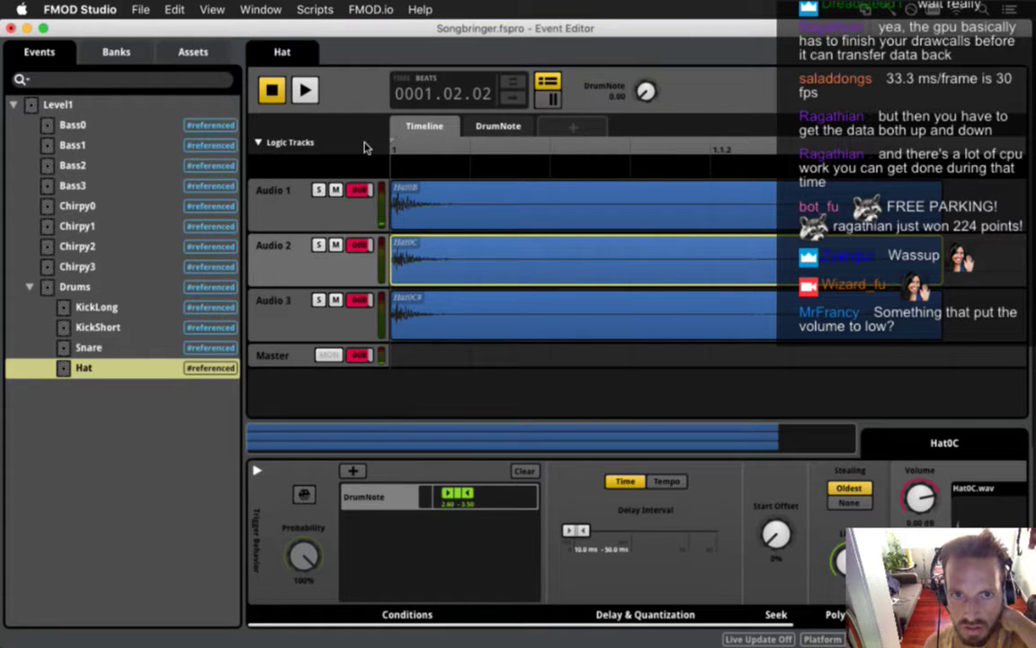
# Step: Try the Audio 1 track at 10 dB and play the Hat event from the start
pyautogui.click(423, 206)
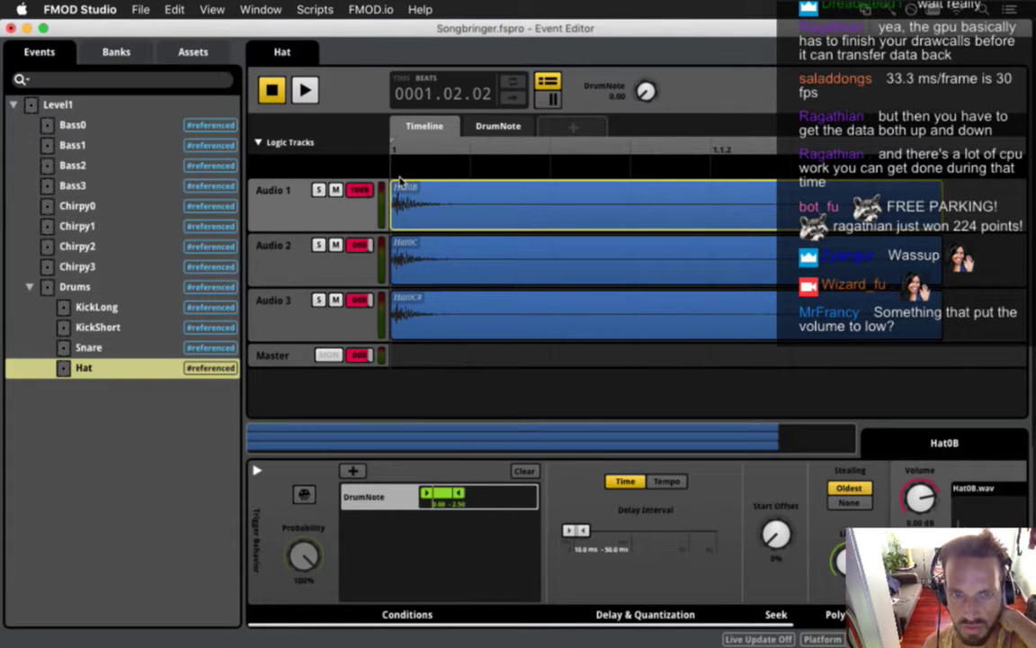
pyautogui.press('space')
pyautogui.press('space')
pyautogui.moveTo(402, 147); pyautogui.dragTo(362, 148)
pyautogui.press('space')
pyautogui.press('space')
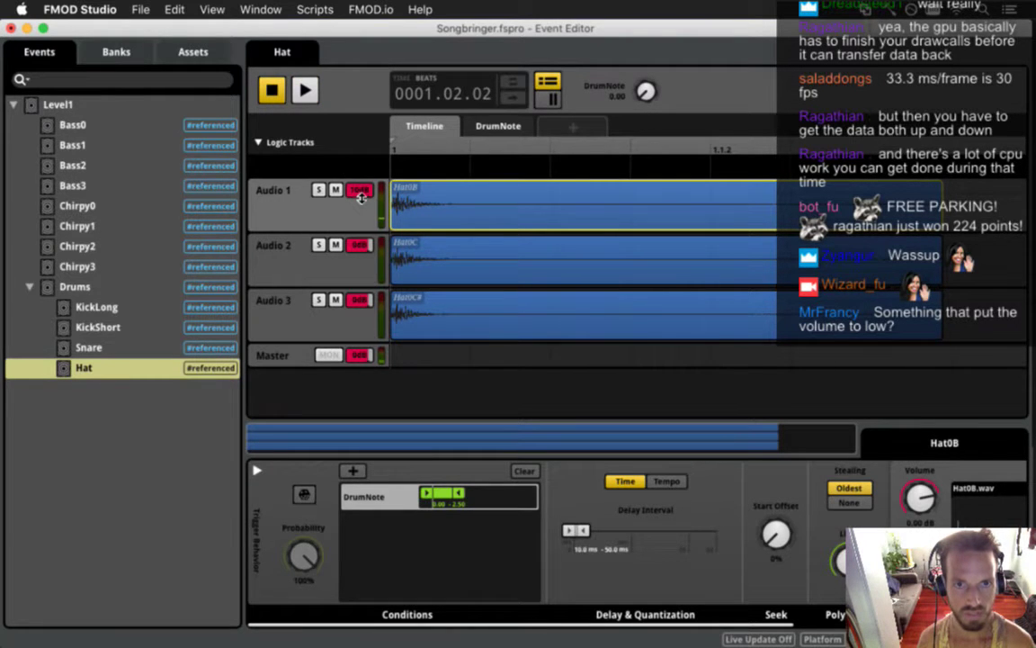
# Step: Set the Audio 1 track's volume back to 0 dB and replay the Hat event
pyautogui.moveTo(360, 199); pyautogui.dragTo(370, 214)
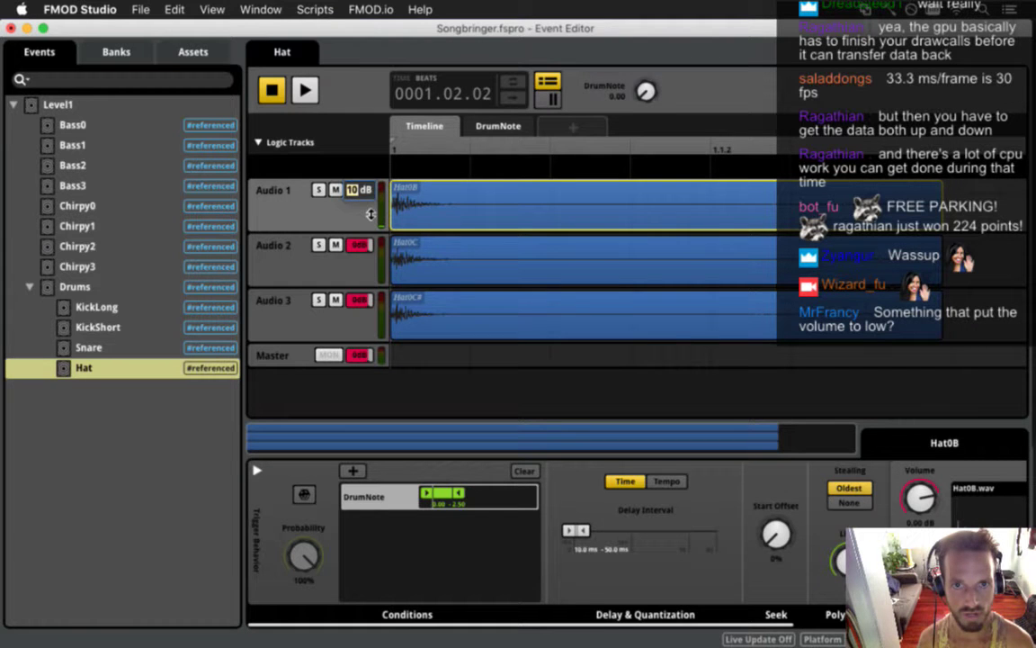
pyautogui.press('Return')
pyautogui.click(394, 153)
pyautogui.press('space')
pyautogui.press('space')
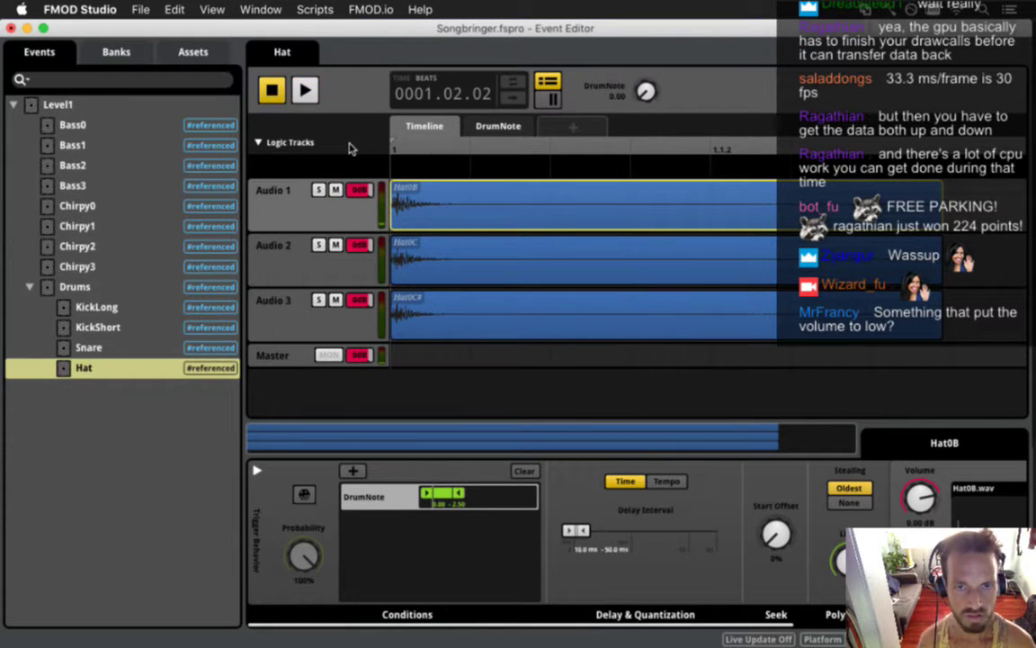
# Step: Try shifting the Hat0B instrument slightly later on the timeline, play the event, and move it back to the start
pyautogui.moveTo(427, 203); pyautogui.dragTo(431, 203)
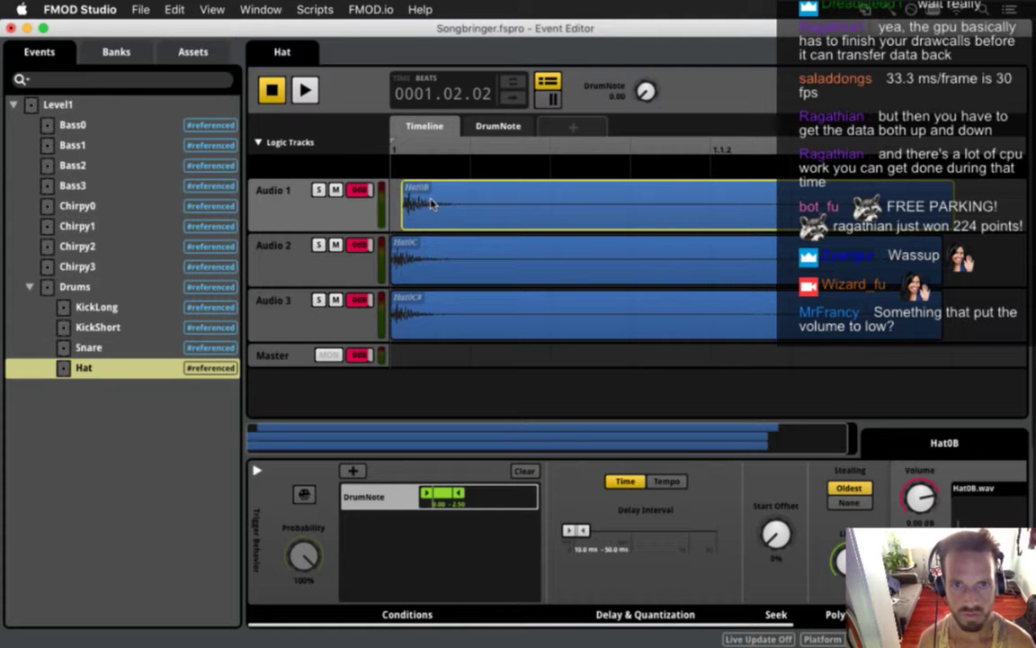
pyautogui.press('space')
pyautogui.press('space')
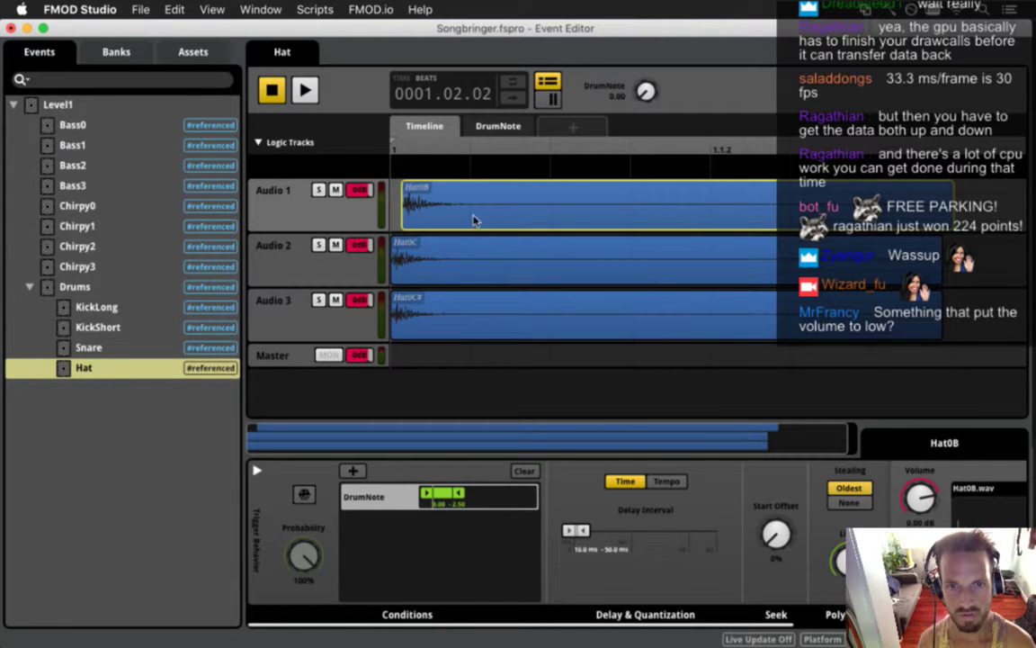
pyautogui.moveTo(474, 222); pyautogui.dragTo(448, 216)
# Step: Set both ends of Hat0B's delay interval to 0 ms, save the project, and play the Hat event
pyautogui.doubleClick(582, 550)
pyautogui.write('0')
pyautogui.press('Return')
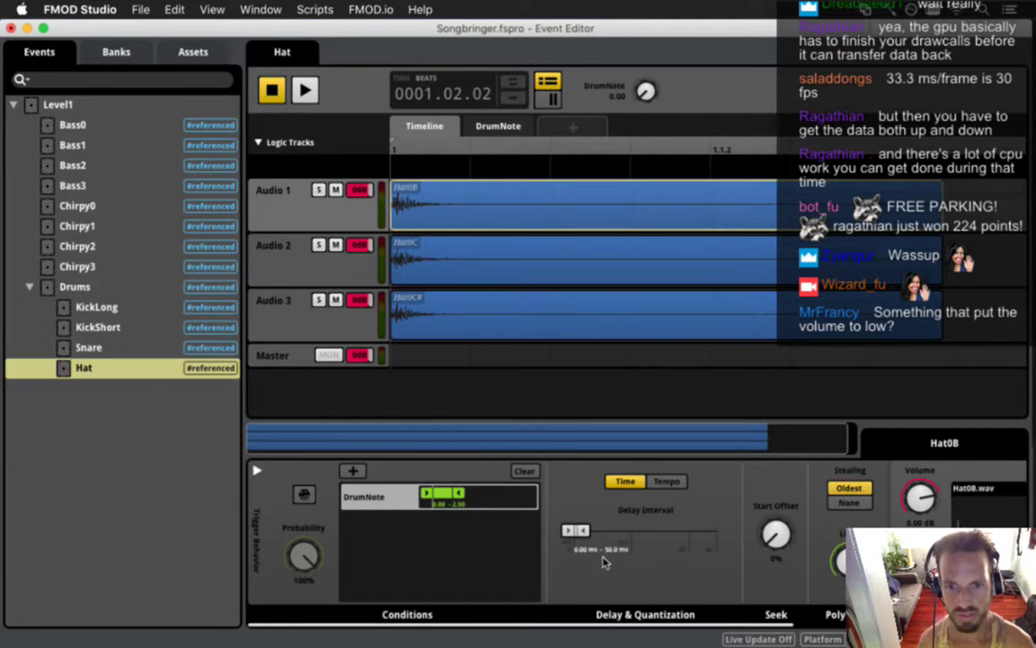
pyautogui.press('super+s')
pyautogui.press('space')
pyautogui.press('space')
pyautogui.press('space')
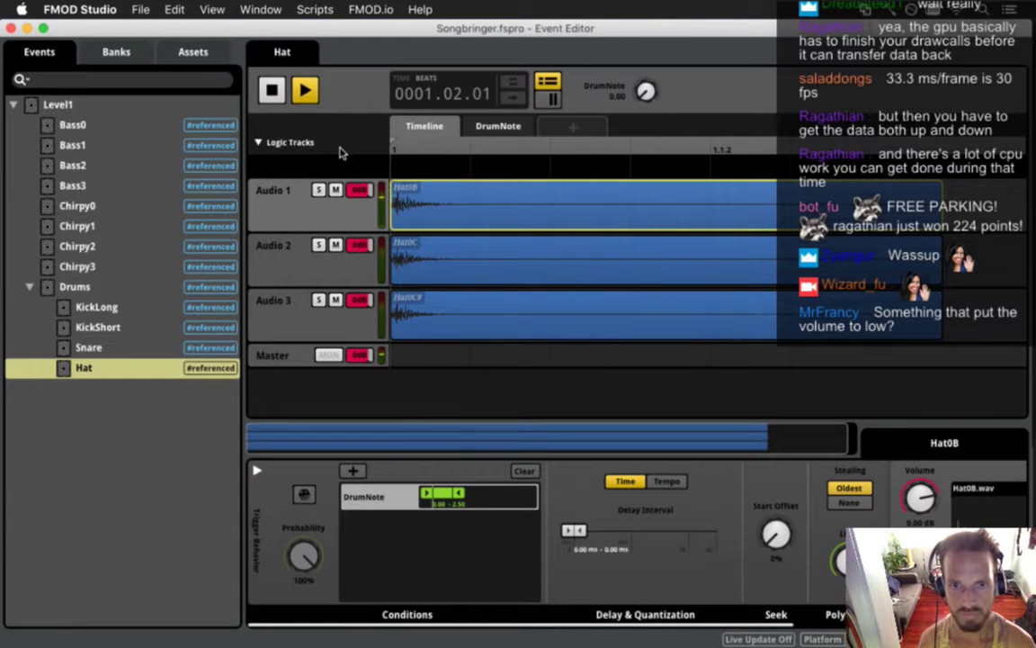
pyautogui.press('space')
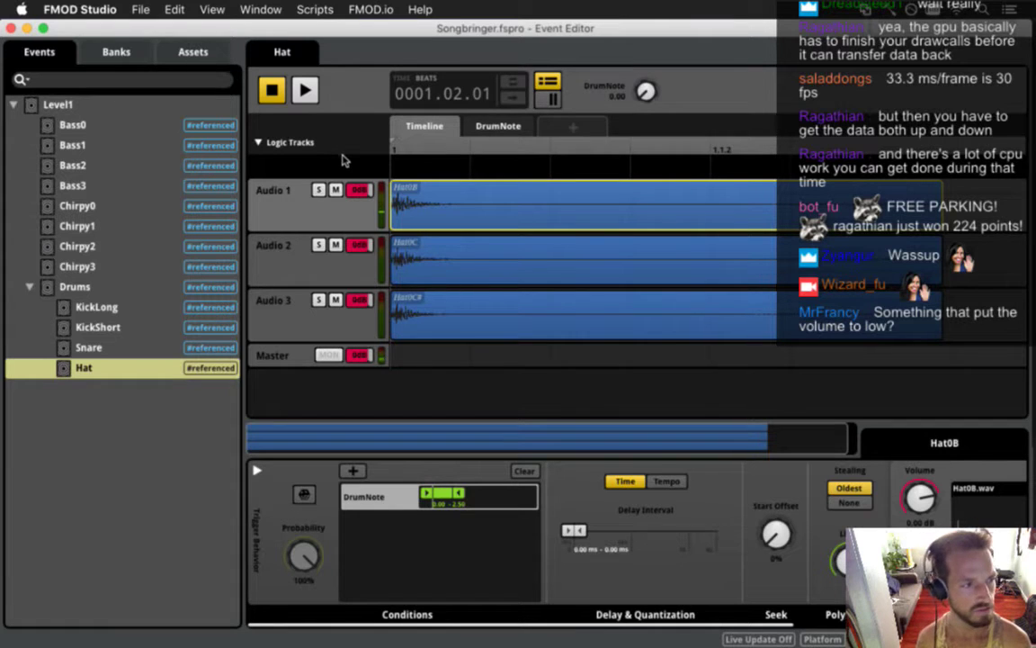
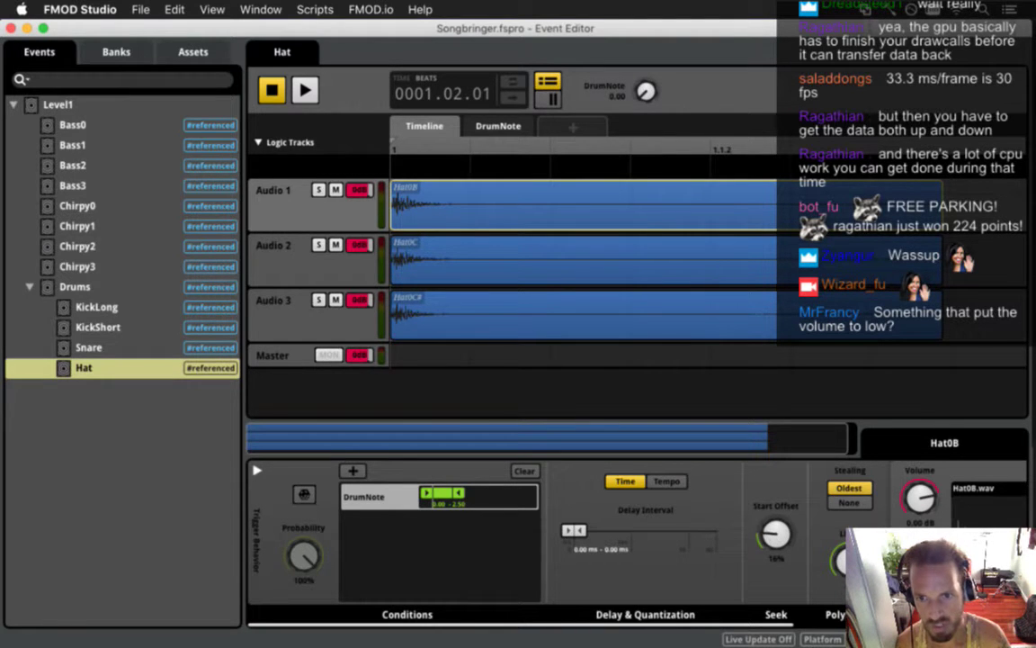
# Step: Try a 24% start offset on Hat0B and reset it to 0%
pyautogui.moveTo(686, 467); pyautogui.dragTo(688, 482)
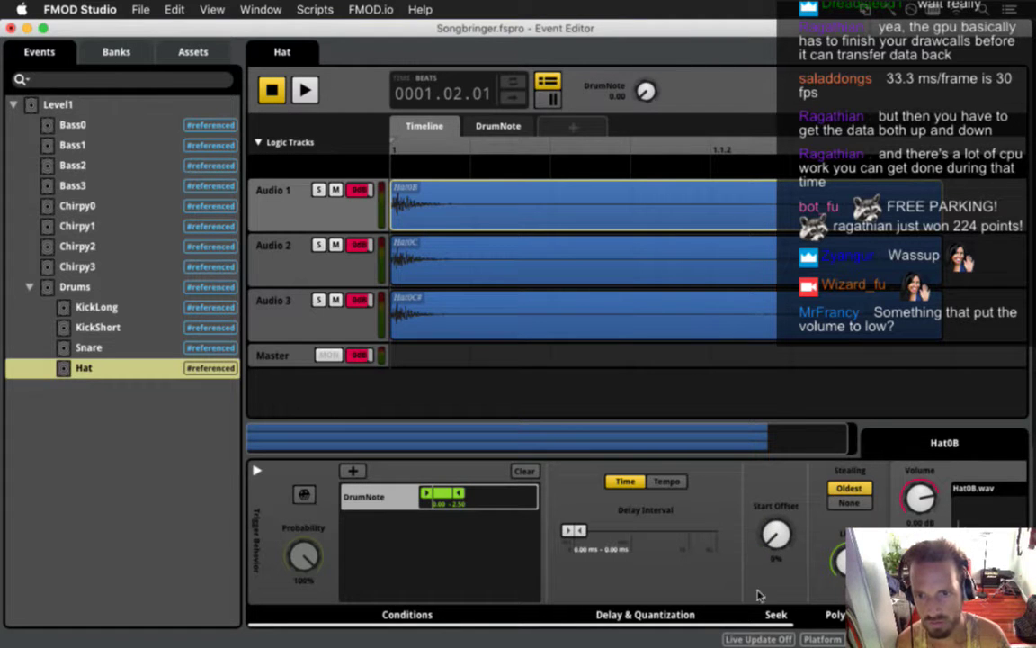
pyautogui.hscroll(3, 671, 565)
pyautogui.moveTo(838, 626); pyautogui.dragTo(932, 628)
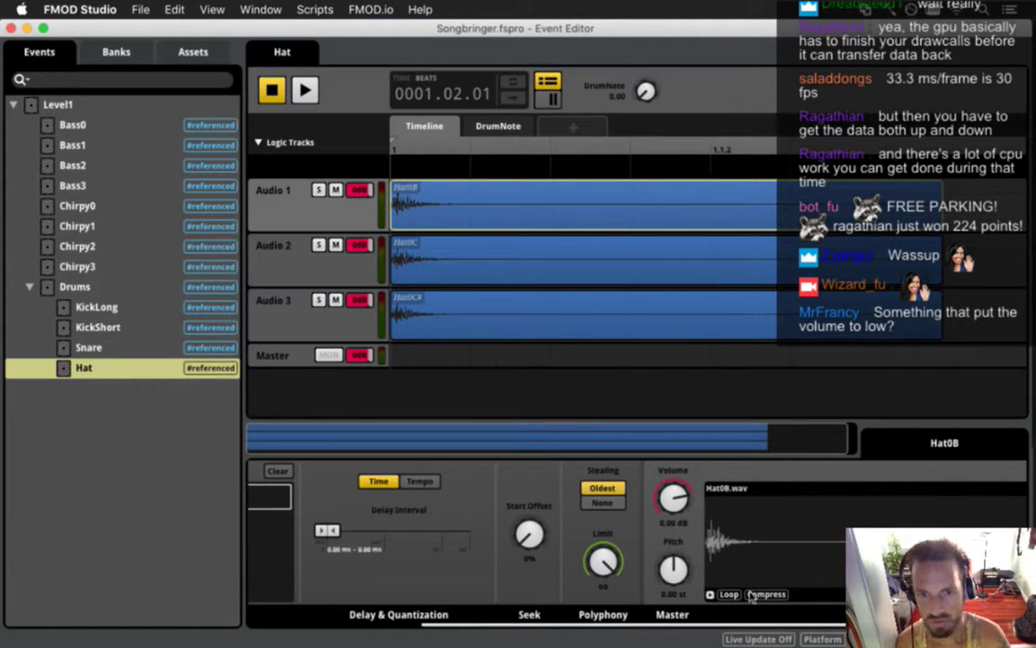
pyautogui.moveTo(534, 538); pyautogui.dragTo(534, 515)
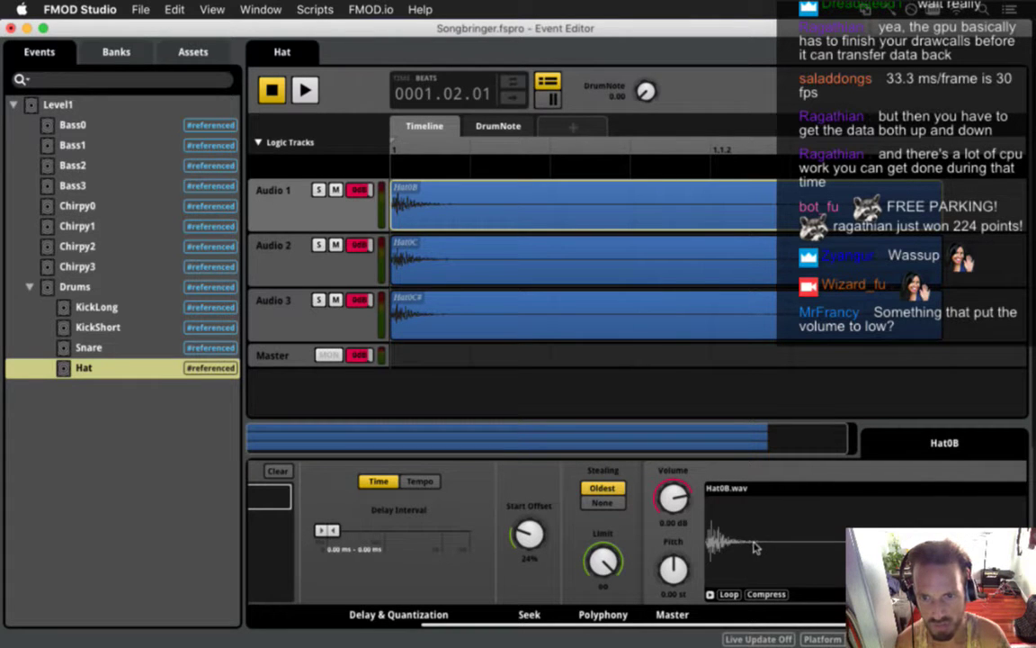
pyautogui.doubleClick(531, 532)
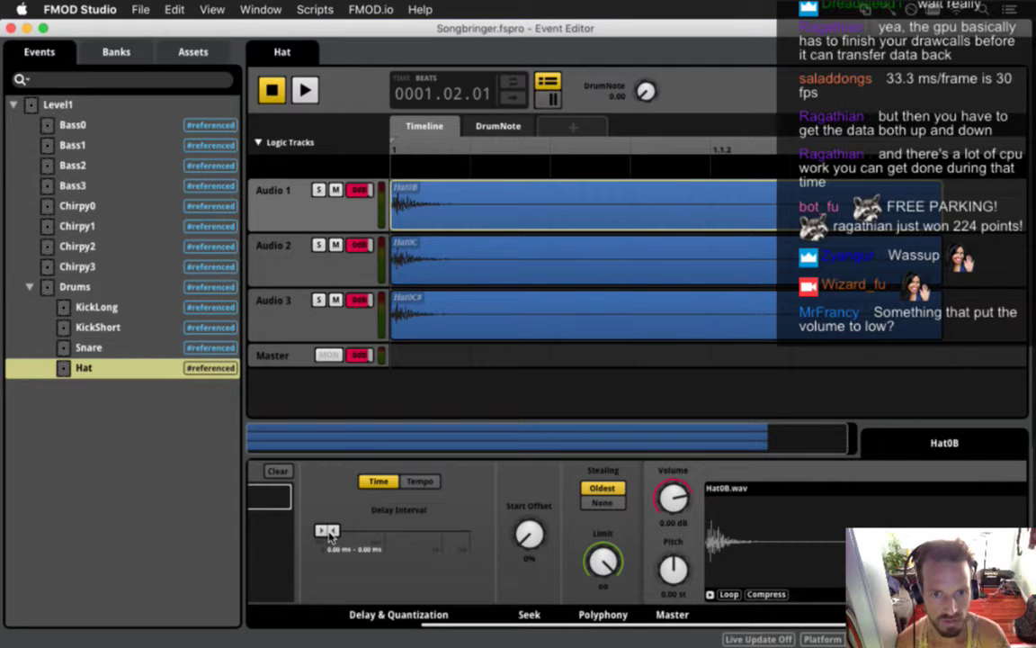
pyautogui.moveTo(424, 622); pyautogui.dragTo(267, 629)
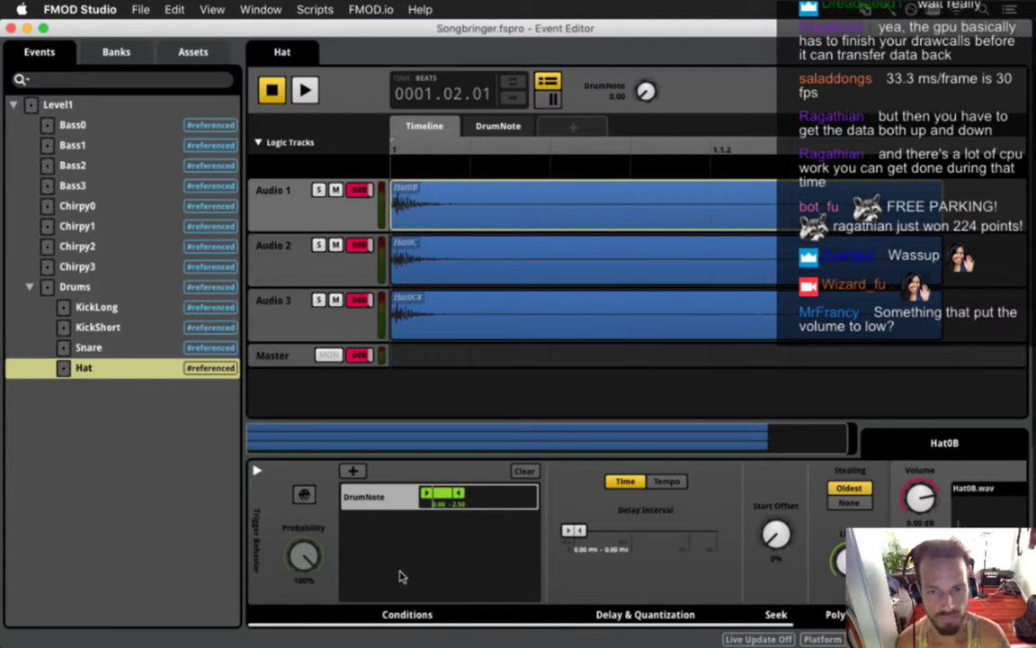
# Step: Audition the Hat event from the start with the DrumNote parameter at 2.10, 2.90 and 3.10
pyautogui.moveTo(414, 145); pyautogui.dragTo(315, 144)
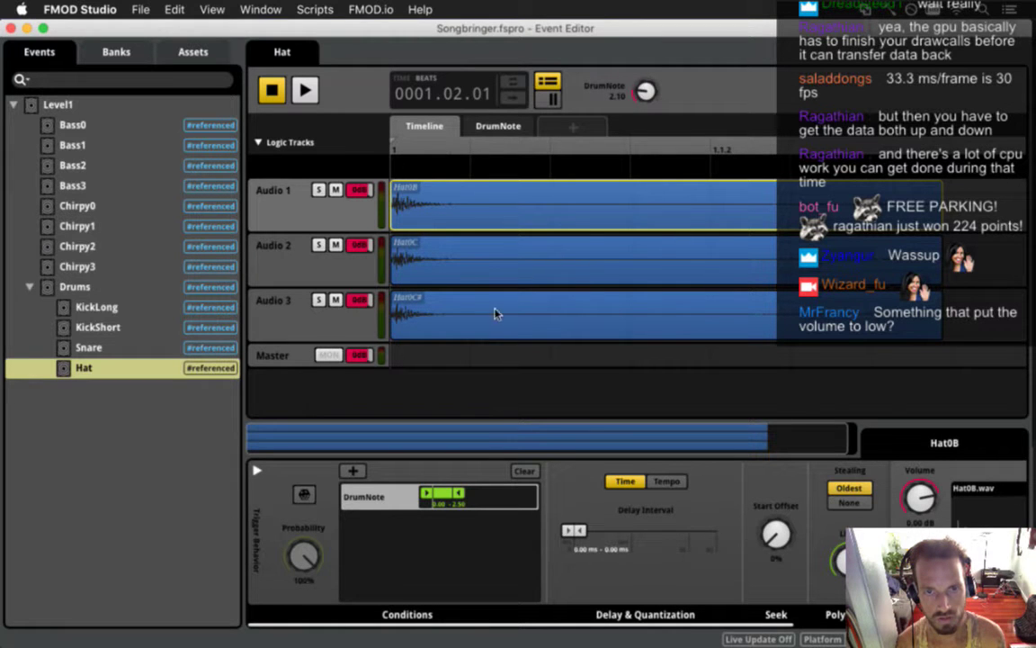
pyautogui.press('space')
pyautogui.press('space')
pyautogui.press('space')
pyautogui.press('space')
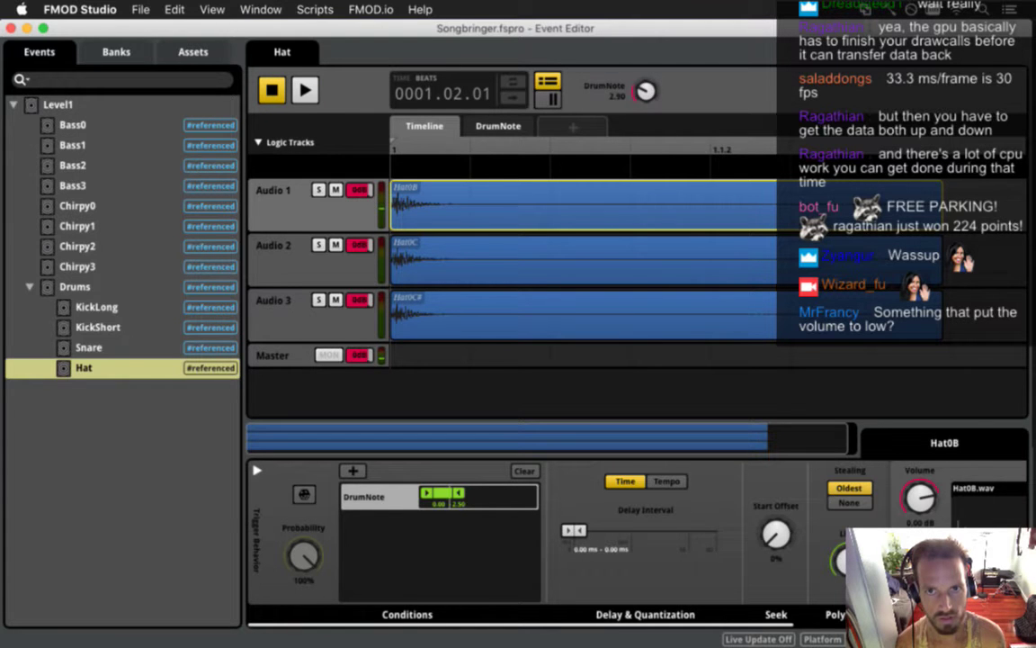
pyautogui.press('space')
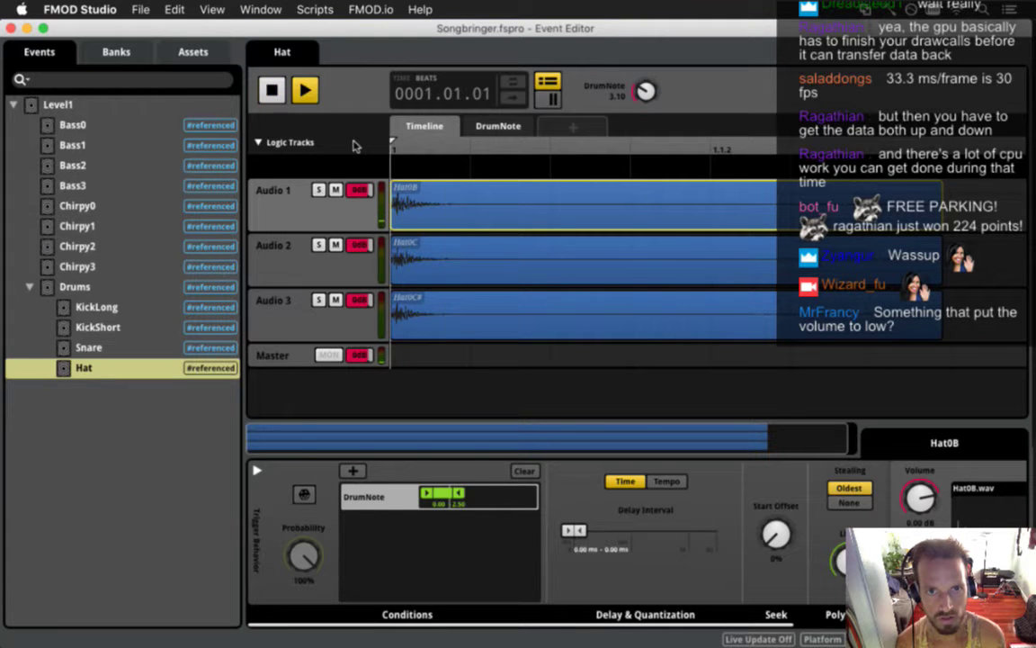
pyautogui.press('space')
pyautogui.press('space')
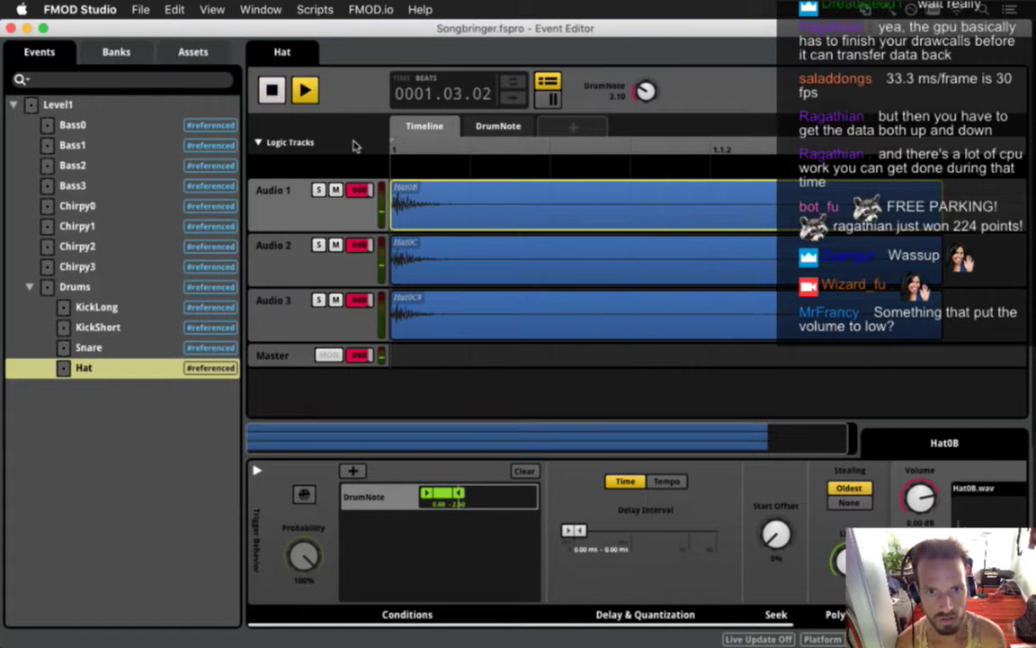
pyautogui.press('space')
pyautogui.press('space')
# Step: Set the minimum of Hat0C's delay interval to 0 ms and save the project
pyautogui.click(432, 261)
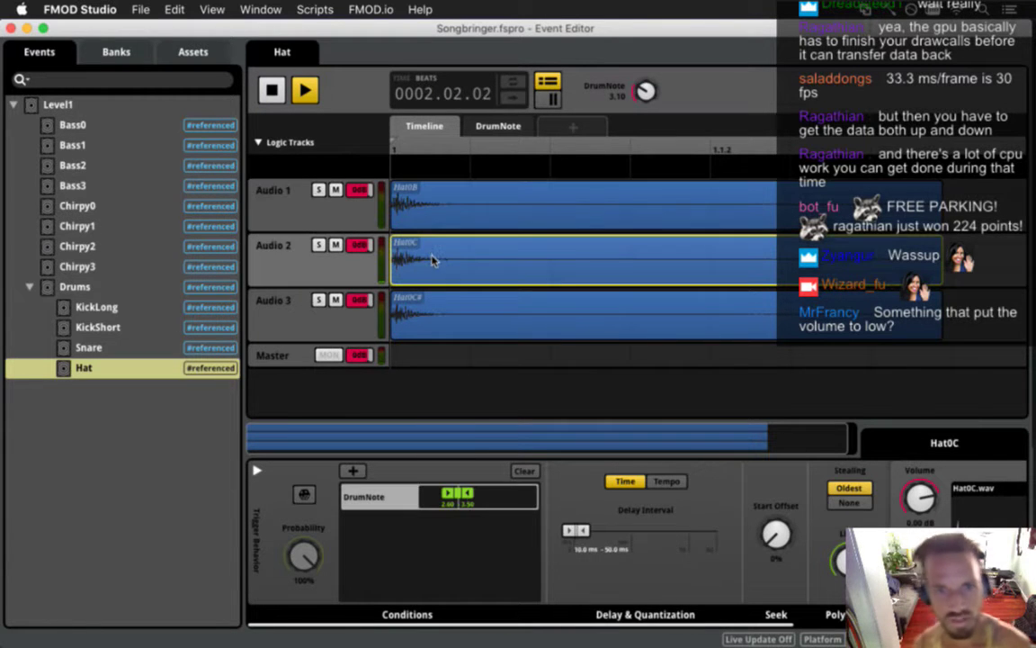
pyautogui.doubleClick(578, 550)
pyautogui.write('00')
pyautogui.press('Return')
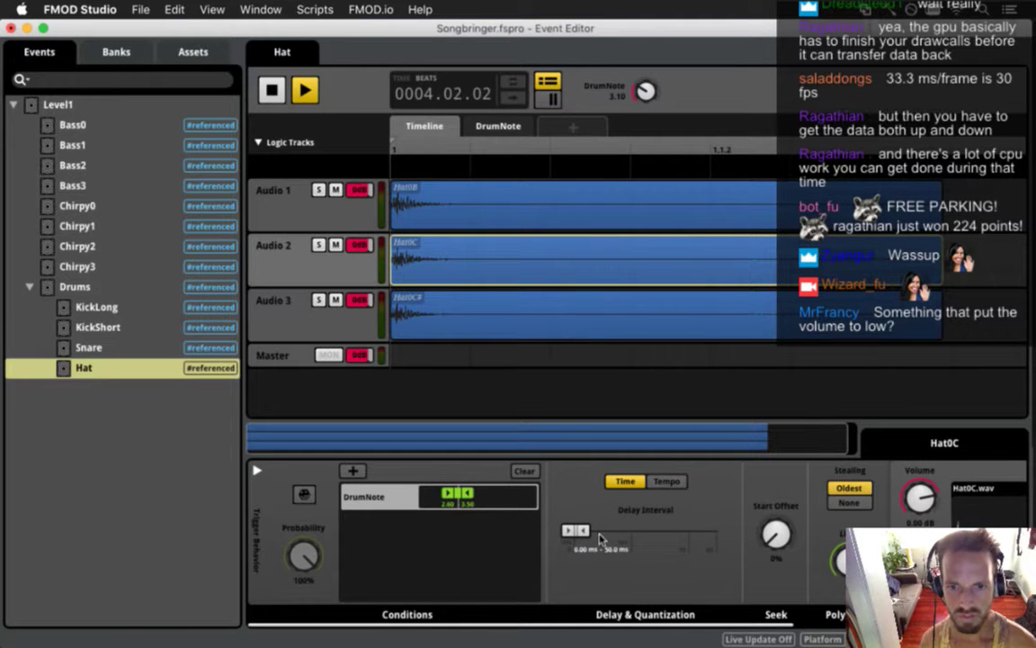
pyautogui.press('super+s')
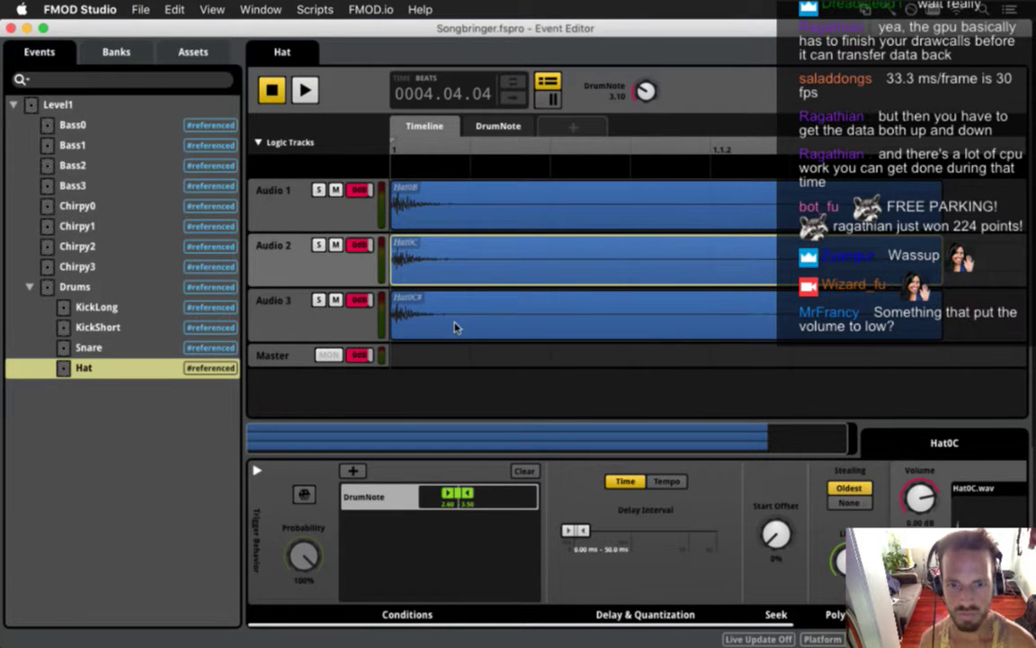
# Step: Set the maximum of Hat0B's delay interval to 50 ms
pyautogui.click(402, 208)
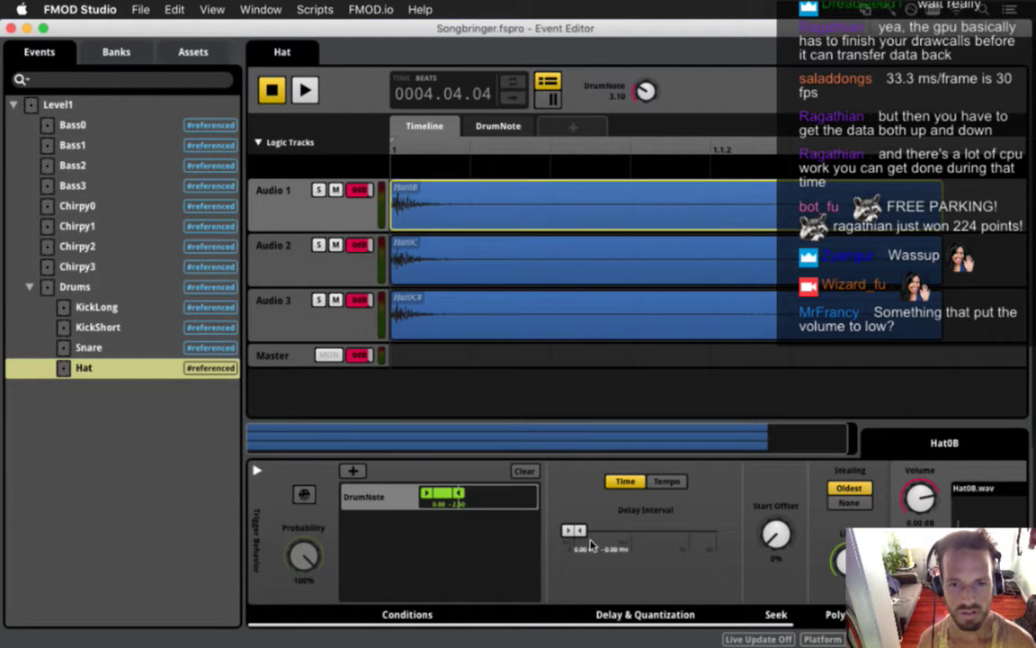
pyautogui.doubleClick(616, 551)
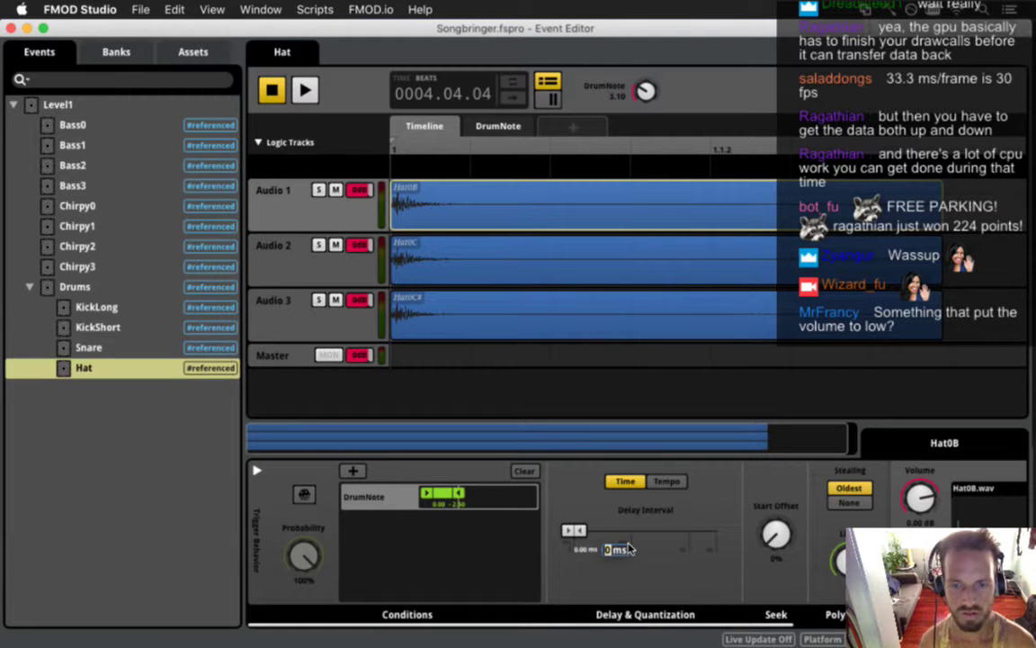
pyautogui.write('50')
pyautogui.press('Return')
# Step: Return the DrumNote parameter to 0.00, replay the Hat event from the start, and reselect the Hat0B instrument
pyautogui.moveTo(642, 97); pyautogui.dragTo(619, 154)
pyautogui.moveTo(407, 146); pyautogui.dragTo(352, 156)
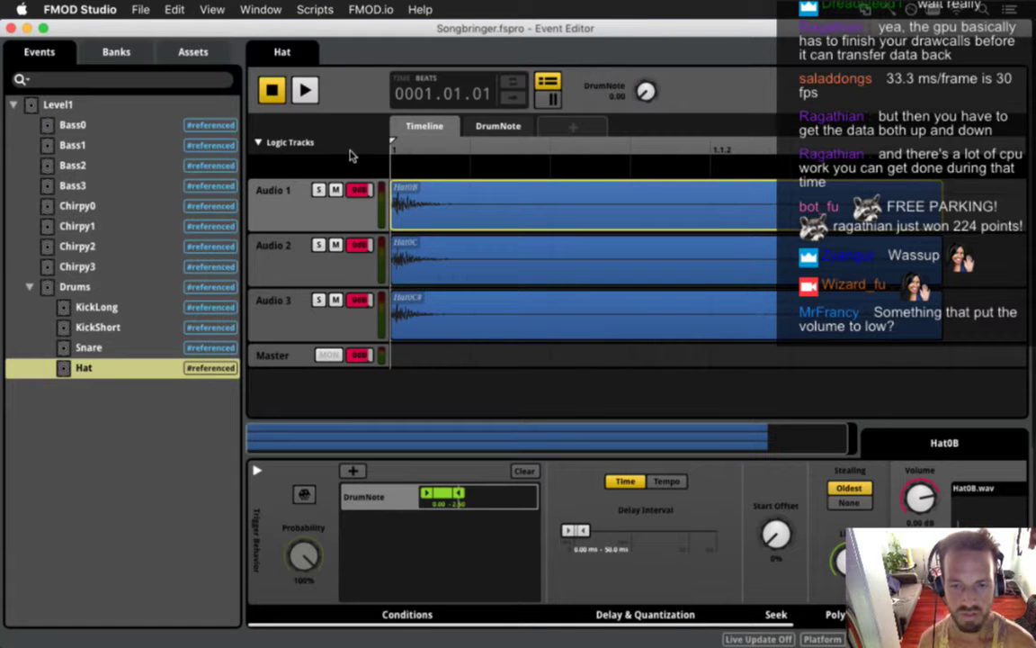
pyautogui.press('space')
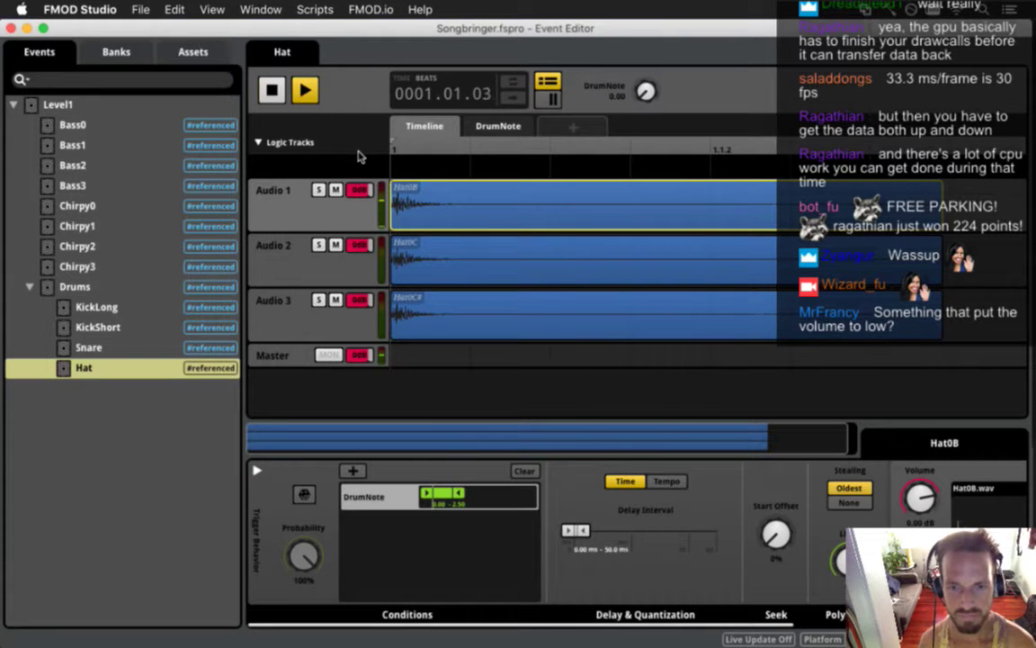
pyautogui.click(386, 149)
pyautogui.press('space')
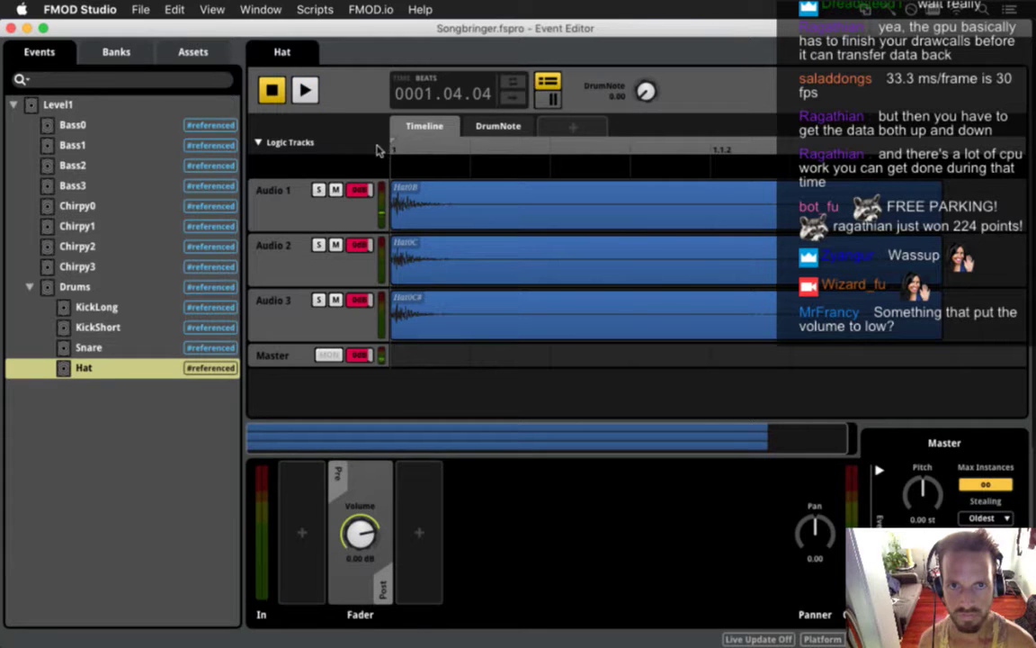
pyautogui.moveTo(405, 151); pyautogui.dragTo(361, 149)
pyautogui.press('space')
pyautogui.press('space')
pyautogui.click(408, 190)
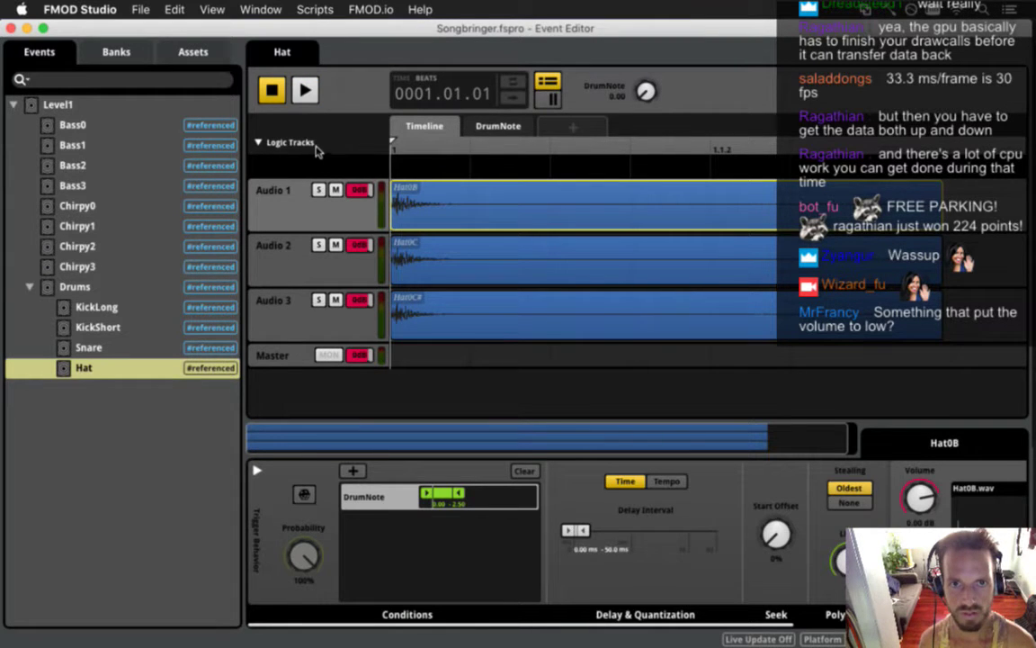
# Step: Audition the Hat event repeatedly with the DrumNote parameter at 0.00
pyautogui.press('space')
pyautogui.press('space')
pyautogui.press('space')
pyautogui.press('space')
pyautogui.press('space')
pyautogui.press('space')
pyautogui.press('space')
pyautogui.press('space')
pyautogui.press('space')
pyautogui.press('space')
pyautogui.press('space')
pyautogui.press('space')
pyautogui.press('space')
pyautogui.press('space')
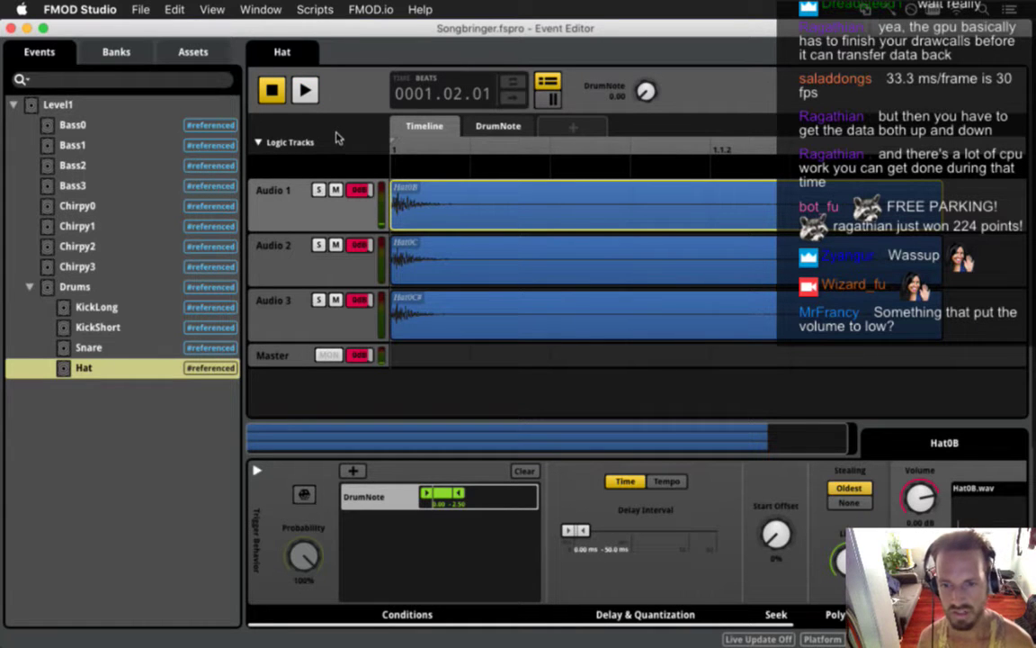
# Step: Set the maximum of the delay interval to 0 ms for both Hat0B and Hat0C
pyautogui.click(615, 548)
pyautogui.write('0')
pyautogui.press('Return')
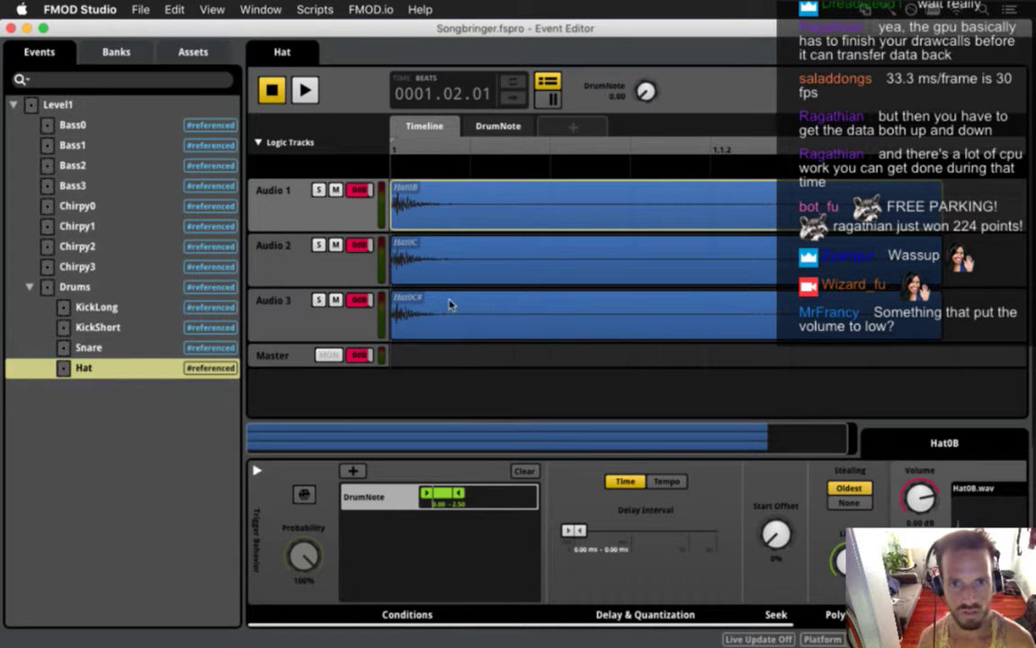
pyautogui.click(454, 269)
pyautogui.click(616, 549)
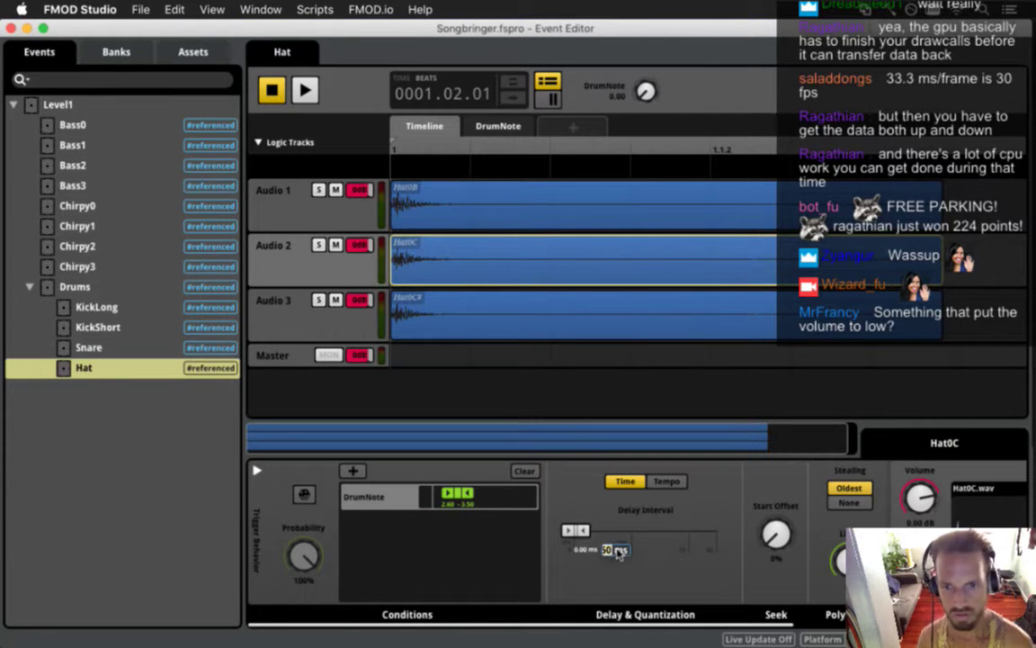
pyautogui.write('0')
pyautogui.press('Return')
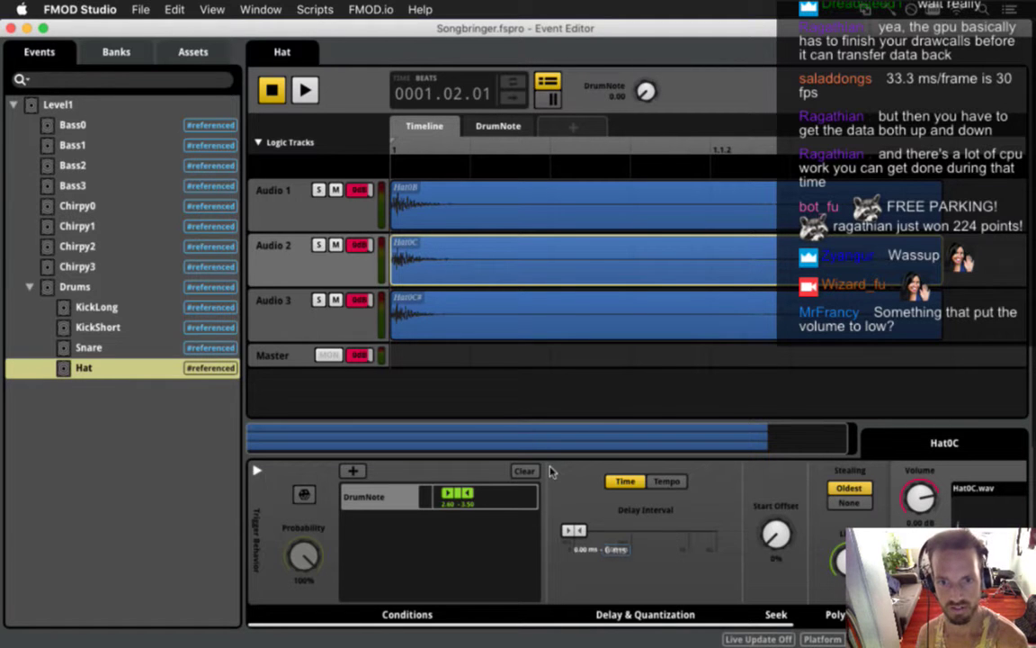
# Step: Set both the minimum and maximum of Hat0C#'s delay interval to 0 ms and replay the Hat event from the start
pyautogui.click(444, 314)
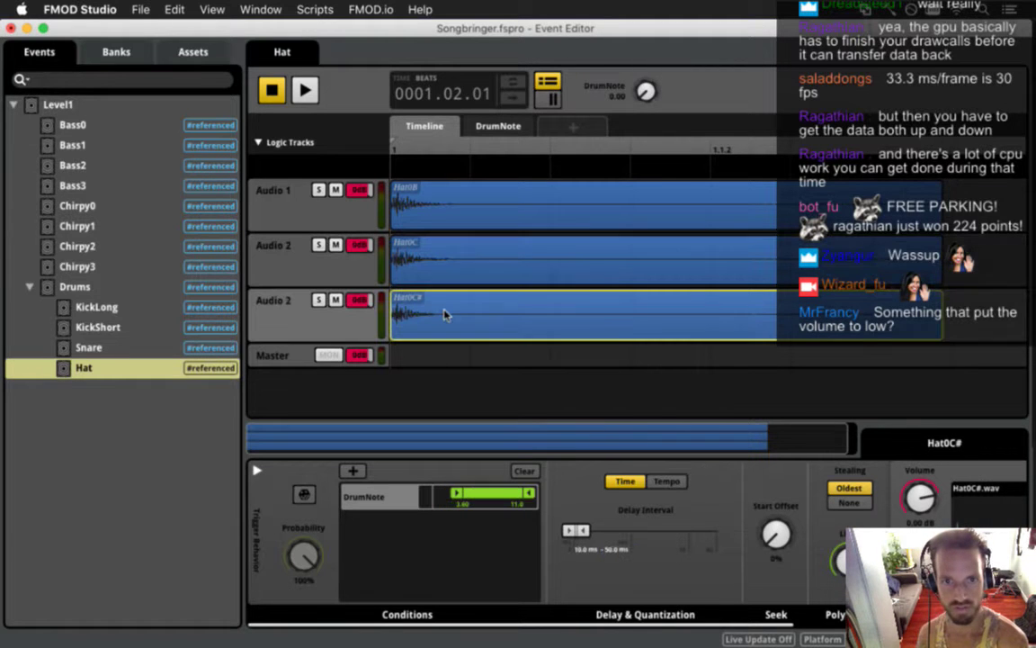
pyautogui.doubleClick(580, 551)
pyautogui.write('0')
pyautogui.click(615, 550)
pyautogui.write('0')
pyautogui.press('Return')
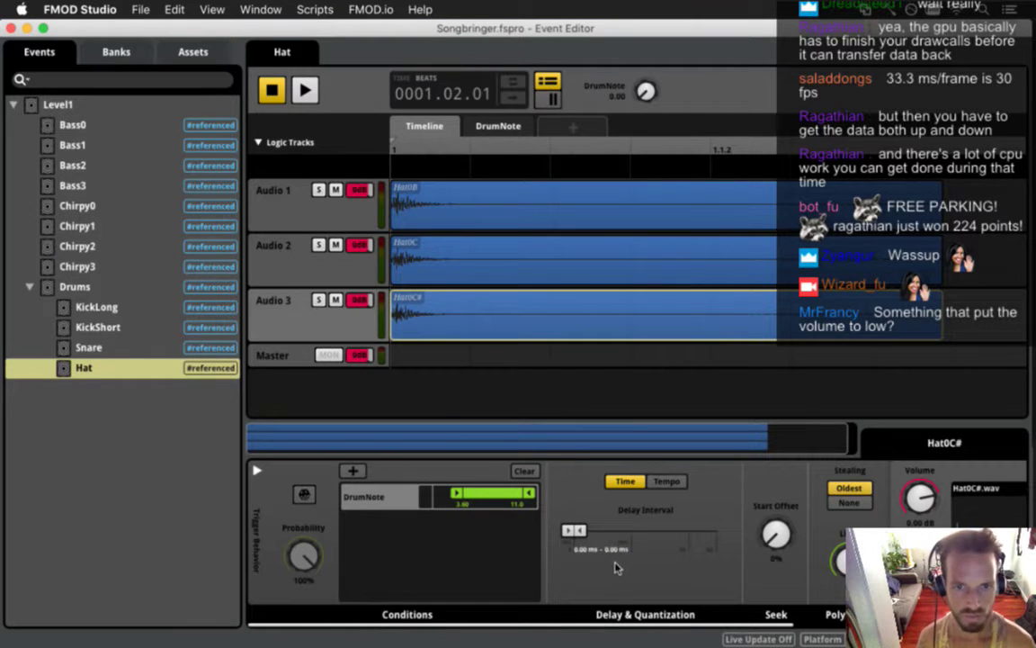
pyautogui.click(393, 148)
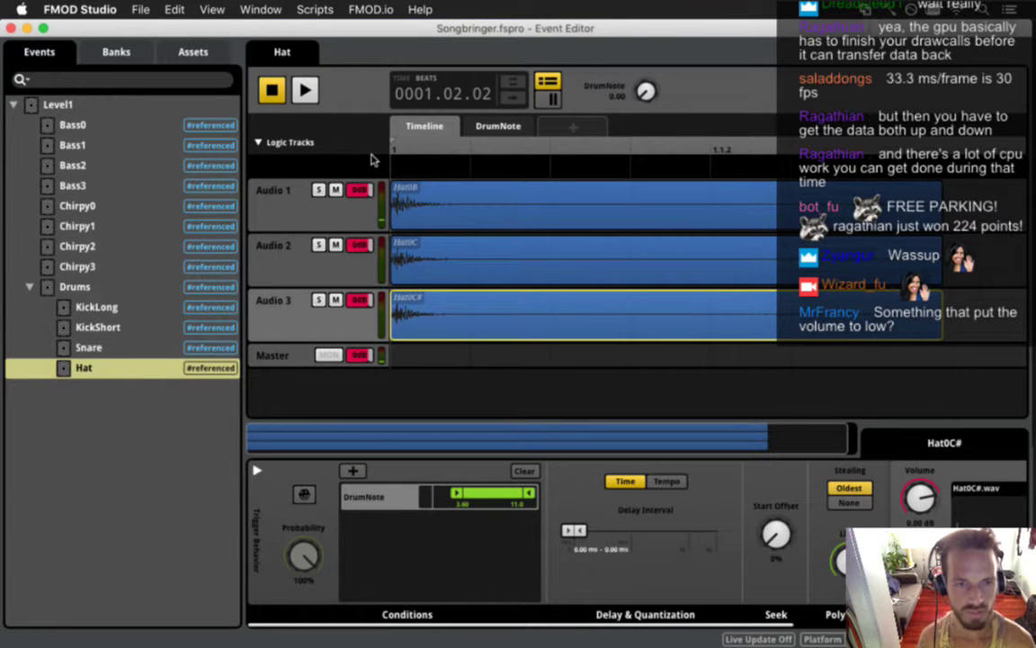
# Step: In the Snare event, set both the minimum and maximum of SnareLong0B's delay interval to 0 ms
pyautogui.click(99, 288)
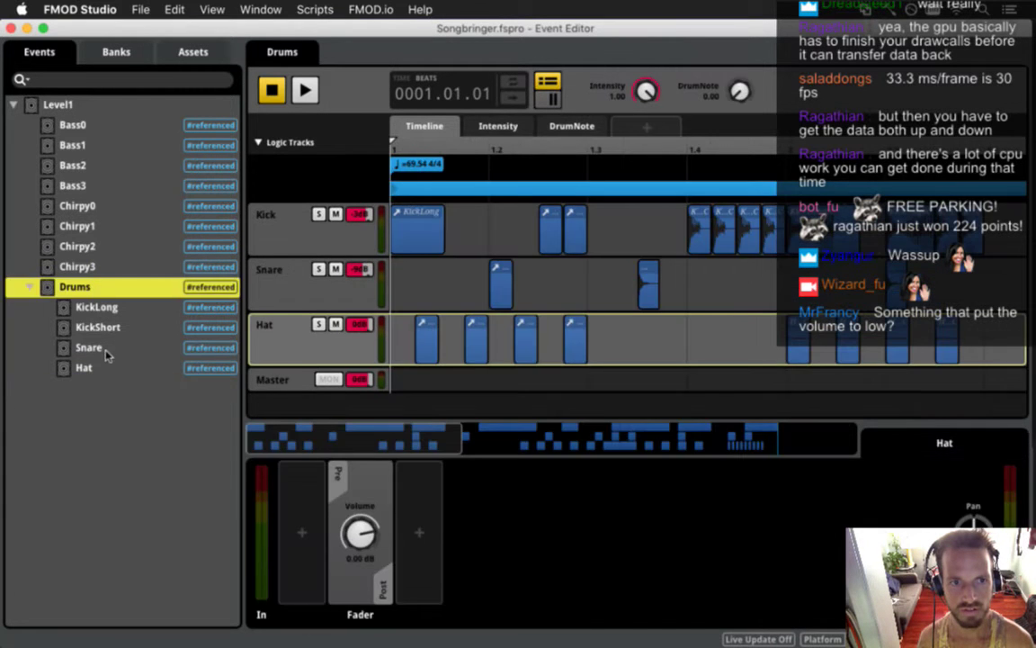
pyautogui.click(104, 353)
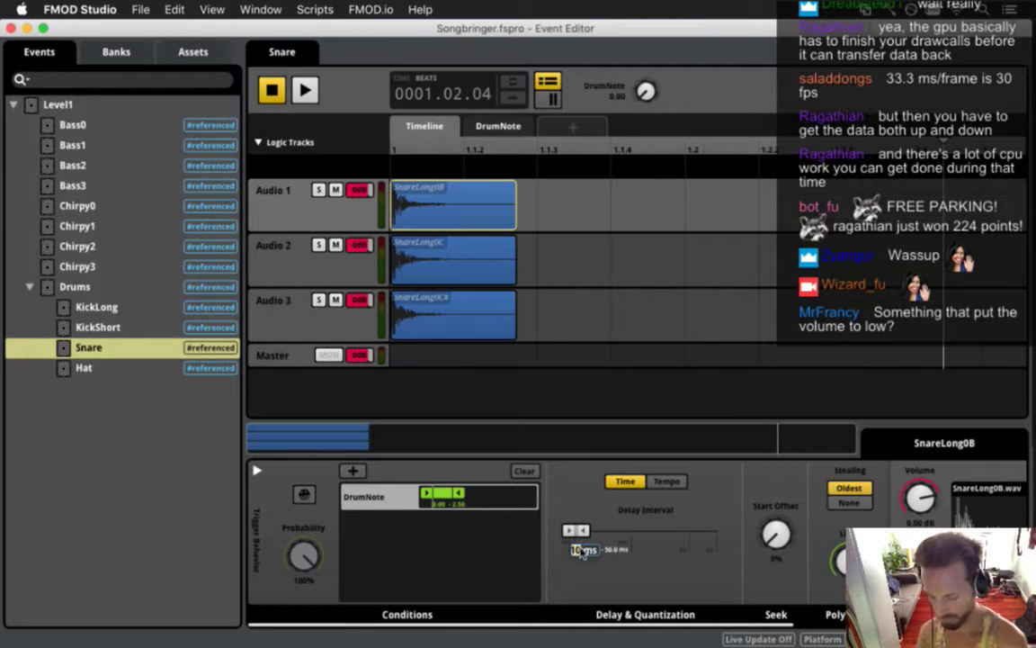
pyautogui.write('0')
pyautogui.press('Return')
pyautogui.doubleClick(612, 549)
pyautogui.write('0')
pyautogui.press('Return')
# Step: Set both the minimum and maximum of SnareLong0C's delay interval to 0 ms
pyautogui.click(430, 263)
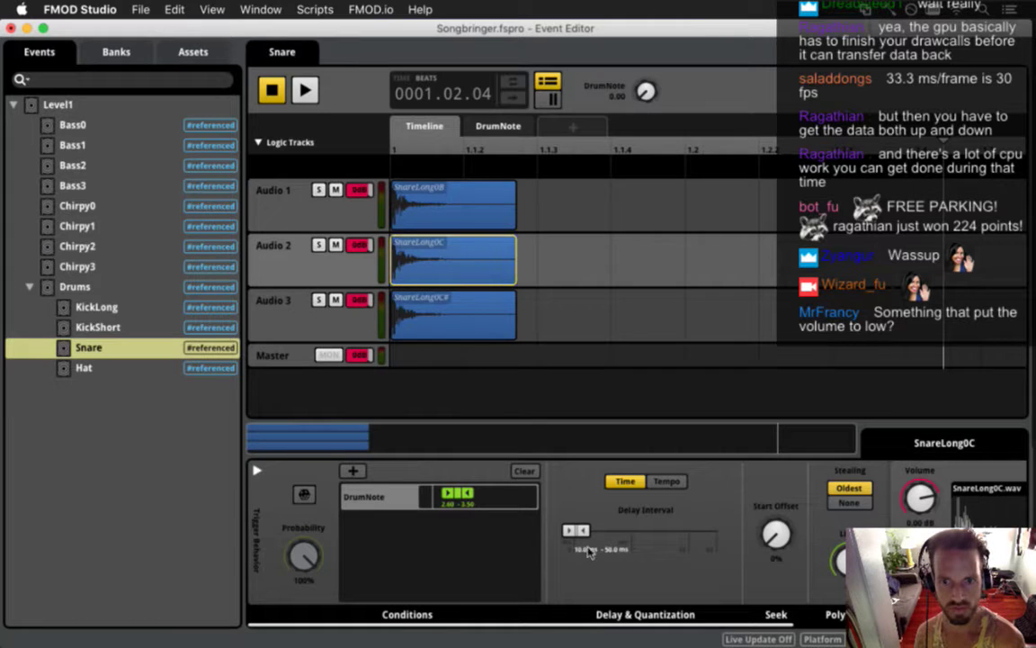
pyautogui.doubleClick(617, 549)
pyautogui.write('0')
pyautogui.press('Return')
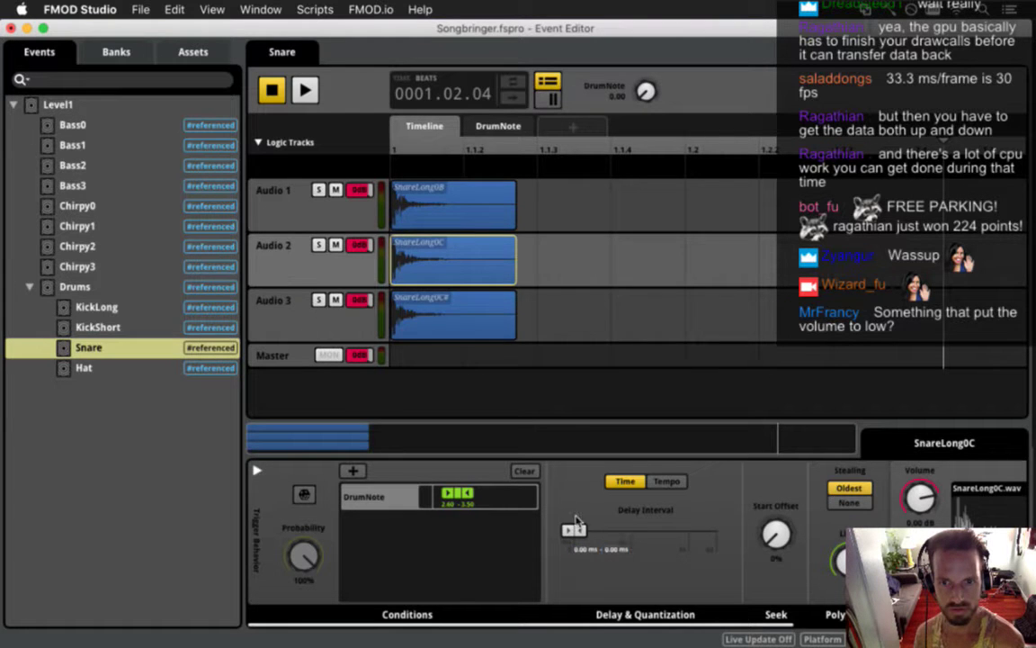
# Step: Set both the minimum and maximum of SnareLong0C#'s delay interval to 0 ms
pyautogui.click(452, 326)
pyautogui.doubleClick(583, 549)
pyautogui.write('0')
pyautogui.press('Return')
pyautogui.doubleClick(613, 550)
pyautogui.write('0')
pyautogui.press('Return')
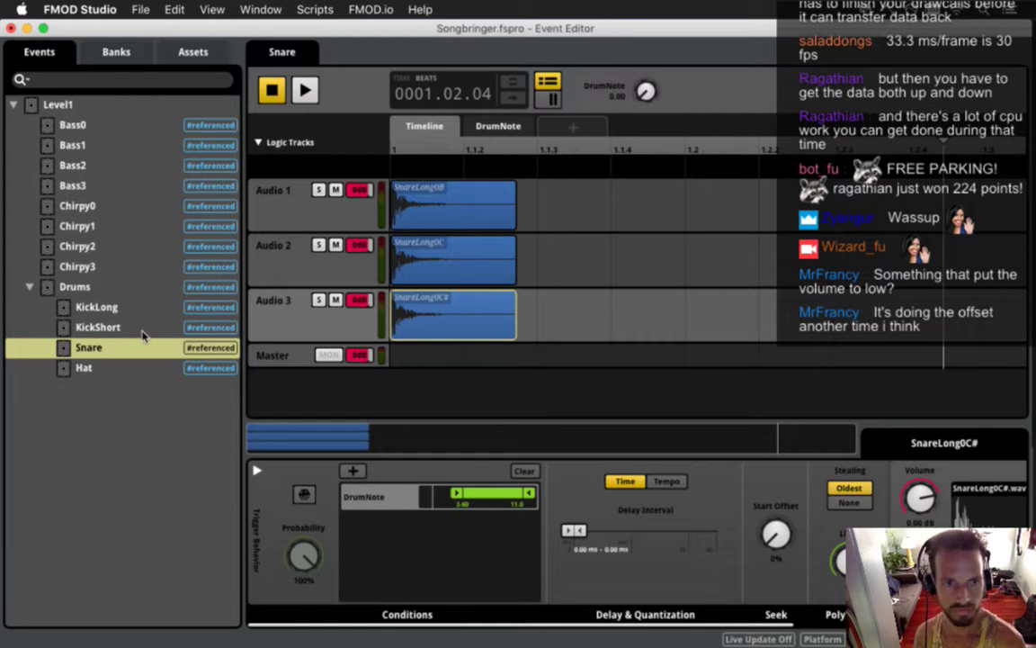
# Step: In the KickShort event, set both the minimum and maximum of KickShort0B's delay interval to 0 ms
pyautogui.click(97, 328)
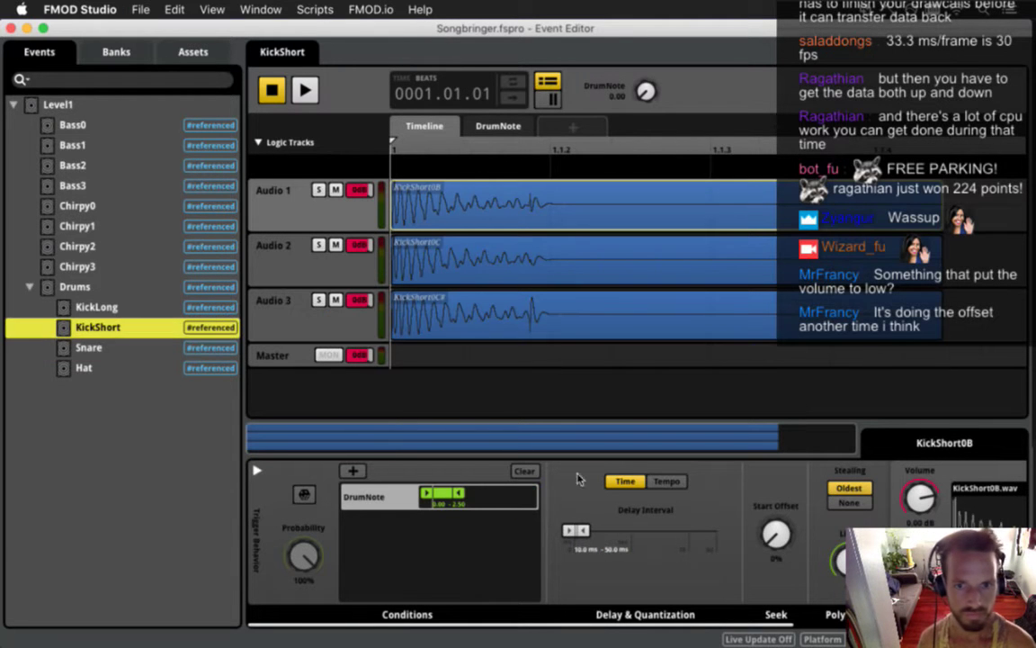
pyautogui.doubleClick(582, 549)
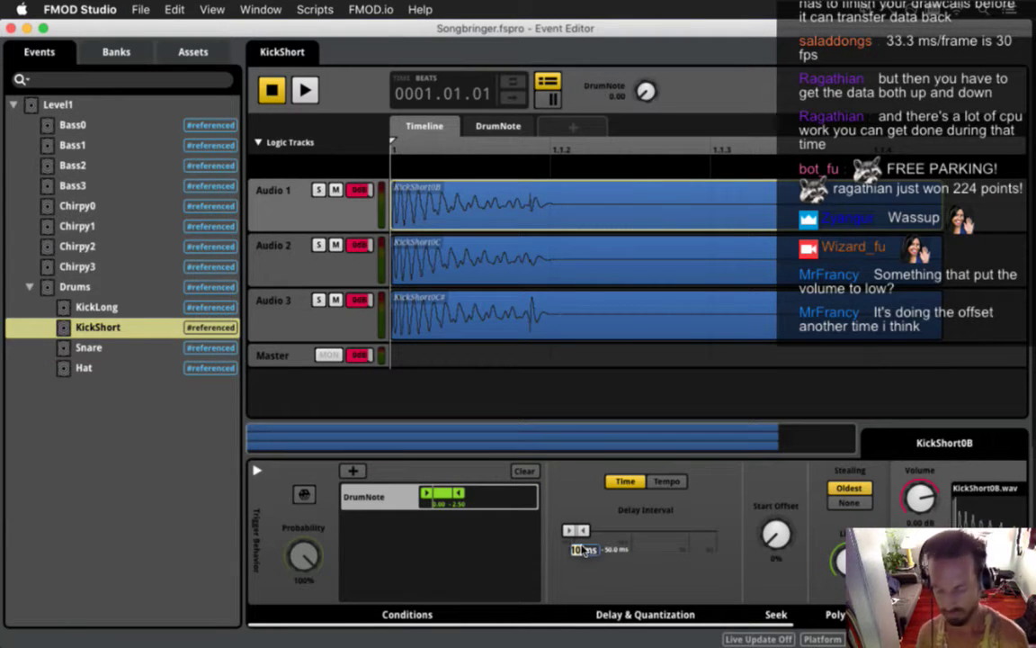
pyautogui.write('0')
pyautogui.press('Return')
pyautogui.doubleClick(614, 549)
pyautogui.write('0')
pyautogui.press('Return')
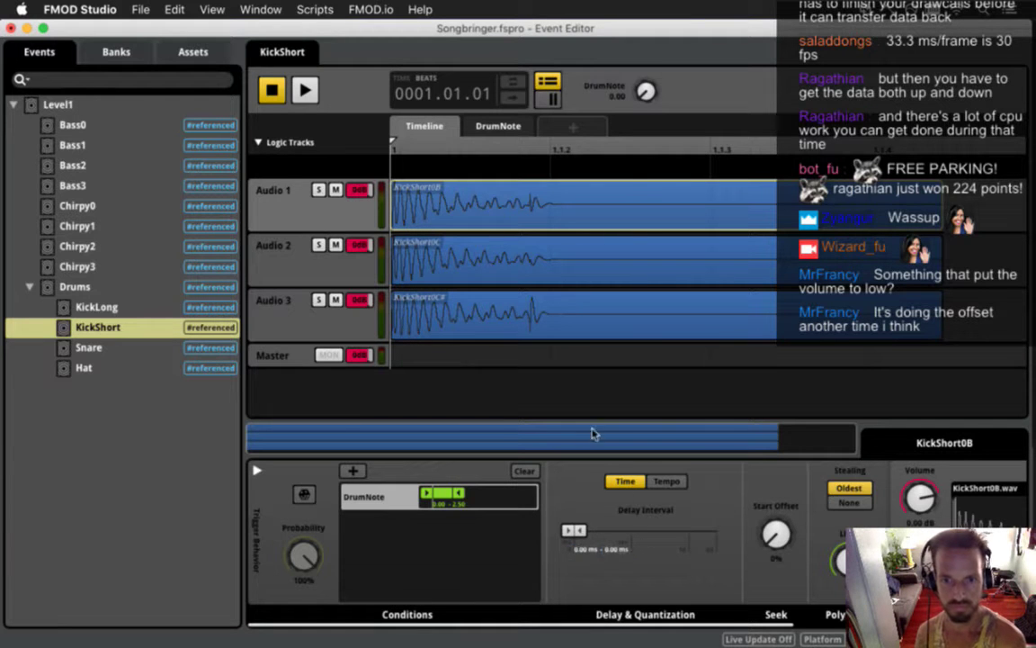
# Step: Set both the minimum and maximum of KickShort0C's delay interval to 0 ms
pyautogui.click(491, 284)
pyautogui.doubleClick(590, 550)
pyautogui.write('0')
pyautogui.press('Return')
pyautogui.doubleClick(617, 550)
pyautogui.write('0')
pyautogui.press('Return')
# Step: Set both the minimum and maximum of KickShort0C#'s delay interval to 0 ms and save the project
pyautogui.click(506, 310)
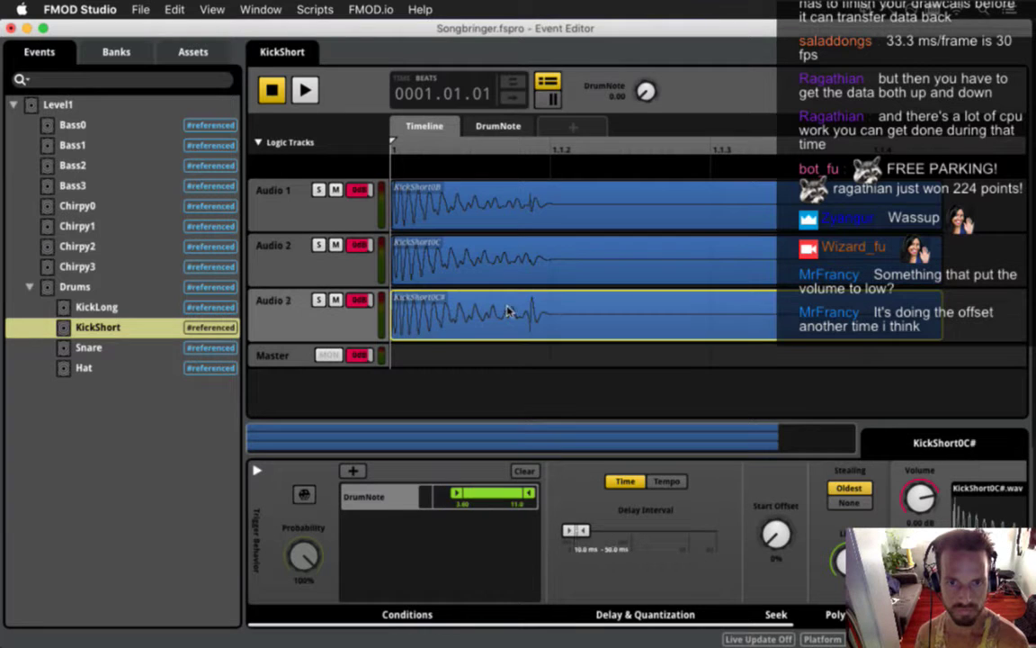
pyautogui.doubleClick(590, 552)
pyautogui.write('0')
pyautogui.press('Return')
pyautogui.doubleClick(615, 552)
pyautogui.write('0')
pyautogui.press('Return')
pyautogui.press('super+s')
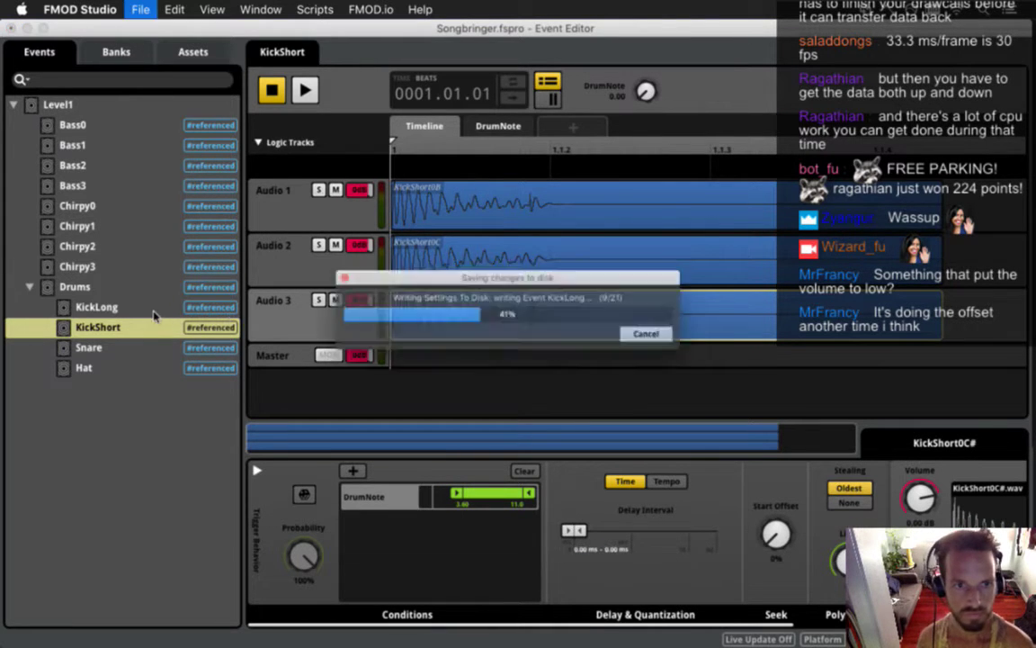
# Step: In the KickLong event, set the delay intervals of KickLong0C# and KickLong0C to 0 ms
pyautogui.click(138, 307)
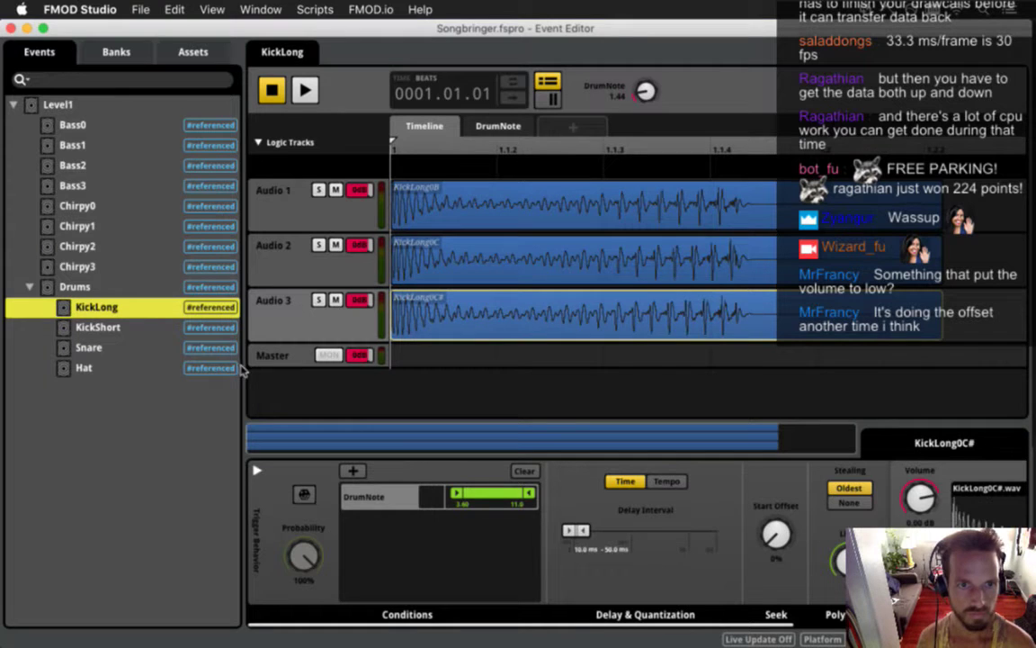
pyautogui.doubleClick(586, 549)
pyautogui.doubleClick(611, 551)
pyautogui.write('0')
pyautogui.press('Return')
pyautogui.click(503, 272)
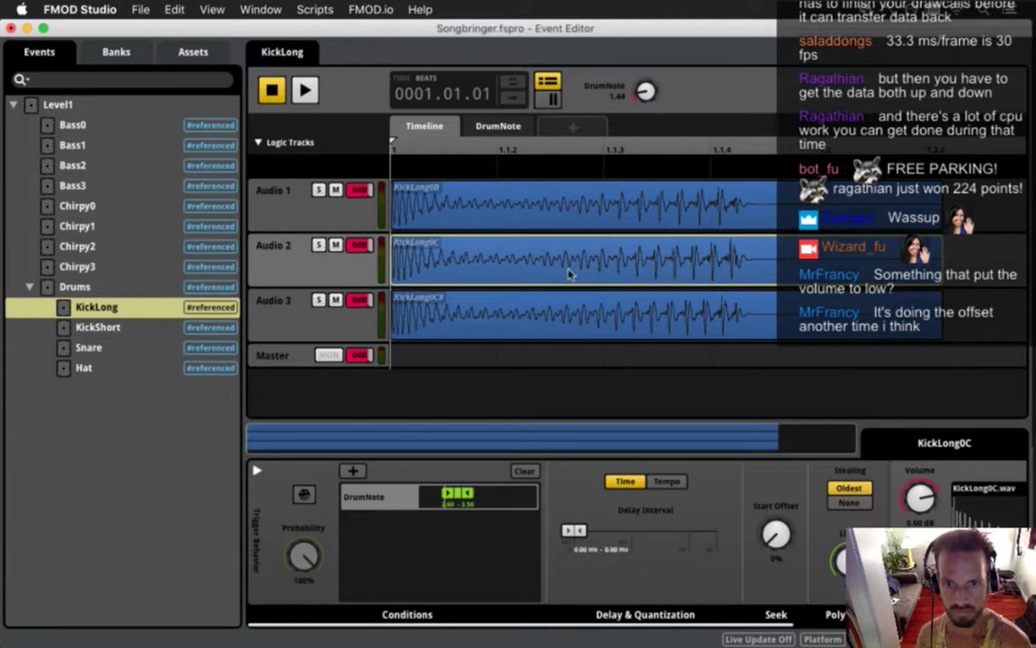
# Step: Set the minimum of KickLong0B's delay interval to 0 ms and reselect KickLong0C to check its interval
pyautogui.click(547, 222)
pyautogui.doubleClick(587, 548)
pyautogui.write('0')
pyautogui.press('Return')
pyautogui.click(493, 266)
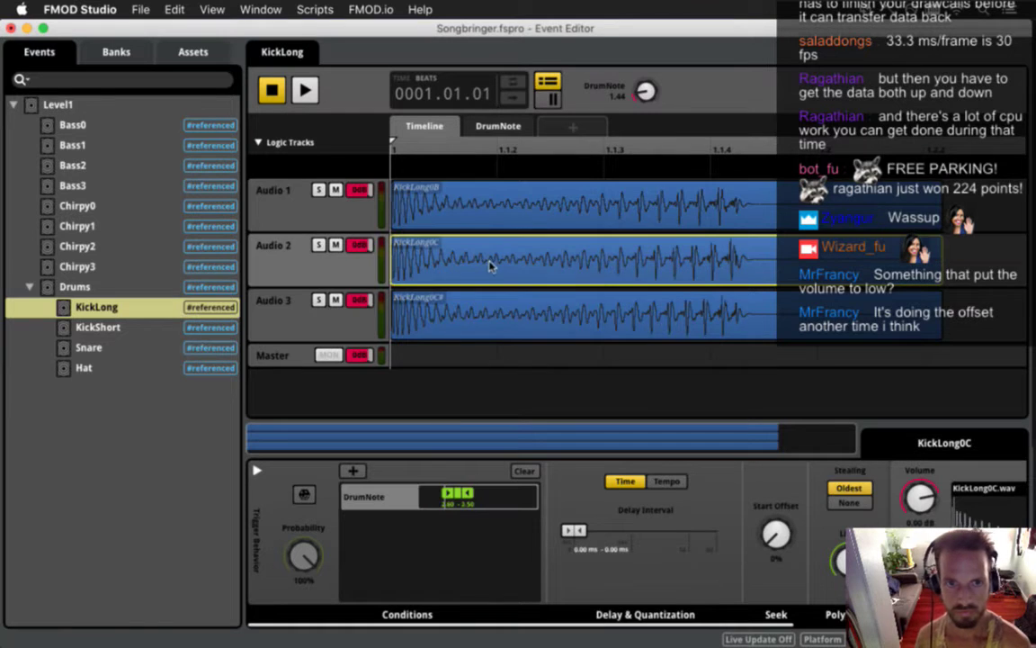
# Step: Open the Drums event and audition it from the start
pyautogui.click(157, 288)
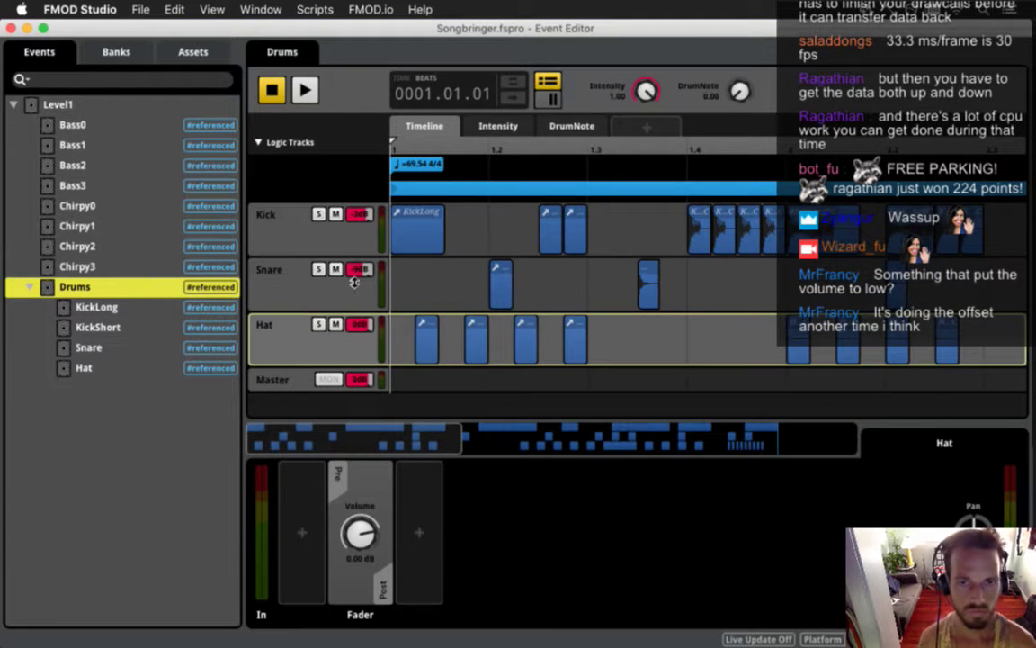
pyautogui.press('space')
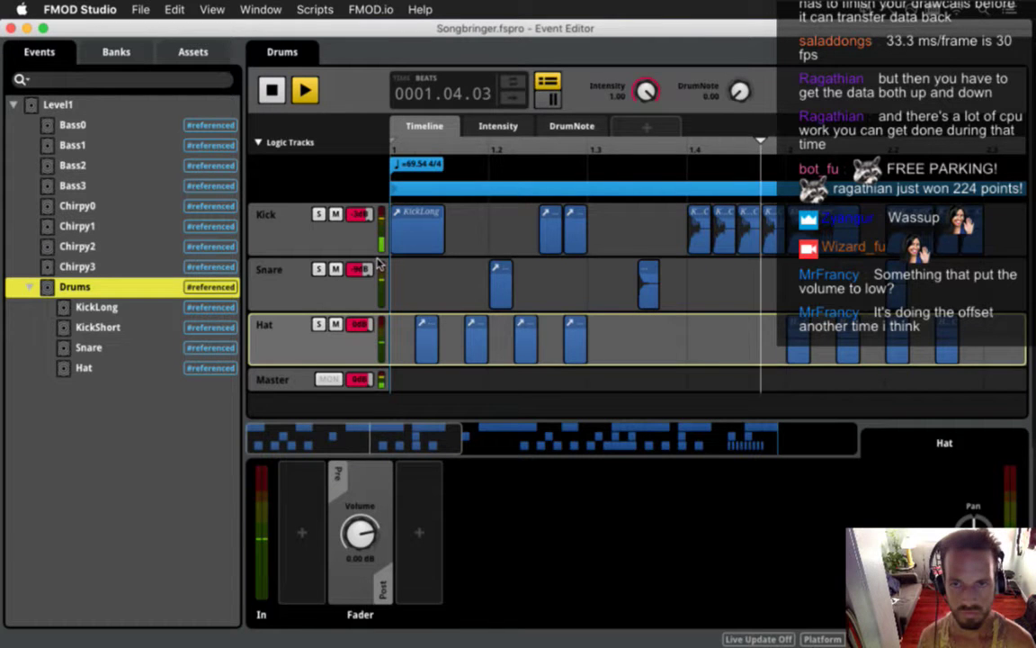
pyautogui.press('space')
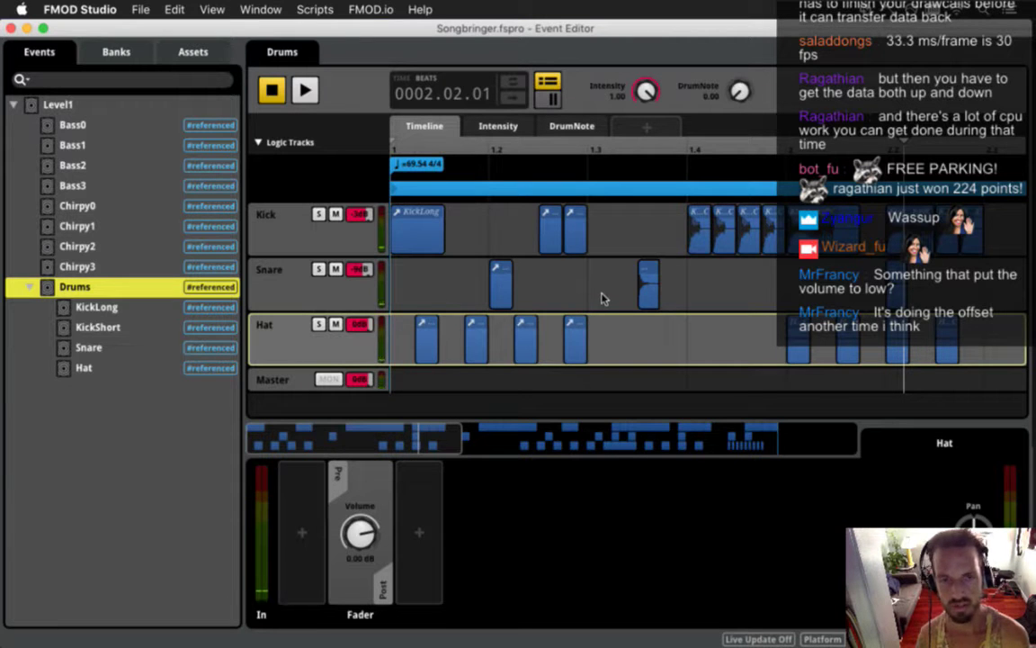
# Step: Give the first hat instrument on the Drums event's Hat track a time-based delay interval of 10 to 50 ms
pyautogui.click(428, 343)
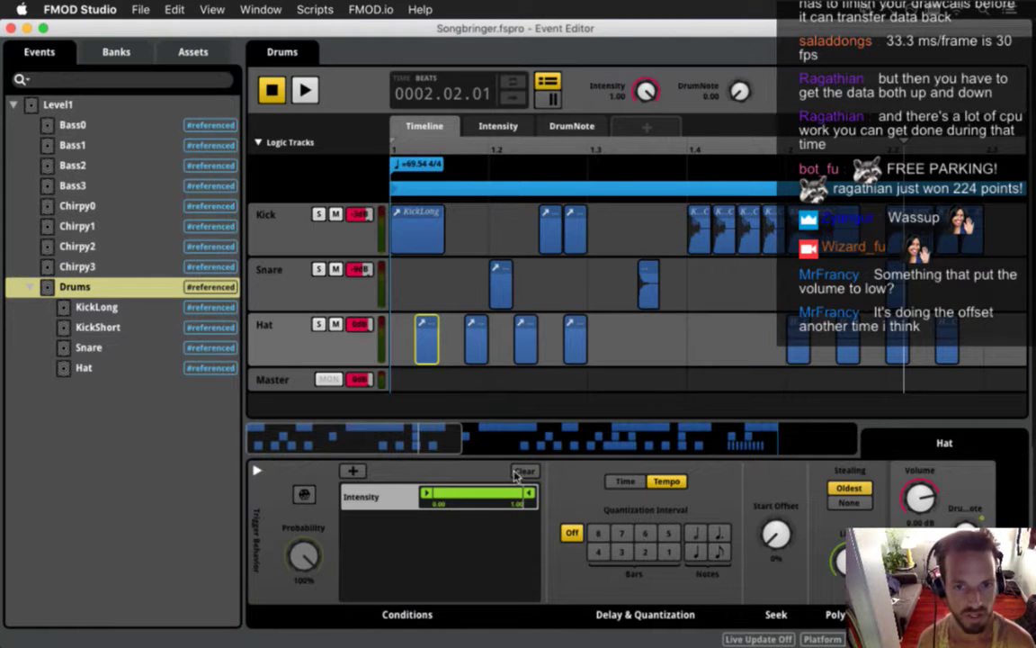
pyautogui.click(625, 481)
pyautogui.click(581, 549)
pyautogui.press('Return')
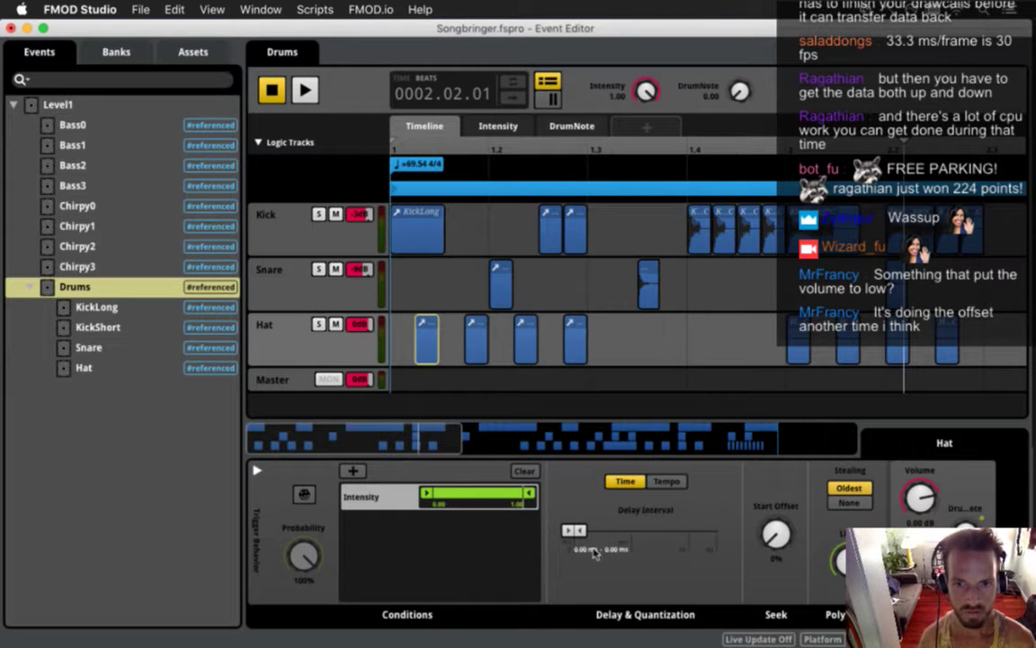
pyautogui.click(615, 552)
pyautogui.write('50')
pyautogui.press('Return')
pyautogui.click(587, 552)
pyautogui.write('10')
pyautogui.press('Return')
# Step: Switch the second hat instrument to a time-based delay interval, set its maximum to 50 ms, and open the minimum for editing
pyautogui.click(474, 331)
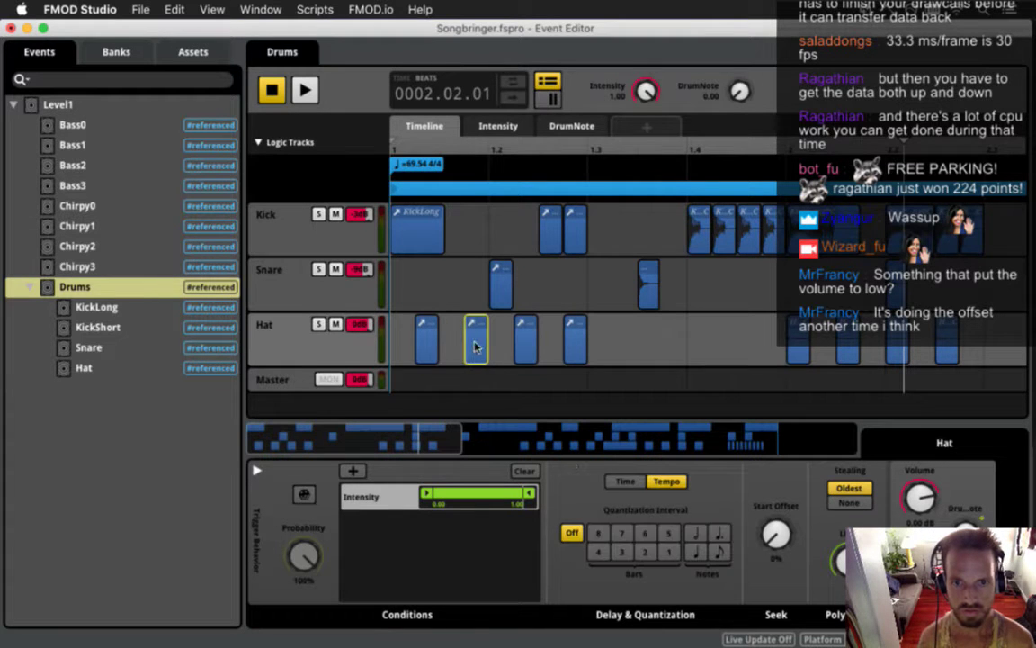
pyautogui.doubleClick(613, 549)
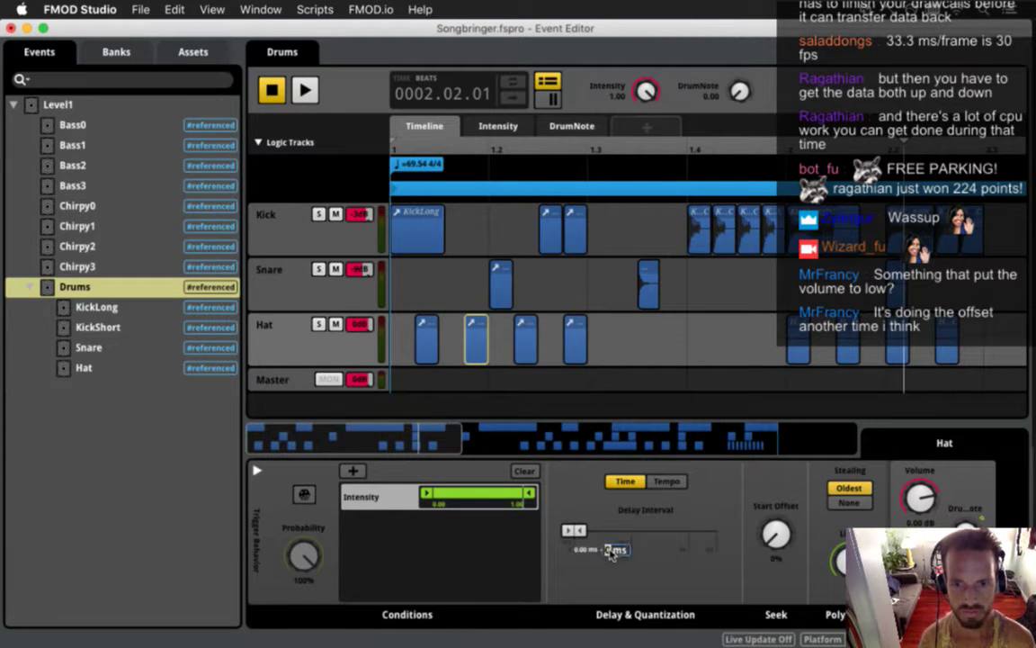
pyautogui.write('50')
pyautogui.press('Return')
pyautogui.doubleClick(586, 552)
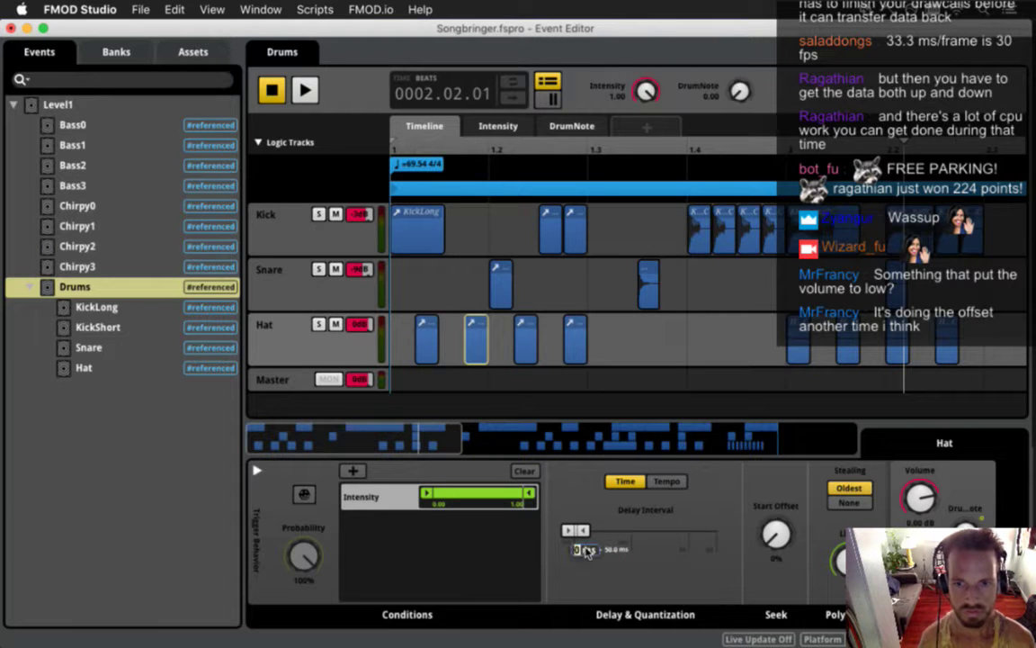
# Step: Switch the third hat instrument to a time-based delay interval and set its minimum to 10 ms
pyautogui.click(527, 347)
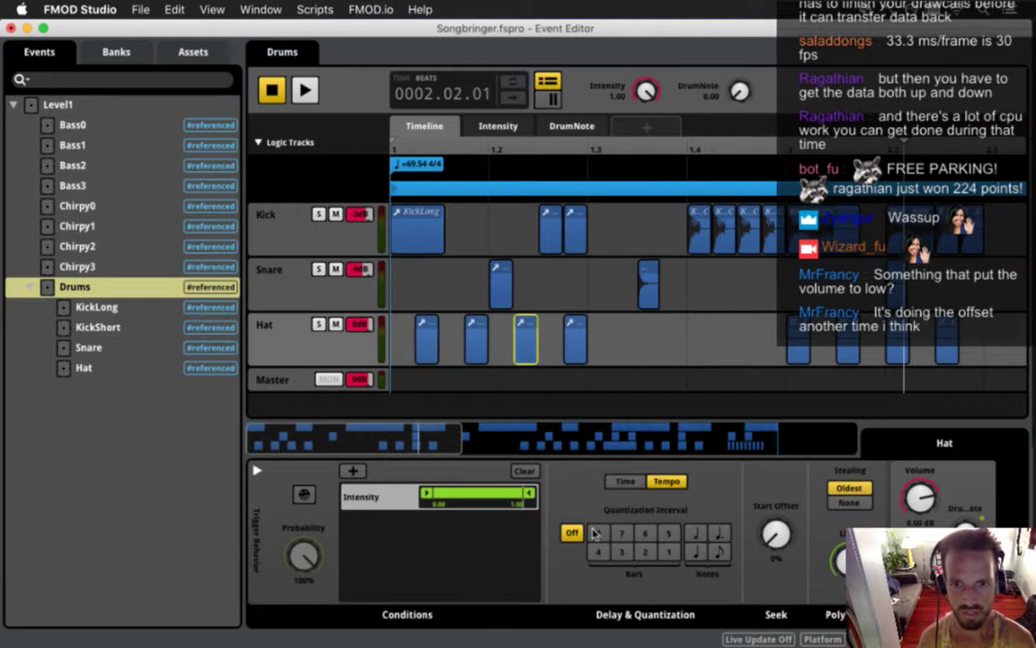
pyautogui.click(625, 482)
pyautogui.doubleClick(619, 549)
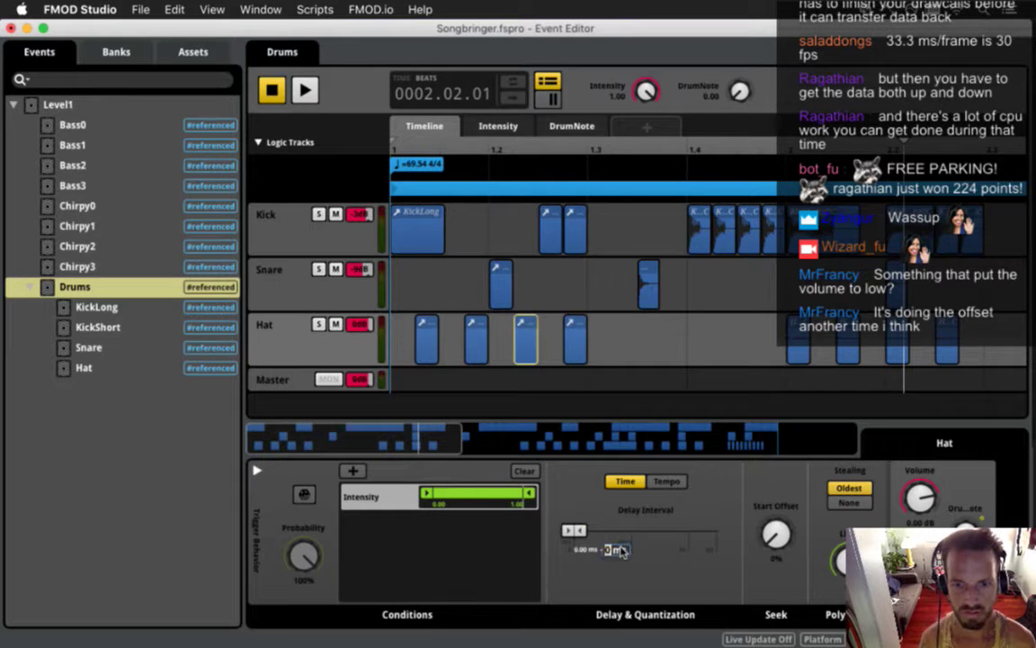
pyautogui.press('Return')
pyautogui.doubleClick(582, 550)
pyautogui.write('10')
pyautogui.press('Return')
# Step: Give the fourth hat instrument on the Hat track a time-based delay interval of 10 to 50 ms
pyautogui.click(576, 340)
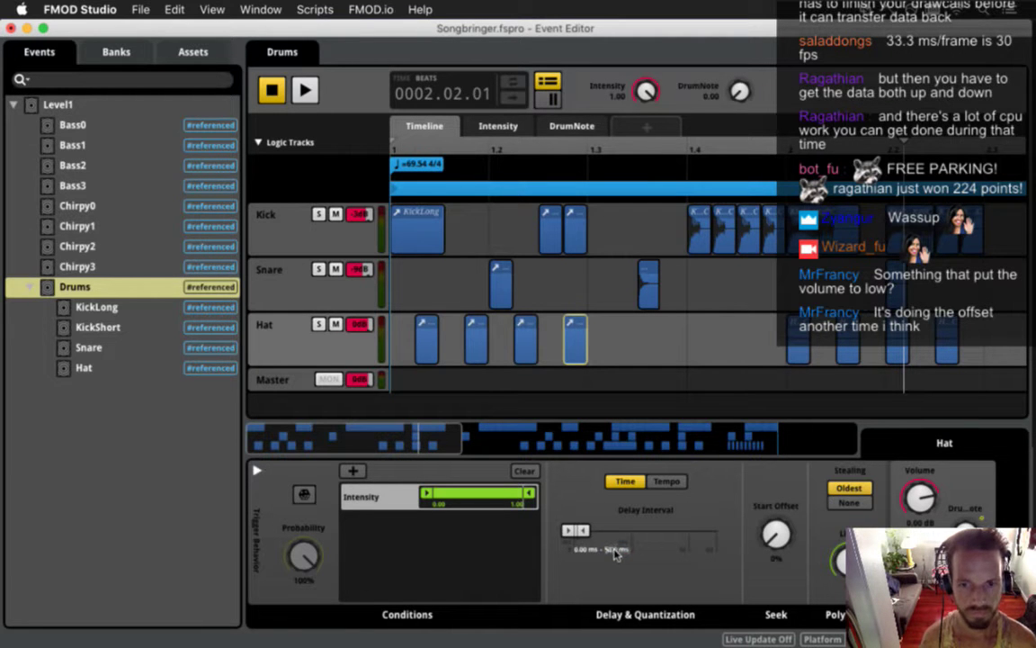
pyautogui.doubleClick(581, 551)
pyautogui.write('10')
pyautogui.press('Return')
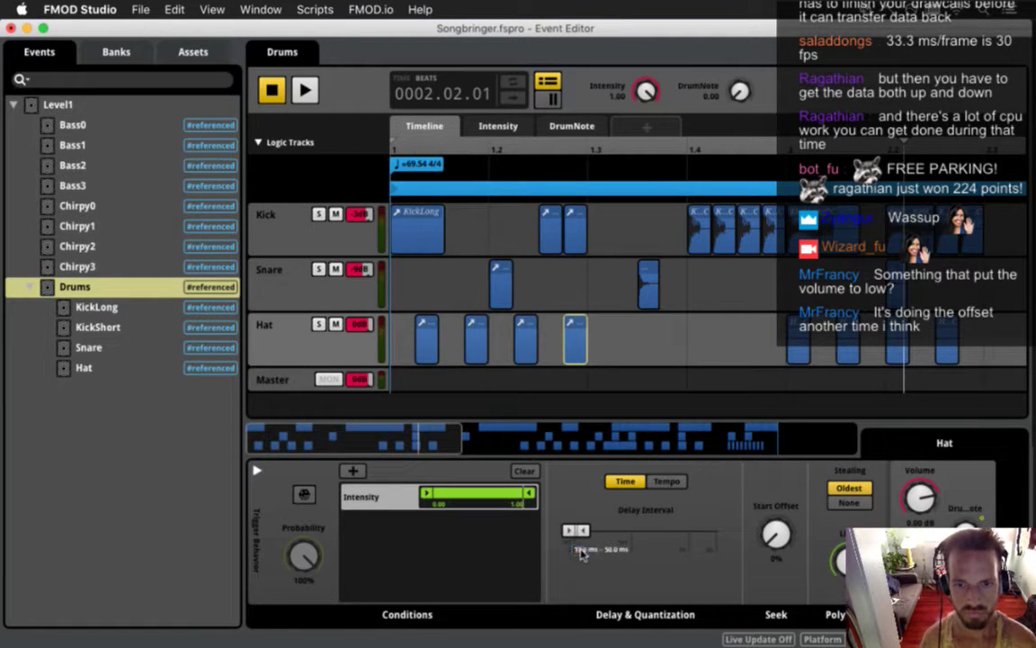
# Step: Return the playhead to the start of the Drums event and audition the hats with playback
pyautogui.click(405, 340)
pyautogui.moveTo(401, 138); pyautogui.dragTo(347, 143)
pyautogui.press('space')
pyautogui.press('space')
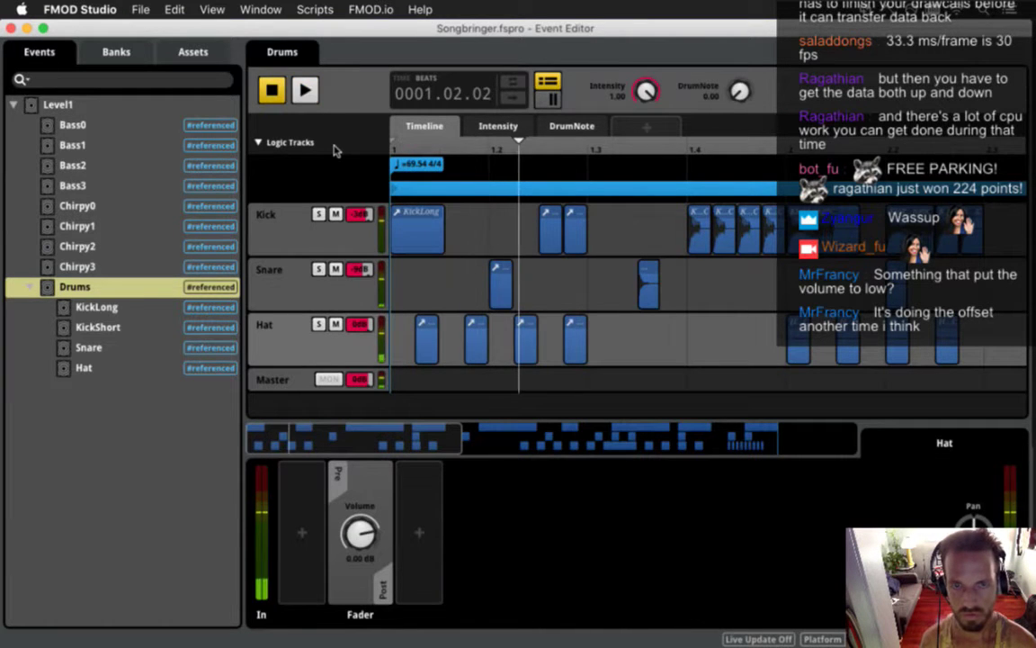
pyautogui.press('space')
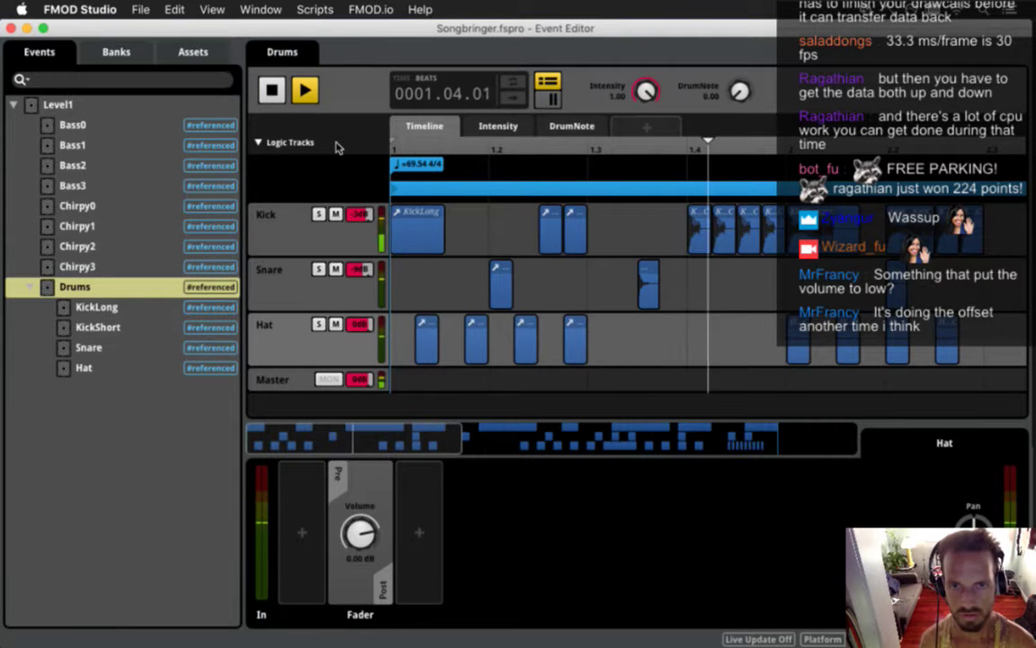
pyautogui.press('space')
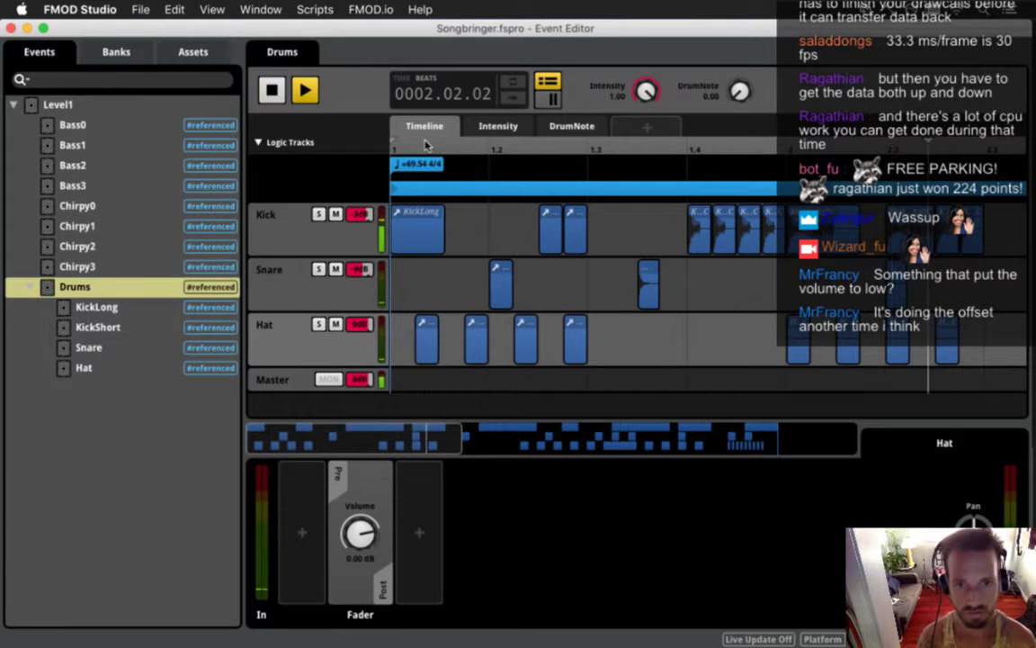
# Step: Audition the opening of the Drums event repeatedly from the start of the timeline
pyautogui.click(426, 145)
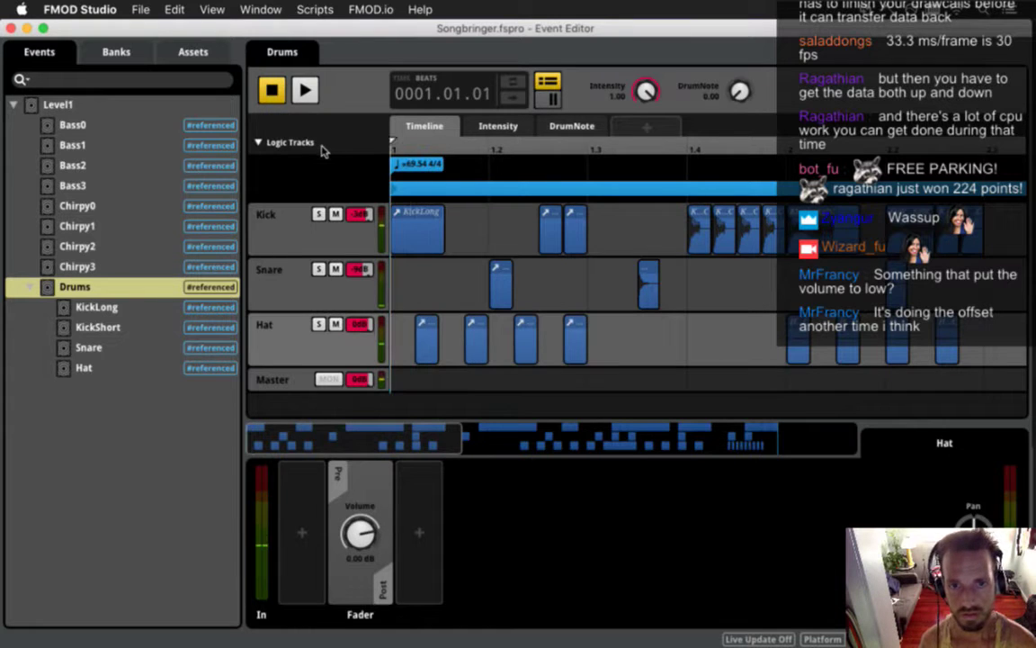
pyautogui.click(299, 290)
pyautogui.moveTo(419, 144); pyautogui.dragTo(344, 144)
pyautogui.press('space')
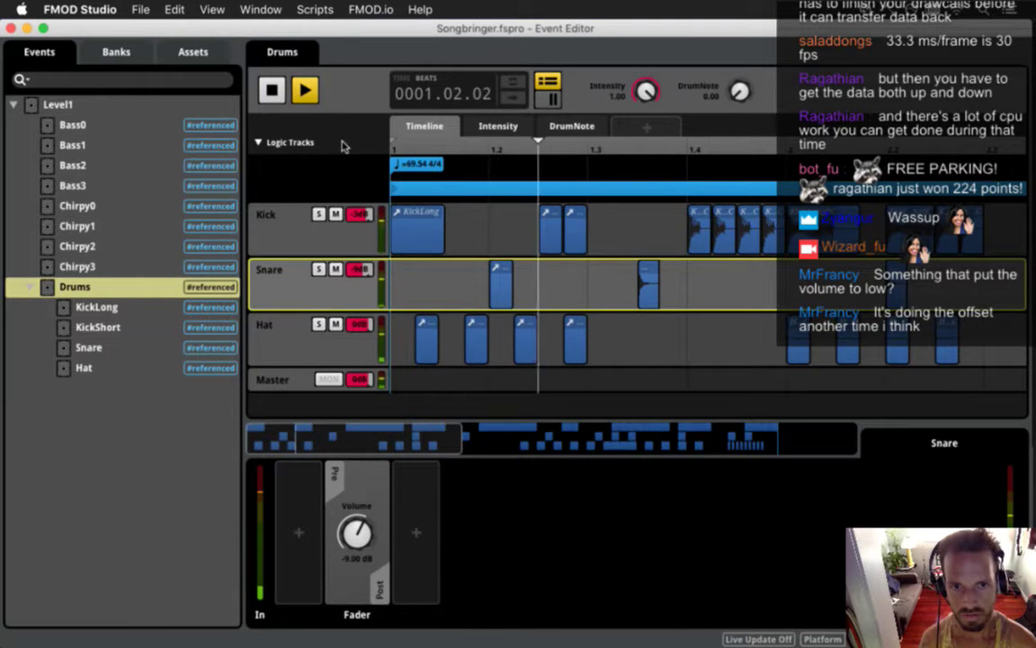
pyautogui.press('space')
pyautogui.click(384, 338)
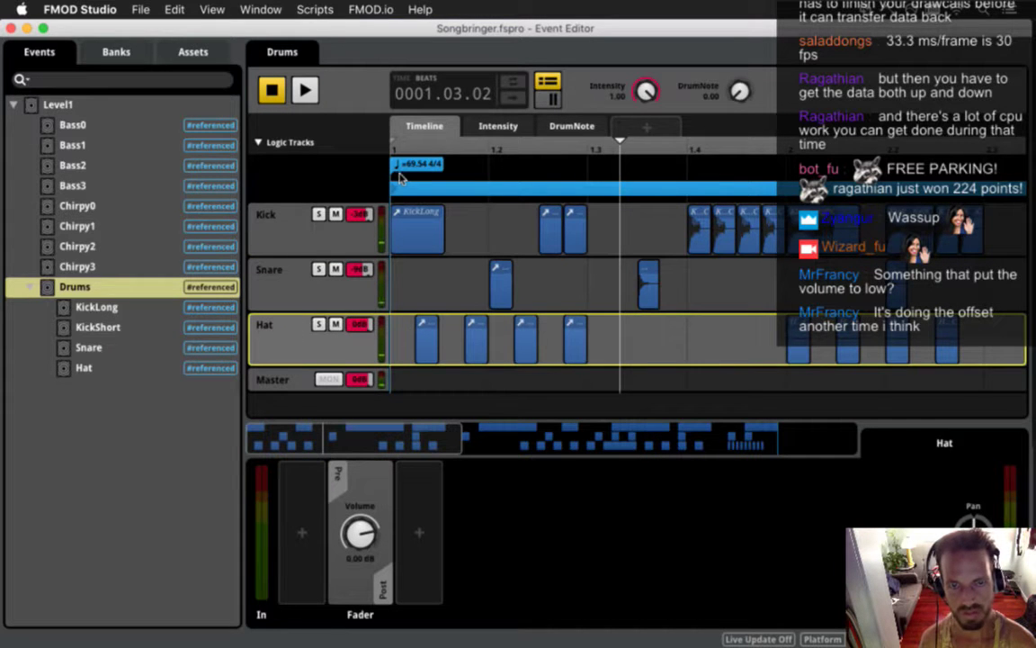
pyautogui.moveTo(403, 148); pyautogui.dragTo(348, 155)
pyautogui.press('space')
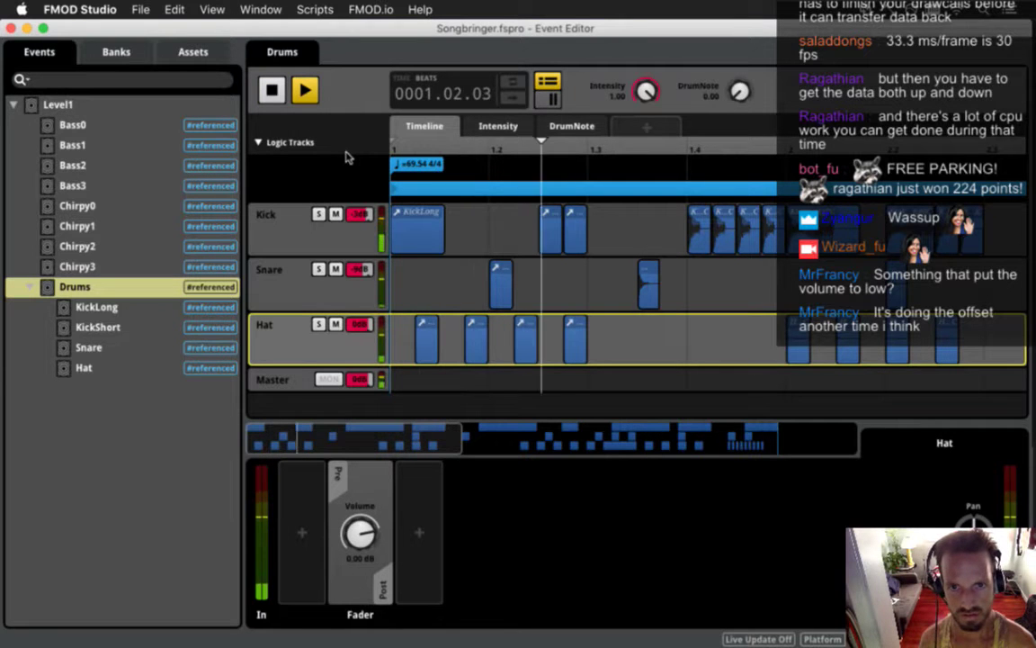
pyautogui.press('space')
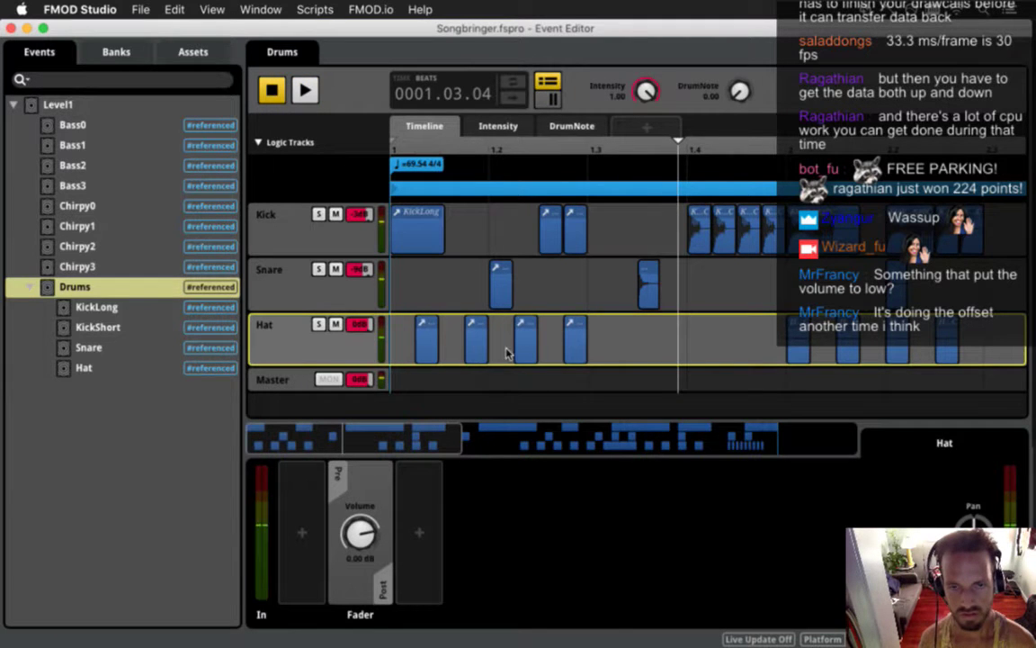
# Step: Give the first snare instrument on the Snare track a time-based delay interval of 10 to 50 ms
pyautogui.click(427, 346)
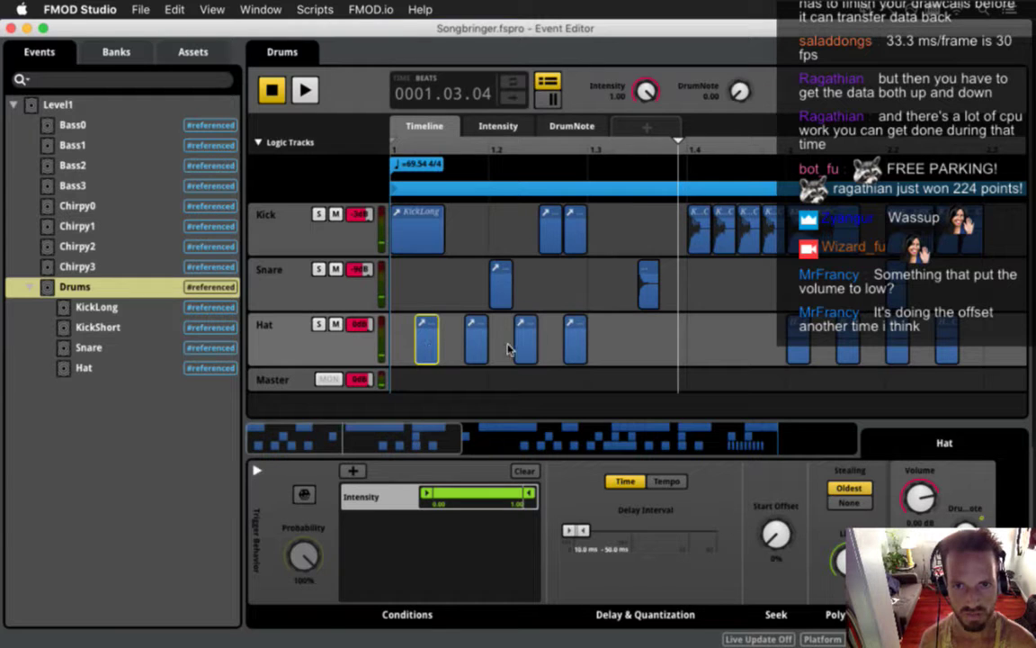
pyautogui.click(505, 301)
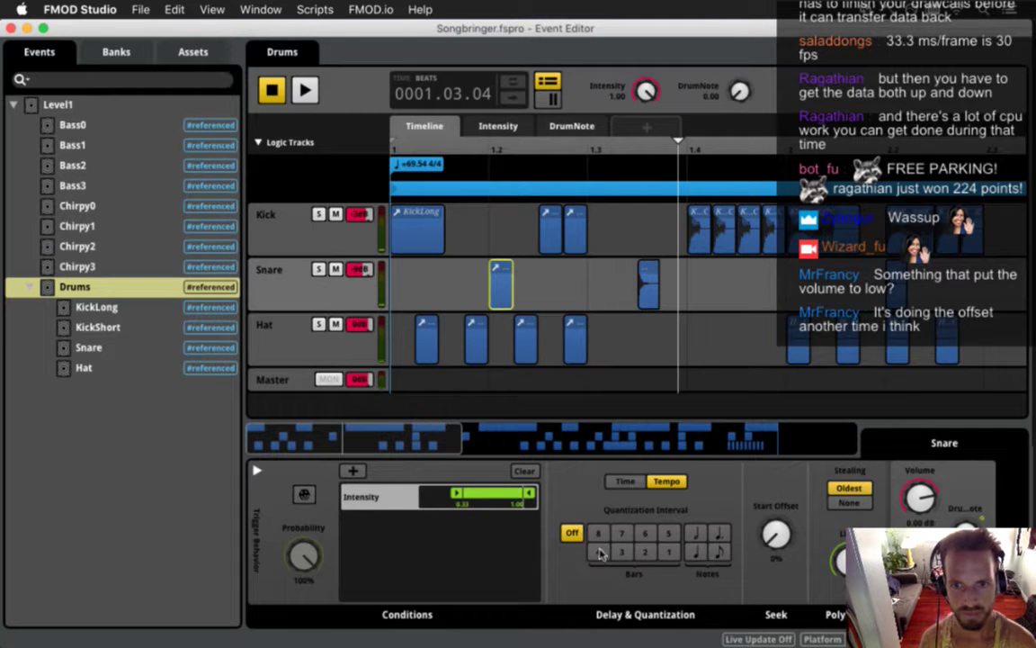
pyautogui.click(625, 481)
pyautogui.click(585, 550)
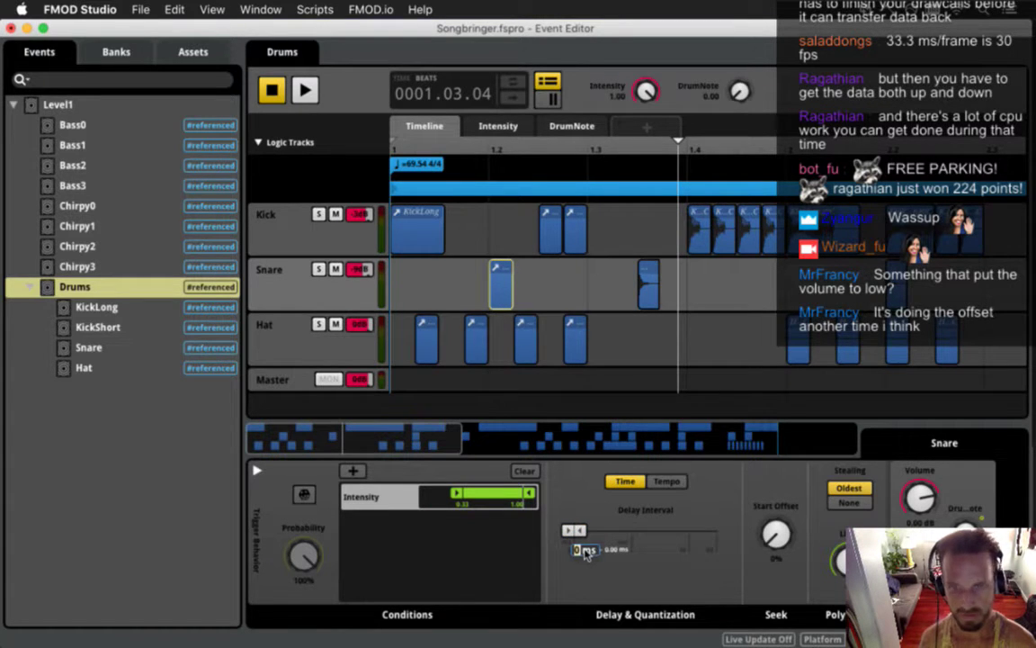
pyautogui.press('Return')
pyautogui.click(617, 549)
pyautogui.write('50')
pyautogui.press('Return')
pyautogui.click(582, 550)
pyautogui.write('4')
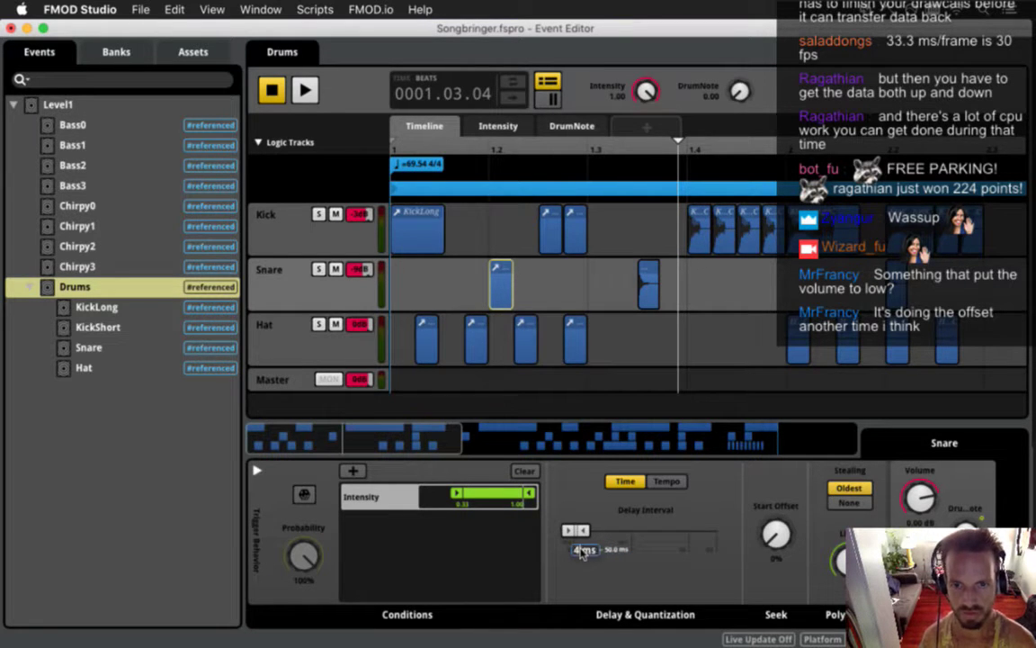
pyautogui.press('Return')
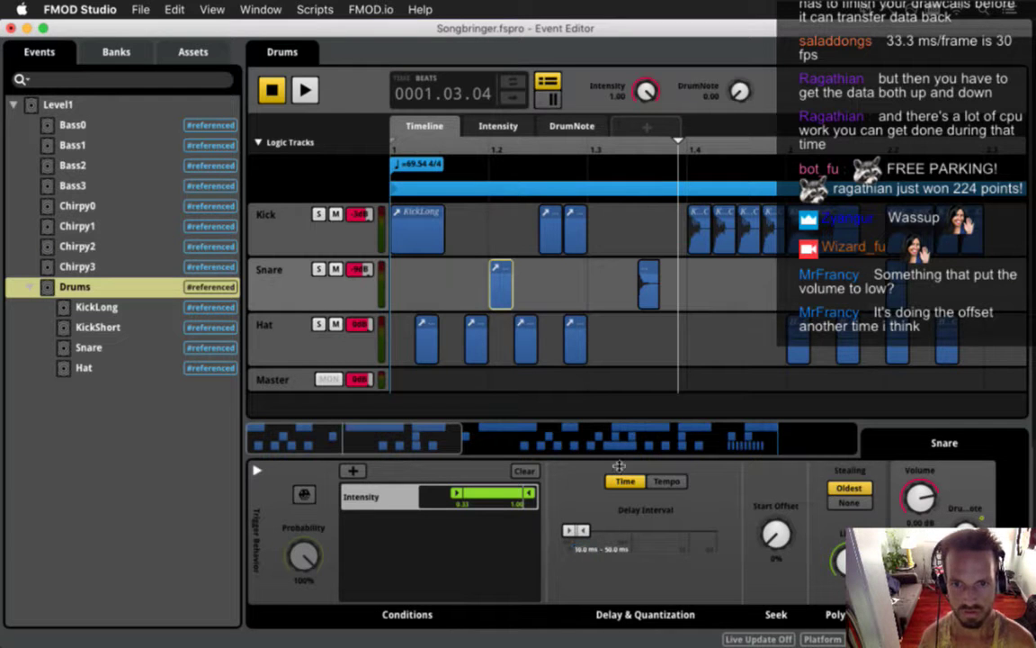
# Step: Give the KickLong instrument on the Kick track a time-based delay interval of 10 to 50 ms
pyautogui.click(405, 225)
pyautogui.doubleClick(619, 550)
pyautogui.write('50')
pyautogui.press('Return')
pyautogui.doubleClick(583, 550)
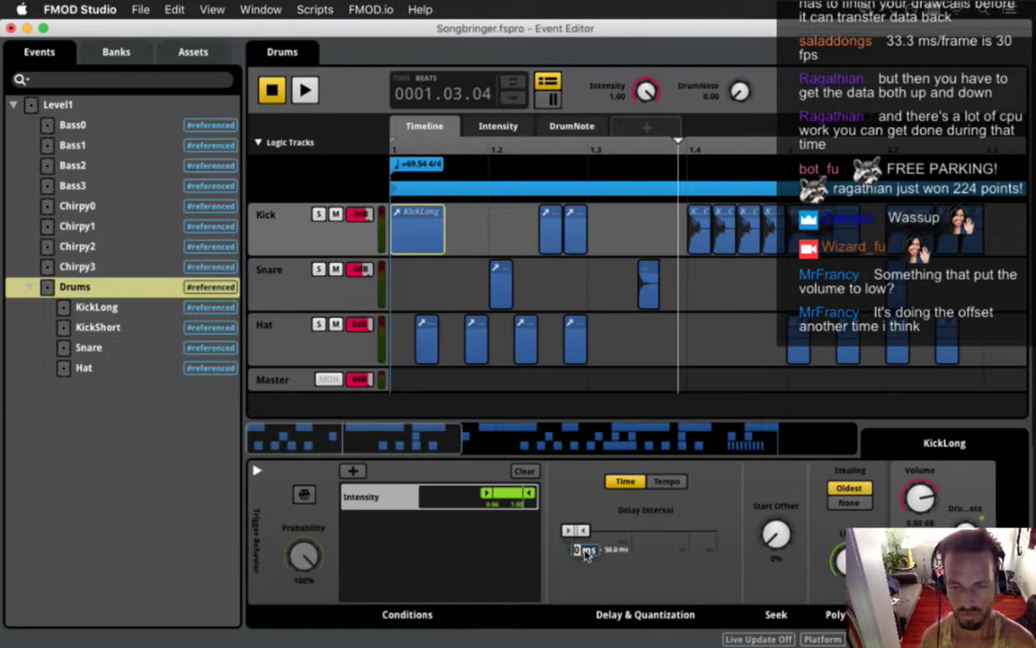
pyautogui.write('10')
pyautogui.press('Return')
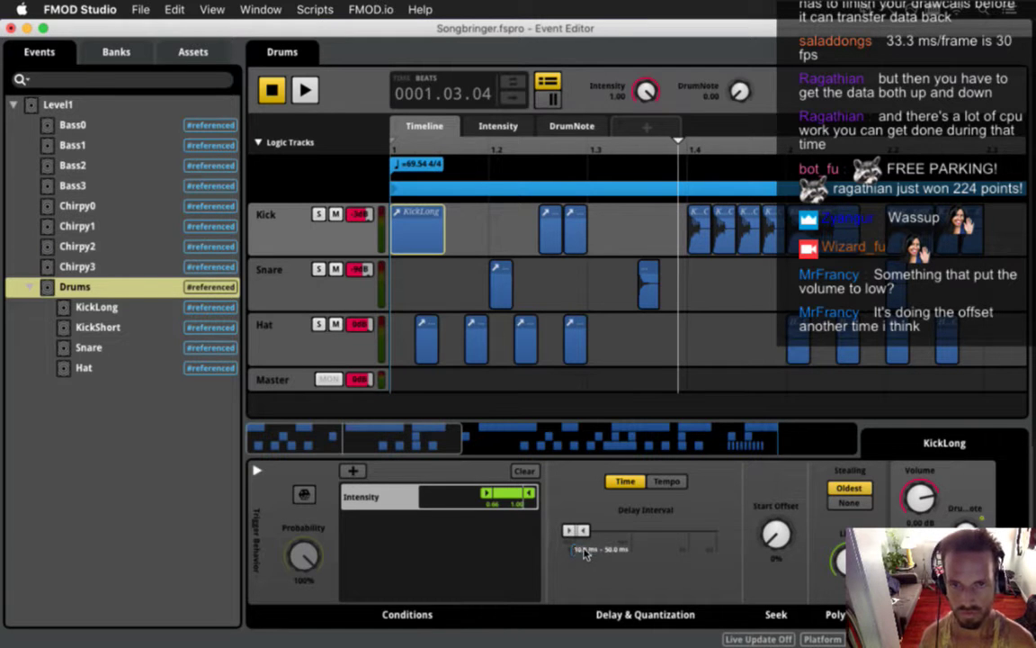
# Step: Give the first KickShort instrument on the Kick track a time-based delay interval of 10 to 50 ms
pyautogui.click(556, 249)
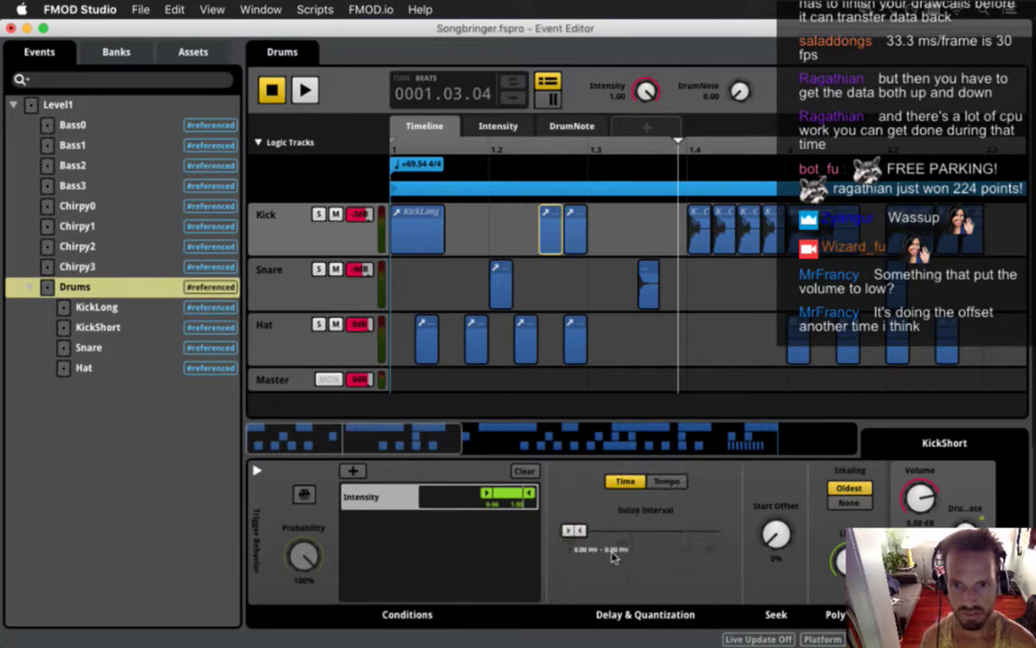
pyautogui.doubleClick(617, 551)
pyautogui.write('50')
pyautogui.press('Return')
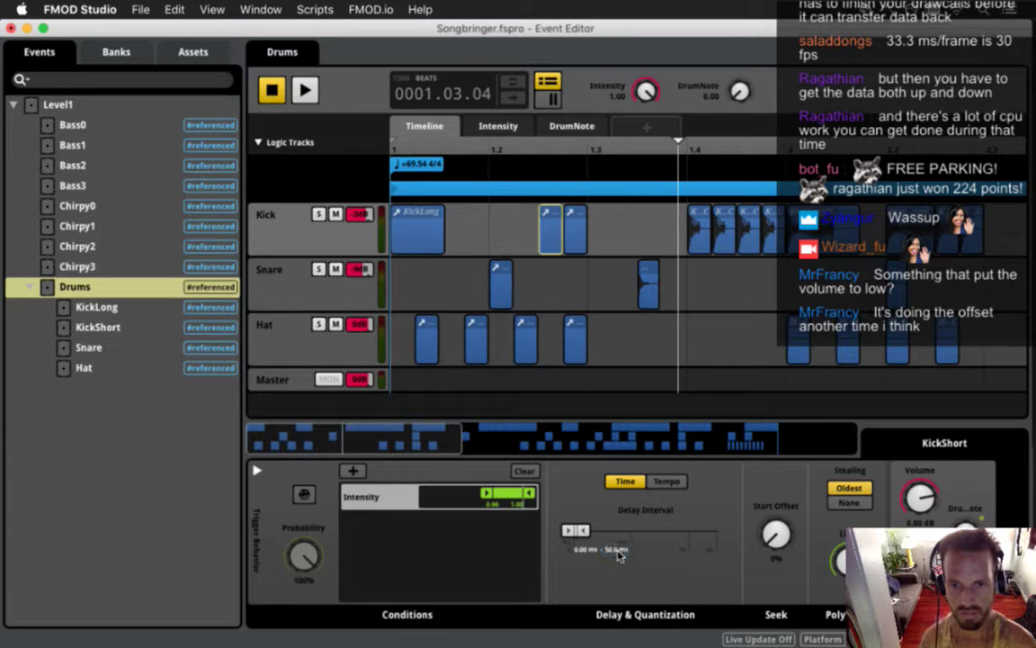
pyautogui.doubleClick(584, 550)
pyautogui.write('10')
pyautogui.press('Return')
# Step: Switch the second KickShort instrument to a time-based delay interval and set its range to 10 to 50 ms
pyautogui.click(574, 238)
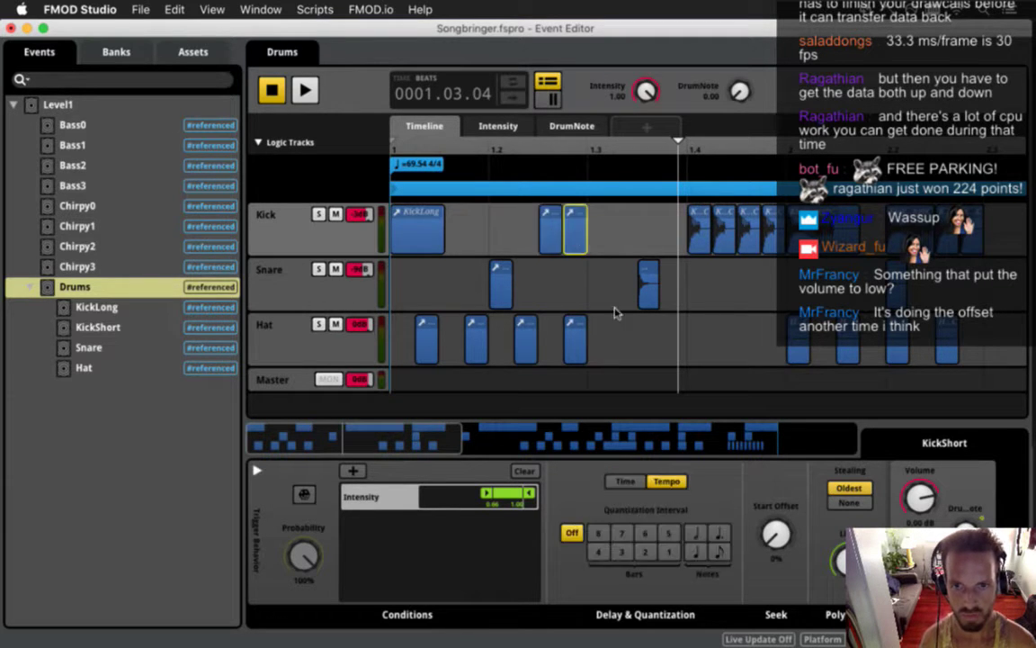
pyautogui.click(627, 483)
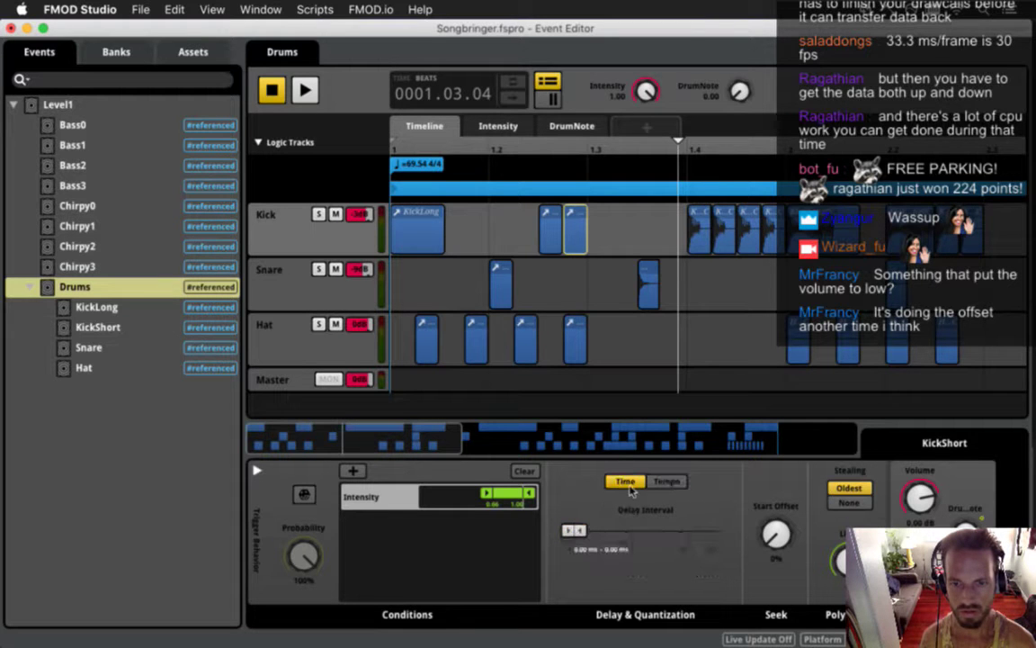
pyautogui.doubleClick(615, 550)
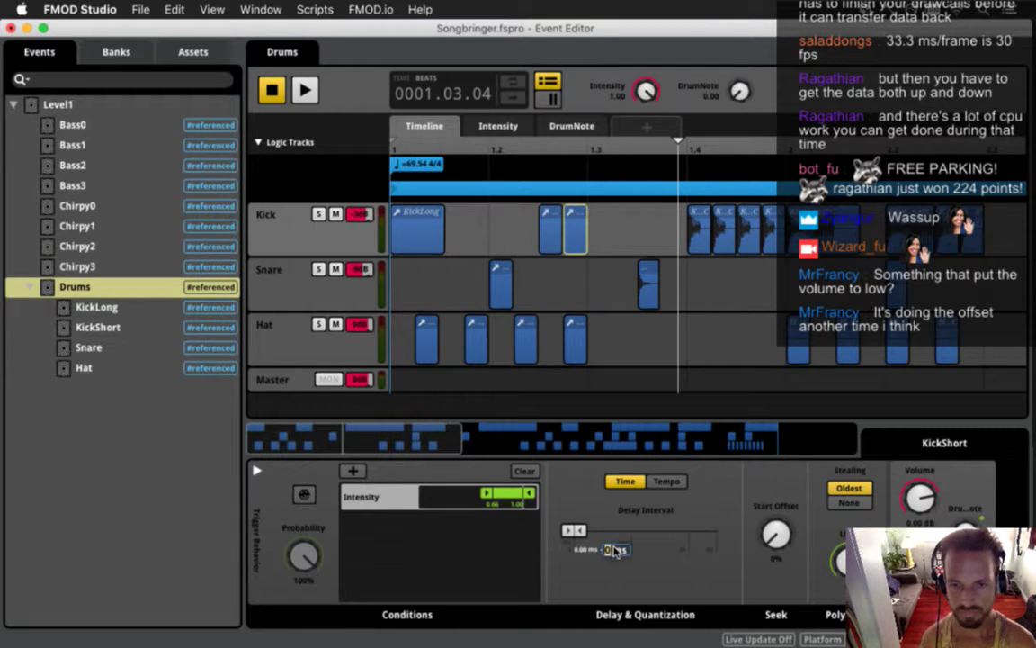
pyautogui.press('Return')
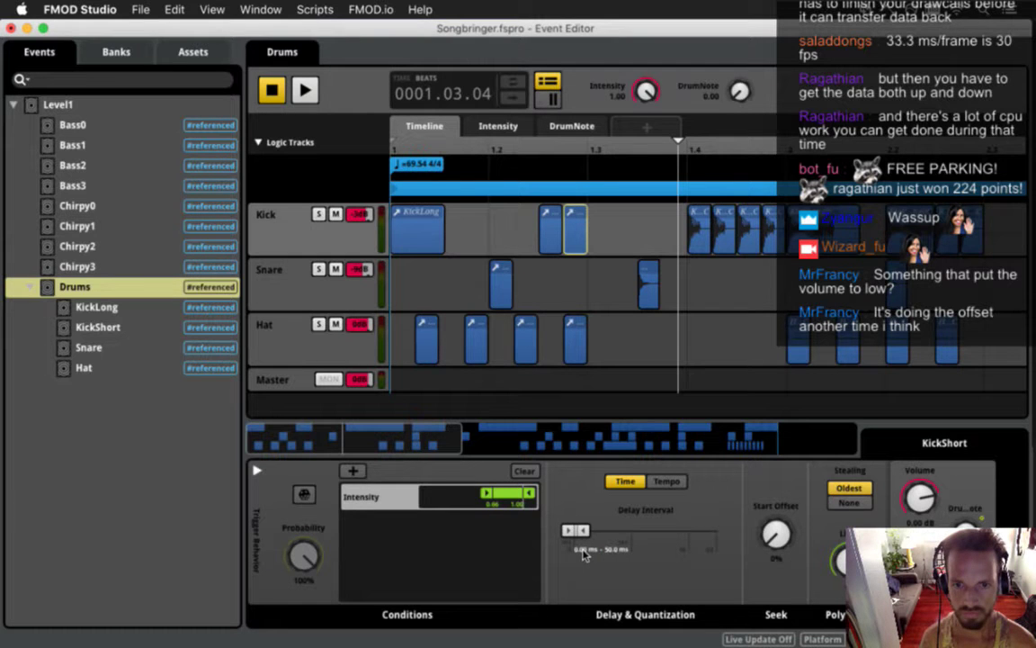
pyautogui.doubleClick(583, 550)
pyautogui.press('Return')
# Step: Save the project and audition the opening of the Drums event several times from the start
pyautogui.press('space')
pyautogui.press('super+s')
pyautogui.press('space')
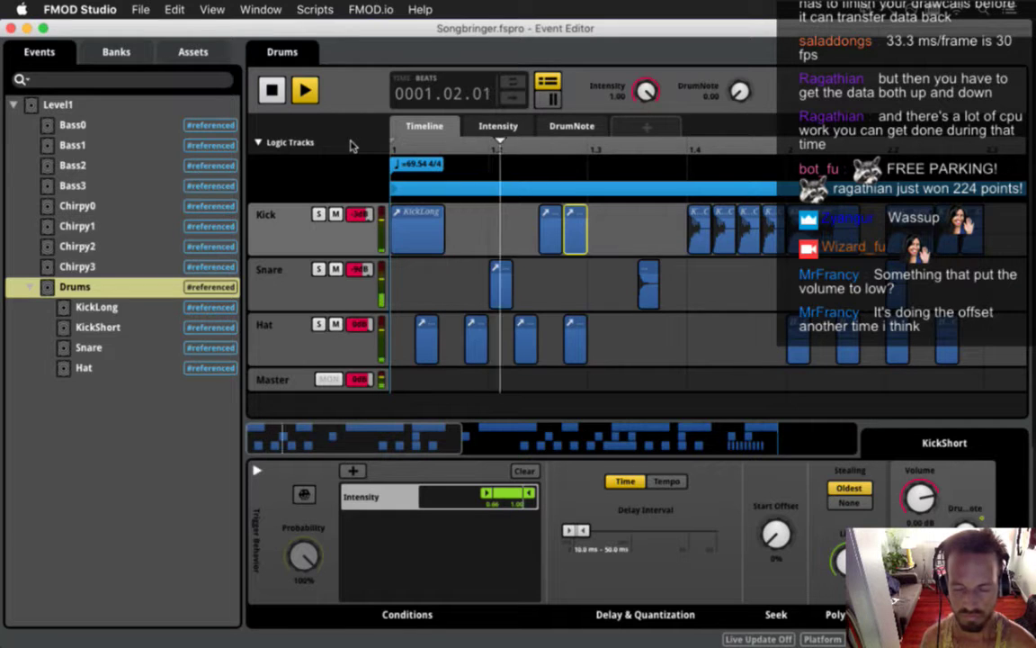
pyautogui.press('space')
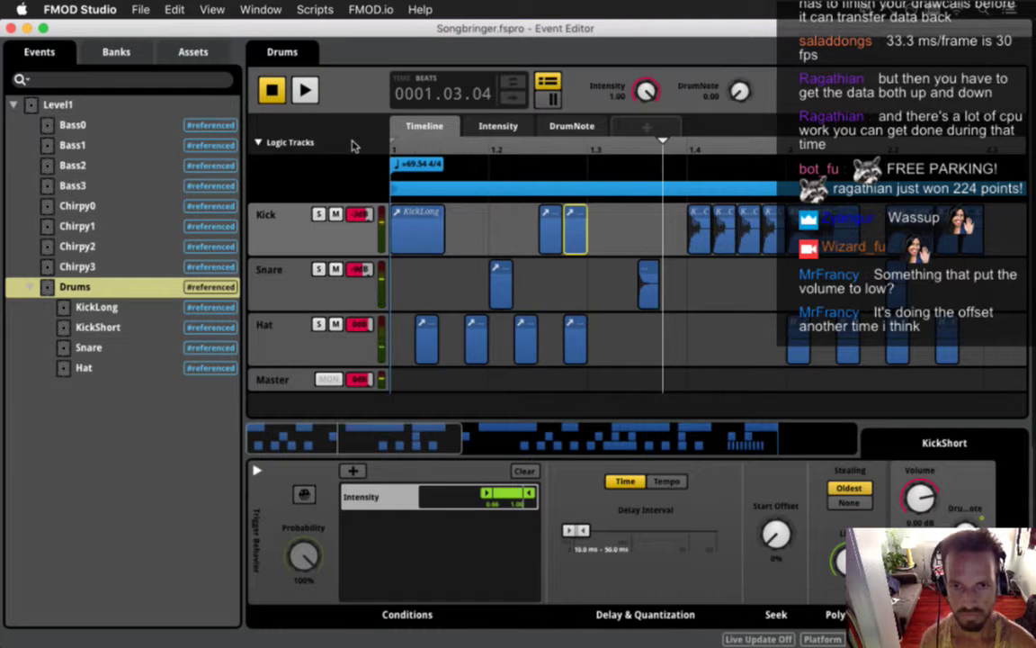
pyautogui.press('space')
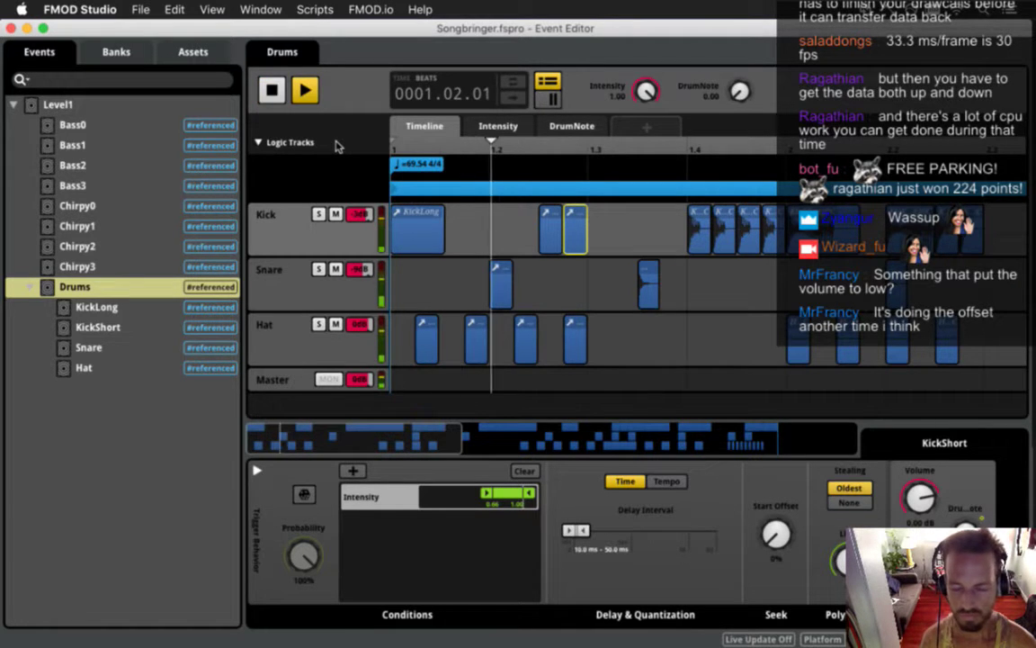
pyautogui.press('space')
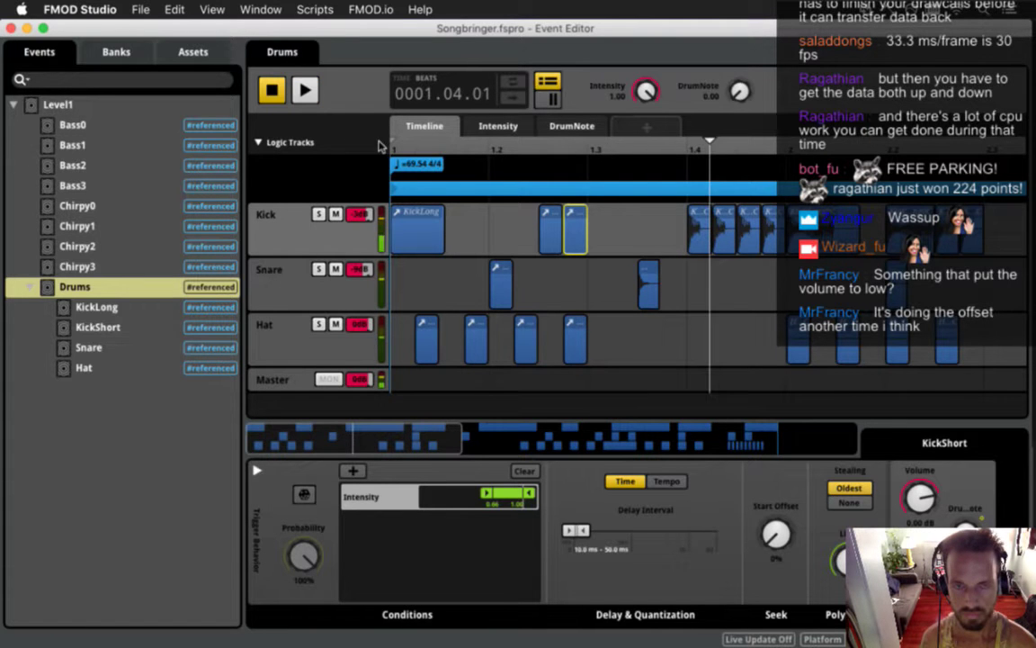
pyautogui.press('space')
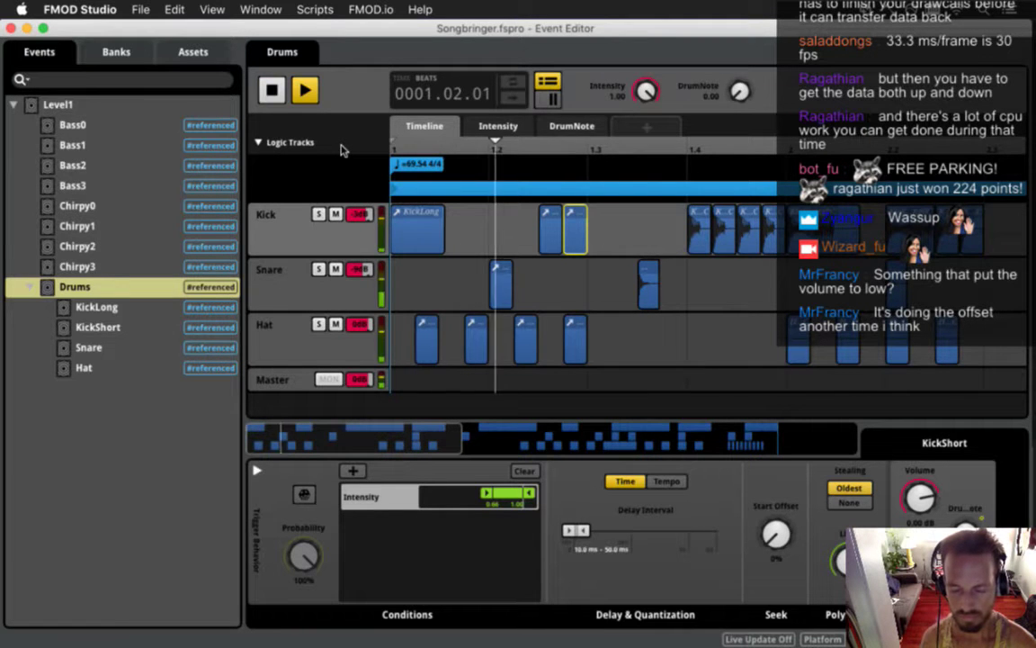
pyautogui.press('space')
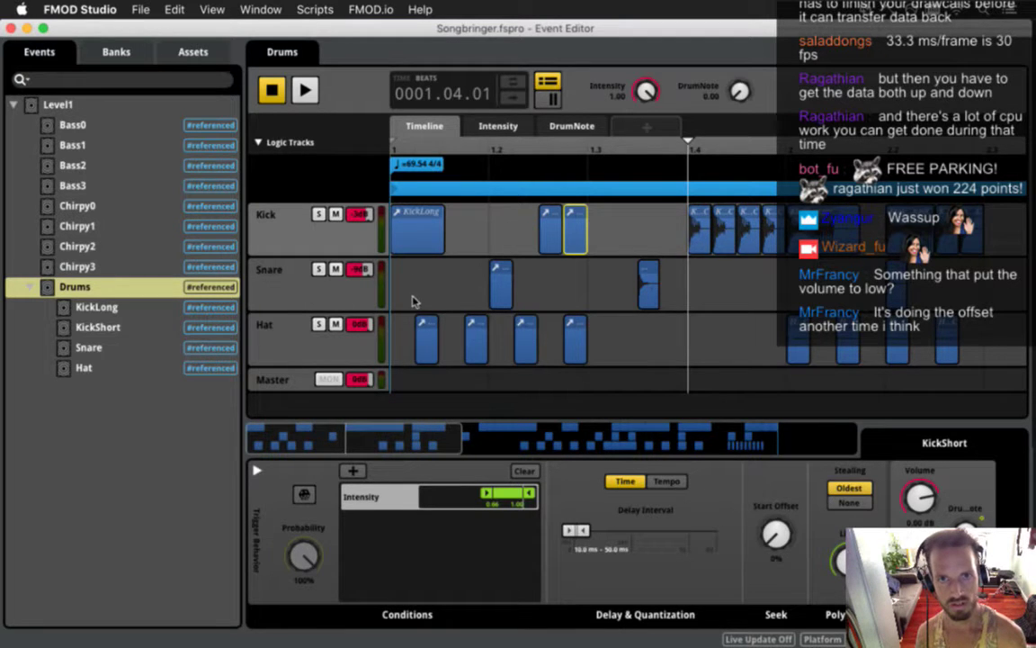
# Step: Build the FMOD project's banks, switch to Xcode and run the Songbringer game
pyautogui.click(132, 8)
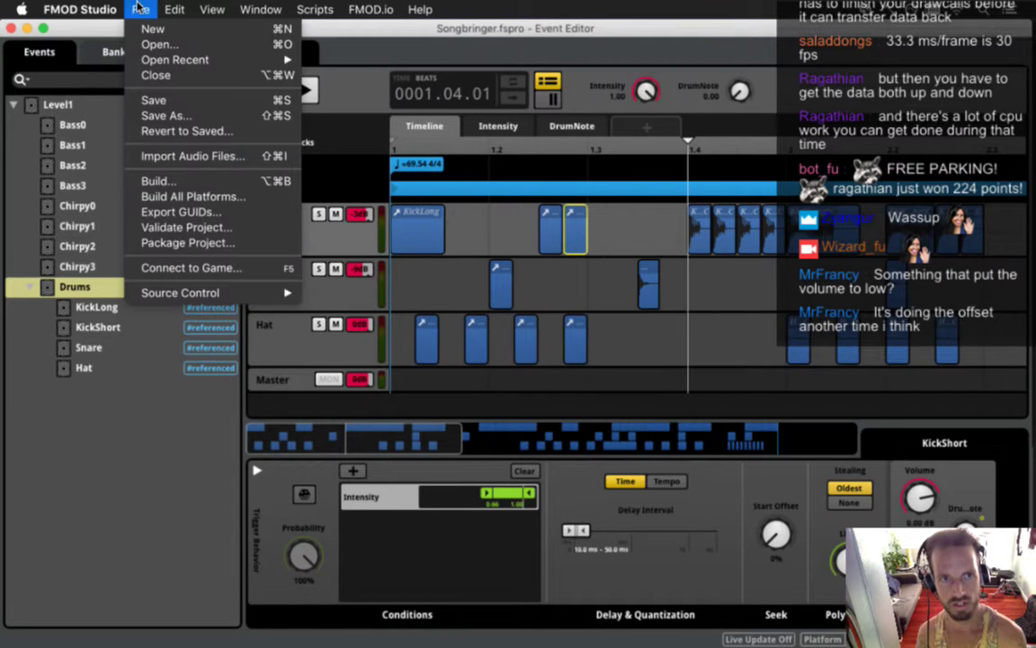
pyautogui.click(175, 181)
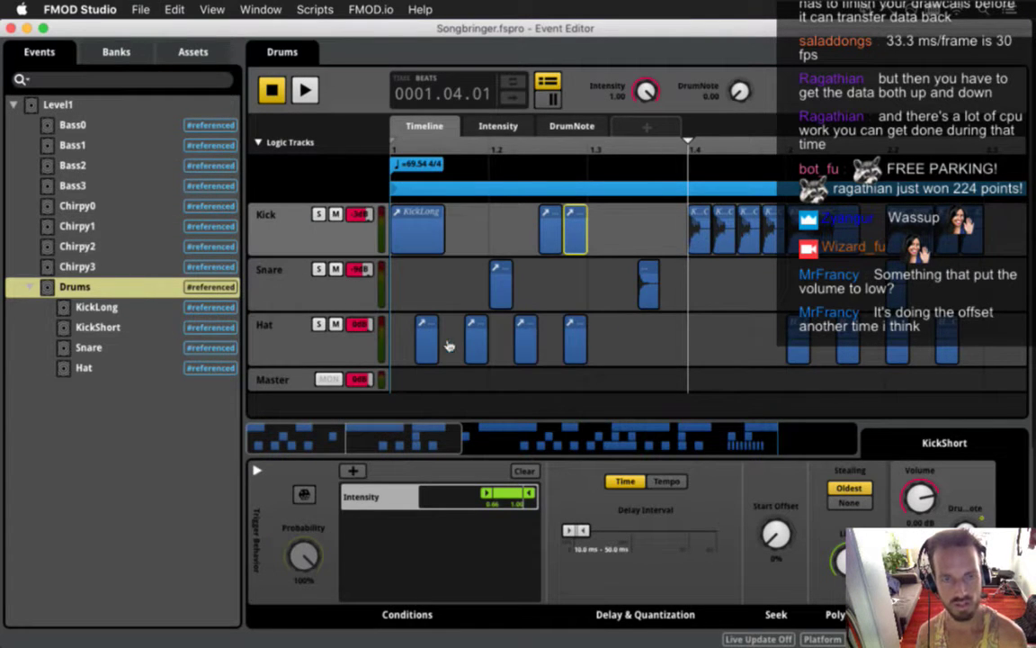
pyautogui.press('super+Tab')
pyautogui.press('super+Tab')
pyautogui.press('super+r')
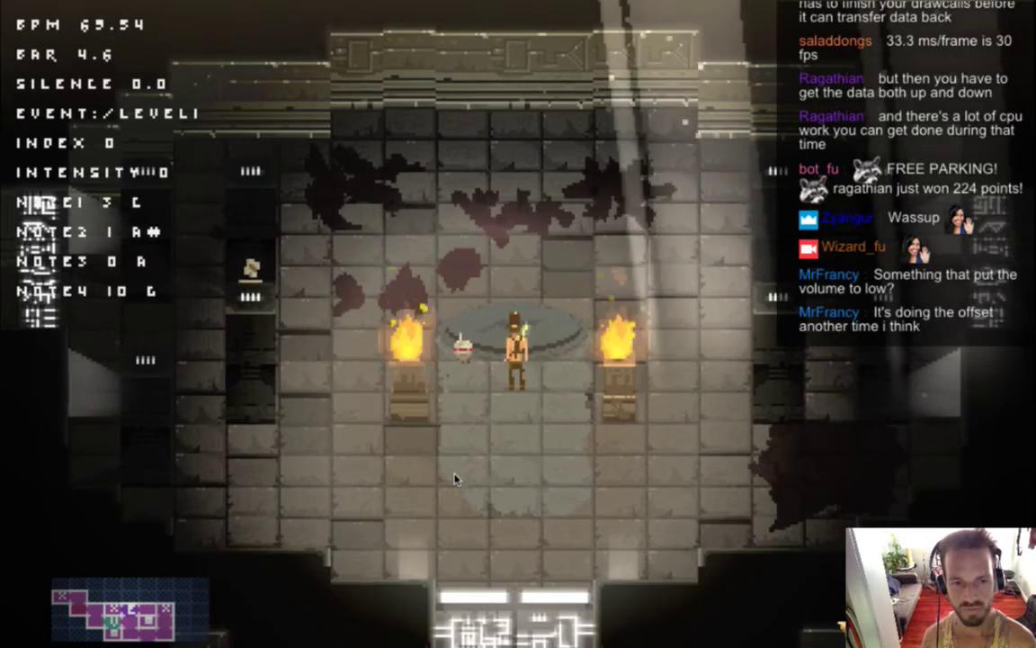
# Step: Walk the character around the room to test the music in the game, and return to FMOD Studio
pyautogui.press('d')
pyautogui.press('s')
pyautogui.press('d')
pyautogui.press('s')
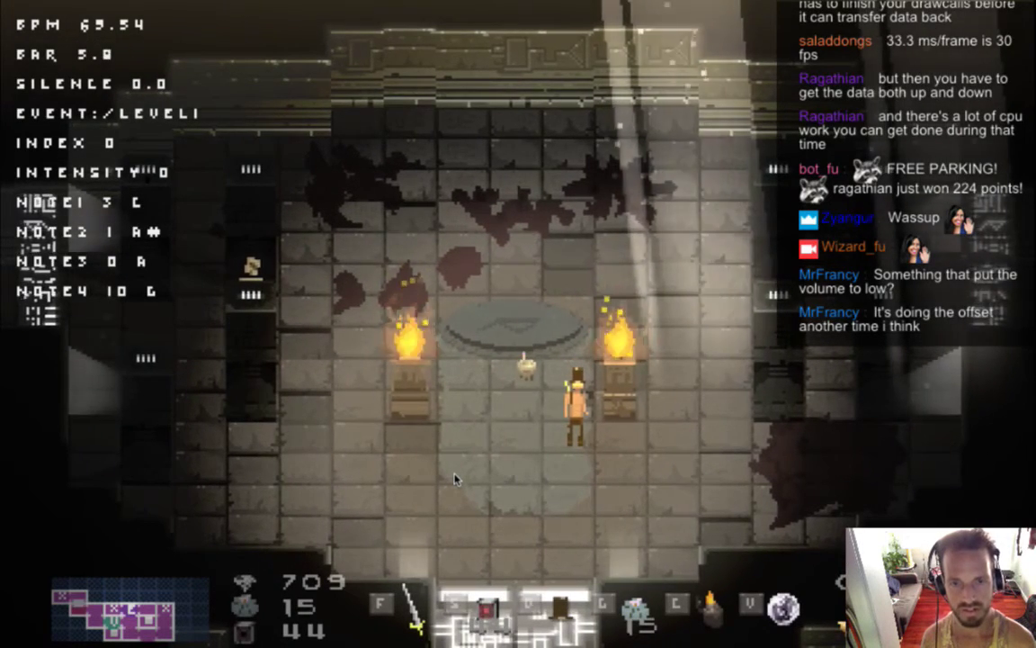
pyautogui.press('super+Tab')
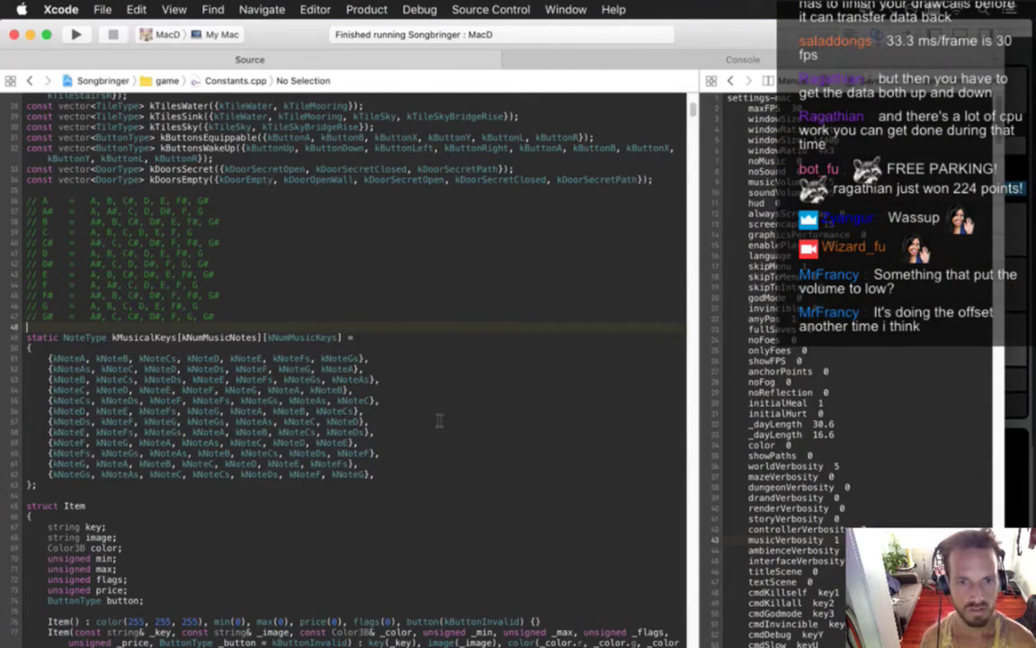
pyautogui.press('super+Tab')
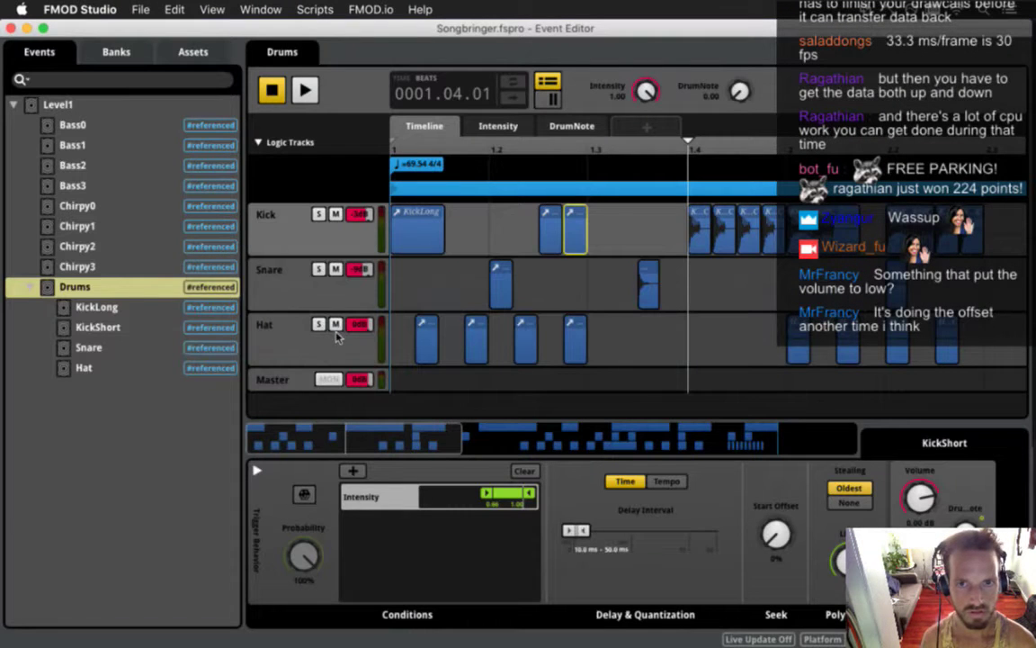
# Step: Match the four hat event instruments' Intensity condition to the raw Hat0C clip, with a minimum of 0.01
pyautogui.click(799, 350)
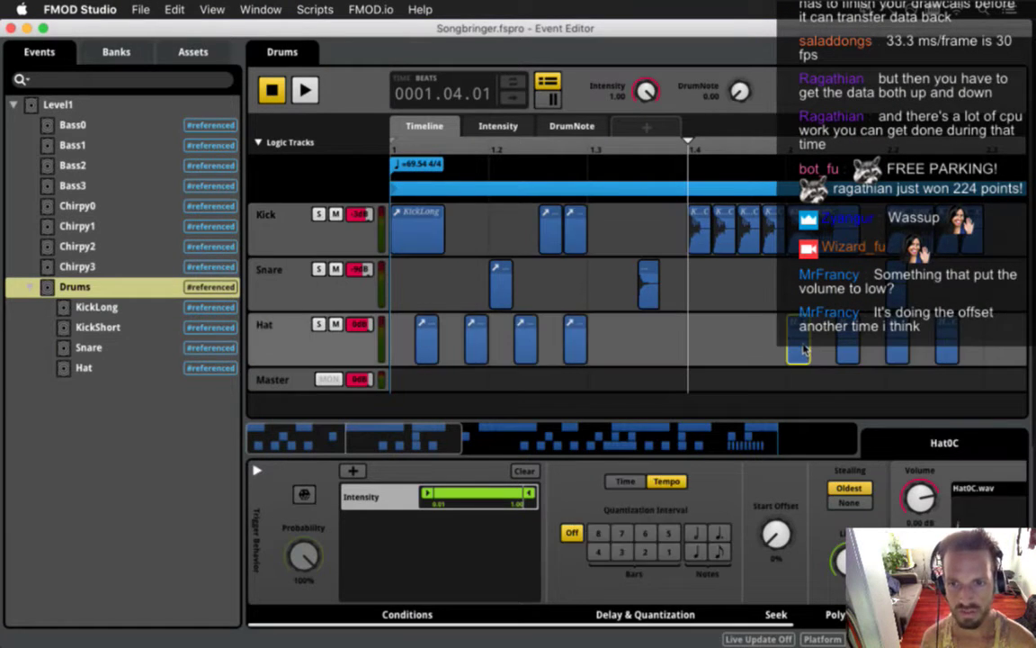
pyautogui.click(419, 342)
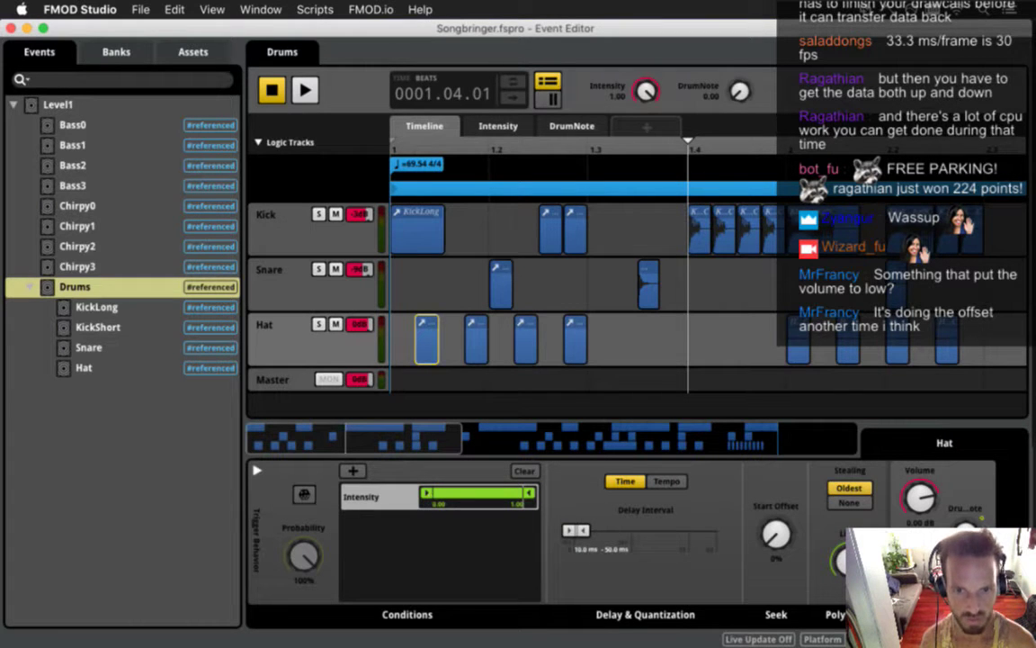
pyautogui.click(474, 351)
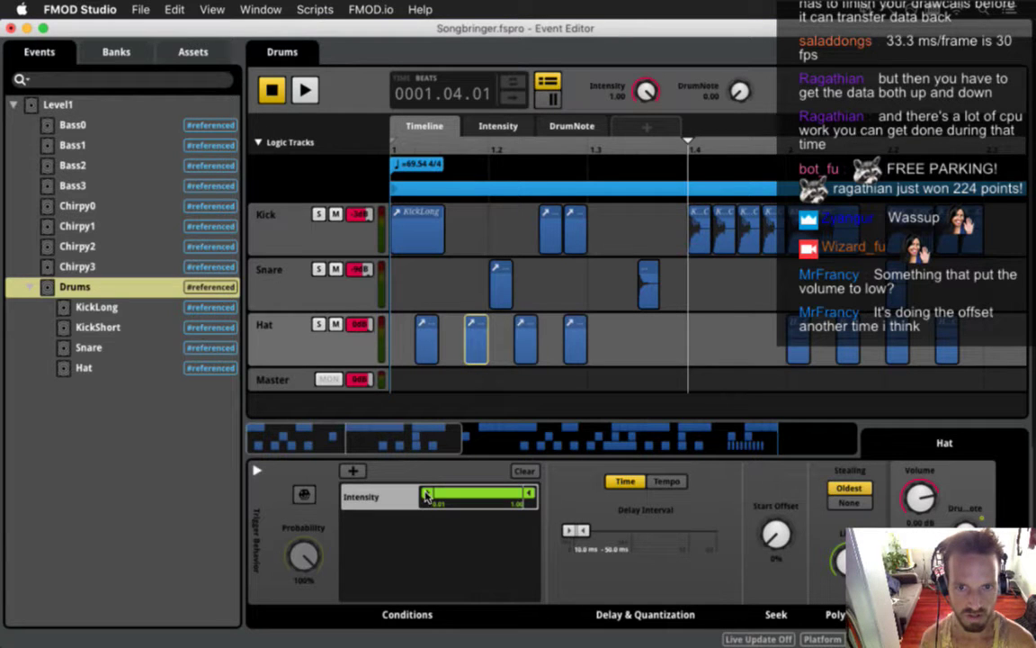
pyautogui.click(527, 355)
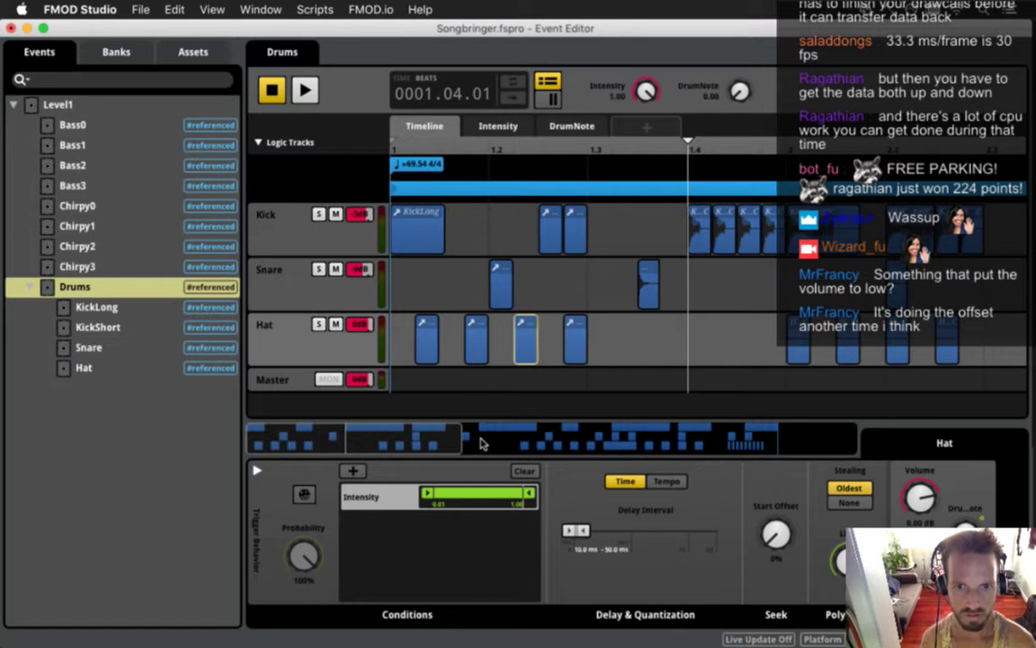
pyautogui.click(570, 354)
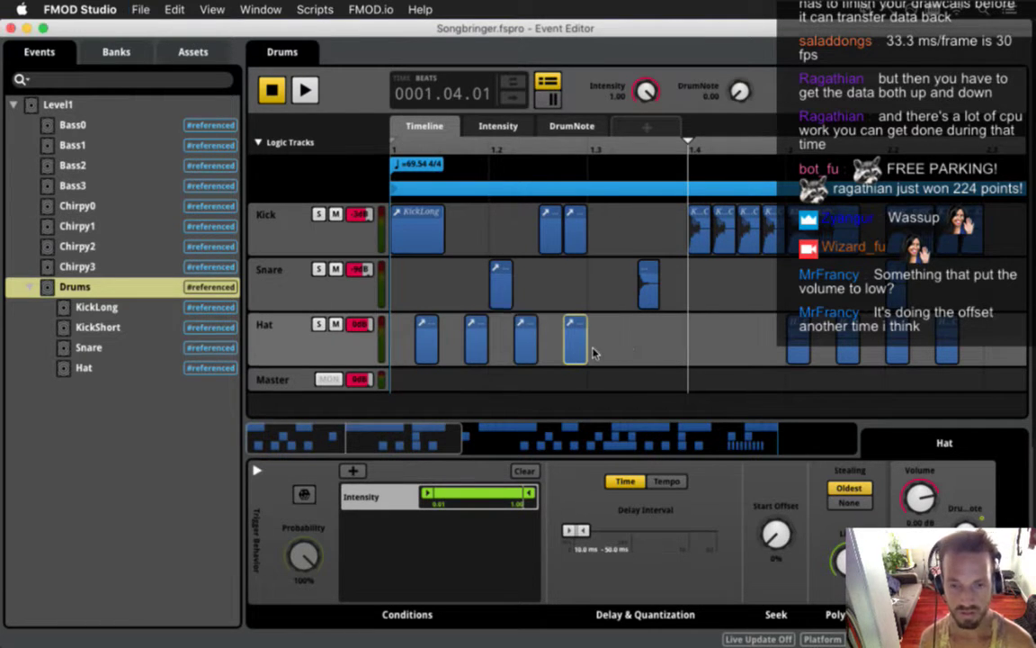
# Step: Build the project's banks again, switch to Xcode and run the Songbringer game
pyautogui.click(634, 343)
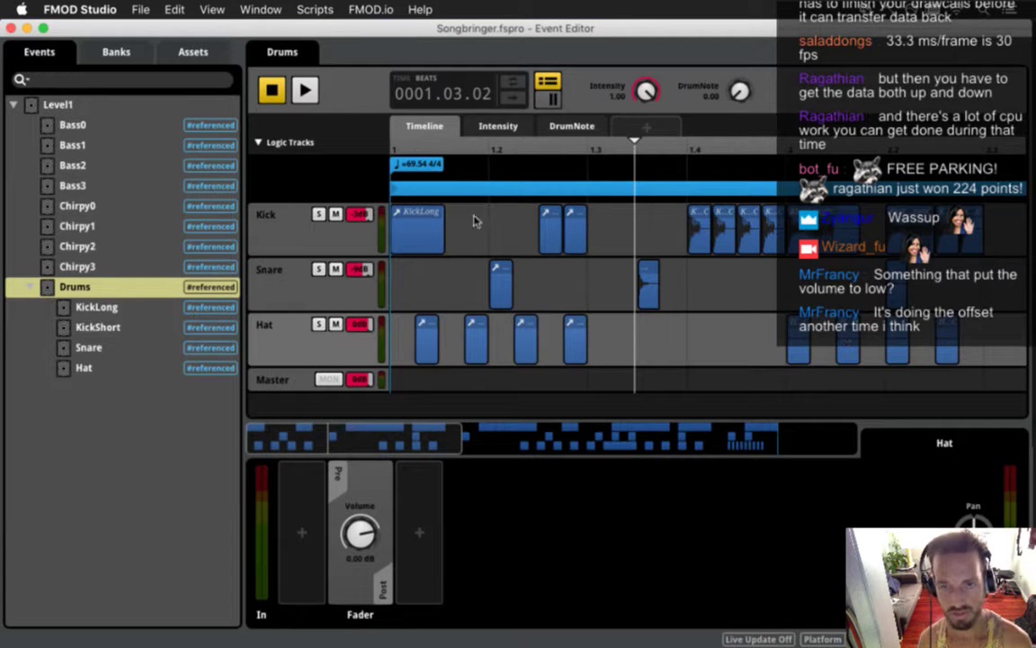
pyautogui.click(139, 8)
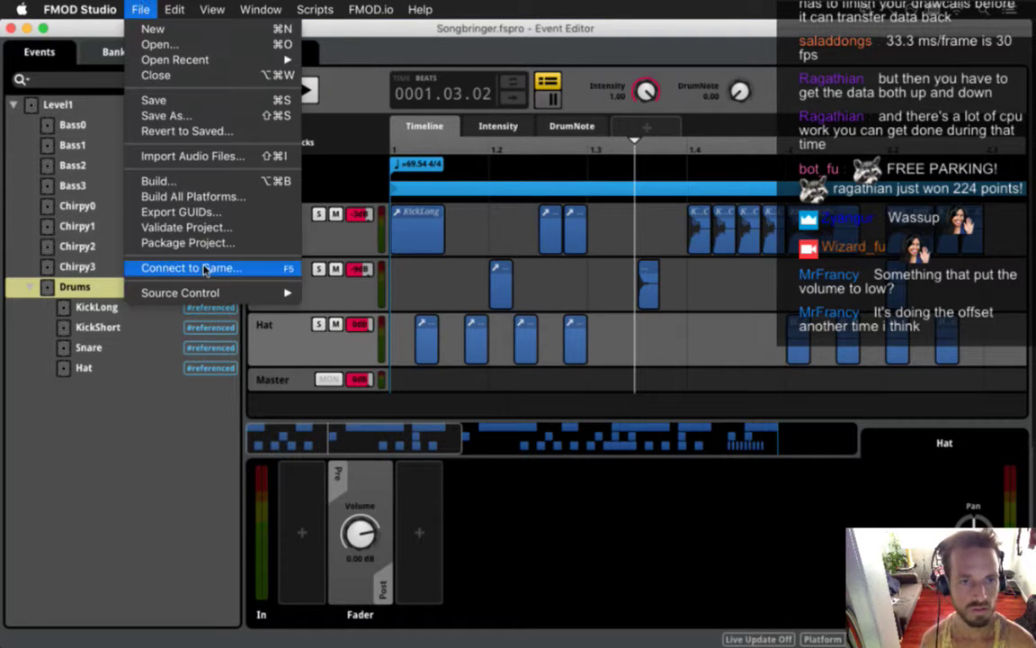
pyautogui.click(207, 180)
pyautogui.press('super+Tab')
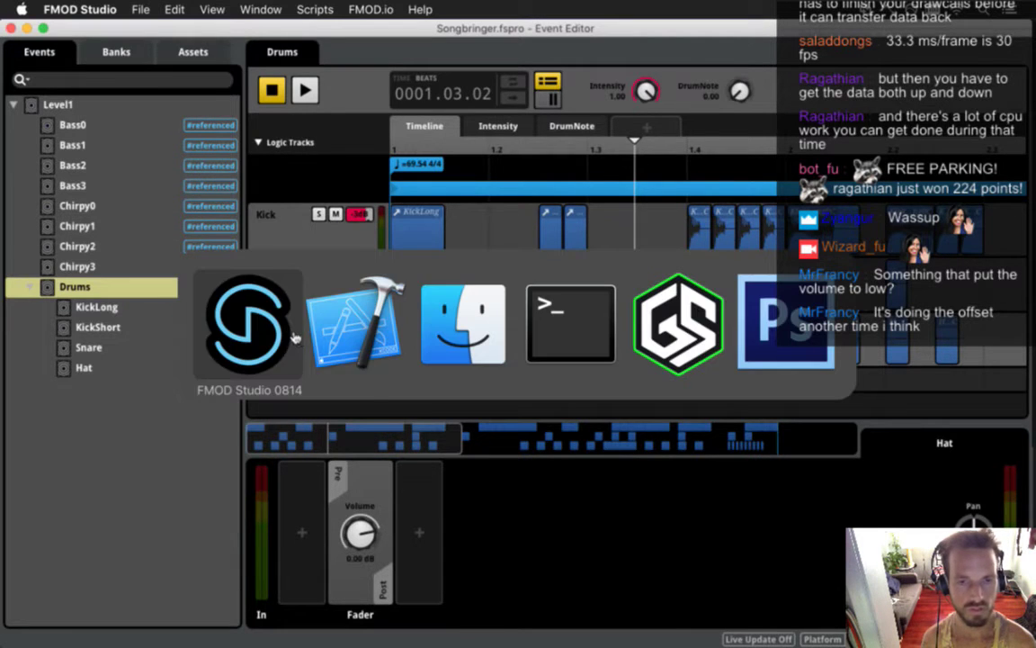
pyautogui.press('super+r')
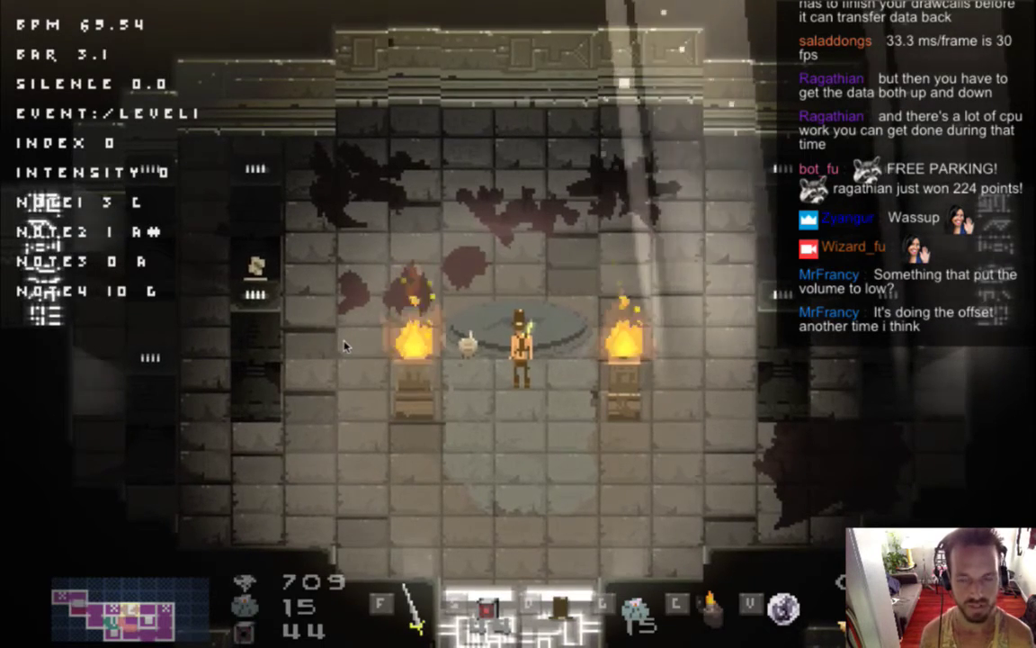
# Step: Walk the character east out of the starting room into the enemy room to raise the music intensity
pyautogui.press('Right')
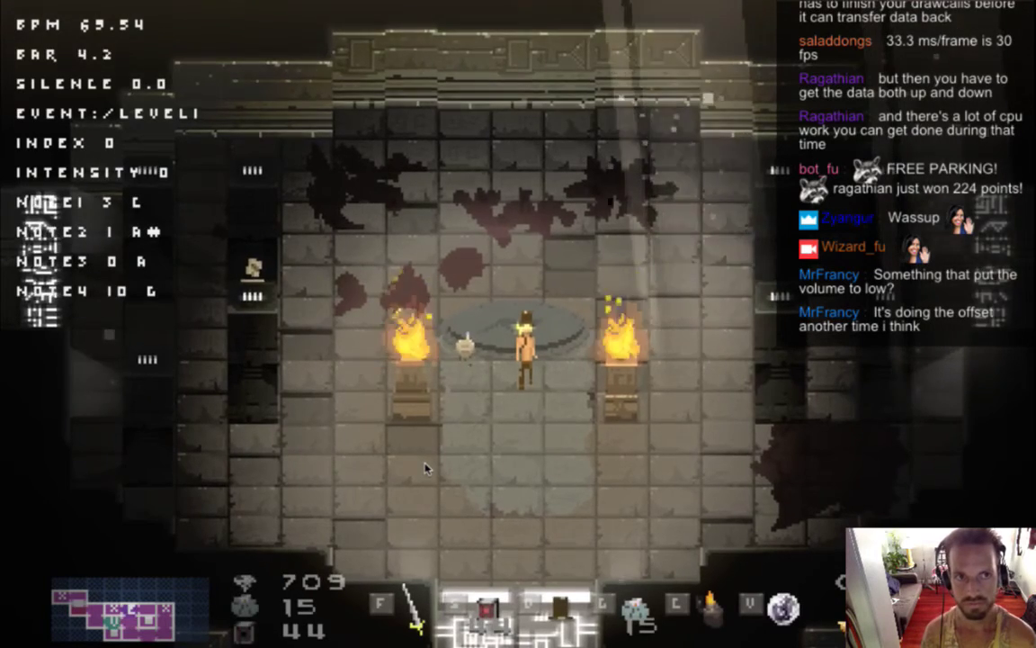
pyautogui.press('Right')
pyautogui.press('Right')
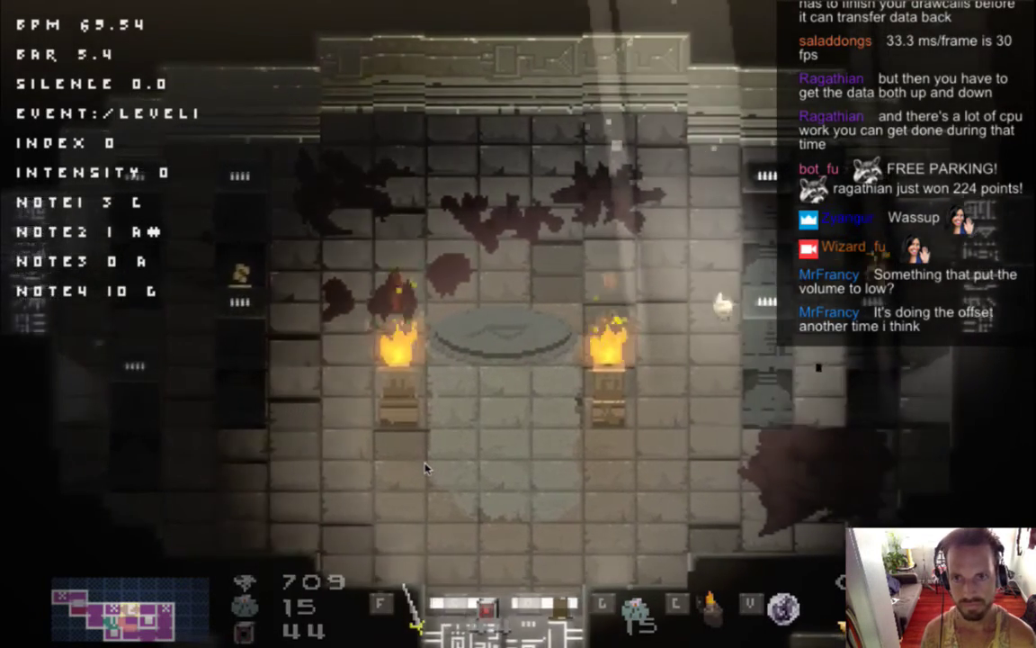
pyautogui.press('Right')
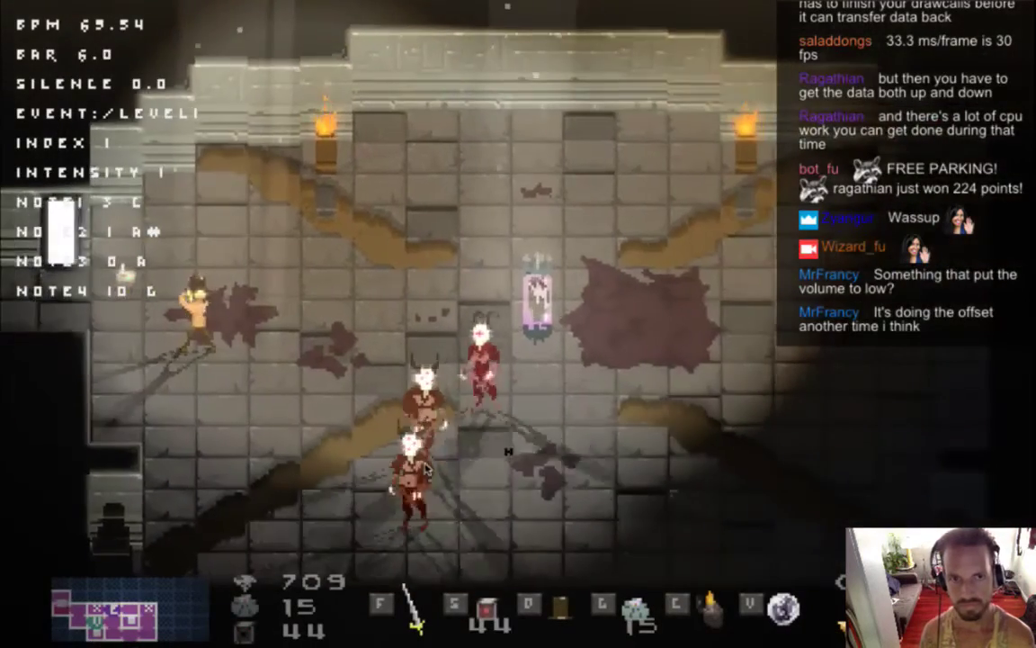
# Step: Fight the horned enemies around the room with the sword and thrown hat to test how the drums follow the intensity
pyautogui.press('Right')
pyautogui.press('Up')
pyautogui.press('f')
pyautogui.press('Down')
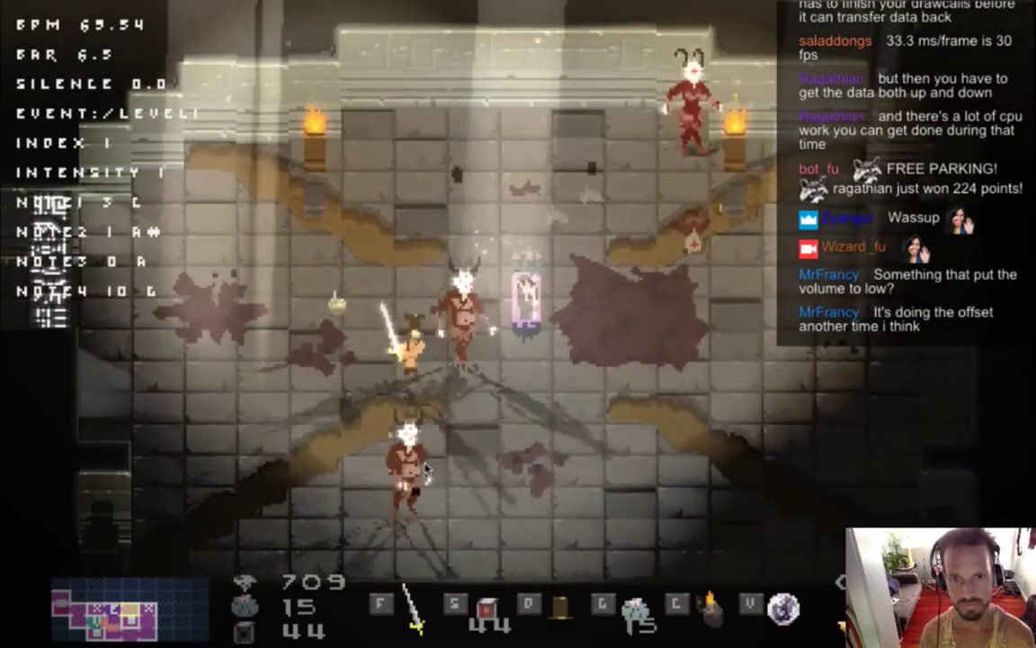
pyautogui.press('f')
pyautogui.press('Right')
pyautogui.press('f')
pyautogui.press('Right')
pyautogui.press('f')
pyautogui.press('f')
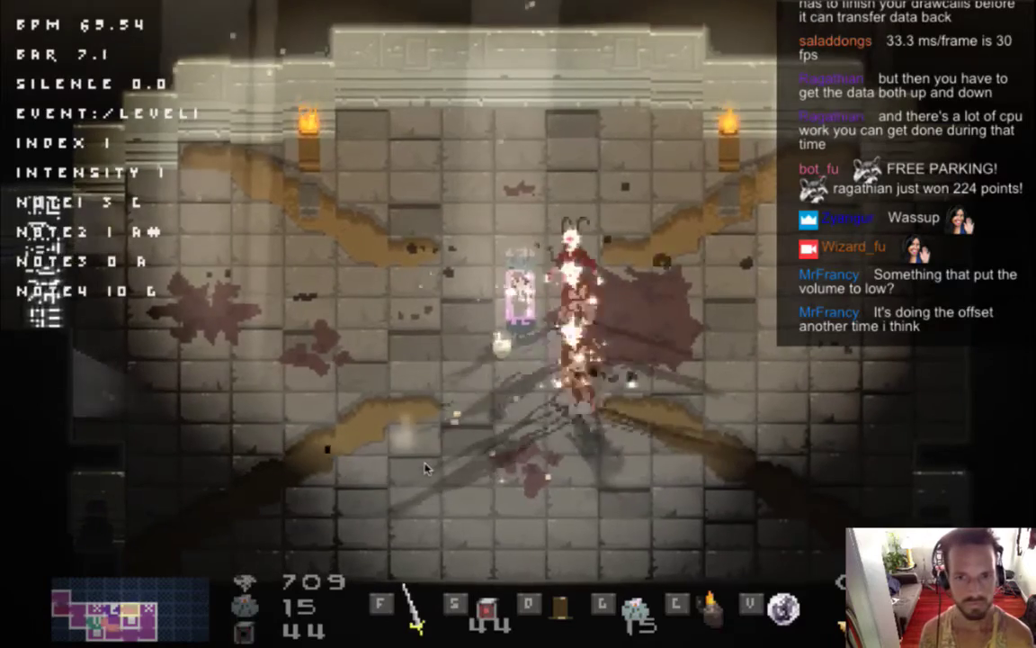
pyautogui.press('f')
pyautogui.press('Down')
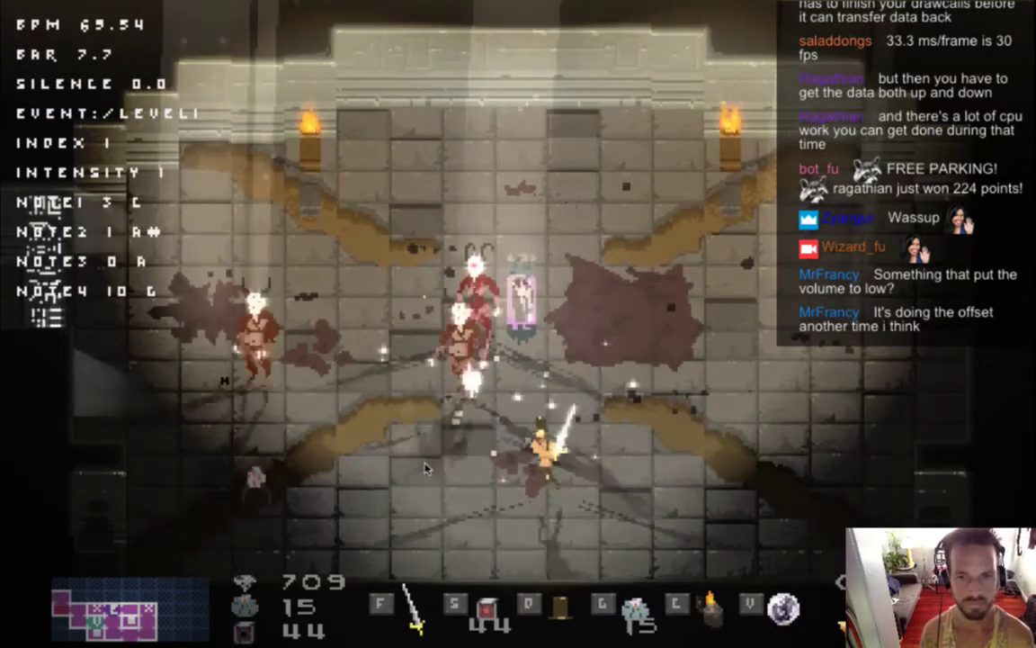
pyautogui.press('Right')
pyautogui.press('Down')
pyautogui.press('Right')
pyautogui.press('a')
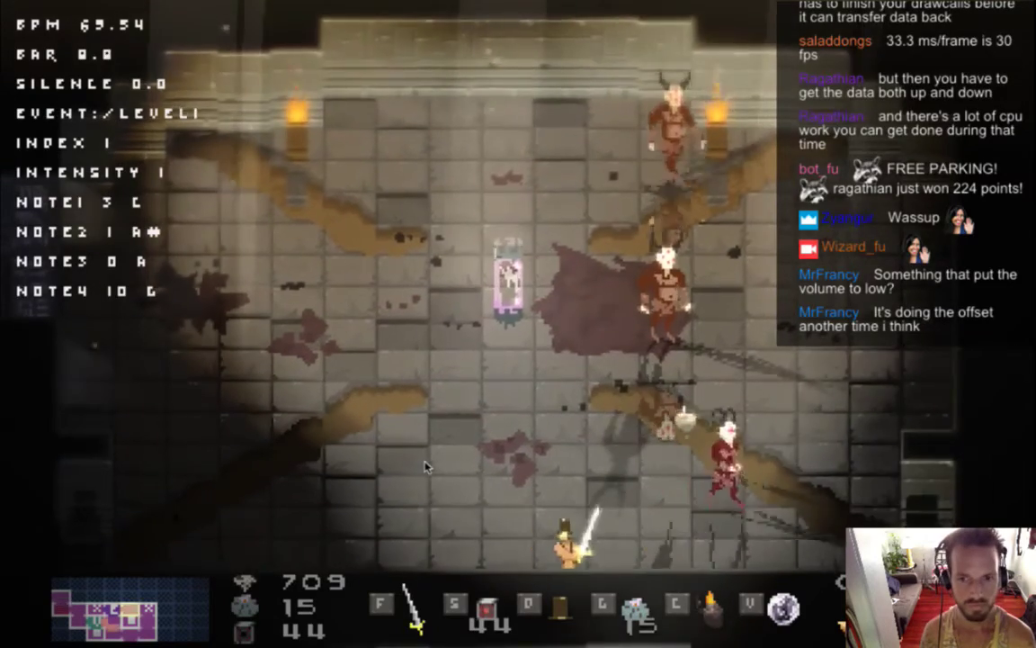
pyautogui.press('Left')
pyautogui.press('Up')
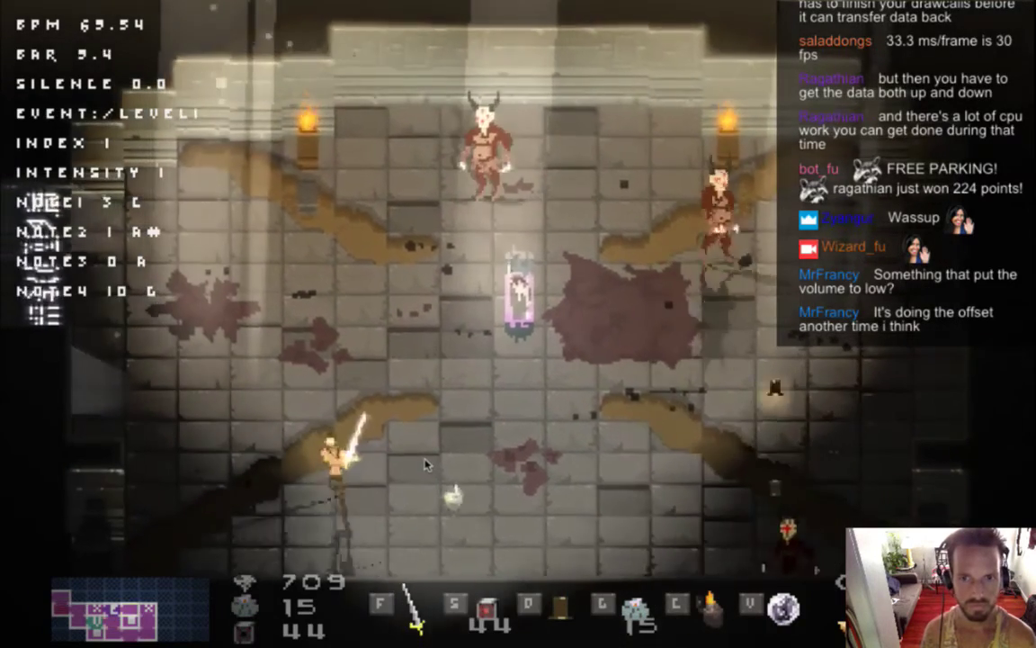
pyautogui.press('Right')
pyautogui.press('Right')
pyautogui.press('Up')
pyautogui.press('Left')
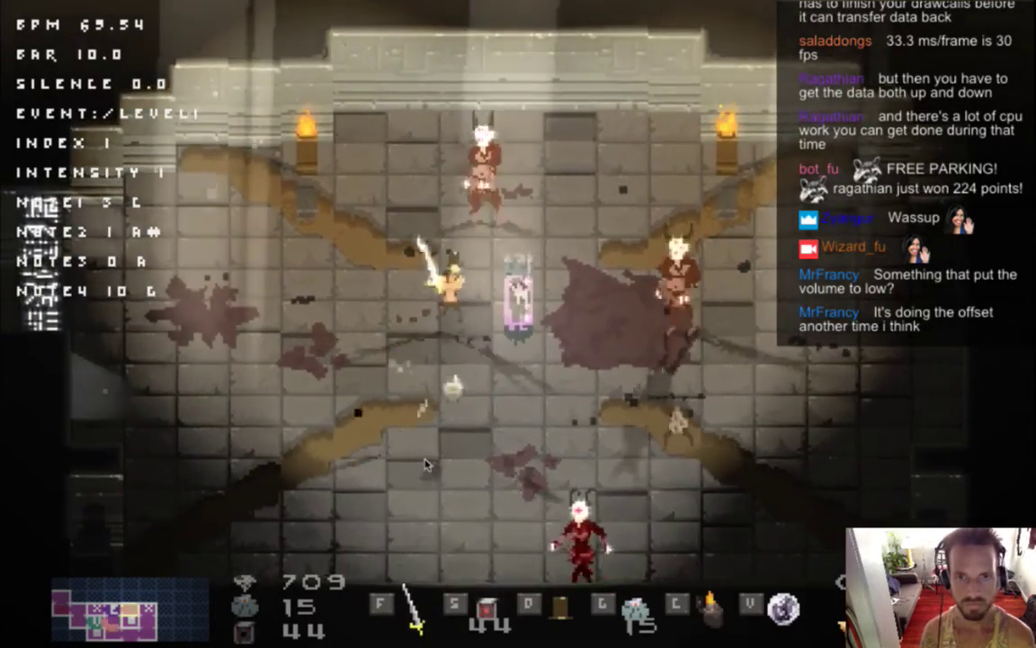
pyautogui.press('Right')
pyautogui.press('f')
pyautogui.press('Down')
pyautogui.press('Left')
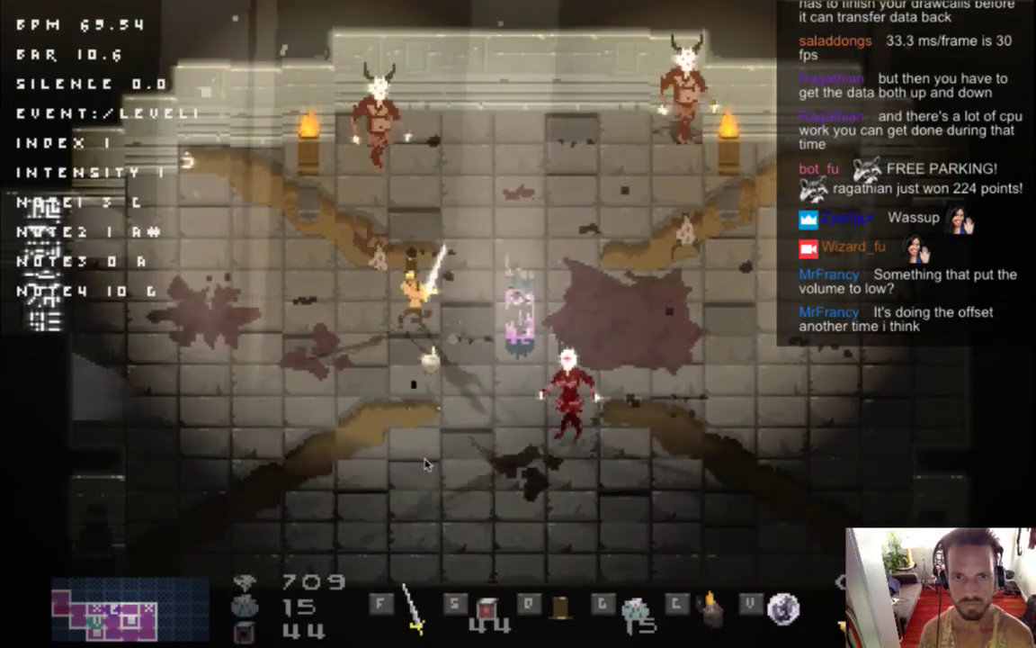
pyautogui.press('a')
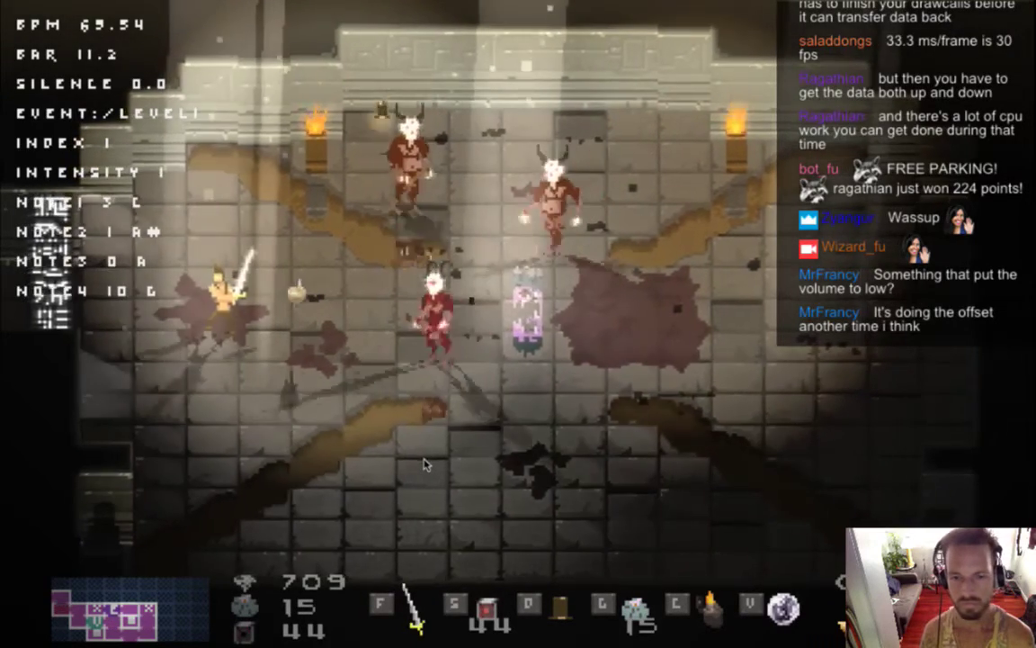
pyautogui.press('Down')
pyautogui.press('Right')
pyautogui.press('f')
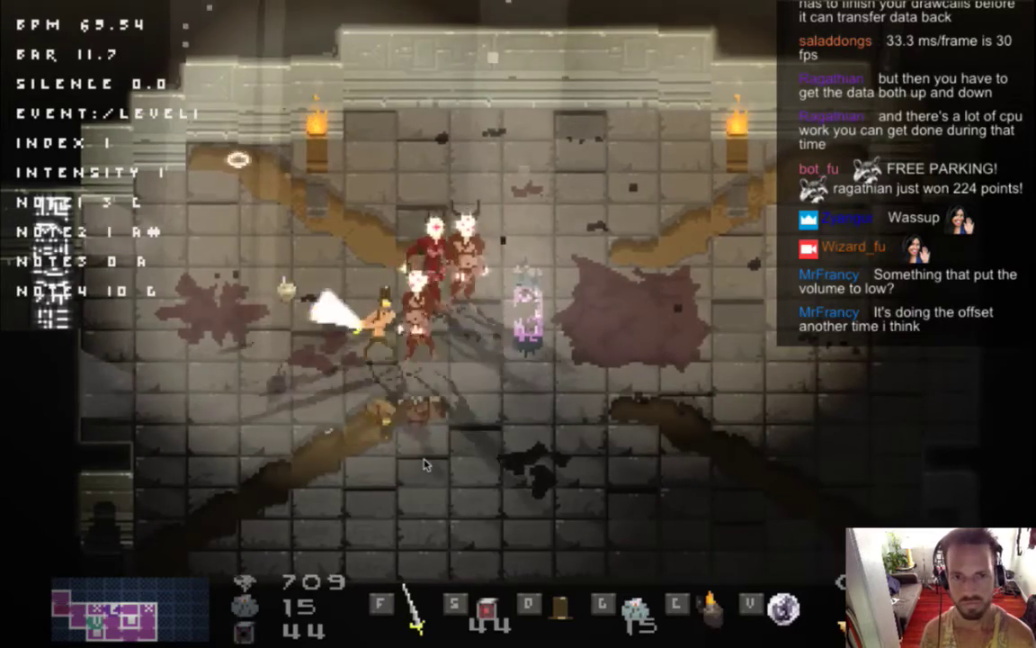
pyautogui.press('Left')
pyautogui.press('a')
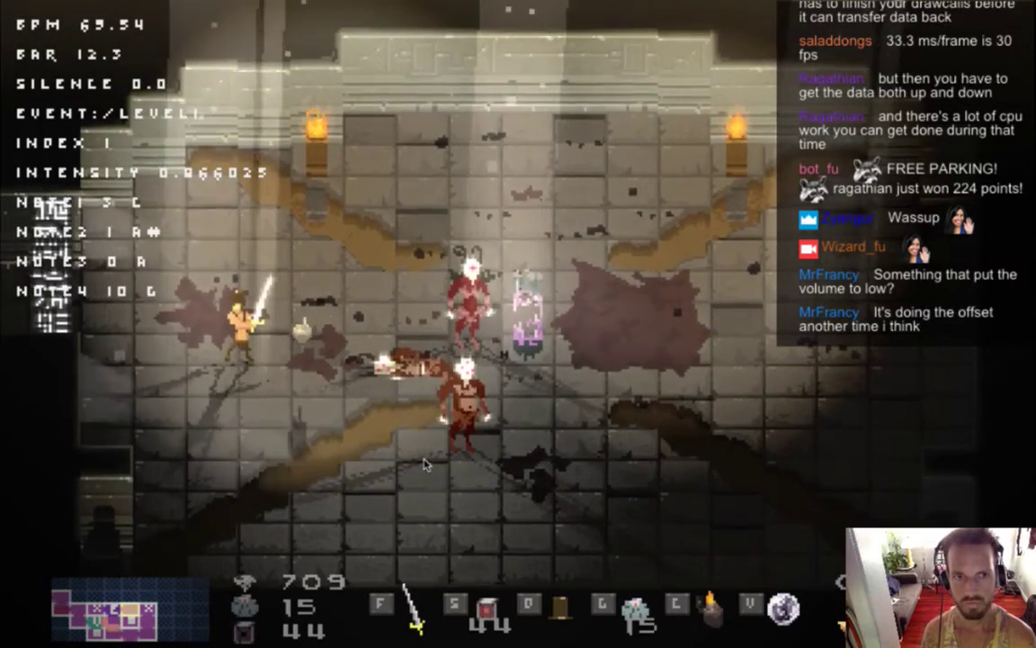
pyautogui.press('Right')
pyautogui.press('f')
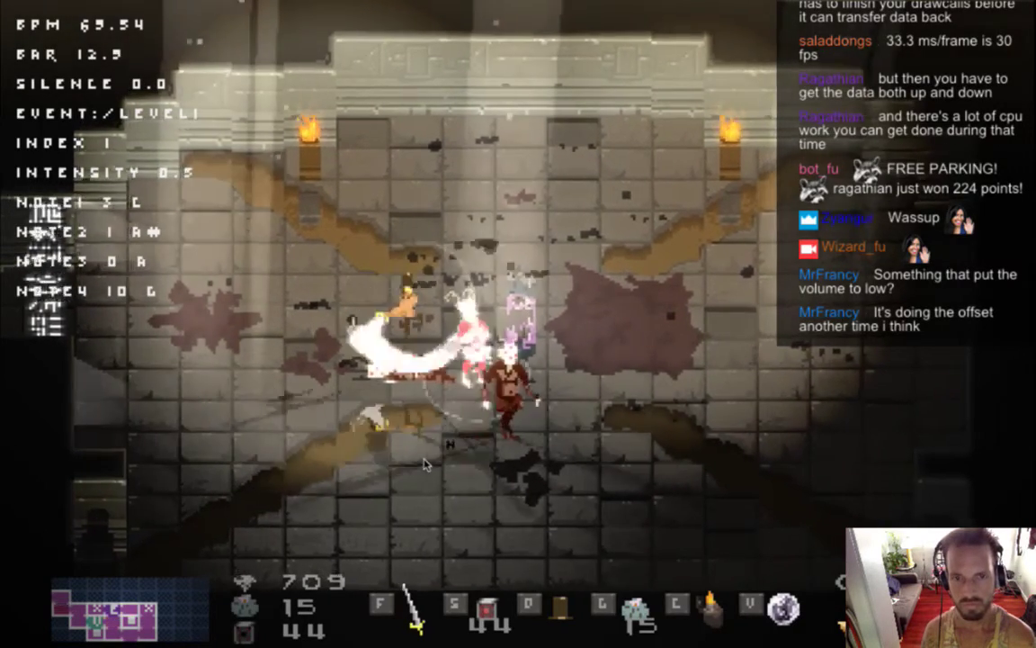
pyautogui.press('Down')
pyautogui.press('d')
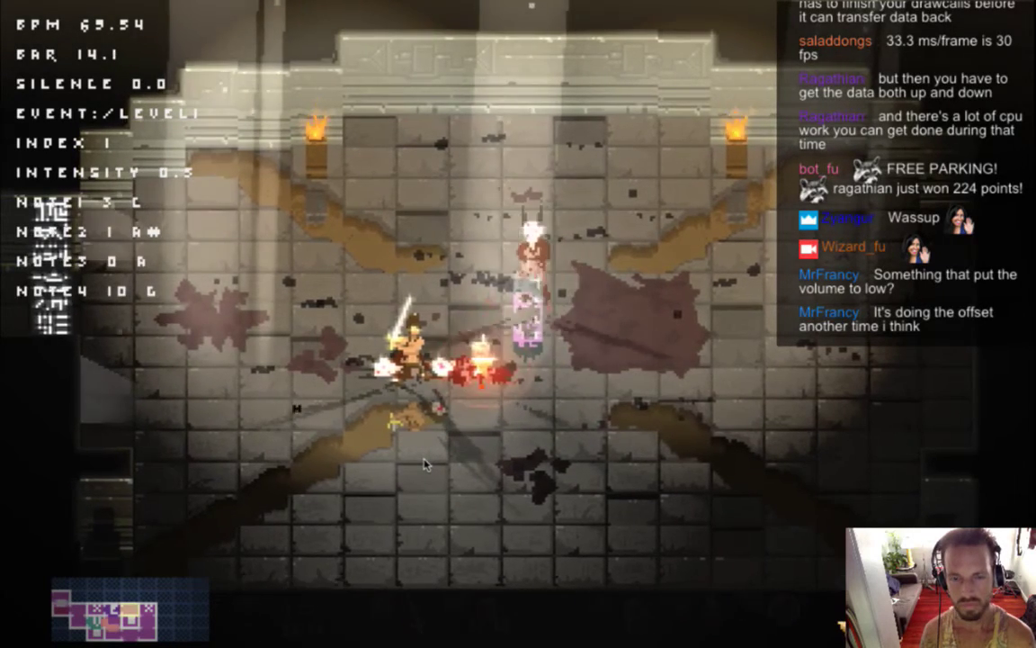
pyautogui.press('Up')
pyautogui.press('Right')
pyautogui.press('d')
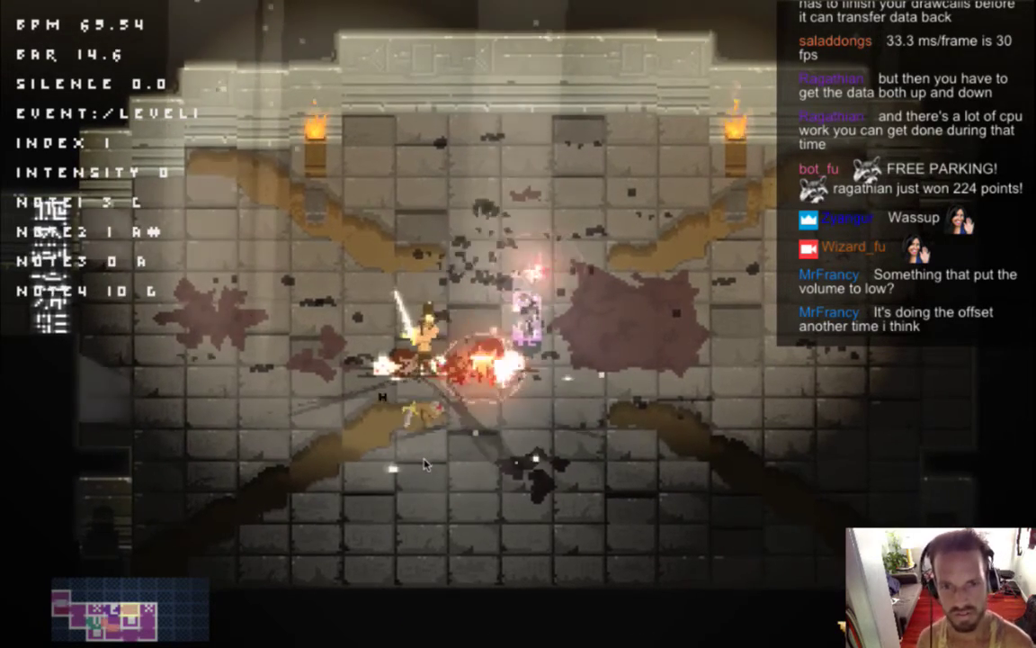
pyautogui.press('Up')
pyautogui.press('Right')
pyautogui.press('Up')
pyautogui.press('Right')
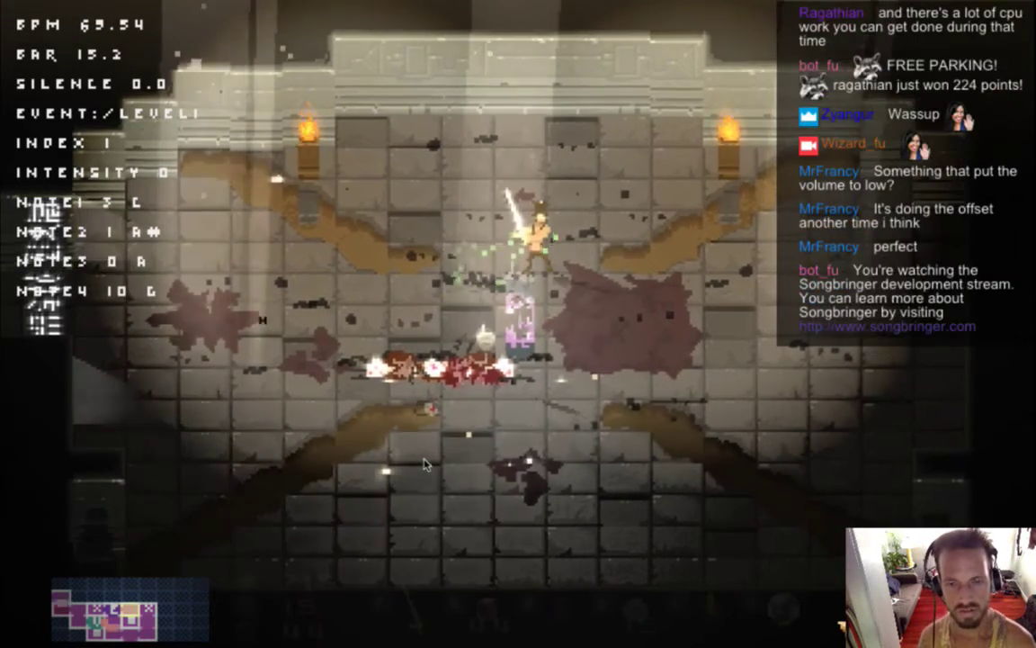
pyautogui.press('Right')
pyautogui.press('Down')
pyautogui.press('d')
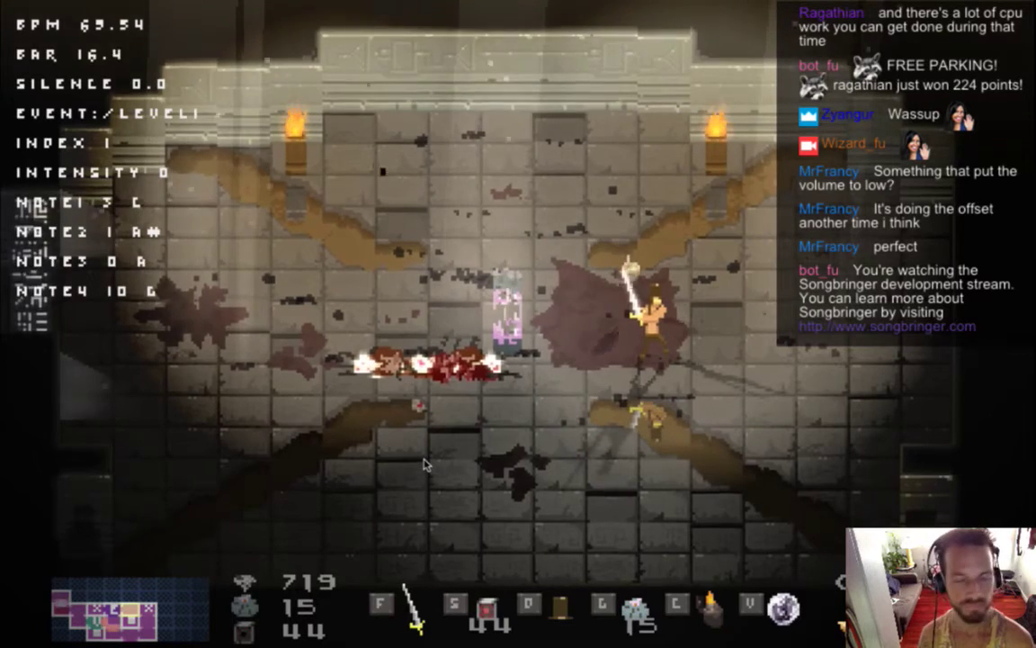
# Step: Quit the game, return to FMOD Studio and place the playhead at the start of the Drums timeline
pyautogui.press('super+q')
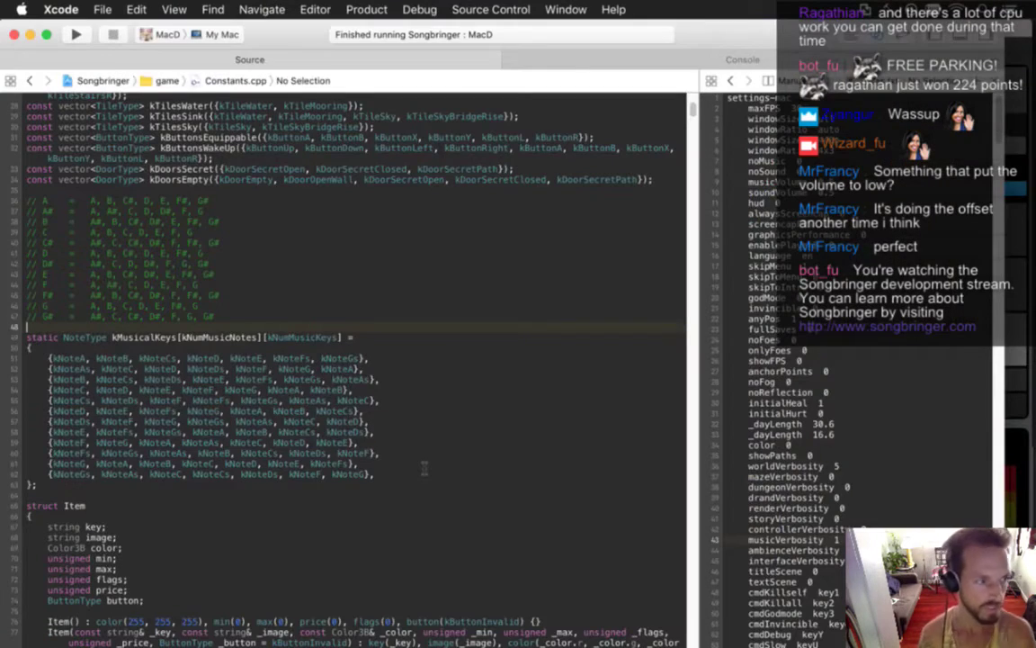
pyautogui.press('super+Tab')
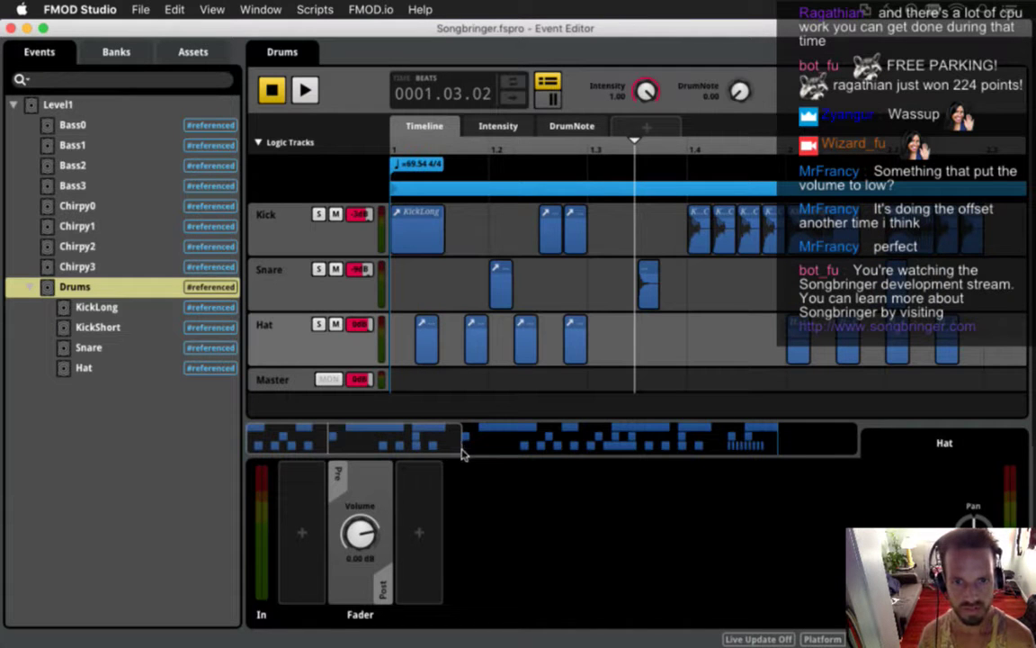
pyautogui.moveTo(462, 445); pyautogui.dragTo(285, 446)
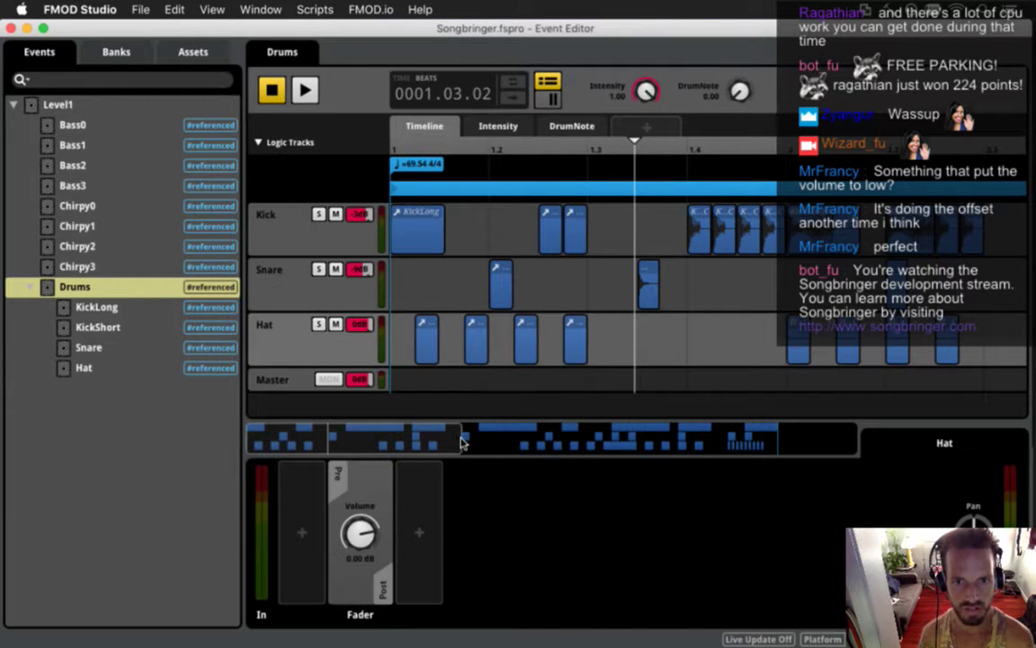
pyautogui.moveTo(459, 446); pyautogui.dragTo(845, 443)
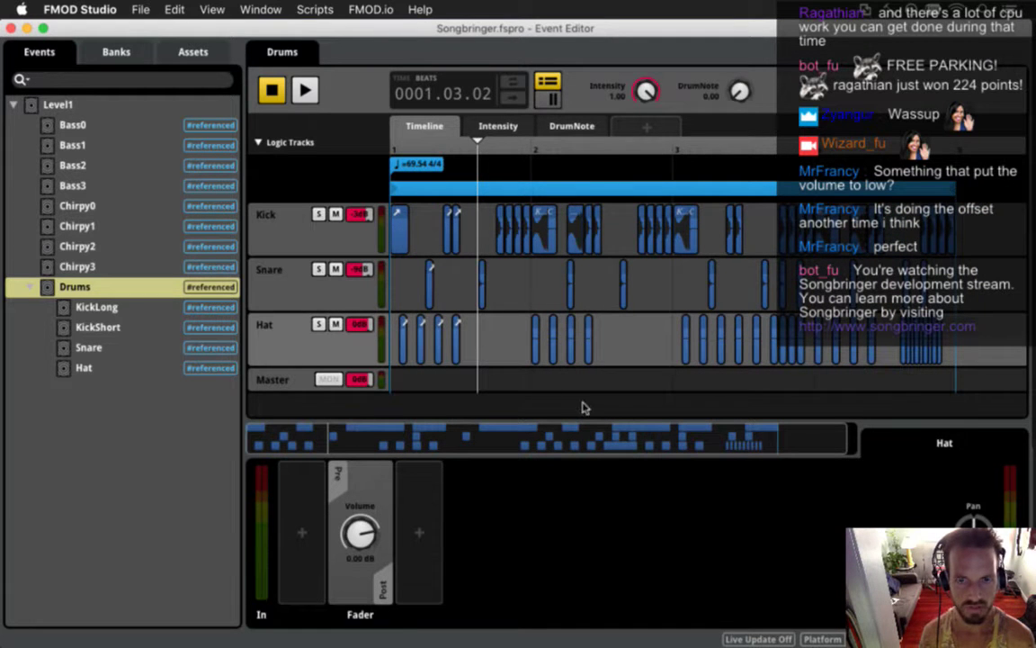
pyautogui.moveTo(844, 446); pyautogui.dragTo(492, 448)
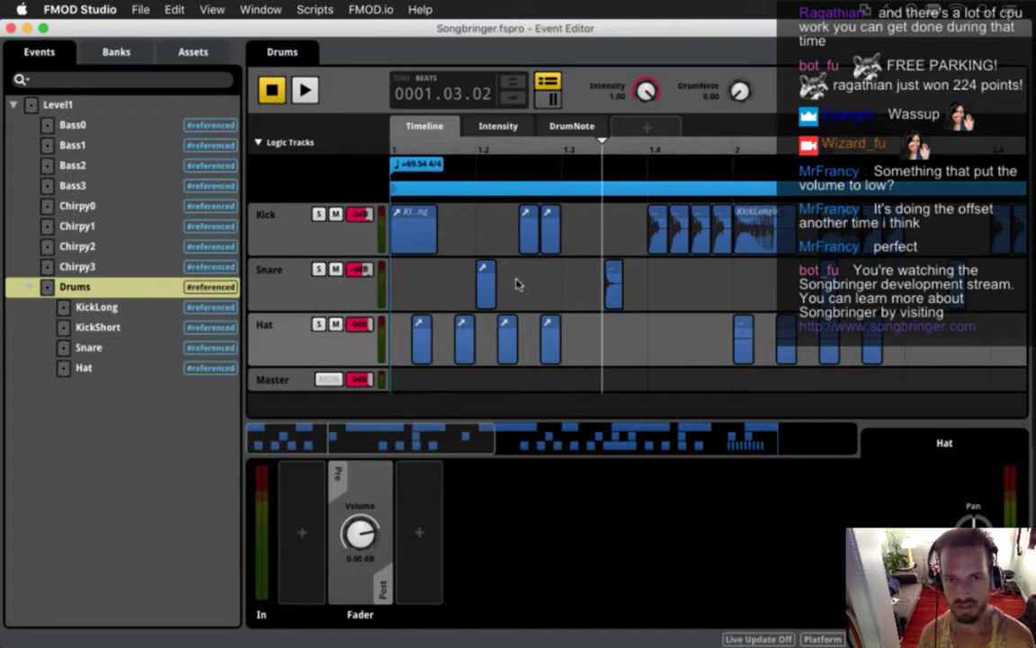
pyautogui.click(395, 144)
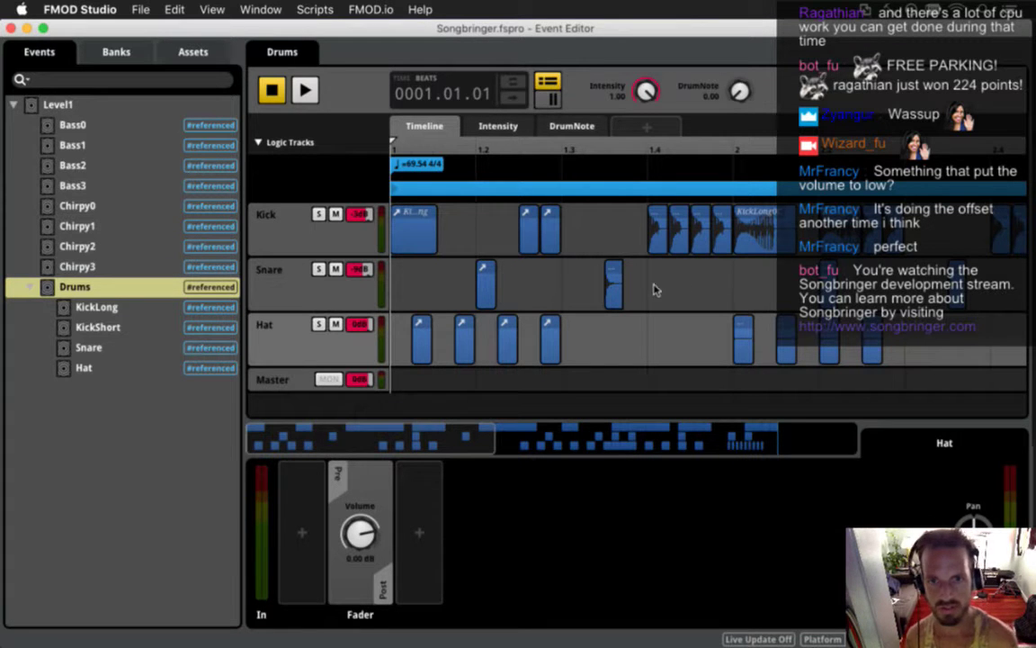
# Step: Replace the raw KickLong clip at bar 2 of the Kick track with a copy of the opening KickLong event instrument
pyautogui.click(761, 241)
pyautogui.press('Delete')
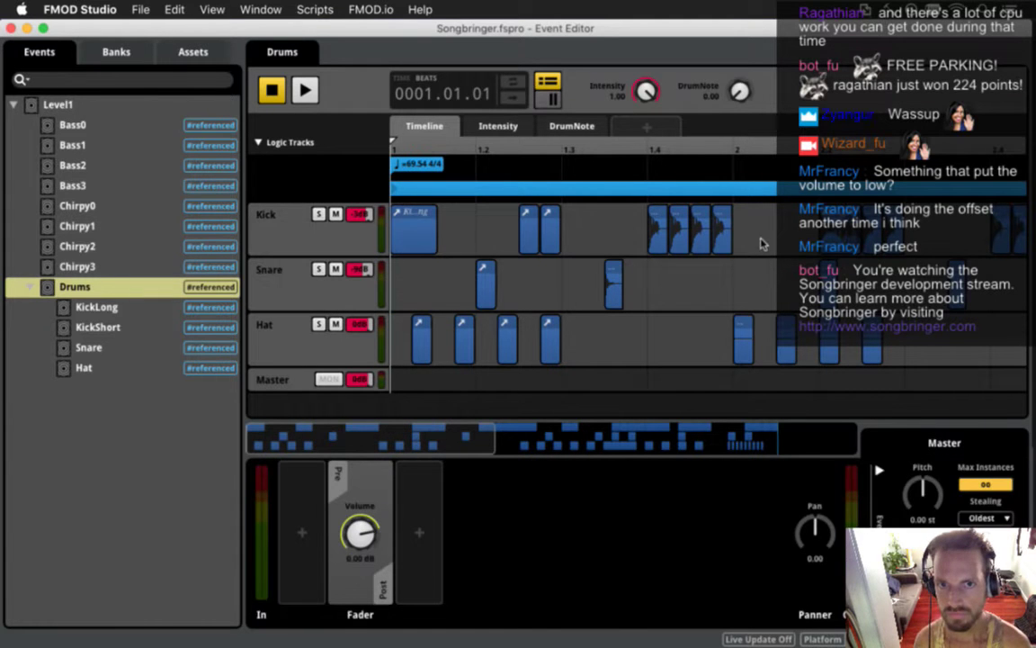
pyautogui.click(416, 237)
pyautogui.hotkey('ctrl', 'c')
pyautogui.click(744, 146)
pyautogui.hotkey('ctrl', 'v')
pyautogui.moveTo(771, 234); pyautogui.dragTo(762, 234)
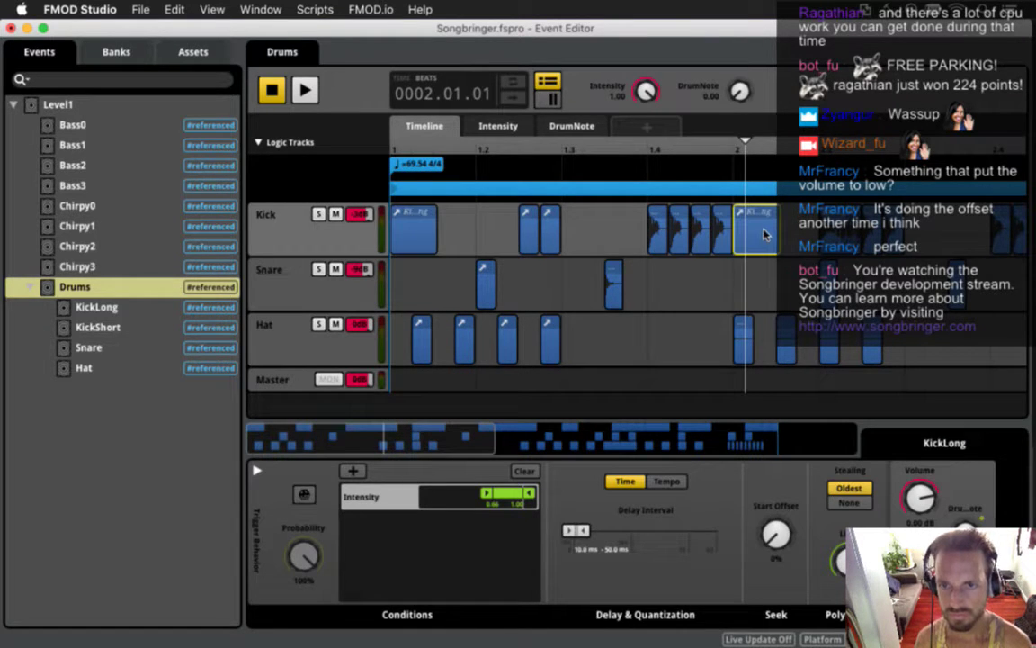
# Step: Replace the raw long-kick clip at beat 2.2 of the Kick track with another copy of the KickLong event instrument
pyautogui.moveTo(456, 447); pyautogui.dragTo(563, 447)
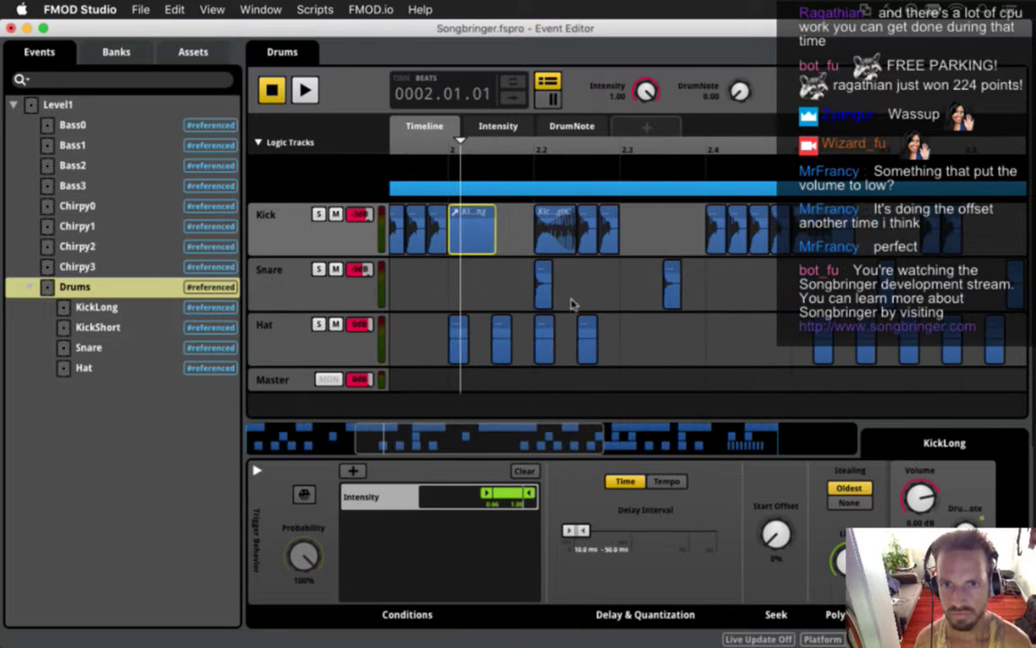
pyautogui.click(553, 241)
pyautogui.press('Delete')
pyautogui.click(534, 147)
pyautogui.click(522, 149)
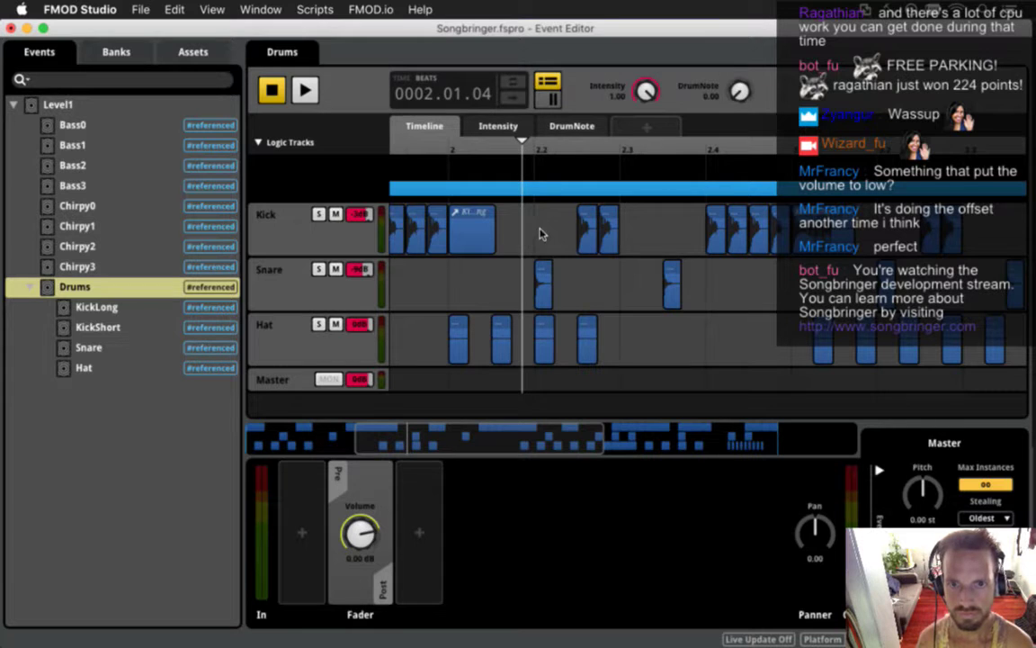
pyautogui.click(370, 236)
pyautogui.press('super+v')
pyautogui.moveTo(549, 232); pyautogui.dragTo(560, 232)
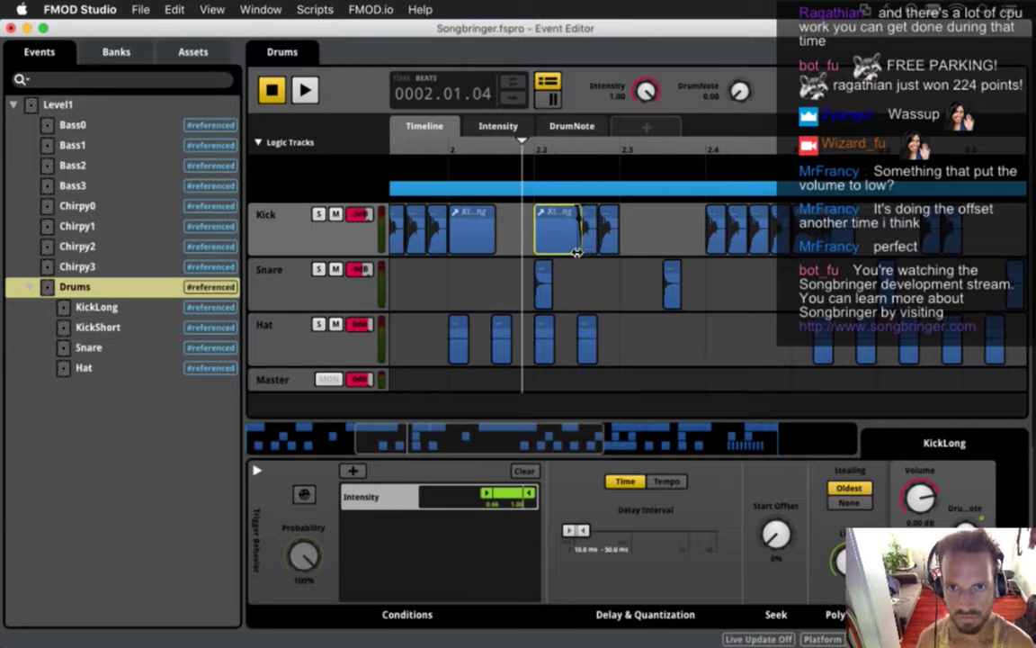
# Step: Replace the raw long-kick clip at bar 3 of the Kick track with a copy of the opening KickLong event instrument
pyautogui.moveTo(568, 432); pyautogui.dragTo(432, 438)
pyautogui.moveTo(423, 255)
pyautogui.mouseDown()
pyautogui.moveTo(412, 299)
pyautogui.moveTo(410, 244)
pyautogui.mouseUp()
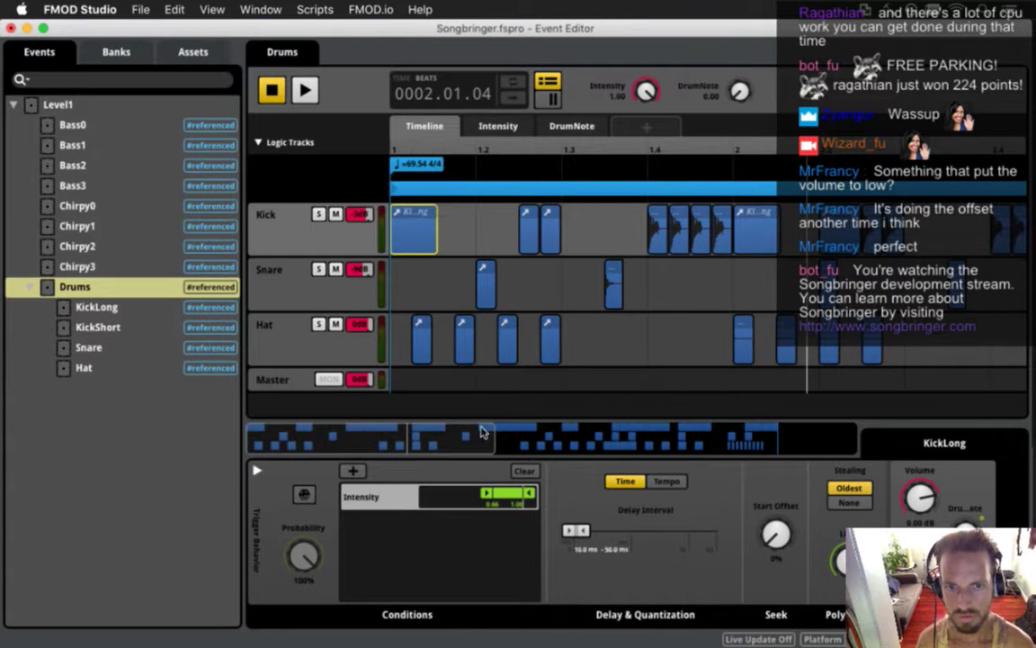
pyautogui.hscroll(10, 577, 299)
pyautogui.press('super+s')
pyautogui.click(613, 235)
pyautogui.press('Delete')
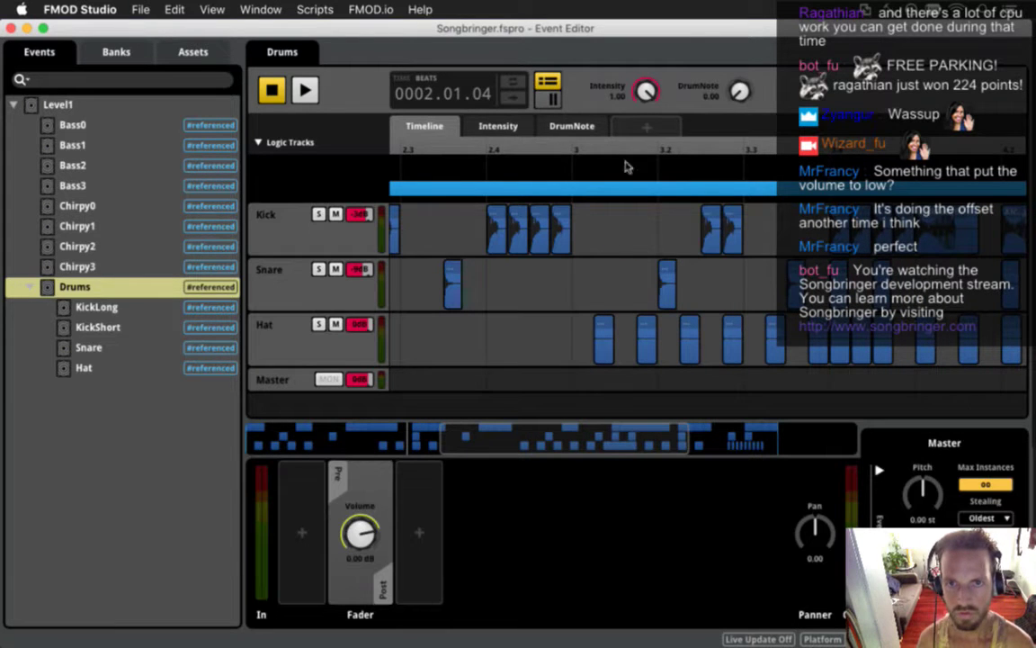
pyautogui.click(589, 166)
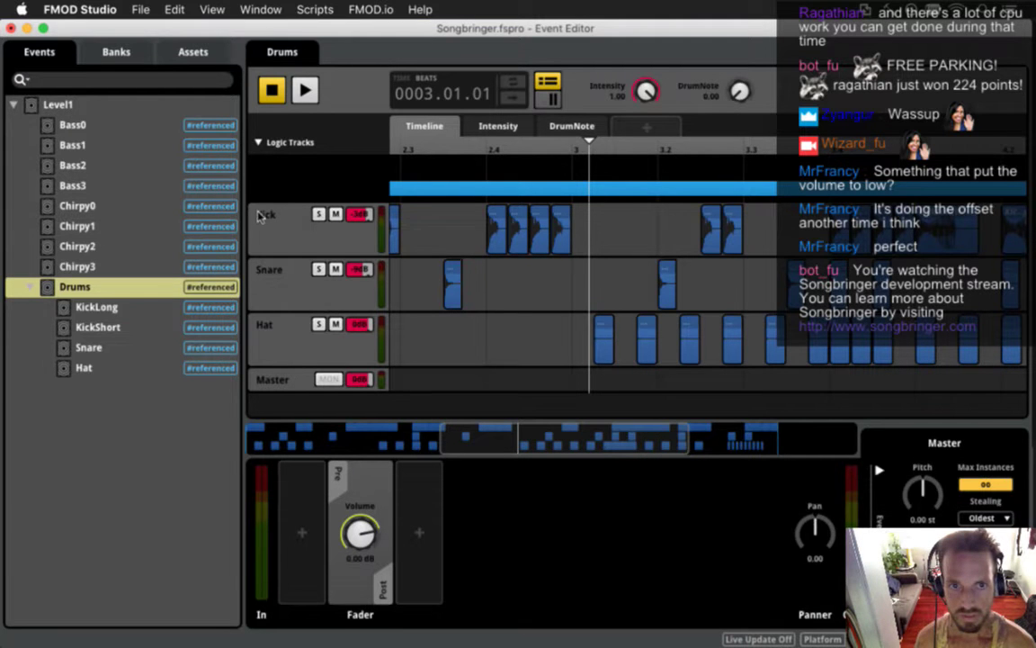
pyautogui.click(586, 215)
pyautogui.click(327, 235)
pyautogui.press('super+v')
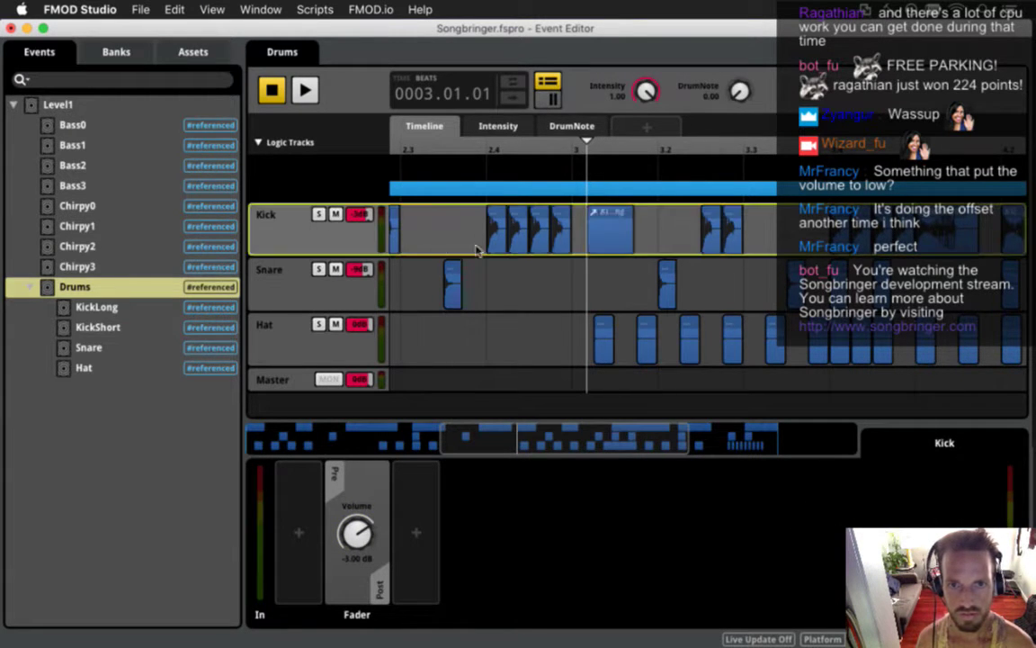
pyautogui.moveTo(615, 232); pyautogui.dragTo(602, 234)
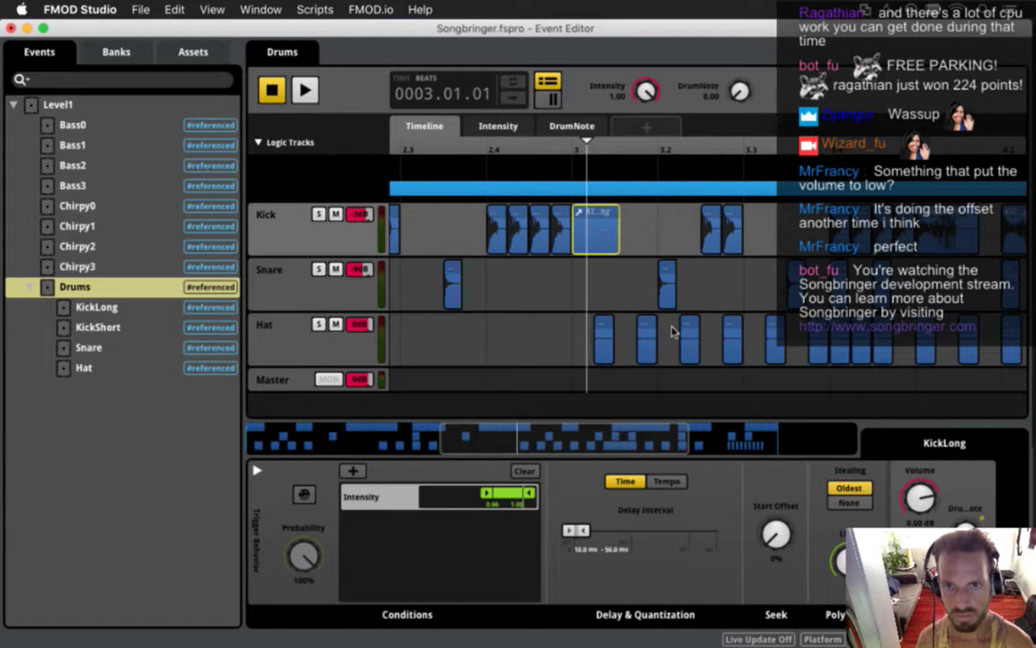
# Step: Replace the raw KickLong0C clip at bar 4 of the Kick track with a copy of the KickLong event instrument
pyautogui.moveTo(619, 427); pyautogui.dragTo(700, 438)
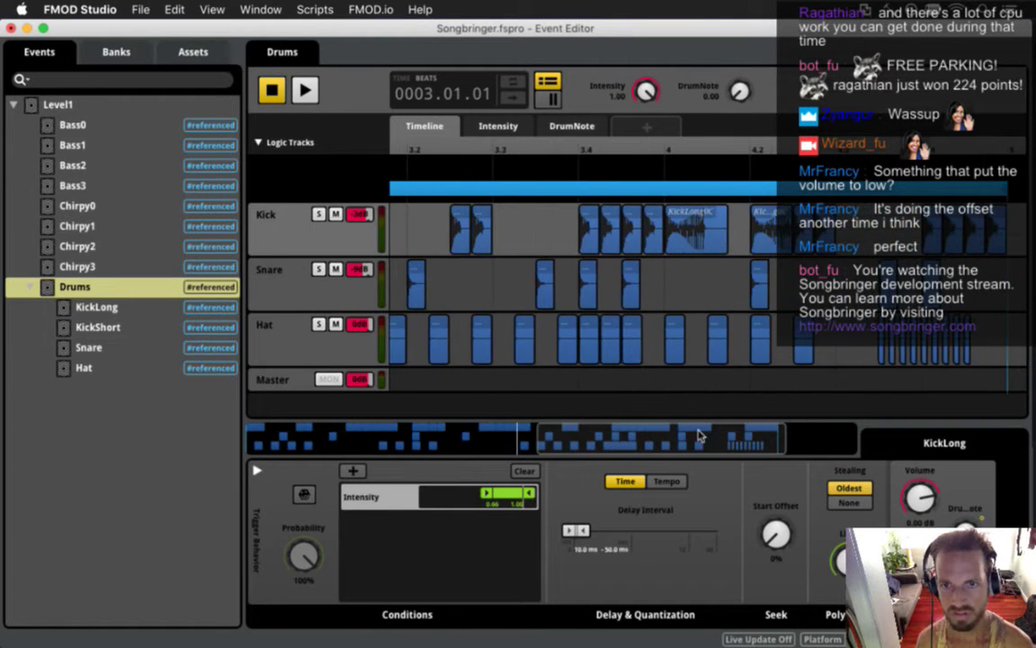
pyautogui.click(703, 239)
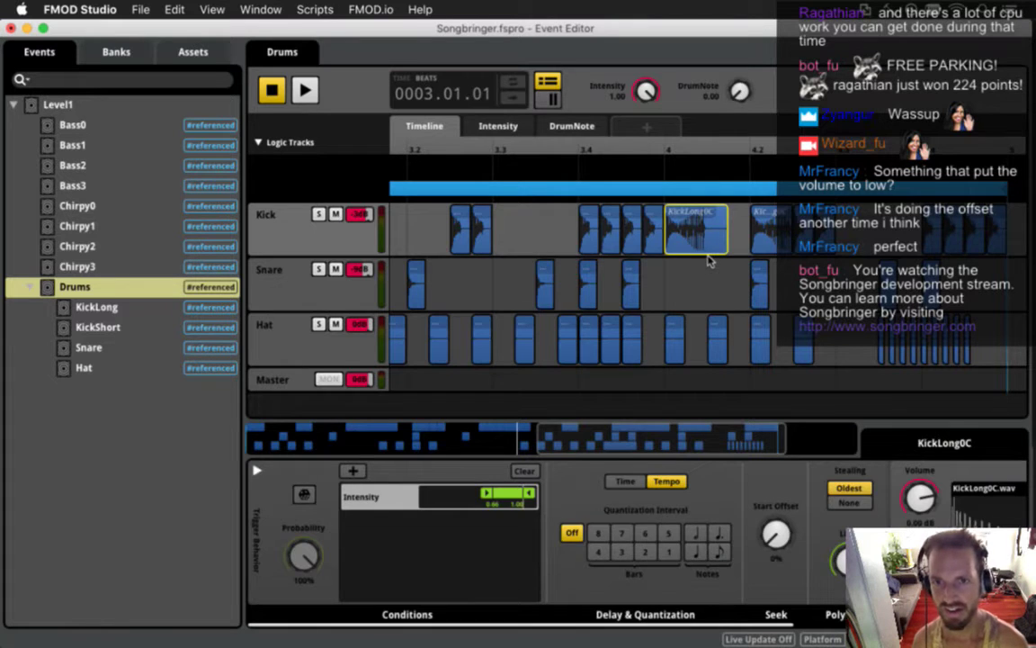
pyautogui.press('Delete')
pyautogui.click(323, 245)
pyautogui.click(678, 148)
pyautogui.press('super+z')
pyautogui.click(686, 232)
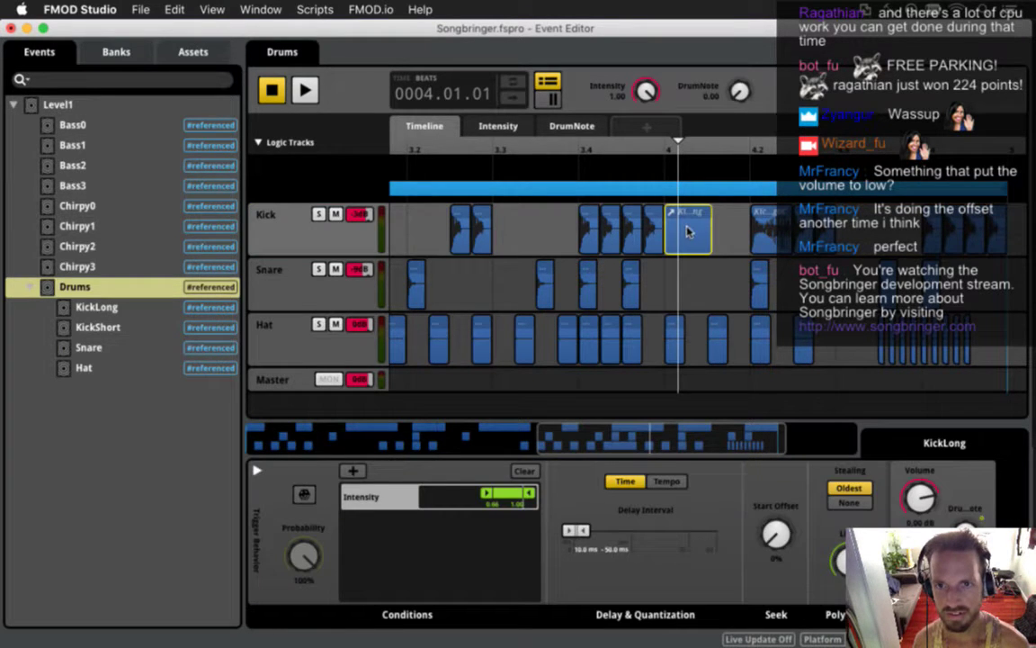
# Step: Replace the raw long-kick clip at beat 4.2 with a KickLong copy, shortened to end where the following short kicks start
pyautogui.click(758, 237)
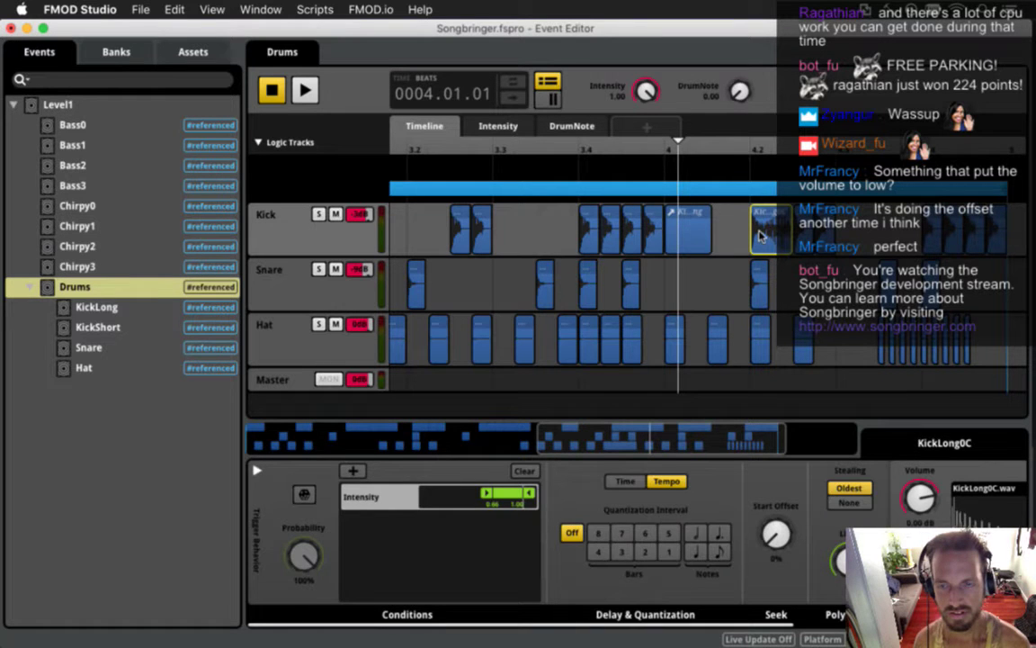
pyautogui.press('Delete')
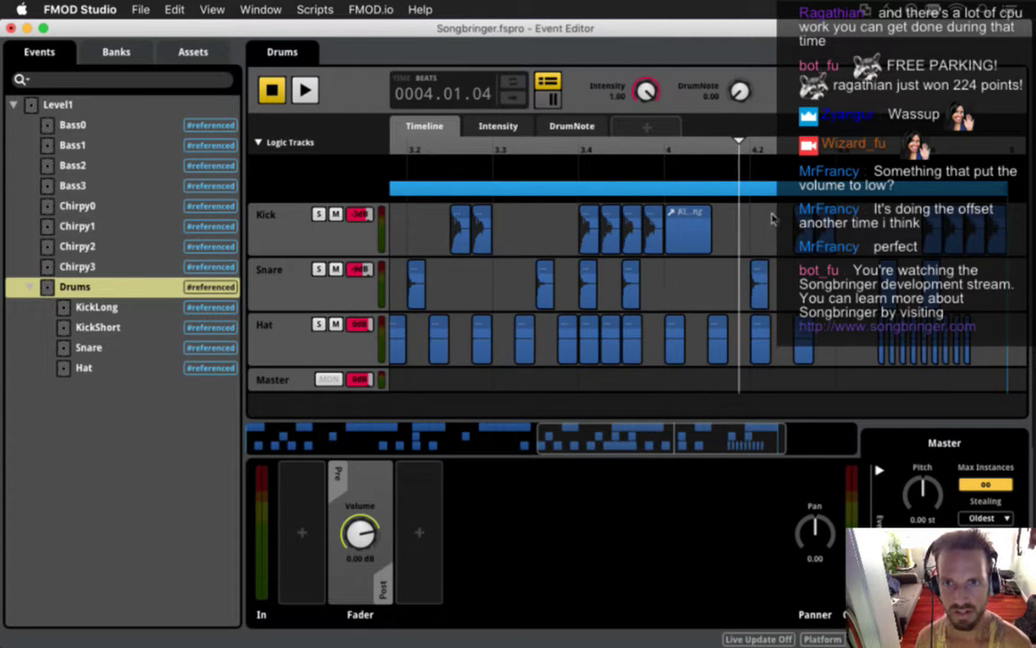
pyautogui.click(306, 232)
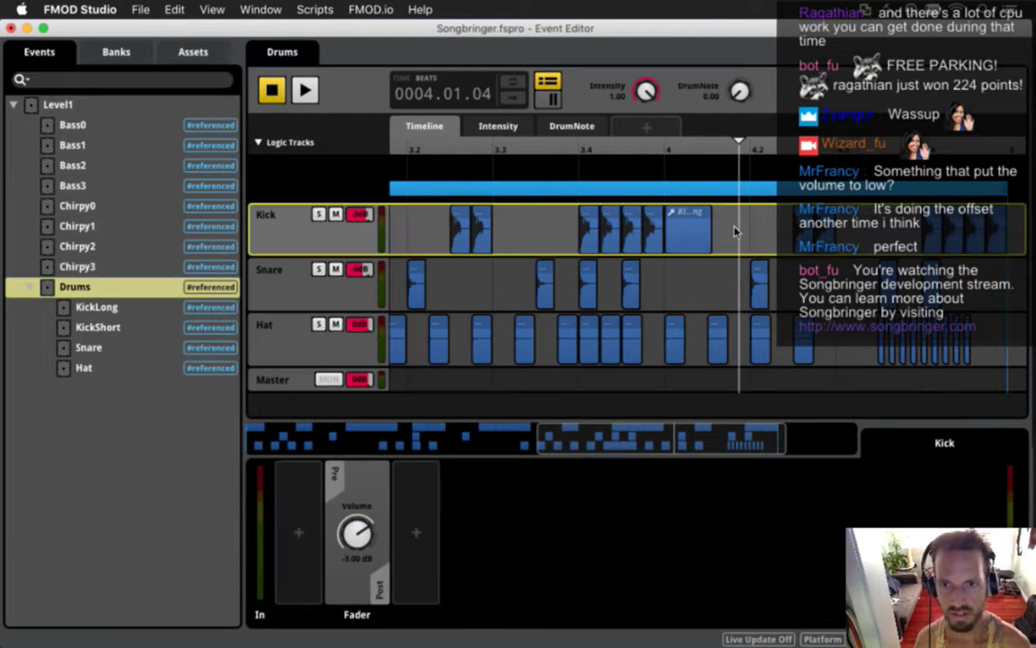
pyautogui.press('super+v')
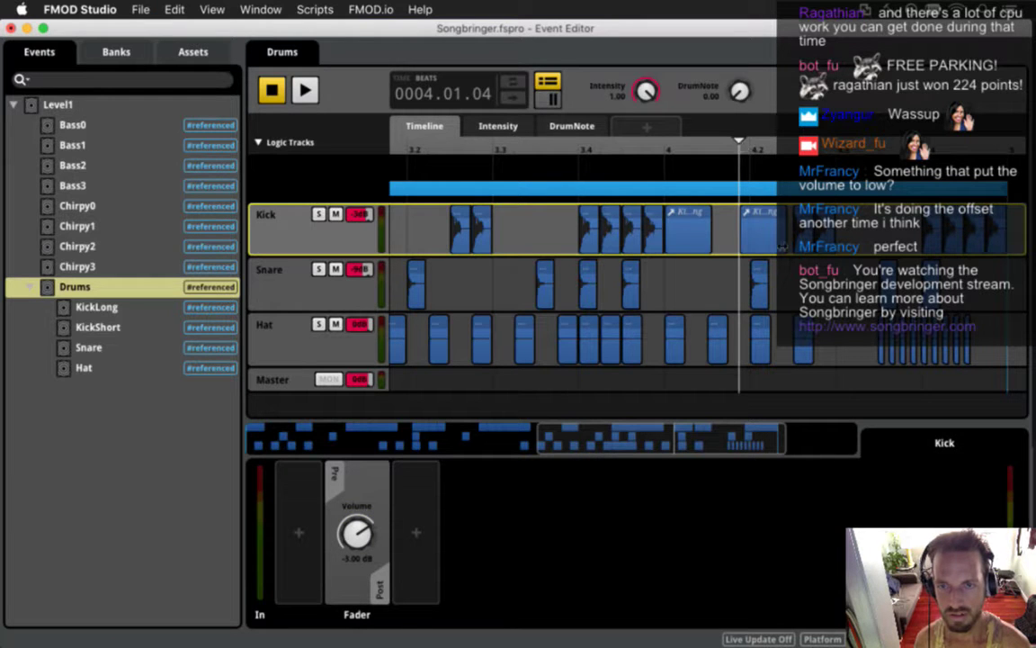
pyautogui.click(772, 236)
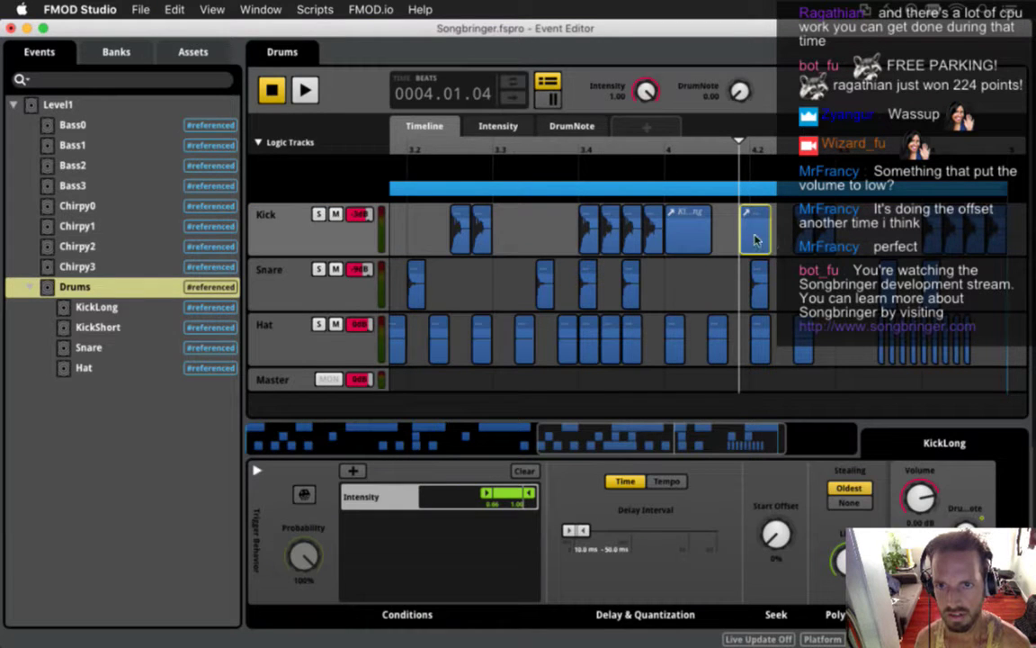
pyautogui.moveTo(785, 246); pyautogui.dragTo(788, 246)
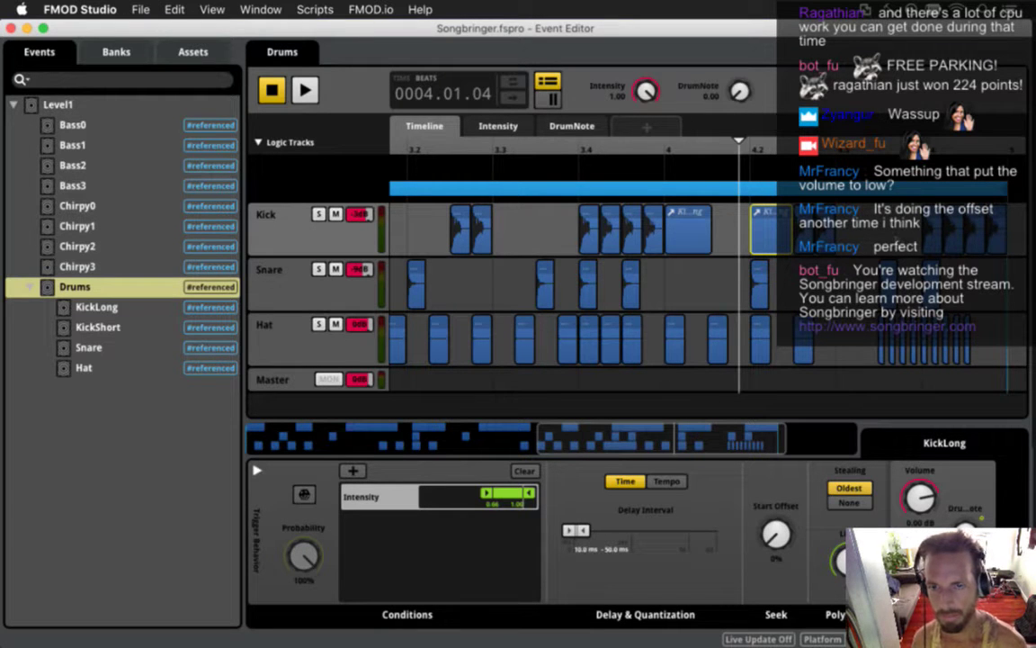
# Step: Delete the four raw short-kick clips at beat 1.4 and paste four copies of the KickShort event instrument before bar 2
pyautogui.moveTo(727, 420); pyautogui.dragTo(418, 434)
pyautogui.click(530, 237)
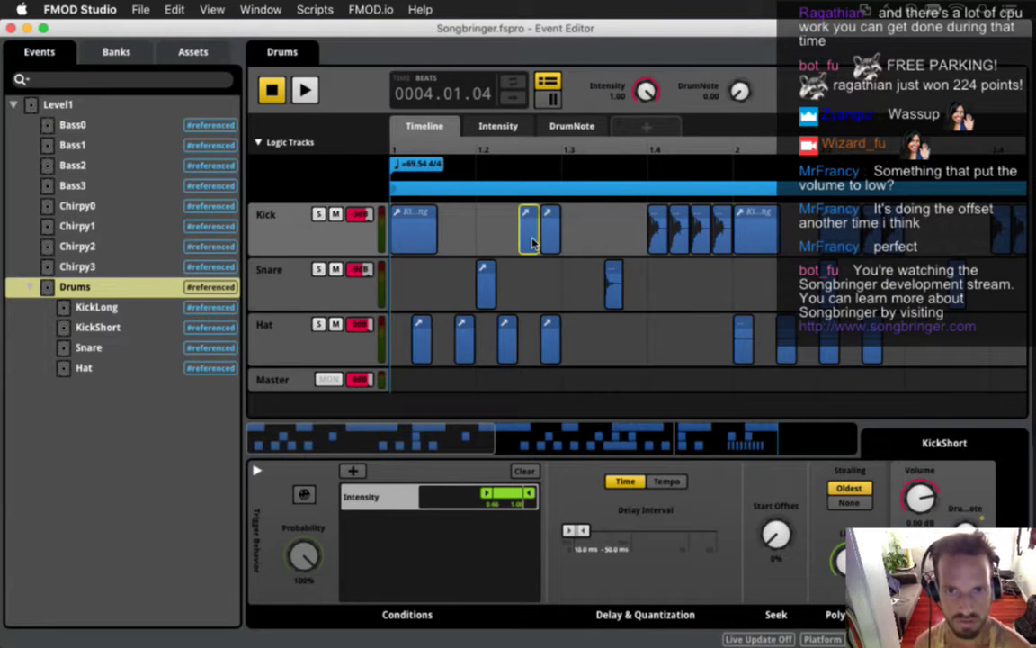
pyautogui.moveTo(645, 237); pyautogui.dragTo(725, 241)
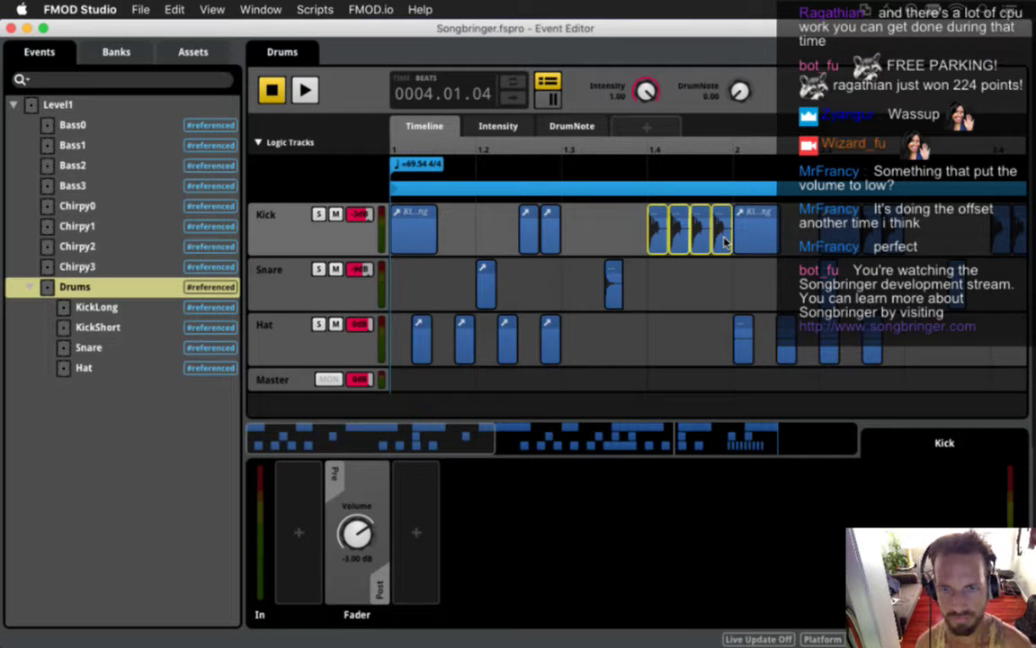
pyautogui.press('Delete')
pyautogui.click(594, 145)
pyautogui.press('super+v')
pyautogui.click(632, 149)
pyautogui.press('super+v')
pyautogui.click(671, 149)
pyautogui.press('super+v')
pyautogui.click(698, 148)
pyautogui.press('super+v')
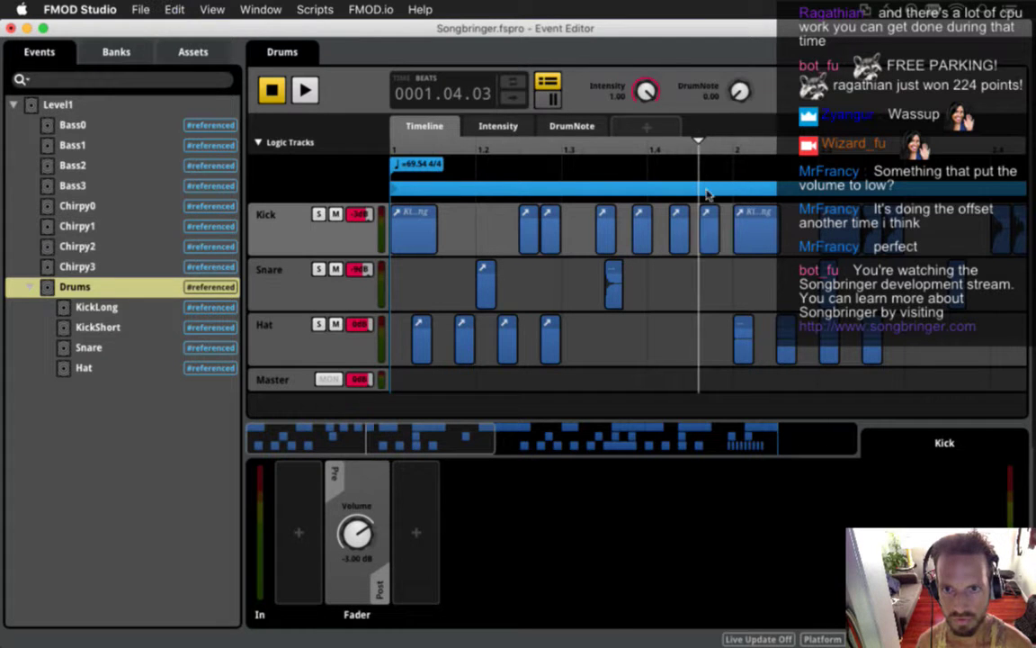
# Step: Line up the four KickShort copies back to back from beat 1.4 up to the KickLong instrument at bar 2
pyautogui.click(688, 229)
pyautogui.moveTo(693, 235)
pyautogui.mouseDown()
pyautogui.moveTo(704, 236)
pyautogui.moveTo(679, 235)
pyautogui.mouseUp()
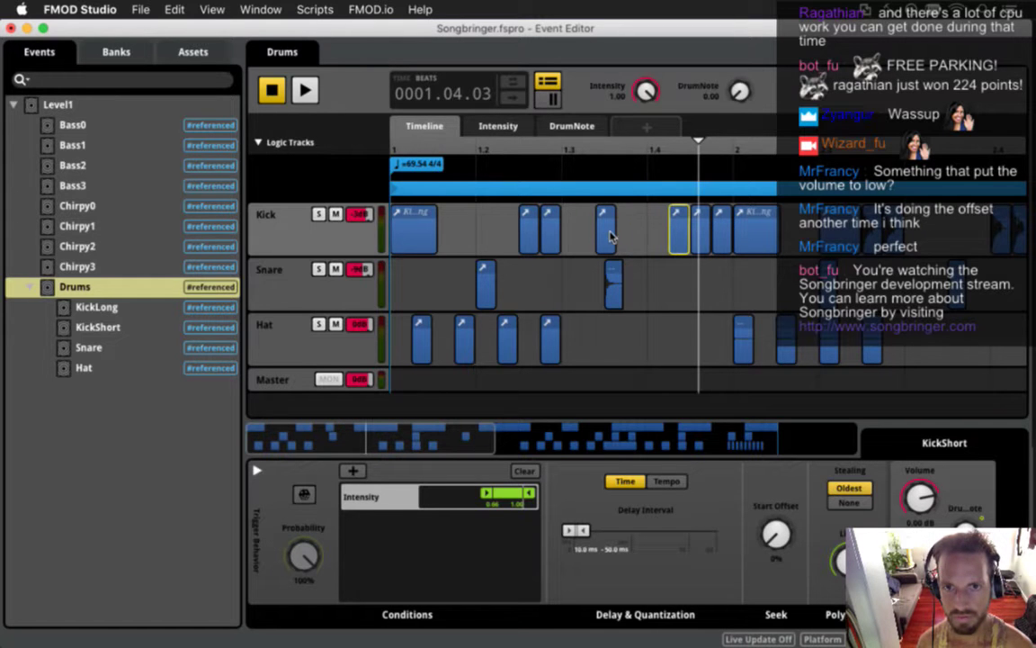
pyautogui.moveTo(610, 237); pyautogui.dragTo(662, 236)
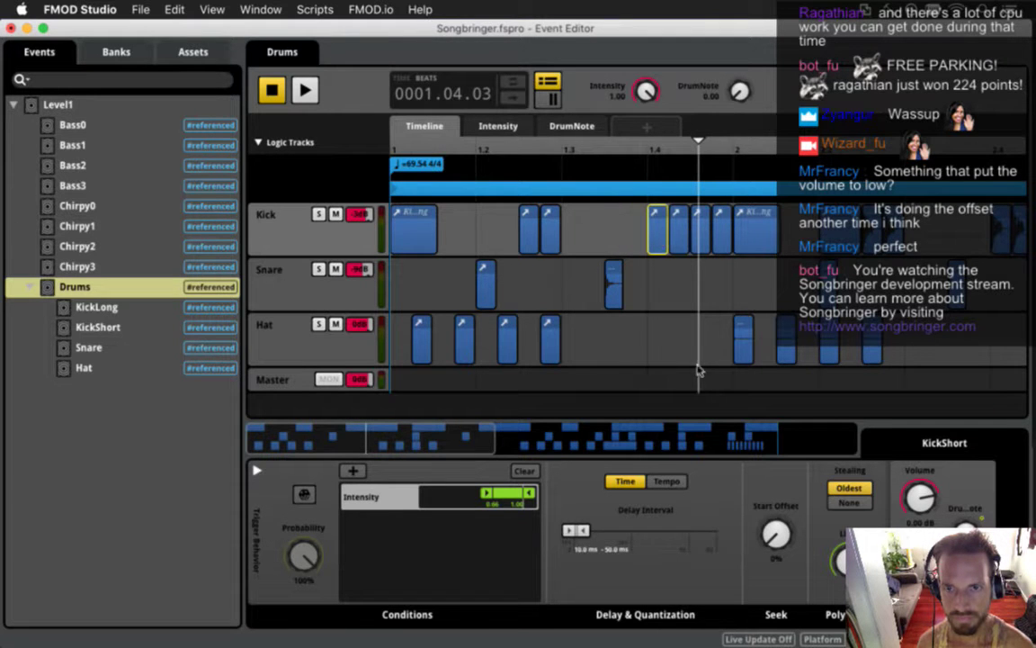
# Step: Replace the two raw short-kick clips just before beat 2.3 with two KickShort copies placed directly after the KickLong instrument
pyautogui.moveTo(426, 445); pyautogui.dragTo(553, 435)
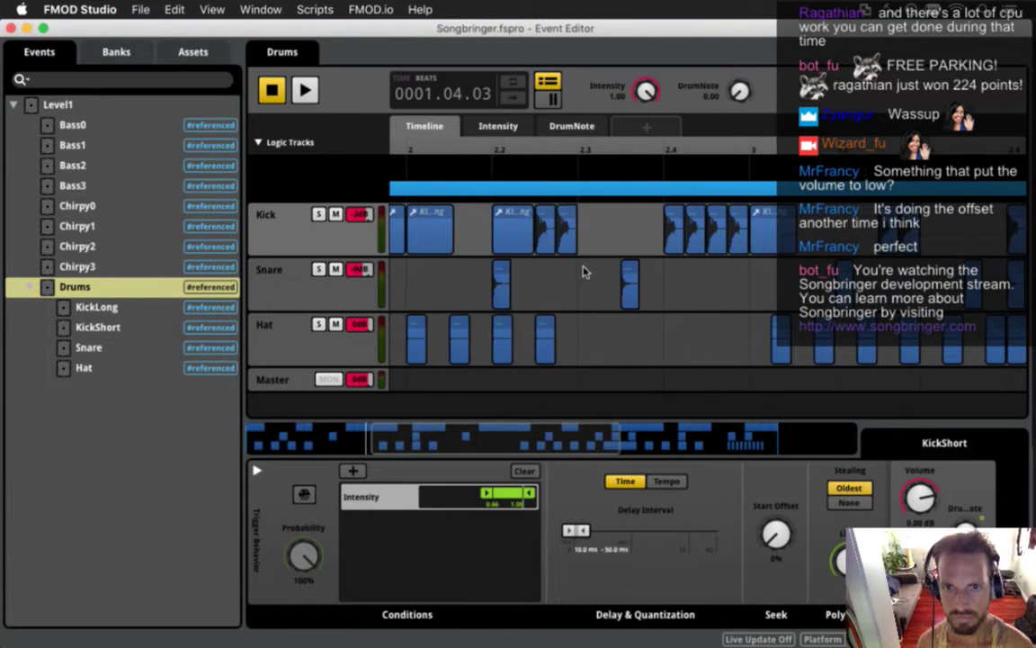
pyautogui.click(569, 236)
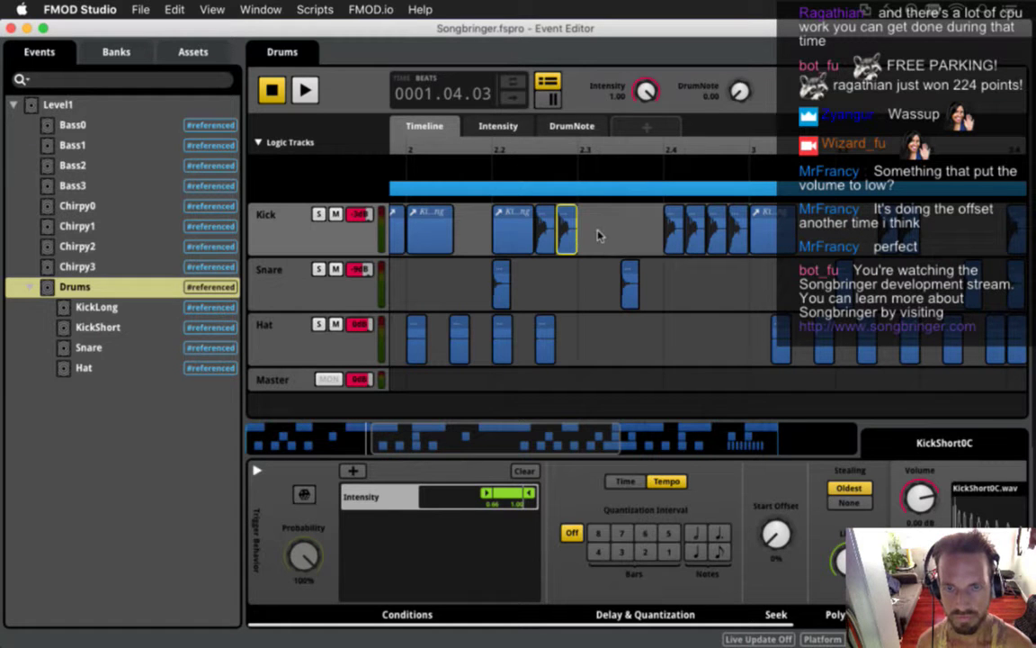
pyautogui.keyDown('shift'); pyautogui.click(539, 238); pyautogui.keyUp('shift')
pyautogui.press('Delete')
pyautogui.click(542, 147)
pyautogui.press('super+v')
pyautogui.click(575, 149)
pyautogui.press('super+v')
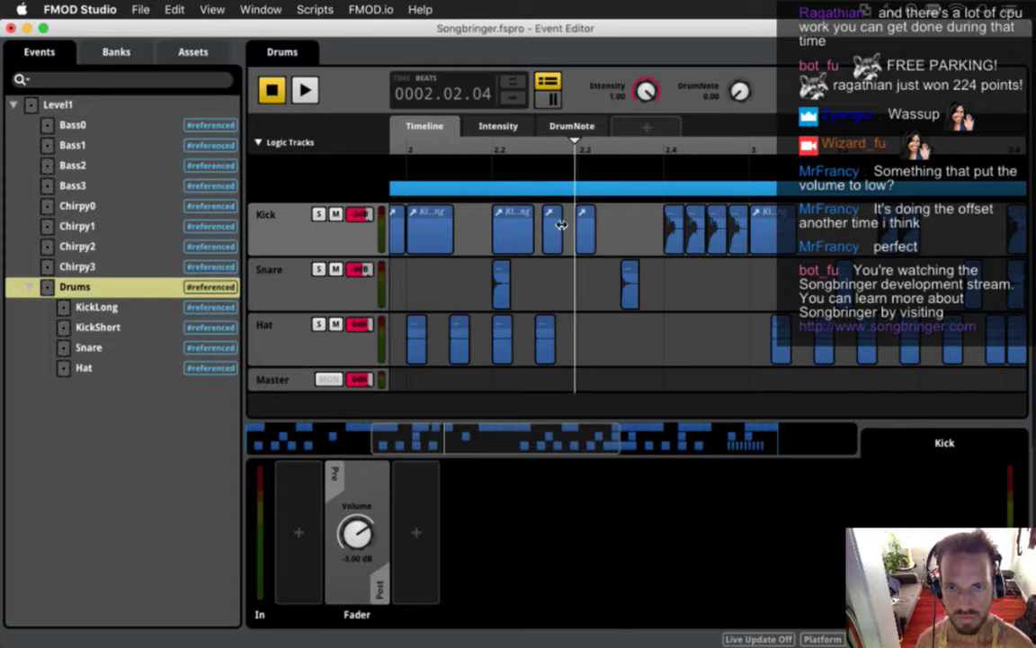
pyautogui.moveTo(550, 231)
pyautogui.mouseDown()
pyautogui.moveTo(542, 234)
pyautogui.moveTo(567, 235)
pyautogui.mouseUp()
# Step: Delete the four raw short-kick clips at beat 2.4 and paste four KickShort copies before bar 3
pyautogui.click(654, 236)
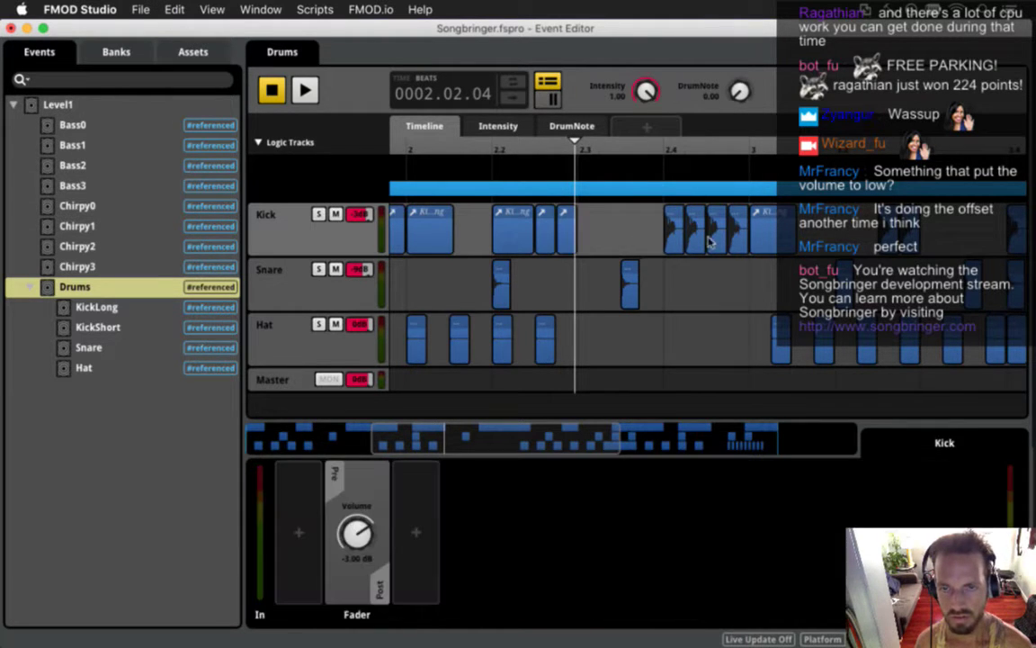
pyautogui.doubleClick(614, 241)
pyautogui.moveTo(642, 237); pyautogui.dragTo(733, 240)
pyautogui.press('Delete')
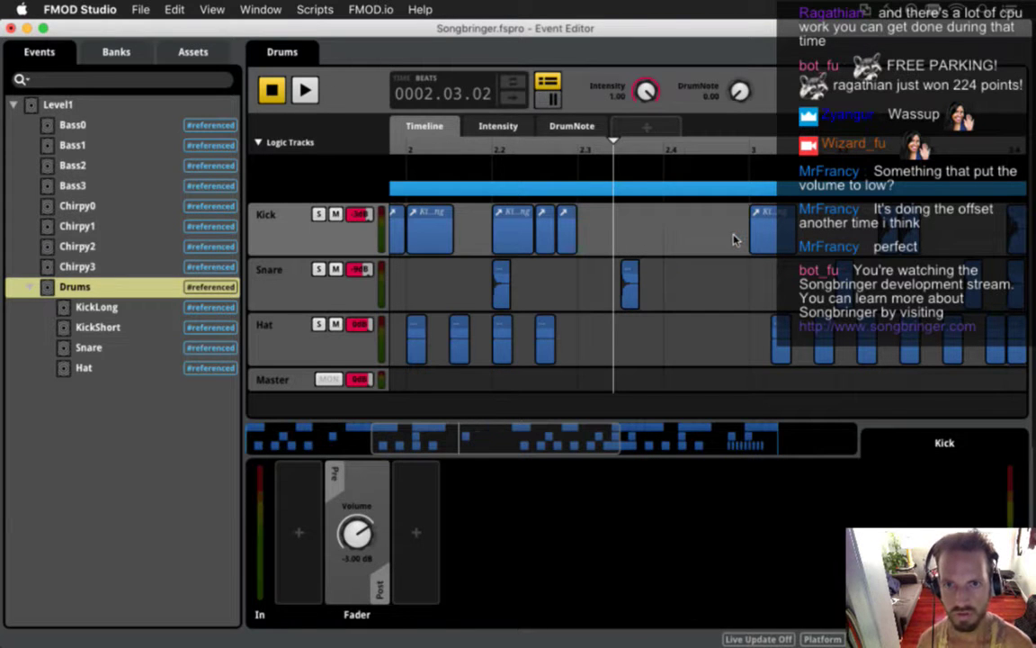
pyautogui.moveTo(634, 144); pyautogui.dragTo(682, 150)
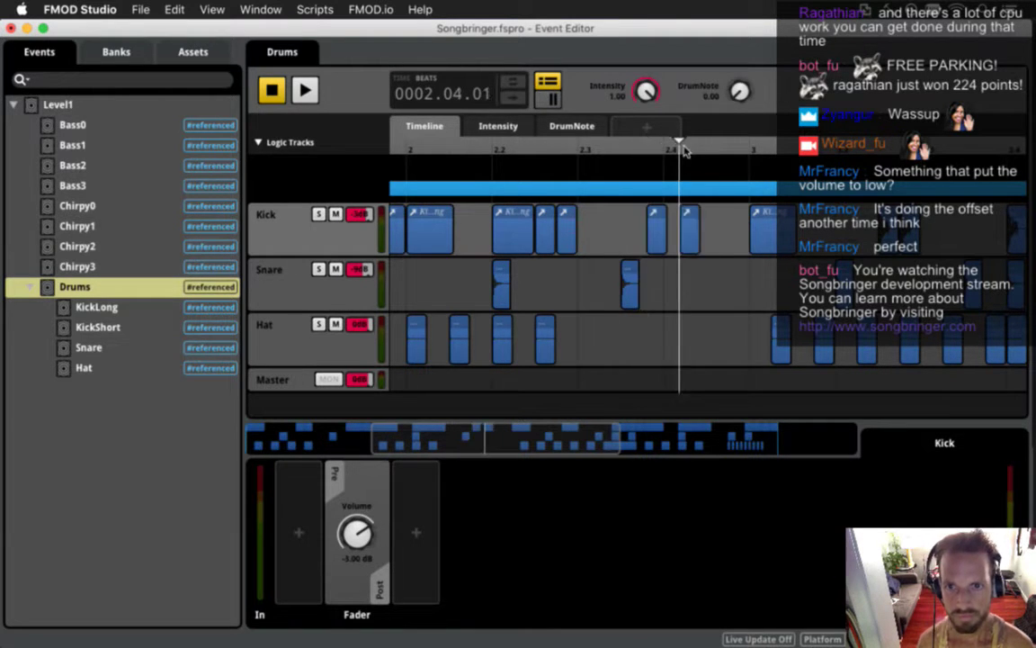
pyautogui.click(708, 146)
pyautogui.press('super+v')
pyautogui.click(632, 148)
pyautogui.press('super+v')
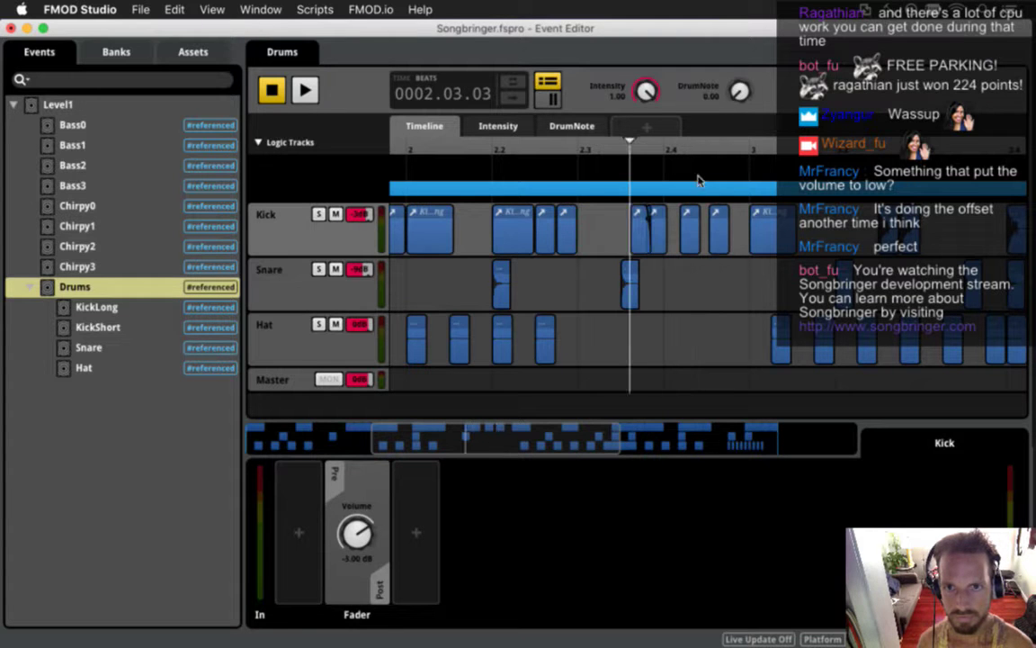
# Step: Line up the four KickShort copies back to back from beat 2.4 to bar 3 and save the project
pyautogui.click(736, 231)
pyautogui.moveTo(690, 235)
pyautogui.mouseDown()
pyautogui.moveTo(717, 235)
pyautogui.moveTo(642, 235)
pyautogui.moveTo(672, 235)
pyautogui.mouseUp()
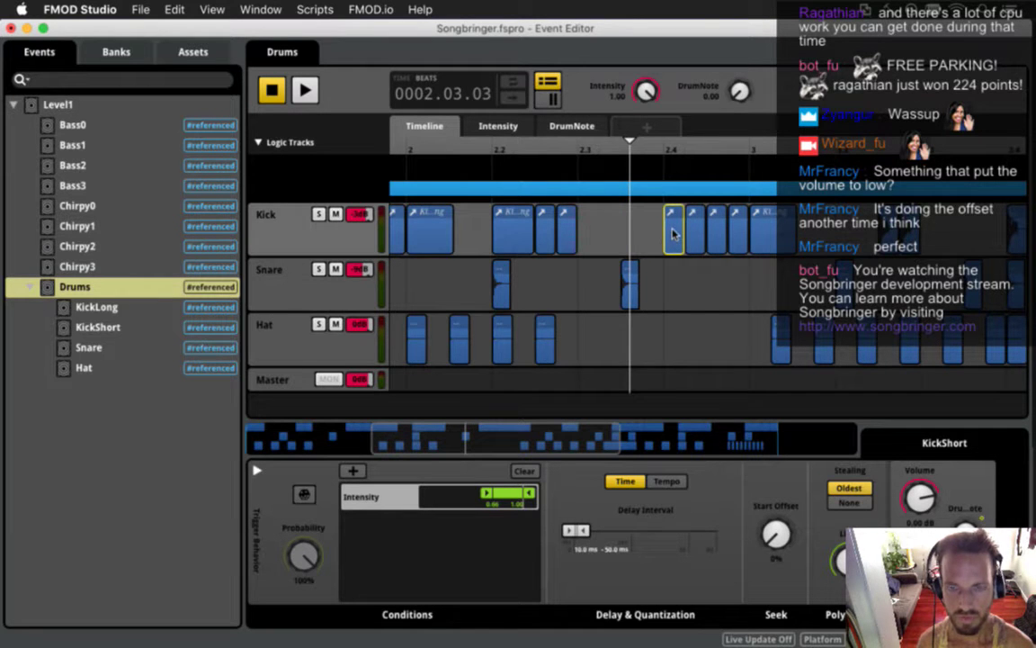
pyautogui.press('super+s')
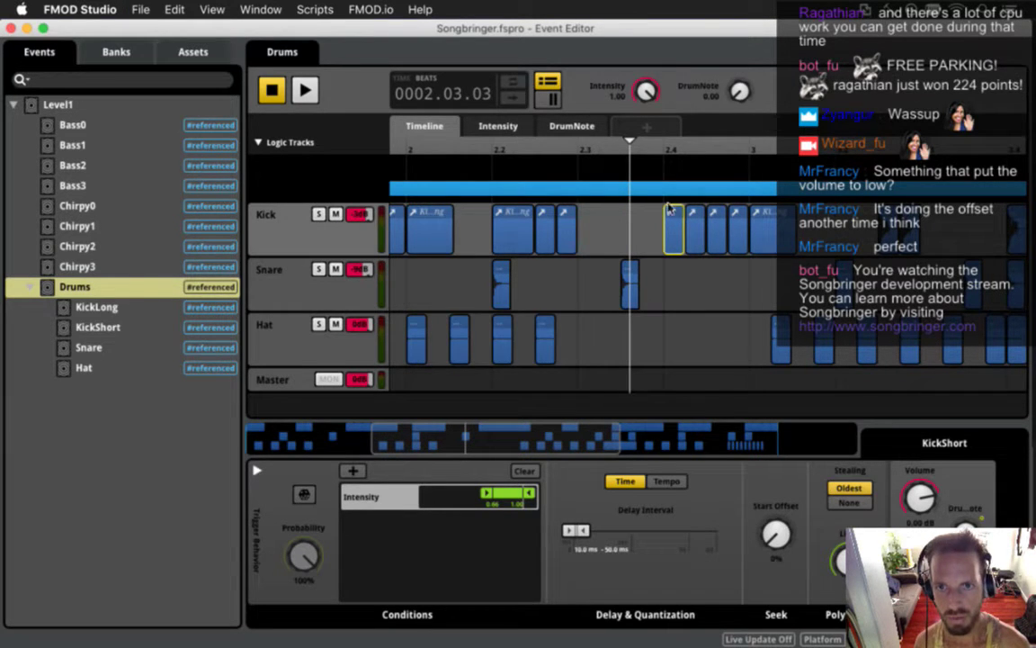
# Step: Paste two KickShort copies on the Kick track between beats 3.3 and 3.4
pyautogui.moveTo(576, 435); pyautogui.dragTo(683, 431)
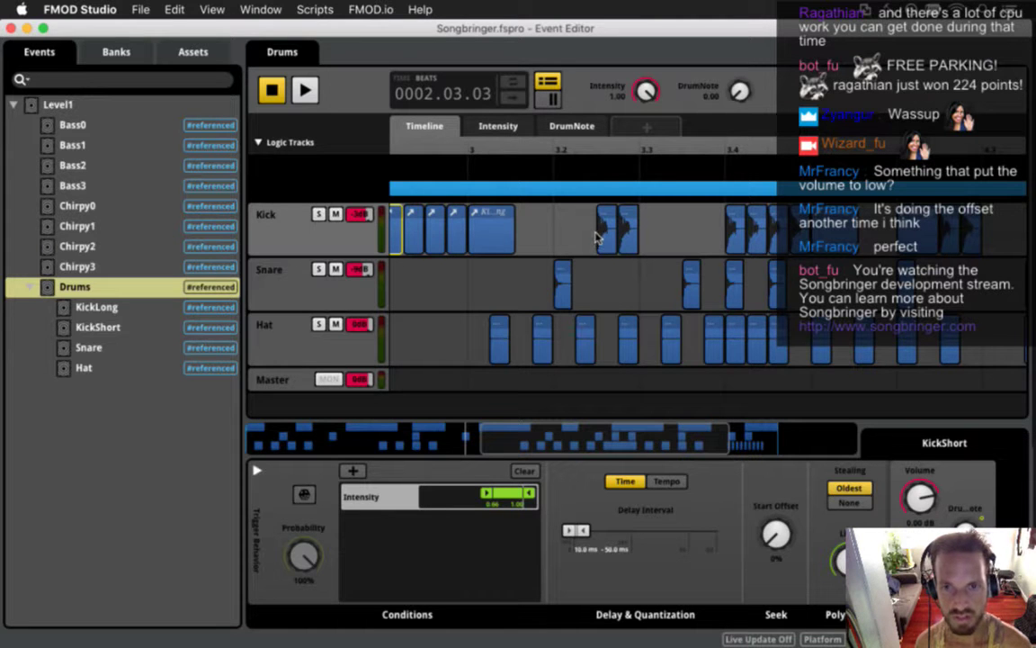
pyautogui.click(648, 157)
pyautogui.press('super+v')
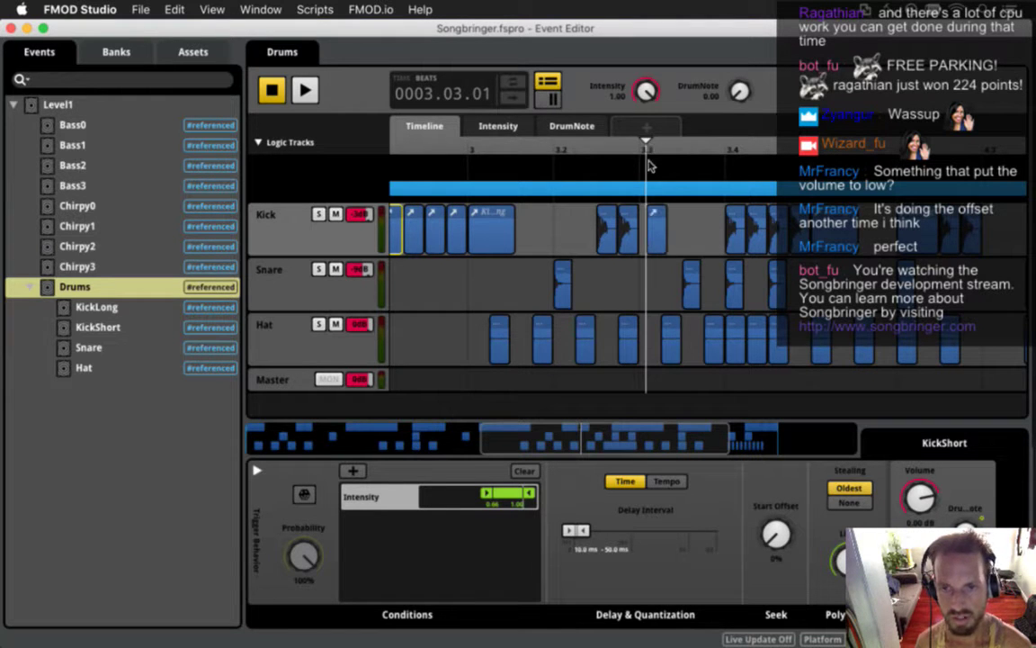
pyautogui.click(676, 151)
pyautogui.press('super+v')
# Step: Replace the two raw short-kick clips just before beat 3.3 with the two pasted KickShort copies and save the project
pyautogui.click(606, 234)
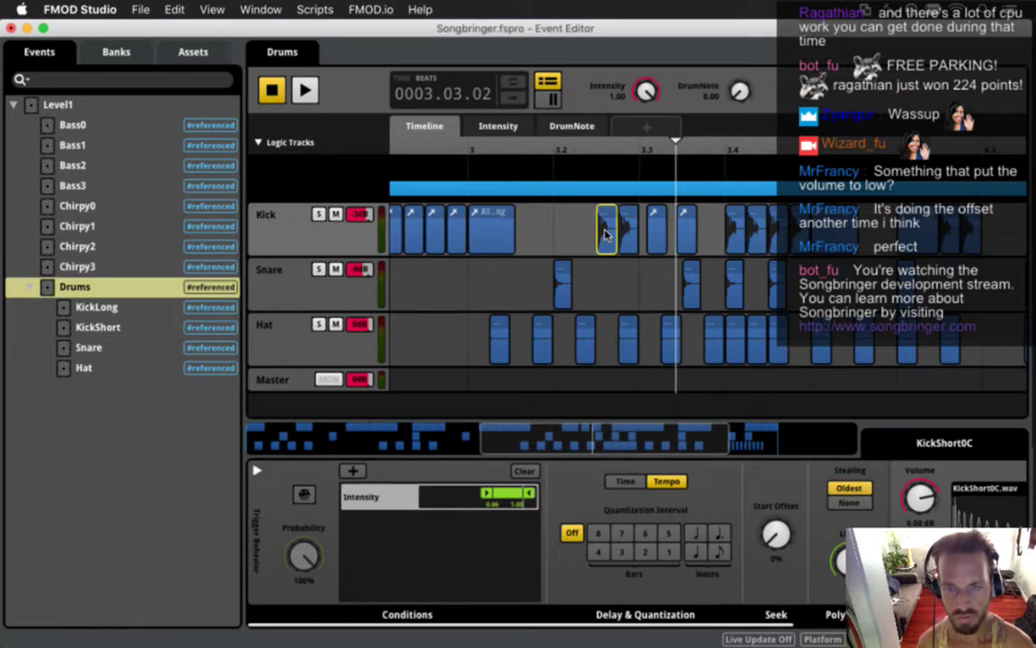
pyautogui.press('Delete')
pyautogui.moveTo(655, 237); pyautogui.dragTo(600, 238)
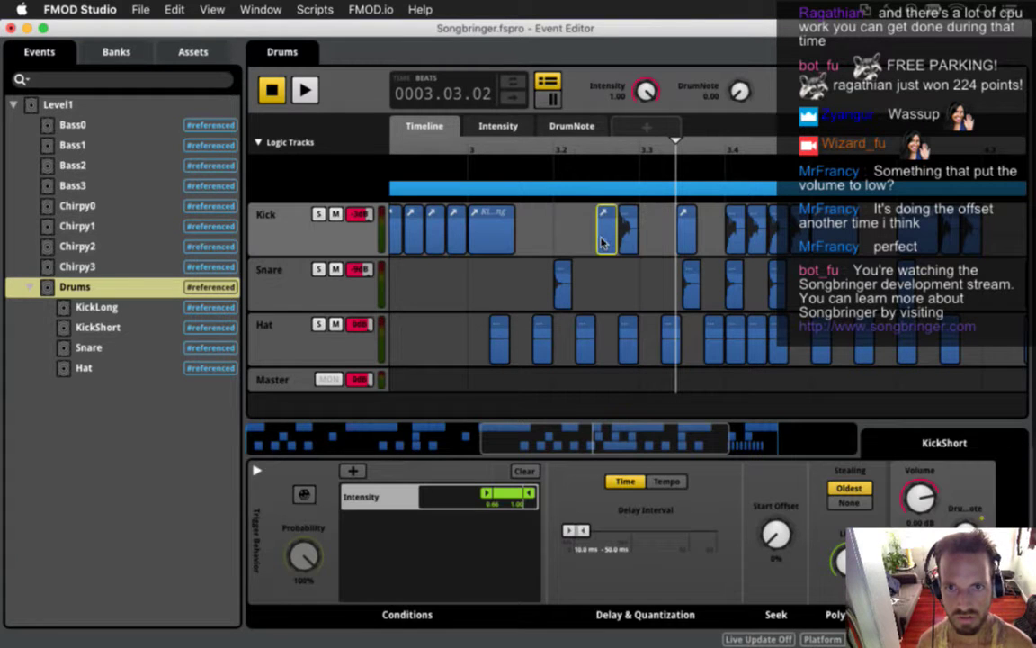
pyautogui.click(626, 232)
pyautogui.press('Delete')
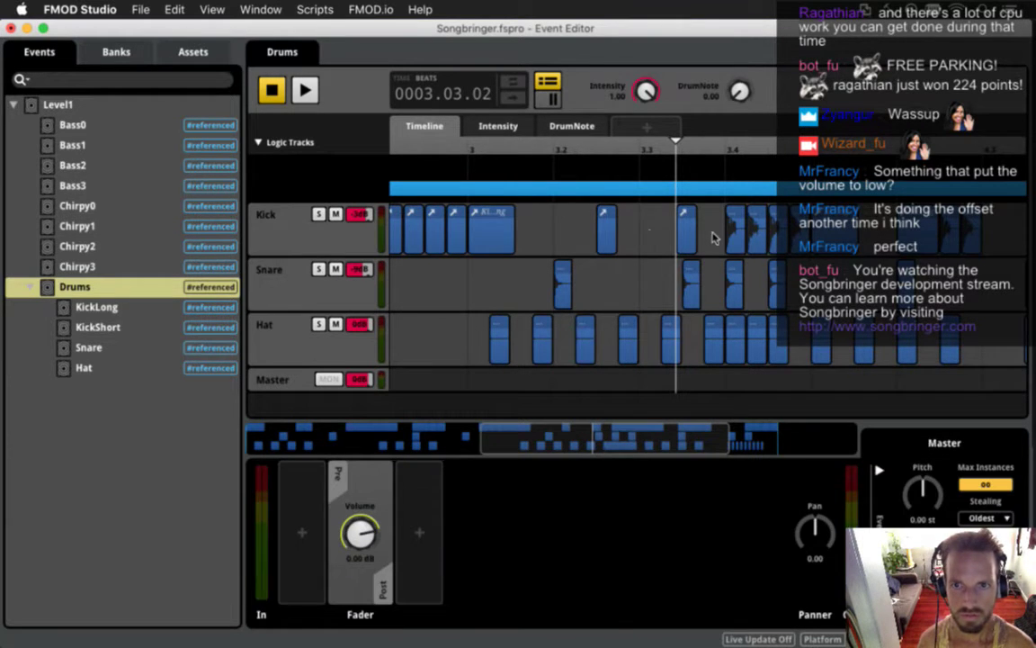
pyautogui.moveTo(687, 240); pyautogui.dragTo(628, 240)
pyautogui.press('super+s')
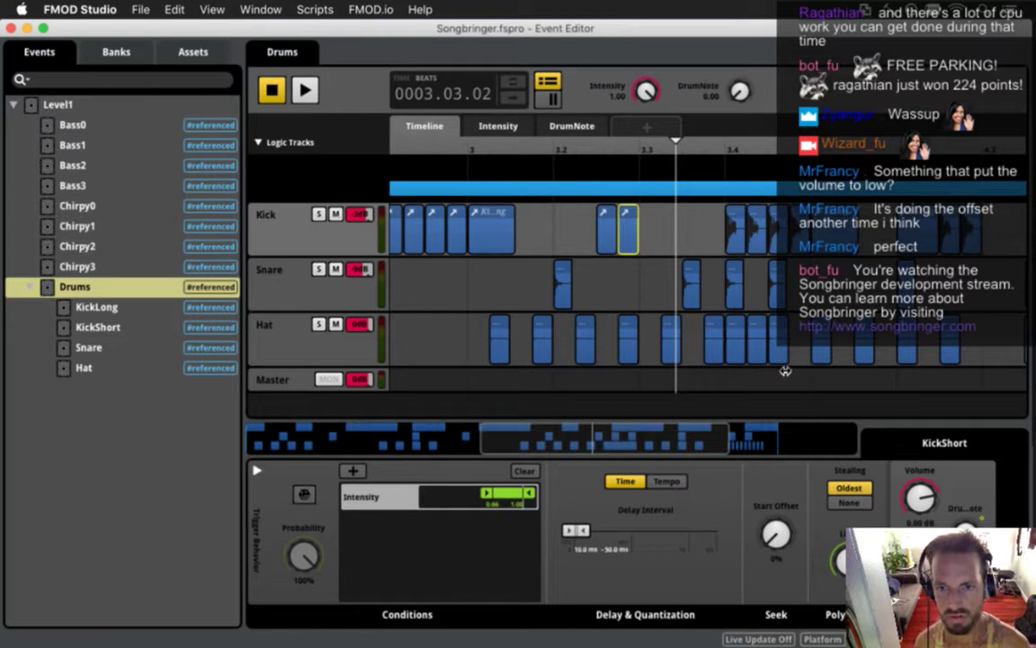
# Step: Delete the raw short-kick clips between beat 3.4 and bar 4 on the Kick track and paste KickShort copies there
pyautogui.hscroll(5, 611, 256)
pyautogui.click(520, 234)
pyautogui.moveTo(520, 234); pyautogui.dragTo(602, 236)
pyautogui.press('Delete')
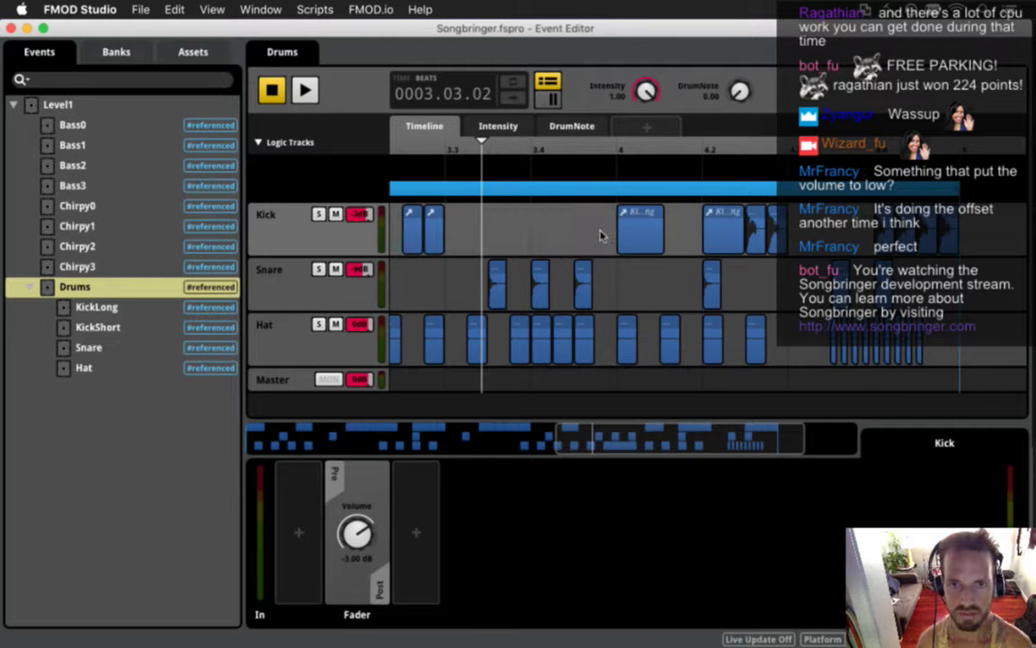
pyautogui.click(493, 149)
pyautogui.press('super+v')
pyautogui.click(525, 149)
pyautogui.press('cmd+v')
pyautogui.moveTo(526, 153); pyautogui.dragTo(580, 157)
pyautogui.press('cmd+v')
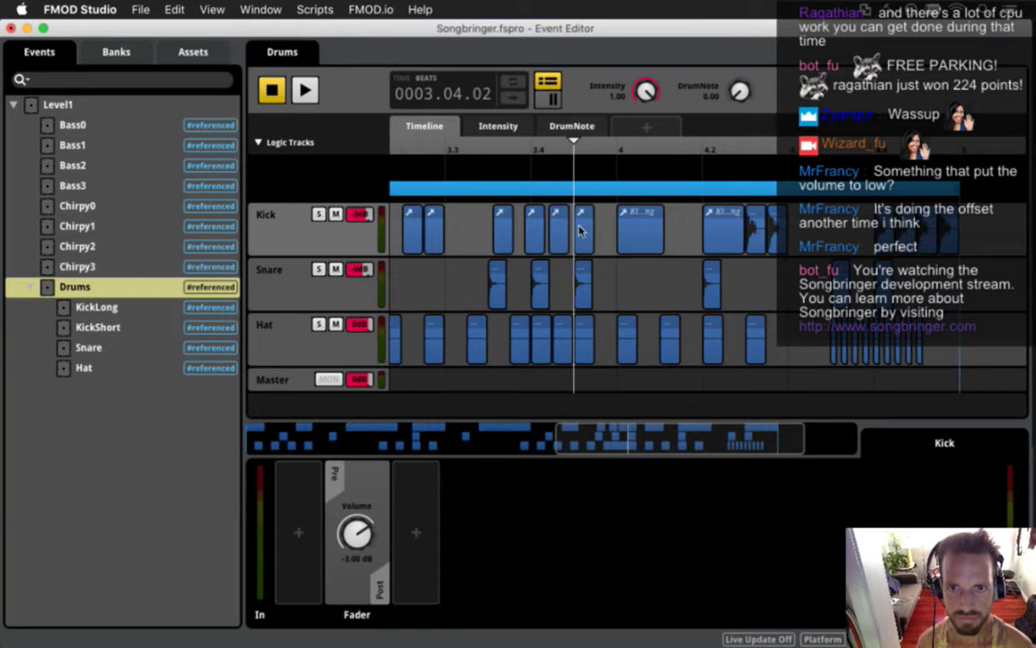
# Step: Line up the four KickShort copies back to back from beat 3.4 to bar 4
pyautogui.press('super+v')
pyautogui.press('super+z')
pyautogui.moveTo(584, 235); pyautogui.dragTo(486, 214)
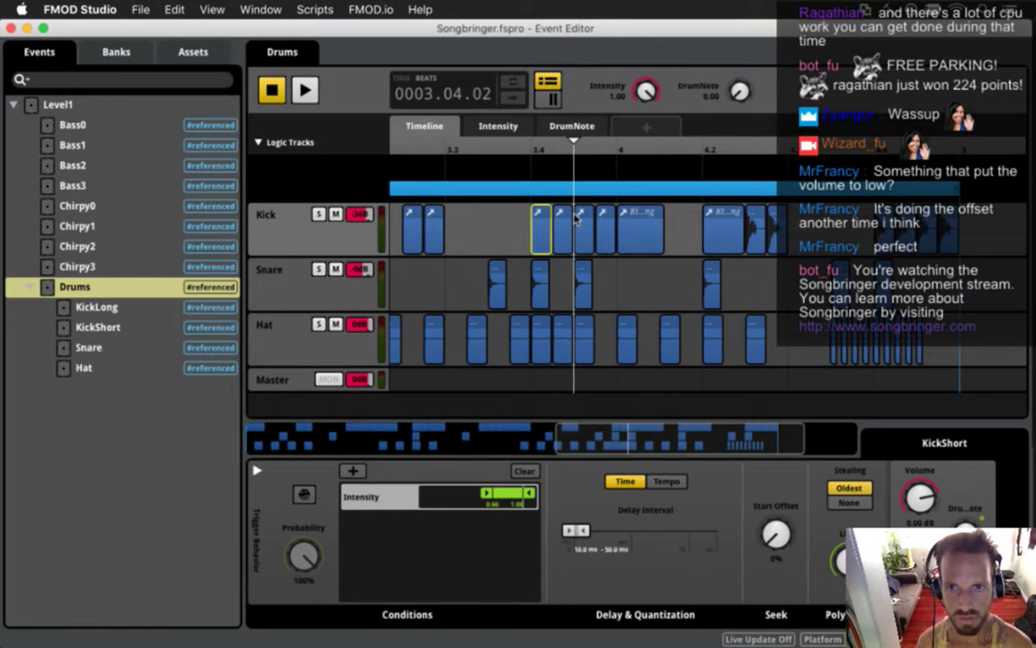
# Step: Replace the two raw short-kick clips just before beat 4.3 with KickShort copies directly after the long kick
pyautogui.click(800, 234)
pyautogui.click(800, 234)
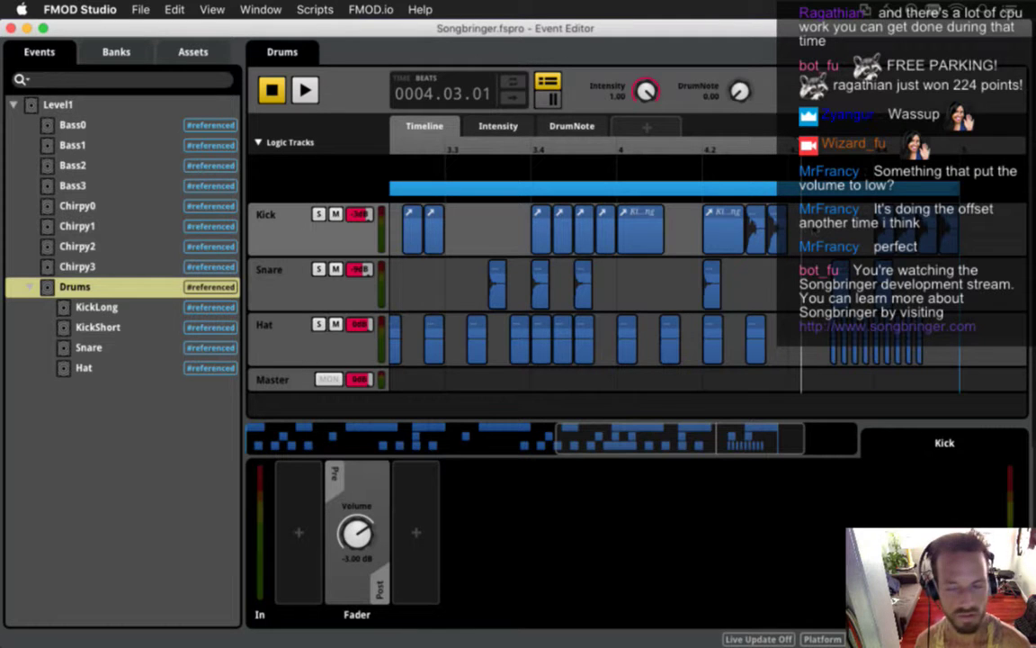
pyautogui.click(759, 236)
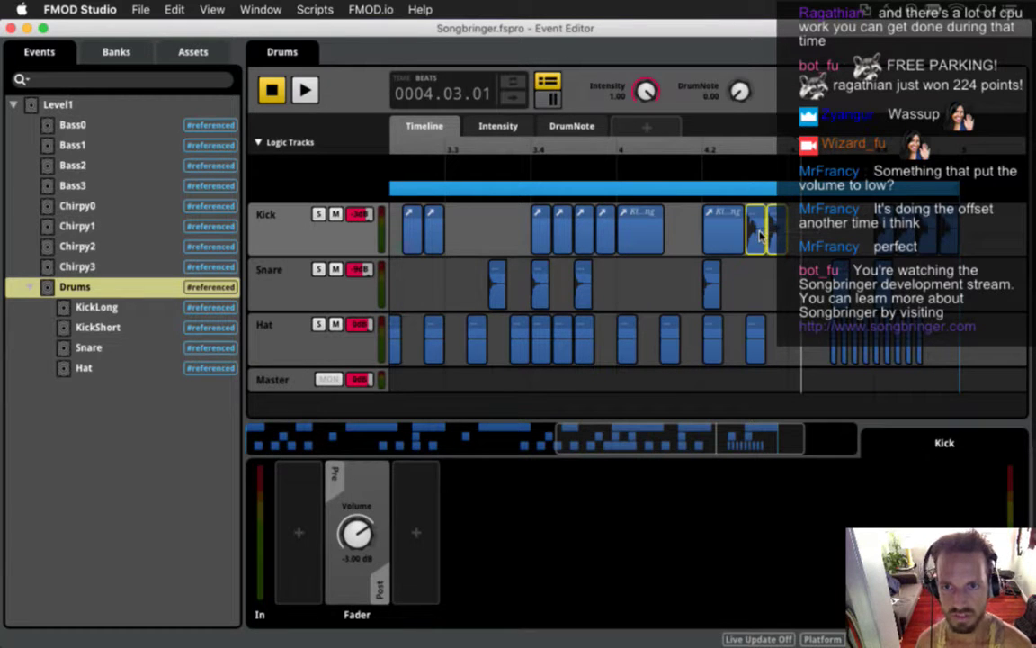
pyautogui.click(754, 150)
pyautogui.press('super+v')
pyautogui.click(786, 147)
pyautogui.click(754, 235)
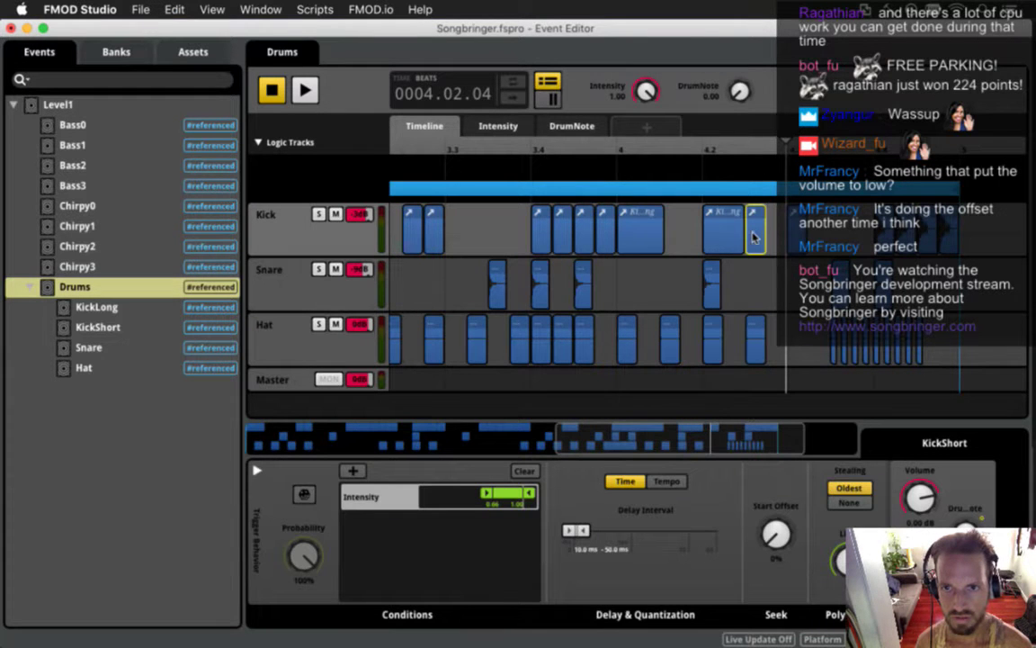
pyautogui.moveTo(795, 239); pyautogui.dragTo(773, 237)
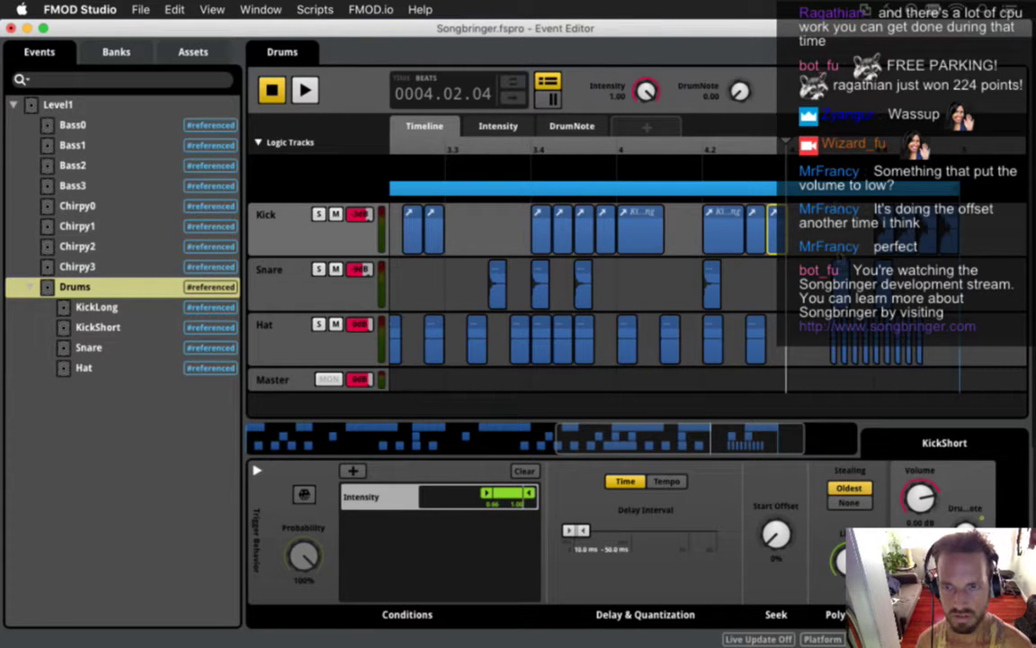
# Step: Replace the remaining raw short-kick clips from beat 4.4 to bar 5 with KickShort copies and save the project
pyautogui.moveTo(840, 210); pyautogui.dragTo(944, 234)
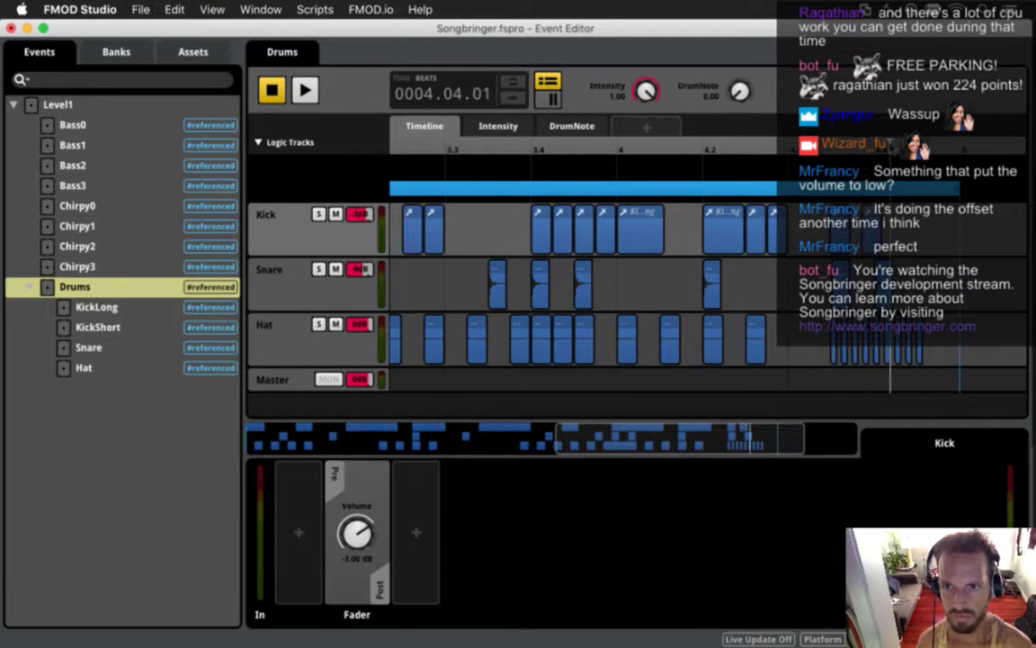
pyautogui.click(840, 223)
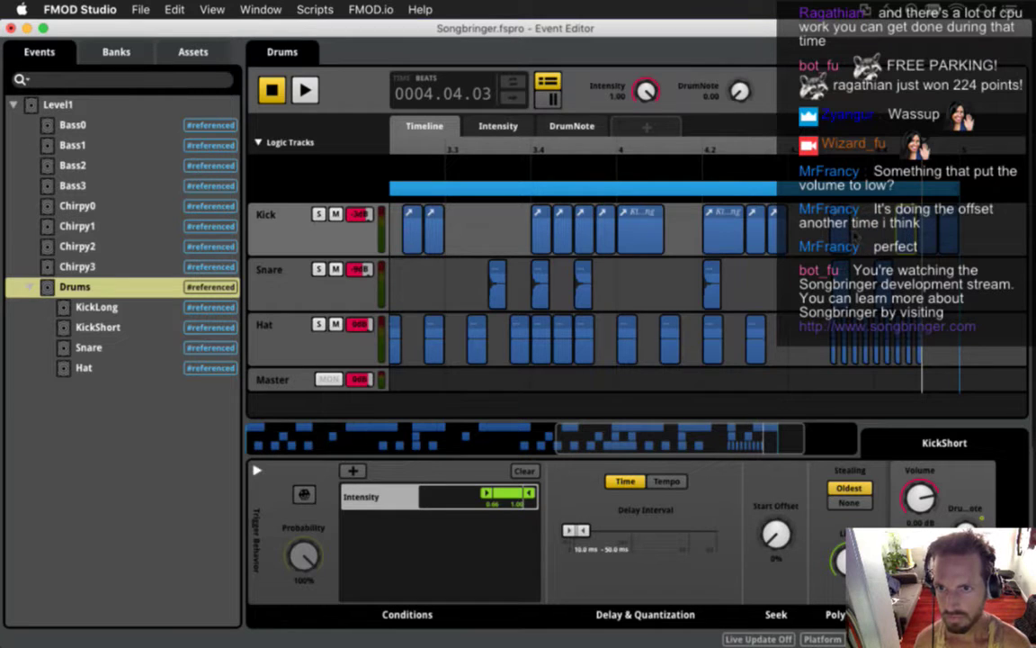
pyautogui.press('super+s')
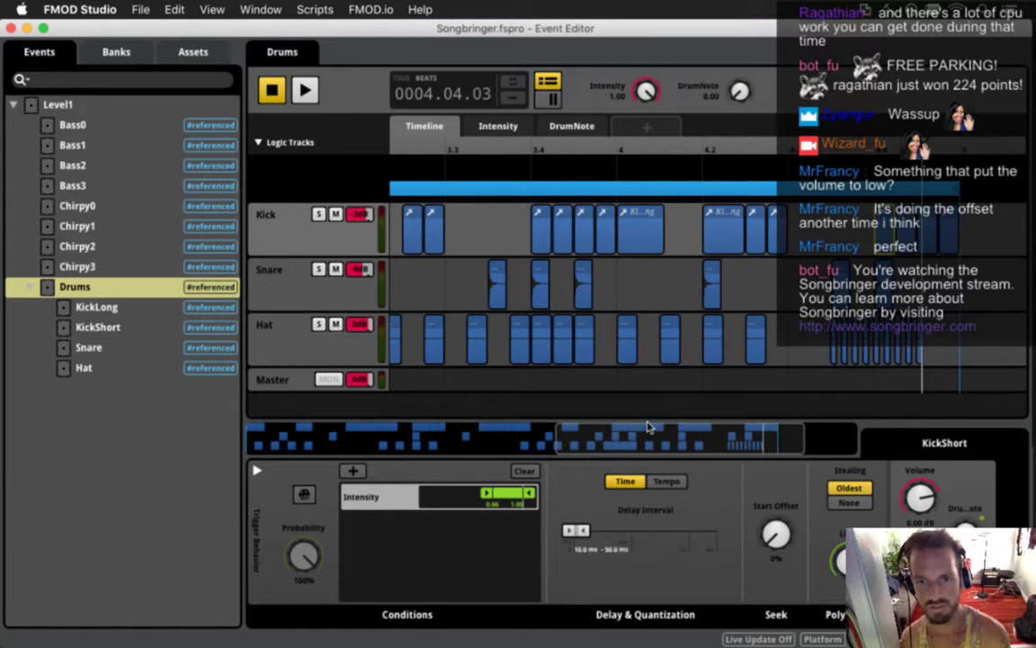
# Step: Play back the Drums event from the start of bar 1 to check the new kicks
pyautogui.moveTo(641, 429); pyautogui.dragTo(315, 438)
pyautogui.moveTo(404, 144); pyautogui.dragTo(342, 147)
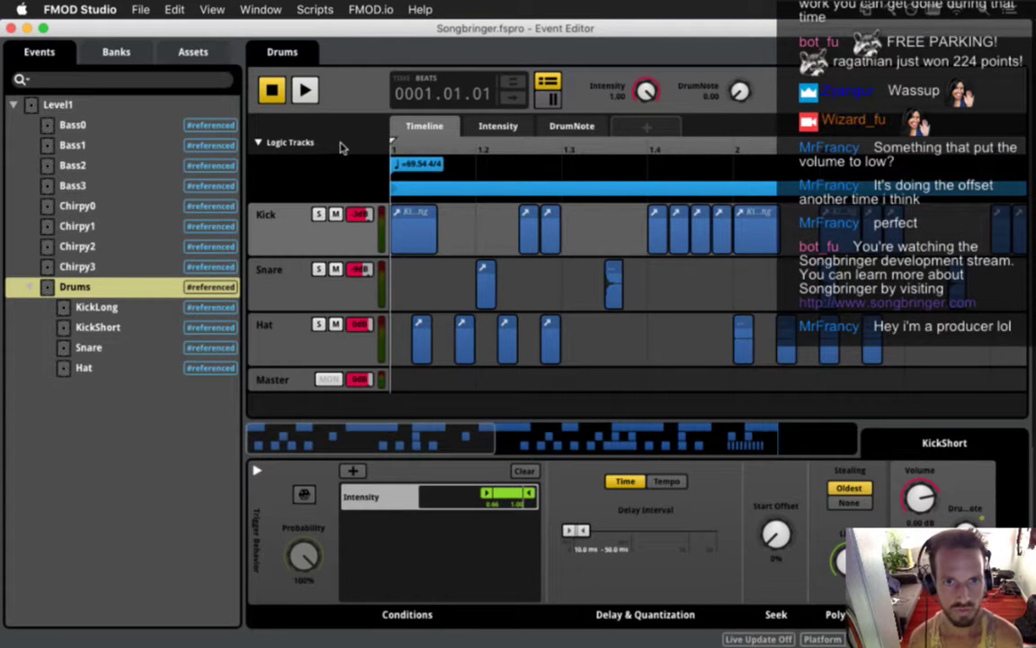
pyautogui.press('space')
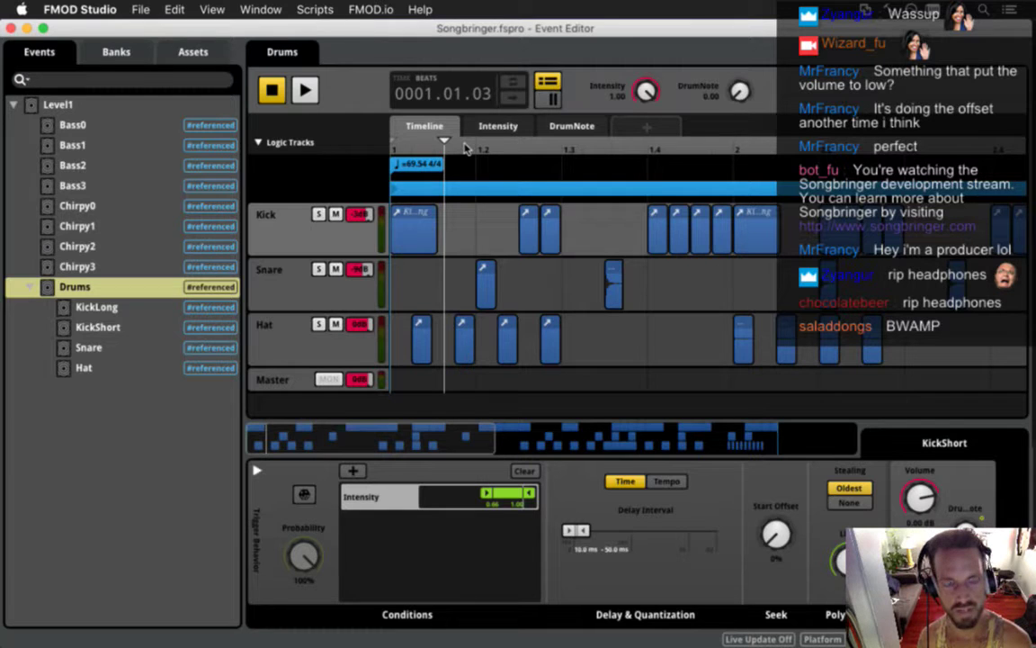
# Step: Copy the Snare instrument at beat 1.2 and replace the raw snare clip midway between beats 1.3 and 1.4 with it
pyautogui.moveTo(490, 151); pyautogui.dragTo(474, 155)
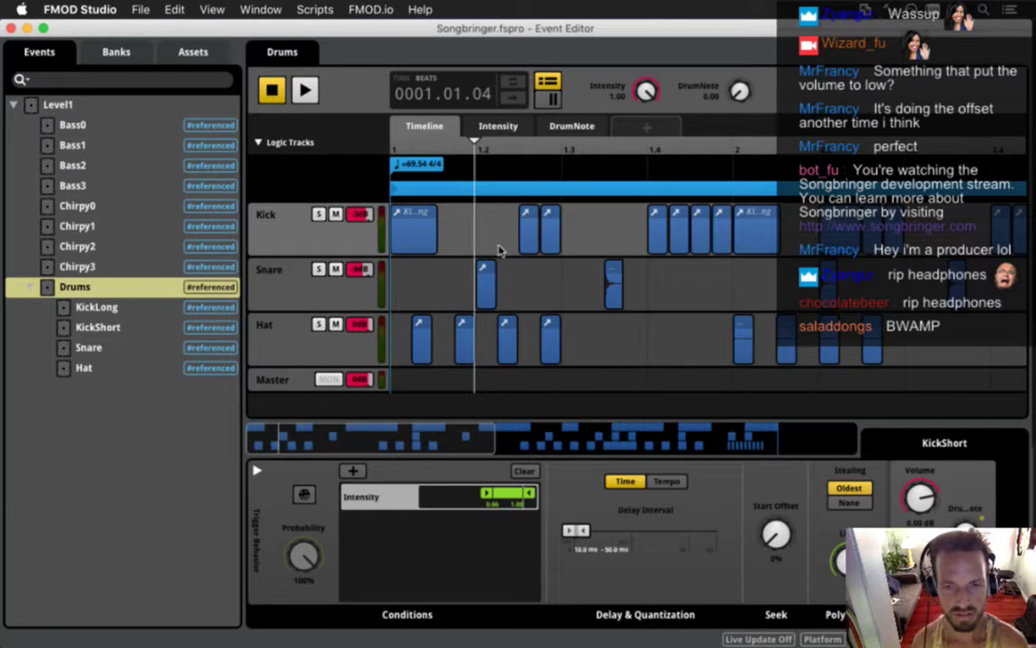
pyautogui.click(483, 293)
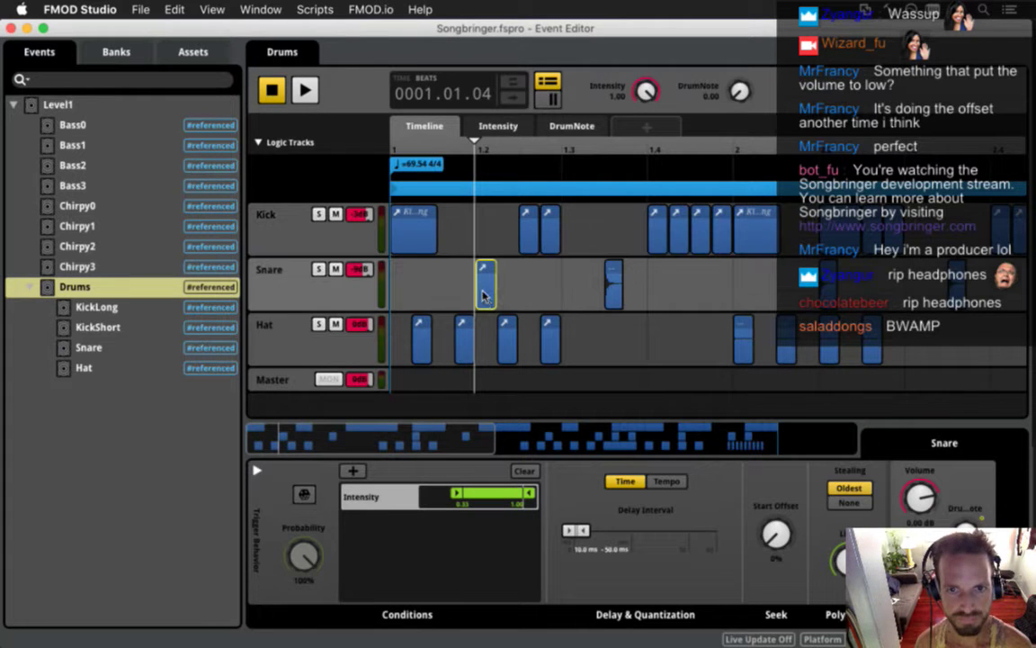
pyautogui.press('super+c')
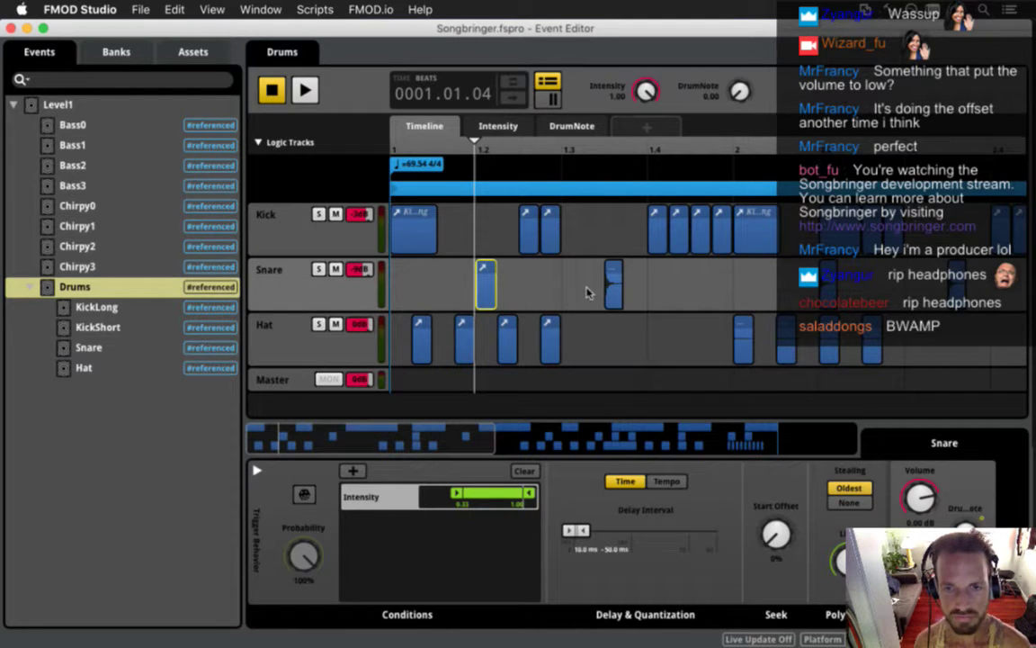
pyautogui.click(617, 290)
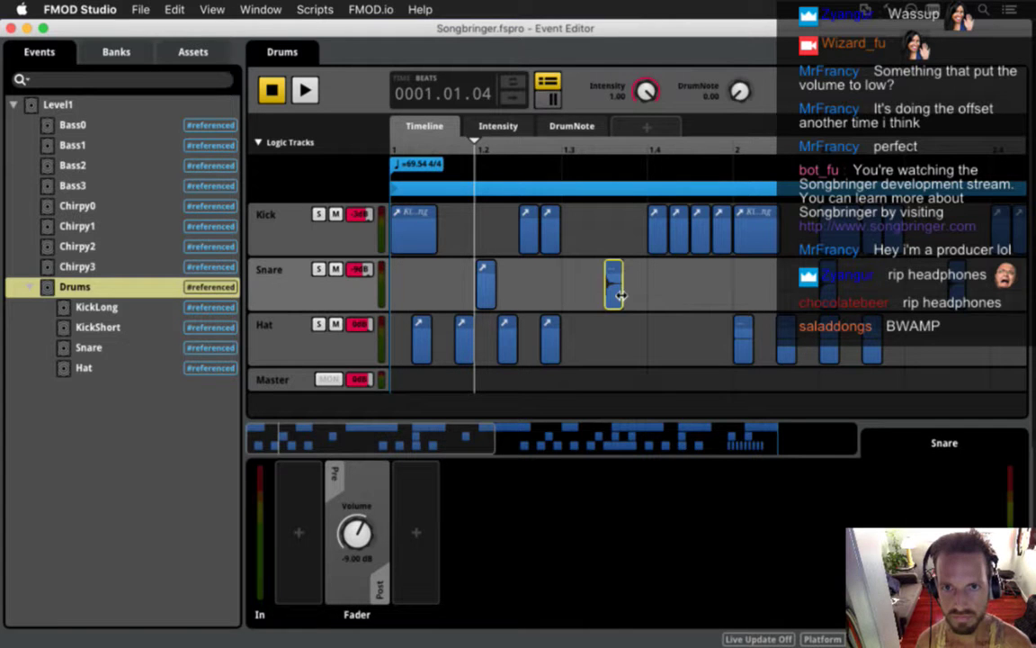
pyautogui.press('Delete')
pyautogui.click(611, 148)
pyautogui.press('super+v')
pyautogui.moveTo(618, 284); pyautogui.dragTo(634, 282)
pyautogui.press('super+z')
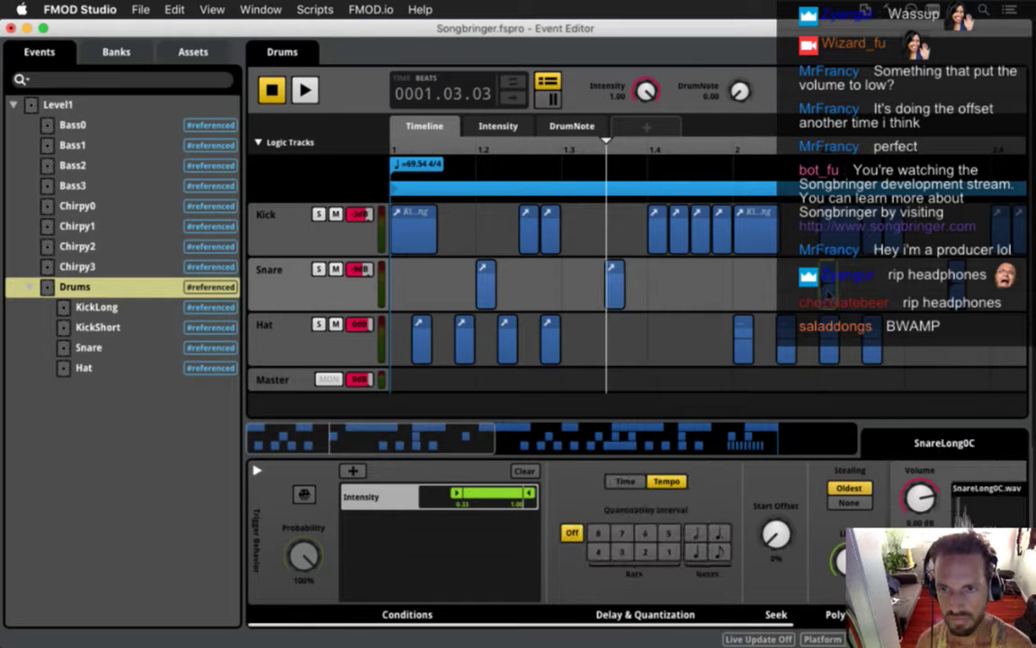
# Step: Replace the raw snare clip at beat 2.2 with a Snare instrument copy and save the project
pyautogui.click(829, 295)
pyautogui.click(821, 153)
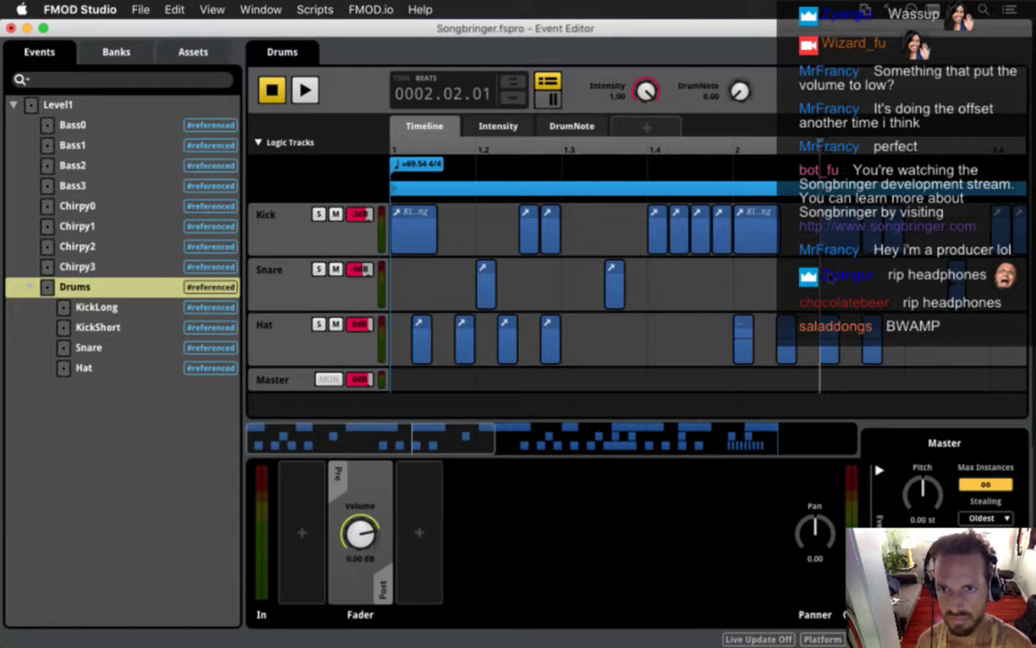
pyautogui.click(297, 290)
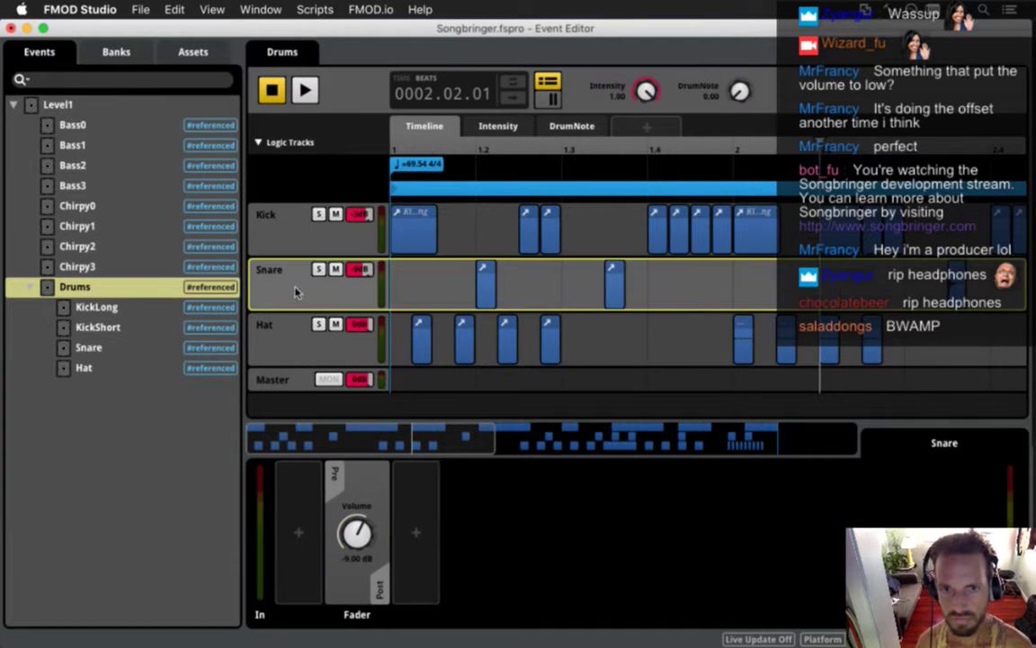
pyautogui.click(829, 293)
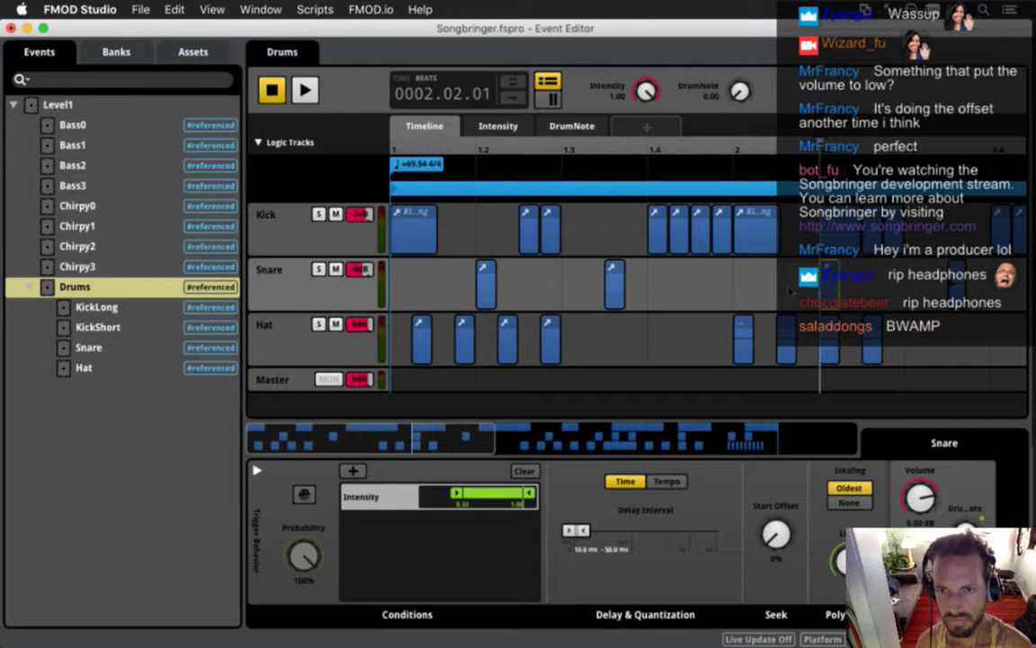
pyautogui.hscroll(5, 629, 297)
pyautogui.press('super+s')
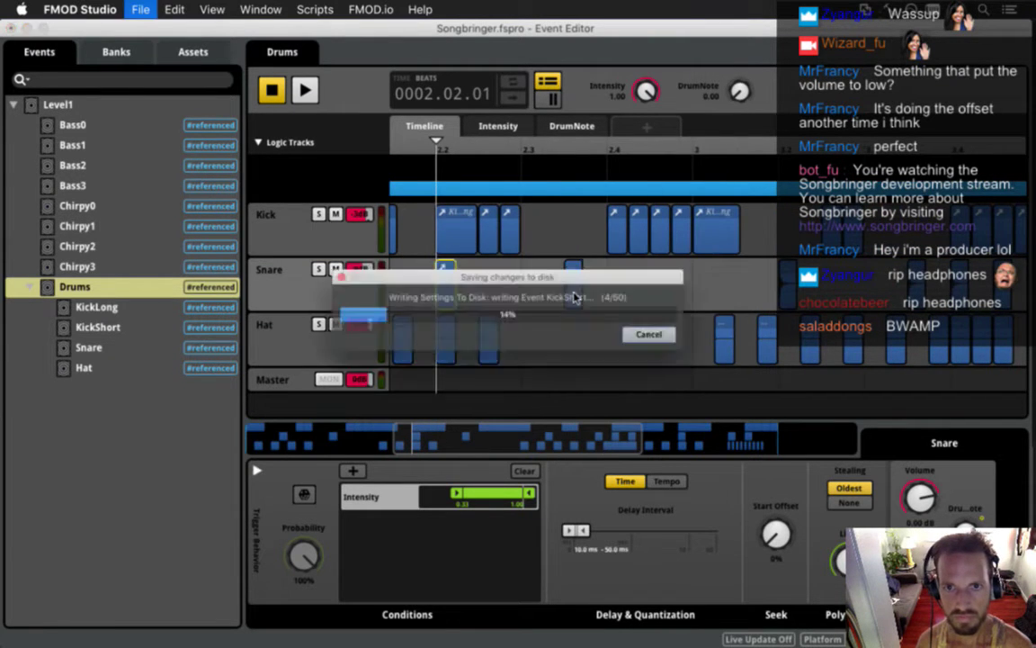
# Step: Replace the raw snare clip midway between beats 2.3 and 2.4 with a Snare instrument copy at the same position
pyautogui.click(536, 149)
pyautogui.press('super+v')
pyautogui.click(574, 290)
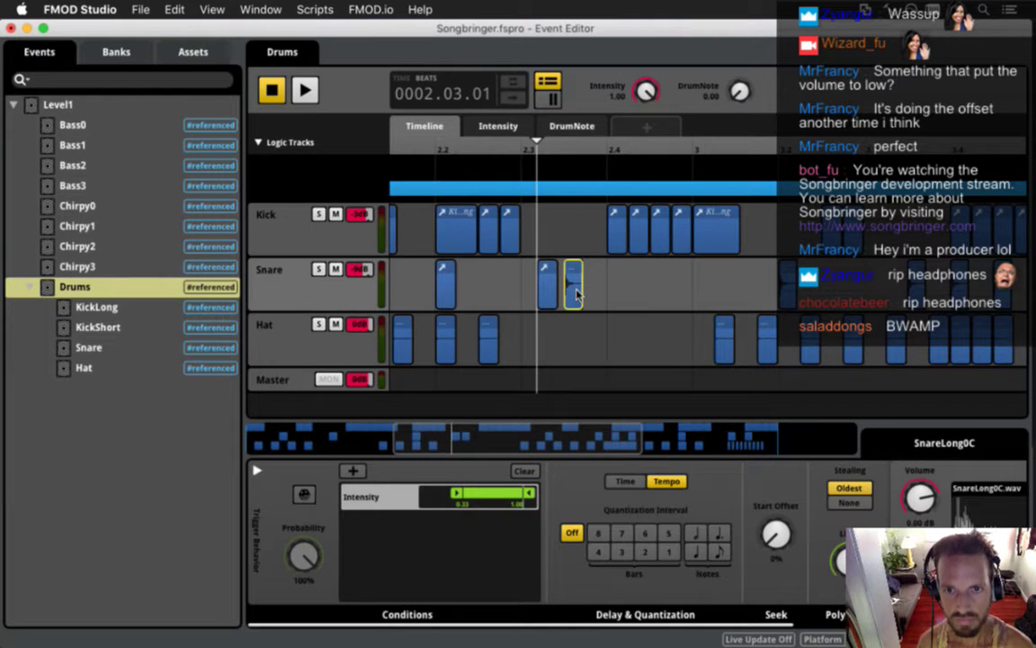
pyautogui.press('Delete')
pyautogui.moveTo(547, 286); pyautogui.dragTo(577, 286)
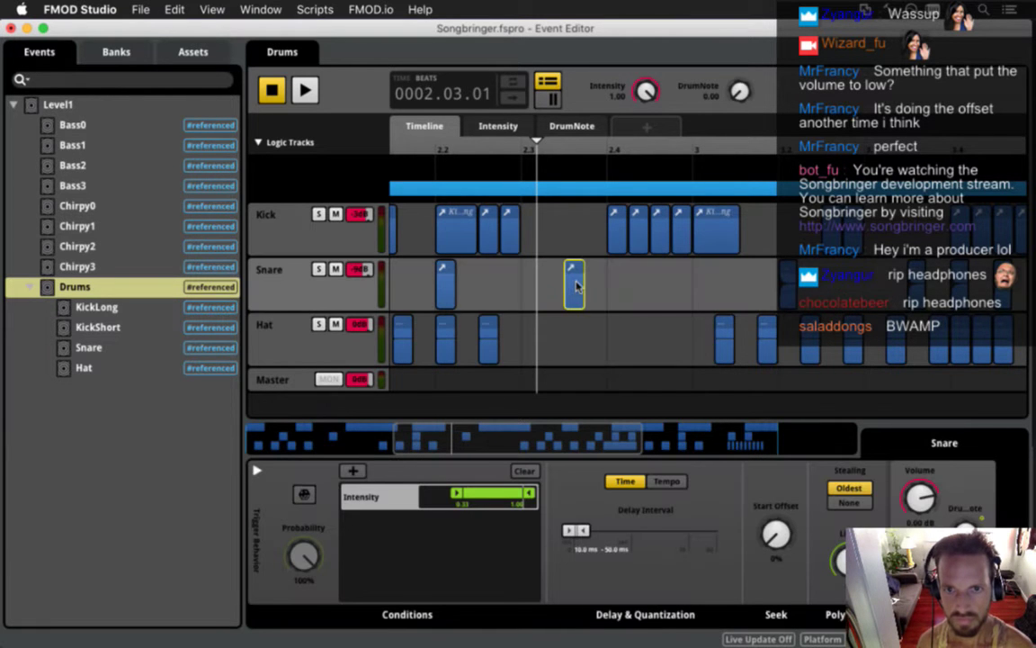
# Step: Replace the raw snare clip at beat 3.2 with a Snare instrument copy at the same position
pyautogui.click(749, 147)
pyautogui.press('super+v')
pyautogui.click(788, 289)
pyautogui.press('Delete')
pyautogui.moveTo(752, 296); pyautogui.dragTo(782, 294)
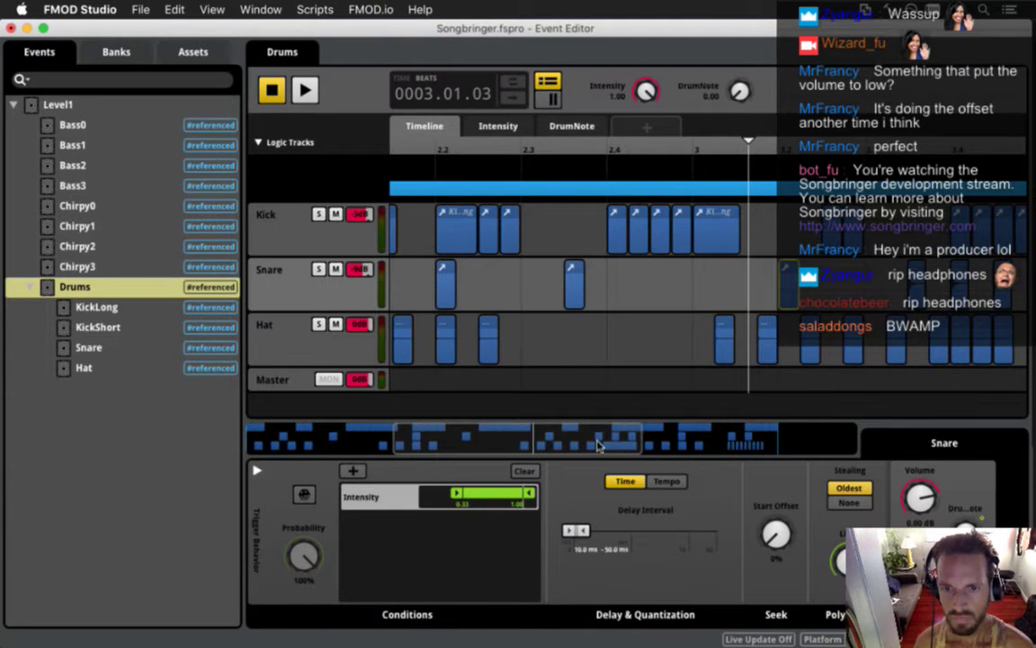
# Step: Replace the raw snare clip midway between beats 3.3 and 3.4 with a Snare instrument copy
pyautogui.hscroll(5, 491, 270)
pyautogui.click(485, 150)
pyautogui.press('super+v')
pyautogui.click(517, 278)
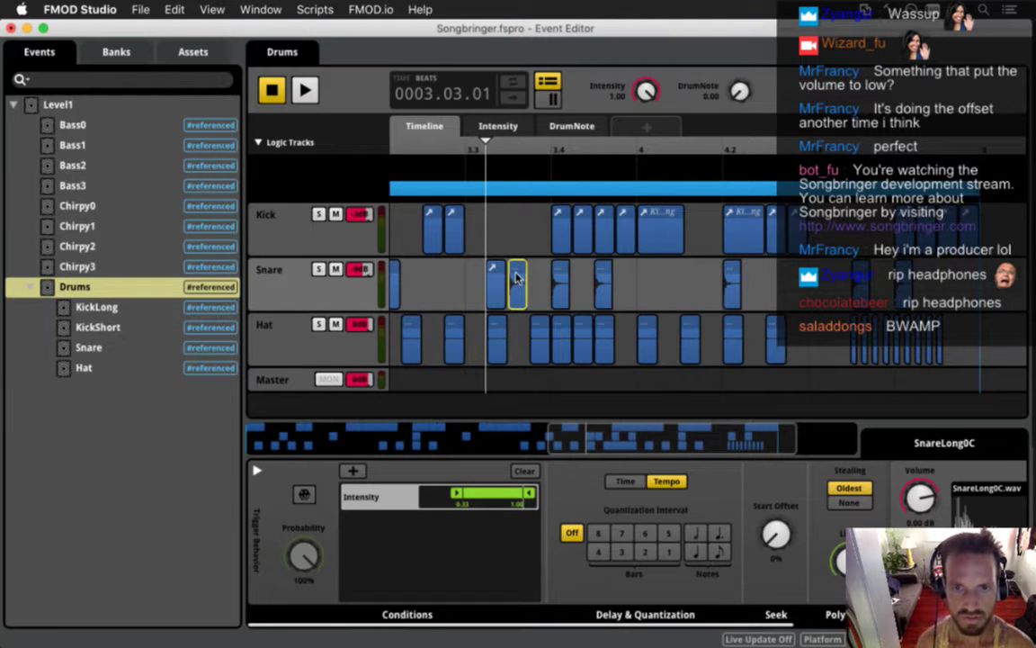
pyautogui.press('Delete')
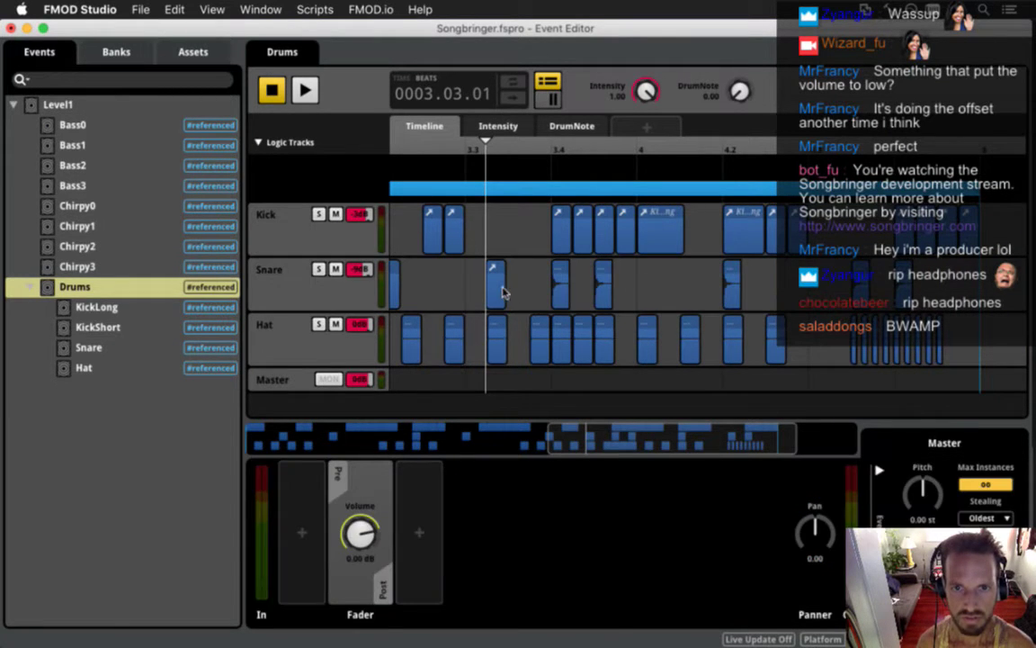
pyautogui.moveTo(504, 290); pyautogui.dragTo(518, 290)
# Step: Replace the raw snare clip at beat 3.4 with a Snare instrument copy aligned to the beat
pyautogui.click(560, 292)
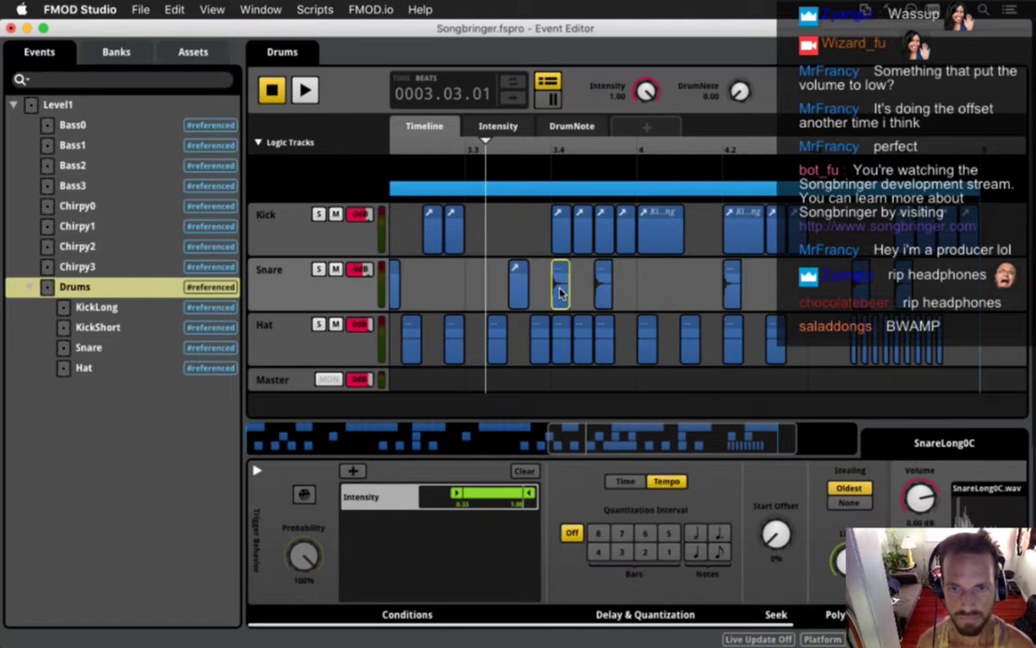
pyautogui.press('Delete')
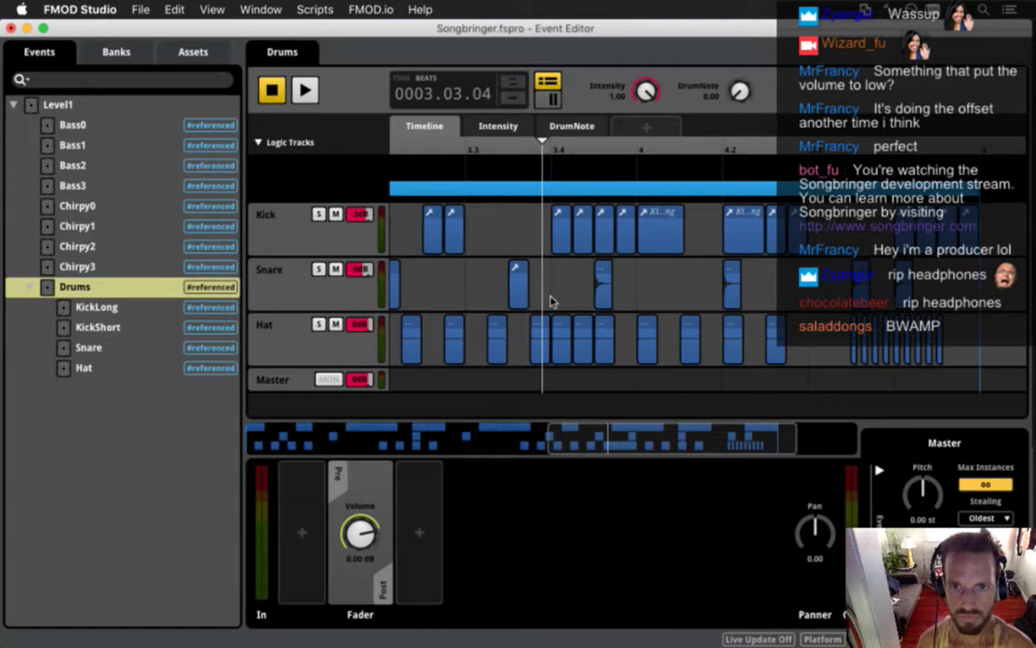
pyautogui.click(337, 301)
pyautogui.press('super+z')
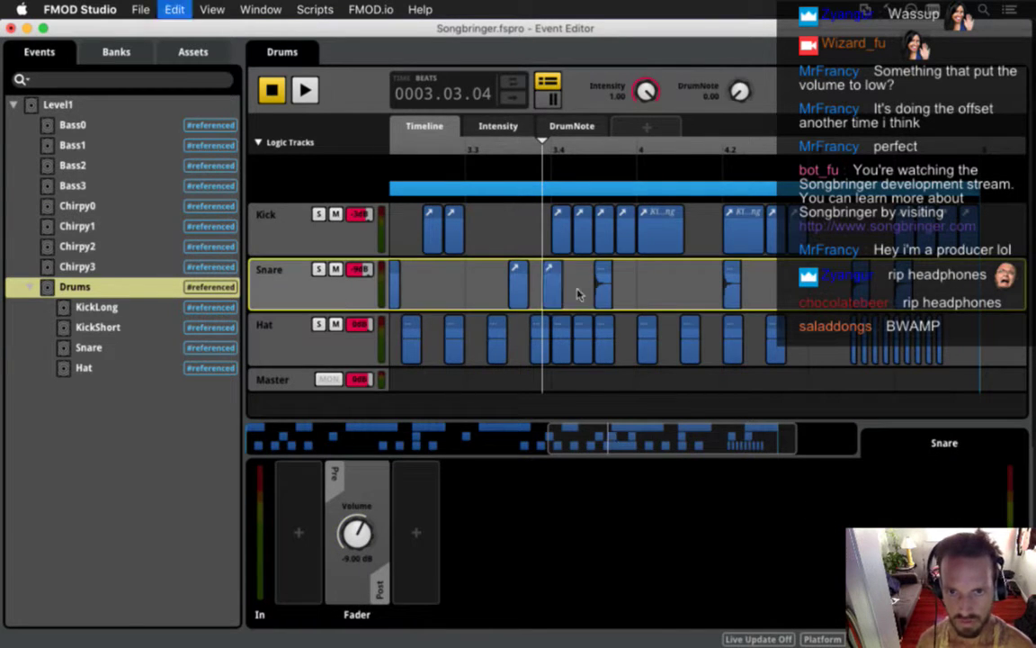
pyautogui.click(565, 292)
# Step: Replace the raw snare clip midway between beat 3.4 and bar 4 with a Snare instrument copy
pyautogui.click(603, 292)
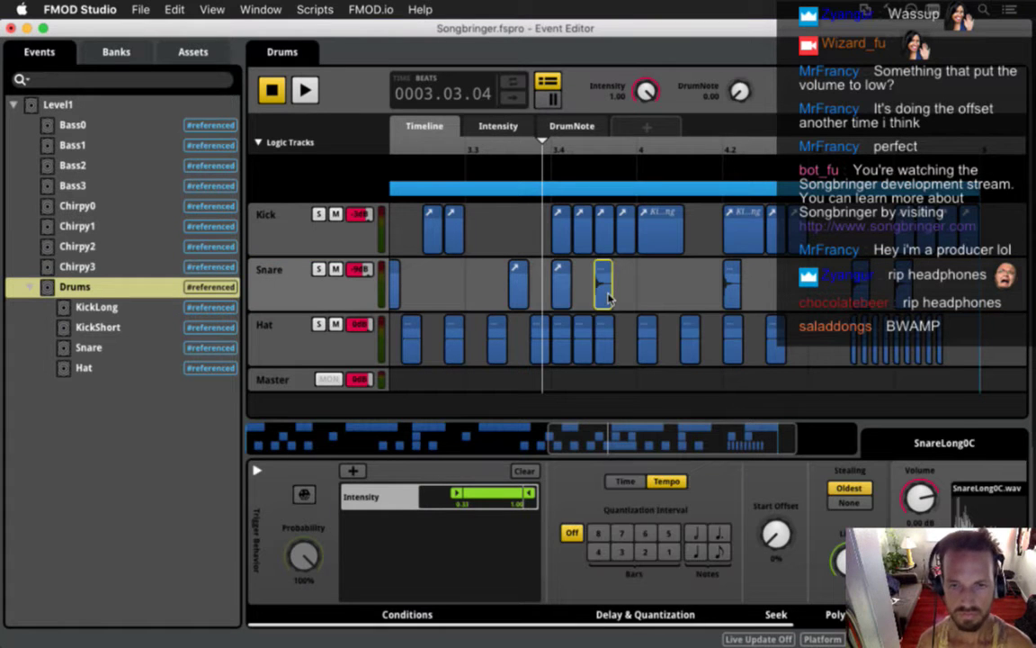
pyautogui.press('Delete')
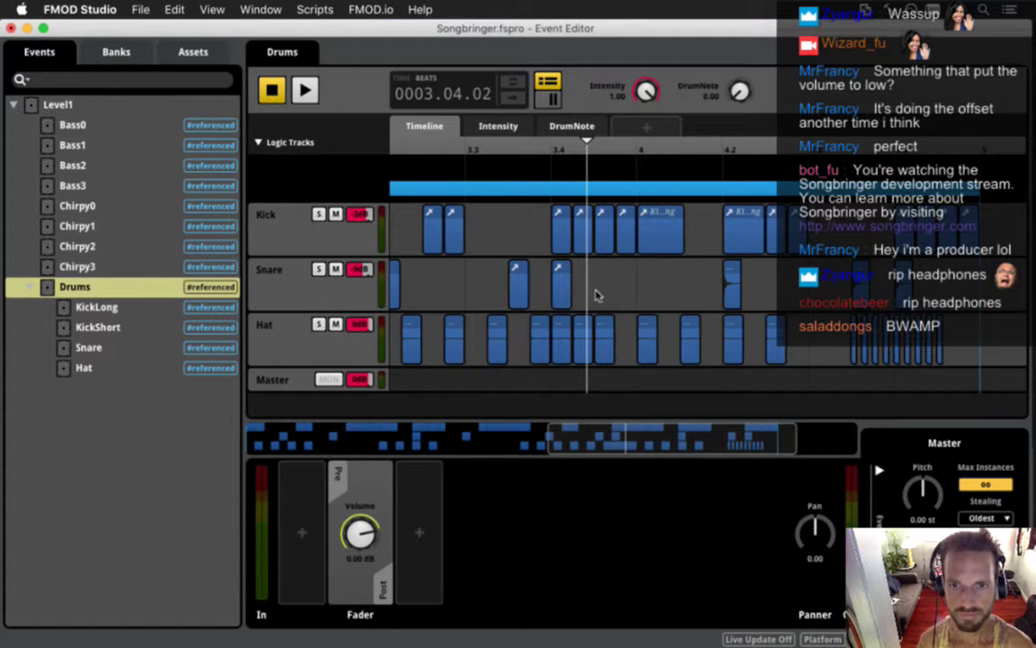
pyautogui.click(342, 292)
pyautogui.press('super+z')
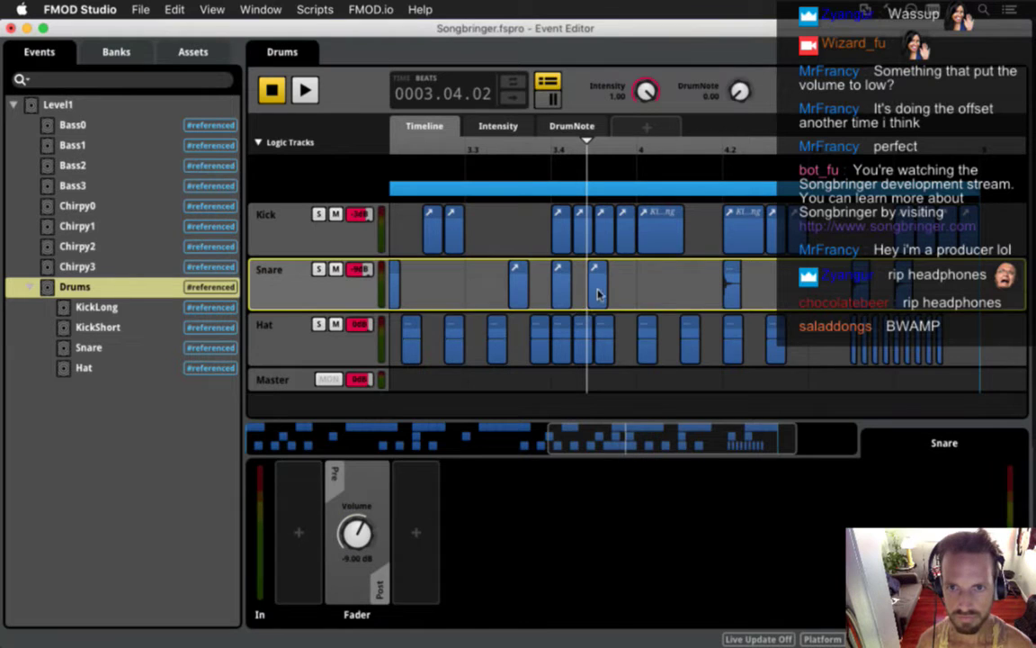
pyautogui.click(604, 290)
# Step: Replace the raw snare clip at beat 4.2 with a Snare instrument copy aligned to the beat
pyautogui.press('super+v')
pyautogui.click(732, 284)
pyautogui.press('Delete')
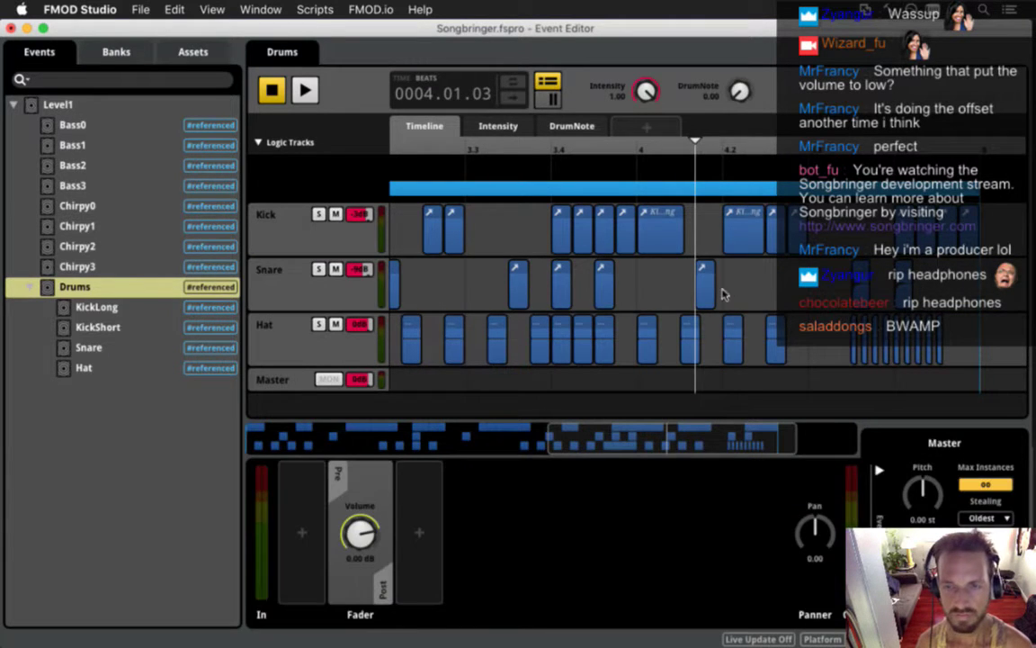
pyautogui.moveTo(706, 298); pyautogui.dragTo(736, 298)
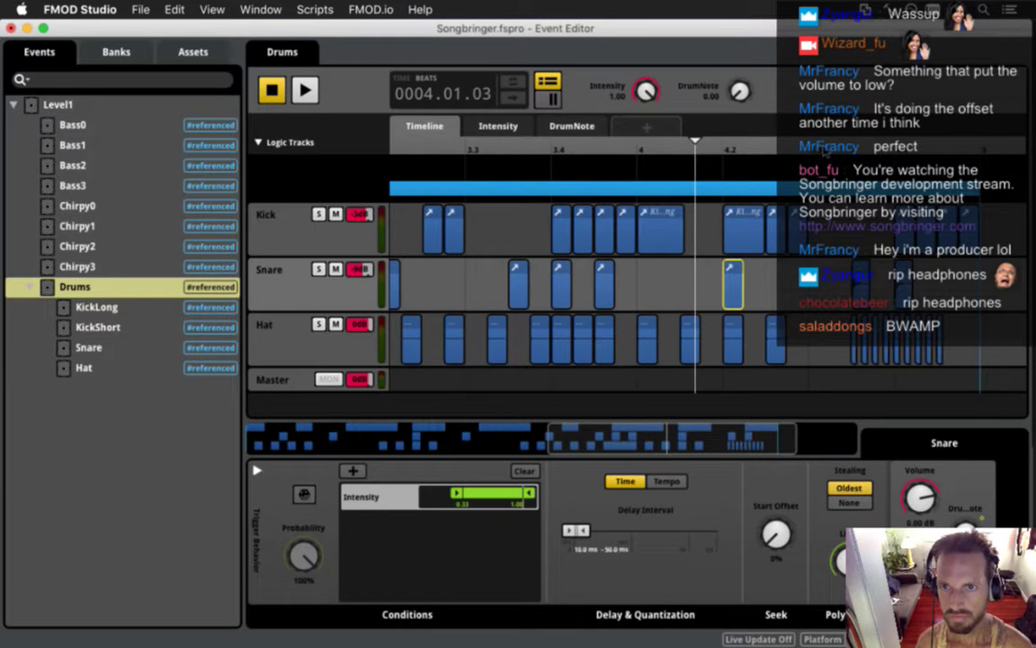
# Step: Replace the raw snare clip midway between beats 4.3 and 4.4 with a Snare instrument copy
pyautogui.click(861, 289)
pyautogui.press('Delete')
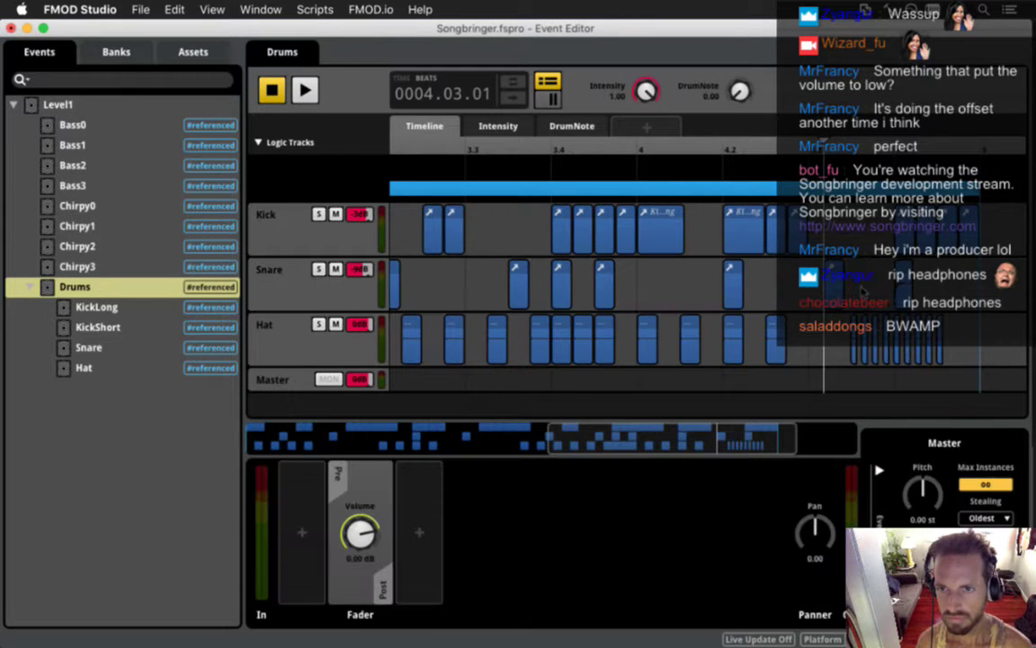
pyautogui.moveTo(833, 294); pyautogui.dragTo(868, 290)
# Step: Replace the raw snare clip at beat 4.4 with a Snare instrument copy and save the project
pyautogui.click(906, 289)
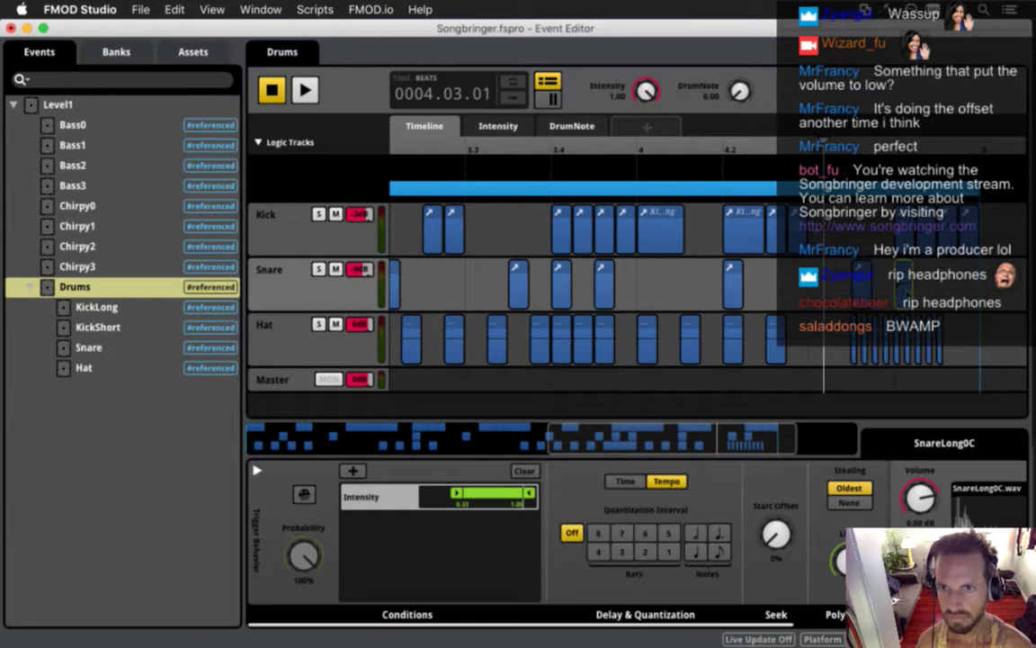
pyautogui.click(817, 266)
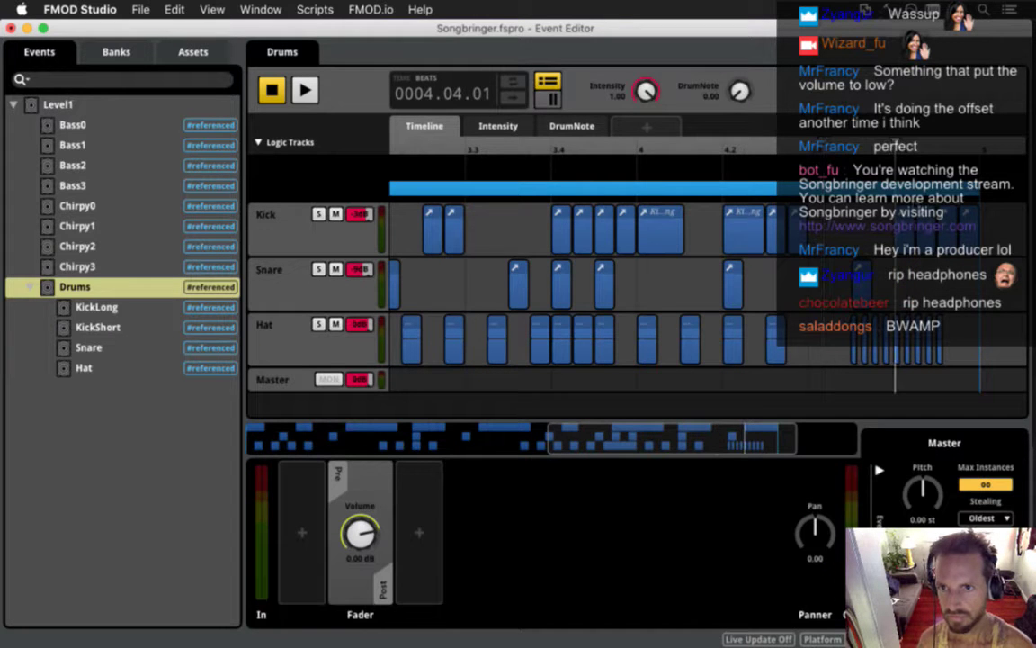
pyautogui.click(335, 287)
pyautogui.press('super+v')
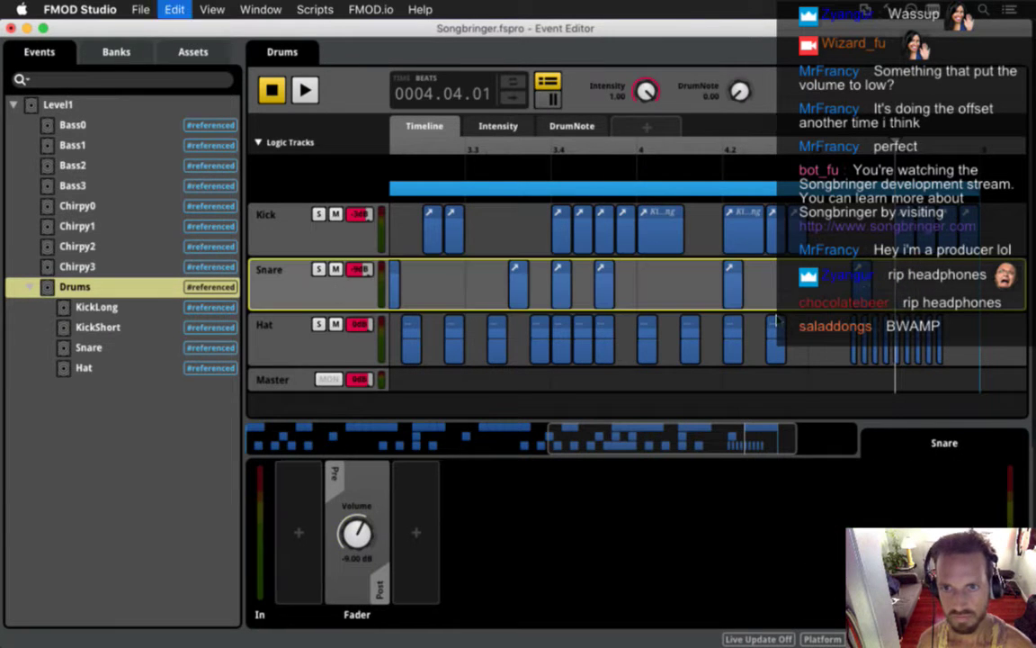
pyautogui.click(909, 292)
pyautogui.press('super+v')
pyautogui.press('super+s')
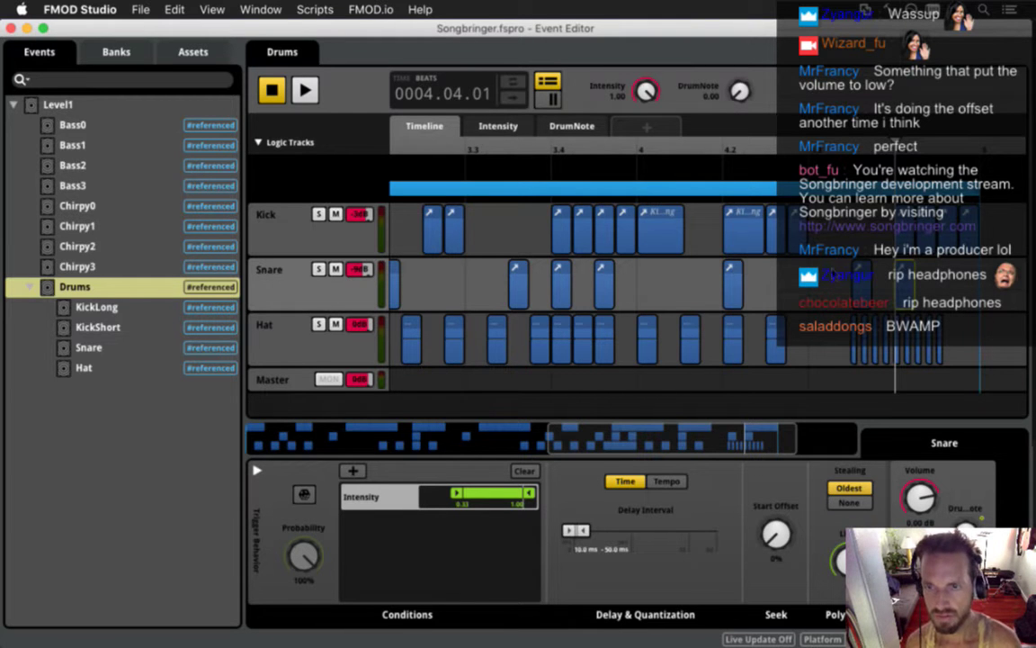
# Step: Replace the four raw hat clips starting at bar 2 with copies of the four Hat instruments from bar 1
pyautogui.moveTo(608, 441); pyautogui.dragTo(287, 443)
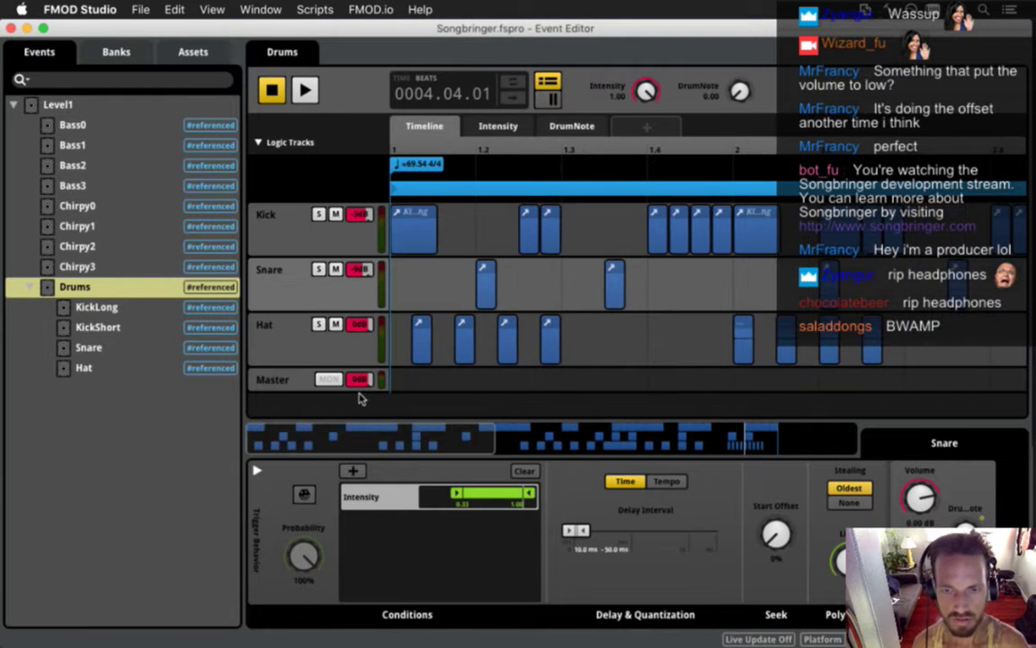
pyautogui.click(551, 342)
pyautogui.press('super+c')
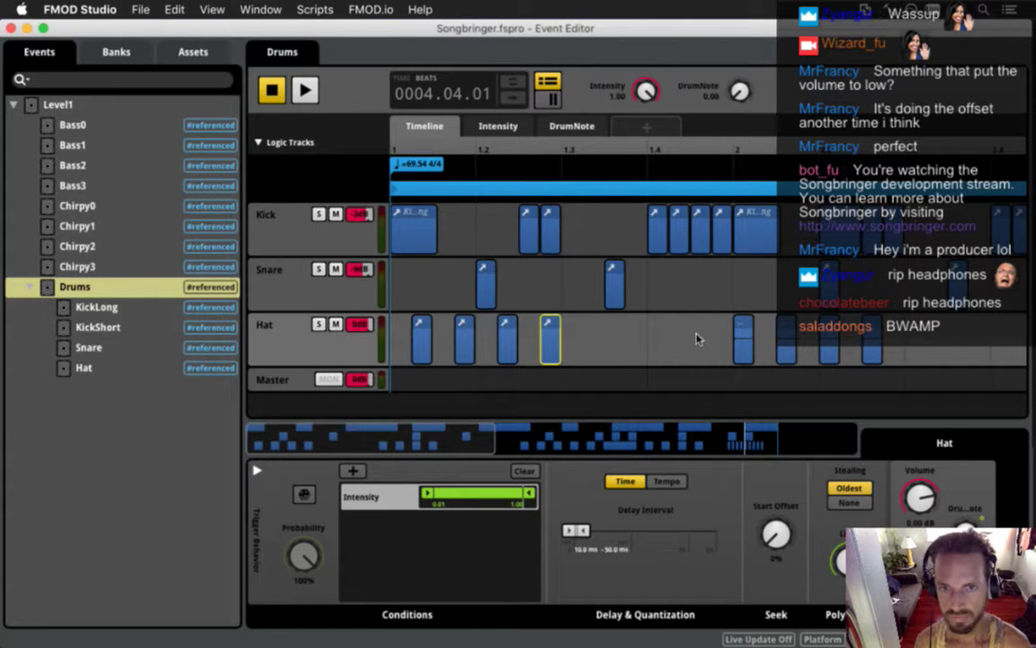
pyautogui.moveTo(611, 347); pyautogui.dragTo(413, 352)
pyautogui.press('super+c')
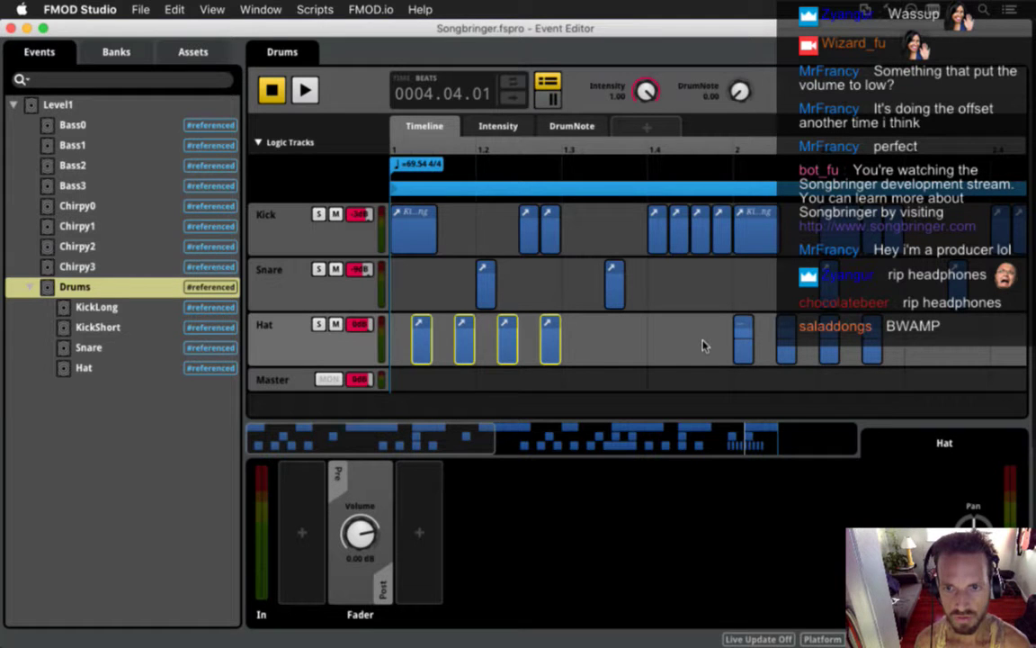
pyautogui.press('super+v')
pyautogui.press('Delete')
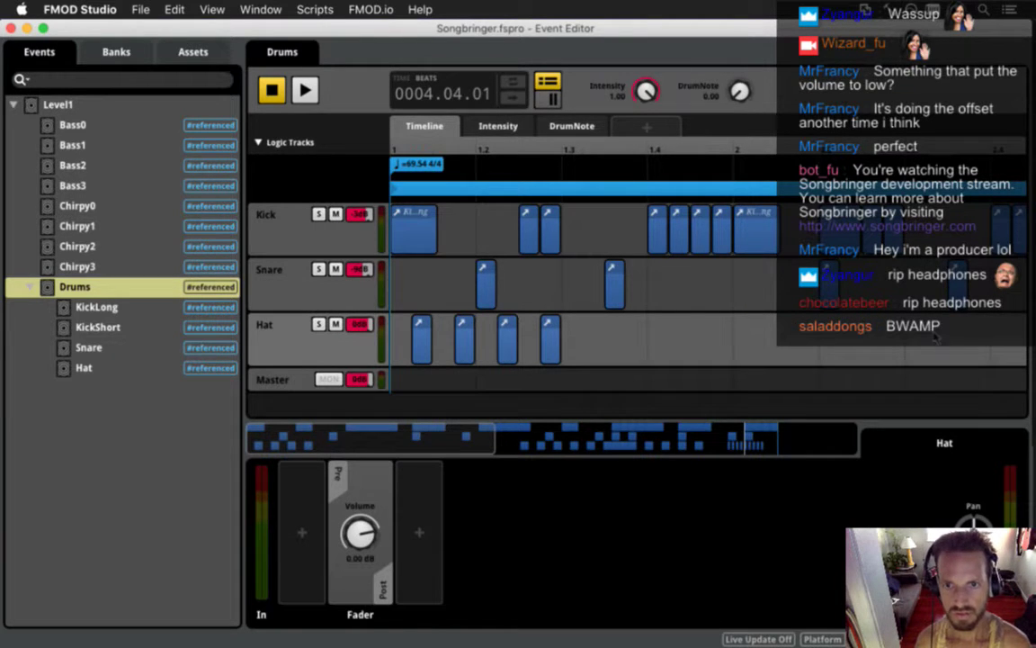
pyautogui.press('super+v')
pyautogui.moveTo(718, 341); pyautogui.dragTo(746, 342)
pyautogui.press('Delete')
pyautogui.click(717, 144)
pyautogui.press('super+v')
# Step: Replace the first four raw hat clips after bar 3 with the copied Hat instruments, shifted to the original clip positions
pyautogui.moveTo(428, 436); pyautogui.dragTo(641, 441)
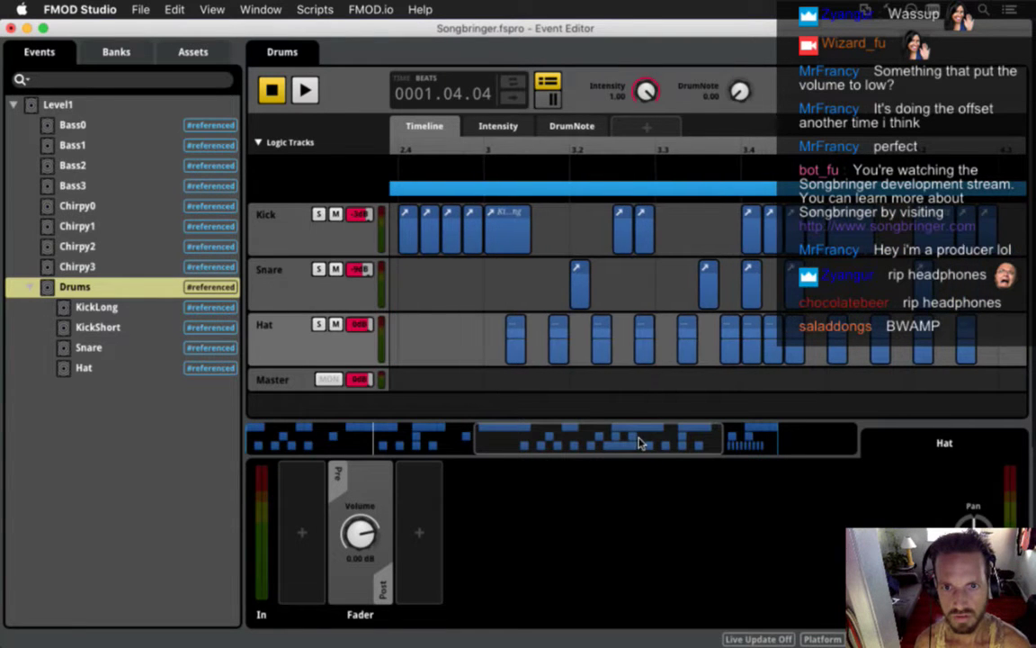
pyautogui.moveTo(492, 344); pyautogui.dragTo(670, 347)
pyautogui.press('Delete')
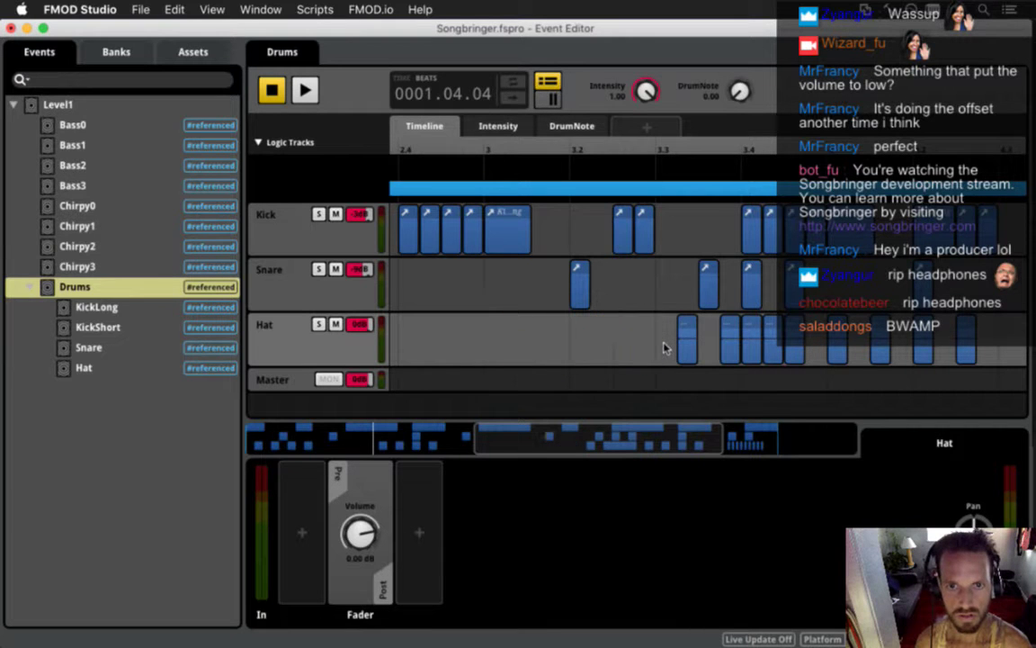
pyautogui.click(490, 147)
pyautogui.press('super+v')
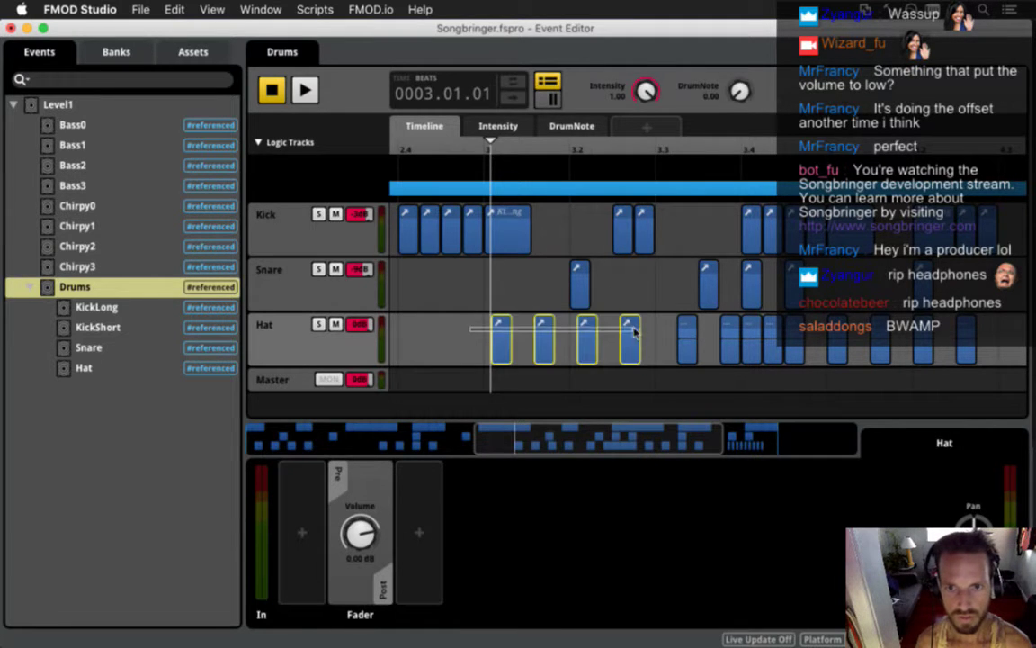
pyautogui.moveTo(516, 349); pyautogui.dragTo(528, 351)
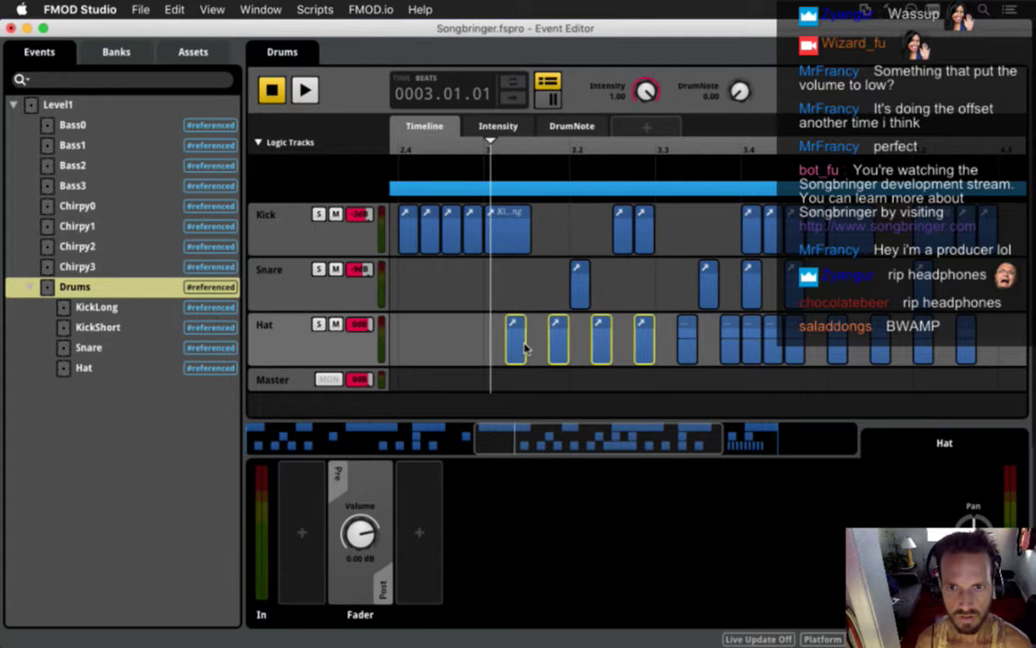
pyautogui.click(673, 352)
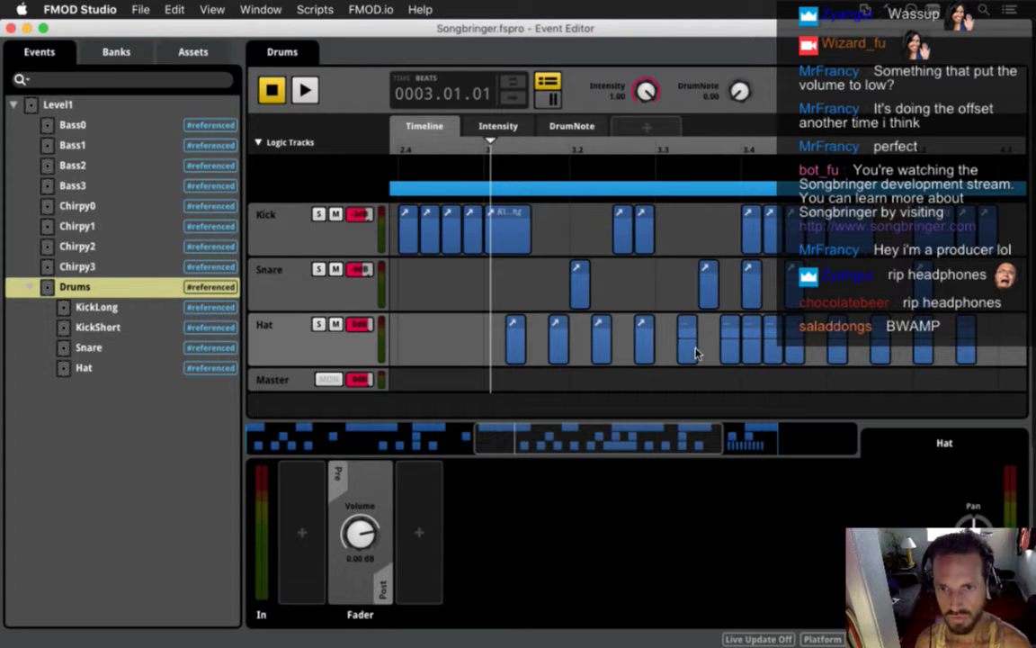
# Step: Replace the five raw hat clips around beats 3.3 and 3.4 with four Hat copies, moved onto the first four original positions
pyautogui.click(688, 346)
pyautogui.press('Delete')
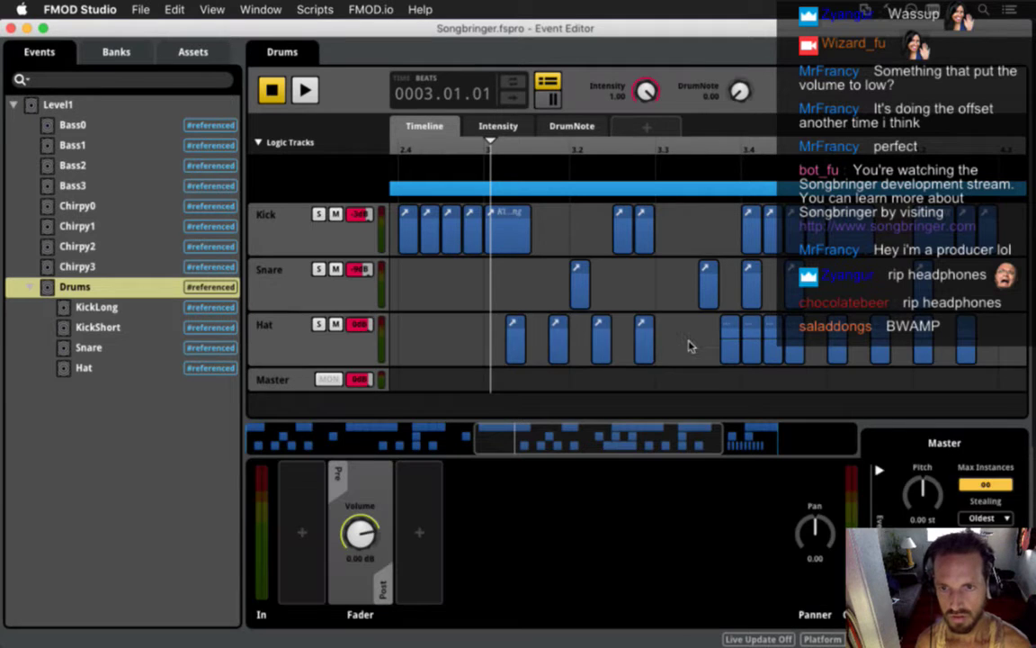
pyautogui.moveTo(711, 347); pyautogui.dragTo(804, 357)
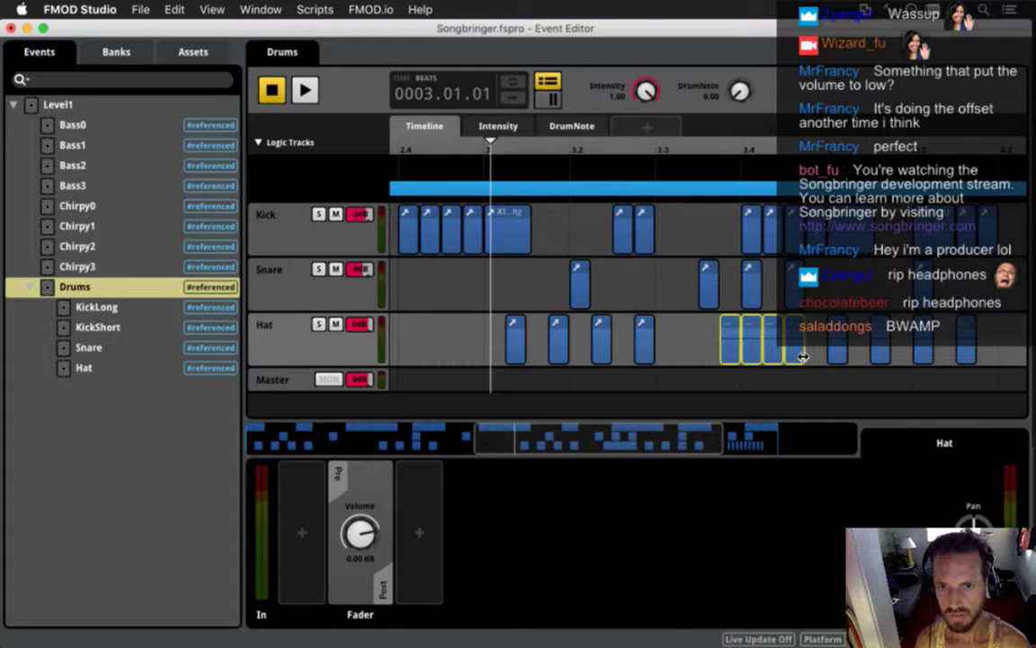
pyautogui.press('Delete')
pyautogui.click(670, 149)
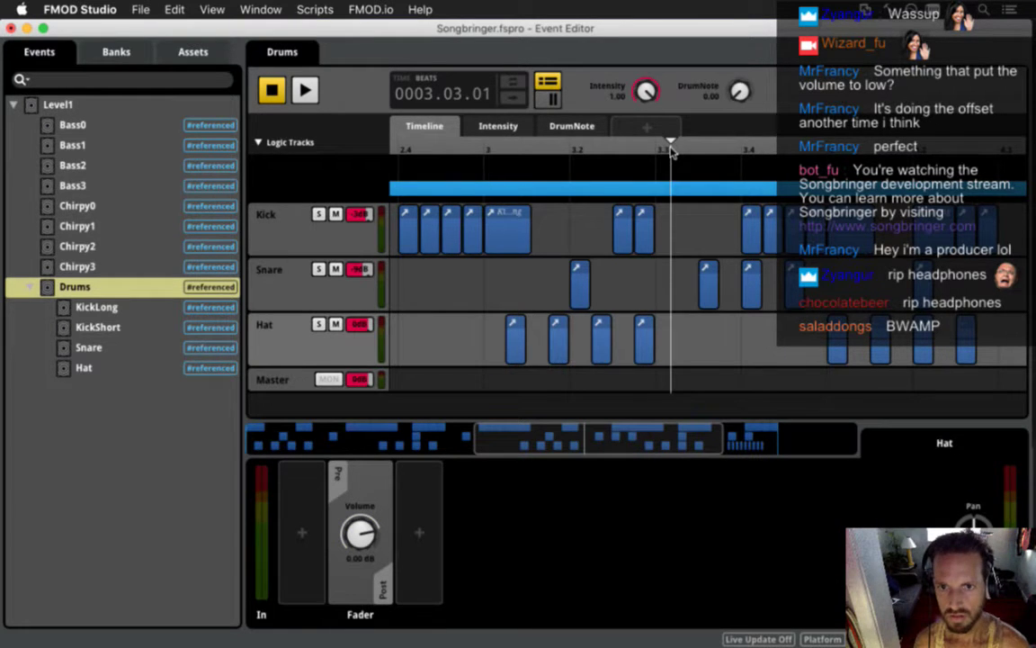
pyautogui.press('super+v')
pyautogui.click(683, 348)
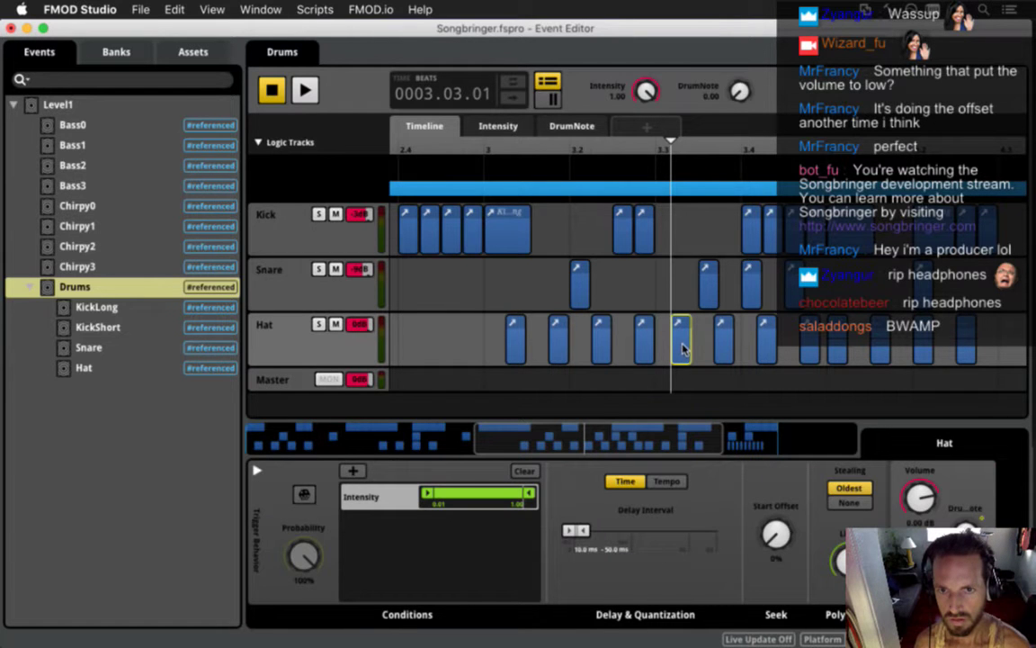
pyautogui.moveTo(683, 347); pyautogui.dragTo(772, 346)
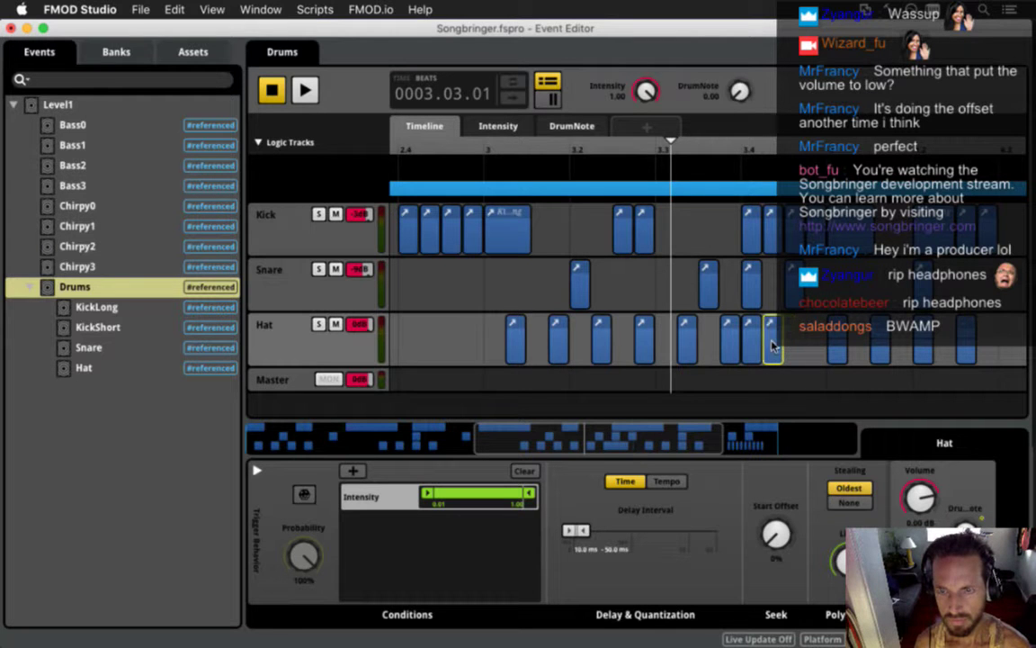
# Step: Replace the four raw hat clips starting at bar 4 with the copied Hat instruments
pyautogui.moveTo(653, 438); pyautogui.dragTo(697, 438)
pyautogui.click(741, 348)
pyautogui.press('Delete')
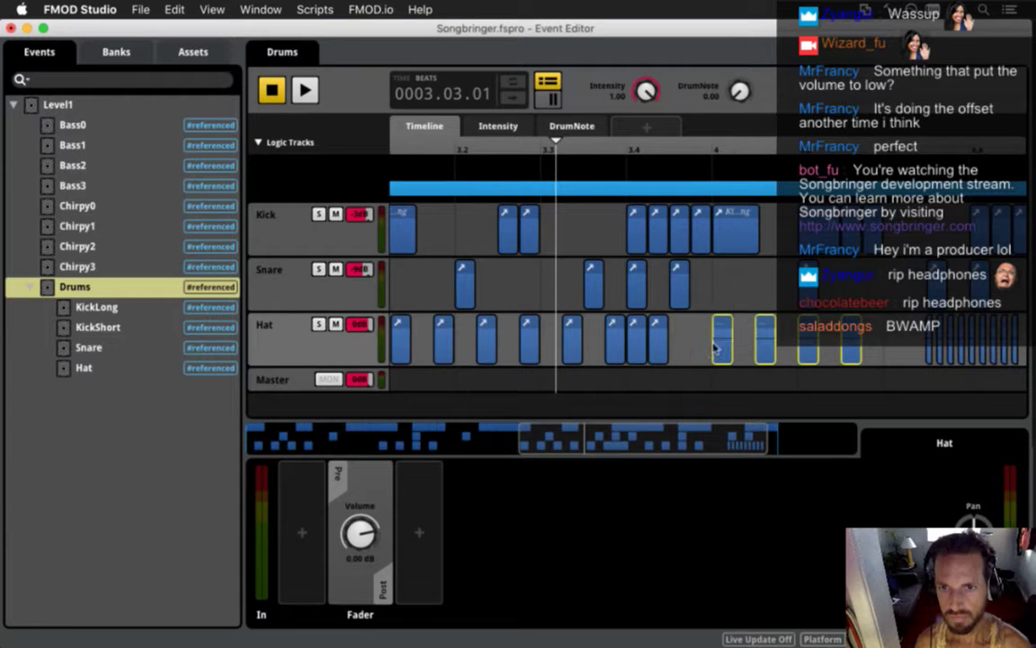
pyautogui.click(720, 148)
pyautogui.press('super+v')
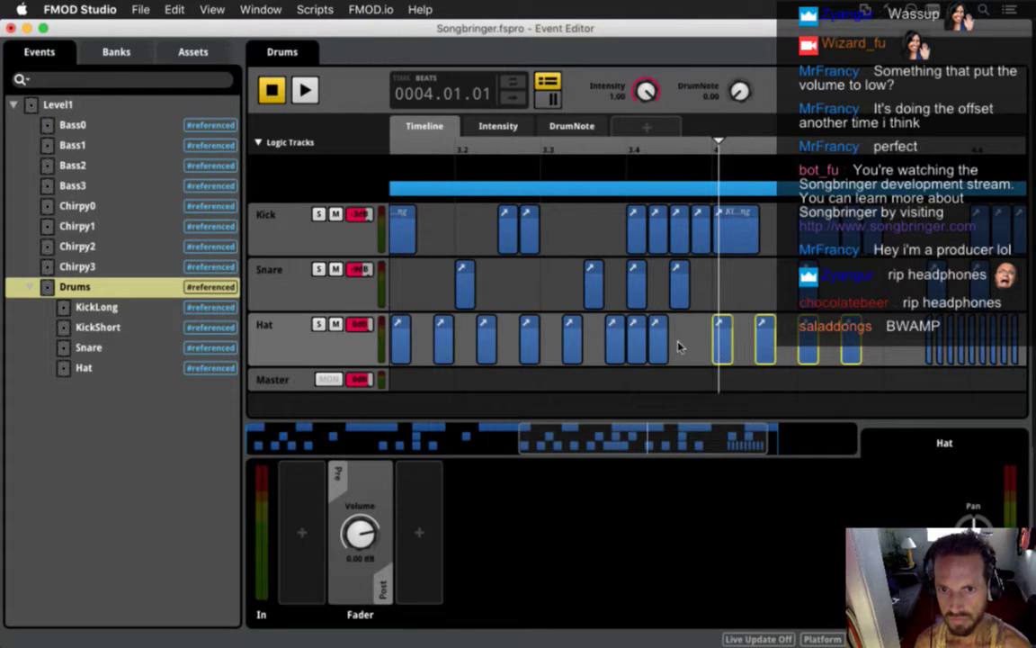
# Step: Place a single Hat instrument copy midway between beat 3.4 and bar 4, and save the project
pyautogui.click(660, 346)
pyautogui.press('super+c')
pyautogui.press('super+v')
pyautogui.moveTo(686, 343); pyautogui.dragTo(678, 345)
pyautogui.press('super+s')
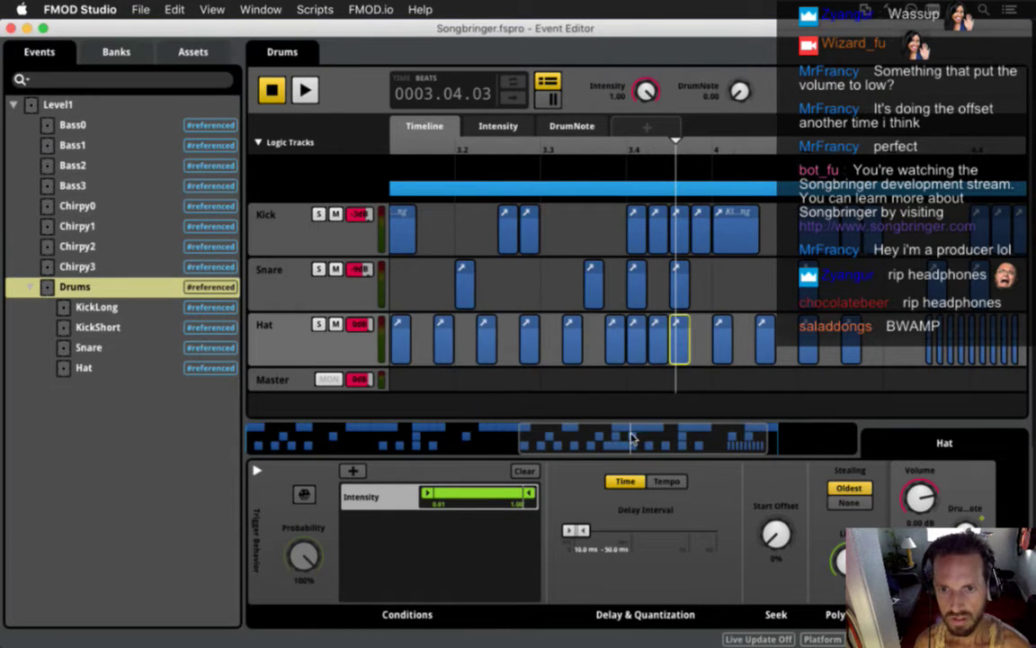
# Step: Paste a Hat instrument at 4.3.2 and shorten it to about the width of the narrow raw hat clips in the roll
pyautogui.moveTo(632, 439); pyautogui.dragTo(731, 438)
pyautogui.moveTo(610, 444); pyautogui.dragTo(870, 427)
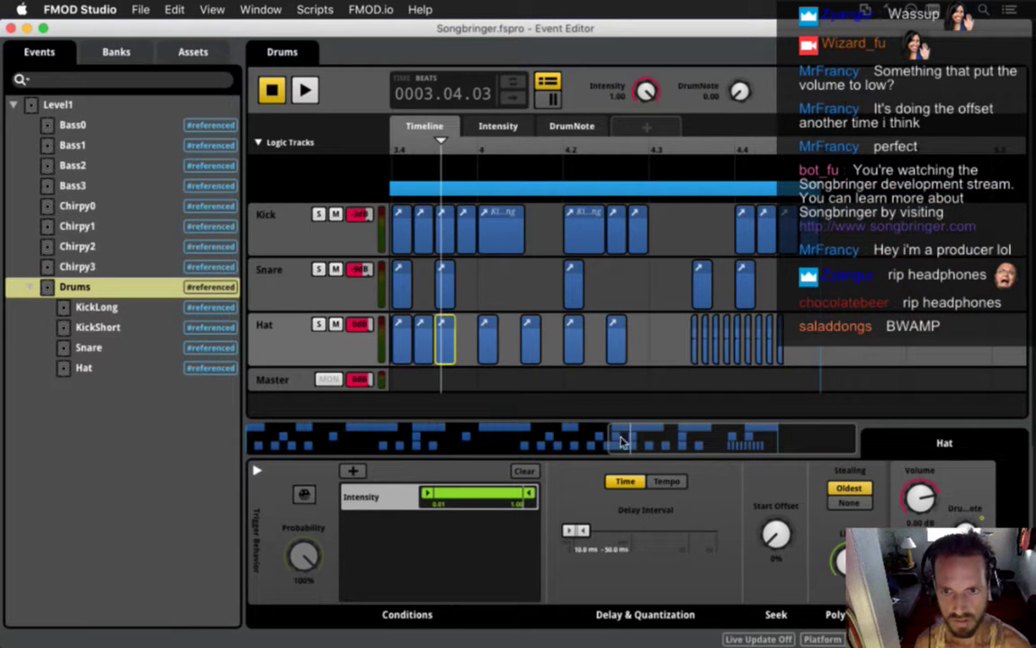
pyautogui.hscroll(3, 609, 442)
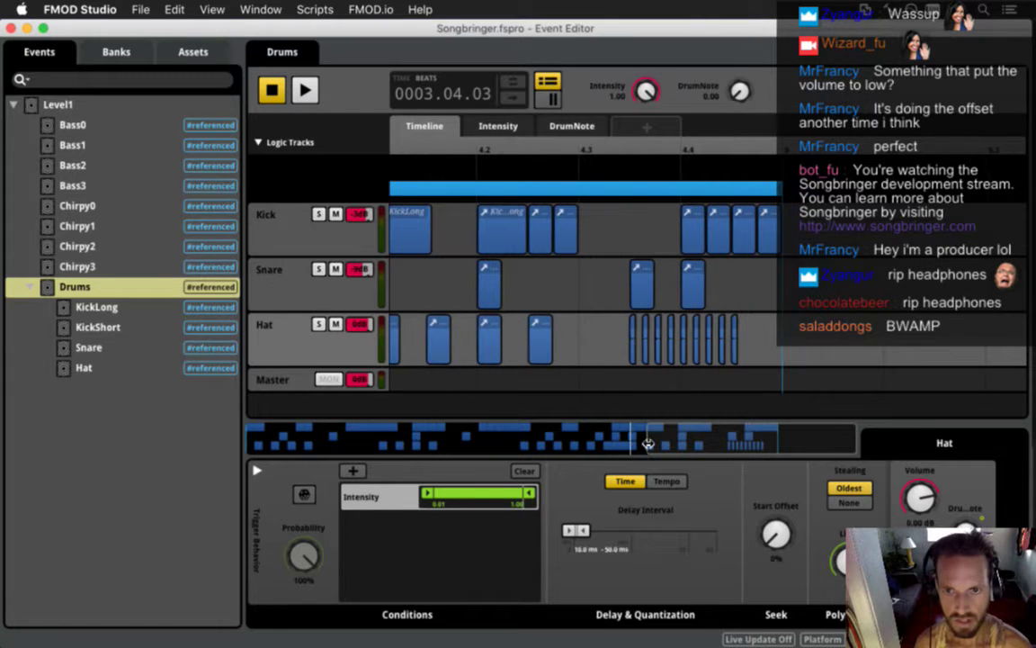
pyautogui.click(545, 344)
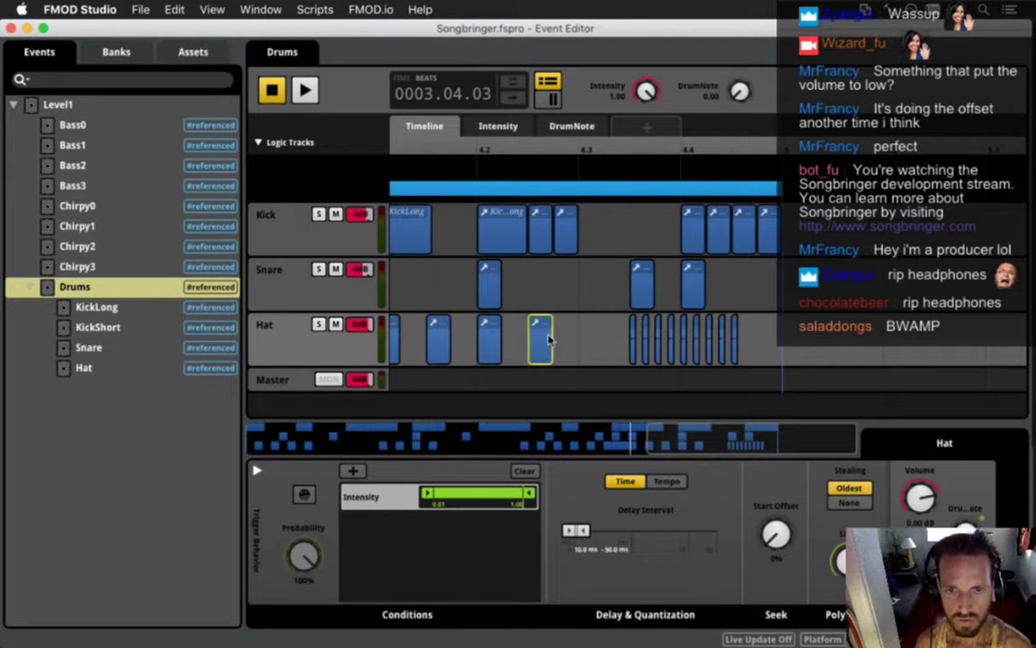
pyautogui.moveTo(546, 142); pyautogui.dragTo(604, 146)
pyautogui.press('super+v')
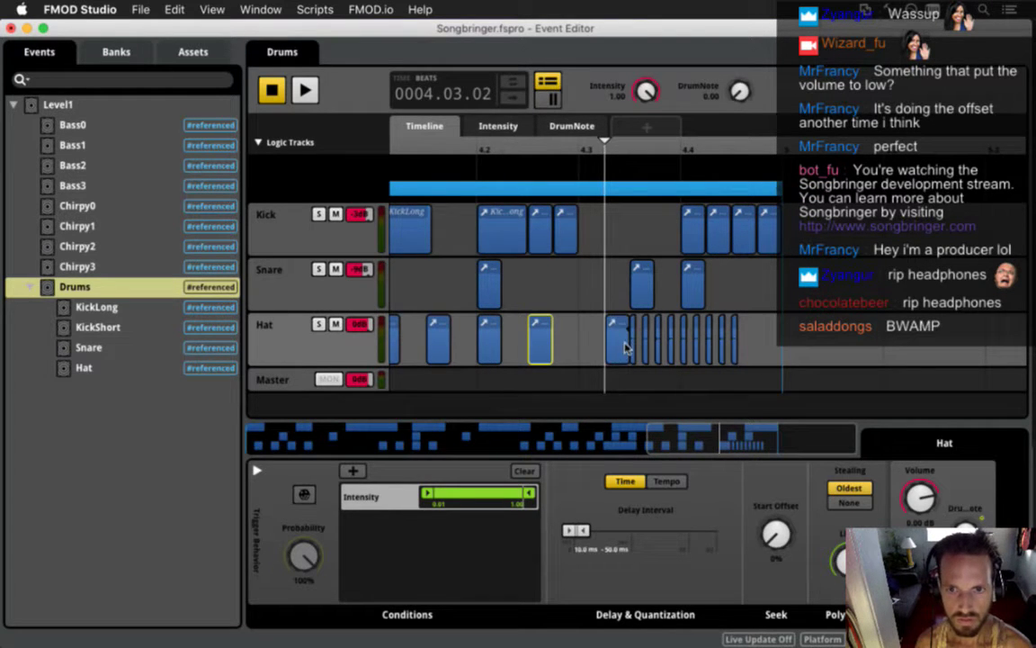
pyautogui.moveTo(626, 358); pyautogui.dragTo(614, 358)
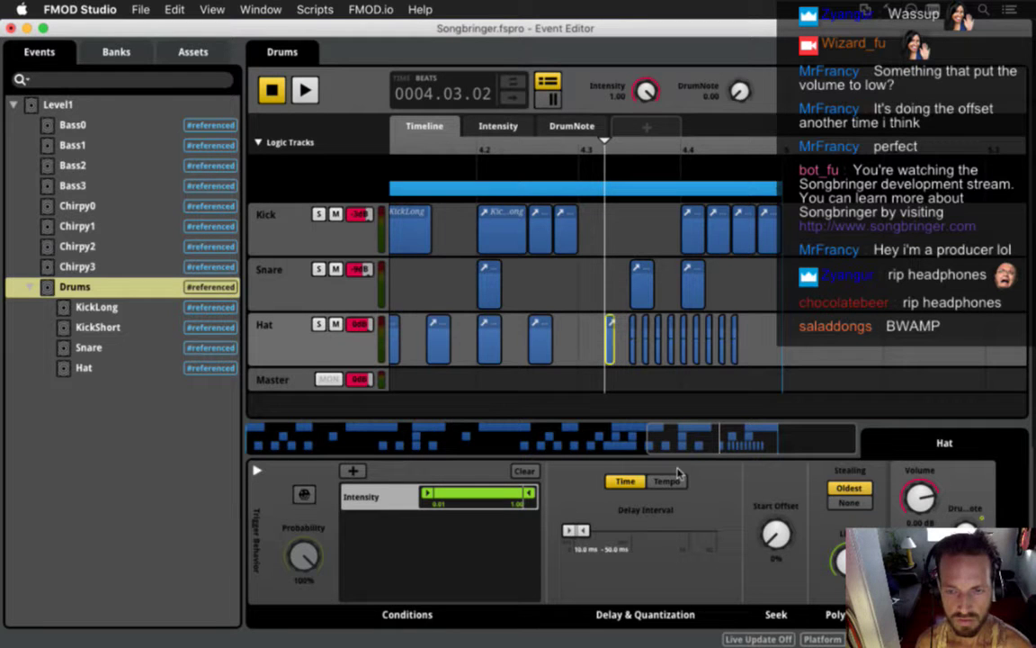
pyautogui.moveTo(648, 447); pyautogui.dragTo(720, 443)
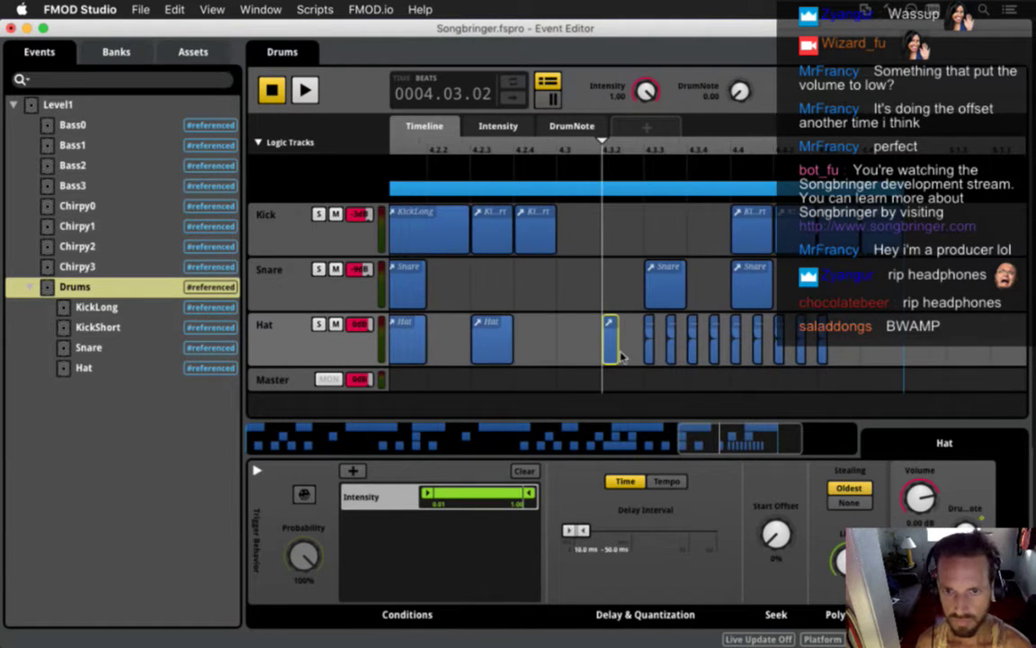
pyautogui.moveTo(615, 353); pyautogui.dragTo(617, 356)
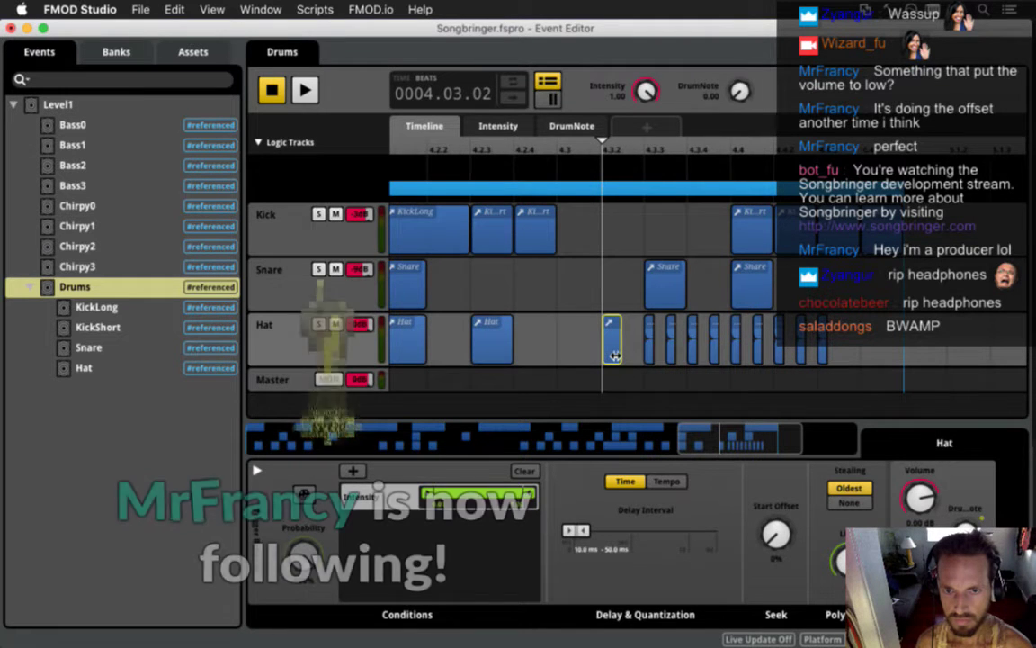
pyautogui.moveTo(699, 441)
pyautogui.mouseDown()
pyautogui.moveTo(733, 441)
pyautogui.moveTo(719, 440)
pyautogui.mouseUp()
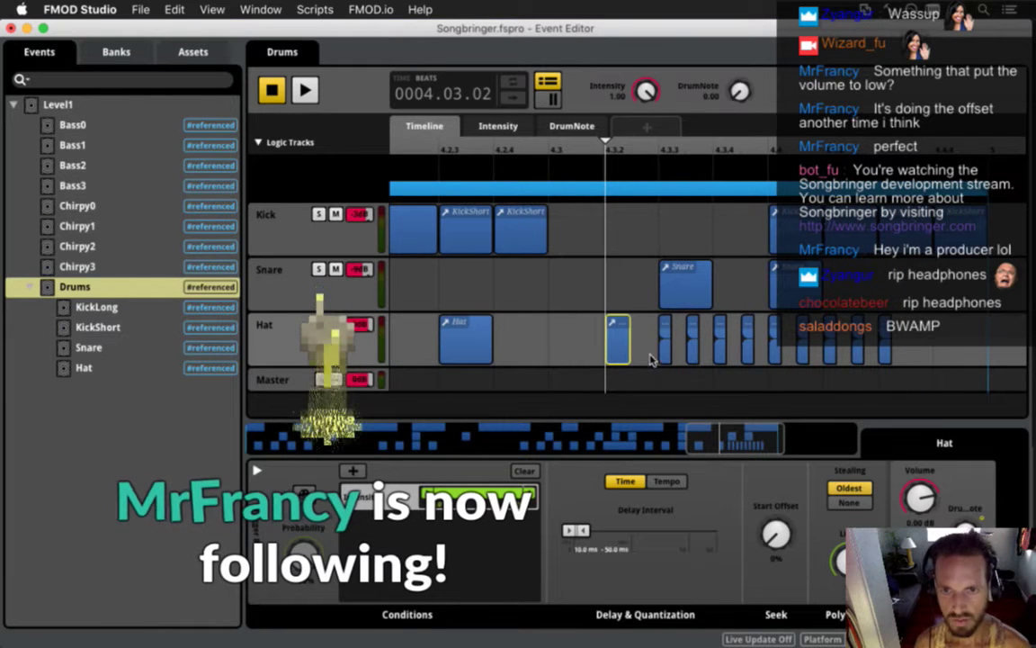
pyautogui.moveTo(627, 351); pyautogui.dragTo(616, 353)
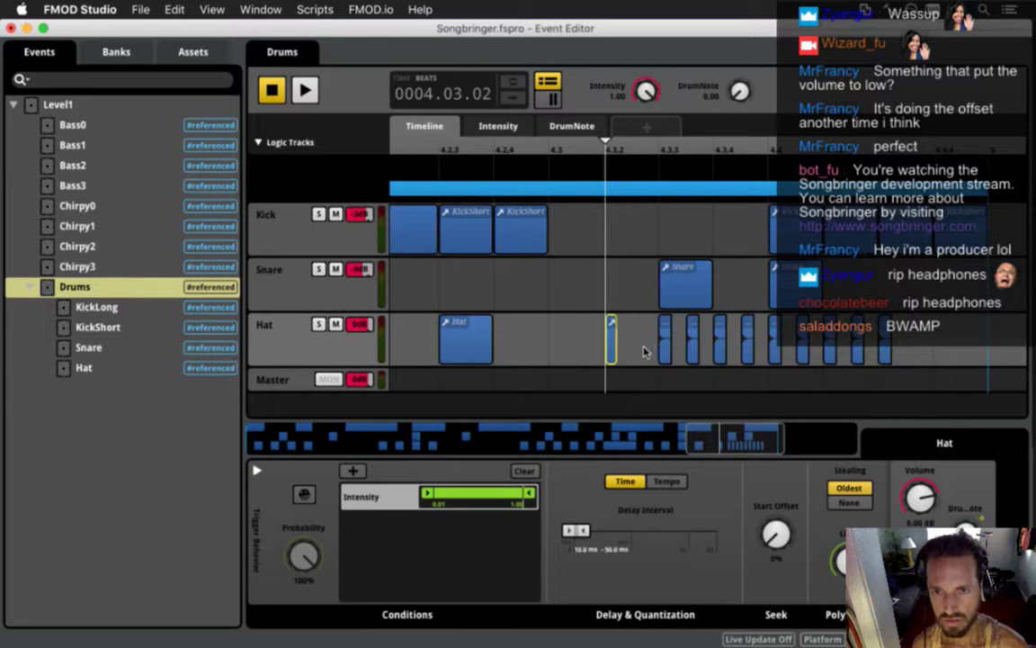
# Step: Delete the first eight narrow raw hat clips of the roll and move the shortened Hat instrument to 4.3.3
pyautogui.moveTo(644, 349); pyautogui.dragTo(862, 349)
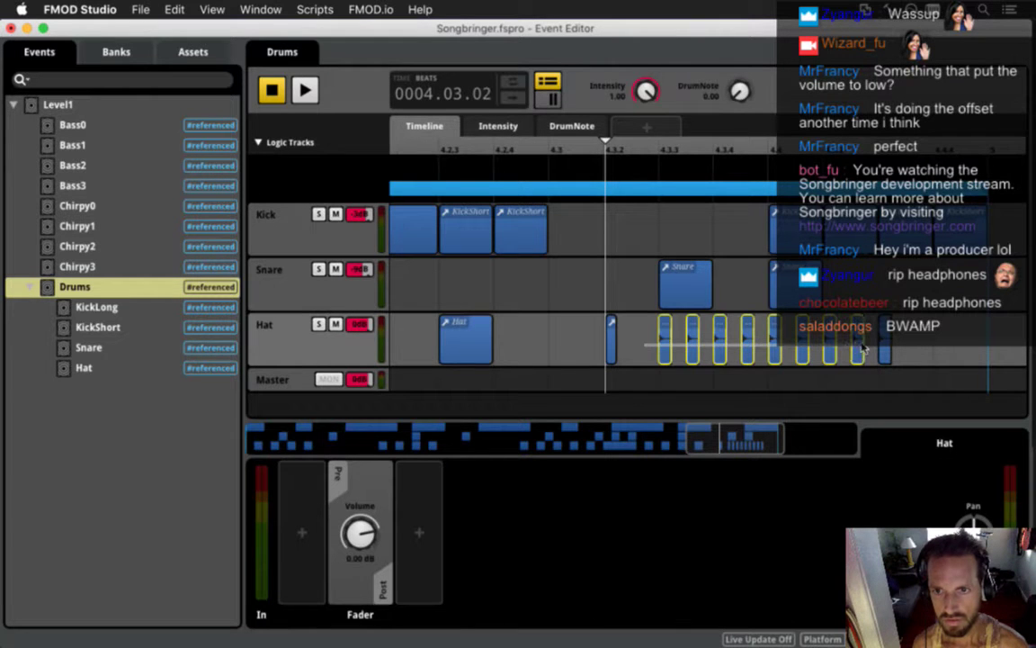
pyautogui.press('Delete')
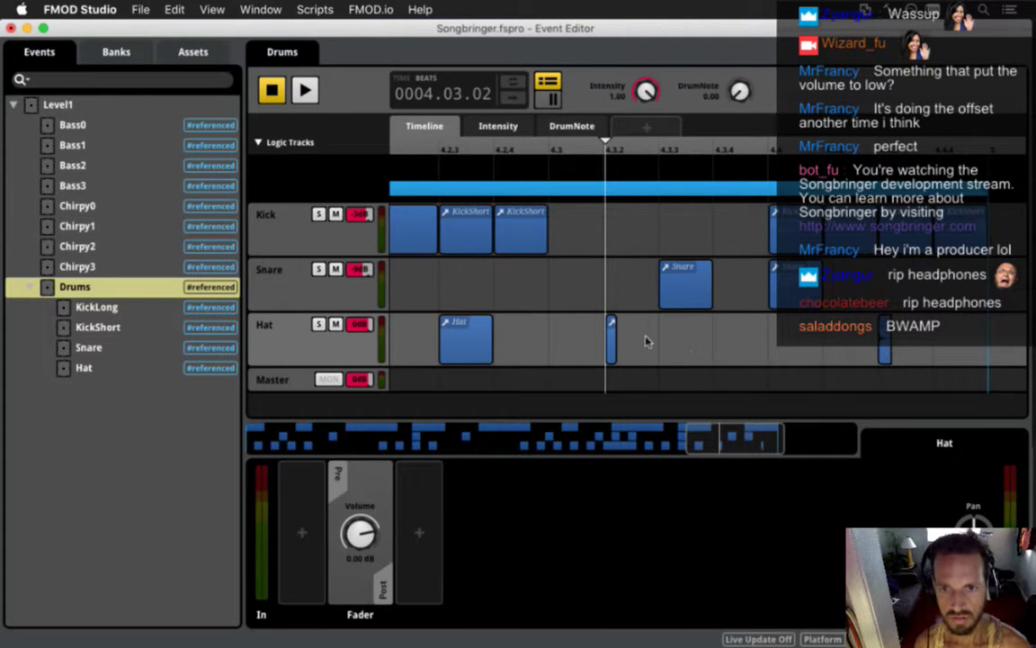
pyautogui.moveTo(614, 348); pyautogui.dragTo(666, 348)
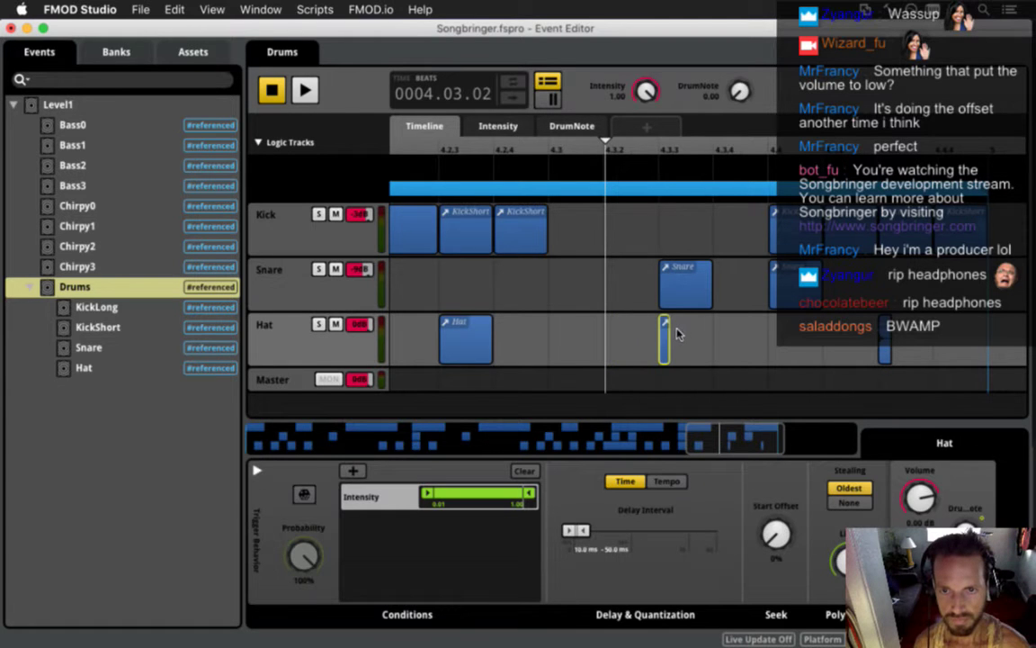
# Step: Paste six copies of the shortened Hat instrument in a row after the one at 4.3.3, continuing past beat 4.4
pyautogui.click(686, 149)
pyautogui.press('super+v')
pyautogui.click(711, 148)
pyautogui.hotkey('ctrl', 'v')
pyautogui.hotkey('ctrl', 'v')
pyautogui.hotkey('ctrl', 'v')
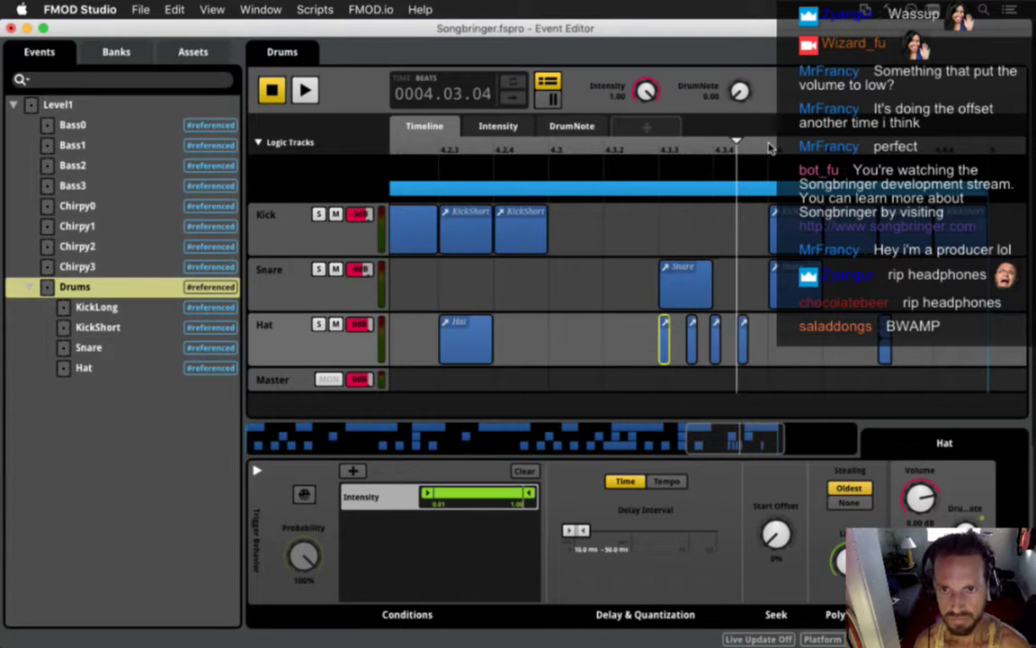
pyautogui.click(810, 151)
pyautogui.press('super+v')
pyautogui.click(847, 152)
pyautogui.press('super+v')
# Step: Space the short Hat copies evenly at half a grid division apart, and add one more copy before the last raw hat clip
pyautogui.moveTo(699, 353); pyautogui.dragTo(746, 351)
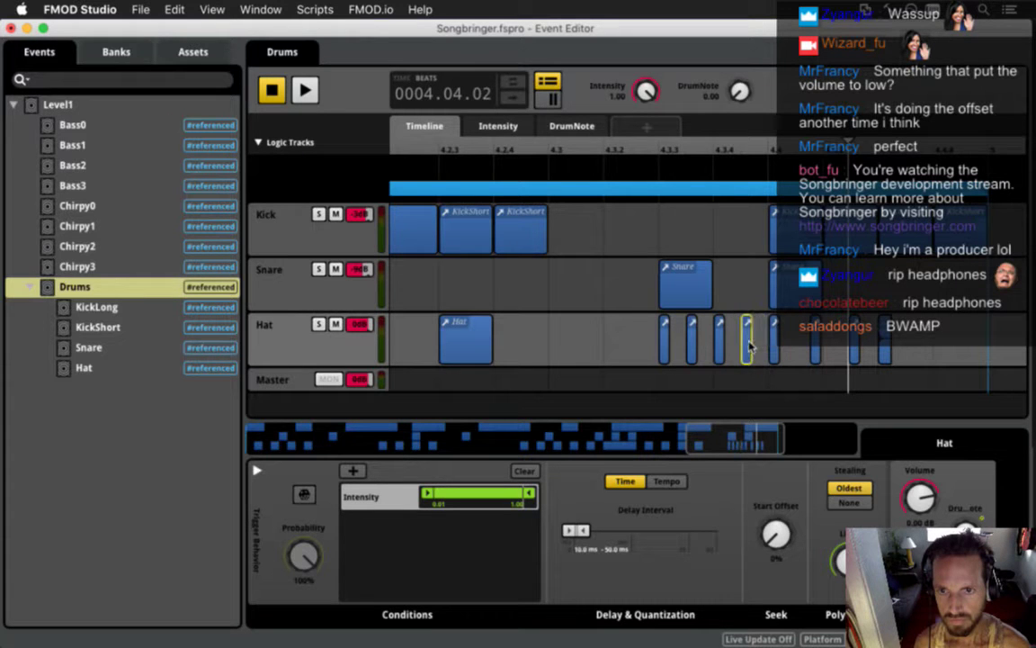
pyautogui.click(773, 349)
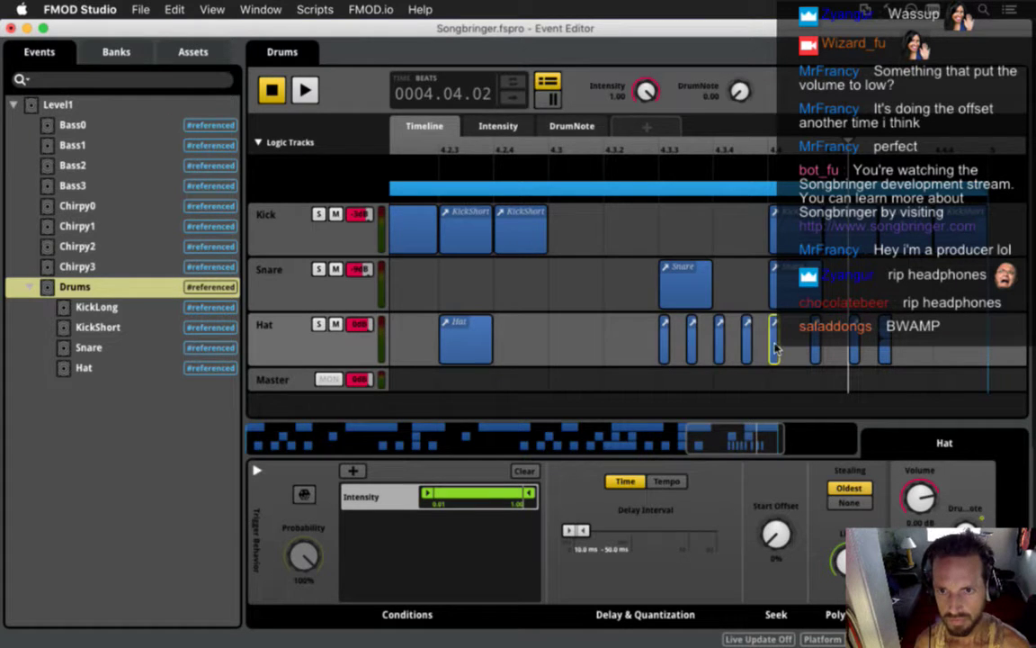
pyautogui.moveTo(816, 345)
pyautogui.mouseDown()
pyautogui.moveTo(804, 346)
pyautogui.moveTo(829, 340)
pyautogui.mouseUp()
pyautogui.press('super+v')
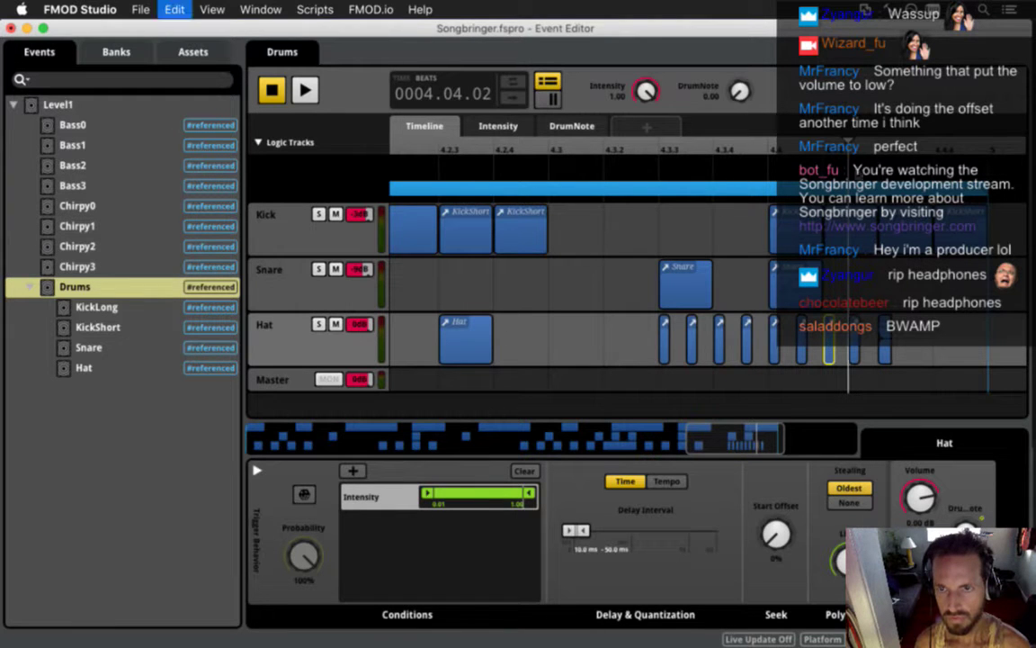
pyautogui.click(857, 349)
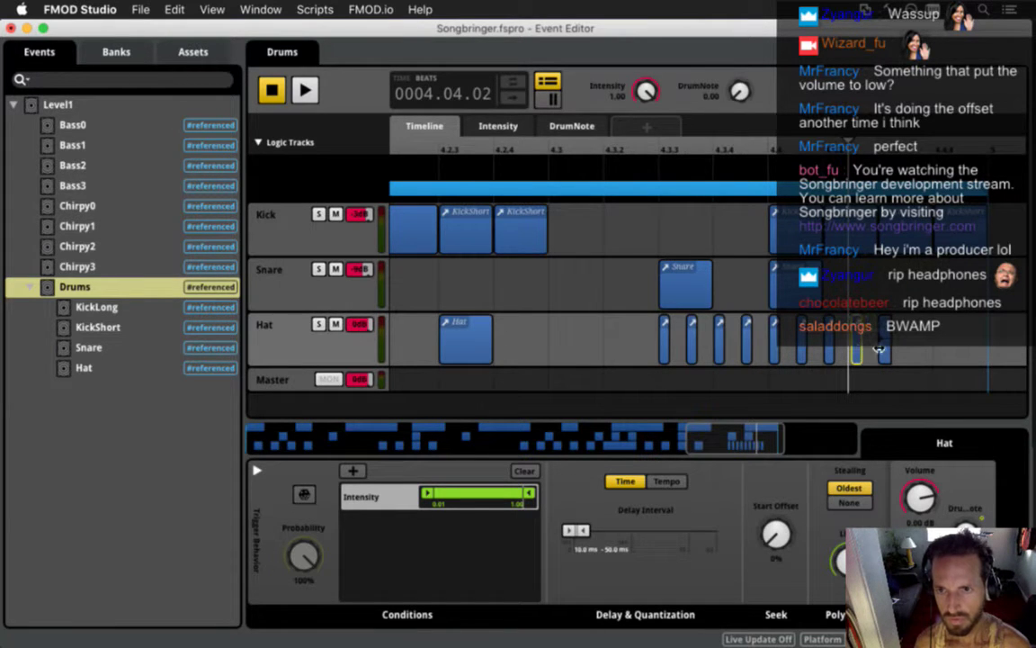
# Step: Replace the last narrow raw hat clip with a short Hat copy aligned to the roll's spacing, and save the project
pyautogui.click(883, 350)
pyautogui.press('Delete')
pyautogui.click(879, 355)
pyautogui.press('super+v')
pyautogui.click(312, 359)
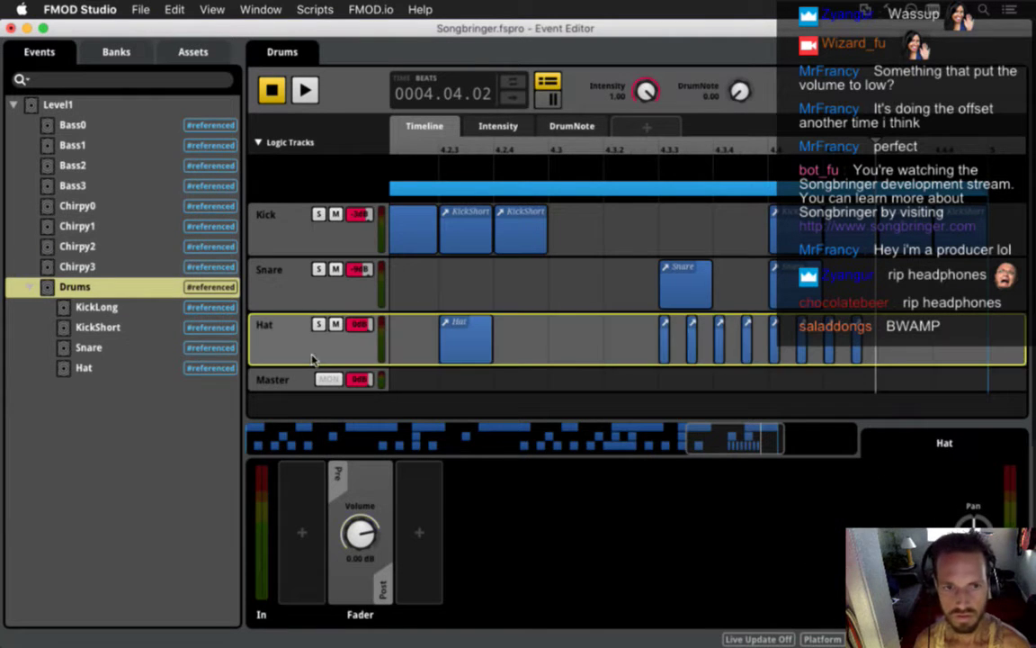
pyautogui.click(886, 350)
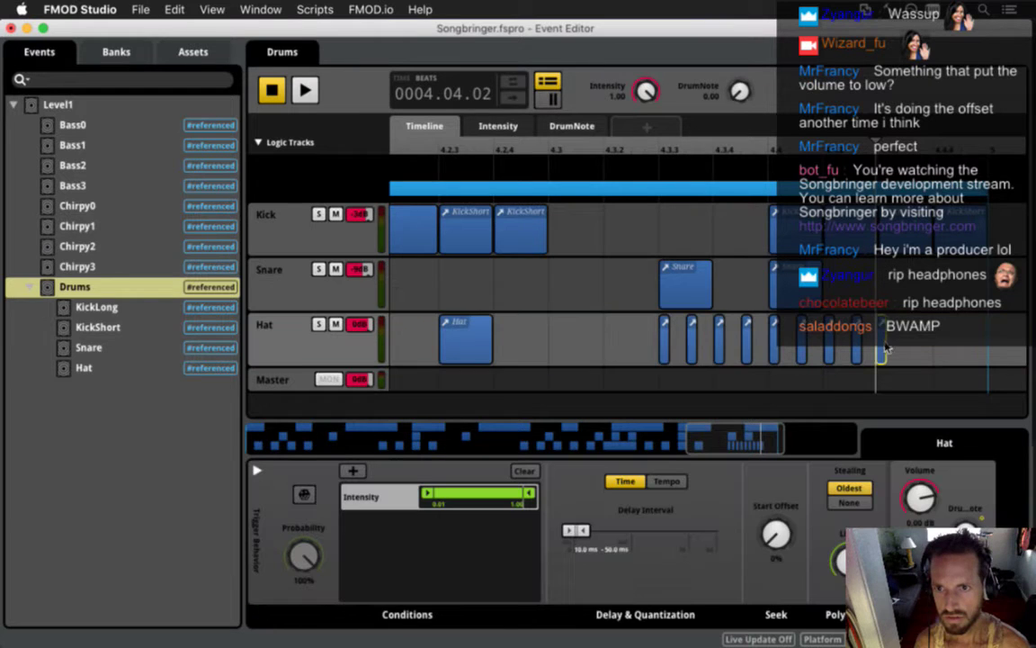
pyautogui.press('super+s')
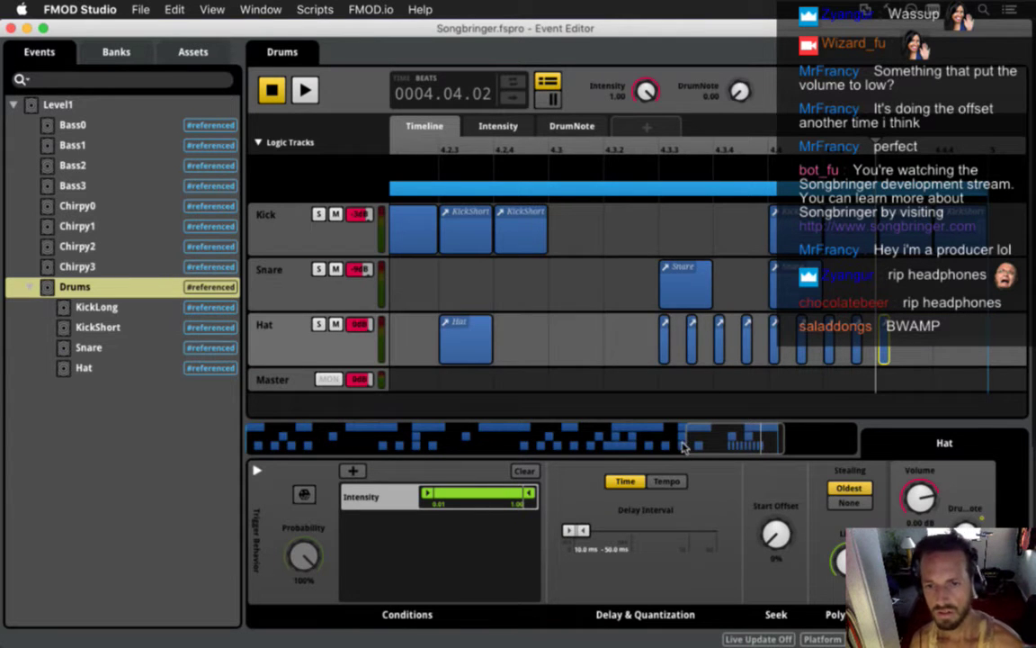
# Step: Check the whole Drums timeline from bar 1, then save the project and build its banks
pyautogui.moveTo(685, 447); pyautogui.dragTo(180, 431)
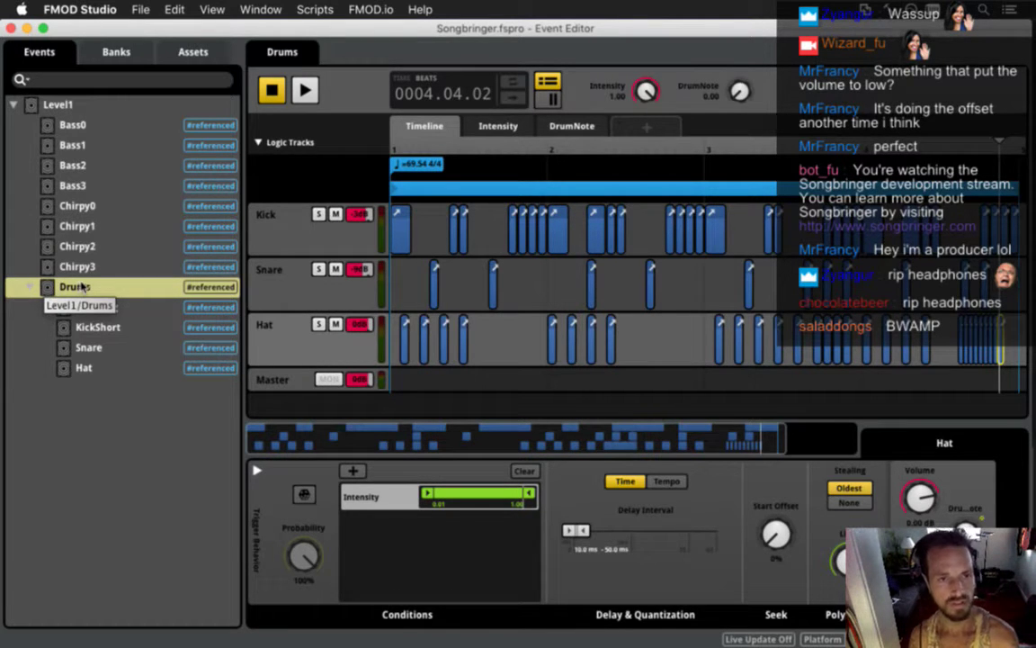
pyautogui.press('super+s')
pyautogui.click(141, 9)
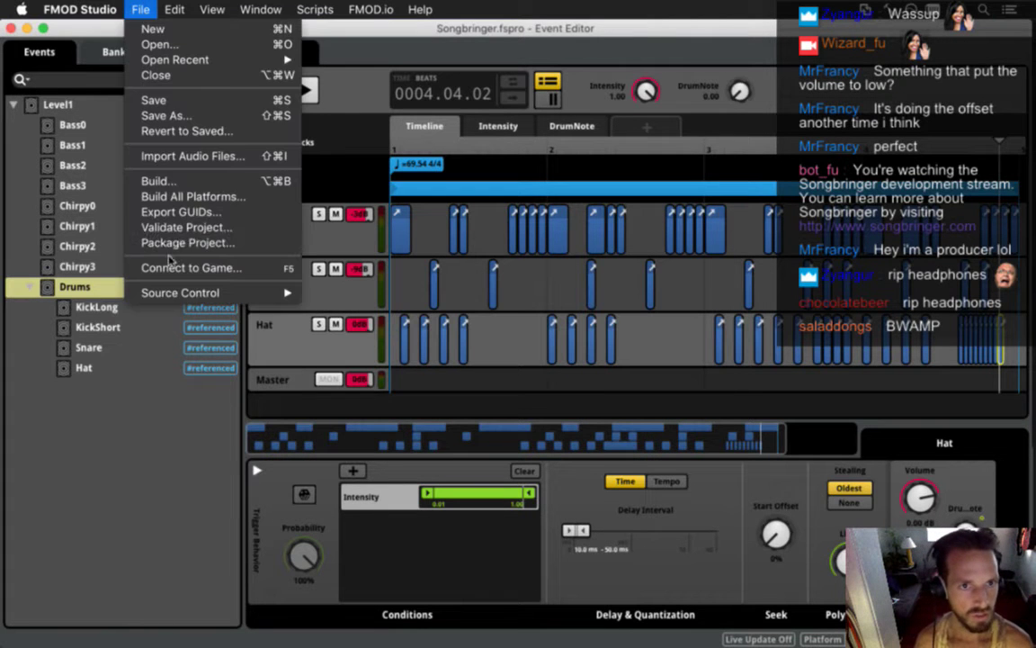
pyautogui.click(167, 179)
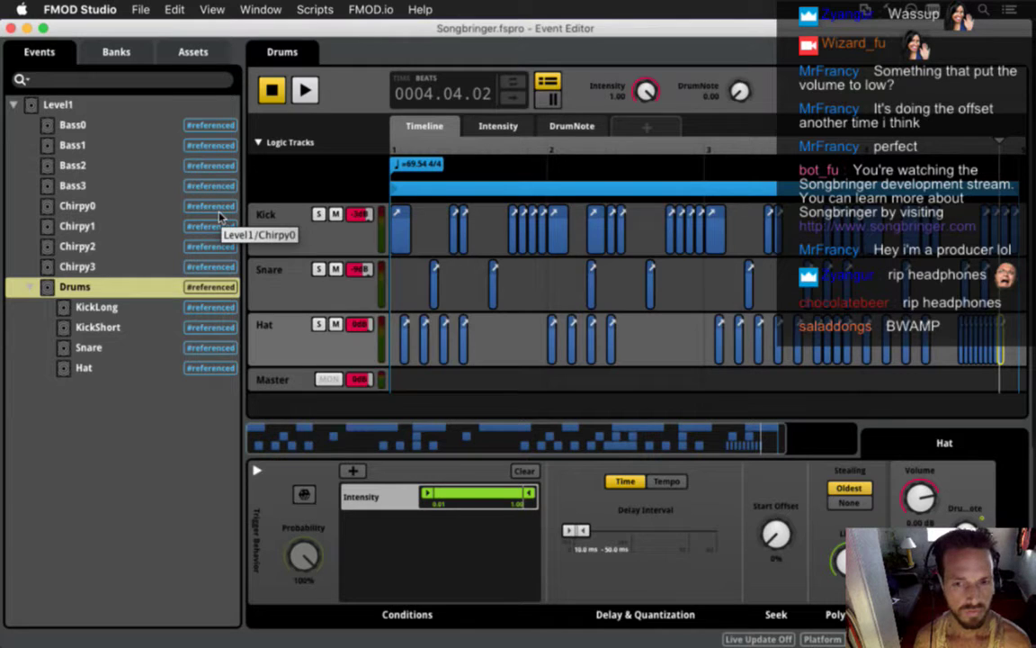
# Step: Switch to Xcode and run the MacD target of Songbringer to test the new drums
pyautogui.press('super+Tab')
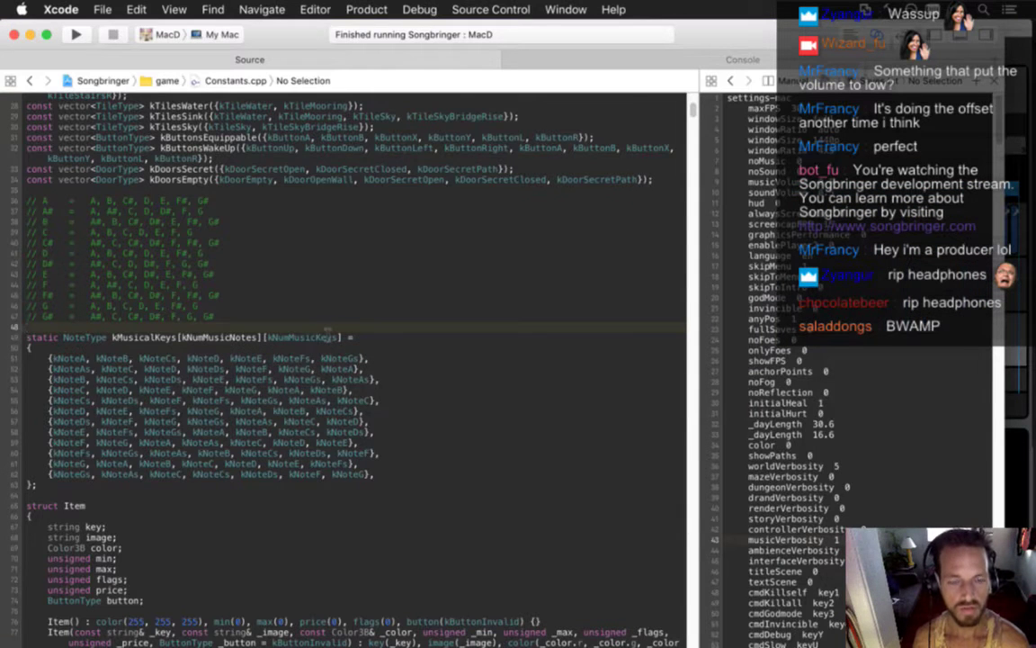
pyautogui.press('super+r')
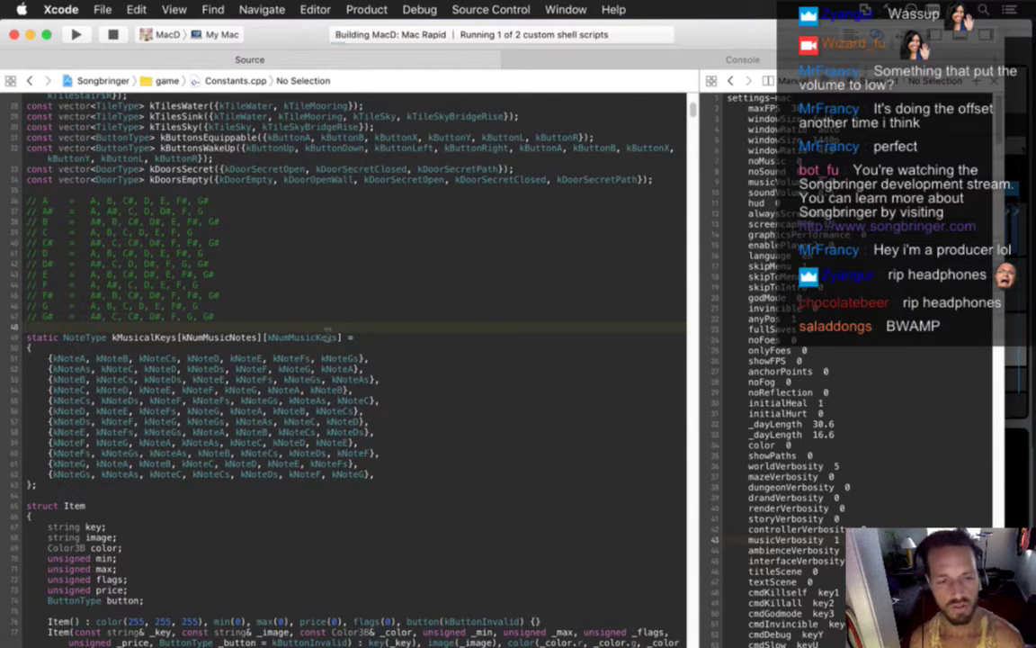
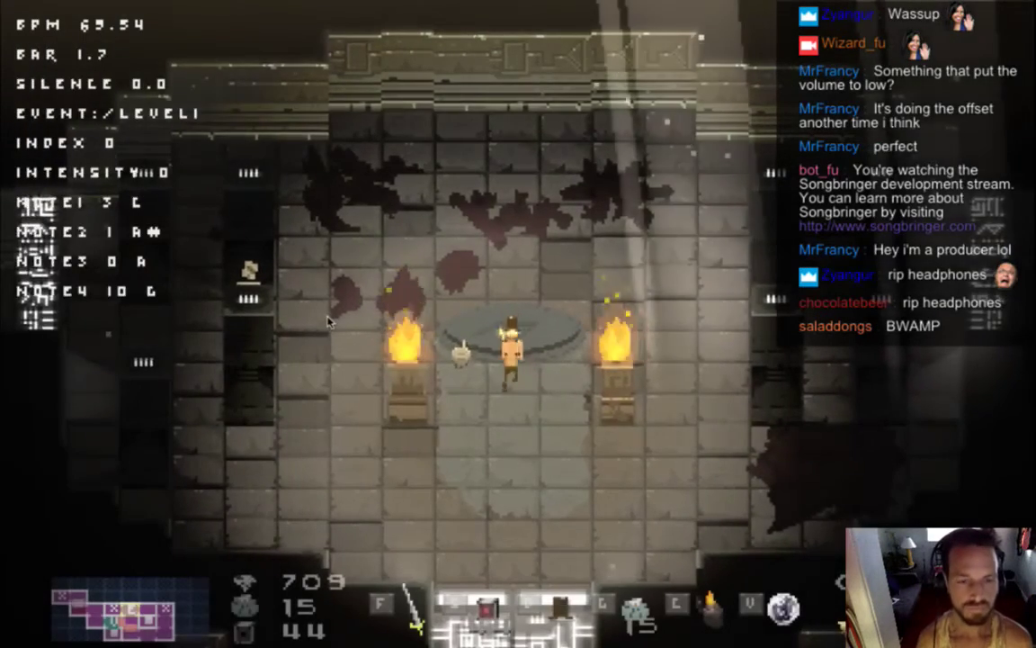
# Step: Enter the enemy room below, attack the green enemies to test the drums at changing Intensity, and lower the system volume
pyautogui.press('Down')
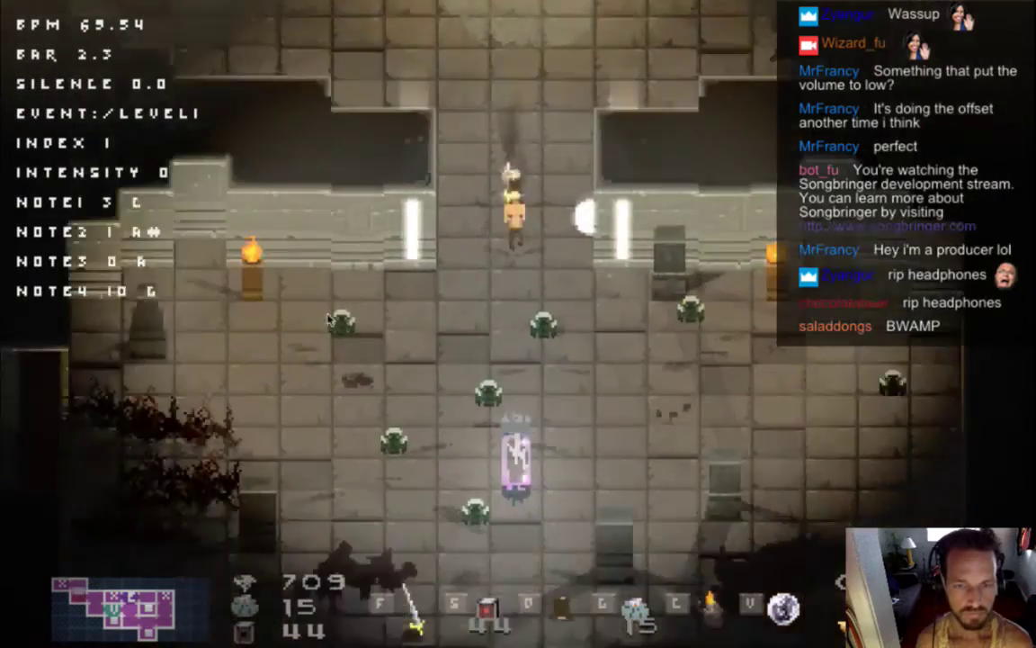
pyautogui.press('f')
pyautogui.press('Up')
pyautogui.press('Down')
pyautogui.press('f')
pyautogui.press('Right')
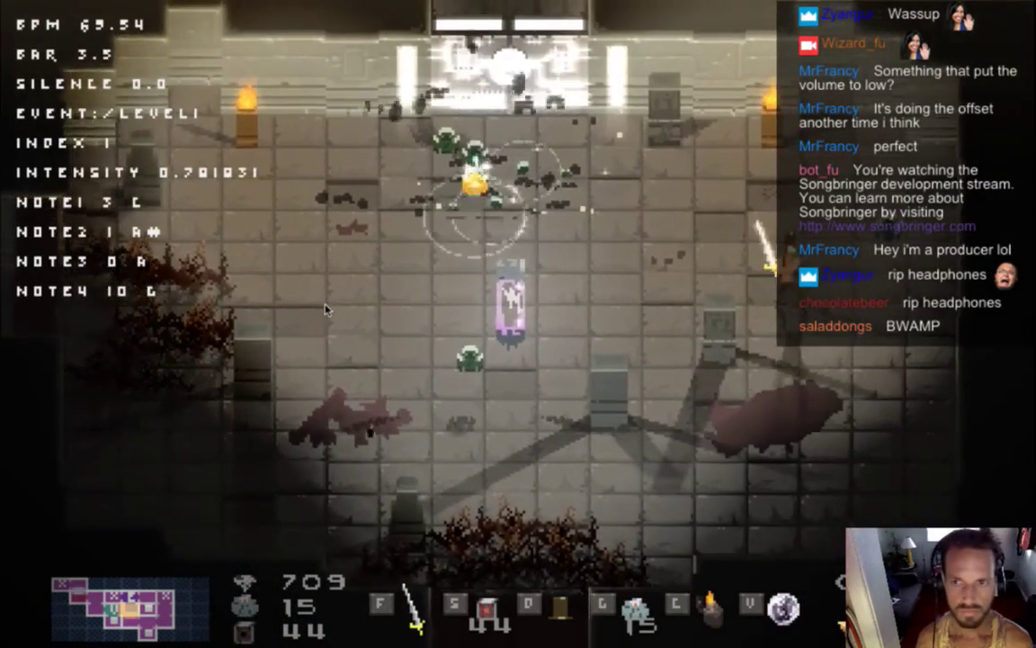
pyautogui.press('Right')
pyautogui.press('f')
pyautogui.press('d')
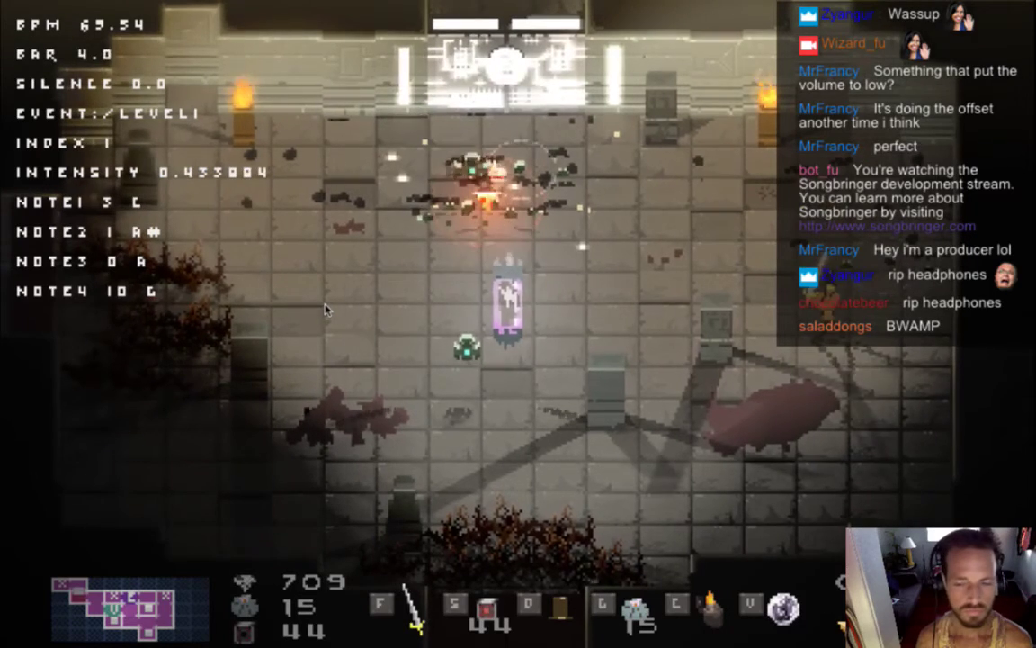
pyautogui.press('XF86AudioLowerVolume')
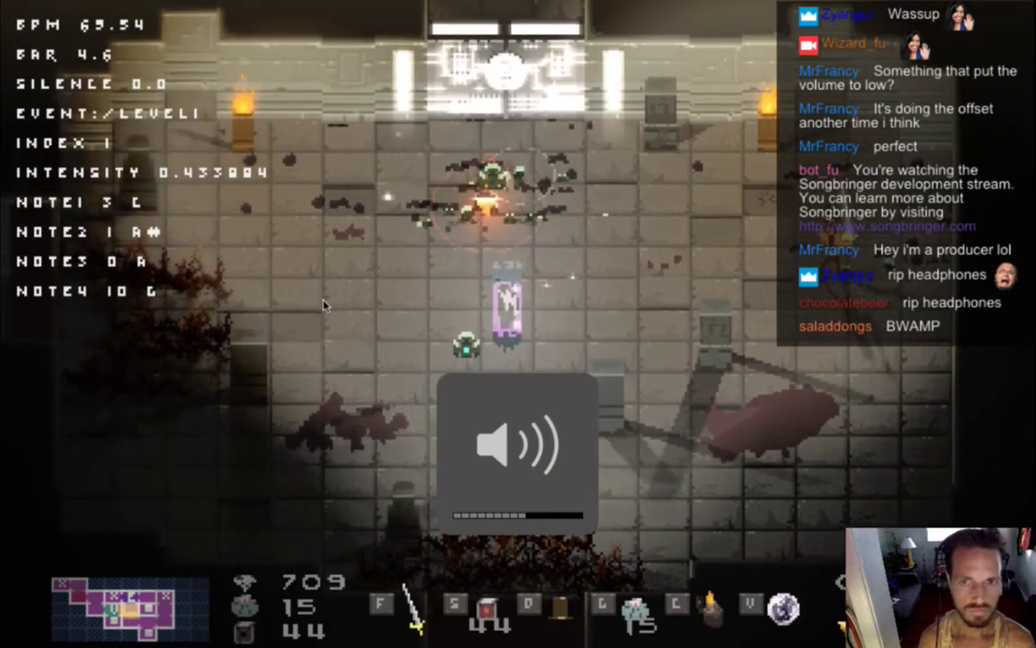
# Step: Attack the remaining green enemies until the room is cleared, to test the drums as Intensity falls to 0
pyautogui.press('Left')
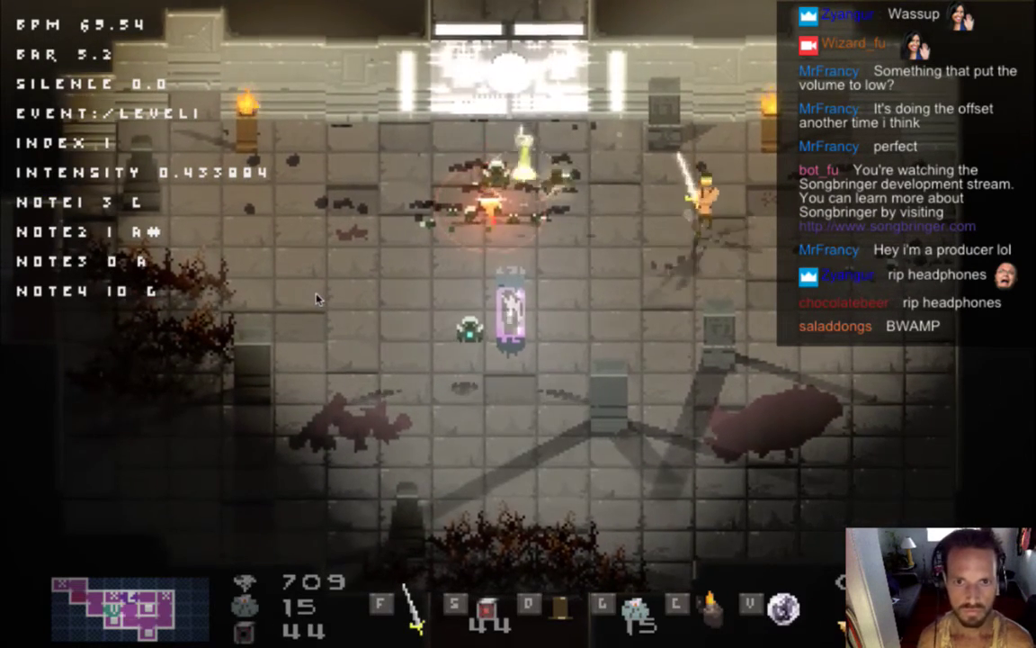
pyautogui.press('Down')
pyautogui.press('f')
pyautogui.press('Left')
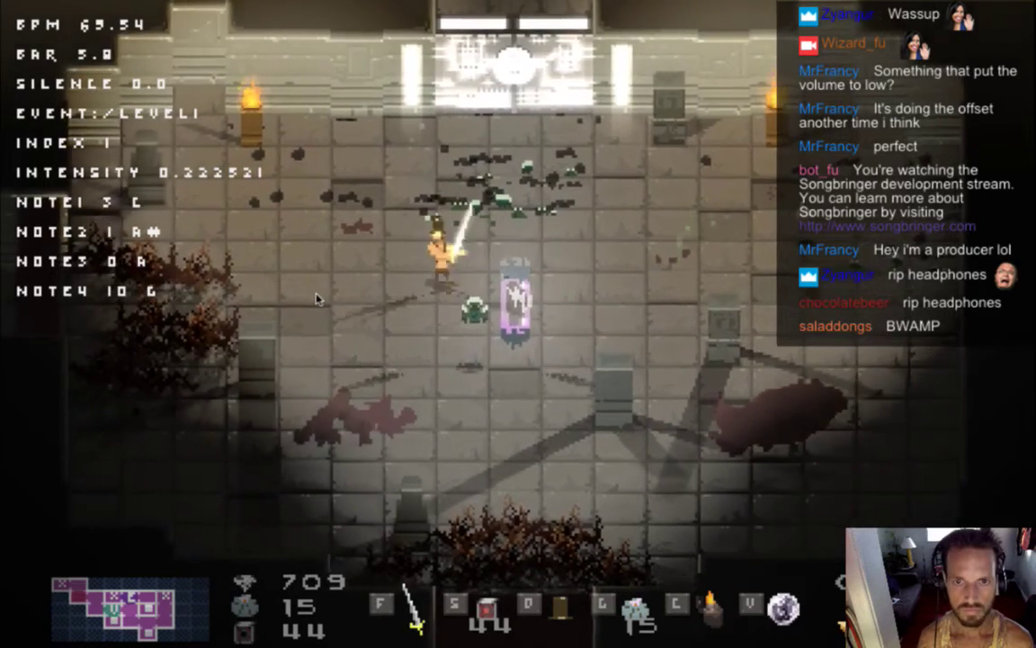
pyautogui.press('a')
pyautogui.press('f')
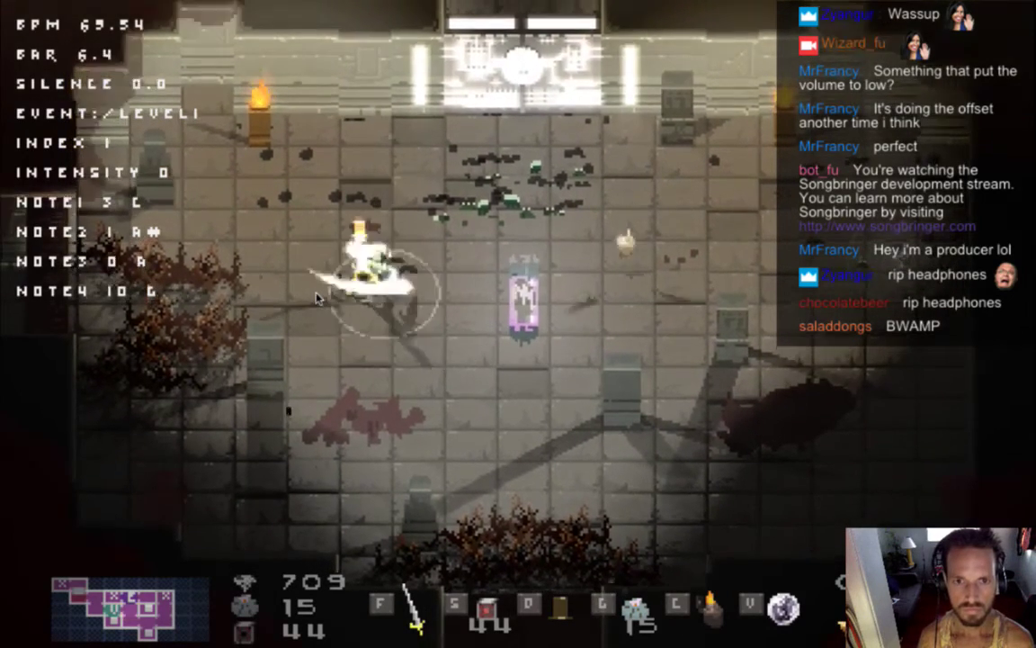
pyautogui.press('Left')
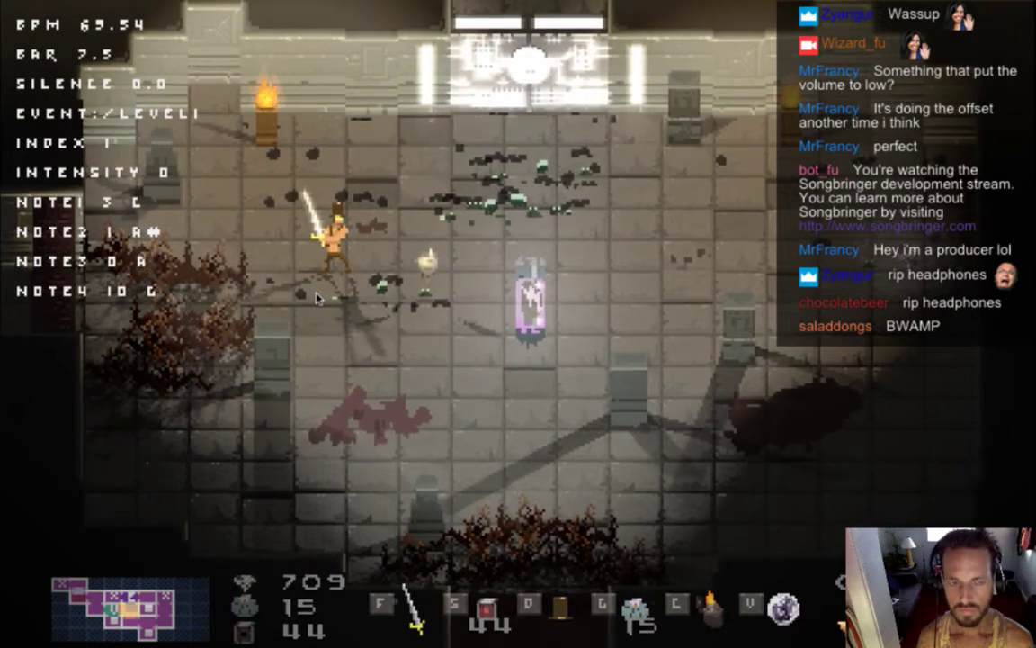
# Step: Move and swing the sword around the glowing pod in the cleared room to listen to the music at Intensity 0
pyautogui.press('d')
pyautogui.press('f')
pyautogui.press('Right')
pyautogui.press('s')
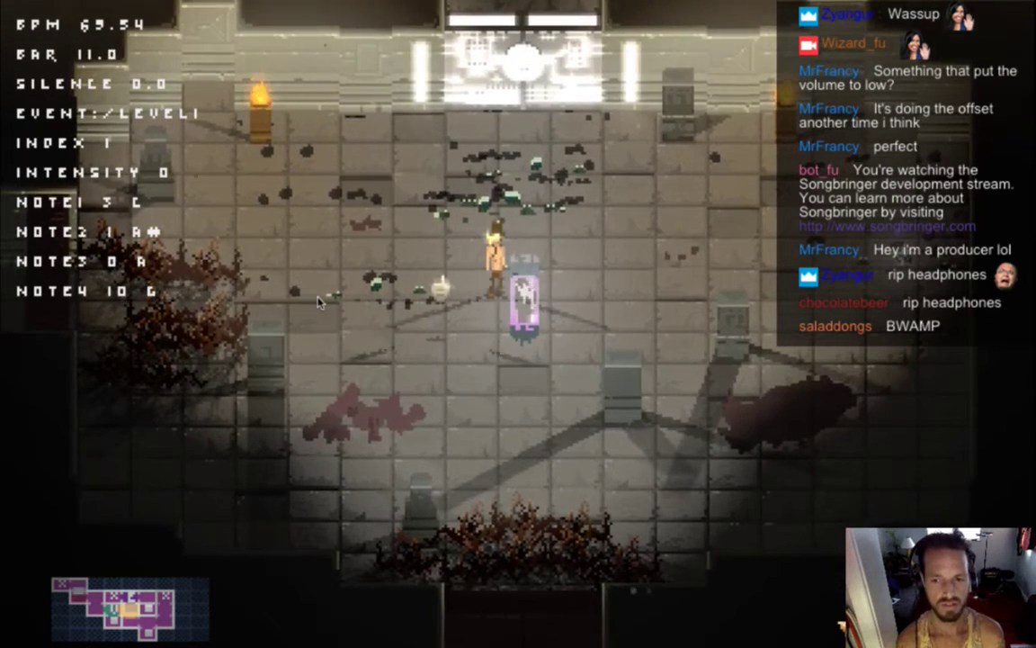
pyautogui.press('f')
pyautogui.press('Up')
pyautogui.press('Right')
pyautogui.press('f')
pyautogui.press('Right')
pyautogui.press('Down')
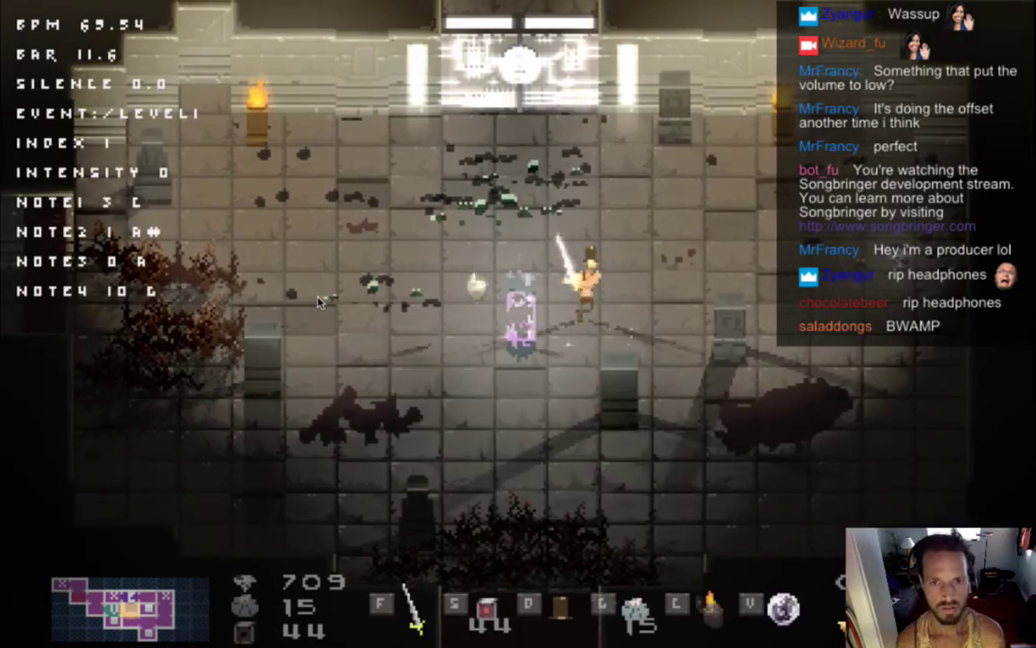
# Step: Leave through the lower exit into the pillar room, toggle god mode off, and move among its enemies to test the drums at Intensity 1
pyautogui.press('Left')
pyautogui.press('Down')
pyautogui.press('Down')
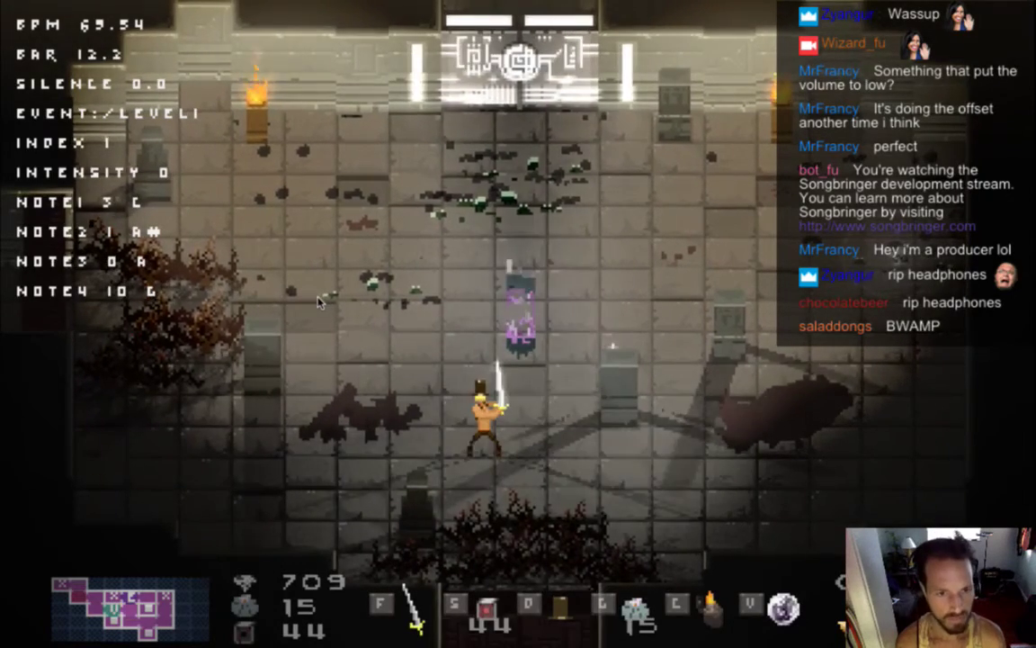
pyautogui.press('g')
pyautogui.press('g')
pyautogui.press('Left')
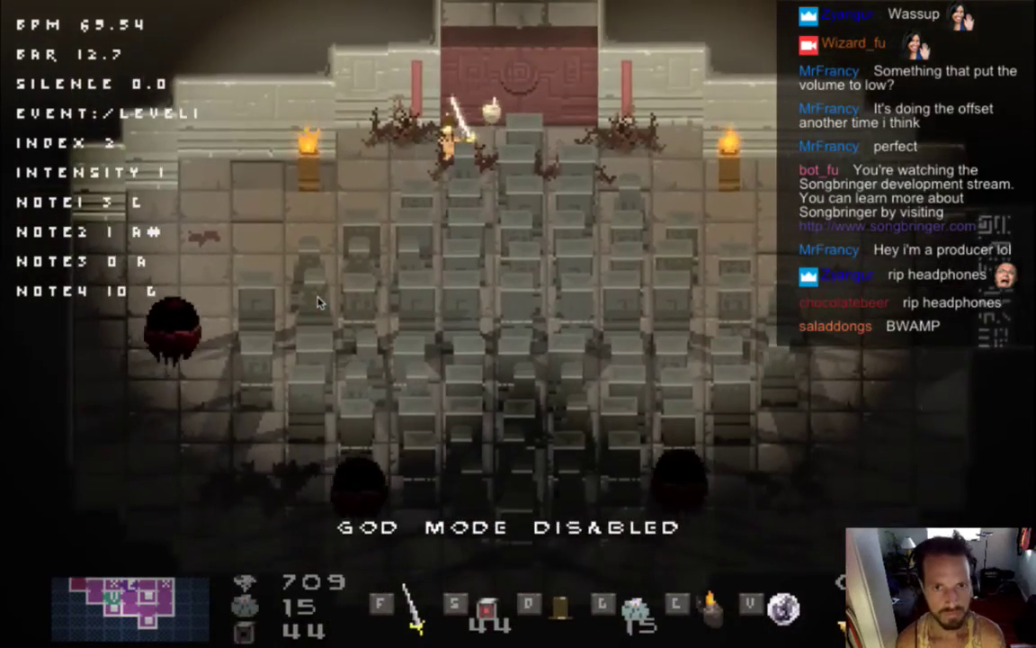
pyautogui.press('Down')
pyautogui.press('Left')
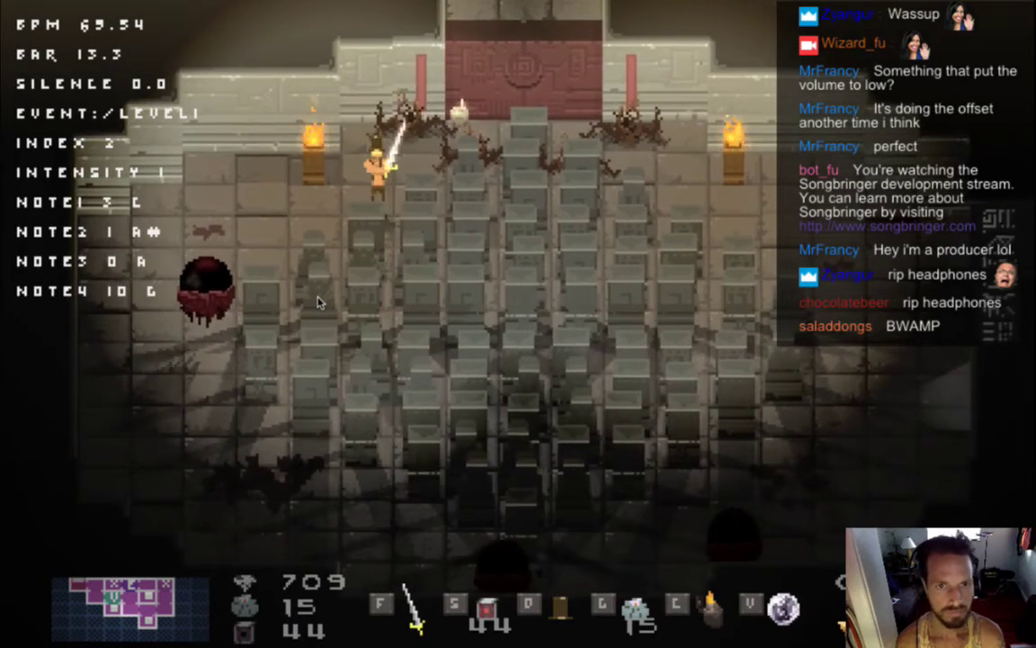
# Step: Fight the floating enemies with the sword around the tomb room to hear the level 1 drums at full intensity
pyautogui.press('Left')
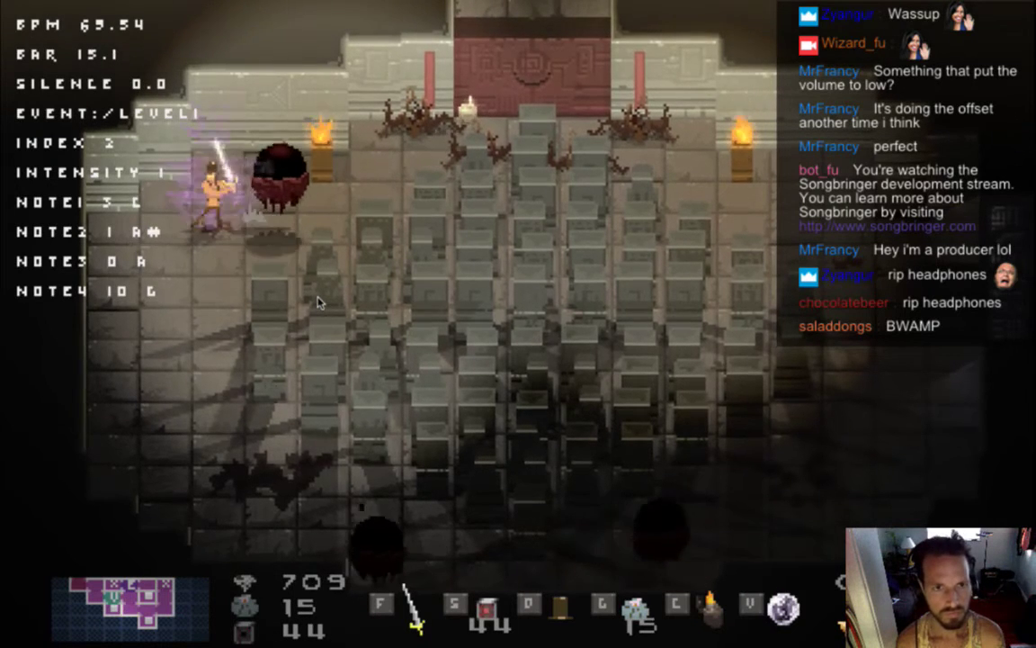
pyautogui.press('Left')
pyautogui.press('Down')
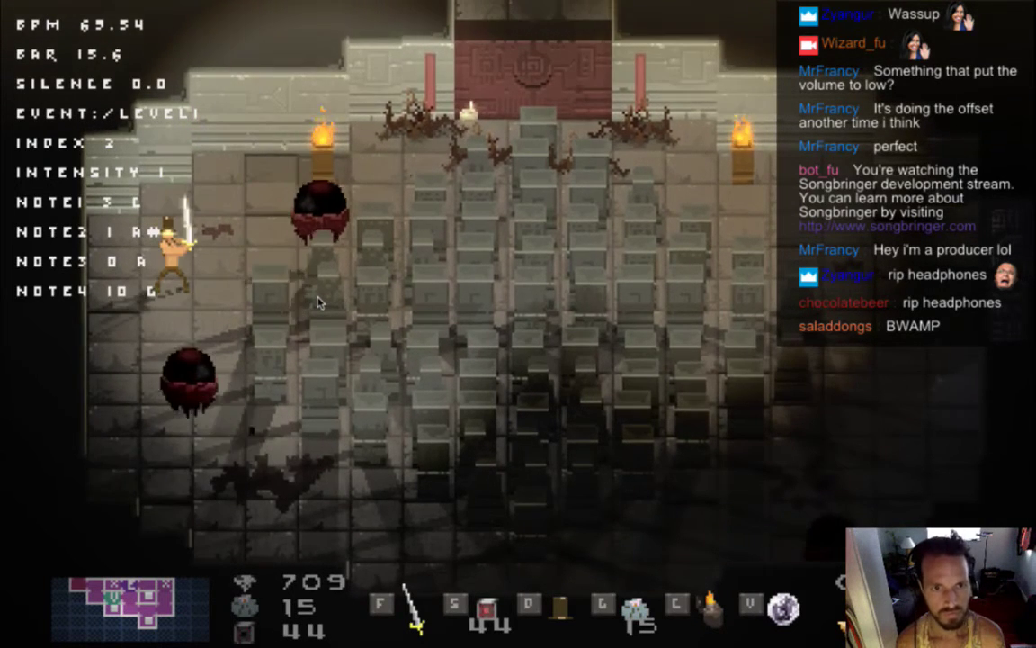
pyautogui.press('Up')
pyautogui.press('Right')
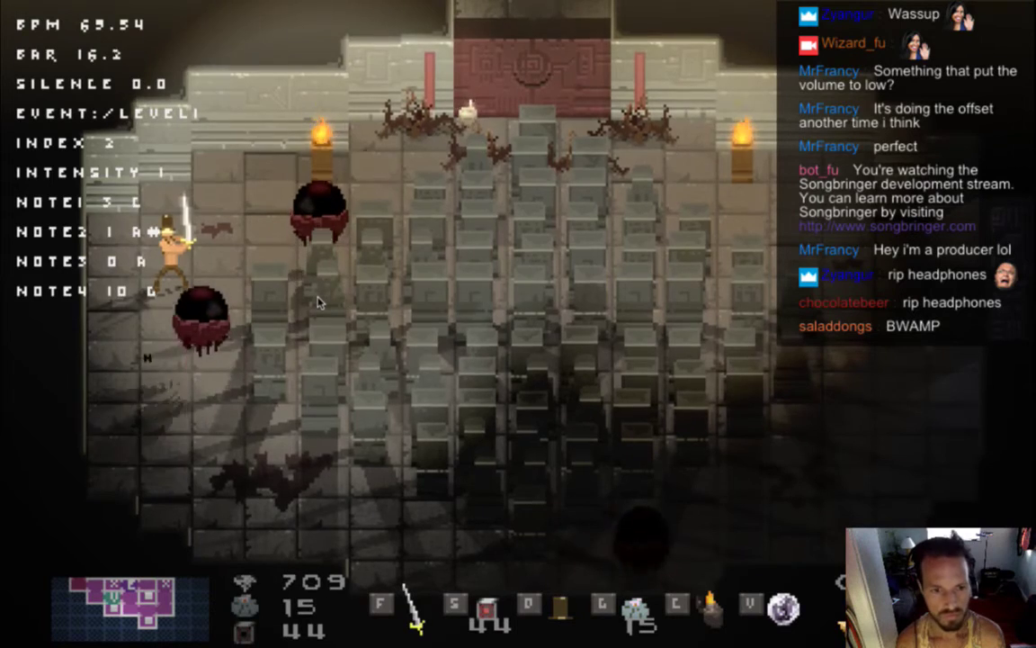
pyautogui.press('space')
pyautogui.press('Right')
pyautogui.press('f')
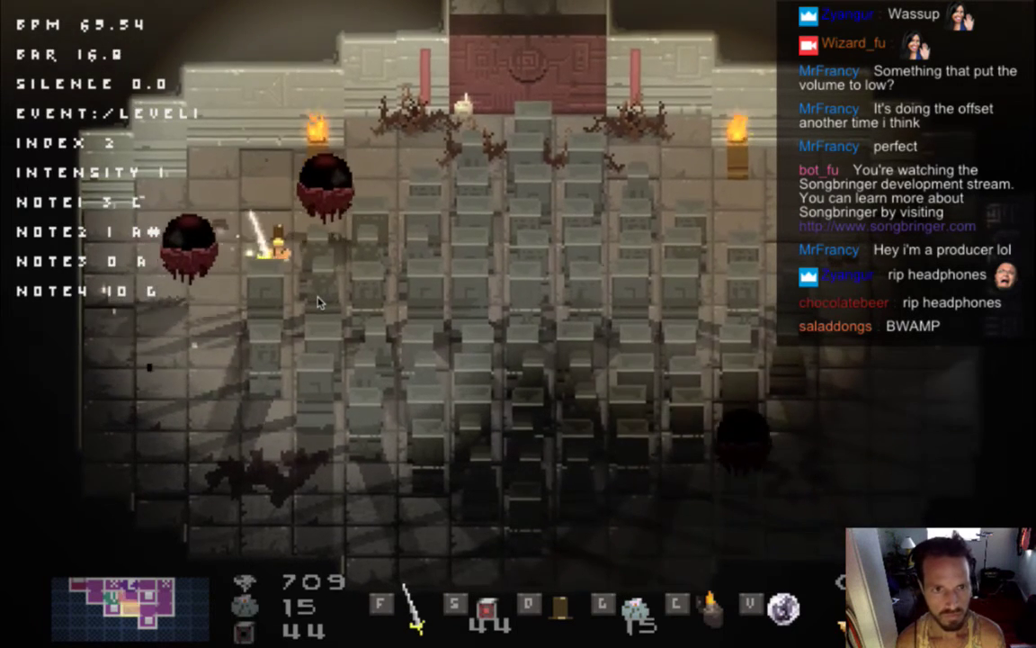
pyautogui.press('Left')
pyautogui.press('f')
pyautogui.press('Down')
pyautogui.press('Down')
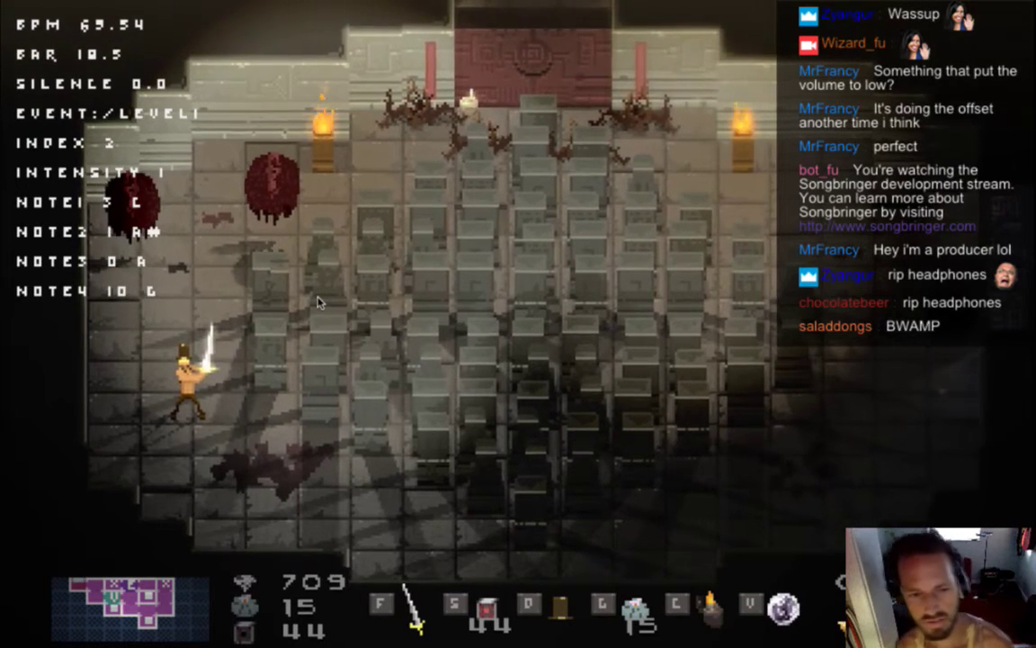
pyautogui.press('f')
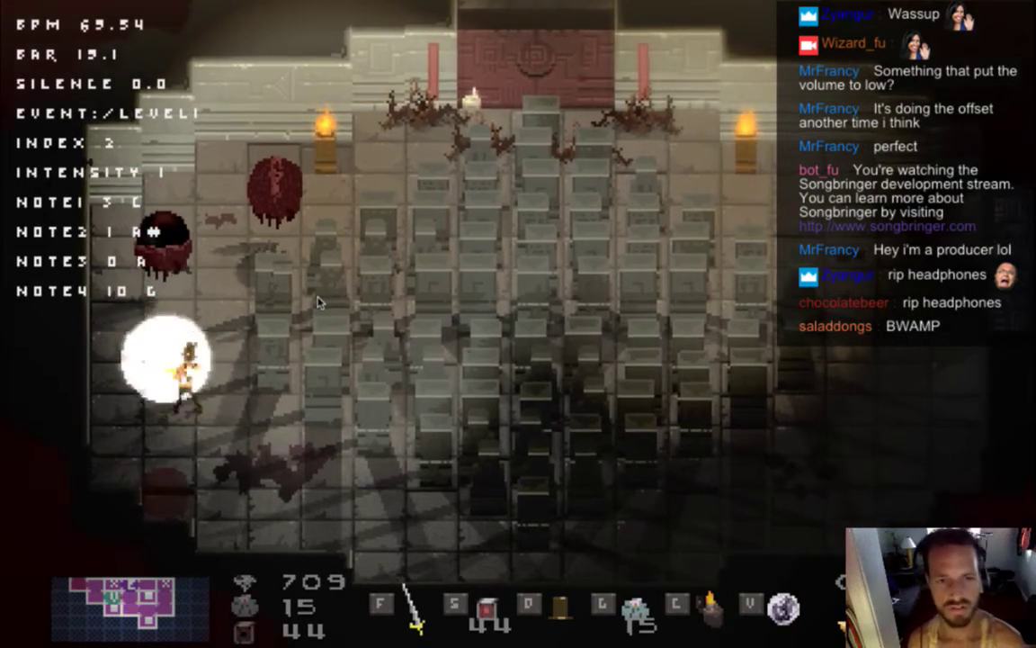
pyautogui.press('Right')
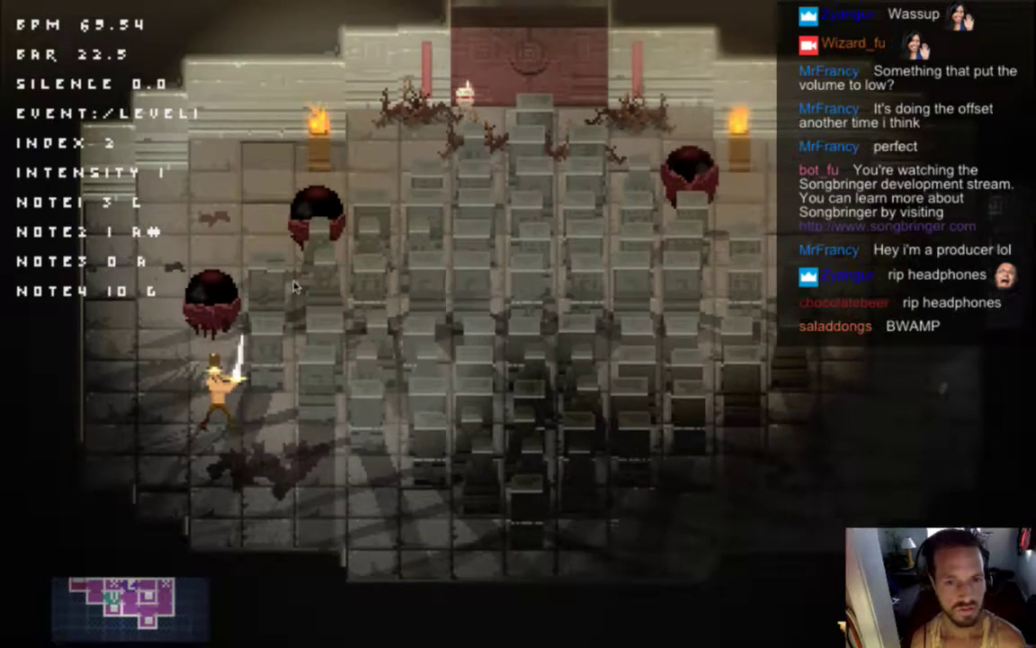
# Step: Switch to FMOD Studio, set the delay interval of the first KickShort in beat 1.4 to 0–25 ms, and save the project
pyautogui.press('super+Tab')
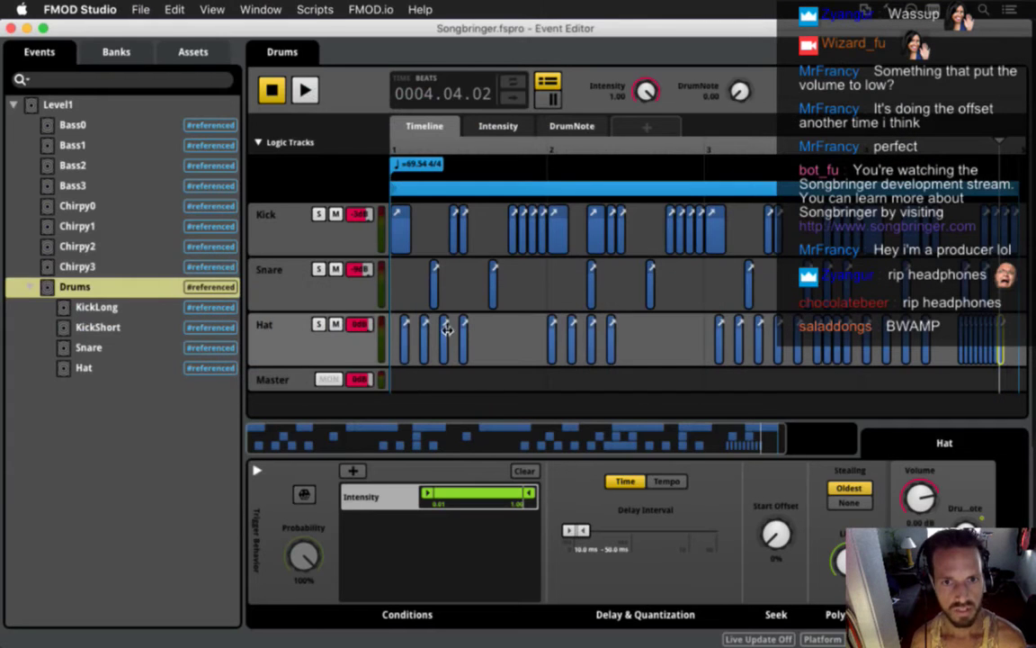
pyautogui.click(514, 236)
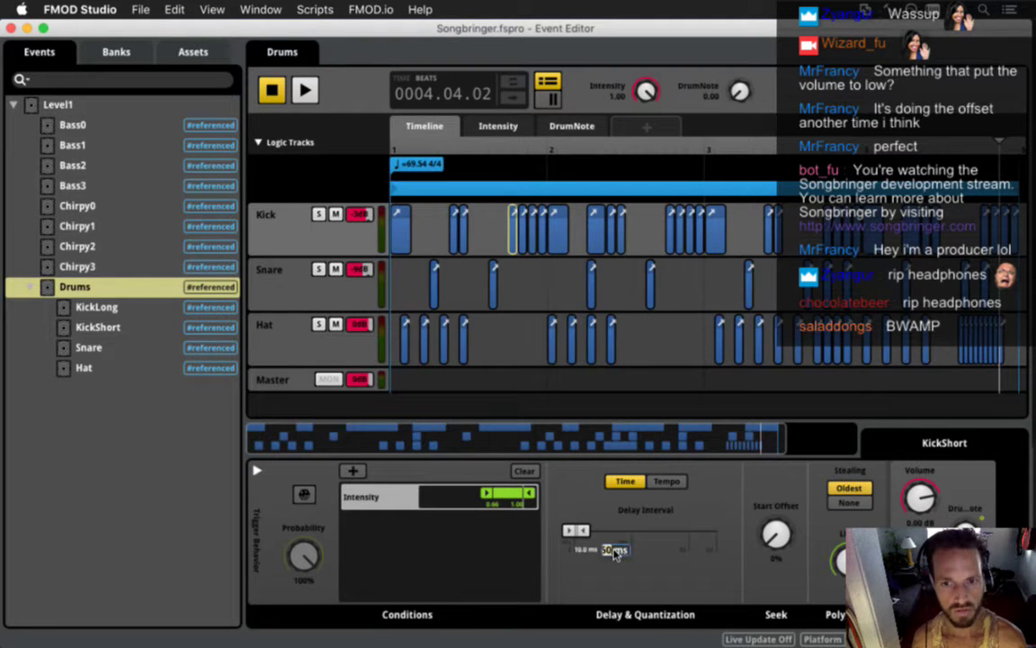
pyautogui.click(583, 550)
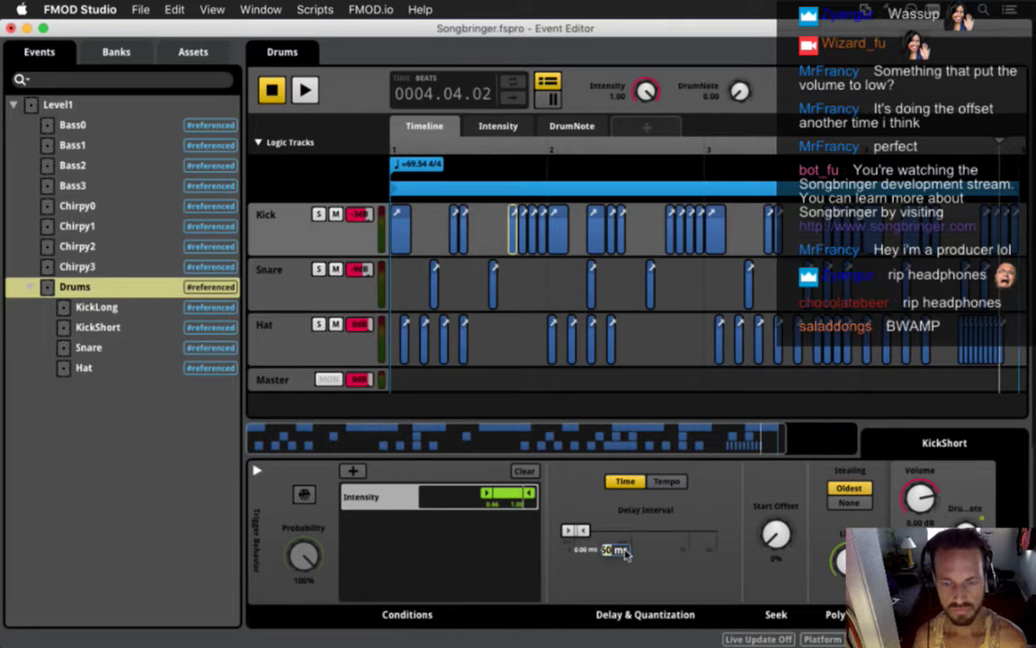
pyautogui.press('super+s')
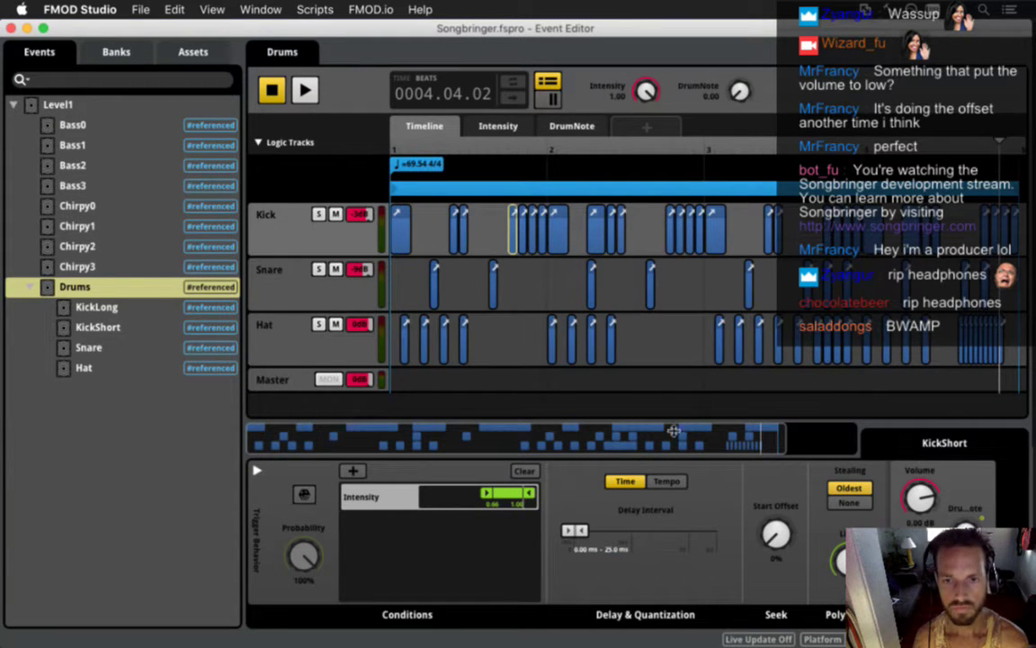
# Step: Replace the remaining short kicks in beat 1.4 of the Kick track with copies of the adjusted KickShort
pyautogui.moveTo(780, 447); pyautogui.dragTo(403, 453)
pyautogui.click(846, 240)
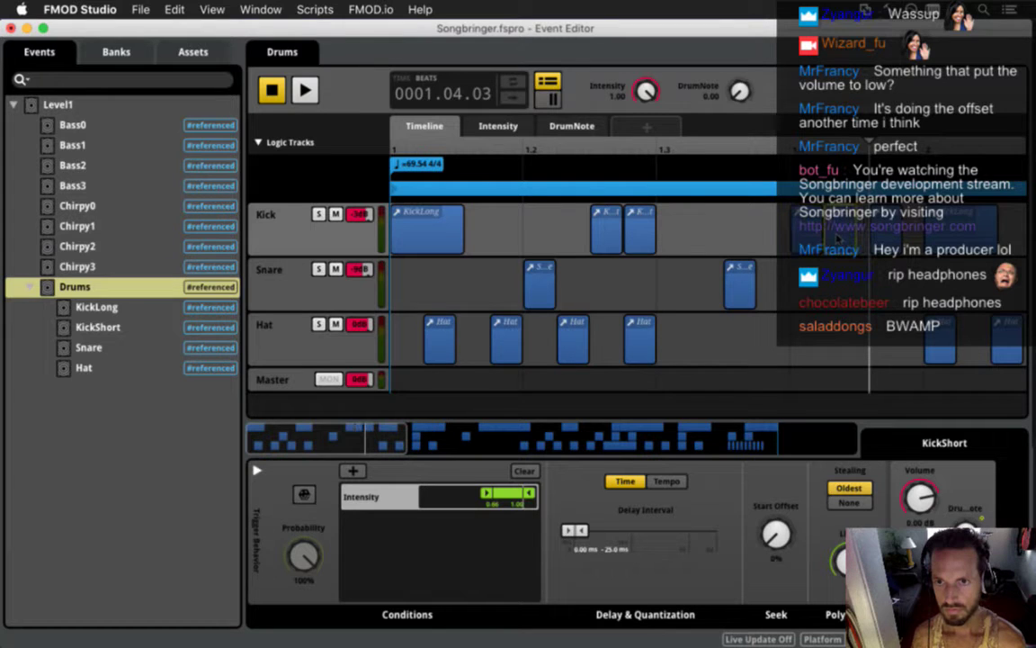
pyautogui.press('super+z')
pyautogui.click(734, 143)
pyautogui.press('super+v')
pyautogui.moveTo(751, 231); pyautogui.dragTo(885, 236)
pyautogui.click(767, 245)
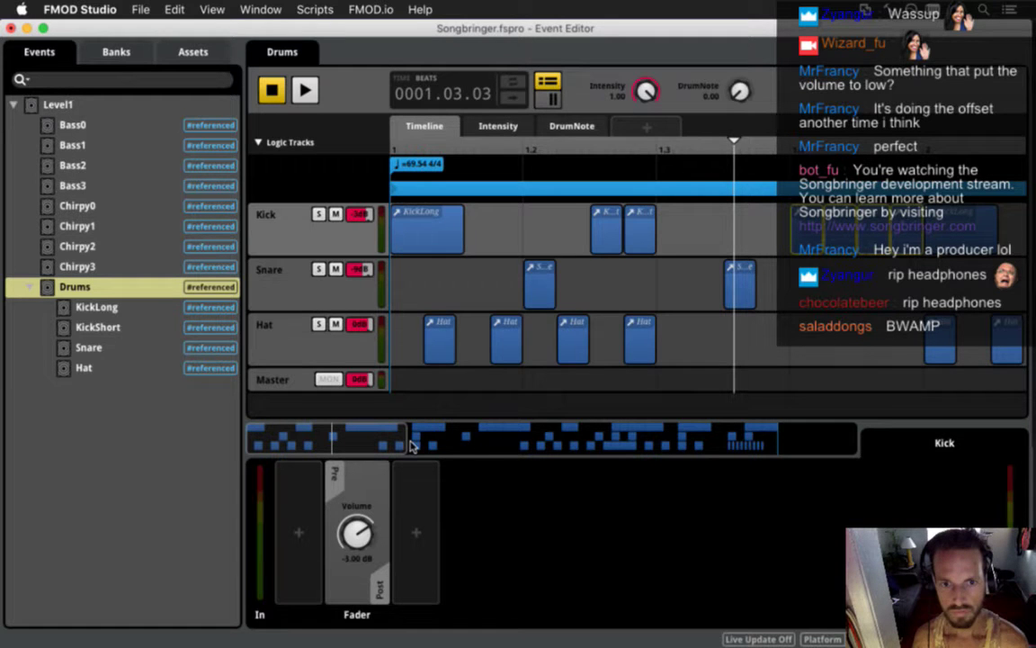
# Step: Replace the short kicks in beat 2.4 of the Kick track with pasted copies of the adjusted KickShort instruments
pyautogui.moveTo(367, 444); pyautogui.dragTo(561, 442)
pyautogui.press('Delete')
pyautogui.click(535, 145)
pyautogui.press('super+v')
pyautogui.moveTo(511, 233); pyautogui.dragTo(635, 237)
pyautogui.moveTo(549, 236)
pyautogui.mouseDown()
pyautogui.moveTo(571, 235)
pyautogui.moveTo(562, 236)
pyautogui.mouseUp()
# Step: Replace the four short kicks in beat 3.4 of the Kick track with the adjusted KickShort copies and save the project
pyautogui.moveTo(548, 450); pyautogui.dragTo(701, 444)
pyautogui.moveTo(457, 223); pyautogui.dragTo(591, 232)
pyautogui.press('Delete')
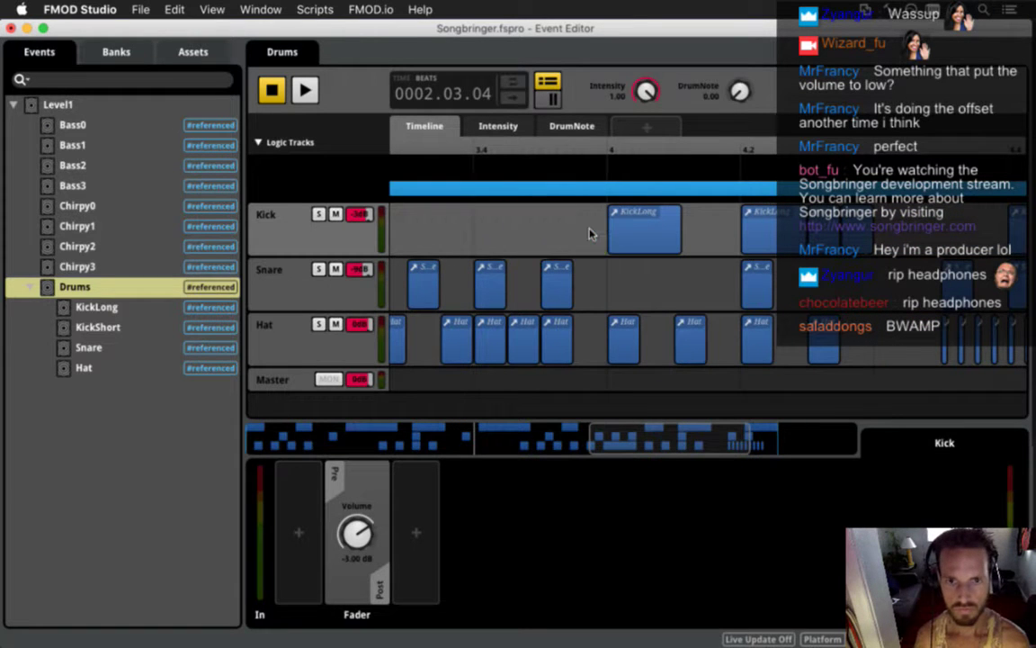
pyautogui.press('super+z')
pyautogui.moveTo(493, 236)
pyautogui.mouseDown()
pyautogui.moveTo(517, 239)
pyautogui.moveTo(491, 235)
pyautogui.mouseUp()
pyautogui.press('super+s')
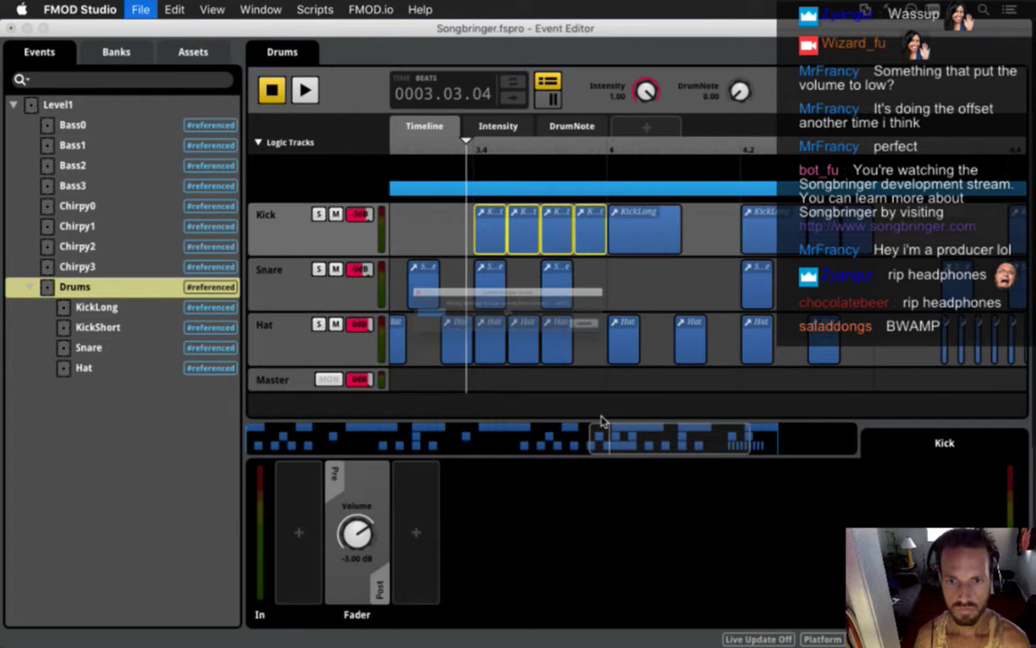
# Step: Replace the short kicks in beat 4.4 of the Kick track with the adjusted KickShort copies
pyautogui.moveTo(632, 442); pyautogui.dragTo(715, 414)
pyautogui.moveTo(645, 223); pyautogui.dragTo(791, 231)
pyautogui.press('Delete')
pyautogui.click(668, 151)
pyautogui.press('super+v')
pyautogui.moveTo(646, 235); pyautogui.dragTo(789, 232)
pyautogui.moveTo(694, 232); pyautogui.dragTo(704, 232)
# Step: Save the project and build its banks
pyautogui.press('super+s')
pyautogui.click(140, 9)
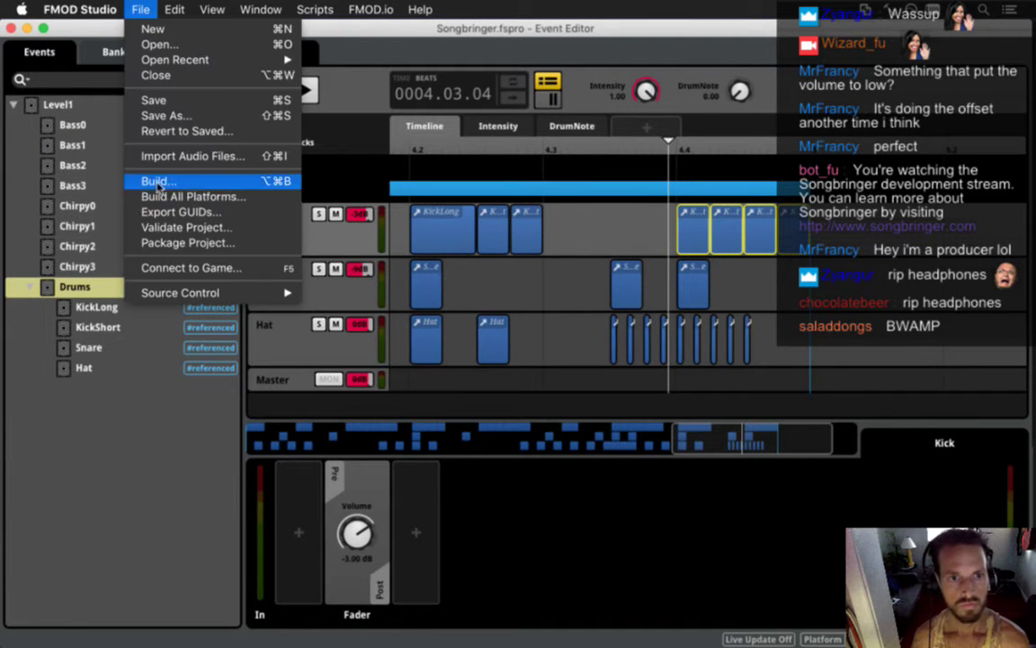
pyautogui.click(157, 178)
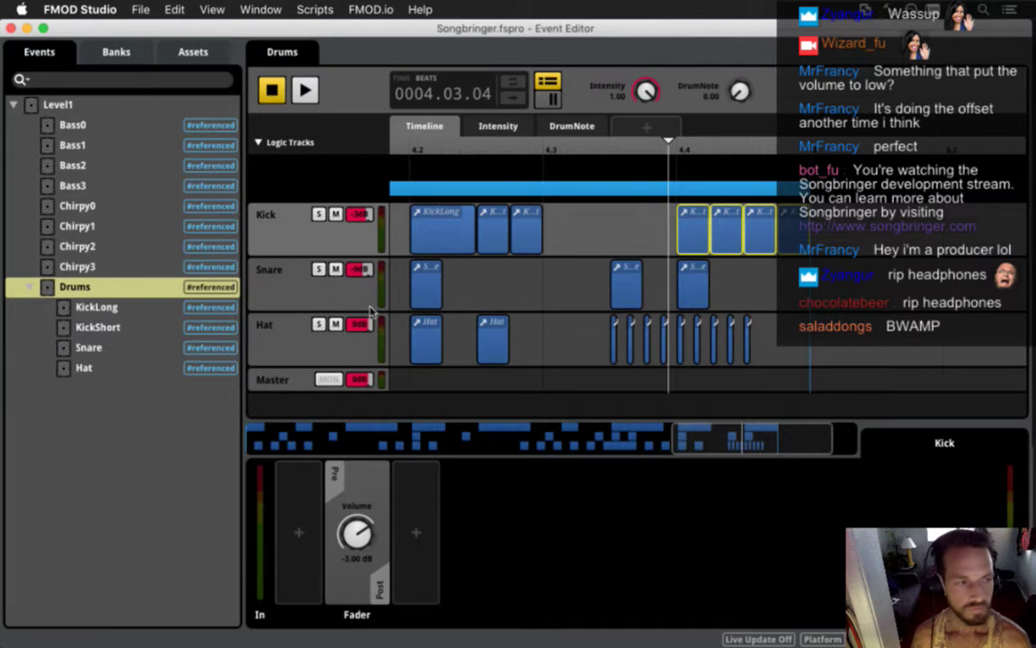
# Step: Switch to the Songbringer game and walk the character left out of the starting room into the next one
pyautogui.press('super+Tab')
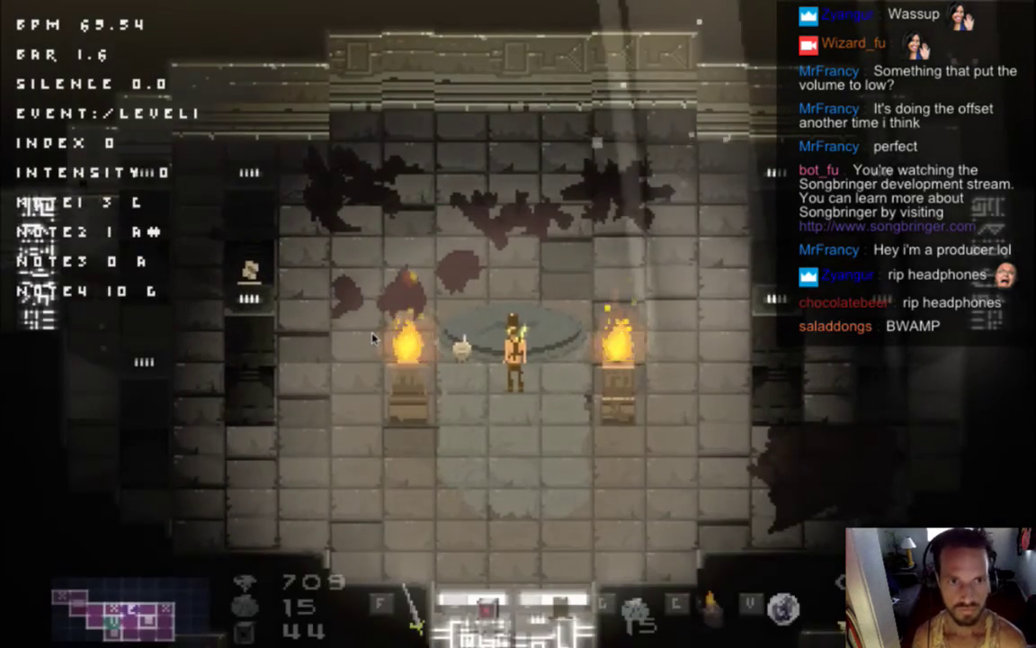
pyautogui.press('Right')
pyautogui.press('f')
pyautogui.press('Left')
pyautogui.press('f')
pyautogui.press('Left')
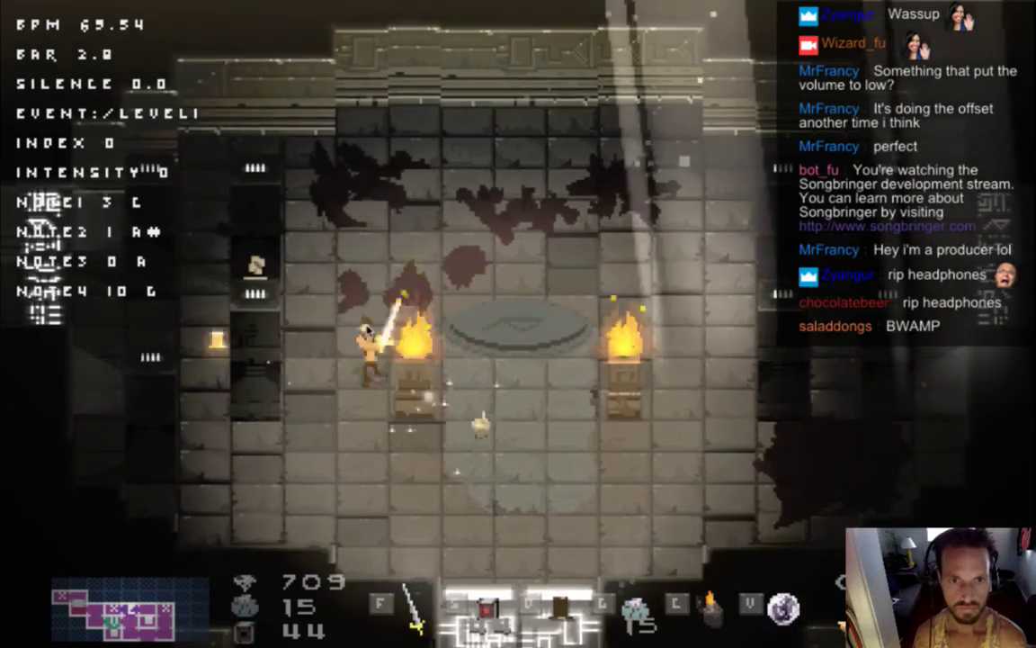
pyautogui.press('Left')
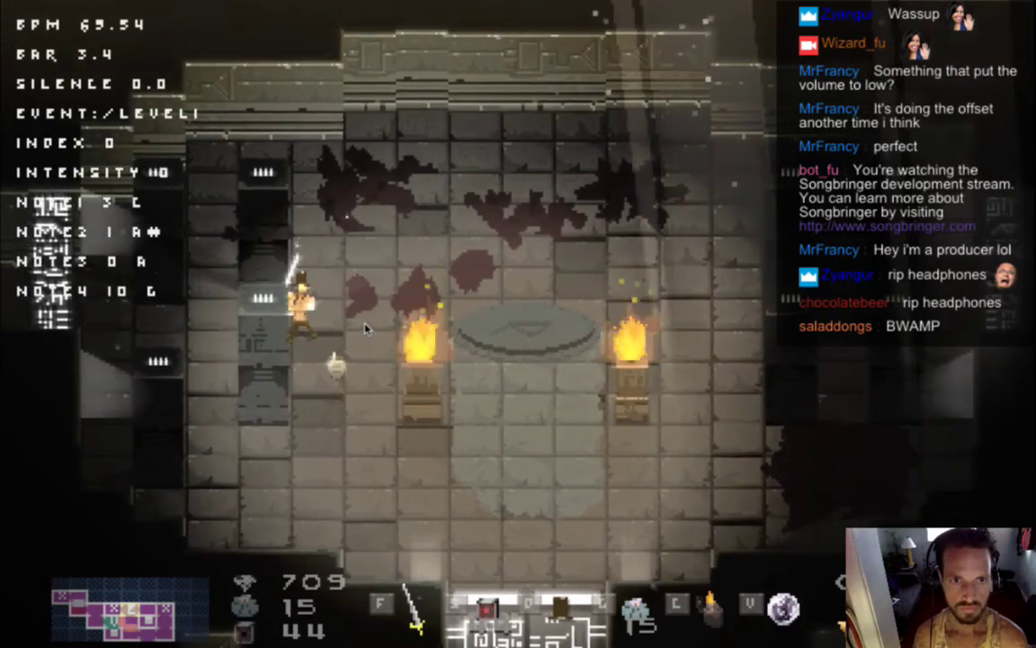
pyautogui.press('Left')
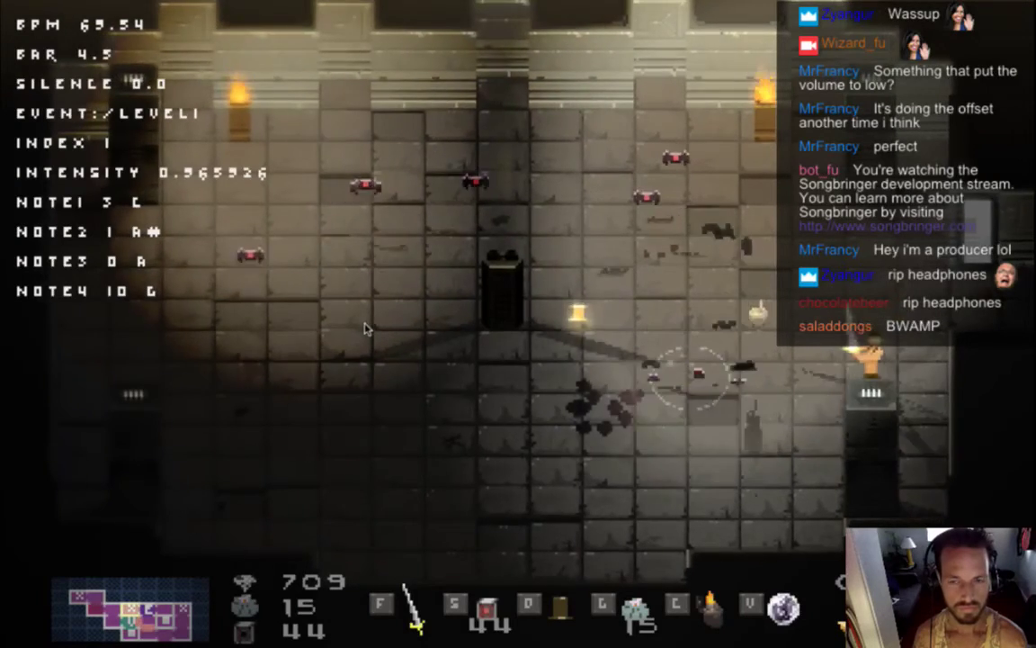
# Step: Attack the flying enemies with the sword while crossing the room to listen to the rebuilt drum pattern
pyautogui.press('Left')
pyautogui.press('Up')
pyautogui.press('f')
pyautogui.press('f')
pyautogui.press('Down')
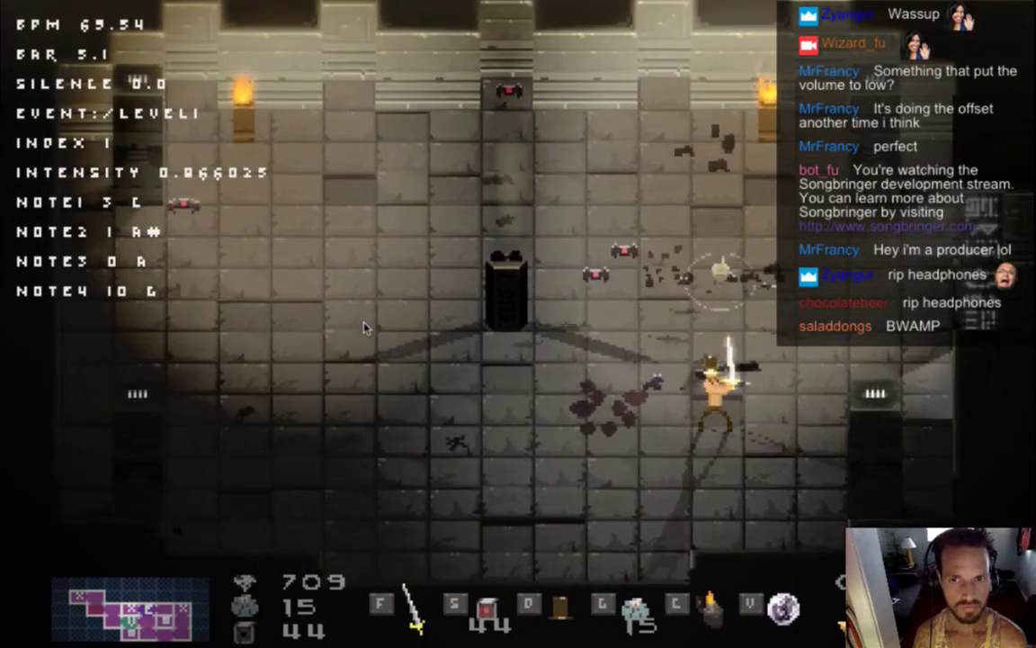
pyautogui.press('Left')
pyautogui.press('f')
pyautogui.press('f')
pyautogui.press('f')
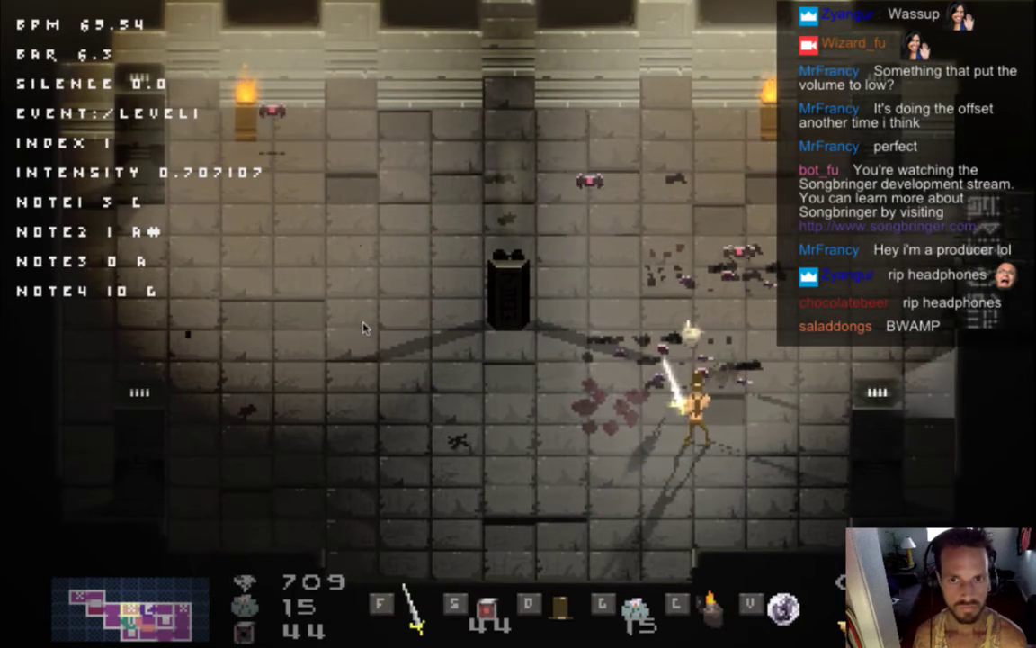
pyautogui.press('Left')
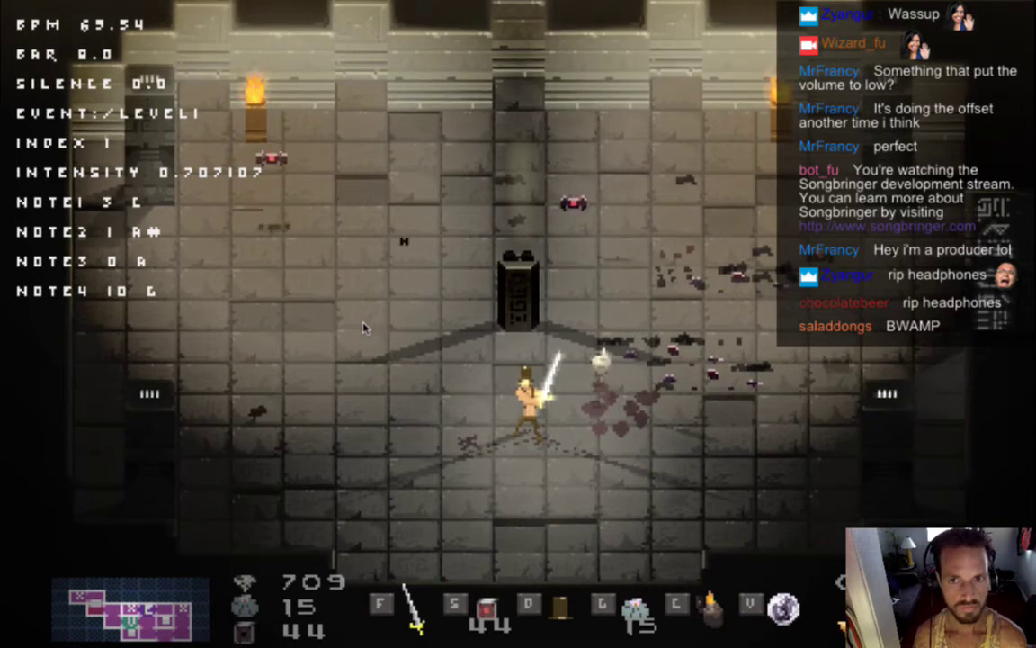
pyautogui.press('a')
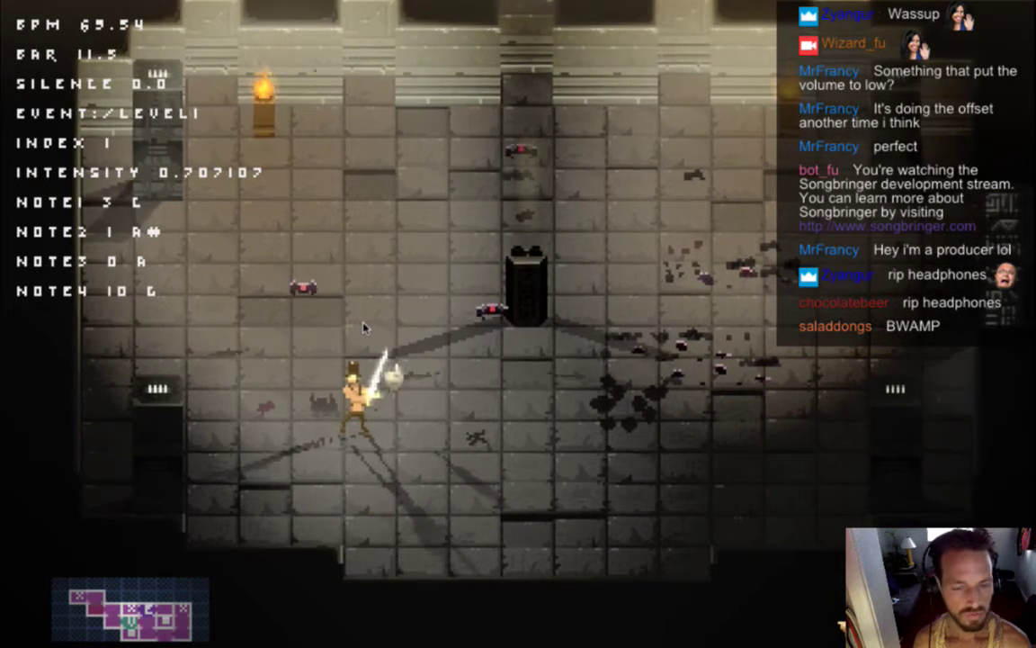
# Step: Quit the Songbringer game and switch to FMOD Studio
pyautogui.press('super+q')
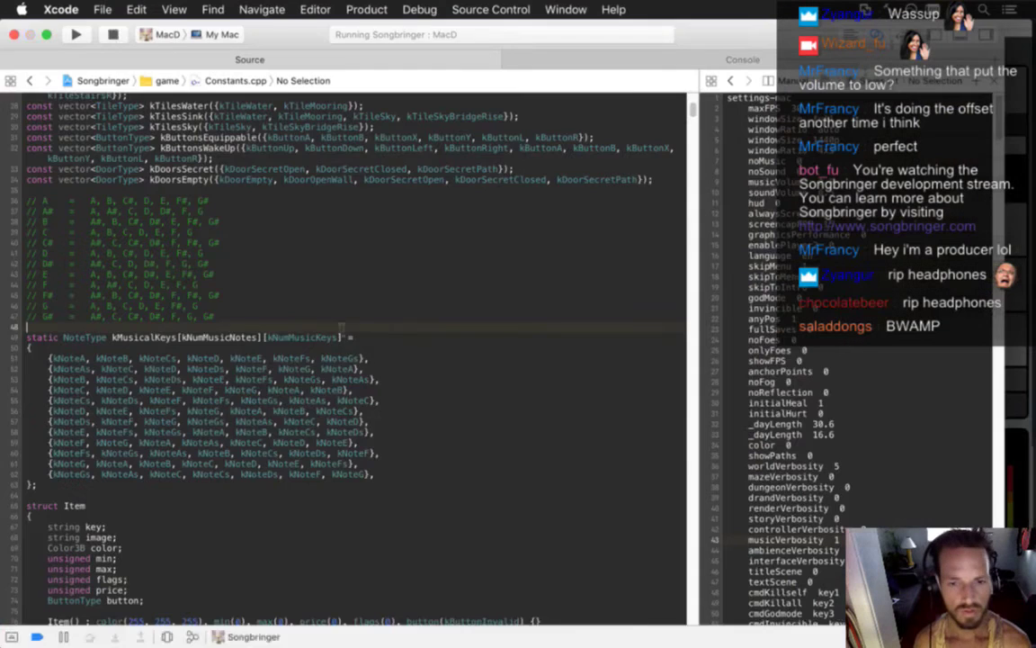
pyautogui.press('super+Tab')
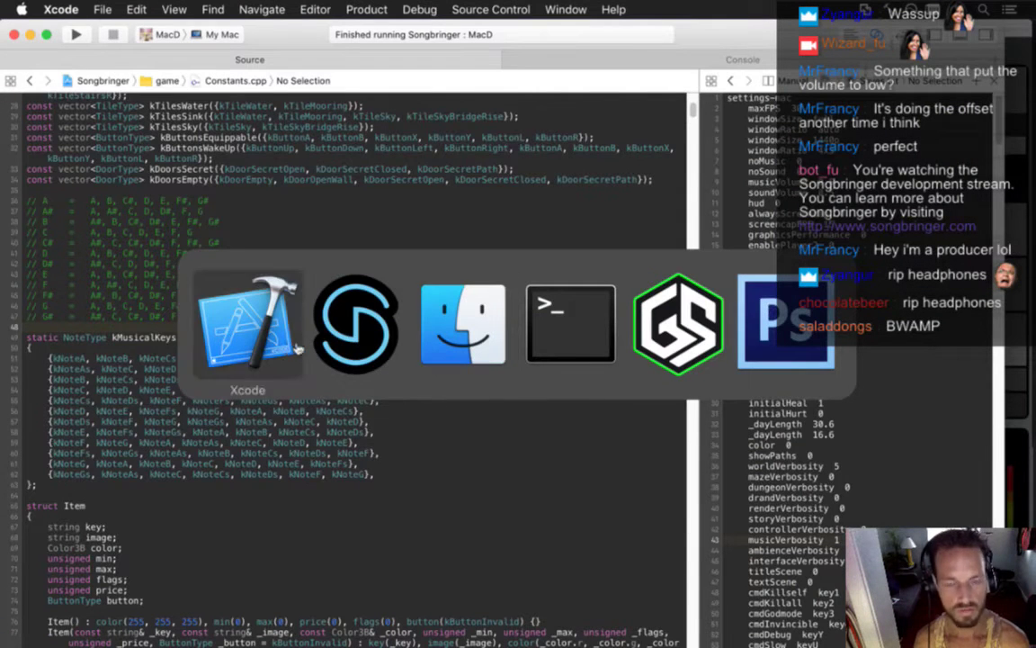
pyautogui.click(358, 349)
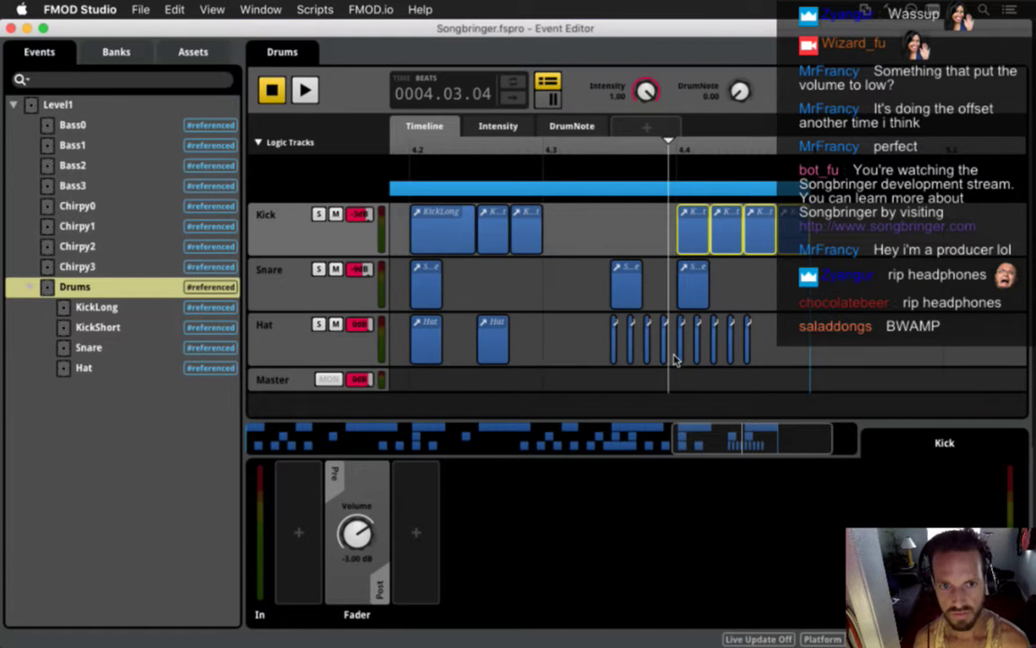
# Step: Set the delay interval of the first and second Hat instruments in bar 1 to 0–25 ms
pyautogui.moveTo(762, 441); pyautogui.dragTo(303, 440)
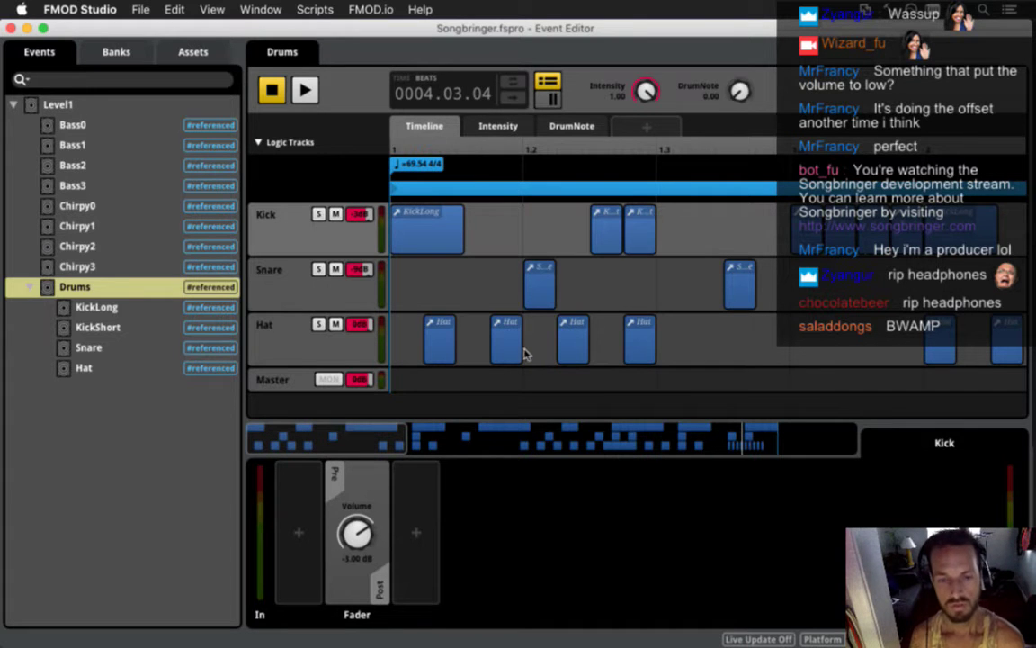
pyautogui.click(439, 349)
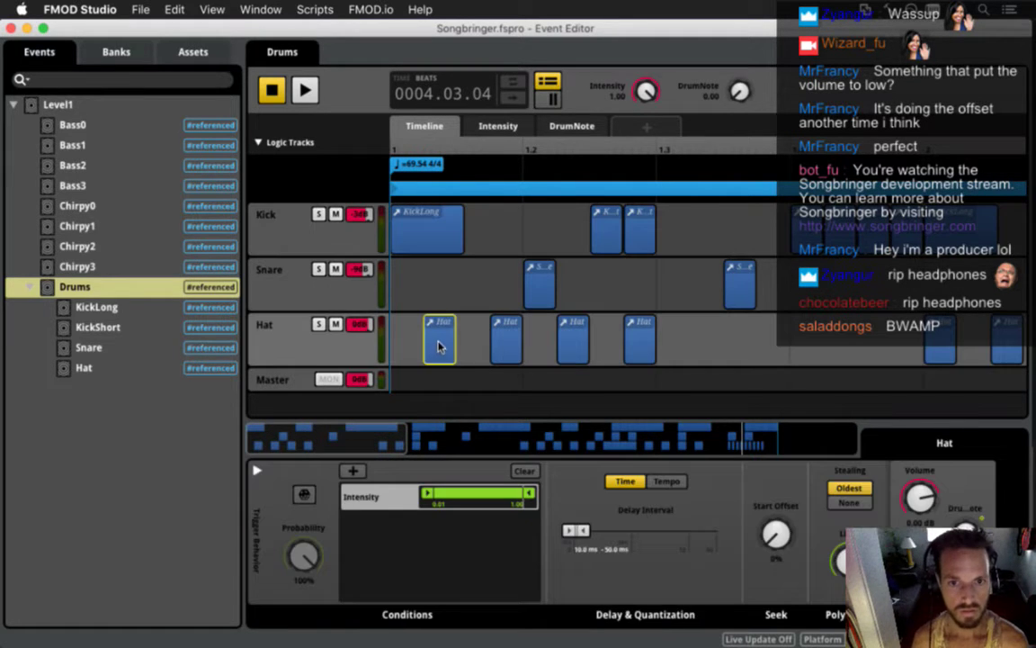
pyautogui.doubleClick(589, 552)
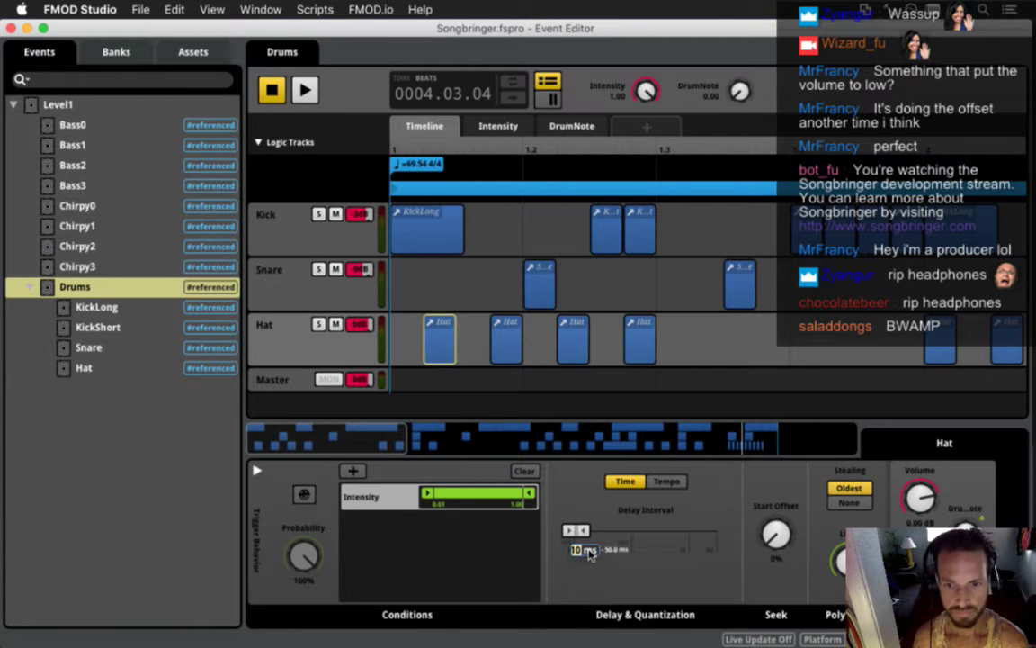
pyautogui.write('0')
pyautogui.doubleClick(619, 550)
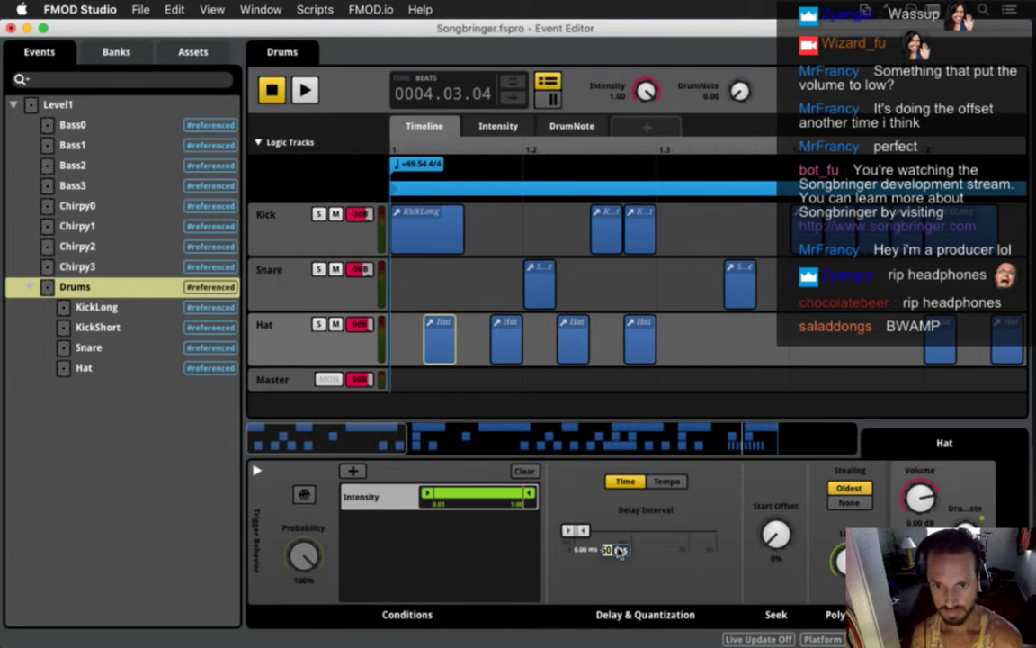
pyautogui.click(508, 349)
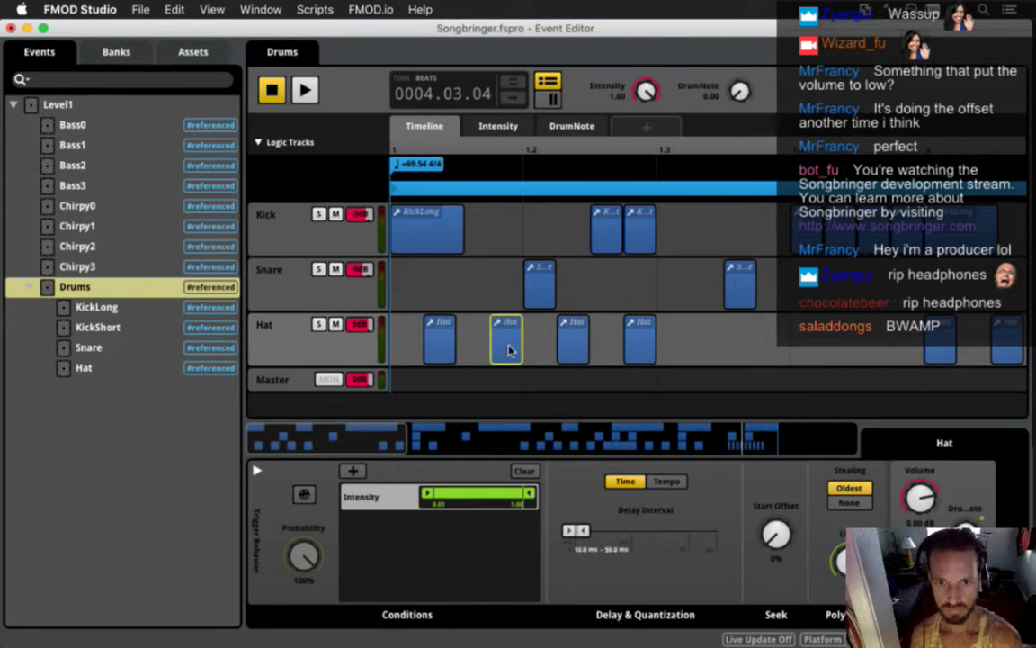
pyautogui.doubleClick(582, 549)
pyautogui.write('0')
pyautogui.doubleClick(619, 549)
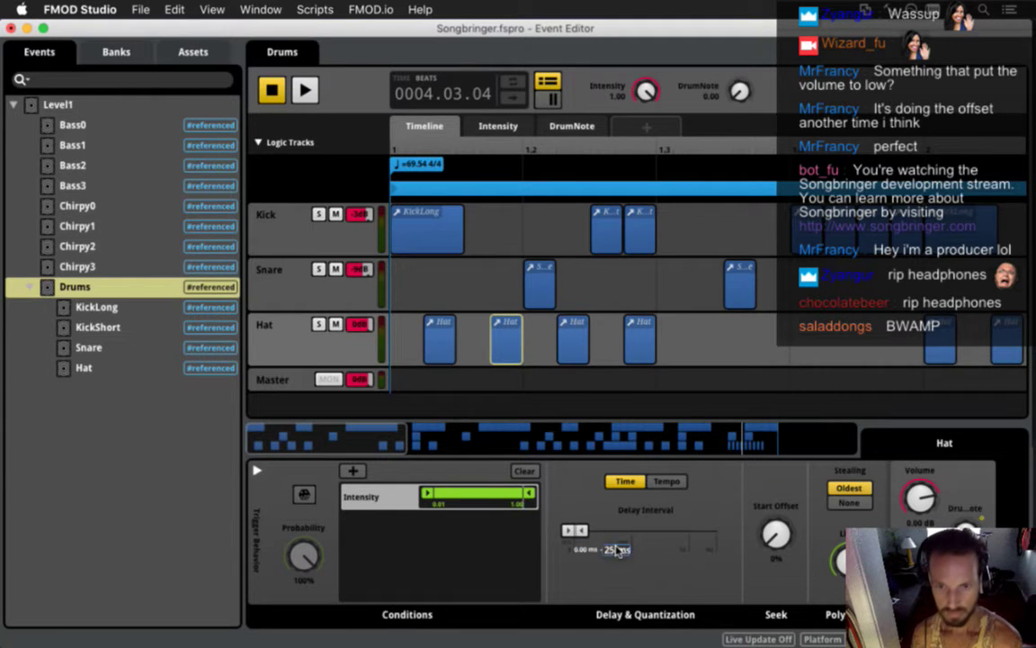
# Step: Set the delay interval of the third Hat instrument in bar 1 to 0–25 ms
pyautogui.click(566, 353)
pyautogui.doubleClick(585, 550)
pyautogui.write('0')
pyautogui.doubleClick(618, 551)
pyautogui.write('25')
pyautogui.press('Return')
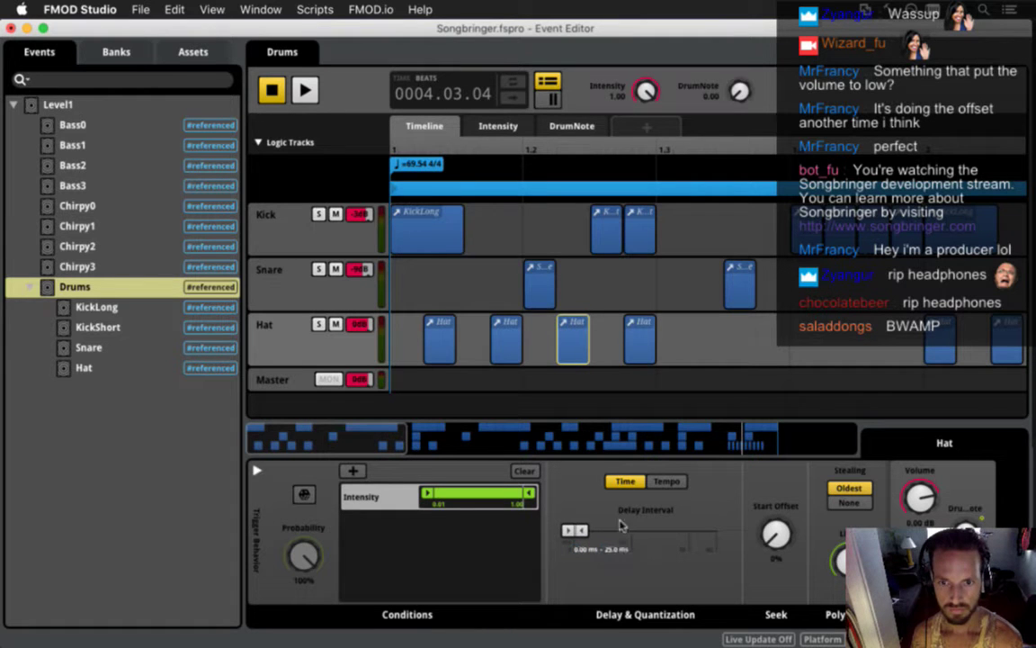
# Step: Set the delay interval of the fourth Hat instrument in bar 1 to 0–25 ms
pyautogui.click(635, 350)
pyautogui.doubleClick(581, 550)
pyautogui.write('0')
pyautogui.doubleClick(618, 550)
pyautogui.write('25')
pyautogui.press('Return')
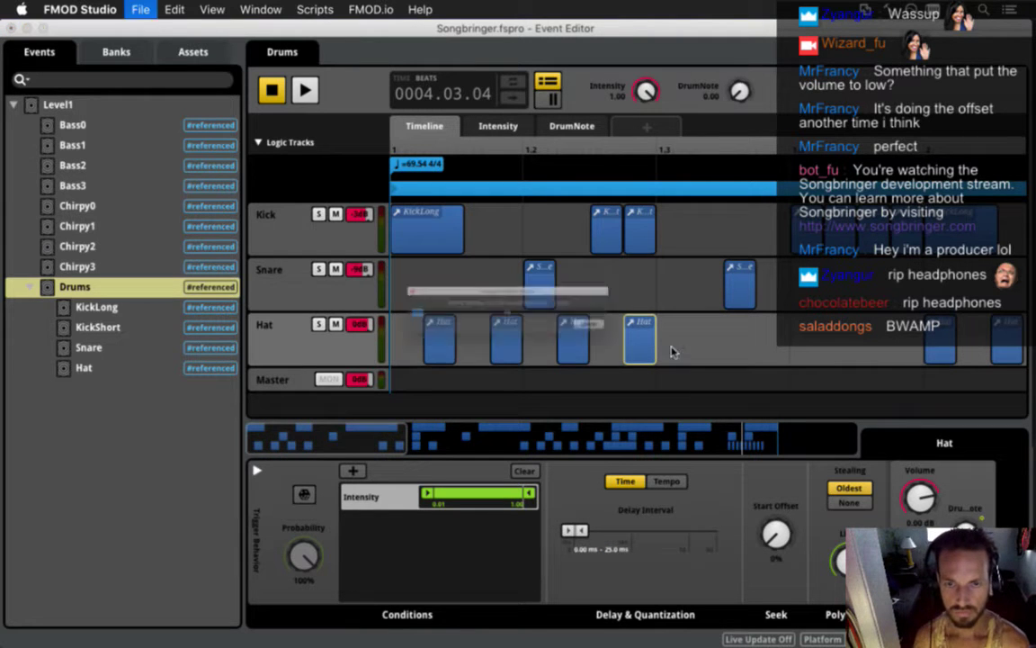
# Step: Replace the four Hat instruments in bar 2 with copies of the four from bar 1, aligned to the start of bar 2
pyautogui.moveTo(700, 338); pyautogui.dragTo(389, 314)
pyautogui.moveTo(377, 439); pyautogui.dragTo(481, 433)
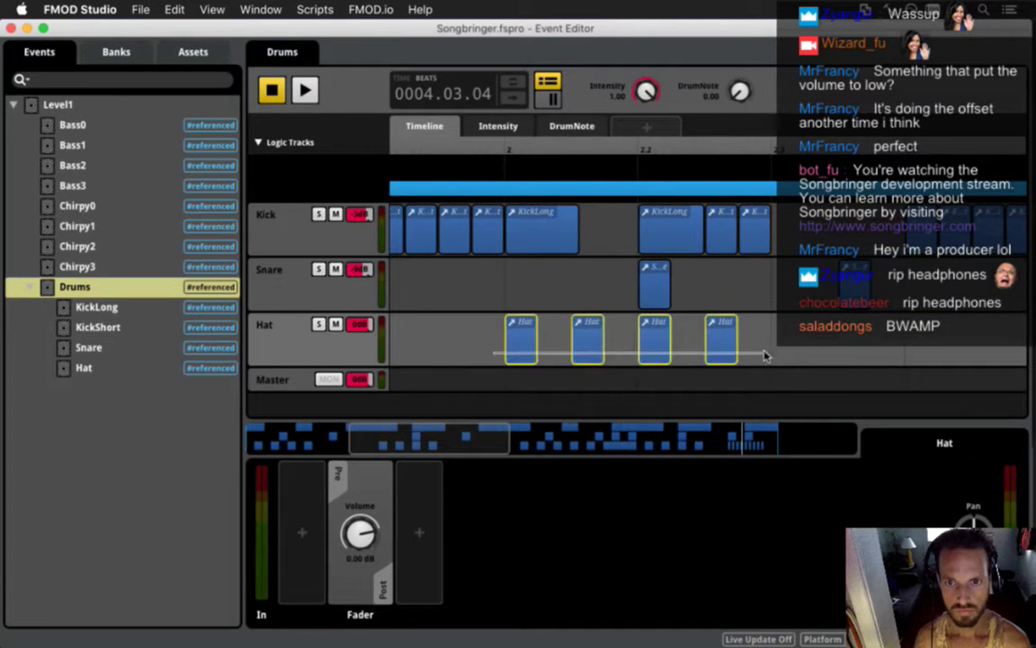
pyautogui.press('Delete')
pyautogui.click(524, 151)
pyautogui.press('super+z')
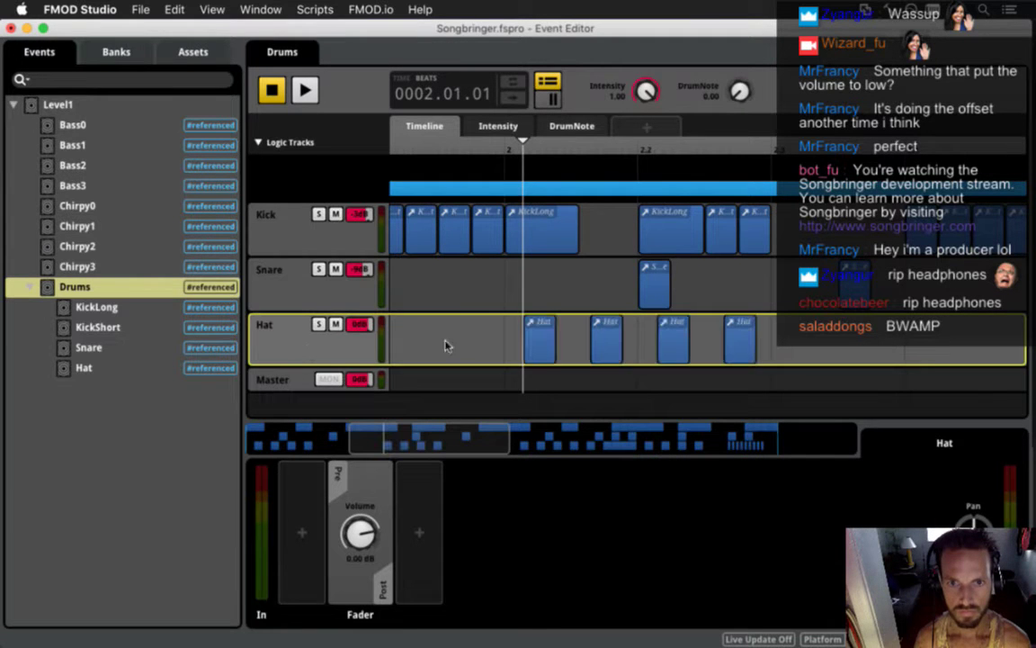
pyautogui.press('super+a')
pyautogui.moveTo(540, 349); pyautogui.dragTo(519, 349)
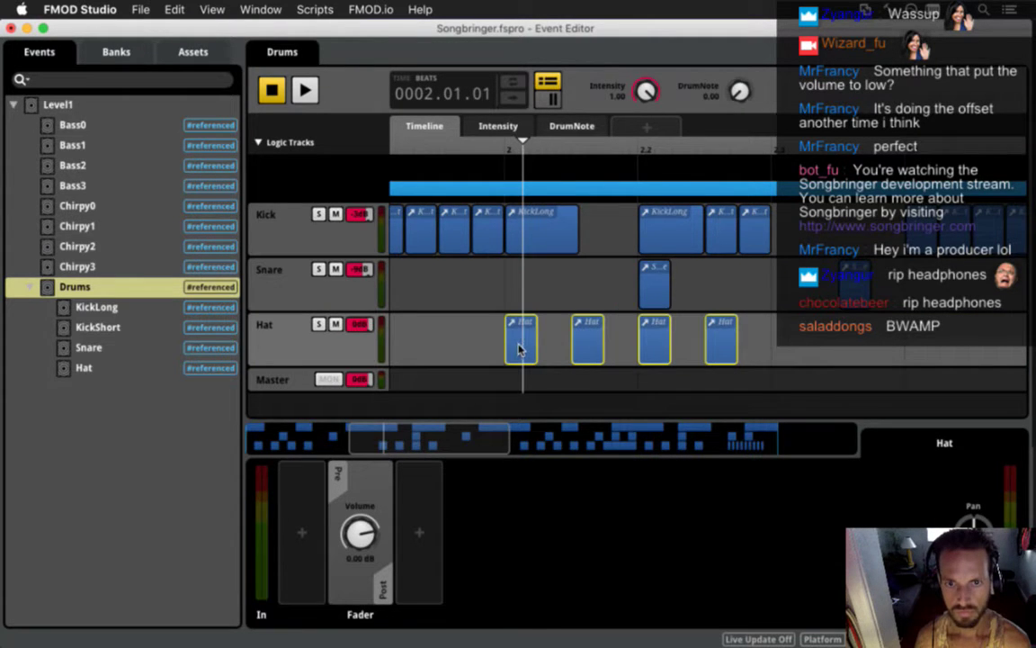
# Step: Replace the first four Hat instruments in bar 3 with the copied ones, starting at 3.1.2, and save the project
pyautogui.moveTo(440, 434); pyautogui.dragTo(594, 434)
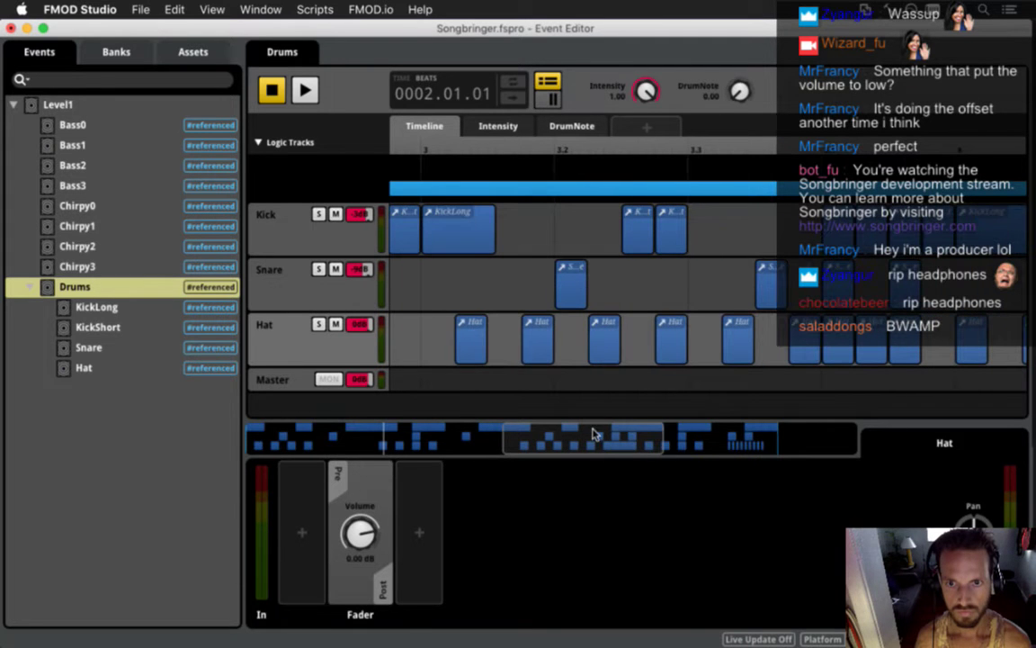
pyautogui.moveTo(418, 316); pyautogui.dragTo(671, 342)
pyautogui.press('BackSpace')
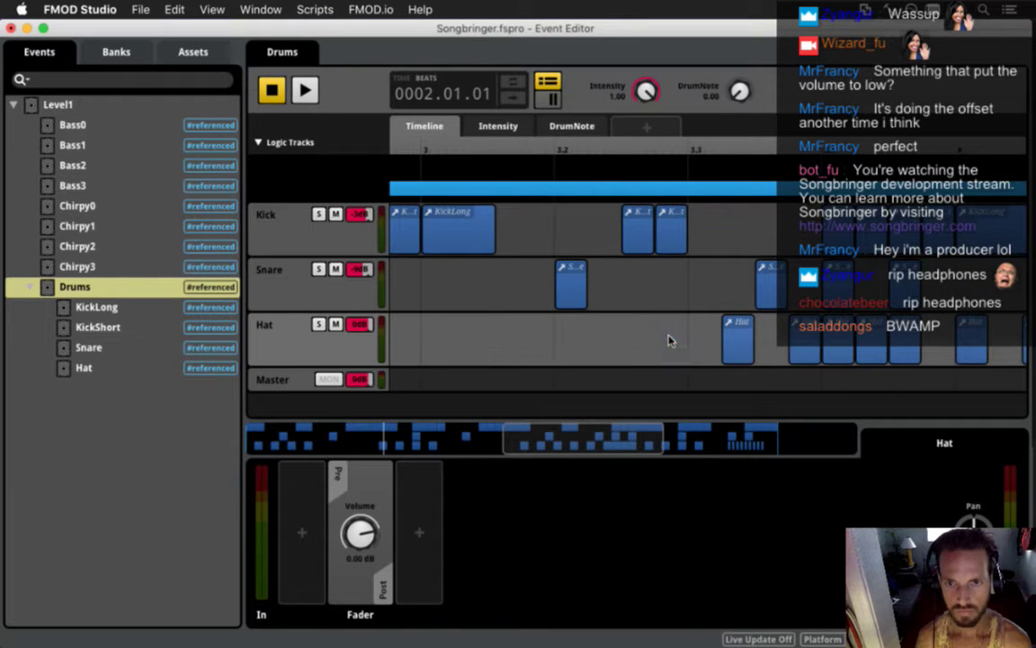
pyautogui.click(459, 158)
pyautogui.press('cmd+z')
pyautogui.moveTo(393, 314); pyautogui.dragTo(694, 360)
pyautogui.moveTo(474, 345)
pyautogui.mouseDown()
pyautogui.moveTo(486, 343)
pyautogui.moveTo(469, 343)
pyautogui.mouseUp()
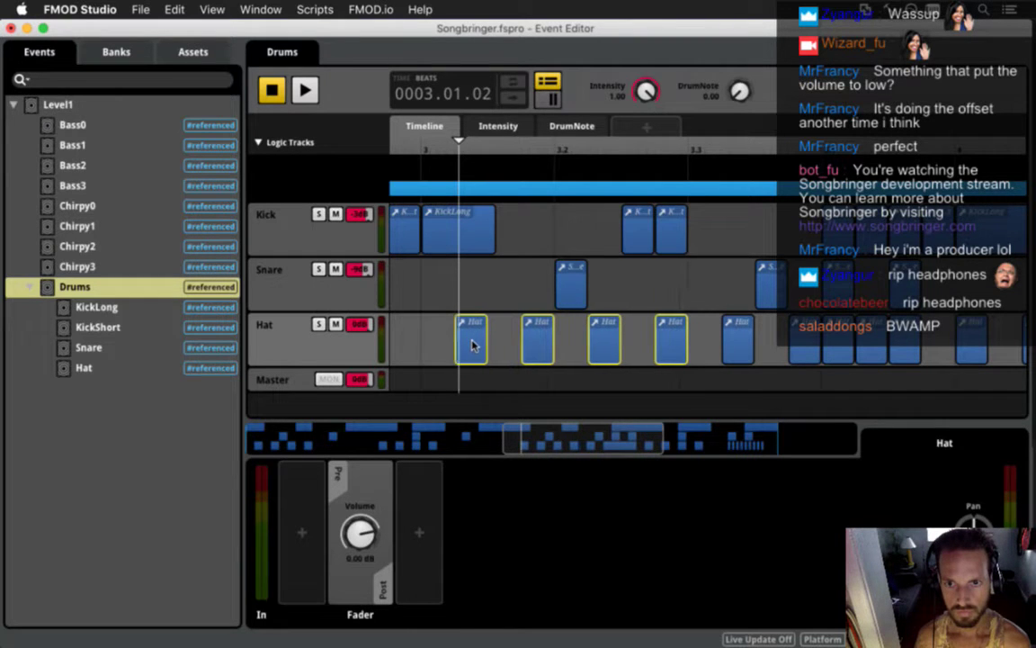
pyautogui.press('cmd+s')
# Step: Set the delay interval of the fifth Hat instrument in bar 3 to 0–25 ms
pyautogui.moveTo(594, 444); pyautogui.dragTo(653, 444)
pyautogui.click(511, 352)
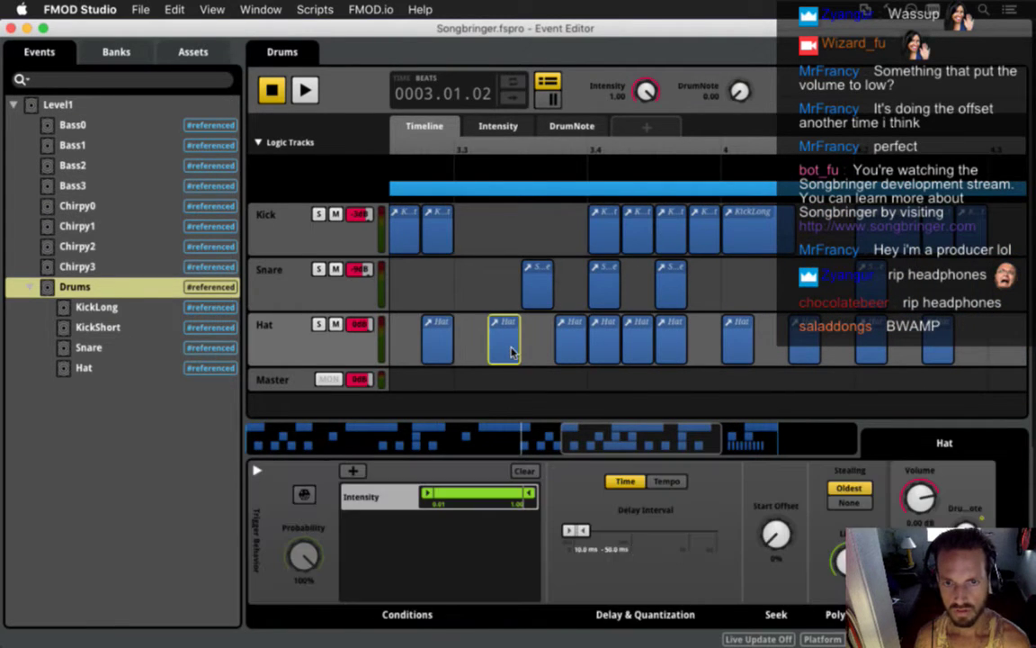
pyautogui.click(584, 550)
pyautogui.write('0')
pyautogui.press('Return')
pyautogui.click(616, 549)
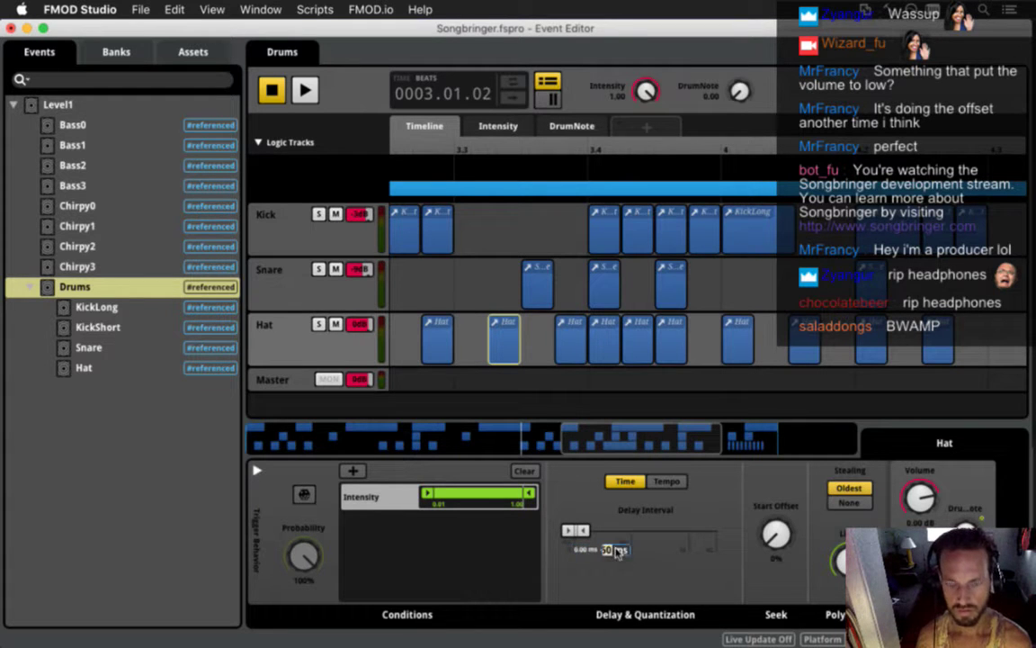
pyautogui.write('25')
pyautogui.press('Return')
# Step: Replace the first four Hat instruments in bar 4 with the copied ones, aligned to the start of the bar
pyautogui.moveTo(708, 357); pyautogui.dragTo(944, 335)
pyautogui.press('Delete')
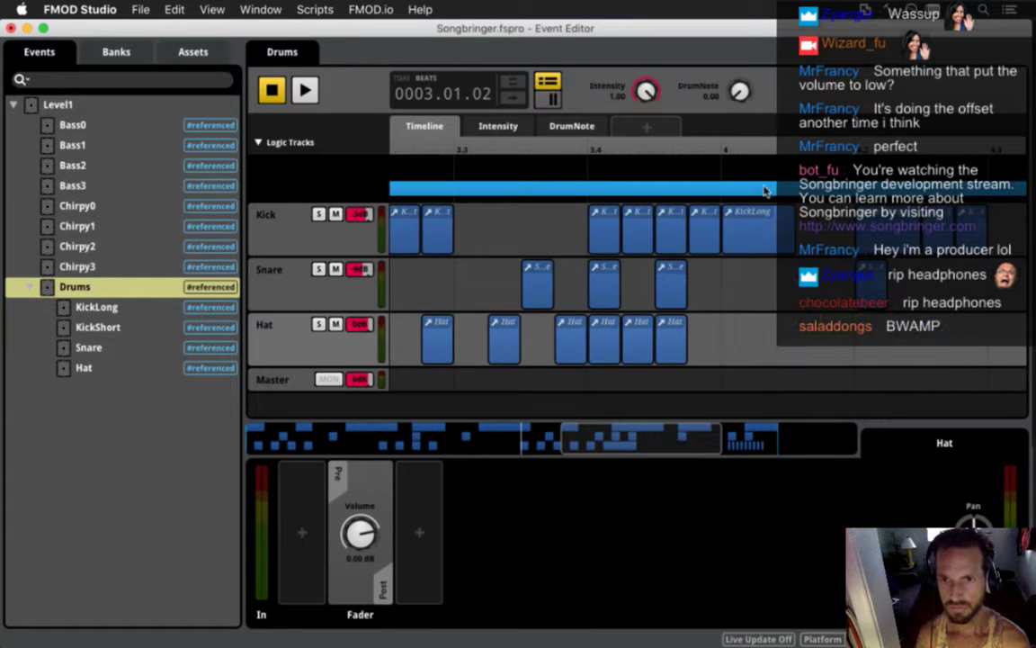
pyautogui.click(730, 145)
pyautogui.hotkey('ctrl', 'z')
pyautogui.moveTo(717, 341); pyautogui.dragTo(955, 343)
pyautogui.moveTo(747, 342); pyautogui.dragTo(738, 342)
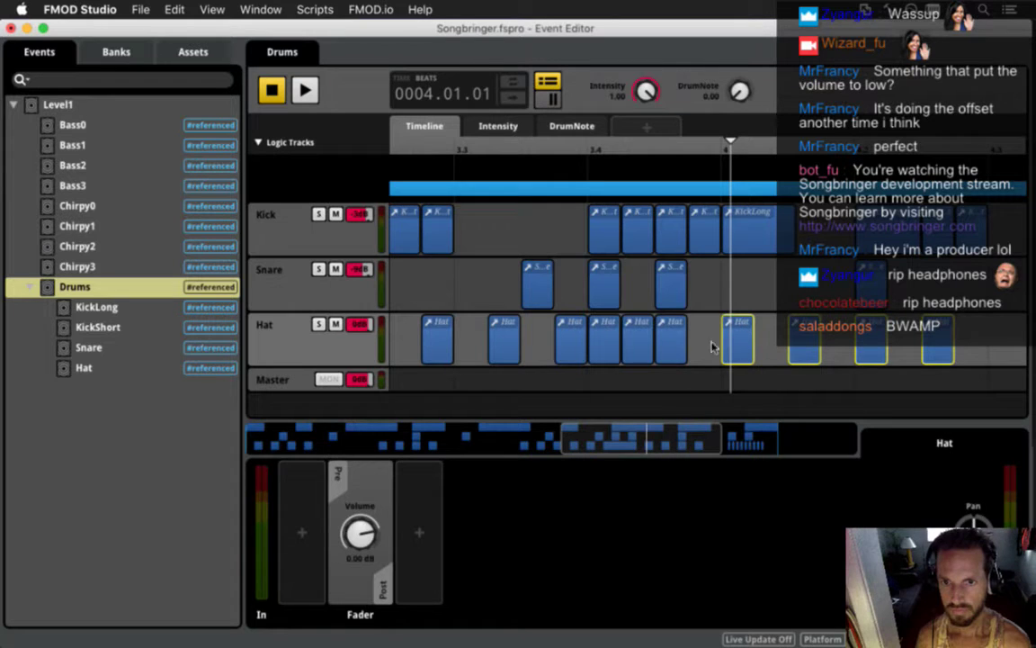
# Step: Set the delay interval of the last two Hat instruments in bar 3 to 0–25 ms
pyautogui.click(675, 349)
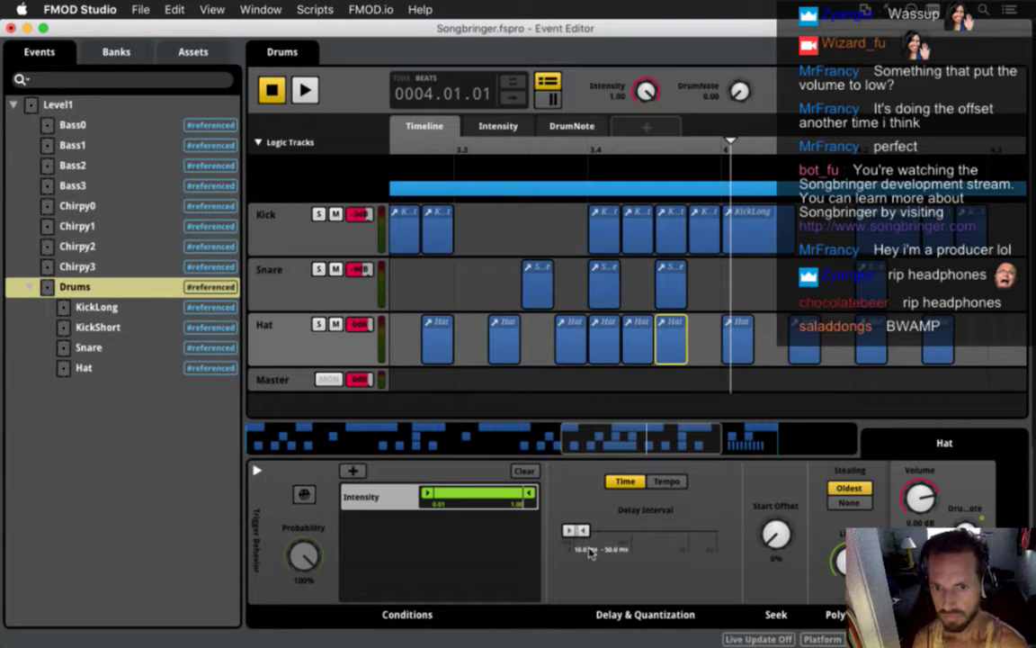
pyautogui.write('0')
pyautogui.doubleClick(612, 551)
pyautogui.click(637, 356)
pyautogui.doubleClick(587, 554)
pyautogui.write('0')
pyautogui.doubleClick(613, 553)
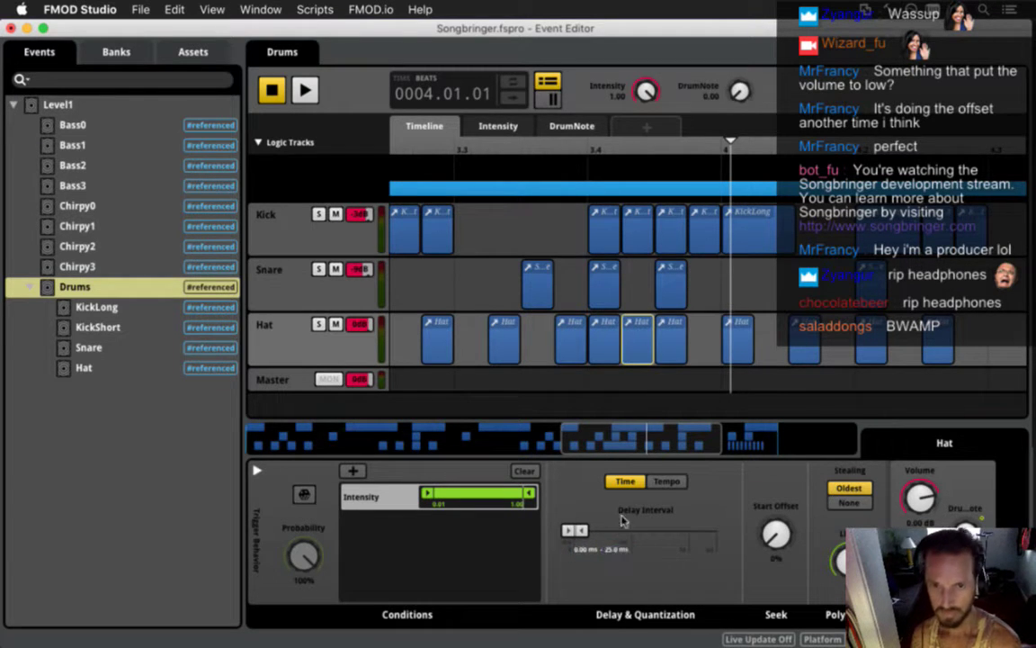
# Step: Set the delay interval of the sixth and seventh Hat instruments in bar 3 to 0–25 ms
pyautogui.click(605, 346)
pyautogui.click(584, 550)
pyautogui.write('0')
pyautogui.click(619, 549)
pyautogui.click(576, 358)
pyautogui.click(589, 550)
pyautogui.write('0')
pyautogui.click(621, 550)
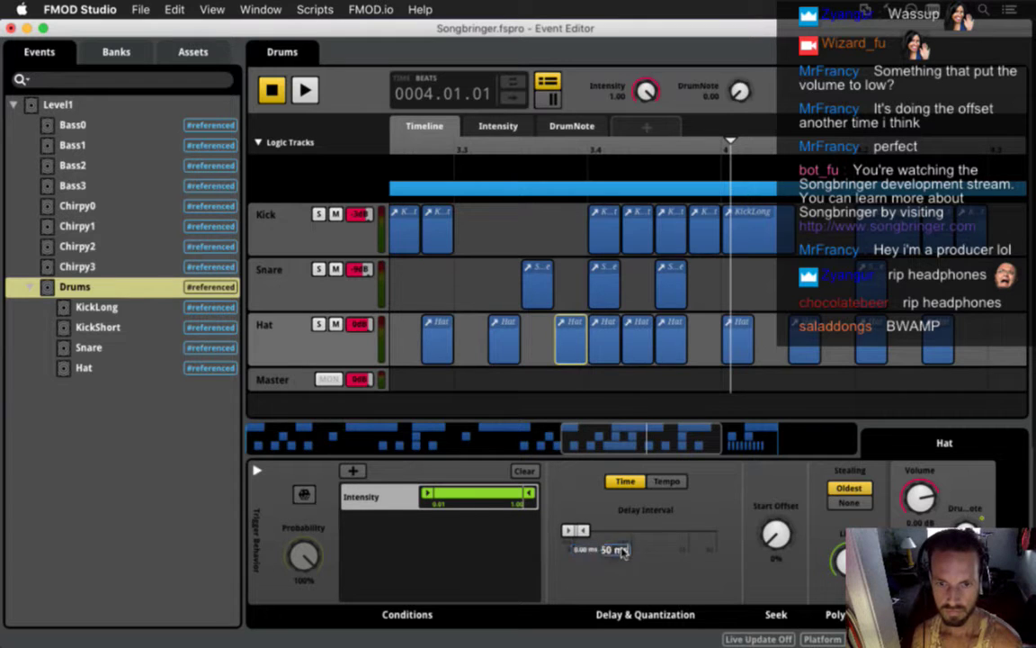
pyautogui.press('Return')
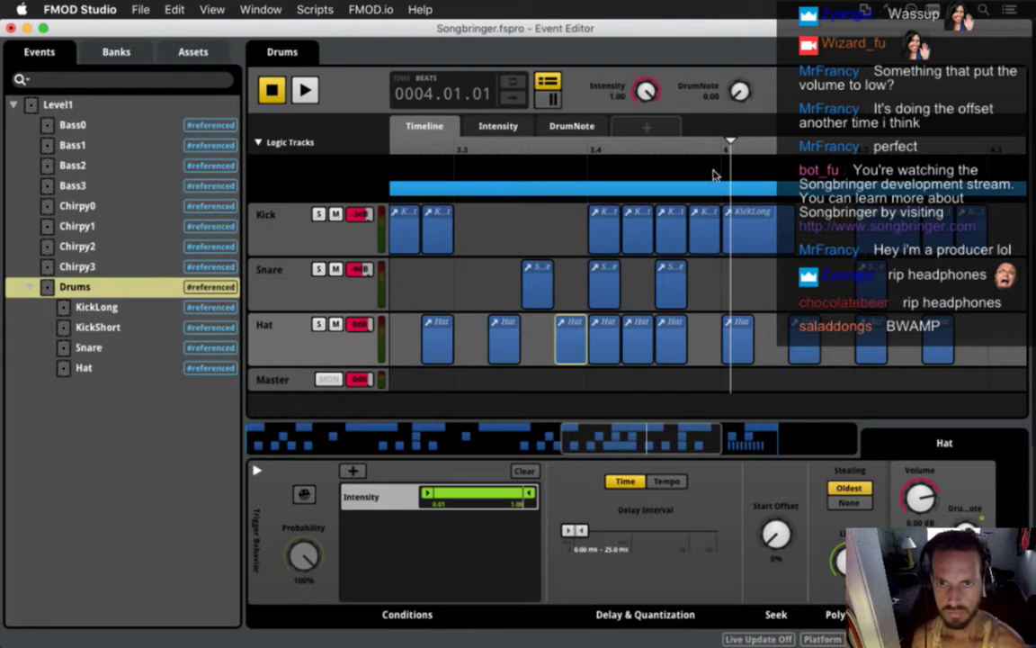
# Step: Set the delay interval of the first short Hat instrument in the bar 4 roll, at 4.3.3, to 0–20 ms
pyautogui.moveTo(617, 439); pyautogui.dragTo(717, 440)
pyautogui.click(620, 346)
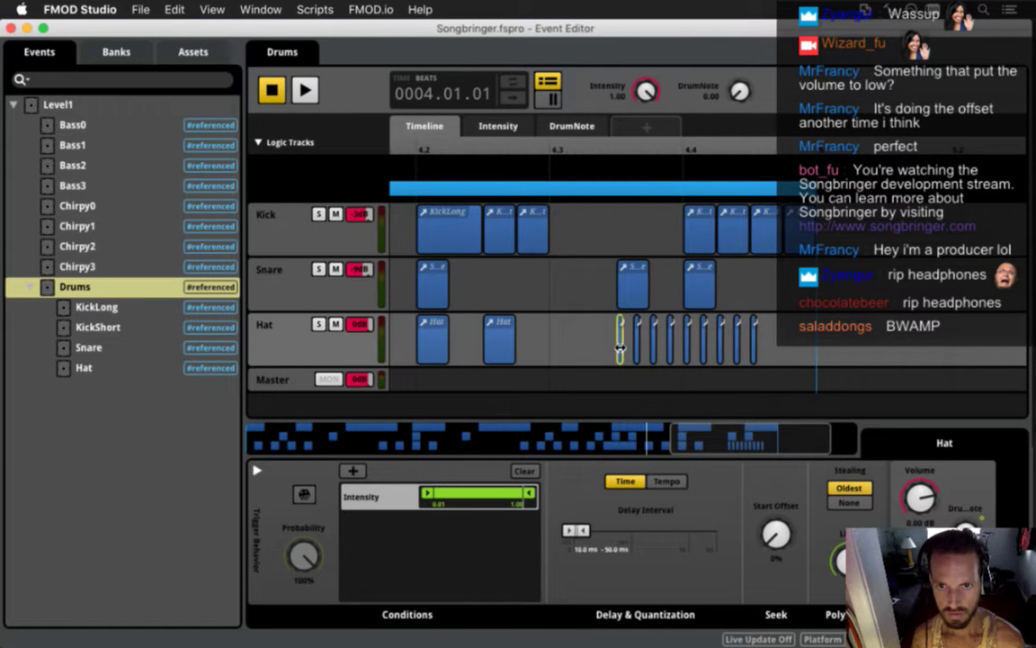
pyautogui.doubleClick(582, 551)
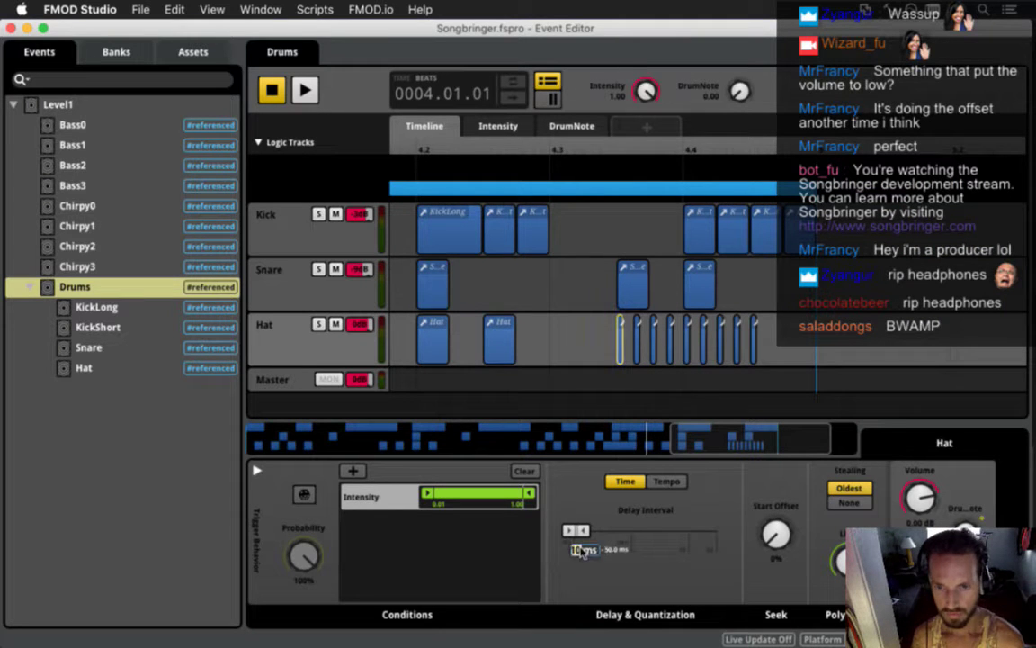
pyautogui.write('0')
pyautogui.doubleClick(617, 550)
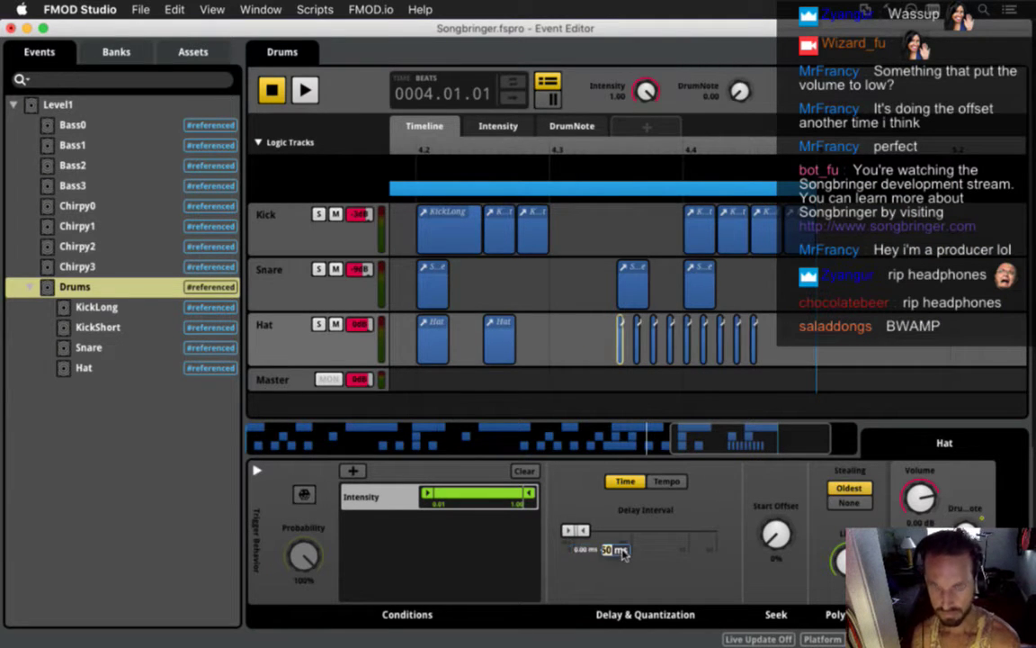
pyautogui.write('20')
pyautogui.press('Return')
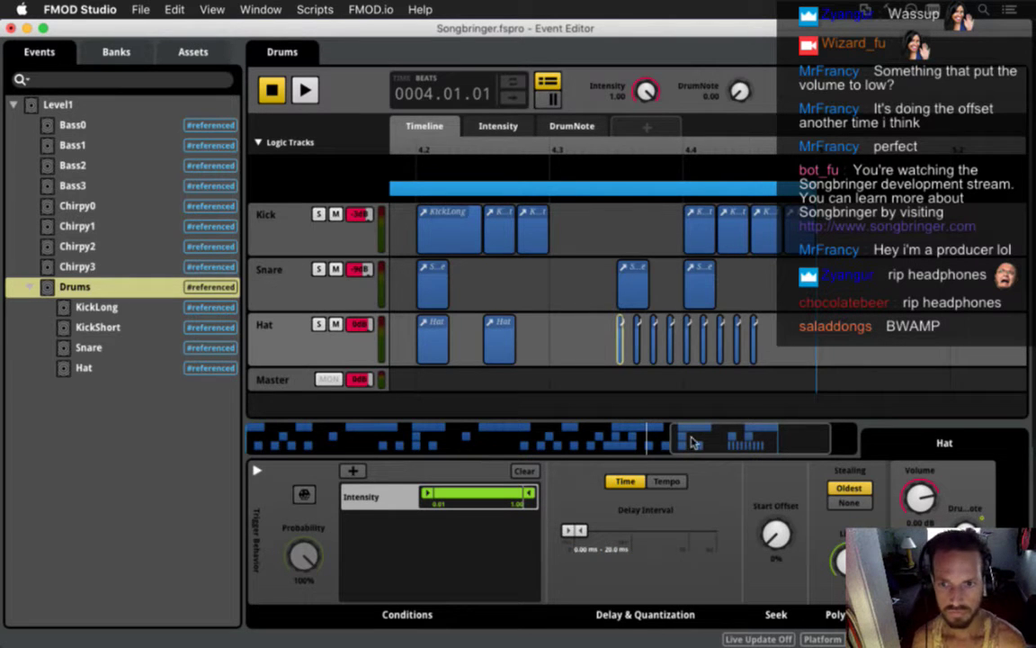
# Step: Delete the seven short Hat instruments between the first and last ones in the bar 4 roll
pyautogui.moveTo(671, 446); pyautogui.dragTo(725, 444)
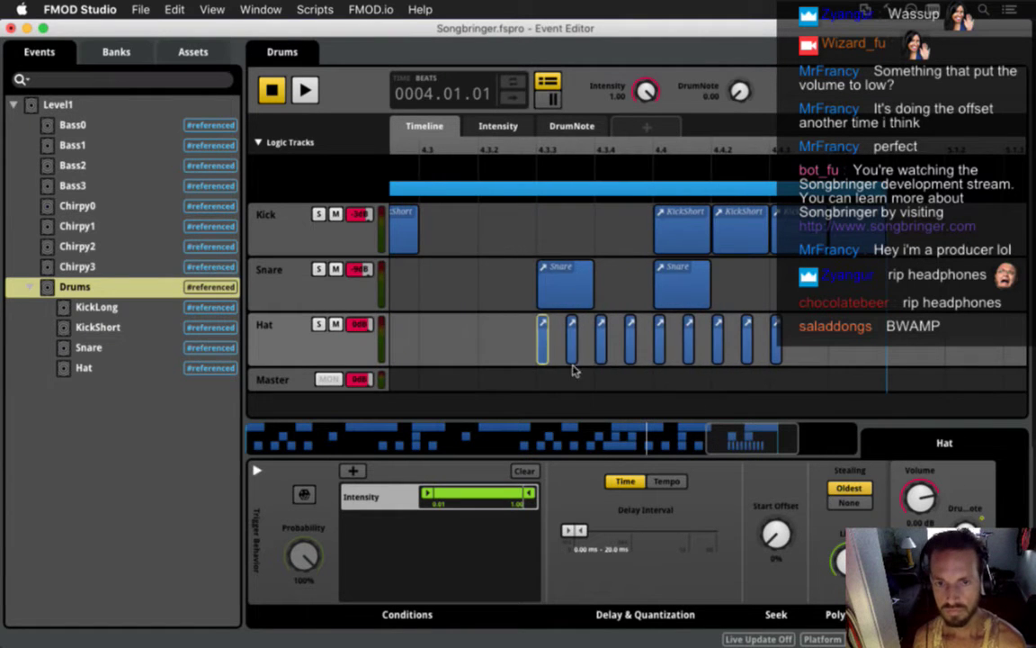
pyautogui.click(573, 349)
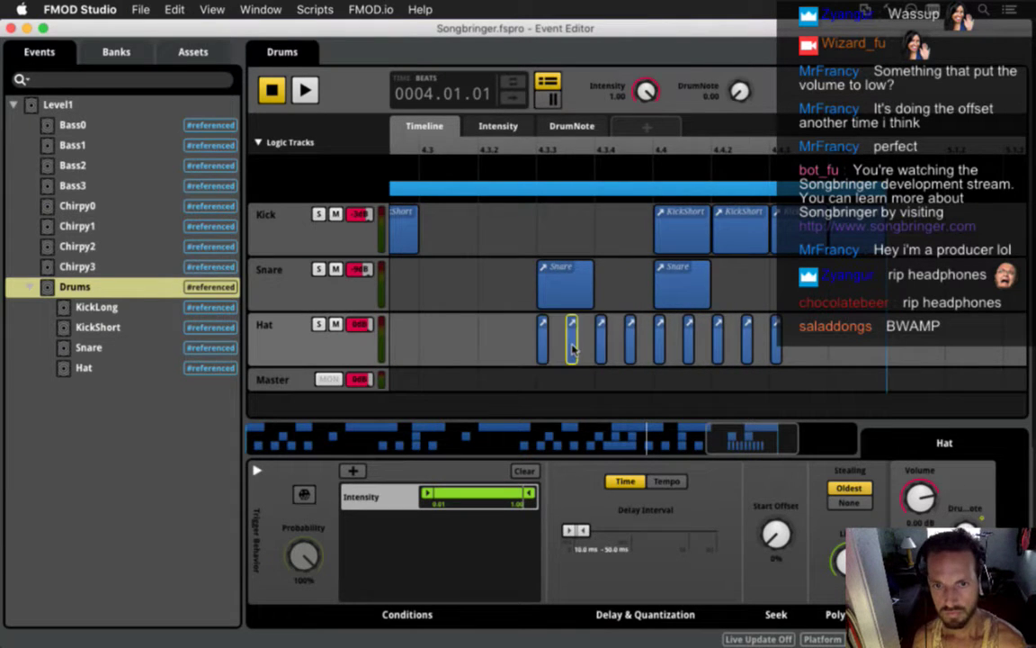
pyautogui.moveTo(559, 342); pyautogui.dragTo(753, 348)
pyautogui.press('Delete')
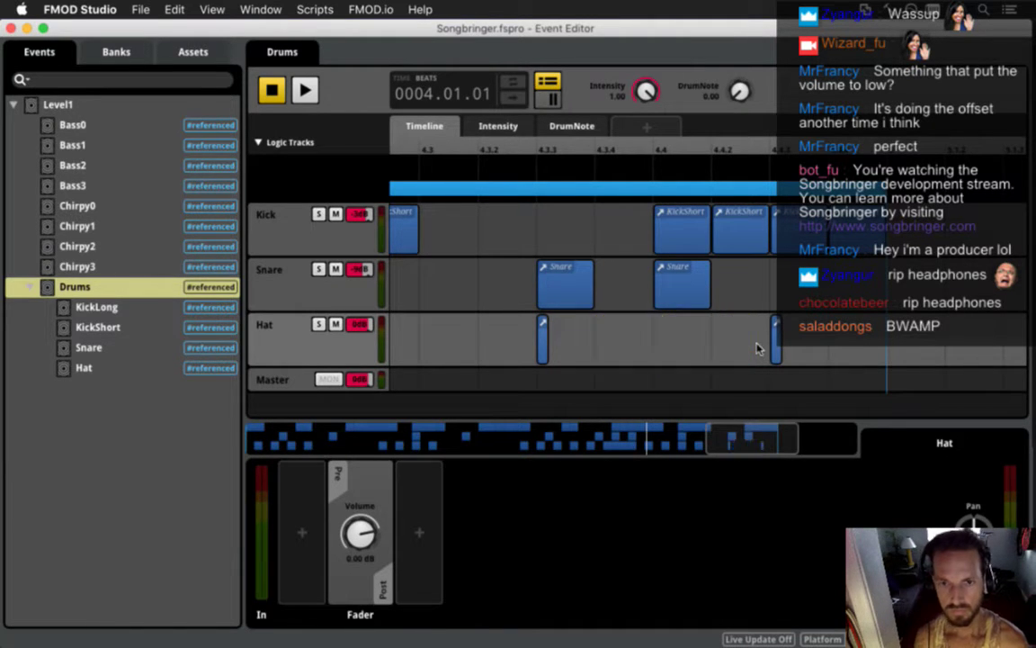
# Step: Copy the first short Hat at 4.3.3 and place the copy midway between 4.3.3 and 4.3.4
pyautogui.click(543, 340)
pyautogui.press('super+c')
pyautogui.click(559, 147)
pyautogui.press('super+v')
pyautogui.moveTo(569, 349); pyautogui.dragTo(580, 351)
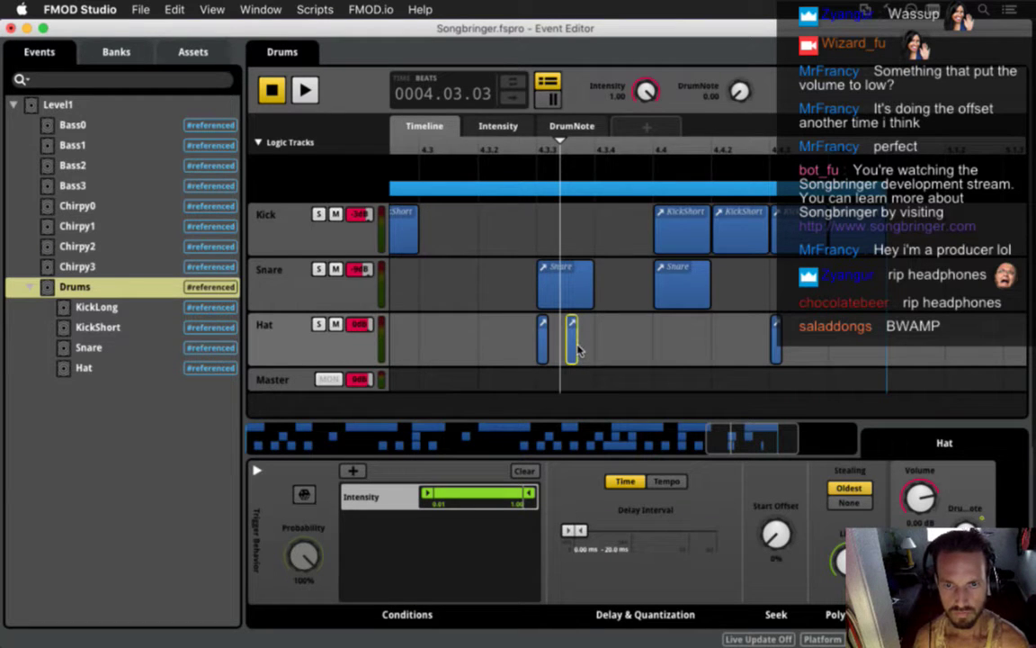
# Step: Paste five more copies of the short Hat along the roll from 4.3.4 to just past 4.4.2
pyautogui.click(595, 147)
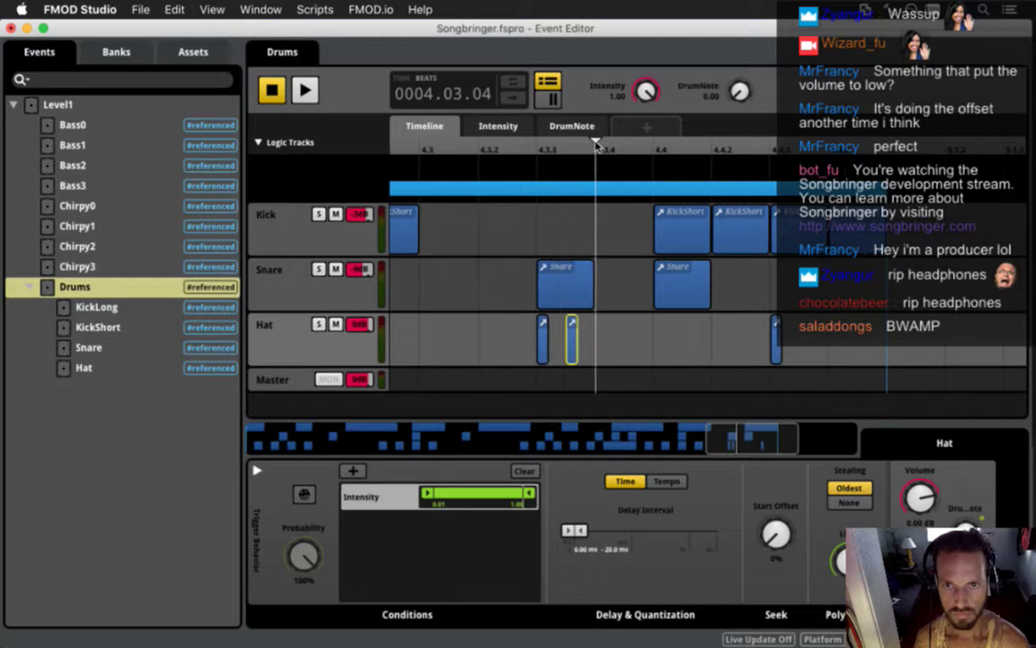
pyautogui.press('super+v')
pyautogui.click(627, 147)
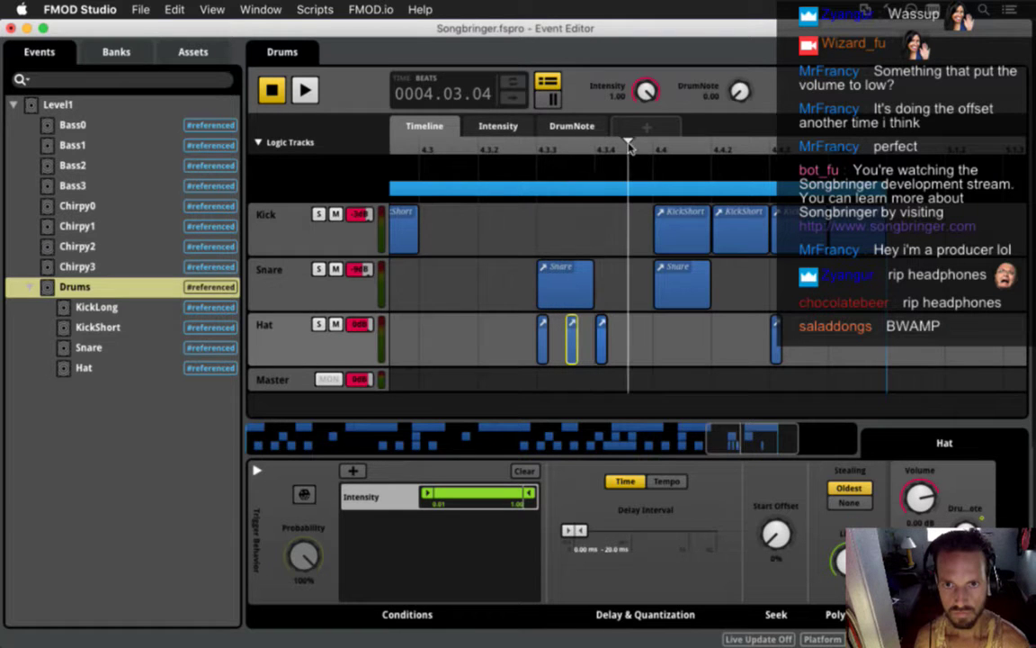
pyautogui.press('super+v')
pyautogui.click(673, 146)
pyautogui.press('super+v')
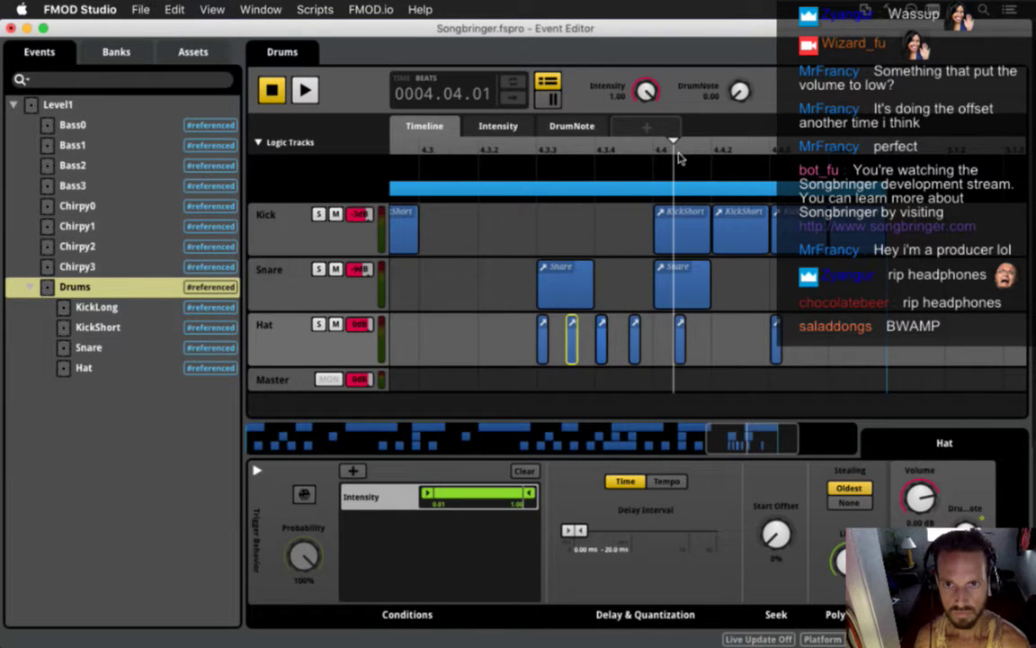
pyautogui.moveTo(605, 350); pyautogui.dragTo(710, 348)
pyautogui.click(727, 147)
pyautogui.press('super+v')
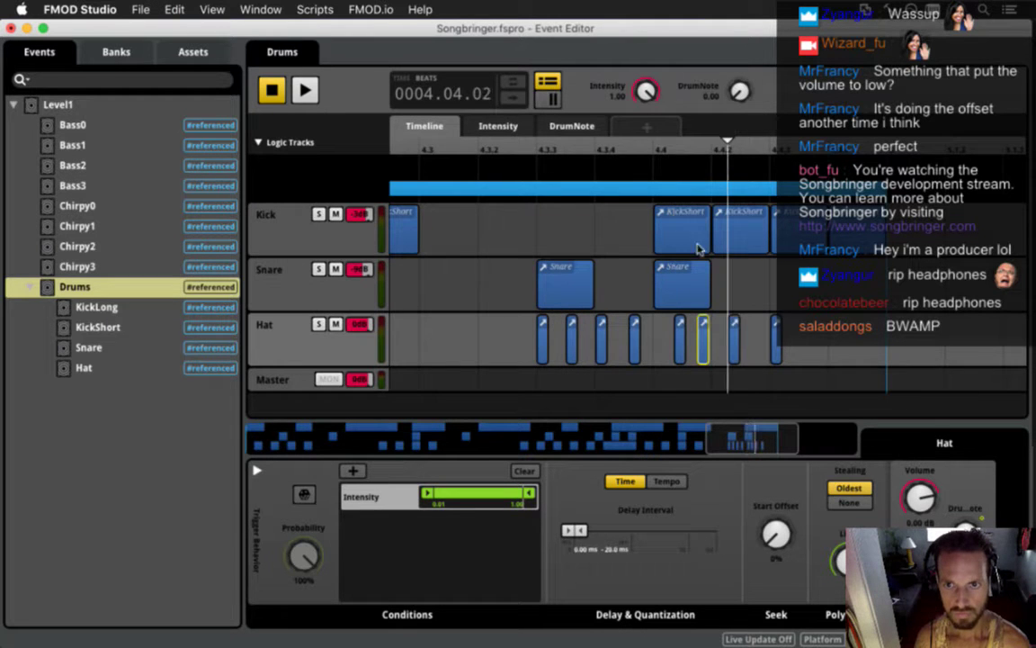
# Step: Space the pasted short Hats evenly up to 4.4.2 and add one more copy midway between 4.4.2 and 4.4.3
pyautogui.click(600, 343)
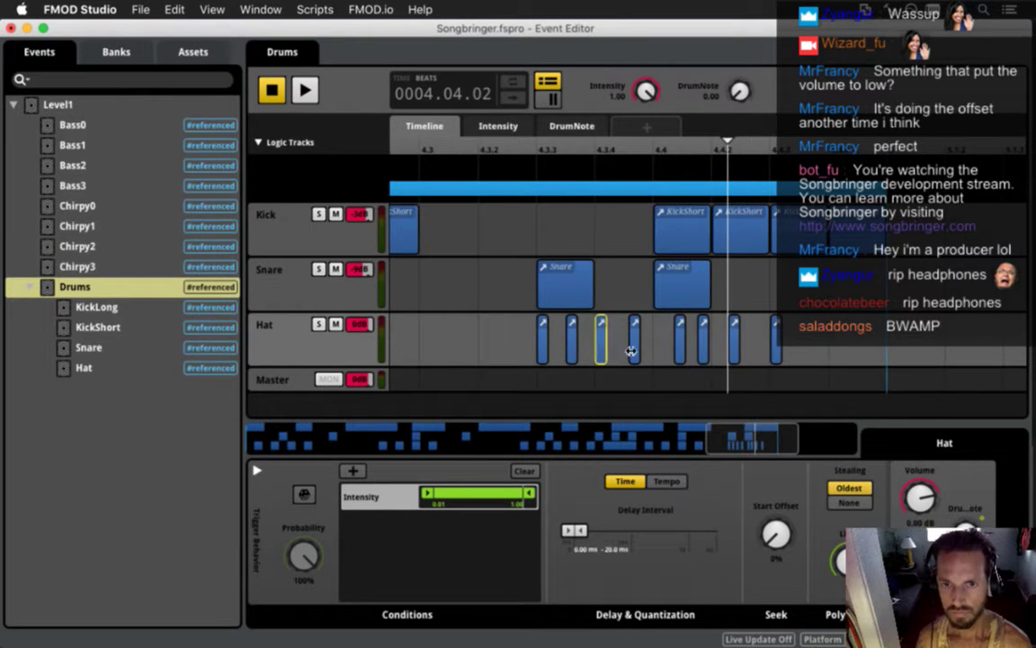
pyautogui.moveTo(636, 345); pyautogui.dragTo(718, 346)
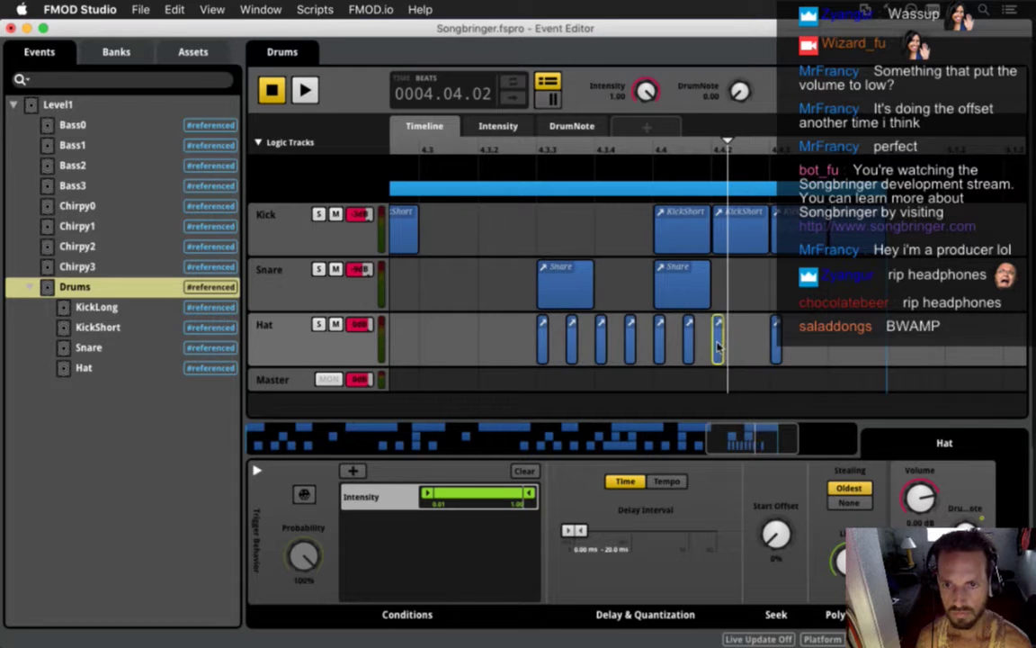
pyautogui.click(742, 144)
pyautogui.press('super+v')
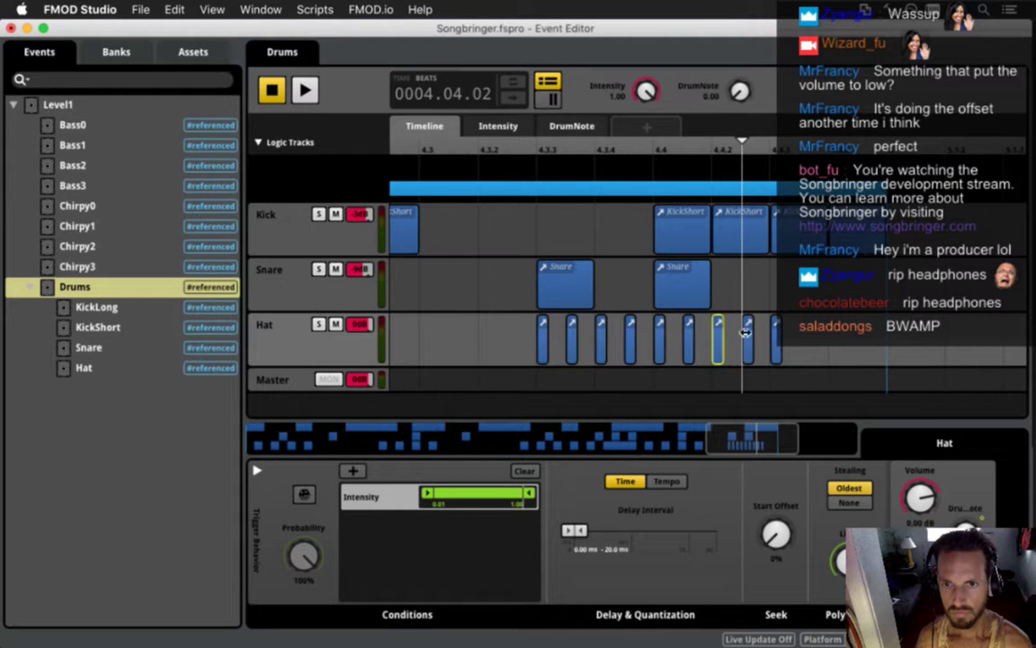
pyautogui.moveTo(750, 347); pyautogui.dragTo(748, 342)
# Step: Set the delay interval of the last short Hat in the roll, at 4.4.3, to 0–20 ms
pyautogui.click(774, 345)
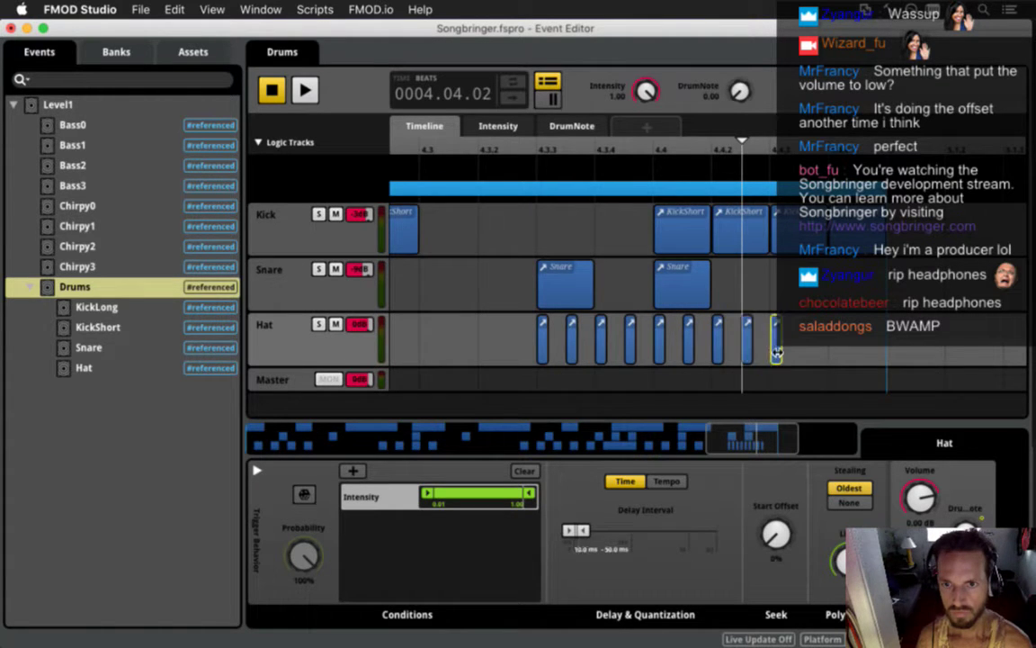
pyautogui.click(586, 549)
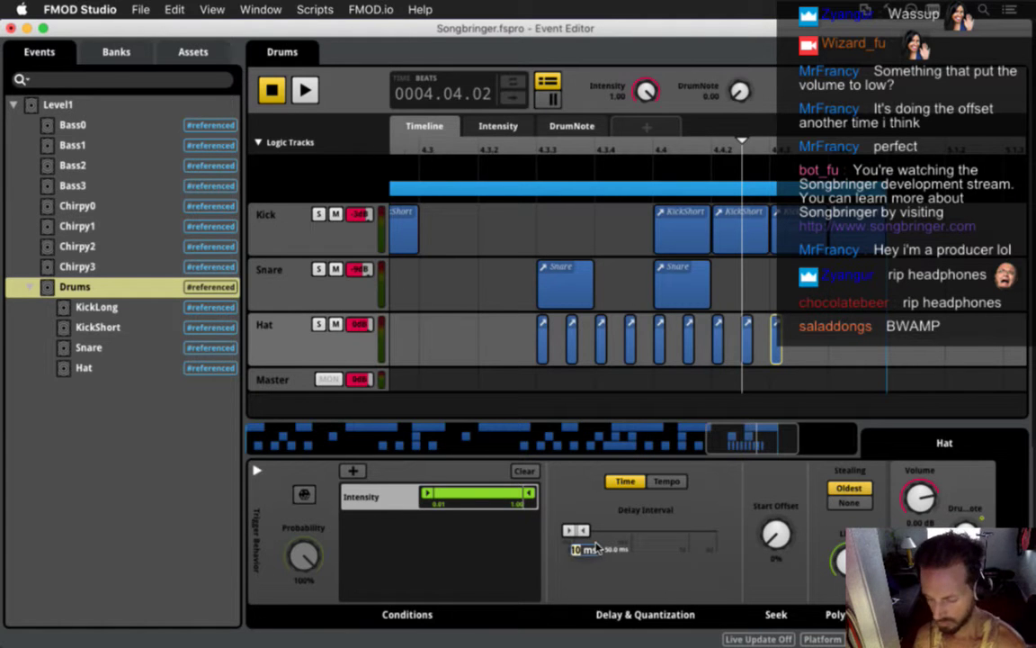
pyautogui.click(617, 551)
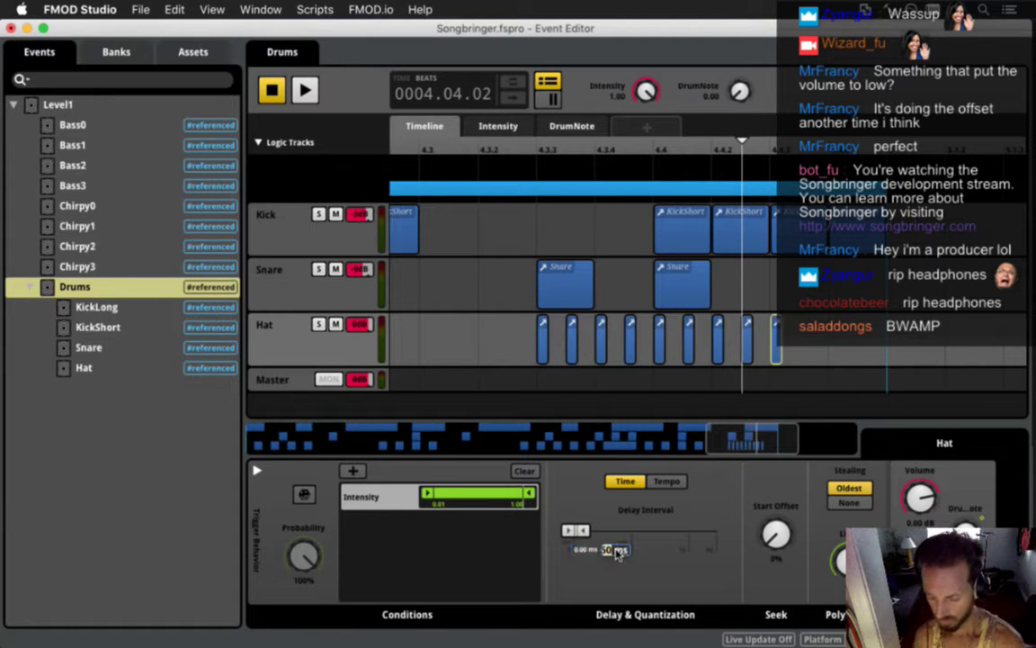
pyautogui.press('Return')
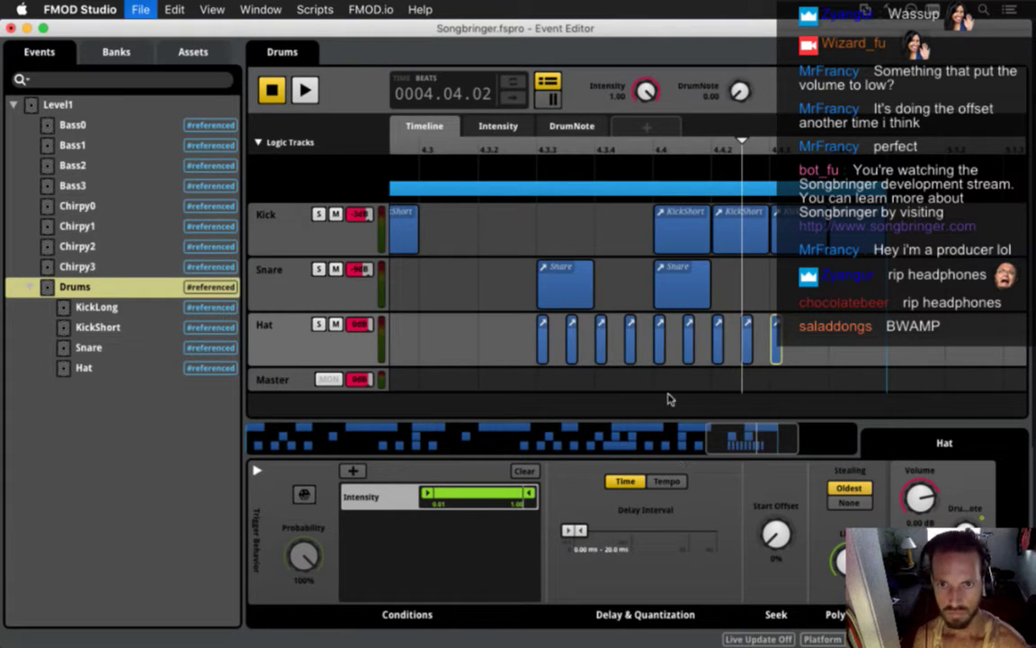
# Step: Build the project and switch to the Songbringer game
pyautogui.click(140, 9)
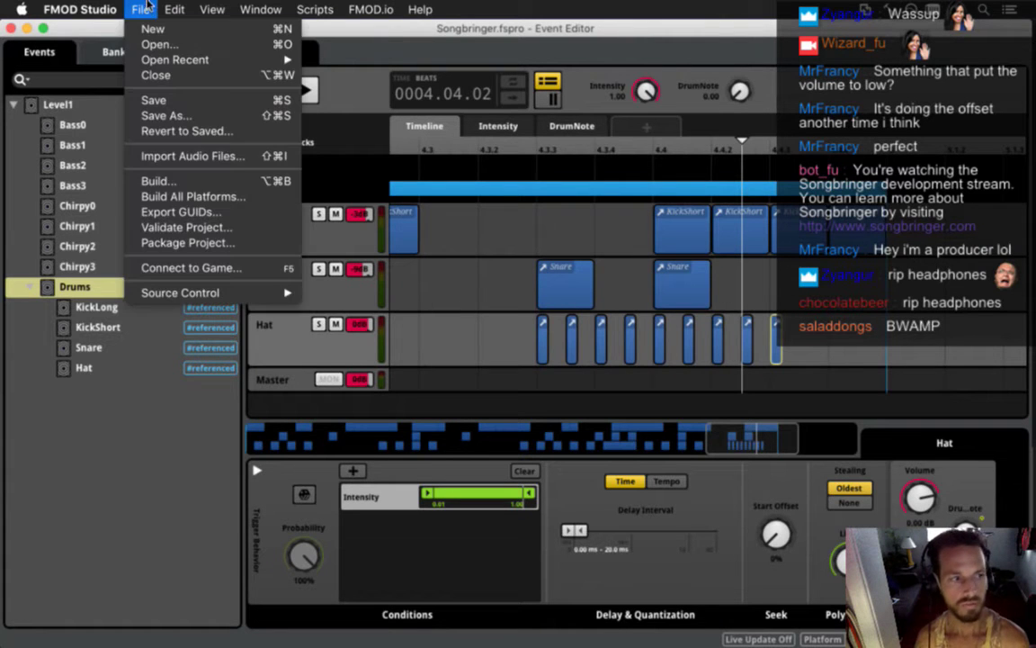
pyautogui.click(163, 182)
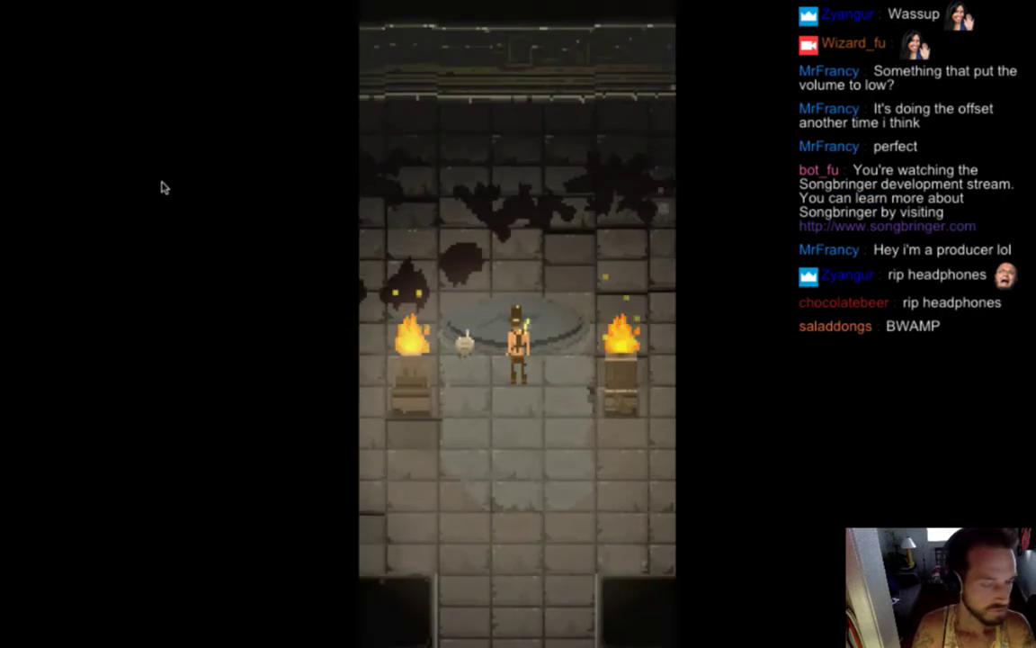
# Step: Walk the character around the start room and east into the horned enemies' room, listening to the rebuilt drums
pyautogui.press('Down')
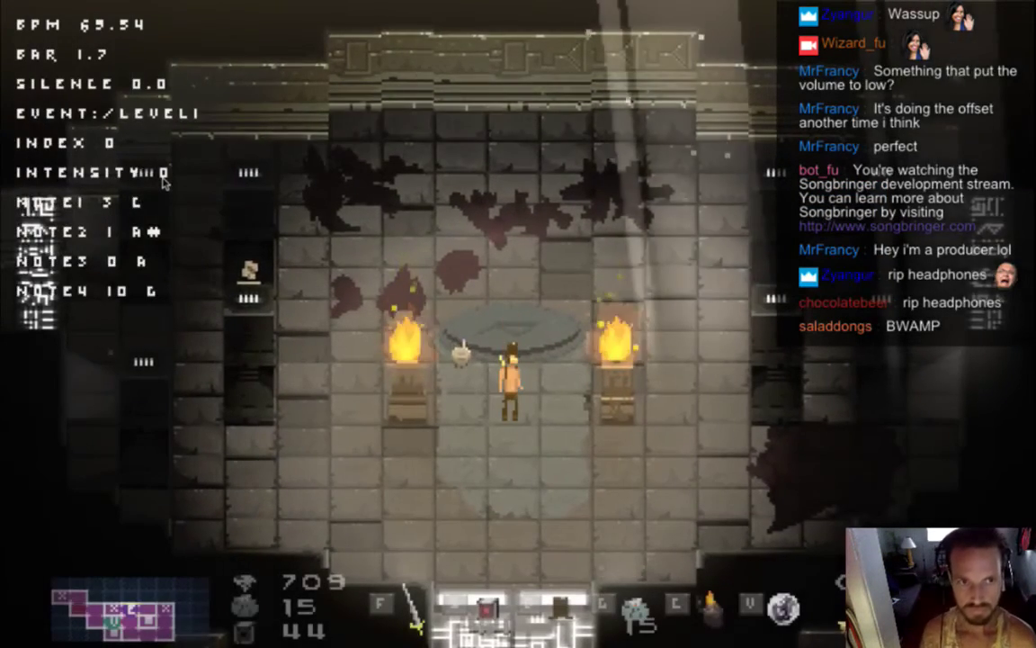
pyautogui.press('Down')
pyautogui.press('Down')
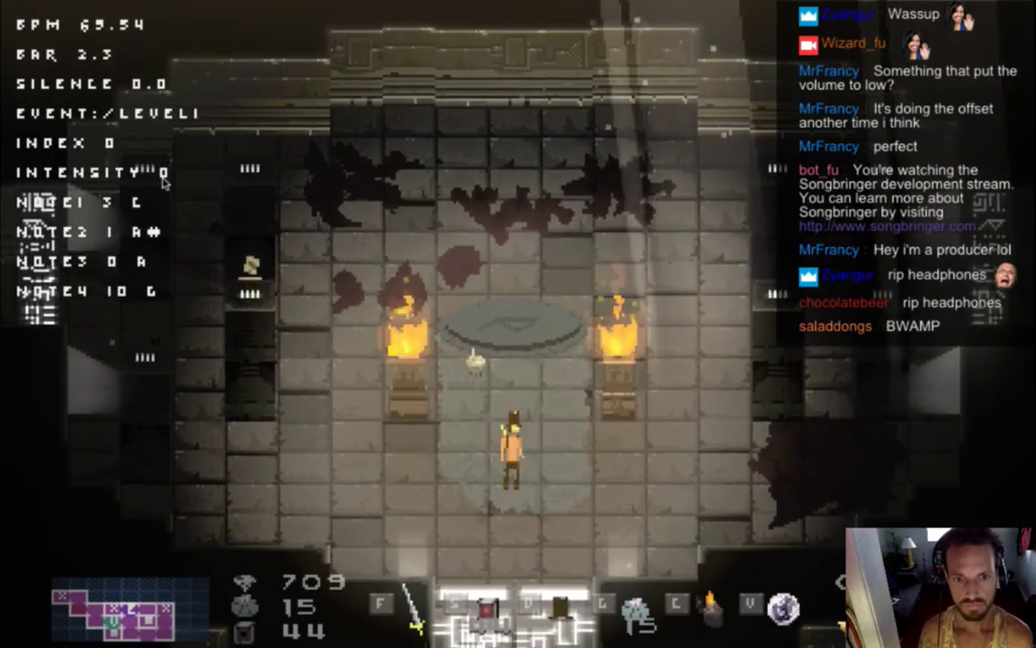
pyautogui.press('Right')
pyautogui.press('Up')
pyautogui.press('f')
pyautogui.press('Right')
pyautogui.press('Right')
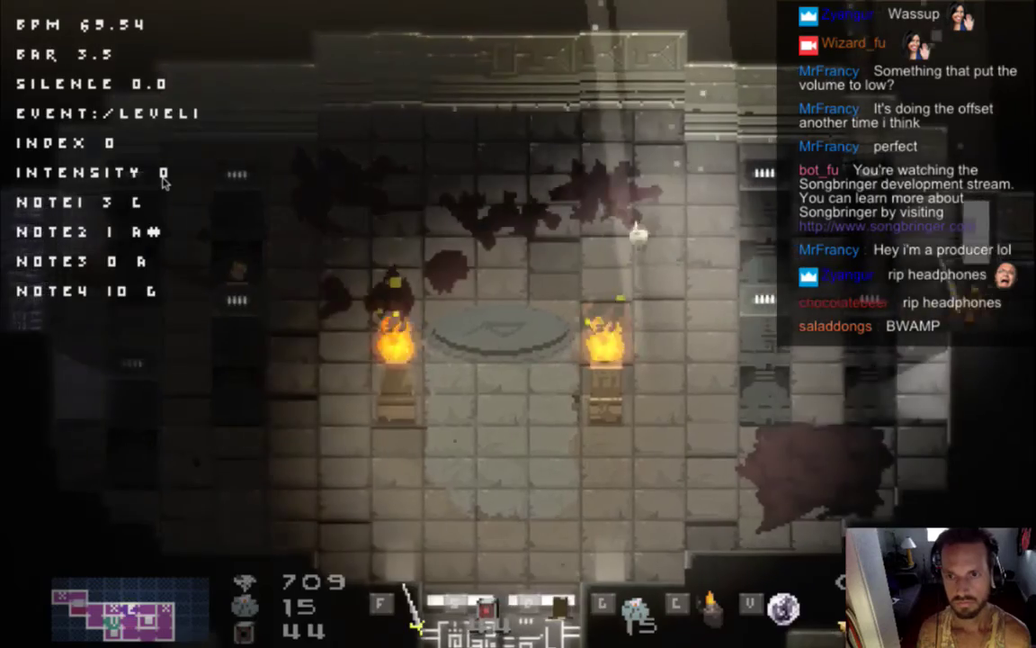
pyautogui.press('d')
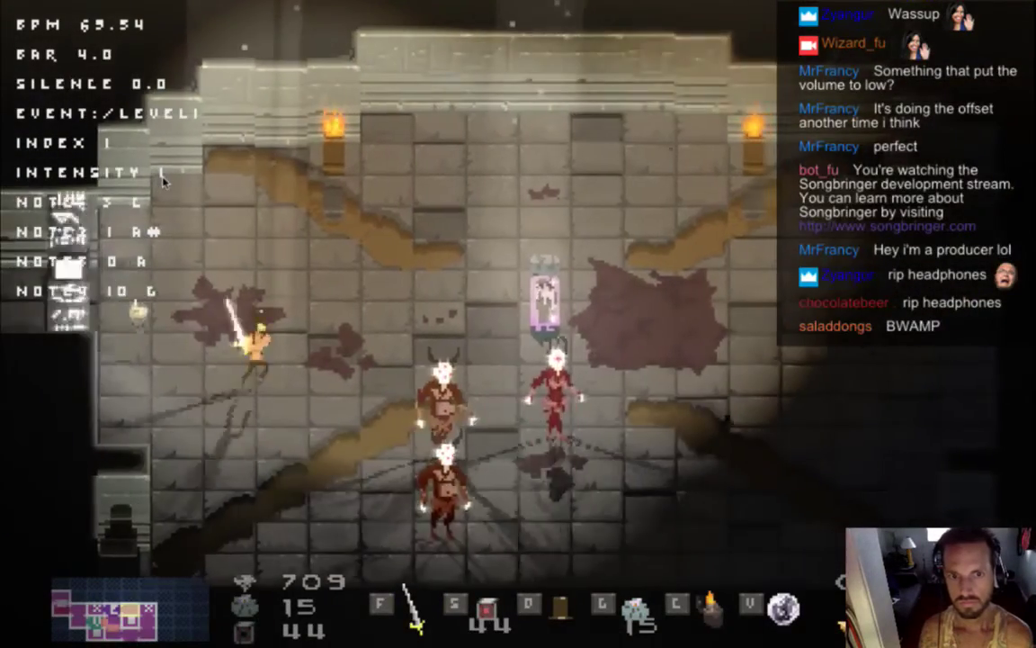
# Step: Fight the horned enemies with sword and hat attacks while listening to the drums during combat
pyautogui.press('j')
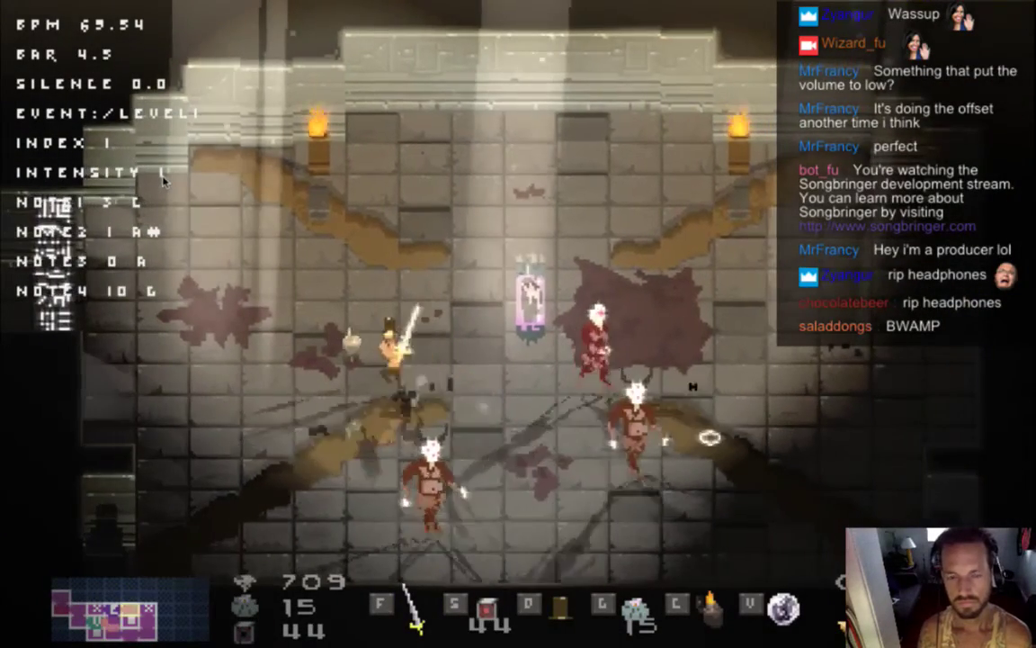
pyautogui.press('Left')
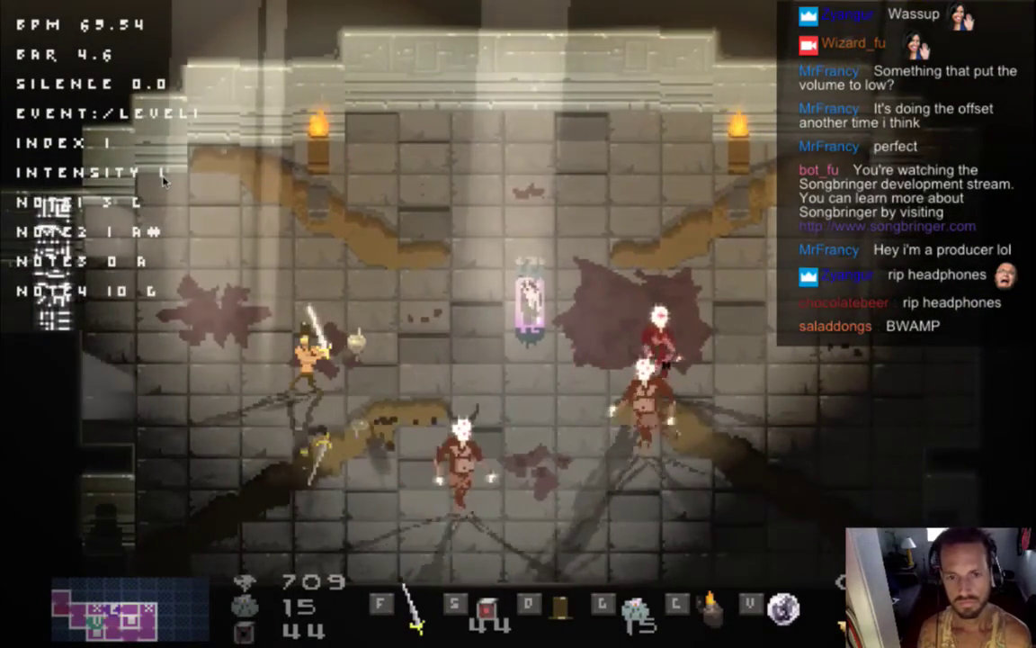
pyautogui.press('Right')
pyautogui.press('f')
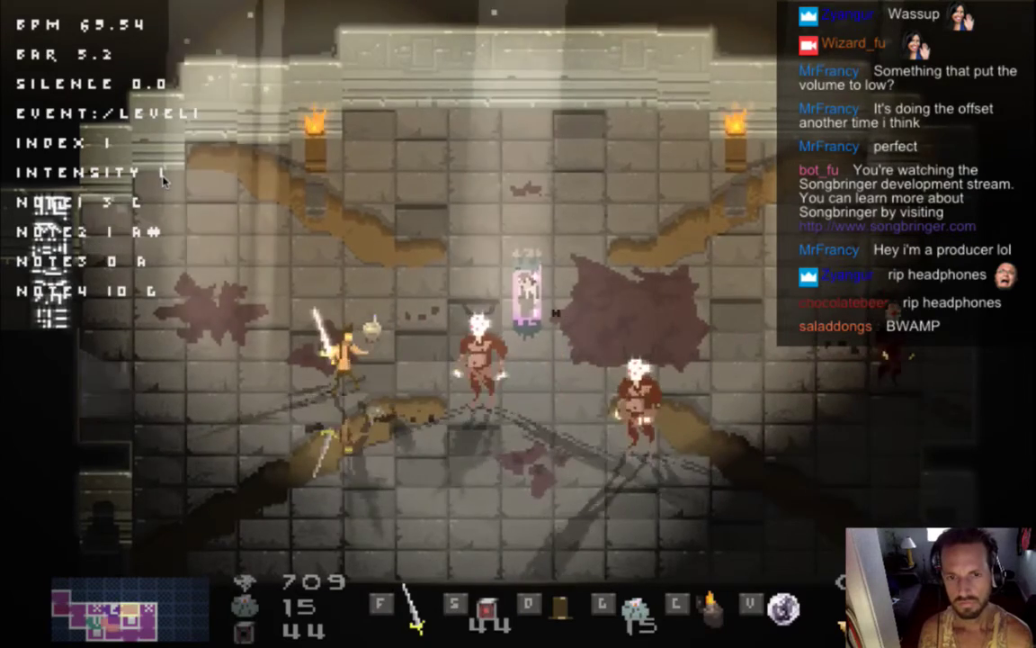
pyautogui.press('d')
pyautogui.press('Left')
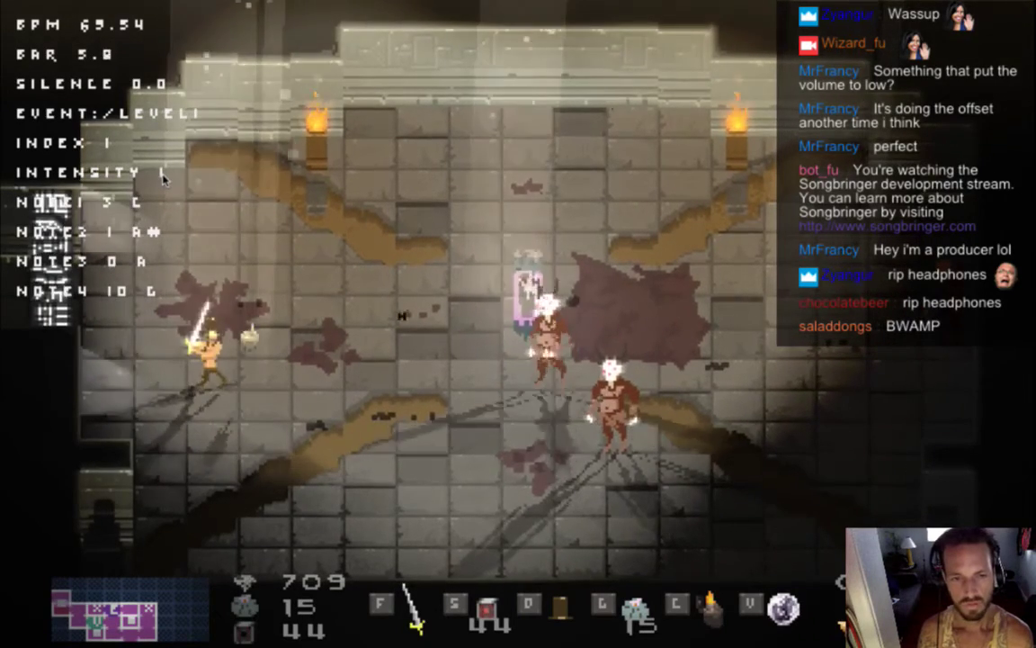
pyautogui.press('Right')
pyautogui.press('Right')
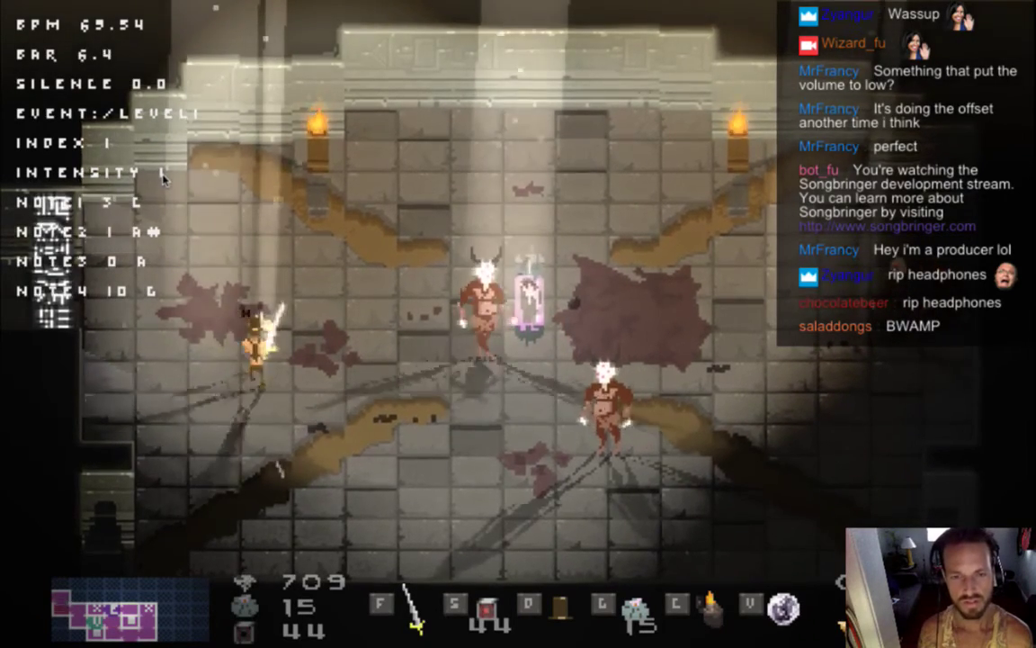
pyautogui.press('f')
pyautogui.press('d')
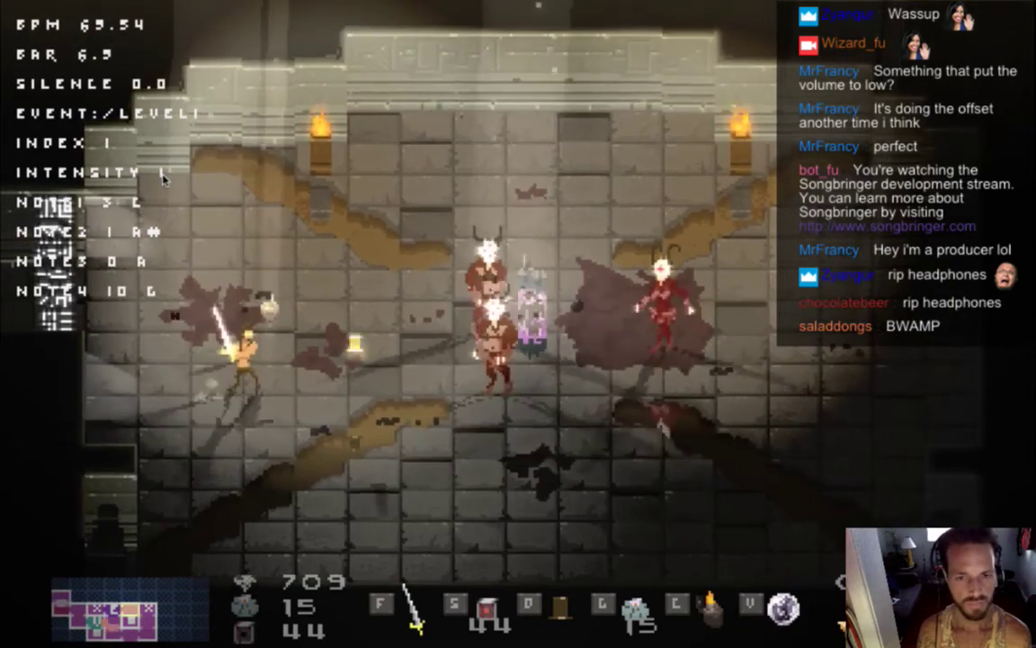
pyautogui.press('Right')
pyautogui.press('d')
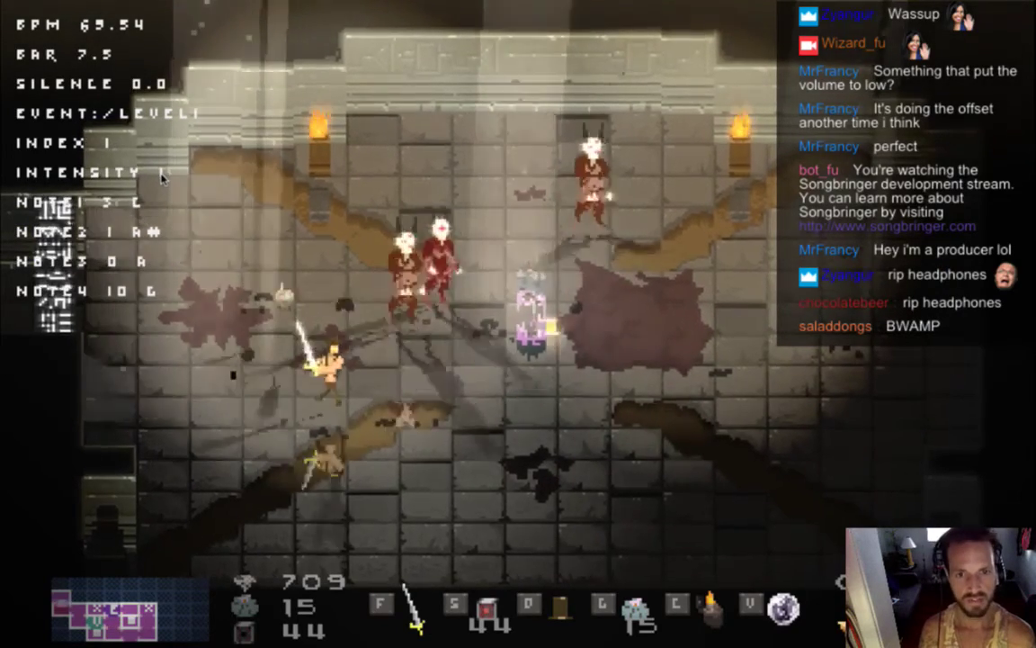
# Step: Dash across the room and kill two of the horned enemies to hear the drums as the intensity changes
pyautogui.press('f')
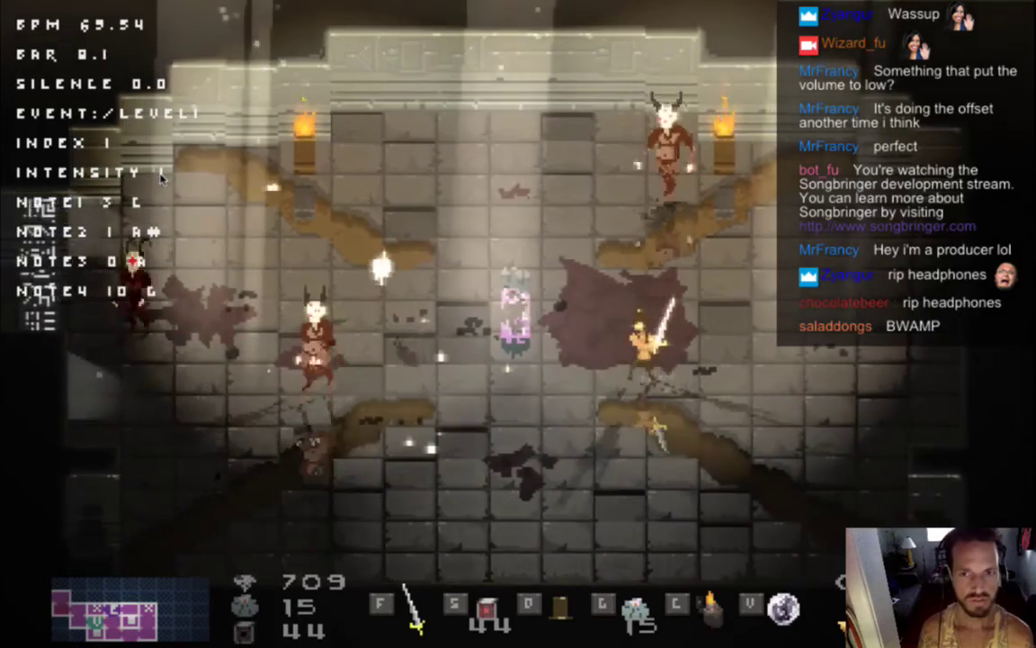
pyautogui.press('d')
pyautogui.press('Right')
pyautogui.press('Left')
pyautogui.press('f')
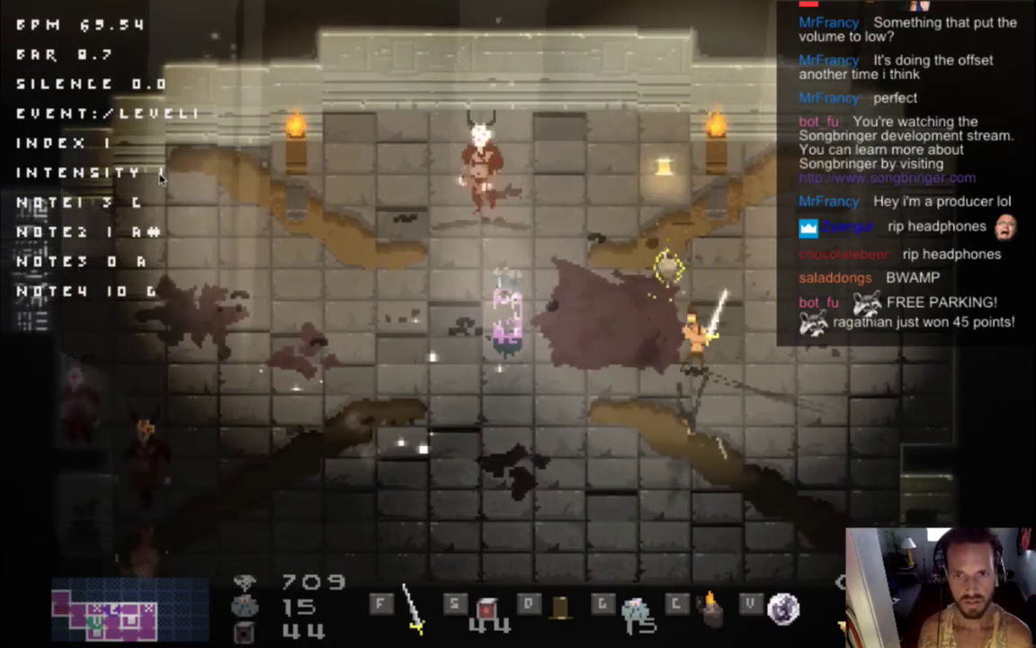
pyautogui.press('f')
pyautogui.press('f')
pyautogui.press('Down')
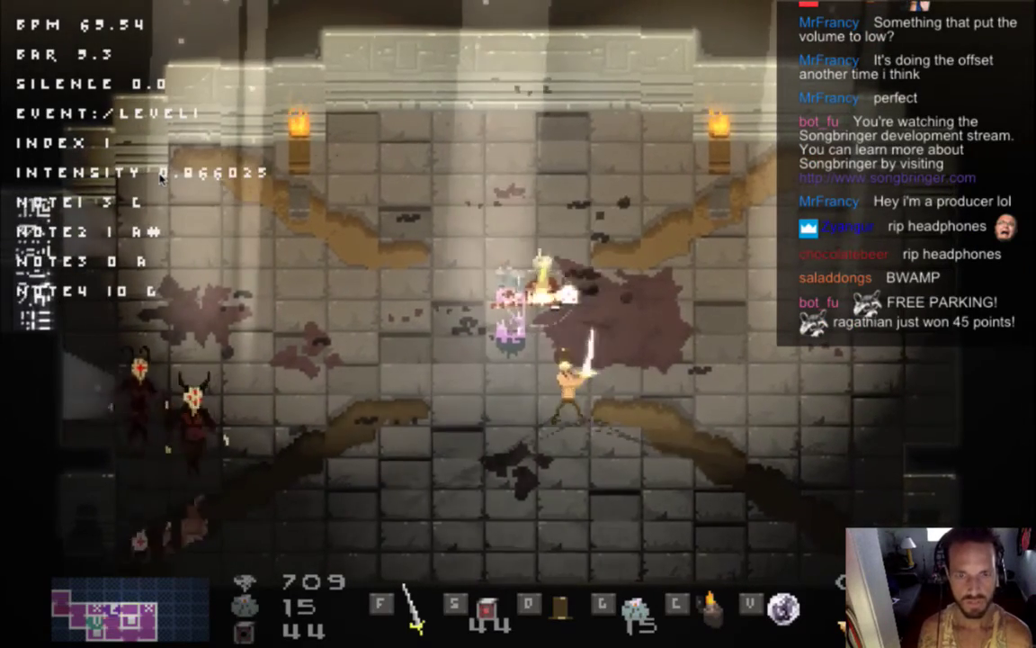
pyautogui.press('Left')
pyautogui.press('f')
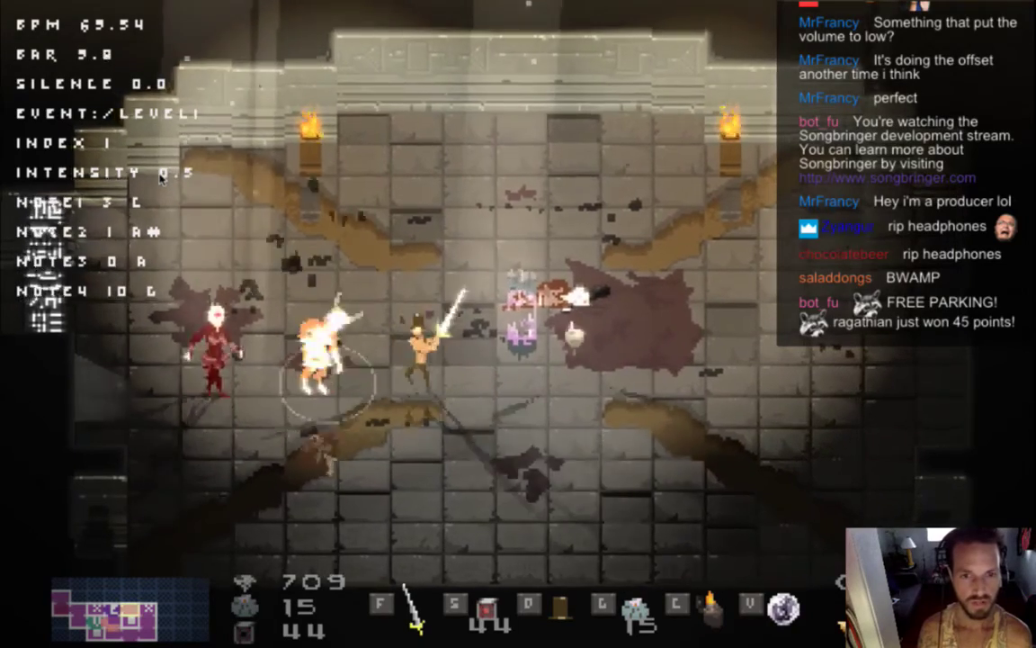
pyautogui.press('Right')
pyautogui.press('Left')
pyautogui.press('Up')
pyautogui.press('a')
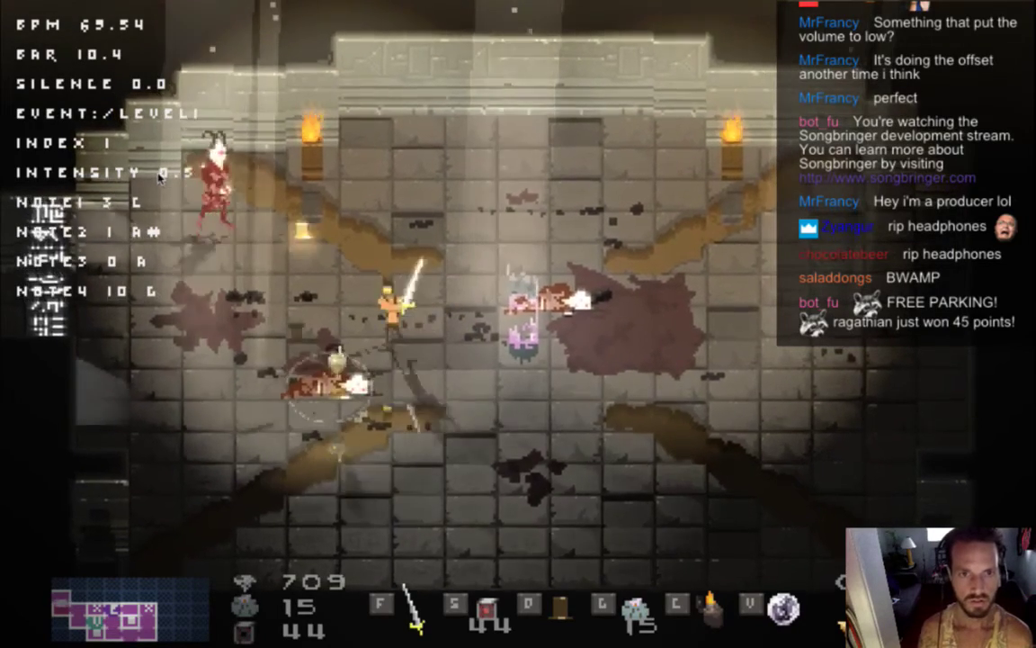
# Step: Return through the start room and enter the green creatures' room to the south, attacking at the entrance
pyautogui.press('Left')
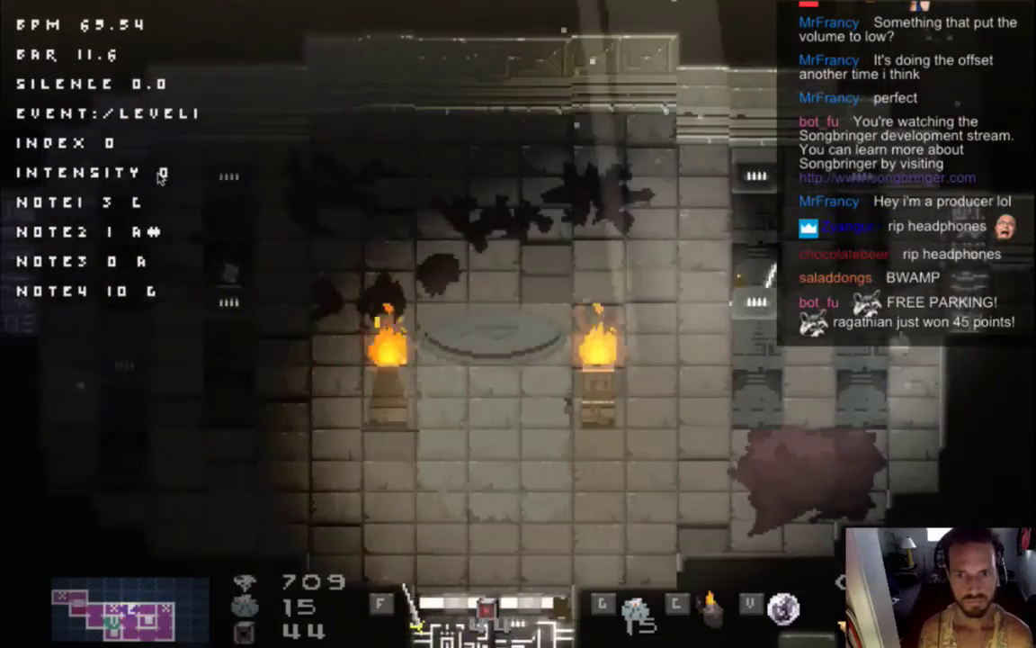
pyautogui.press('Down')
pyautogui.press('s')
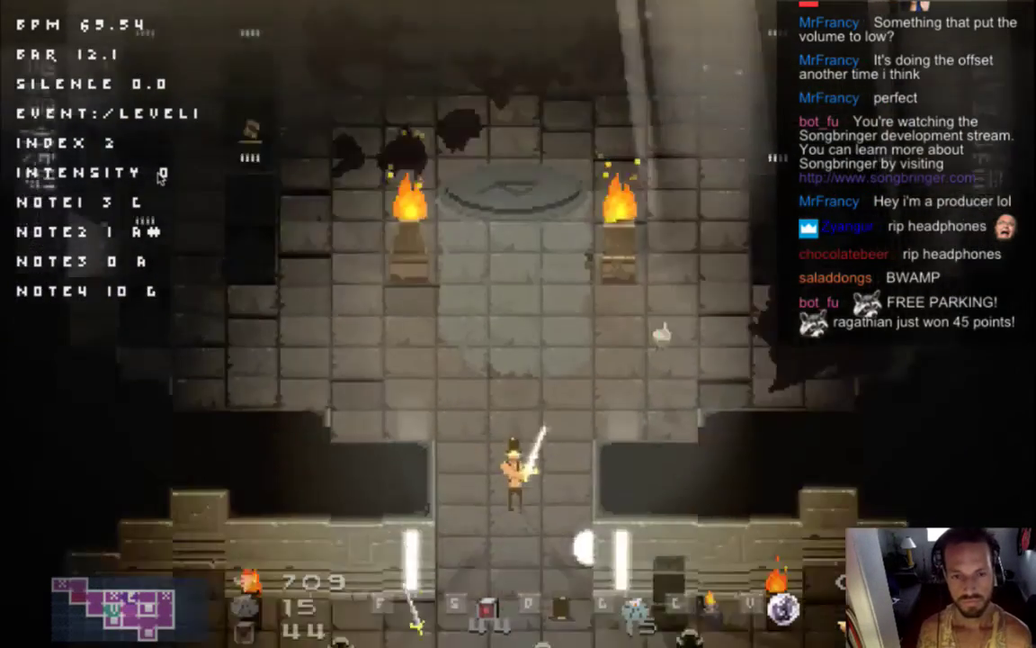
pyautogui.press('f')
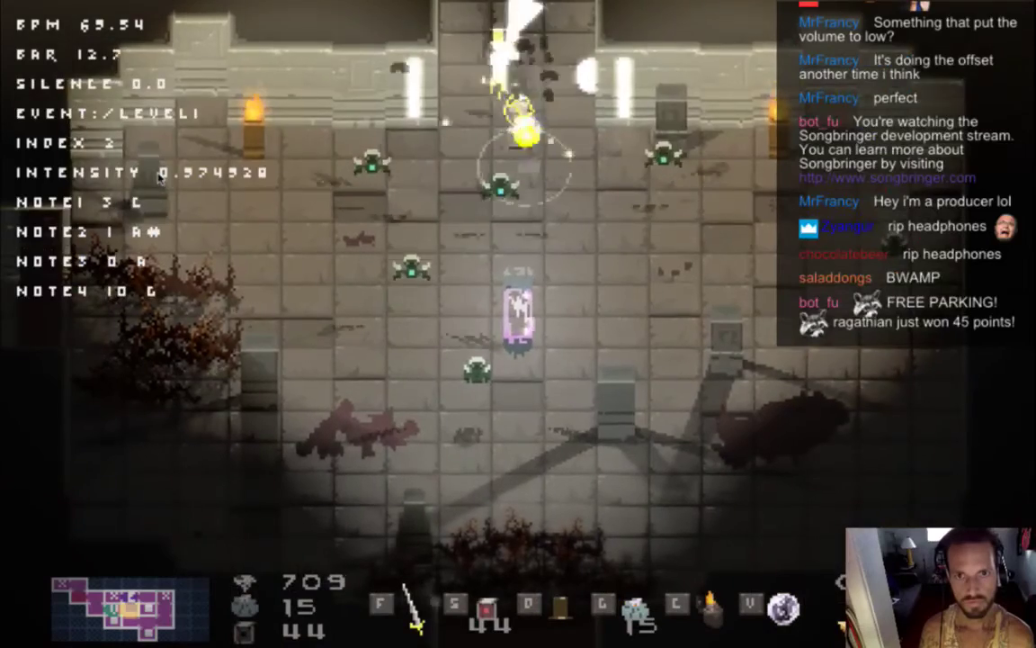
# Step: Circle around the green creatures' room while listening to the hat roll and kick timing
pyautogui.press('Up')
pyautogui.press('Down')
pyautogui.press('Right')
pyautogui.press('f')
pyautogui.press('d')
pyautogui.press('s')
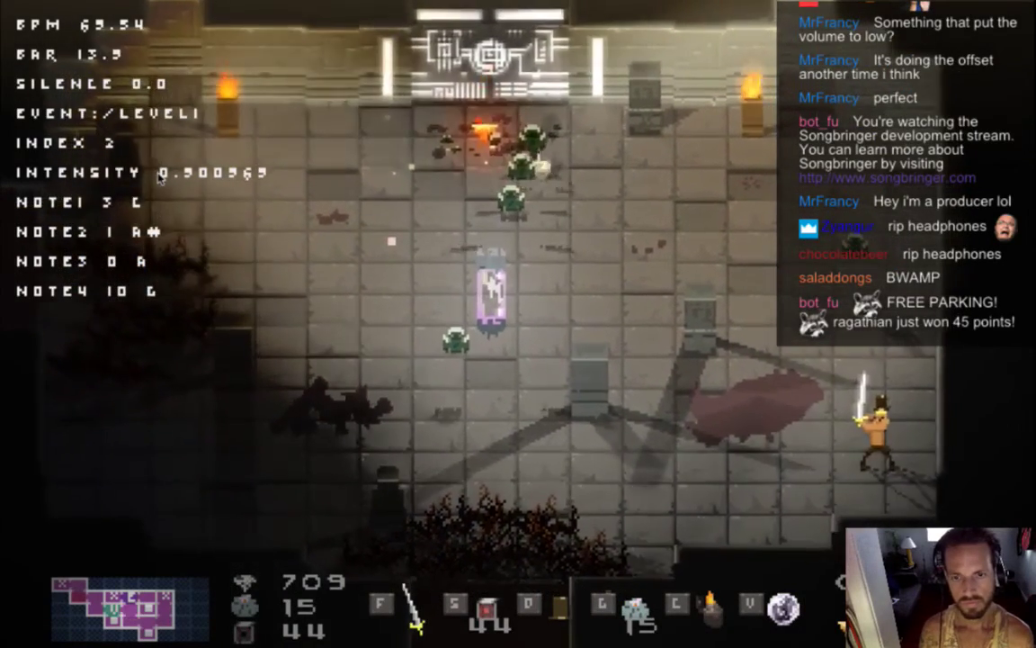
pyautogui.press('a')
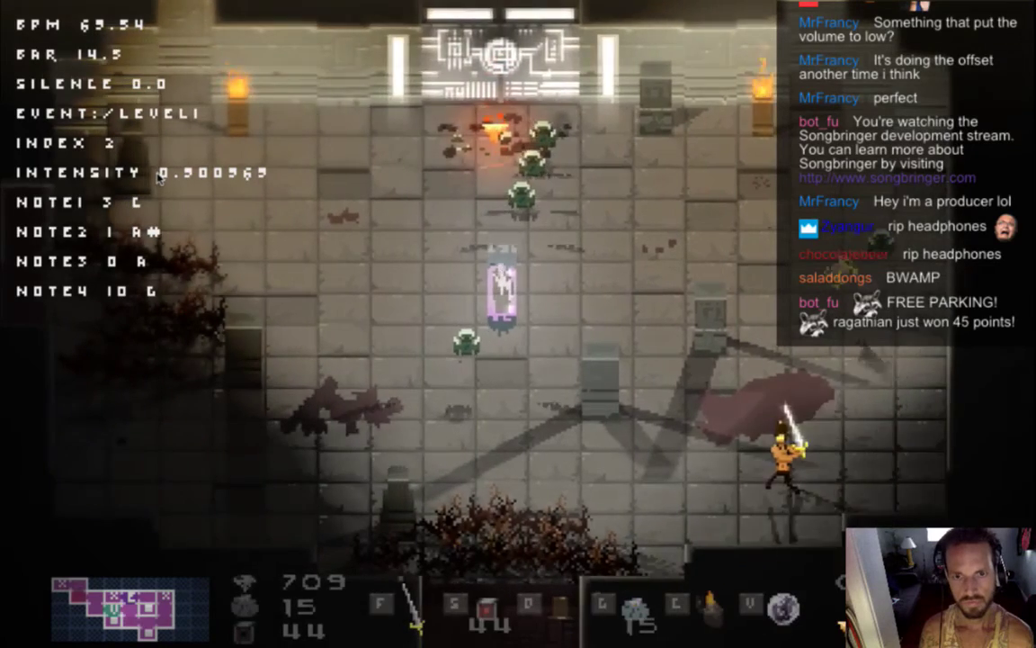
pyautogui.press('a')
pyautogui.press('w')
pyautogui.press('a')
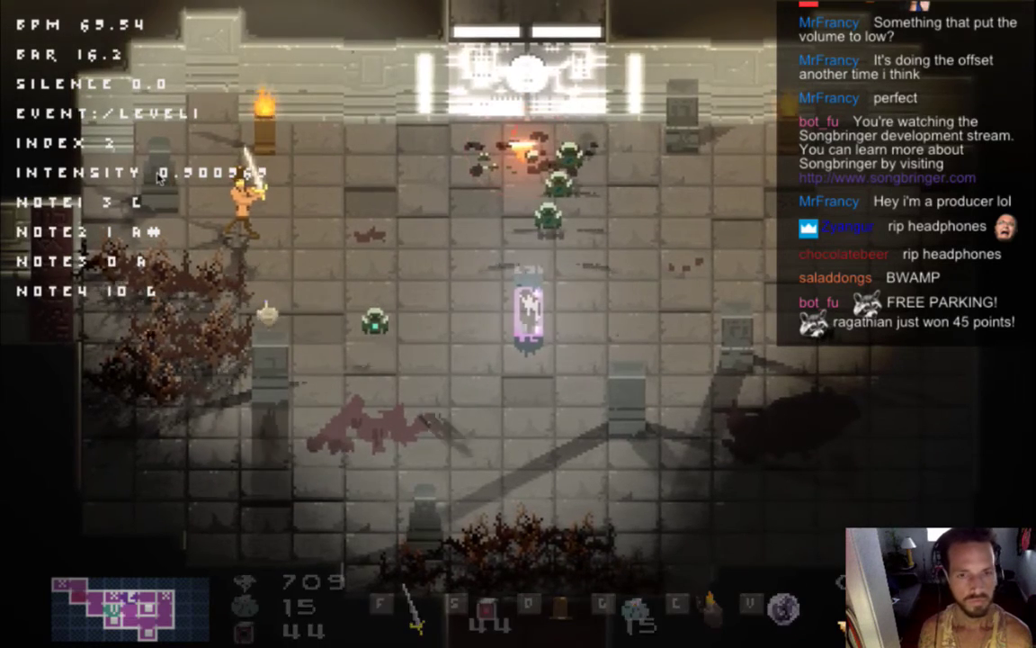
# Step: Kill one more green creature and linger in the room to hear the drum loop at lower intensity
pyautogui.press('f')
pyautogui.press('Right')
pyautogui.press('Down')
pyautogui.press('Right')
pyautogui.press('d')
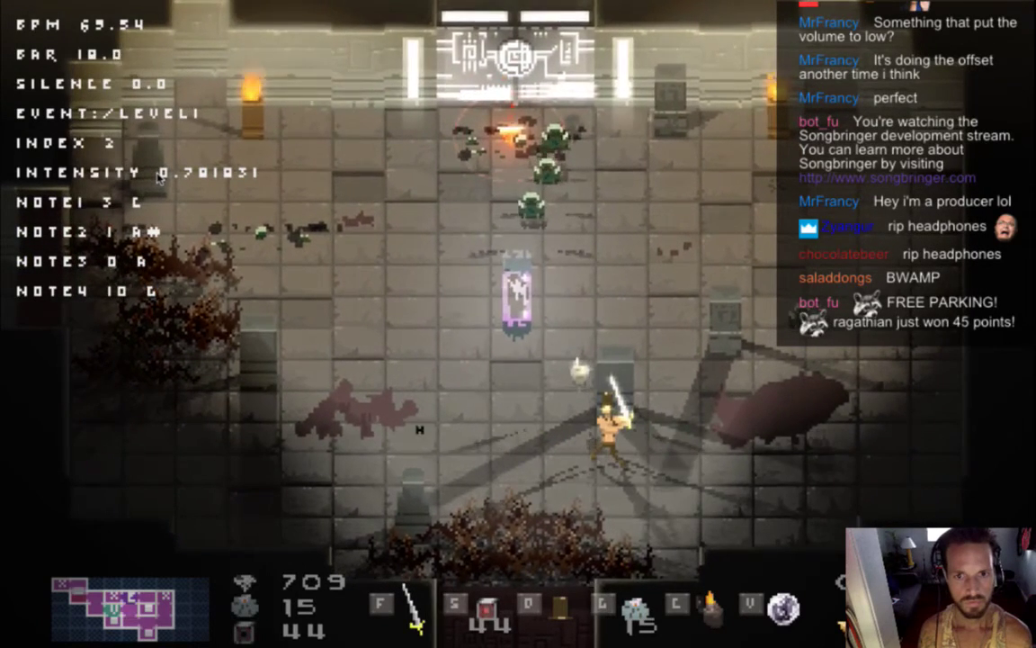
pyautogui.press('a')
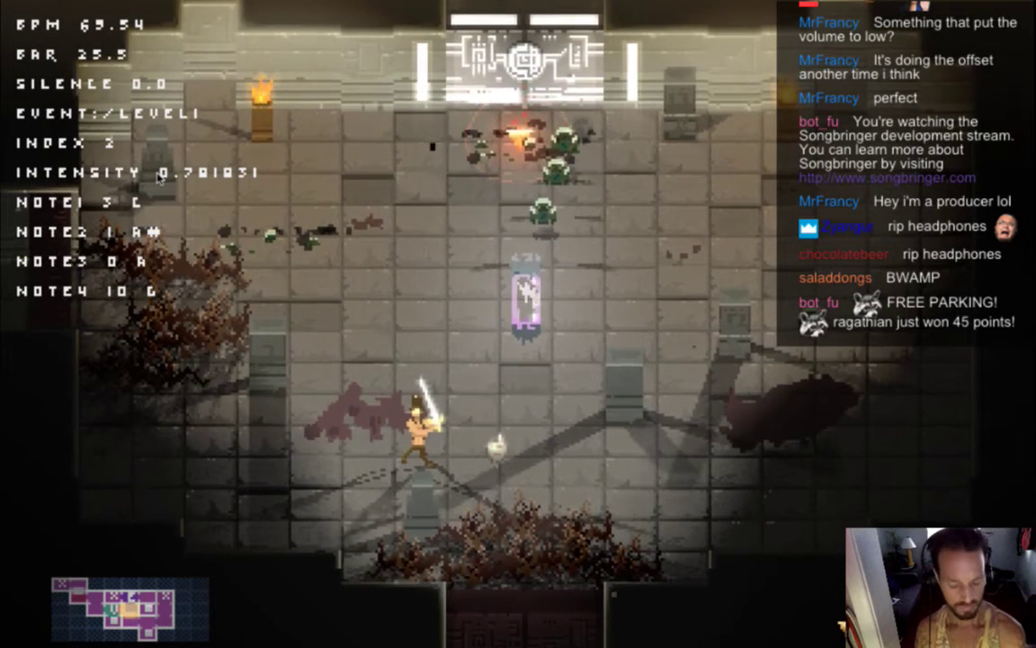
# Step: Switch back to FMOD Studio and set the delay interval of the Snare at 4.4 to 0–30 ms
pyautogui.press('super+Tab')
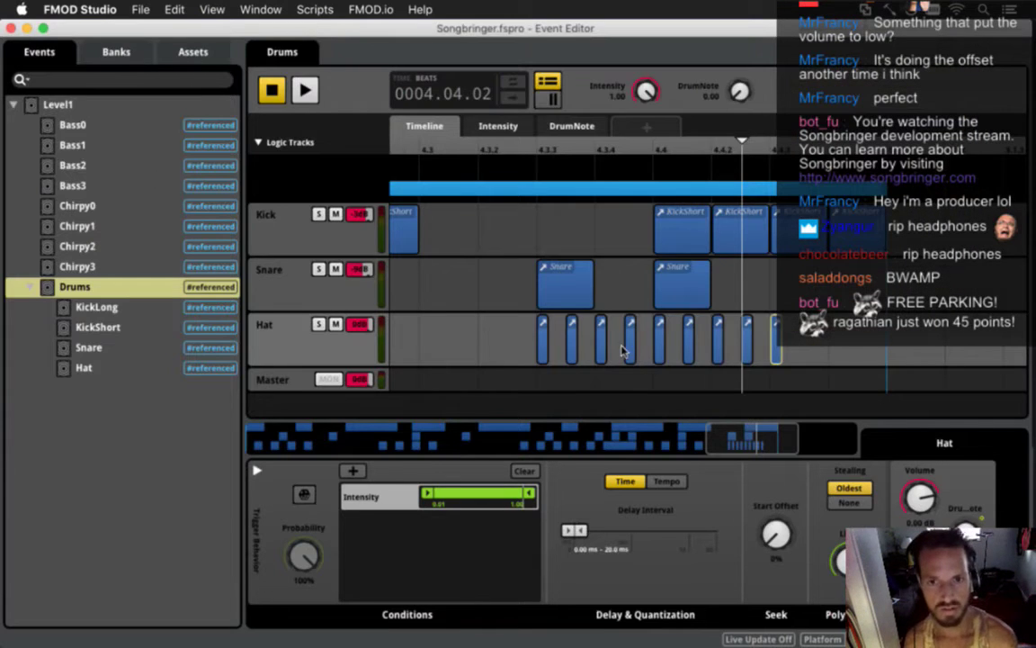
pyautogui.click(681, 284)
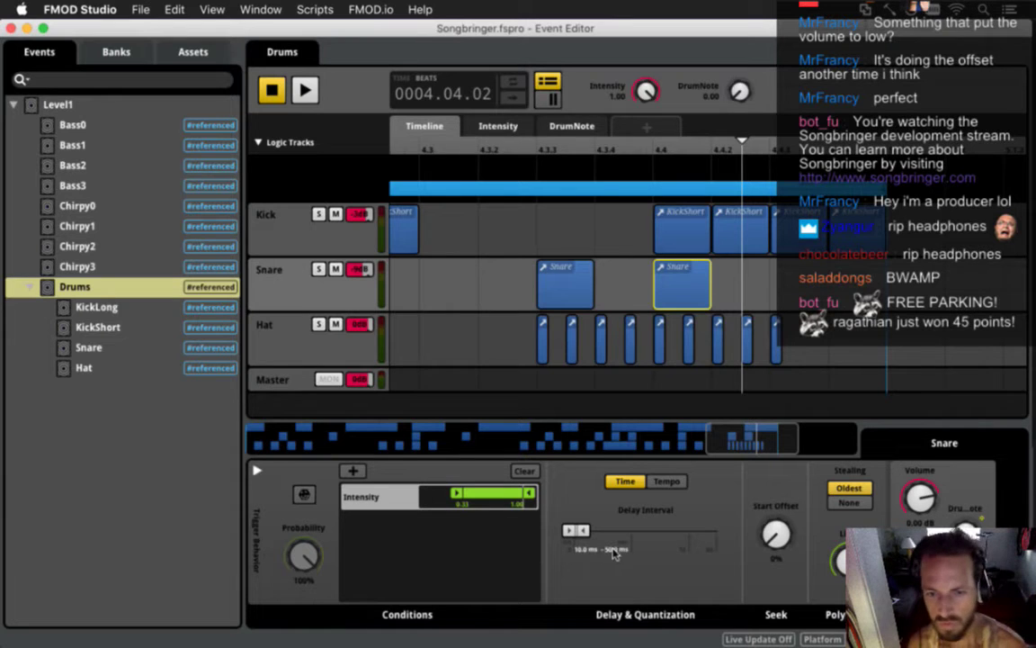
pyautogui.doubleClick(583, 550)
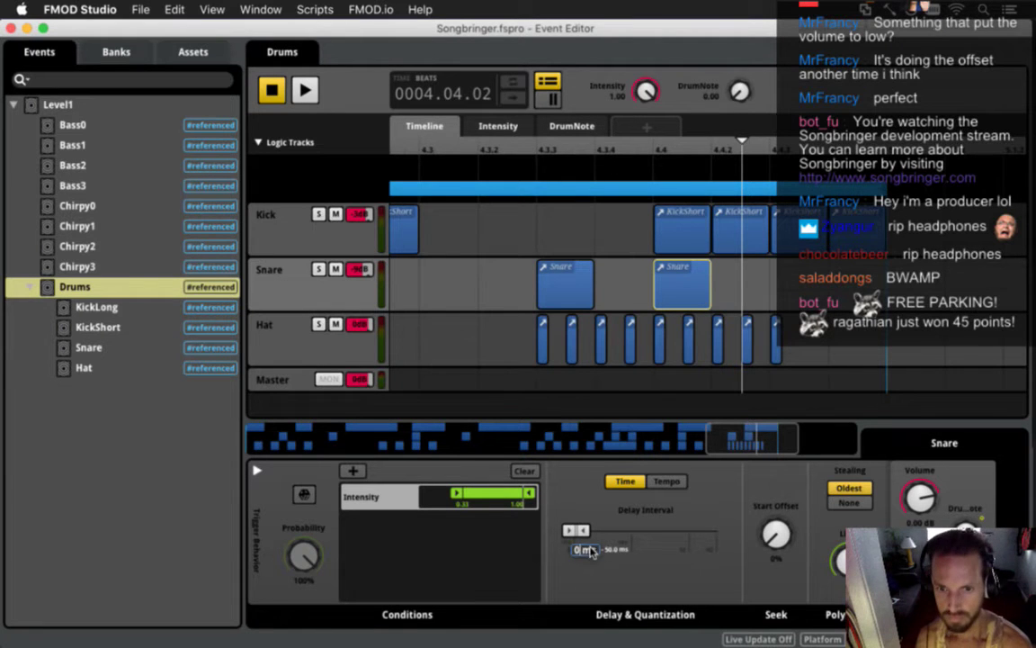
pyautogui.doubleClick(617, 550)
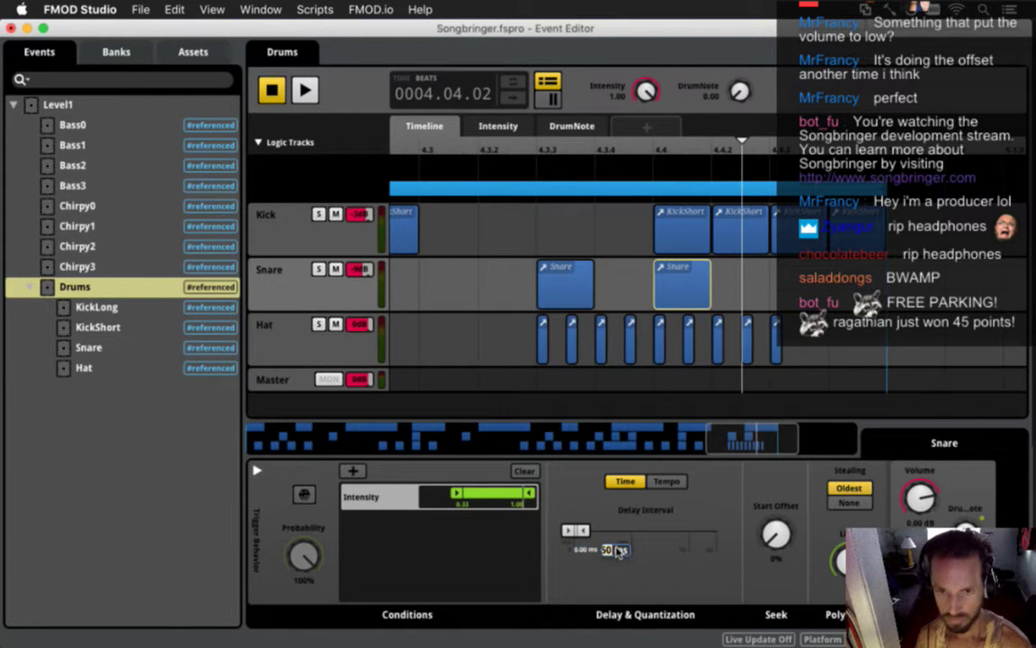
pyautogui.write('30.0 ms')
# Step: Set the delay interval of the Snare at 4.3.3 to 0–30 ms
pyautogui.click(565, 284)
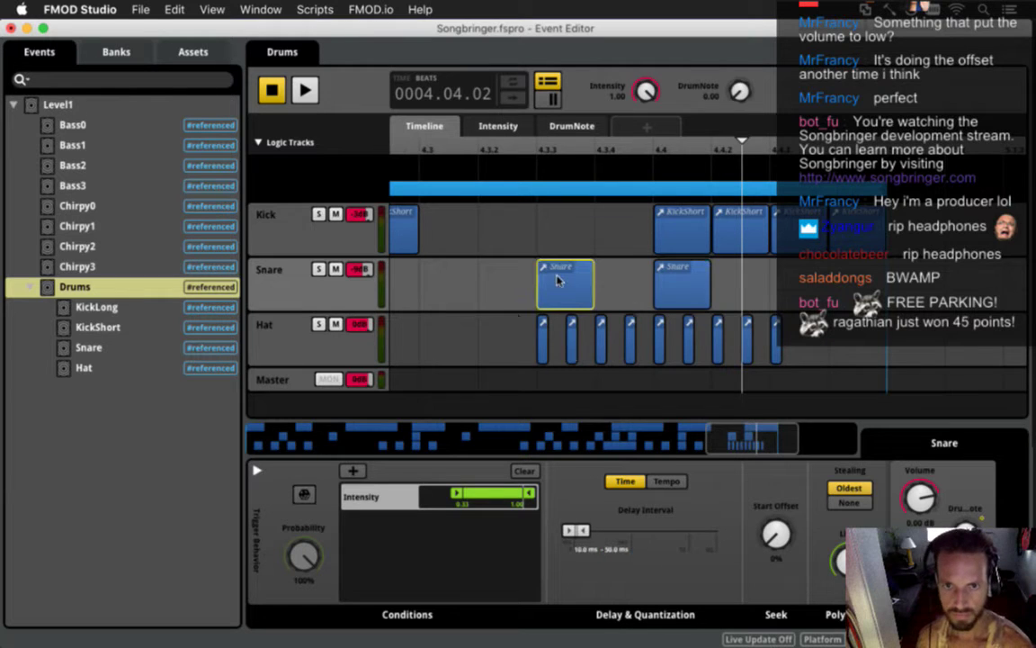
pyautogui.doubleClick(588, 550)
pyautogui.write('0')
pyautogui.click(618, 551)
pyautogui.doubleClick(616, 551)
pyautogui.write('30')
pyautogui.press('Return')
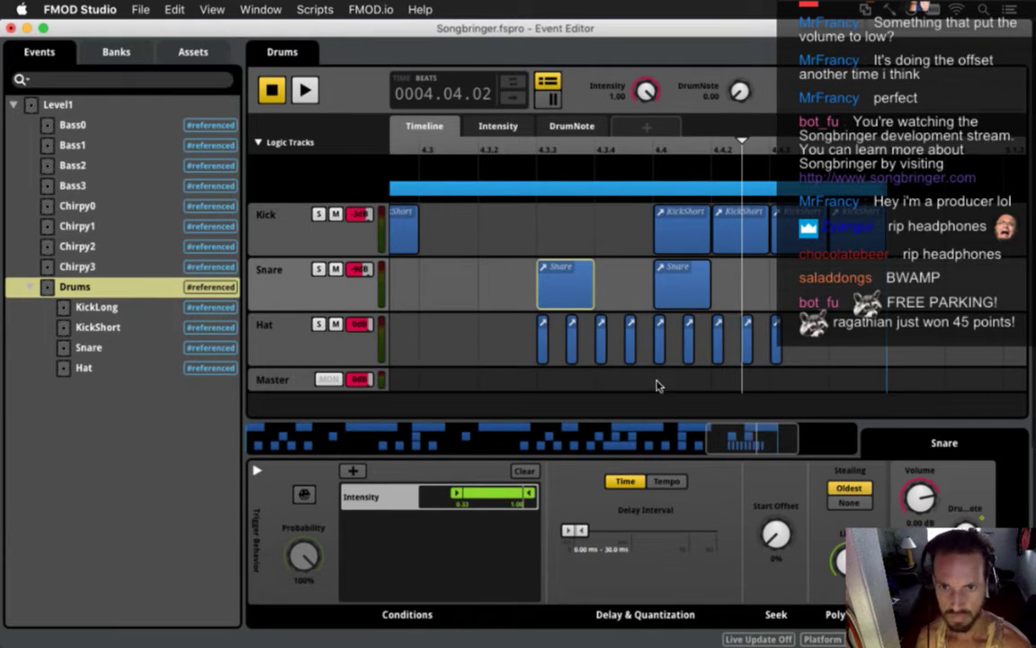
# Step: Copy the Snare at 4.4 and paste it over at 4.2 in place of the deleted Snare
pyautogui.click(671, 296)
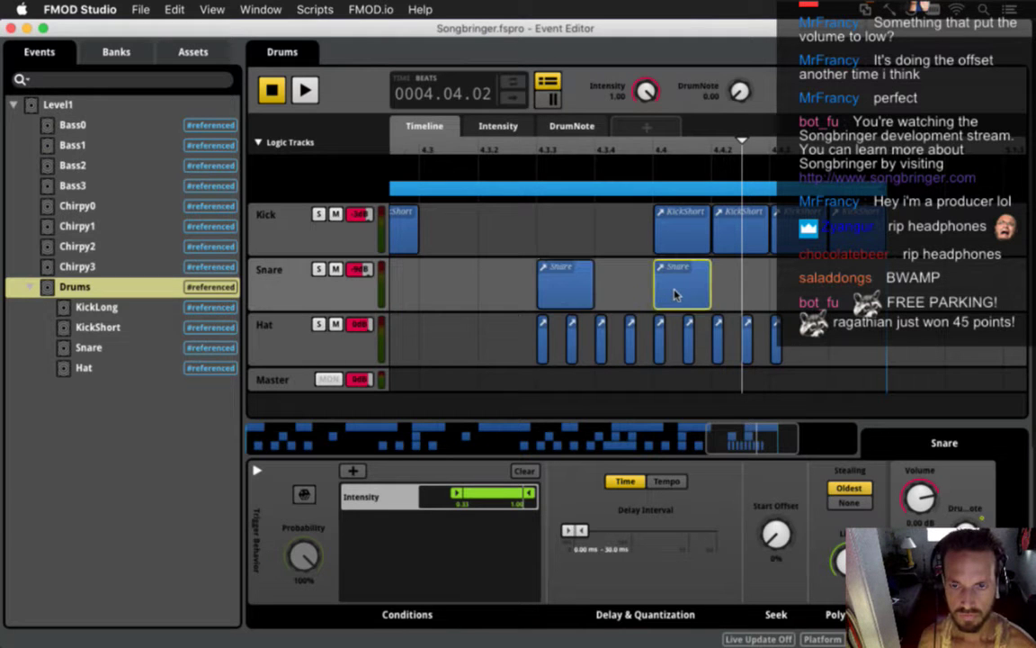
pyautogui.moveTo(707, 440); pyautogui.dragTo(660, 445)
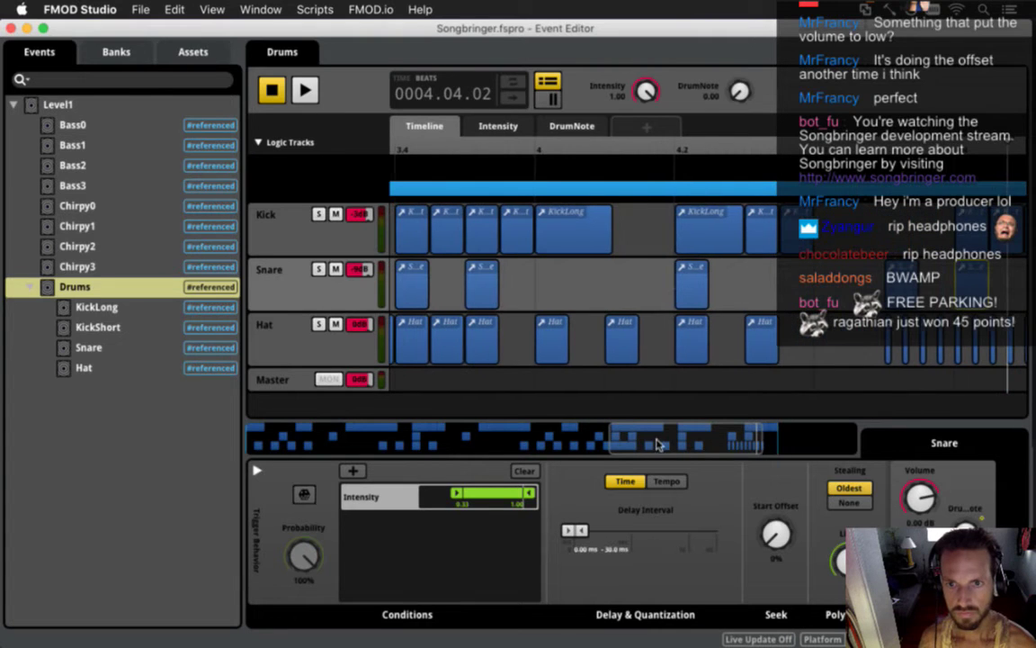
pyautogui.click(687, 290)
pyautogui.press('Delete')
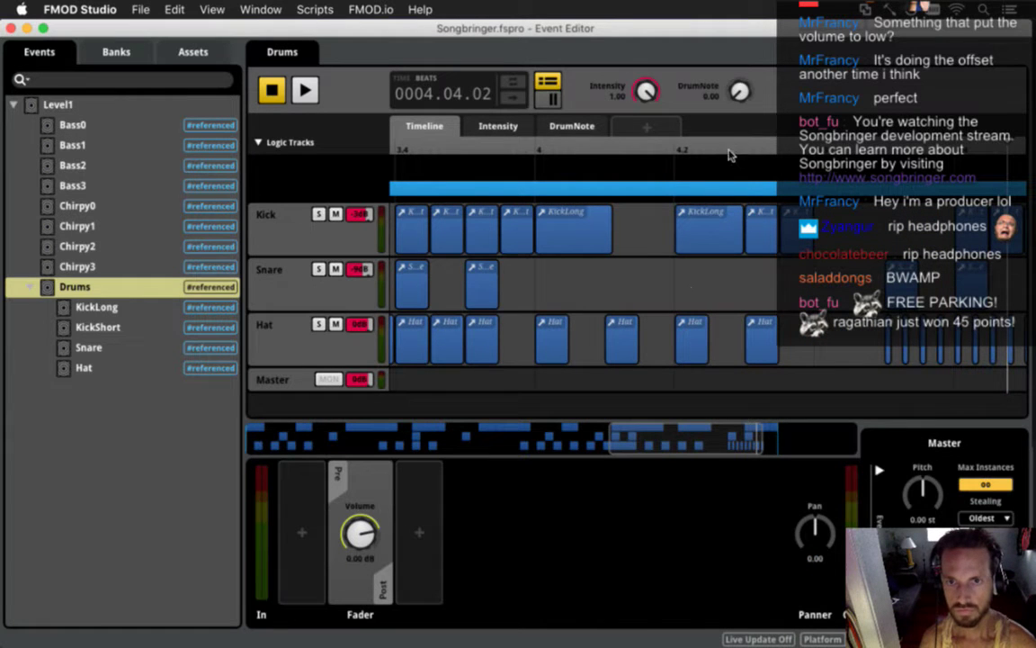
pyautogui.click(681, 147)
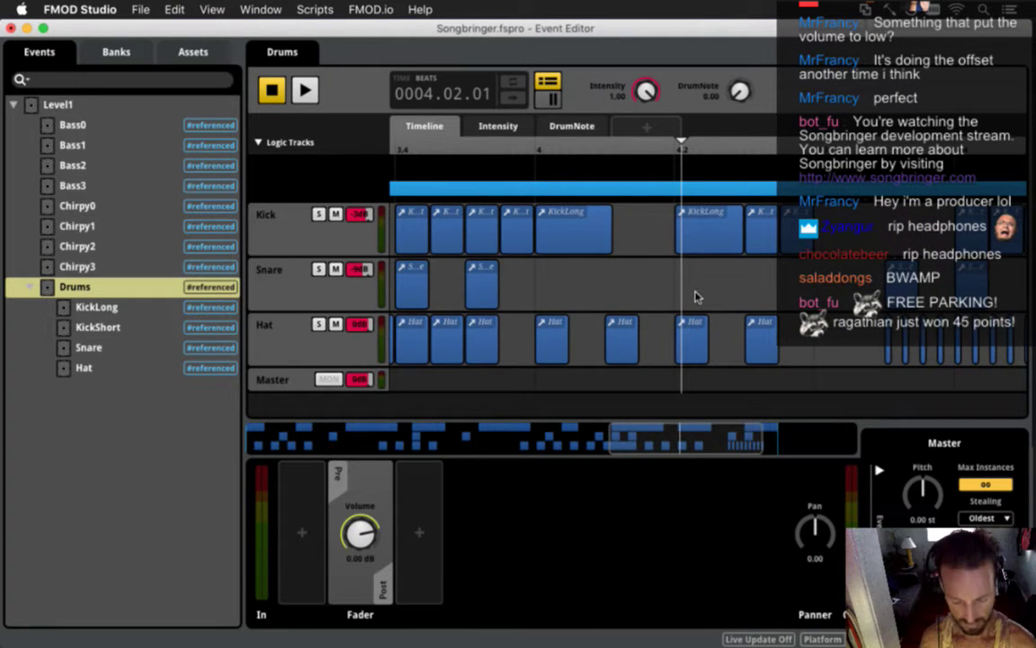
pyautogui.click(319, 296)
pyautogui.hotkey('ctrl', 'v')
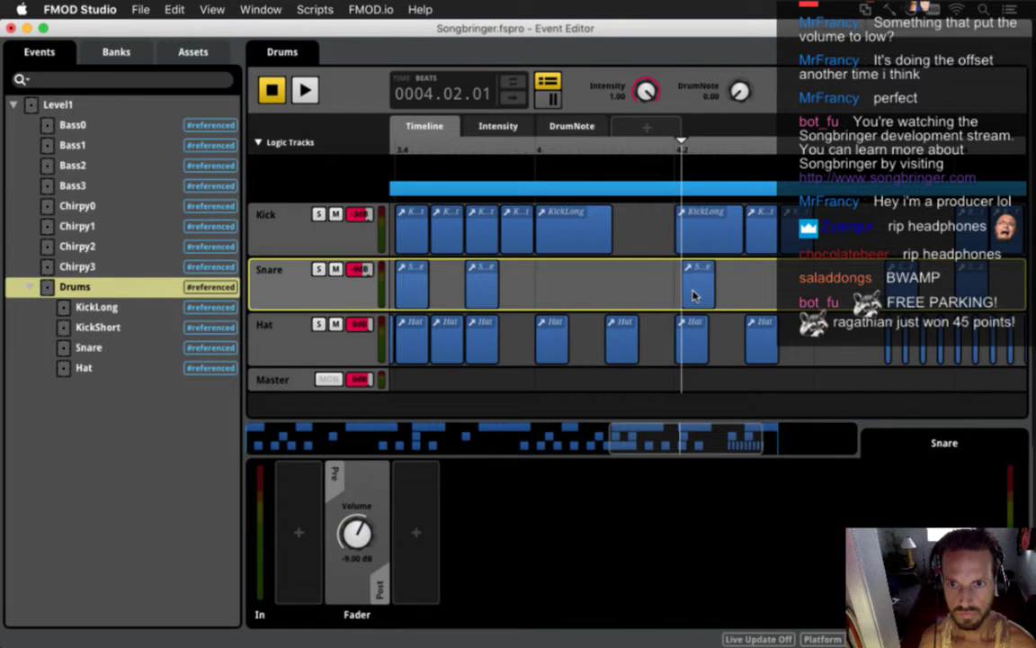
pyautogui.click(694, 295)
# Step: Replace the Snare at 3.4.3 with the copied 0–30 ms Snare
pyautogui.moveTo(649, 441); pyautogui.dragTo(578, 443)
pyautogui.click(805, 295)
pyautogui.click(774, 295)
pyautogui.press('Delete')
pyautogui.press('super+z')
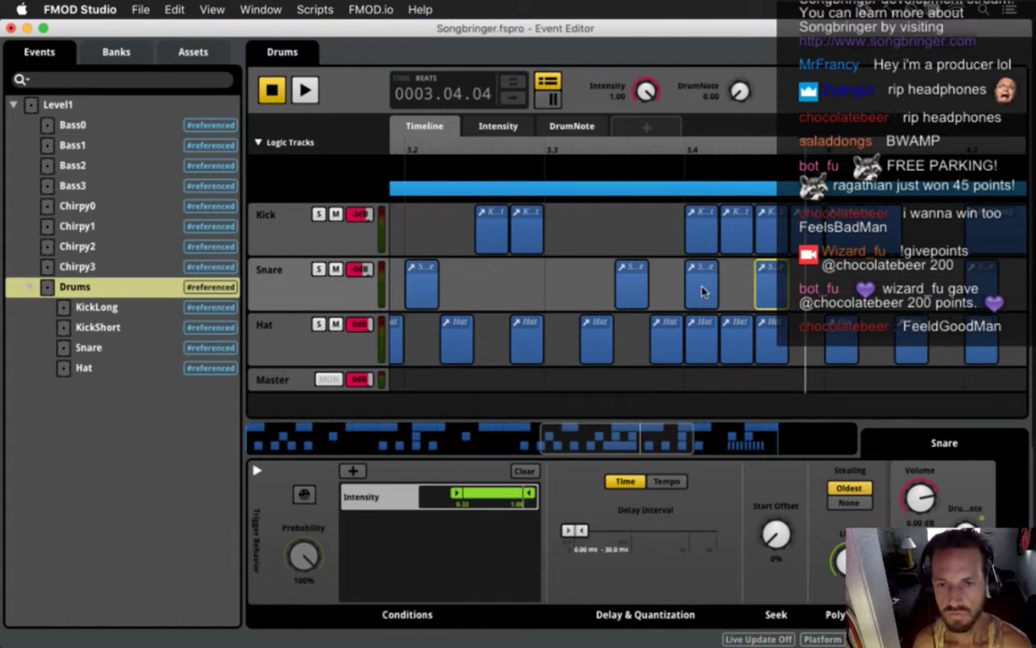
# Step: Delete the Snare at 3.4 and paste the copied Snare in its place on the Snare track
pyautogui.click(695, 309)
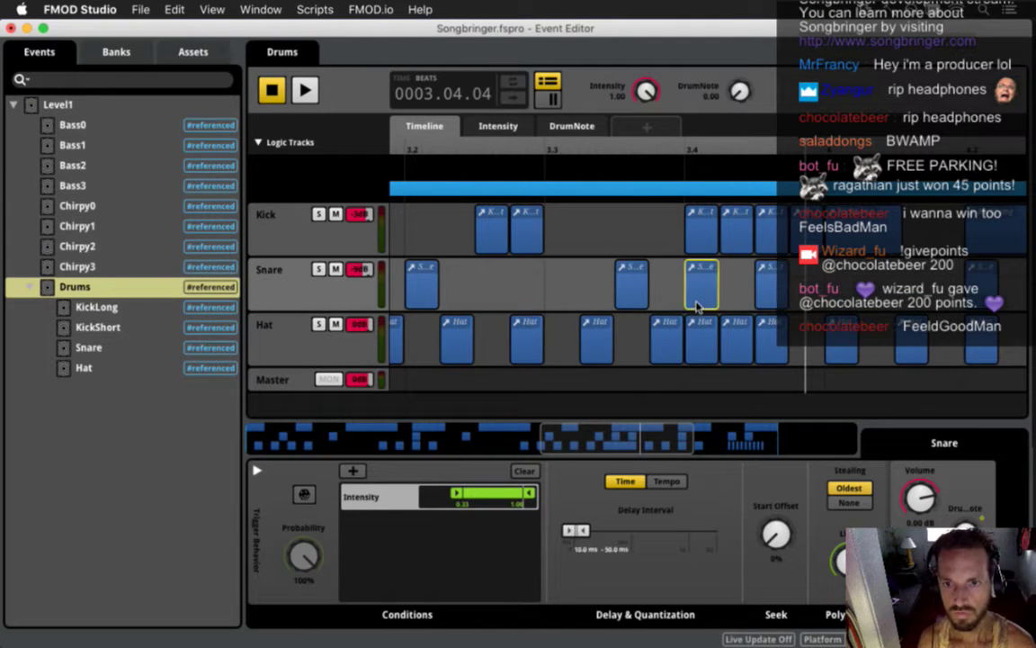
pyautogui.press('Delete')
pyautogui.click(685, 145)
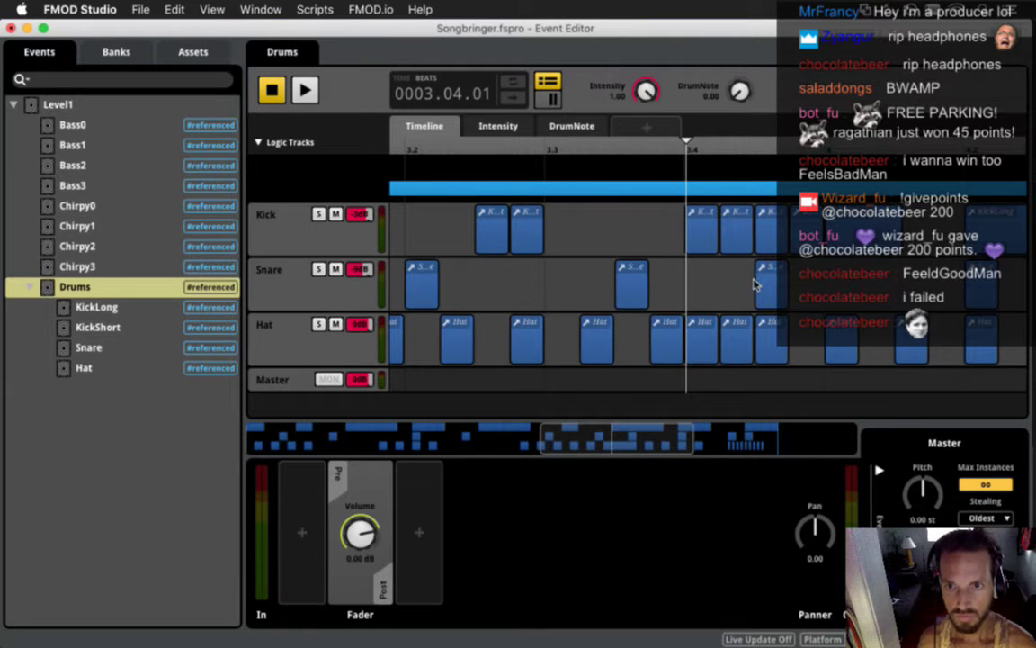
pyautogui.click(358, 303)
pyautogui.press('super+v')
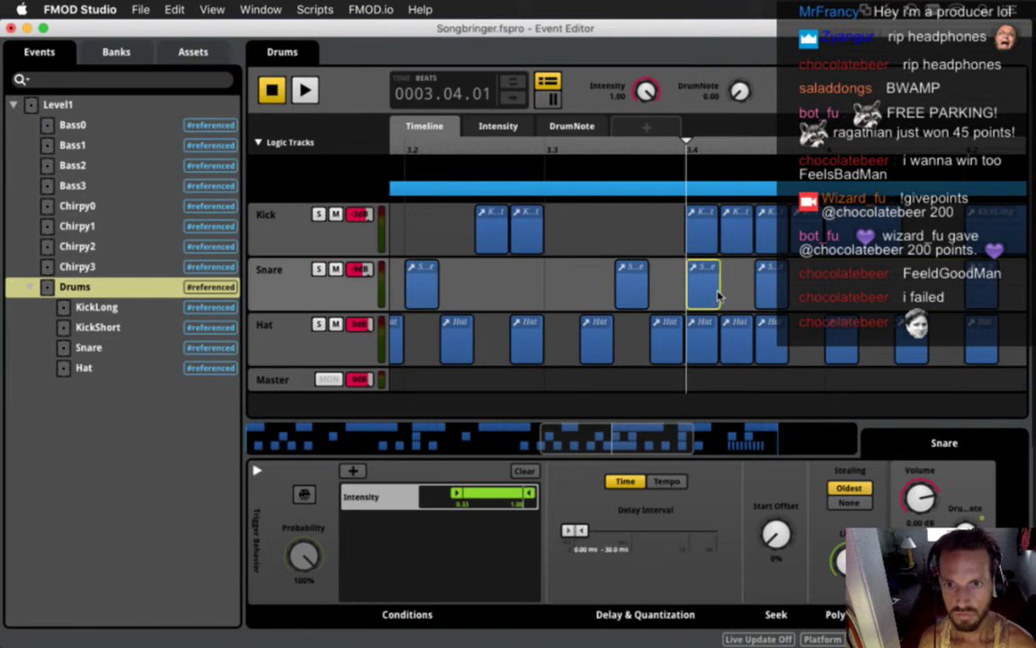
# Step: Delete the Snare near 3.3.3 and paste the copied Snare there on the Snare track
pyautogui.click(629, 291)
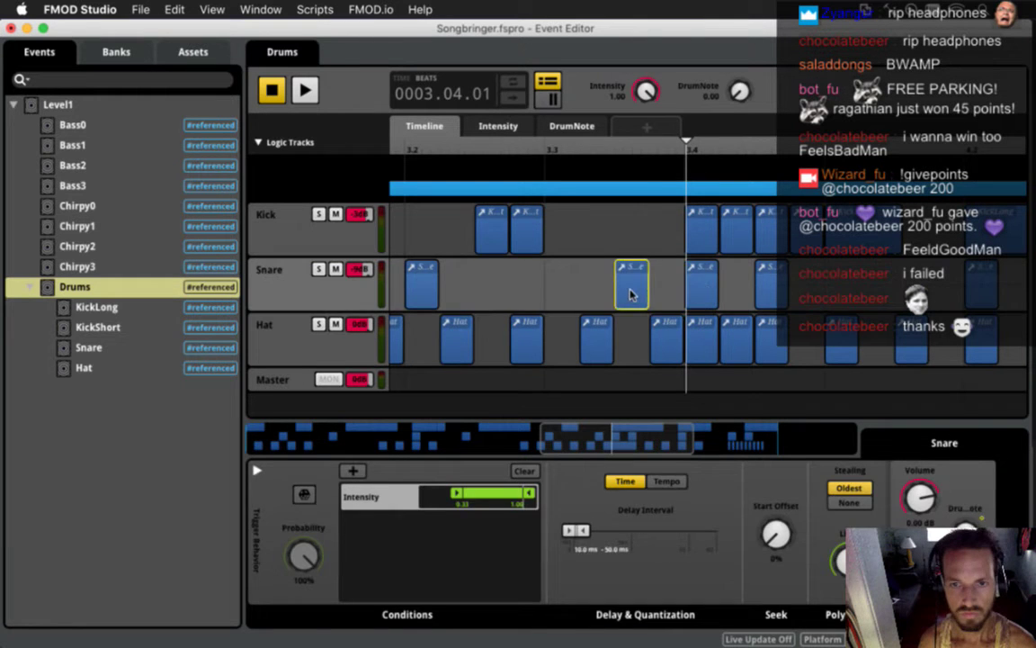
pyautogui.press('Delete')
pyautogui.click(622, 144)
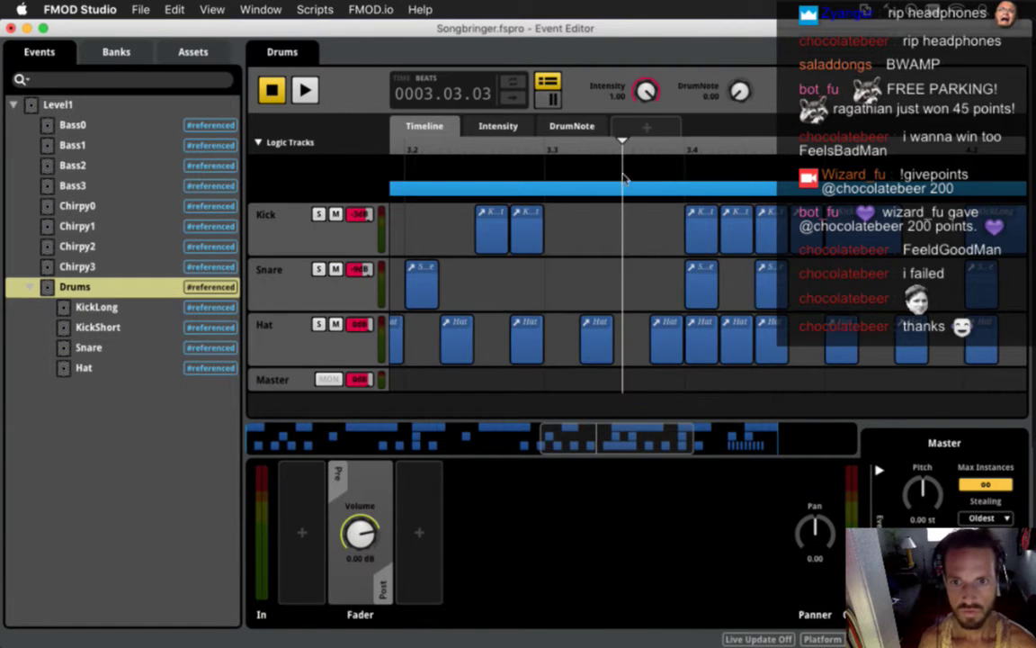
pyautogui.click(285, 288)
pyautogui.press('super+v')
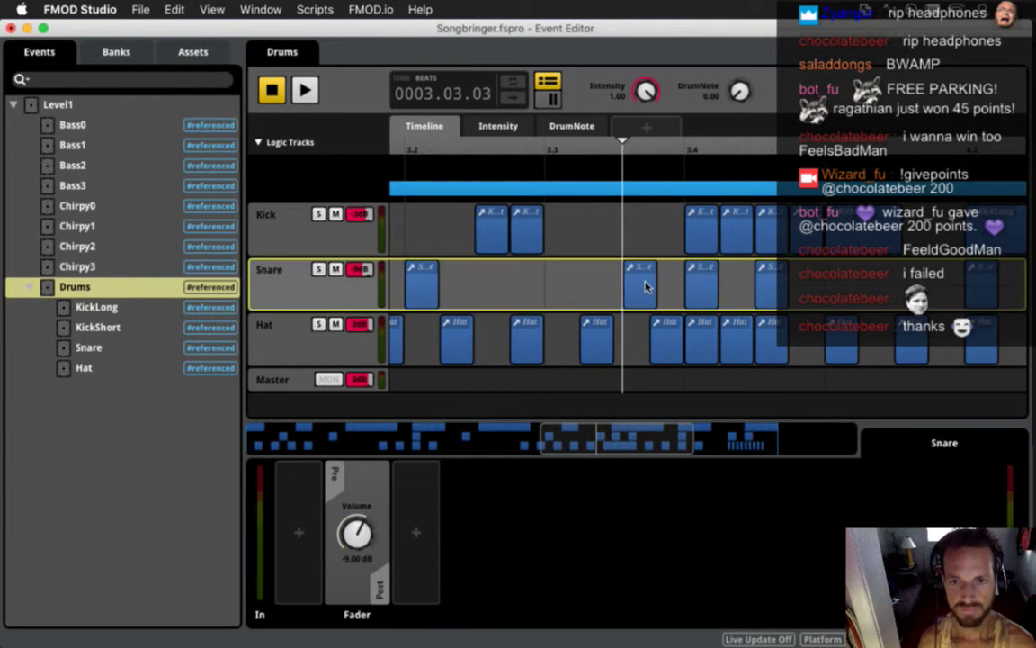
pyautogui.click(643, 287)
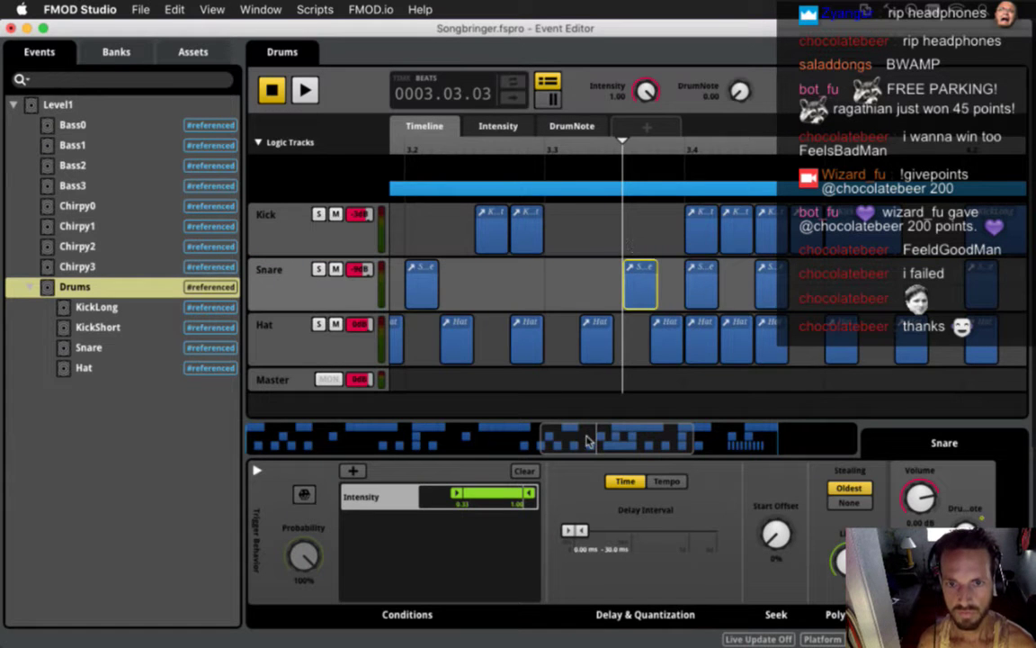
# Step: Paste the copied Snare before 3.2 and move it to 3.2 in place of the Snare there
pyautogui.moveTo(586, 441); pyautogui.dragTo(474, 436)
pyautogui.click(734, 148)
pyautogui.press('super+v')
pyautogui.click(793, 295)
pyautogui.moveTo(753, 299); pyautogui.dragTo(793, 295)
# Step: Paste the copied Snare before 2.4, delete the Snare at 2.3.3 and move the copy into its place
pyautogui.click(480, 160)
pyautogui.press('super+v')
pyautogui.click(445, 298)
pyautogui.press('Delete')
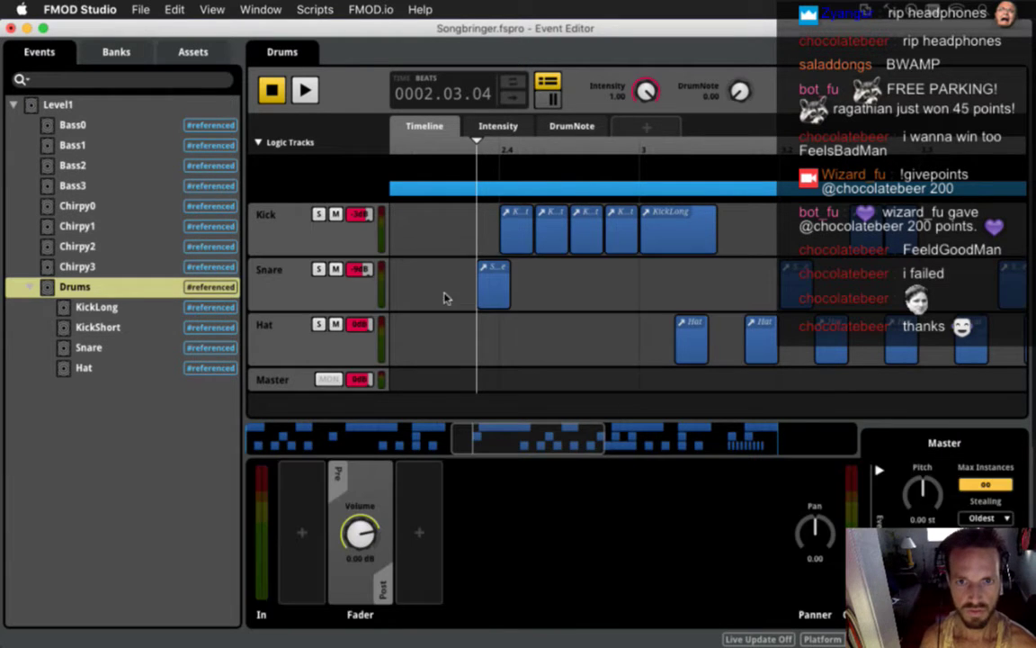
pyautogui.moveTo(497, 293)
pyautogui.mouseDown()
pyautogui.moveTo(448, 293)
pyautogui.moveTo(516, 294)
pyautogui.mouseUp()
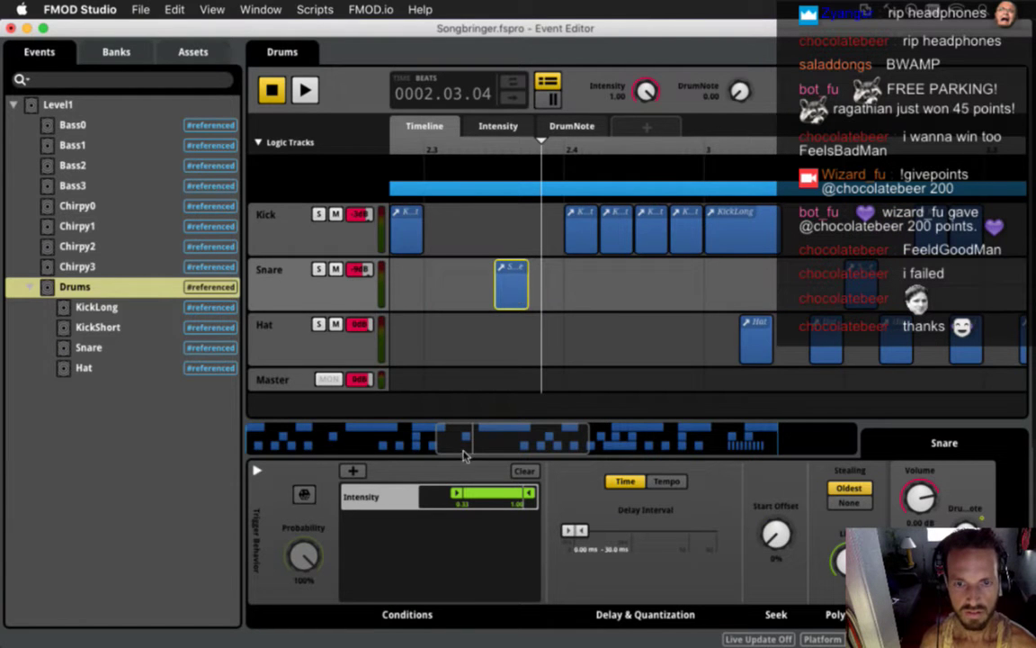
# Step: Replace the Snare at 2.2 with the copied 0–30 ms Snare
pyautogui.moveTo(437, 448); pyautogui.dragTo(396, 446)
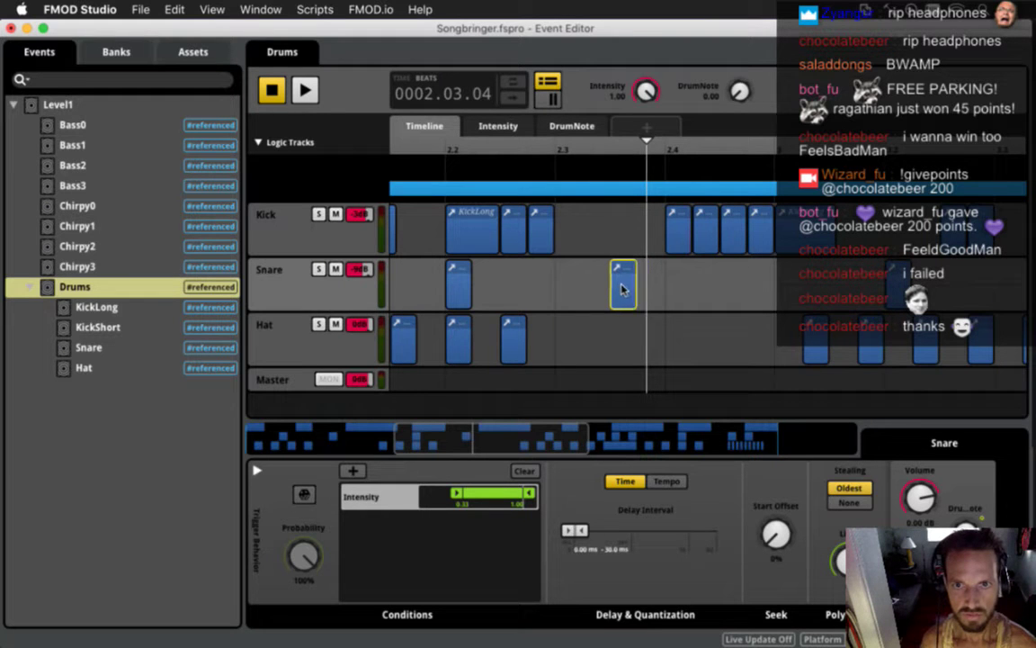
pyautogui.moveTo(508, 442); pyautogui.dragTo(414, 439)
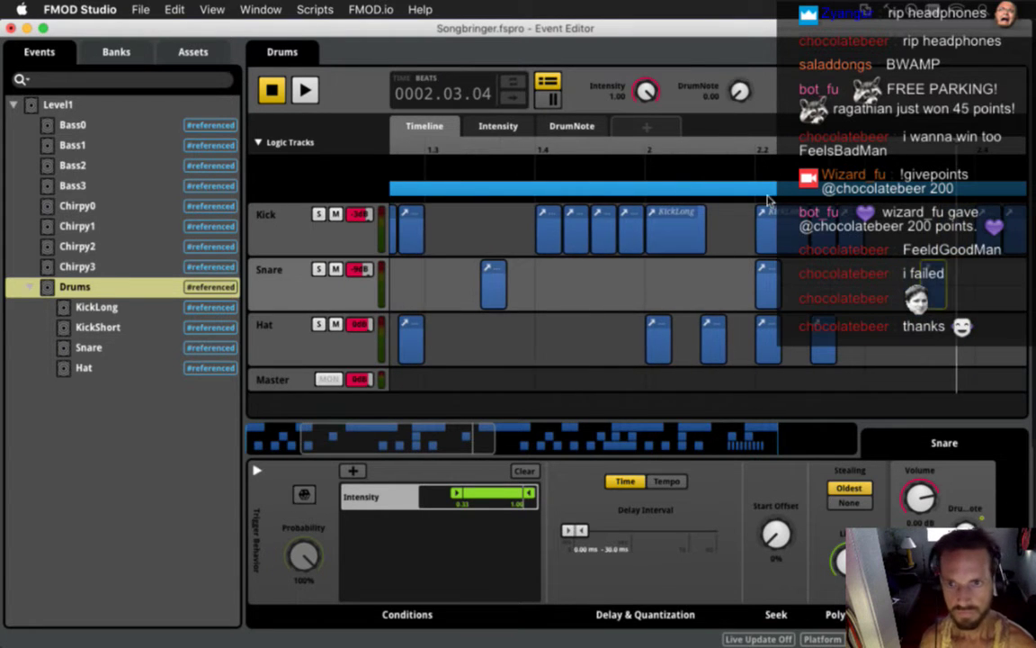
pyautogui.press('Delete')
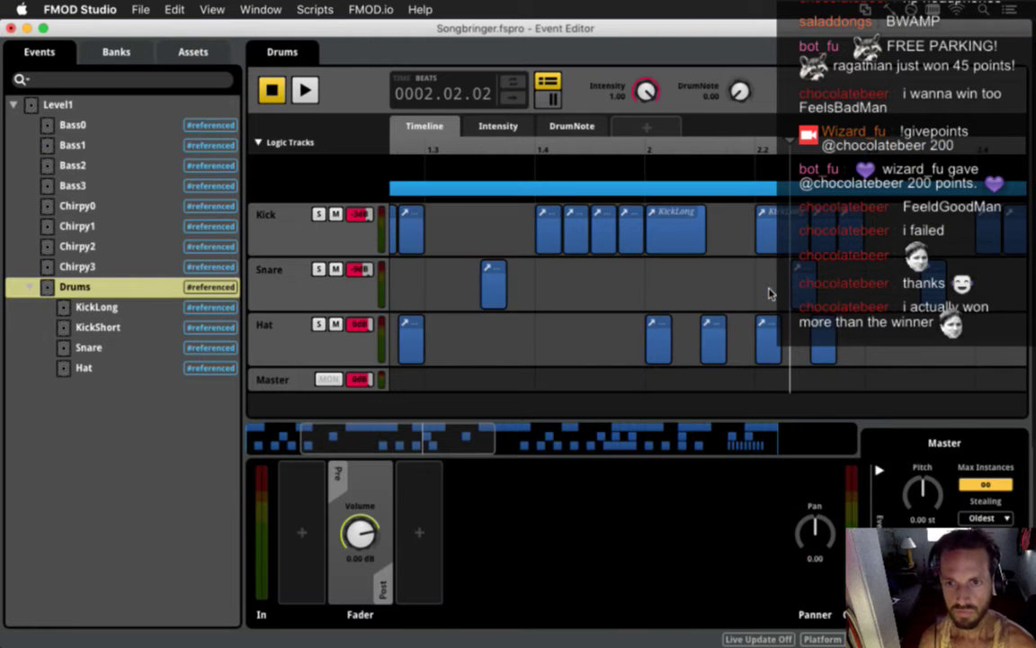
pyautogui.press('cmd+z')
# Step: Paste the copied Snare before 1.4, delete the Snare at 1.3.3 and move the copy into its place
pyautogui.click(520, 148)
pyautogui.press('cmd+v')
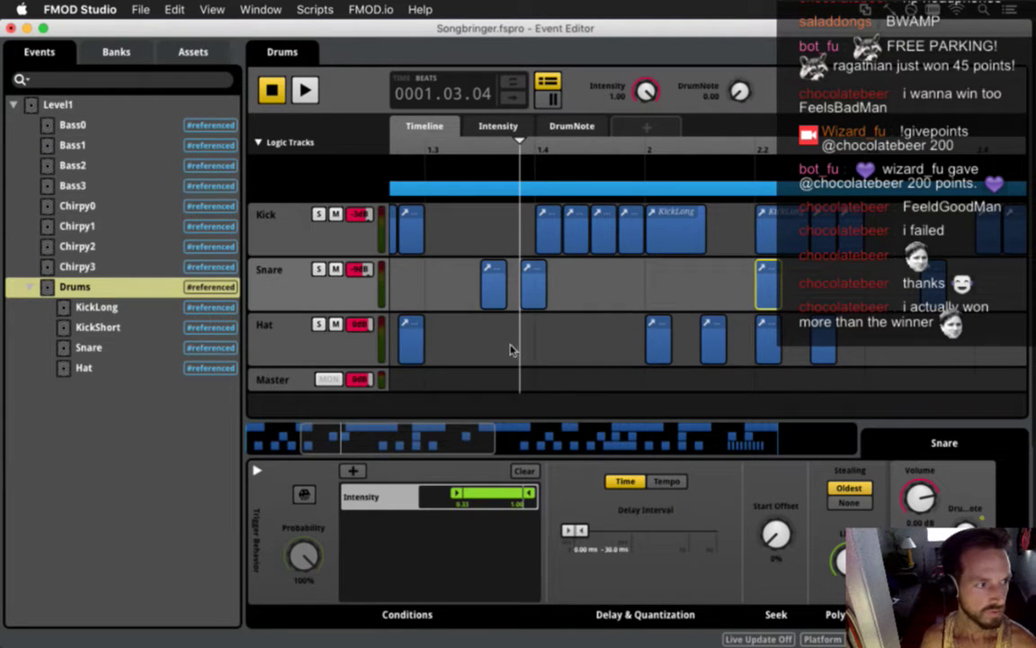
pyautogui.click(496, 289)
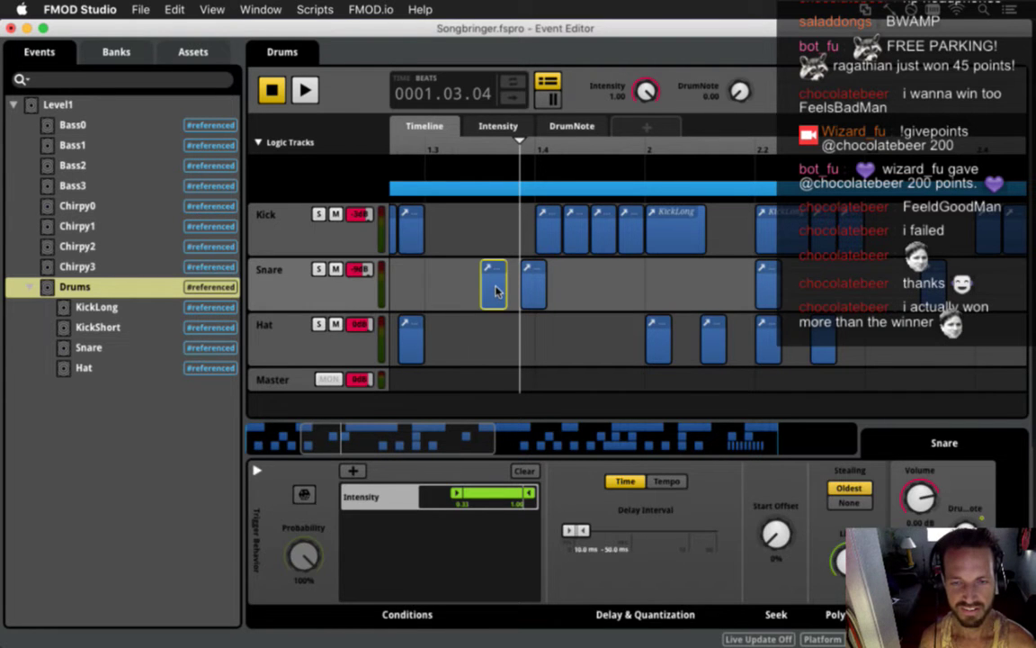
pyautogui.press('Delete')
pyautogui.moveTo(529, 291); pyautogui.dragTo(491, 293)
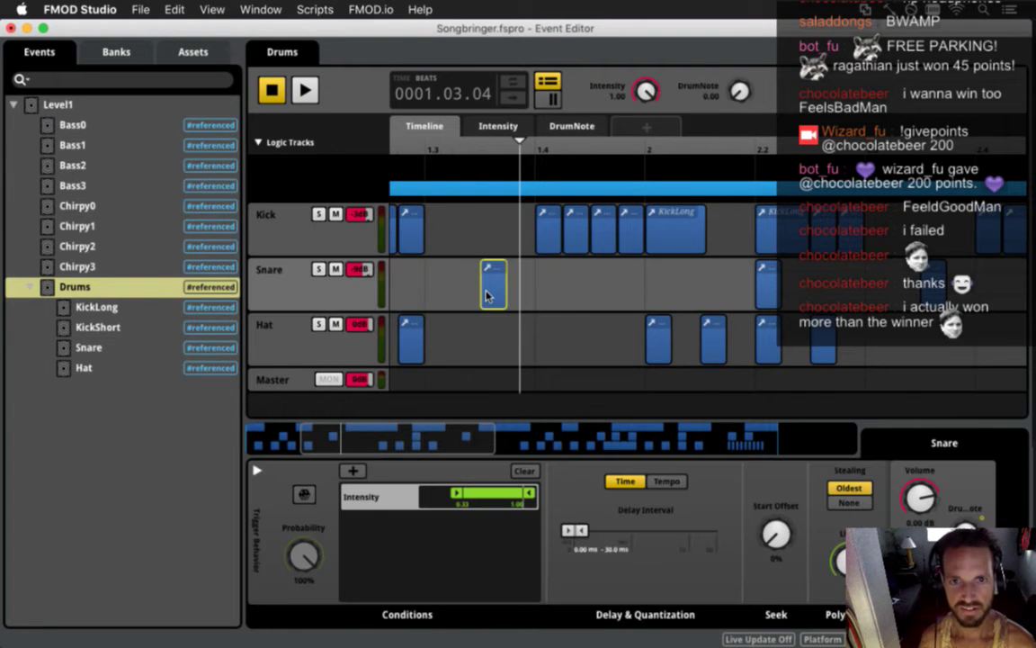
# Step: Replace the Snare at 1.2 with a pasted copy of the 0–30 ms Snare and save the project
pyautogui.moveTo(464, 438); pyautogui.dragTo(391, 434)
pyautogui.click(539, 150)
pyautogui.press('super+v')
pyautogui.click(512, 293)
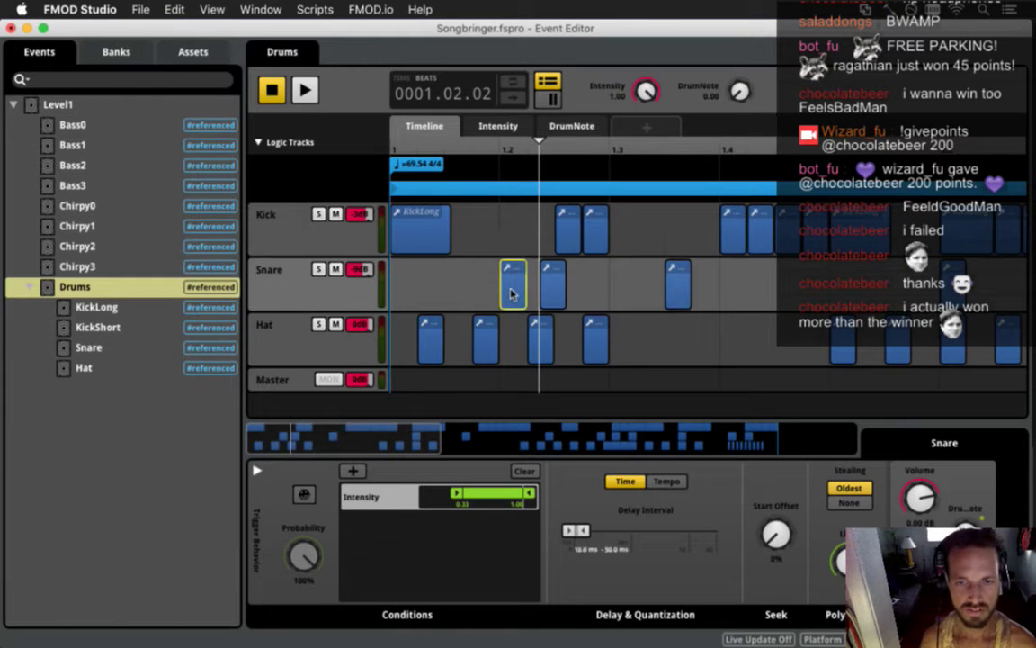
pyautogui.press('BackSpace')
pyautogui.moveTo(552, 284); pyautogui.dragTo(513, 291)
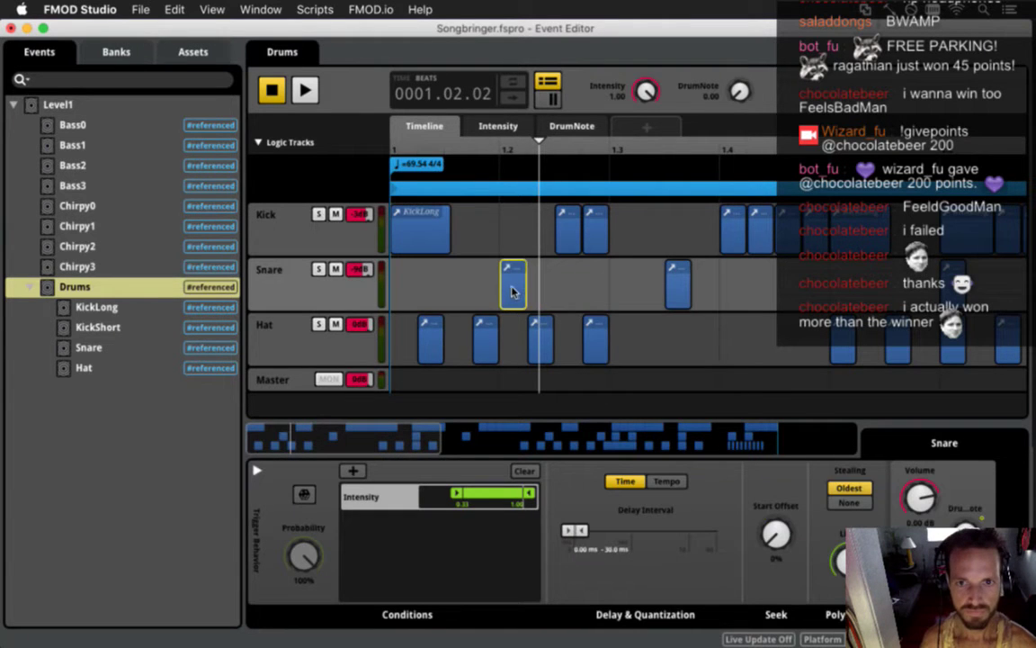
pyautogui.press('super+s')
# Step: Set the delay interval of the KickLong at beat 1 to 0–40 ms
pyautogui.click(433, 237)
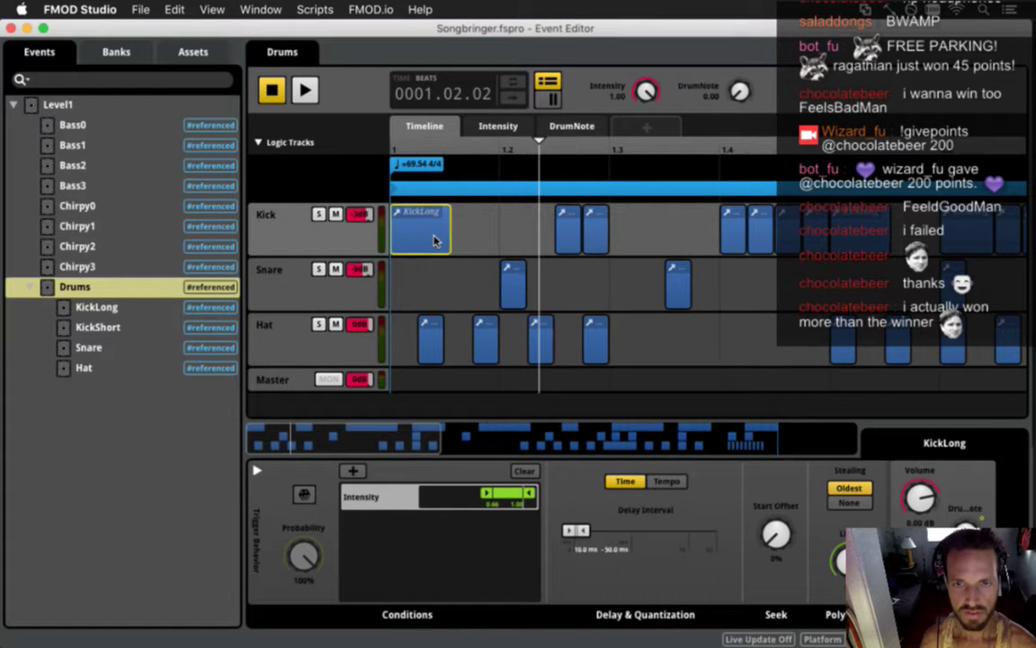
pyautogui.doubleClick(585, 551)
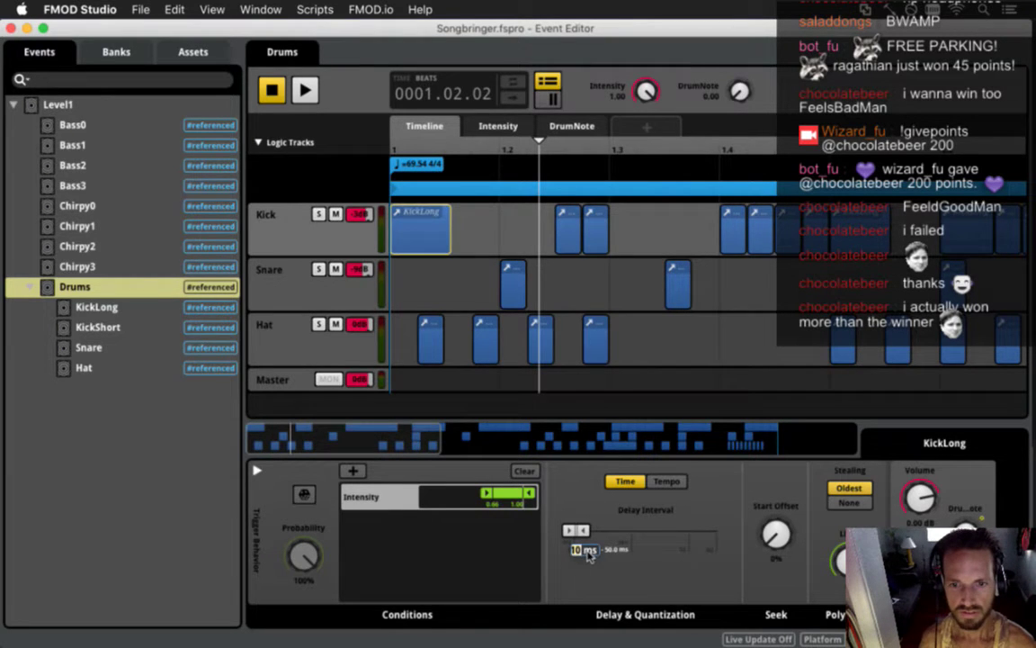
pyautogui.write('0')
pyautogui.press('Return')
pyautogui.doubleClick(618, 550)
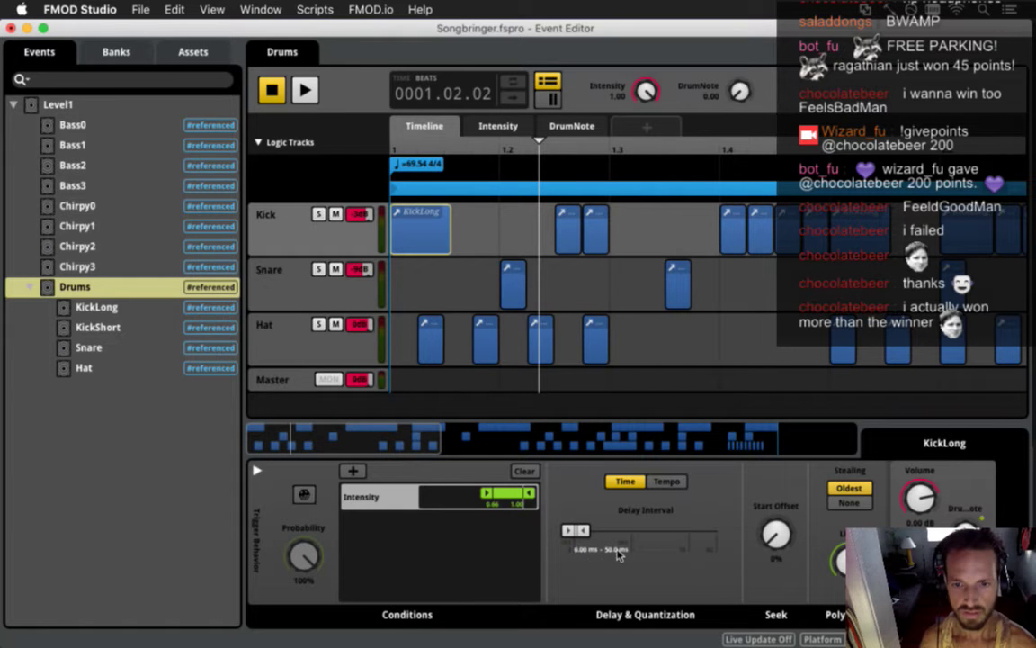
pyautogui.write('40')
pyautogui.press('Return')
# Step: Set the minimum delay of the KickShort at 1.2.3 to 0 ms and open its maximum delay for editing
pyautogui.click(593, 232)
pyautogui.click(576, 239)
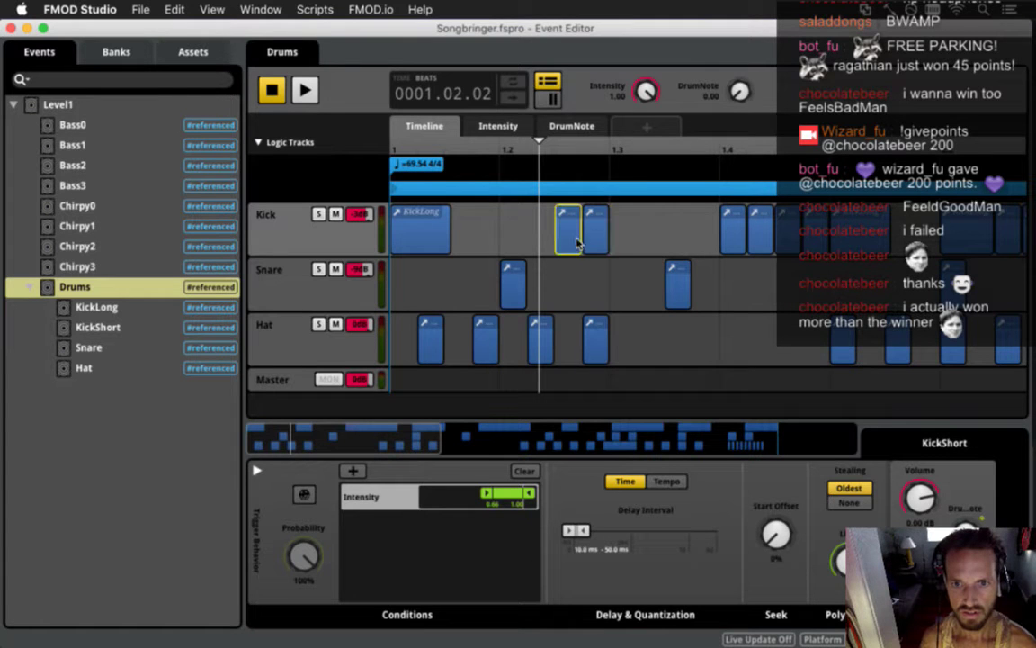
pyautogui.click(589, 551)
pyautogui.write('0')
pyautogui.press('Return')
pyautogui.doubleClick(617, 549)
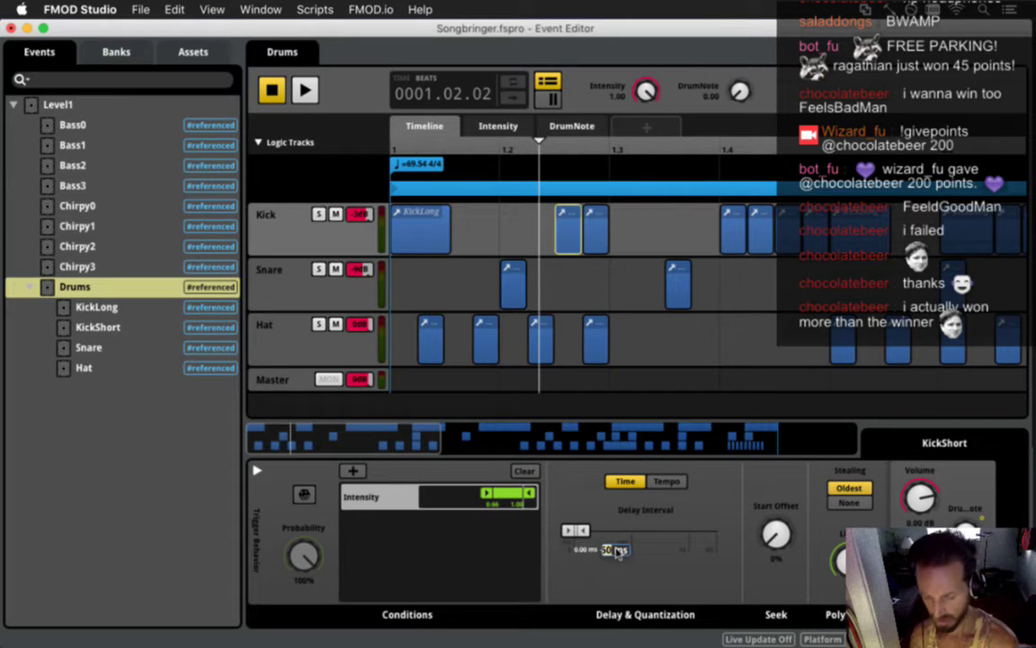
# Step: Set the delay interval of the KickShort at 1.2.4 to 0–25 ms
pyautogui.click(594, 230)
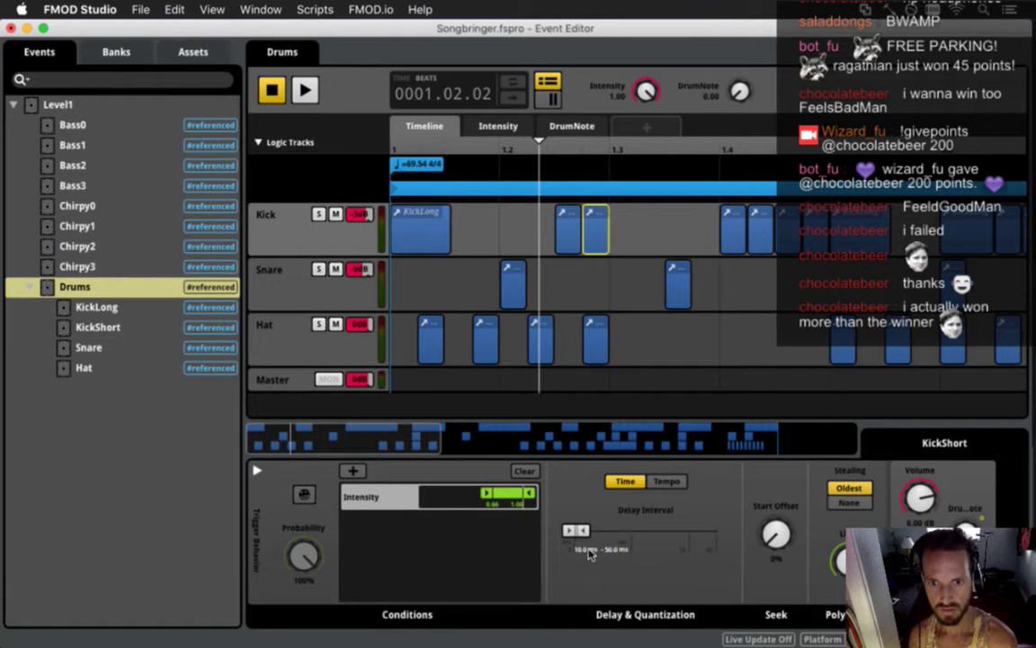
pyautogui.doubleClick(585, 549)
pyautogui.write('0')
pyautogui.press('Return')
pyautogui.doubleClick(617, 549)
pyautogui.write('25')
pyautogui.press('Return')
pyautogui.click(727, 241)
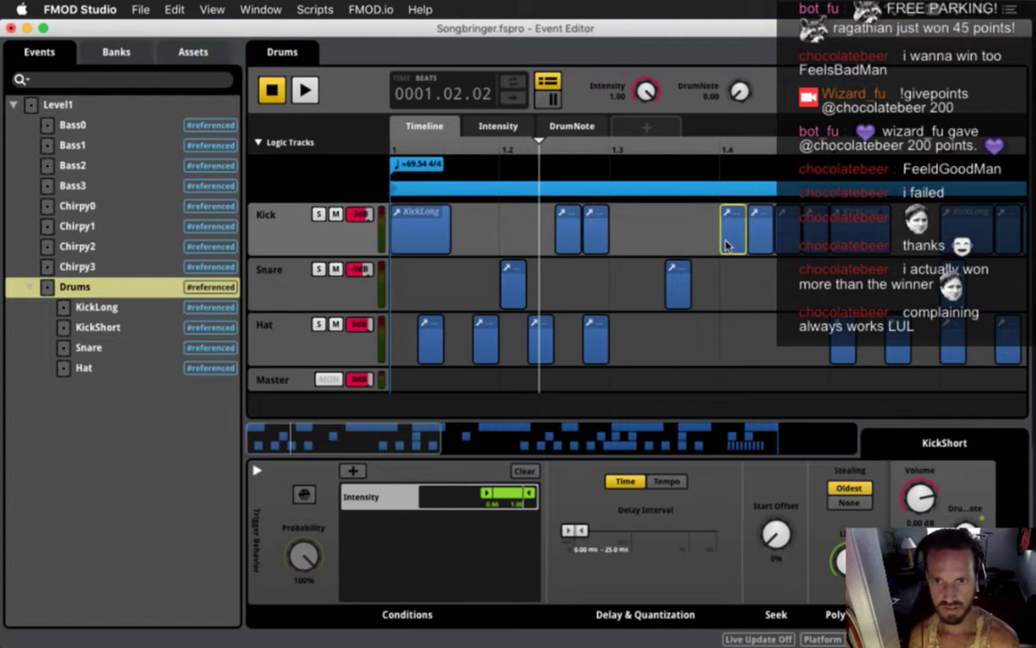
# Step: Set the delay interval of the KickLong at beat 2 to 0–40 ms and save the project
pyautogui.click(859, 232)
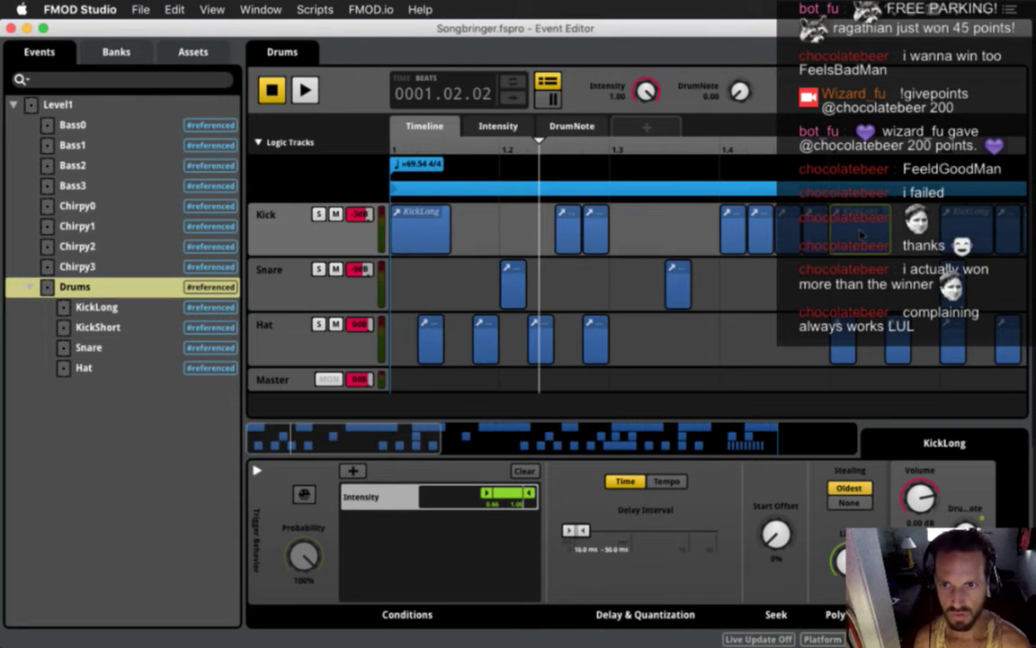
pyautogui.doubleClick(586, 549)
pyautogui.write('0')
pyautogui.press('Return')
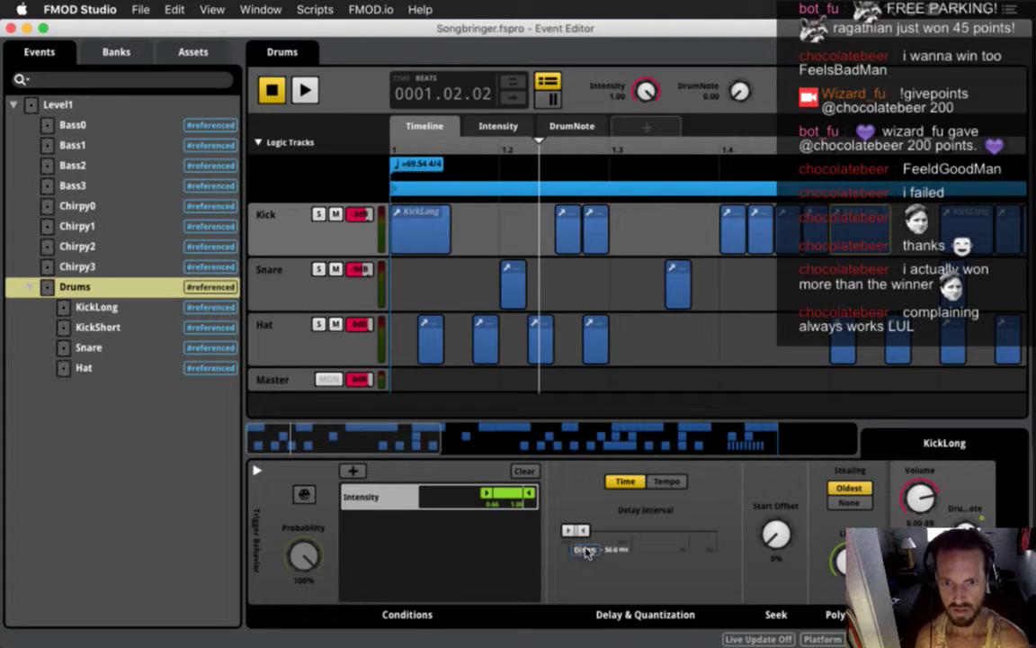
pyautogui.doubleClick(619, 551)
pyautogui.write('40')
pyautogui.press('Return')
pyautogui.press('super+s')
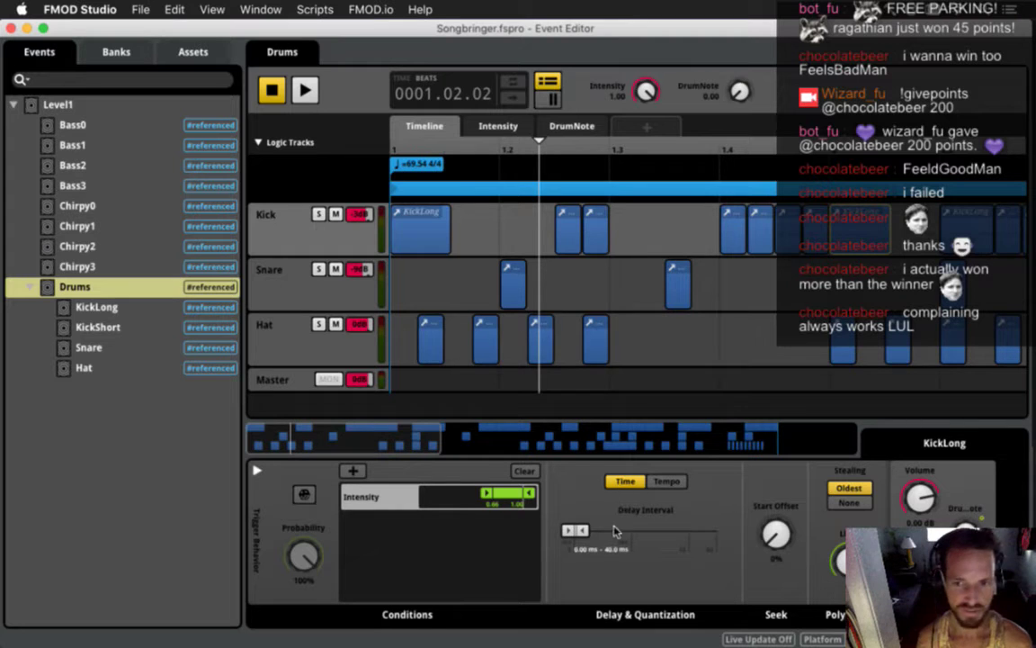
# Step: Set the delay interval of the KickLong at 2.2 to 0–30 ms
pyautogui.moveTo(406, 440); pyautogui.dragTo(552, 442)
pyautogui.click(465, 227)
pyautogui.click(592, 550)
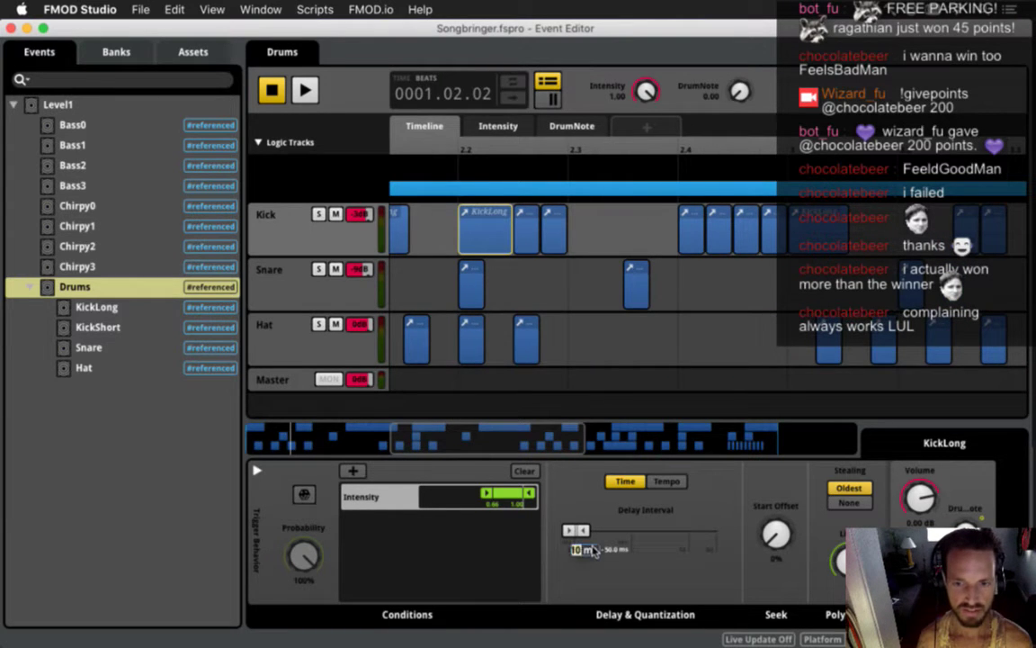
pyautogui.write('0')
pyautogui.press('Return')
pyautogui.click(614, 550)
pyautogui.write('30')
pyautogui.press('Return')
# Step: Set the delay interval of the KickLong at beat 3 to 0–40 ms and save the project
pyautogui.click(805, 241)
pyautogui.click(584, 549)
pyautogui.write('0')
pyautogui.press('Return')
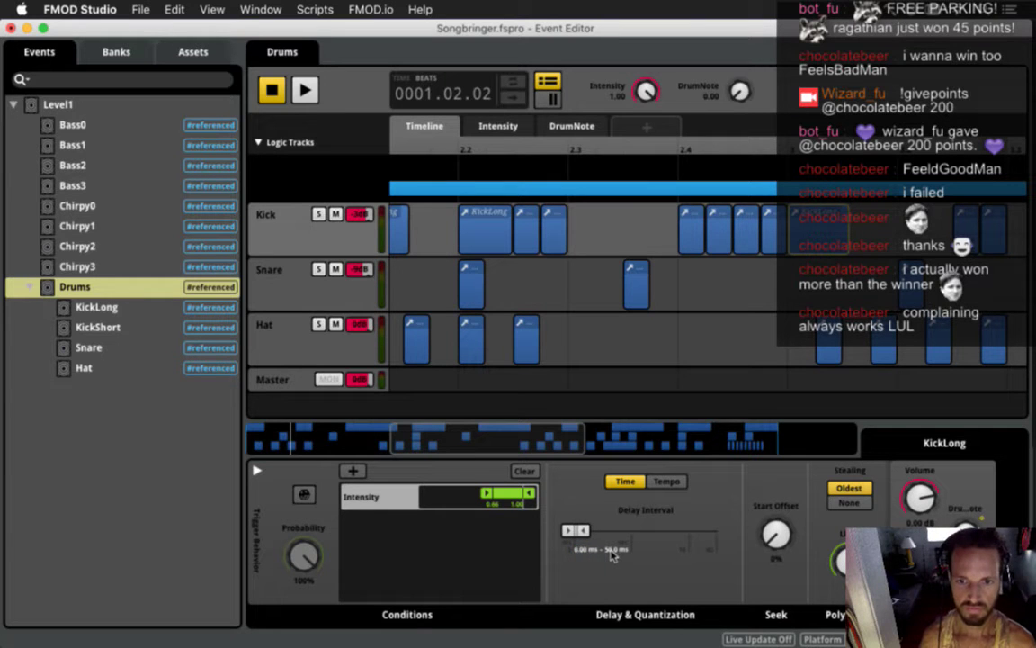
pyautogui.click(611, 551)
pyautogui.write('40')
pyautogui.press('Return')
pyautogui.press('super+s')
# Step: Set the delay interval of the KickLong at beat 4 to 0–40 ms and save the project
pyautogui.moveTo(579, 442); pyautogui.dragTo(786, 434)
pyautogui.click(476, 240)
pyautogui.click(584, 549)
pyautogui.write('0')
pyautogui.press('Return')
pyautogui.click(616, 552)
pyautogui.write('40')
pyautogui.press('Return')
pyautogui.press('super+s')
# Step: Set the delay interval of the KickLong at 4.2 to 0–40 ms
pyautogui.click(602, 246)
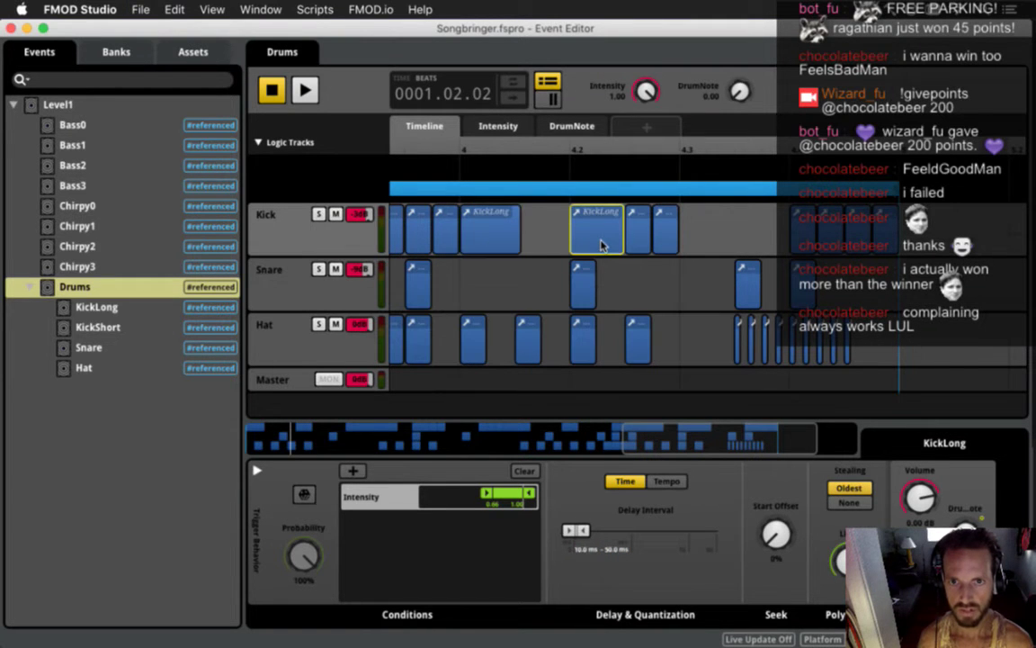
pyautogui.click(584, 552)
pyautogui.write('0')
pyautogui.press('Return')
pyautogui.write('0')
pyautogui.press('Return')
pyautogui.click(615, 549)
pyautogui.write('40')
pyautogui.press('Return')
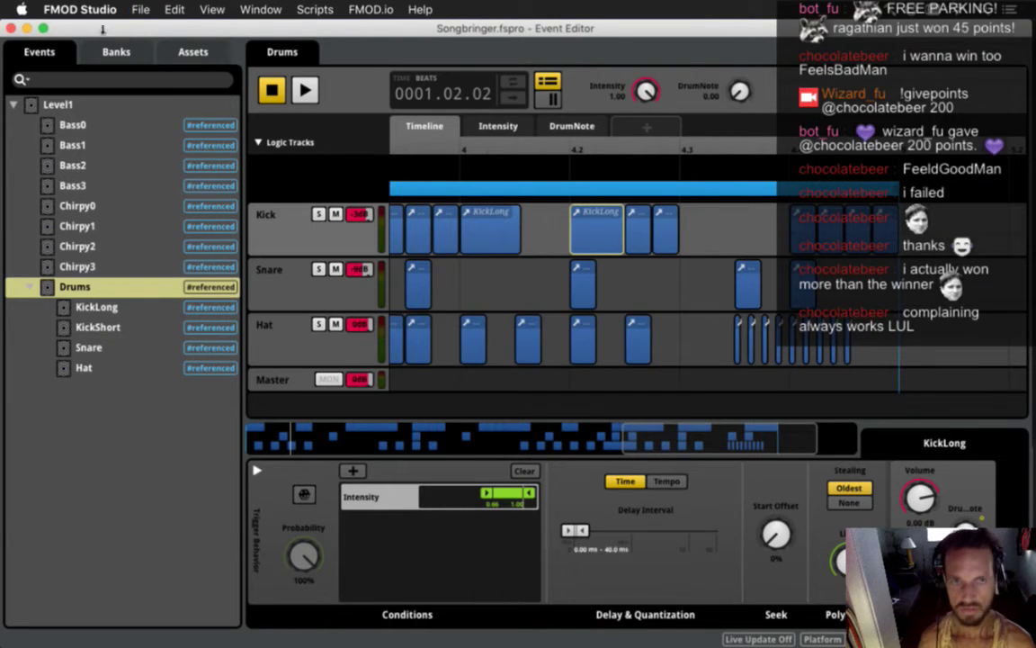
# Step: Build the Songbringer audio project and switch to Xcode
pyautogui.click(80, 9)
pyautogui.click(164, 176)
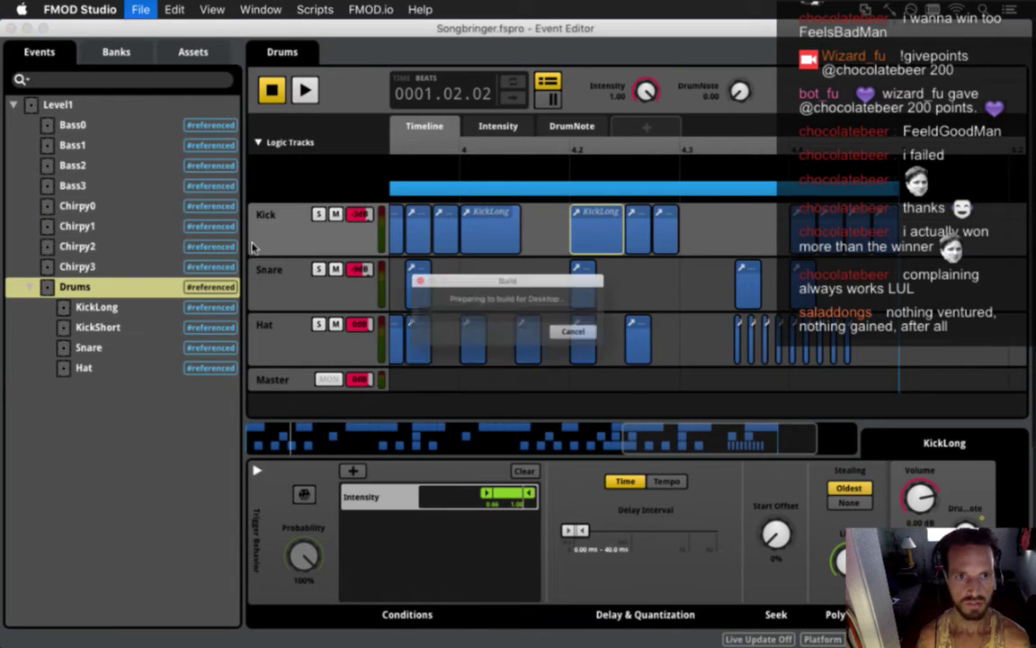
pyautogui.press('super+Tab')
pyautogui.press('super+Tab')
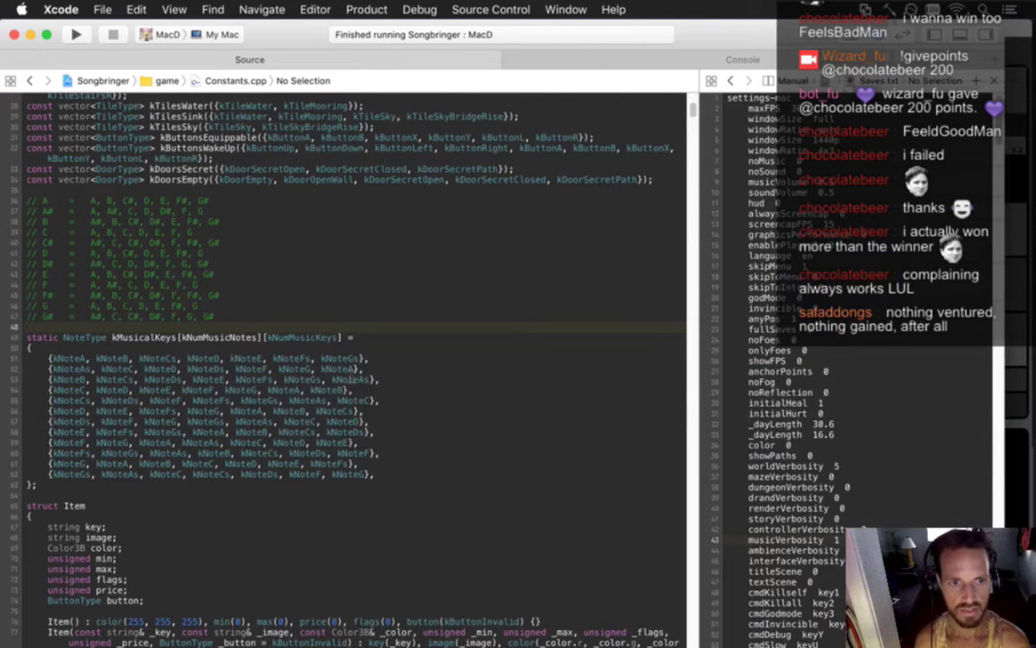
# Step: Find Area.cpp with the quick file search and open it in the source editor
pyautogui.click(356, 369)
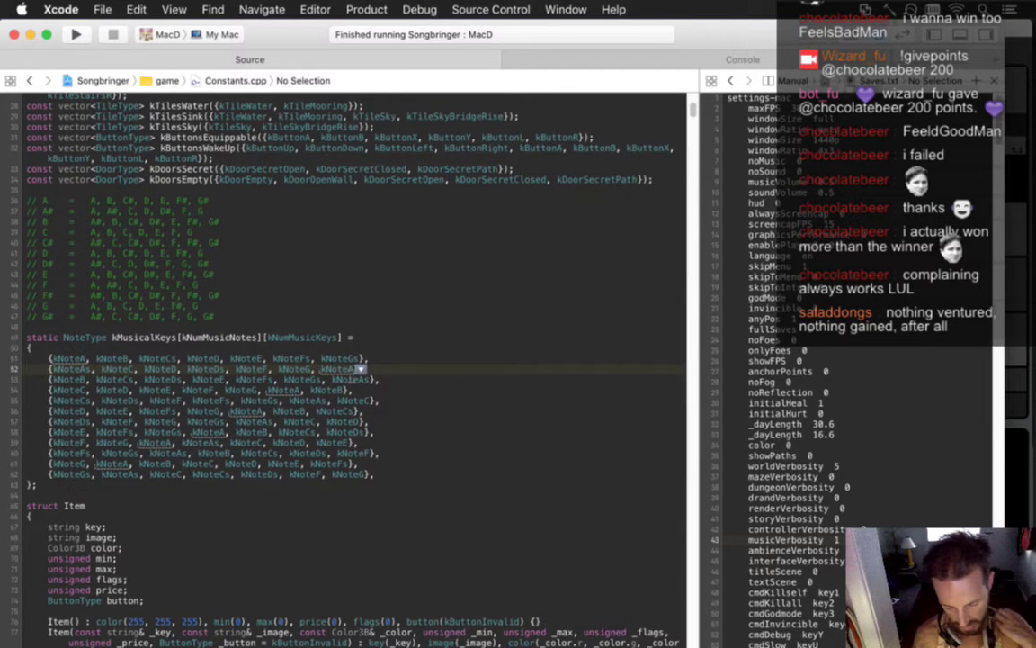
pyautogui.press('super+shift+o')
pyautogui.write('constcp')
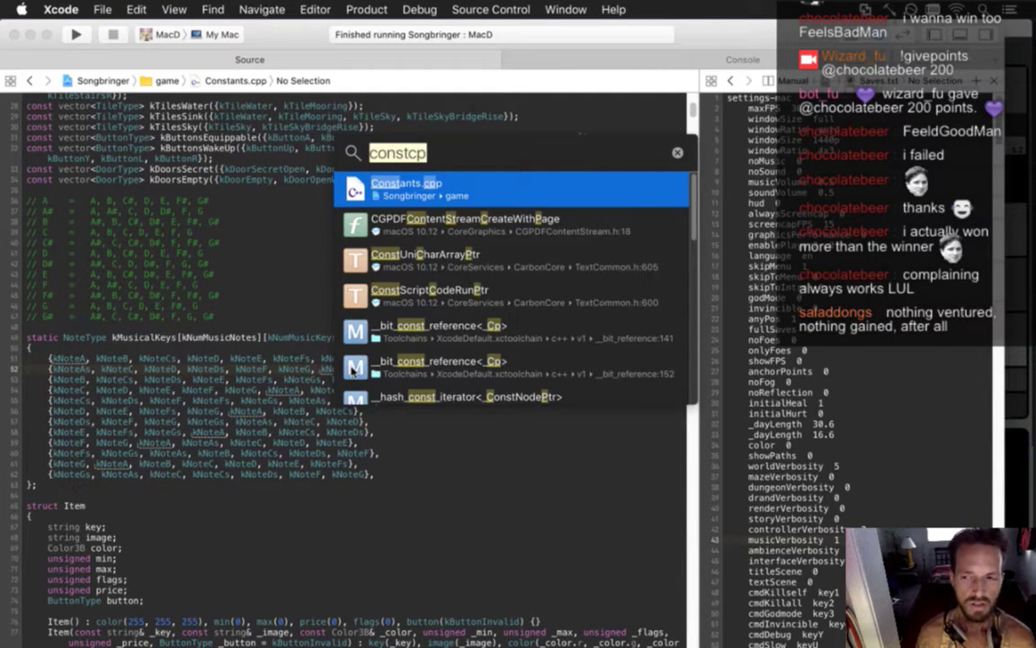
pyautogui.write('arec')
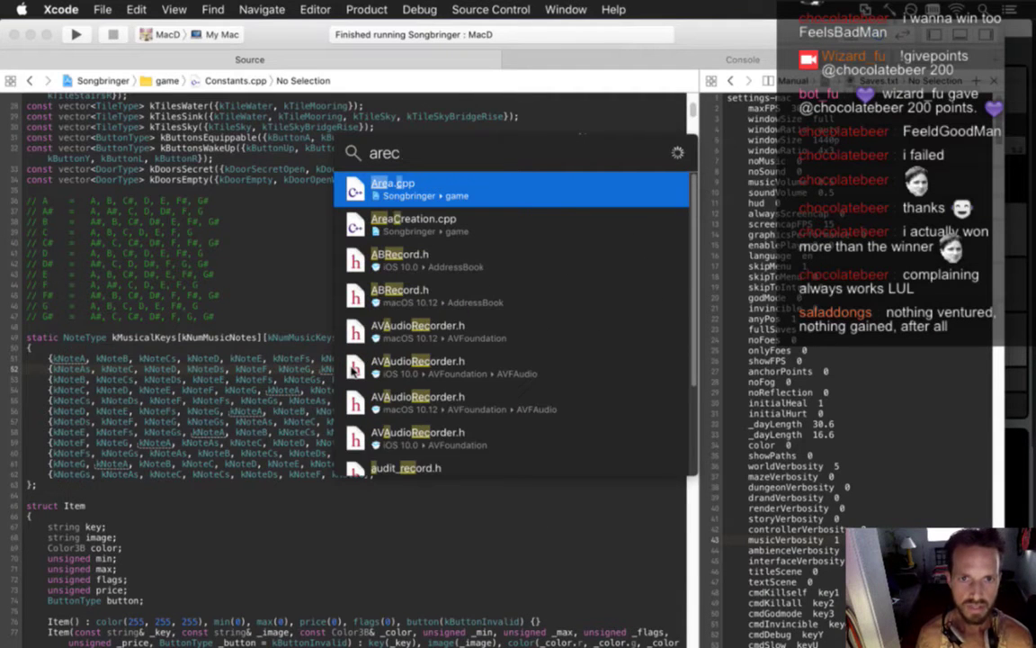
pyautogui.write('p')
pyautogui.press('Return')
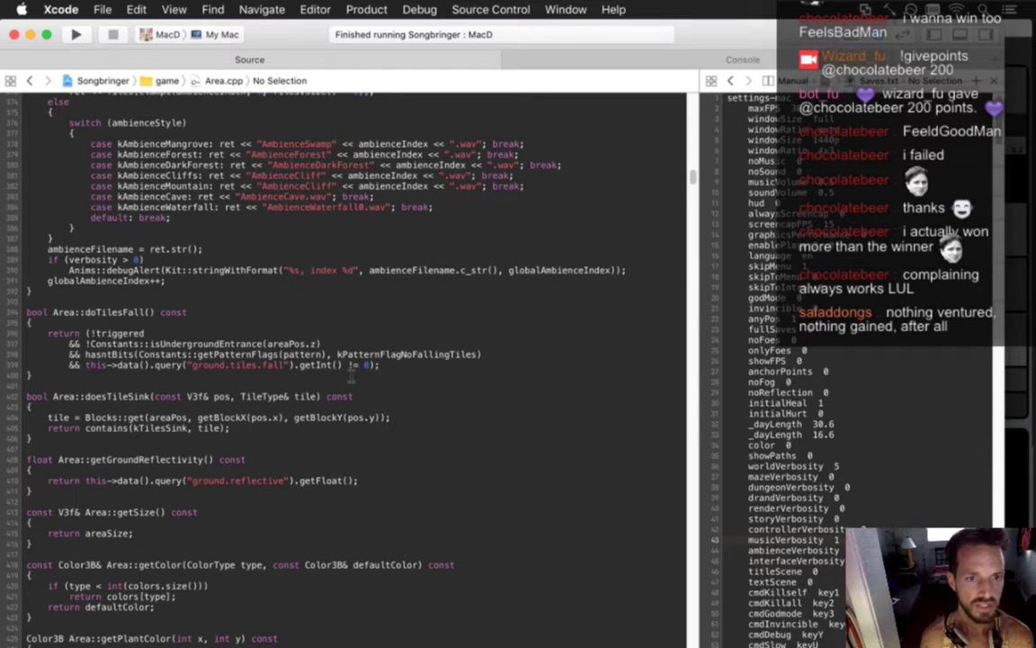
# Step: Examine the music parameters block at the end of Area::create(), from the setParameter calls up to the musicKey line
pyautogui.press('super+Down')
pyautogui.press('Up')
pyautogui.press('Up')
pyautogui.press('Up')
pyautogui.press('Up')
pyautogui.press('Up')
pyautogui.press('Up')
pyautogui.press('Up')
pyautogui.press('Up')
pyautogui.press('Up')
pyautogui.press('Up')
pyautogui.press('Up')
pyautogui.press('Up')
pyautogui.press('Up')
pyautogui.press('Up')
pyautogui.press('Up')
pyautogui.press('Up')
pyautogui.press('Up')
pyautogui.press('Up')
pyautogui.press('Up')
pyautogui.press('Up')
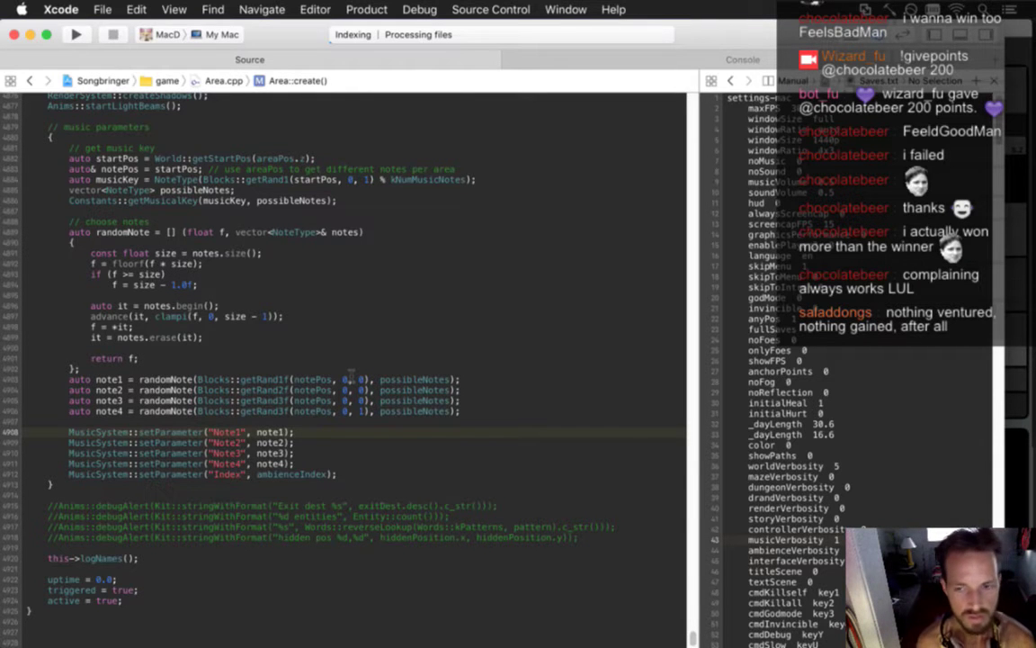
pyautogui.press('Up')
pyautogui.press('Up')
pyautogui.press('Up')
pyautogui.press('Up')
pyautogui.press('Up')
pyautogui.press('Up')
pyautogui.press('Up')
pyautogui.press('Up')
pyautogui.press('Up')
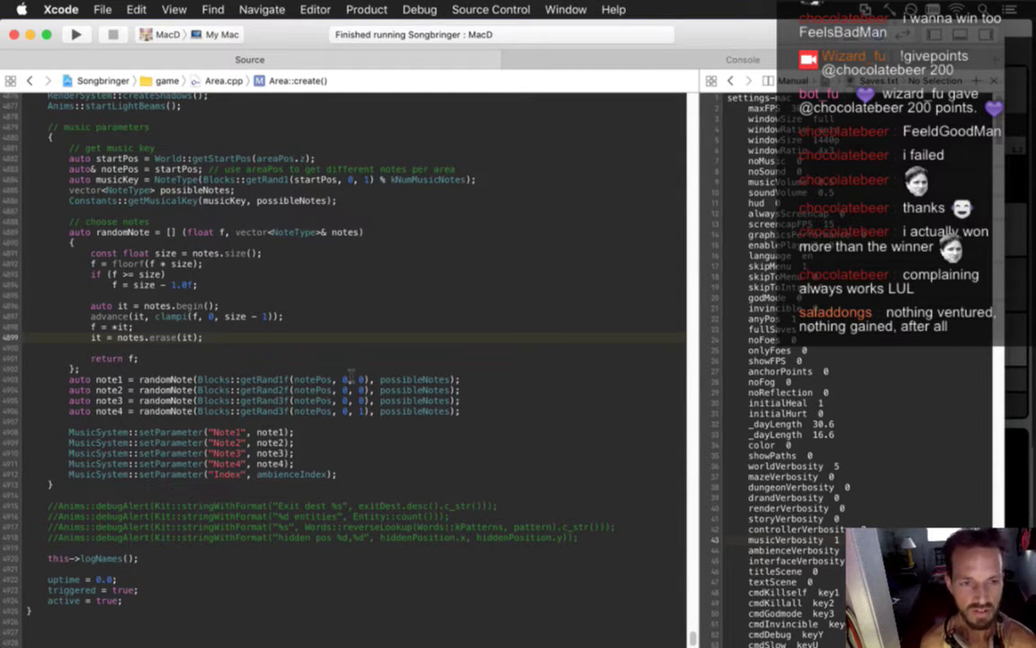
pyautogui.press('Up')
pyautogui.press('Up')
pyautogui.press('Up')
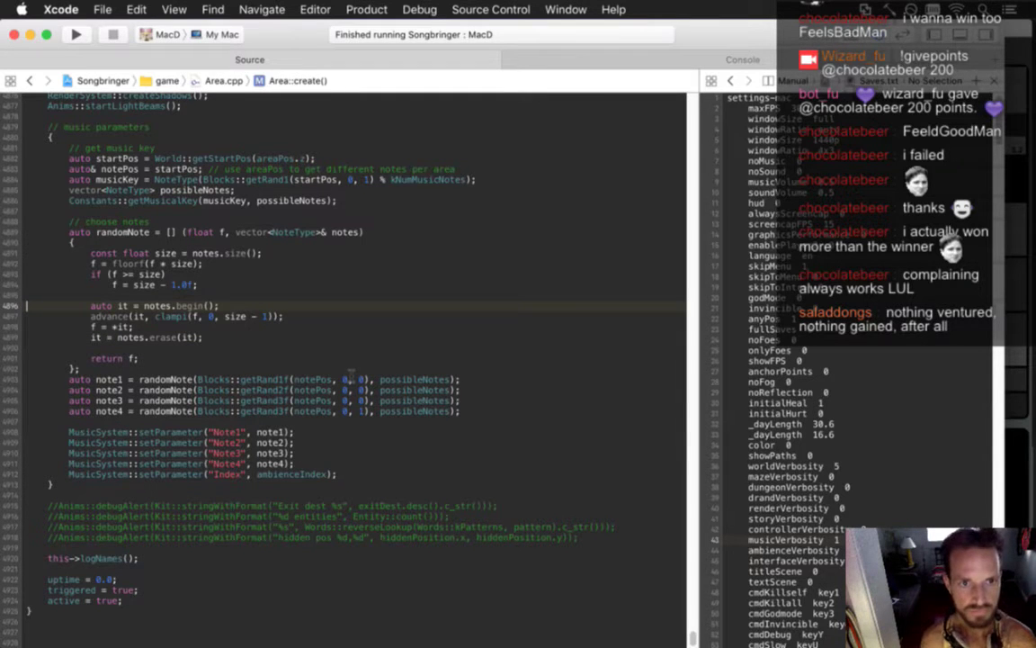
pyautogui.press('Up')
pyautogui.press('Up')
pyautogui.press('Up')
pyautogui.press('Up')
pyautogui.press('Up')
pyautogui.press('Up')
pyautogui.press('Up')
pyautogui.press('Up')
pyautogui.press('Up')
pyautogui.press('Up')
pyautogui.press('Up')
pyautogui.press('Up')
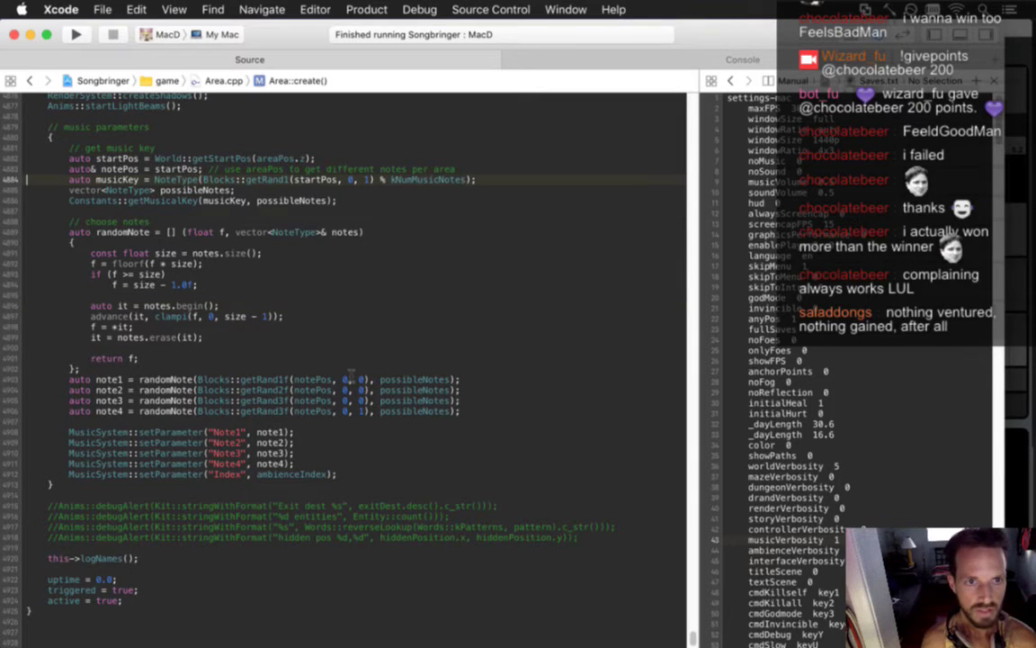
# Step: Add the comment "// choose drum note first" below the randomNote lambda, separated from the note1 line by an empty line
pyautogui.hotkey('shift', 'Down')
pyautogui.press('Down')
pyautogui.hotkey('shift', 'Down')
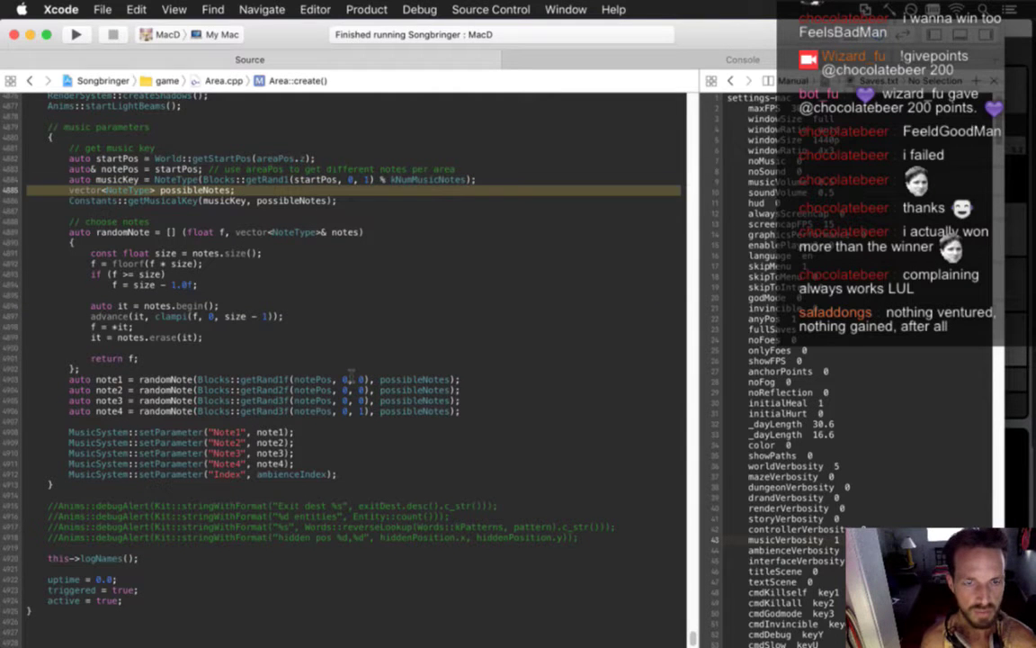
pyautogui.press('Down')
pyautogui.press('Down')
pyautogui.press('Down')
pyautogui.press('Down')
pyautogui.press('Down')
pyautogui.press('Down')
pyautogui.press('Down')
pyautogui.press('Down')
pyautogui.press('Down')
pyautogui.press('Down')
pyautogui.press('Down')
pyautogui.press('Down')
pyautogui.press('Down')
pyautogui.press('Down')
pyautogui.press('Down')
pyautogui.press('Down')
pyautogui.press('Down')
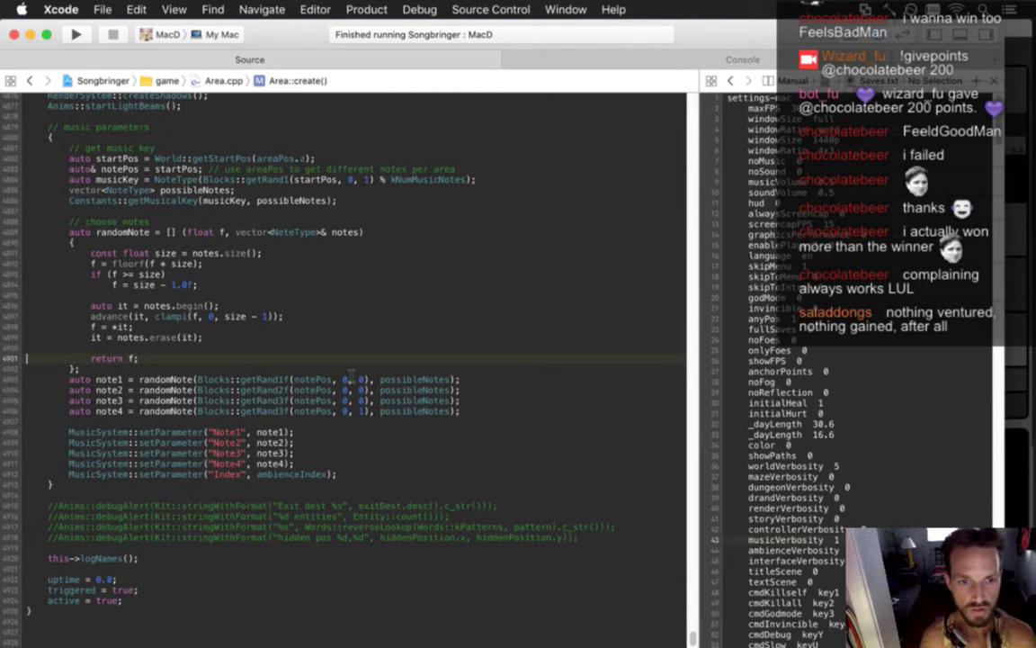
pyautogui.press('Down')
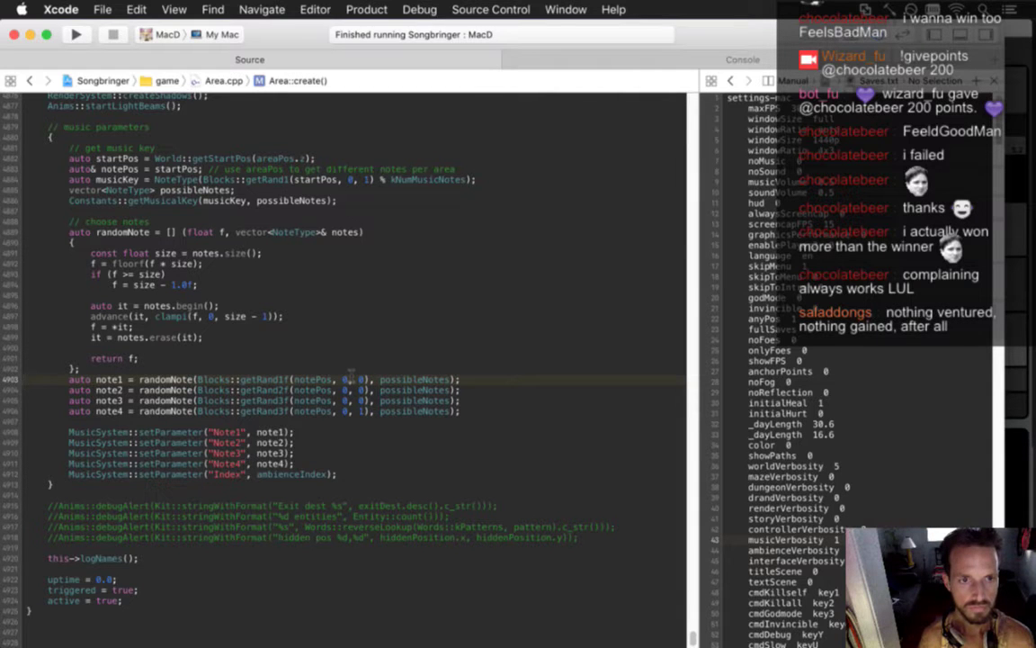
pyautogui.press('Return')
pyautogui.press('Return')
pyautogui.press('Up')
pyautogui.press('Up')
pyautogui.press('Tab')
pyautogui.press('Tab')
pyautogui.write('// choose ')
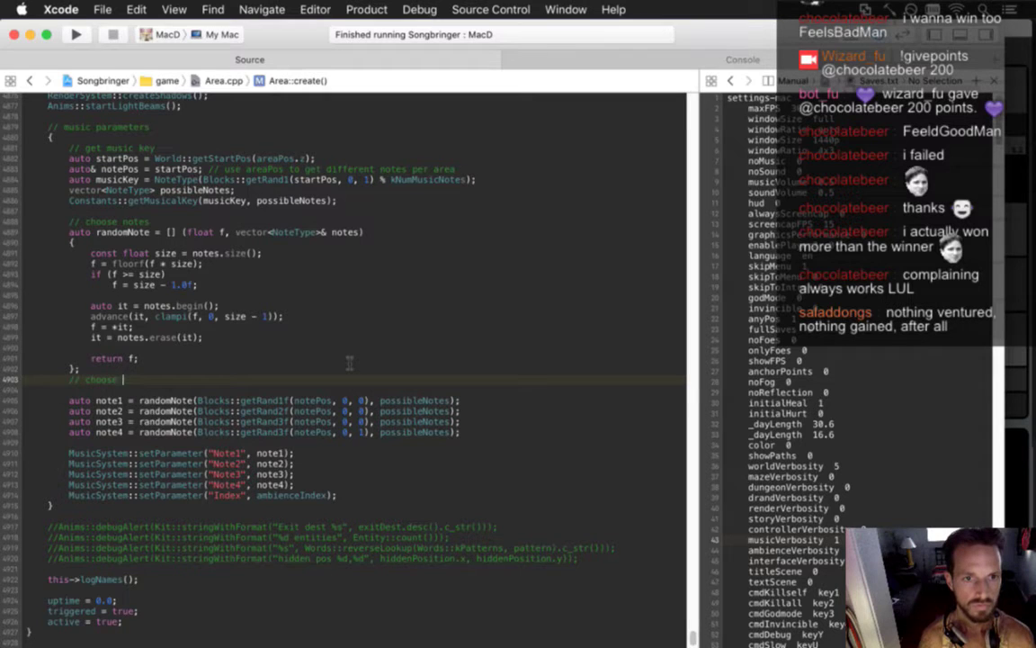
pyautogui.write('drum date #')
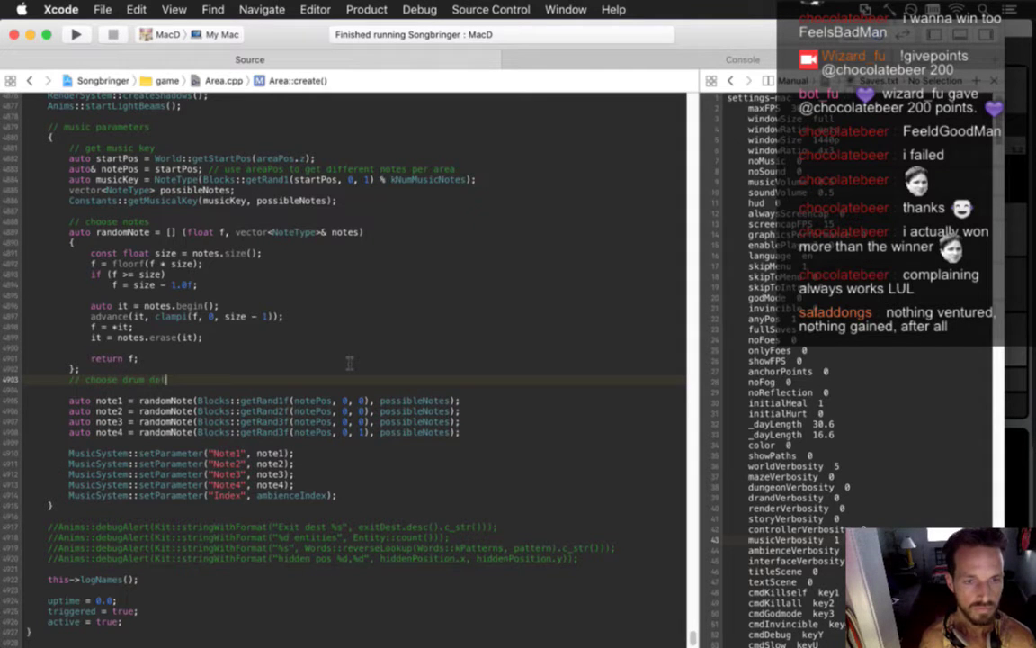
pyautogui.press('BackSpace')
pyautogui.press('BackSpace')
pyautogui.press('BackSpace')
pyautogui.press('BackSpace')
pyautogui.press('BackSpace')
pyautogui.press('BackSpace')
pyautogui.write('note first')
# Step: Move the "// choose notes" comment from above the randomNote lambda to directly above the note1 assignment
pyautogui.press('Up')
pyautogui.press('Up')
pyautogui.press('Up')
pyautogui.press('Up')
pyautogui.press('Up')
pyautogui.press('Up')
pyautogui.press('Up')
pyautogui.press('Up')
pyautogui.press('Up')
pyautogui.press('Up')
pyautogui.press('Up')
pyautogui.press('Up')
pyautogui.press('Up')
pyautogui.press('Up')
pyautogui.press('Up')
pyautogui.press('super+Left')
pyautogui.hotkey('shift', 'Down')
pyautogui.press('super+x')
pyautogui.press('Down')
pyautogui.press('Down')
pyautogui.press('Down')
pyautogui.press('Down')
pyautogui.press('Down')
pyautogui.press('Down')
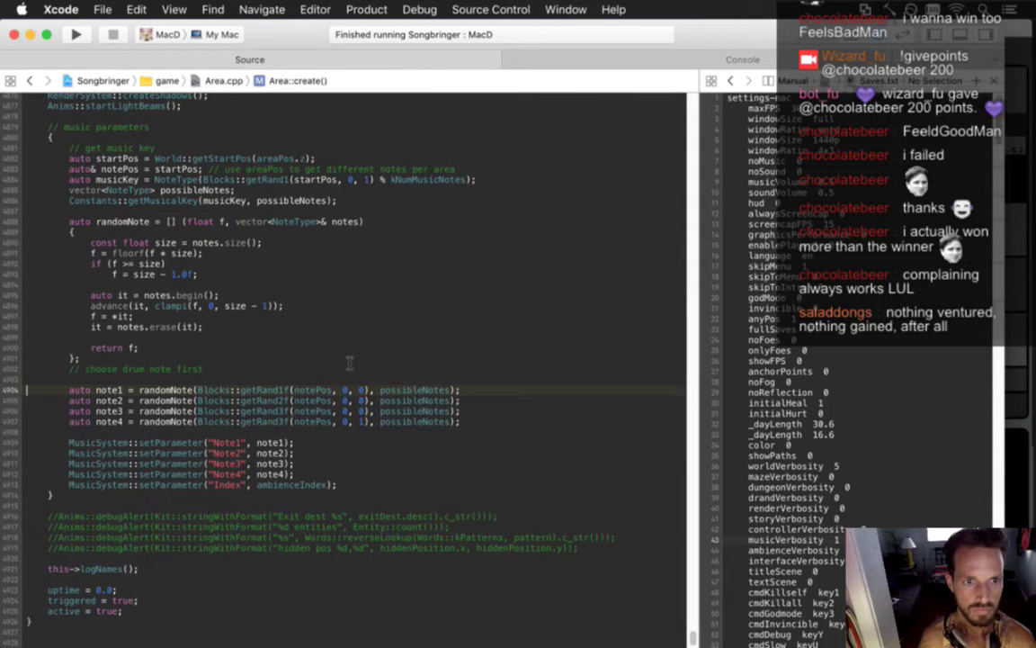
pyautogui.press('super+v')
# Step: Insert an empty line below the "choose drum note first" comment and place the cursor at the start of the note1 assignment
pyautogui.press('Up')
pyautogui.press('Up')
pyautogui.press('Up')
pyautogui.press('super+Right')
pyautogui.press('Return')
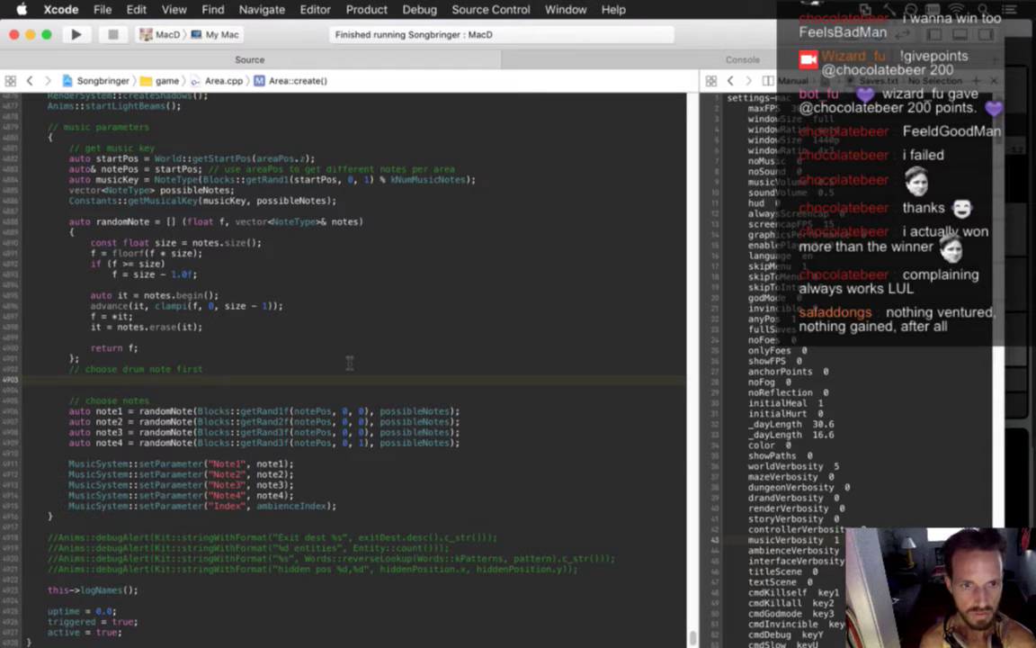
pyautogui.press('Down')
pyautogui.press('Down')
pyautogui.press('Down')
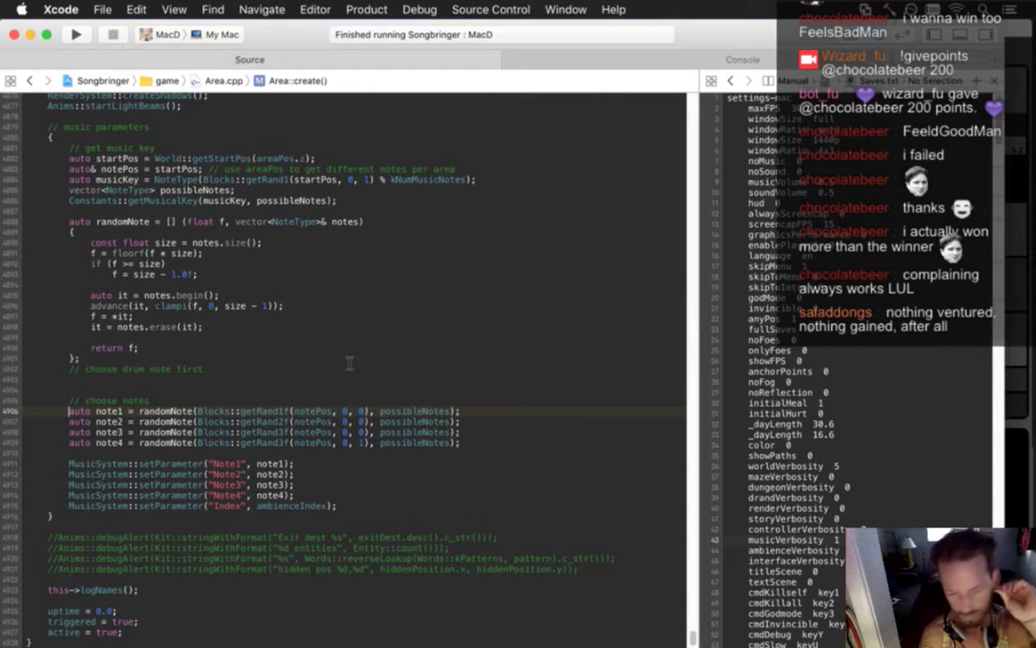
# Step: Insert an empty line between the end of the randomNote lambda and the "choose drum note first" comment
pyautogui.press('Up')
pyautogui.press('Up')
pyautogui.press('Up')
pyautogui.press('Up')
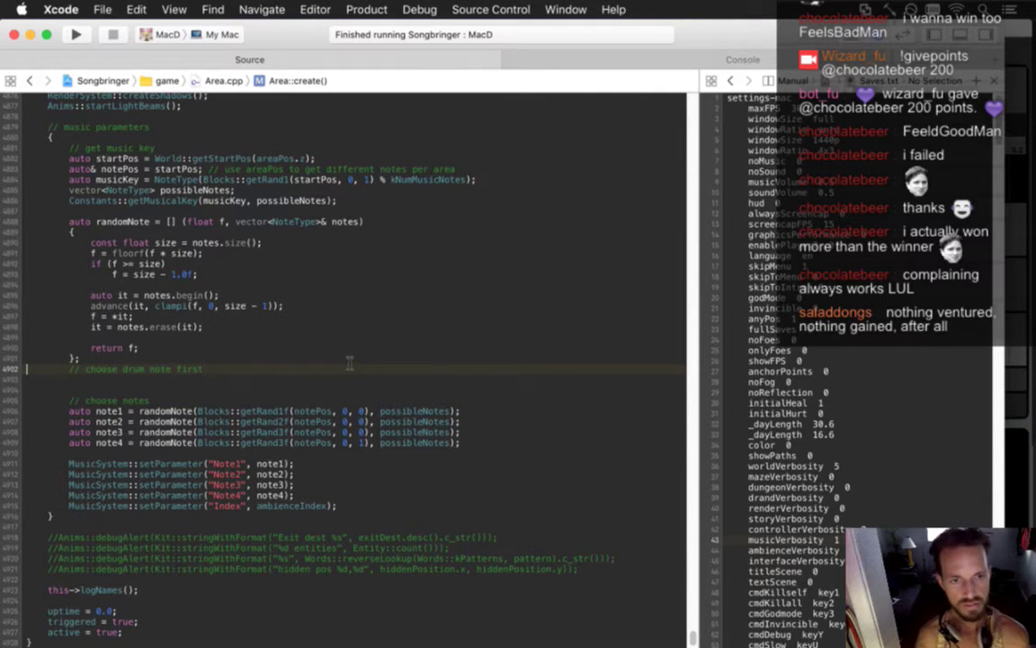
pyautogui.press('Return')
# Step: Examine the list of notes for each musical key and the kMusicalKeys table in Constants.cpp
pyautogui.press('super+Tab')
pyautogui.press('super+shift+Tab')
pyautogui.press('ctrl+super+Left')
pyautogui.moveTo(105, 203); pyautogui.dragTo(132, 203)
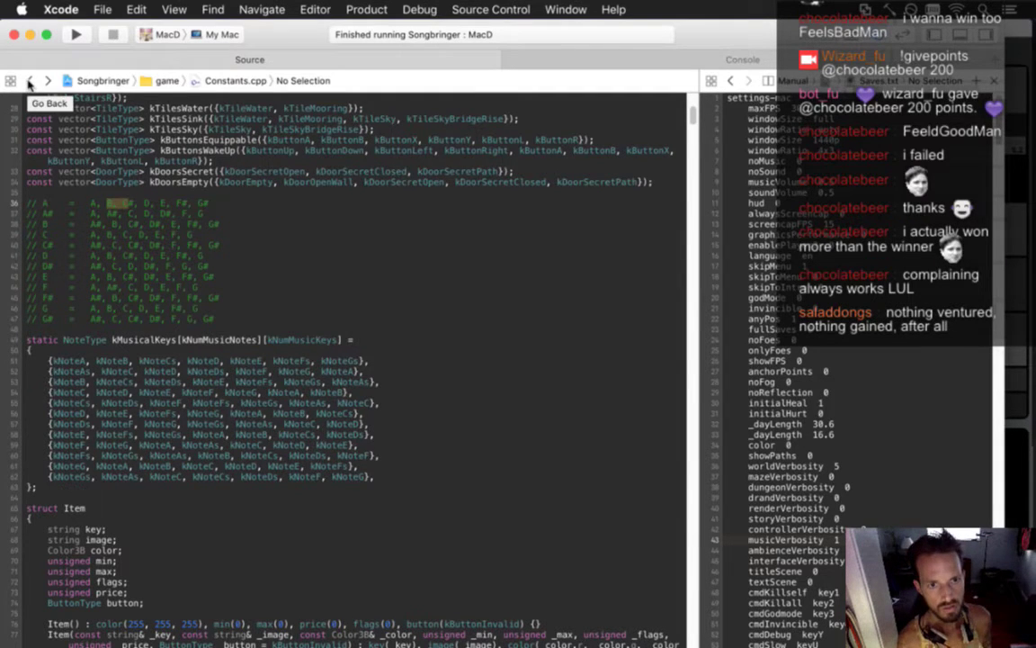
pyautogui.click(29, 83)
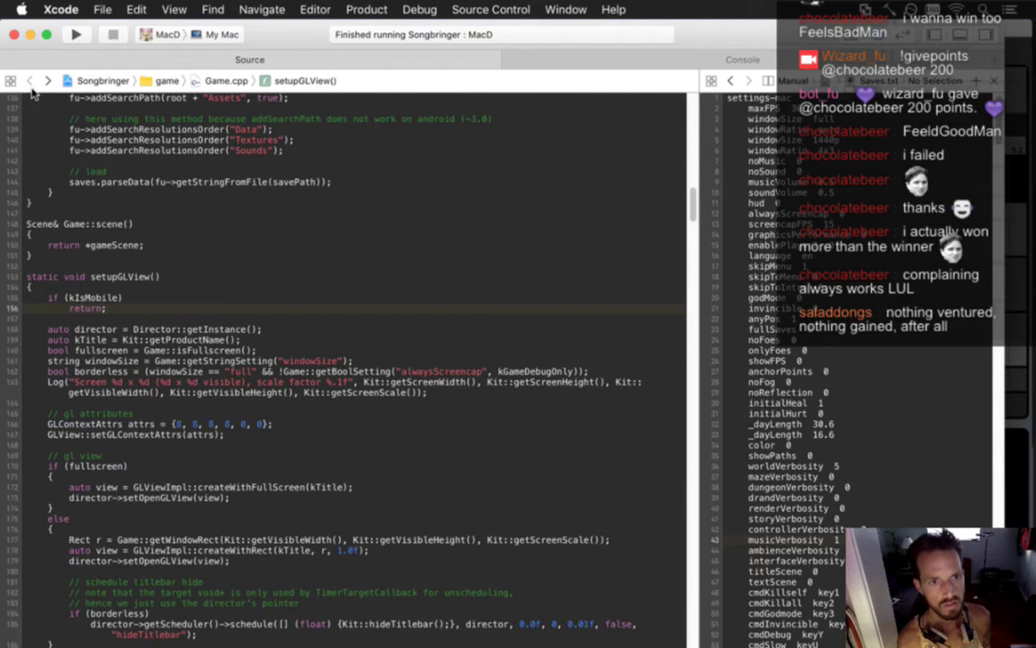
pyautogui.click(47, 81)
pyautogui.click(46, 82)
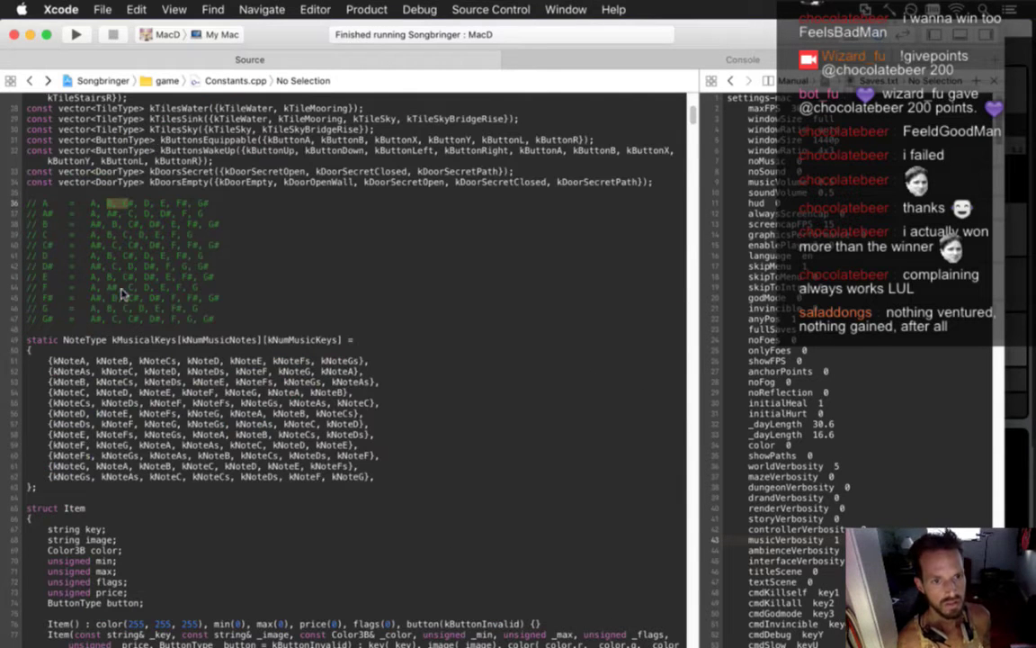
pyautogui.press('Return')
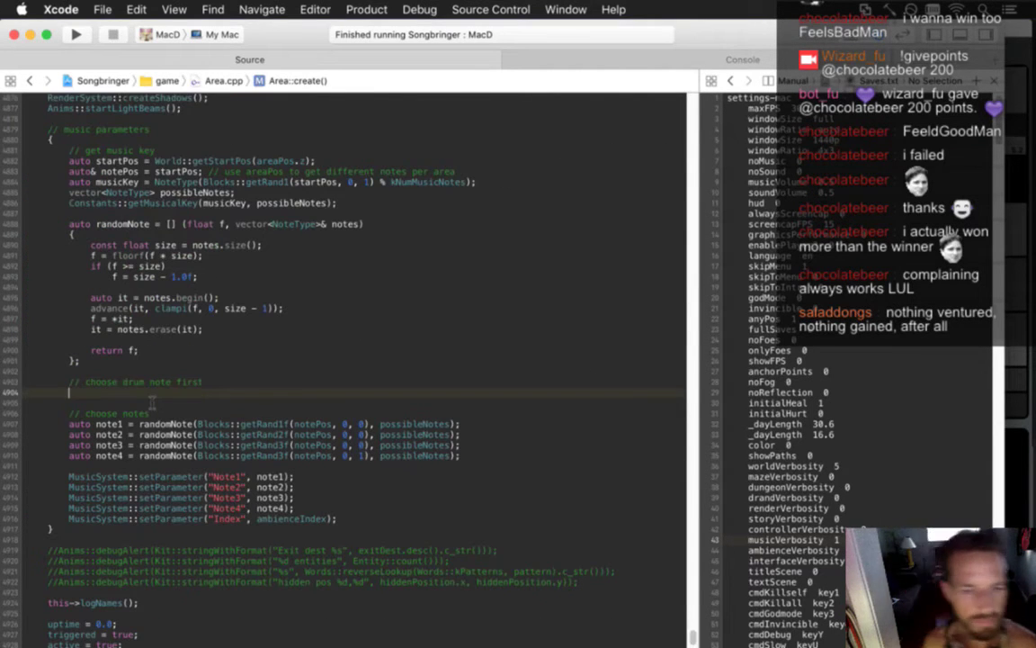
pyautogui.write('f')
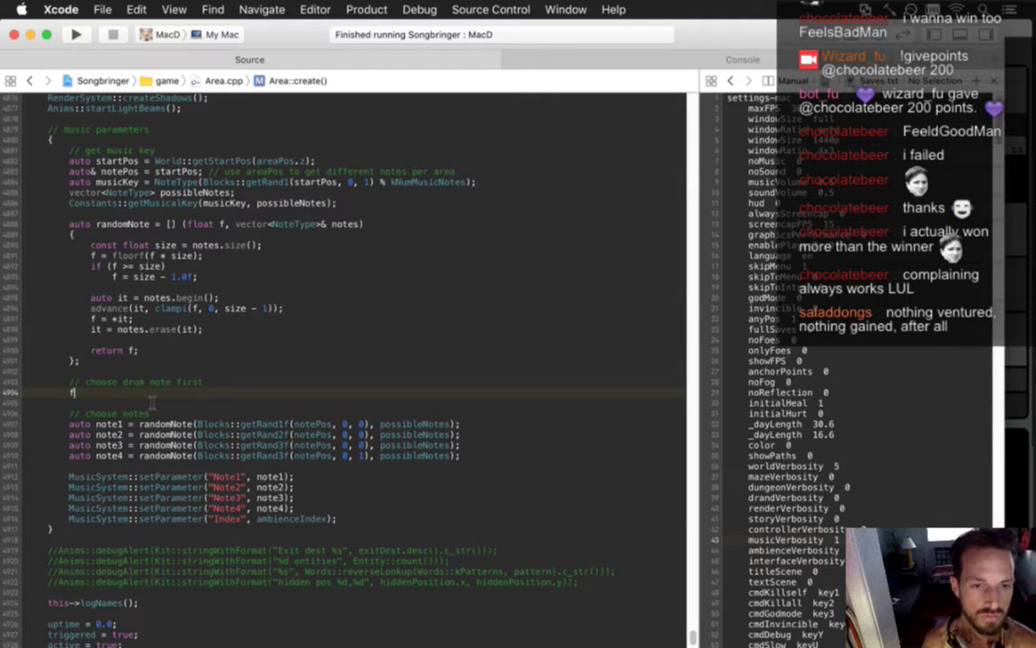
pyautogui.write('or (')
pyautogui.press('BackSpace')
pyautogui.press('BackSpace')
pyautogui.press('BackSpace')
pyautogui.press('BackSpace')
pyautogui.press('BackSpace')
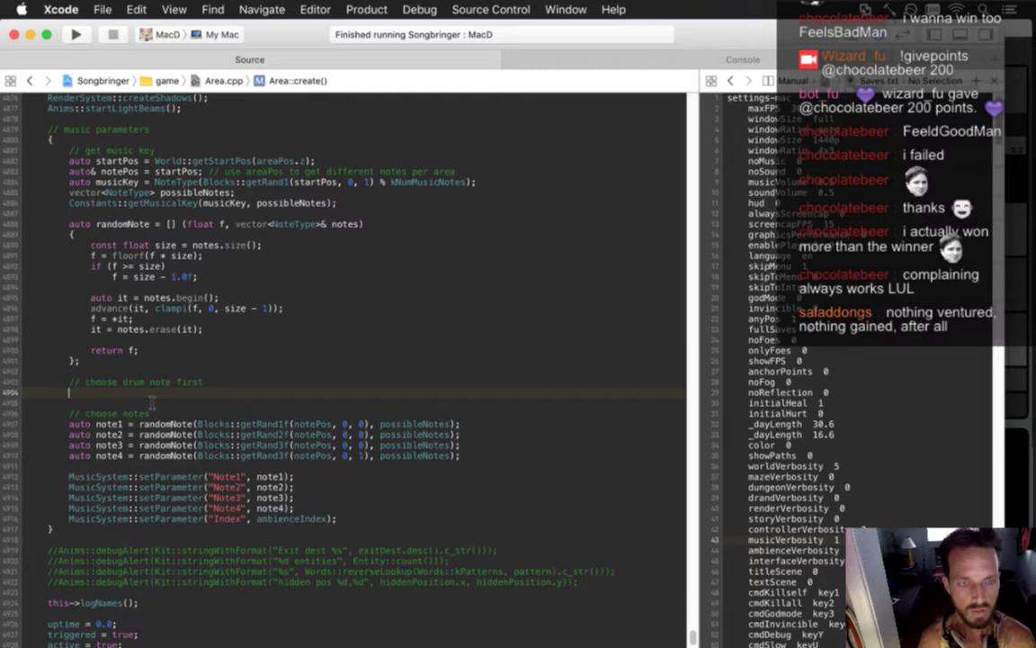
# Step: Declare a NoteType variable drumNote initialised to kNoteB below the "choose drum note first" comment in Area.cpp
pyautogui.write('NoteType')
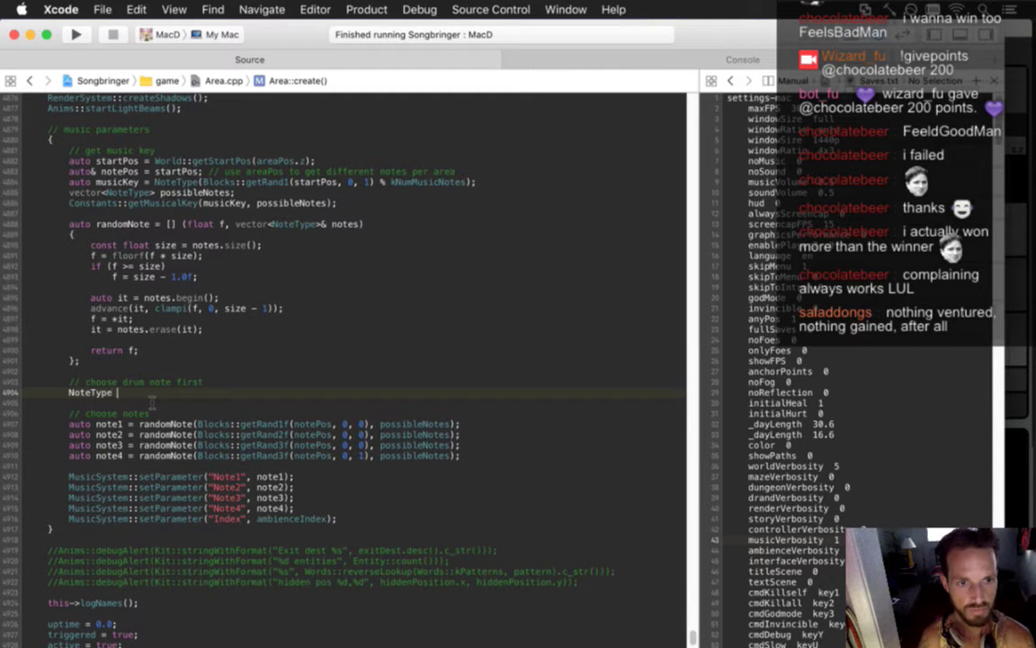
pyautogui.write(' drumNote = ')
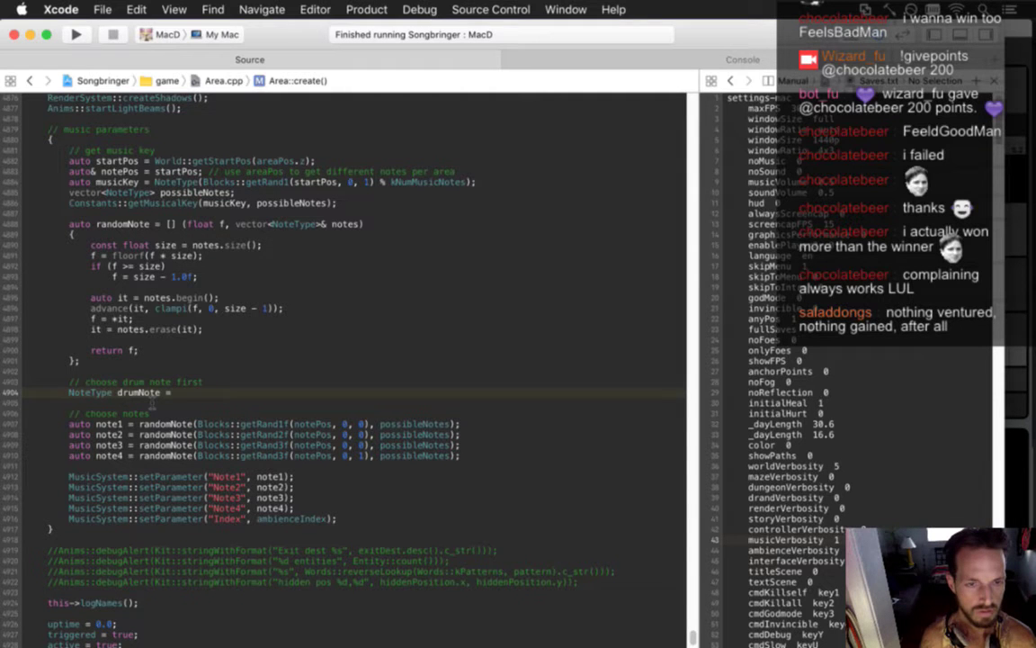
pyautogui.write('k')
pyautogui.press('BackSpace')
pyautogui.press('BackSpace')
pyautogui.press('BackSpace')
pyautogui.press('BackSpace')
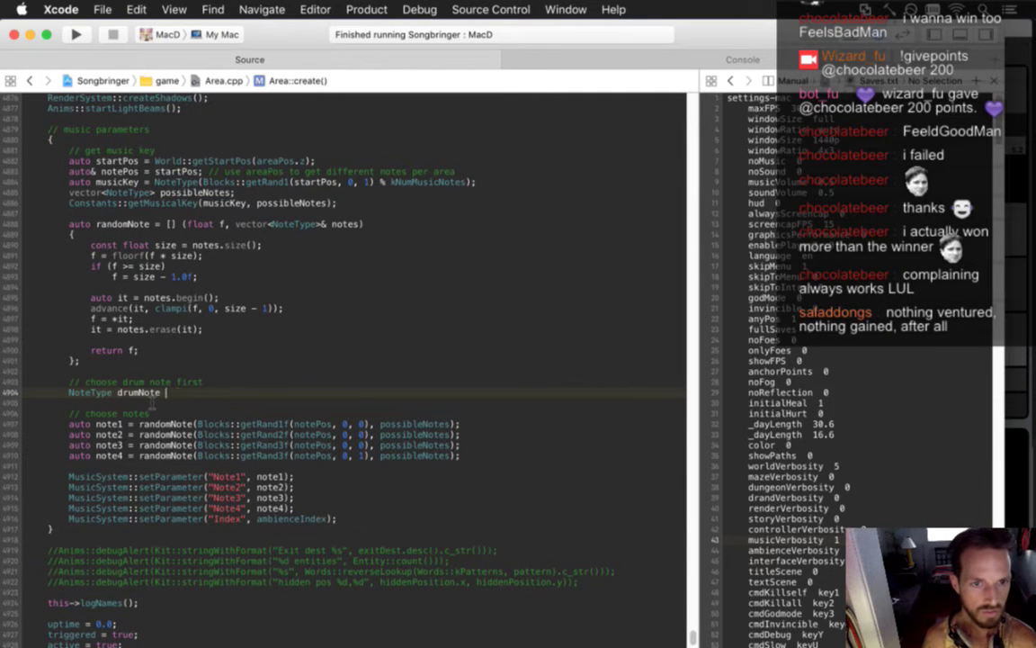
pyautogui.write('= ')
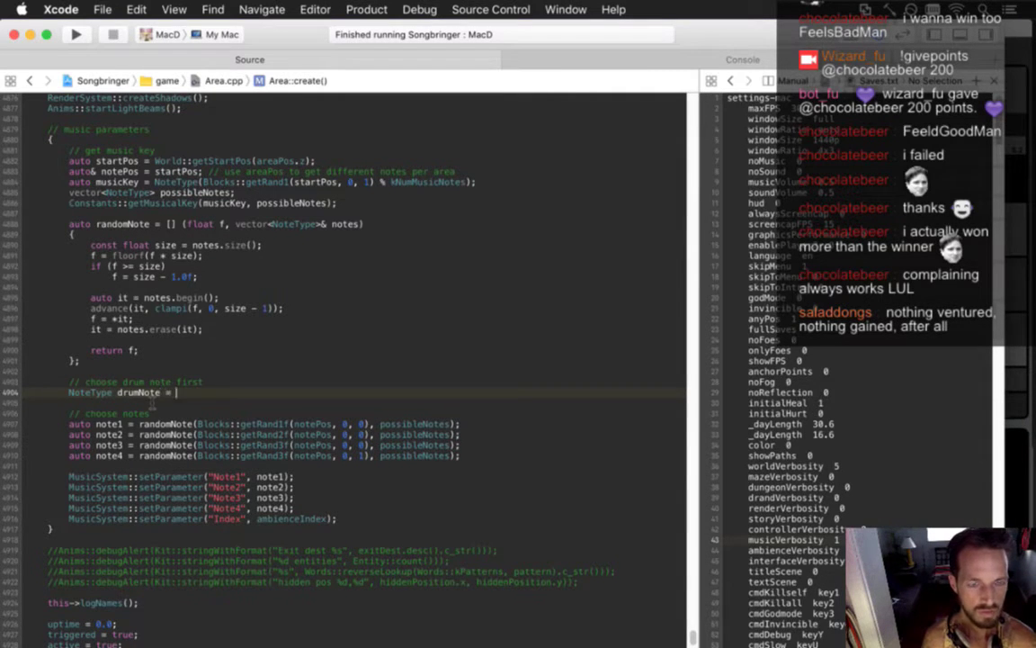
pyautogui.write('kNote')
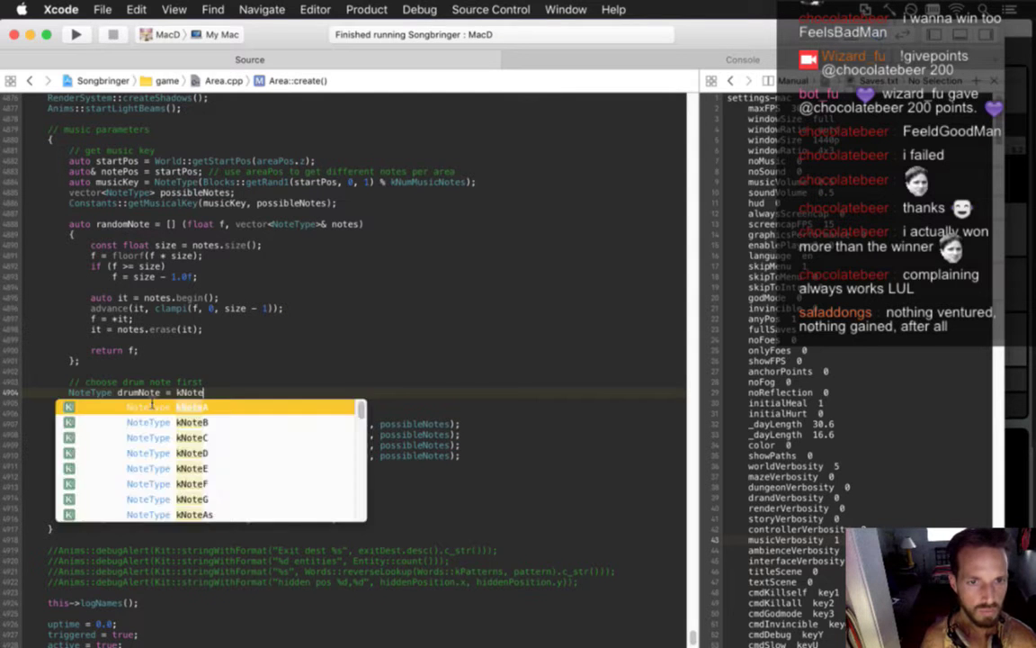
pyautogui.write('B;')
# Step: Add the loop header "for (; drumNote <= kNoteCs; drumNote = NoteType(drumNote + 1))" below the drumNote declaration
pyautogui.press('Return')
pyautogui.write('for (; ')
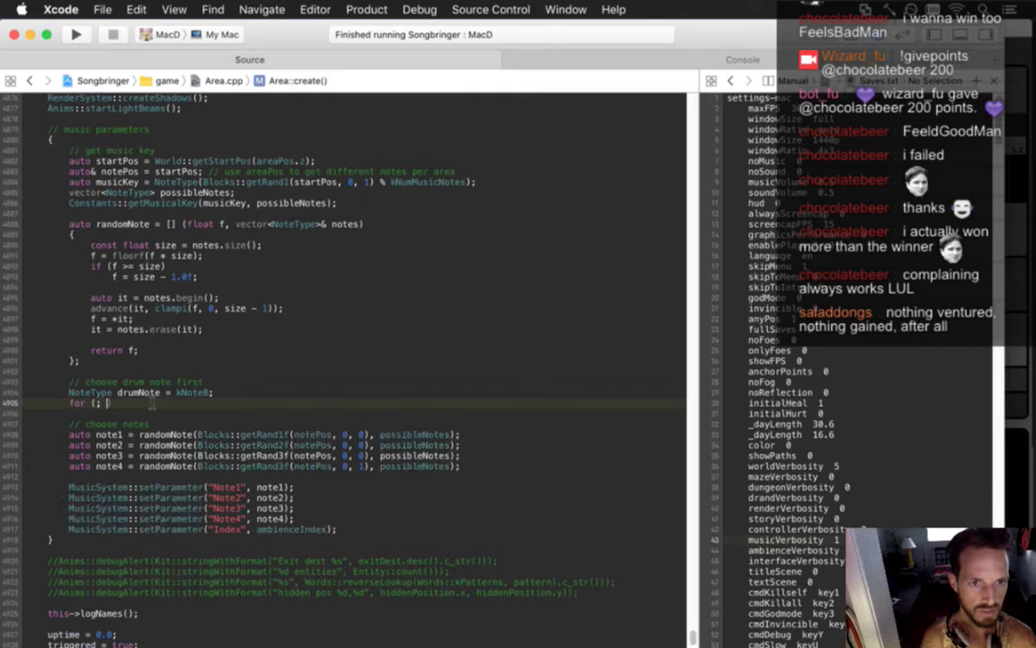
pyautogui.write('drum')
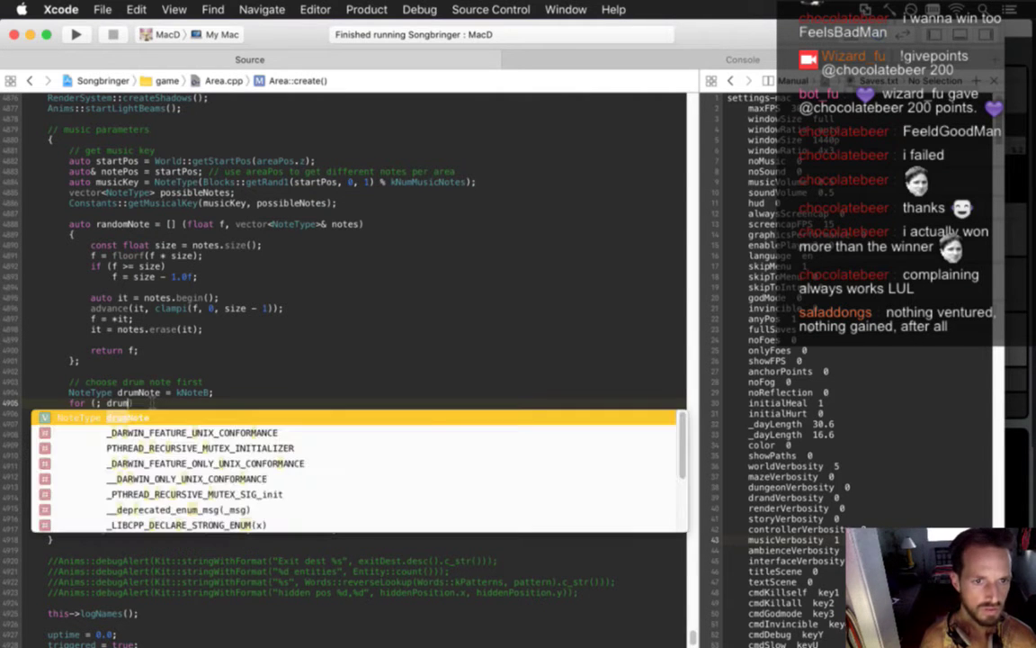
pyautogui.write('Note ')
pyautogui.write('<= kNote')
pyautogui.write('Cs;)')
pyautogui.write(' drumNote')
pyautogui.write(' =')
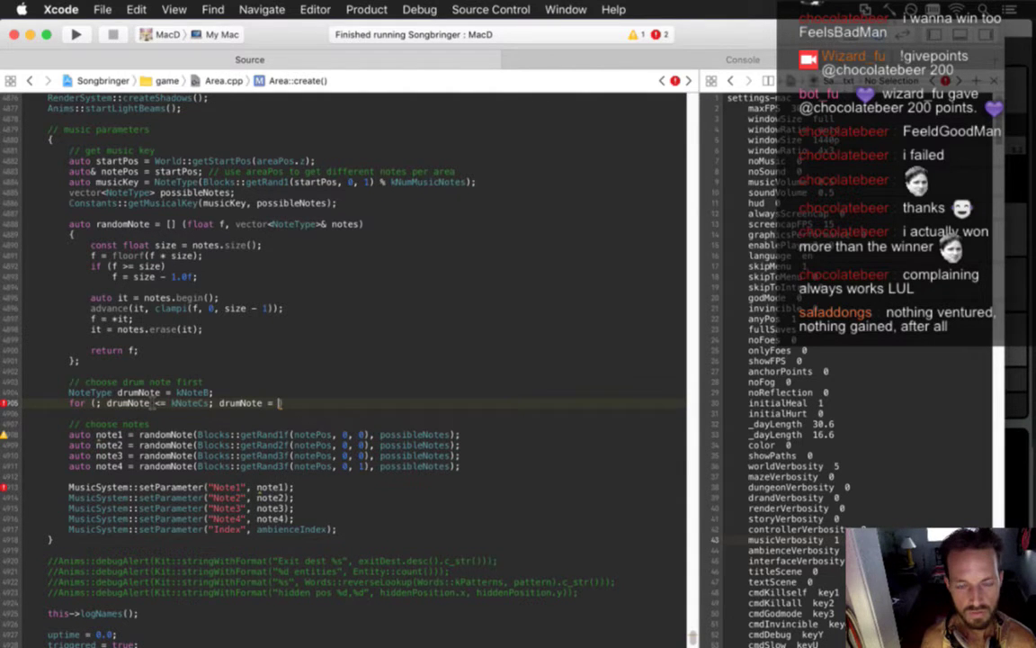
pyautogui.write('NoteType')
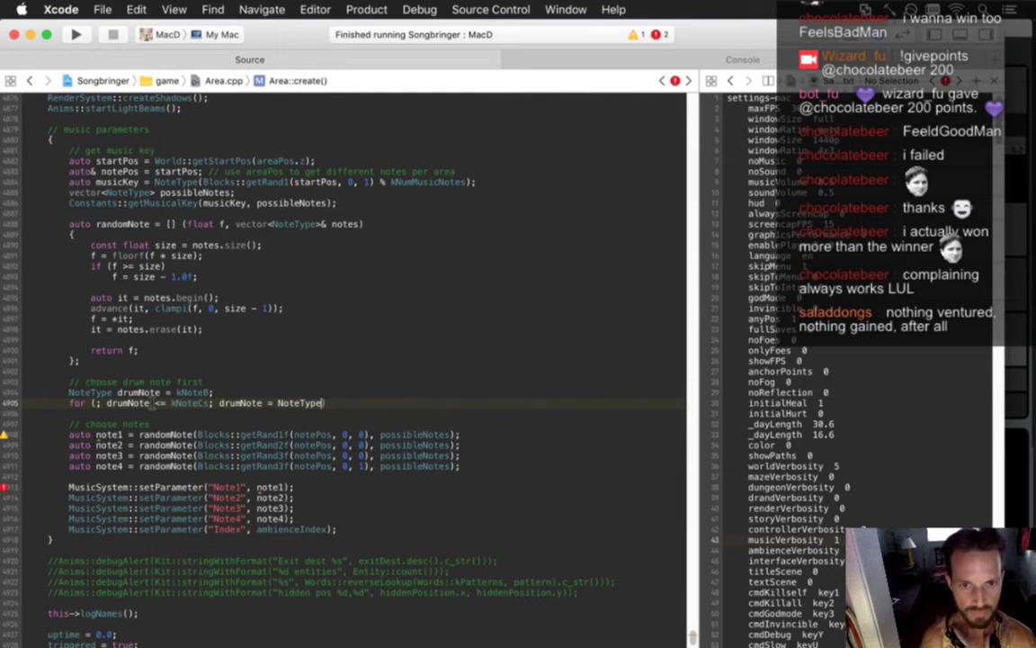
pyautogui.write('(drum')
pyautogui.press('Return')
pyautogui.write('+ 1))')
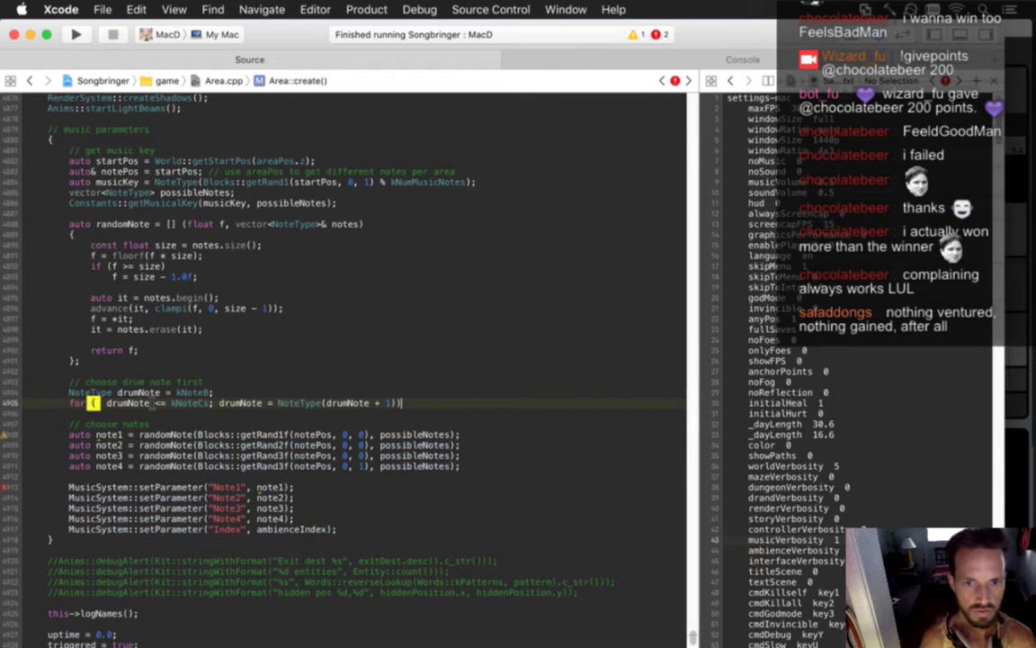
# Step: Write the loop body "if (!contains(possibleNotes, drumNote))" with a break statement under it
pyautogui.press('Return')
pyautogui.write('if ')
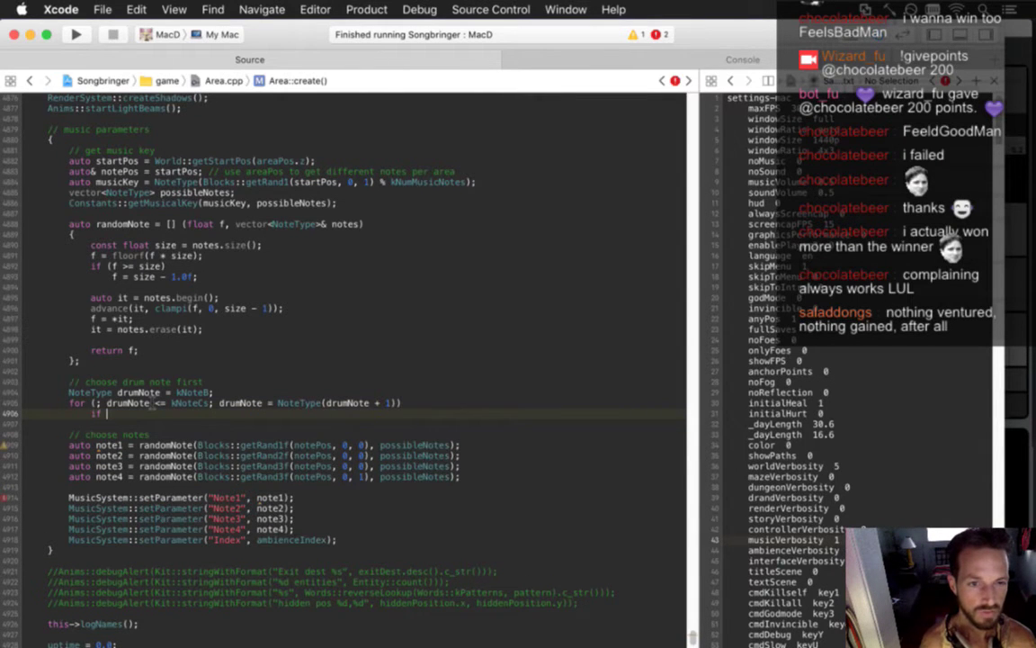
pyautogui.write('(!contai')
pyautogui.press('Return')
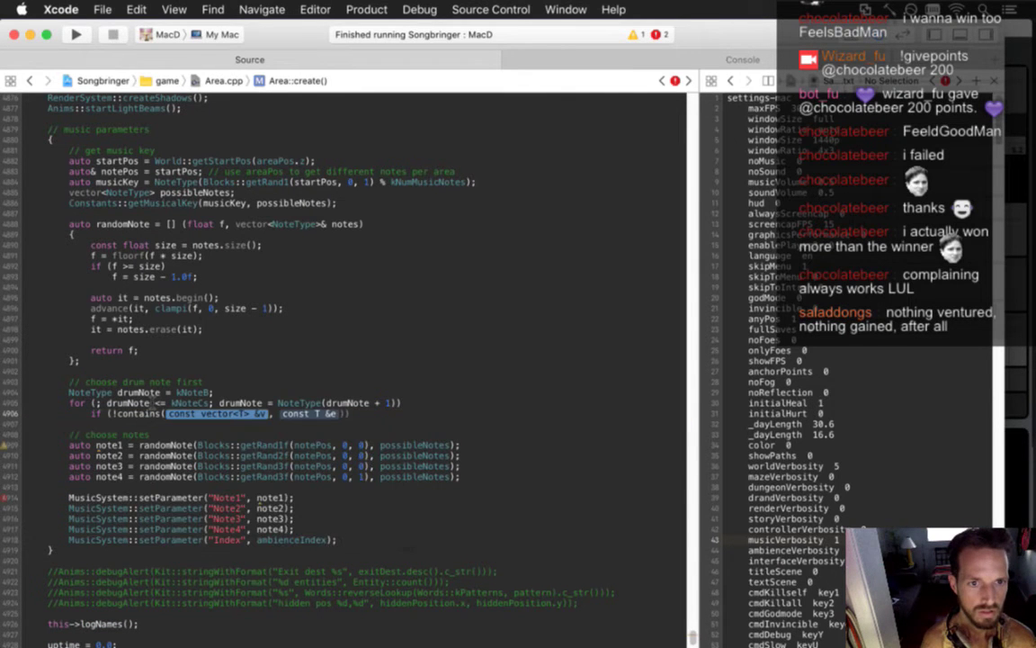
pyautogui.write('possibleNotes')
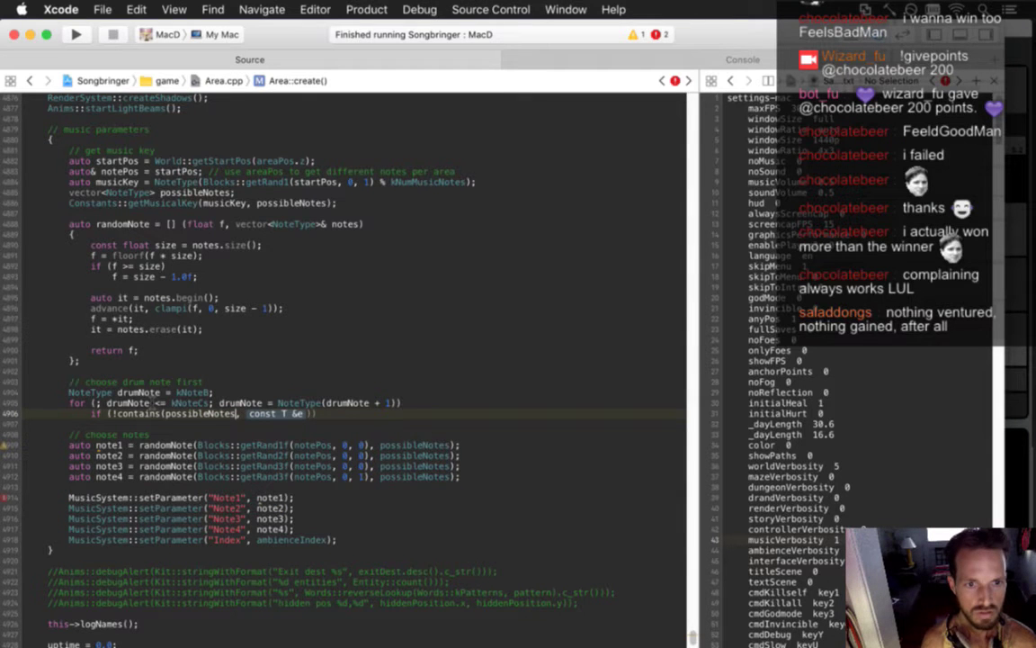
pyautogui.press('Tab')
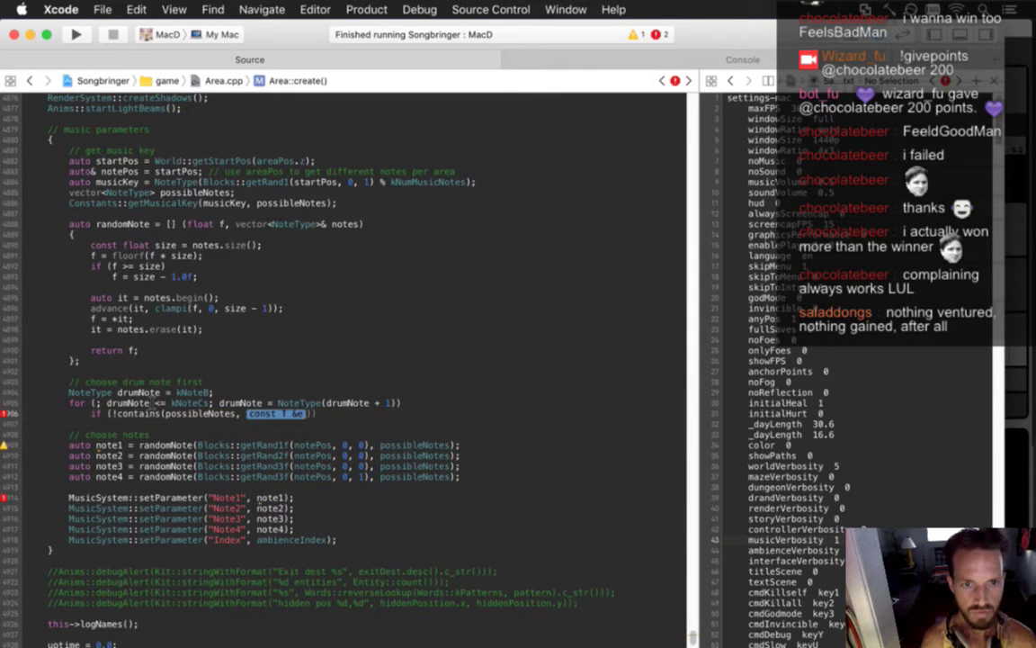
pyautogui.write('drumNote')
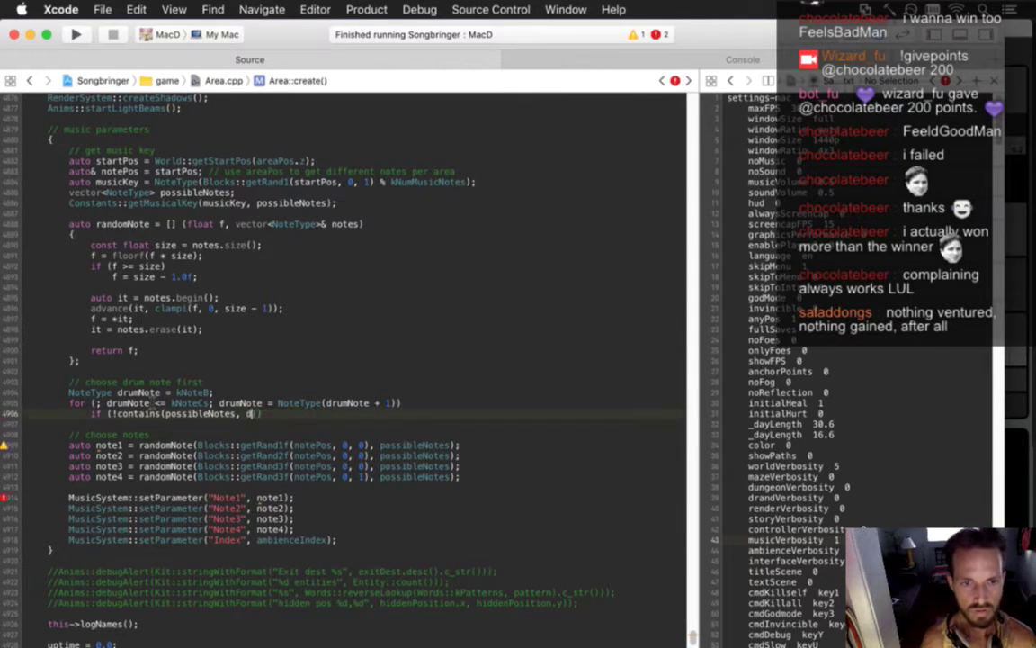
pyautogui.write('))')
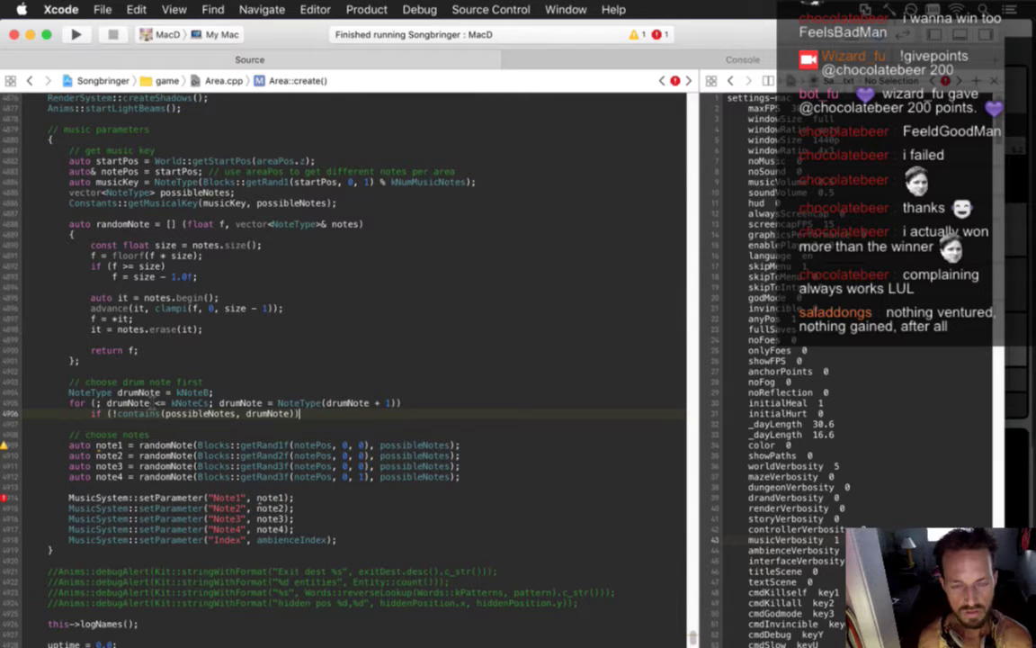
pyautogui.press('Return')
pyautogui.write('break;')
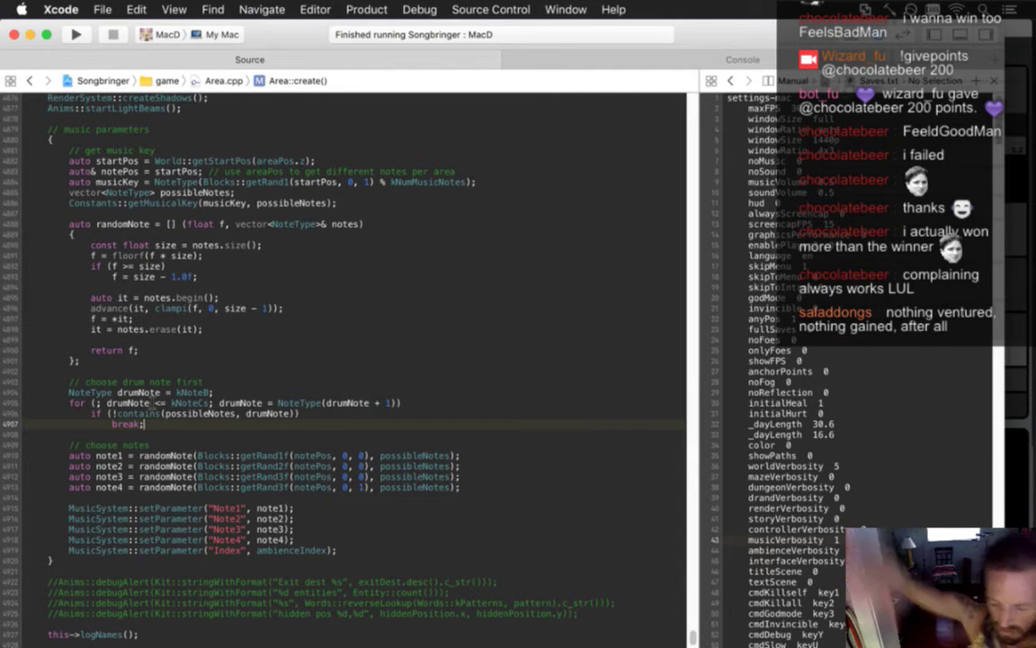
# Step: Remove the negation from the contains(possibleNotes, drumNote) condition and save Area.cpp
pyautogui.press('Up')
pyautogui.press('Left')
pyautogui.press('Left')
pyautogui.press('Left')
pyautogui.press('Left')
pyautogui.press('Left')
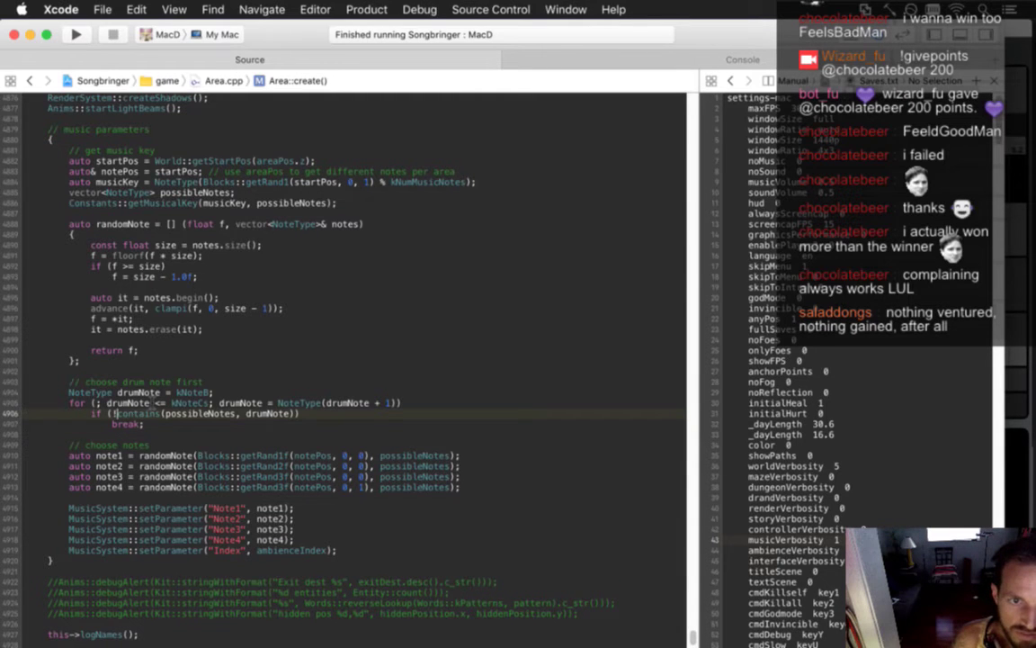
pyautogui.press('BackSpace')
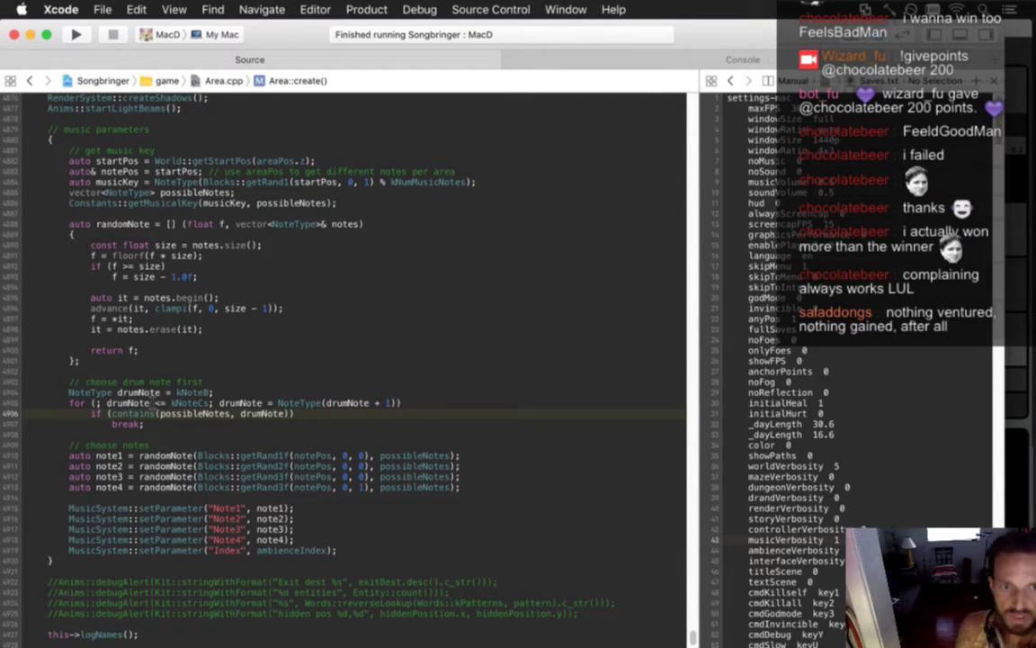
pyautogui.press('super+s')
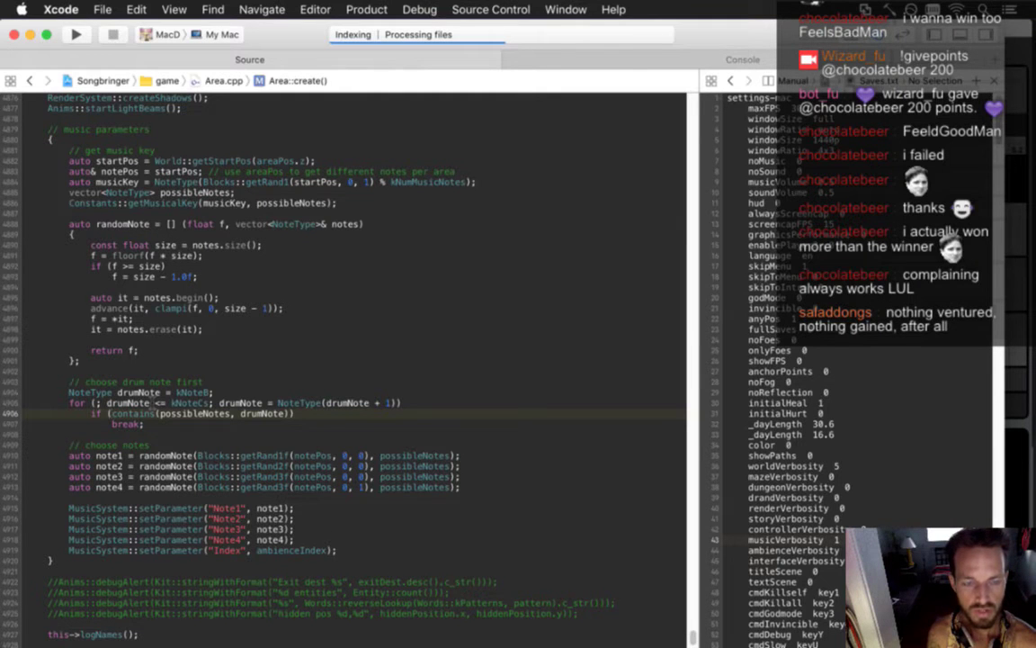
# Step: Add a copy of the "Note1" MusicSystem::setParameter call between the "Note4" and "Index" calls
pyautogui.click(110, 413)
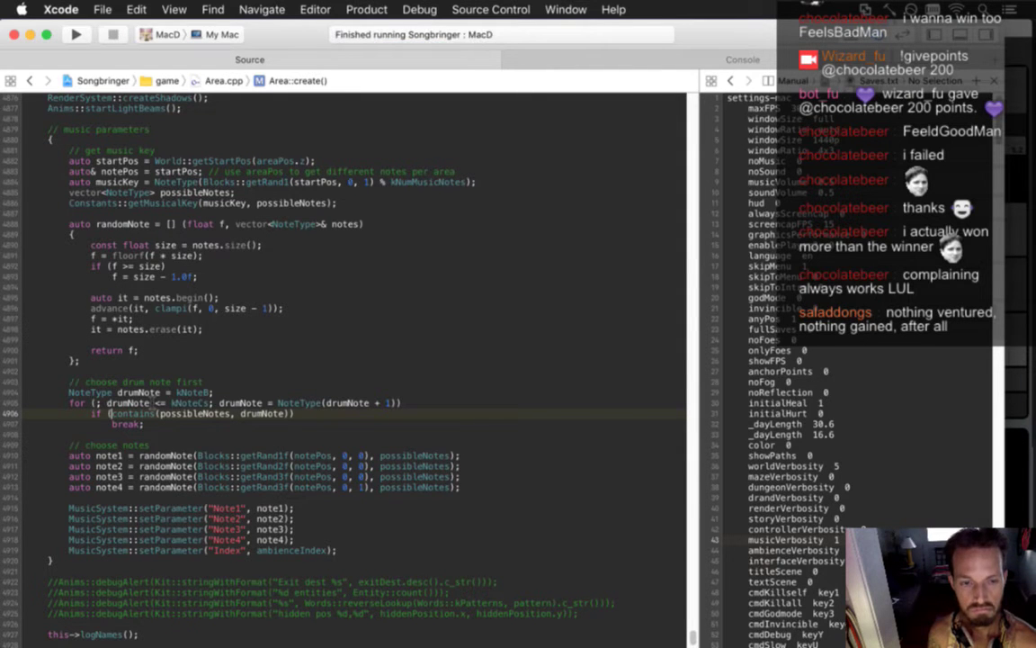
pyautogui.press('Down')
pyautogui.press('Down')
pyautogui.press('Down')
pyautogui.press('Down')
pyautogui.press('Down')
pyautogui.press('Down')
pyautogui.press('Down')
pyautogui.press('Down')
pyautogui.press('Down')
pyautogui.press('Down')
pyautogui.press('Down')
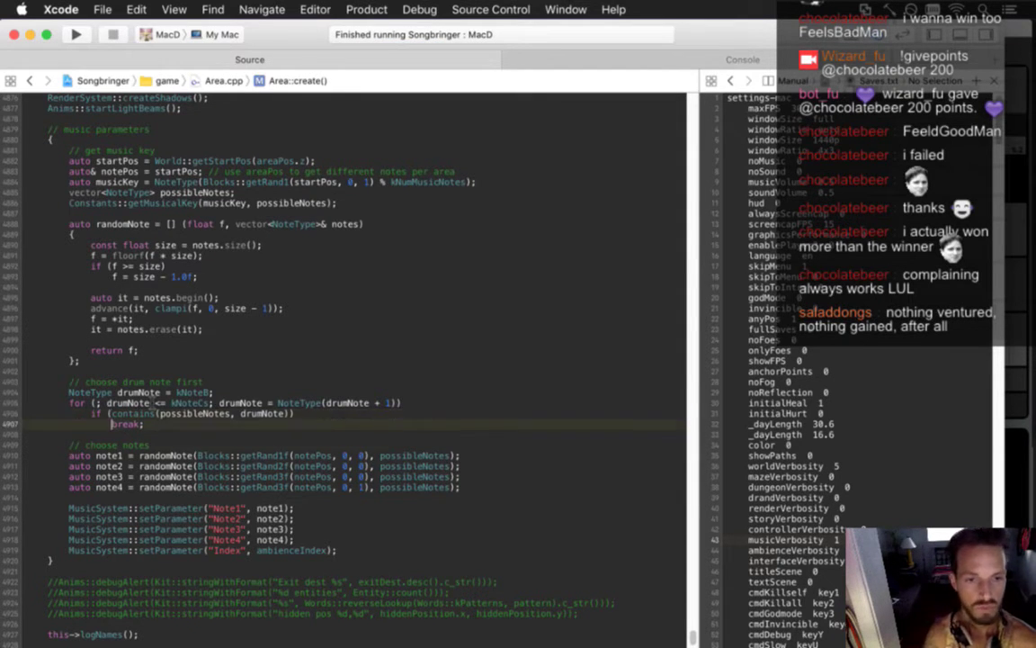
pyautogui.press('Up')
pyautogui.press('Up')
pyautogui.press('Down')
pyautogui.press('Down')
pyautogui.press('Down')
pyautogui.press('Down')
pyautogui.write('MusicSystem::setParameter("Note1", note1);')
# Step: Change the parameter name in the copied setParameter call to "DrumNote"
pyautogui.press('Left')
pyautogui.hotkey('alt', 'Left')
pyautogui.press('Left')
pyautogui.press('Left')
pyautogui.press('Left')
pyautogui.press('BackSpace')
pyautogui.press('BackSpace')
pyautogui.press('BackSpace')
pyautogui.press('BackSpace')
pyautogui.press('BackSpace')
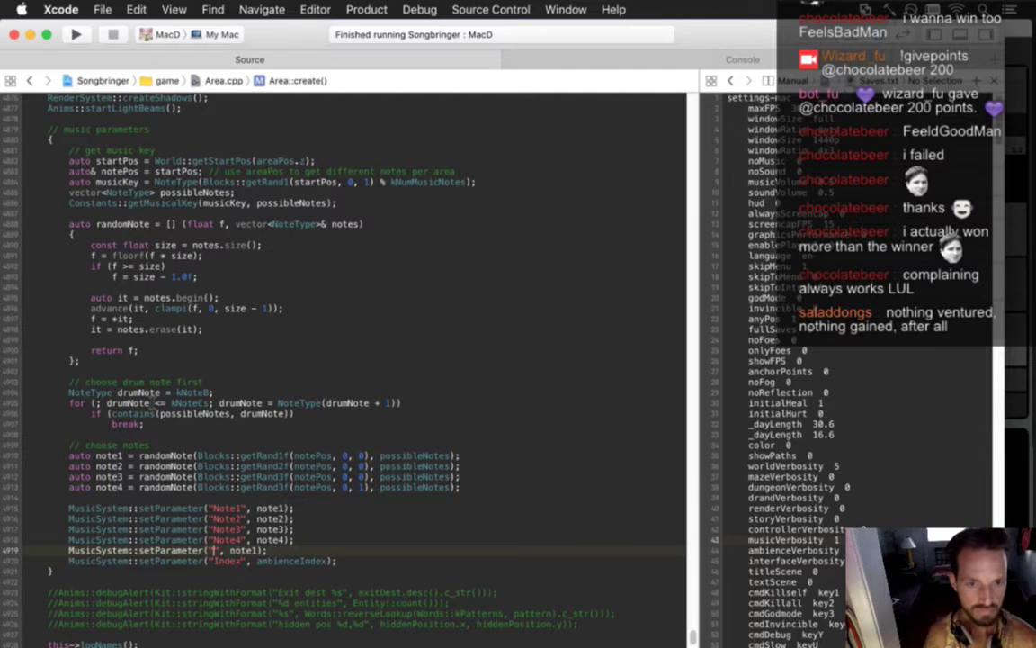
pyautogui.write('DrumNote')
# Step: Replace the value argument of the "DrumNote" setParameter call with drumNote
pyautogui.press('Right')
pyautogui.press('Right')
pyautogui.press('Right')
pyautogui.press('Right')
pyautogui.press('Right')
pyautogui.press('Right')
pyautogui.press('Right')
pyautogui.press('Right')
pyautogui.press('BackSpace')
pyautogui.press('BackSpace')
pyautogui.press('BackSpace')
pyautogui.press('BackSpace')
pyautogui.press('BackSpace')
pyautogui.write('drumNote')
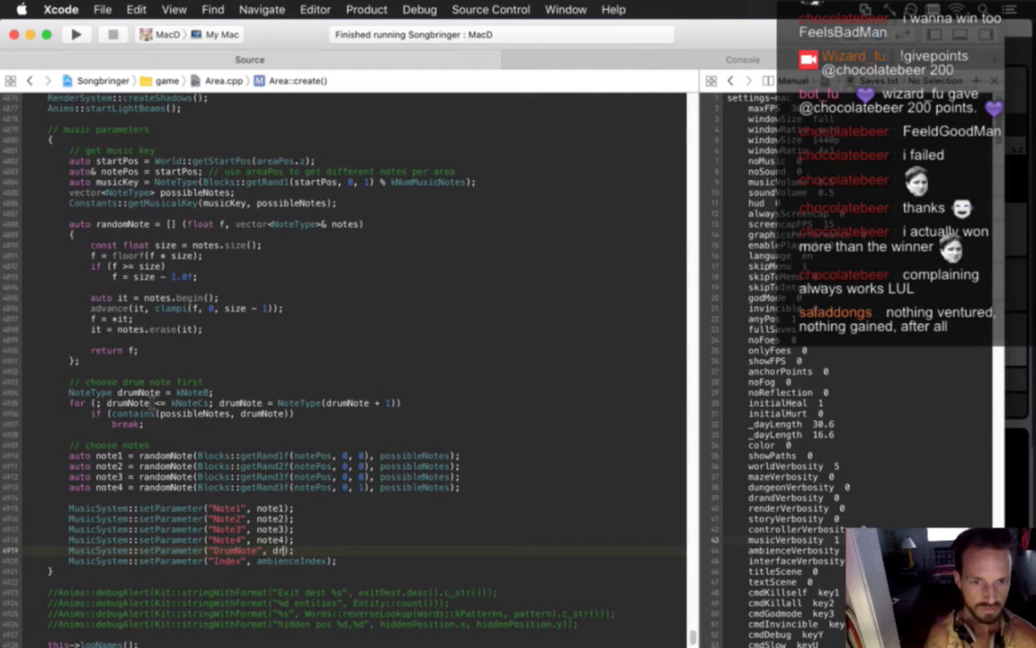
pyautogui.press('BackSpace')
pyautogui.press('BackSpace')
pyautogui.write('ote')
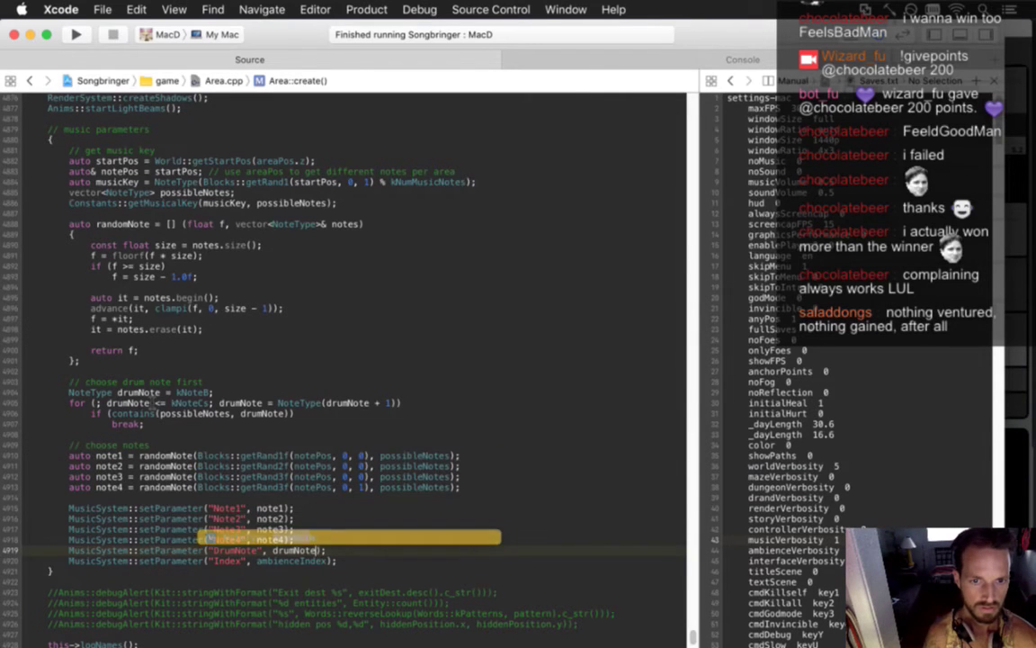
# Step: Set a breakpoint on the drumNote declaration line and build and run Songbringer
pyautogui.press('Up')
pyautogui.press('Up')
pyautogui.press('Up')
pyautogui.press('Up')
pyautogui.press('Up')
pyautogui.press('Up')
pyautogui.press('Up')
pyautogui.press('Up')
pyautogui.press('Up')
pyautogui.press('Up')
pyautogui.press('Up')
pyautogui.press('Up')
pyautogui.press('Up')
pyautogui.press('Up')
pyautogui.press('Up')
pyautogui.press('Up')
pyautogui.press('Down')
pyautogui.press('super+backslash')
pyautogui.press('super+r')
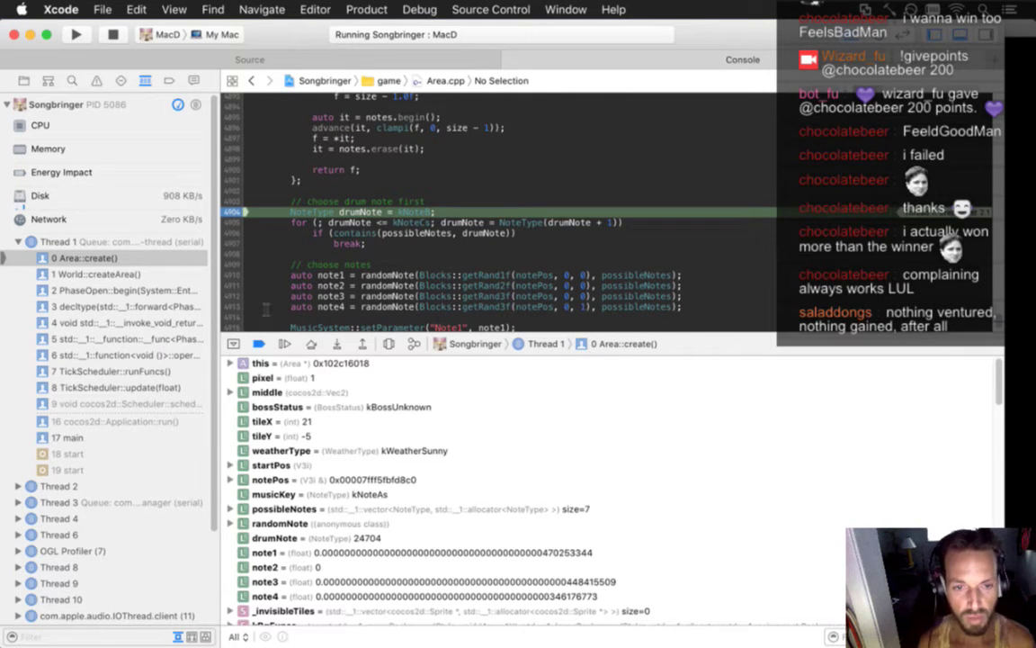
# Step: Inspect the elements of possibleNotes and step over to the contains check inside the drum note loop
pyautogui.click(231, 509)
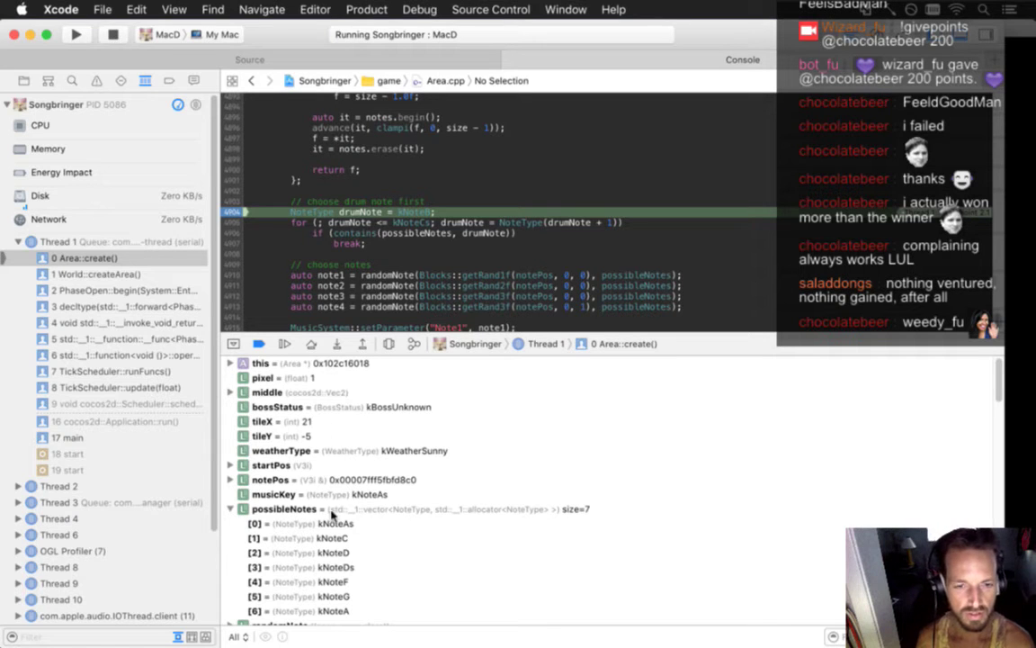
pyautogui.click(310, 345)
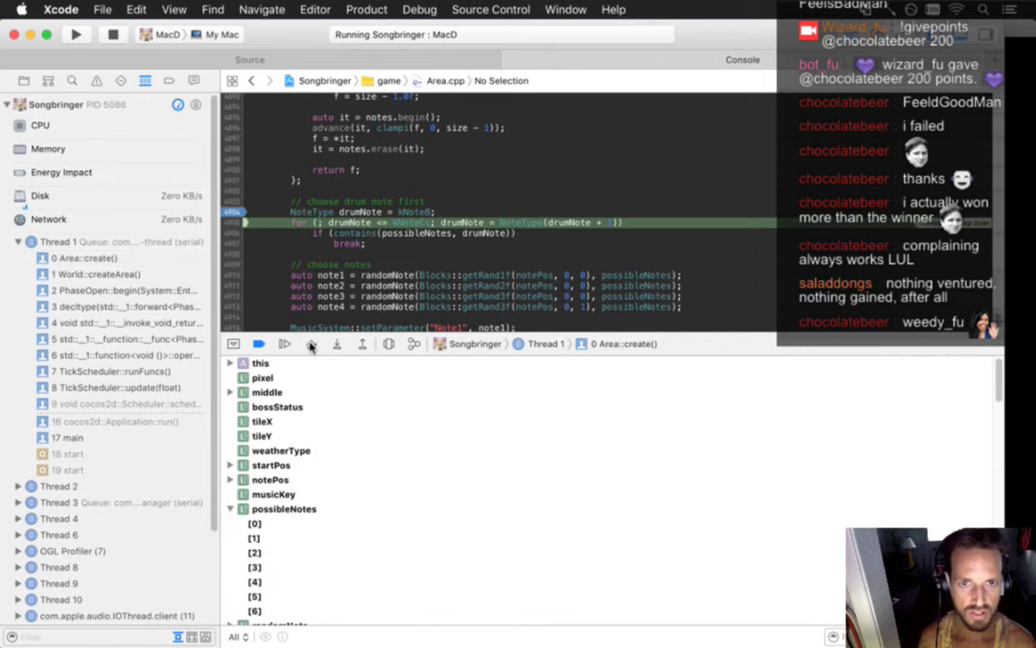
pyautogui.click(311, 345)
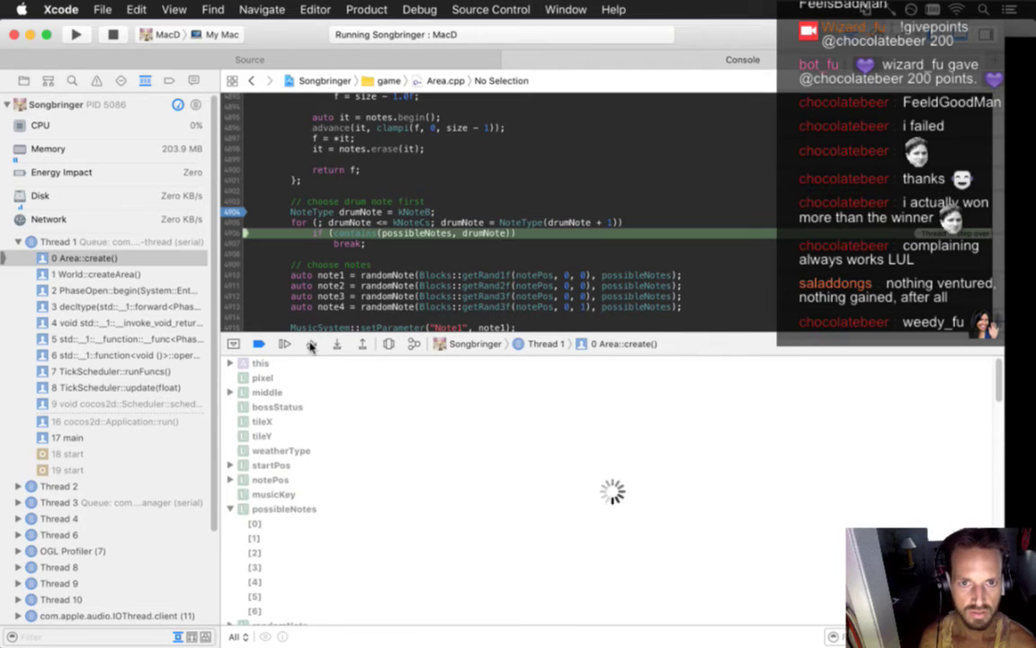
pyautogui.click(231, 509)
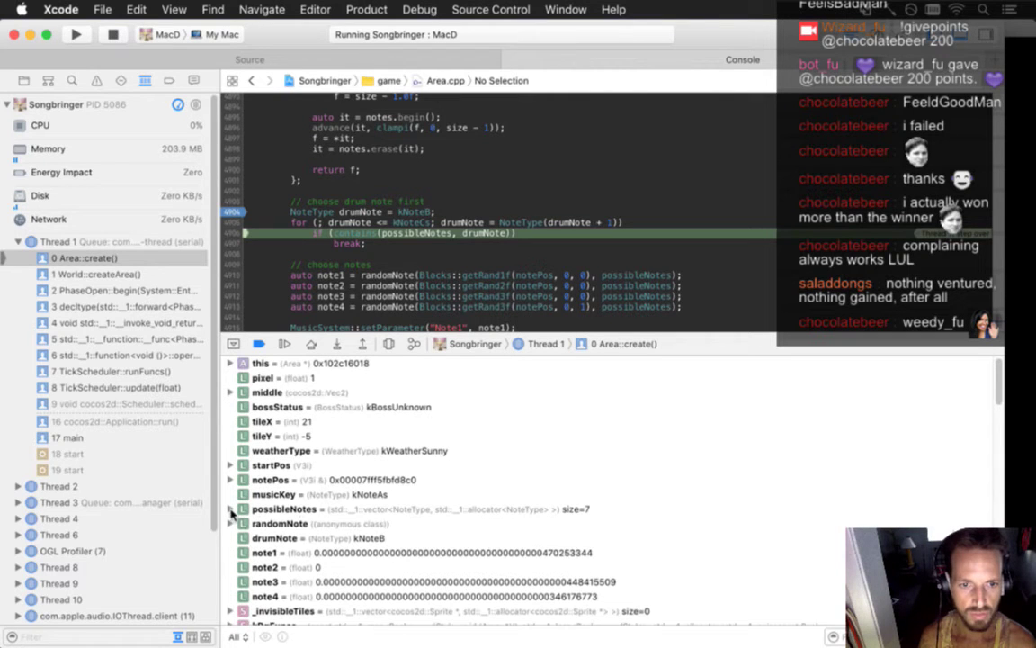
# Step: Step over the drum note loop until the note1 assignment and check the drumNote variable
pyautogui.click(312, 345)
pyautogui.click(312, 345)
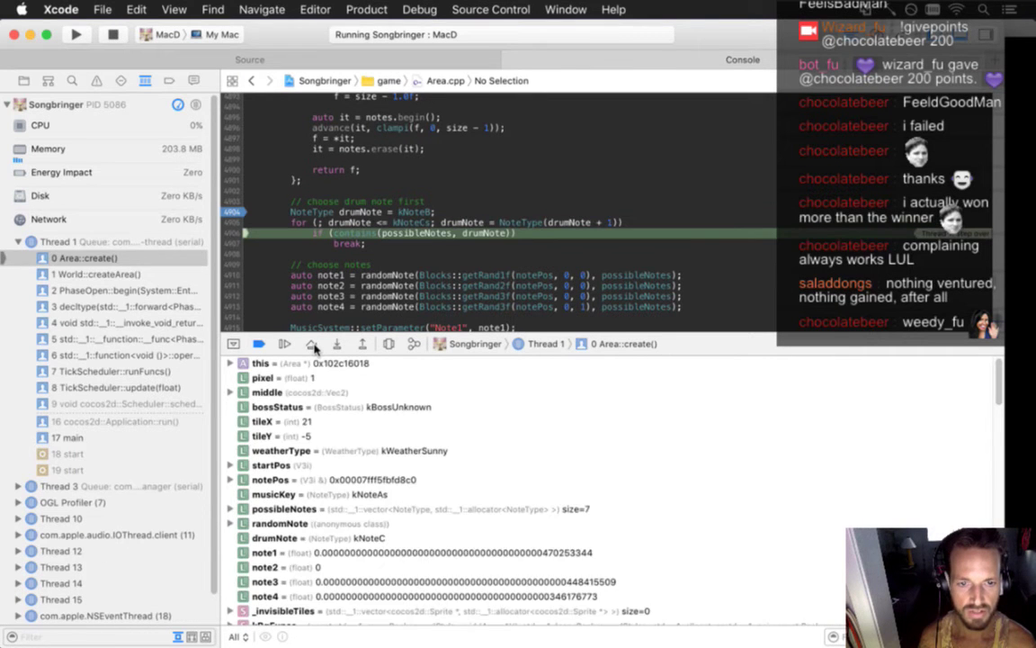
pyautogui.click(312, 345)
pyautogui.click(312, 345)
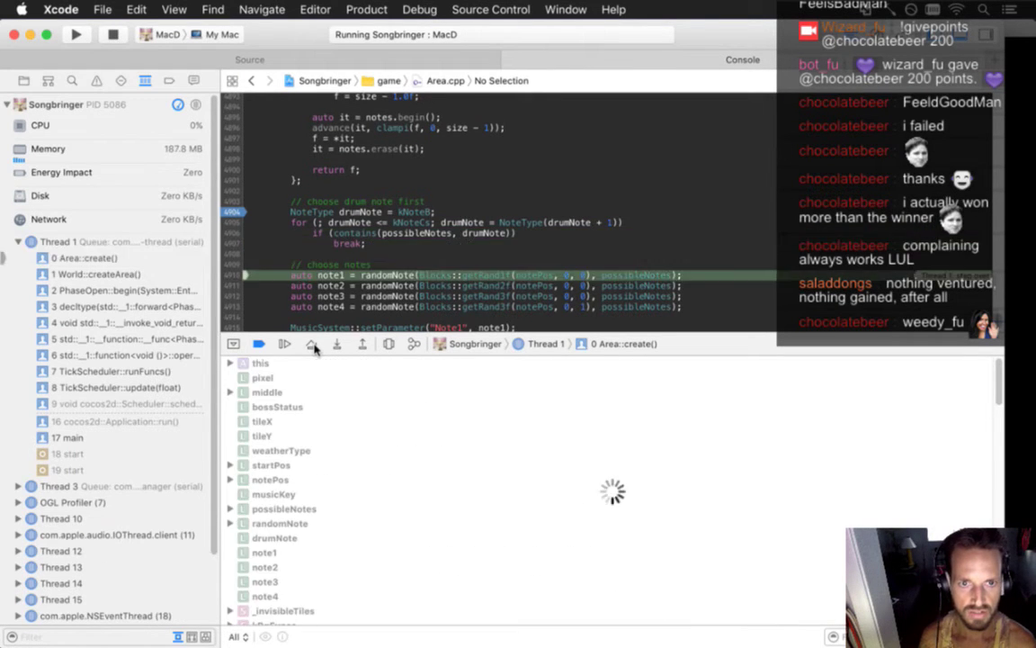
pyautogui.click(329, 538)
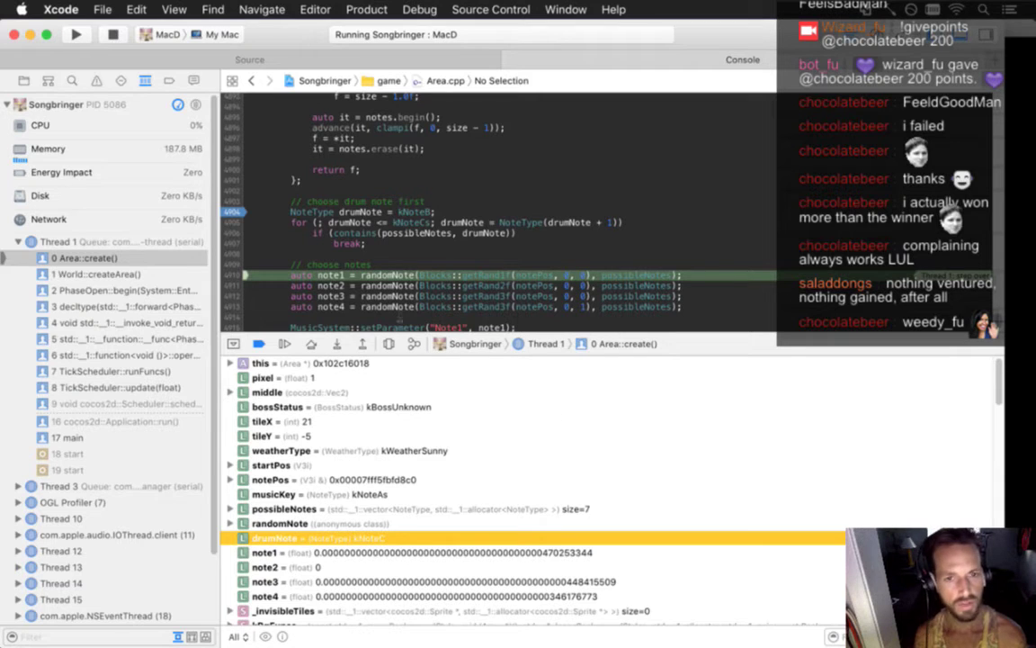
pyautogui.moveTo(358, 225)
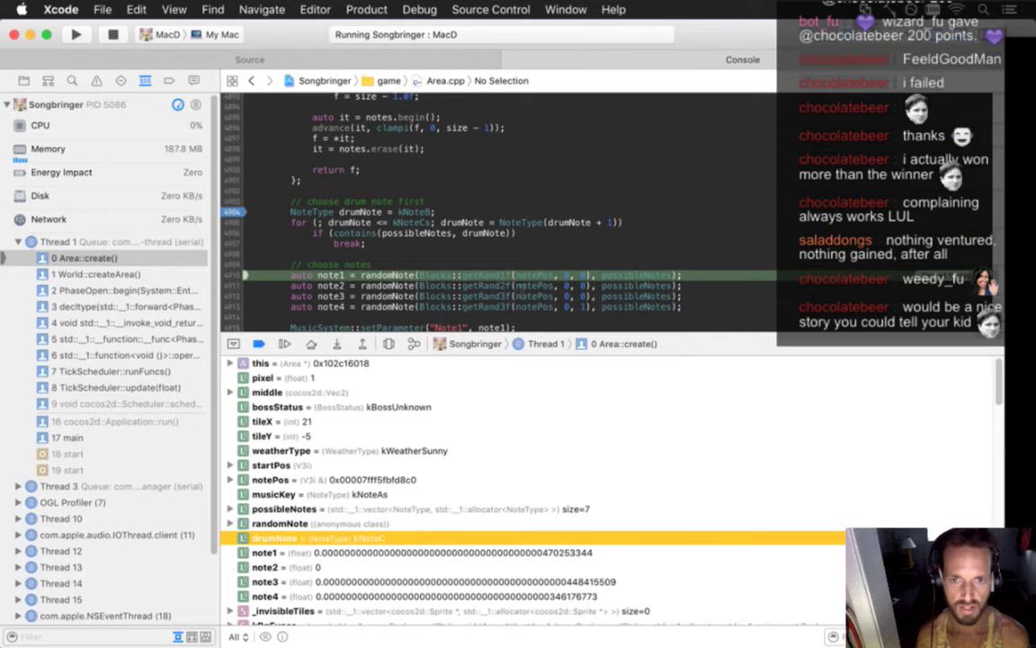
pyautogui.moveTo(519, 296)
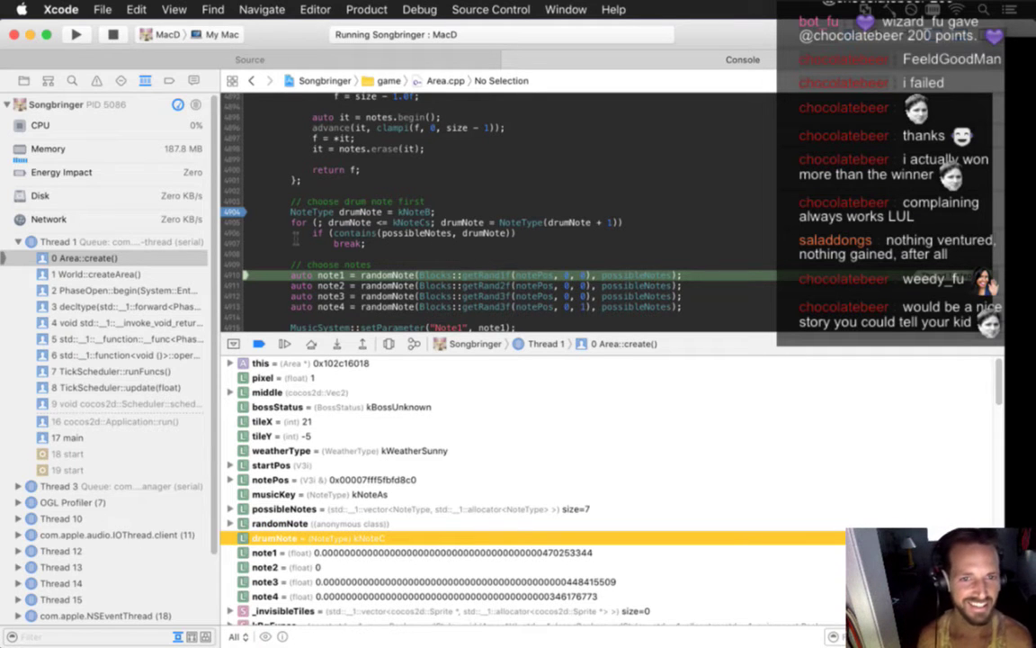
# Step: Disable the breakpoint on the drumNote declaration line and continue running Songbringer
pyautogui.click(232, 211)
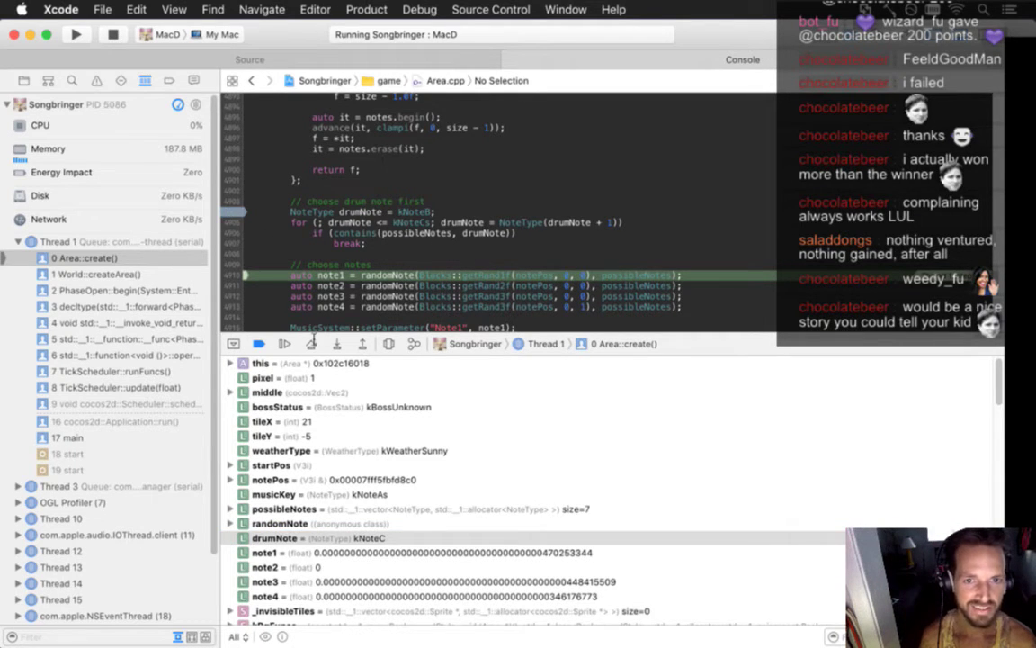
pyautogui.click(313, 343)
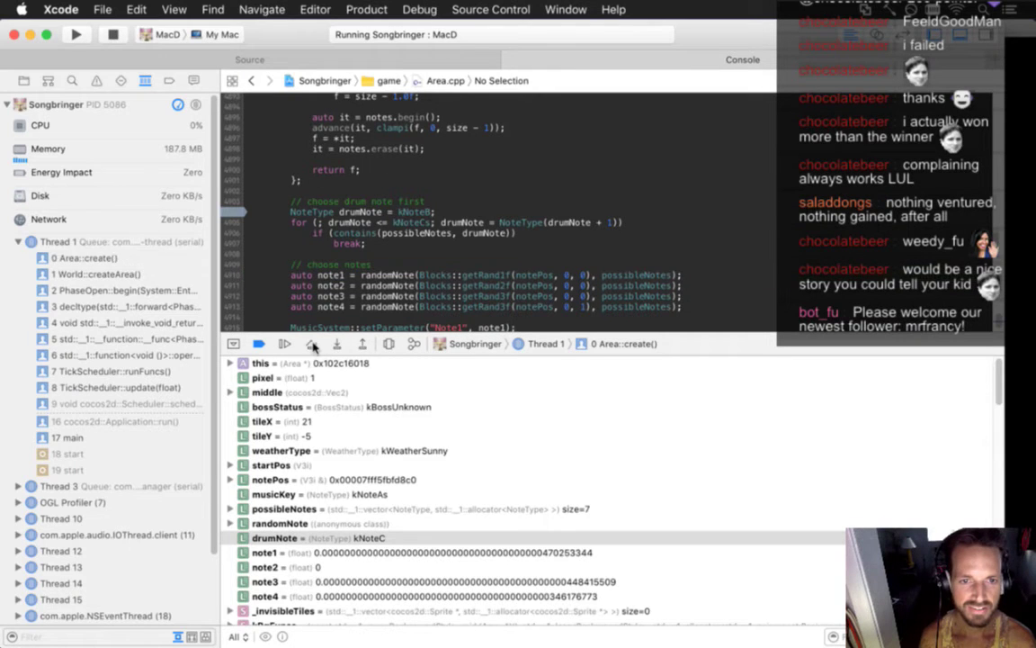
pyautogui.click(284, 345)
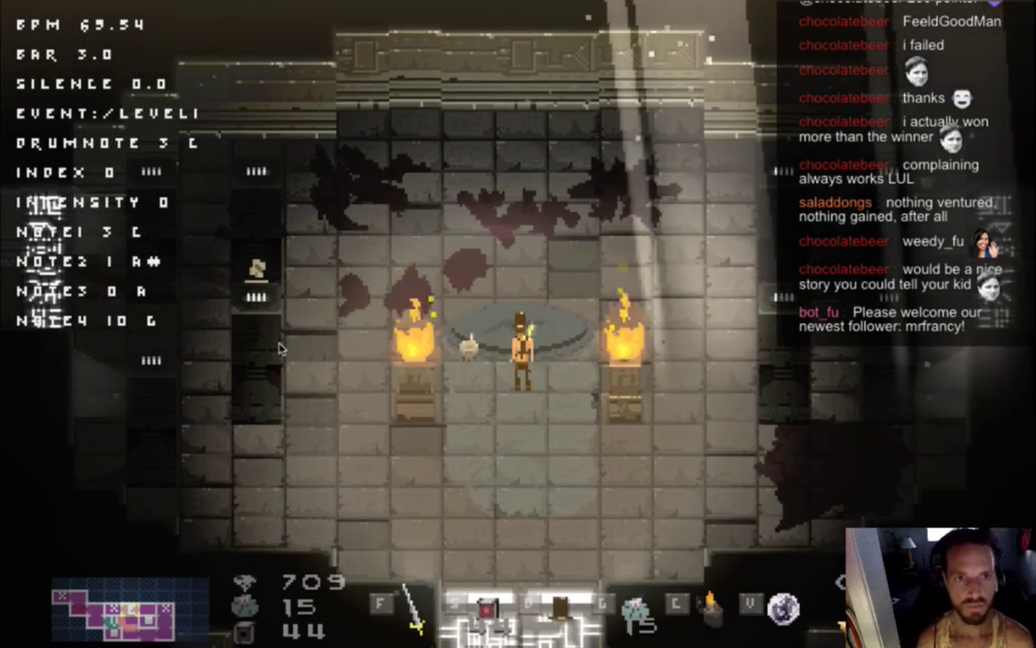
# Step: Walk the character down through the doorway into the room below while checking the on-screen music parameters
pyautogui.press('d')
pyautogui.press('s')
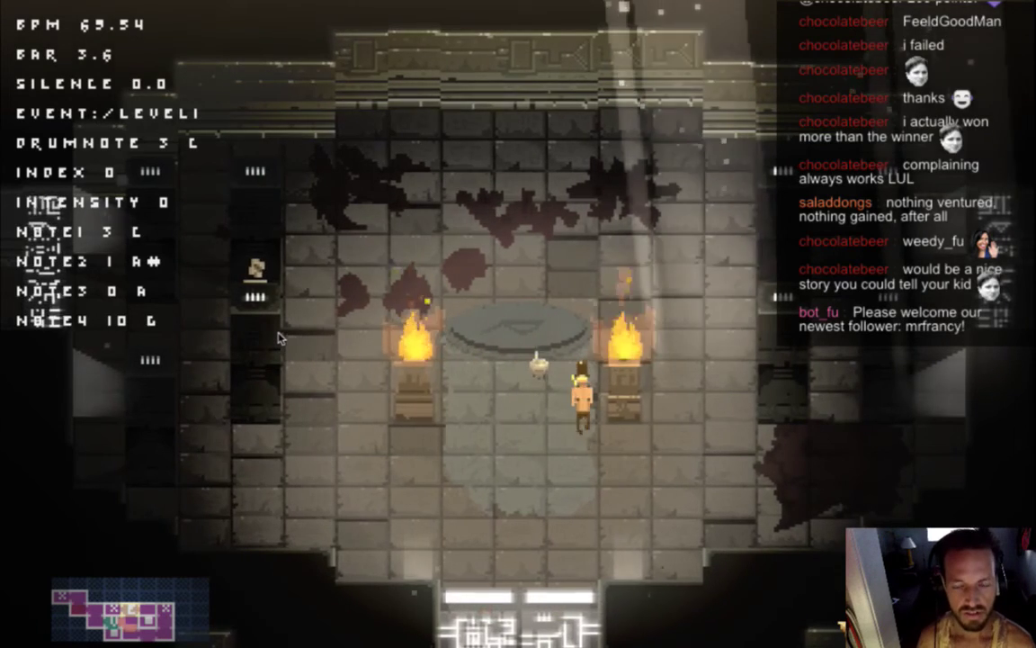
pyautogui.press('a')
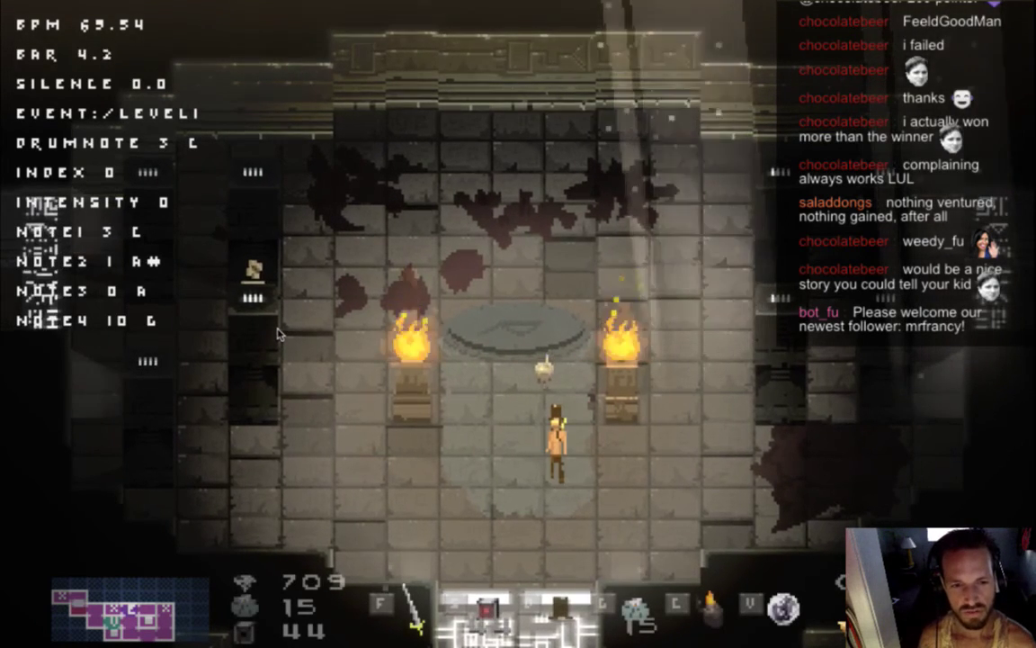
pyautogui.press('Down')
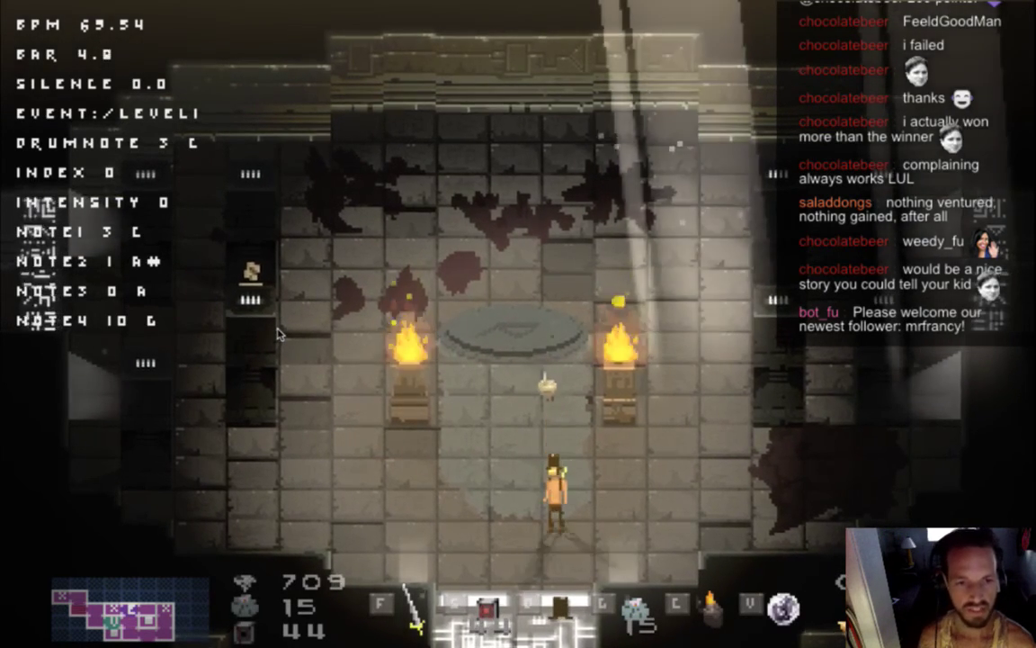
pyautogui.press('Down')
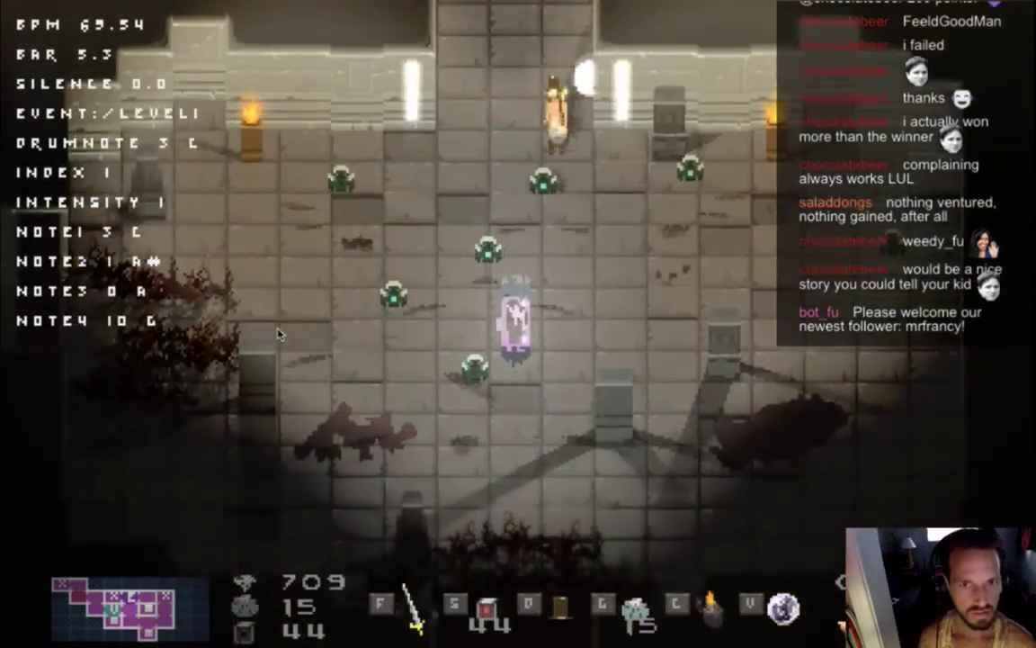
# Step: Fight the green foes with the sword to test the combat music, and stop the Songbringer run in Xcode
pyautogui.press('f')
pyautogui.press('Up')
pyautogui.press('f')
pyautogui.press('f')
pyautogui.press('f')
pyautogui.press('f')
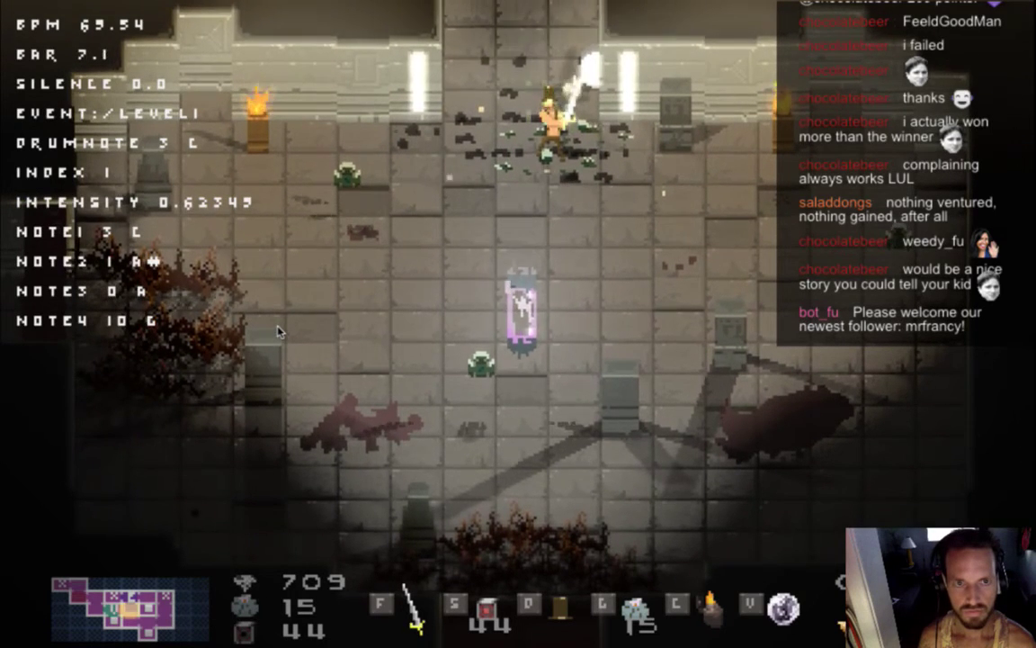
pyautogui.press('Down')
pyautogui.press('Left')
pyautogui.press('Right')
pyautogui.press('Down')
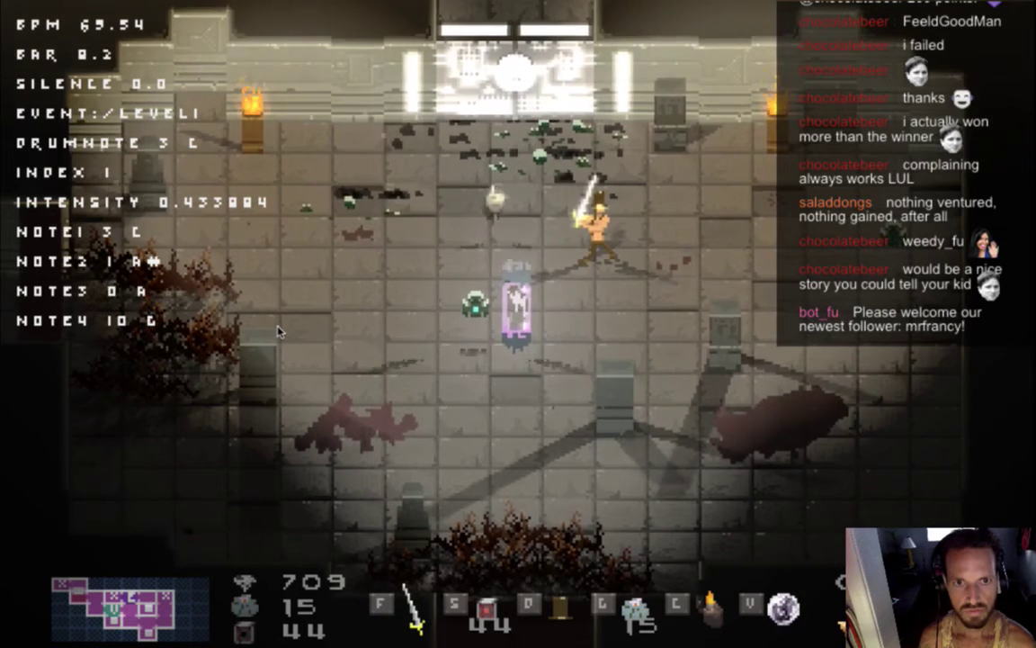
pyautogui.press('super+Tab')
pyautogui.press('super+period')
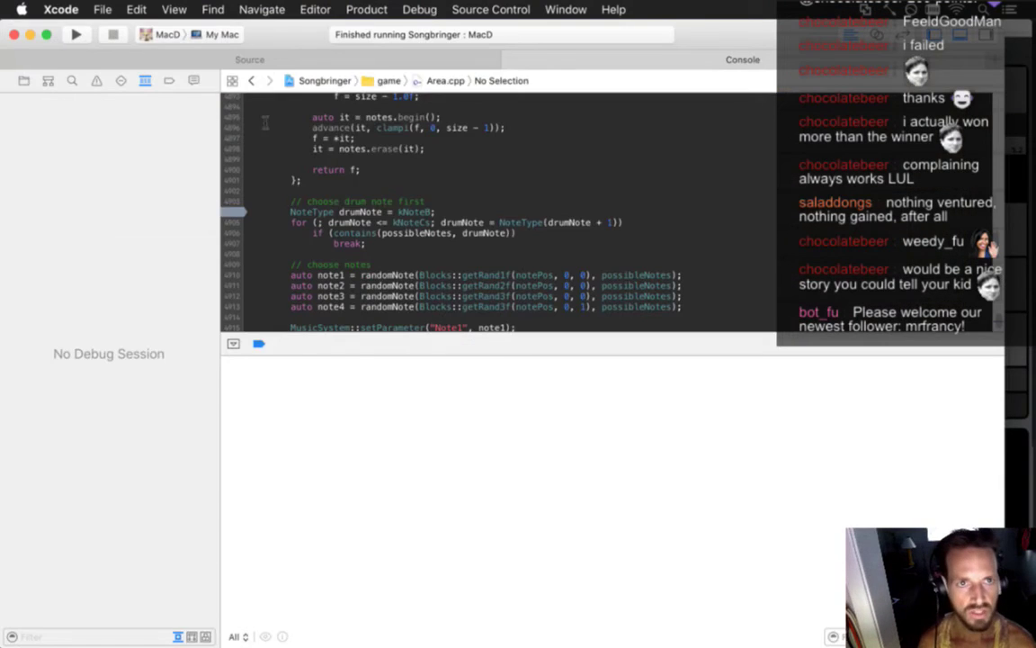
# Step: Hard-code musicKey to kNoteA in Area::create() and comment out the random NoteType expression on that line
pyautogui.click(244, 55)
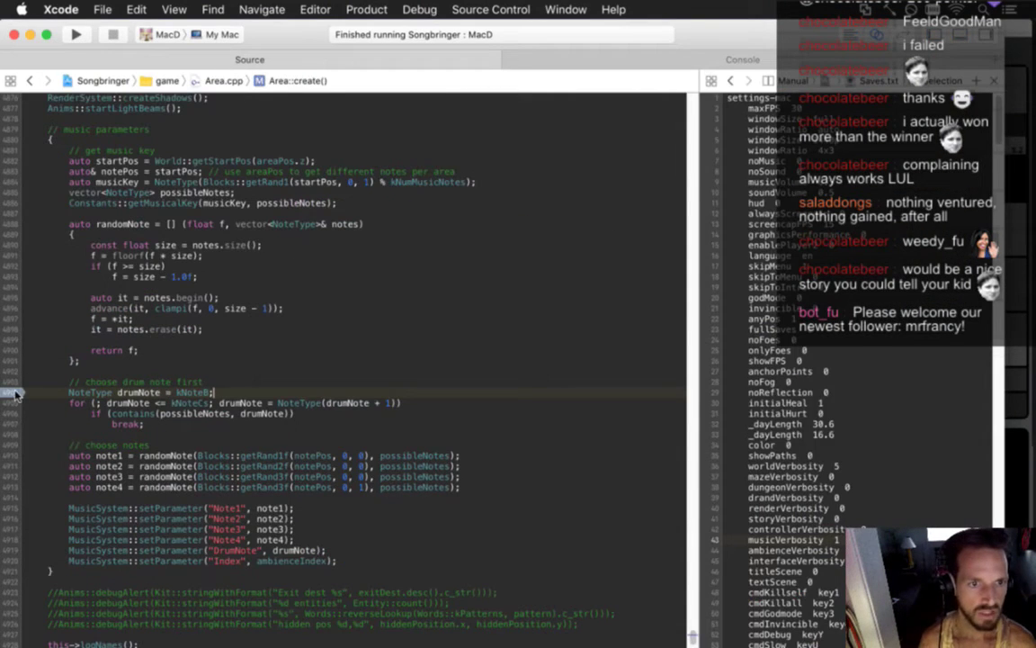
pyautogui.click(154, 185)
pyautogui.press('Left')
pyautogui.press('Left')
pyautogui.write('kNoteA')
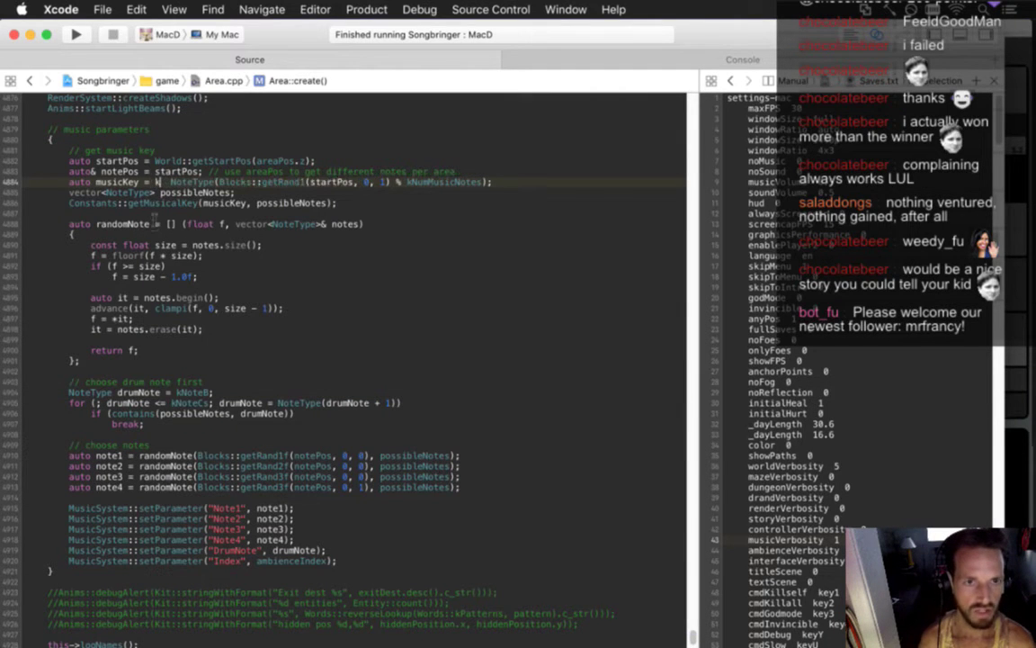
pyautogui.write(';//')
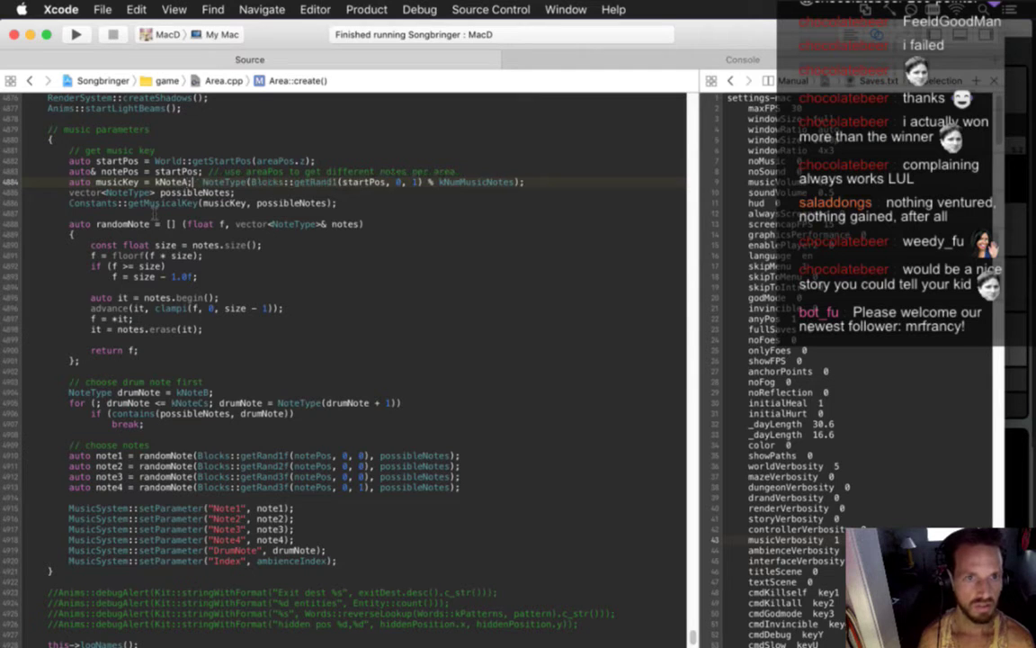
# Step: Build and run Songbringer and walk the character through the doorway into the room to the east
pyautogui.press('cmd+r')
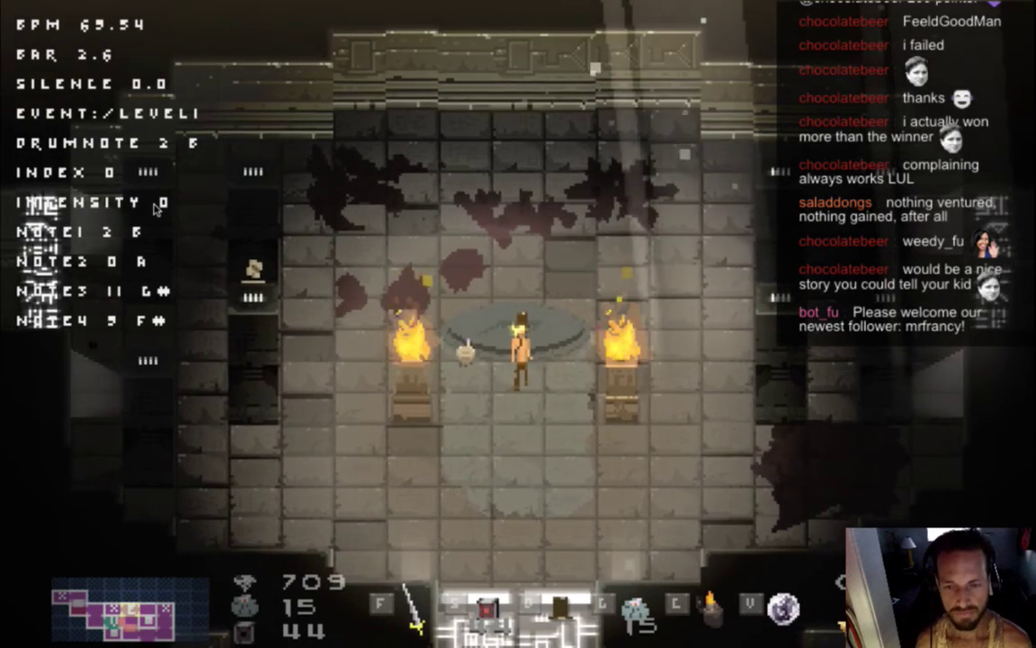
pyautogui.press('Right')
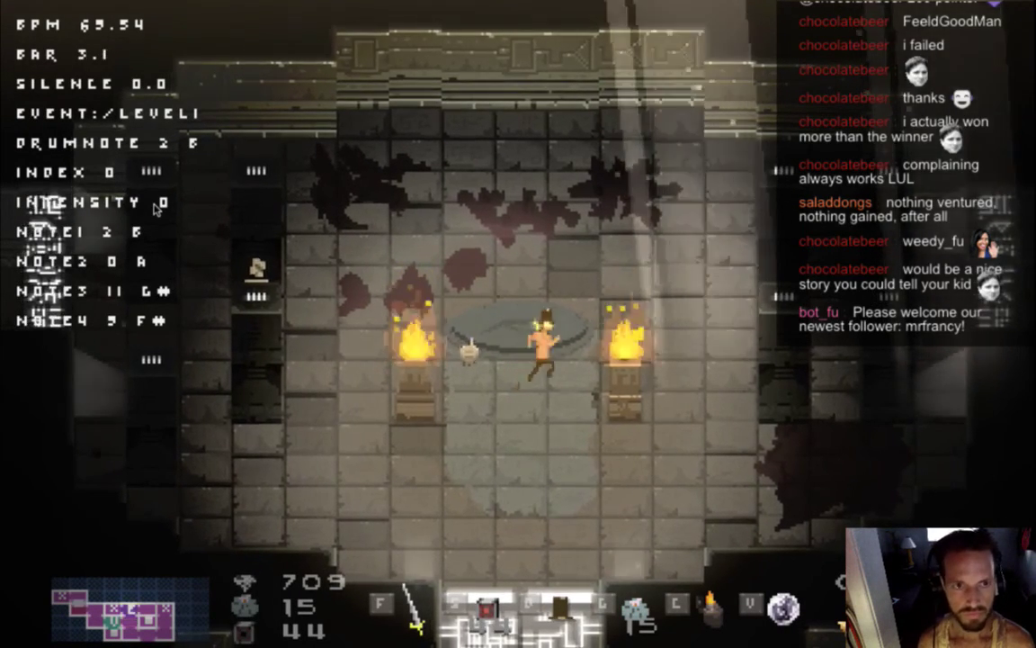
pyautogui.press('Right')
pyautogui.press('Up')
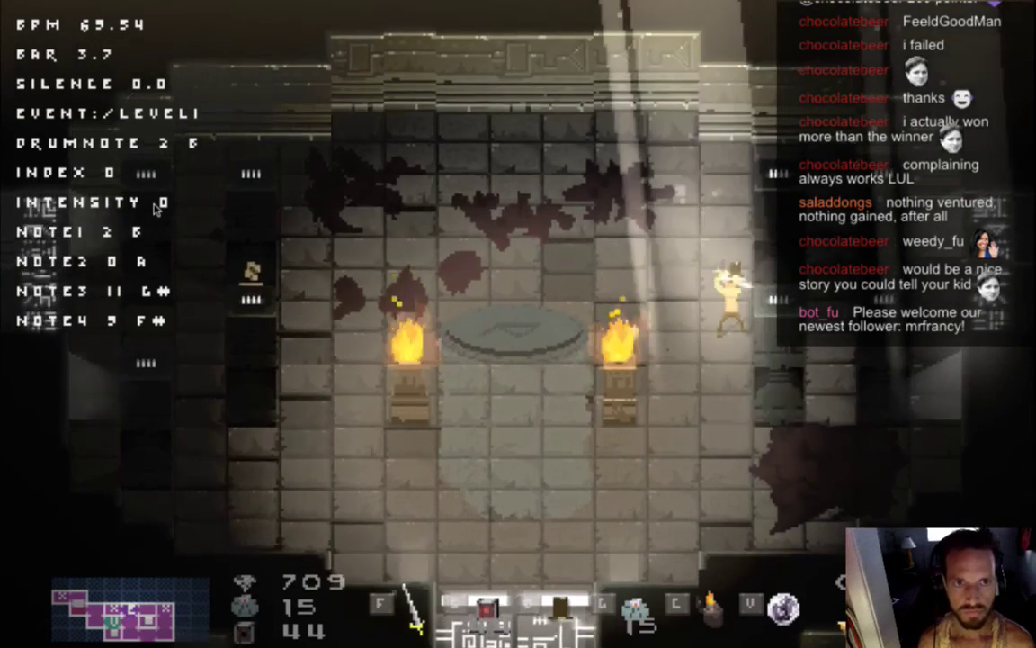
pyautogui.press('d')
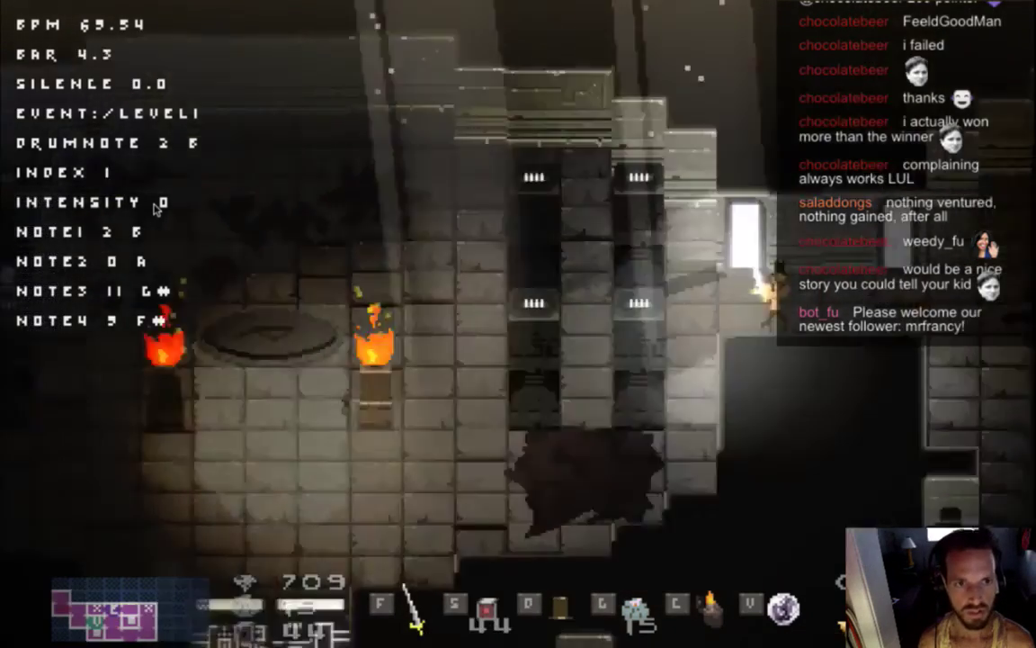
pyautogui.press('Right')
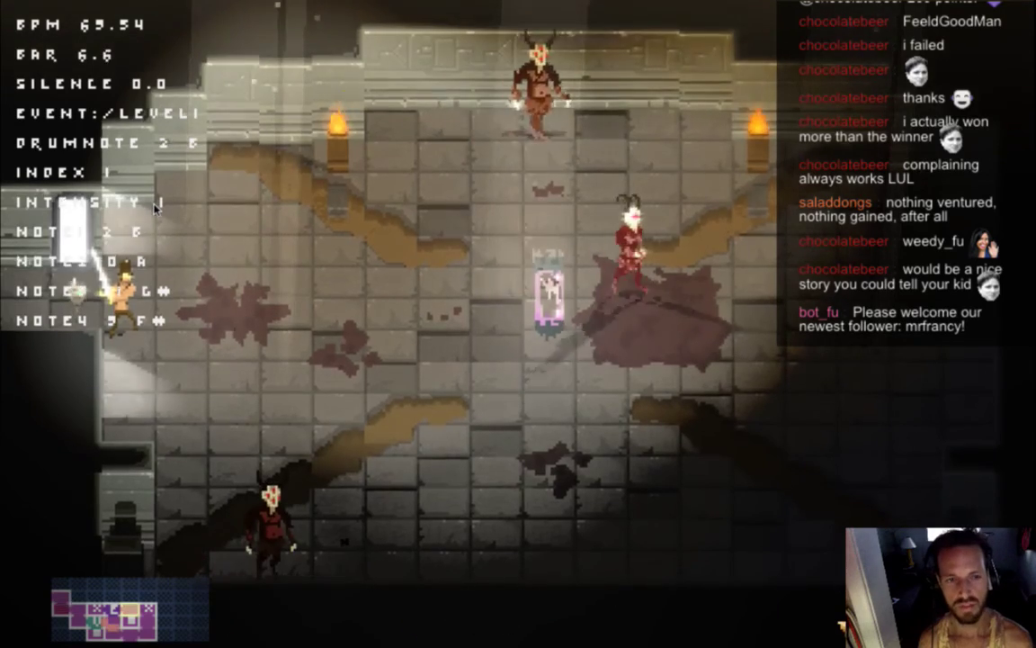
# Step: Fight the horned foes around the room to test the music in the key of A, and quit the game
pyautogui.press('Right')
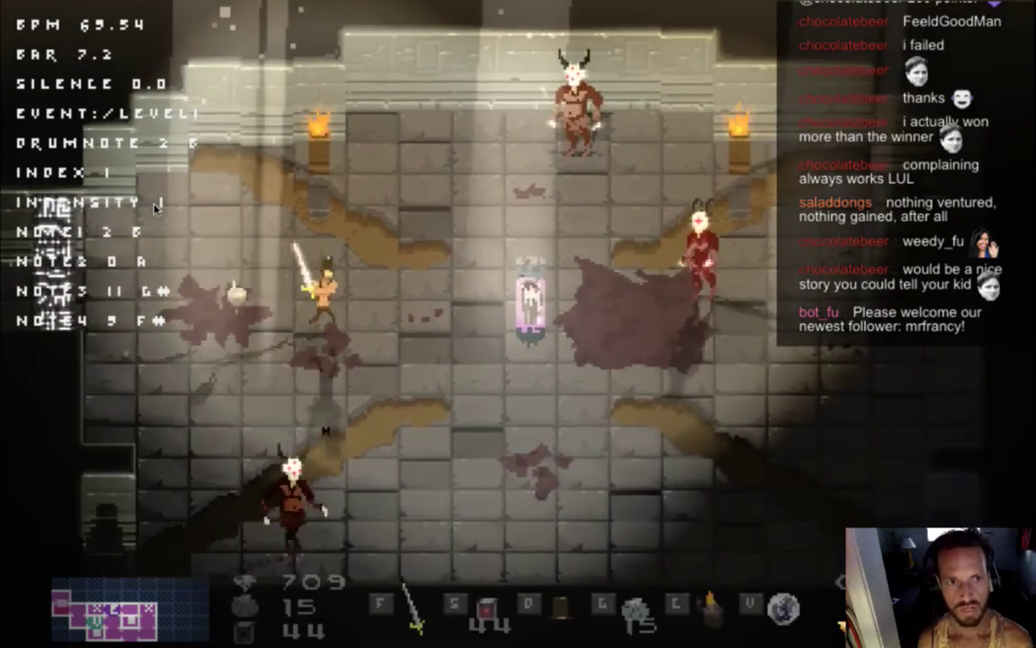
pyautogui.press('Right')
pyautogui.press('Down')
pyautogui.press('Up')
pyautogui.press('f')
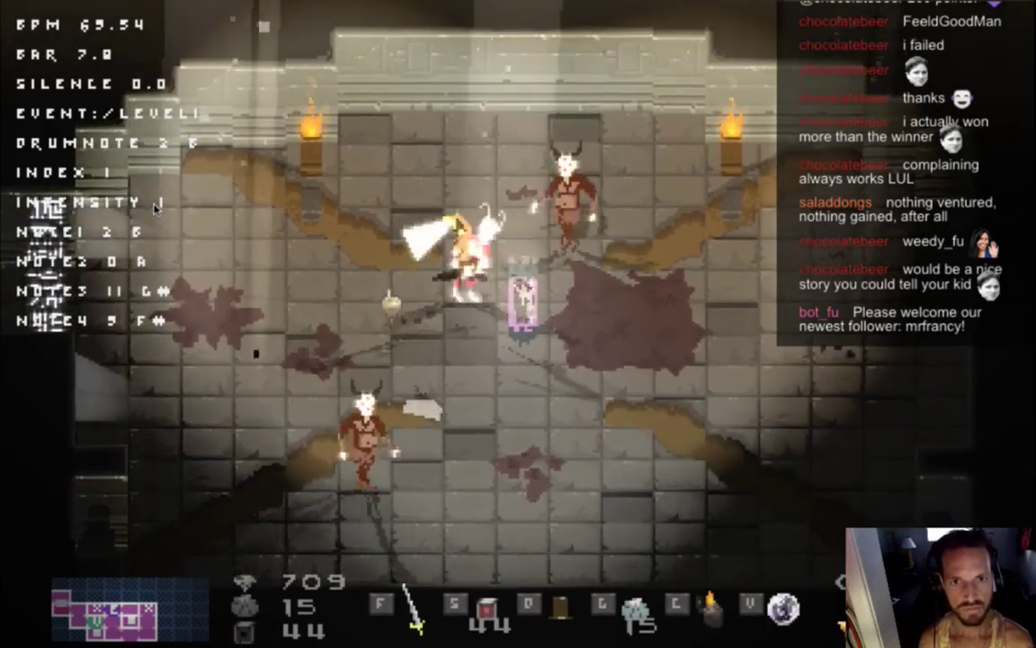
pyautogui.press('Down')
pyautogui.press('Left')
pyautogui.press('Left')
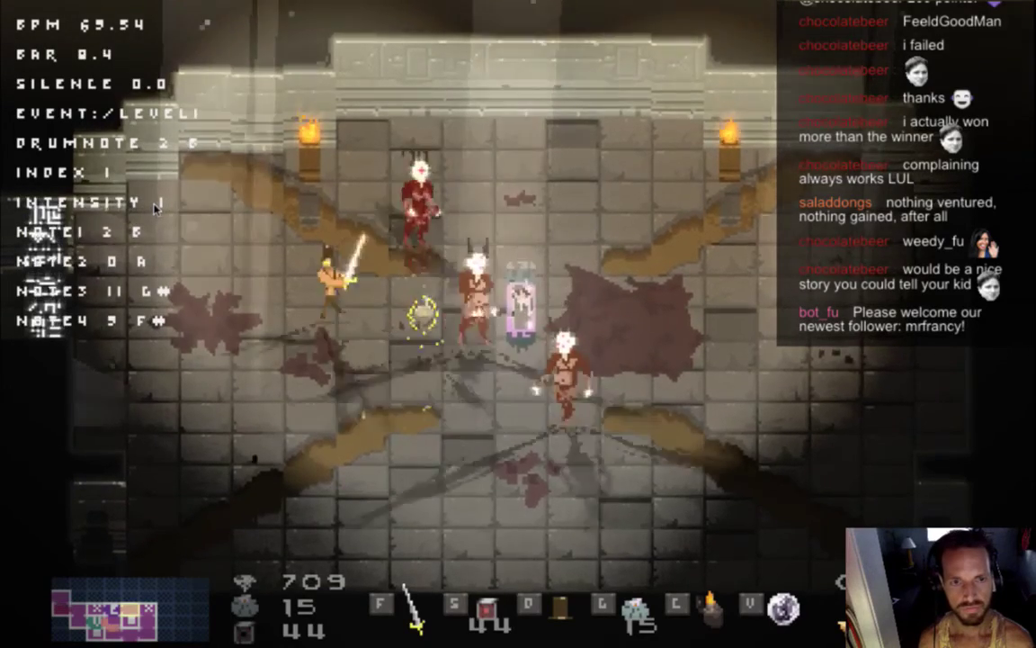
pyautogui.press('a')
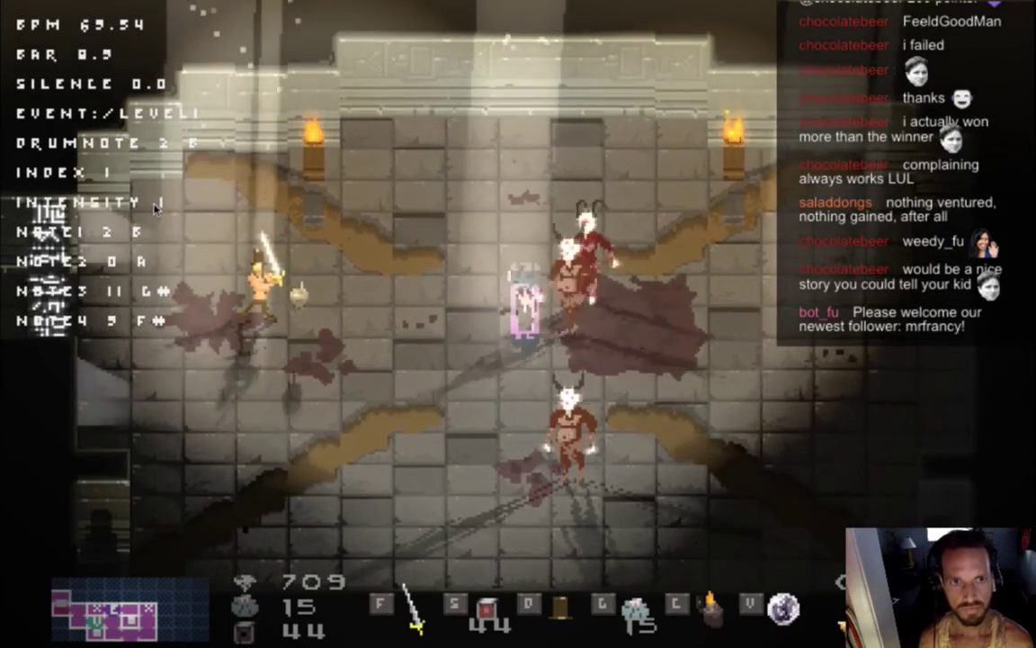
pyautogui.press('super+q')
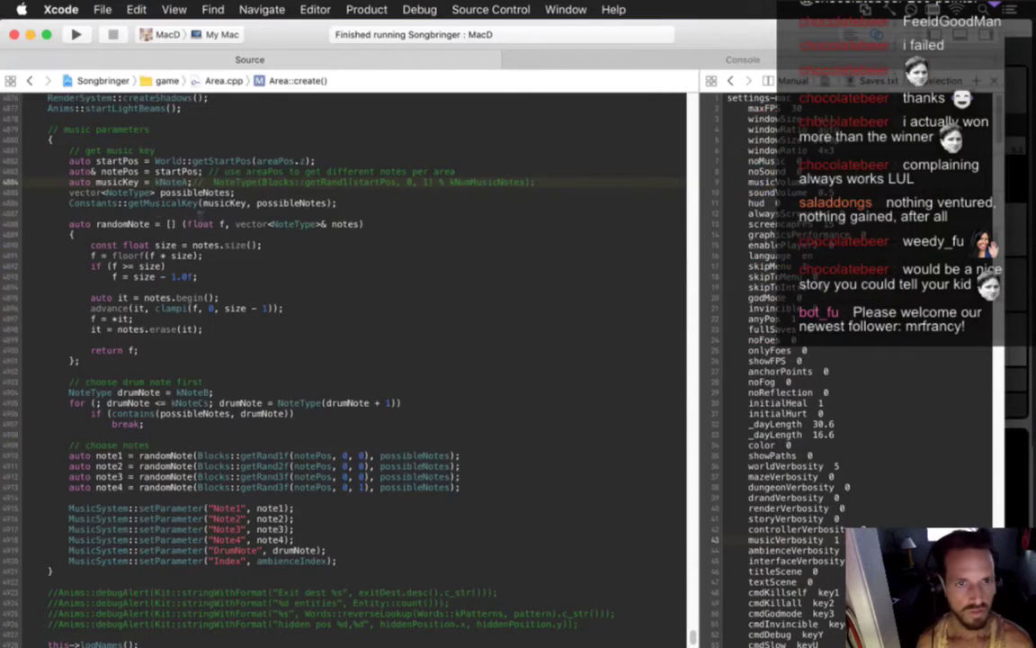
# Step: Change the hard-coded musicKey to kNoteAs and run Songbringer again
pyautogui.write('s')
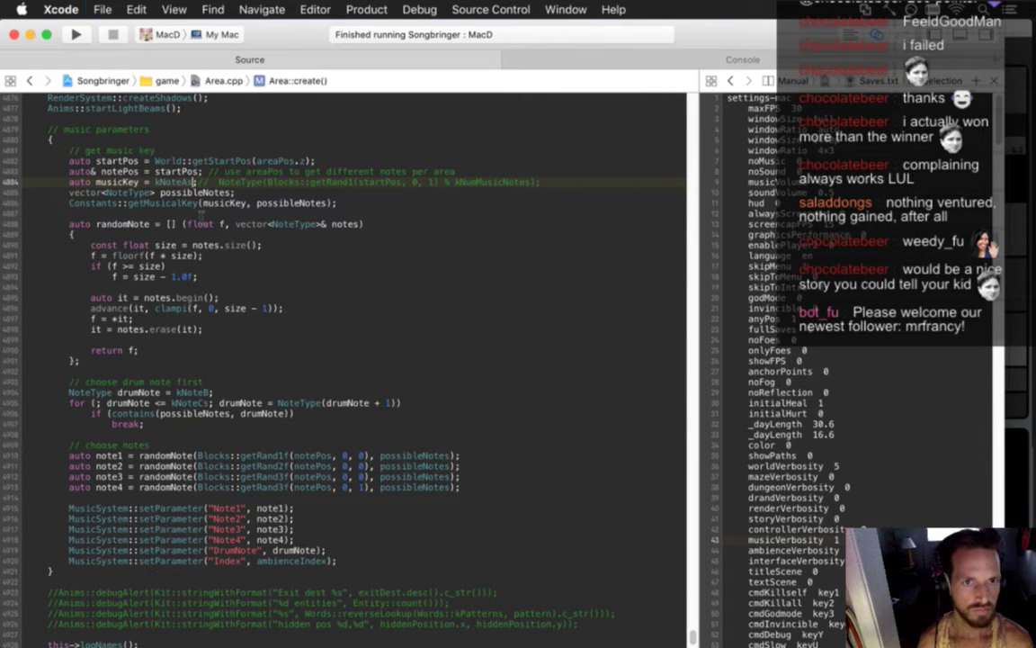
pyautogui.press('super+r')
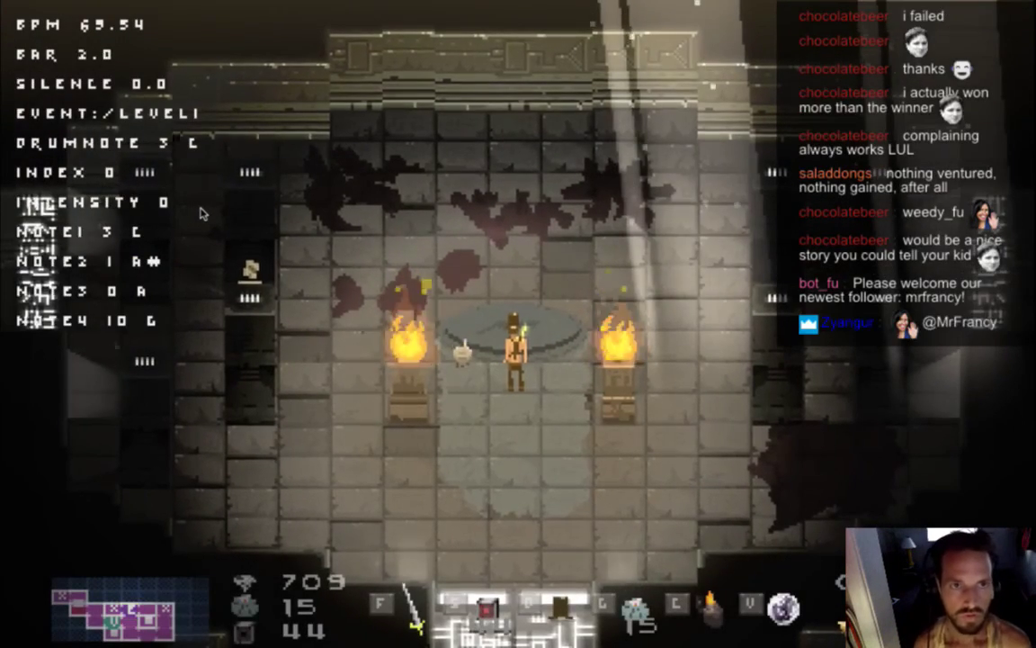
pyautogui.press('d')
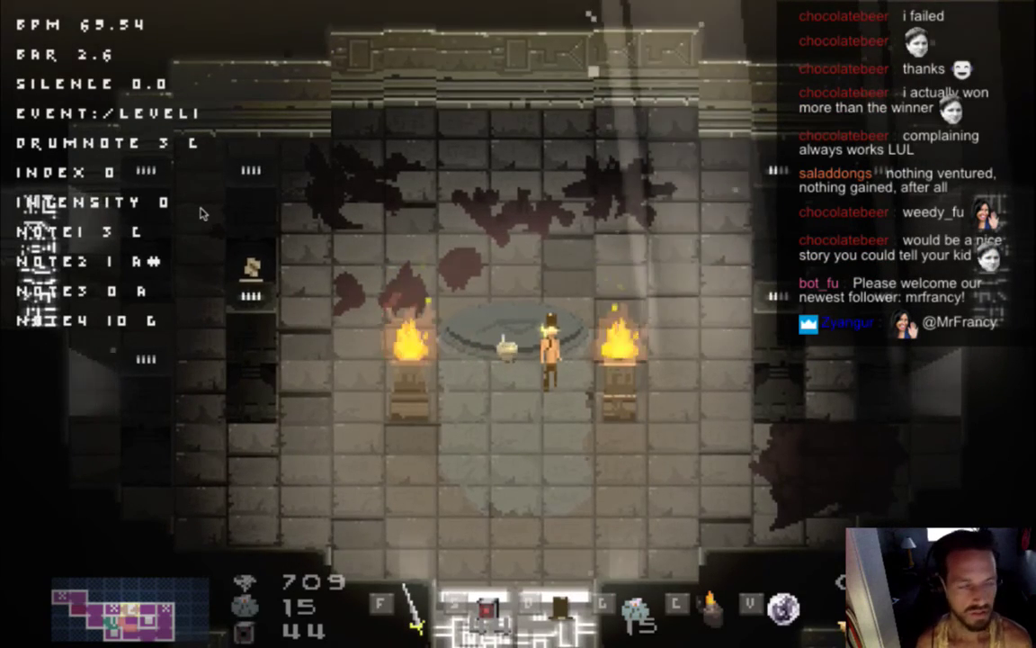
# Step: Walk the character west out of the starting room into the neighbouring room with the winged foes
pyautogui.press('d')
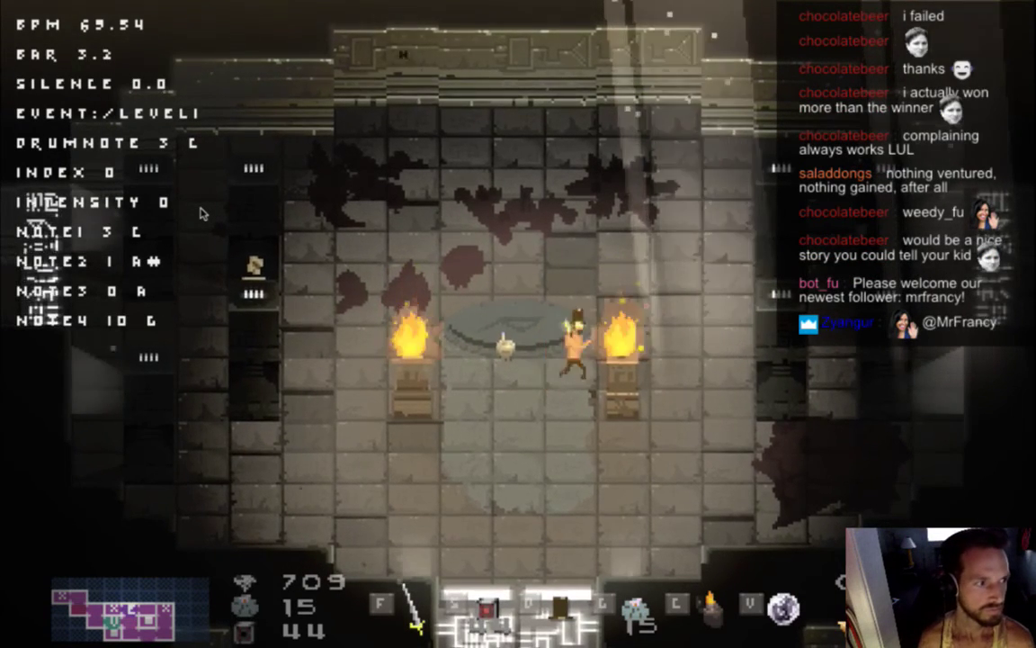
pyautogui.press('Right')
pyautogui.press('a')
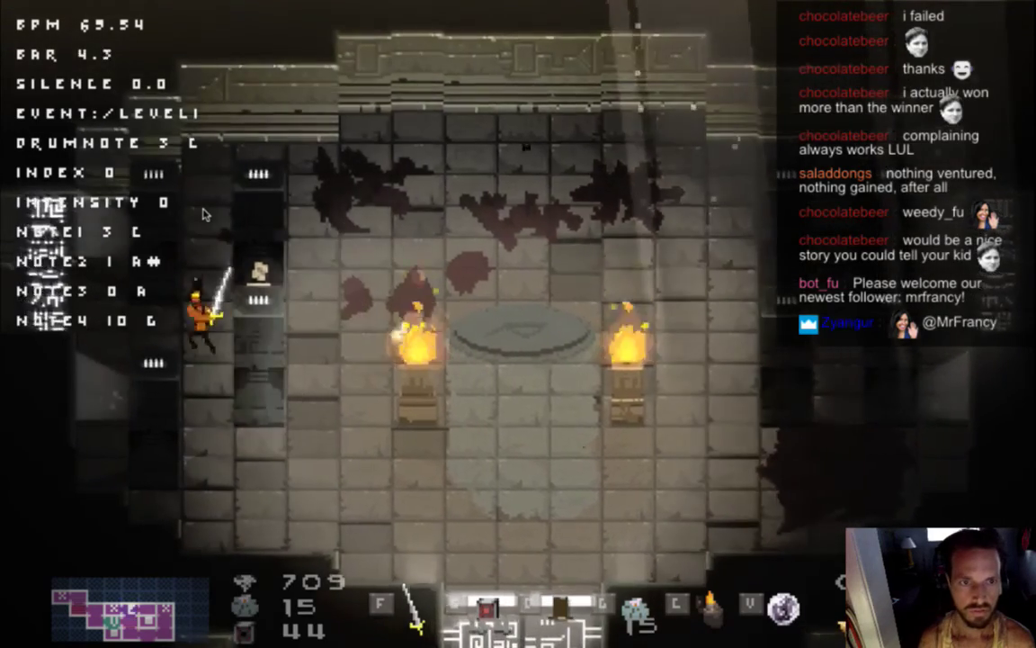
pyautogui.press('Left')
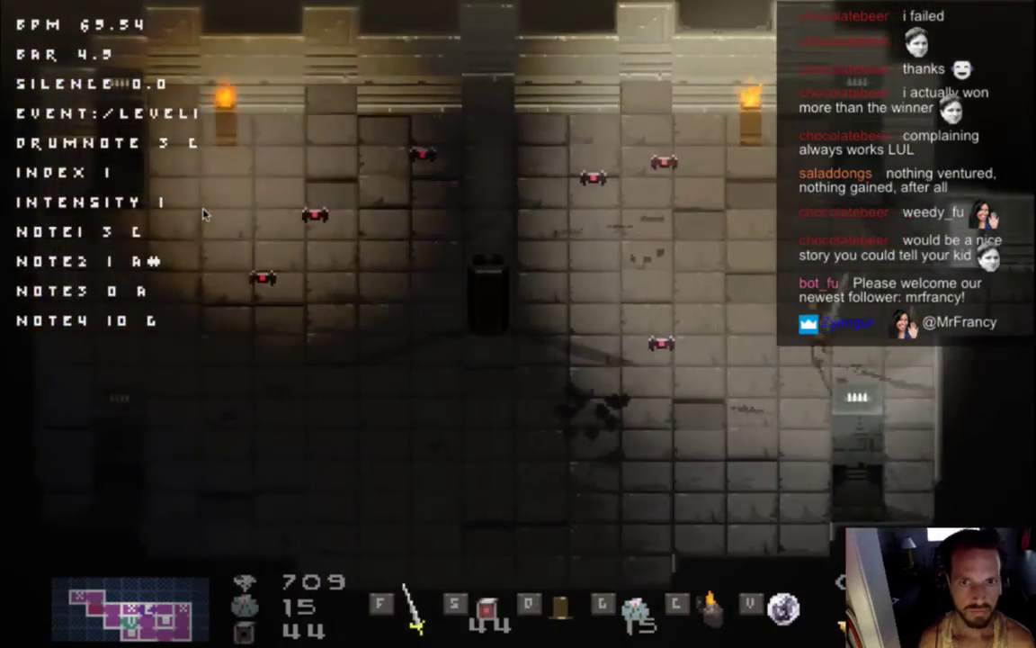
# Step: Fight the winged foes with the sword to test the music in the key of A#, and quit the game
pyautogui.press('d')
pyautogui.press('Left')
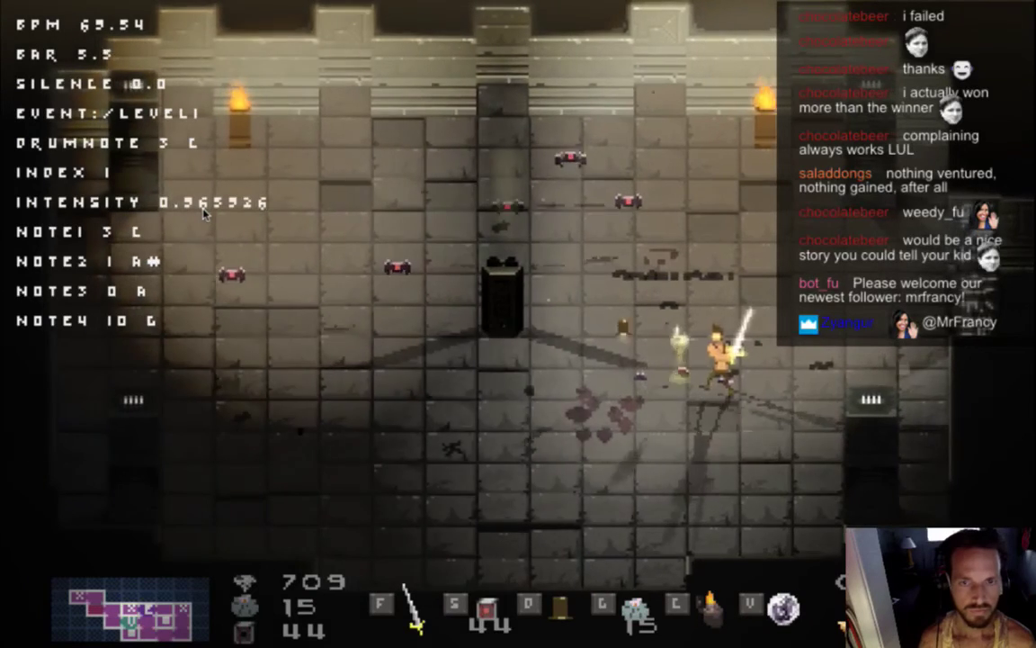
pyautogui.press('Left')
pyautogui.press('Right')
pyautogui.press('Up')
pyautogui.press('f')
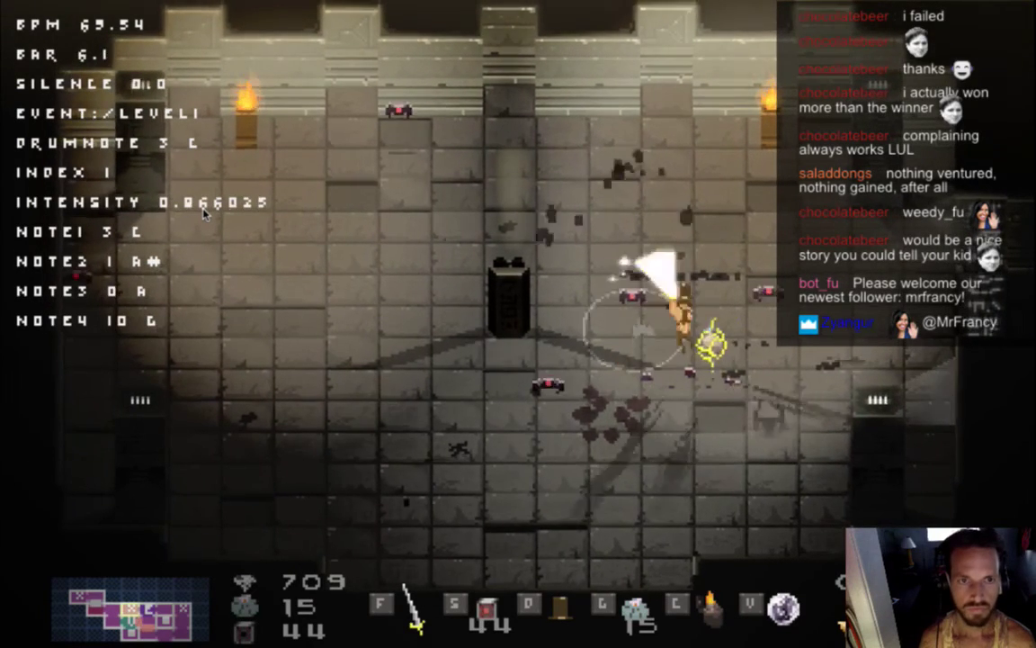
pyautogui.press('Right')
pyautogui.press('f')
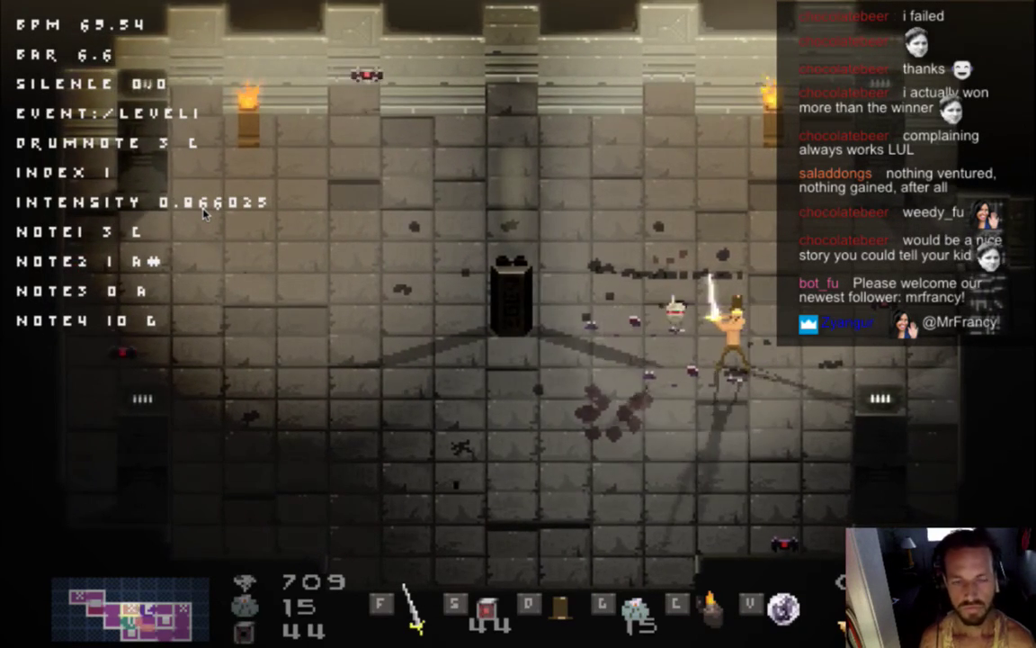
pyautogui.press('super+q')
# Step: Change the hard-coded musicKey to kNoteCs and run Songbringer again
pyautogui.press('BackSpace')
pyautogui.press('BackSpace')
pyautogui.write('Cs')
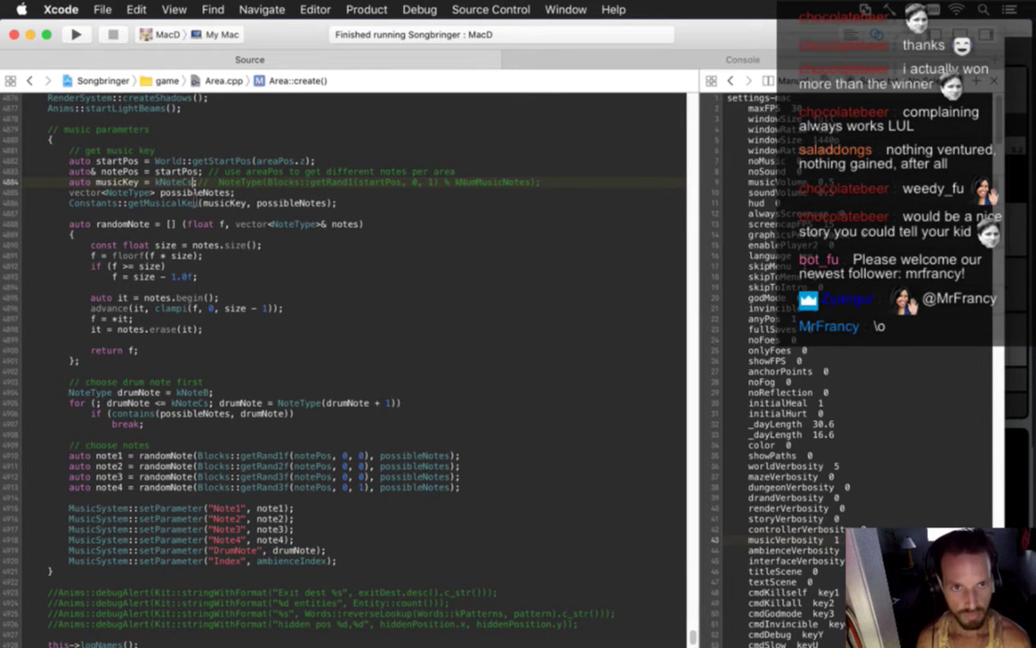
pyautogui.press('super+r')
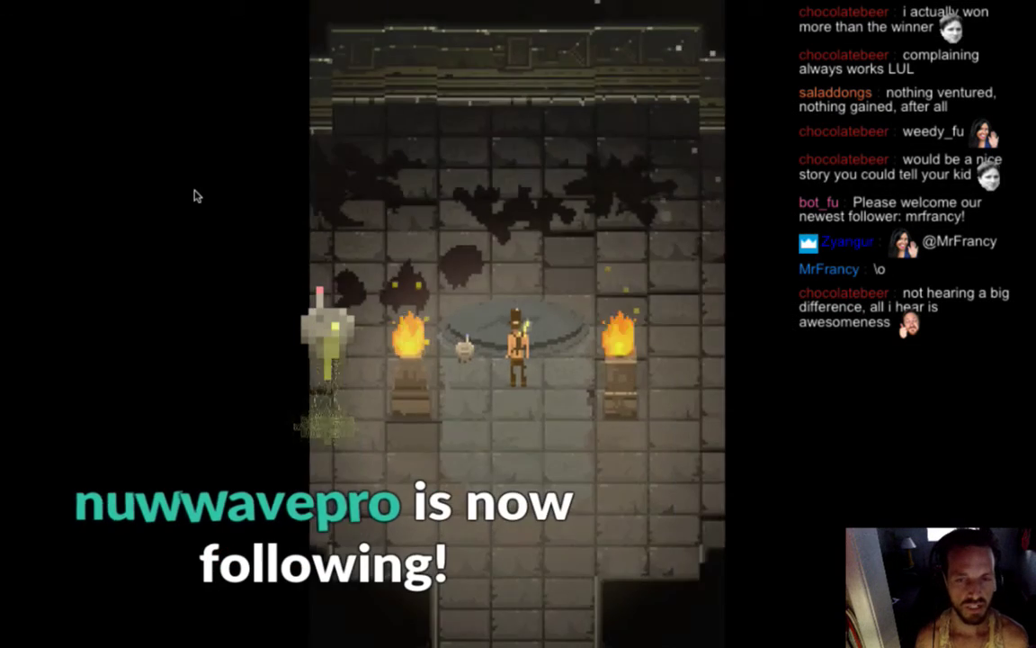
# Step: Walk the character from the starting room through the west side into the foe room with the new key active
pyautogui.press('Left')
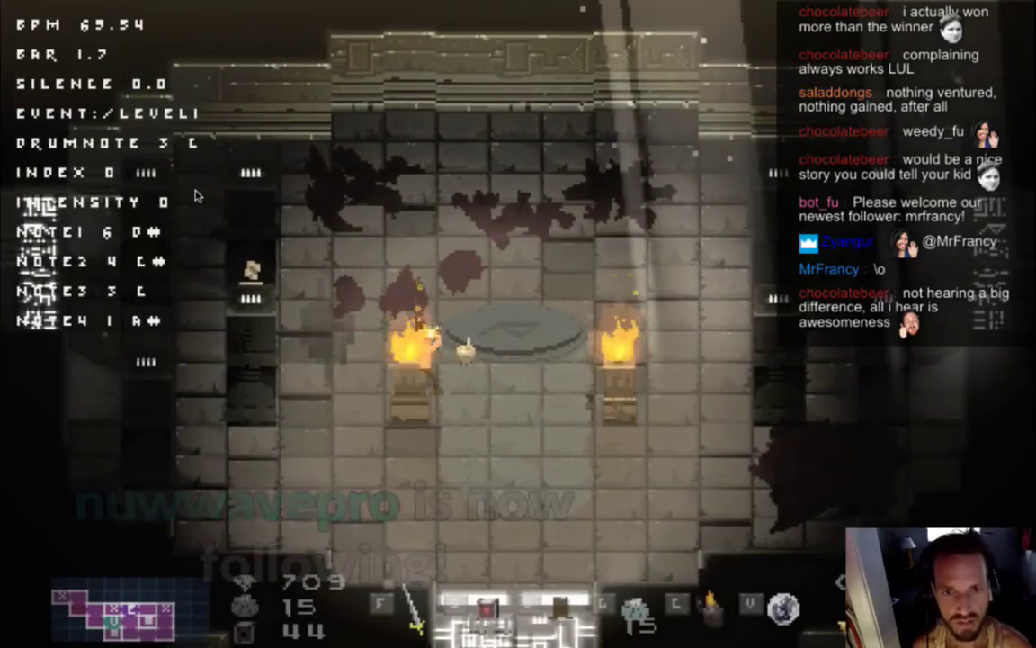
pyautogui.press('f')
pyautogui.press('Left')
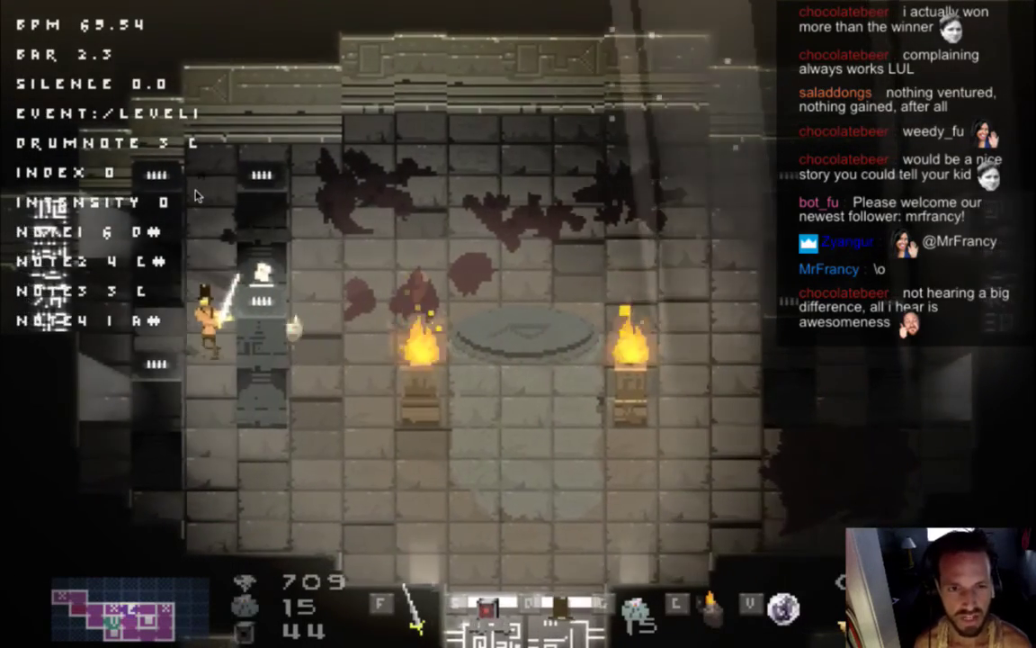
pyautogui.press('Right')
pyautogui.press('Left')
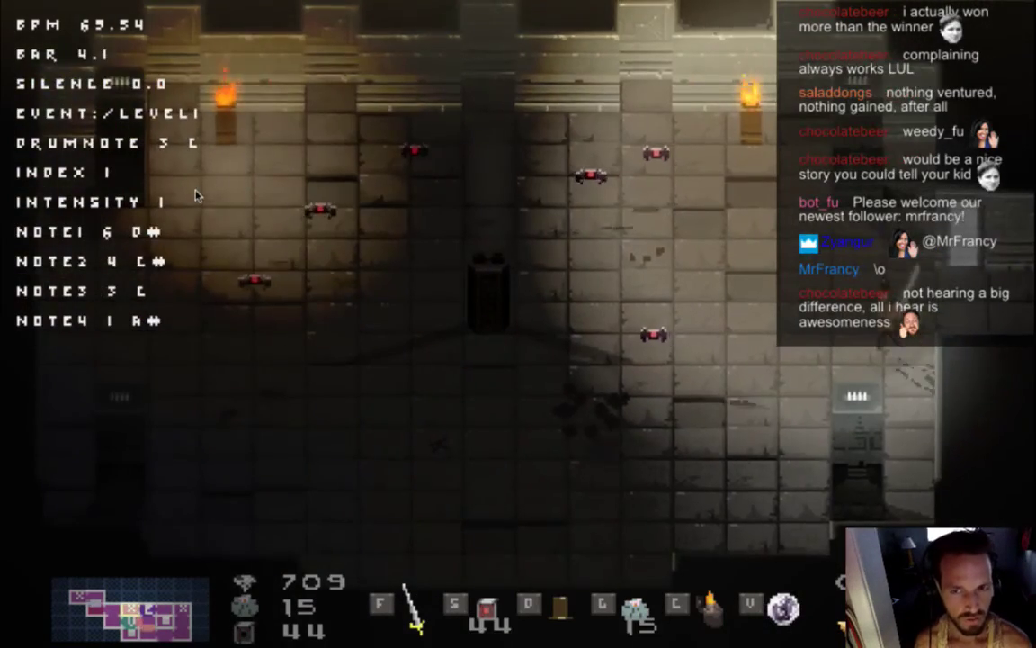
pyautogui.press('Left')
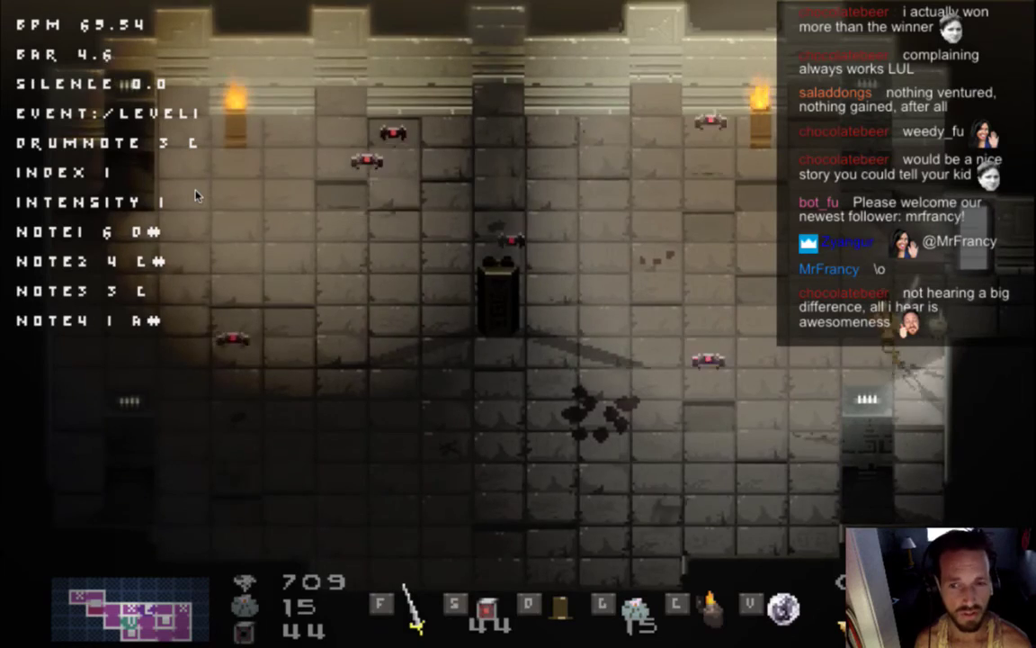
# Step: Fight the foes around the central pillar to test the music in the key of C#, and quit the game
pyautogui.press('Left')
pyautogui.press('f')
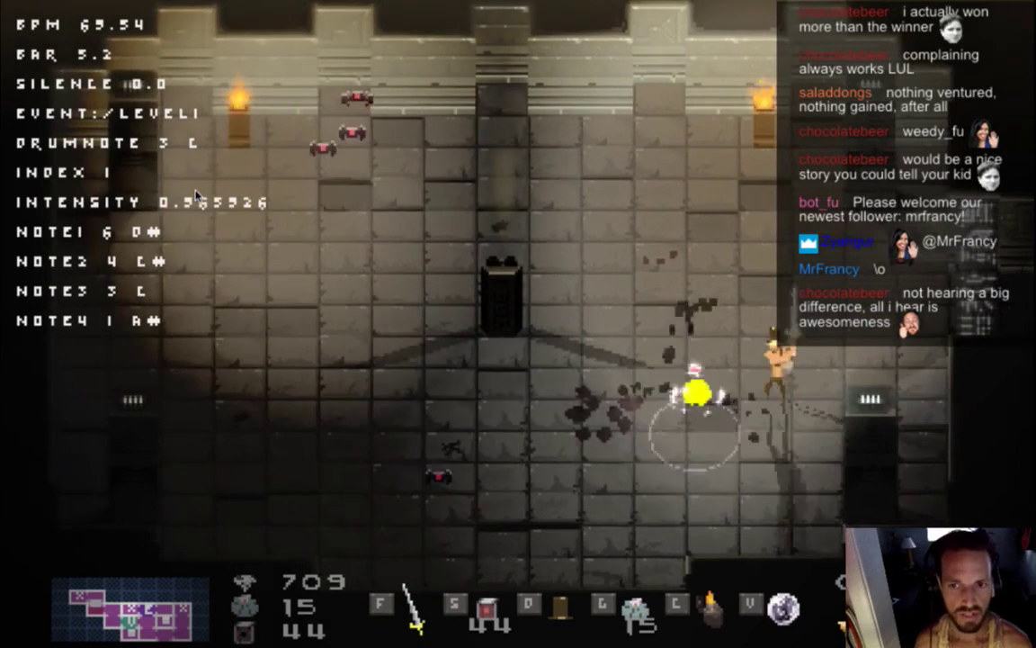
pyautogui.press('Left')
pyautogui.press('Left')
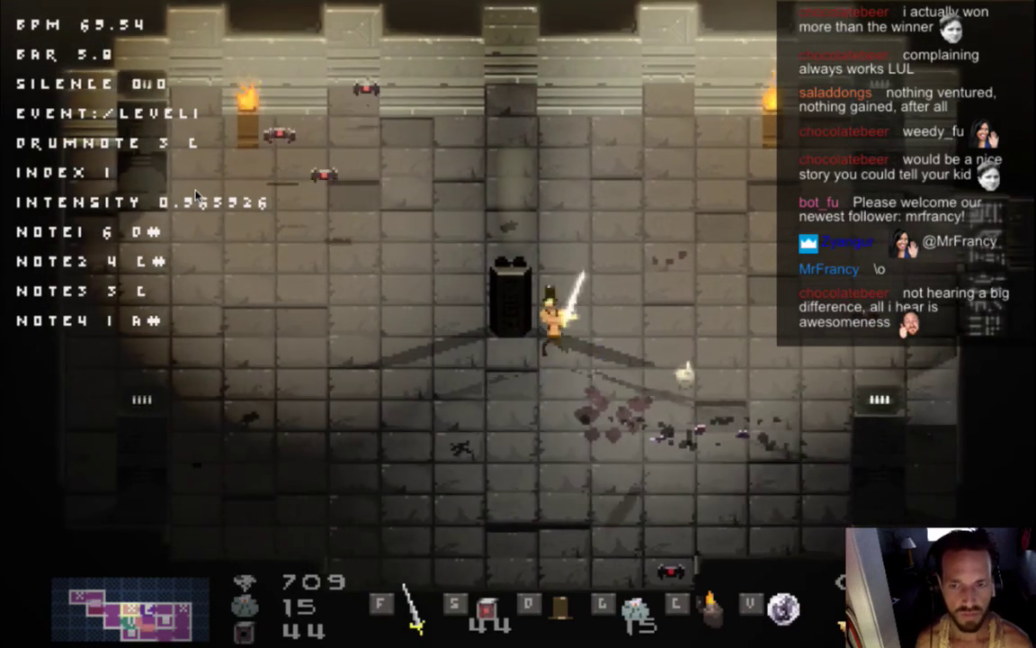
pyautogui.press('Right')
pyautogui.press('Down')
pyautogui.press('Left')
pyautogui.press('Up')
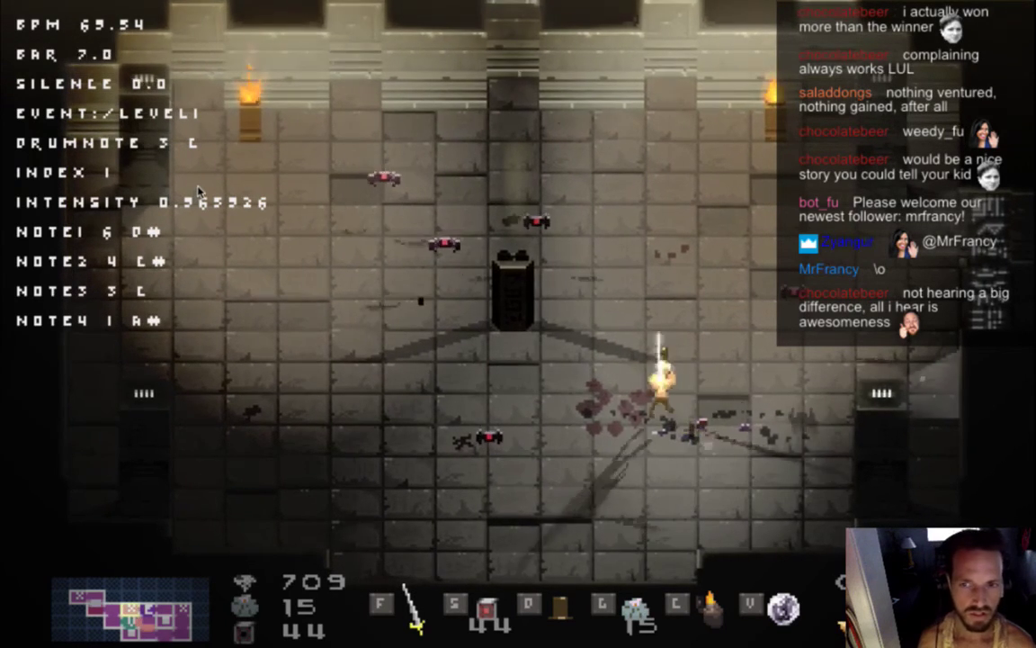
pyautogui.press('Right')
pyautogui.press('Right')
pyautogui.press('Up')
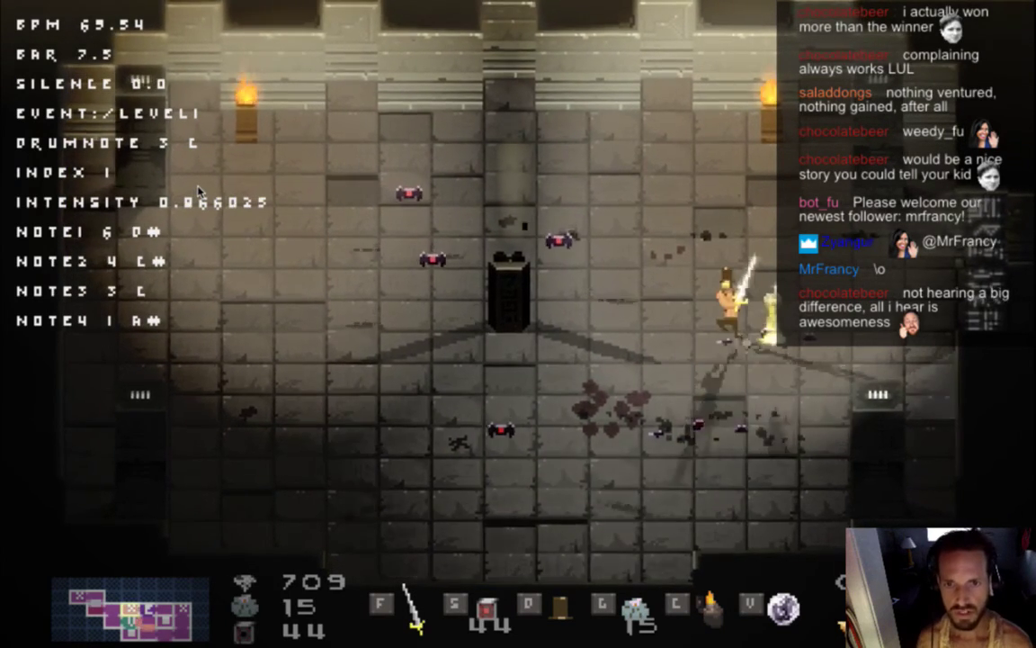
pyautogui.press('Left')
pyautogui.press('Right')
pyautogui.press('Down')
pyautogui.press('d')
pyautogui.press('Left')
pyautogui.press('Right')
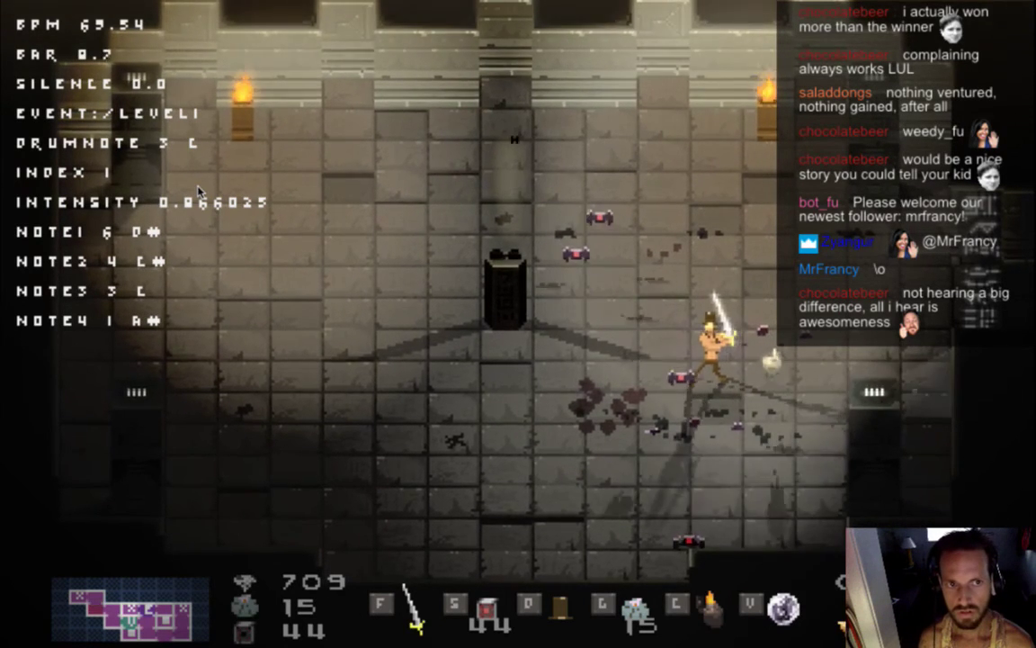
pyautogui.press('v')
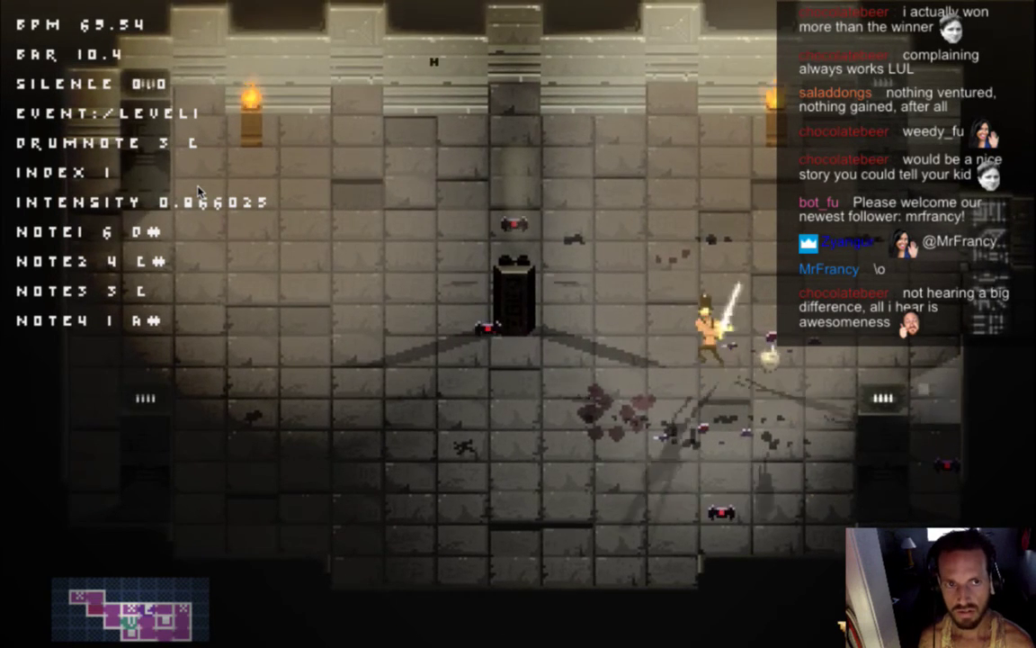
pyautogui.press('super+q')
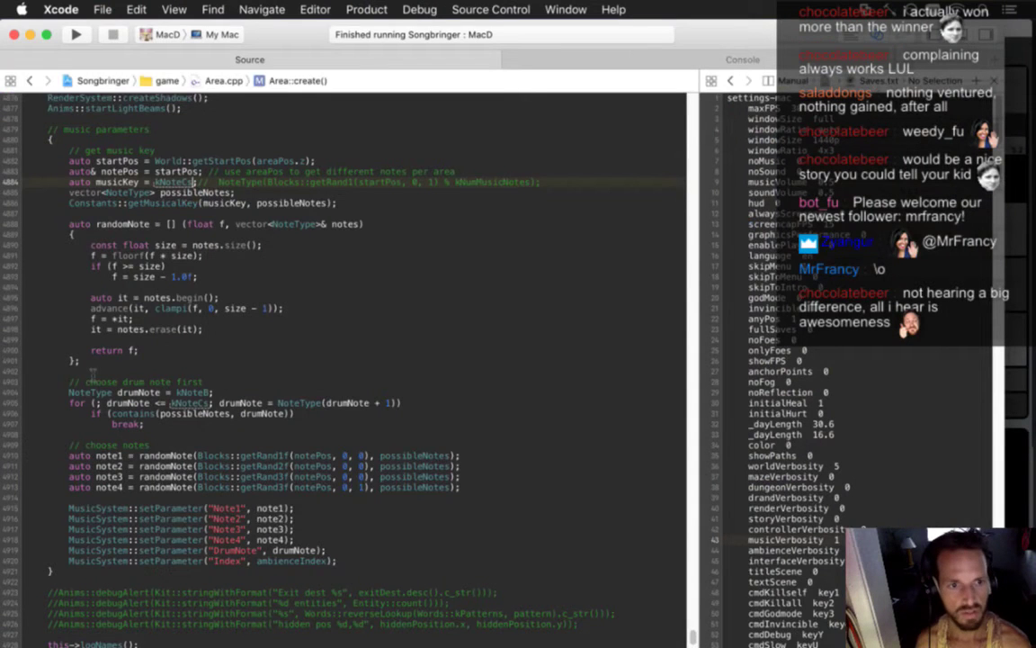
# Step: Set a breakpoint on the NoteType drumNote = kNoteB line in Area::create() and run Songbringer
pyautogui.click(61, 394)
pyautogui.press('super+r')
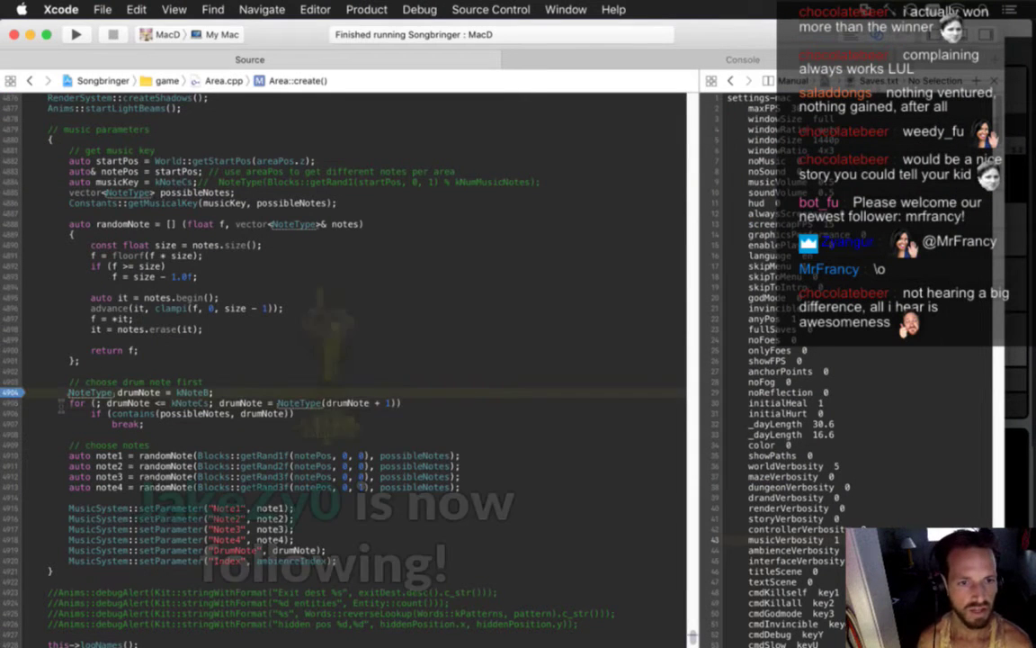
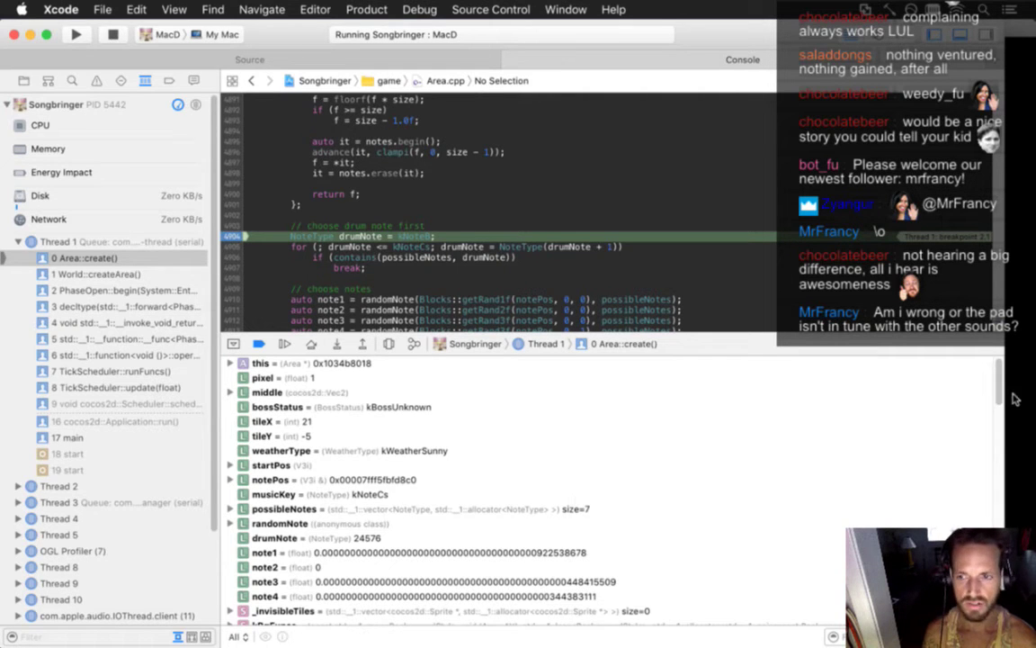
# Step: Expand possibleNotes among the debugger variables to examine the notes of the key, and stop the run
pyautogui.scroll(-3, 902, 360)
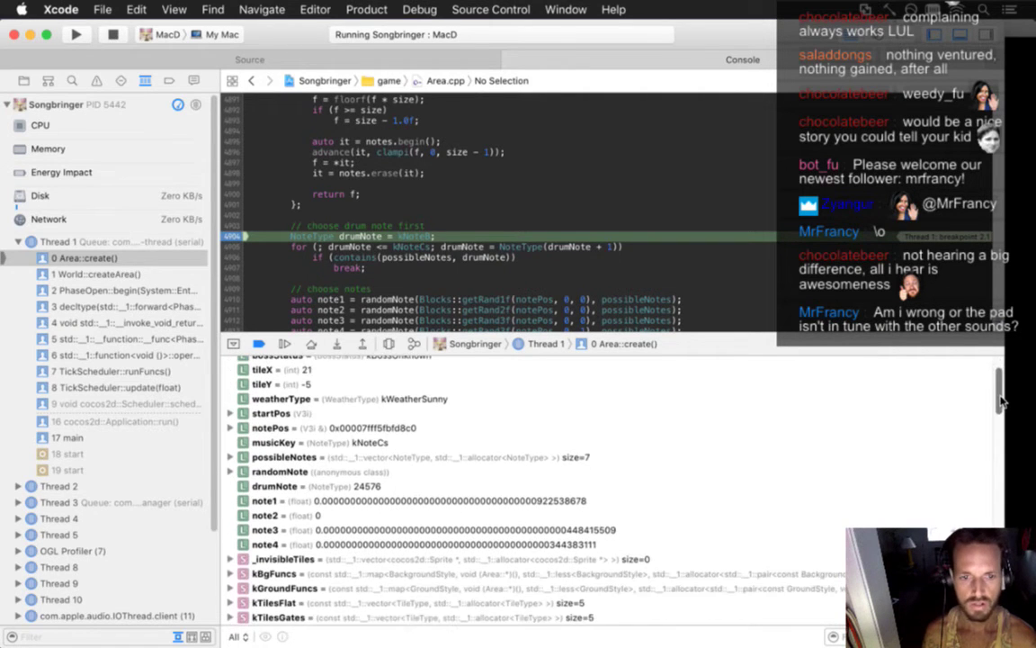
pyautogui.click(231, 457)
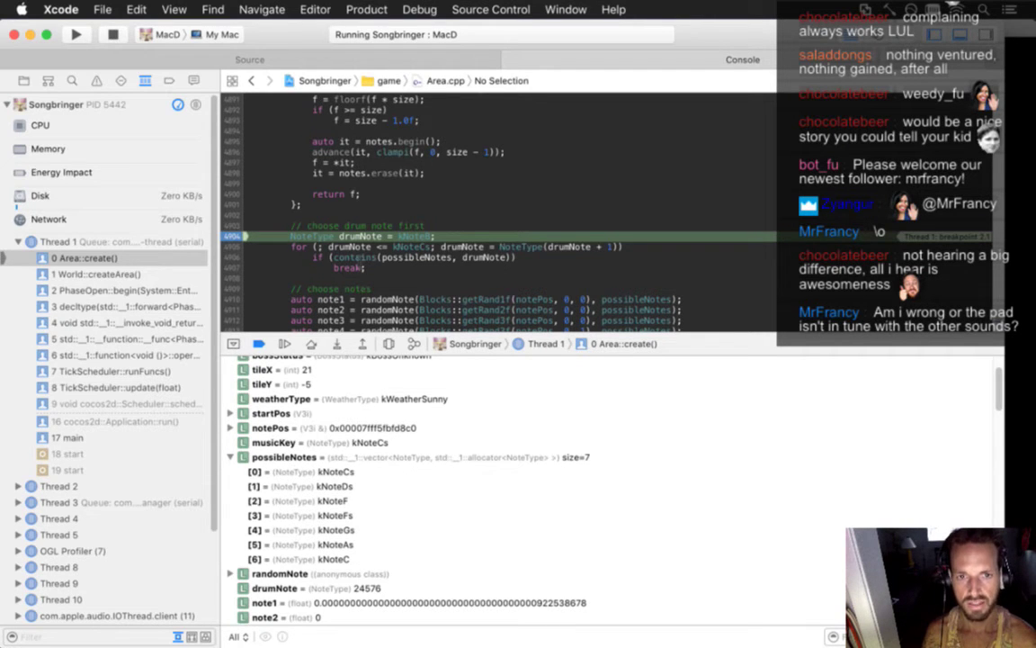
pyautogui.moveTo(346, 256)
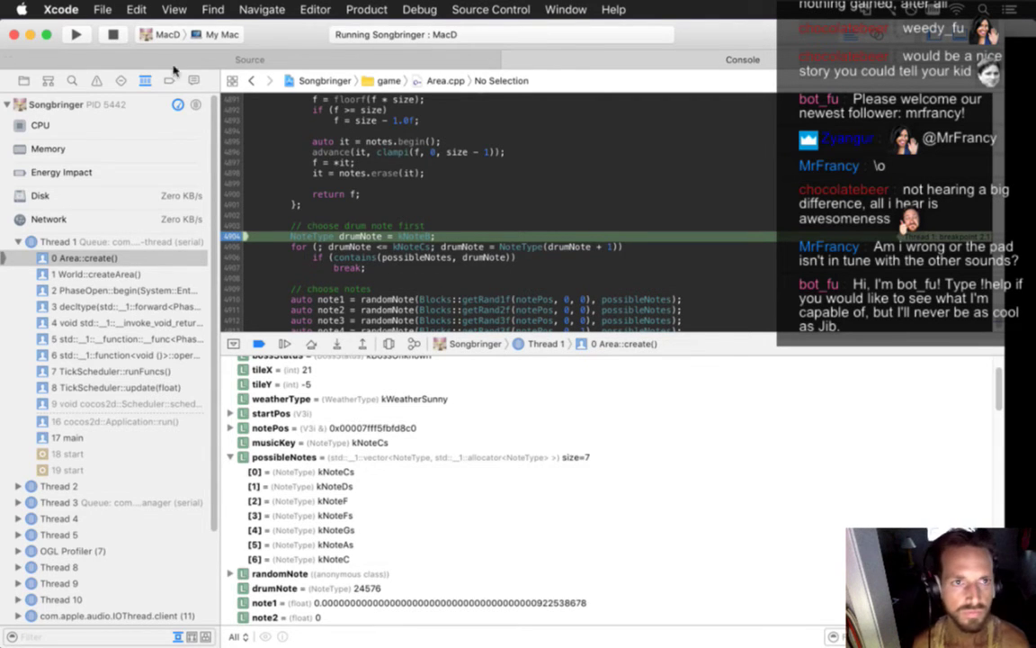
pyautogui.click(113, 34)
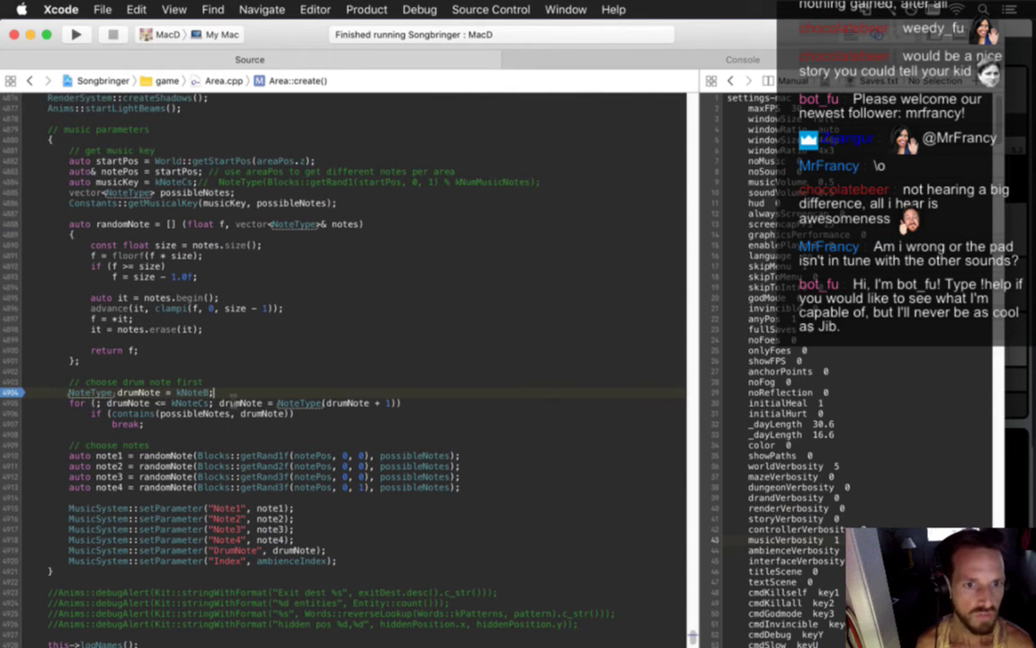
# Step: Declare vector<NoteType> possibleDrumNotes({kNoteB, kNoteC, kNoteCs}); directly below the "choose drum note first" comment
pyautogui.click(213, 379)
pyautogui.press('Return')
pyautogui.write('vector')
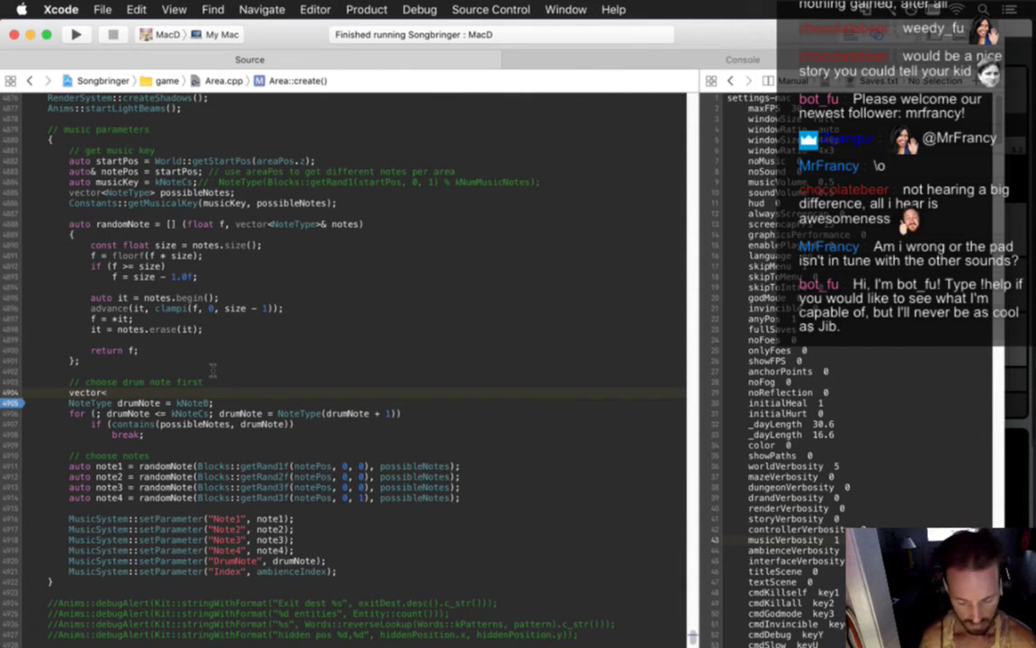
pyautogui.write('<NoteType')
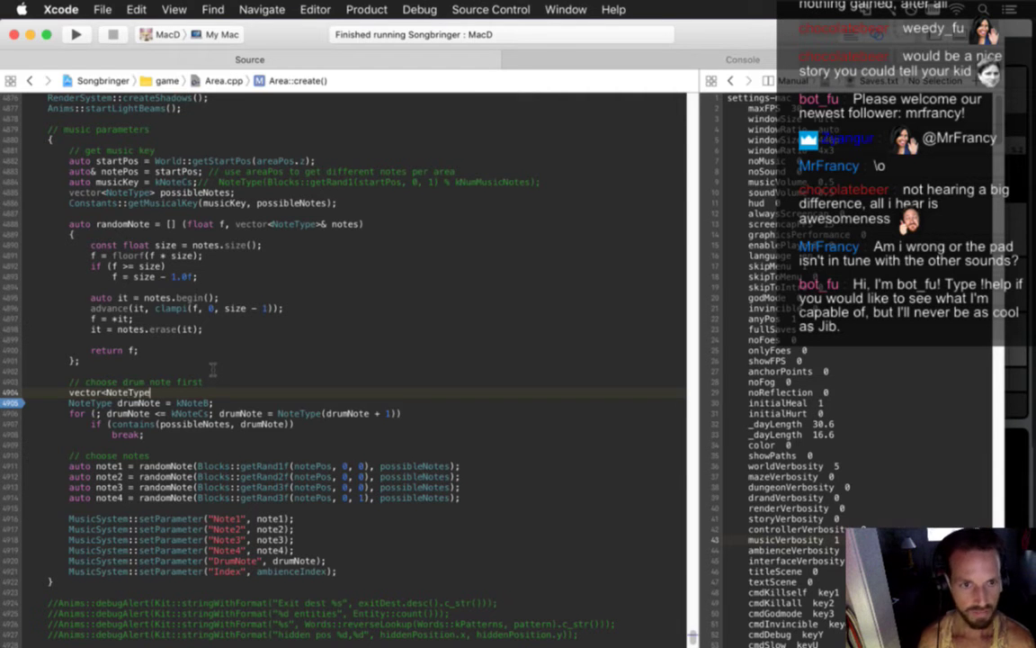
pyautogui.write('> possibleDrum')
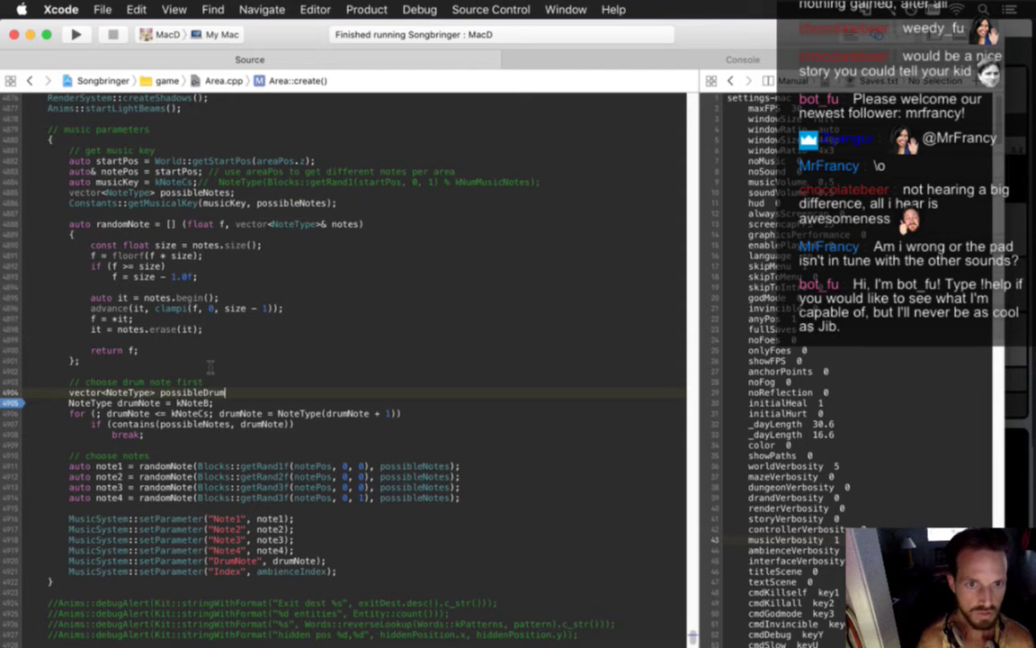
pyautogui.write('sNotes')
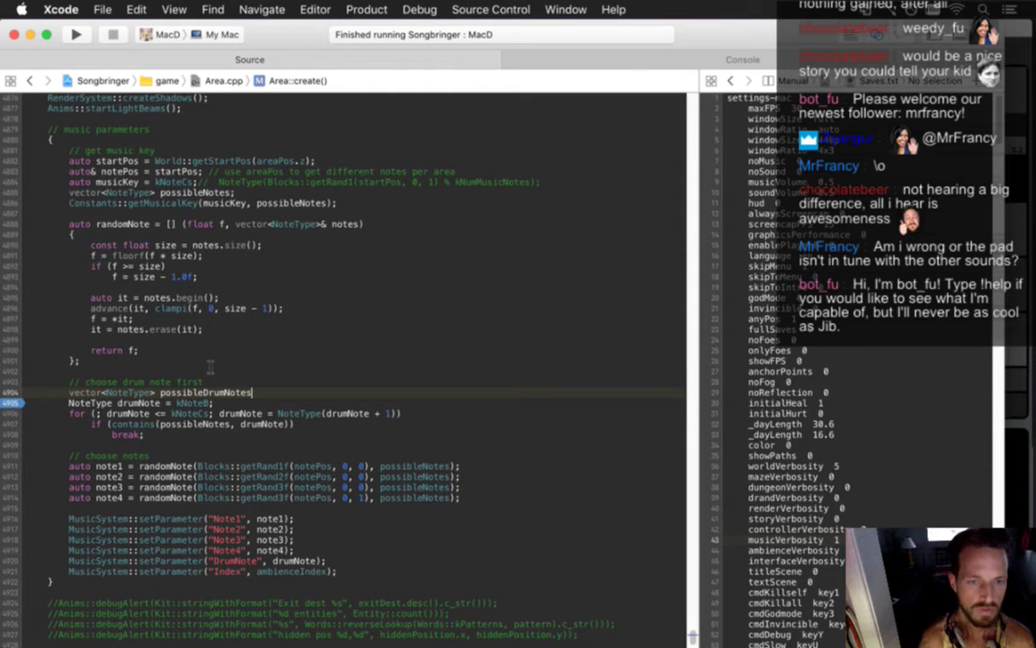
pyautogui.write('(')
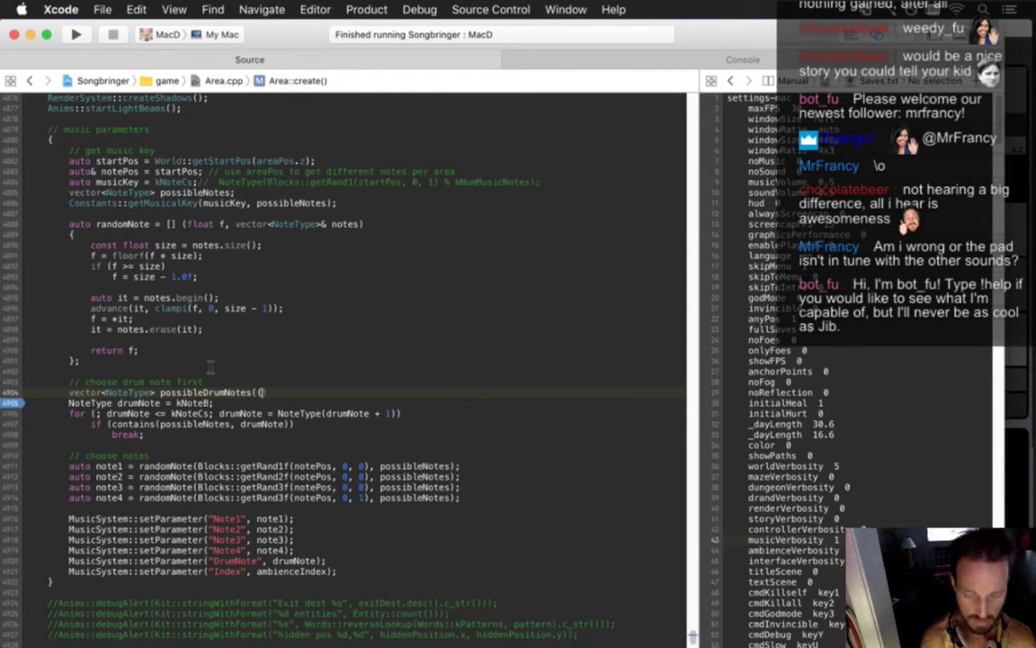
pyautogui.write('{kNoteB')
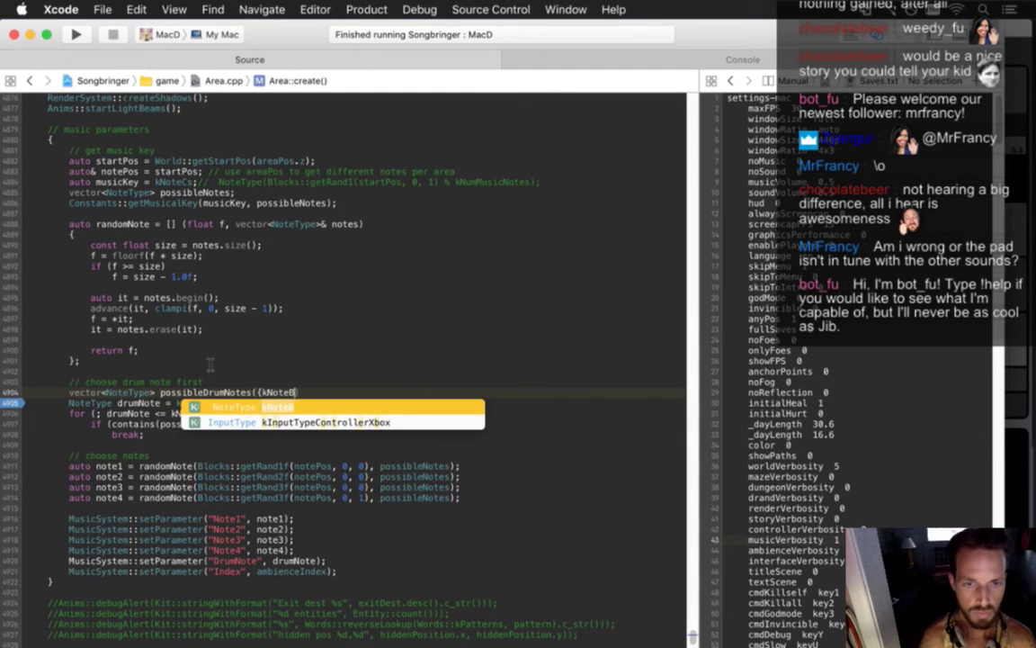
pyautogui.write(', kNoteC,')
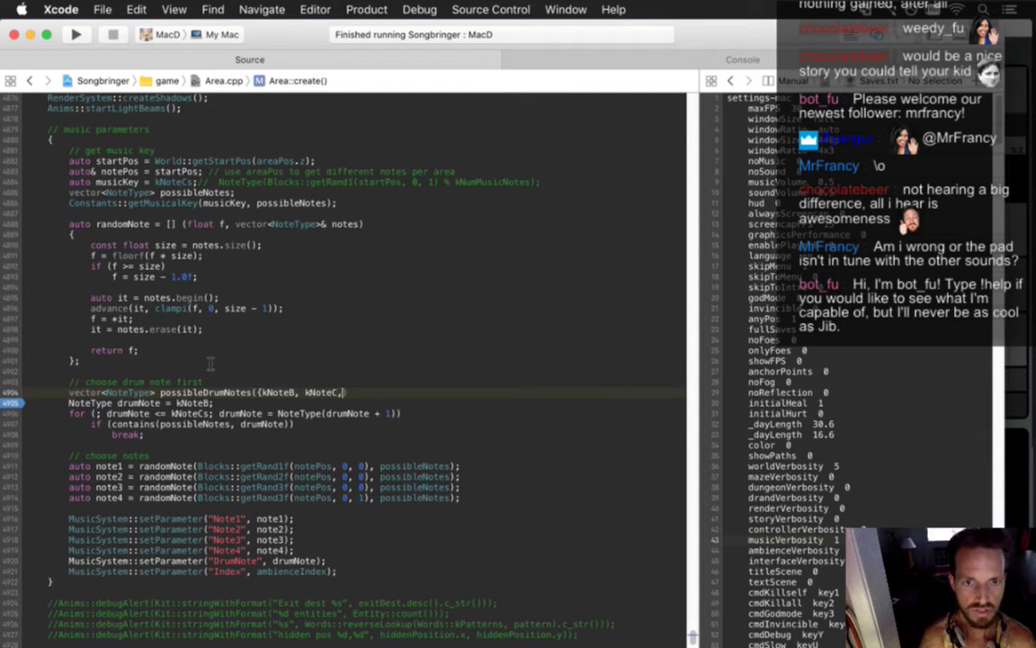
pyautogui.write(' kNoteCs')
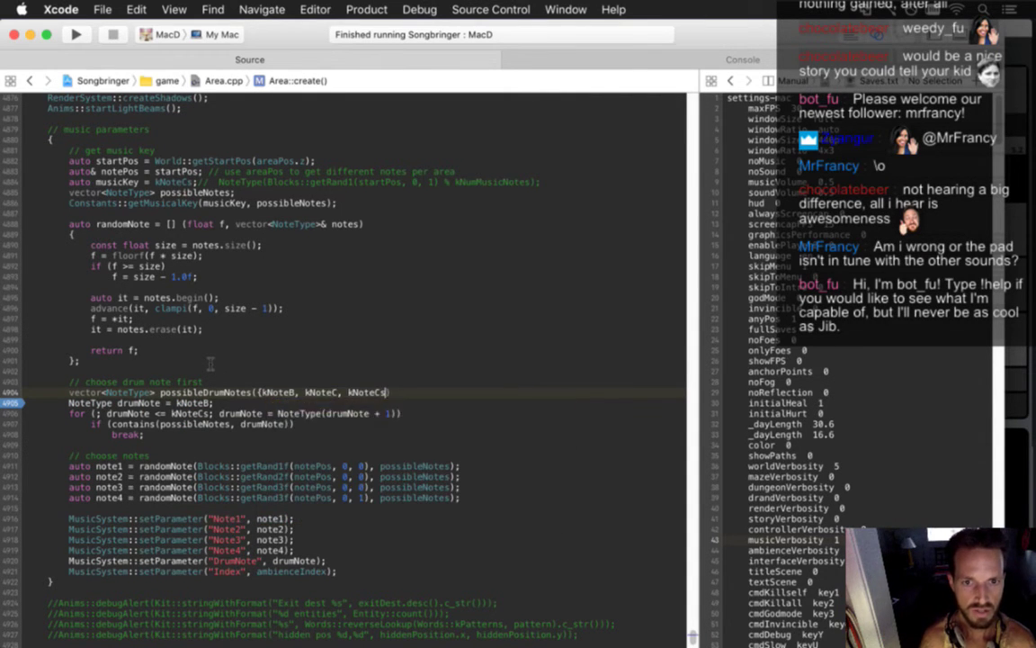
pyautogui.write('});')
pyautogui.press('Return')
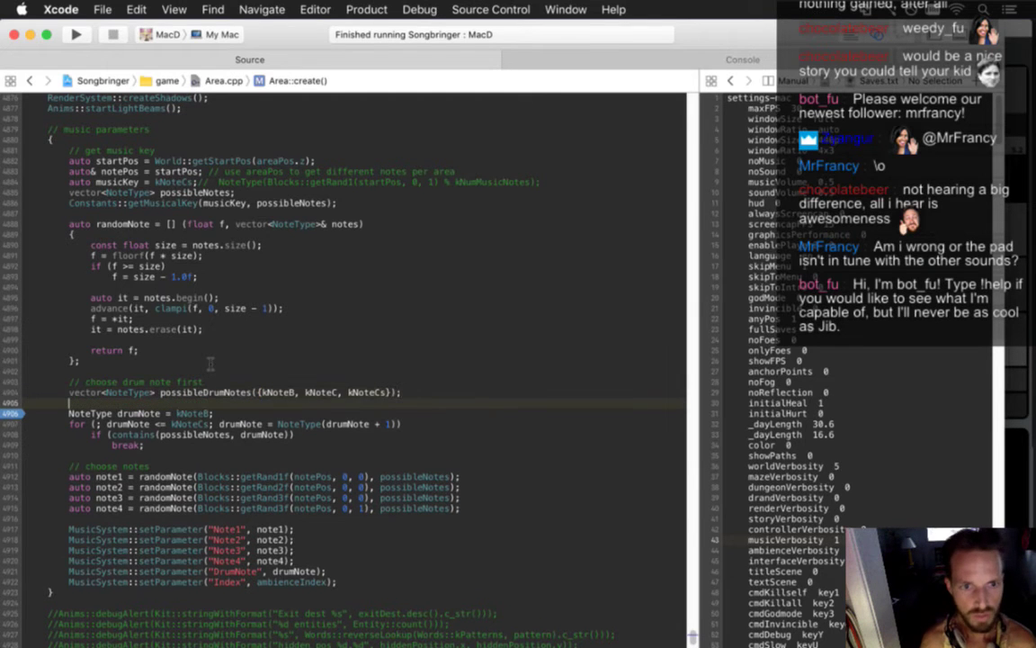
pyautogui.write('for (a')
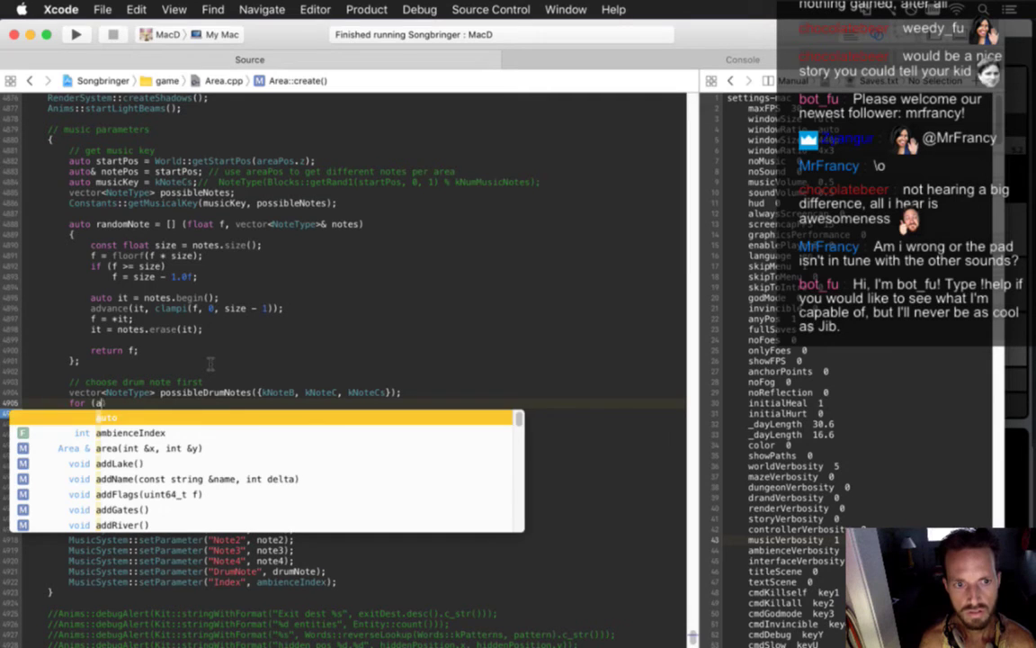
pyautogui.press('BackSpace')
pyautogui.press('BackSpace')
pyautogui.press('BackSpace')
pyautogui.press('BackSpace')
pyautogui.press('BackSpace')
pyautogui.press('BackSpace')
pyautogui.press('BackSpace')
pyautogui.press('BackSpace')
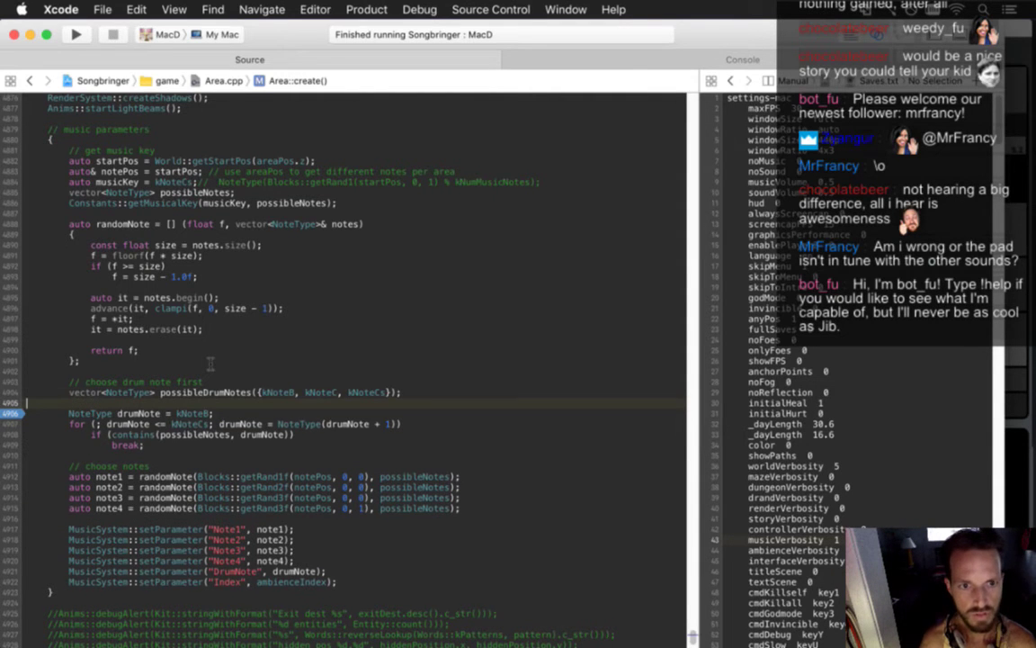
# Step: Start a for (auto note : possibleNotes) loop directly below the NoteType drumNote = kNoteB declaration
pyautogui.press('Down')
pyautogui.press('Return')
pyautogui.press('Return')
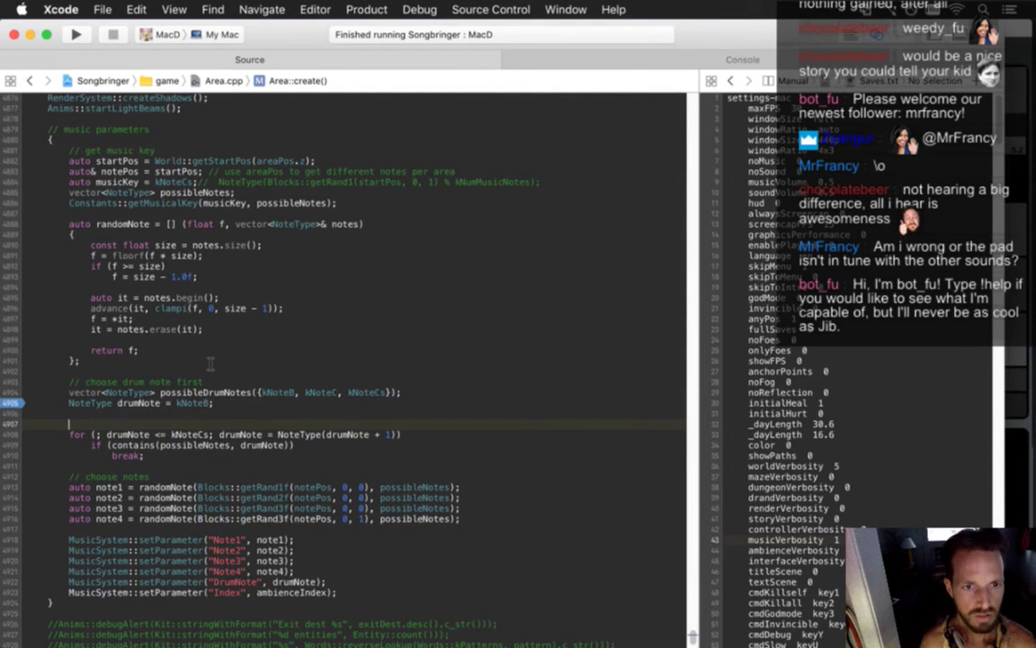
pyautogui.write('for (auto')
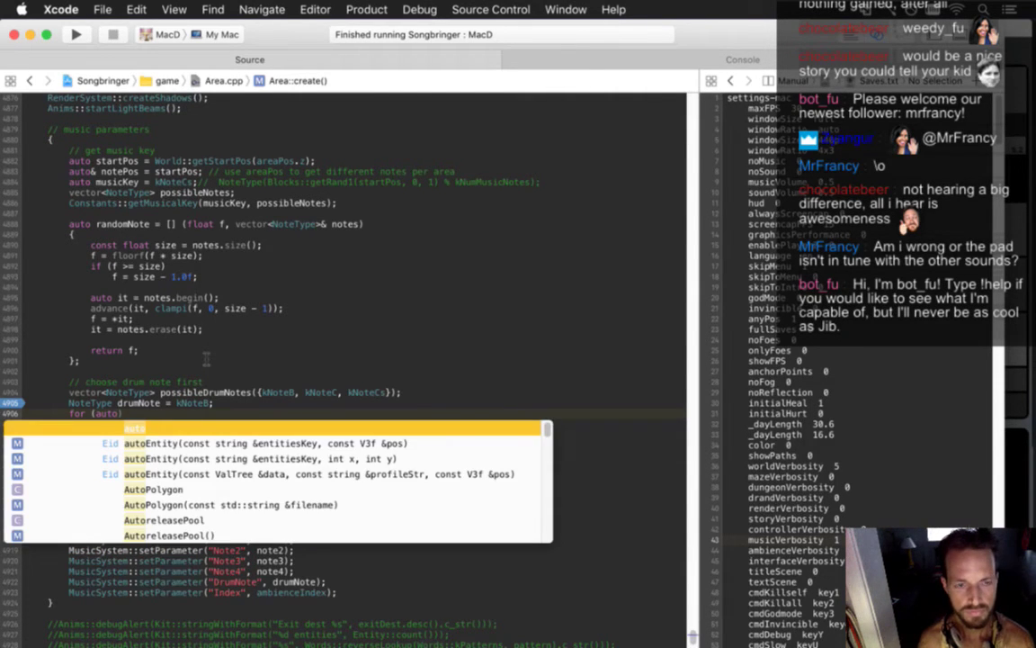
pyautogui.write(' note : possibleNotes')
pyautogui.press('Return')
pyautogui.write(')')
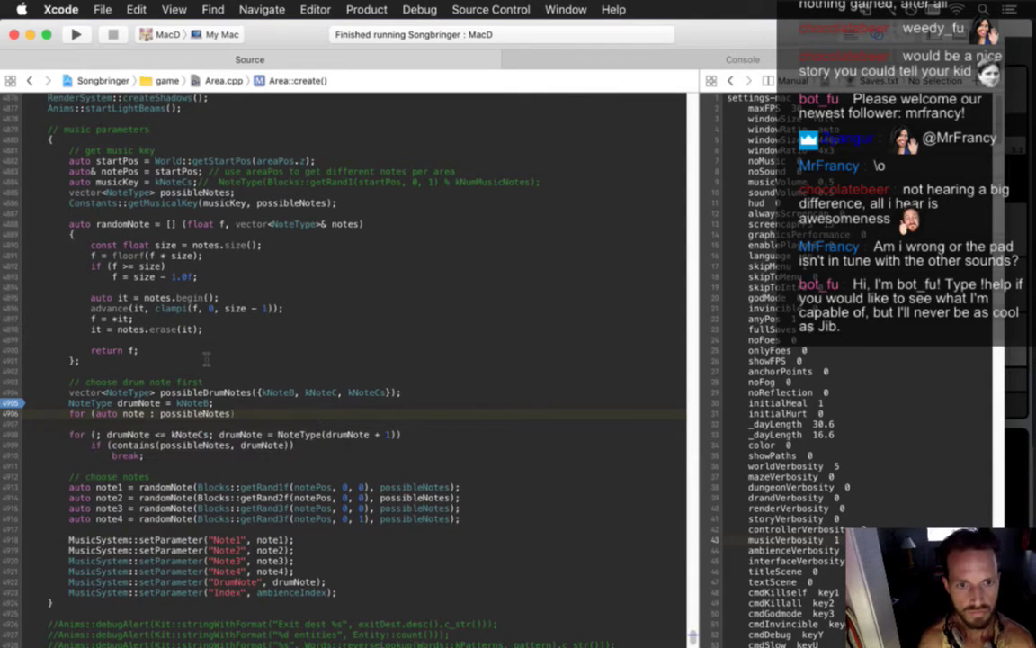
# Step: Add the condition if (contains(possibleDrumNotes, note)) inside the new for loop
pyautogui.press('Return')
pyautogui.write('(')
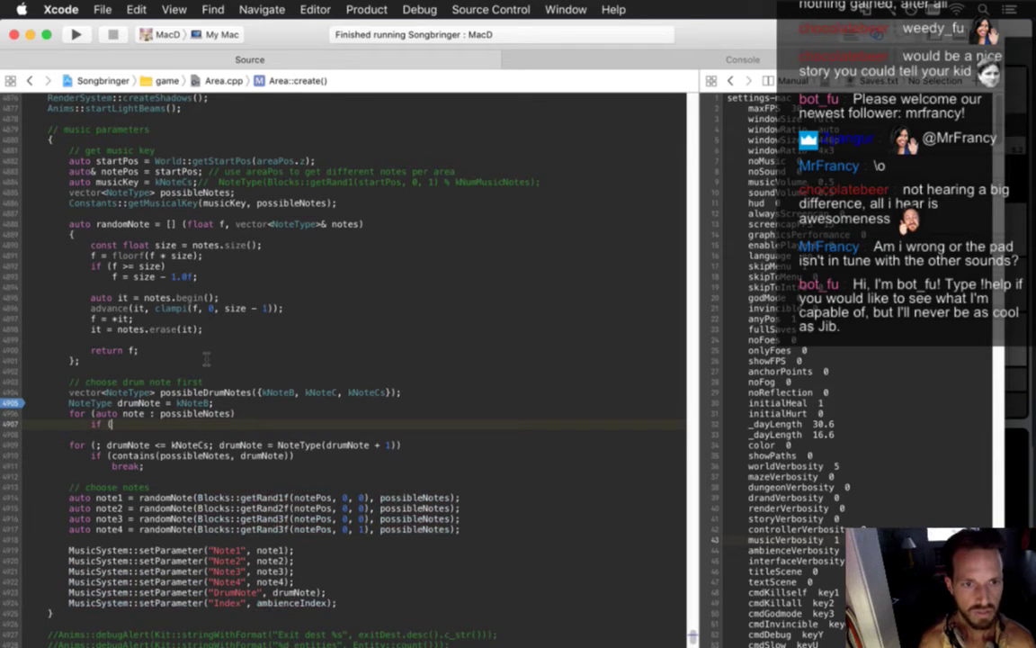
pyautogui.write('contains')
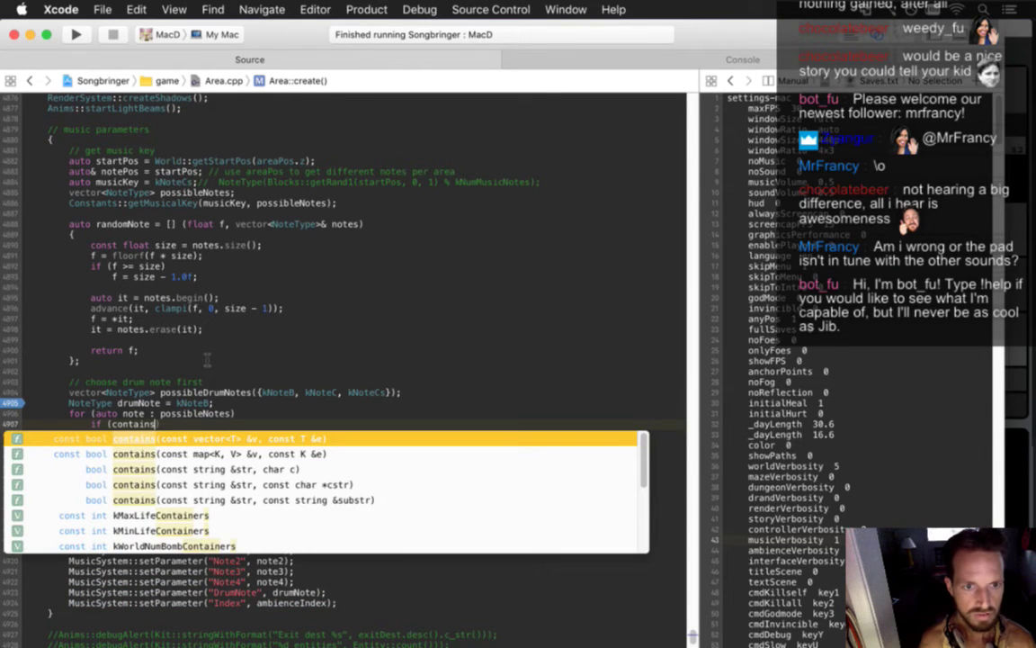
pyautogui.press('Return')
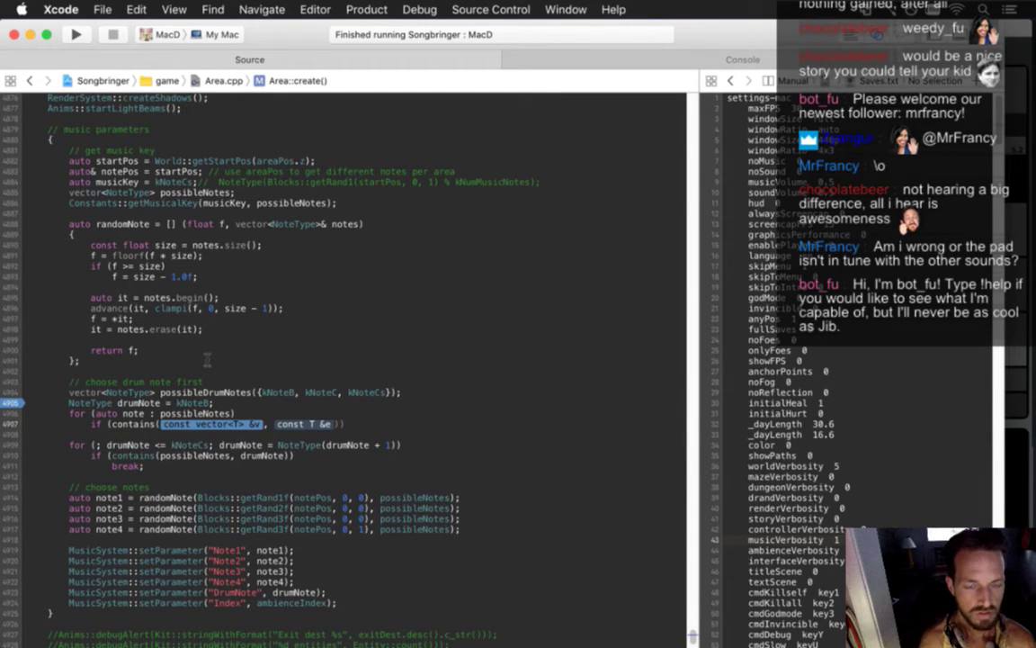
pyautogui.write('possib')
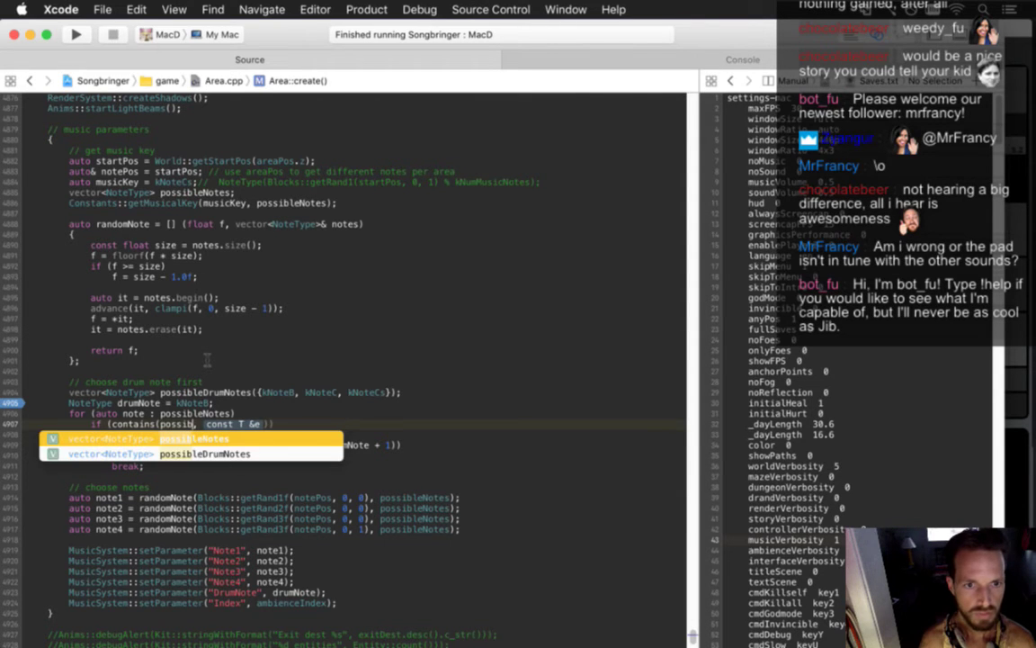
pyautogui.press('Down')
pyautogui.press('Return')
pyautogui.press('Tab')
pyautogui.write('note)')
pyautogui.press('Return')
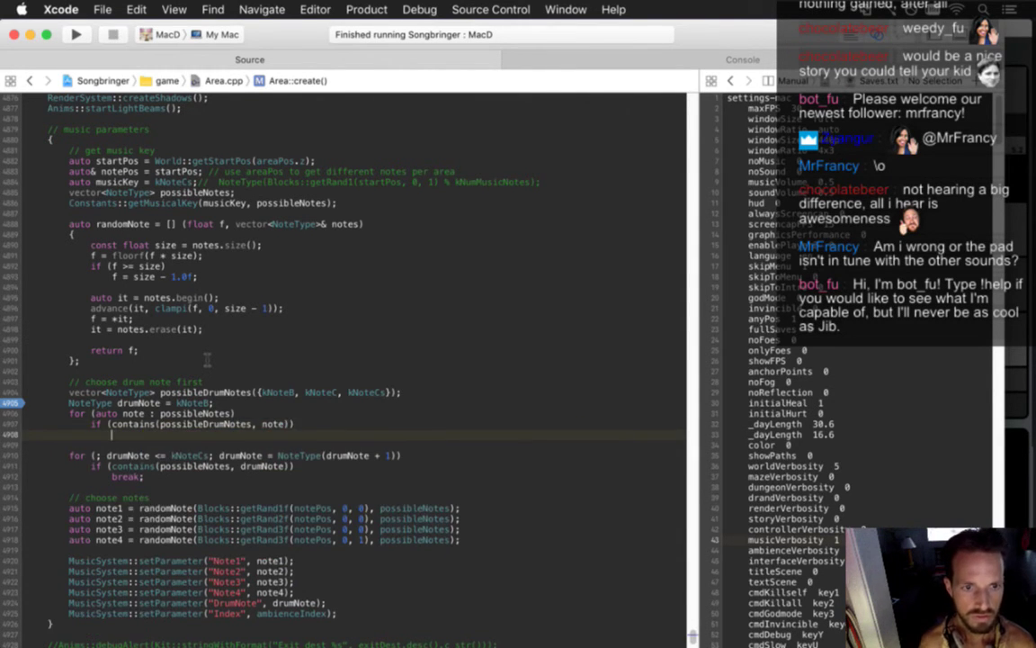
# Step: Give the condition the body {drumNote = note; break;}
pyautogui.write('{drumNo')
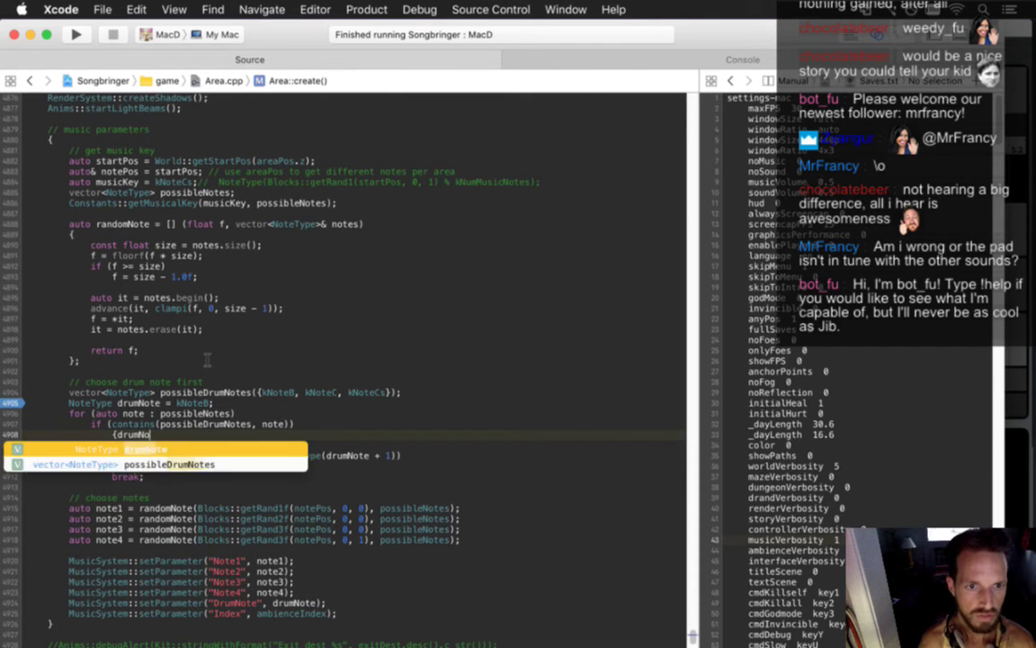
pyautogui.write('te = note; break;')
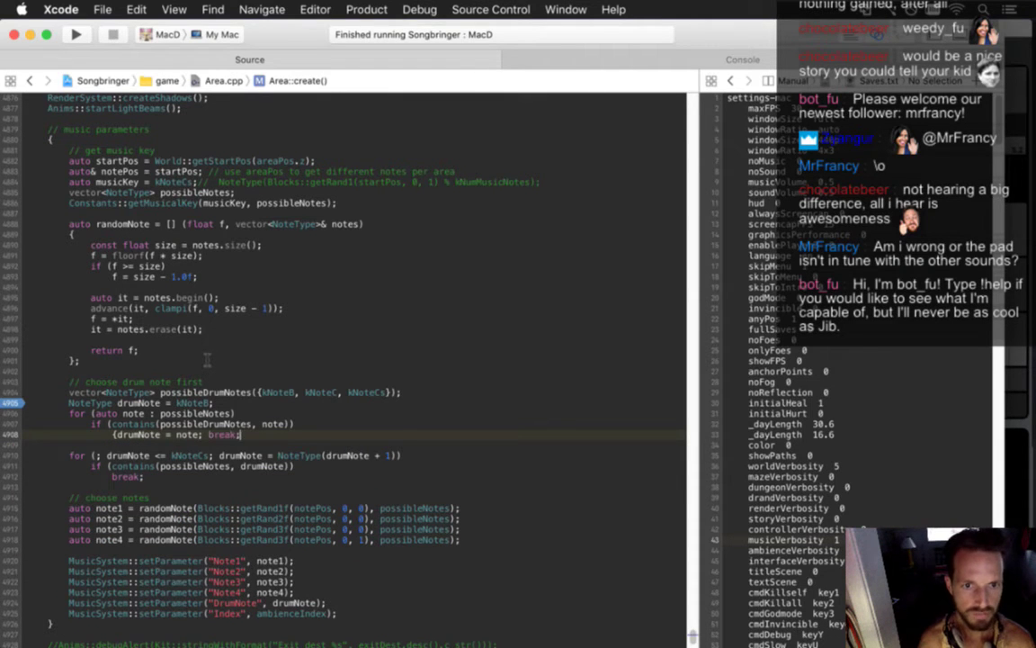
pyautogui.write('}')
# Step: Comment out the old for loop that counts drumNote up to kNoteCs, including its if and break lines
pyautogui.press('Down')
pyautogui.press('Down')
pyautogui.hotkey('shift', 'Down')
pyautogui.hotkey('shift', 'Down')
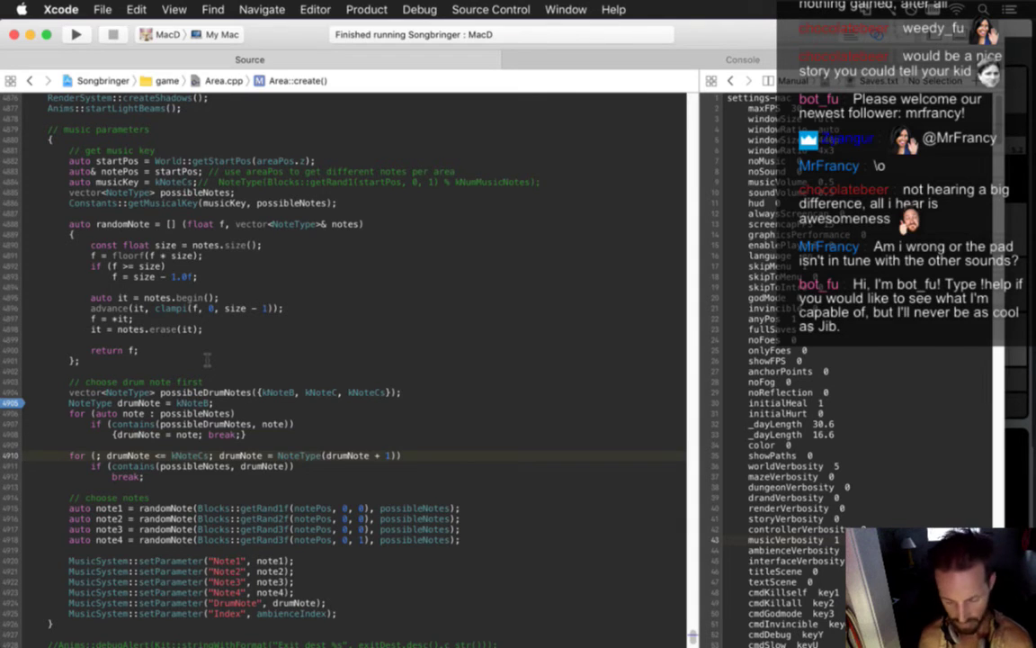
pyautogui.press('super+slash')
pyautogui.press('Up')
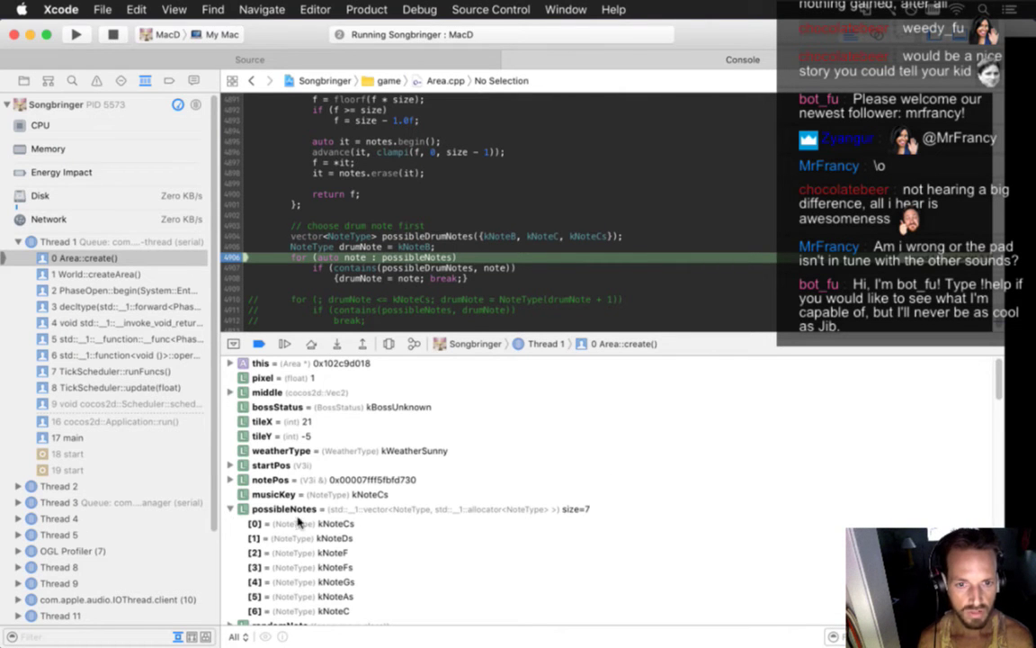
# Step: Collapse possibleNotes and expand possibleDrumNotes among the debugger variables to examine the allowed drum notes
pyautogui.click(230, 509)
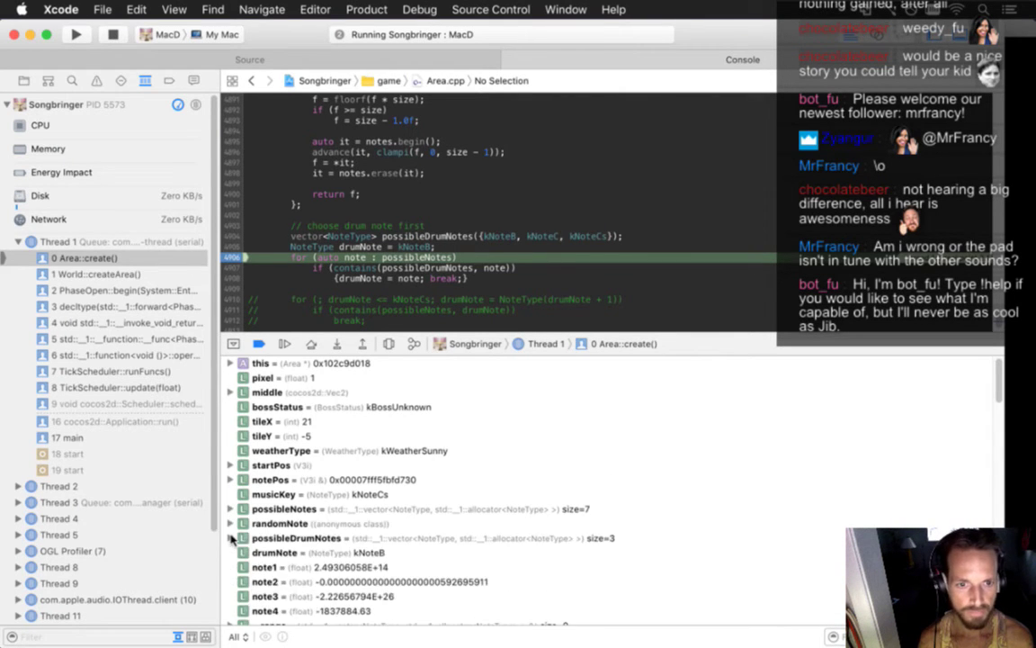
pyautogui.click(232, 538)
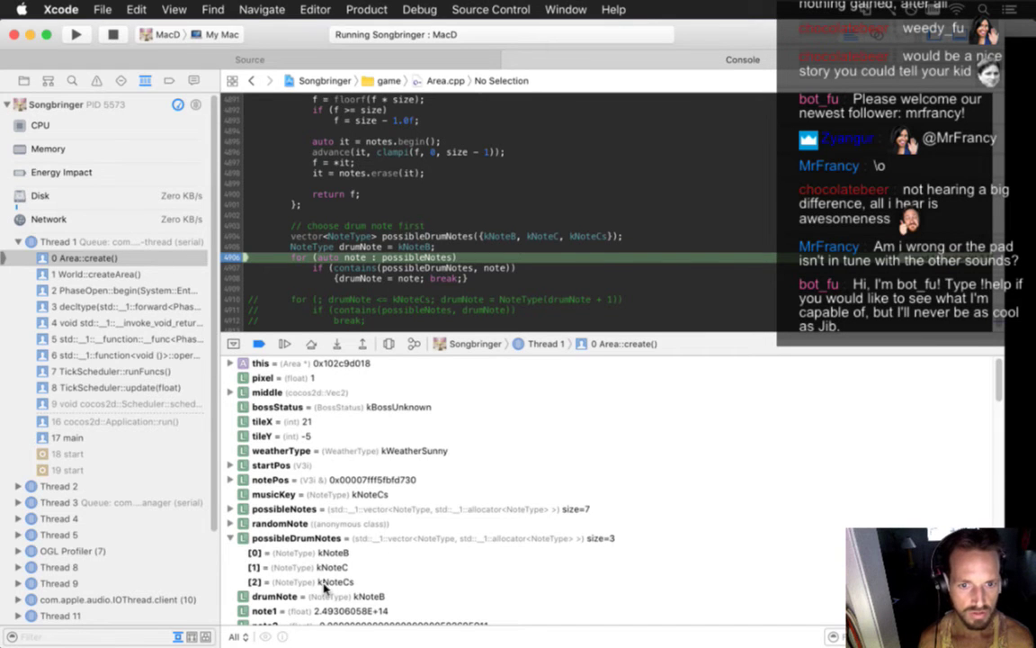
pyautogui.click(232, 538)
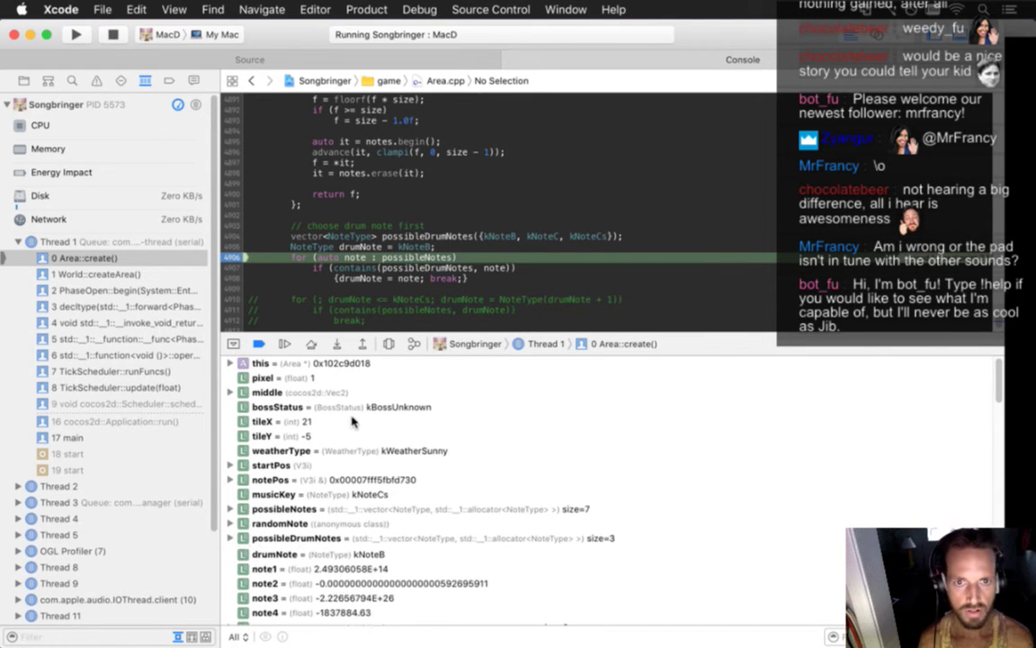
# Step: Step over the new loop line by line to check note and drumNote in the debugger, and stop the run
pyautogui.click(310, 345)
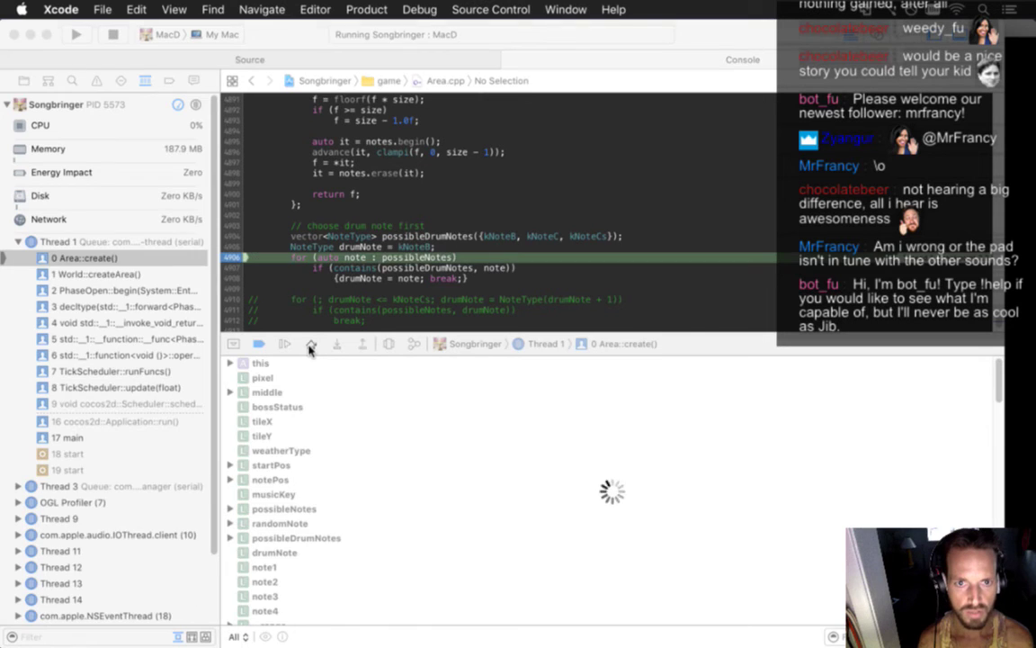
pyautogui.click(310, 345)
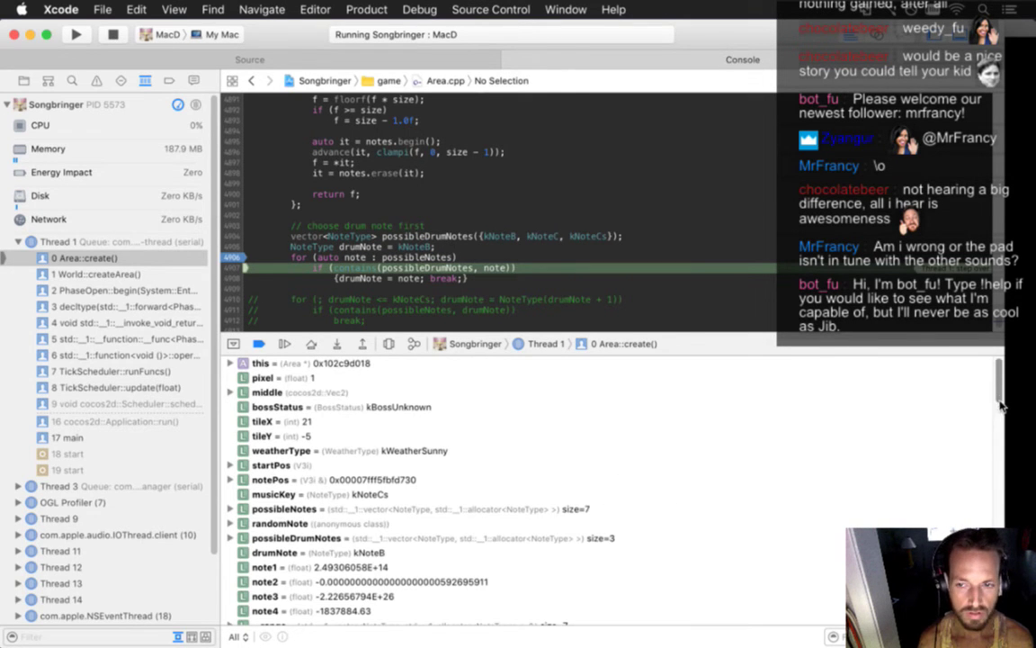
pyautogui.scroll(-4, 393, 555)
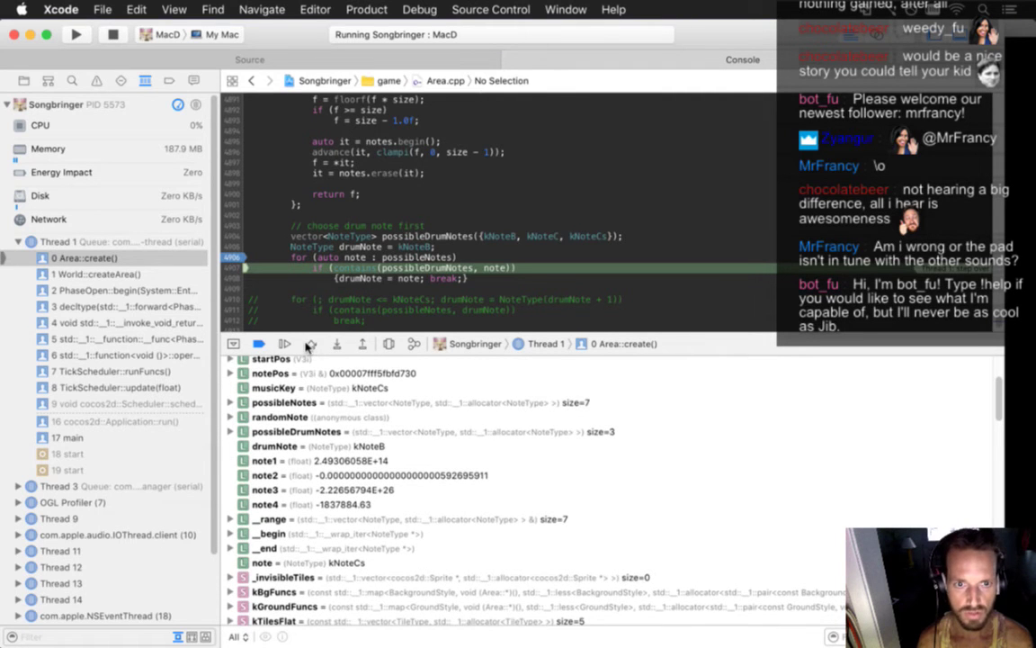
pyautogui.click(310, 345)
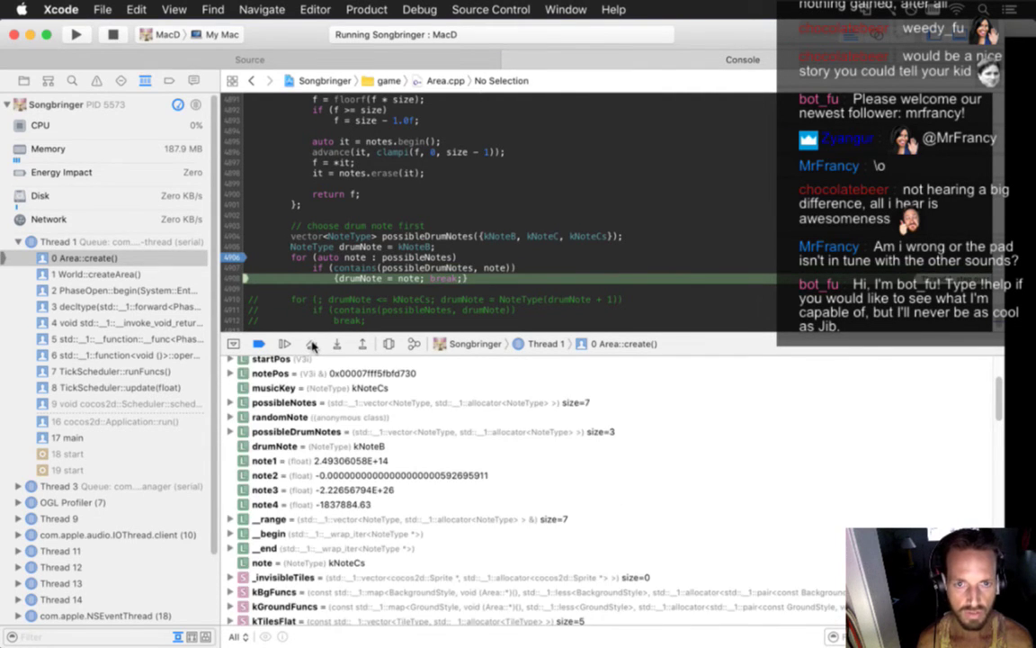
pyautogui.click(311, 346)
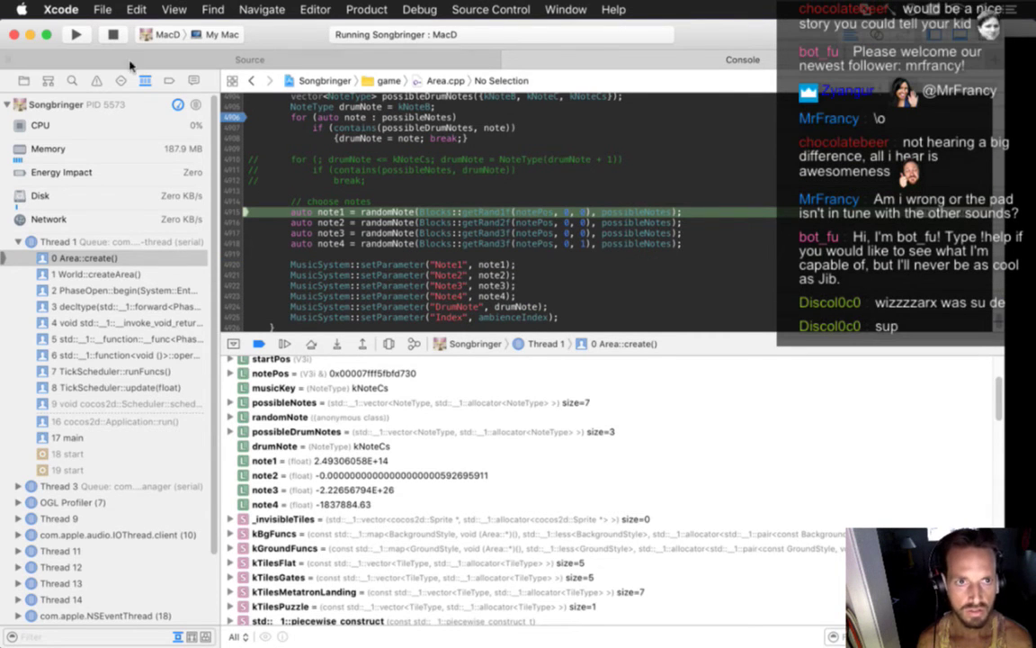
pyautogui.click(113, 34)
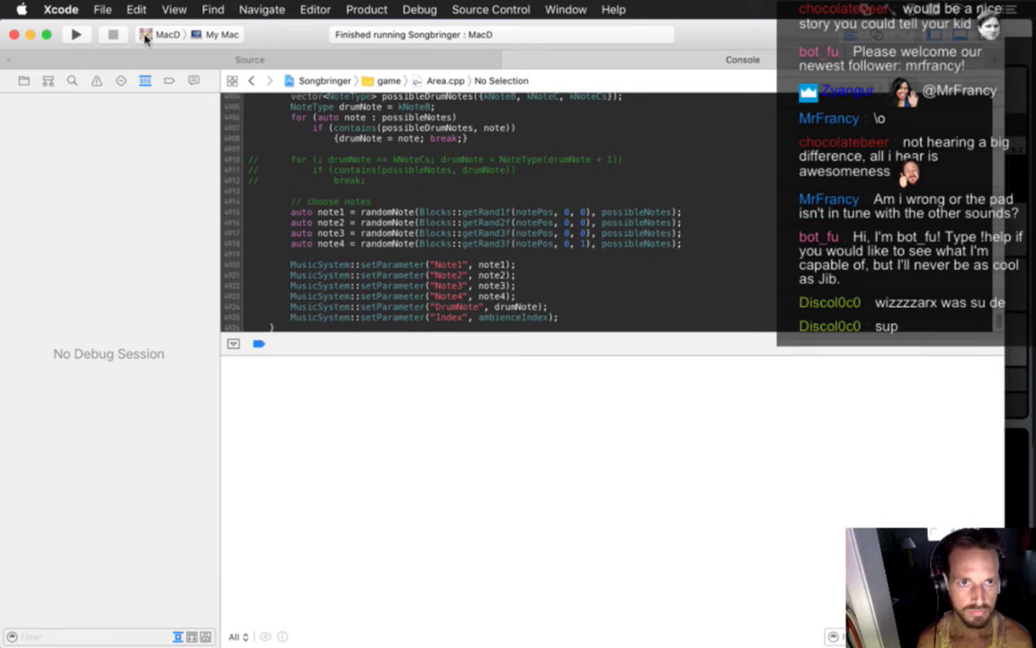
# Step: Delete the commented-out drumNote loop above the "choose notes" comment
pyautogui.click(297, 147)
pyautogui.hotkey('shift', 'Down')
pyautogui.hotkey('shift', 'Down')
pyautogui.hotkey('shift', 'Down')
pyautogui.hotkey('shift', 'Down')
pyautogui.press('BackSpace')
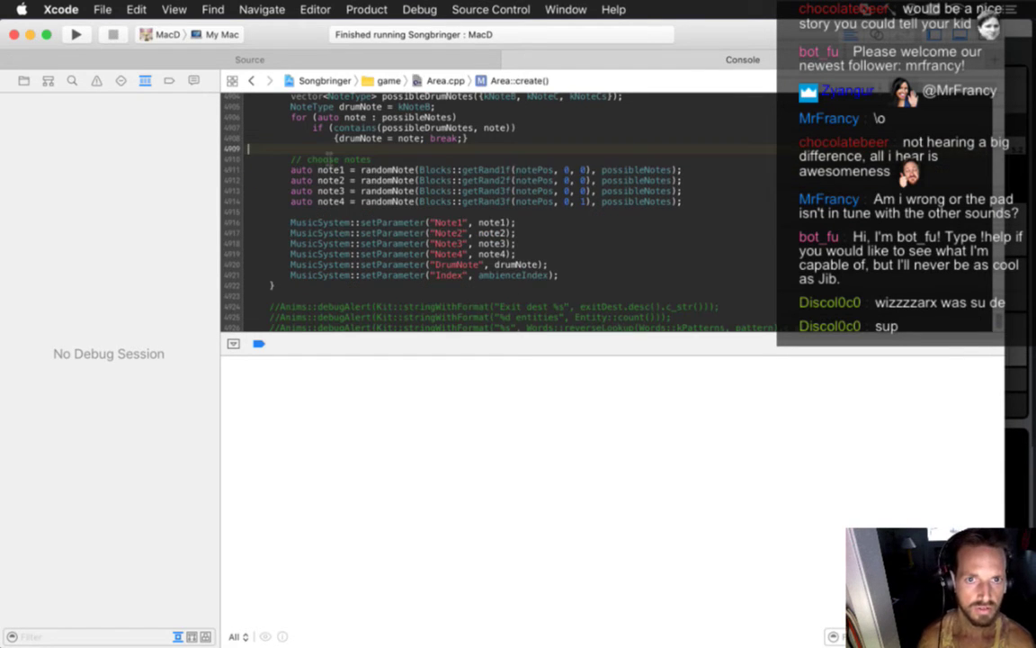
# Step: Build and run Songbringer, and walk the hero through the room's west door into the neighbouring pillar room
pyautogui.click(241, 54)
pyautogui.press('super+b')
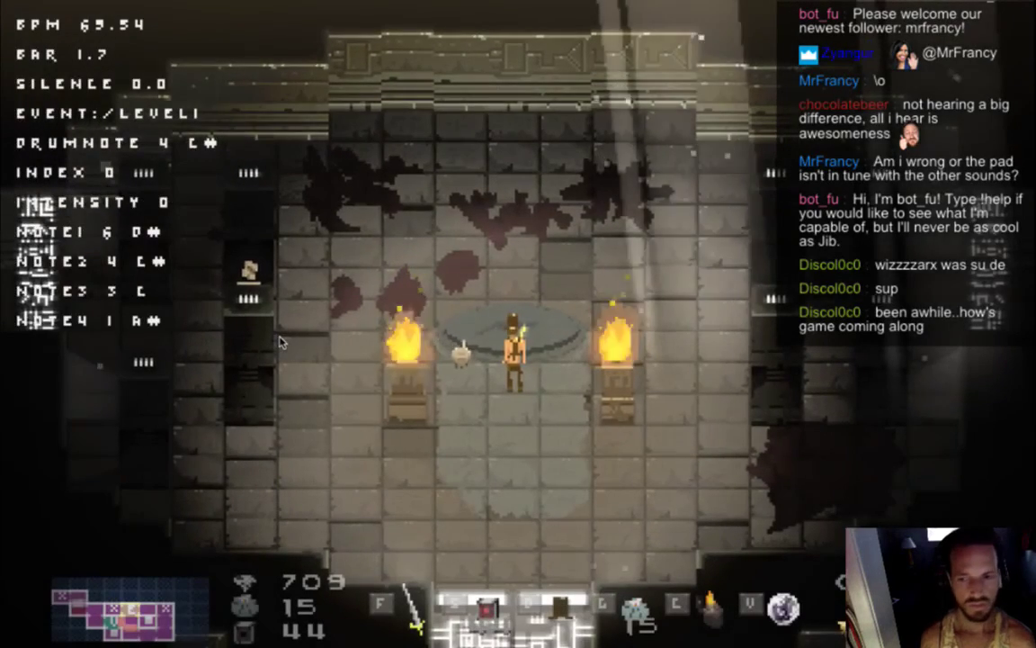
pyautogui.press('Left')
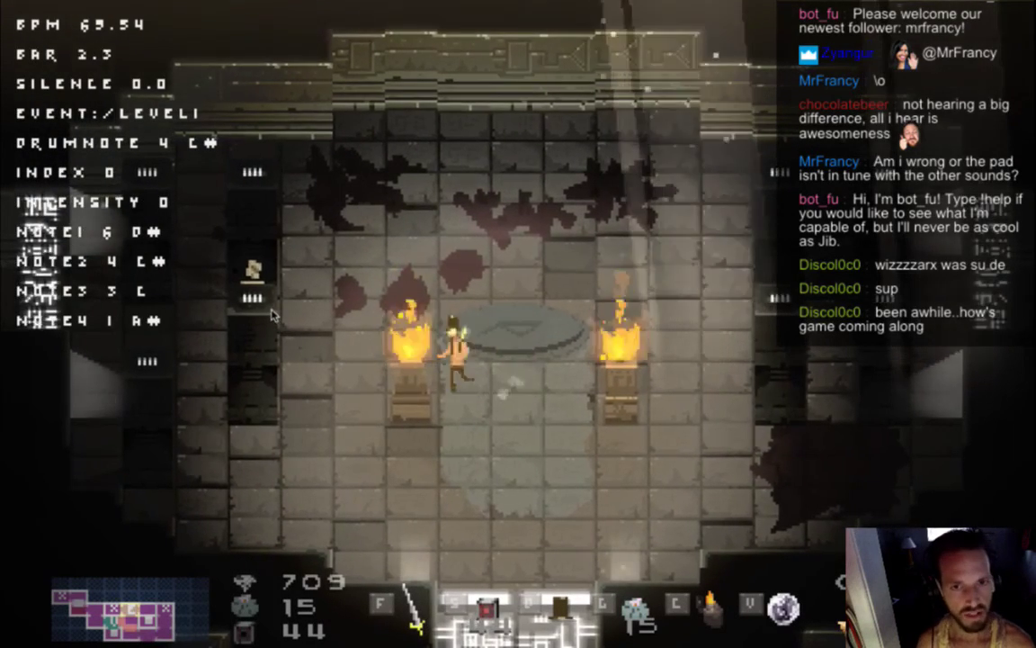
pyautogui.press('Left')
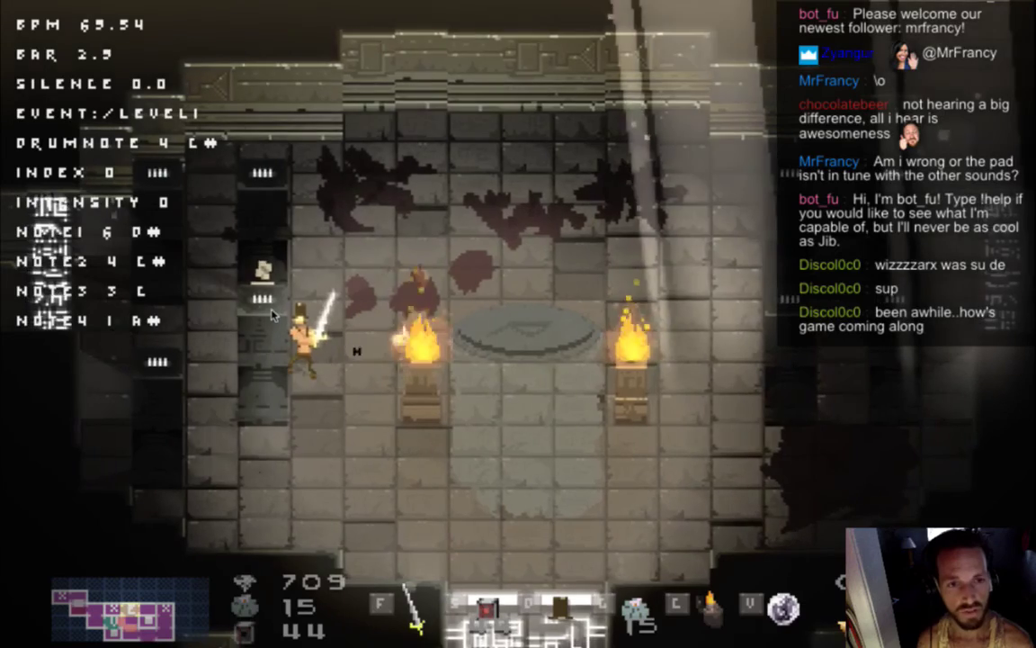
pyautogui.press('Left')
pyautogui.press('a')
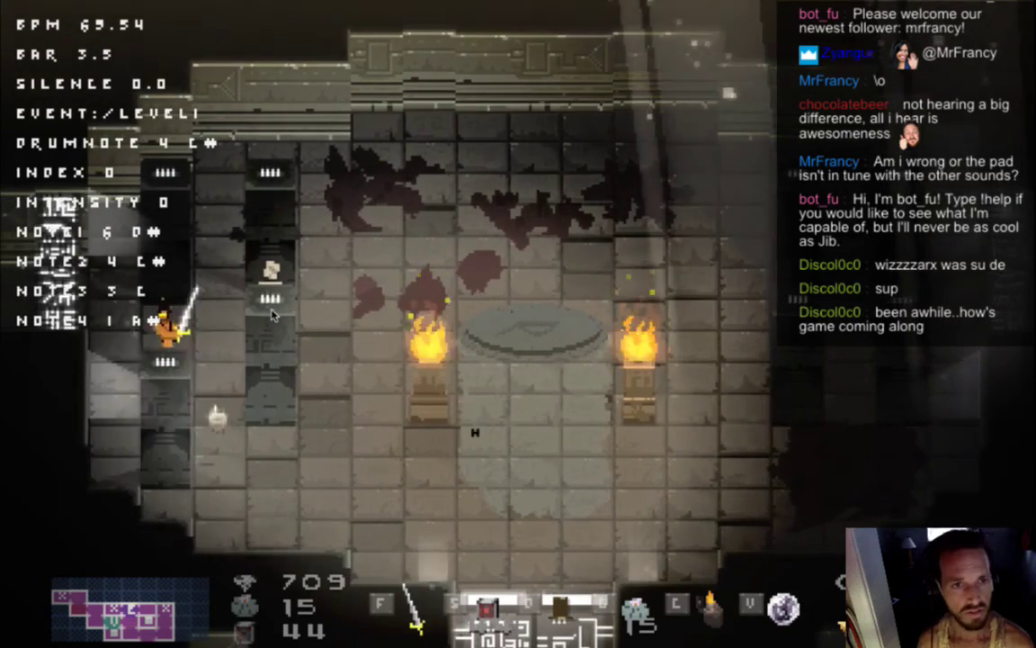
pyautogui.press('a')
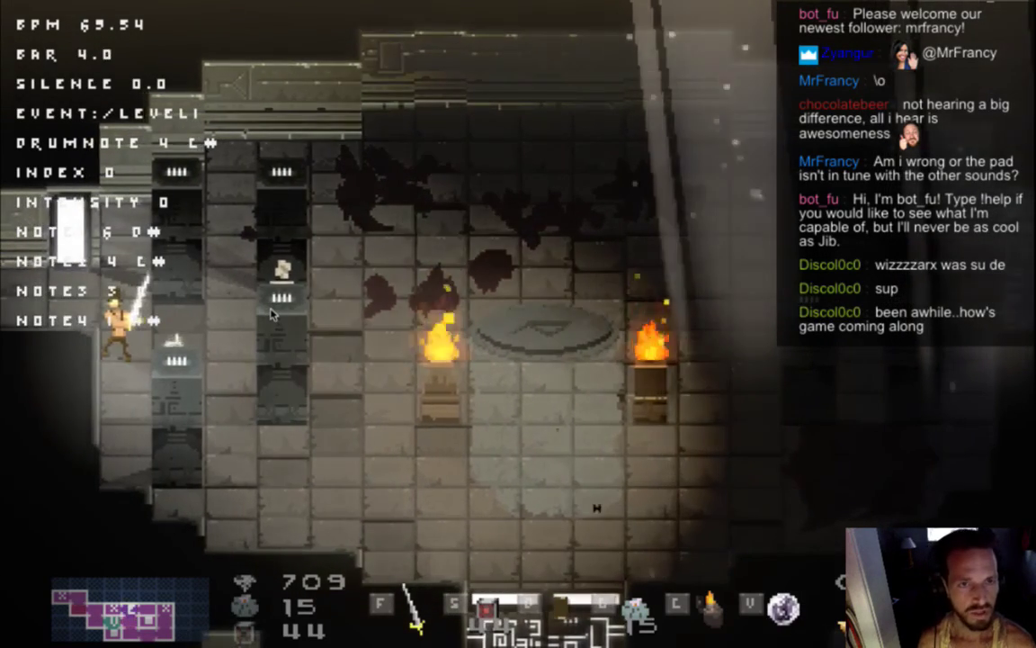
pyautogui.press('a')
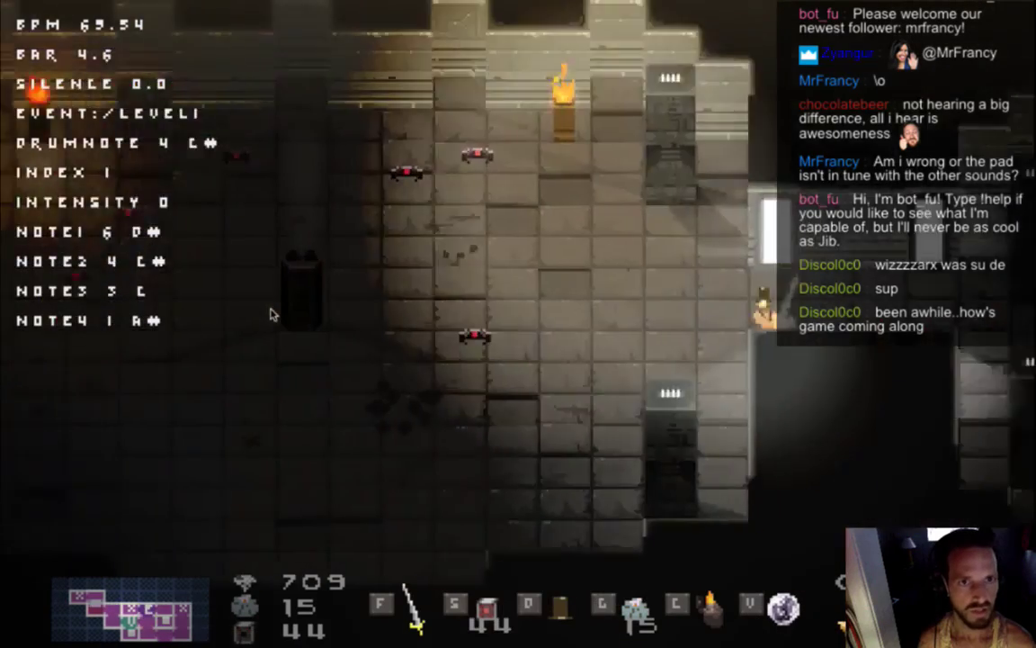
# Step: Fight the foes in the pillar room with the hat and sword to test the music with the new drum note selection
pyautogui.press('Left')
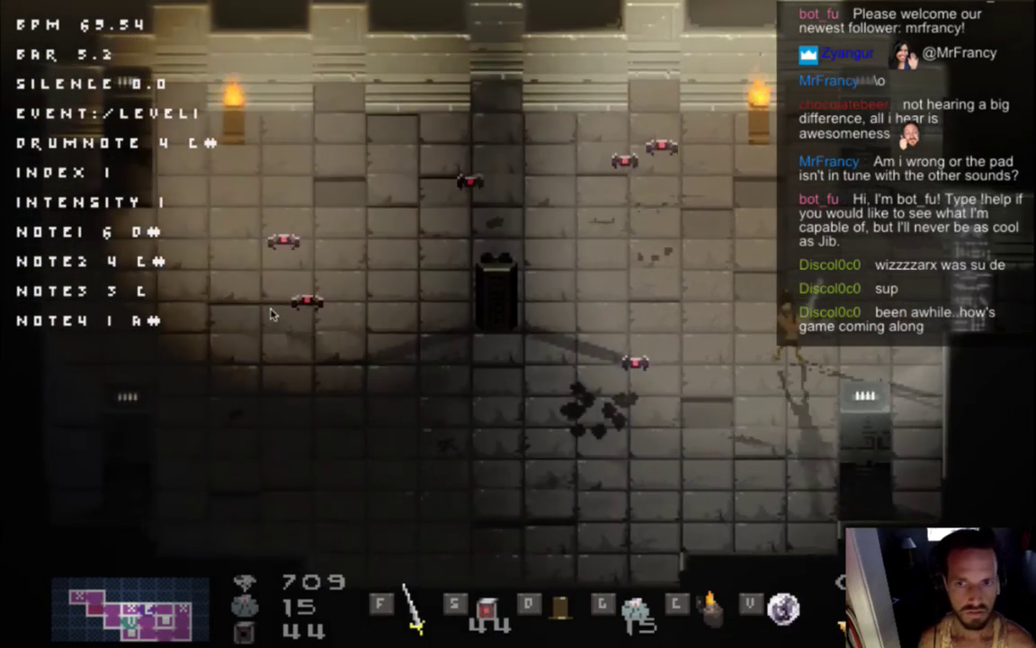
pyautogui.press('d')
pyautogui.press('Down')
pyautogui.press('Left')
pyautogui.press('f')
pyautogui.press('Right')
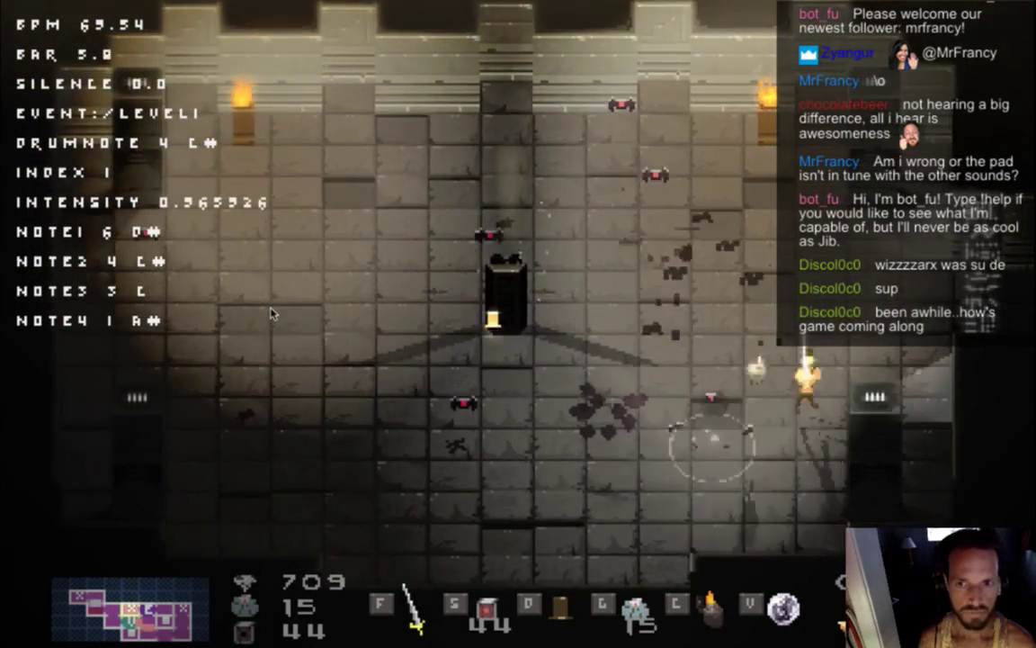
pyautogui.press('Left')
pyautogui.press('Down')
pyautogui.press('Right')
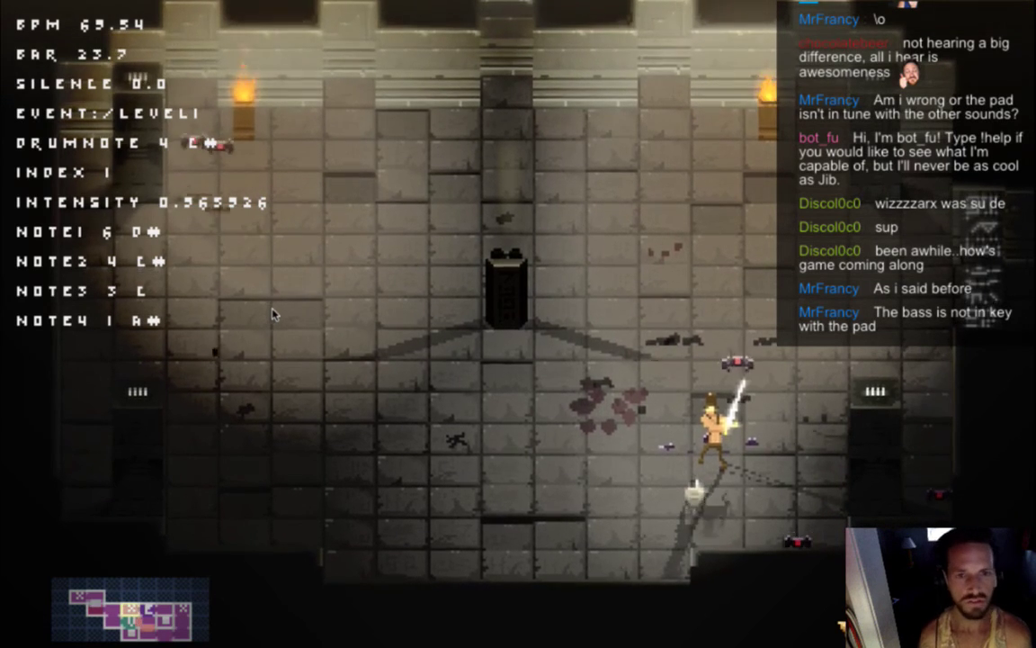
# Step: Switch to FMOD Studio and open the Level1 event to examine its bass and chirpy tracks
pyautogui.press('super+Tab')
pyautogui.press('super+Tab')
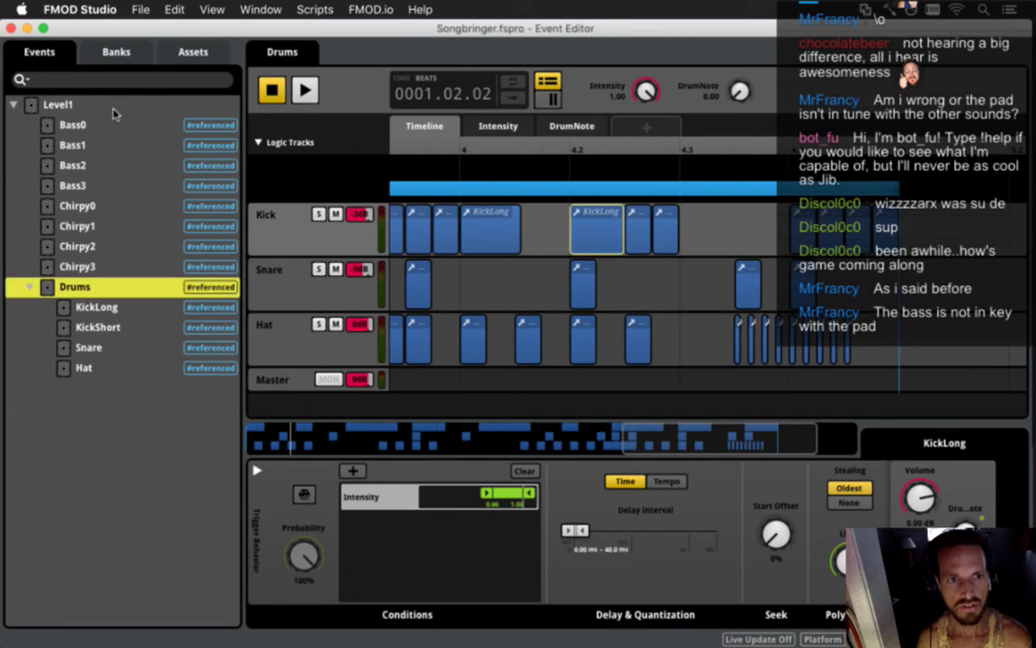
pyautogui.click(90, 107)
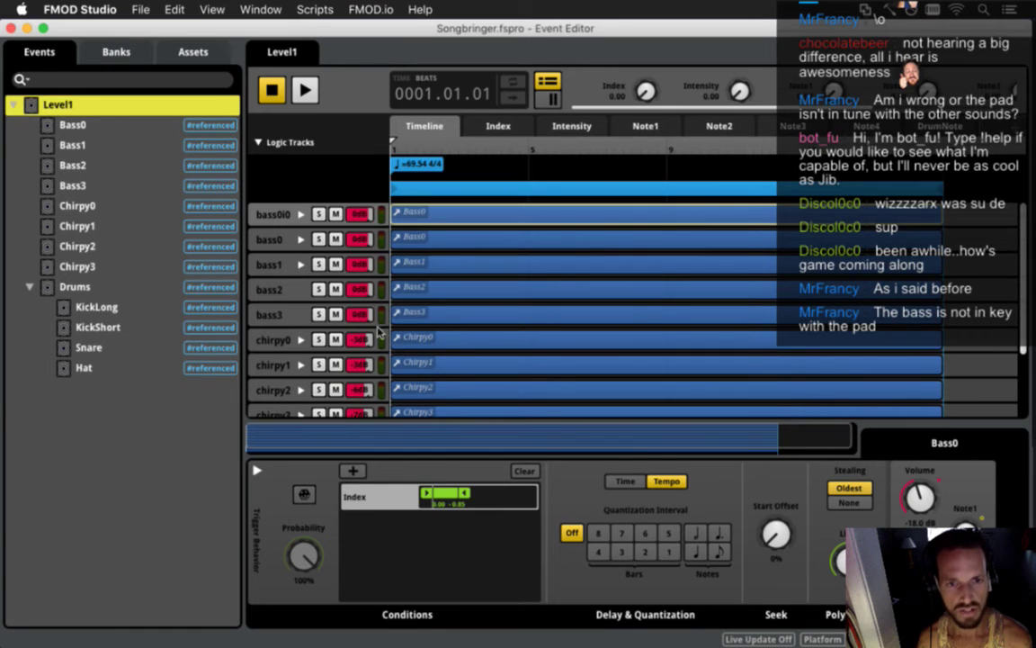
# Step: Solo the chirpy0 track and audition it with Index raised to about 1.02, and clear the solo and save
pyautogui.click(448, 345)
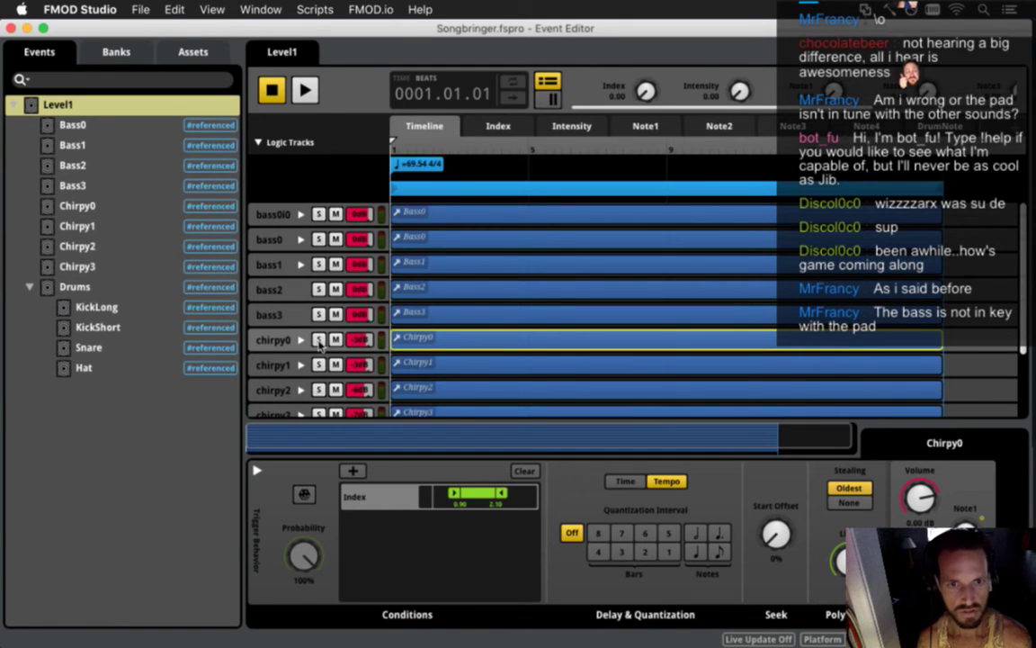
pyautogui.click(319, 340)
pyautogui.press('space')
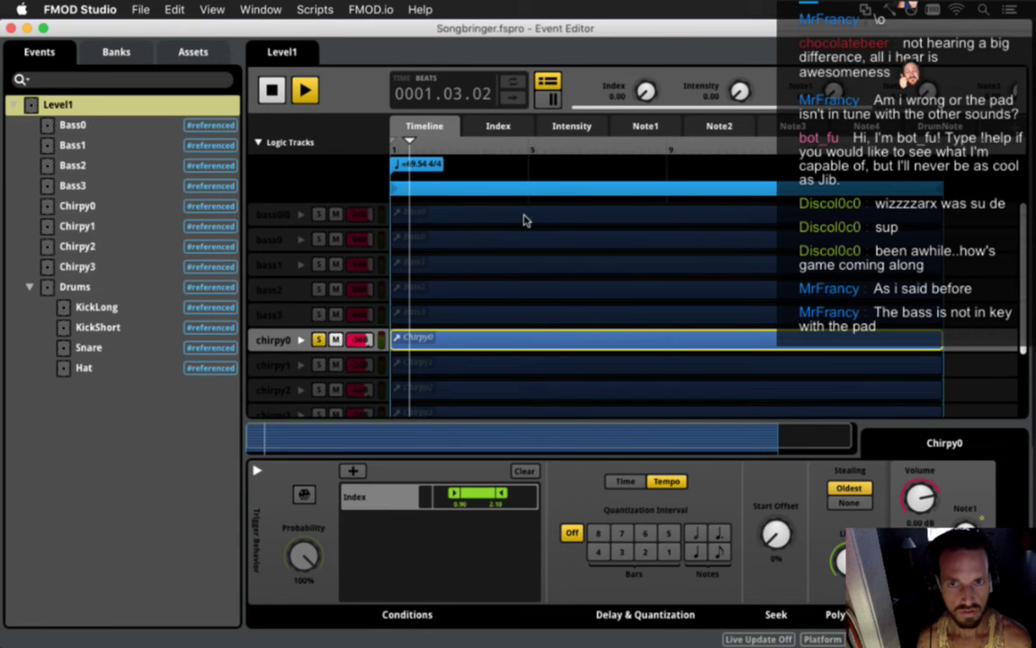
pyautogui.press('space')
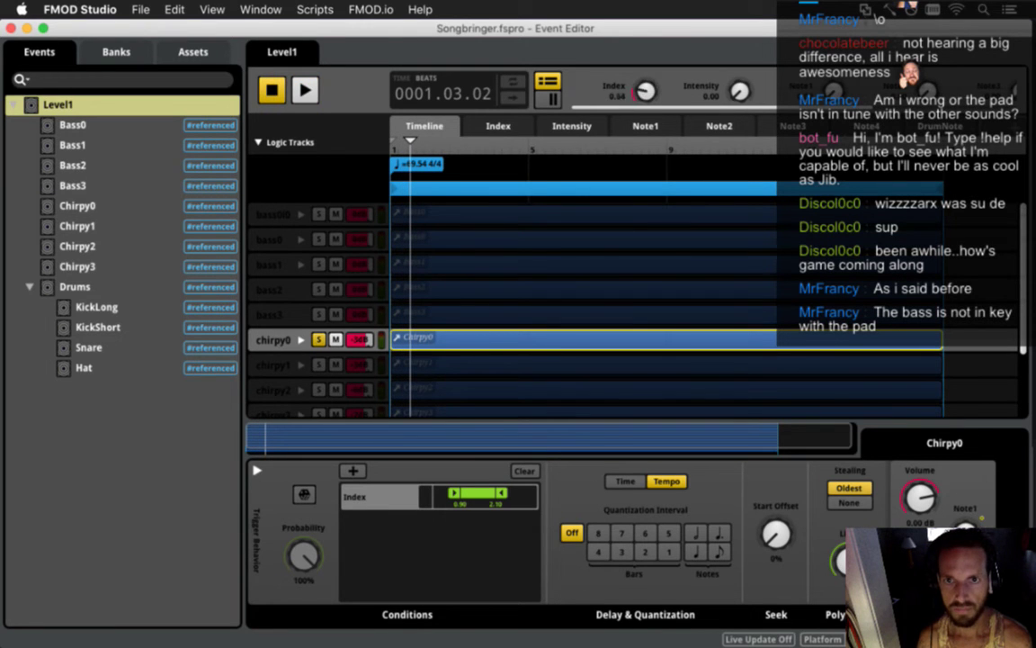
pyautogui.press('space')
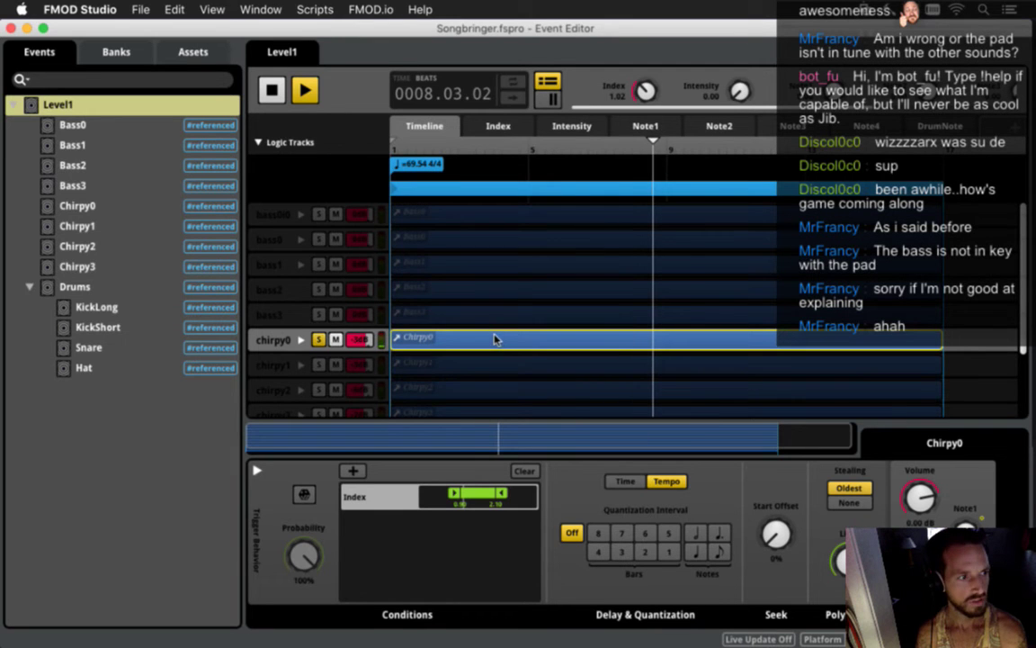
pyautogui.click(319, 340)
pyautogui.press('super+s')
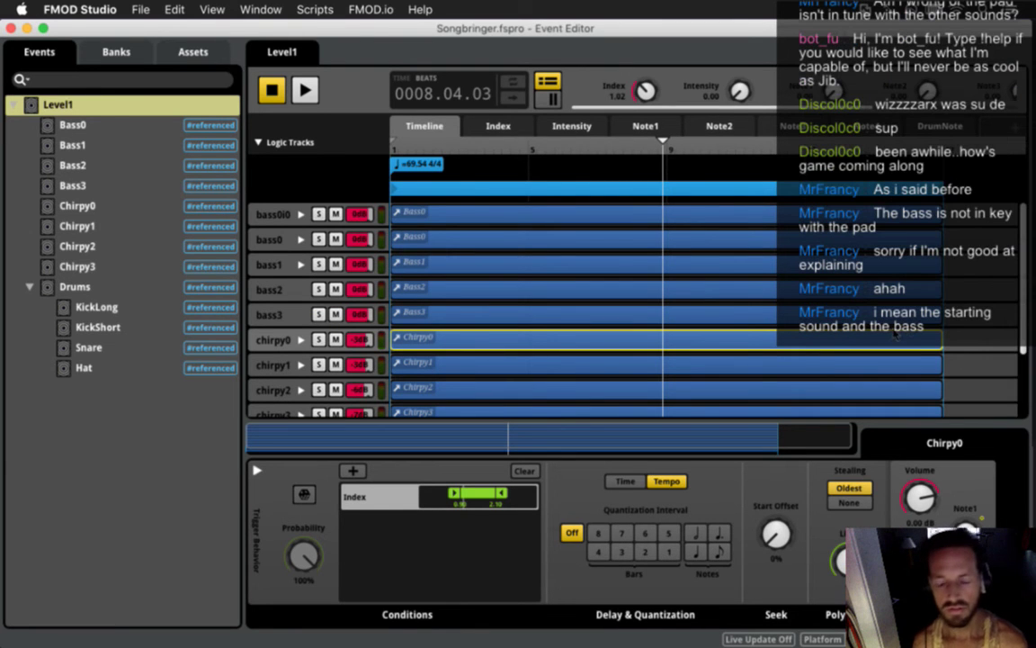
# Step: Switch to Ableton Live and open the recent Songbringer set Level1e.als
pyautogui.click(1019, 273)
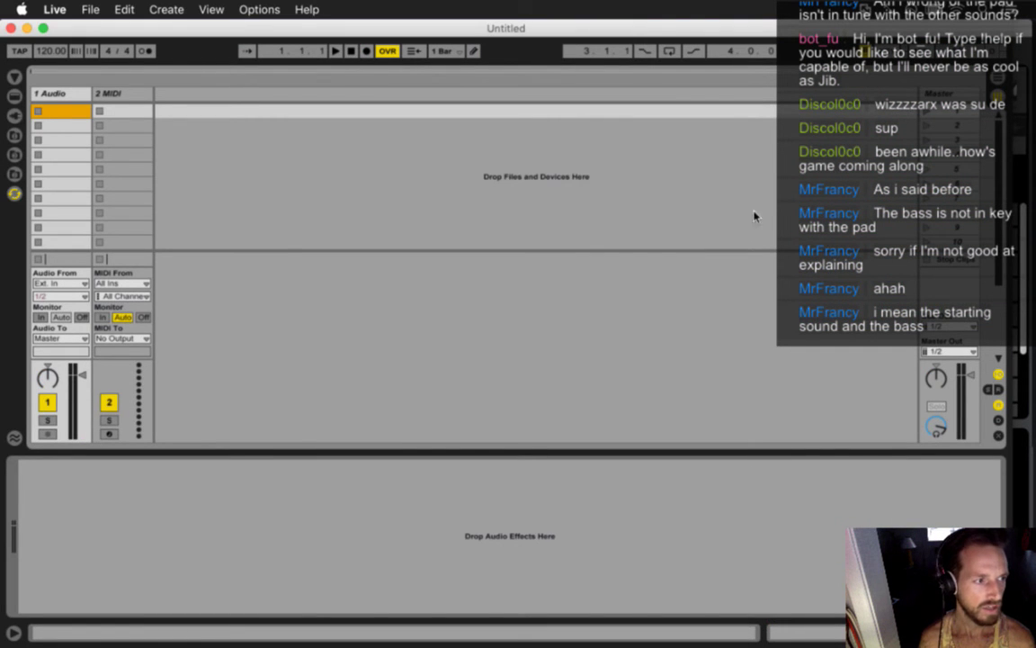
pyautogui.click(90, 9)
pyautogui.moveTo(123, 66)
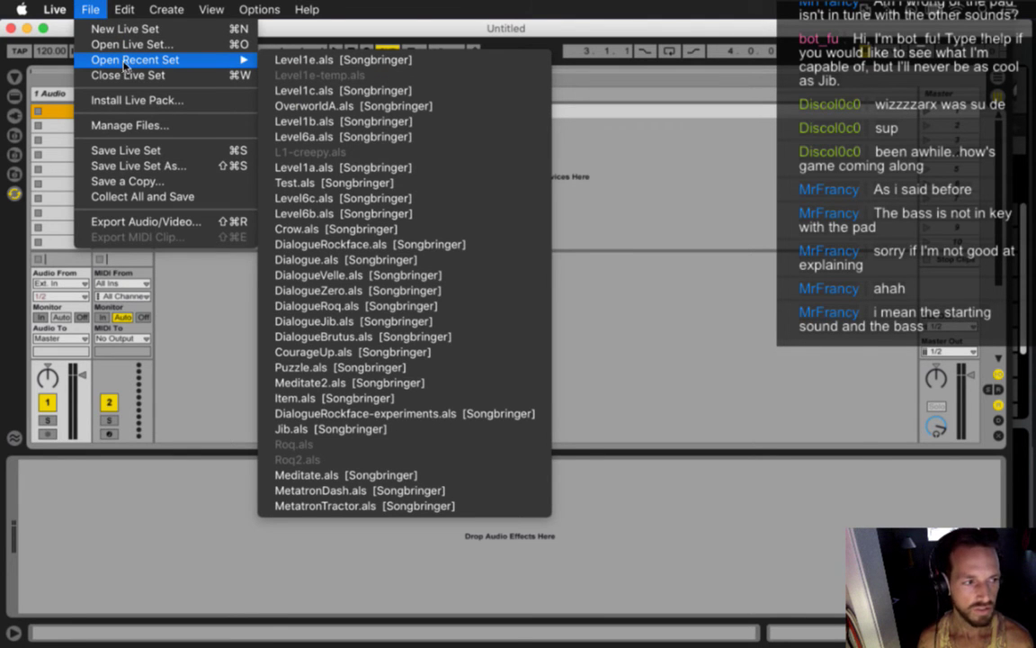
pyautogui.click(295, 62)
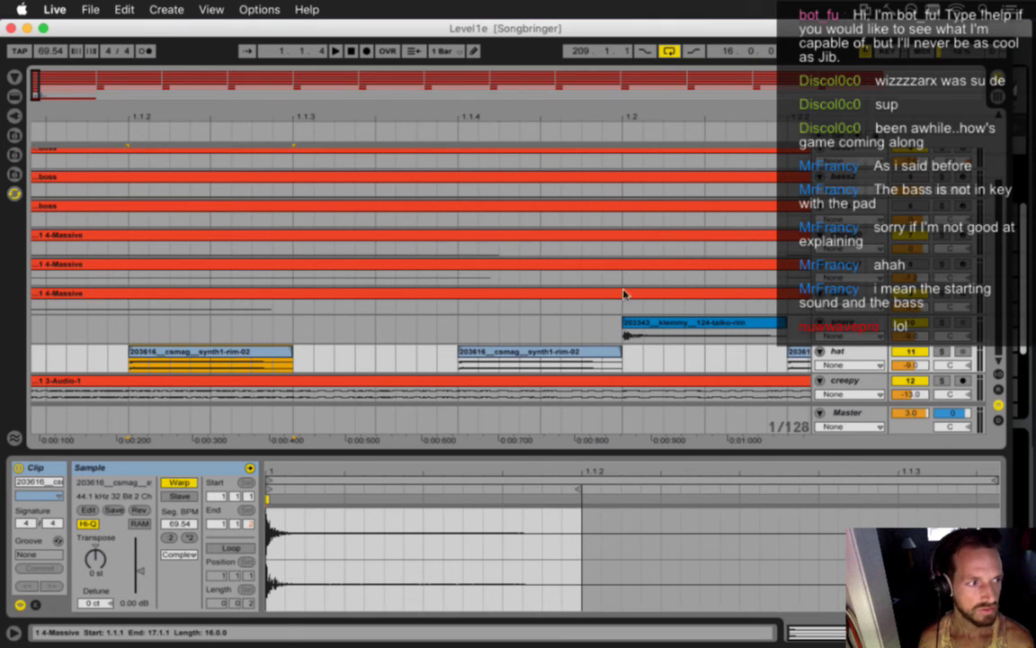
# Step: Show the chirpy1 track's device chain and examine its Roll and Scale devices
pyautogui.click(856, 266)
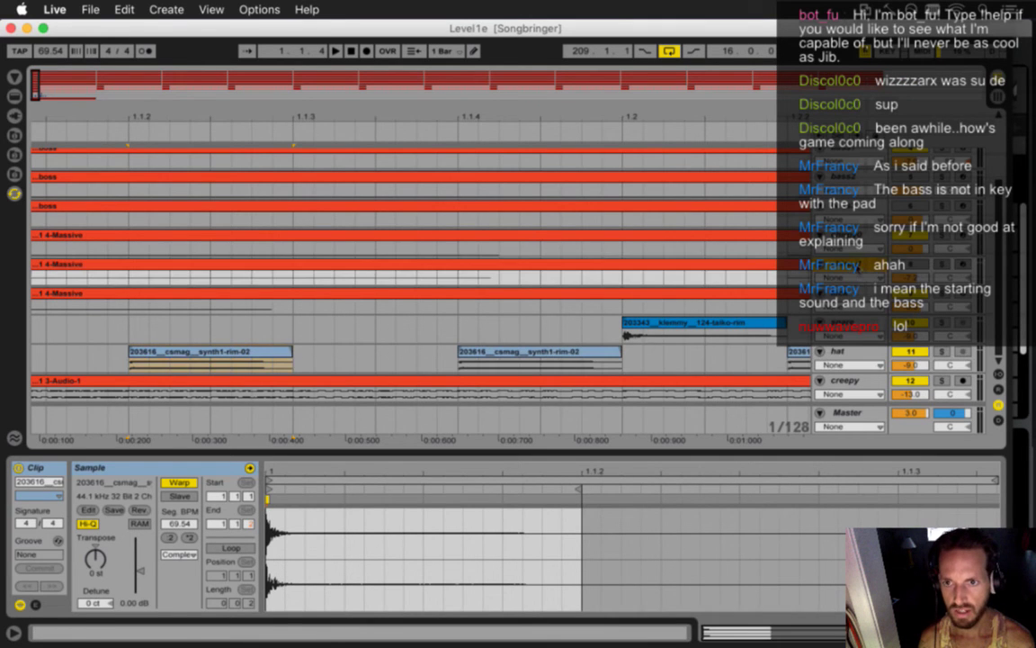
pyautogui.hotkey('shift', 'Tab')
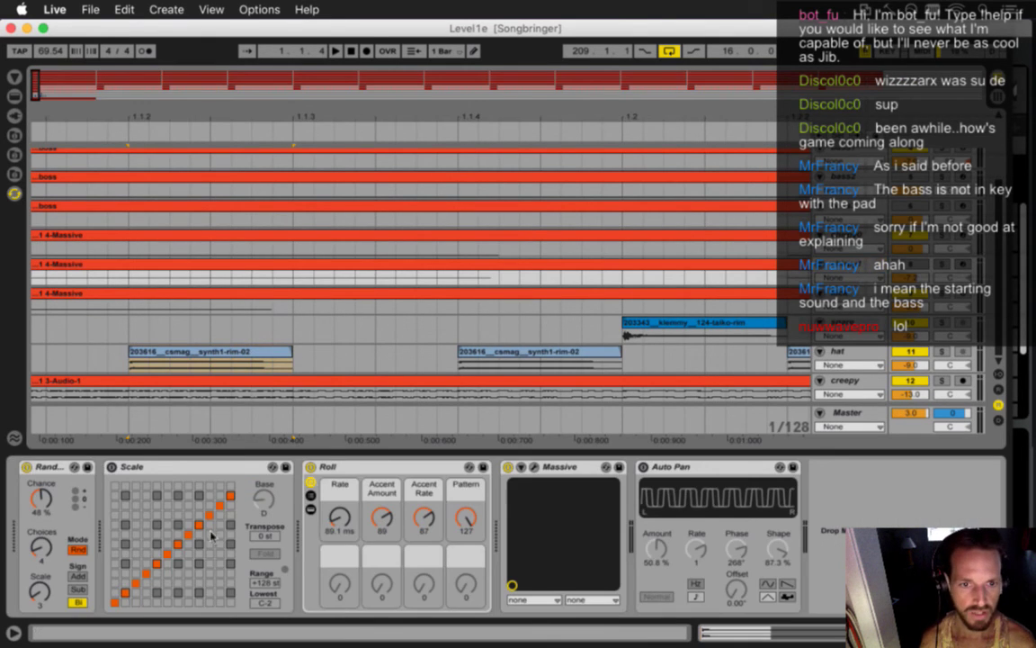
pyautogui.click(352, 467)
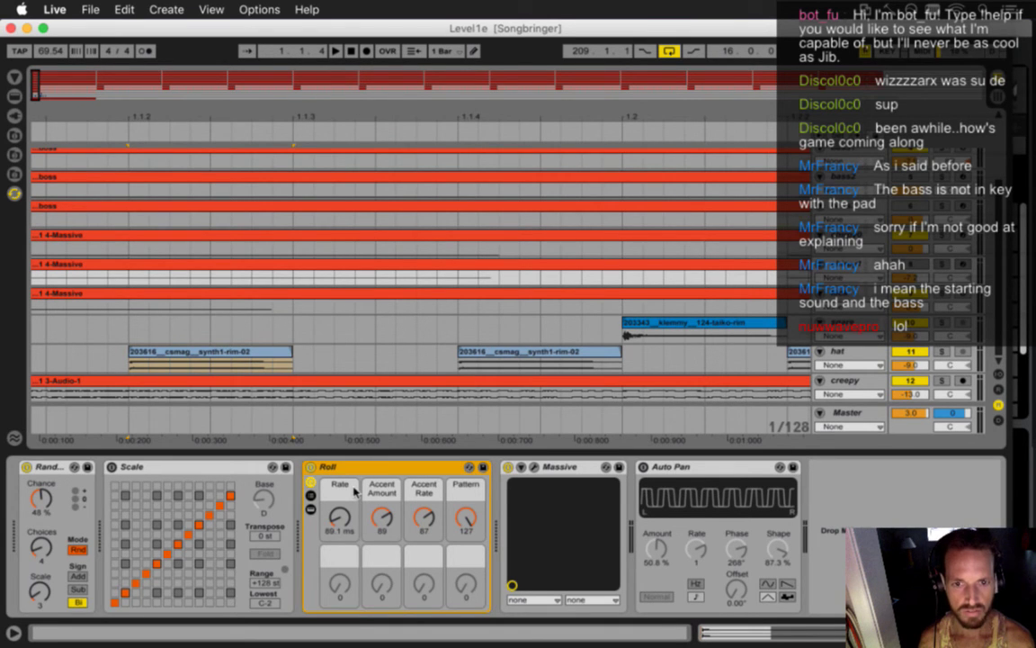
pyautogui.click(179, 474)
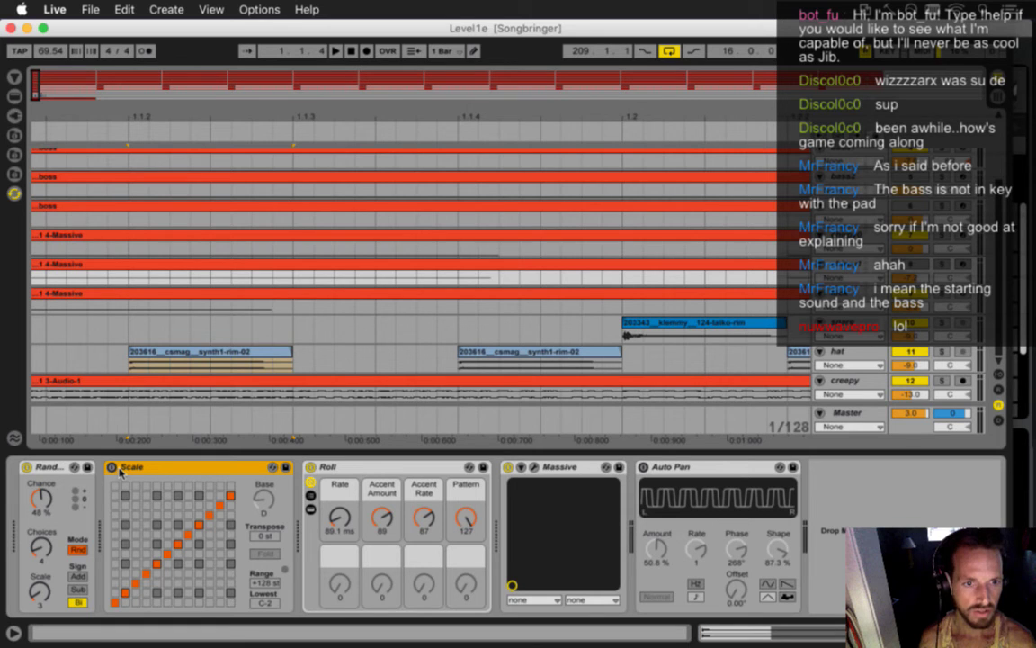
# Step: Move the arrangement loop to start at bar 17 and select bars 65 to 81 on the chirpy1 track
pyautogui.moveTo(439, 116); pyautogui.dragTo(426, 116)
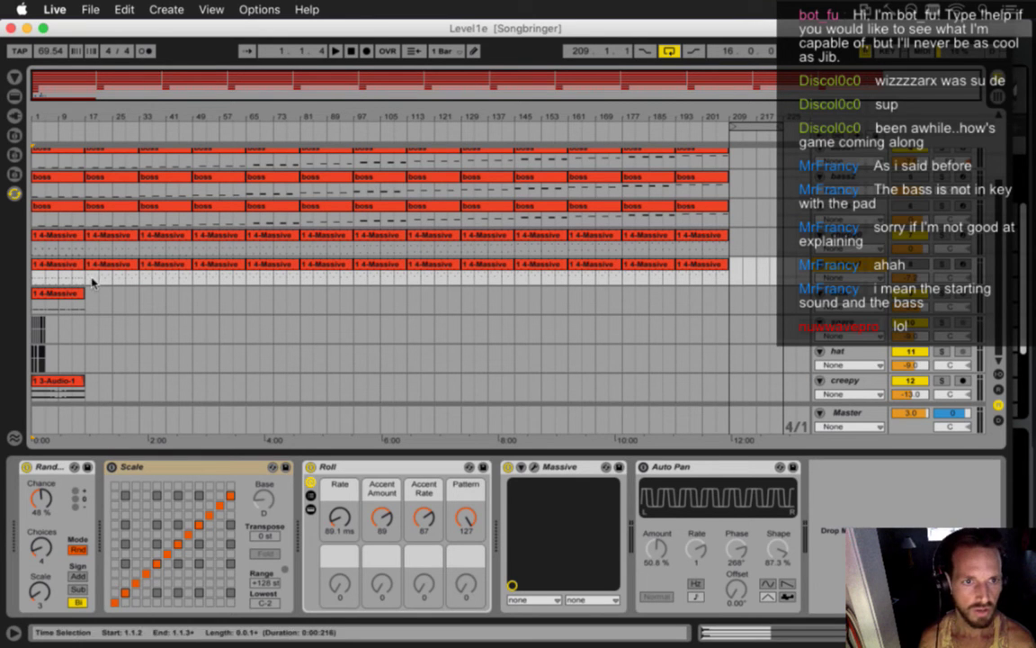
pyautogui.moveTo(772, 109); pyautogui.dragTo(115, 106)
pyautogui.moveTo(123, 267); pyautogui.dragTo(270, 265)
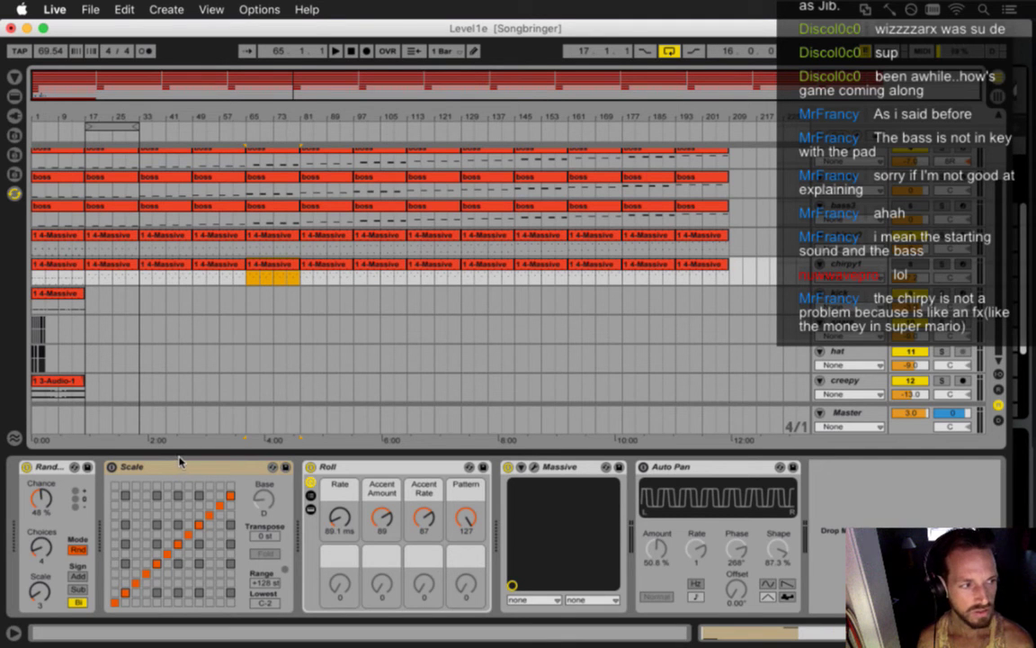
# Step: Switch back to FMOD Studio and audition the bass0i0 track of Level1 on its own from the start of the timeline
pyautogui.press('super+Tab')
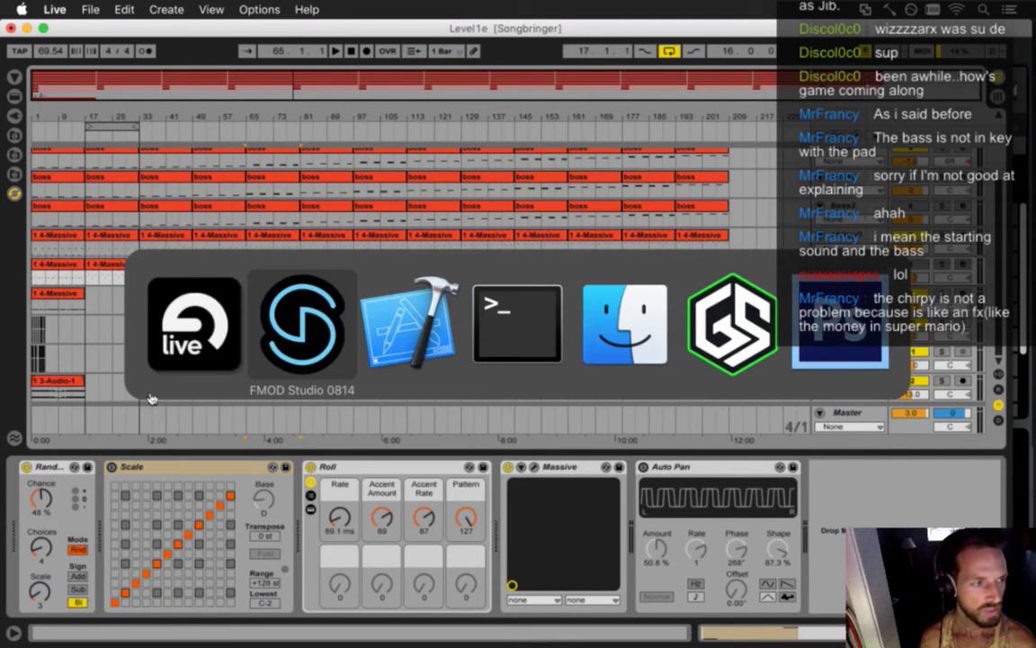
pyautogui.click(274, 325)
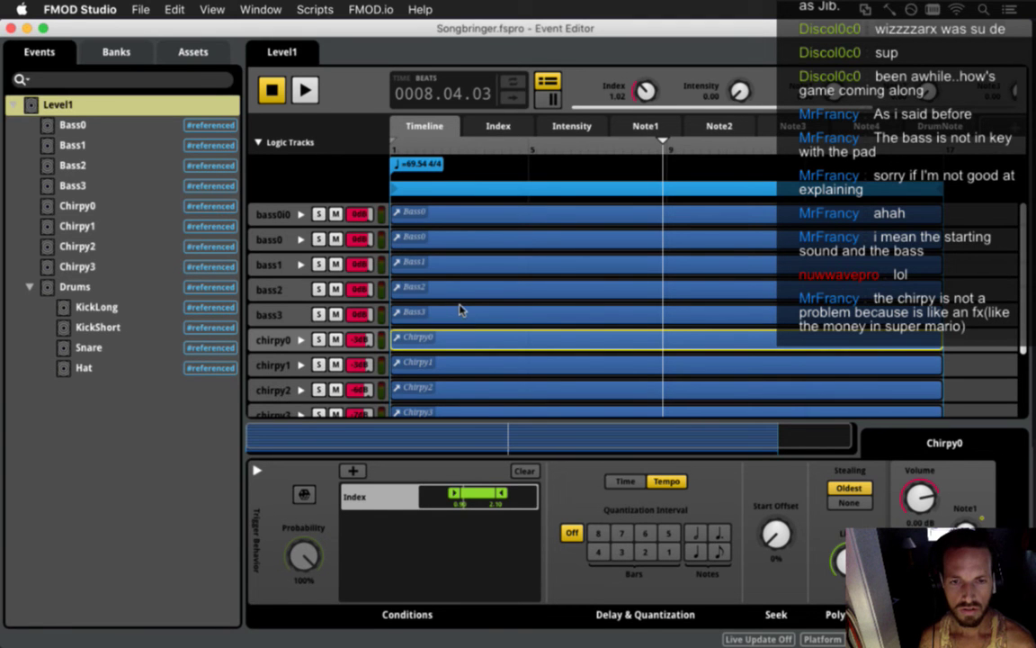
pyautogui.click(318, 214)
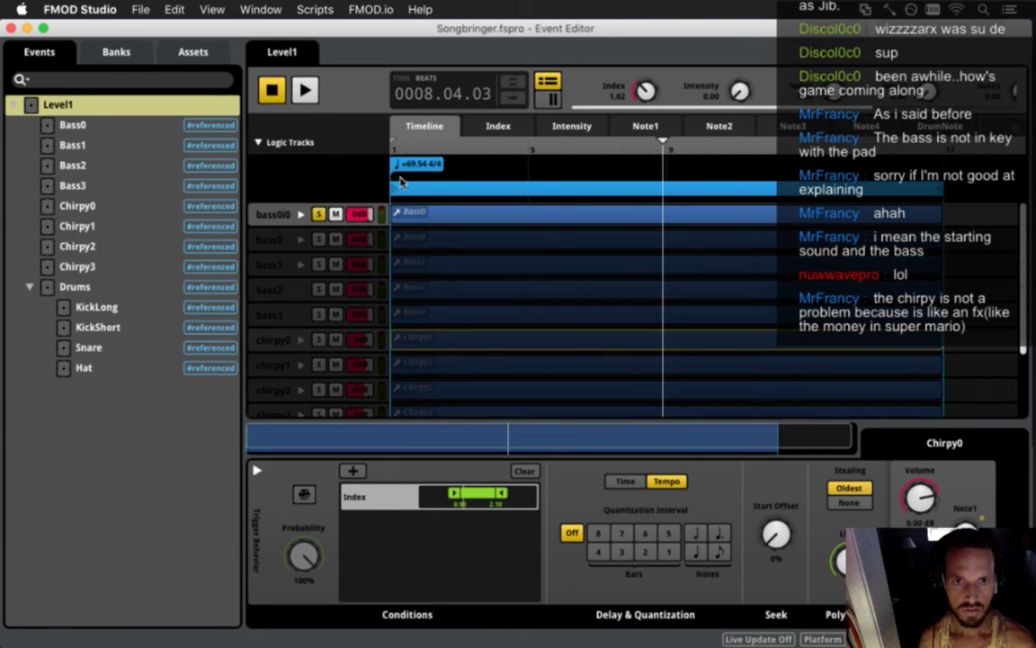
pyautogui.moveTo(417, 147); pyautogui.dragTo(348, 149)
pyautogui.press('space')
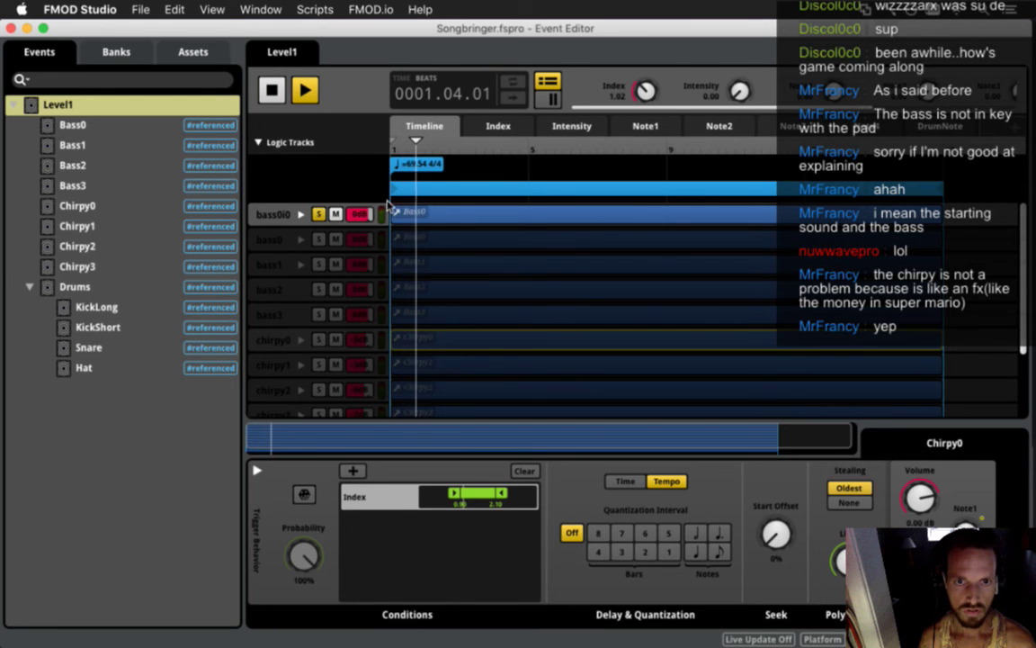
pyautogui.press('space')
# Step: Change the solo from bass0i0 to the bass0 track and listen to it
pyautogui.click(320, 215)
pyautogui.click(320, 240)
pyautogui.click(321, 216)
pyautogui.click(320, 214)
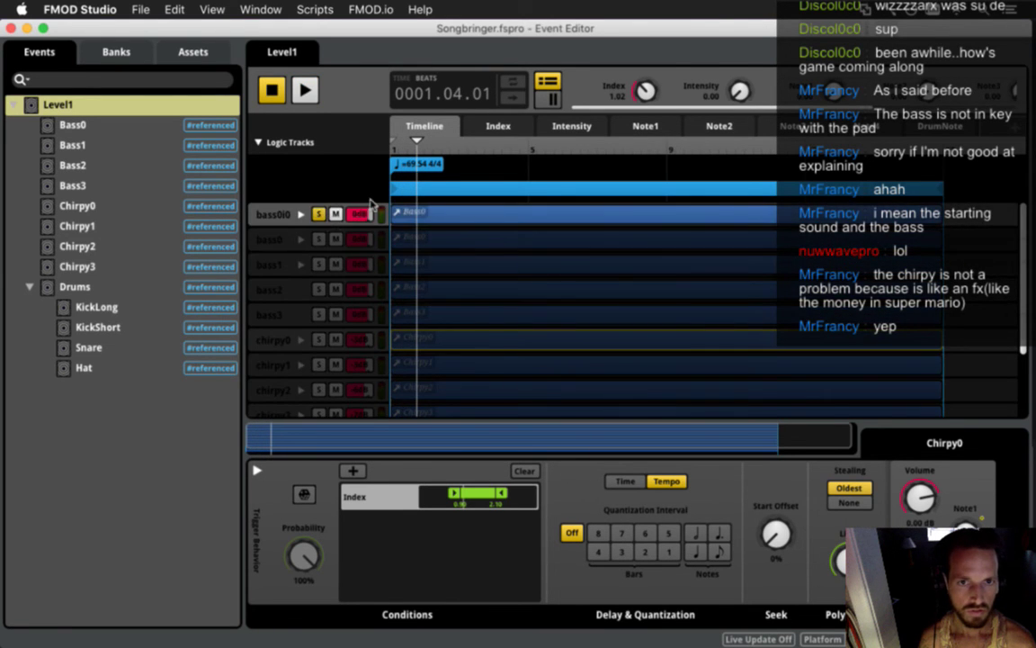
pyautogui.click(317, 239)
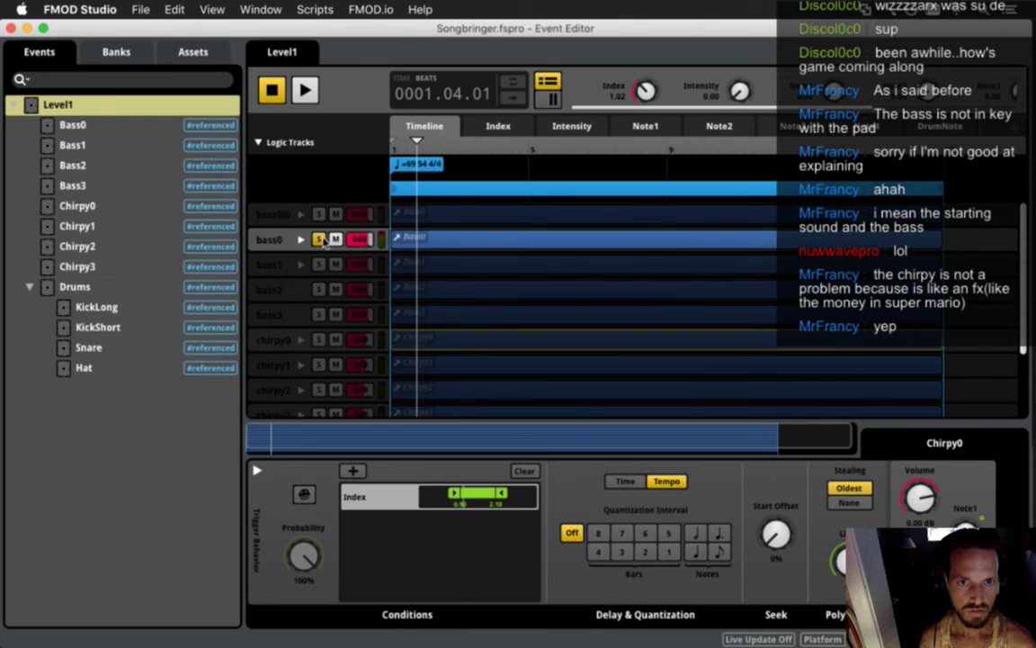
pyautogui.press('space')
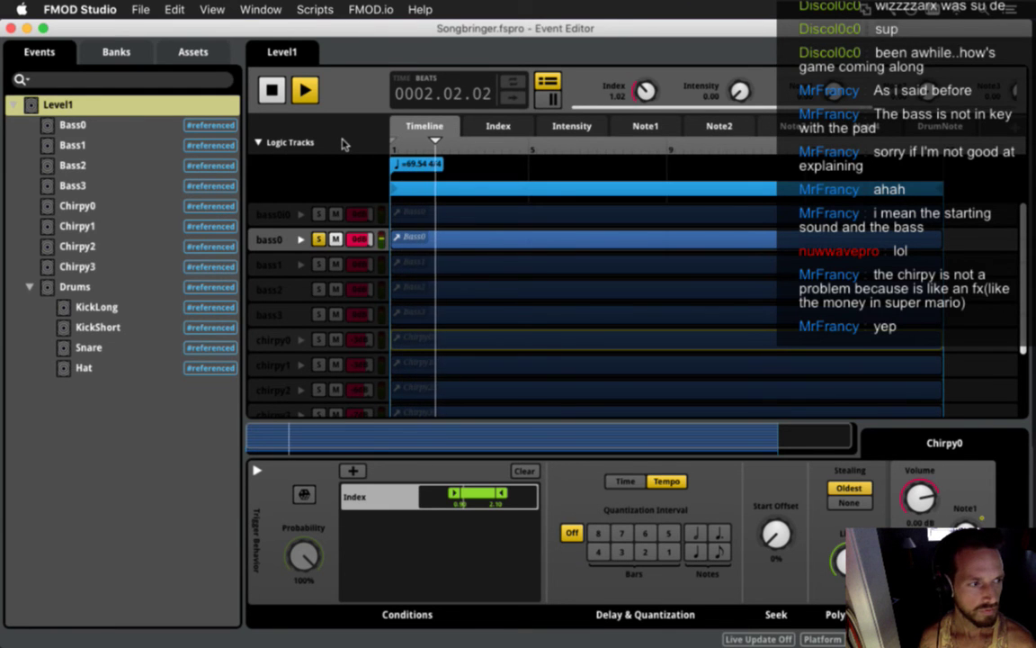
pyautogui.press('space')
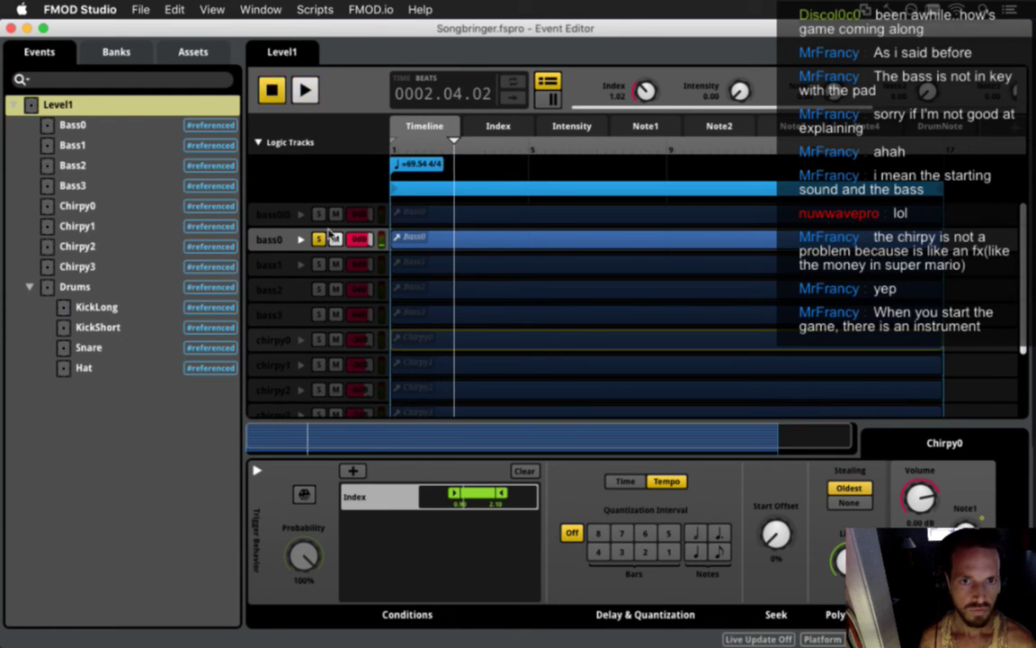
# Step: Replace the bass0 solo with bass1 and audition it from the start of the timeline
pyautogui.click(319, 241)
pyautogui.click(319, 265)
pyautogui.moveTo(401, 147); pyautogui.dragTo(353, 149)
pyautogui.press('space')
pyautogui.press('space')
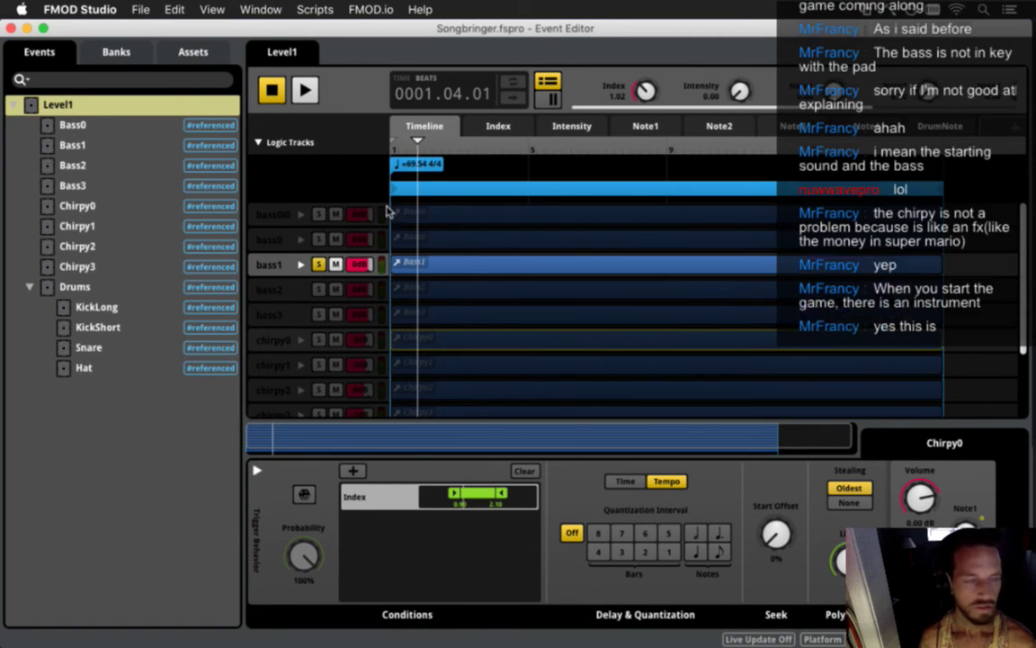
pyautogui.press('super+Tab')
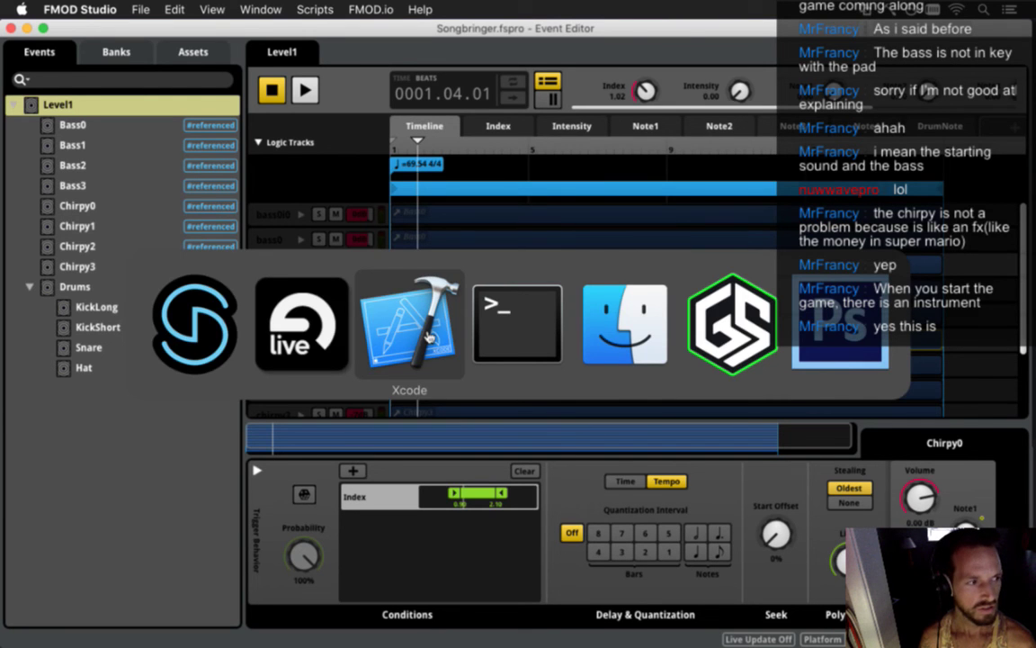
pyautogui.press('super+shift+Tab')
pyautogui.press('super+shift+Tab')
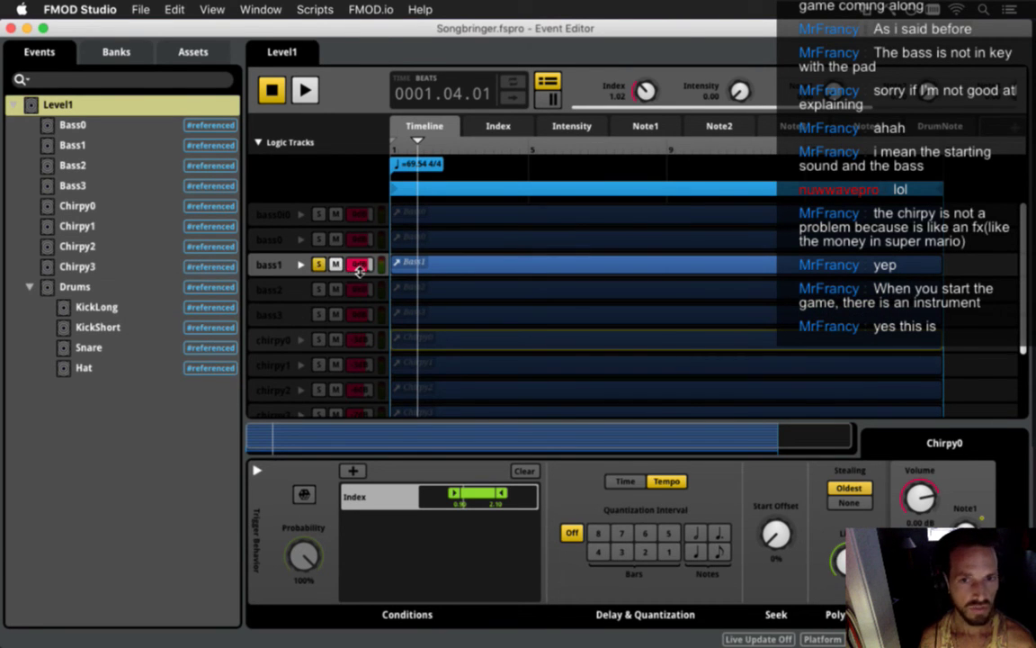
# Step: Resume playback of the soloed bass1 track, and examine the note recordings in the Bass2 and Bass1 events
pyautogui.press('space')
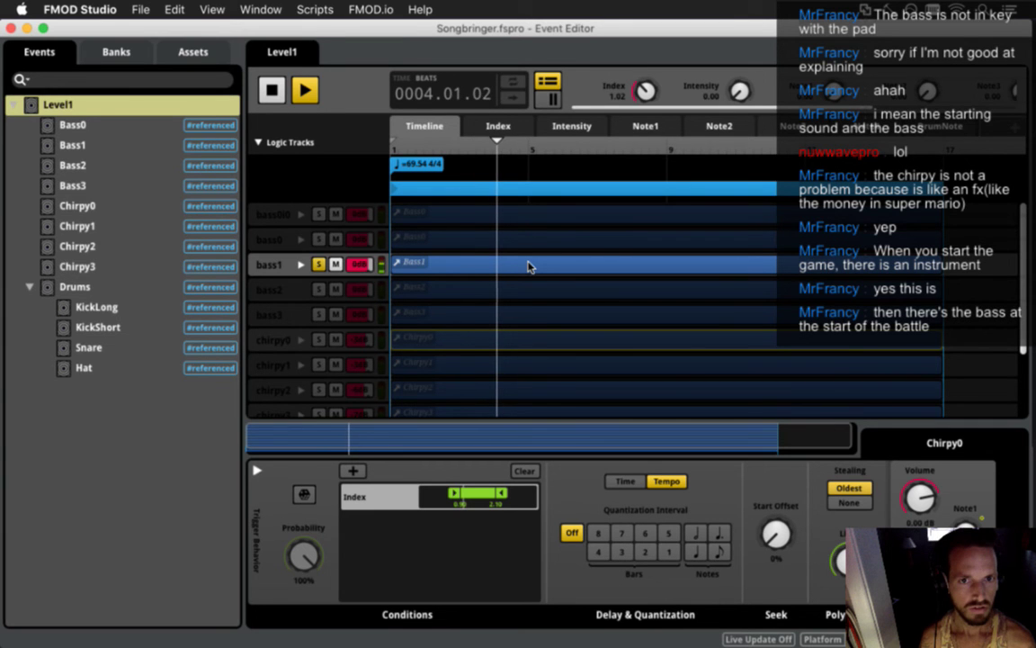
pyautogui.press('space')
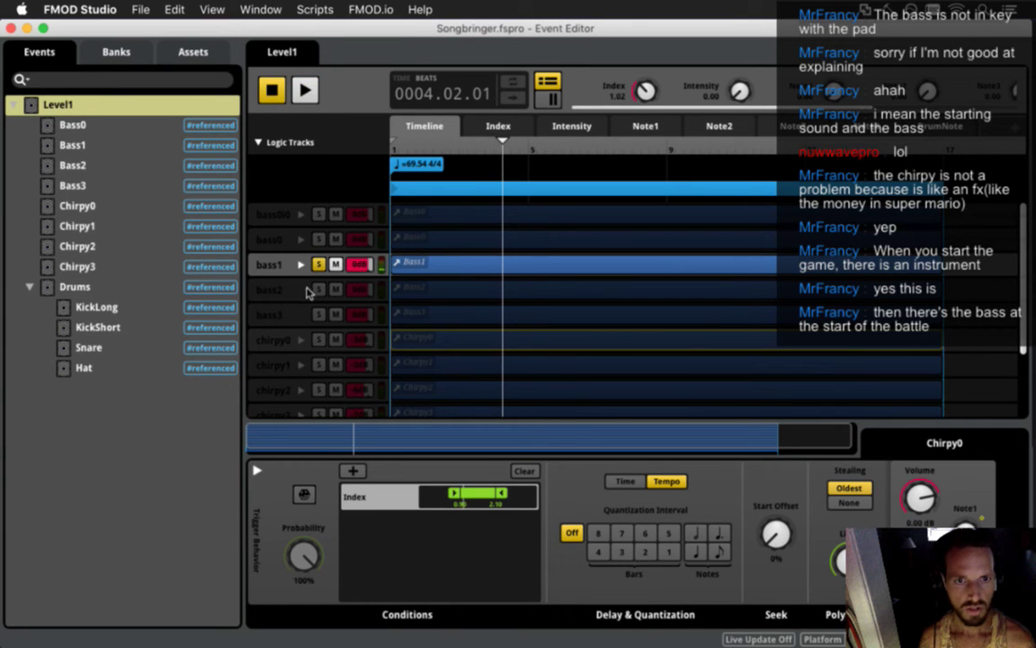
pyautogui.click(78, 162)
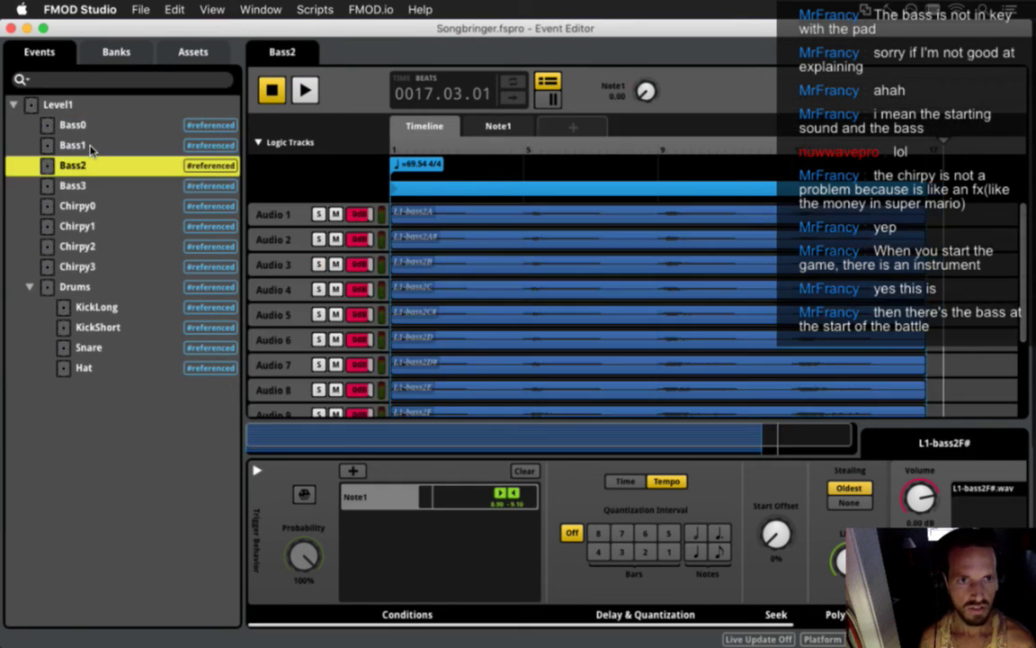
pyautogui.click(74, 145)
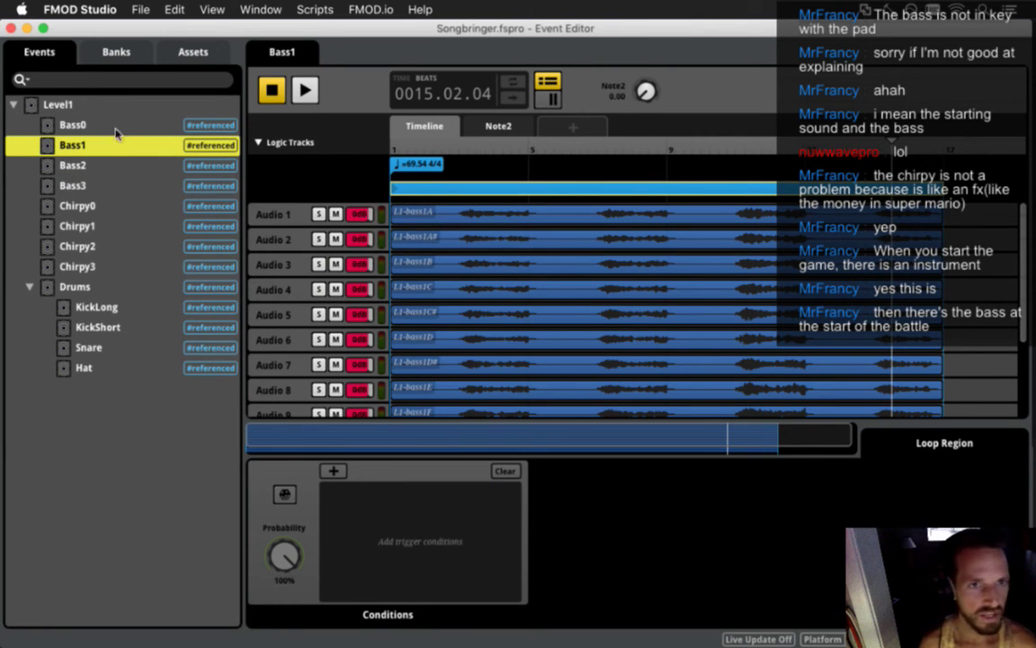
# Step: Return to the Level1 event and audition the bass2 track on its own with Index at about 2.04
pyautogui.click(101, 108)
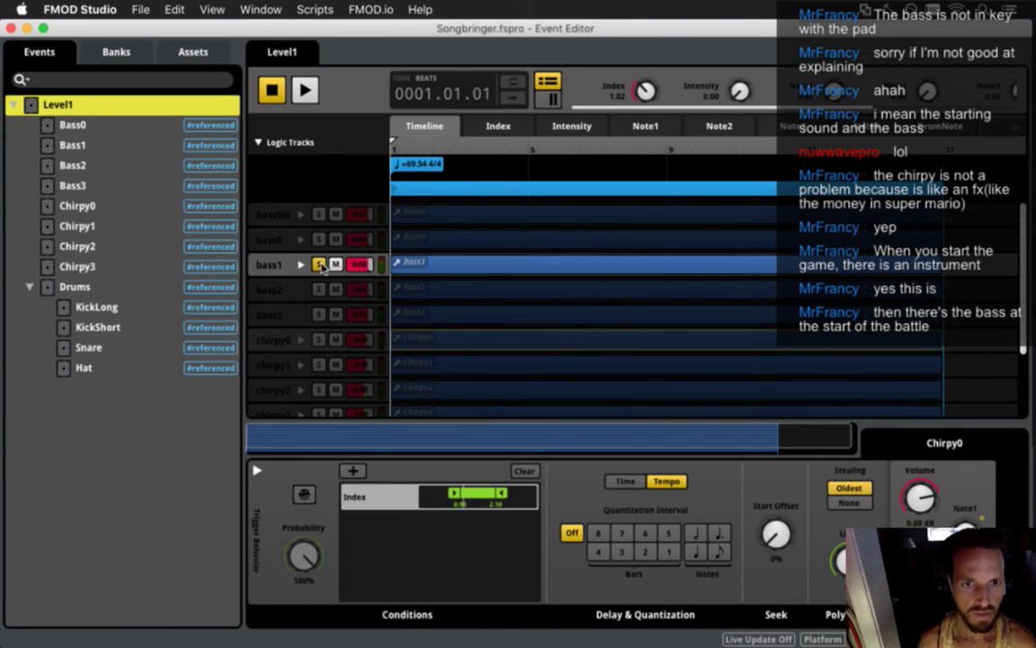
pyautogui.click(319, 264)
pyautogui.click(318, 289)
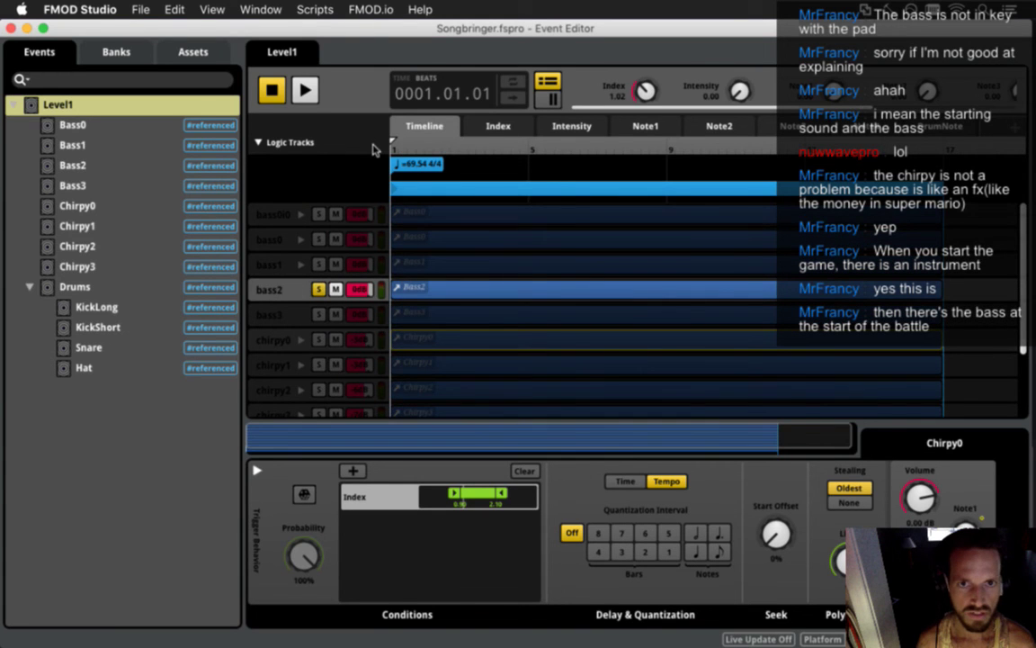
pyautogui.press('space')
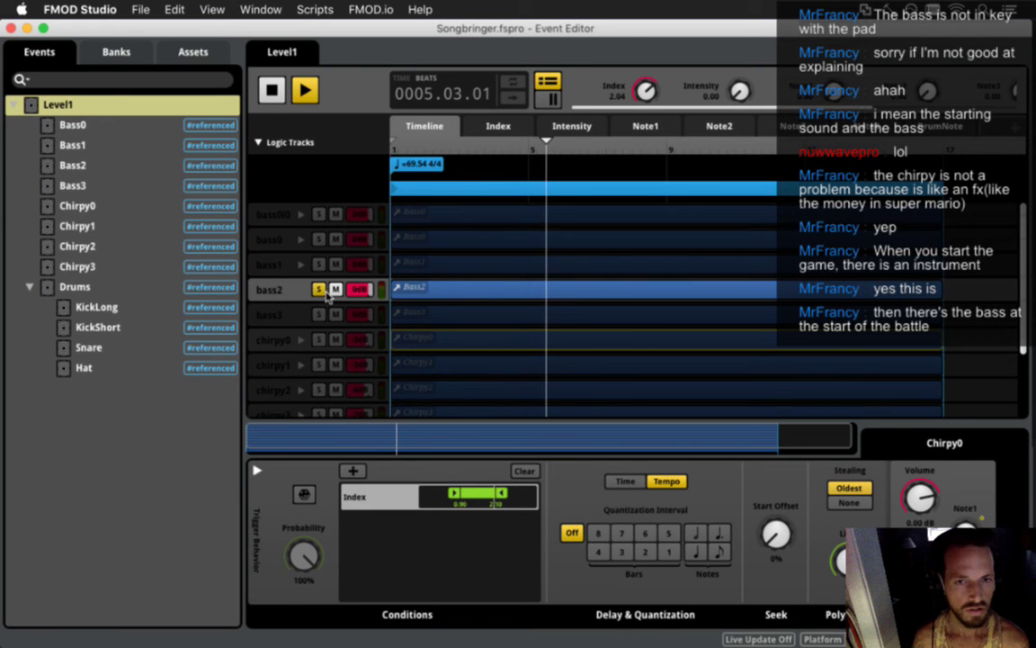
pyautogui.click(320, 289)
pyautogui.press('space')
# Step: Solo the bass1 track and replay it from the start of the timeline with Index lowered to about 1.1
pyautogui.click(435, 268)
pyautogui.click(319, 264)
pyautogui.click(393, 145)
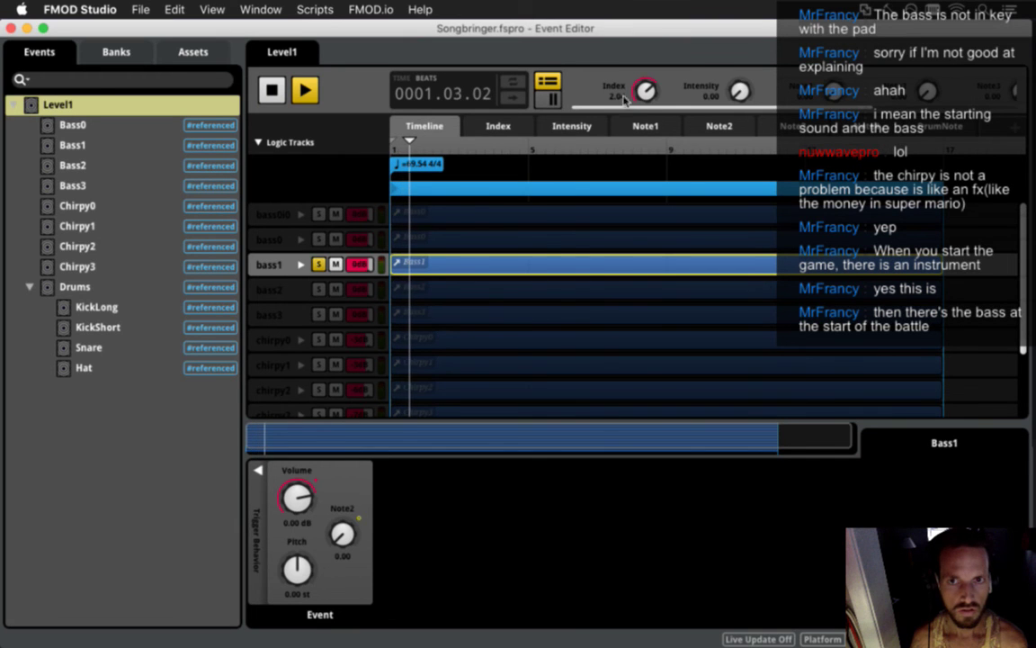
pyautogui.press('space')
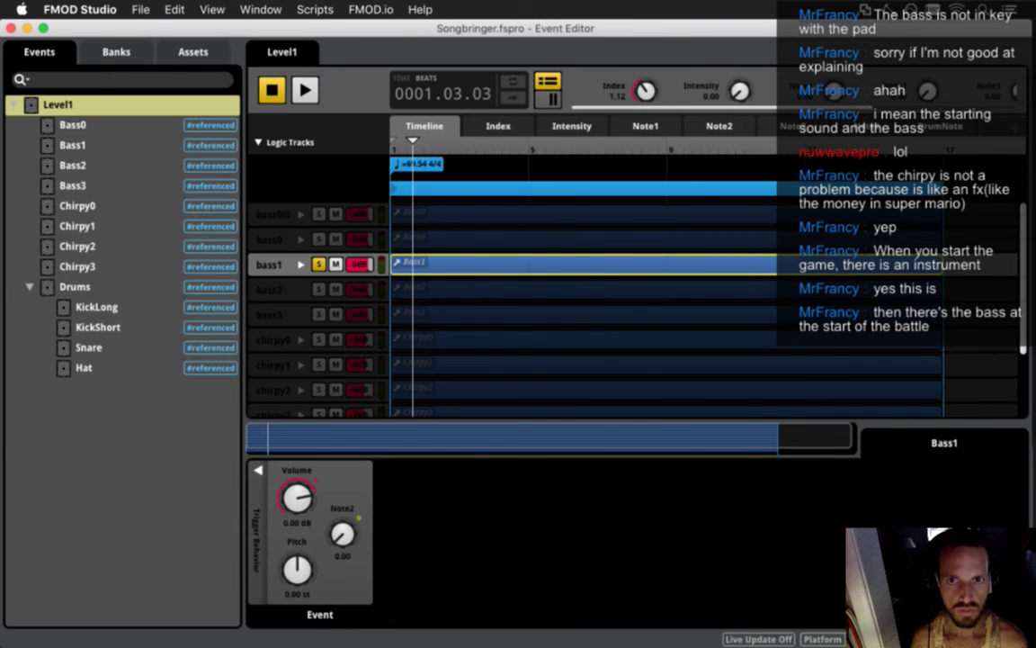
pyautogui.moveTo(412, 142); pyautogui.dragTo(333, 143)
pyautogui.press('space')
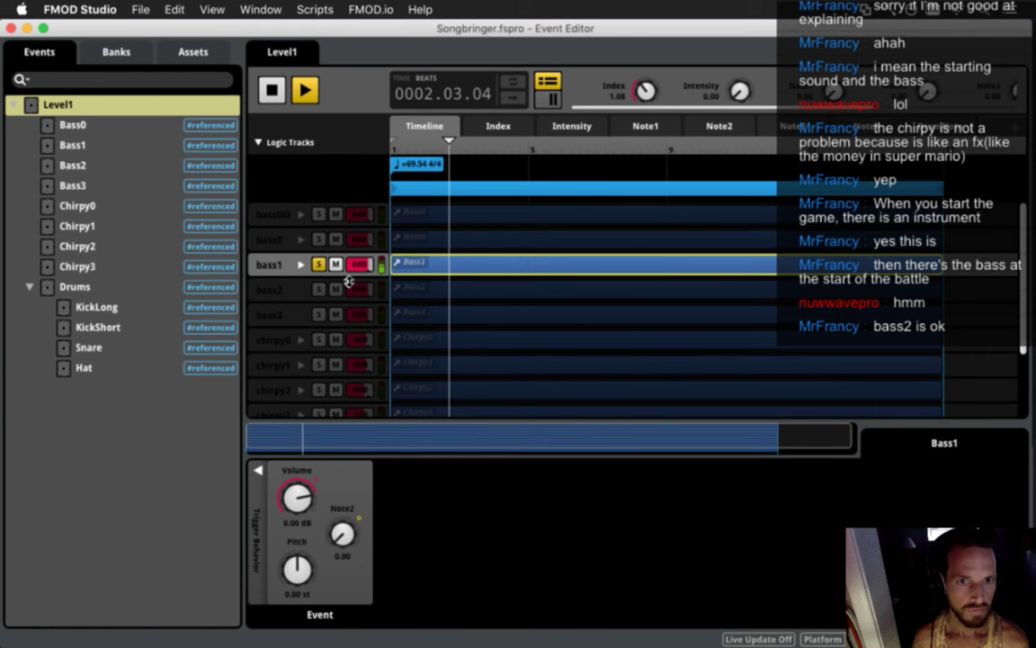
# Step: Stop the bass1 audition and open the Bass1 event from the Level1 timeline to examine its note recordings
pyautogui.press('space')
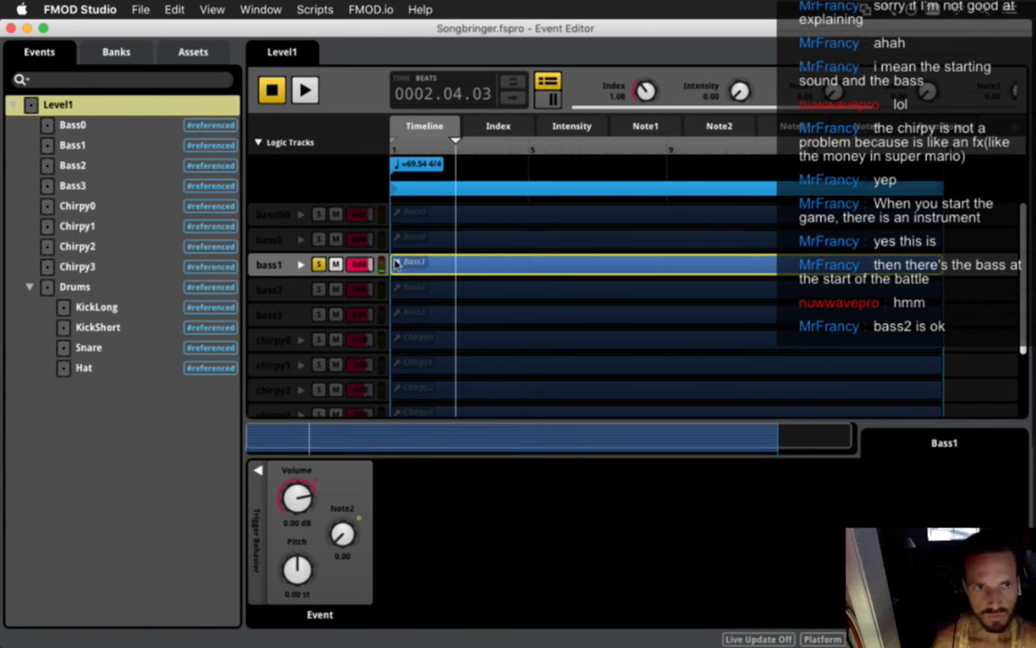
pyautogui.click(101, 145)
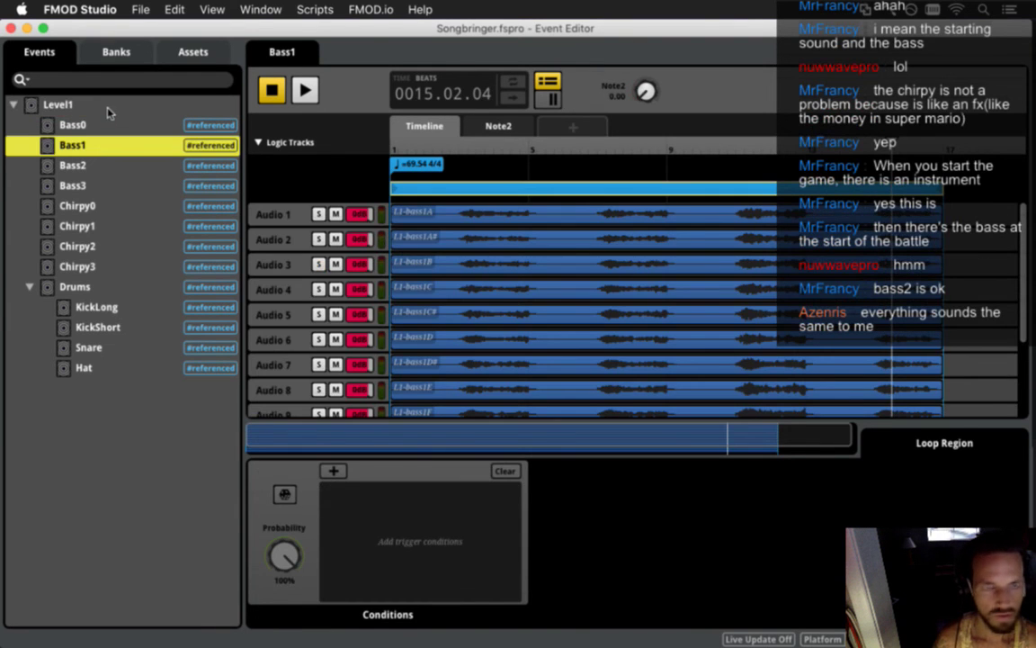
pyautogui.click(107, 106)
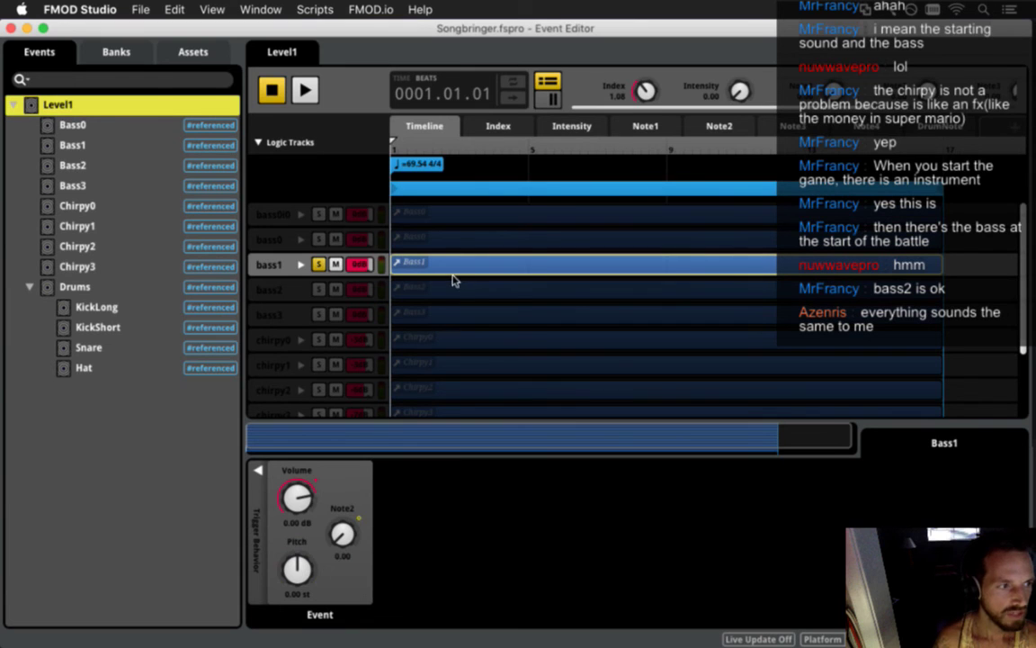
pyautogui.doubleClick(482, 265)
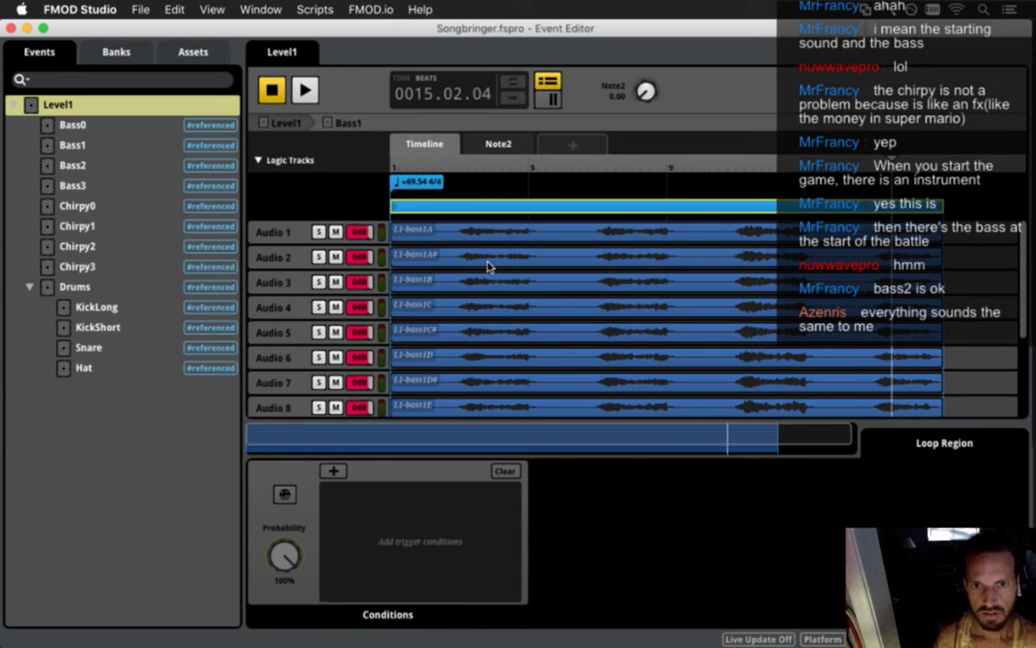
# Step: Switch to Xcode and bring up the Songbringer game to check the Level1 music in play
pyautogui.press('super+Tab')
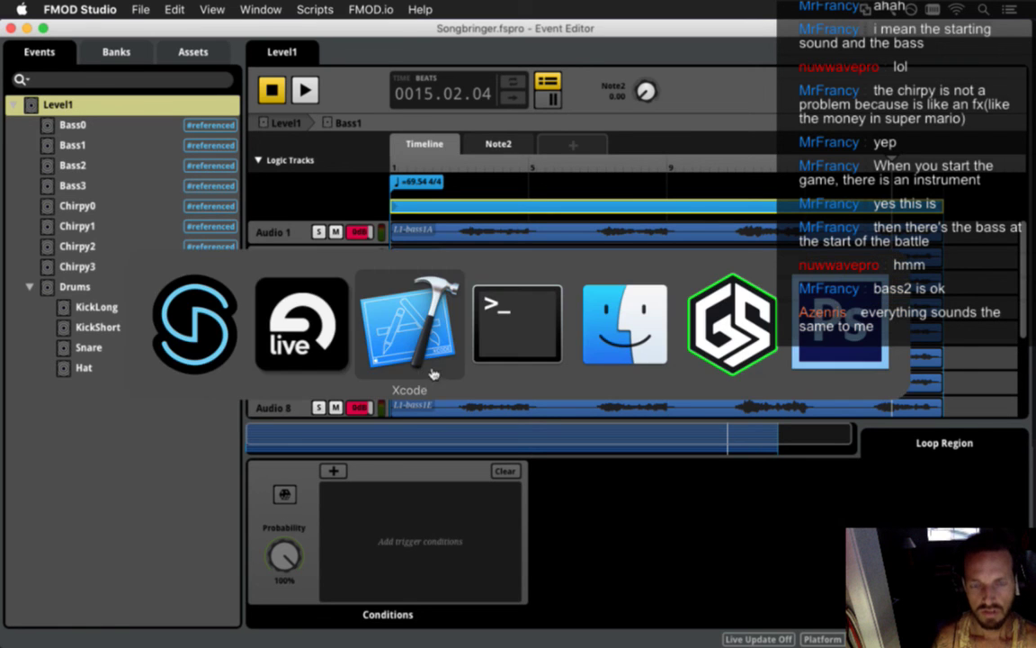
pyautogui.click(380, 352)
pyautogui.click(332, 266)
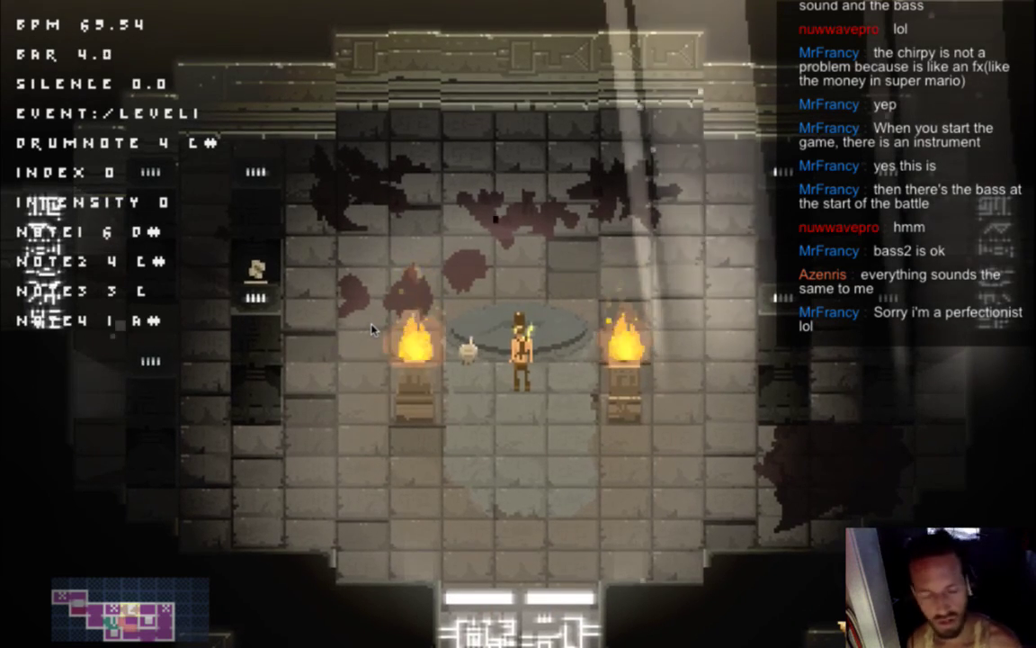
# Step: Walk the character out of the torch-lit chamber to the right into the room with enemies to hear the music change
pyautogui.press('d')
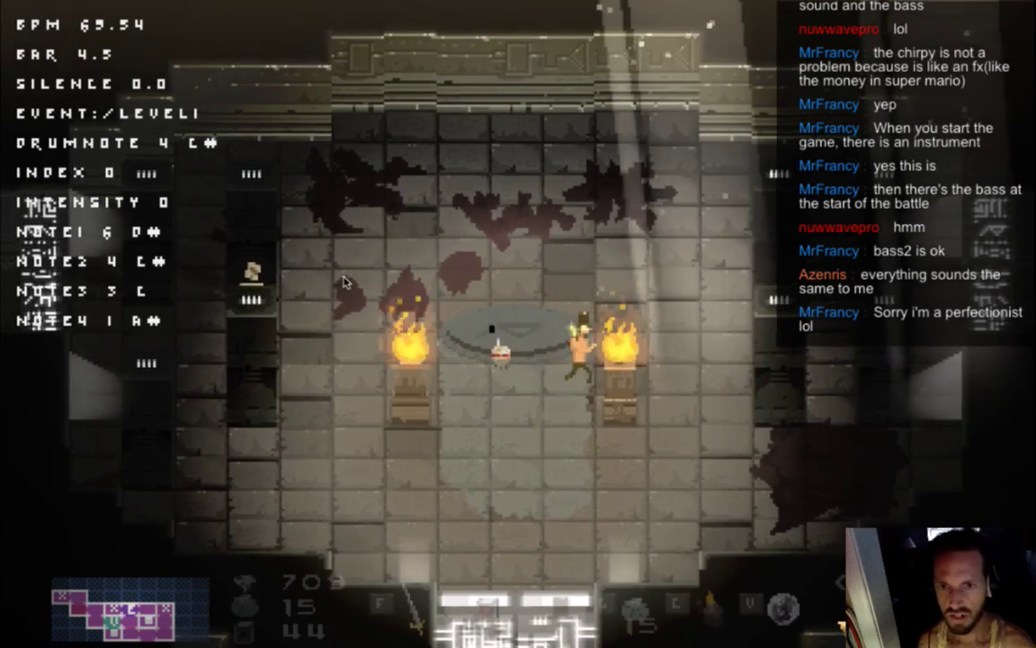
pyautogui.press('d')
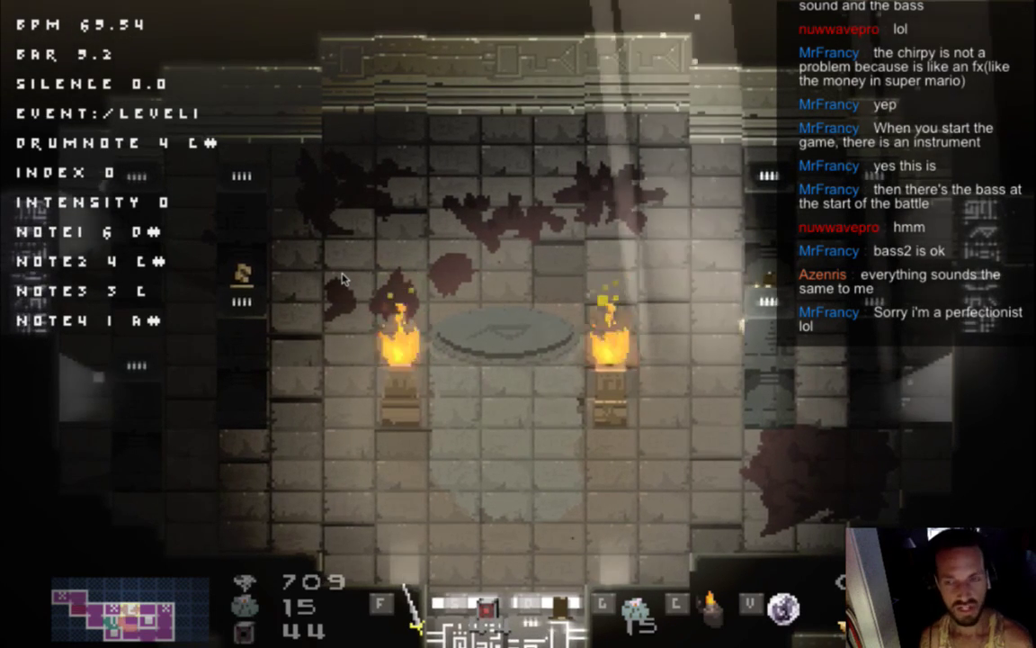
pyautogui.press('Right')
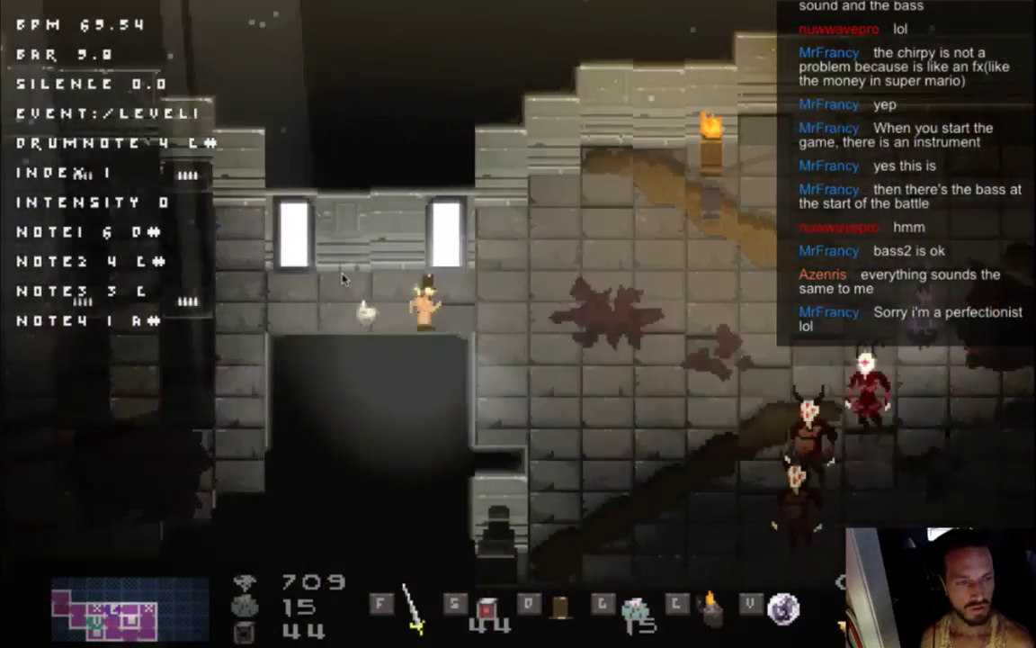